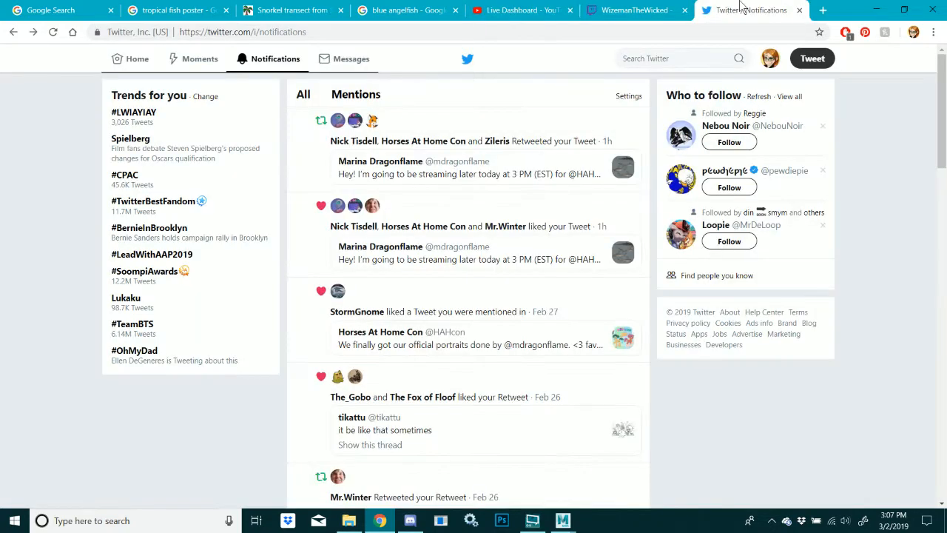
Start a tweet on the Twitter home page, copy the live stream's share link from the YouTube live dashboard and close that dashboard
{"action": "left_click", "coordinate": [119, 59]}
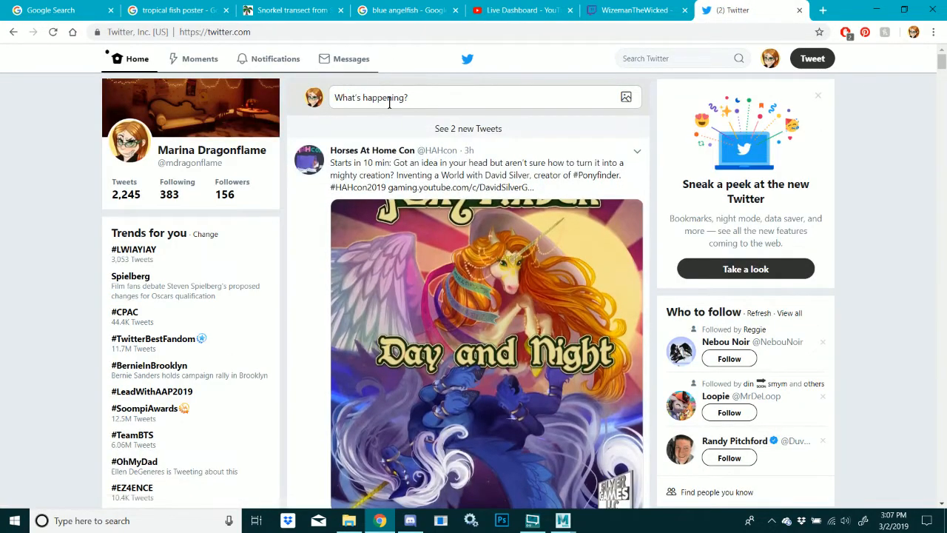
{"action": "left_click", "coordinate": [390, 100]}
{"action": "left_click", "coordinate": [512, 10]}
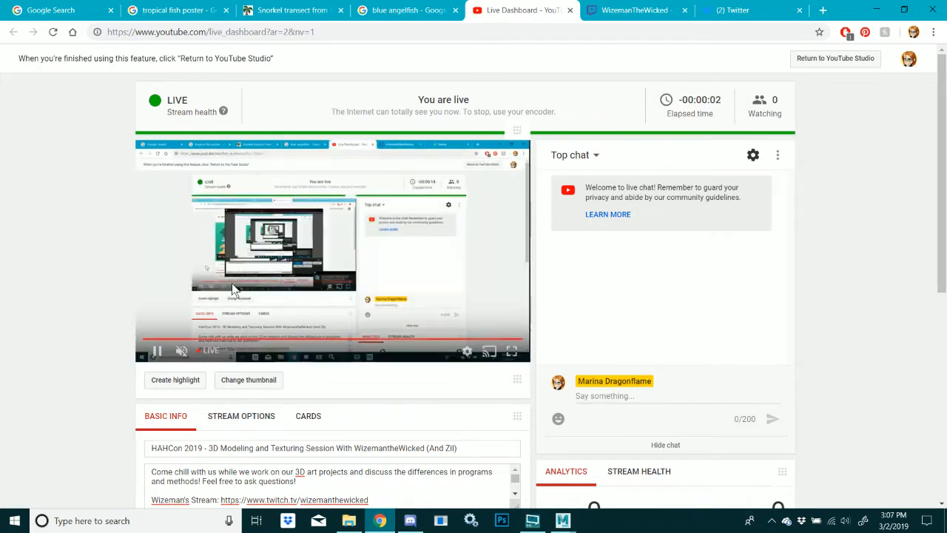
{"action": "scroll", "coordinate": [512, 355], "scroll_direction": "down", "scroll_amount": 5}
{"action": "scroll", "coordinate": [564, 381], "scroll_direction": "down", "scroll_amount": 1}
{"action": "left_click", "coordinate": [602, 344]}
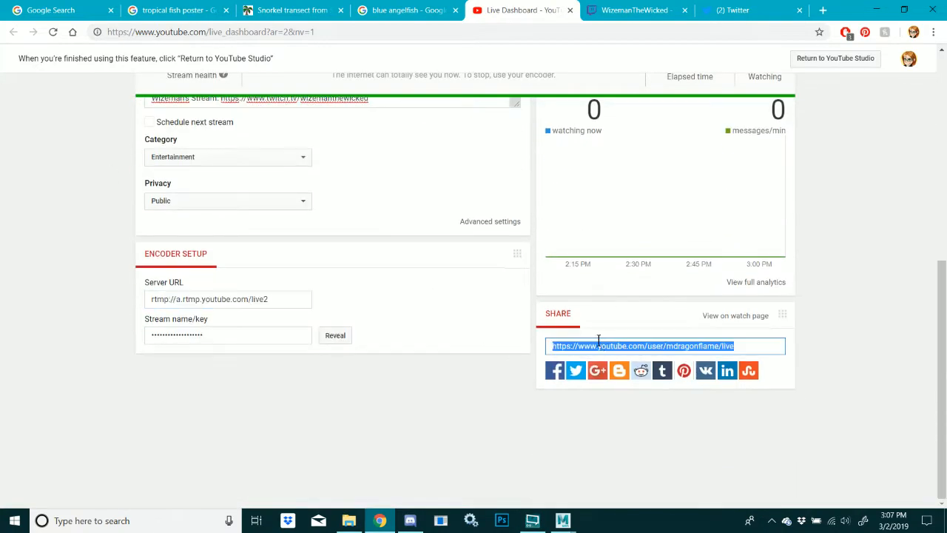
{"action": "scroll", "coordinate": [422, 230], "scroll_direction": "up", "scroll_amount": 7}
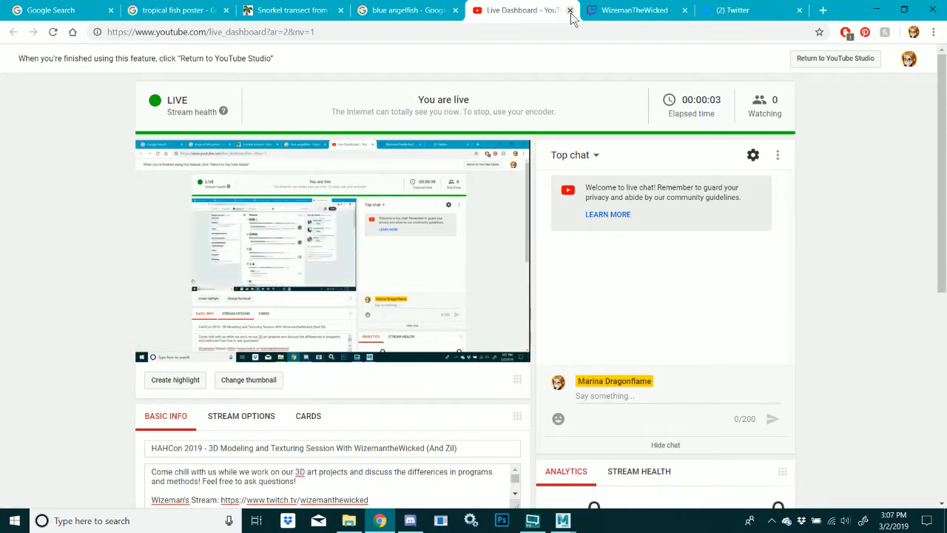
{"action": "left_click", "coordinate": [570, 10]}
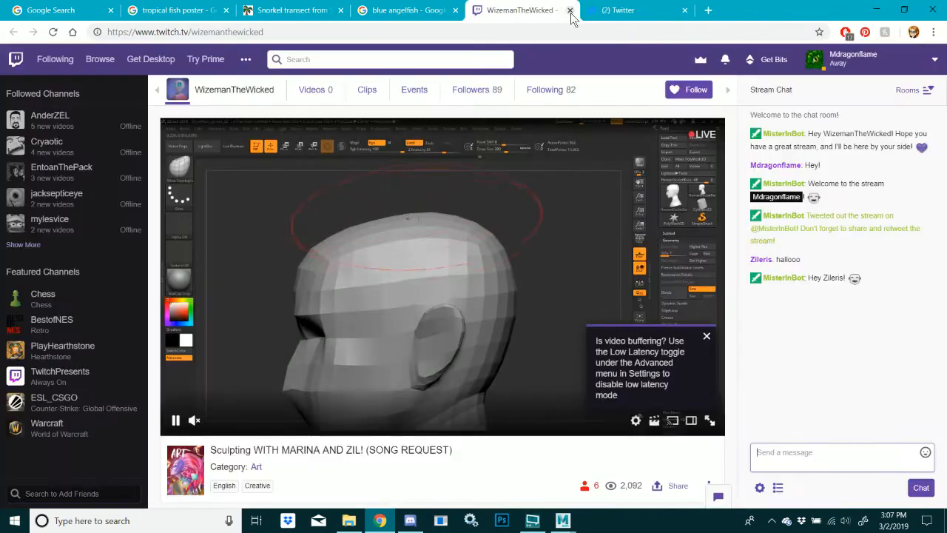
Write "We're streaming now!" in the new tweet, followed by the copied YouTube live link
{"action": "left_click", "coordinate": [598, 13]}
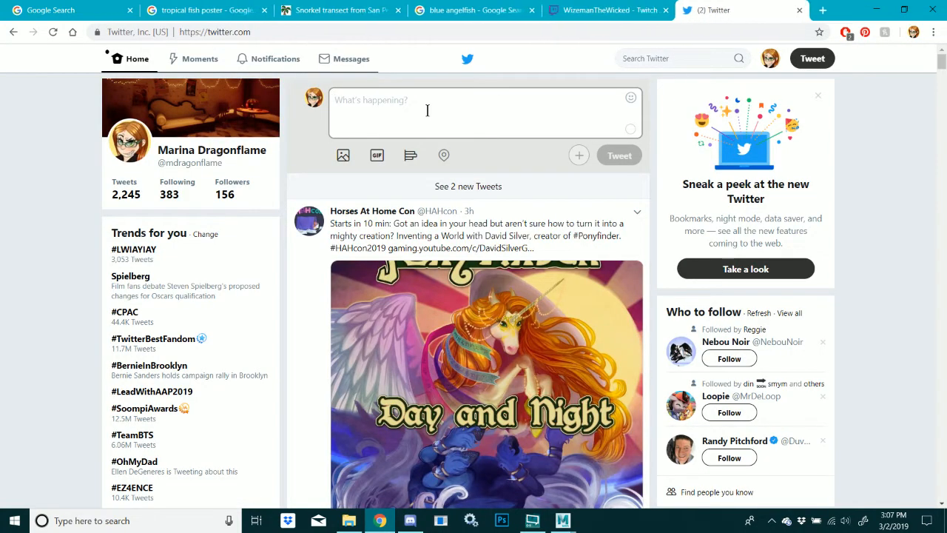
{"action": "type", "text": "We'"}
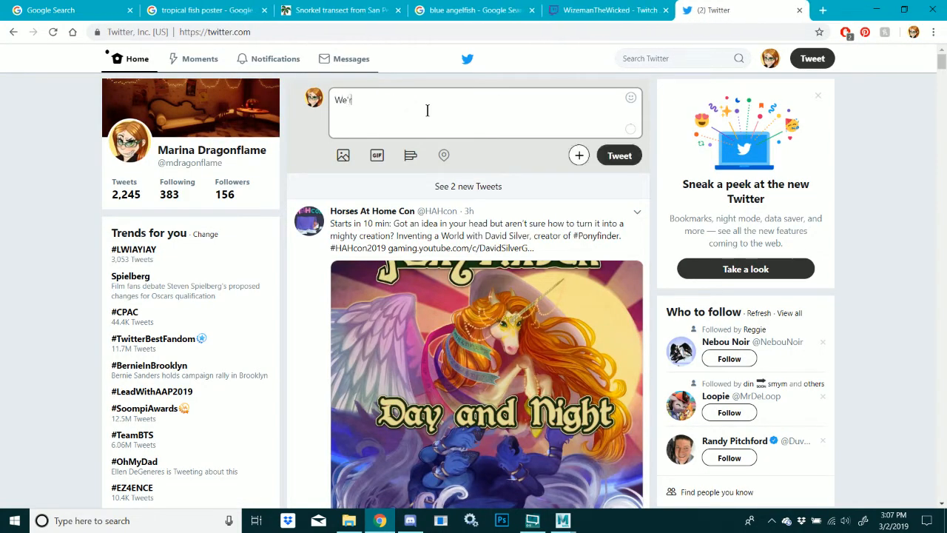
{"action": "type", "text": "re Streaming now!"}
{"action": "type", "text": "https://www.youtube.com/c/mdragonflame/live"}
Copy the address of the open Twitch channel page and add it after the YouTube link in the tweet
{"action": "left_click", "coordinate": [585, 10]}
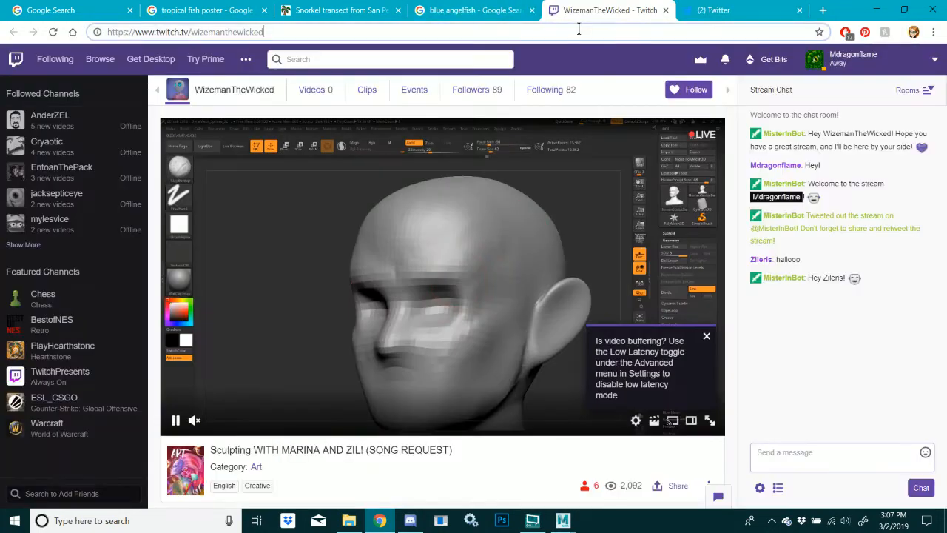
{"action": "left_click", "coordinate": [579, 29]}
{"action": "key", "text": "ctrl+c"}
{"action": "left_click", "coordinate": [706, 10]}
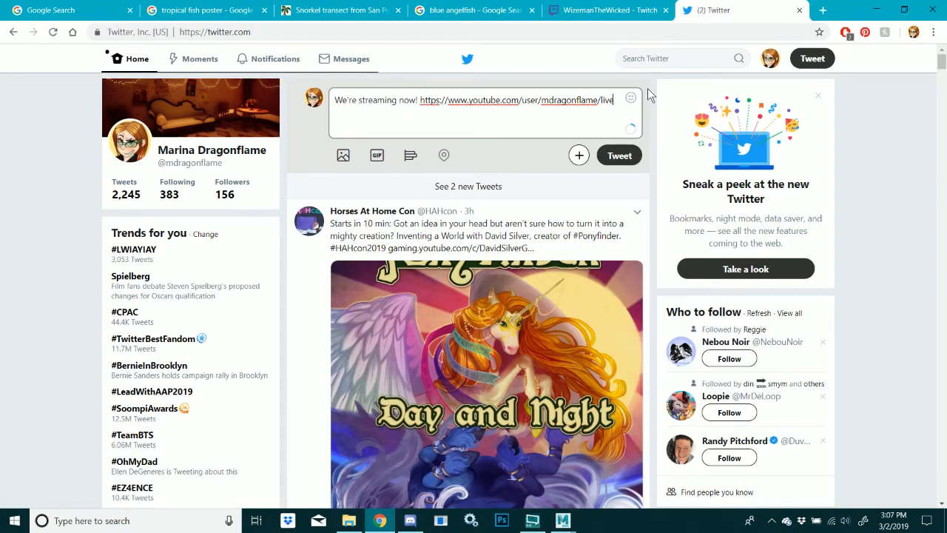
{"action": "key", "text": "ctrl+v"}
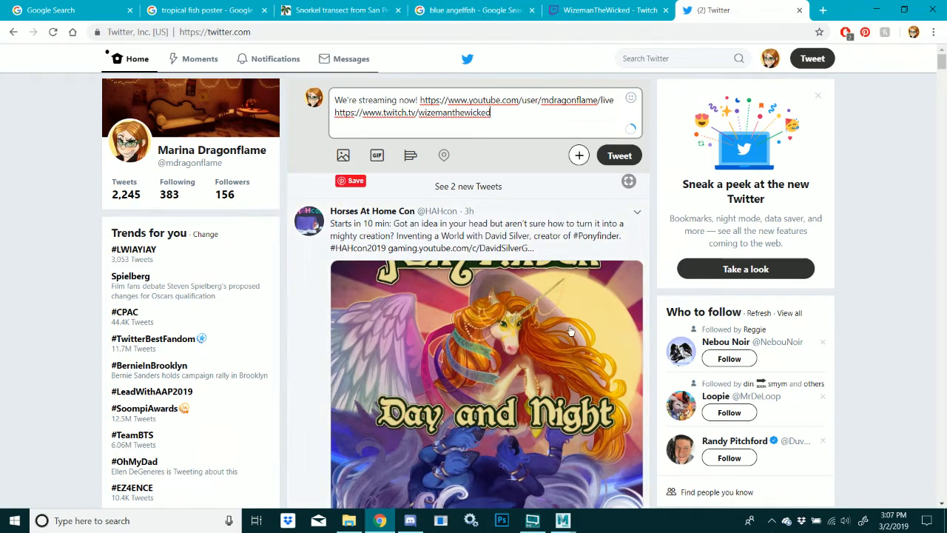
Copy the YouTube live link from the tweet draft and open it in a new browser tab
{"action": "left_click", "coordinate": [603, 7]}
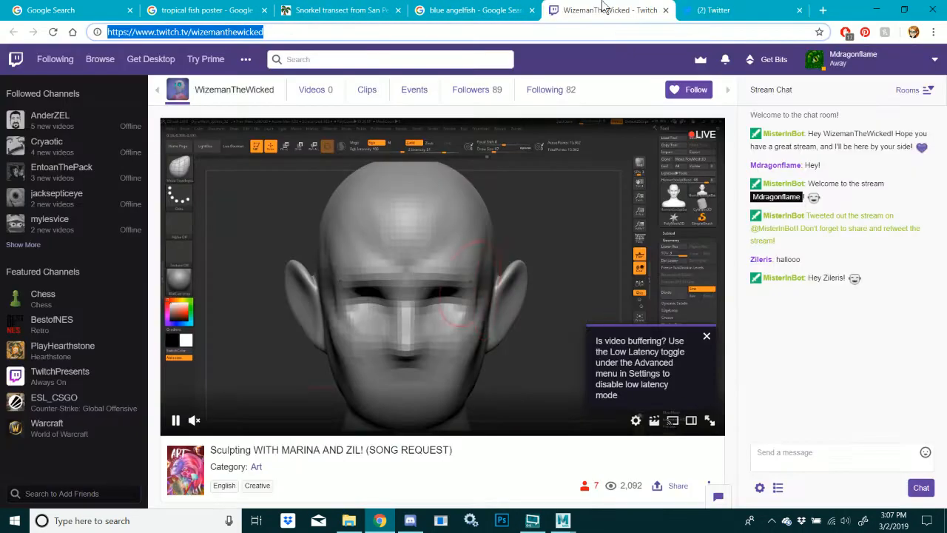
{"action": "left_click", "coordinate": [498, 7]}
{"action": "left_click", "coordinate": [712, 9]}
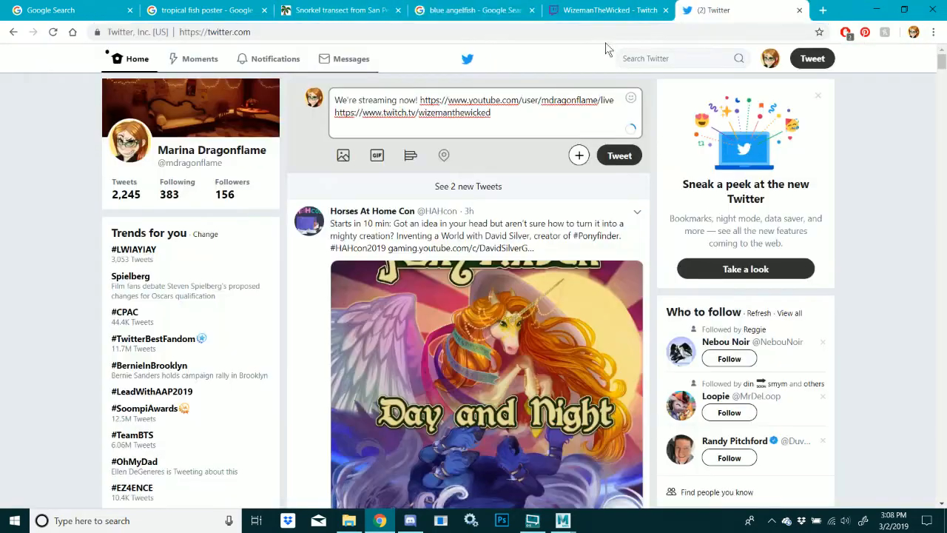
{"action": "triple_click", "coordinate": [517, 99]}
{"action": "left_click_drag", "start_coordinate": [616, 100], "coordinate": [420, 100]}
{"action": "key", "text": "ctrl+c"}
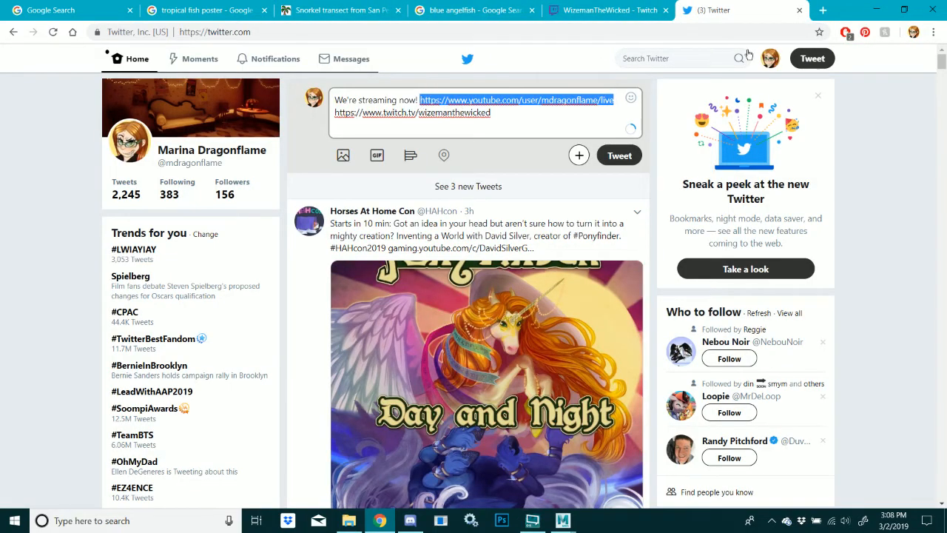
{"action": "left_click", "coordinate": [824, 10]}
{"action": "key", "text": "ctrl+v"}
{"action": "key", "text": "Return"}
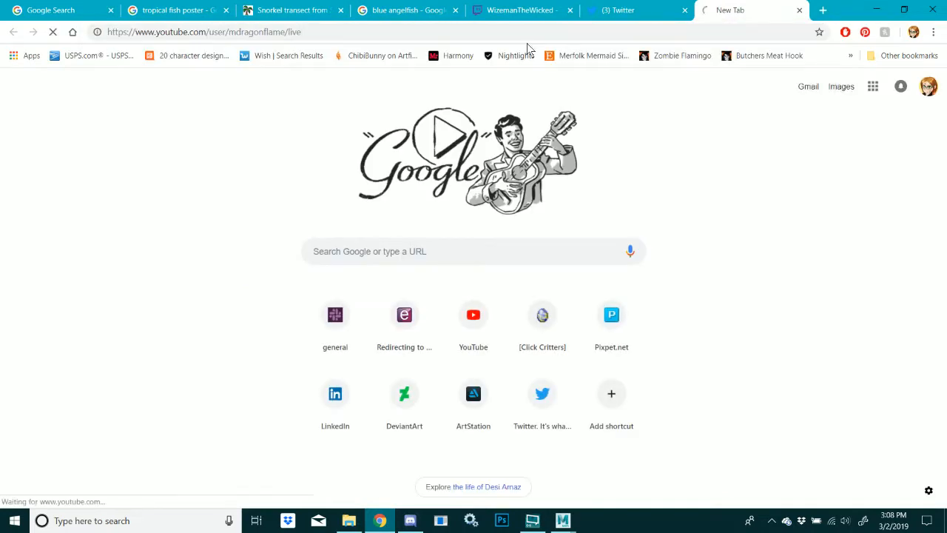
Post the tweet with both stream links and close the Twitter page
{"action": "left_click", "coordinate": [626, 15]}
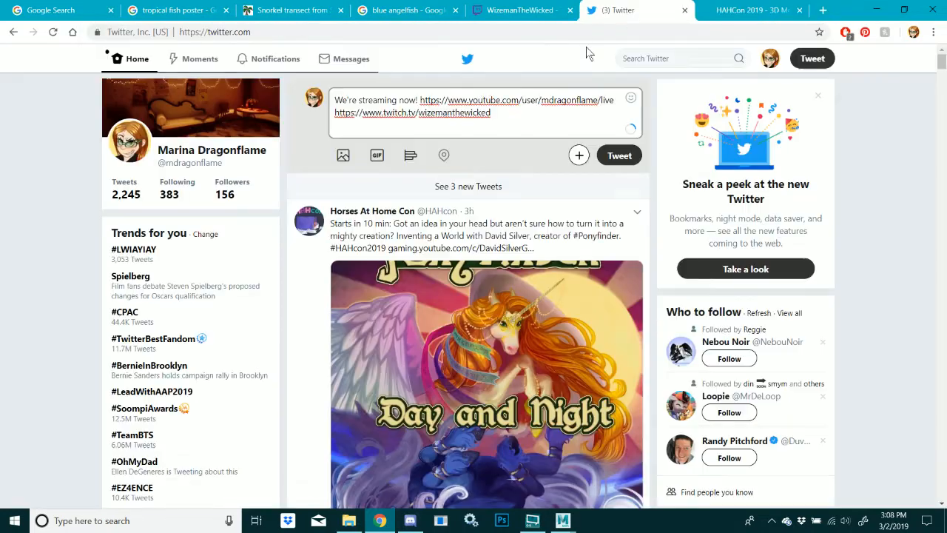
{"action": "left_click", "coordinate": [508, 114]}
{"action": "left_click", "coordinate": [620, 157]}
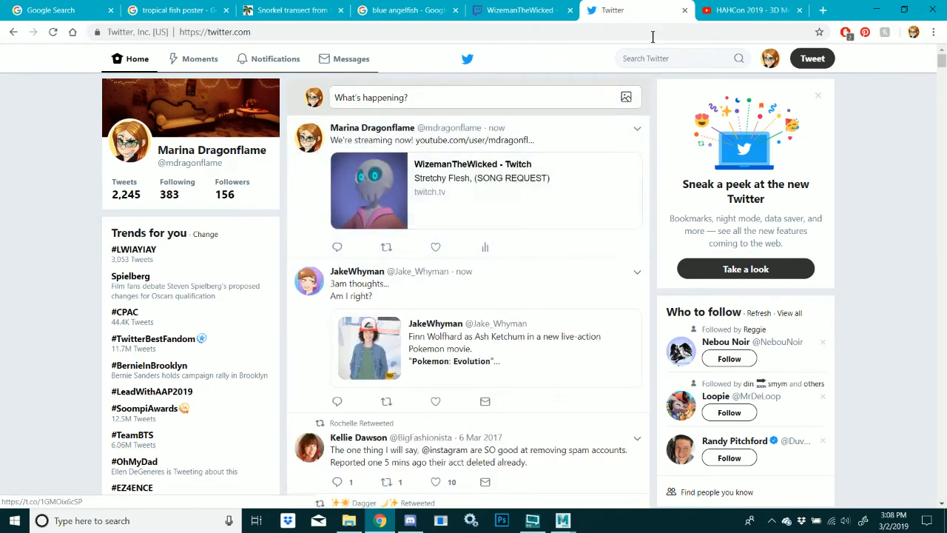
{"action": "left_click", "coordinate": [684, 9]}
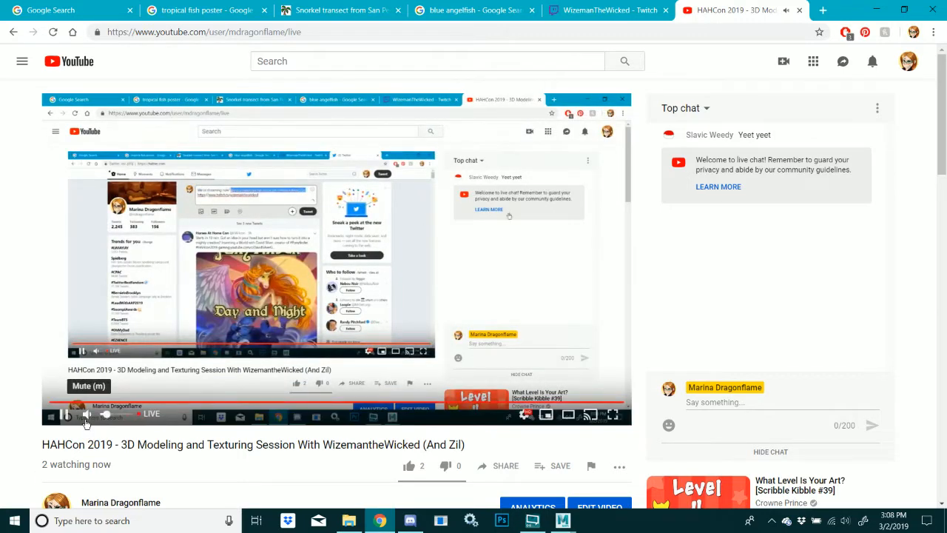
Switch to Discord and open the announcements channel of the streamer's own server
{"action": "left_click", "coordinate": [410, 520]}
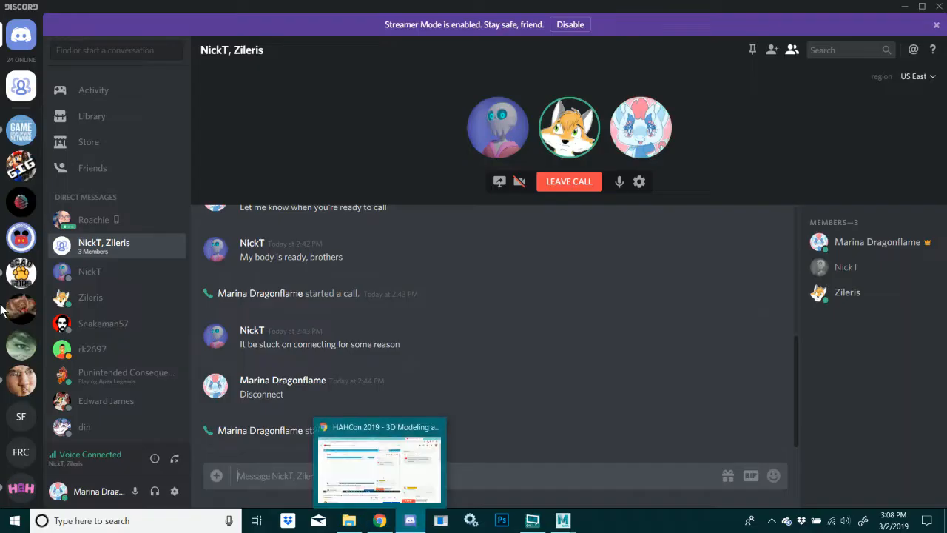
{"action": "scroll", "coordinate": [2, 311], "scroll_direction": "down", "scroll_amount": 5}
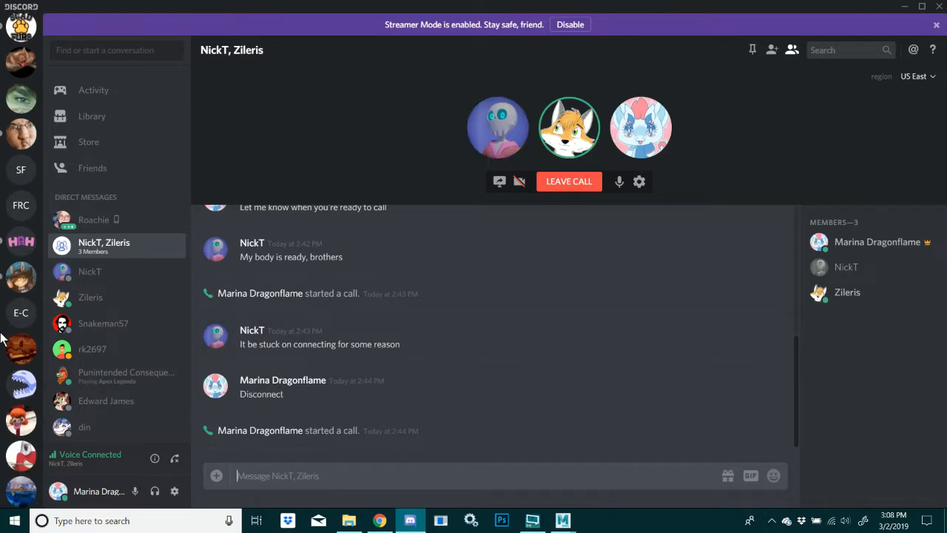
{"action": "scroll", "coordinate": [22, 400], "scroll_direction": "down", "scroll_amount": 3}
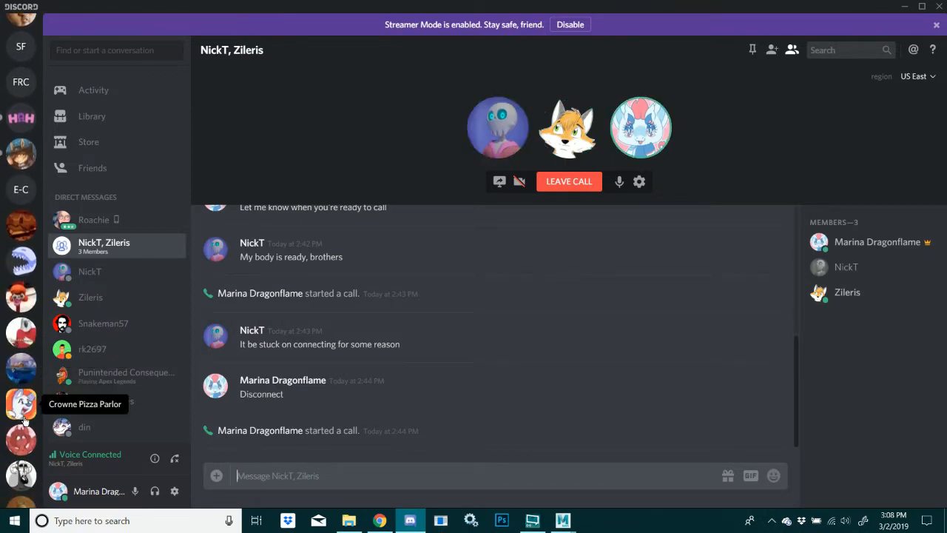
{"action": "left_click", "coordinate": [21, 440]}
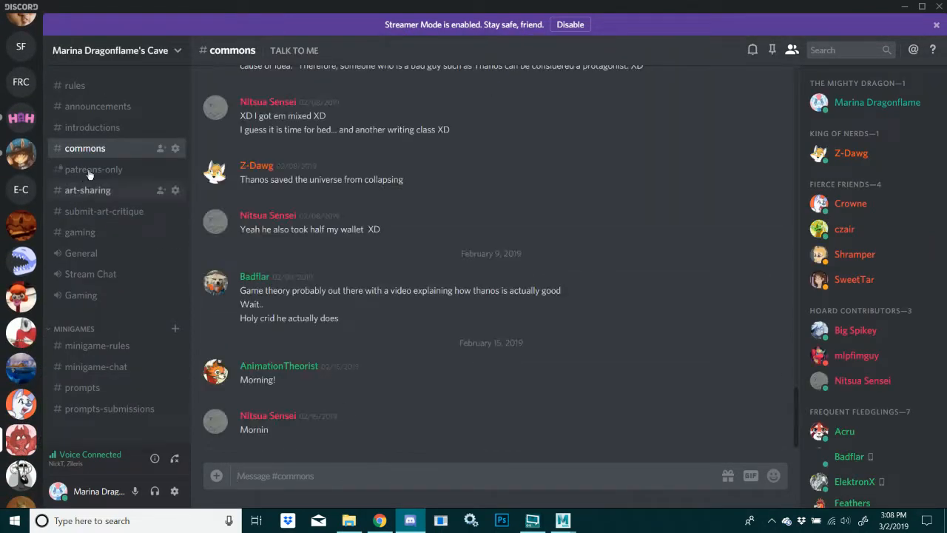
{"action": "left_click", "coordinate": [148, 107]}
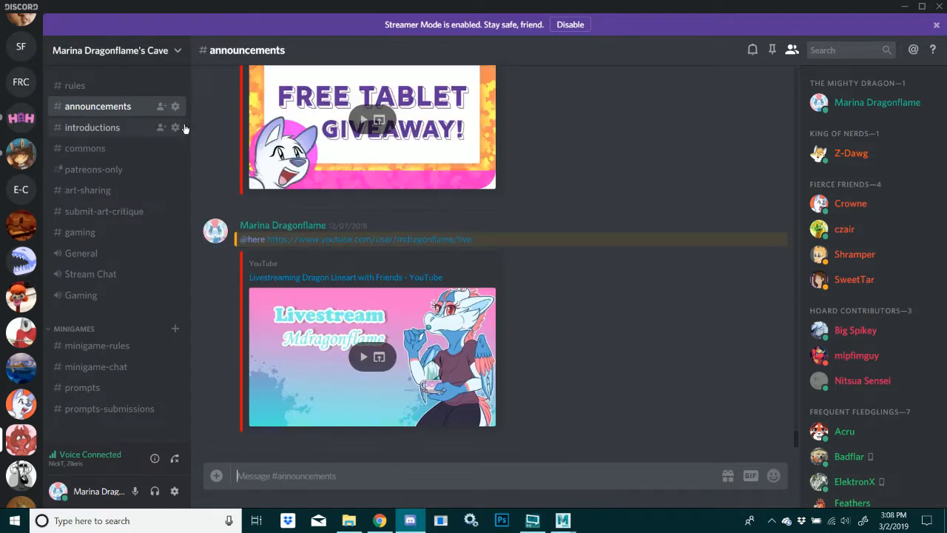
{"action": "type", "text": "@here"}
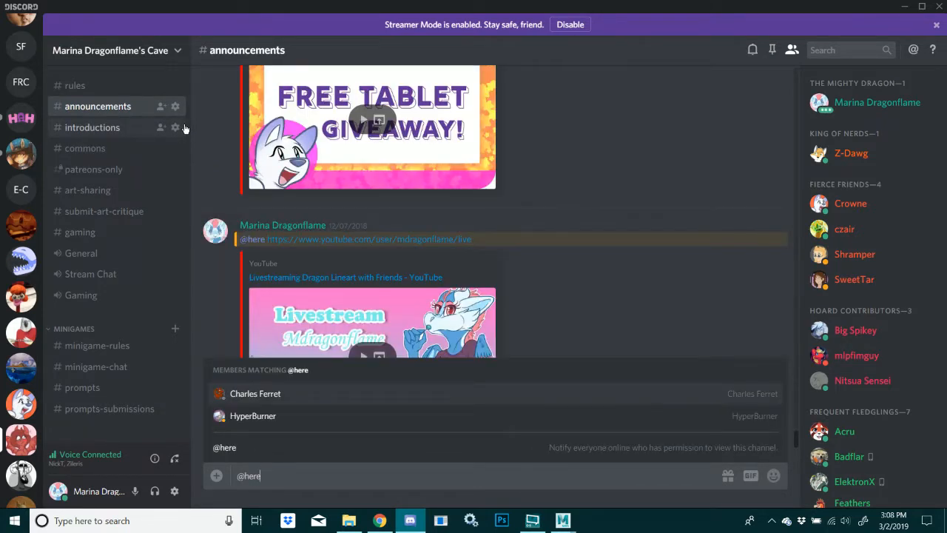
{"action": "left_click", "coordinate": [275, 447]}
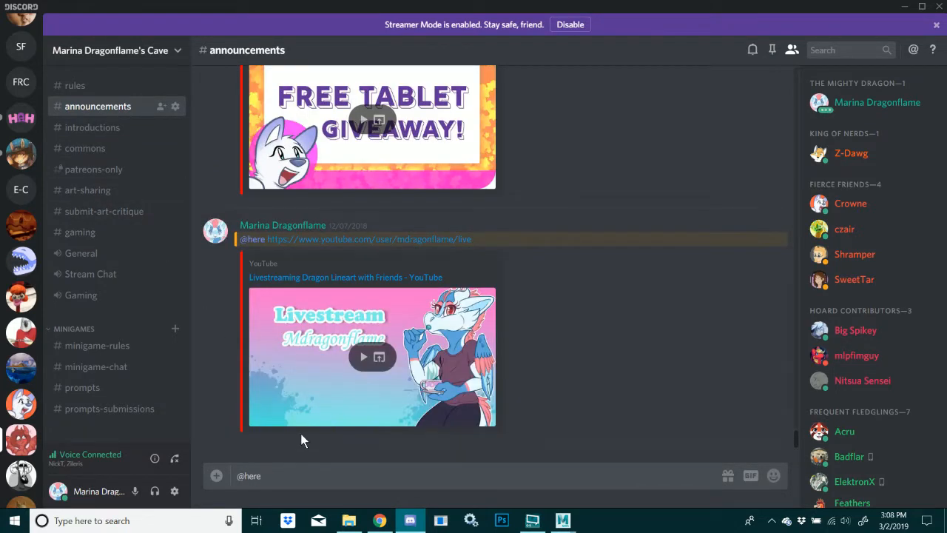
{"action": "type", "text": "Streaming now!"}
{"action": "key", "text": "ctrl+v"}
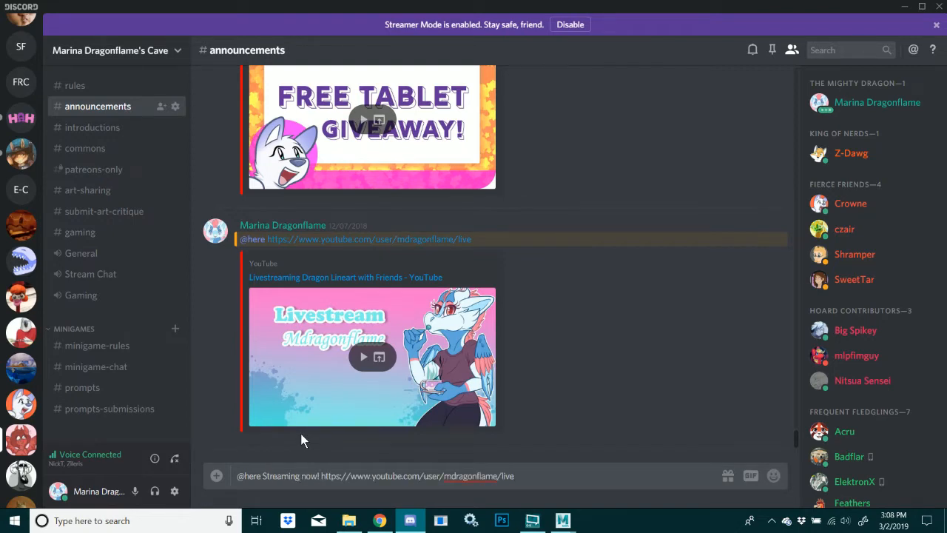
Switch to Chrome and copy the full address of the co-streamer's Twitch channel page
{"action": "left_click", "coordinate": [379, 520]}
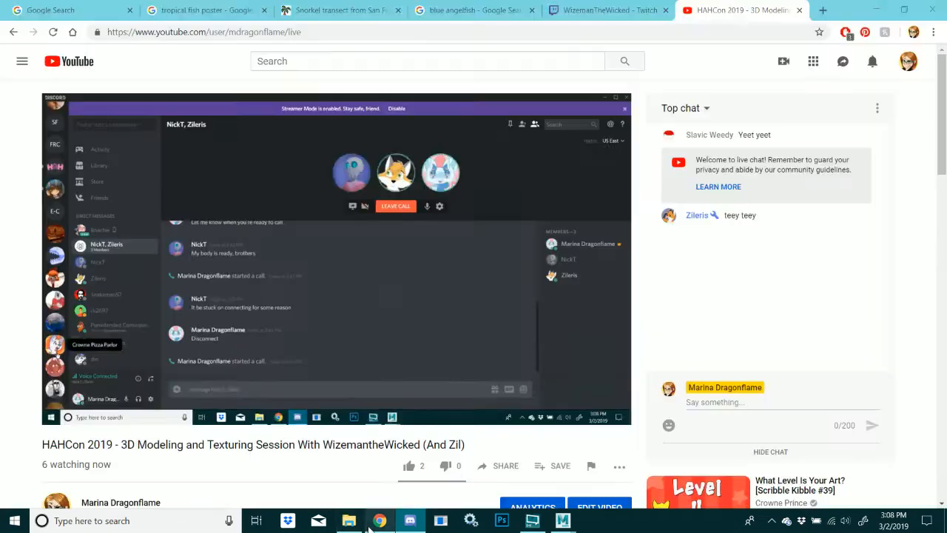
{"action": "left_click", "coordinate": [582, 11]}
{"action": "double_click", "coordinate": [572, 31]}
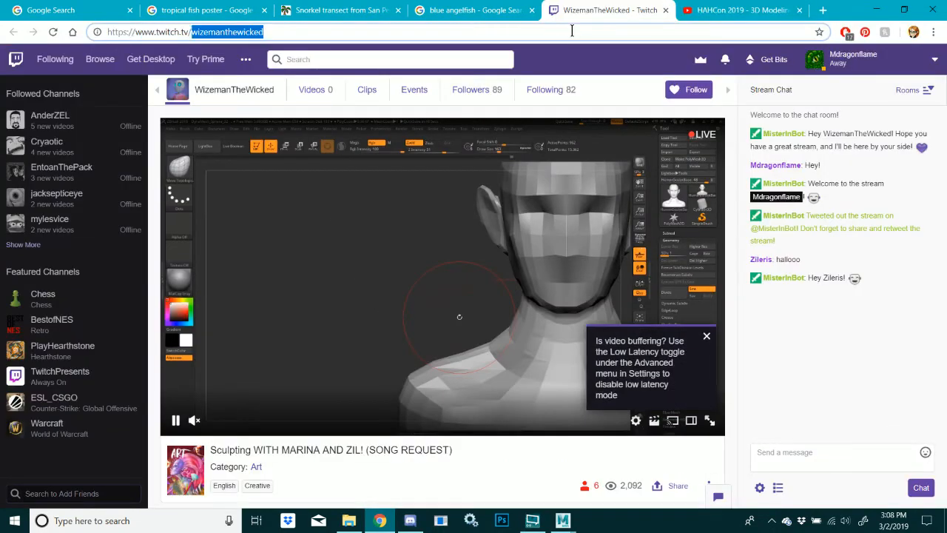
{"action": "left_click", "coordinate": [572, 31]}
{"action": "key", "text": "ctrl+c"}
{"action": "left_click", "coordinate": [736, 10]}
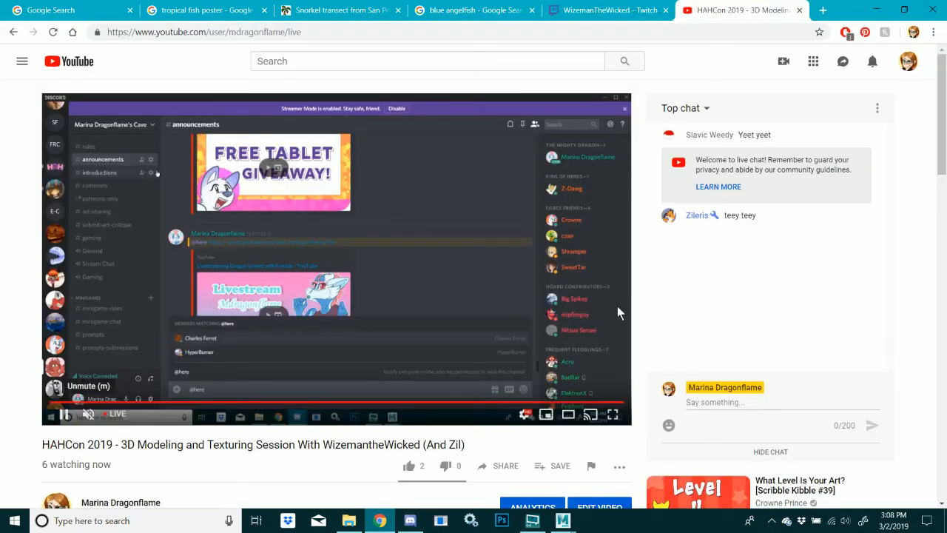
Return to Discord, add the copied Twitch address on a new line of the announcement and send it
{"action": "left_click", "coordinate": [410, 521]}
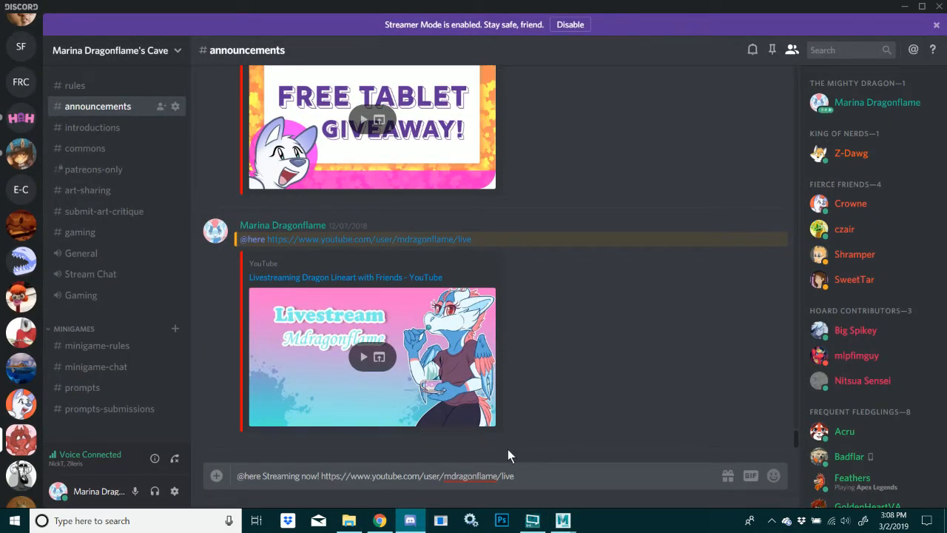
{"action": "key", "text": "shift+Return"}
{"action": "key", "text": "ctrl+v"}
{"action": "key", "text": "Return"}
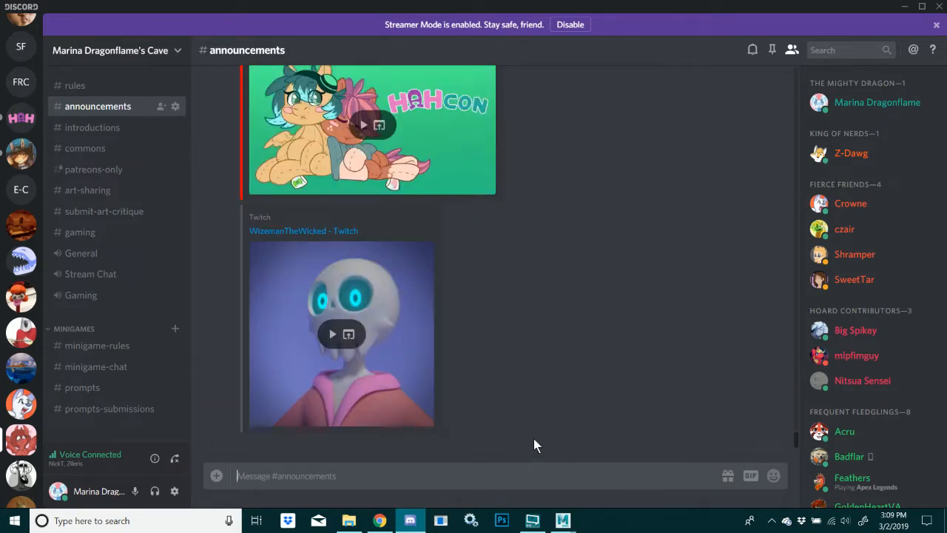
Look over the recent posts in the HAHcon server's announcements channel, and check the YouTube live page in Chrome
{"action": "left_click", "coordinate": [21, 117]}
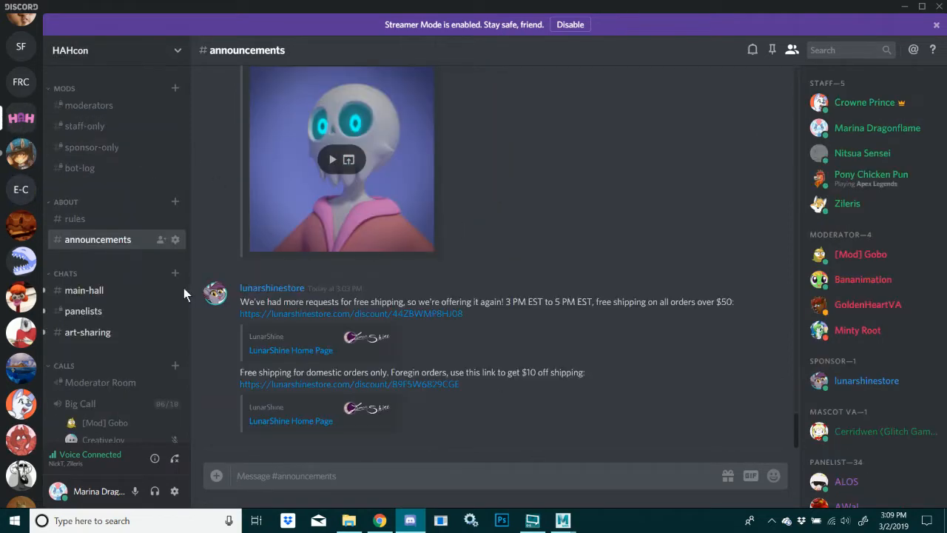
{"action": "scroll", "coordinate": [376, 420], "scroll_direction": "up", "scroll_amount": 5}
{"action": "scroll", "coordinate": [375, 414], "scroll_direction": "down", "scroll_amount": 5}
{"action": "mouse_move", "coordinate": [379, 521]}
{"action": "left_click", "coordinate": [379, 462]}
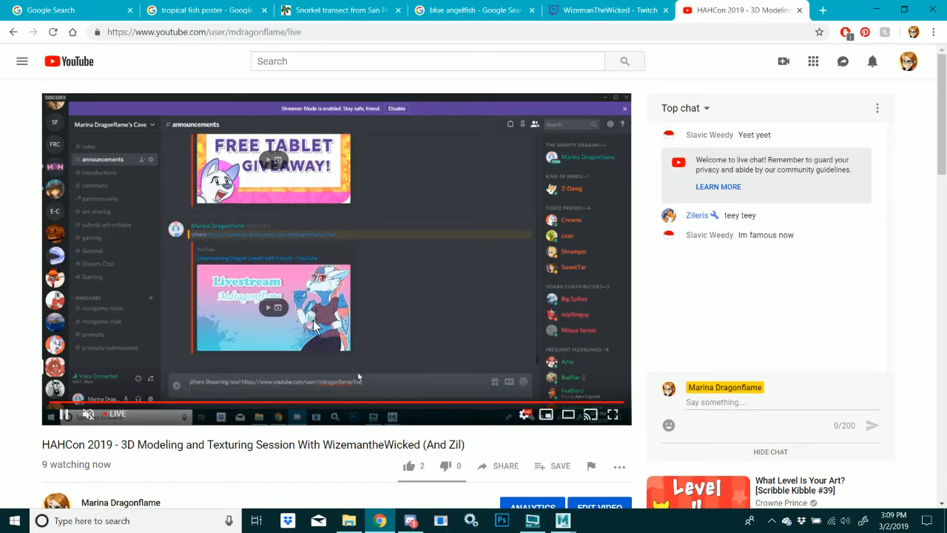
Switch to Discord, browse the server list and the HAHcon announcements, and return to the YouTube live page in Chrome
{"action": "left_click", "coordinate": [414, 520]}
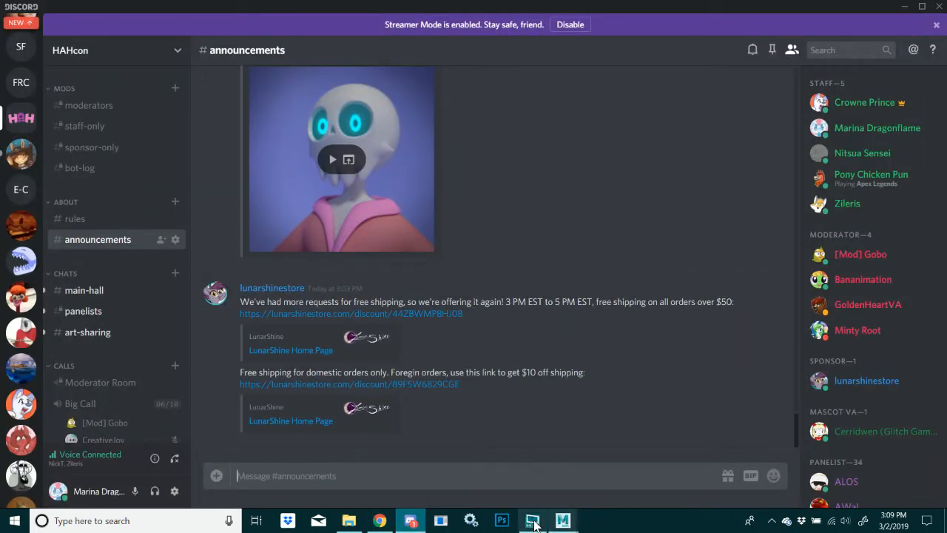
{"action": "scroll", "coordinate": [19, 347], "scroll_direction": "down", "scroll_amount": 5}
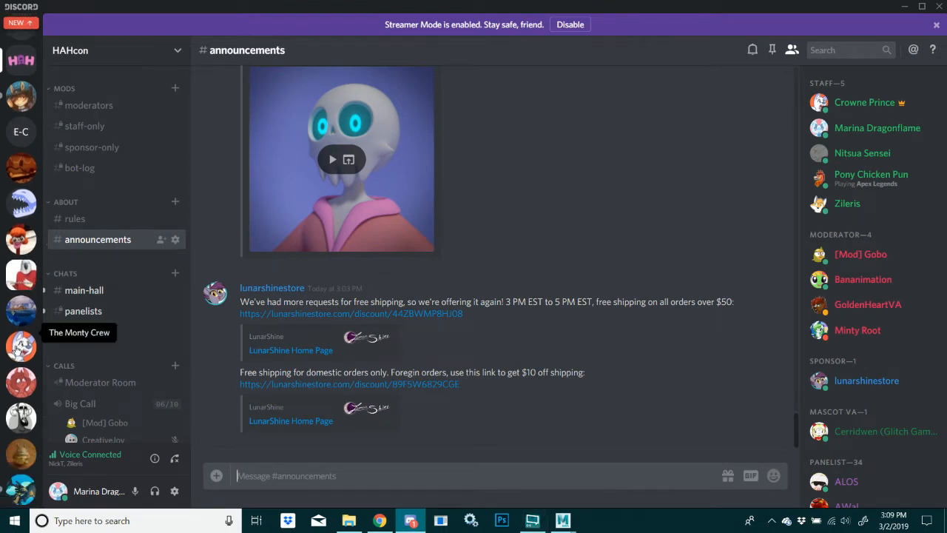
{"action": "scroll", "coordinate": [23, 296], "scroll_direction": "up", "scroll_amount": 2}
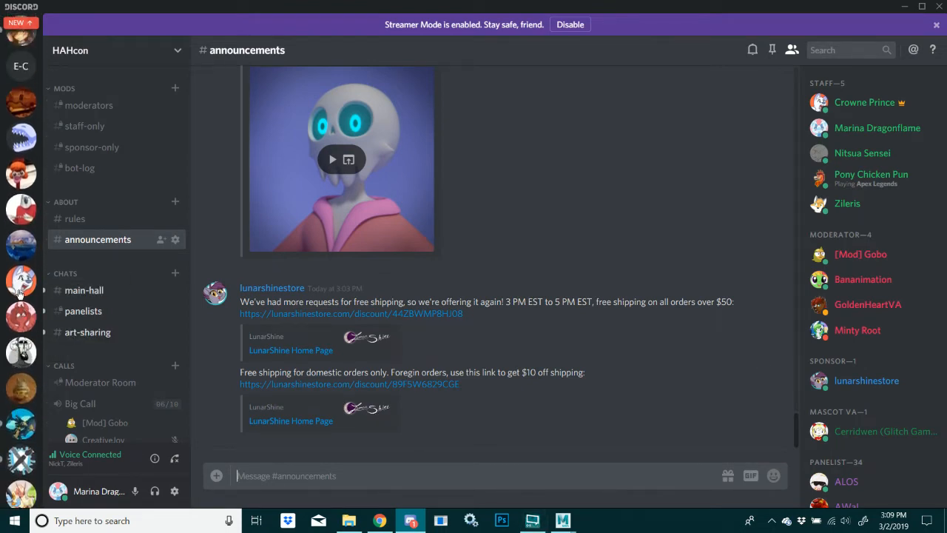
{"action": "scroll", "coordinate": [21, 287], "scroll_direction": "up", "scroll_amount": 5}
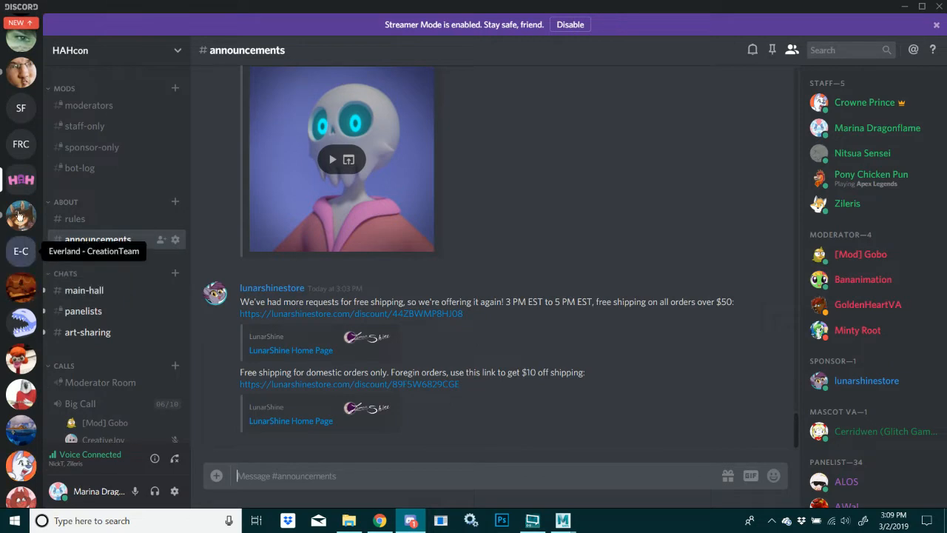
{"action": "scroll", "coordinate": [503, 316], "scroll_direction": "up", "scroll_amount": 3}
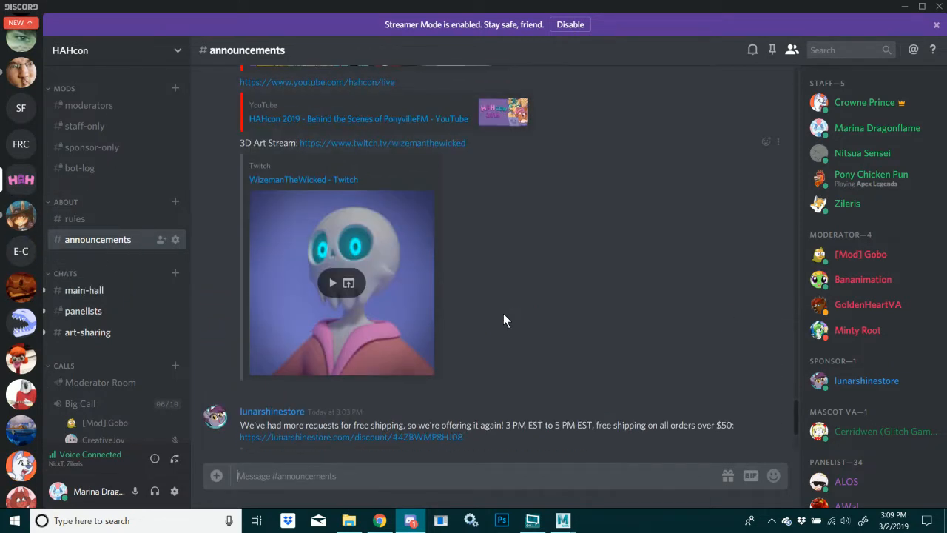
{"action": "scroll", "coordinate": [502, 319], "scroll_direction": "up", "scroll_amount": 8}
{"action": "scroll", "coordinate": [501, 320], "scroll_direction": "down", "scroll_amount": 5}
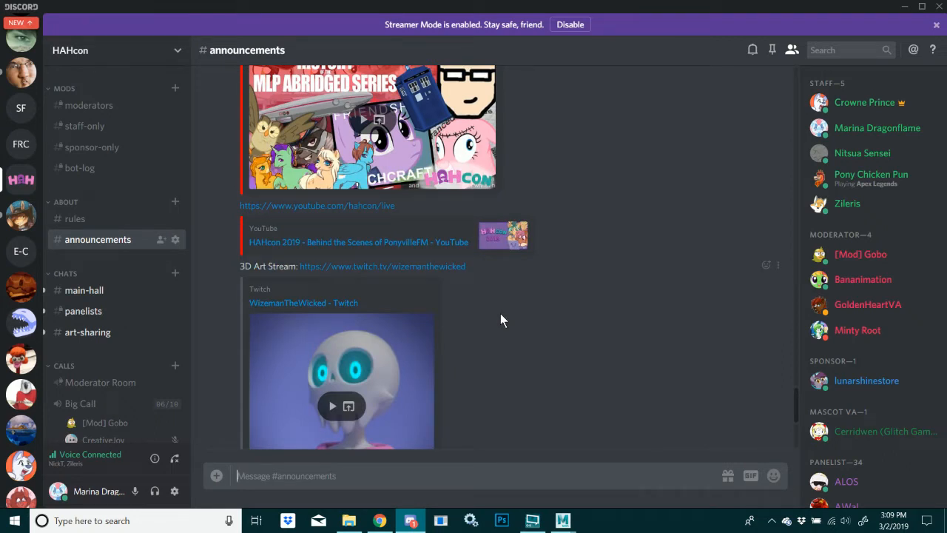
{"action": "scroll", "coordinate": [501, 318], "scroll_direction": "down", "scroll_amount": 6}
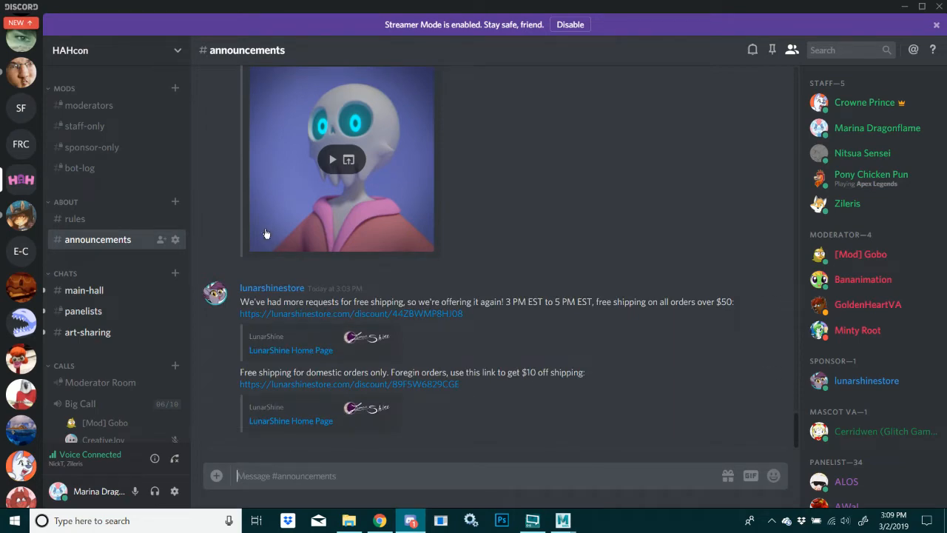
{"action": "left_click", "coordinate": [379, 520]}
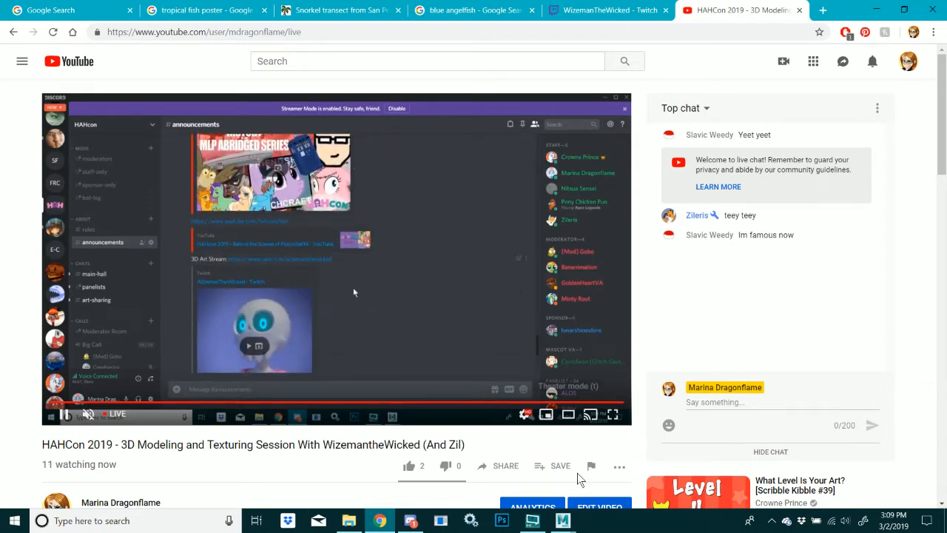
Switch to Maya and select the skin surface surrounding the octopus eyeball
{"action": "left_click", "coordinate": [563, 520]}
{"action": "left_click", "coordinate": [609, 473]}
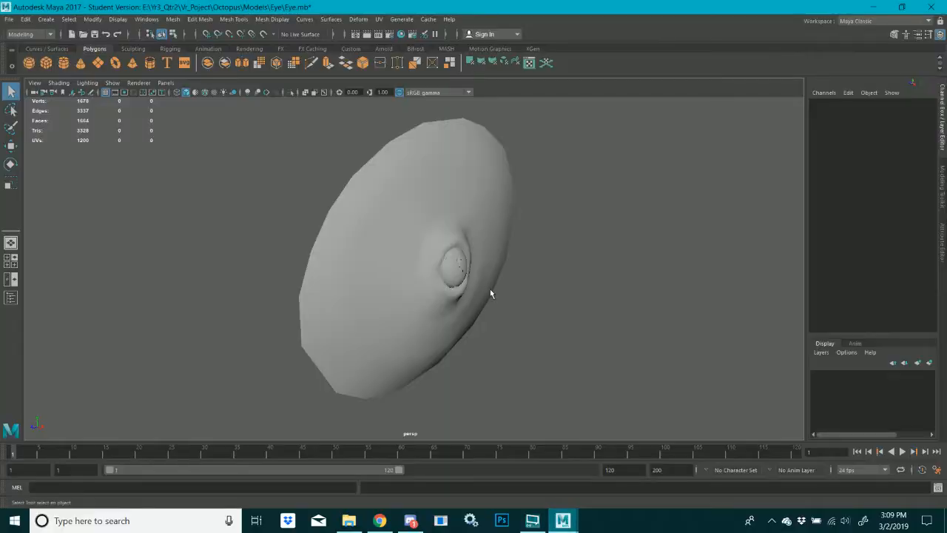
{"action": "left_click_drag", "start_coordinate": [491, 290], "coordinate": [466, 310], "text": "alt"}
{"action": "mouse_move", "coordinate": [380, 520]}
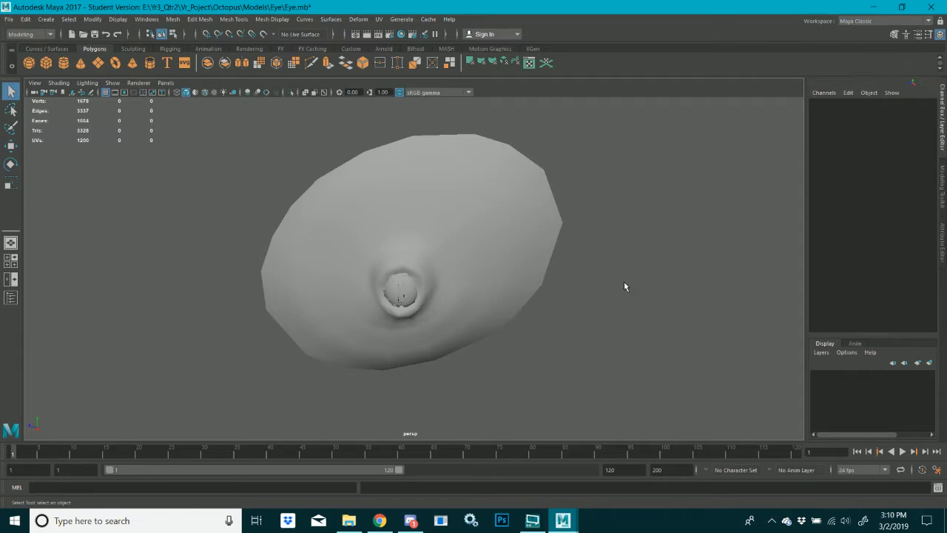
{"action": "left_click_drag", "start_coordinate": [624, 287], "coordinate": [552, 269], "text": "alt"}
{"action": "left_click", "coordinate": [392, 313]}
Examine the topology of the skin surface around the eyeball from the front and up close
{"action": "left_click_drag", "start_coordinate": [391, 313], "coordinate": [464, 321], "text": "alt"}
{"action": "left_click_drag", "start_coordinate": [530, 270], "coordinate": [574, 309], "text": "alt"}
{"action": "middle_click_drag", "start_coordinate": [536, 255], "coordinate": [458, 295], "text": "alt"}
{"action": "scroll", "coordinate": [343, 303], "scroll_direction": "up", "scroll_amount": 7}
{"action": "middle_click_drag", "start_coordinate": [353, 254], "coordinate": [614, 150], "text": "alt"}
{"action": "scroll", "coordinate": [487, 240], "scroll_direction": "down", "scroll_amount": 4}
{"action": "scroll", "coordinate": [485, 248], "scroll_direction": "up", "scroll_amount": 5}
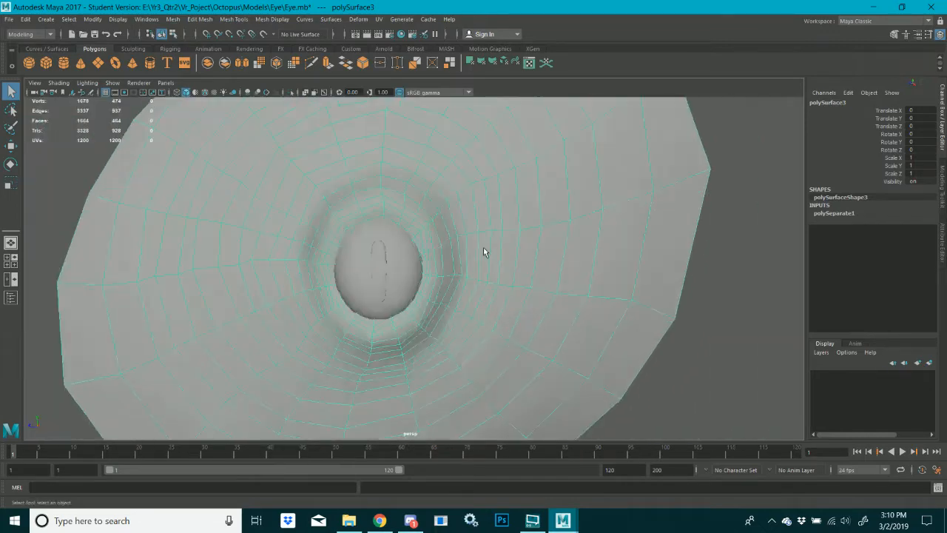
{"action": "left_click_drag", "start_coordinate": [483, 247], "coordinate": [473, 277], "text": "alt"}
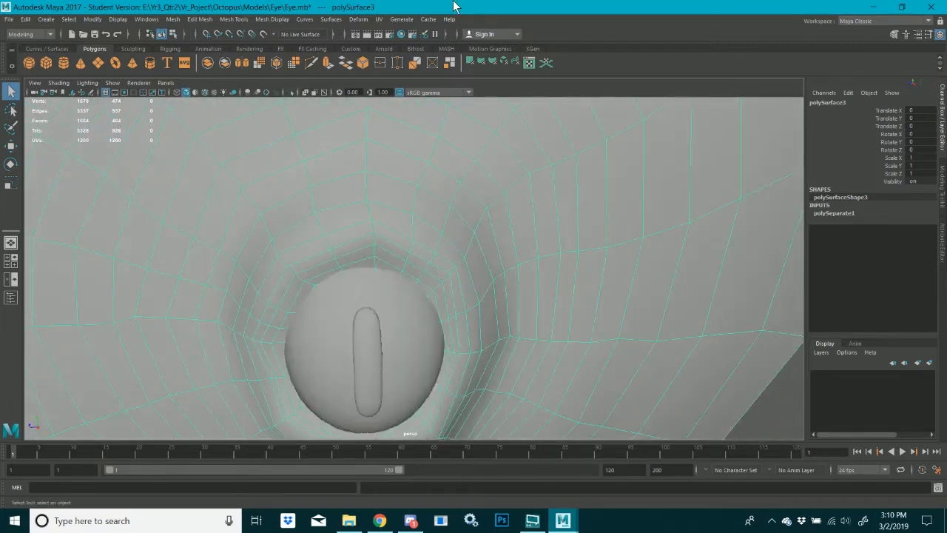
Open the UV Editor for the skin surface and place its window so part of the mesh stays visible beside it
{"action": "left_click", "coordinate": [378, 20]}
{"action": "left_click", "coordinate": [387, 34]}
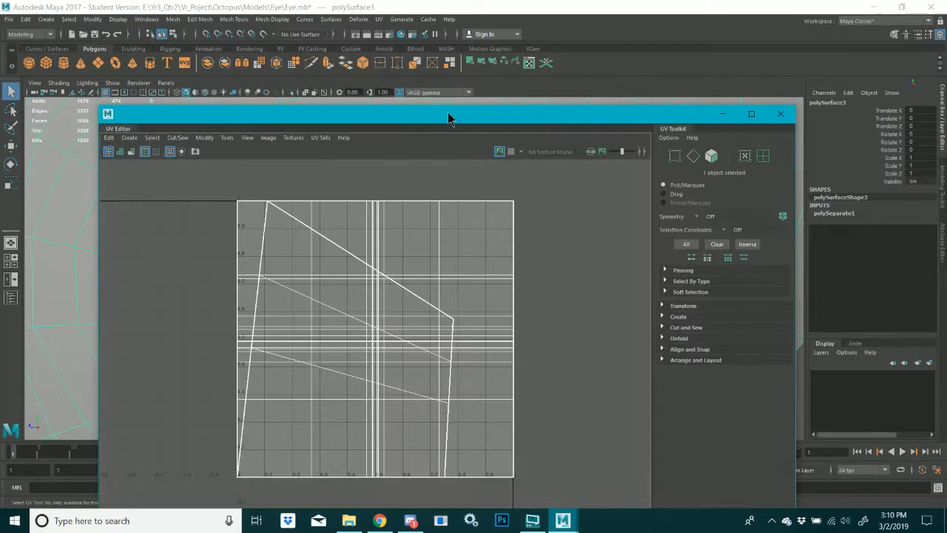
{"action": "left_click_drag", "start_coordinate": [450, 116], "coordinate": [783, 94]}
{"action": "scroll", "coordinate": [233, 253], "scroll_direction": "down", "scroll_amount": 5}
{"action": "middle_click_drag", "start_coordinate": [297, 239], "coordinate": [184, 192], "text": "alt"}
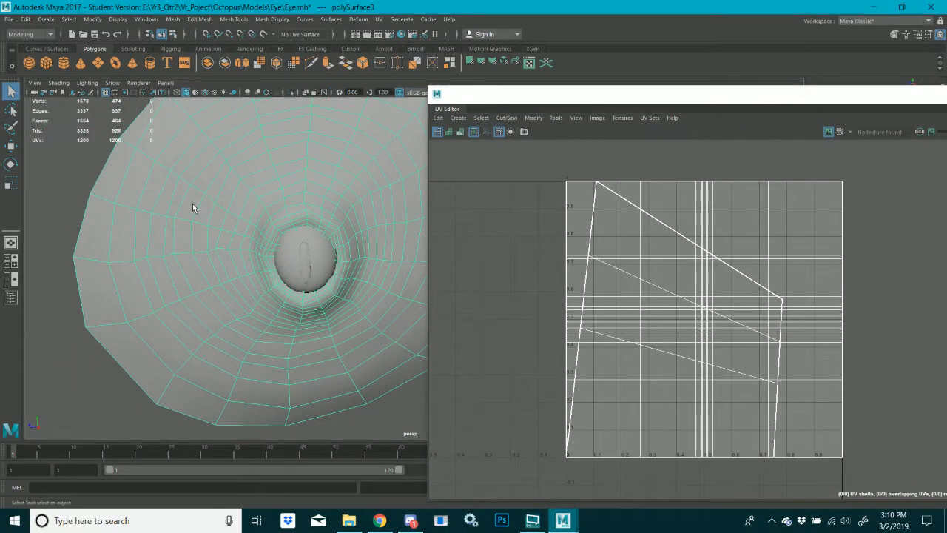
{"action": "left_click_drag", "start_coordinate": [627, 97], "coordinate": [447, 65]}
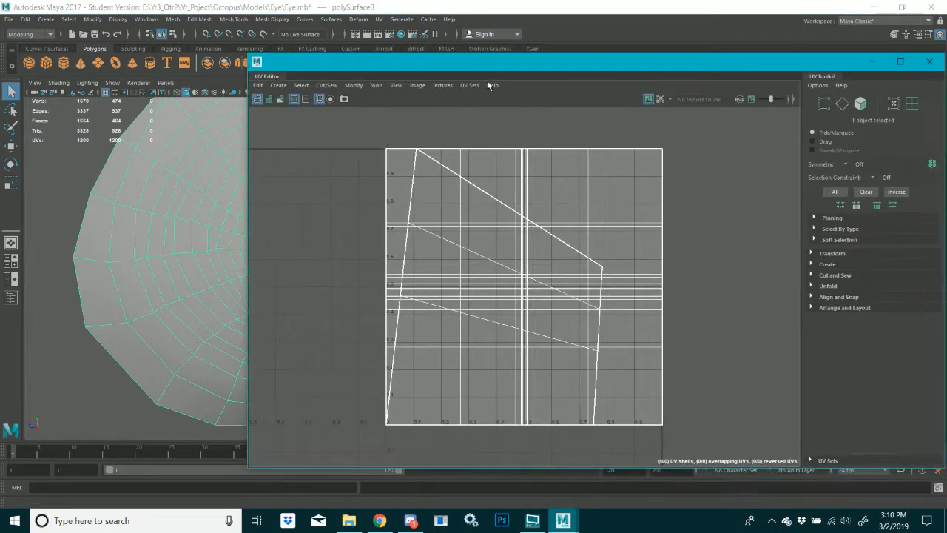
Create a Normal-Based UV projection for the skin surface, select its whole UV shell and unfold it
{"action": "left_click", "coordinate": [845, 267]}
{"action": "left_click", "coordinate": [892, 279]}
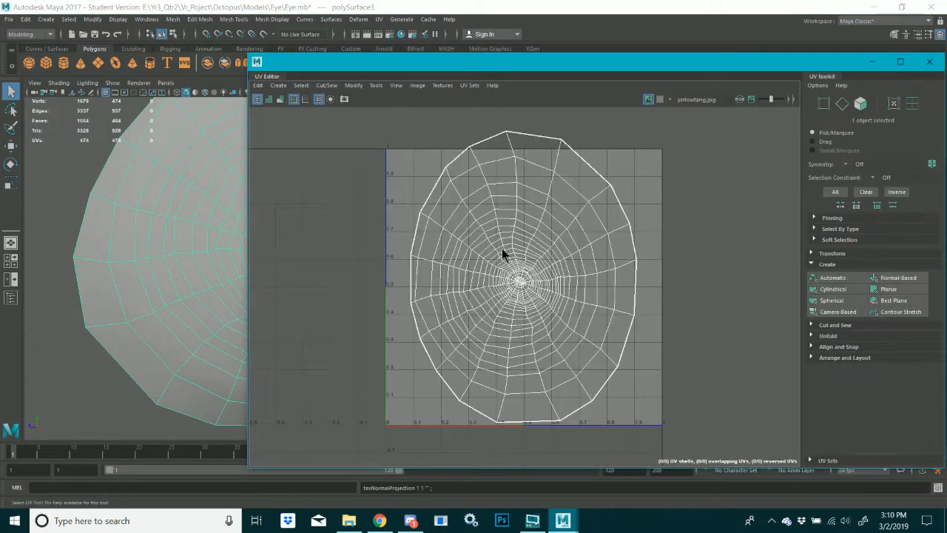
{"action": "right_click_drag", "start_coordinate": [502, 248], "coordinate": [482, 239]}
{"action": "left_click", "coordinate": [483, 239]}
{"action": "key", "text": "ctrl+u"}
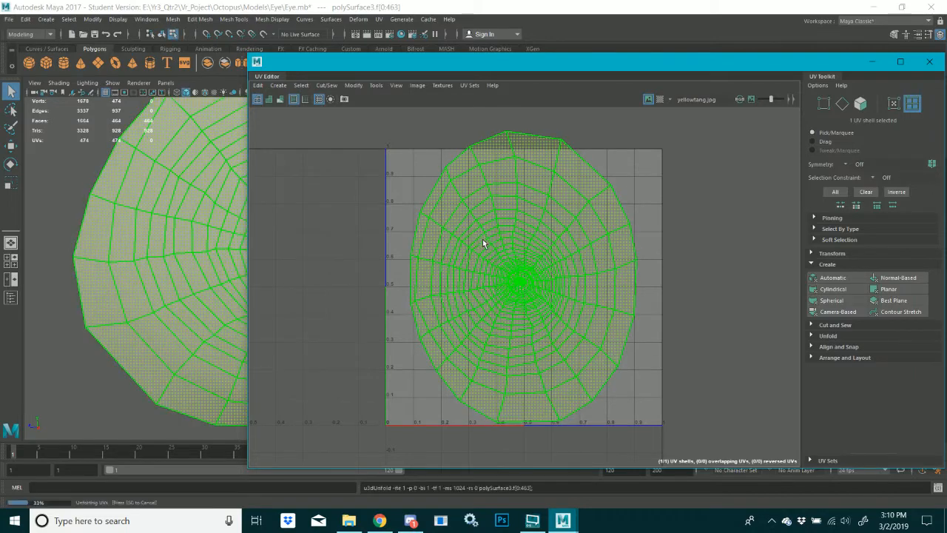
{"action": "scroll", "coordinate": [494, 293], "scroll_direction": "up", "scroll_amount": 3}
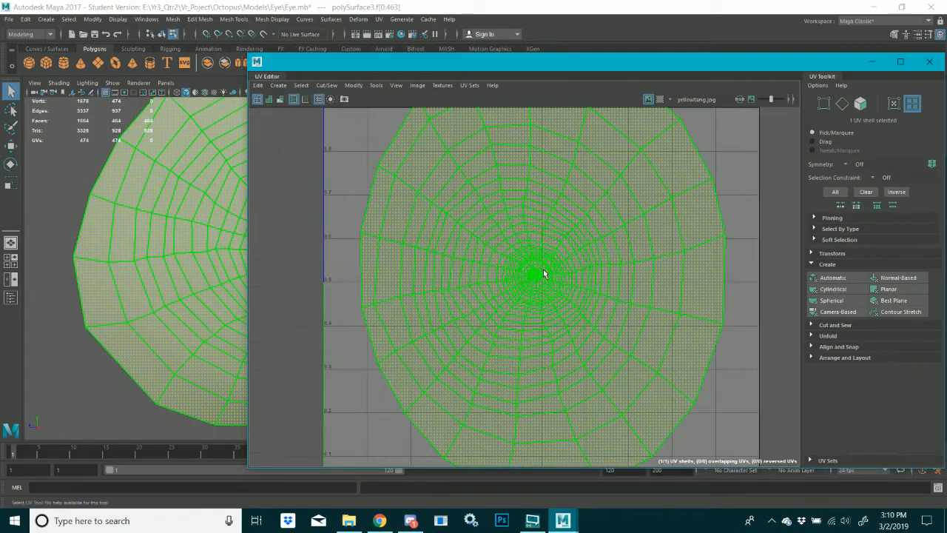
{"action": "key", "text": "ctrl+u"}
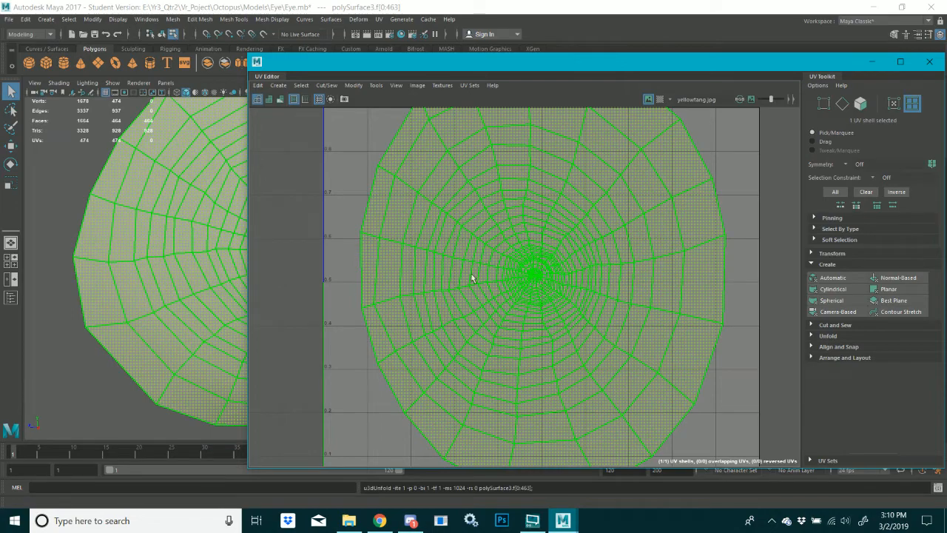
Examine the unfolded UV shell against the mesh around the eye, especially the dense centre of the layout
{"action": "left_click_drag", "start_coordinate": [81, 193], "coordinate": [34, 158], "text": "alt"}
{"action": "scroll", "coordinate": [165, 236], "scroll_direction": "up", "scroll_amount": 4}
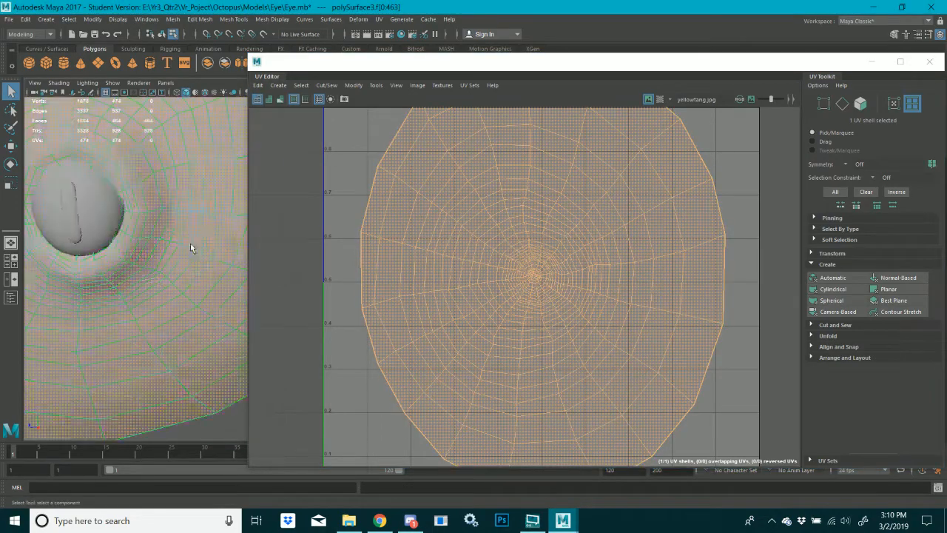
{"action": "mouse_move", "coordinate": [192, 249]}
{"action": "left_mouse_down", "text": "alt"}
{"action": "mouse_move", "coordinate": [156, 220]}
{"action": "mouse_move", "coordinate": [196, 233]}
{"action": "left_mouse_up", "text": "alt"}
{"action": "scroll", "coordinate": [557, 306], "scroll_direction": "down", "scroll_amount": 3}
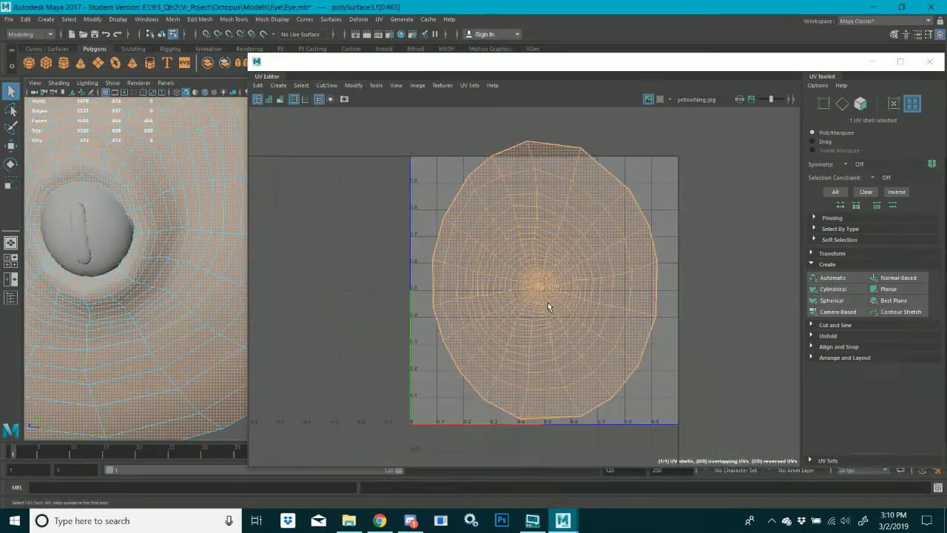
{"action": "scroll", "coordinate": [549, 305], "scroll_direction": "up", "scroll_amount": 8}
{"action": "scroll", "coordinate": [516, 237], "scroll_direction": "up", "scroll_amount": 4}
{"action": "middle_click_drag", "start_coordinate": [504, 243], "coordinate": [510, 258], "text": "alt"}
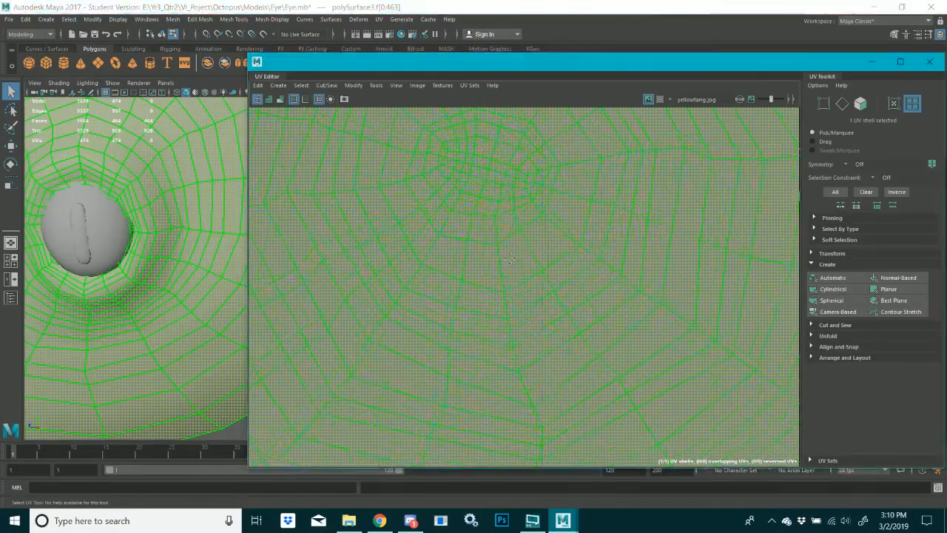
{"action": "scroll", "coordinate": [500, 268], "scroll_direction": "down", "scroll_amount": 6}
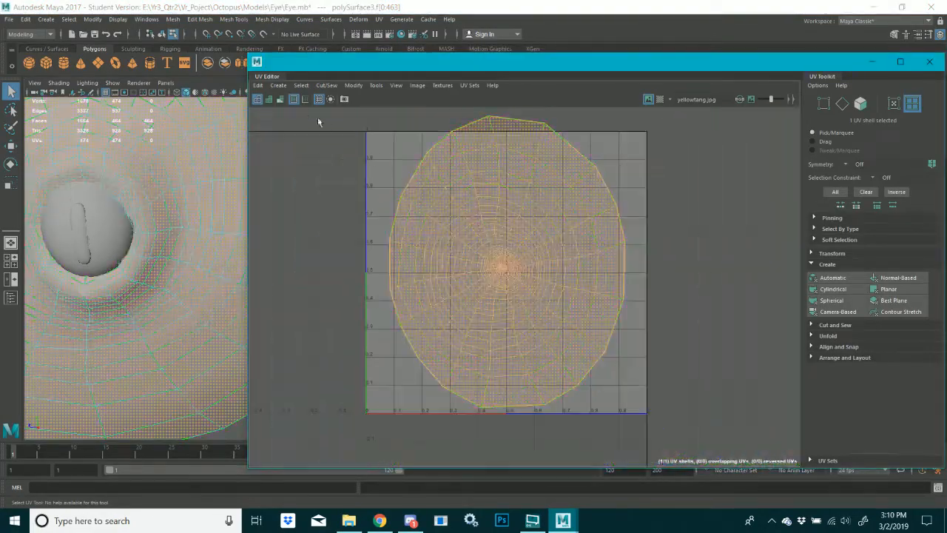
Check the UV distortion shading on the skin surface and turn the shading off again
{"action": "left_click", "coordinate": [279, 99]}
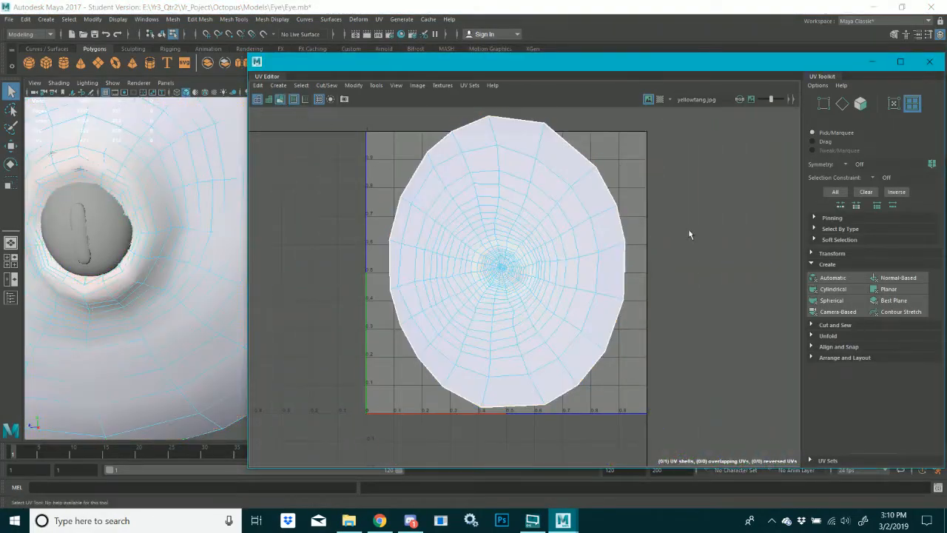
{"action": "left_click", "coordinate": [369, 154]}
{"action": "left_click", "coordinate": [295, 100]}
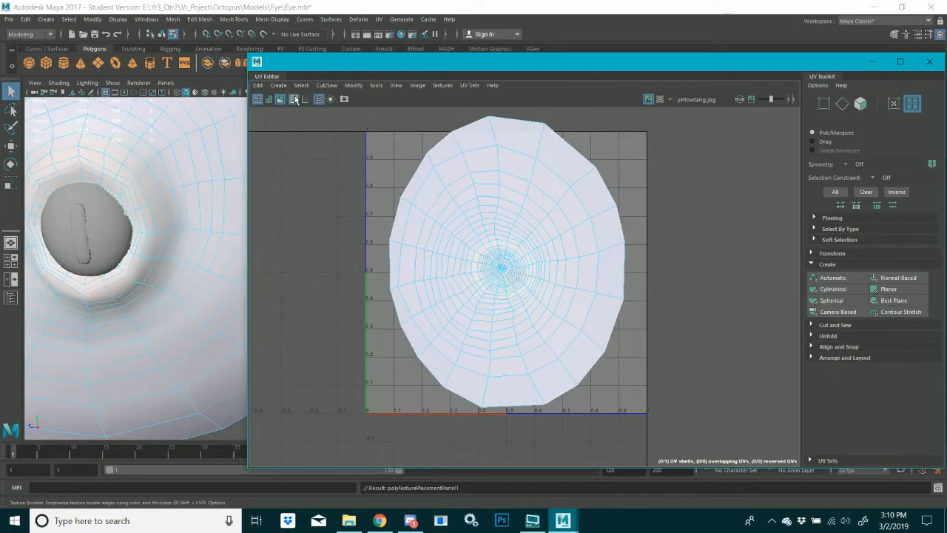
{"action": "left_click", "coordinate": [280, 99]}
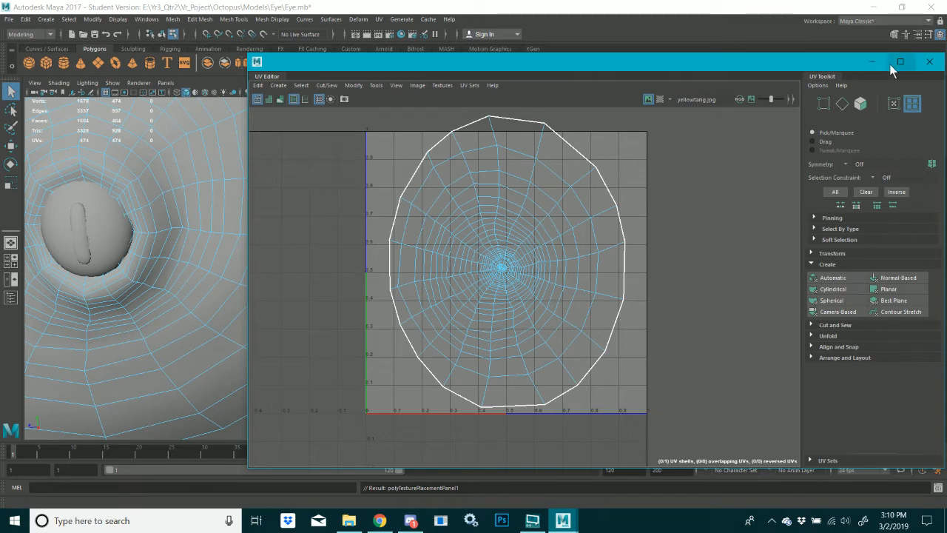
Select the eyeball mesh, create a Normal-Based UV projection for it and select its UV shell
{"action": "left_click", "coordinate": [92, 229]}
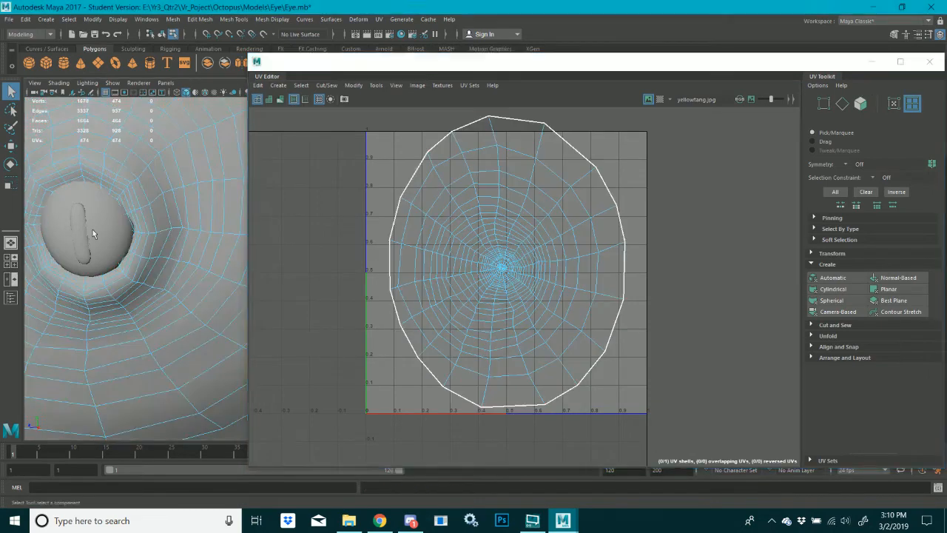
{"action": "right_click_drag", "start_coordinate": [96, 231], "coordinate": [121, 214]}
{"action": "left_click", "coordinate": [99, 239]}
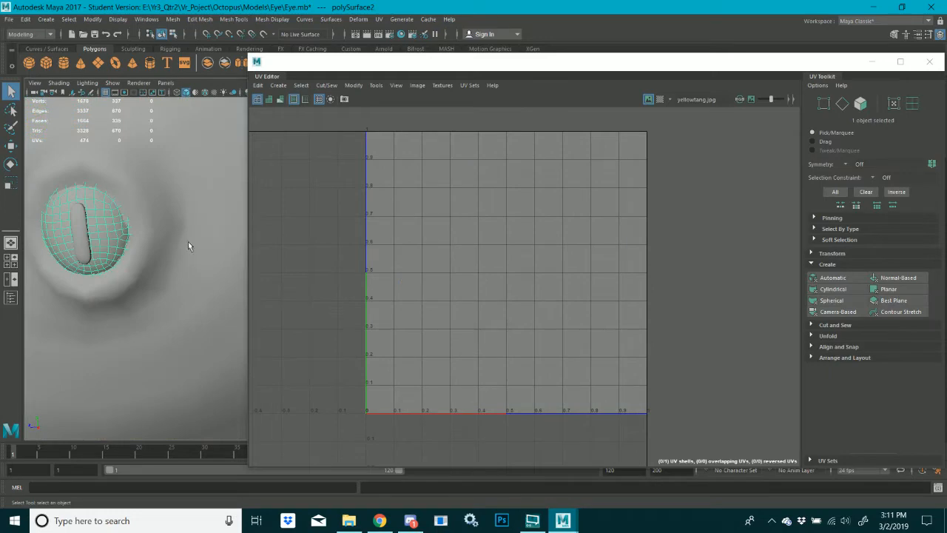
{"action": "left_click", "coordinate": [891, 279]}
{"action": "right_click_drag", "start_coordinate": [522, 282], "coordinate": [495, 270]}
{"action": "left_click", "coordinate": [491, 290]}
Narrow the UV Editor window to uncover more of the viewport around the eyeball
{"action": "left_click_drag", "start_coordinate": [83, 289], "coordinate": [123, 279], "text": "alt"}
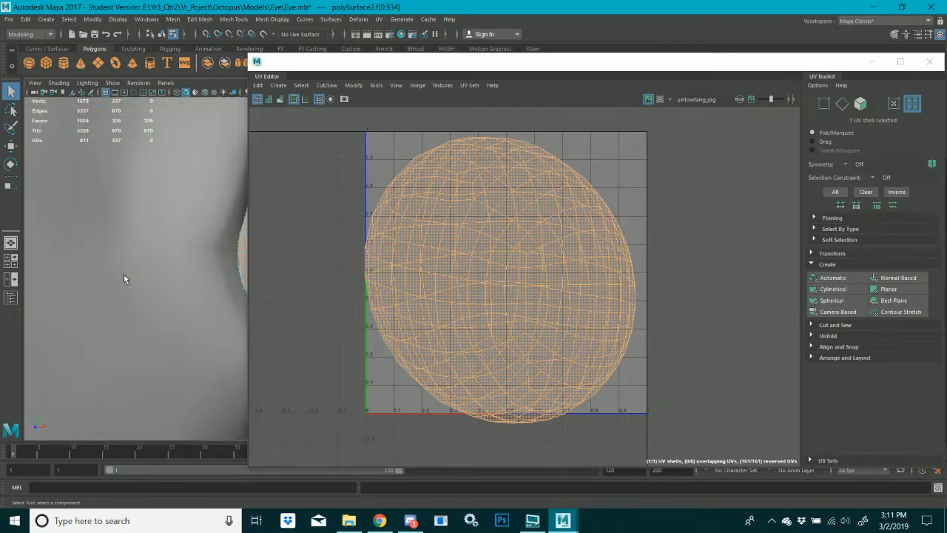
{"action": "left_click_drag", "start_coordinate": [65, 259], "coordinate": [502, 248], "text": "alt"}
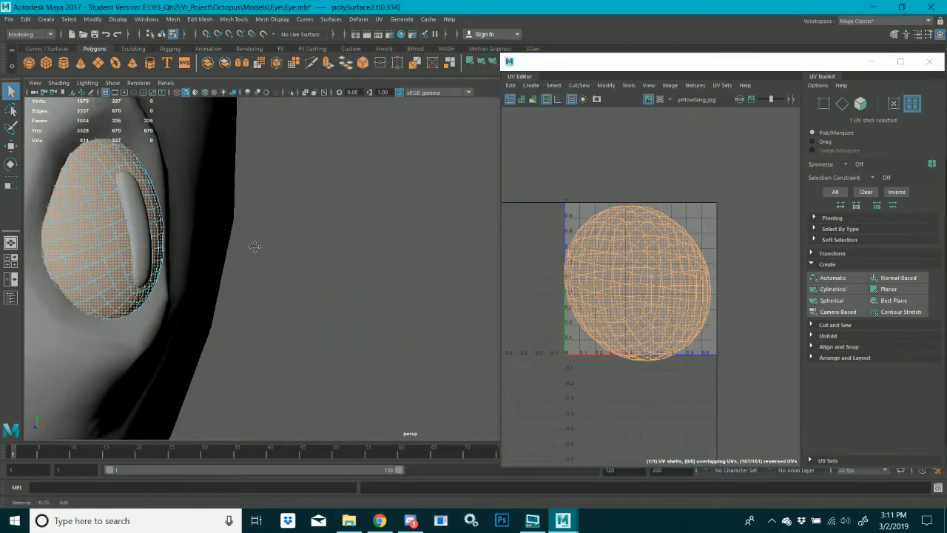
{"action": "mouse_move", "coordinate": [254, 246]}
{"action": "left_mouse_down", "text": "alt"}
{"action": "mouse_move", "coordinate": [226, 264]}
{"action": "mouse_move", "coordinate": [268, 252]}
{"action": "left_mouse_up", "text": "alt"}
Try to select an edge loop on the back half of the eyeball in wireframe display
{"action": "key", "text": "4"}
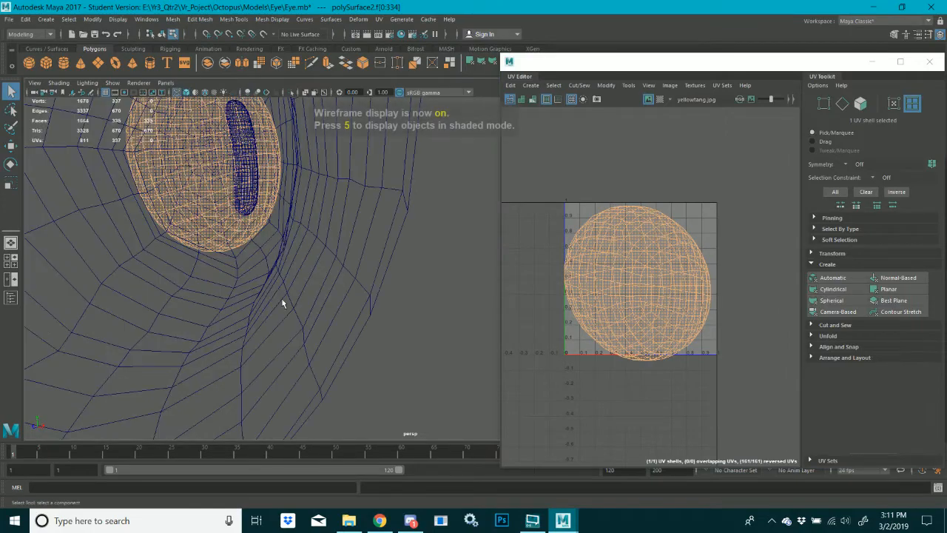
{"action": "left_click_drag", "start_coordinate": [282, 303], "coordinate": [349, 266], "text": "alt"}
{"action": "right_click_drag", "start_coordinate": [348, 266], "coordinate": [372, 232]}
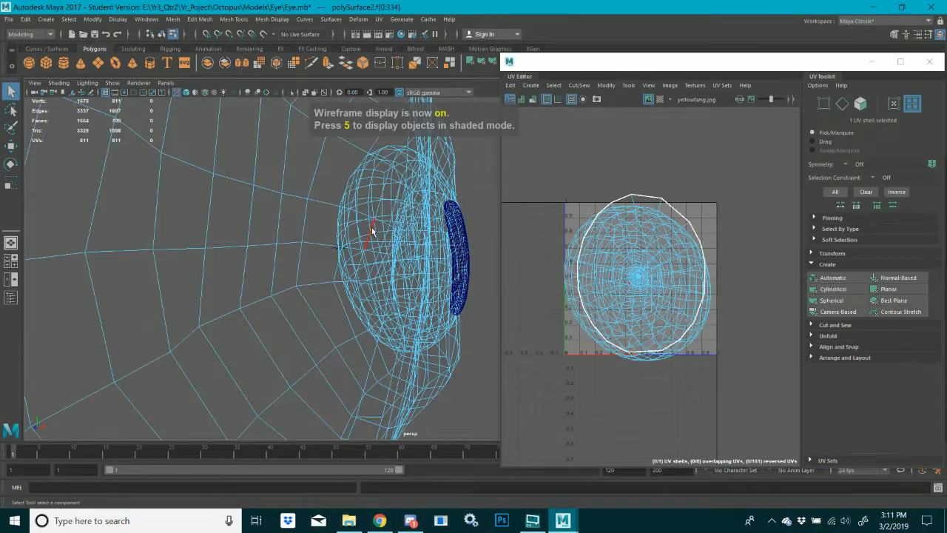
{"action": "left_click", "coordinate": [369, 208]}
{"action": "double_click", "coordinate": [369, 210]}
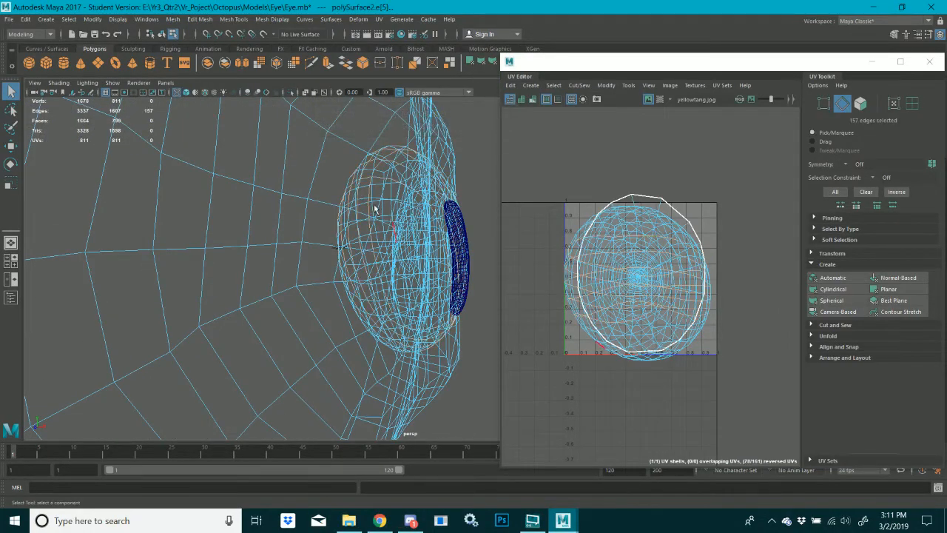
Select the edge loop around the eyeball's rim in shaded display, cut the UVs along it and unfold the resulting UV shells
{"action": "mouse_move", "coordinate": [369, 207]}
{"action": "left_mouse_down", "text": "alt"}
{"action": "mouse_move", "coordinate": [361, 280]}
{"action": "mouse_move", "coordinate": [430, 264]}
{"action": "mouse_move", "coordinate": [320, 260]}
{"action": "mouse_move", "coordinate": [304, 273]}
{"action": "mouse_move", "coordinate": [302, 260]}
{"action": "mouse_move", "coordinate": [169, 263]}
{"action": "mouse_move", "coordinate": [239, 245]}
{"action": "mouse_move", "coordinate": [118, 262]}
{"action": "mouse_move", "coordinate": [315, 295]}
{"action": "left_mouse_up", "text": "alt"}
{"action": "key", "text": "5"}
{"action": "scroll", "coordinate": [294, 282], "scroll_direction": "up", "scroll_amount": 5}
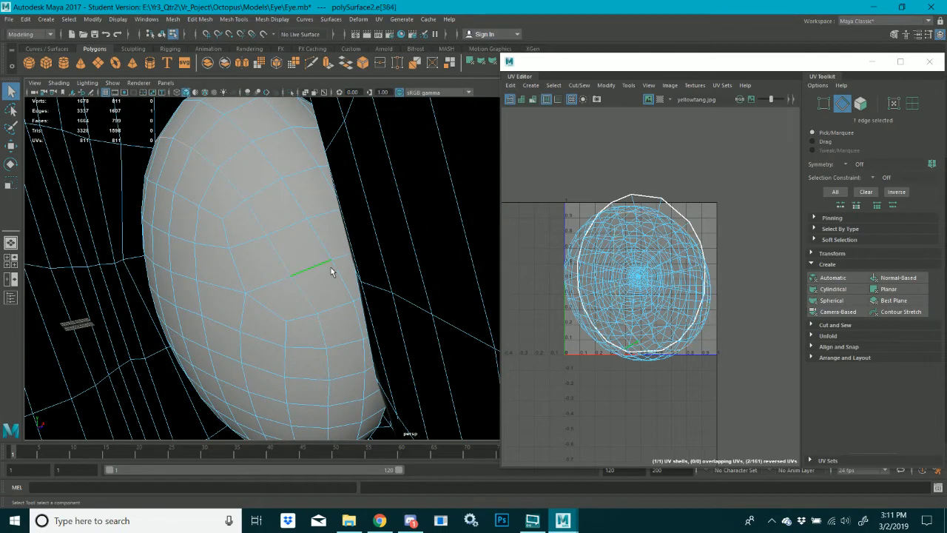
{"action": "left_click", "coordinate": [317, 159], "text": "shift"}
{"action": "left_click_drag", "start_coordinate": [317, 159], "coordinate": [355, 234], "text": "alt"}
{"action": "left_click", "coordinate": [696, 259]}
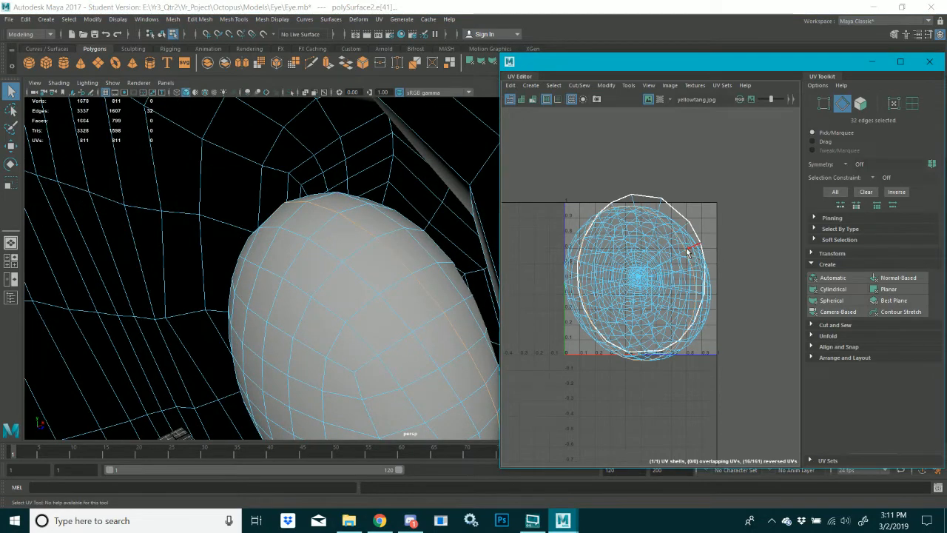
{"action": "right_click_drag", "start_coordinate": [656, 255], "coordinate": [656, 292]}
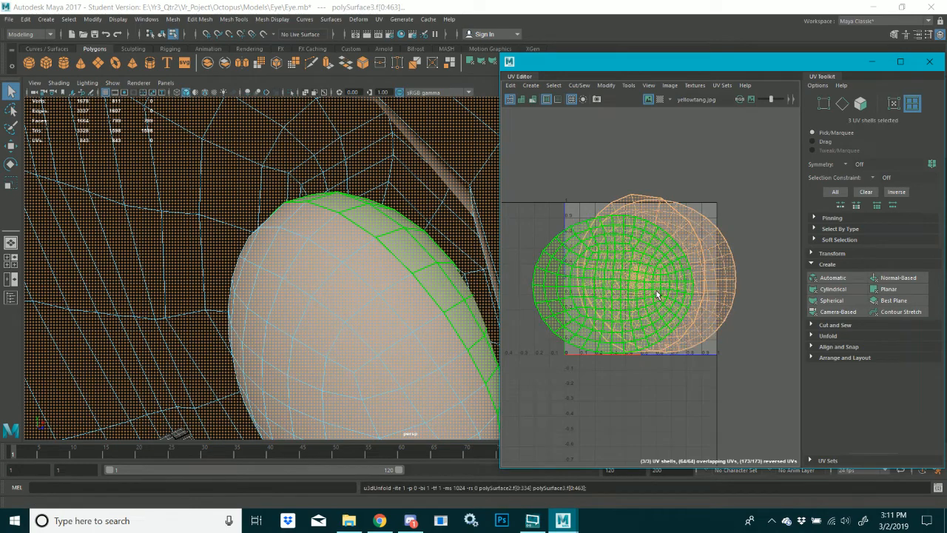
Return to object selection and select only the eyeball mesh to view its unfolded UV shells
{"action": "left_click", "coordinate": [384, 257]}
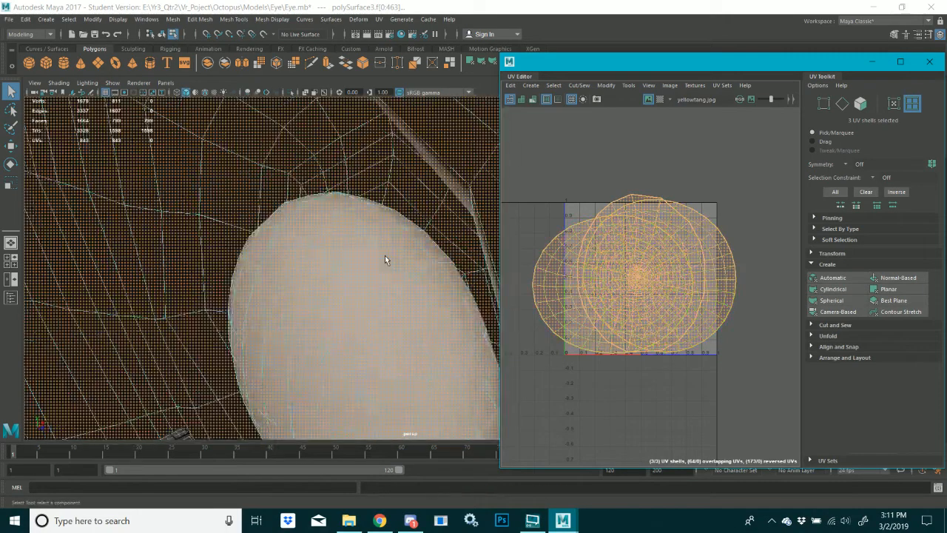
{"action": "left_click_drag", "start_coordinate": [385, 259], "coordinate": [370, 326], "text": "alt"}
{"action": "right_click_drag", "start_coordinate": [139, 184], "coordinate": [169, 178]}
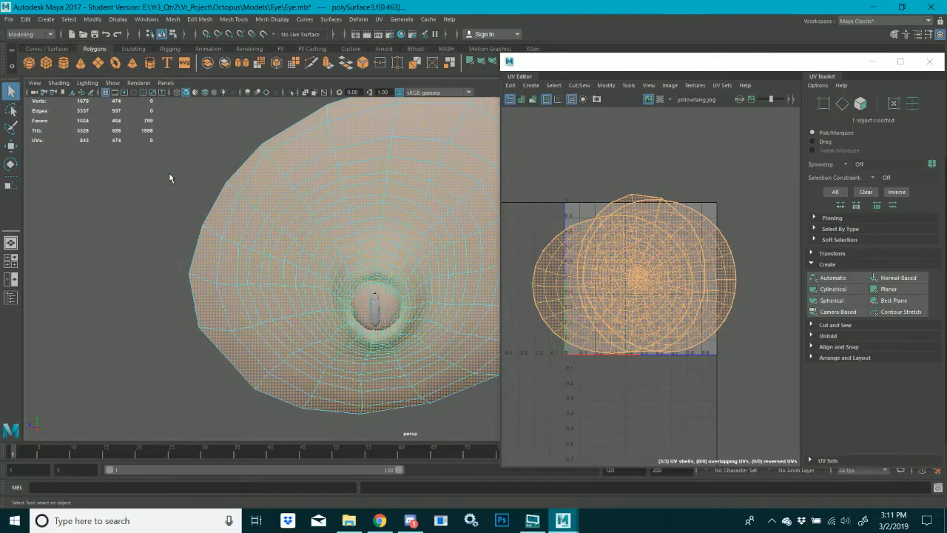
{"action": "left_click", "coordinate": [169, 178]}
{"action": "scroll", "coordinate": [311, 275], "scroll_direction": "up", "scroll_amount": 5}
{"action": "left_click", "coordinate": [217, 278]}
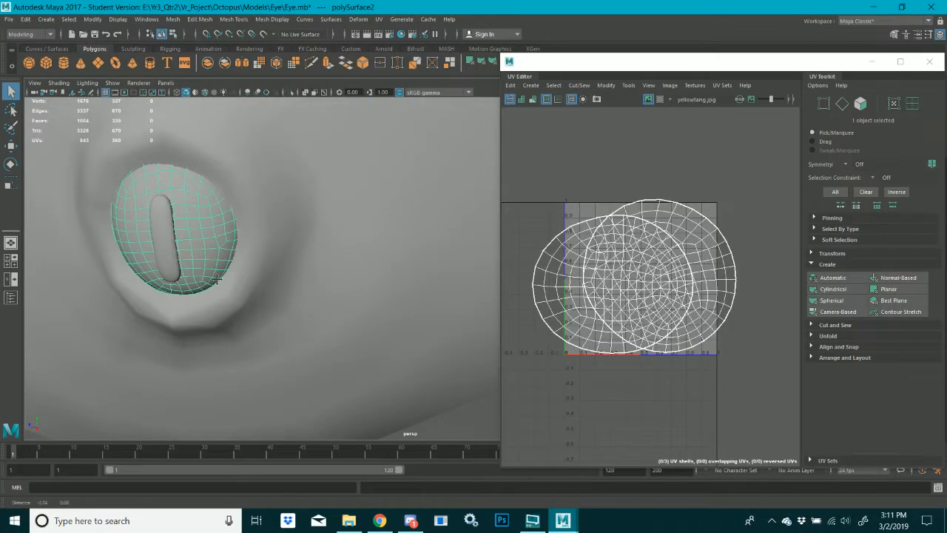
{"action": "left_click_drag", "start_coordinate": [217, 277], "coordinate": [350, 256], "text": "alt"}
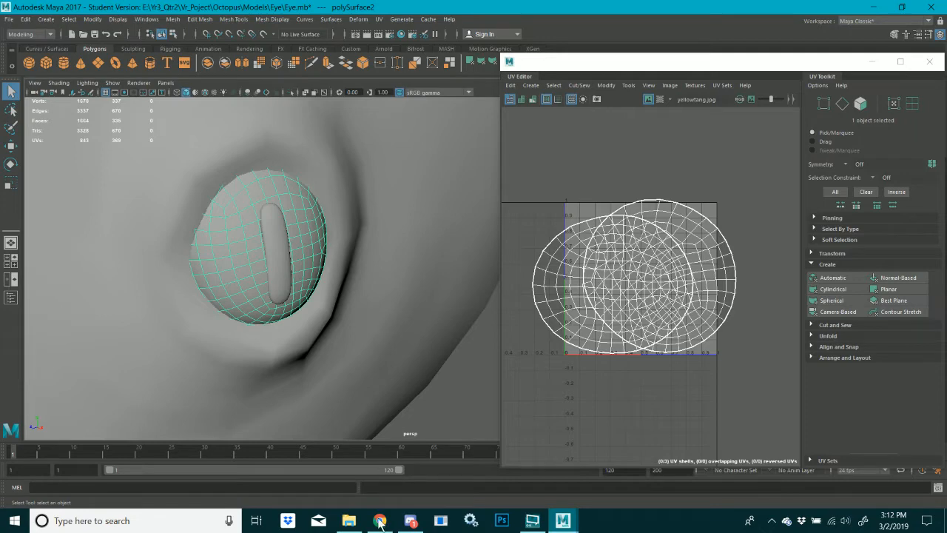
Switch to Chrome to check the YouTube live stream and its chat, and return to Maya
{"action": "mouse_move", "coordinate": [380, 522]}
{"action": "left_click", "coordinate": [379, 470]}
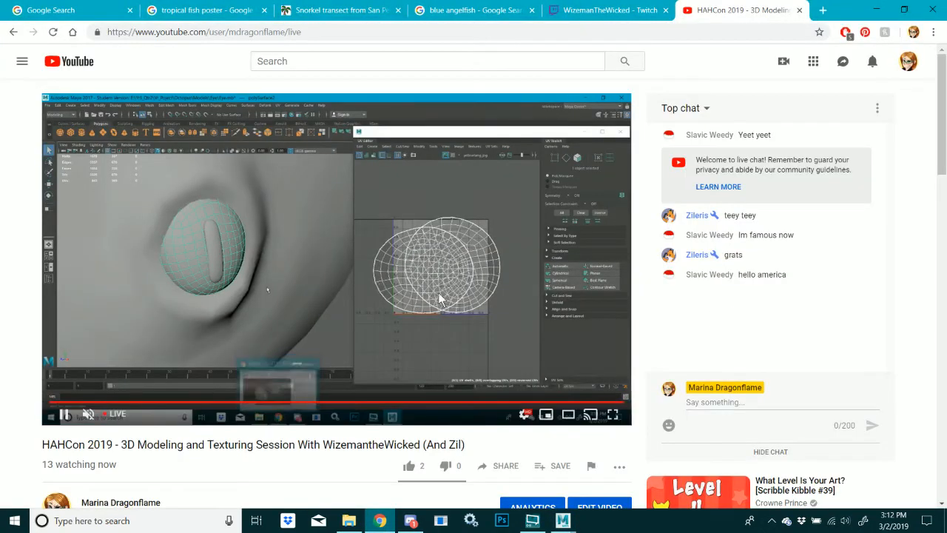
{"action": "mouse_move", "coordinate": [561, 523]}
{"action": "left_click", "coordinate": [599, 479]}
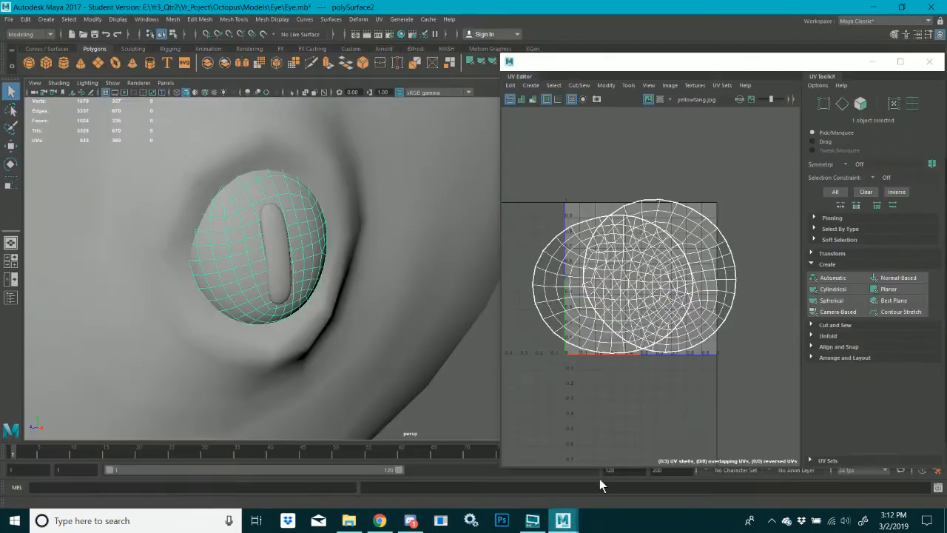
Select the slit-shaped pupil mesh and create a Normal-Based UV projection for it
{"action": "left_click_drag", "start_coordinate": [288, 209], "coordinate": [263, 256], "text": "alt"}
{"action": "left_click", "coordinate": [263, 256]}
{"action": "scroll", "coordinate": [267, 288], "scroll_direction": "up", "scroll_amount": 6}
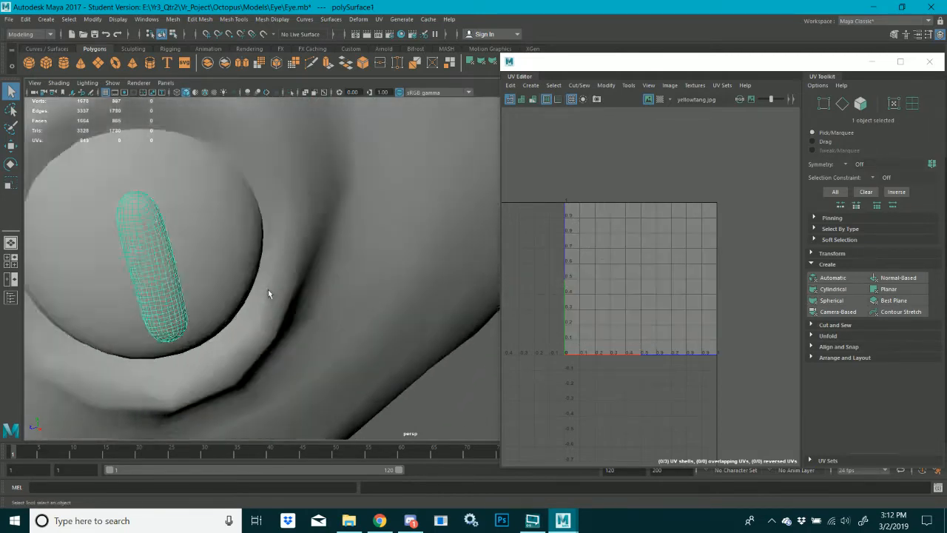
{"action": "left_click_drag", "start_coordinate": [330, 239], "coordinate": [244, 222], "text": "alt"}
{"action": "left_click", "coordinate": [898, 277]}
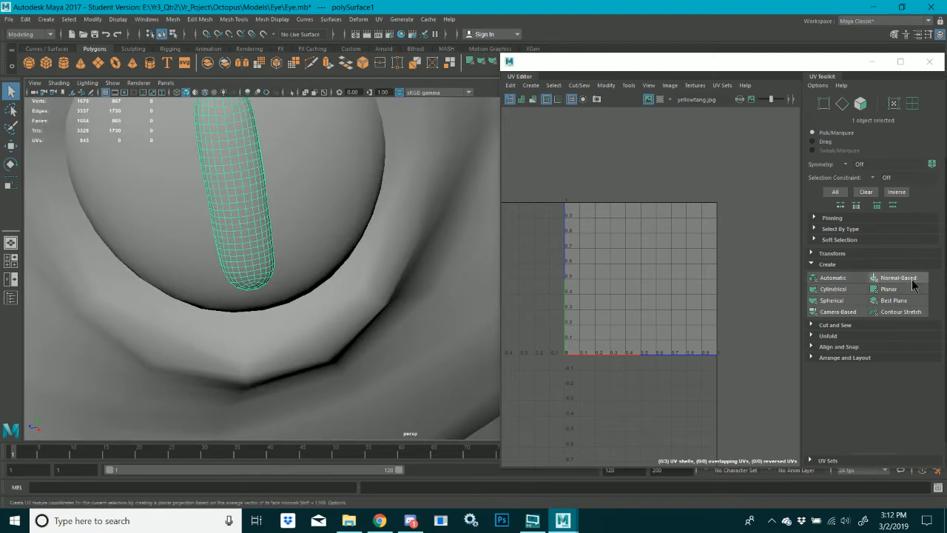
{"action": "scroll", "coordinate": [619, 302], "scroll_direction": "up", "scroll_amount": 5}
{"action": "scroll", "coordinate": [619, 302], "scroll_direction": "down", "scroll_amount": 5}
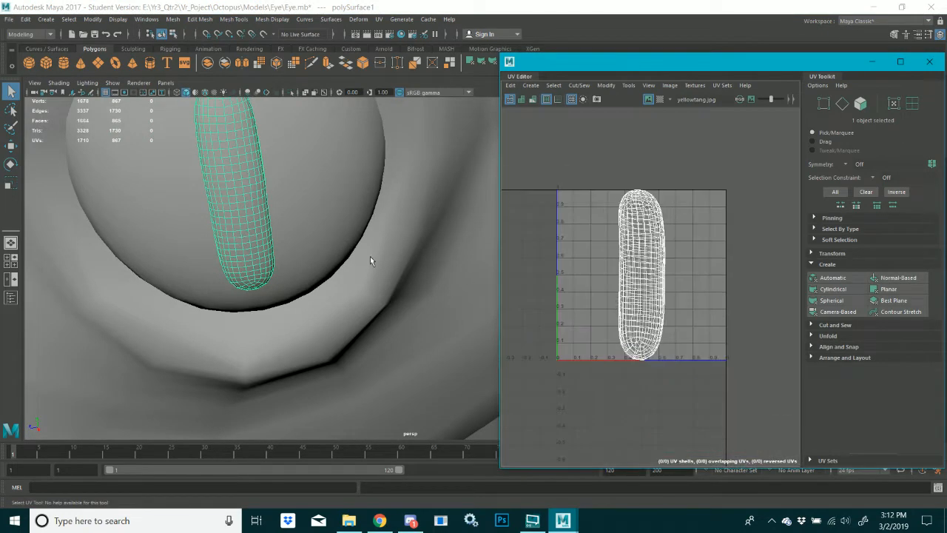
Select the skin surface around the eye to view its UV layout and reselect the pupil mesh
{"action": "left_click_drag", "start_coordinate": [370, 256], "coordinate": [304, 208], "text": "alt"}
{"action": "scroll", "coordinate": [306, 210], "scroll_direction": "down", "scroll_amount": 6}
{"action": "scroll", "coordinate": [316, 218], "scroll_direction": "up", "scroll_amount": 3}
{"action": "left_click", "coordinate": [326, 192]}
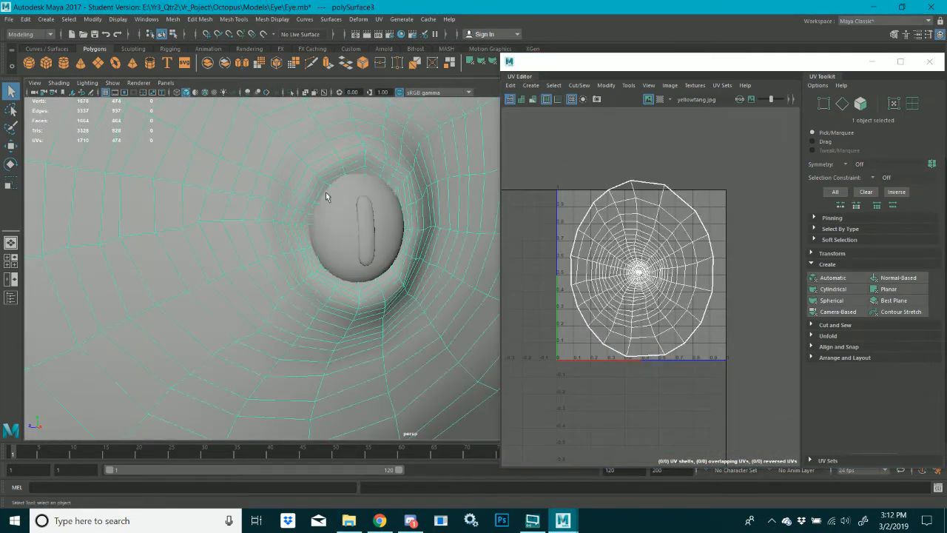
{"action": "scroll", "coordinate": [311, 215], "scroll_direction": "down", "scroll_amount": 5}
{"action": "scroll", "coordinate": [407, 248], "scroll_direction": "up", "scroll_amount": 5}
{"action": "scroll", "coordinate": [407, 244], "scroll_direction": "up", "scroll_amount": 1}
{"action": "left_click", "coordinate": [367, 238]}
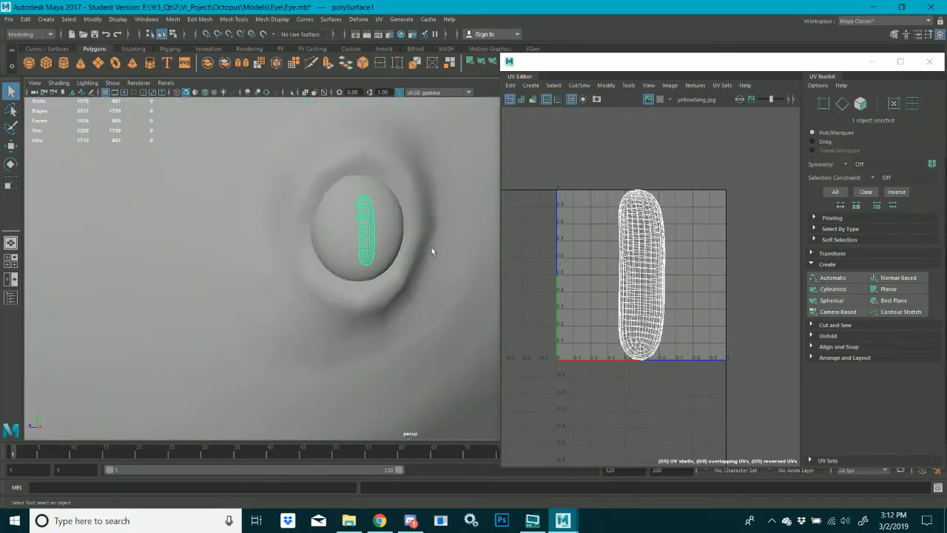
Switch the pupil mesh to edge selection from its UV layout
{"action": "scroll", "coordinate": [623, 286], "scroll_direction": "up", "scroll_amount": 10}
{"action": "scroll", "coordinate": [650, 274], "scroll_direction": "down", "scroll_amount": 6}
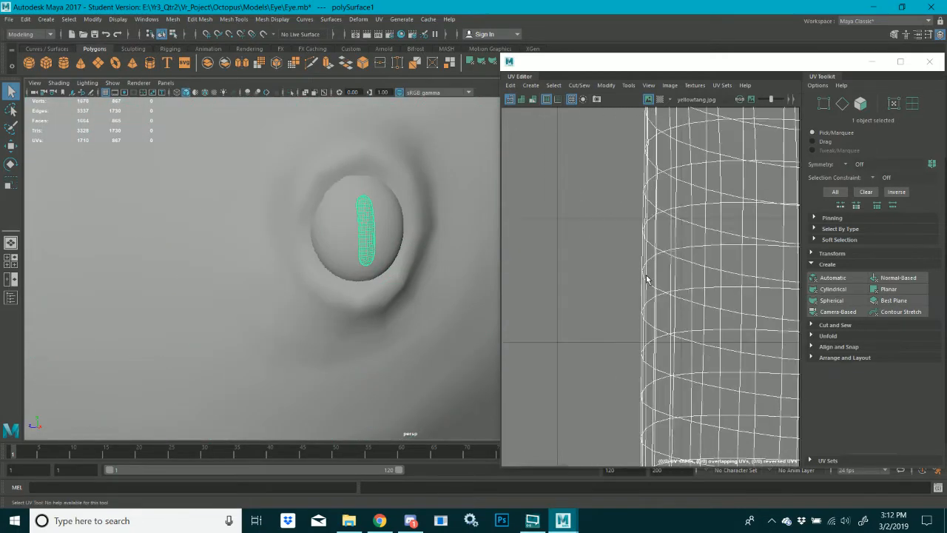
{"action": "middle_click_drag", "start_coordinate": [645, 277], "coordinate": [626, 233], "text": "alt"}
{"action": "scroll", "coordinate": [560, 225], "scroll_direction": "down", "scroll_amount": 4}
{"action": "scroll", "coordinate": [600, 238], "scroll_direction": "up", "scroll_amount": 3}
{"action": "scroll", "coordinate": [626, 233], "scroll_direction": "down", "scroll_amount": 5}
{"action": "scroll", "coordinate": [603, 232], "scroll_direction": "up", "scroll_amount": 3}
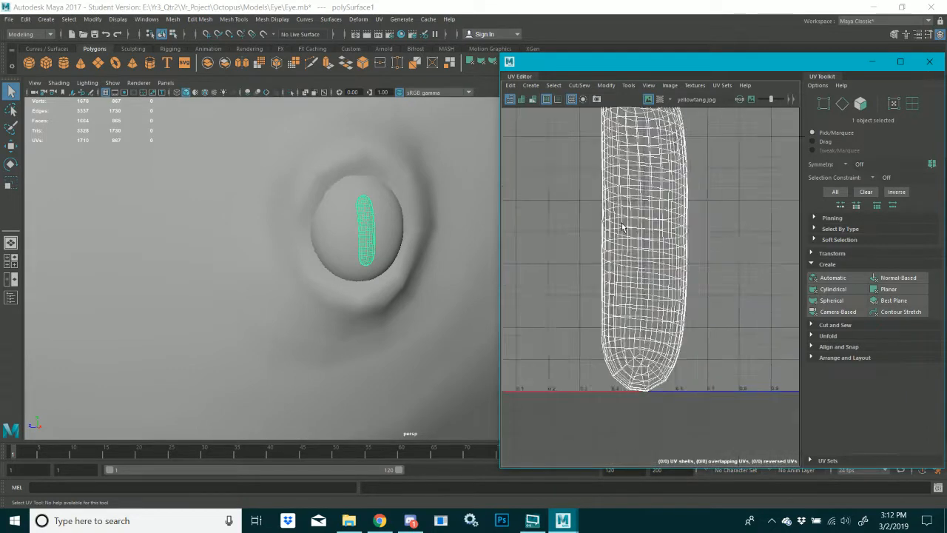
{"action": "right_click_drag", "start_coordinate": [627, 183], "coordinate": [598, 158]}
{"action": "right_click", "coordinate": [656, 194]}
{"action": "left_click", "coordinate": [657, 164]}
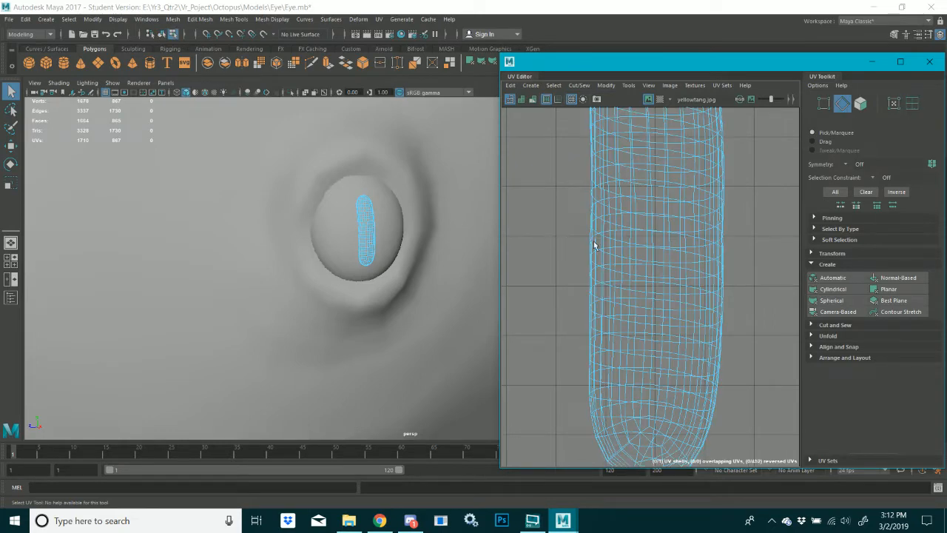
{"action": "left_click_drag", "start_coordinate": [341, 247], "coordinate": [438, 240], "text": "alt"}
{"action": "scroll", "coordinate": [438, 241], "scroll_direction": "up", "scroll_amount": 5}
{"action": "left_click_drag", "start_coordinate": [403, 214], "coordinate": [398, 271], "text": "alt"}
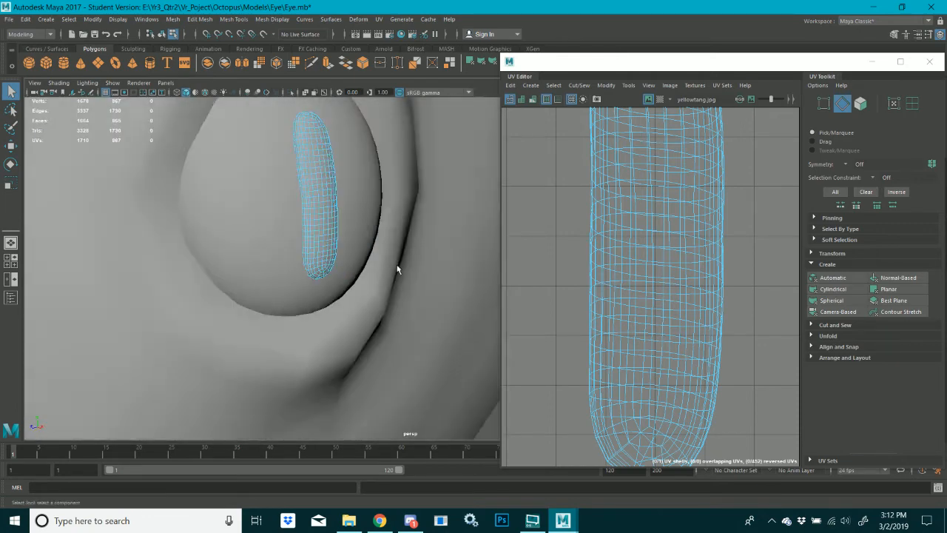
Check the YouTube live stream page in Chrome once more and go back to the pupil model in Maya
{"action": "left_click", "coordinate": [379, 520]}
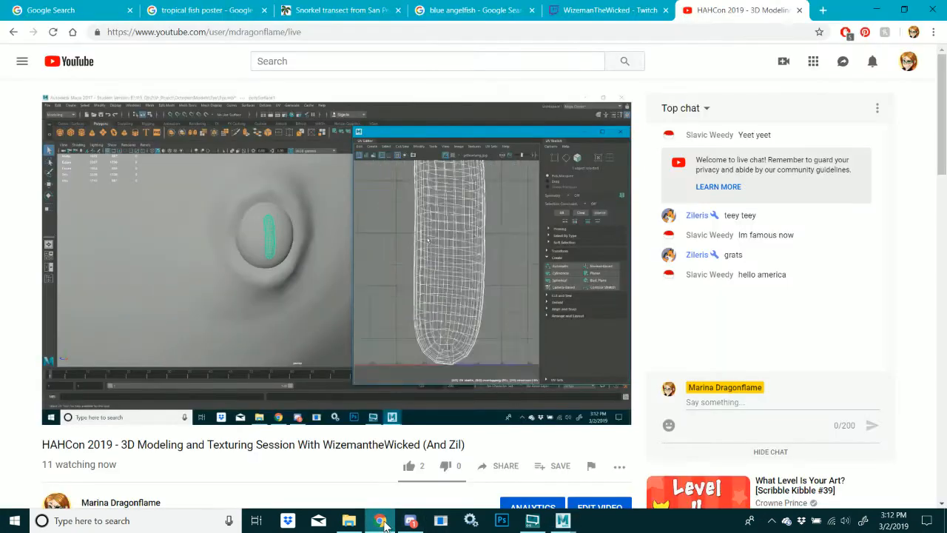
{"action": "left_click", "coordinate": [641, 9]}
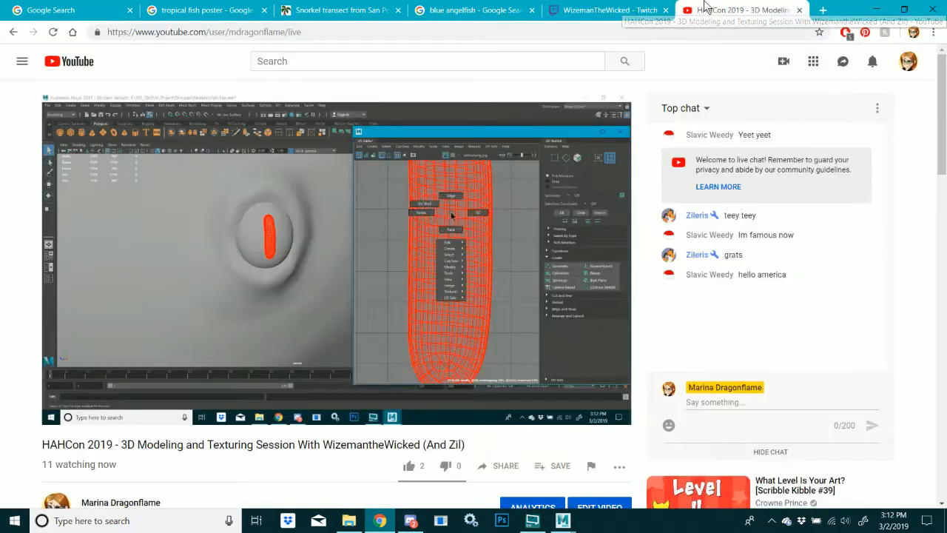
{"action": "left_click", "coordinate": [740, 10]}
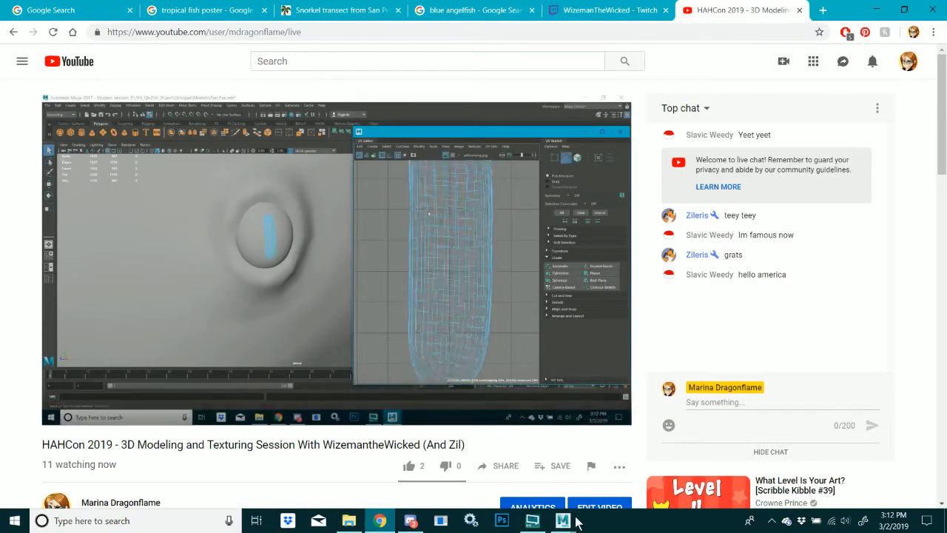
{"action": "mouse_move", "coordinate": [566, 520]}
{"action": "left_click", "coordinate": [633, 467]}
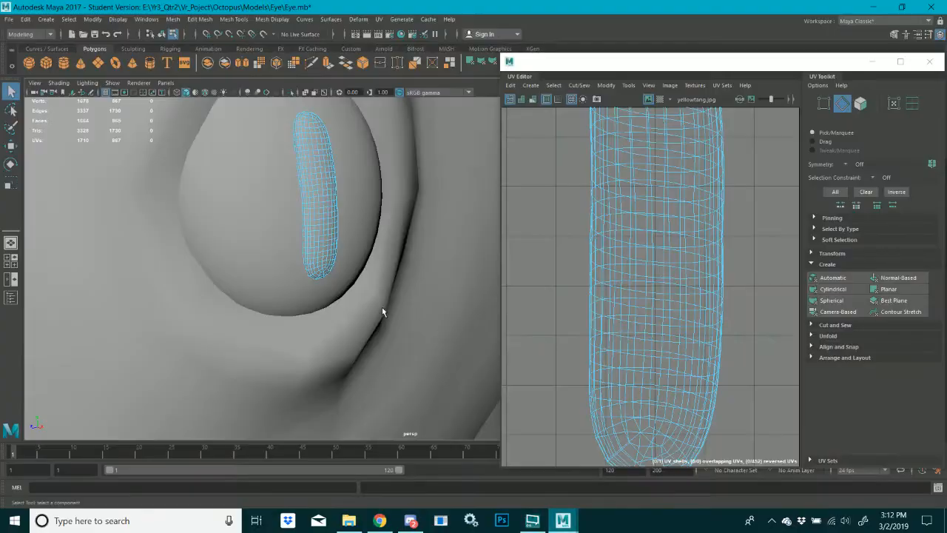
Examine the side and back rim of the pupil mesh close up for a suitable seam edge
{"action": "left_click_drag", "start_coordinate": [382, 311], "coordinate": [321, 279], "text": "alt"}
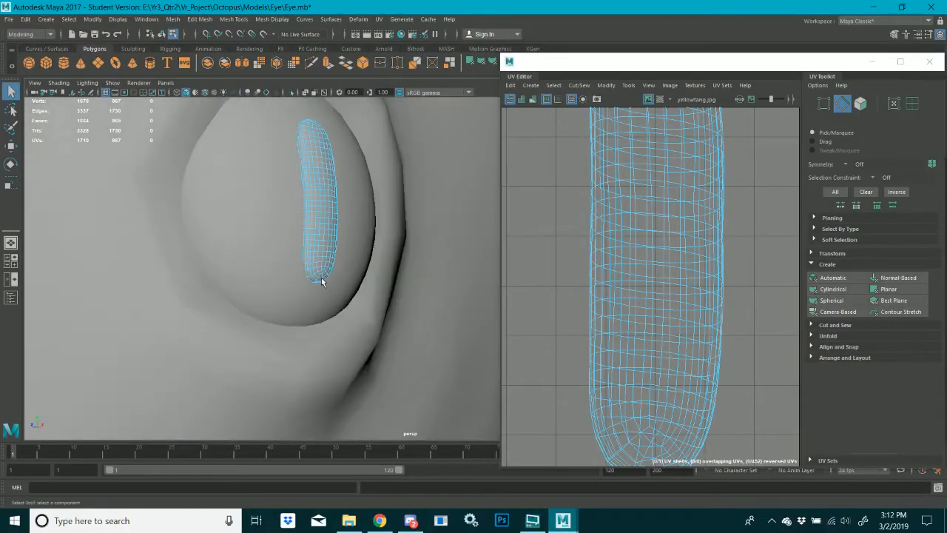
{"action": "middle_click_drag", "start_coordinate": [293, 243], "coordinate": [311, 289], "text": "alt"}
{"action": "scroll", "coordinate": [314, 286], "scroll_direction": "up", "scroll_amount": 5}
{"action": "left_click_drag", "start_coordinate": [316, 284], "coordinate": [382, 312], "text": "alt"}
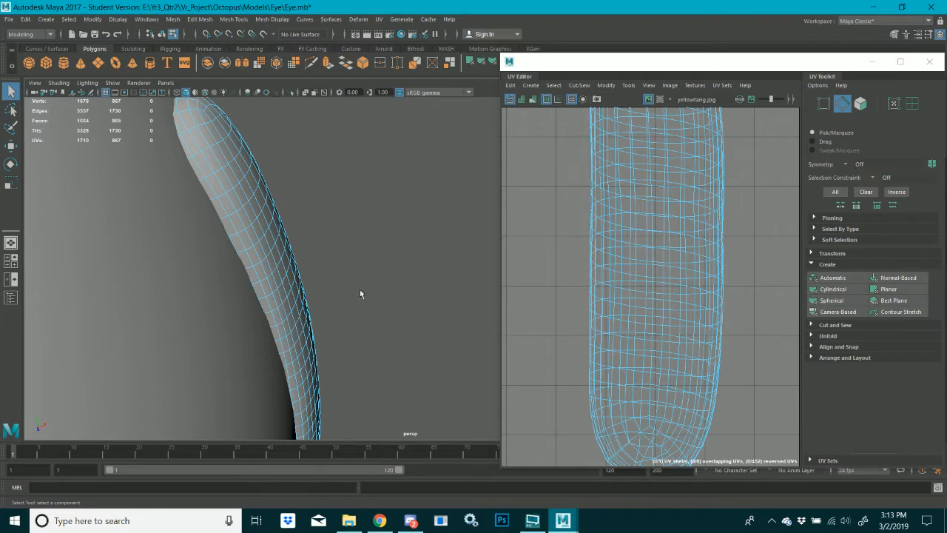
{"action": "scroll", "coordinate": [308, 265], "scroll_direction": "up", "scroll_amount": 5}
{"action": "scroll", "coordinate": [309, 265], "scroll_direction": "down", "scroll_amount": 8}
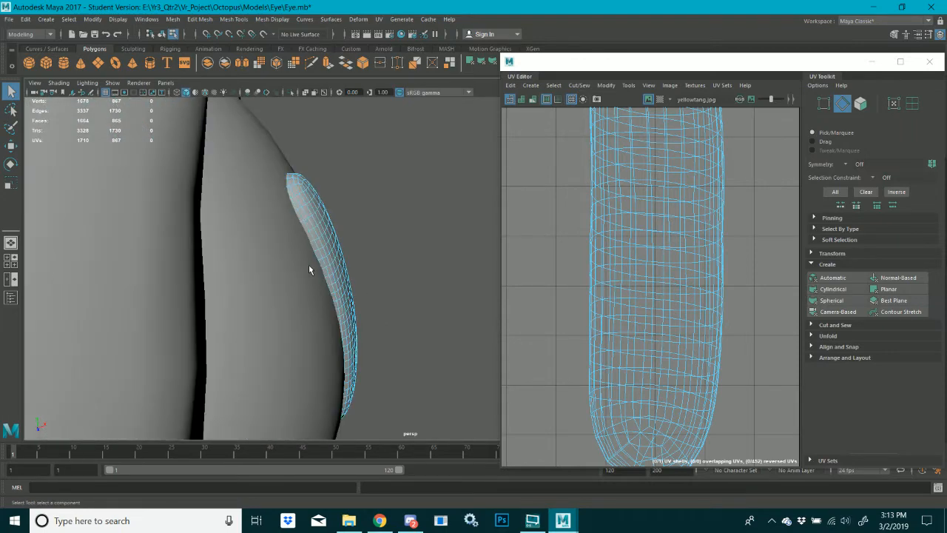
{"action": "right_click_drag", "start_coordinate": [305, 219], "coordinate": [305, 198]}
{"action": "left_click_drag", "start_coordinate": [312, 238], "coordinate": [359, 251], "text": "alt"}
{"action": "scroll", "coordinate": [361, 252], "scroll_direction": "up", "scroll_amount": 4}
{"action": "scroll", "coordinate": [365, 251], "scroll_direction": "up", "scroll_amount": 2}
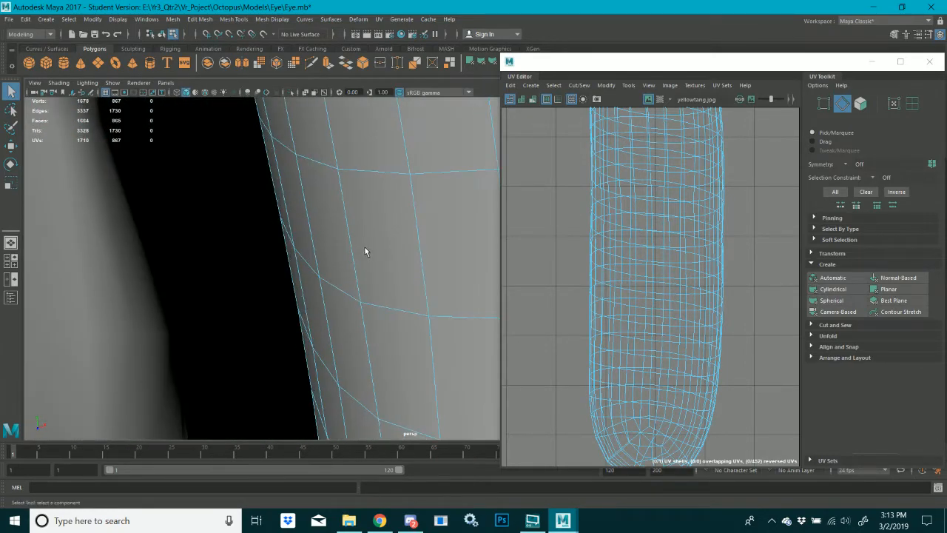
{"action": "middle_click_drag", "start_coordinate": [365, 248], "coordinate": [346, 230], "text": "alt"}
{"action": "scroll", "coordinate": [350, 227], "scroll_direction": "down", "scroll_amount": 2}
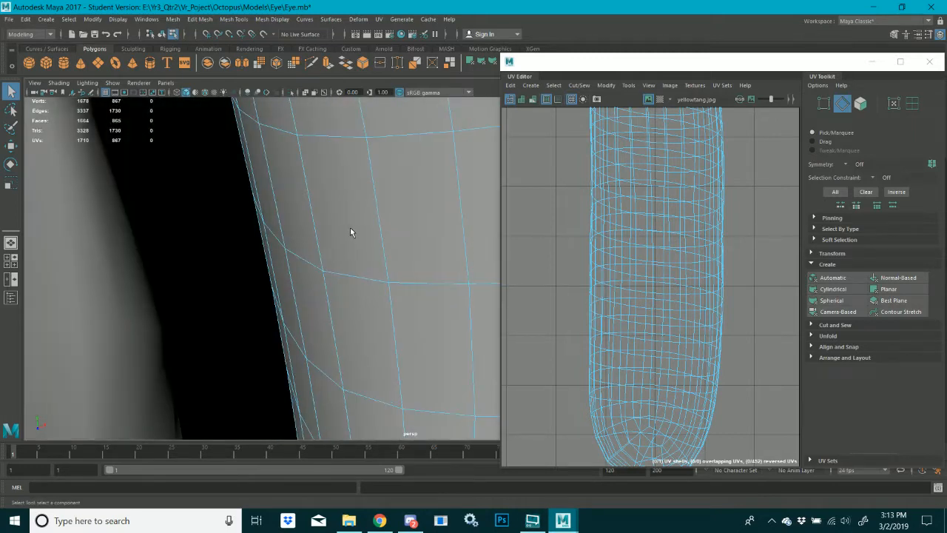
Try to select a single lengthwise edge loop along the side of the pupil mesh
{"action": "double_click", "coordinate": [454, 212]}
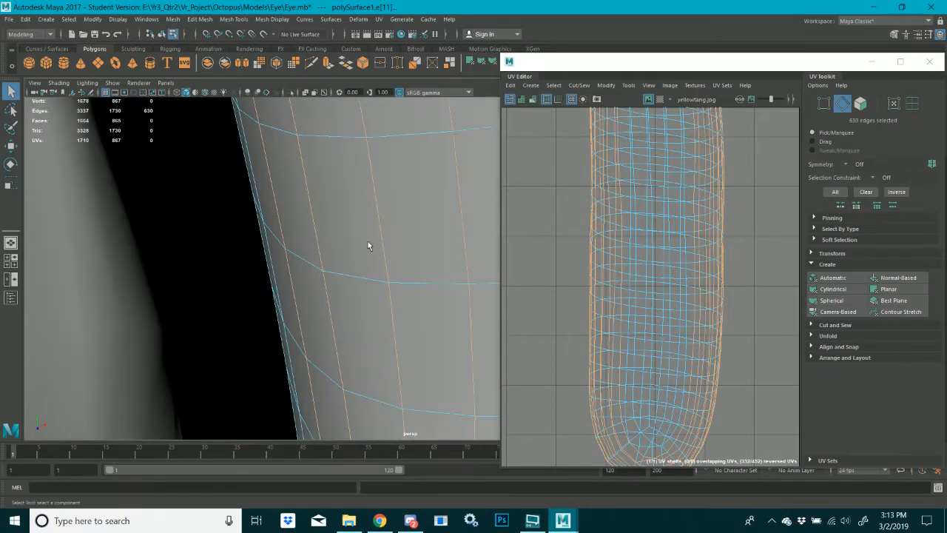
{"action": "left_click", "coordinate": [455, 154]}
{"action": "double_click", "coordinate": [462, 192]}
{"action": "left_click_drag", "start_coordinate": [425, 211], "coordinate": [303, 255], "text": "alt"}
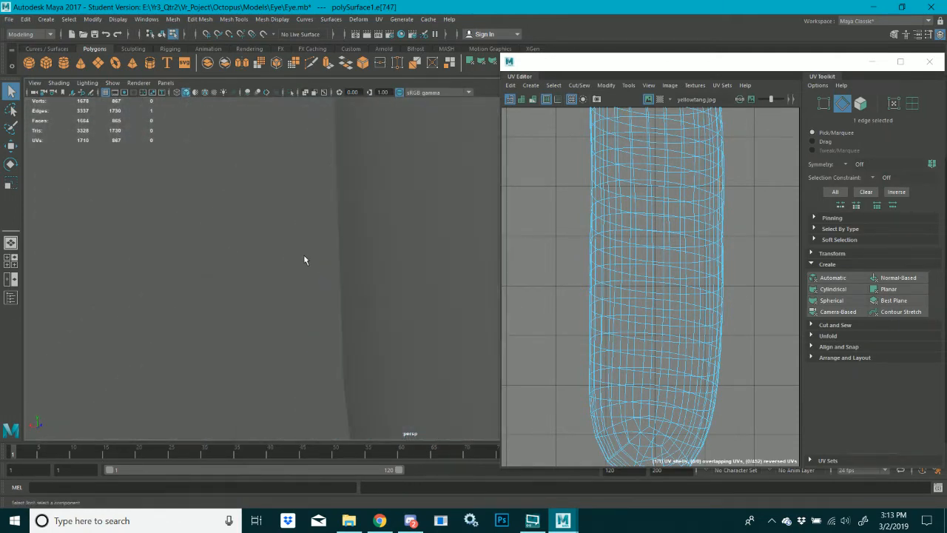
Try to select one lengthwise edge loop on the back of the pupil mesh
{"action": "middle_click_drag", "start_coordinate": [303, 256], "coordinate": [175, 259], "text": "alt"}
{"action": "left_click_drag", "start_coordinate": [175, 262], "coordinate": [273, 285], "text": "alt"}
{"action": "scroll", "coordinate": [239, 270], "scroll_direction": "down", "scroll_amount": 10}
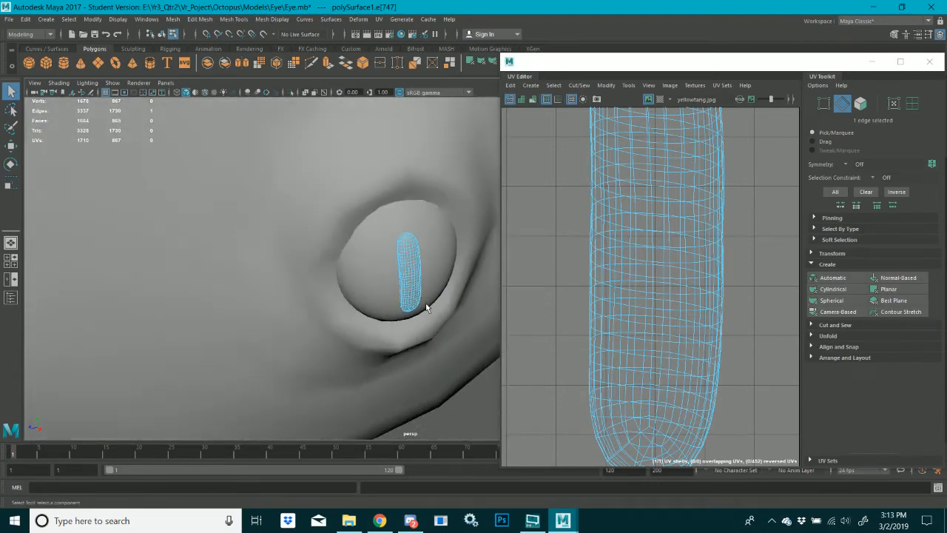
{"action": "scroll", "coordinate": [429, 306], "scroll_direction": "up", "scroll_amount": 15}
{"action": "left_click_drag", "start_coordinate": [378, 301], "coordinate": [350, 252], "text": "alt"}
{"action": "middle_click_drag", "start_coordinate": [282, 281], "coordinate": [246, 277], "text": "alt"}
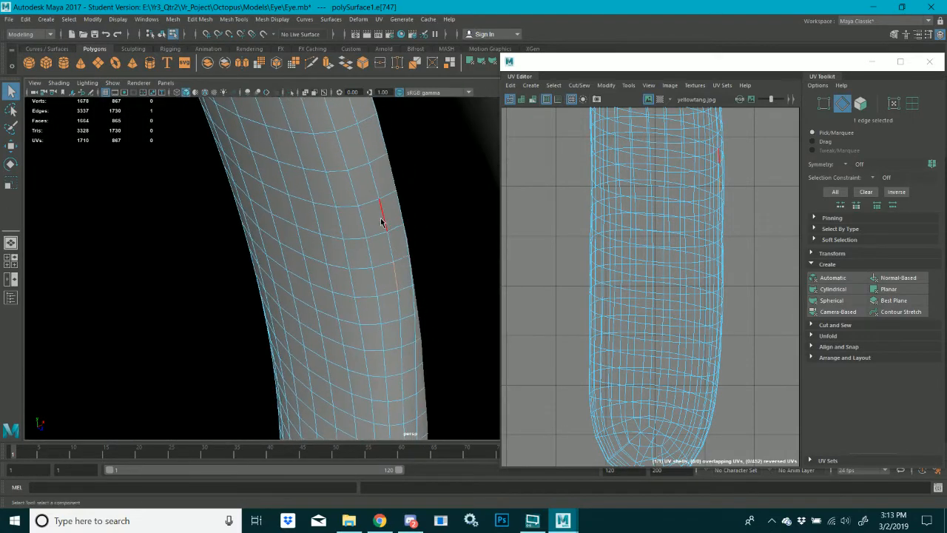
{"action": "double_click", "coordinate": [381, 215]}
{"action": "left_click_drag", "start_coordinate": [356, 303], "coordinate": [354, 277], "text": "alt"}
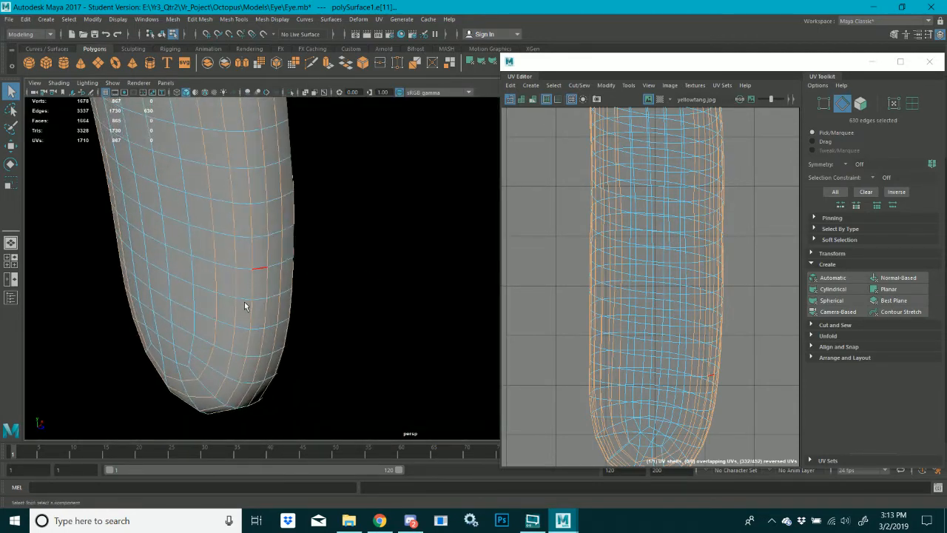
Compare the selected edges on the back of the pupil mesh with their position in its UV layout
{"action": "left_click", "coordinate": [242, 341]}
{"action": "left_click_drag", "start_coordinate": [240, 337], "coordinate": [290, 323], "text": "alt"}
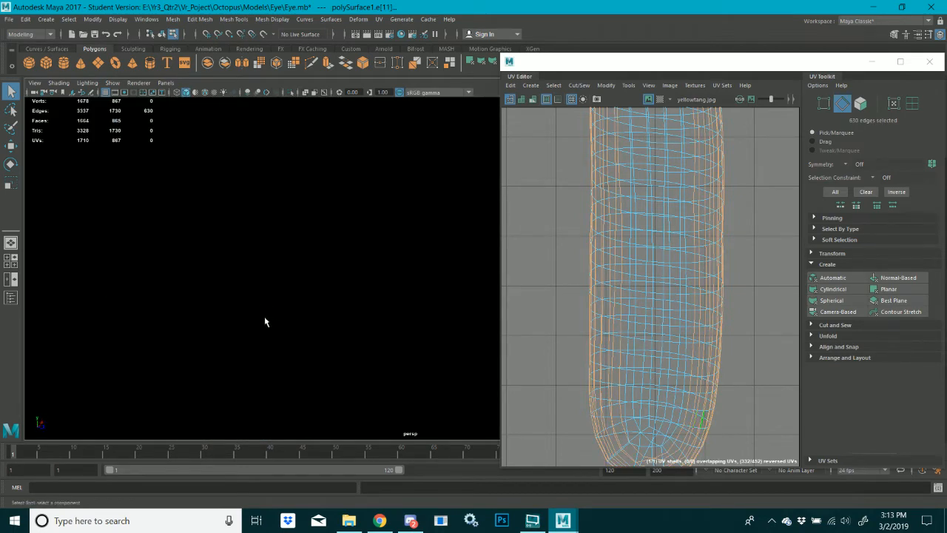
{"action": "scroll", "coordinate": [660, 302], "scroll_direction": "down", "scroll_amount": 5}
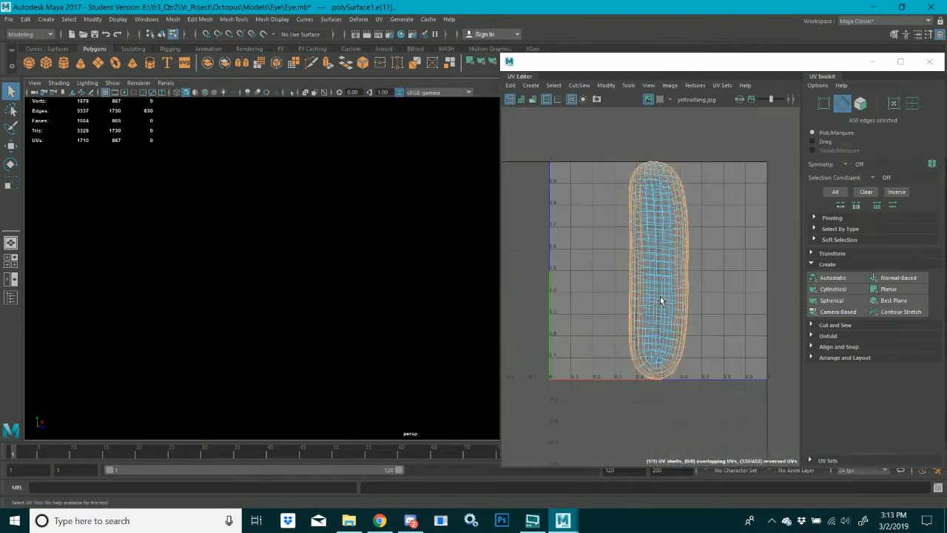
{"action": "scroll", "coordinate": [661, 300], "scroll_direction": "up", "scroll_amount": 5}
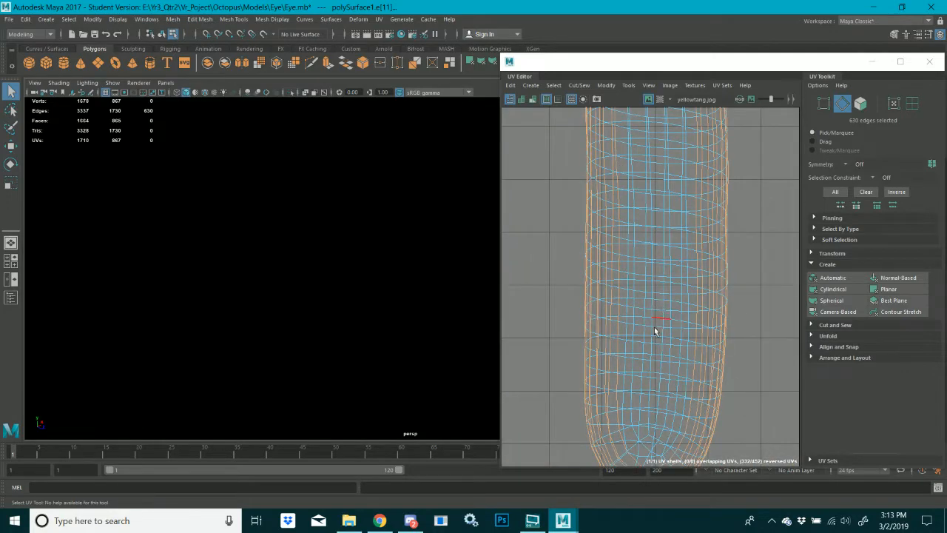
{"action": "left_click_drag", "start_coordinate": [237, 299], "coordinate": [284, 288], "text": "alt"}
{"action": "middle_click_drag", "start_coordinate": [294, 291], "coordinate": [323, 368], "text": "alt"}
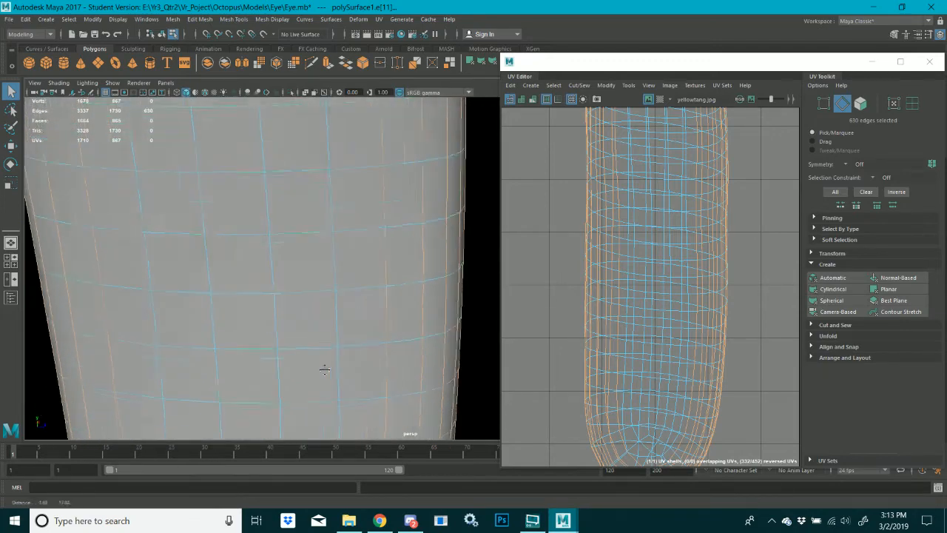
{"action": "scroll", "coordinate": [319, 278], "scroll_direction": "up", "scroll_amount": 10}
{"action": "scroll", "coordinate": [318, 302], "scroll_direction": "down", "scroll_amount": 10}
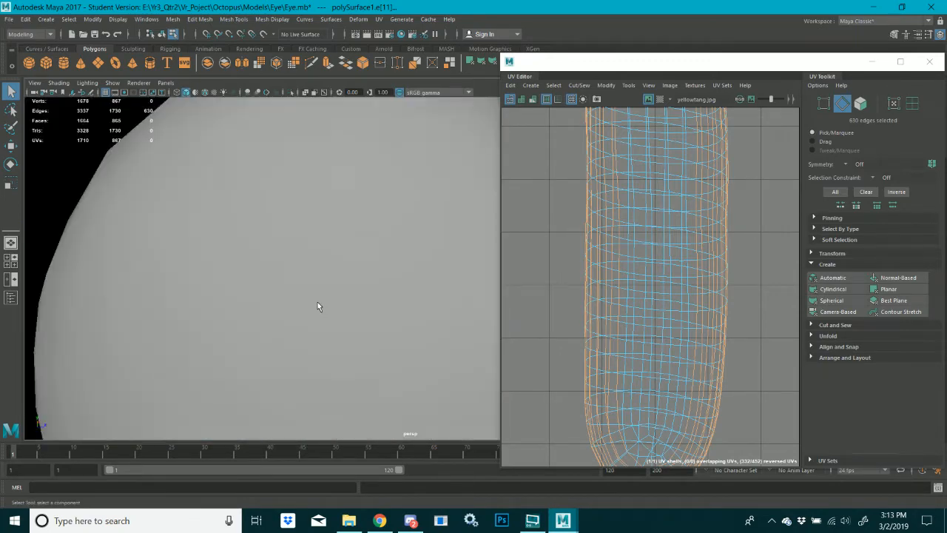
{"action": "left_click_drag", "start_coordinate": [361, 289], "coordinate": [335, 282], "text": "alt"}
{"action": "scroll", "coordinate": [347, 277], "scroll_direction": "up", "scroll_amount": 5}
{"action": "middle_click_drag", "start_coordinate": [336, 281], "coordinate": [328, 317], "text": "alt"}
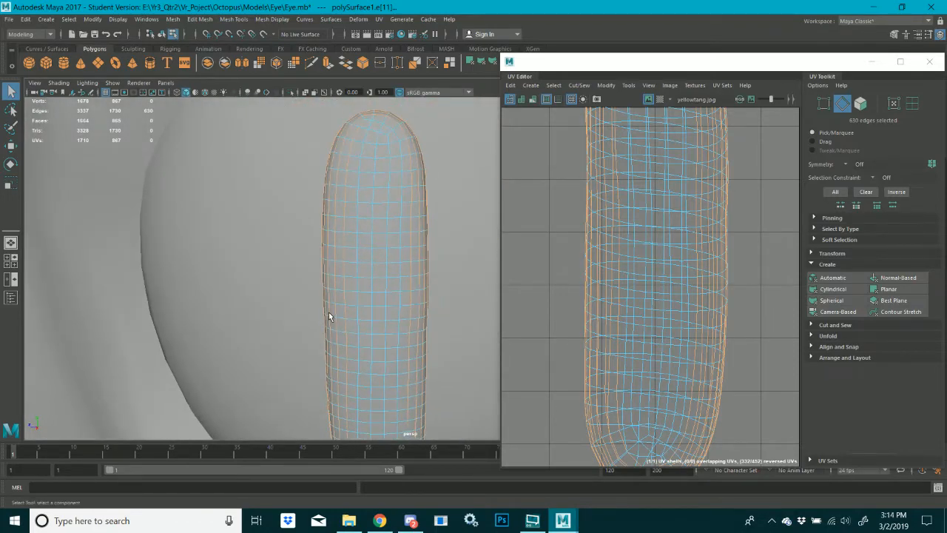
Examine how the selected edges run around the upper tip and the sides of the pupil mesh
{"action": "left_click_drag", "start_coordinate": [372, 155], "coordinate": [378, 289], "text": "alt"}
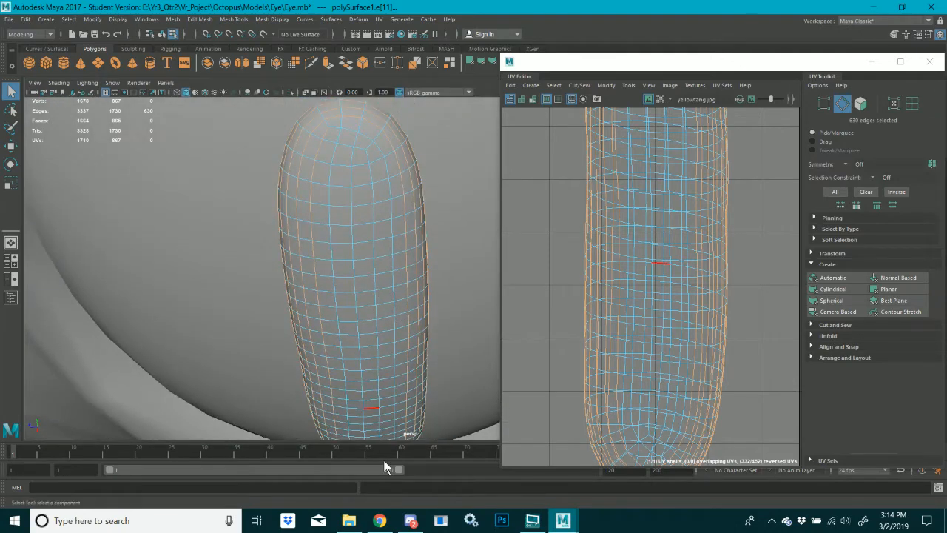
{"action": "mouse_move", "coordinate": [411, 520]}
{"action": "left_click_drag", "start_coordinate": [307, 278], "coordinate": [392, 262], "text": "alt"}
{"action": "middle_click_drag", "start_coordinate": [326, 303], "coordinate": [376, 254], "text": "alt"}
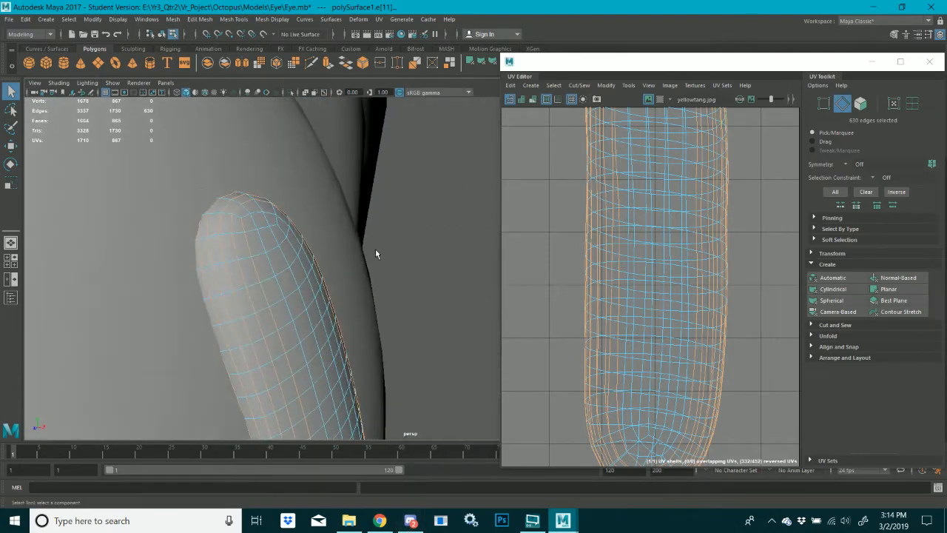
{"action": "middle_click_drag", "start_coordinate": [296, 236], "coordinate": [332, 142], "text": "alt"}
{"action": "left_click_drag", "start_coordinate": [306, 194], "coordinate": [393, 179], "text": "alt"}
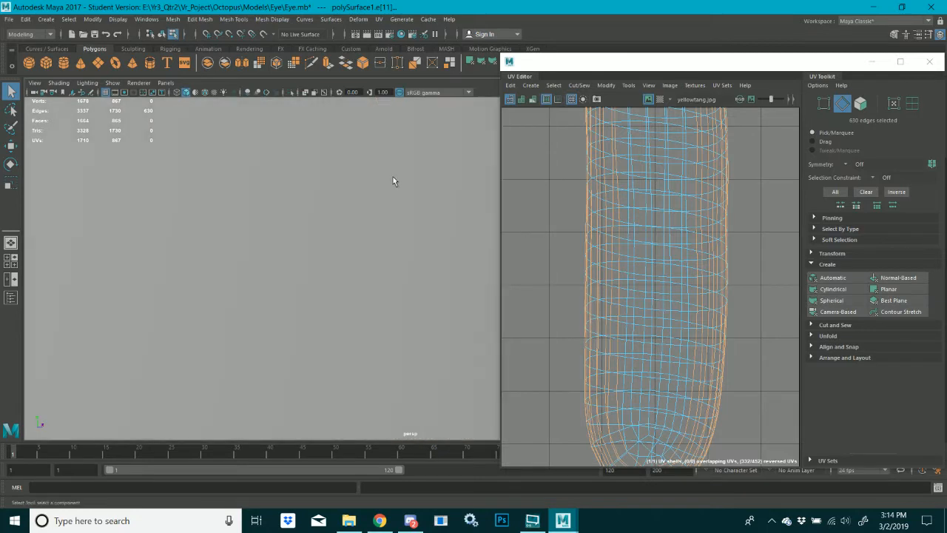
{"action": "middle_click_drag", "start_coordinate": [394, 178], "coordinate": [313, 238], "text": "alt"}
{"action": "scroll", "coordinate": [332, 213], "scroll_direction": "up", "scroll_amount": 3}
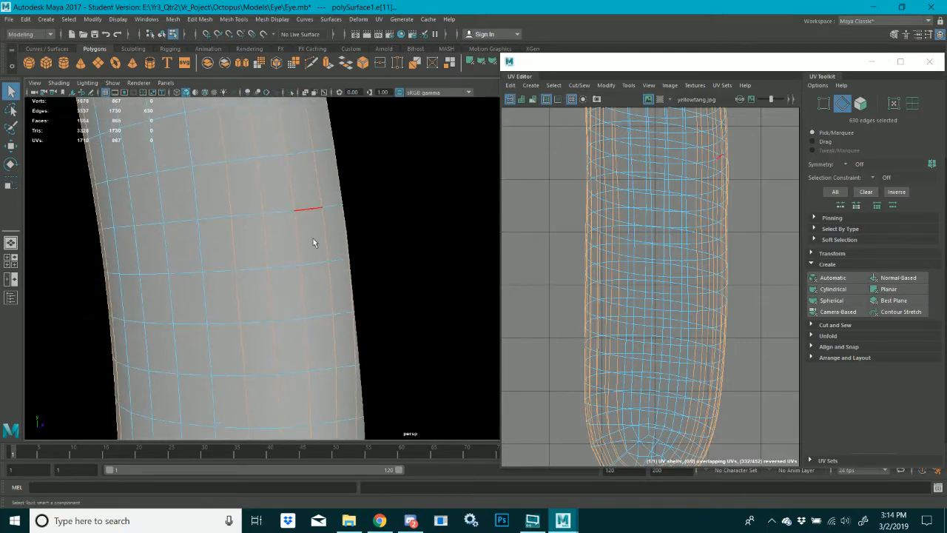
Examine the selected edges from the back and the front of the pupil to find where a seam can run
{"action": "left_click", "coordinate": [243, 231]}
{"action": "left_click_drag", "start_coordinate": [243, 231], "coordinate": [208, 251], "text": "alt"}
{"action": "scroll", "coordinate": [254, 285], "scroll_direction": "down", "scroll_amount": 8}
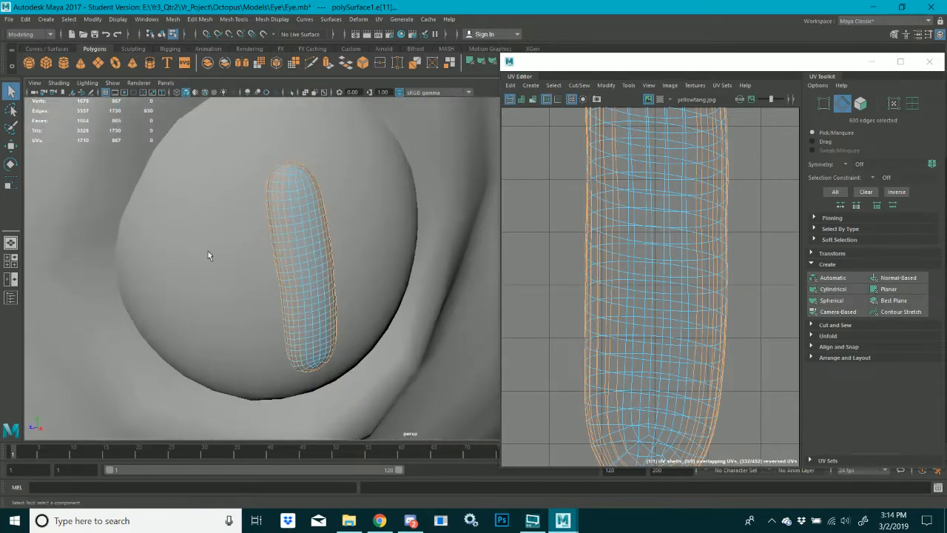
{"action": "scroll", "coordinate": [226, 298], "scroll_direction": "up", "scroll_amount": 5}
{"action": "middle_click_drag", "start_coordinate": [319, 260], "coordinate": [333, 255], "text": "alt"}
{"action": "left_click_drag", "start_coordinate": [333, 255], "coordinate": [275, 254], "text": "alt"}
{"action": "scroll", "coordinate": [275, 255], "scroll_direction": "up", "scroll_amount": 3}
{"action": "scroll", "coordinate": [276, 257], "scroll_direction": "down", "scroll_amount": 5}
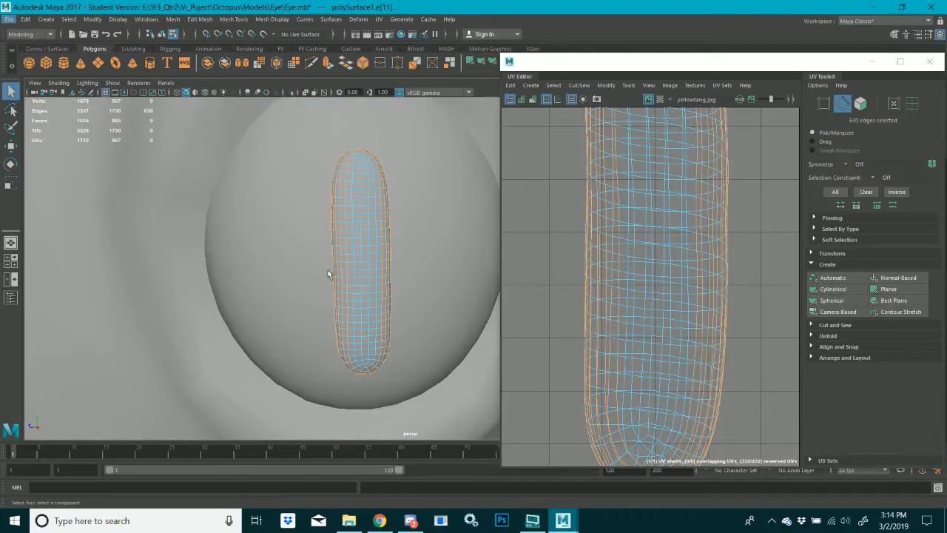
{"action": "mouse_move", "coordinate": [351, 279]}
{"action": "left_mouse_down", "text": "alt"}
{"action": "mouse_move", "coordinate": [505, 269]}
{"action": "mouse_move", "coordinate": [334, 249]}
{"action": "mouse_move", "coordinate": [344, 263]}
{"action": "left_mouse_up", "text": "alt"}
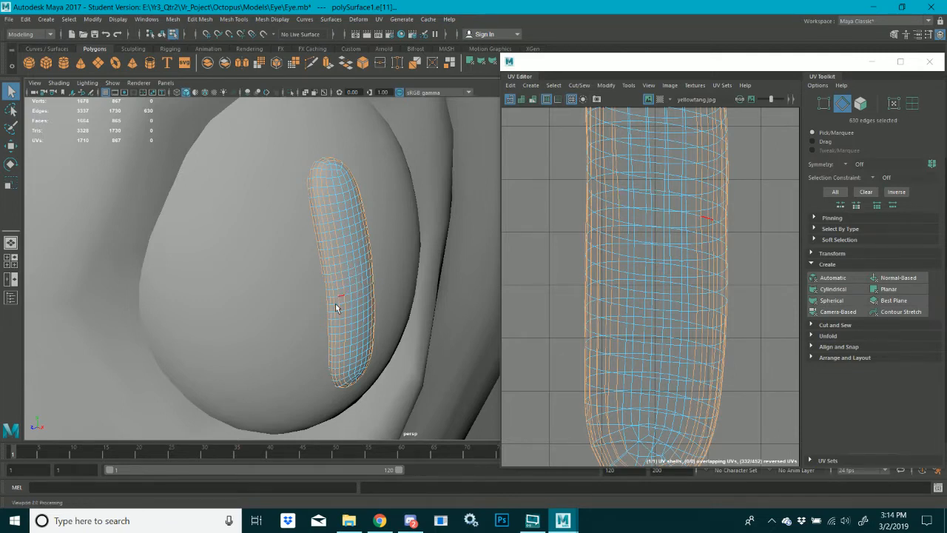
Replace the edge selection with a single lengthwise edge loop on the back of the pupil mesh
{"action": "left_click_drag", "start_coordinate": [335, 304], "coordinate": [363, 252], "text": "alt"}
{"action": "scroll", "coordinate": [400, 276], "scroll_direction": "up", "scroll_amount": 3}
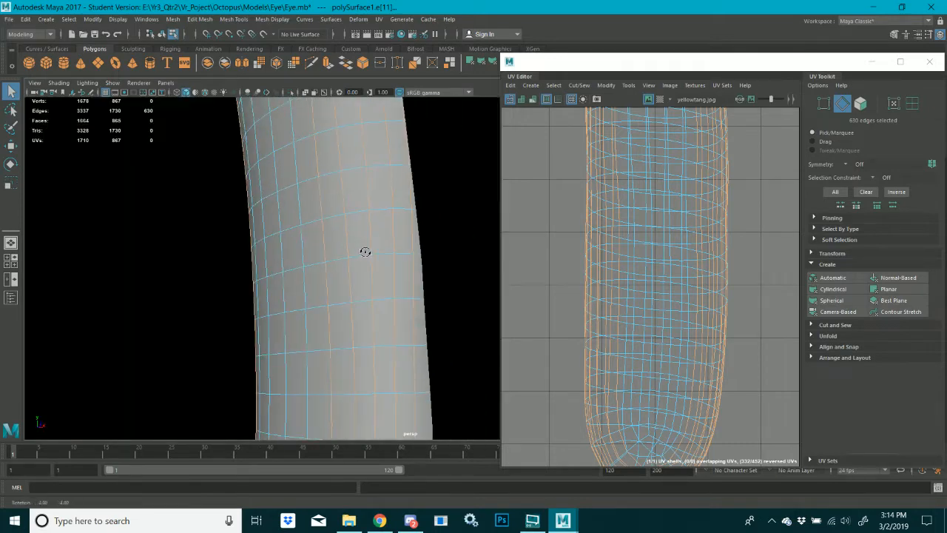
{"action": "left_click", "coordinate": [323, 238]}
{"action": "key", "text": "ctrl+z"}
{"action": "left_click_drag", "start_coordinate": [375, 258], "coordinate": [293, 245], "text": "alt"}
{"action": "scroll", "coordinate": [280, 279], "scroll_direction": "up", "scroll_amount": 2}
{"action": "scroll", "coordinate": [279, 279], "scroll_direction": "down", "scroll_amount": 4}
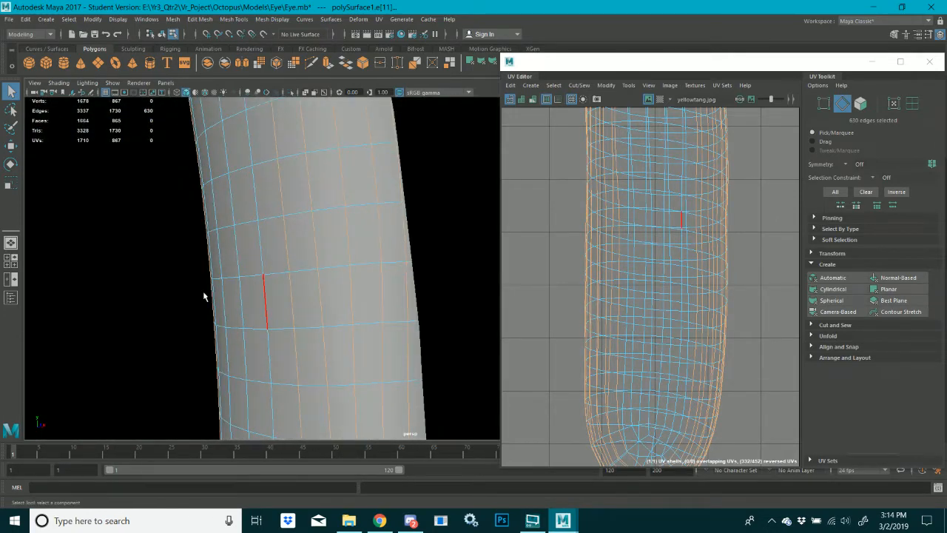
{"action": "left_click_drag", "start_coordinate": [204, 291], "coordinate": [228, 297], "text": "alt"}
{"action": "left_click_drag", "start_coordinate": [397, 268], "coordinate": [286, 259], "text": "alt"}
{"action": "left_click", "coordinate": [318, 270]}
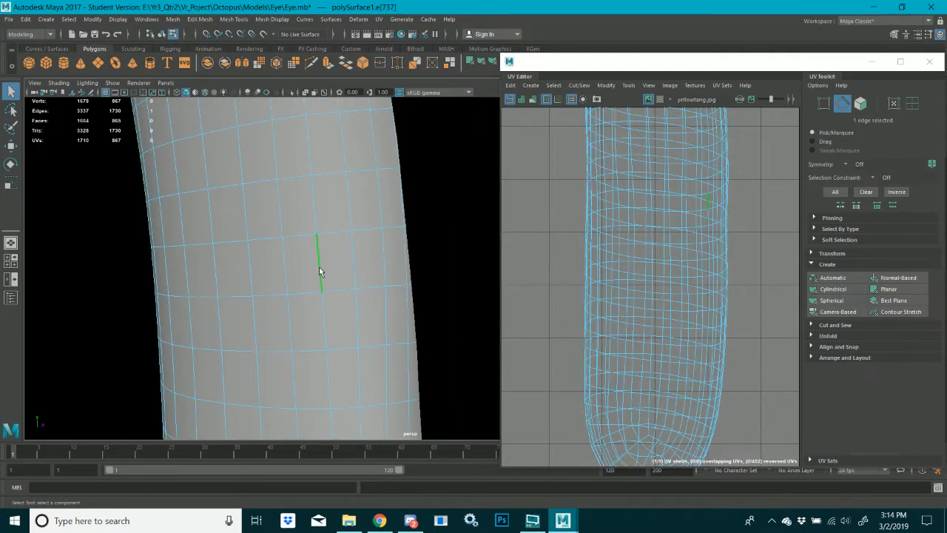
{"action": "left_click_drag", "start_coordinate": [320, 271], "coordinate": [292, 286], "text": "alt"}
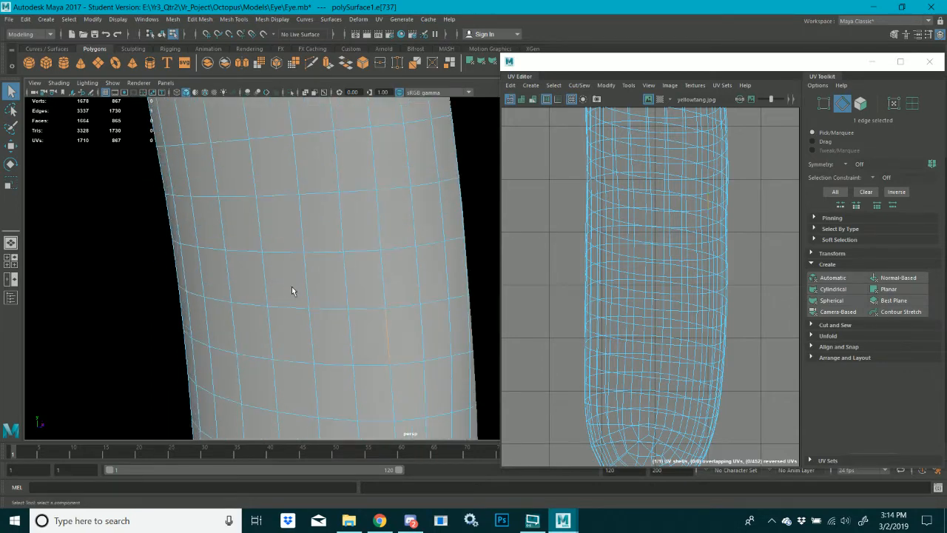
{"action": "double_click", "coordinate": [304, 285]}
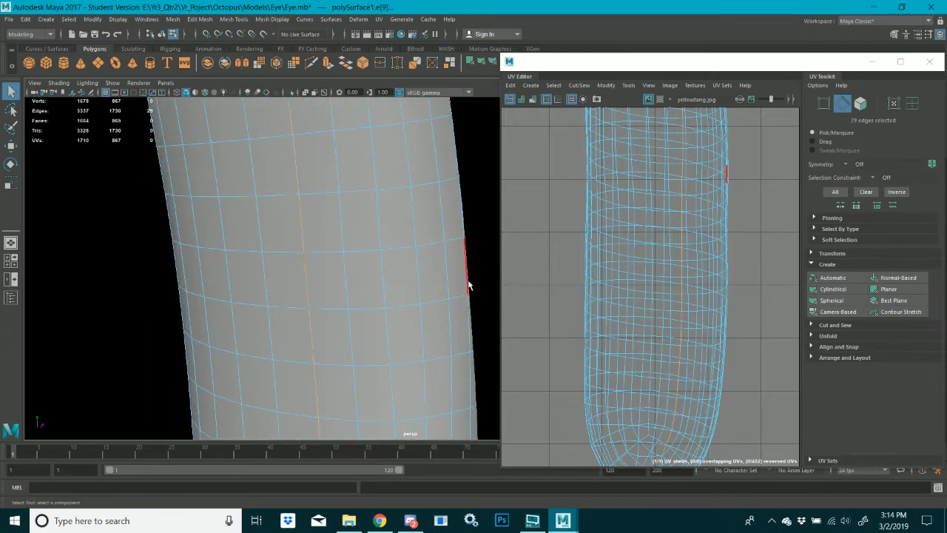
Try other lengthwise edge loops beside the selected one on the back of the pupil mesh
{"action": "left_click_drag", "start_coordinate": [466, 275], "coordinate": [372, 281], "text": "alt"}
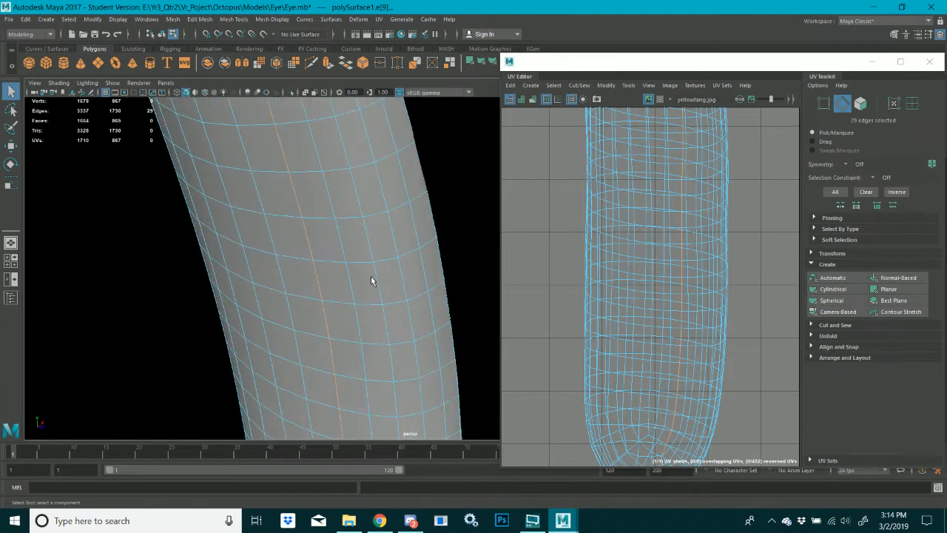
{"action": "double_click", "coordinate": [261, 194]}
{"action": "scroll", "coordinate": [374, 245], "scroll_direction": "up", "scroll_amount": 3}
{"action": "left_click_drag", "start_coordinate": [313, 236], "coordinate": [245, 236], "text": "alt"}
{"action": "scroll", "coordinate": [332, 245], "scroll_direction": "down", "scroll_amount": 3}
{"action": "scroll", "coordinate": [333, 245], "scroll_direction": "up", "scroll_amount": 3}
{"action": "scroll", "coordinate": [332, 243], "scroll_direction": "down", "scroll_amount": 3}
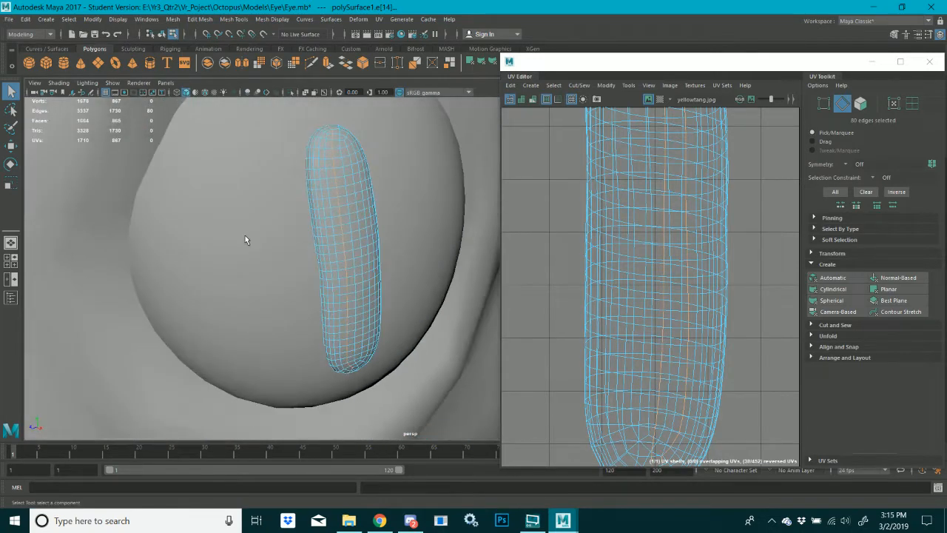
{"action": "scroll", "coordinate": [282, 233], "scroll_direction": "up", "scroll_amount": 8}
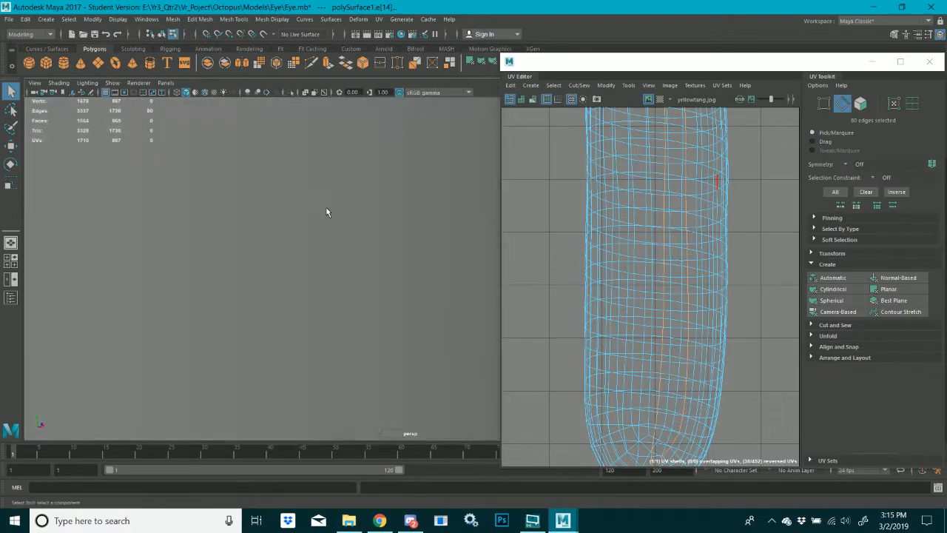
{"action": "scroll", "coordinate": [326, 212], "scroll_direction": "down", "scroll_amount": 2}
{"action": "left_click", "coordinate": [194, 214]}
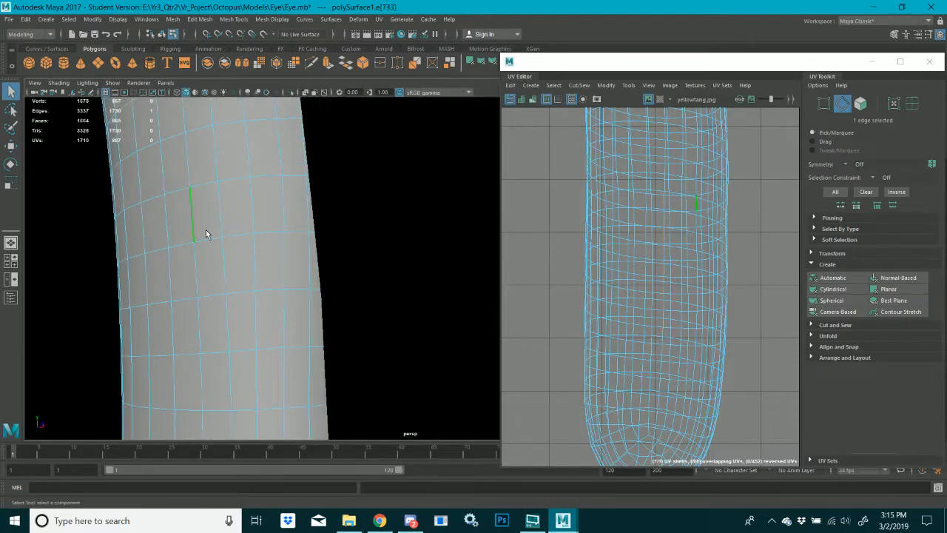
{"action": "double_click", "coordinate": [194, 225]}
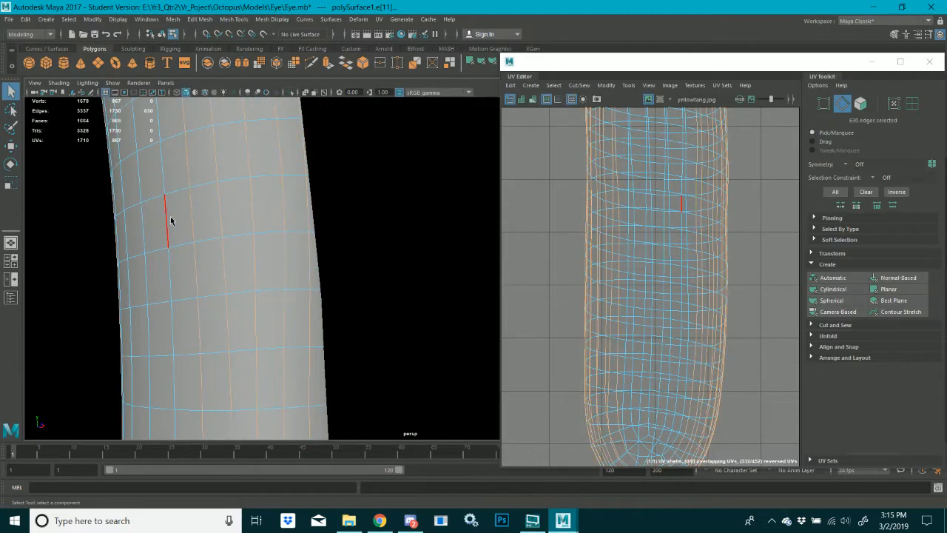
Select the single lengthwise edge loop on the back of the pupil mesh and cut its UVs along it
{"action": "double_click", "coordinate": [172, 221]}
{"action": "scroll", "coordinate": [188, 235], "scroll_direction": "up", "scroll_amount": 2}
{"action": "scroll", "coordinate": [188, 235], "scroll_direction": "down", "scroll_amount": 2}
{"action": "left_click_drag", "start_coordinate": [188, 235], "coordinate": [112, 221], "text": "alt"}
{"action": "scroll", "coordinate": [154, 237], "scroll_direction": "up", "scroll_amount": 2}
{"action": "scroll", "coordinate": [162, 237], "scroll_direction": "down", "scroll_amount": 5}
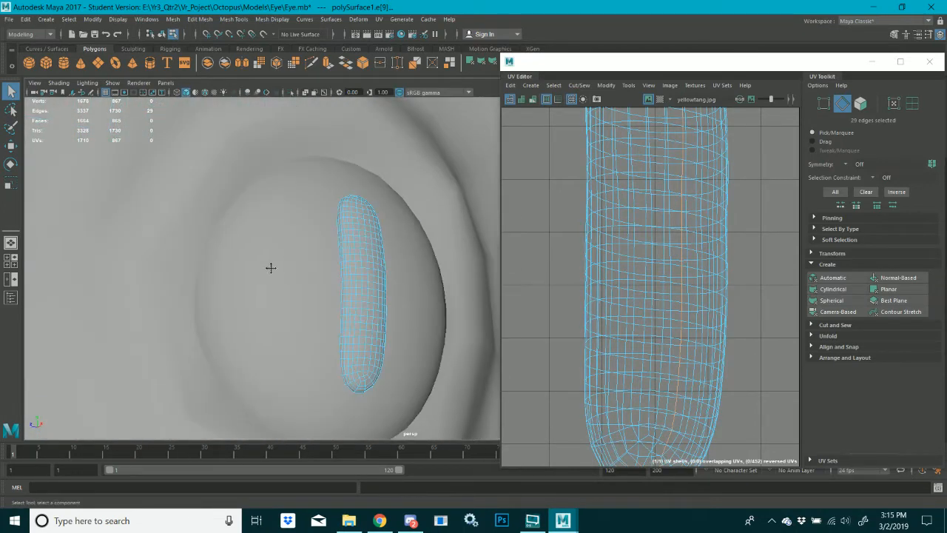
{"action": "left_click_drag", "start_coordinate": [271, 268], "coordinate": [216, 265], "text": "alt"}
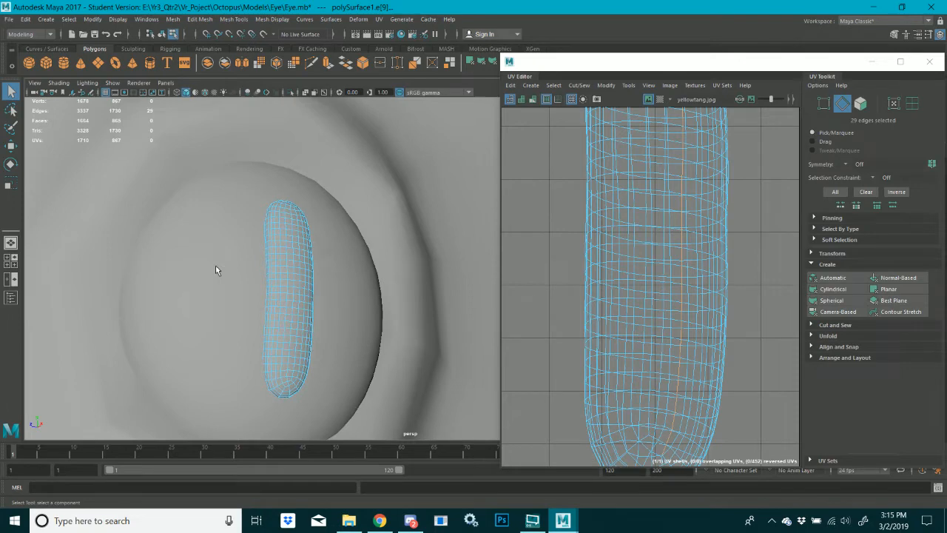
{"action": "middle_click", "coordinate": [650, 284]}
{"action": "key", "text": "shift+x"}
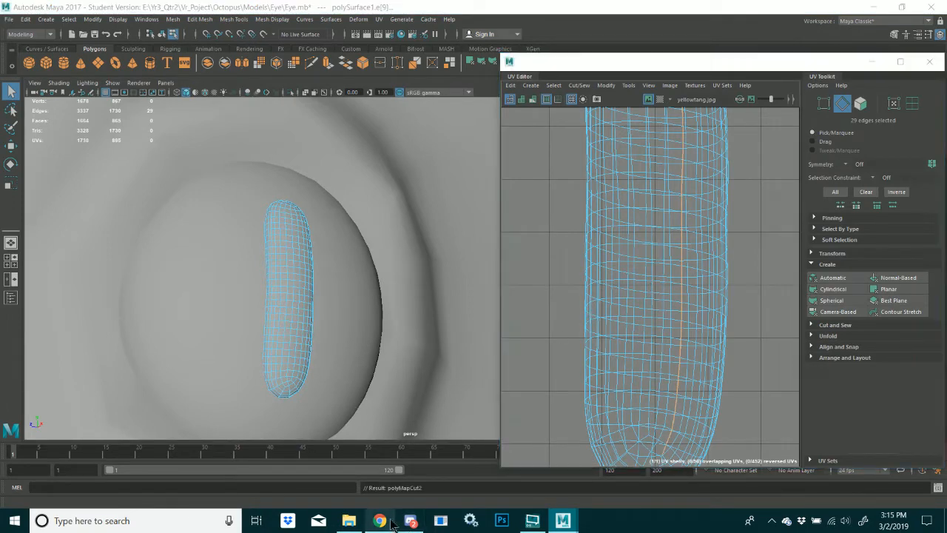
Check the YouTube and Twitch live stream pages in Chrome, then return to the UV Editor in Maya
{"action": "left_click", "coordinate": [385, 518]}
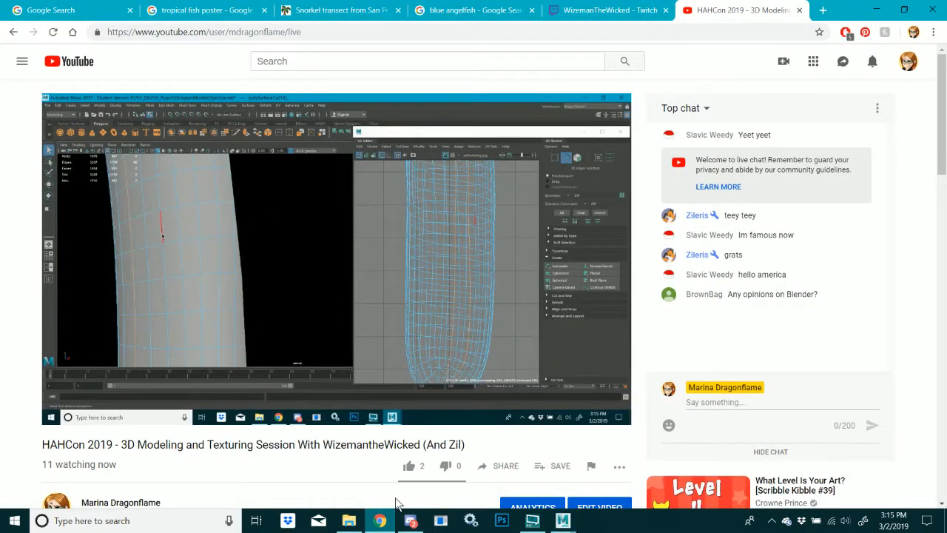
{"action": "left_click", "coordinate": [599, 9]}
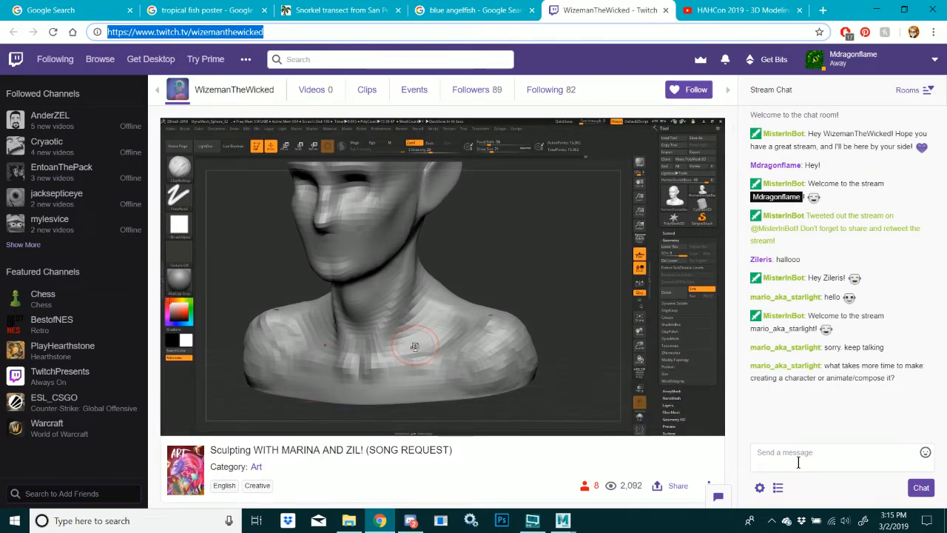
{"action": "left_click", "coordinate": [740, 11]}
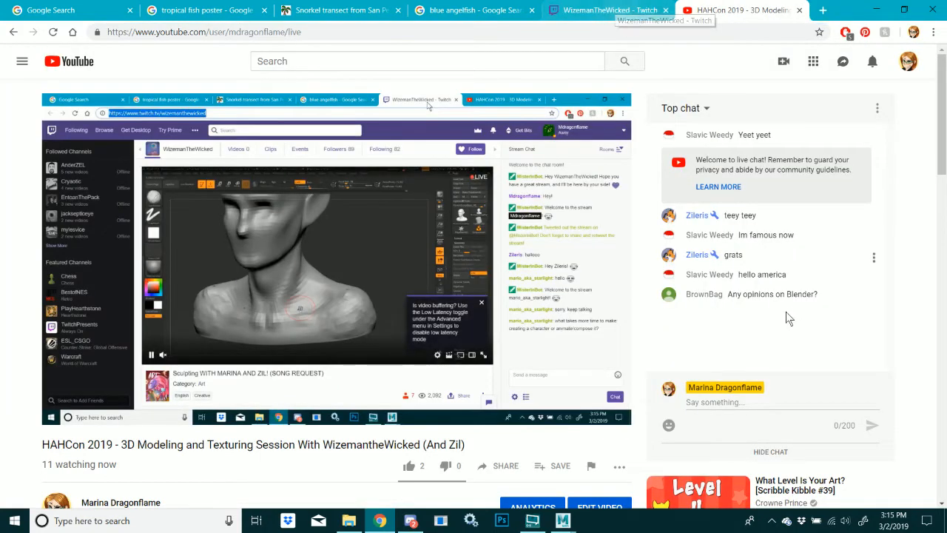
{"action": "left_click", "coordinate": [612, 10]}
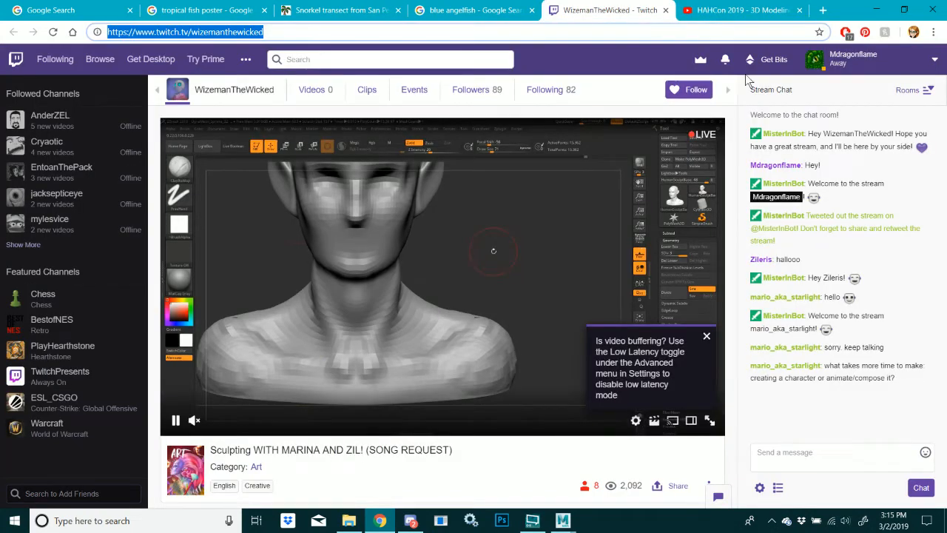
{"action": "mouse_move", "coordinate": [563, 520]}
{"action": "left_click", "coordinate": [601, 482]}
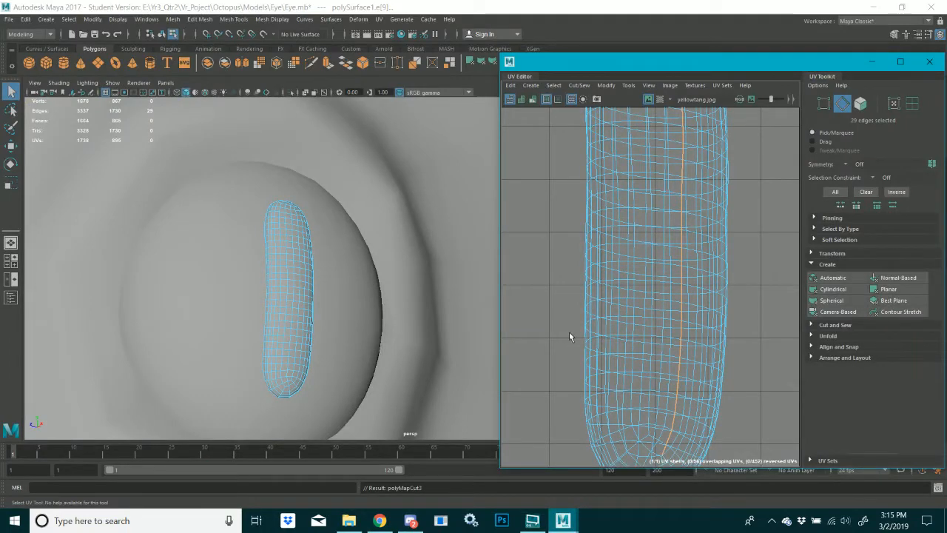
Switch the UV layout to UV shell selection and select the pupil's whole shell
{"action": "right_click_drag", "start_coordinate": [599, 309], "coordinate": [566, 271]}
{"action": "scroll", "coordinate": [594, 307], "scroll_direction": "down", "scroll_amount": 5}
{"action": "left_click", "coordinate": [631, 287]}
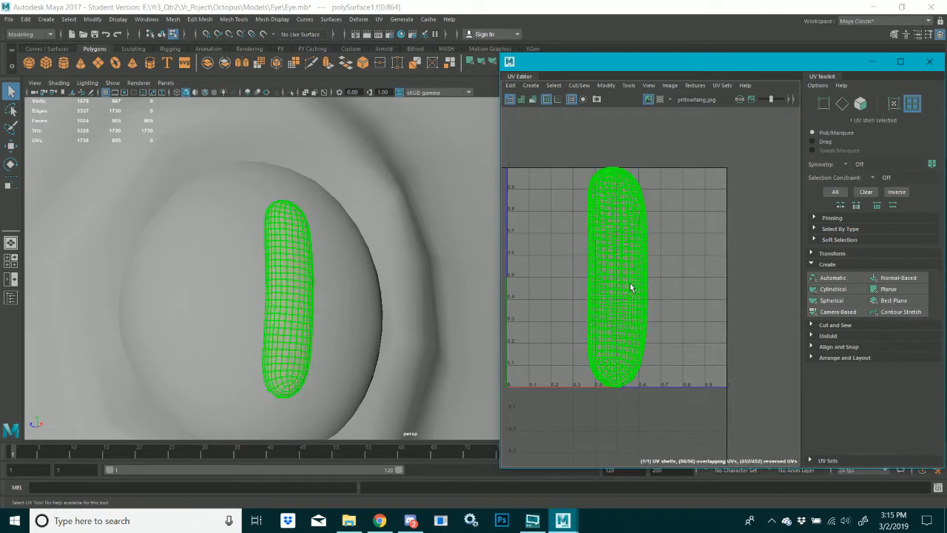
Unfold the pupil's selected UV shell
{"action": "key", "text": "ctrl+u"}
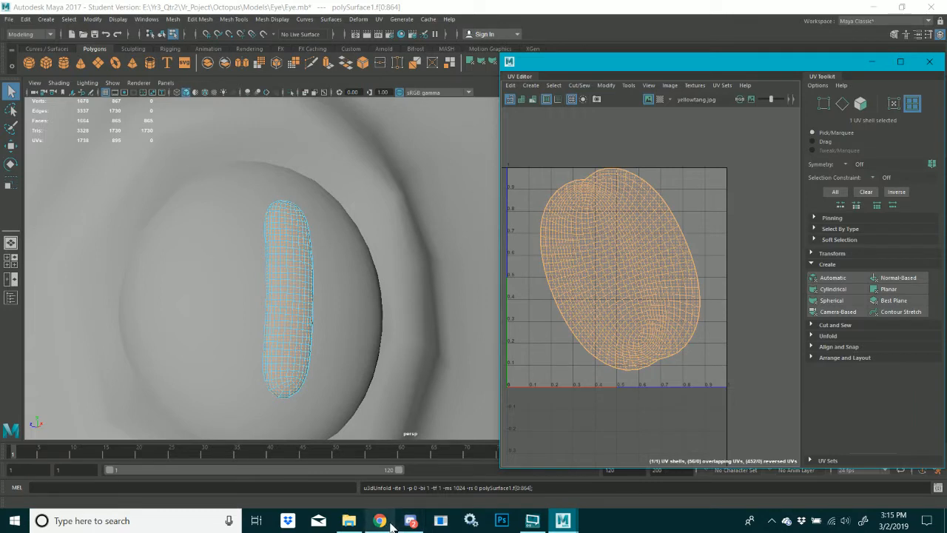
Switch to Chrome to check the Twitch live stream and its chat, and return to the UV Editor in Maya
{"action": "mouse_move", "coordinate": [391, 523]}
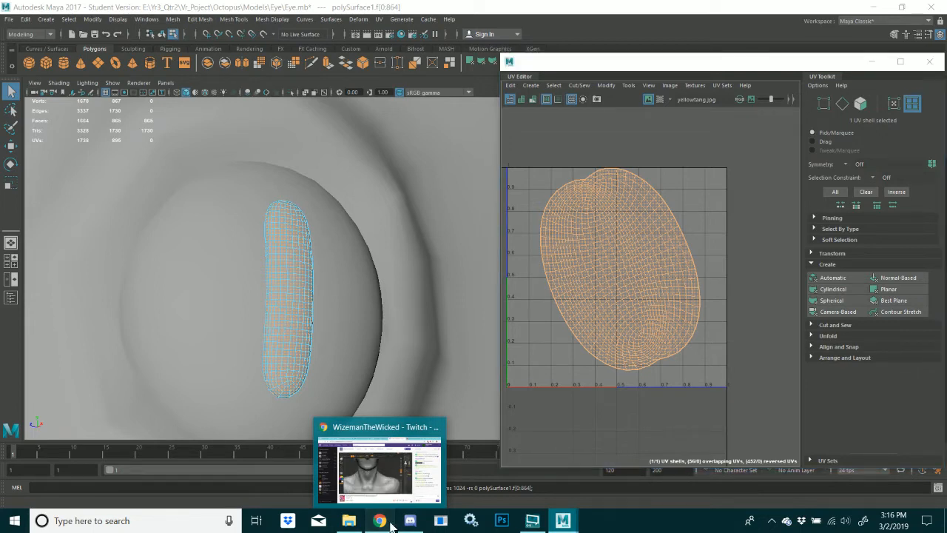
{"action": "left_click", "coordinate": [391, 523]}
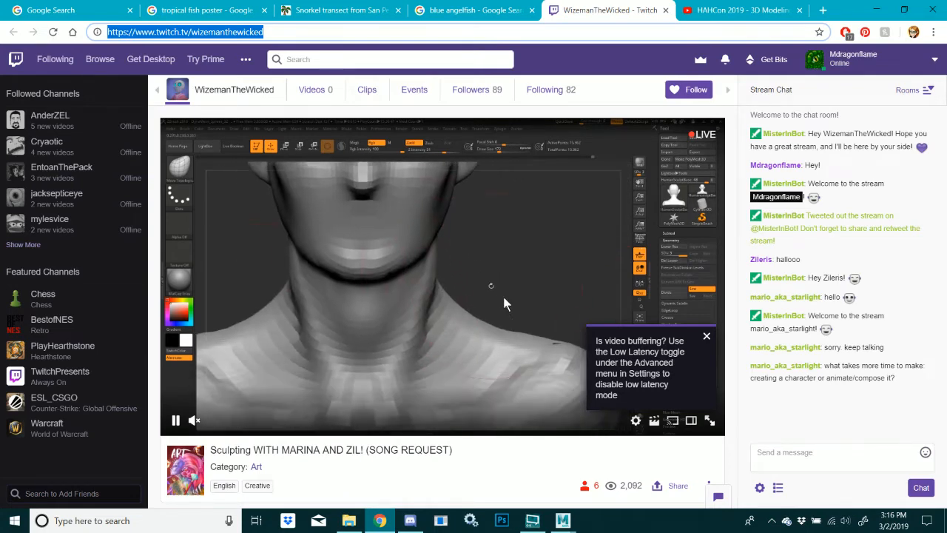
{"action": "left_click", "coordinate": [562, 520]}
{"action": "left_click", "coordinate": [603, 482]}
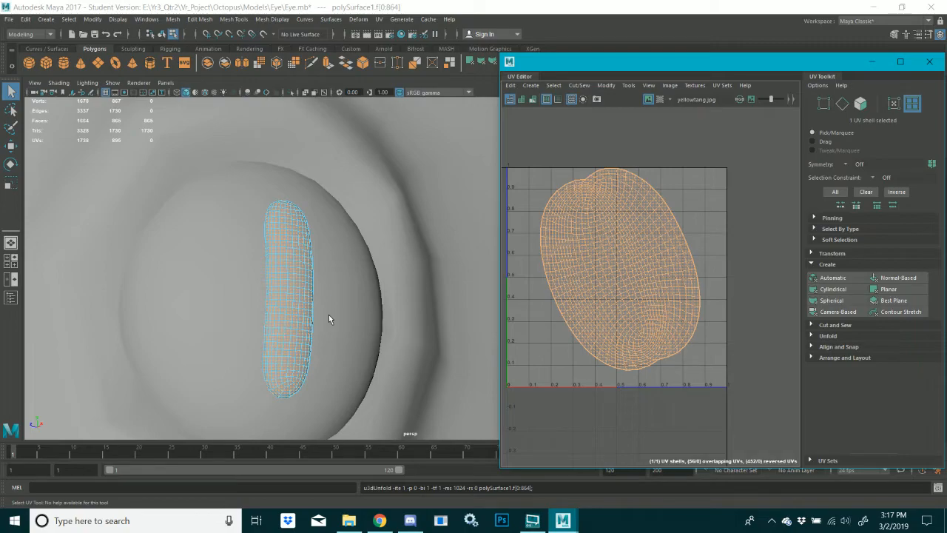
Try selecting a short run of edges inward from the notch in the upper border of the pupil's UV shell
{"action": "scroll", "coordinate": [635, 242], "scroll_direction": "up", "scroll_amount": 4}
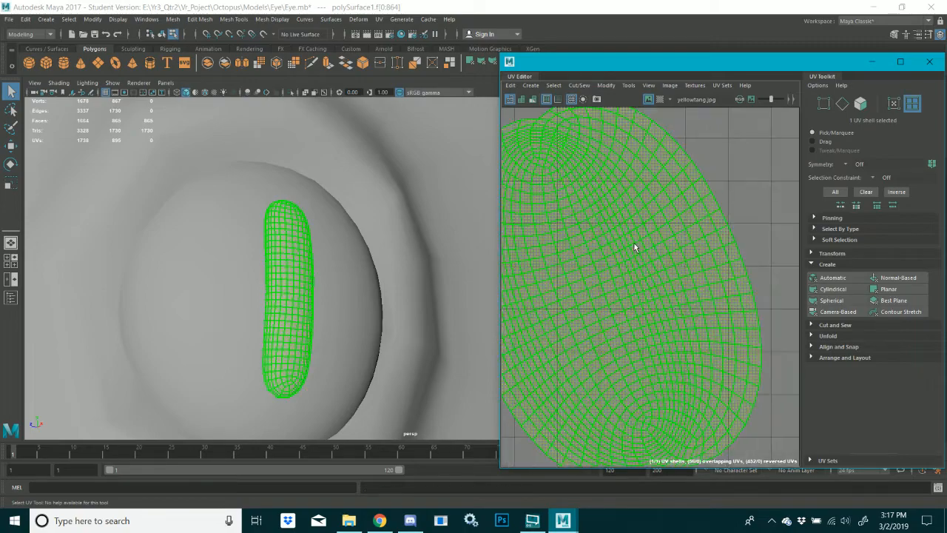
{"action": "scroll", "coordinate": [637, 236], "scroll_direction": "up", "scroll_amount": 5}
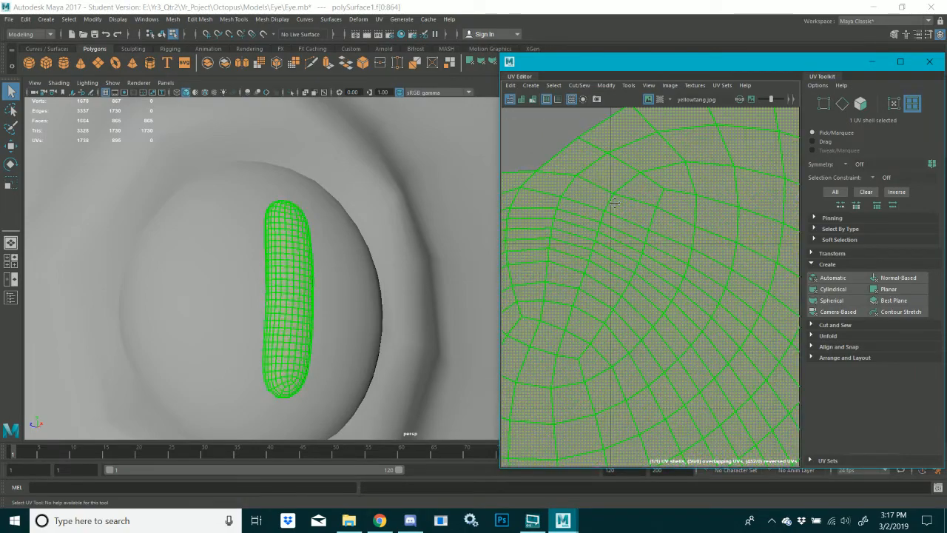
{"action": "scroll", "coordinate": [623, 216], "scroll_direction": "down", "scroll_amount": 1}
{"action": "right_click_drag", "start_coordinate": [623, 216], "coordinate": [620, 186]}
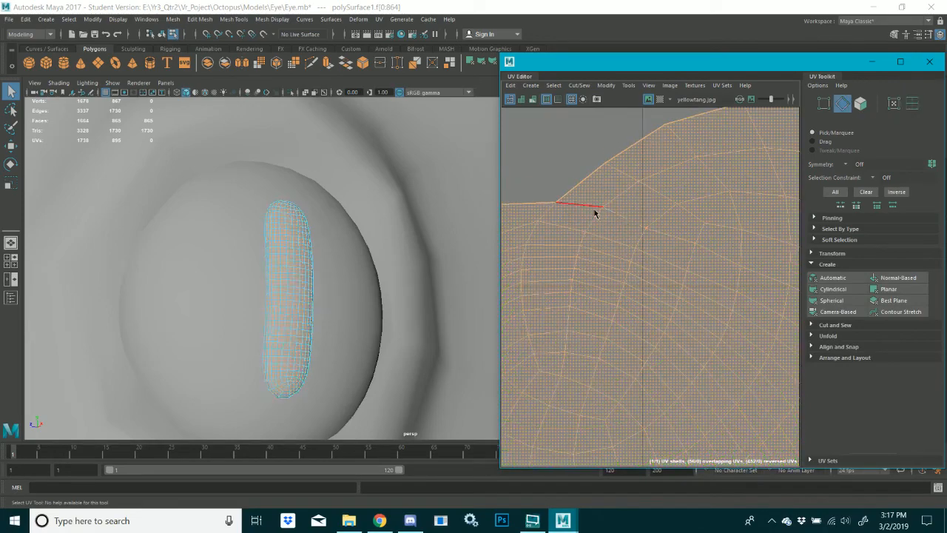
{"action": "left_click", "coordinate": [590, 207]}
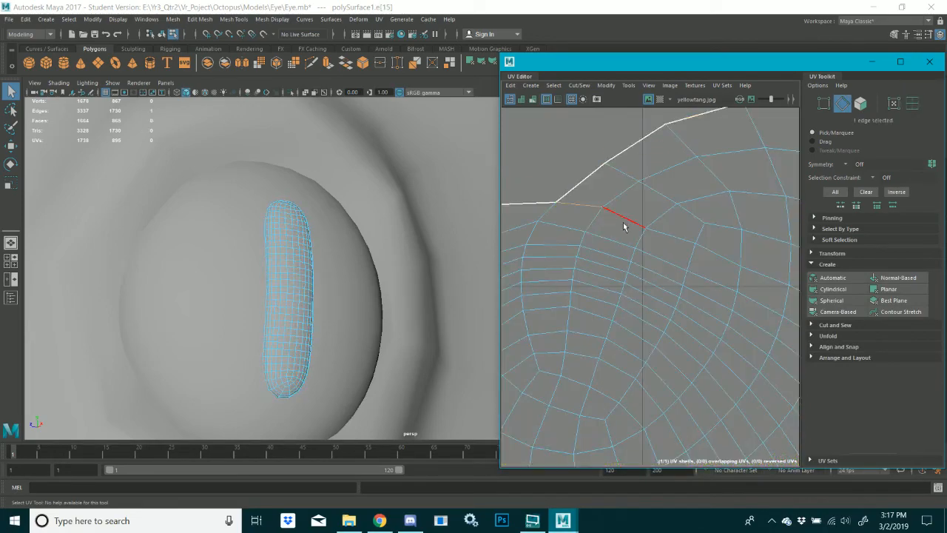
{"action": "left_click", "coordinate": [667, 238], "text": "shift"}
{"action": "scroll", "coordinate": [602, 272], "scroll_direction": "down", "scroll_amount": 5}
{"action": "scroll", "coordinate": [629, 289], "scroll_direction": "down", "scroll_amount": 4}
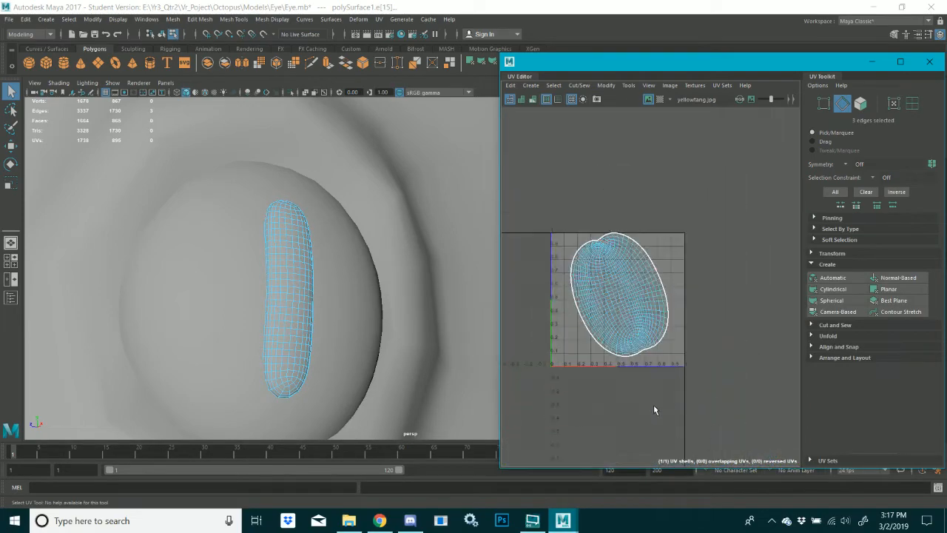
{"action": "scroll", "coordinate": [636, 281], "scroll_direction": "up", "scroll_amount": 10}
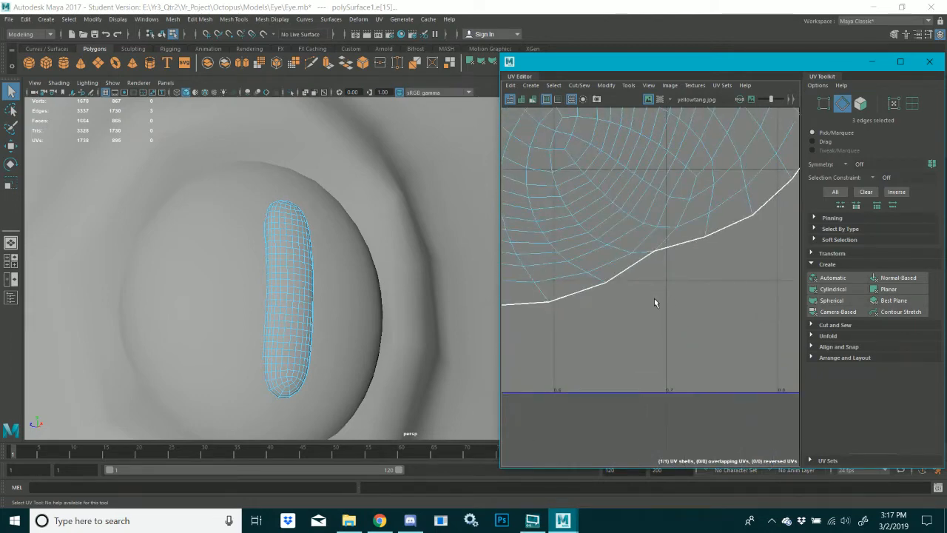
{"action": "scroll", "coordinate": [651, 288], "scroll_direction": "down", "scroll_amount": 5}
Try building a combined edge selection from several loops at the notch in the lower border of the pupil's UV shell
{"action": "scroll", "coordinate": [645, 268], "scroll_direction": "up", "scroll_amount": 7}
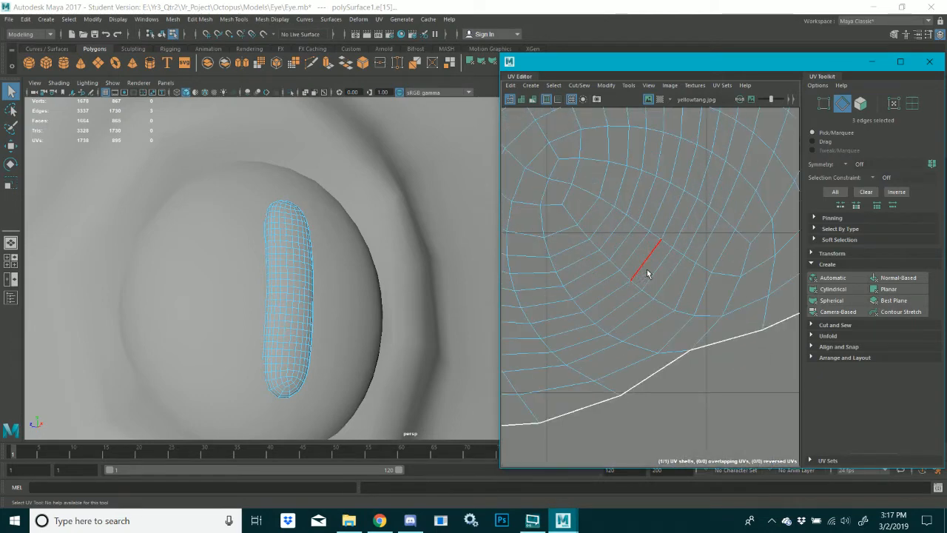
{"action": "left_click", "coordinate": [667, 359]}
{"action": "double_click", "coordinate": [597, 162], "text": "shift"}
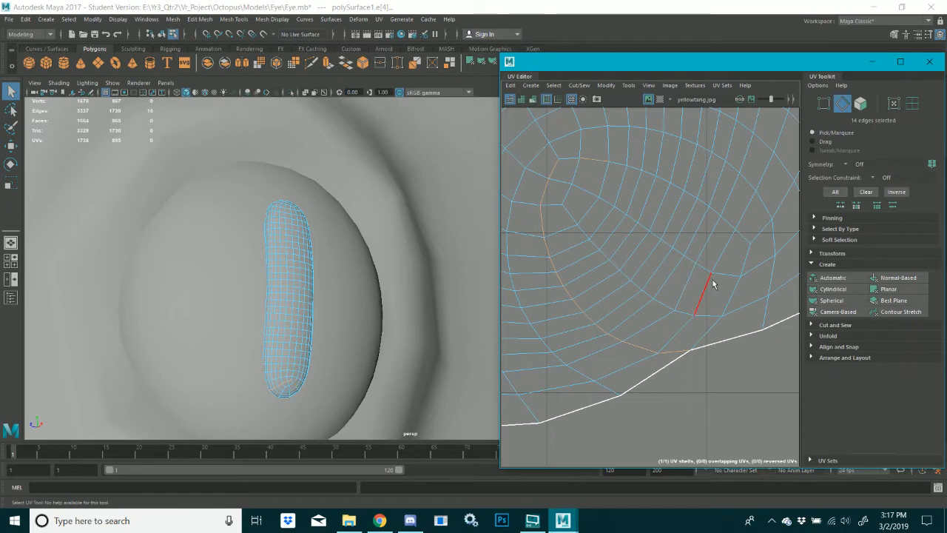
{"action": "double_click", "coordinate": [577, 158], "text": "shift"}
{"action": "double_click", "coordinate": [741, 278], "text": "shift"}
{"action": "scroll", "coordinate": [649, 348], "scroll_direction": "down", "scroll_amount": 5}
{"action": "scroll", "coordinate": [669, 351], "scroll_direction": "up", "scroll_amount": 7}
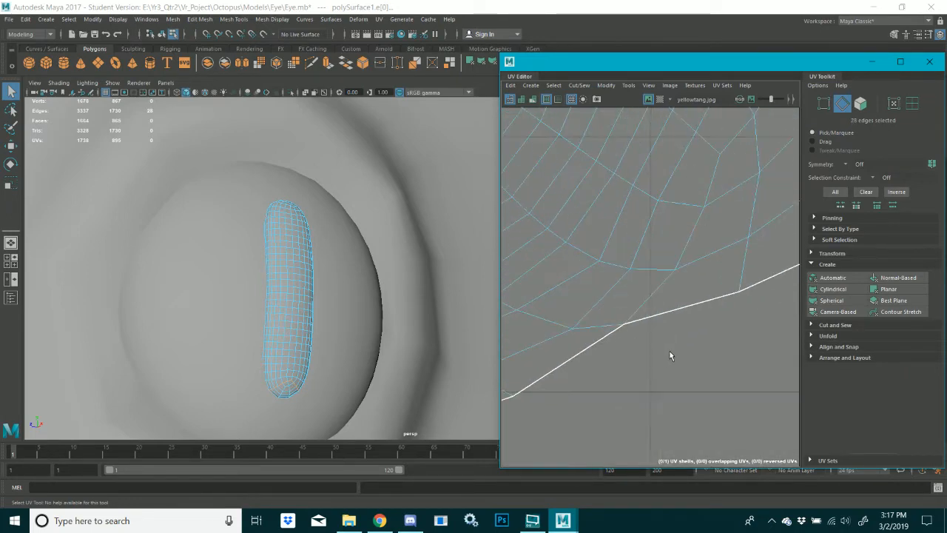
{"action": "left_click", "coordinate": [669, 350]}
Cut the pupil's UVs along the curved edge loop running inward from the lower notch, and unfold the whole shell
{"action": "scroll", "coordinate": [651, 330], "scroll_direction": "down", "scroll_amount": 3}
{"action": "scroll", "coordinate": [591, 250], "scroll_direction": "down", "scroll_amount": 1}
{"action": "scroll", "coordinate": [597, 256], "scroll_direction": "up", "scroll_amount": 5}
{"action": "scroll", "coordinate": [597, 257], "scroll_direction": "down", "scroll_amount": 6}
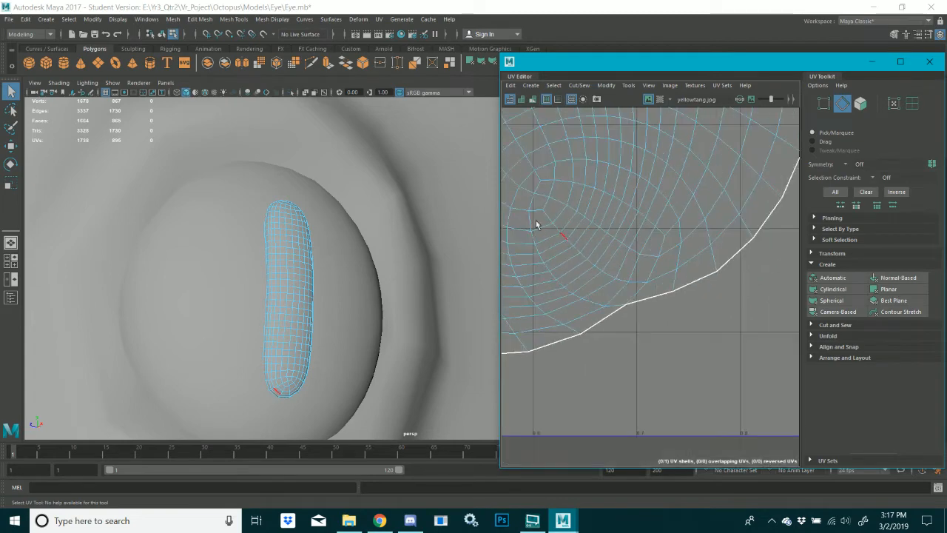
{"action": "double_click", "coordinate": [533, 201]}
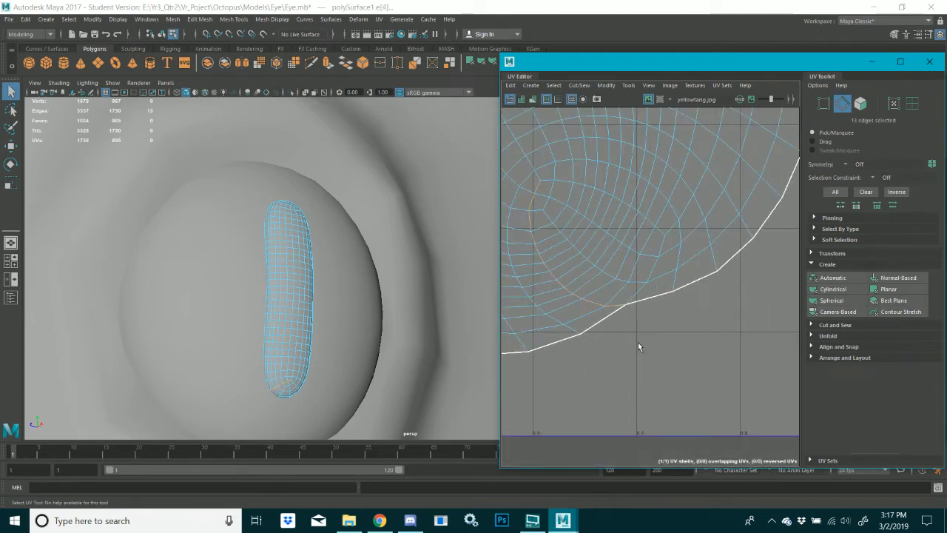
{"action": "key", "text": "shift+x"}
{"action": "scroll", "coordinate": [620, 289], "scroll_direction": "down", "scroll_amount": 4}
{"action": "right_click_drag", "start_coordinate": [604, 240], "coordinate": [584, 223]}
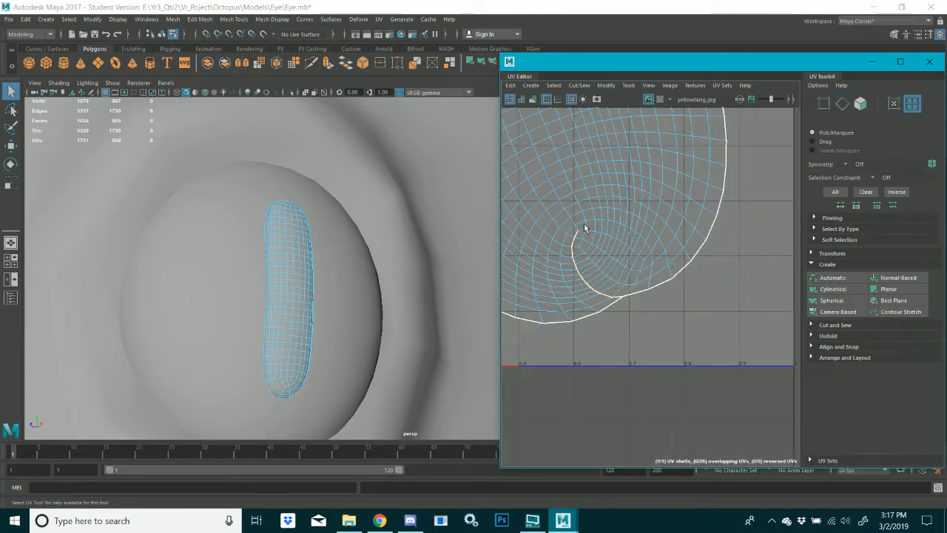
{"action": "left_click", "coordinate": [584, 223]}
{"action": "key", "text": "ctrl+u"}
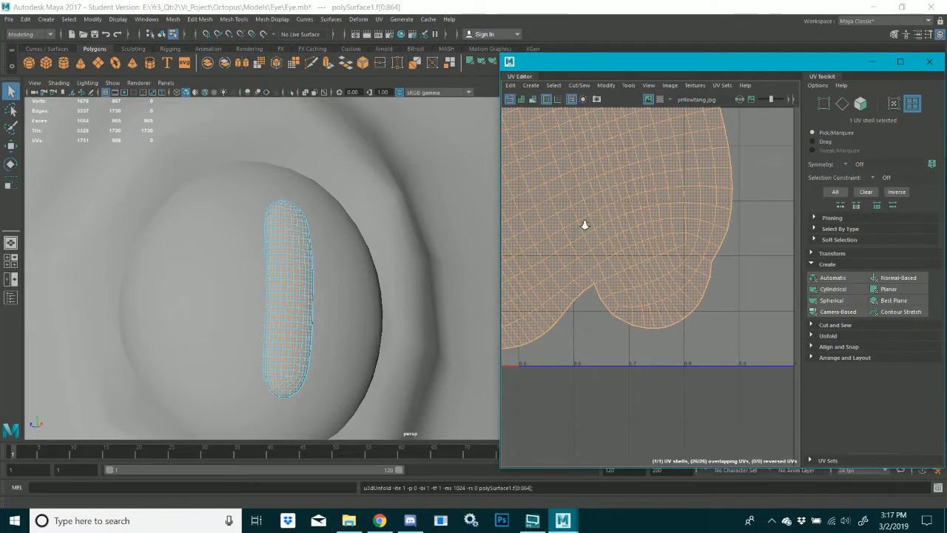
Cut the pupil's UVs along the edge loop running inward from the upper notch, and unfold the whole shell
{"action": "scroll", "coordinate": [584, 223], "scroll_direction": "down", "scroll_amount": 4}
{"action": "middle_click_drag", "start_coordinate": [614, 145], "coordinate": [675, 248], "text": "alt"}
{"action": "scroll", "coordinate": [620, 197], "scroll_direction": "up", "scroll_amount": 9}
{"action": "right_click_drag", "start_coordinate": [641, 251], "coordinate": [637, 224]}
{"action": "scroll", "coordinate": [635, 222], "scroll_direction": "down", "scroll_amount": 3}
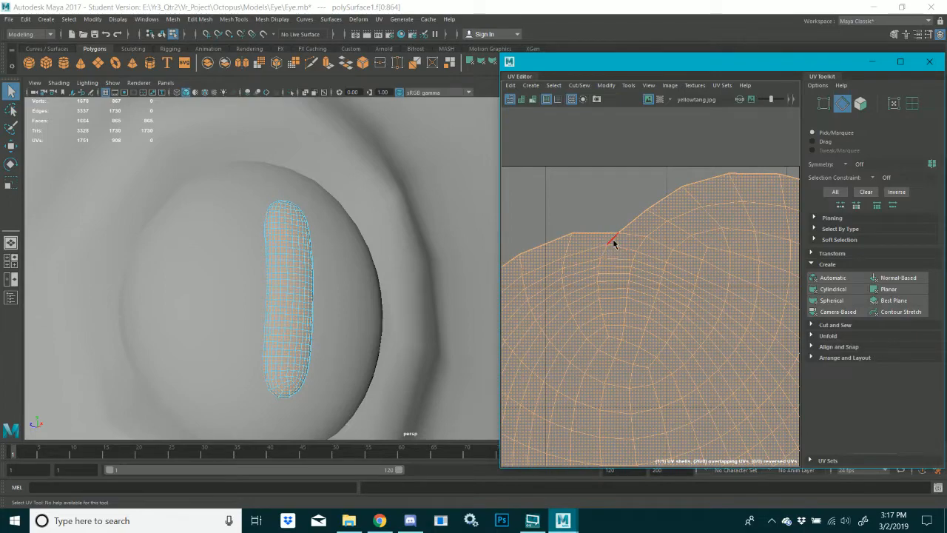
{"action": "double_click", "coordinate": [613, 243]}
{"action": "key", "text": "ctrl+x"}
{"action": "right_click_drag", "start_coordinate": [602, 288], "coordinate": [585, 280], "text": "shift"}
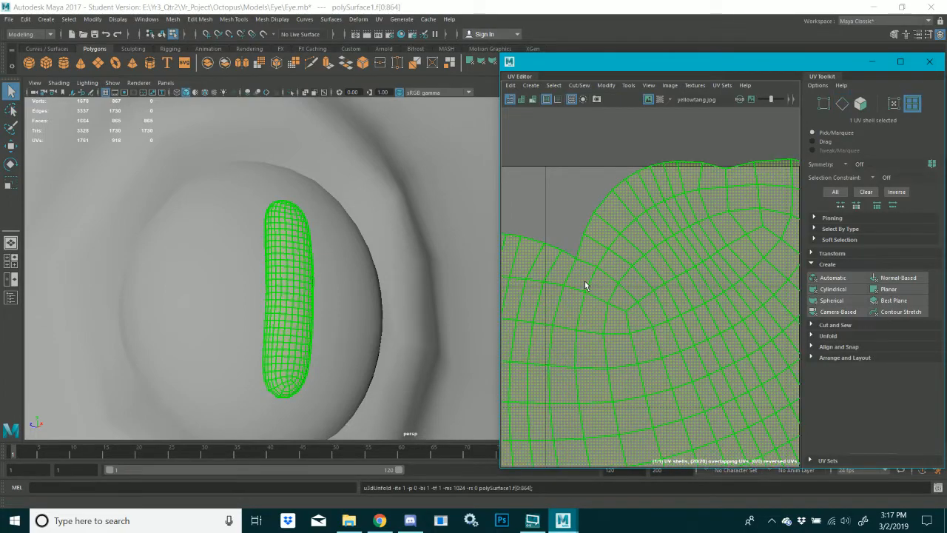
Cut the short three-edge run at the dent in the lower lobe's outer border, and unfold the pupil's UV shell
{"action": "scroll", "coordinate": [667, 262], "scroll_direction": "down", "scroll_amount": 6}
{"action": "middle_click_drag", "start_coordinate": [692, 391], "coordinate": [613, 284], "text": "alt"}
{"action": "scroll", "coordinate": [629, 320], "scroll_direction": "down", "scroll_amount": 1}
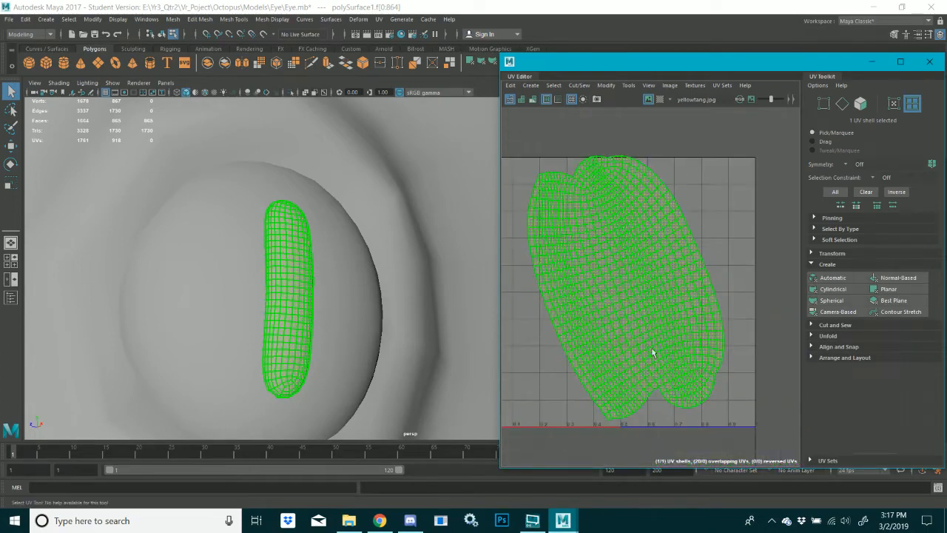
{"action": "scroll", "coordinate": [710, 383], "scroll_direction": "up", "scroll_amount": 6}
{"action": "right_click_drag", "start_coordinate": [701, 350], "coordinate": [702, 322]}
{"action": "scroll", "coordinate": [691, 358], "scroll_direction": "up", "scroll_amount": 2}
{"action": "double_click", "coordinate": [694, 326]}
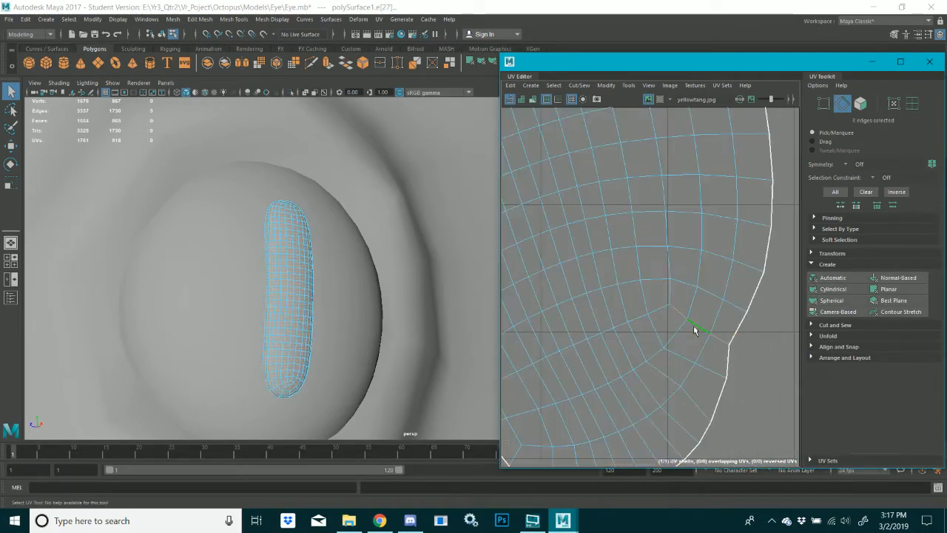
{"action": "key", "text": "shift+x"}
{"action": "scroll", "coordinate": [694, 347], "scroll_direction": "down", "scroll_amount": 4}
{"action": "scroll", "coordinate": [674, 310], "scroll_direction": "down", "scroll_amount": 2}
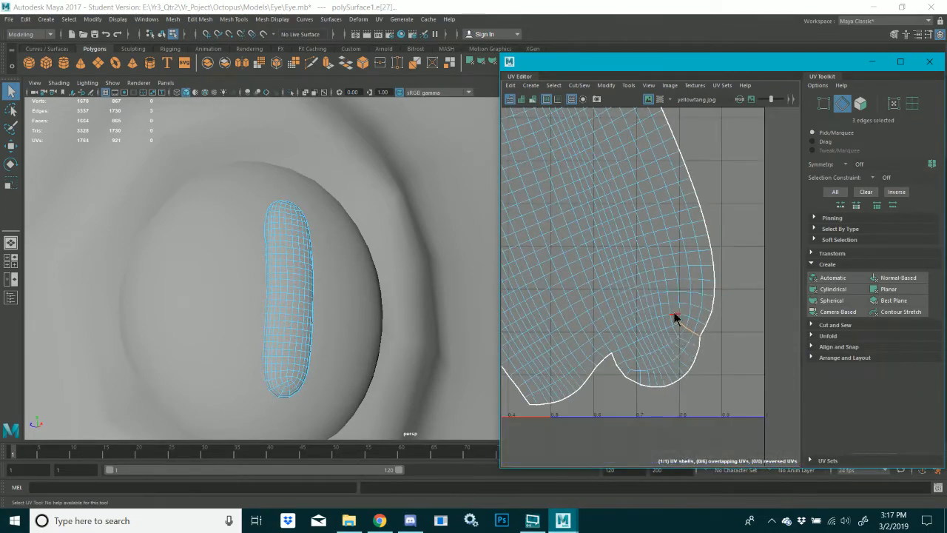
{"action": "right_click_drag", "start_coordinate": [674, 312], "coordinate": [639, 290]}
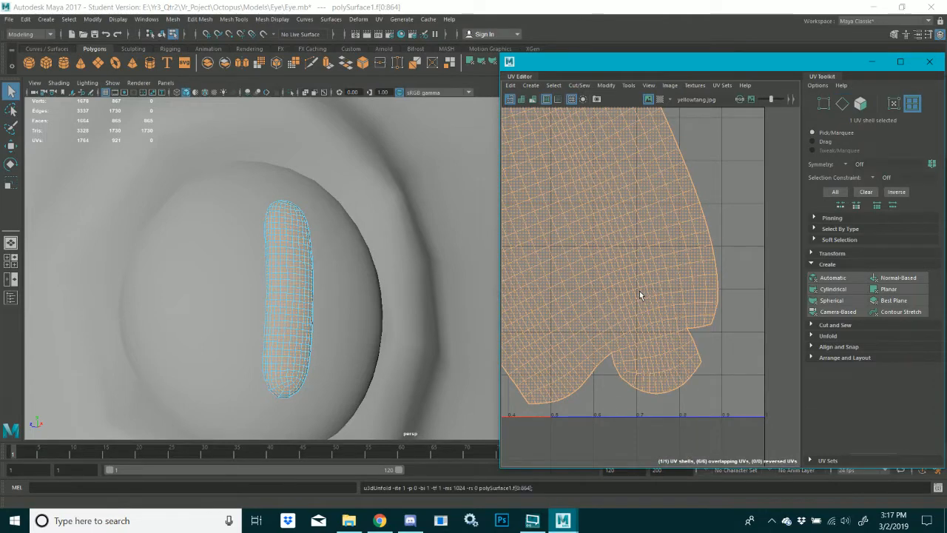
Select the lengthwise edge loop running down the pupil's UV shell from the small dip in its upper border
{"action": "scroll", "coordinate": [584, 162], "scroll_direction": "up", "scroll_amount": 5}
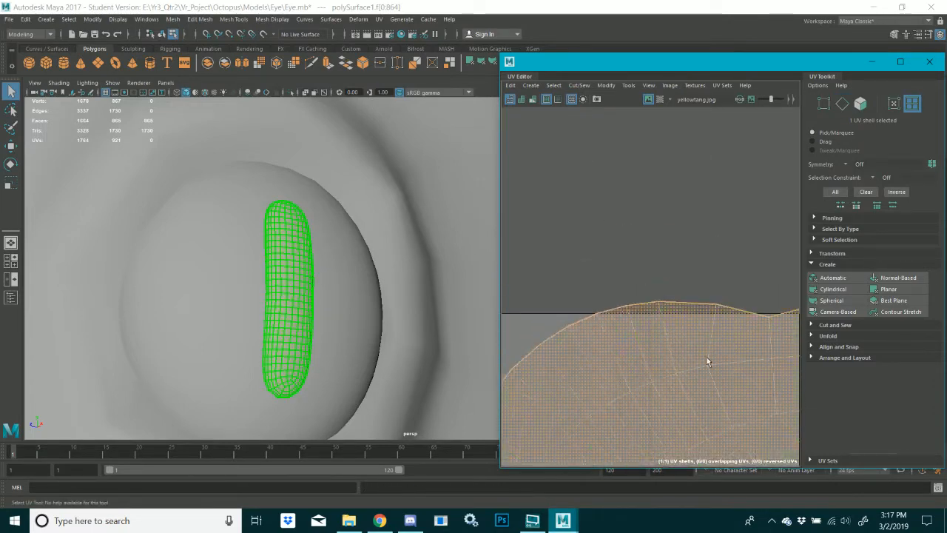
{"action": "right_click_drag", "start_coordinate": [710, 361], "coordinate": [708, 320]}
{"action": "middle_click_drag", "start_coordinate": [735, 360], "coordinate": [688, 337], "text": "alt"}
{"action": "scroll", "coordinate": [640, 320], "scroll_direction": "down", "scroll_amount": 3}
{"action": "scroll", "coordinate": [639, 381], "scroll_direction": "up", "scroll_amount": 7}
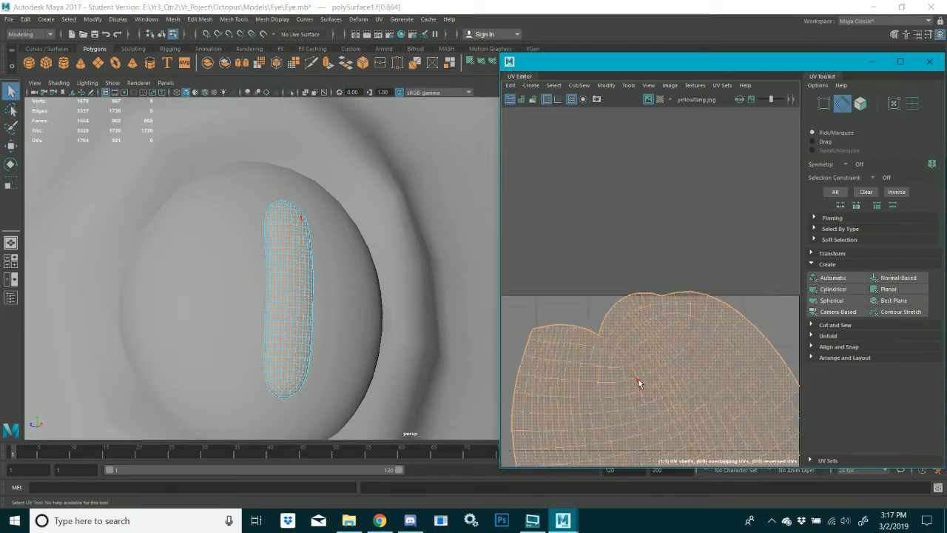
{"action": "scroll", "coordinate": [667, 306], "scroll_direction": "down", "scroll_amount": 3}
{"action": "scroll", "coordinate": [598, 317], "scroll_direction": "down", "scroll_amount": 8}
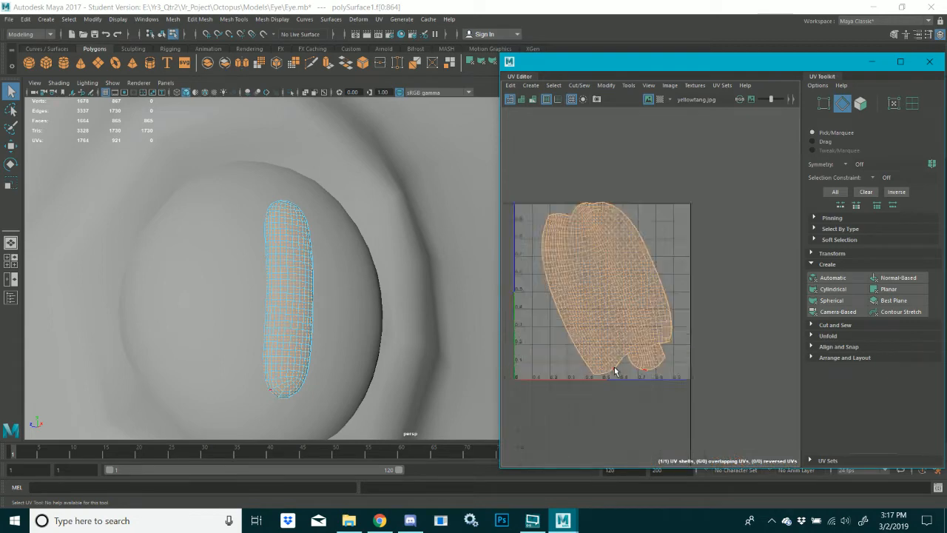
{"action": "scroll", "coordinate": [614, 341], "scroll_direction": "up", "scroll_amount": 4}
{"action": "scroll", "coordinate": [611, 323], "scroll_direction": "down", "scroll_amount": 2}
{"action": "scroll", "coordinate": [592, 272], "scroll_direction": "up", "scroll_amount": 6}
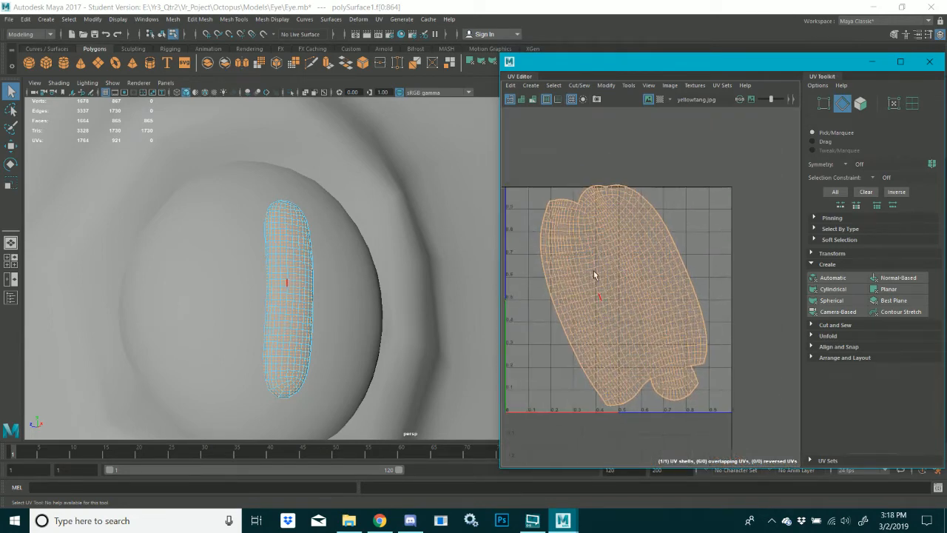
{"action": "double_click", "coordinate": [677, 186]}
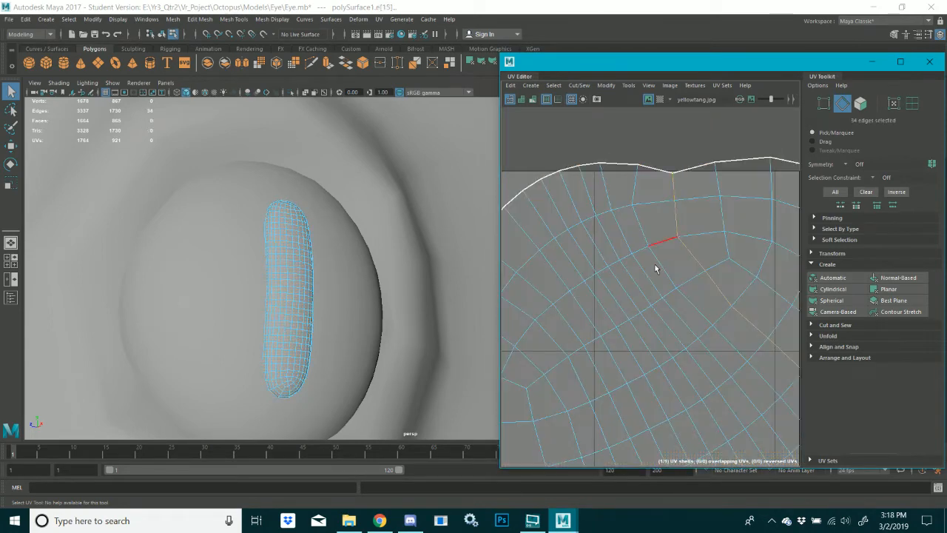
{"action": "scroll", "coordinate": [656, 267], "scroll_direction": "down", "scroll_amount": 5}
{"action": "middle_click_drag", "start_coordinate": [675, 299], "coordinate": [653, 215], "text": "alt"}
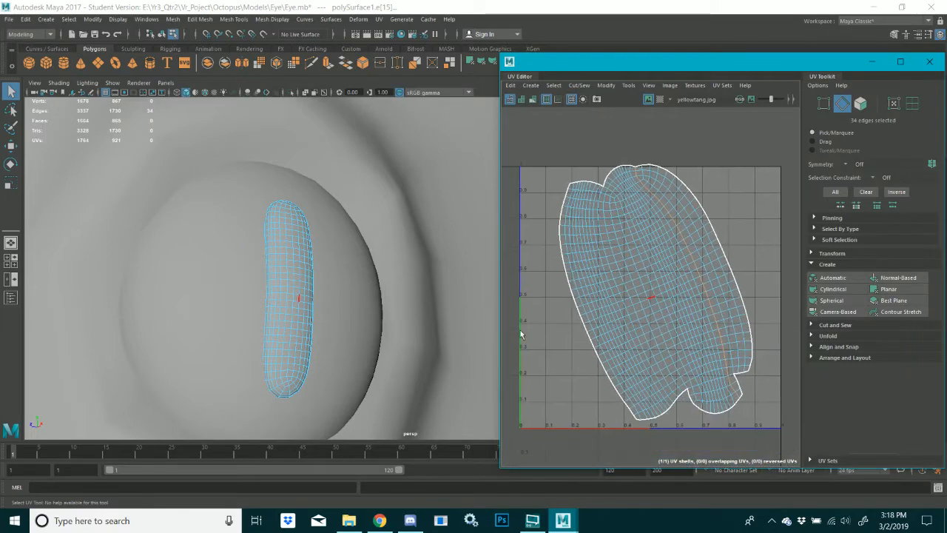
{"action": "left_click_drag", "start_coordinate": [385, 325], "coordinate": [535, 277], "text": "alt"}
{"action": "left_click_drag", "start_coordinate": [351, 272], "coordinate": [313, 293], "text": "alt"}
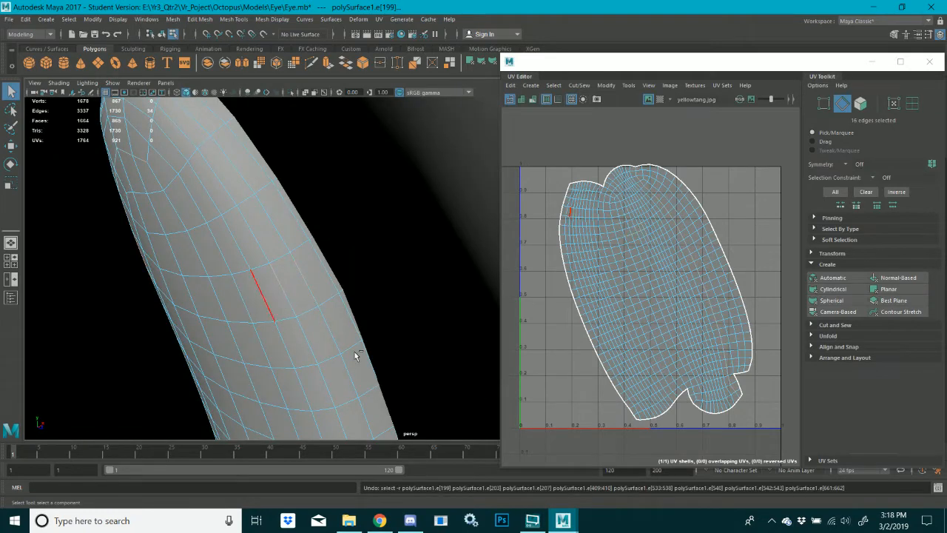
Switch to Chrome to check the Twitch and YouTube live stream pages and chats, and return to Maya
{"action": "left_click", "coordinate": [379, 520]}
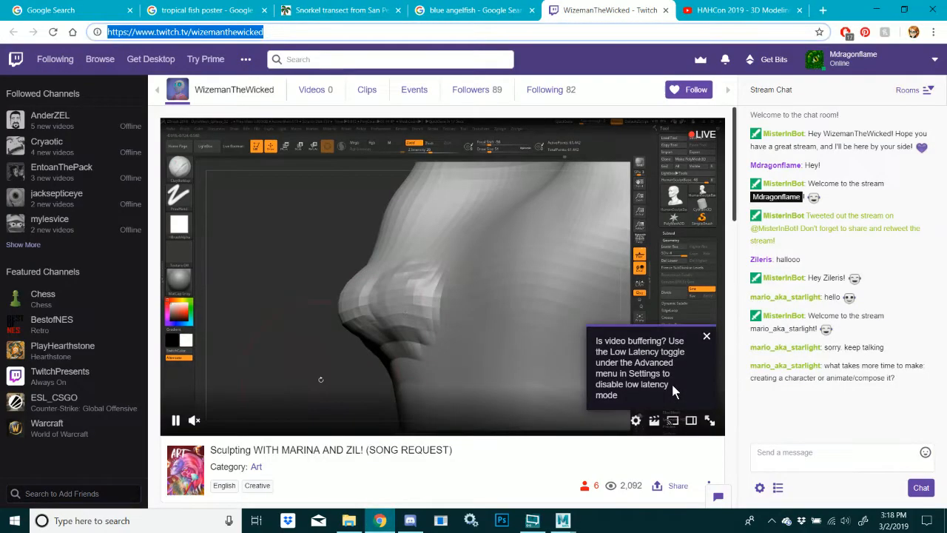
{"action": "left_click", "coordinate": [710, 10]}
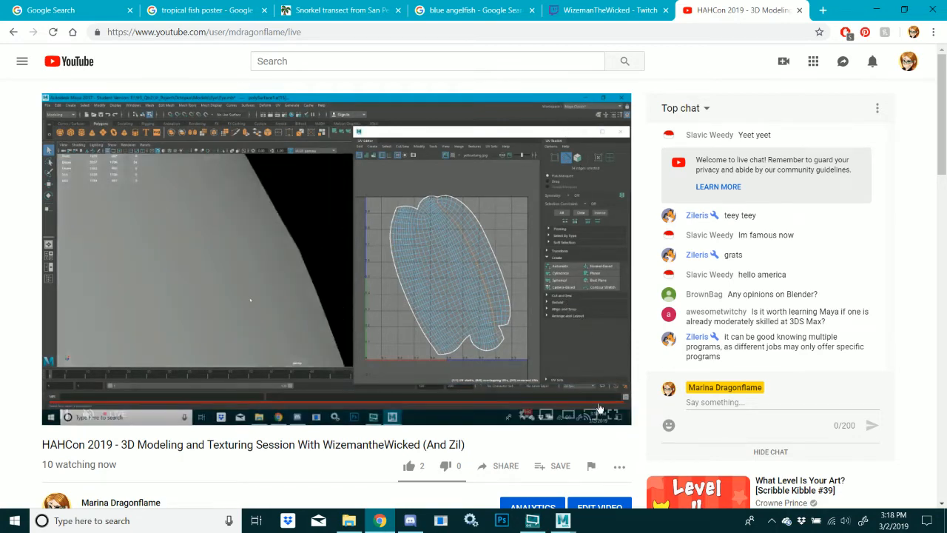
{"action": "left_click", "coordinate": [606, 9]}
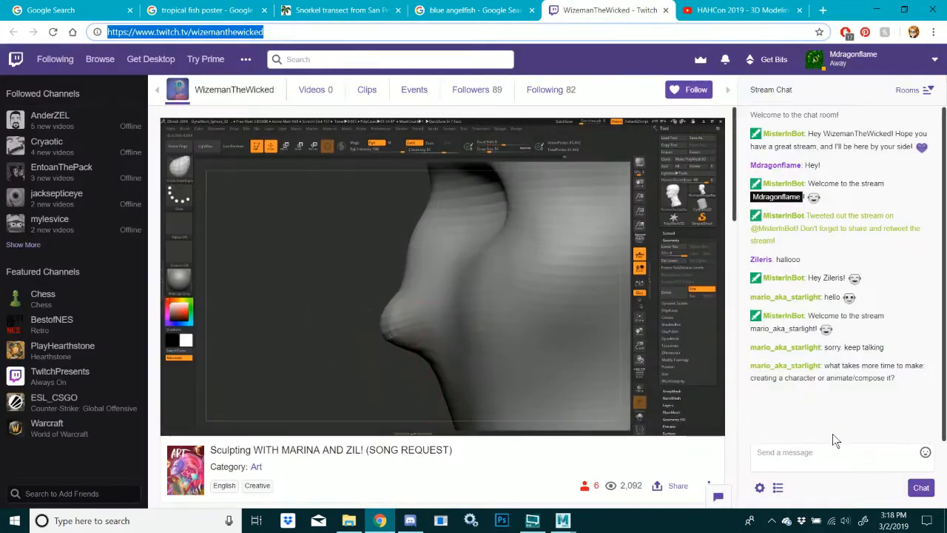
{"action": "left_click", "coordinate": [563, 520]}
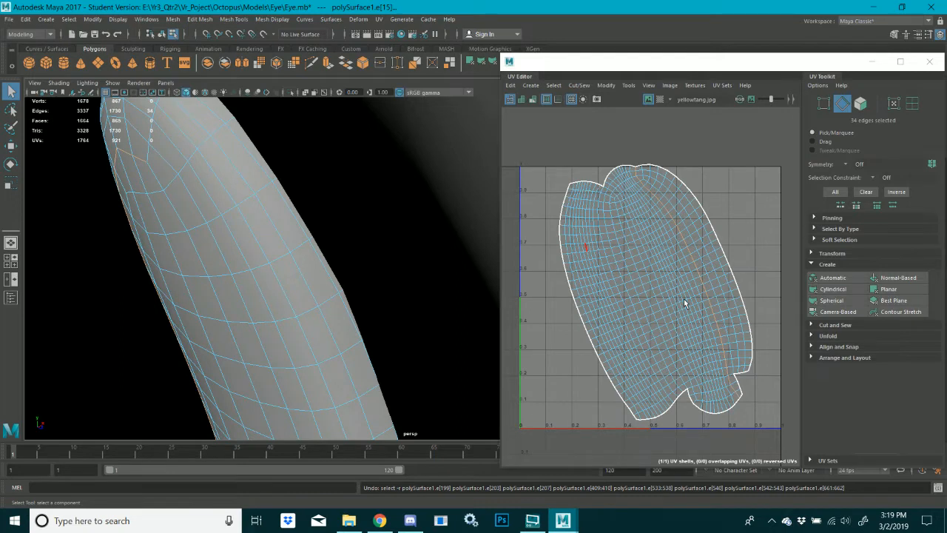
Cut the pupil's UVs along the selected lengthwise edge loop
{"action": "key", "text": "ctrl+x"}
{"action": "right_click_drag", "start_coordinate": [684, 298], "coordinate": [682, 272]}
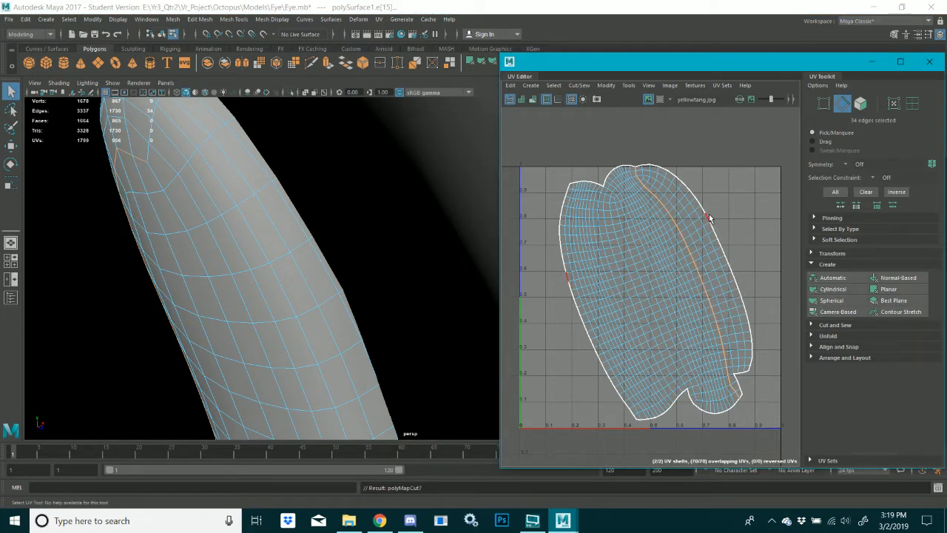
Try sewing the narrow strip's outer border, from the upper dip to its lower corner, onto the main shell and unfold the result
{"action": "left_click", "coordinate": [645, 168]}
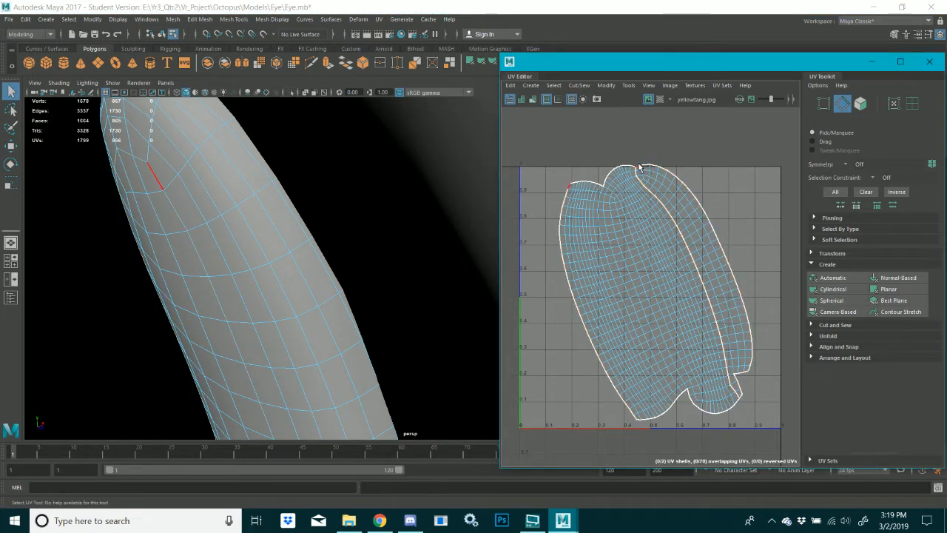
{"action": "left_click", "coordinate": [640, 167]}
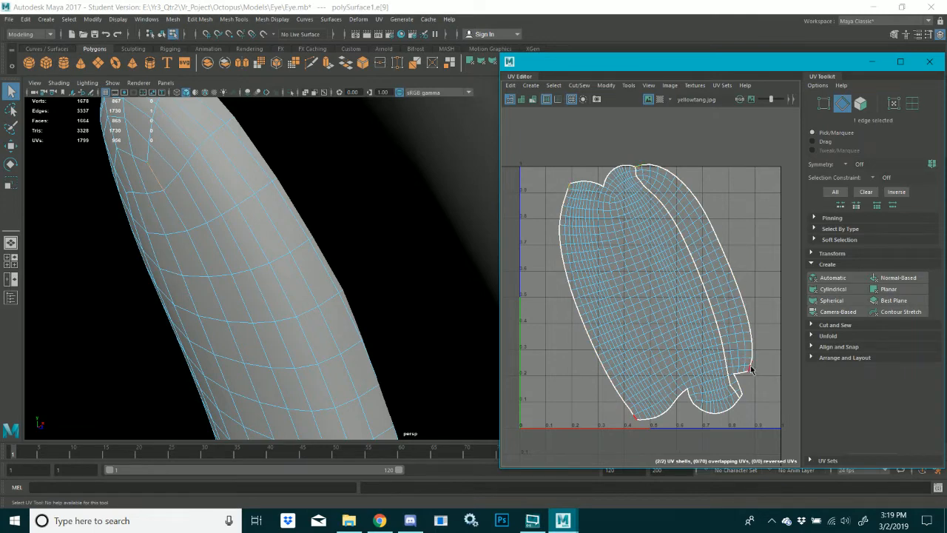
{"action": "double_click", "coordinate": [750, 364], "text": "shift"}
{"action": "right_click_drag", "start_coordinate": [677, 330], "coordinate": [673, 323]}
{"action": "key", "text": "ctrl+u"}
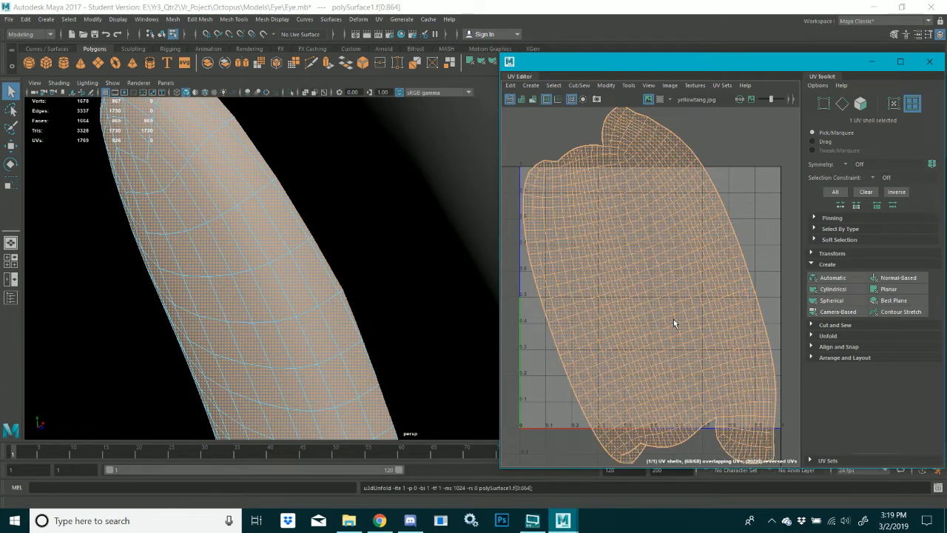
Try sewing the two edges at the notch in the pupil shell's lower border, and unfold the shell
{"action": "scroll", "coordinate": [674, 320], "scroll_direction": "up", "scroll_amount": 4}
{"action": "scroll", "coordinate": [674, 314], "scroll_direction": "down", "scroll_amount": 7}
{"action": "right_click_drag", "start_coordinate": [682, 322], "coordinate": [682, 296]}
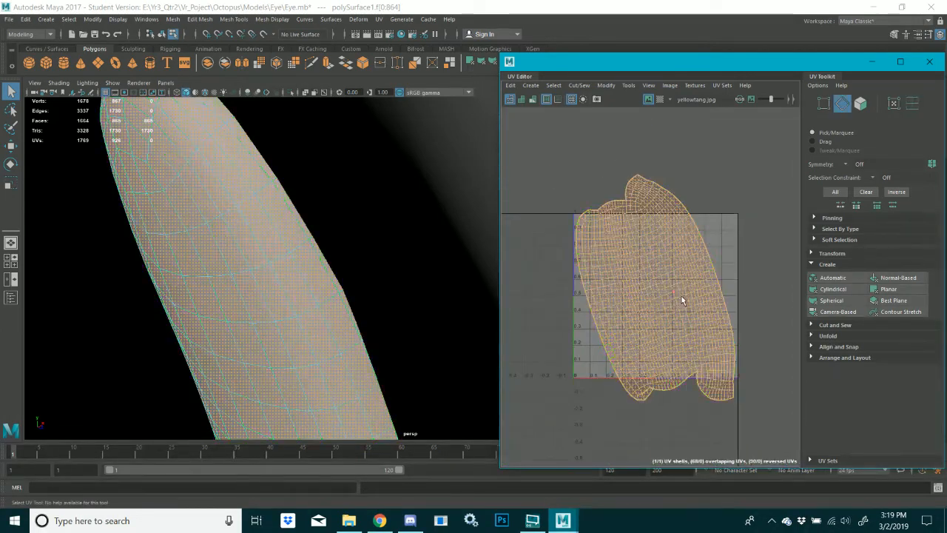
{"action": "scroll", "coordinate": [681, 296], "scroll_direction": "up", "scroll_amount": 4}
{"action": "left_click", "coordinate": [715, 451]}
{"action": "middle_click_drag", "start_coordinate": [717, 398], "coordinate": [688, 282], "text": "alt"}
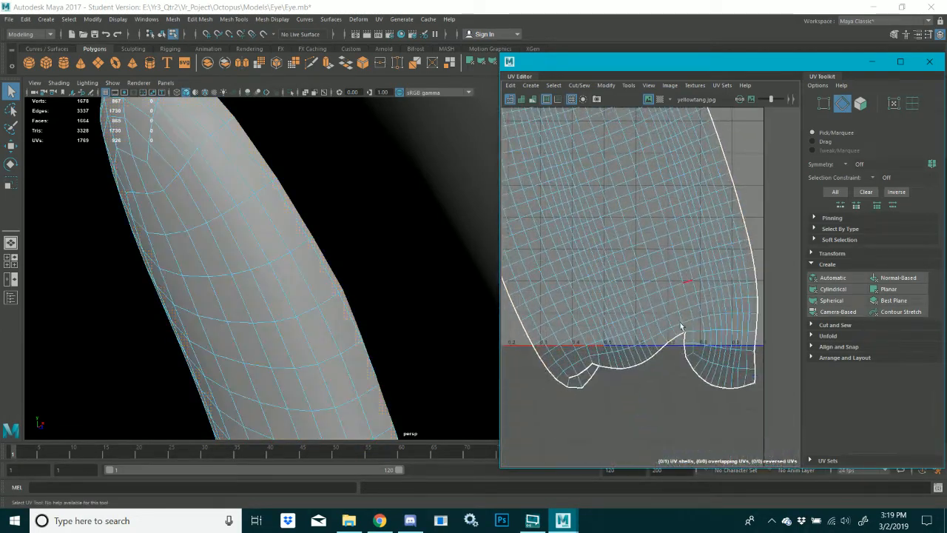
{"action": "left_click", "coordinate": [683, 341]}
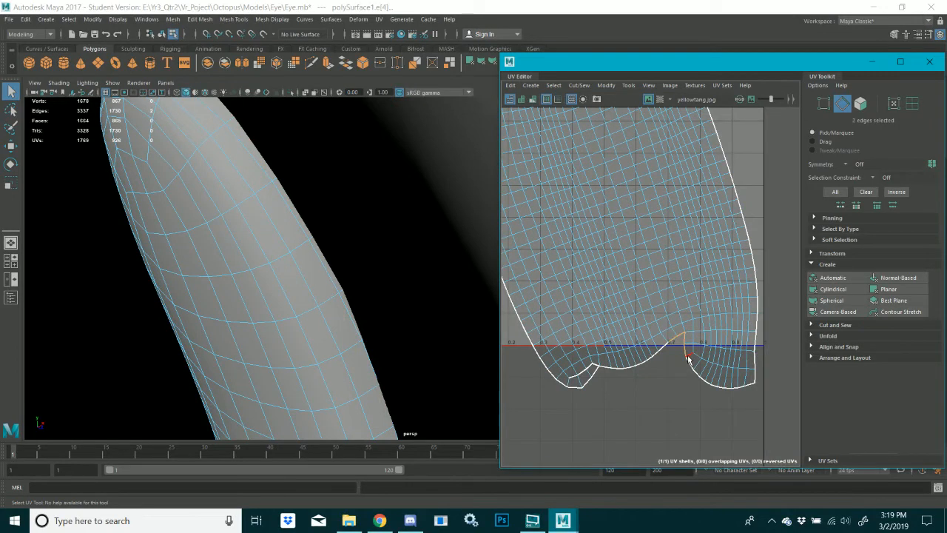
{"action": "key", "text": "shift+s"}
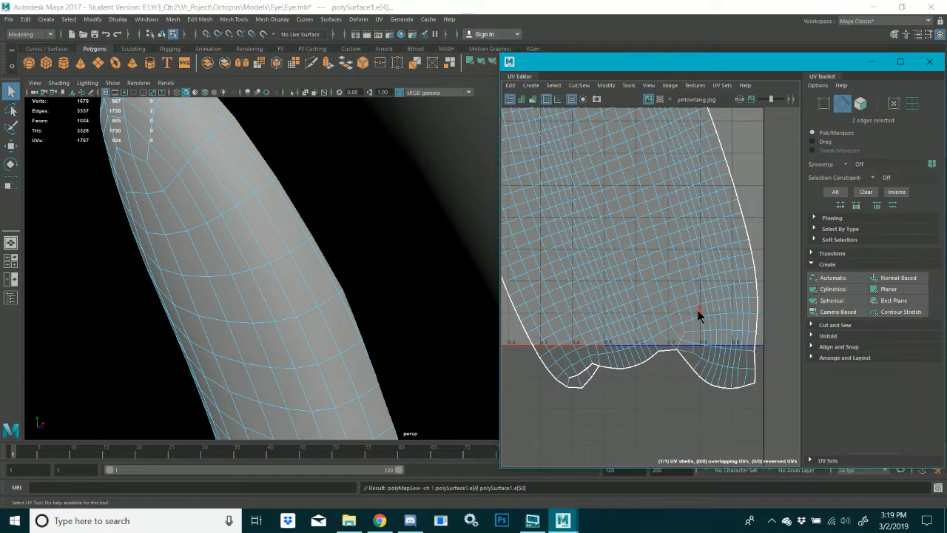
{"action": "right_click_drag", "start_coordinate": [698, 310], "coordinate": [677, 293]}
{"action": "left_click", "coordinate": [677, 293]}
{"action": "key", "text": "ctrl+u"}
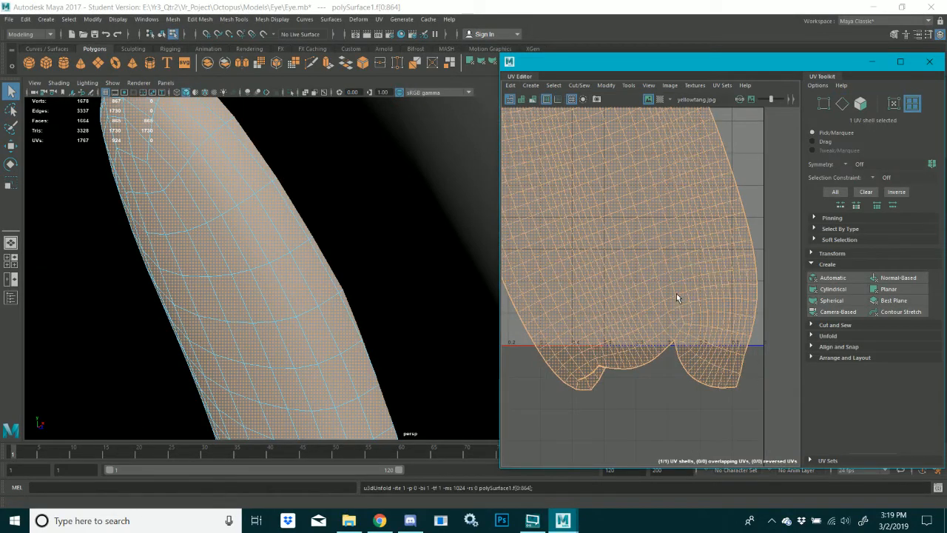
Try sewing the single border edge at the notch in the pupil shell's upper border, and unfold the shell
{"action": "scroll", "coordinate": [676, 293], "scroll_direction": "up", "scroll_amount": 3}
{"action": "scroll", "coordinate": [690, 293], "scroll_direction": "down", "scroll_amount": 5}
{"action": "key", "text": "q"}
{"action": "middle_click_drag", "start_coordinate": [696, 221], "coordinate": [654, 348], "text": "alt"}
{"action": "scroll", "coordinate": [600, 293], "scroll_direction": "up", "scroll_amount": 5}
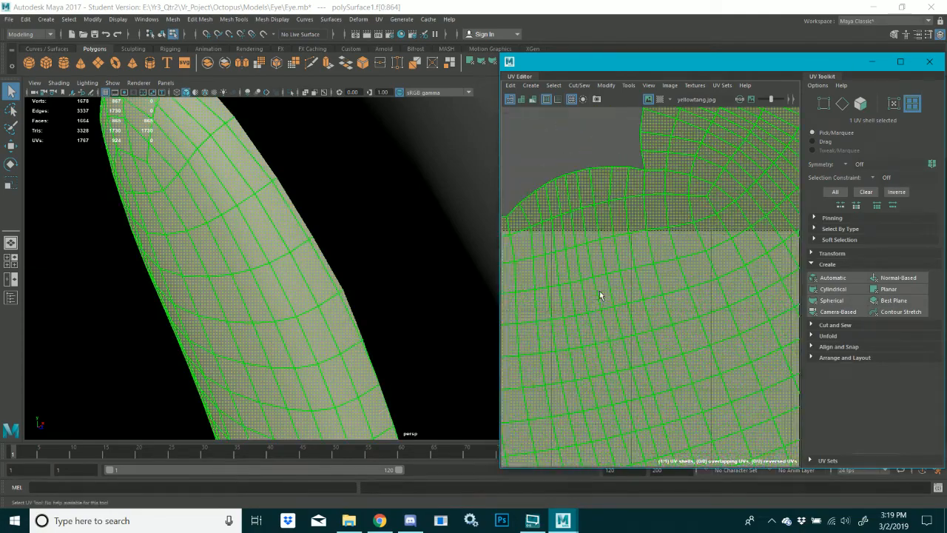
{"action": "right_click_drag", "start_coordinate": [597, 203], "coordinate": [594, 175]}
{"action": "double_click", "coordinate": [642, 169]}
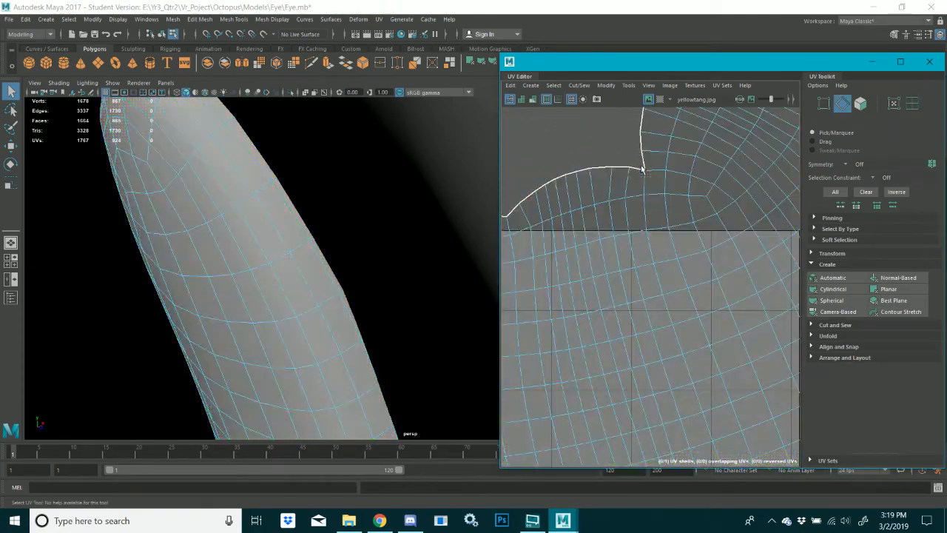
{"action": "left_click", "coordinate": [638, 169]}
{"action": "key", "text": "shift+s"}
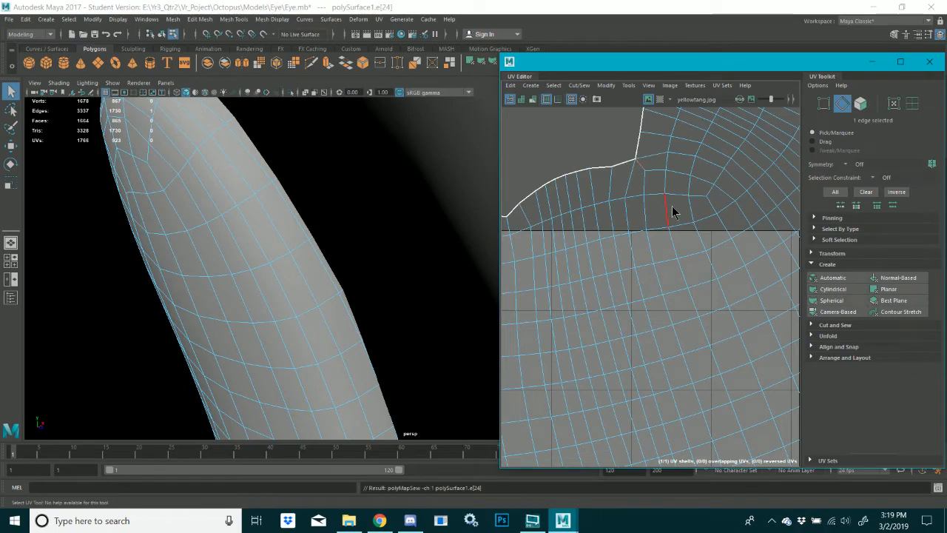
{"action": "right_click_drag", "start_coordinate": [673, 206], "coordinate": [653, 193]}
{"action": "left_click", "coordinate": [653, 193]}
{"action": "key", "text": "ctrl+u"}
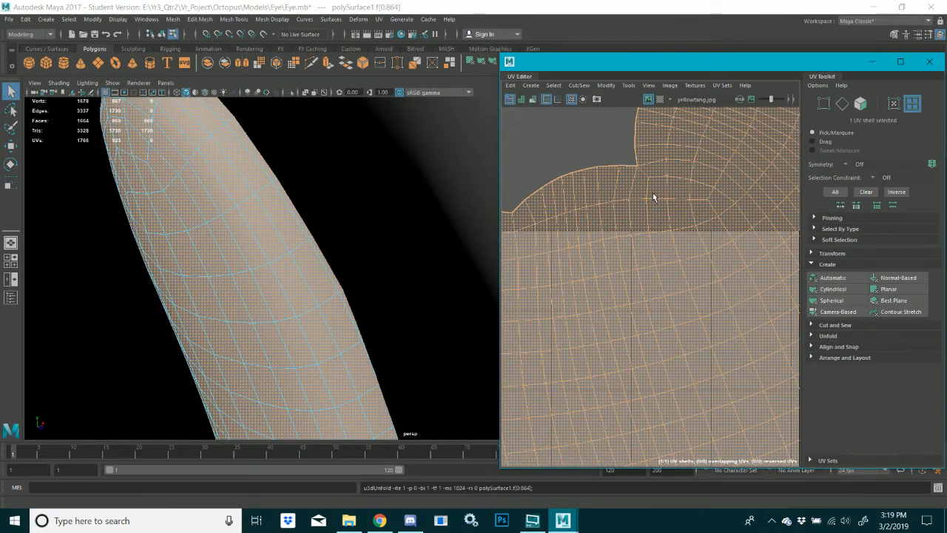
Turn on the UV distortion display and deselect the pupil's shell to check it for stretching
{"action": "scroll", "coordinate": [653, 192], "scroll_direction": "down", "scroll_amount": 5}
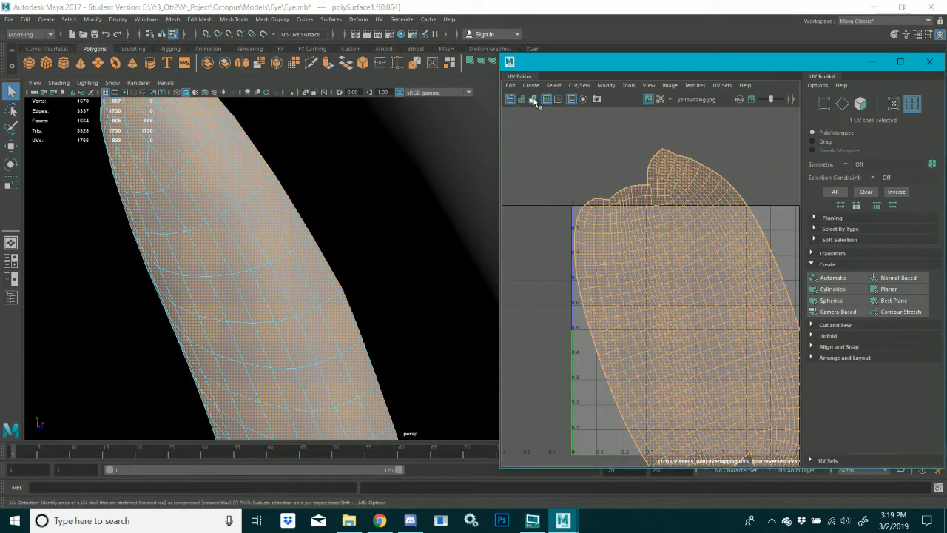
{"action": "left_click", "coordinate": [533, 100]}
{"action": "left_click", "coordinate": [597, 163]}
{"action": "middle_click_drag", "start_coordinate": [740, 449], "coordinate": [699, 369], "text": "alt"}
{"action": "scroll", "coordinate": [702, 374], "scroll_direction": "down", "scroll_amount": 1}
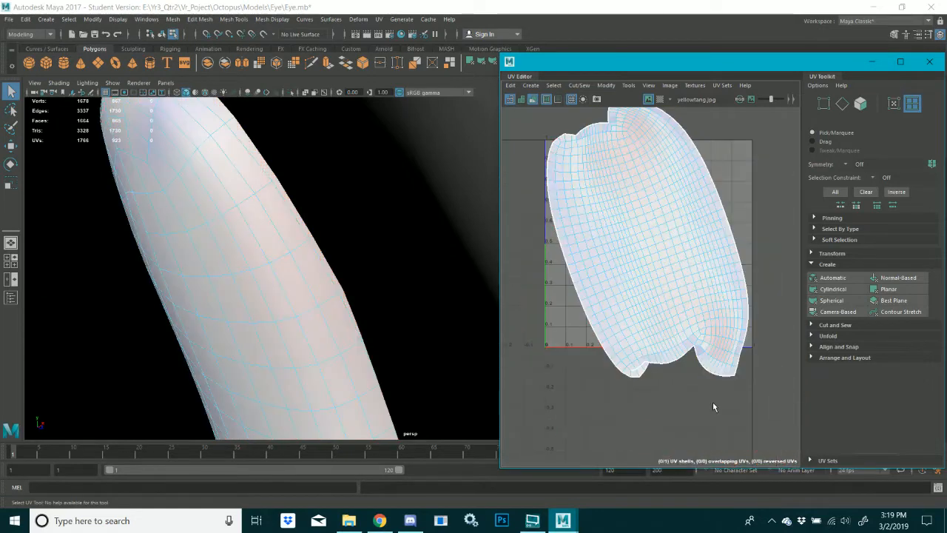
Undo the sewing and unfolding of the pupil's UVs, and restore the lengthwise cut that separates the narrow strip
{"action": "key", "text": "ctrl+z"}
{"action": "key", "text": "ctrl+z"}
{"action": "key", "text": "ctrl+z"}
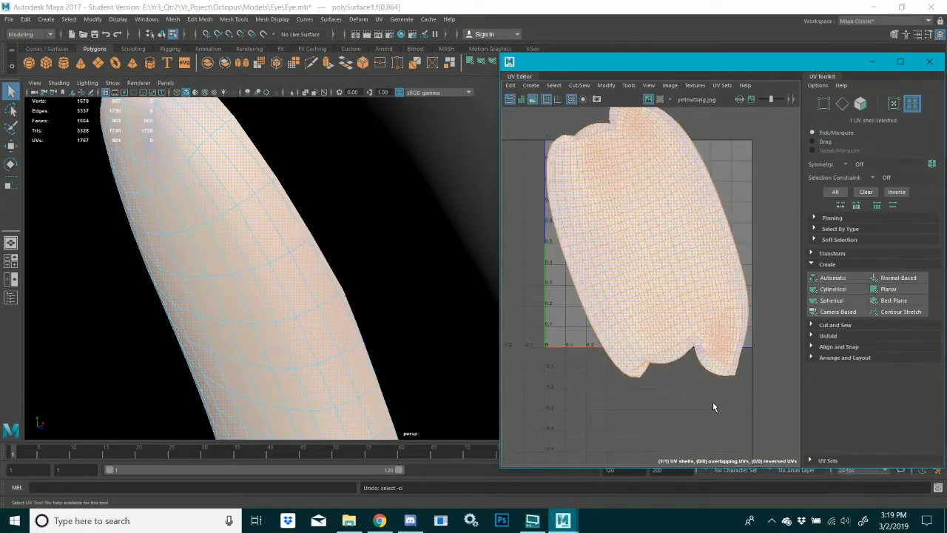
{"action": "key", "text": "ctrl+z"}
{"action": "key", "text": "ctrl+z"}
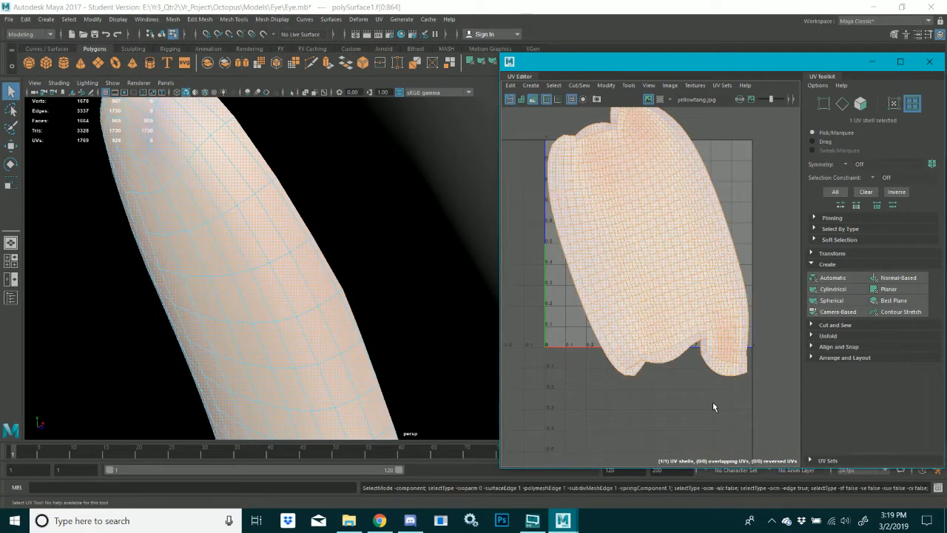
{"action": "key", "text": "ctrl+z"}
{"action": "key", "text": "ctrl+z"}
{"action": "key", "text": "ctrl+z"}
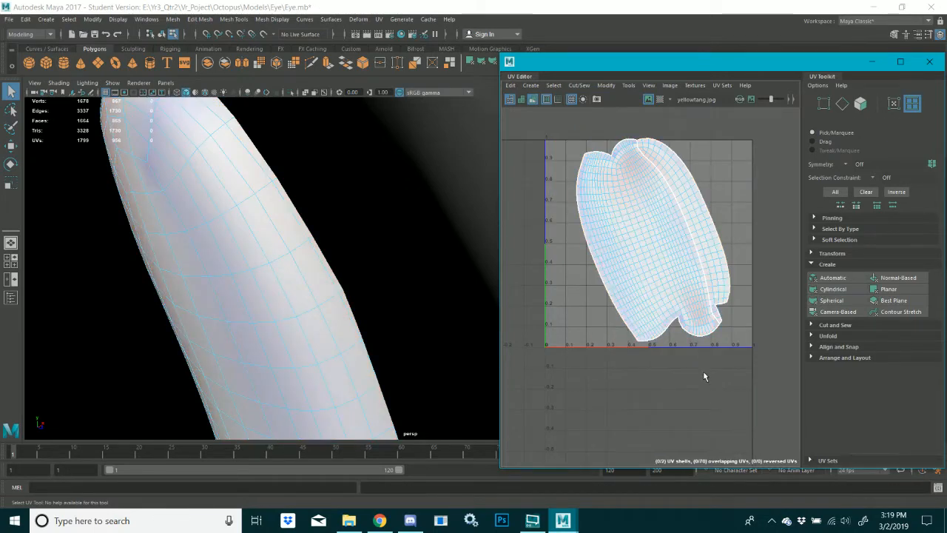
{"action": "key", "text": "ctrl+z"}
{"action": "key", "text": "ctrl+z"}
{"action": "key", "text": "ctrl+z"}
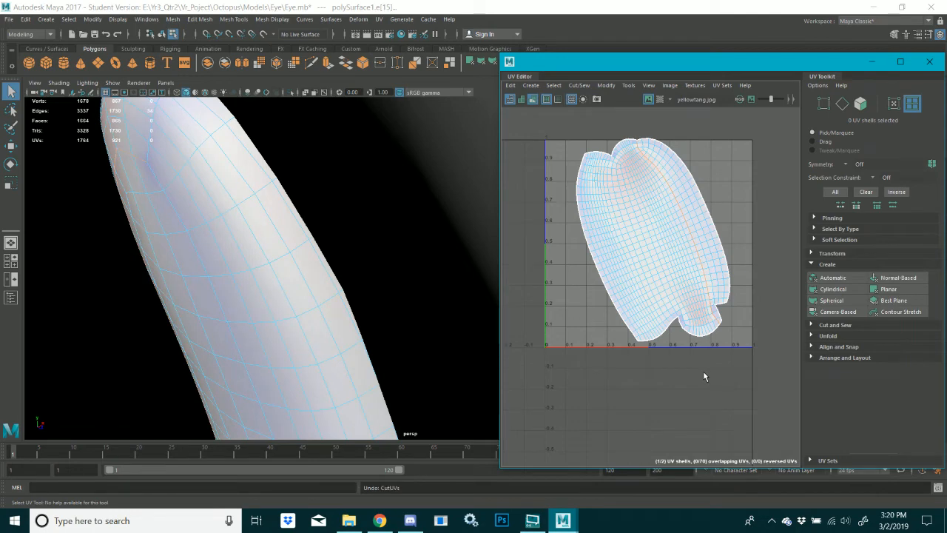
{"action": "key", "text": "ctrl+z"}
{"action": "key", "text": "ctrl+z"}
{"action": "key", "text": "ctrl+y"}
{"action": "key", "text": "ctrl+y"}
{"action": "key", "text": "ctrl+y"}
{"action": "key", "text": "ctrl+y"}
{"action": "key", "text": "ctrl+y"}
{"action": "key", "text": "ctrl+y"}
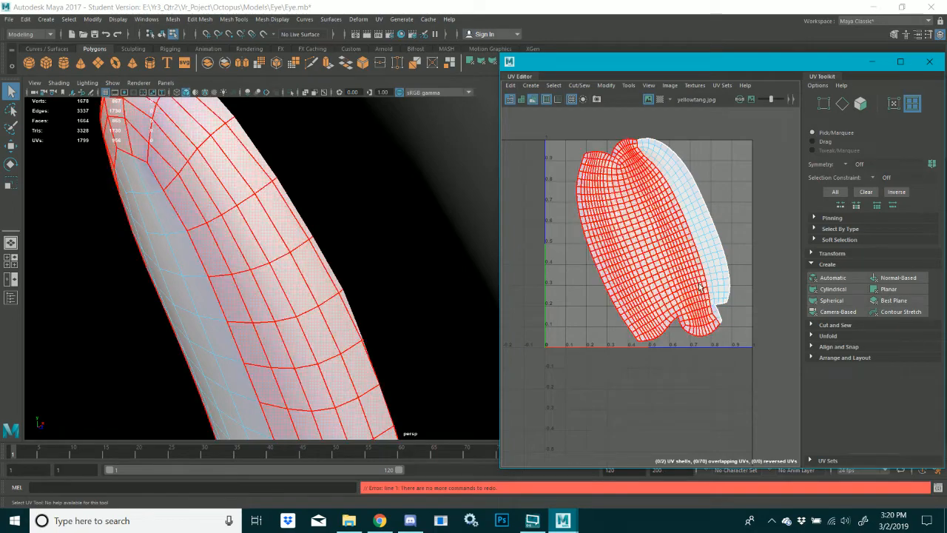
Select the narrow strip's outer border edges from the dip at its upper end to its lower corner
{"action": "left_click", "coordinate": [644, 259]}
{"action": "right_click", "coordinate": [642, 257]}
{"action": "right_click_drag", "start_coordinate": [643, 259], "coordinate": [642, 230]}
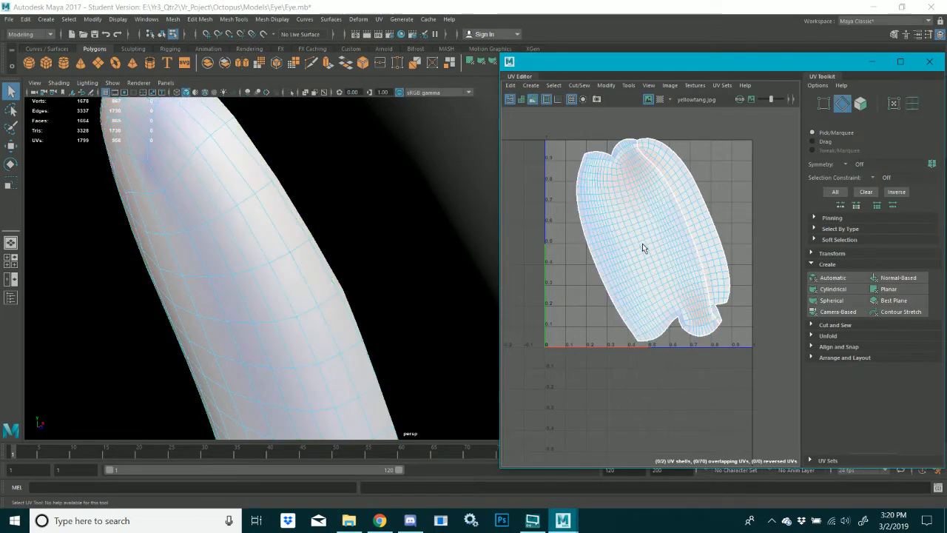
{"action": "scroll", "coordinate": [647, 161], "scroll_direction": "up", "scroll_amount": 4}
{"action": "scroll", "coordinate": [645, 151], "scroll_direction": "down", "scroll_amount": 2}
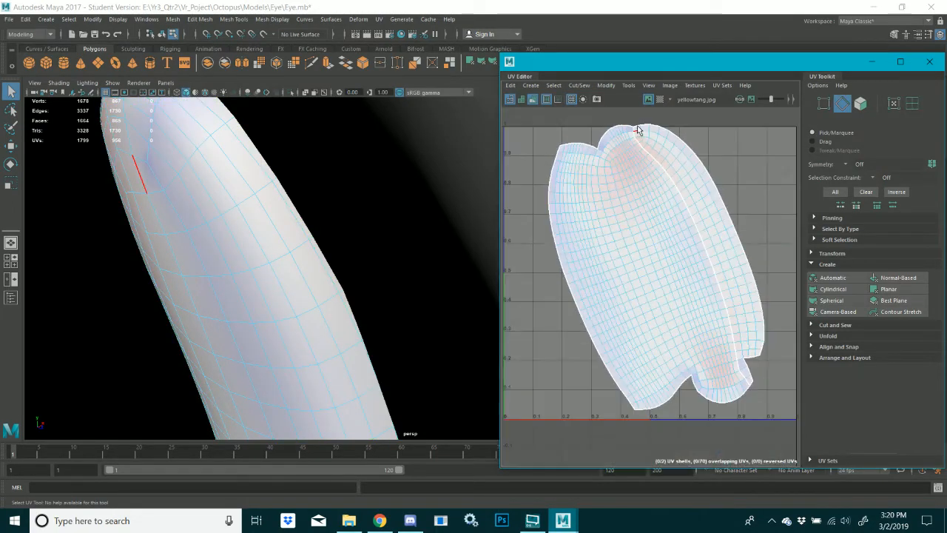
{"action": "left_click", "coordinate": [639, 131]}
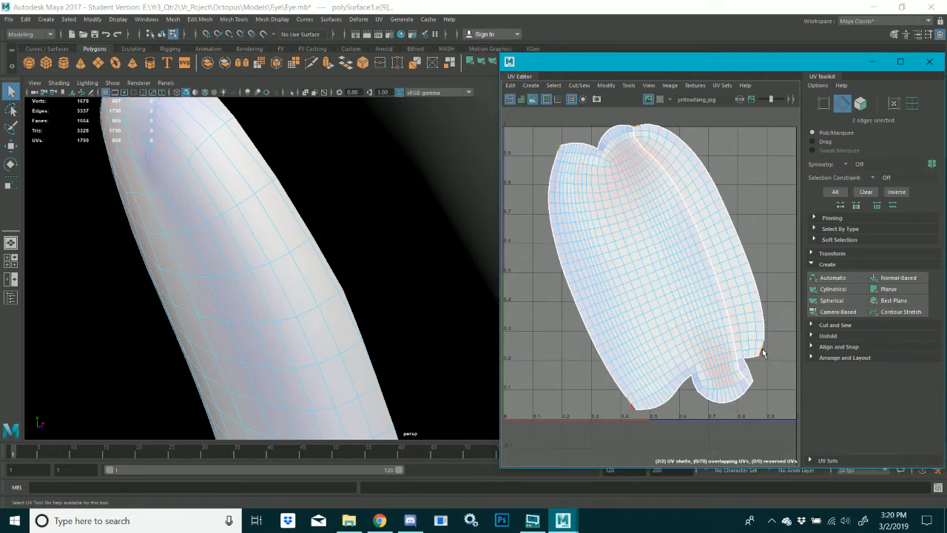
{"action": "left_click", "coordinate": [695, 155]}
{"action": "left_click", "coordinate": [640, 130]}
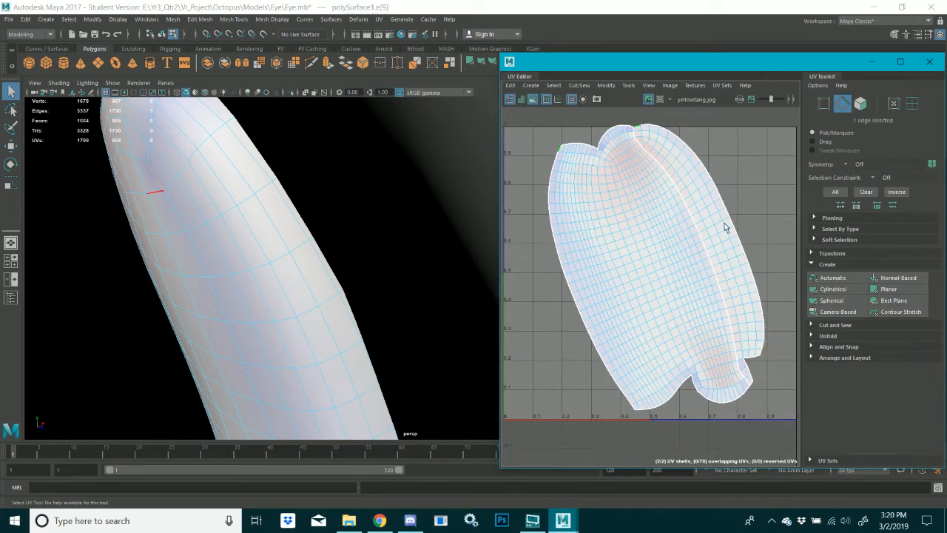
{"action": "double_click", "coordinate": [763, 349], "text": "shift"}
Sew the selected border edges to join the two shells, unfold the joined pupil shell and deselect it
{"action": "key", "text": "shift+s"}
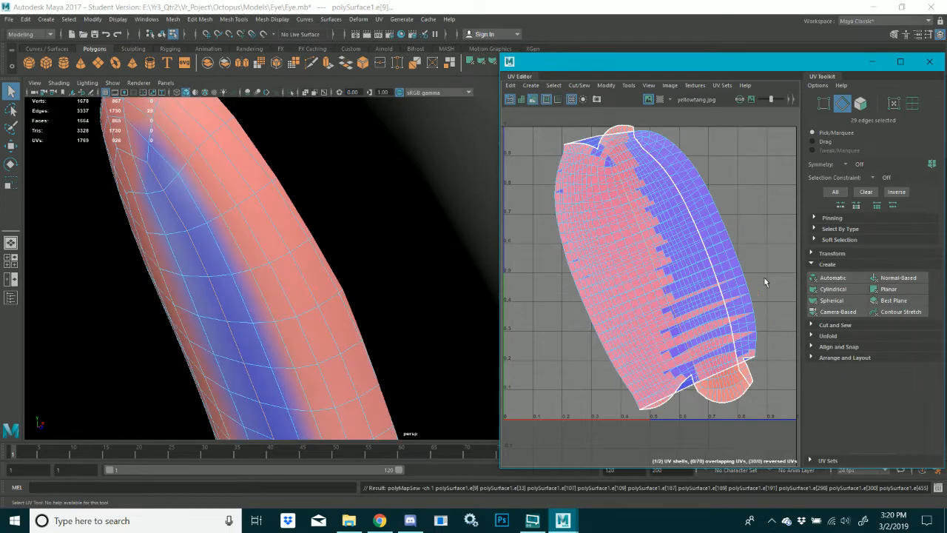
{"action": "right_click_drag", "start_coordinate": [728, 282], "coordinate": [684, 269]}
{"action": "key", "text": "ctrl+u"}
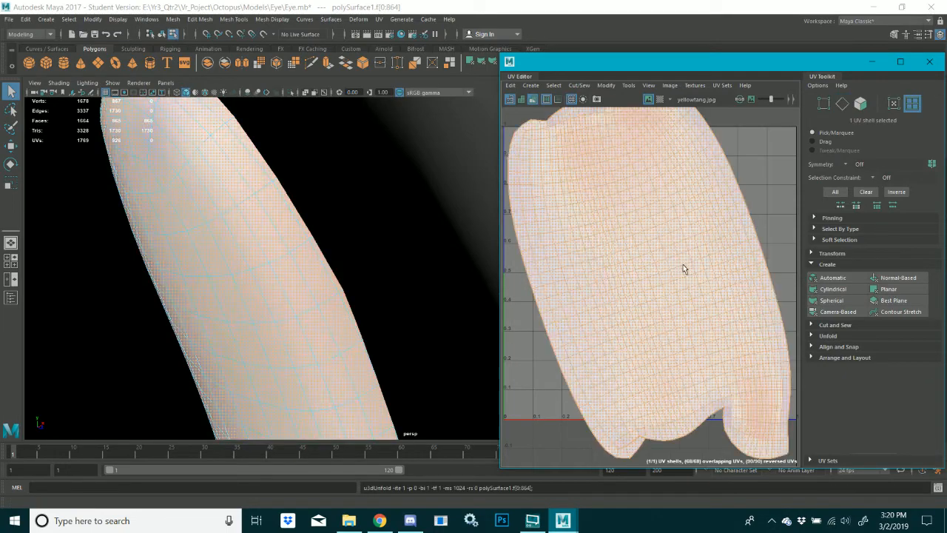
{"action": "scroll", "coordinate": [683, 264], "scroll_direction": "down", "scroll_amount": 4}
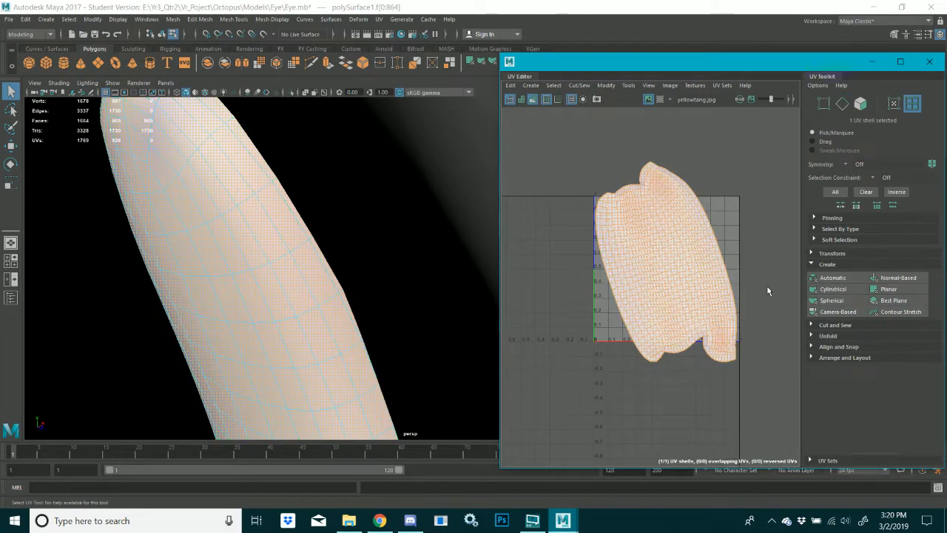
{"action": "left_click", "coordinate": [768, 288]}
Cut the pupil's UVs along the lengthwise edge loop running from near the upper notch down to the lower notch
{"action": "right_click_drag", "start_coordinate": [637, 236], "coordinate": [634, 221]}
{"action": "scroll", "coordinate": [652, 174], "scroll_direction": "up", "scroll_amount": 5}
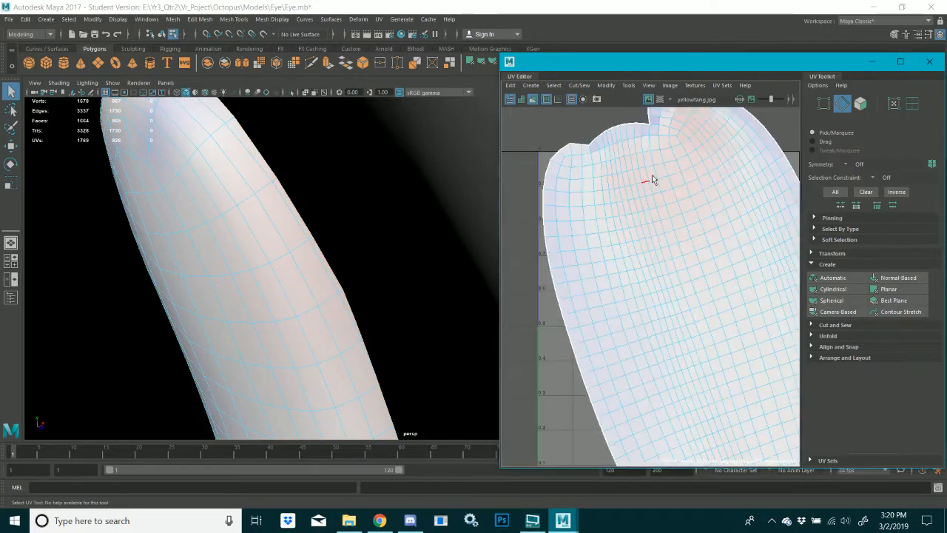
{"action": "double_click", "coordinate": [663, 135]}
{"action": "scroll", "coordinate": [659, 242], "scroll_direction": "down", "scroll_amount": 4}
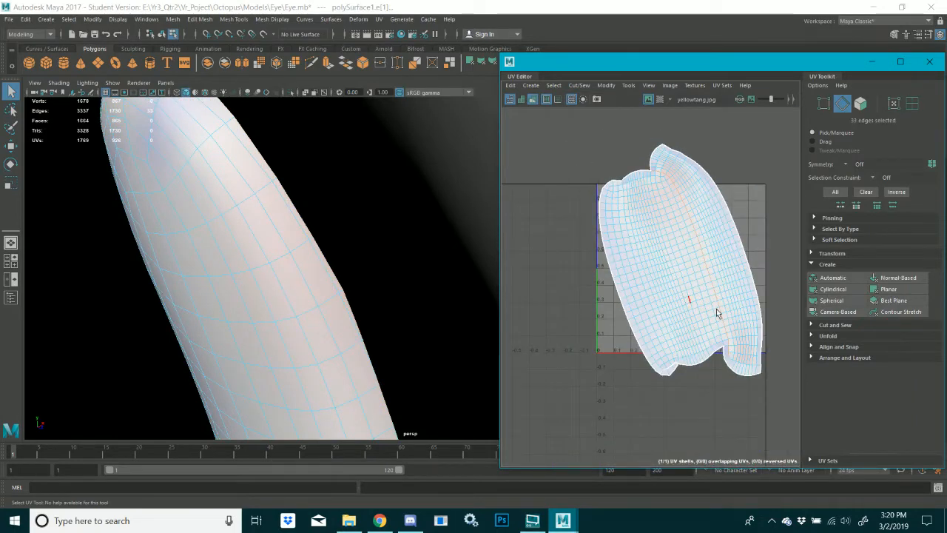
{"action": "scroll", "coordinate": [735, 330], "scroll_direction": "up", "scroll_amount": 2}
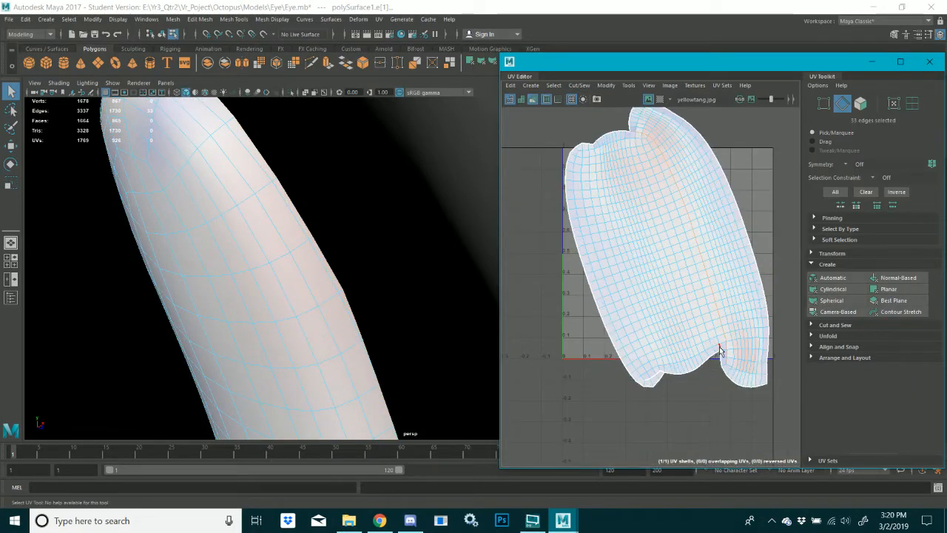
{"action": "double_click", "coordinate": [719, 346]}
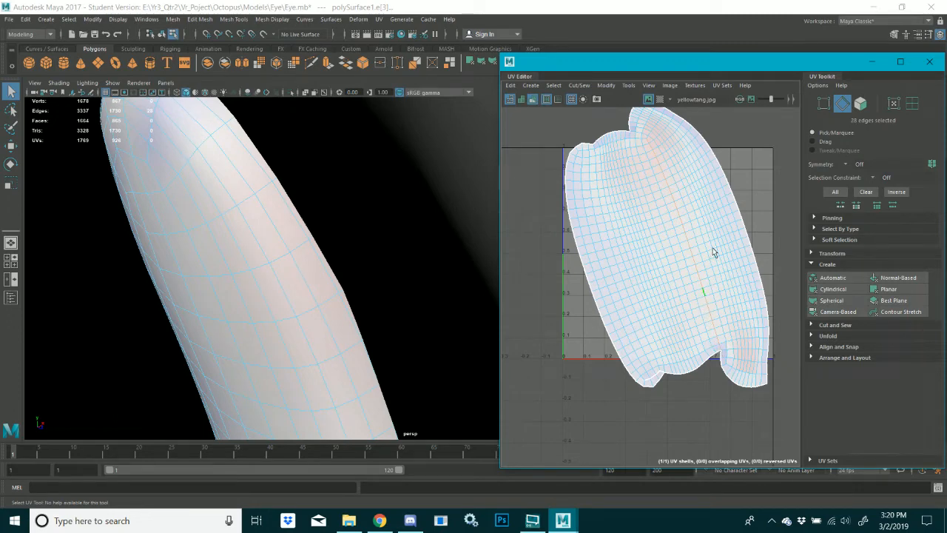
{"action": "scroll", "coordinate": [721, 345], "scroll_direction": "down", "scroll_amount": 2}
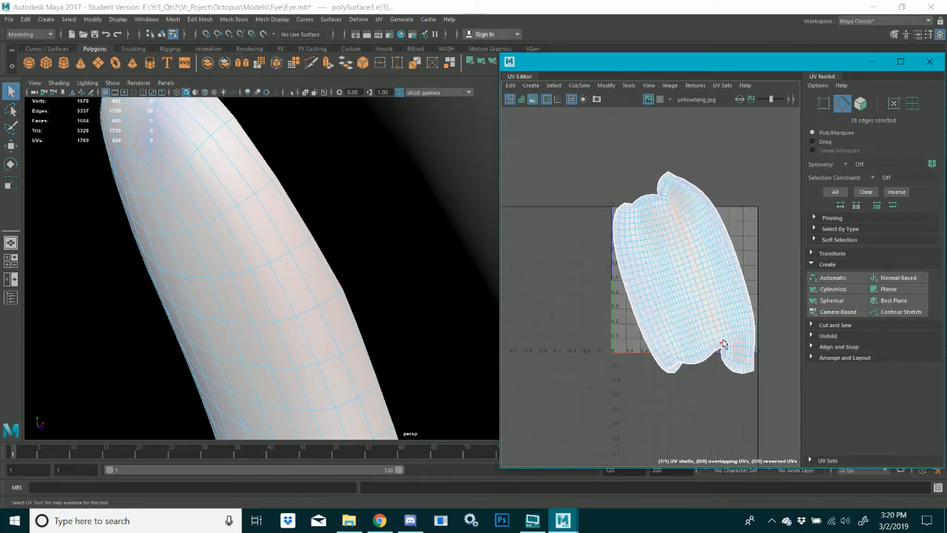
{"action": "scroll", "coordinate": [723, 347], "scroll_direction": "up", "scroll_amount": 3}
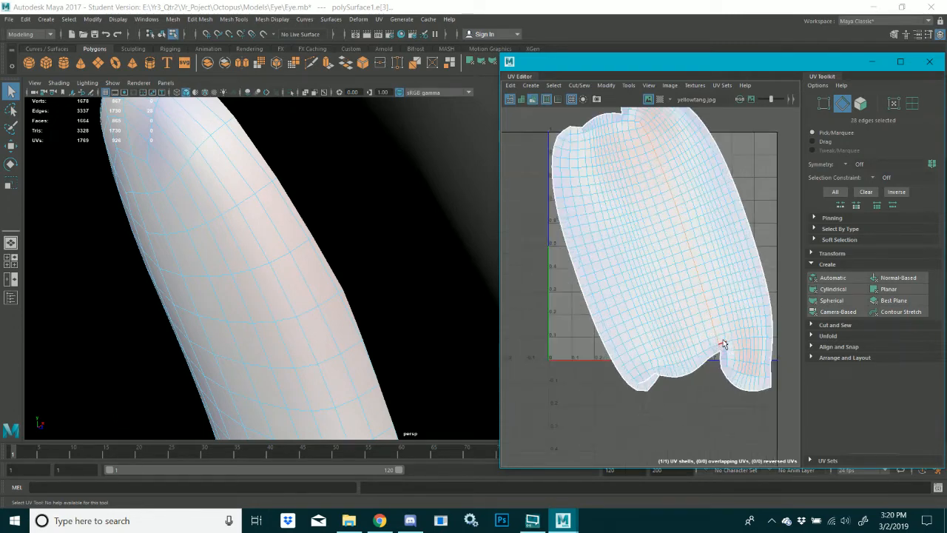
{"action": "scroll", "coordinate": [711, 302], "scroll_direction": "down", "scroll_amount": 1}
{"action": "key", "text": "ctrl+x"}
Sew the pupil's lower border edges from the lower notch to the narrow strip's lower corner, and unfold the shell
{"action": "right_click", "coordinate": [711, 302]}
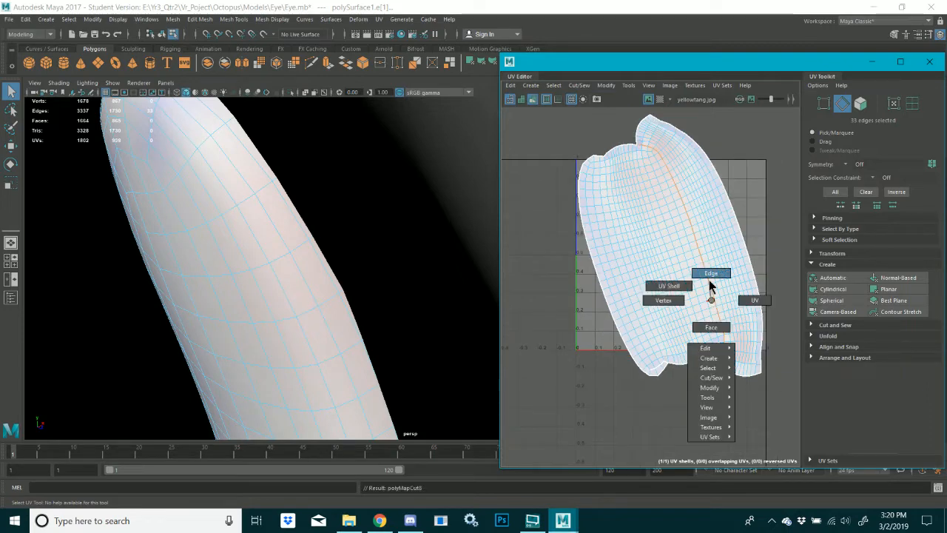
{"action": "left_click", "coordinate": [709, 278]}
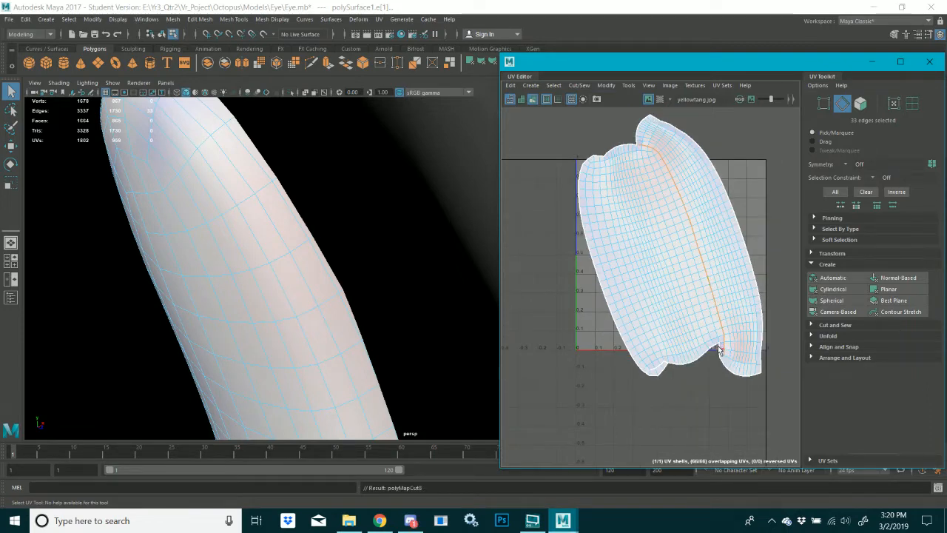
{"action": "left_click", "coordinate": [717, 348]}
{"action": "double_click", "coordinate": [758, 377], "text": "shift"}
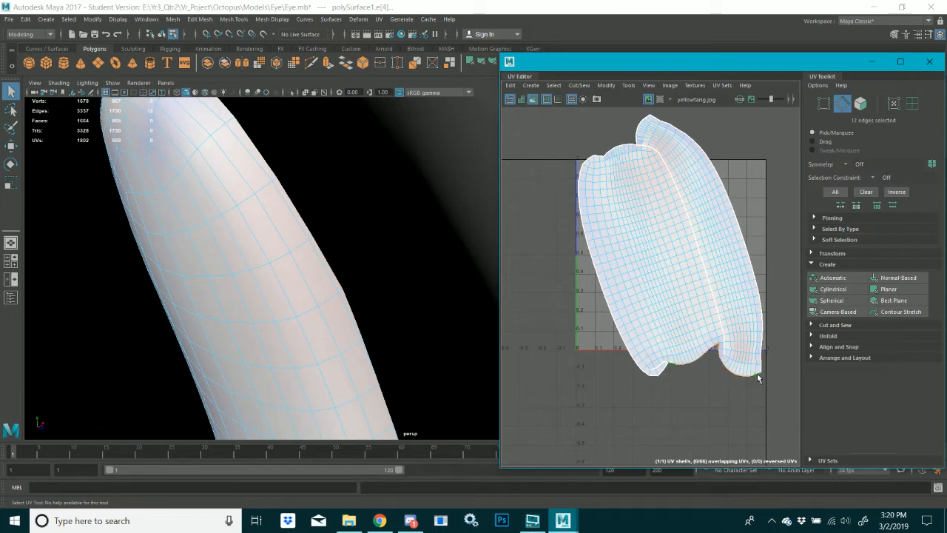
{"action": "key", "text": "shift+s"}
{"action": "right_click_drag", "start_coordinate": [739, 330], "coordinate": [700, 309]}
{"action": "left_click", "coordinate": [700, 309]}
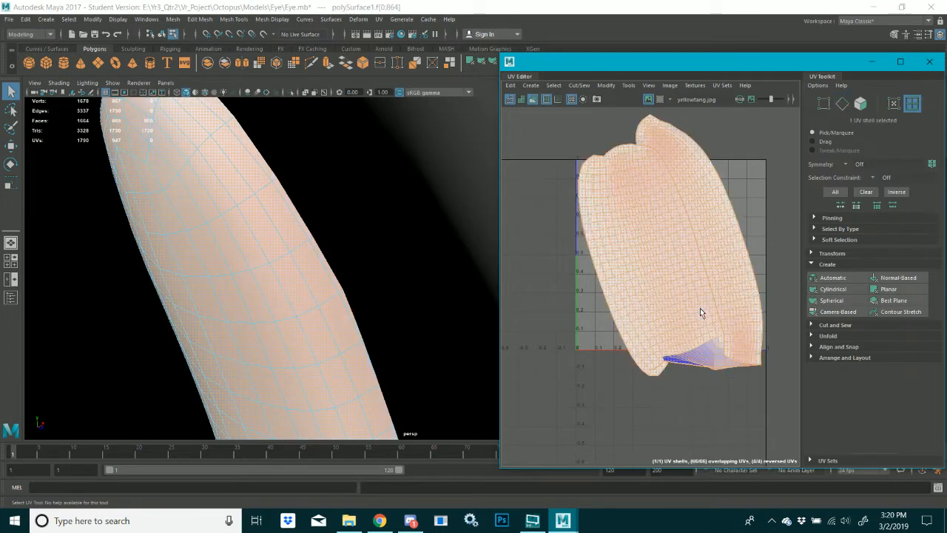
{"action": "key", "text": "ctrl+u"}
{"action": "scroll", "coordinate": [701, 311], "scroll_direction": "down", "scroll_amount": 5}
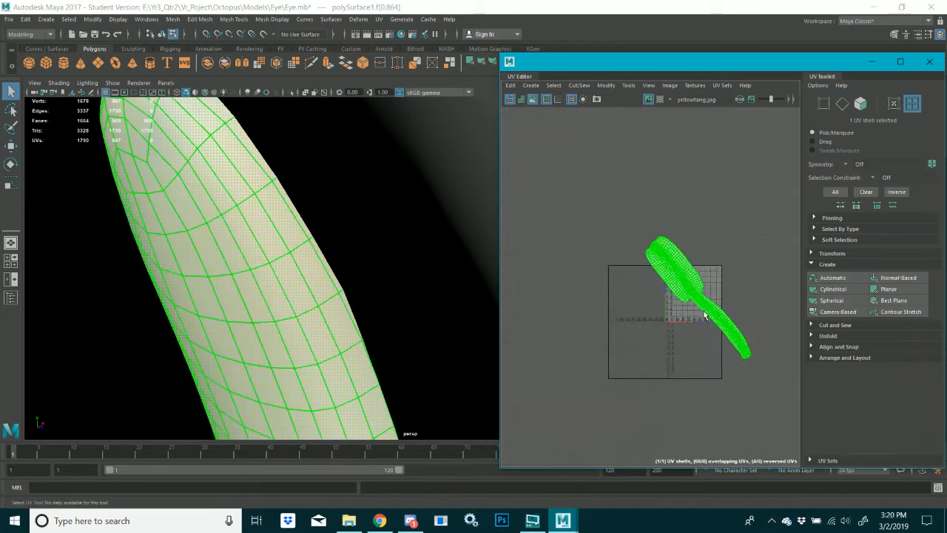
Cut the pupil's UVs along the lengthwise edge loop bounding both sides of the central band, and unfold the band's shell
{"action": "scroll", "coordinate": [705, 313], "scroll_direction": "up", "scroll_amount": 7}
{"action": "scroll", "coordinate": [693, 244], "scroll_direction": "up", "scroll_amount": 1}
{"action": "right_click_drag", "start_coordinate": [679, 237], "coordinate": [674, 212]}
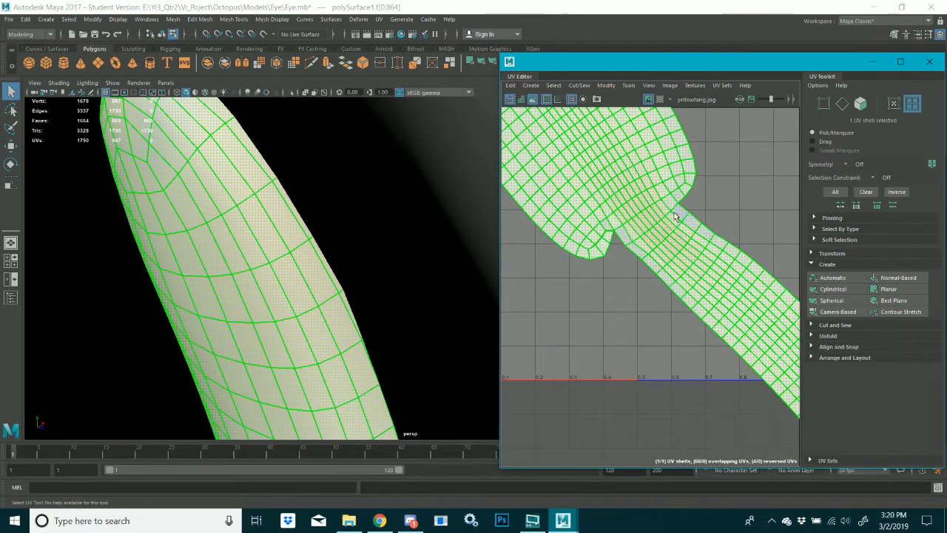
{"action": "double_click", "coordinate": [607, 223]}
{"action": "scroll", "coordinate": [629, 289], "scroll_direction": "down", "scroll_amount": 5}
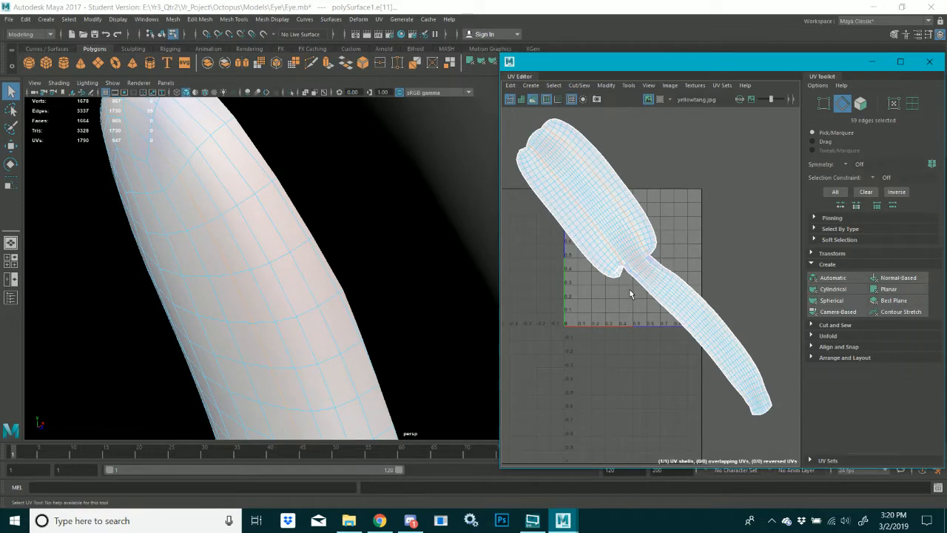
{"action": "key", "text": "shift+x"}
{"action": "right_click_drag", "start_coordinate": [630, 290], "coordinate": [615, 271]}
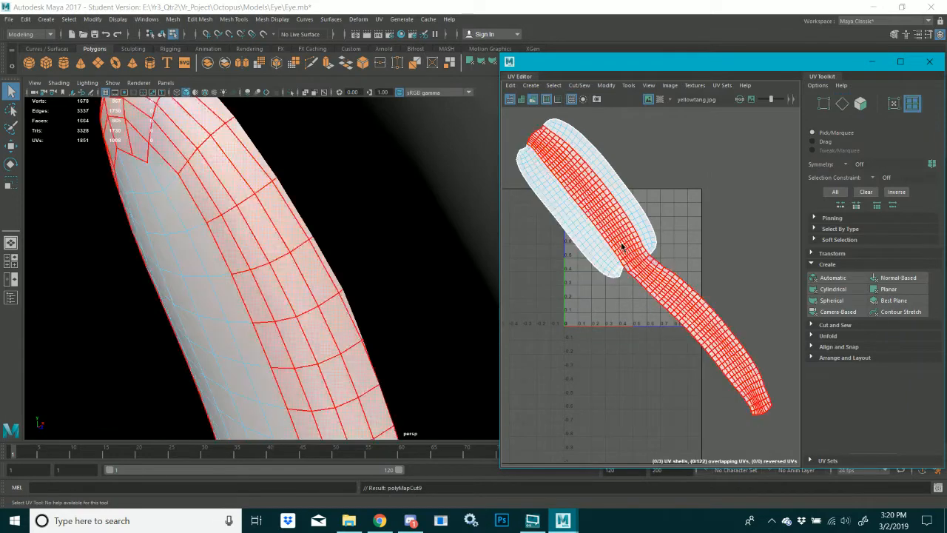
{"action": "left_click", "coordinate": [621, 243]}
{"action": "key", "text": "ctrl+u"}
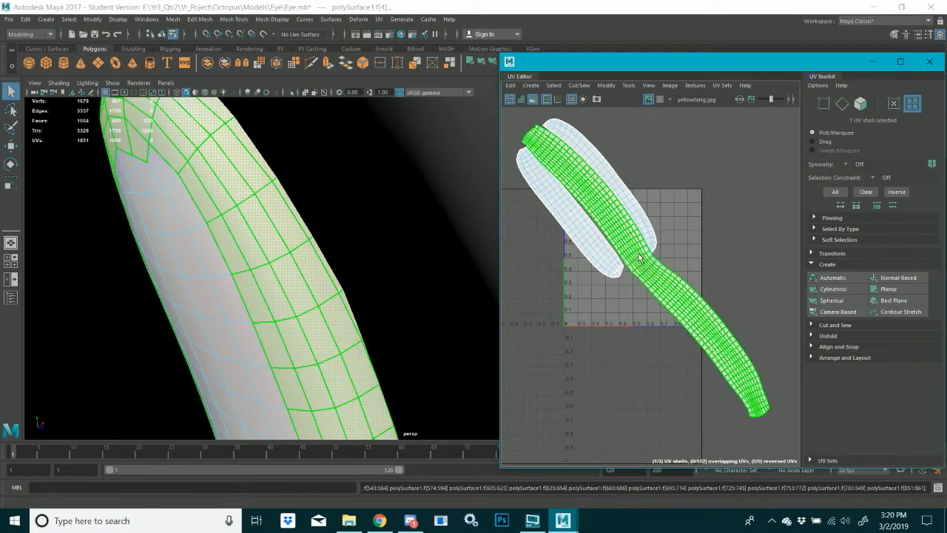
Sew the outer border of one detached side shell, from its neck end to its far end, to the central band and unfold the joined shell
{"action": "scroll", "coordinate": [643, 237], "scroll_direction": "up", "scroll_amount": 3}
{"action": "right_click_drag", "start_coordinate": [647, 215], "coordinate": [648, 194]}
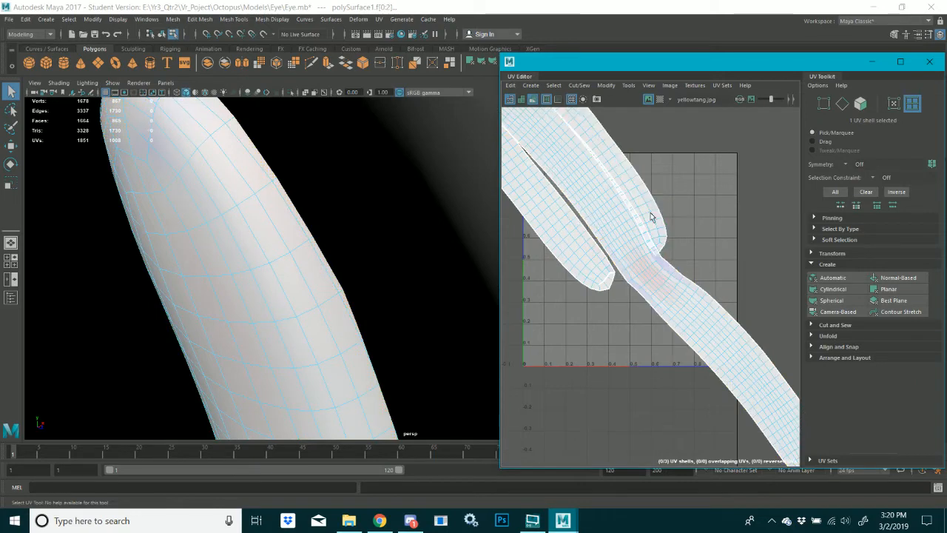
{"action": "left_click", "coordinate": [664, 249]}
{"action": "middle_click_drag", "start_coordinate": [664, 230], "coordinate": [716, 326], "text": "alt"}
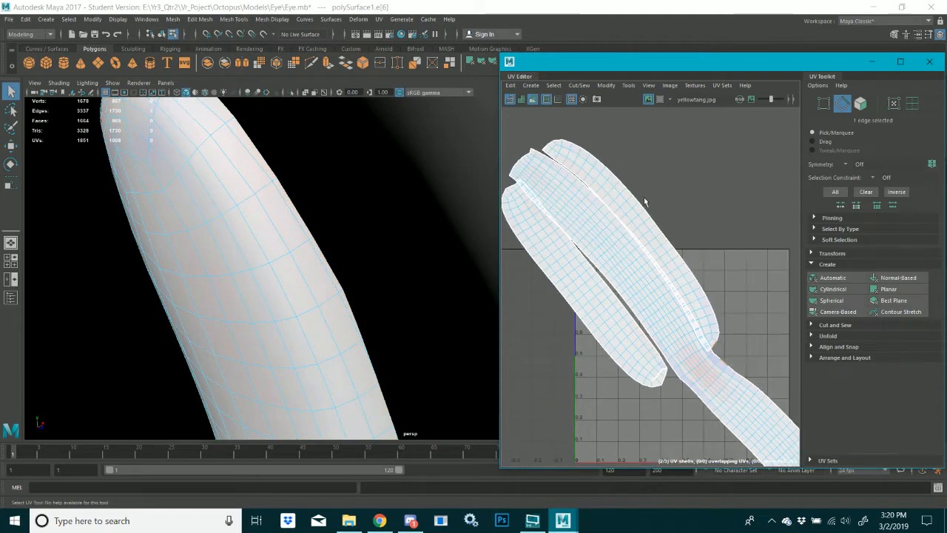
{"action": "double_click", "coordinate": [545, 149], "text": "shift"}
{"action": "key", "text": "shift+s"}
{"action": "right_click_drag", "start_coordinate": [580, 193], "coordinate": [563, 178]}
{"action": "left_click", "coordinate": [564, 178]}
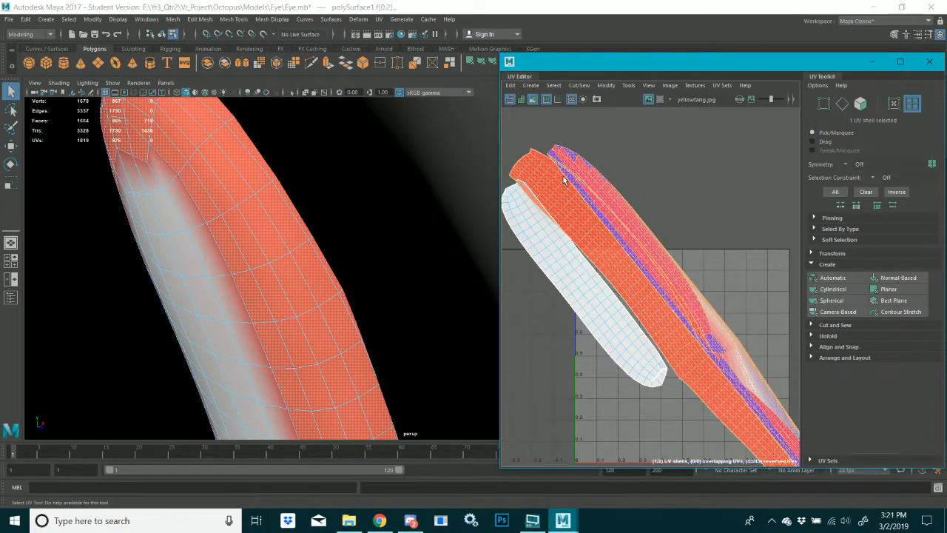
{"action": "key", "text": "ctrl+u"}
{"action": "scroll", "coordinate": [613, 271], "scroll_direction": "down", "scroll_amount": 4}
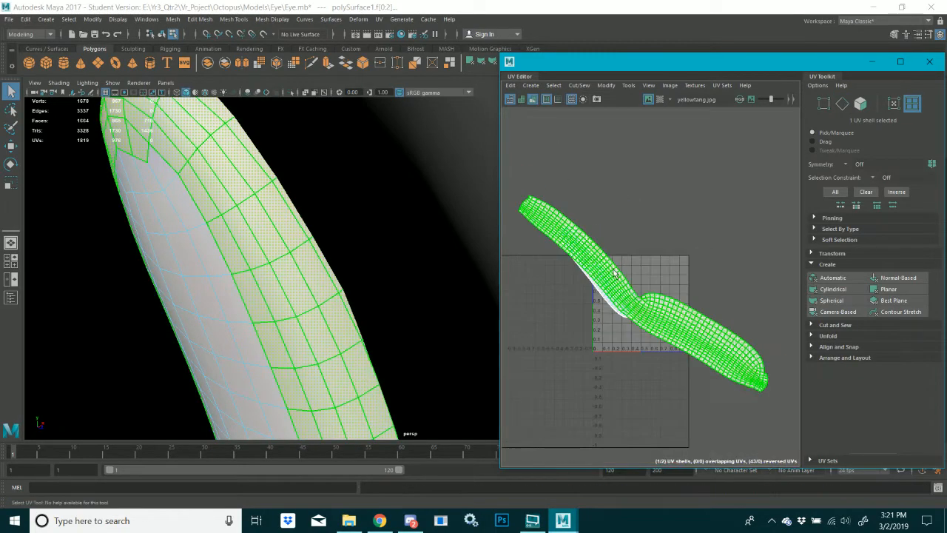
Sew the remaining side shell's outer border edges to the larger pupil shell and unfold the joined shell
{"action": "scroll", "coordinate": [608, 298], "scroll_direction": "up", "scroll_amount": 4}
{"action": "right_click_drag", "start_coordinate": [605, 298], "coordinate": [600, 274]}
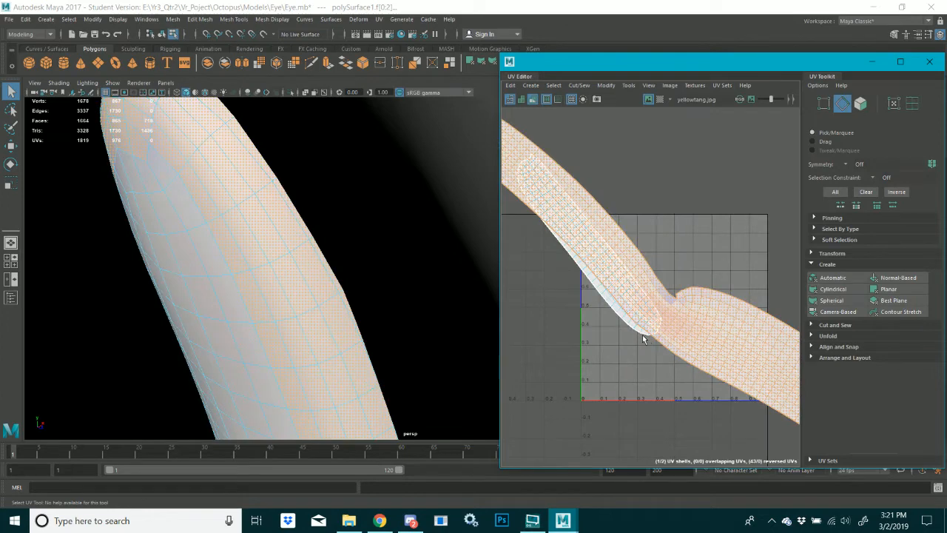
{"action": "left_click", "coordinate": [643, 334]}
{"action": "middle_click_drag", "start_coordinate": [657, 338], "coordinate": [681, 361], "text": "alt"}
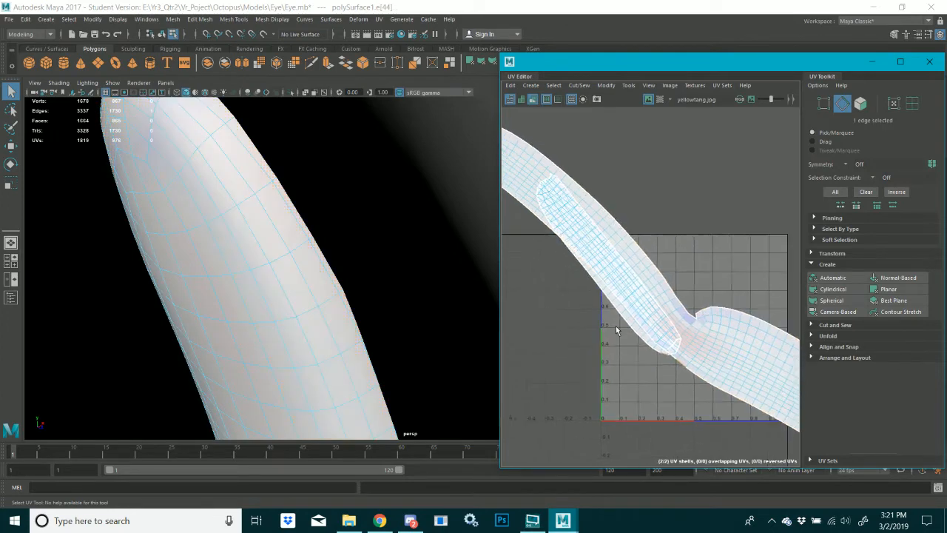
{"action": "double_click", "coordinate": [545, 191]}
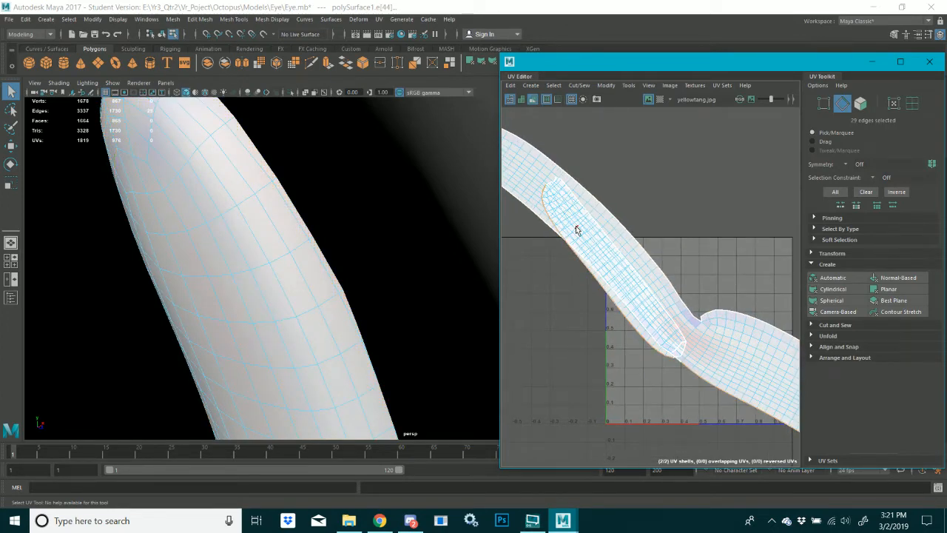
{"action": "right_click_drag", "start_coordinate": [577, 231], "coordinate": [589, 232], "text": "shift"}
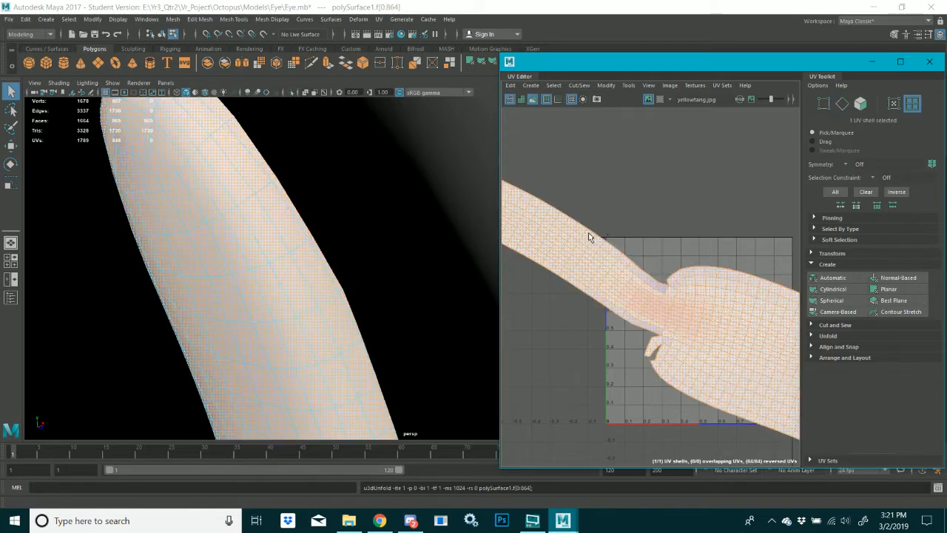
{"action": "scroll", "coordinate": [588, 233], "scroll_direction": "down", "scroll_amount": 5}
Sew the short split between the small flap and the wide part beside the neck, and unfold the pupil shell
{"action": "scroll", "coordinate": [620, 257], "scroll_direction": "up", "scroll_amount": 7}
{"action": "right_click_drag", "start_coordinate": [617, 277], "coordinate": [604, 246]}
{"action": "scroll", "coordinate": [581, 344], "scroll_direction": "up", "scroll_amount": 5}
{"action": "left_click", "coordinate": [578, 306]}
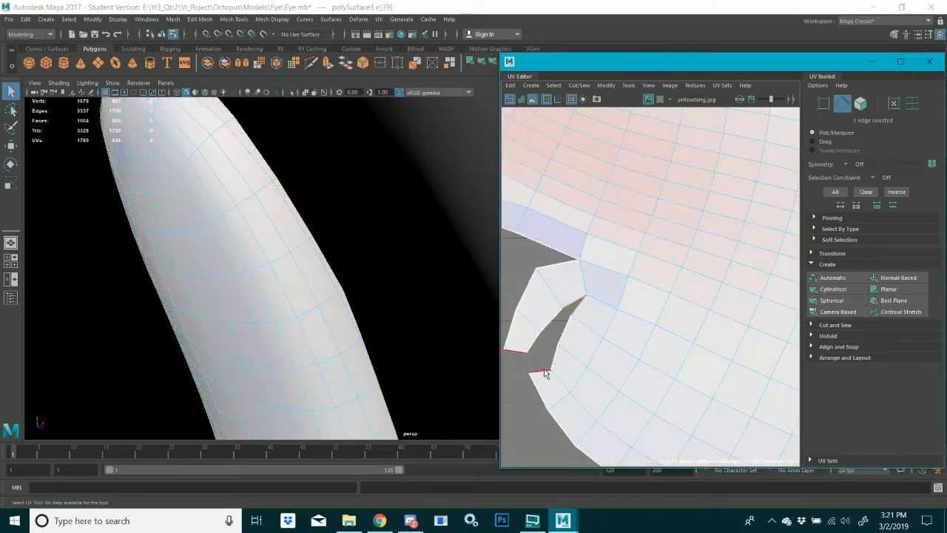
{"action": "double_click", "coordinate": [543, 370], "text": "shift"}
{"action": "key", "text": "shift+s"}
{"action": "right_click_drag", "start_coordinate": [582, 351], "coordinate": [554, 334]}
{"action": "left_click", "coordinate": [554, 335]}
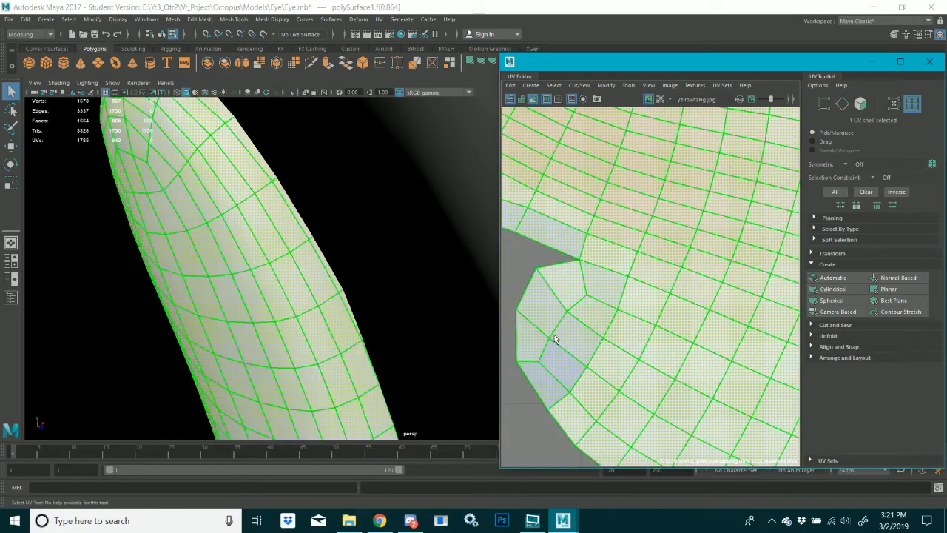
{"action": "key", "text": "ctrl+u"}
{"action": "scroll", "coordinate": [658, 259], "scroll_direction": "down", "scroll_amount": 6}
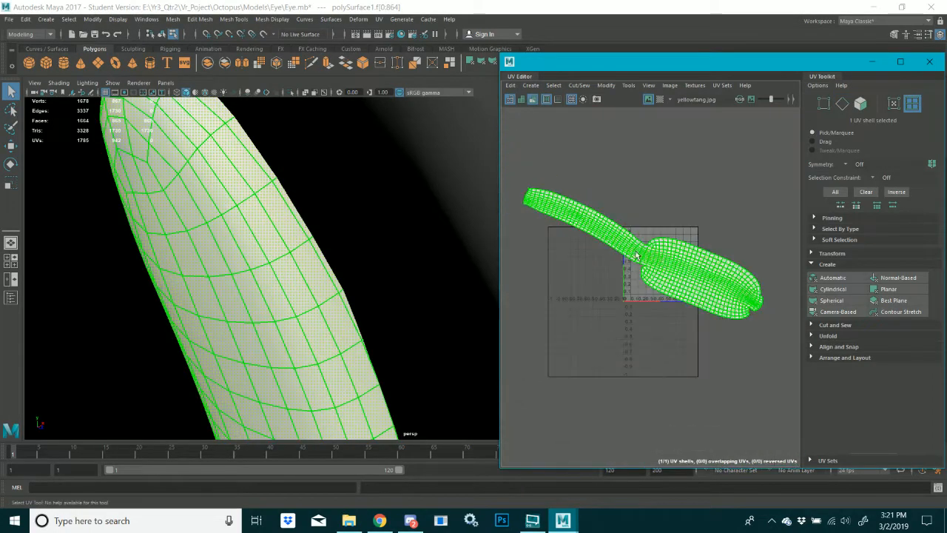
Display the checker map, lay out the pupil's shell within the UV tile, and inspect the checker pattern on the pupil
{"action": "scroll", "coordinate": [726, 271], "scroll_direction": "up", "scroll_amount": 5}
{"action": "right_click_drag", "start_coordinate": [726, 271], "coordinate": [724, 250]}
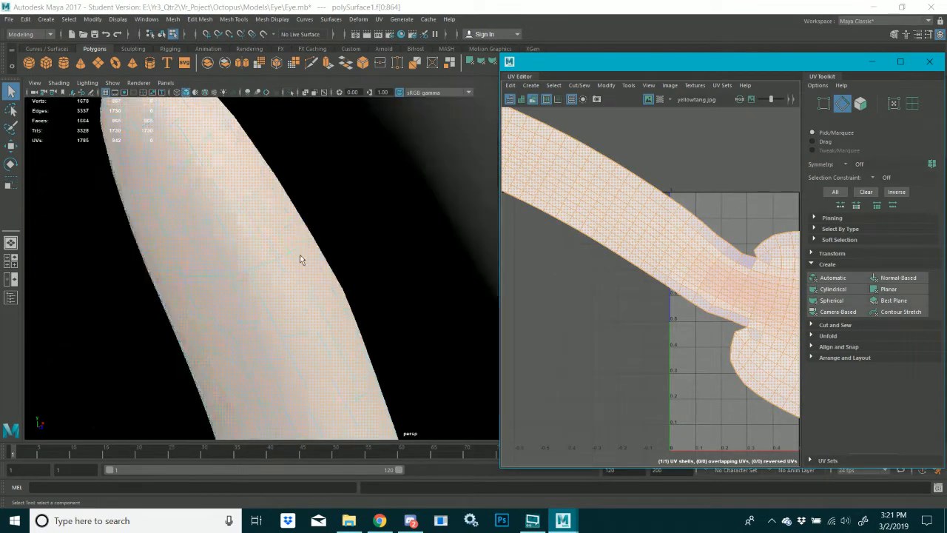
{"action": "scroll", "coordinate": [300, 258], "scroll_direction": "down", "scroll_amount": 5}
{"action": "left_click_drag", "start_coordinate": [300, 259], "coordinate": [177, 250], "text": "alt"}
{"action": "scroll", "coordinate": [331, 274], "scroll_direction": "up", "scroll_amount": 5}
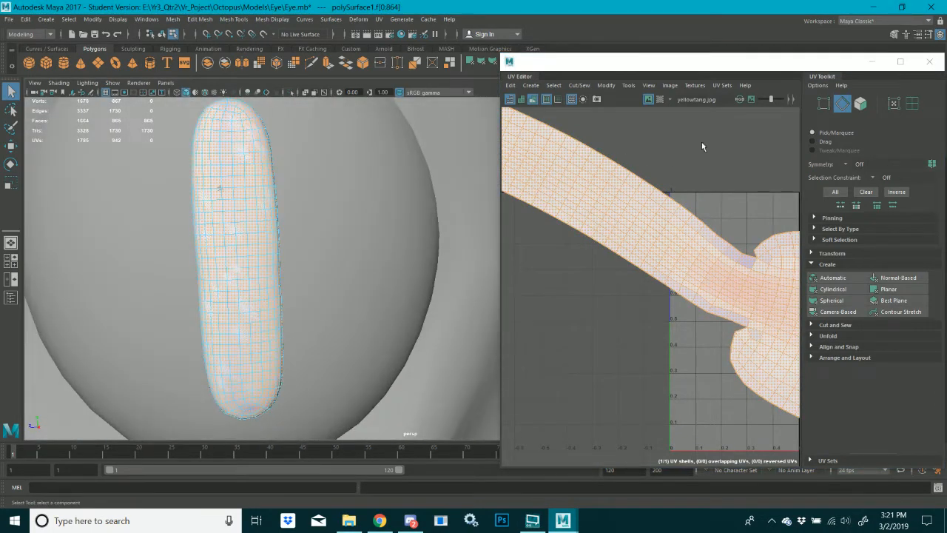
{"action": "left_click", "coordinate": [659, 99]}
{"action": "left_click_drag", "start_coordinate": [306, 247], "coordinate": [283, 259], "text": "alt"}
{"action": "scroll", "coordinate": [548, 247], "scroll_direction": "down", "scroll_amount": 5}
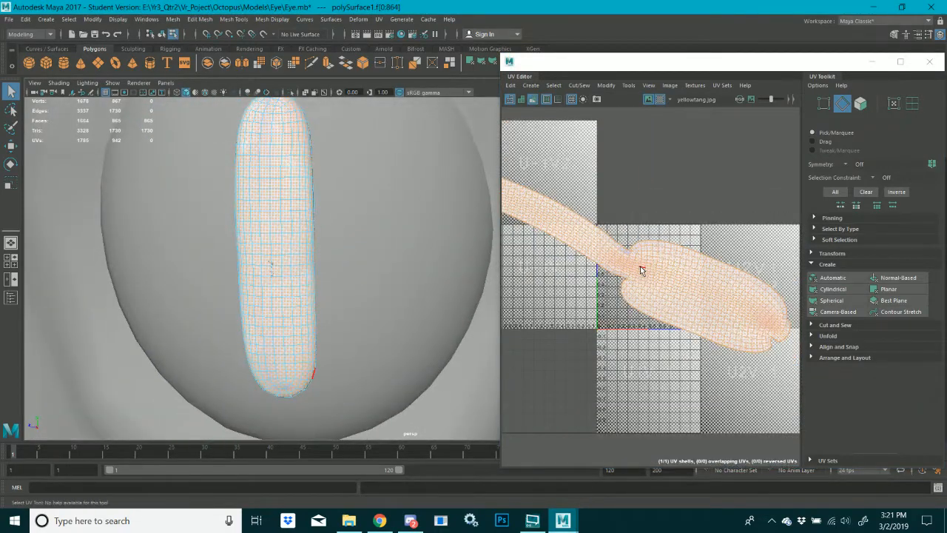
{"action": "key", "text": "ctrl+l"}
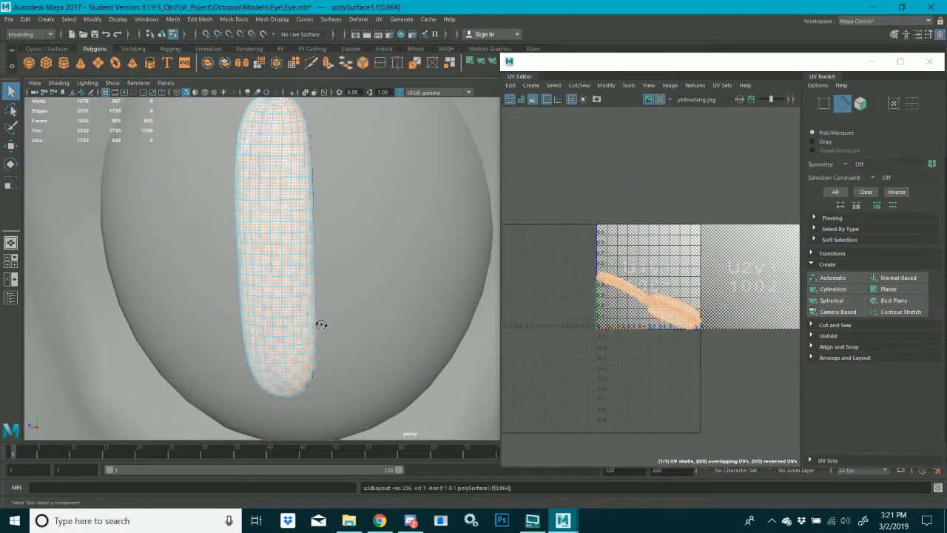
{"action": "left_click_drag", "start_coordinate": [321, 324], "coordinate": [406, 252], "text": "alt"}
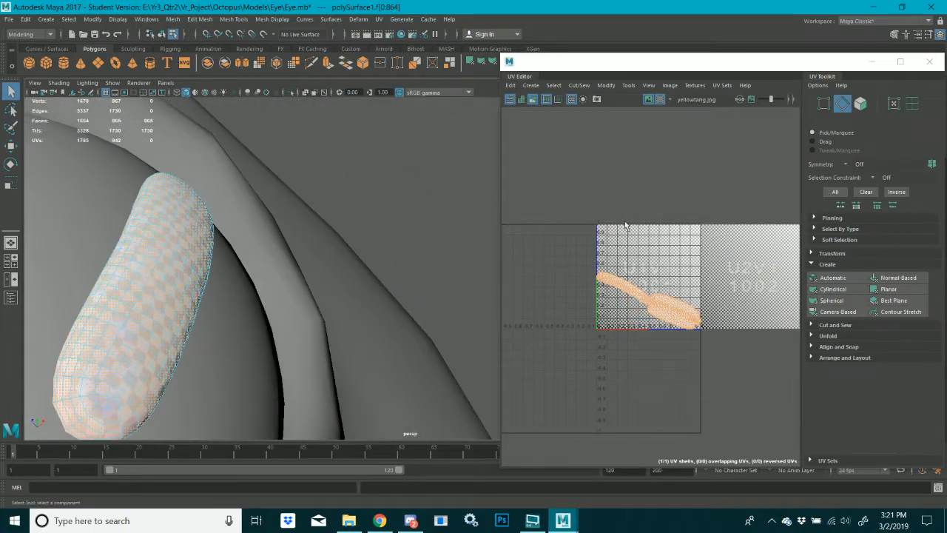
Sew the innermost edge of the notch on the upper side of the neck and unfold the pupil shell
{"action": "left_click", "coordinate": [685, 298]}
{"action": "left_click", "coordinate": [639, 302]}
{"action": "scroll", "coordinate": [647, 313], "scroll_direction": "up", "scroll_amount": 5}
{"action": "scroll", "coordinate": [646, 317], "scroll_direction": "down", "scroll_amount": 4}
{"action": "right_click_drag", "start_coordinate": [666, 294], "coordinate": [629, 281]}
{"action": "scroll", "coordinate": [631, 300], "scroll_direction": "up", "scroll_amount": 6}
{"action": "left_click", "coordinate": [665, 293]}
{"action": "scroll", "coordinate": [686, 275], "scroll_direction": "up", "scroll_amount": 3}
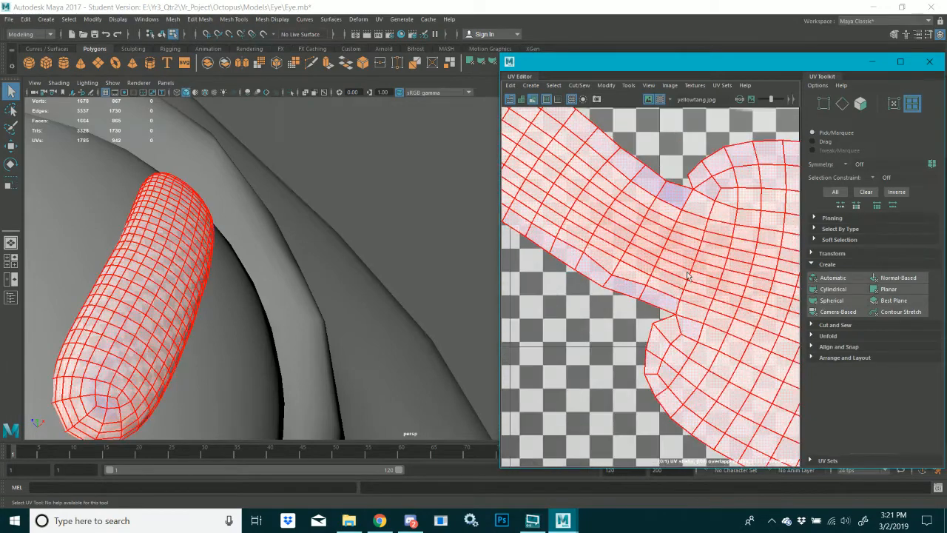
{"action": "left_click", "coordinate": [705, 205]}
{"action": "mouse_move", "coordinate": [707, 200]}
{"action": "right_mouse_down"}
{"action": "mouse_move", "coordinate": [698, 190]}
{"action": "mouse_move", "coordinate": [709, 194]}
{"action": "right_mouse_up"}
{"action": "scroll", "coordinate": [700, 270], "scroll_direction": "down", "scroll_amount": 1}
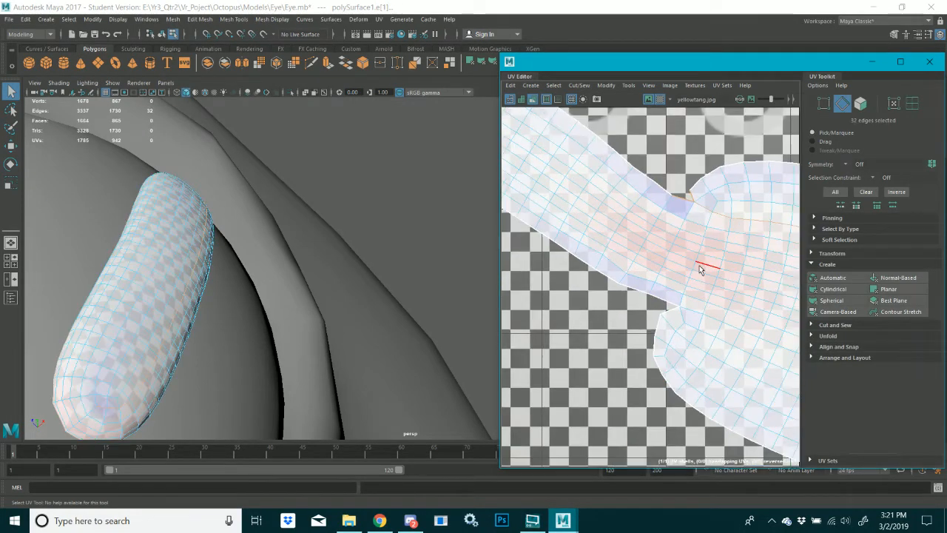
{"action": "left_click", "coordinate": [688, 211]}
{"action": "right_click_drag", "start_coordinate": [681, 212], "coordinate": [670, 185]}
{"action": "key", "text": "ctrl+u"}
{"action": "scroll", "coordinate": [667, 282], "scroll_direction": "down", "scroll_amount": 2}
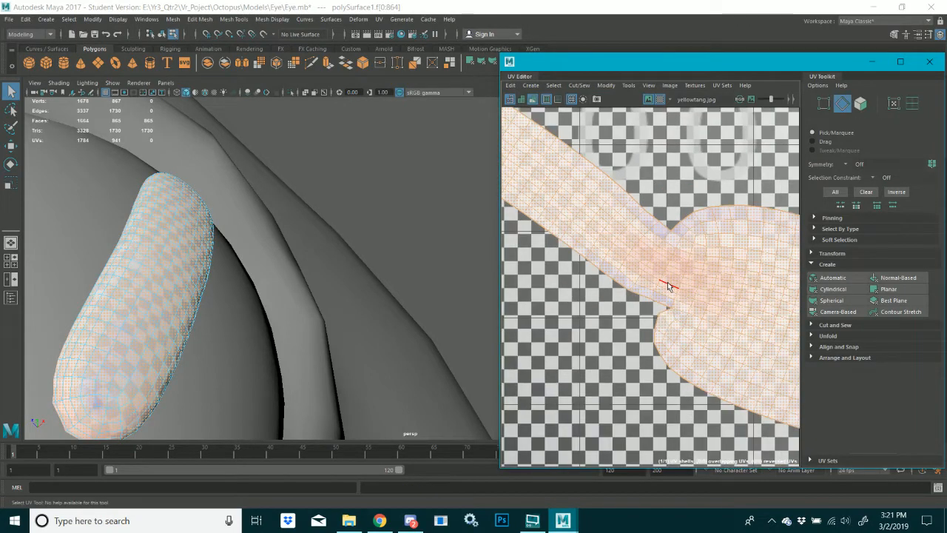
Sew the innermost edge of the notch on the lower side of the neck and unfold the pupil shell
{"action": "middle_click_drag", "start_coordinate": [686, 271], "coordinate": [656, 251], "text": "alt"}
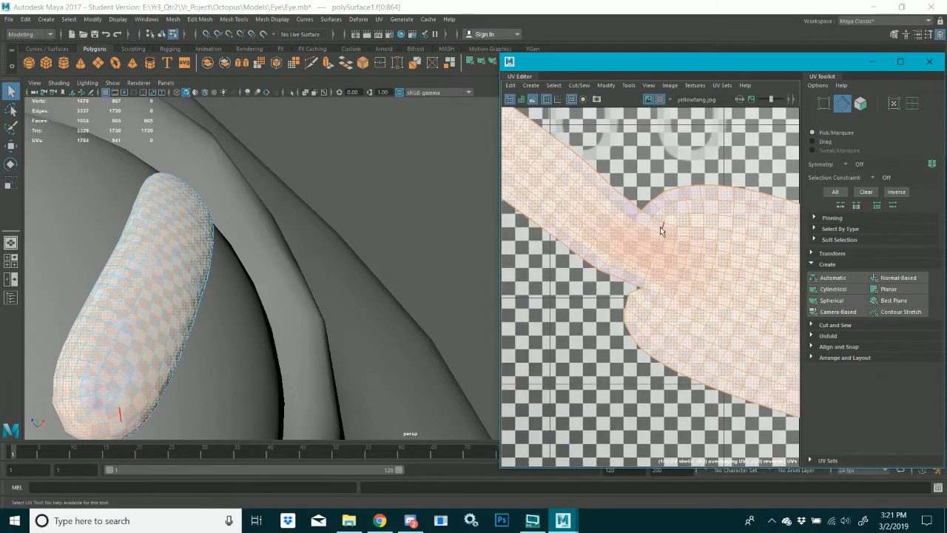
{"action": "middle_click_drag", "start_coordinate": [648, 297], "coordinate": [663, 292], "text": "alt"}
{"action": "left_click", "coordinate": [652, 292]}
{"action": "key", "text": "shift+s"}
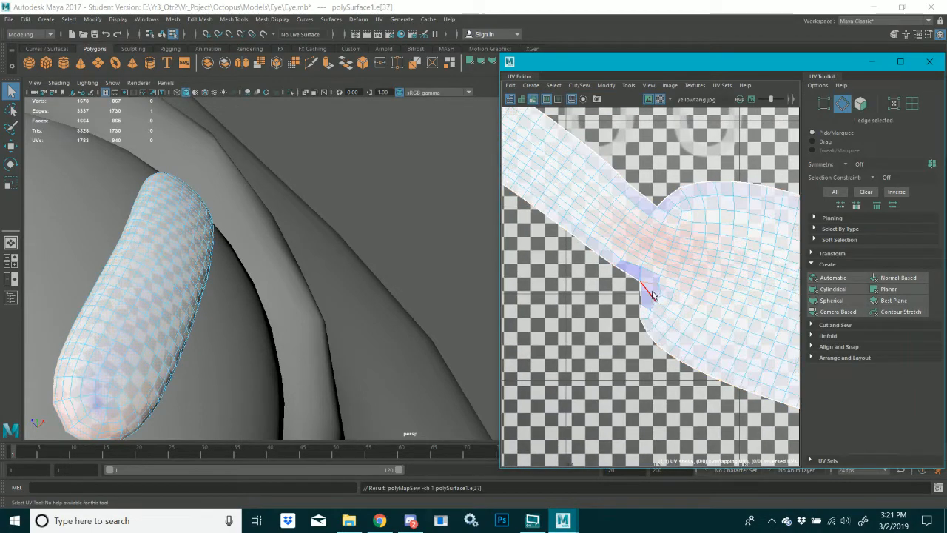
{"action": "right_click_drag", "start_coordinate": [652, 292], "coordinate": [639, 275]}
{"action": "left_click", "coordinate": [639, 275]}
{"action": "key", "text": "ctrl+u"}
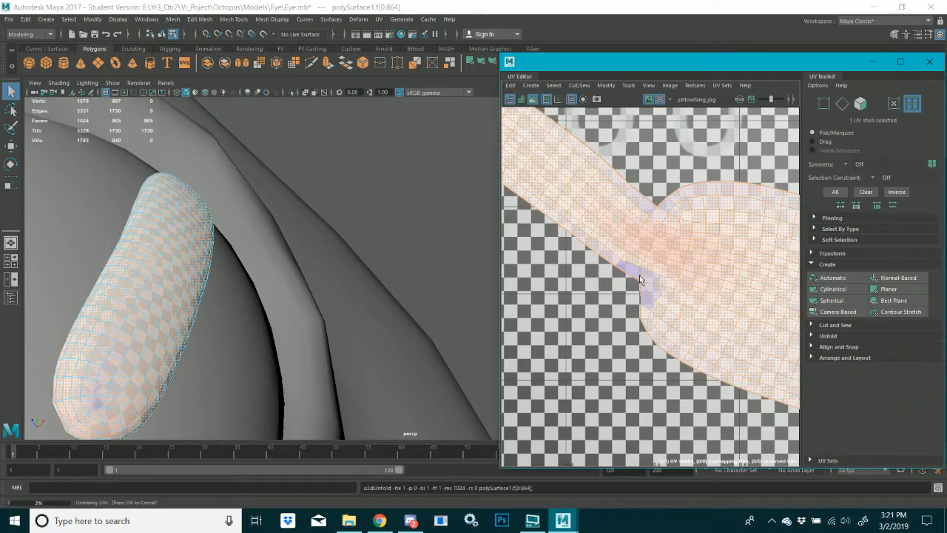
Sew the next border edge outward at the neck's lower-side notch and unfold the pupil shell again
{"action": "right_click_drag", "start_coordinate": [643, 280], "coordinate": [638, 252]}
{"action": "left_click", "coordinate": [650, 276]}
{"action": "key", "text": "shift+s"}
{"action": "right_click_drag", "start_coordinate": [667, 294], "coordinate": [662, 274]}
{"action": "left_click", "coordinate": [638, 266]}
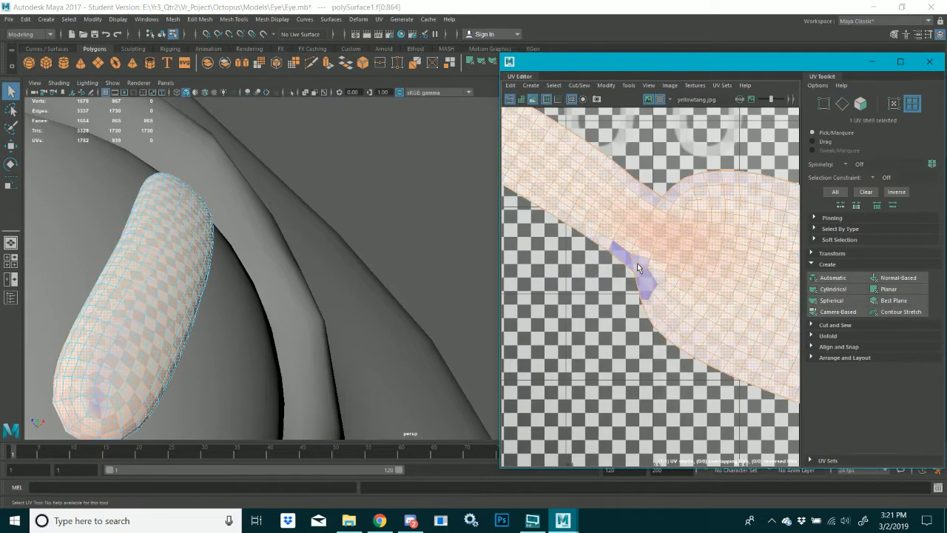
{"action": "key", "text": "ctrl+u"}
Sew the two innermost border edges of the notch at the wide end of the pupil shell and unfold the shell
{"action": "scroll", "coordinate": [639, 268], "scroll_direction": "down", "scroll_amount": 6}
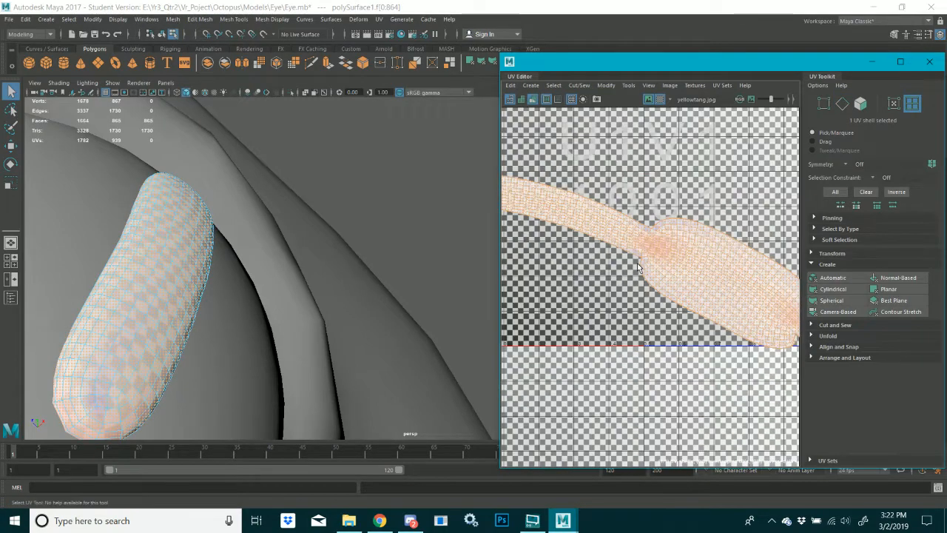
{"action": "left_click", "coordinate": [742, 326]}
{"action": "scroll", "coordinate": [743, 324], "scroll_direction": "up", "scroll_amount": 3}
{"action": "left_click", "coordinate": [743, 315]}
{"action": "scroll", "coordinate": [743, 322], "scroll_direction": "up", "scroll_amount": 5}
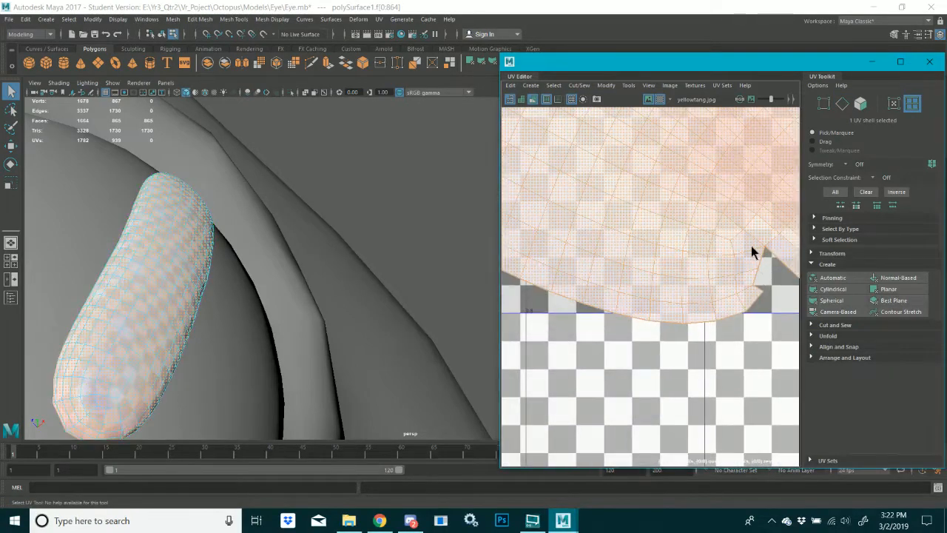
{"action": "right_click_drag", "start_coordinate": [755, 249], "coordinate": [752, 240]}
{"action": "left_click", "coordinate": [765, 252]}
{"action": "left_click", "coordinate": [765, 252]}
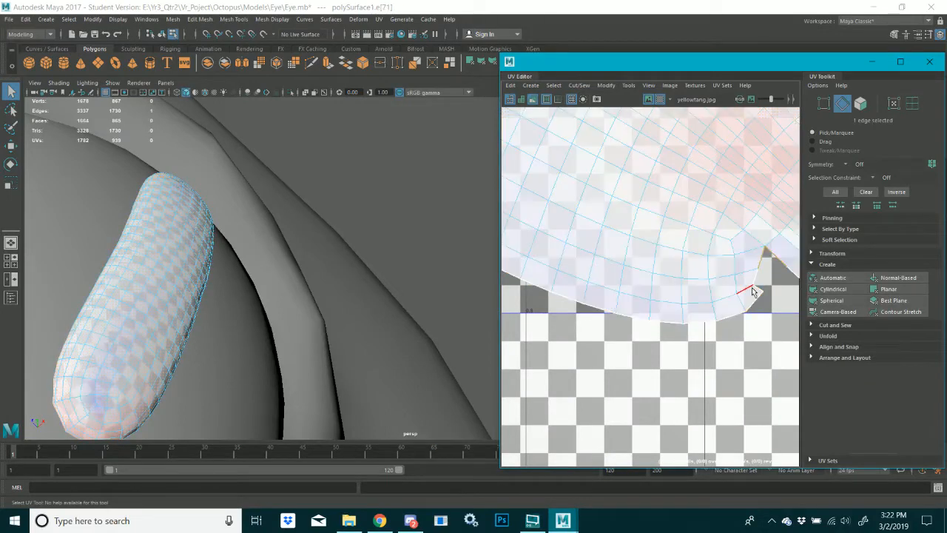
{"action": "left_click", "coordinate": [755, 280], "text": "shift"}
{"action": "middle_click_drag", "start_coordinate": [754, 293], "coordinate": [679, 284], "text": "alt"}
{"action": "key", "text": "shift+s"}
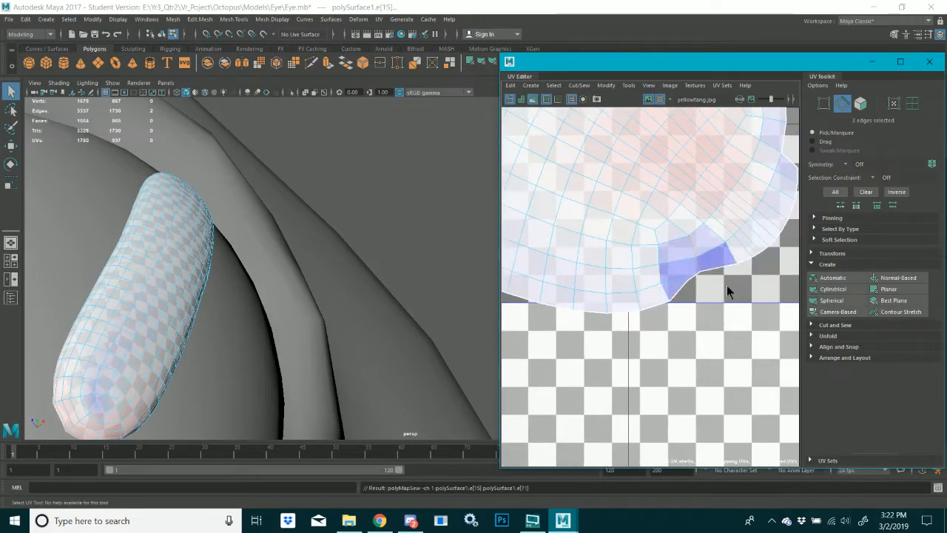
{"action": "right_click_drag", "start_coordinate": [727, 285], "coordinate": [622, 206]}
{"action": "left_click", "coordinate": [676, 265]}
{"action": "key", "text": "ctrl+u"}
Sew the next border edge outward at the wide end's notch, unfold the pupil shell again, and check its outline
{"action": "left_click", "coordinate": [698, 263]}
{"action": "key", "text": "shift+s"}
{"action": "left_click", "coordinate": [668, 223]}
{"action": "key", "text": "ctrl+u"}
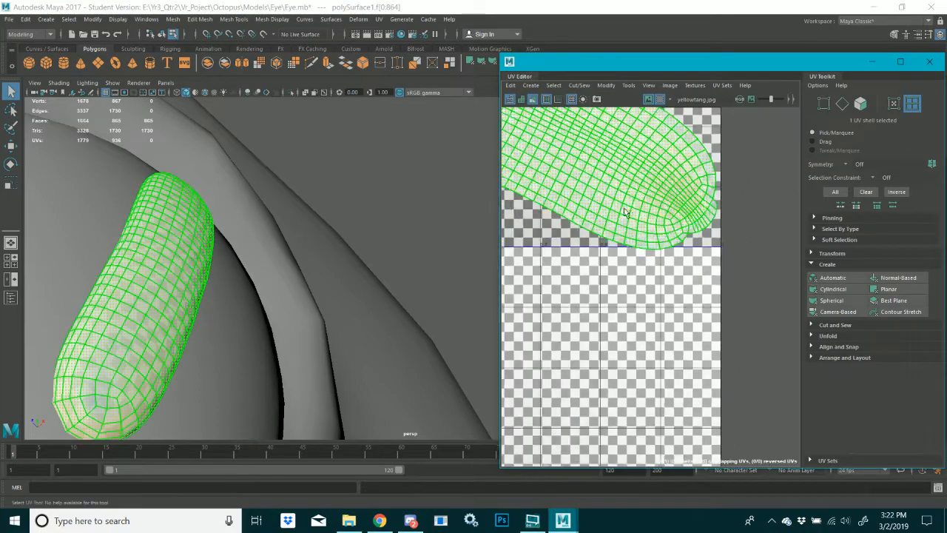
{"action": "middle_click_drag", "start_coordinate": [622, 206], "coordinate": [694, 259], "text": "alt"}
{"action": "scroll", "coordinate": [666, 273], "scroll_direction": "down", "scroll_amount": 2}
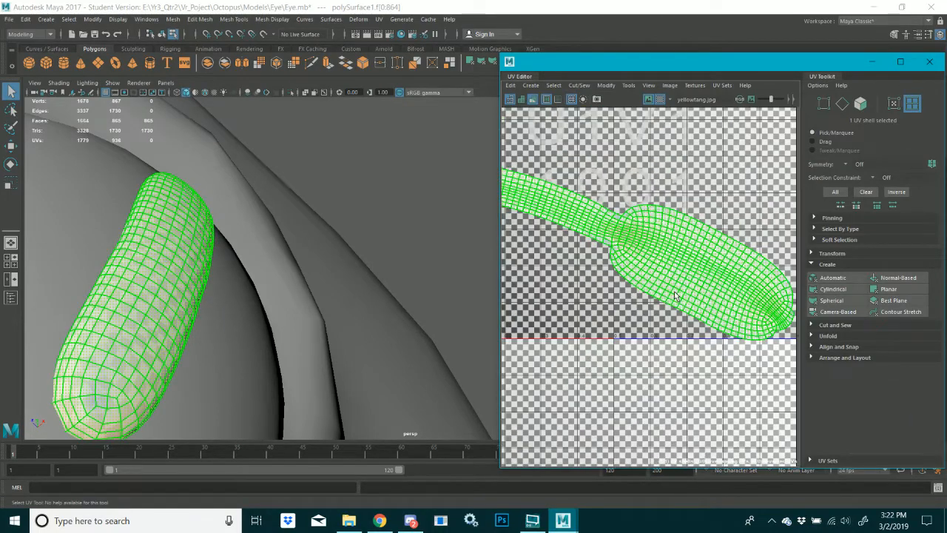
{"action": "right_click_drag", "start_coordinate": [675, 296], "coordinate": [640, 324]}
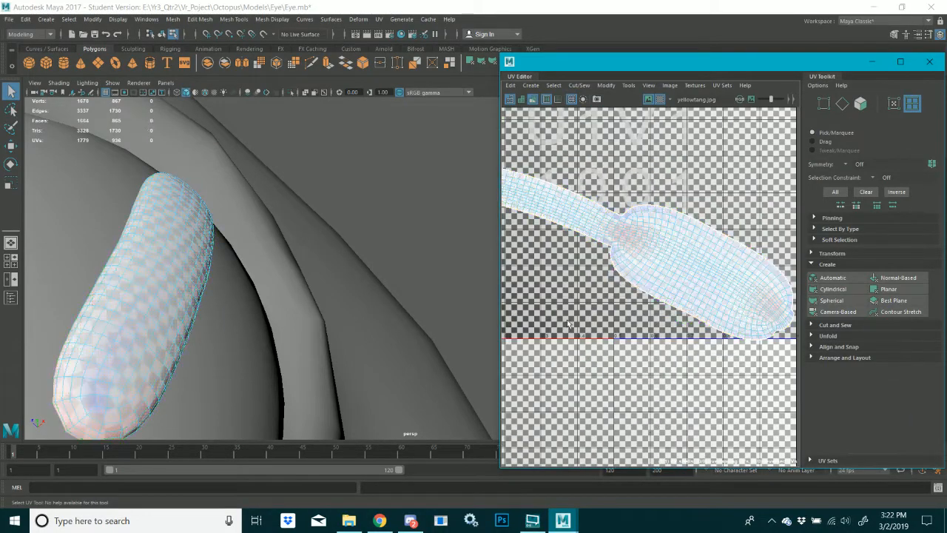
{"action": "middle_click_drag", "start_coordinate": [640, 324], "coordinate": [694, 327], "text": "alt"}
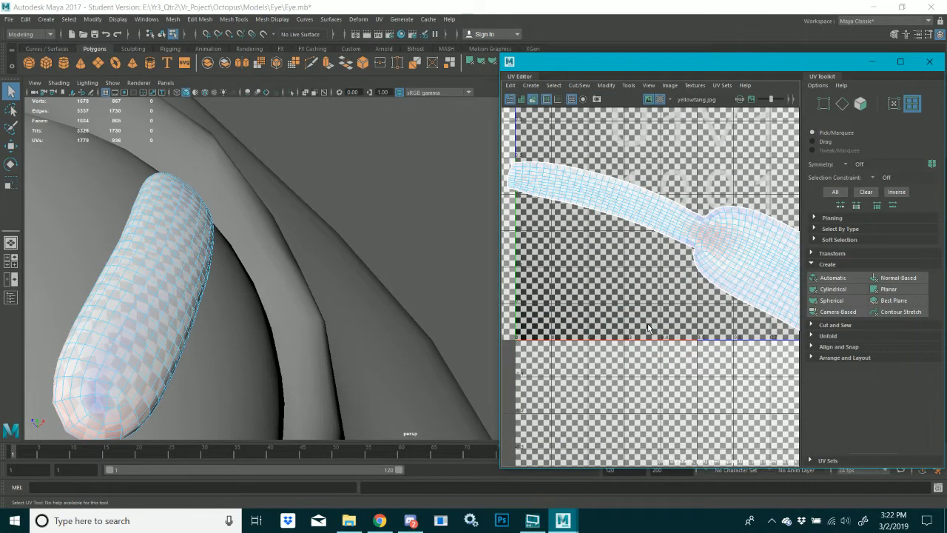
Switch to the YouTube live stream page in the browser and post "XD" in the chat
{"action": "left_click", "coordinate": [386, 523]}
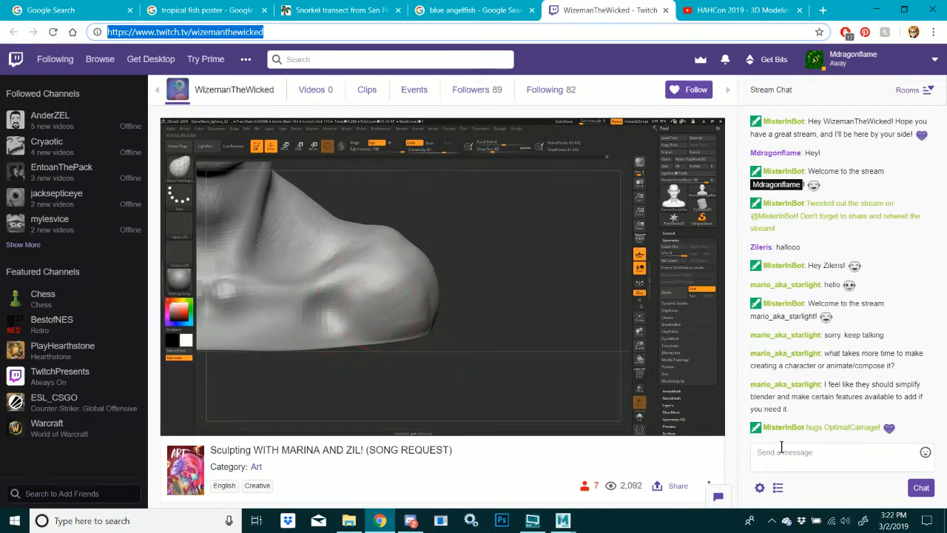
{"action": "left_click", "coordinate": [740, 10]}
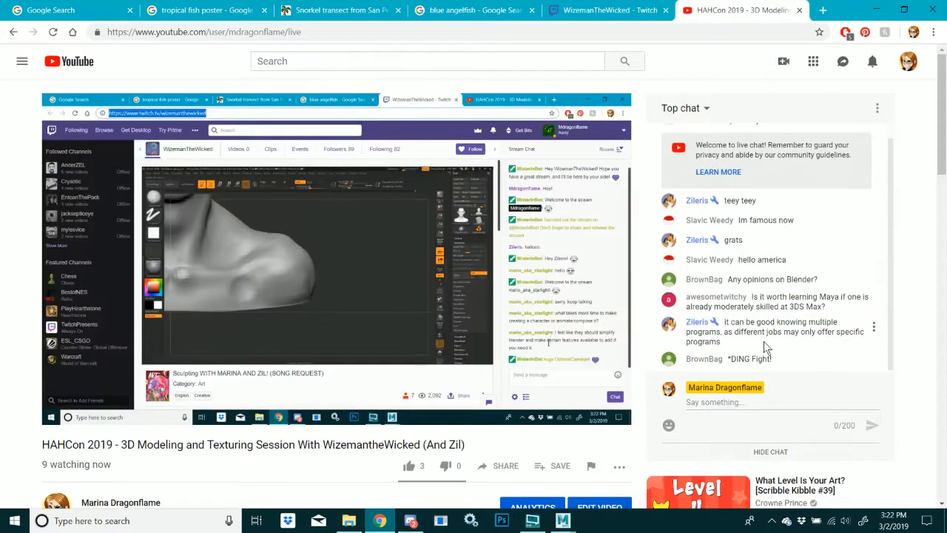
{"action": "left_click", "coordinate": [785, 403]}
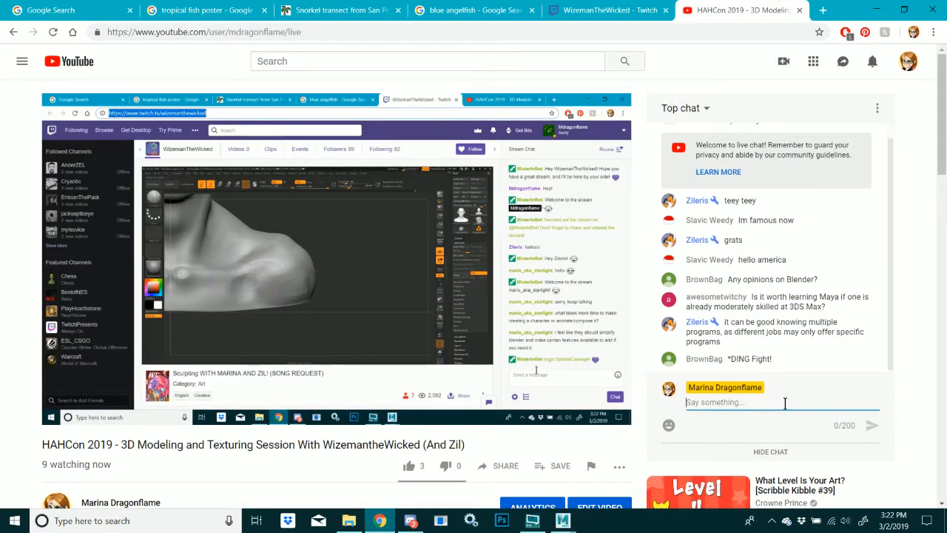
{"action": "type", "text": "XD"}
{"action": "key", "text": "Return"}
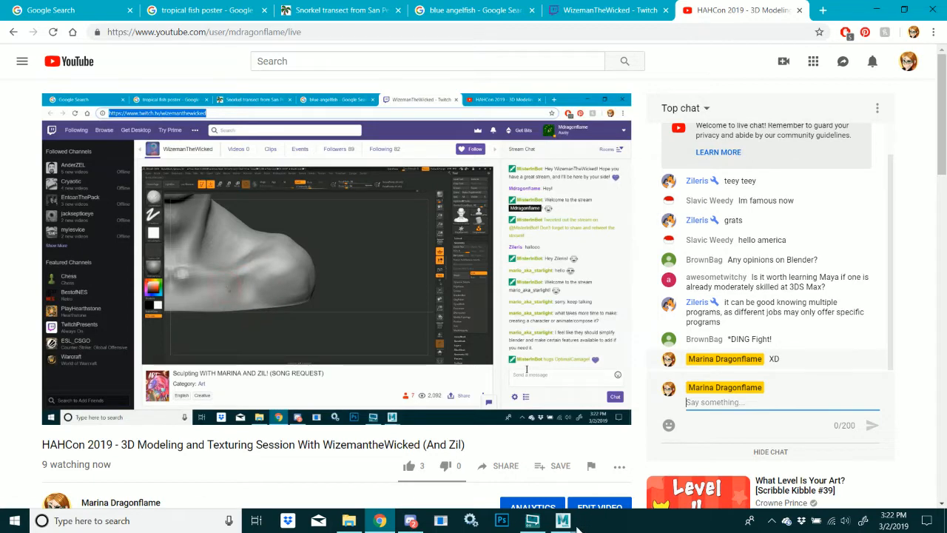
Return to Maya and select the eyeball and pupil meshes together so both show in the UV Editor
{"action": "mouse_move", "coordinate": [562, 520]}
{"action": "left_click", "coordinate": [606, 477]}
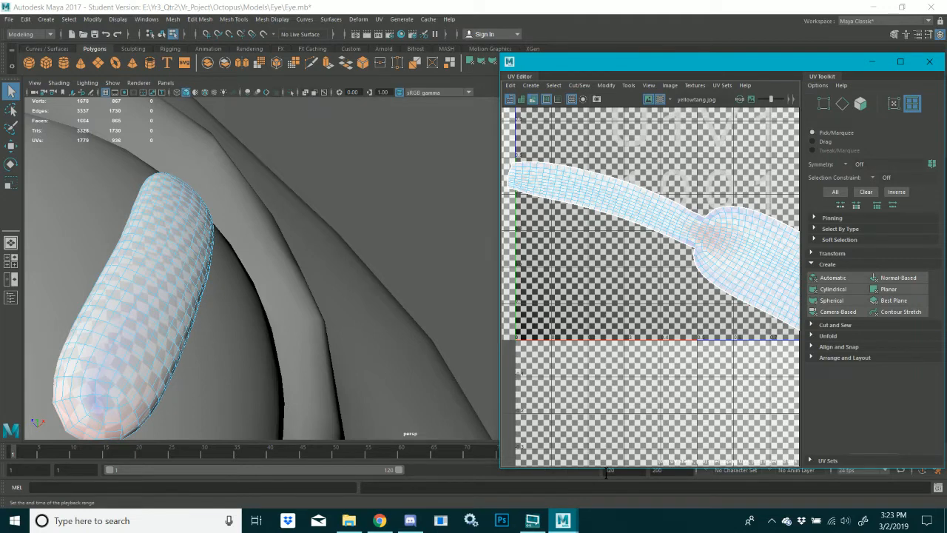
{"action": "scroll", "coordinate": [340, 245], "scroll_direction": "up", "scroll_amount": 2}
{"action": "scroll", "coordinate": [340, 246], "scroll_direction": "down", "scroll_amount": 5}
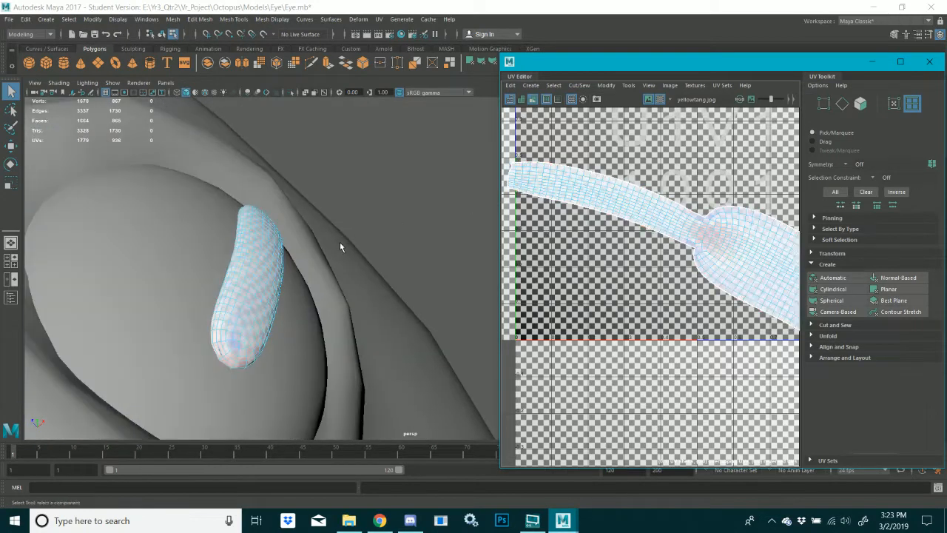
{"action": "left_click_drag", "start_coordinate": [354, 250], "coordinate": [288, 211], "text": "alt"}
{"action": "right_click_drag", "start_coordinate": [288, 211], "coordinate": [310, 203]}
{"action": "scroll", "coordinate": [706, 278], "scroll_direction": "down", "scroll_amount": 3}
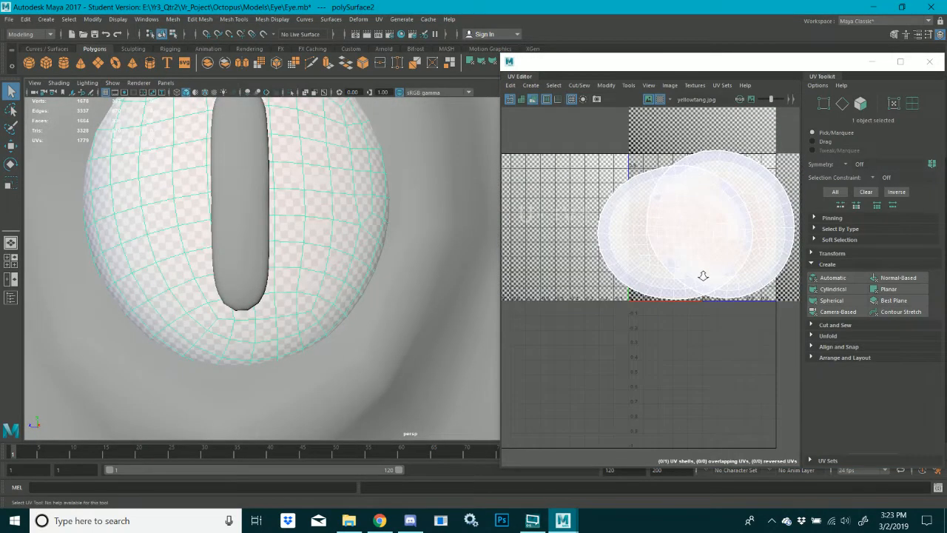
{"action": "scroll", "coordinate": [703, 276], "scroll_direction": "up", "scroll_amount": 2}
{"action": "left_click", "coordinate": [253, 253], "text": "shift"}
{"action": "scroll", "coordinate": [653, 278], "scroll_direction": "down", "scroll_amount": 4}
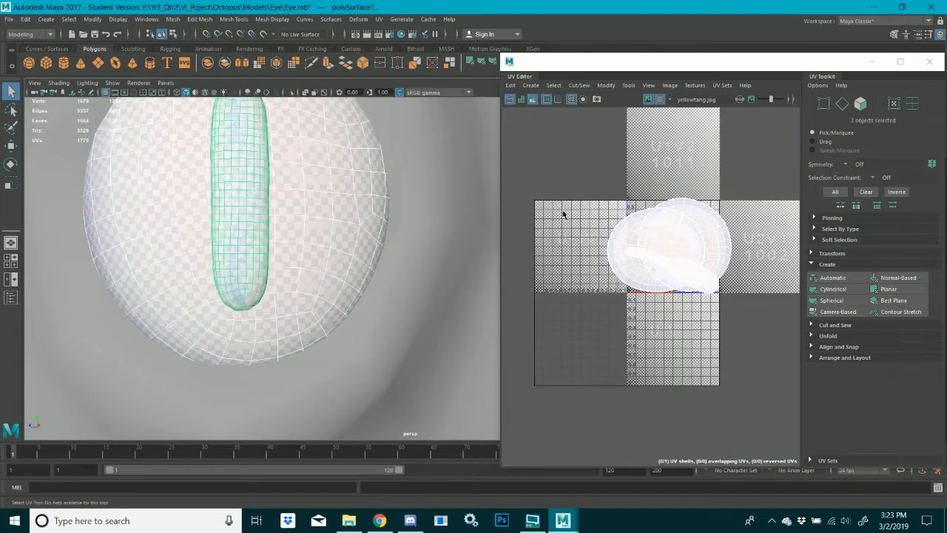
Select all three UV shells of the eyeball and pupil and lay them out within the UV tile
{"action": "left_click_drag", "start_coordinate": [564, 214], "coordinate": [741, 305]}
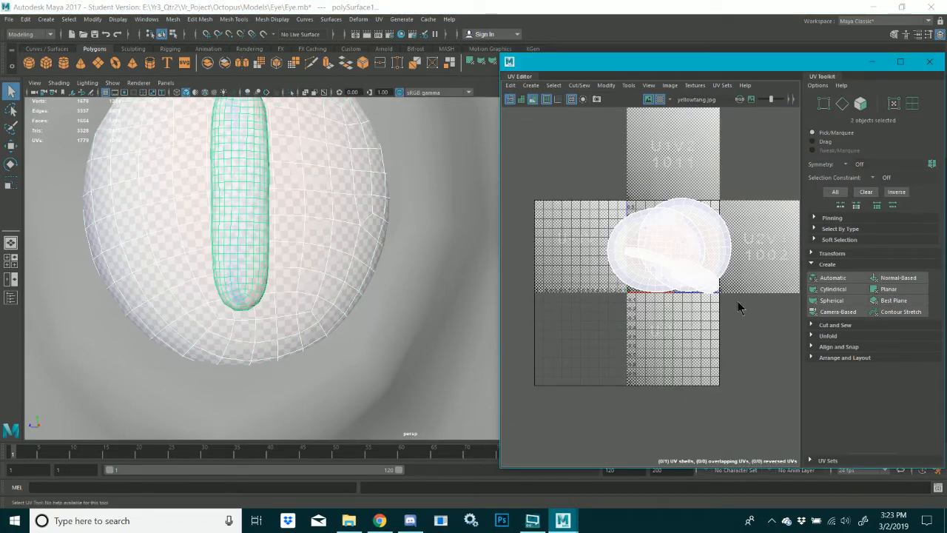
{"action": "right_click_drag", "start_coordinate": [737, 302], "coordinate": [719, 288]}
{"action": "left_click_drag", "start_coordinate": [613, 233], "coordinate": [705, 313]}
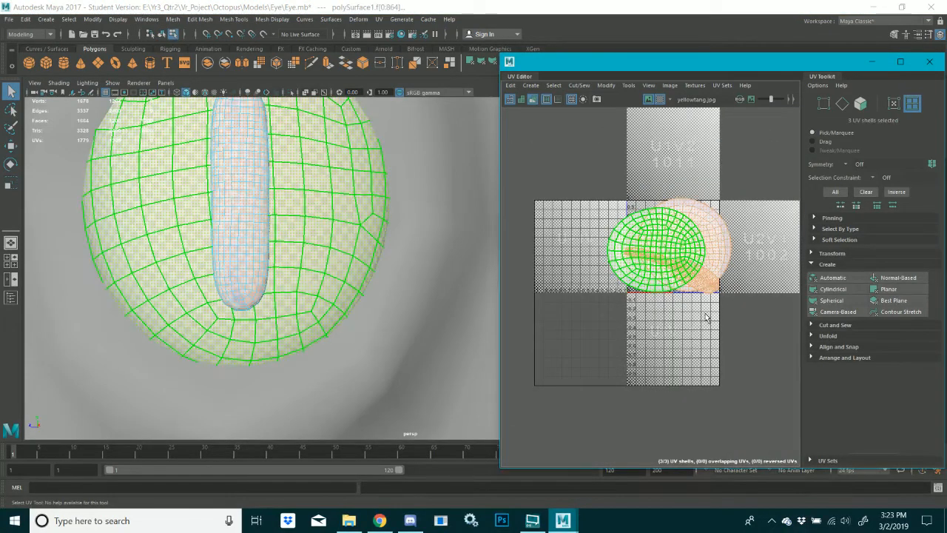
{"action": "key", "text": "ctrl+l"}
{"action": "left_click", "coordinate": [705, 318]}
{"action": "scroll", "coordinate": [689, 271], "scroll_direction": "up", "scroll_amount": 4}
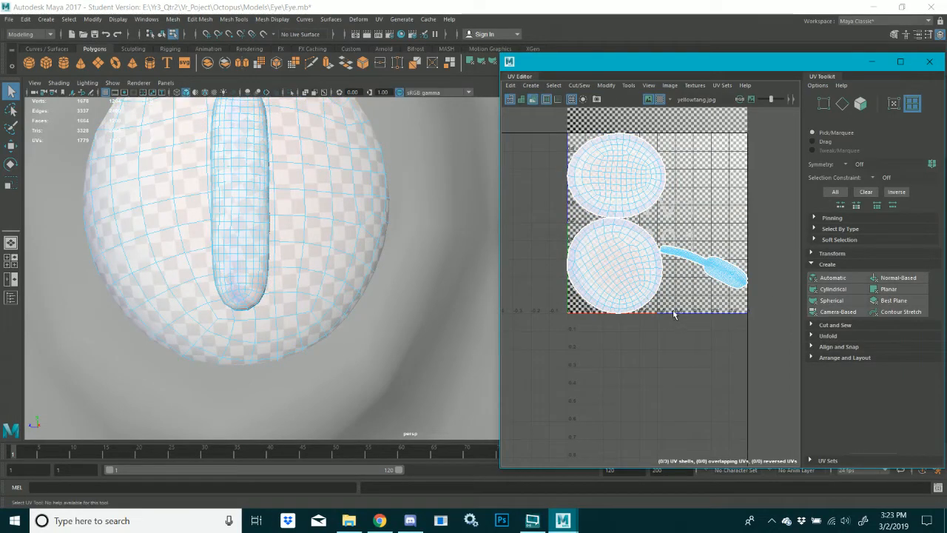
Rotate the pupil's UV shell upright and move it into the empty area beside the two eyeball shells
{"action": "left_click", "coordinate": [707, 282]}
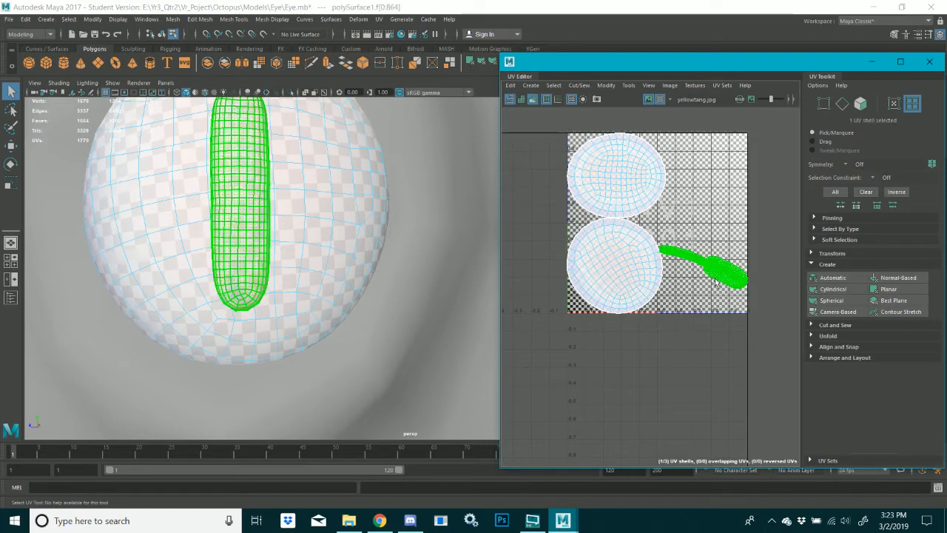
{"action": "key", "text": "w"}
{"action": "left_click_drag", "start_coordinate": [762, 264], "coordinate": [742, 252]}
{"action": "key", "text": "e"}
{"action": "key", "text": "w"}
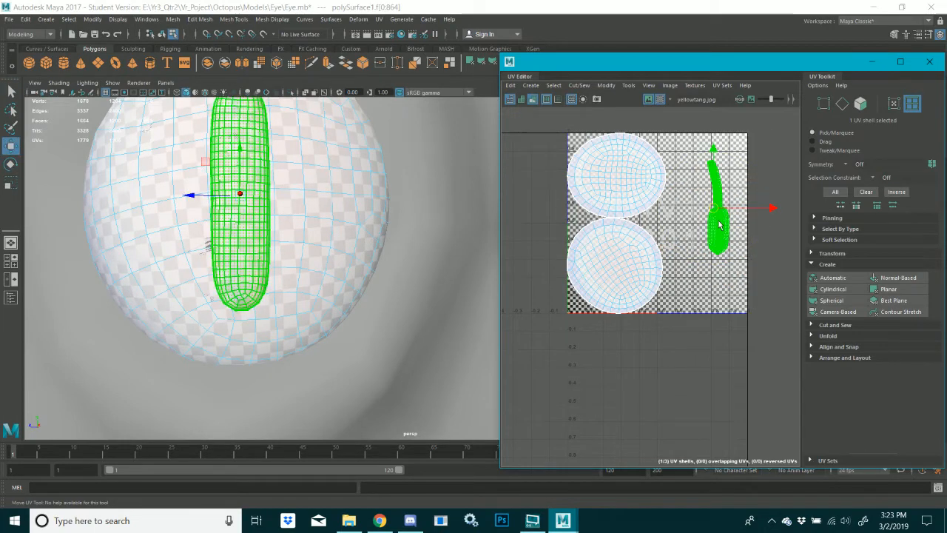
{"action": "left_click_drag", "start_coordinate": [717, 217], "coordinate": [725, 223]}
{"action": "left_click", "coordinate": [735, 298]}
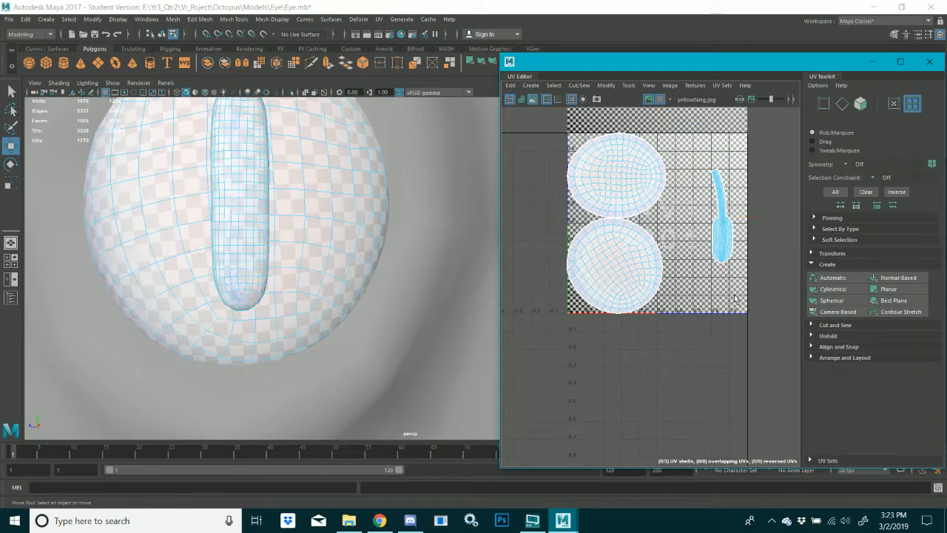
{"action": "scroll", "coordinate": [281, 300], "scroll_direction": "up", "scroll_amount": 1}
{"action": "scroll", "coordinate": [283, 301], "scroll_direction": "down", "scroll_amount": 10}
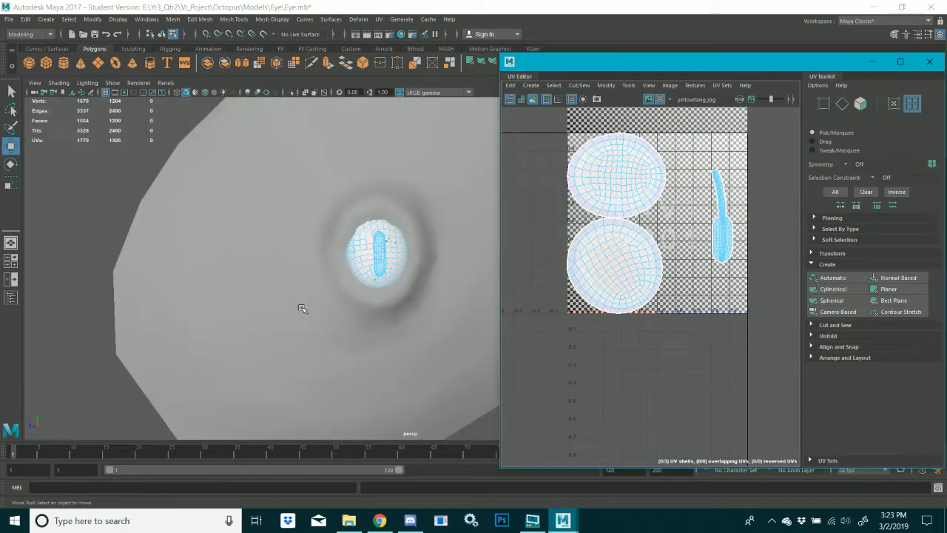
{"action": "left_click_drag", "start_coordinate": [302, 308], "coordinate": [334, 288], "text": "alt"}
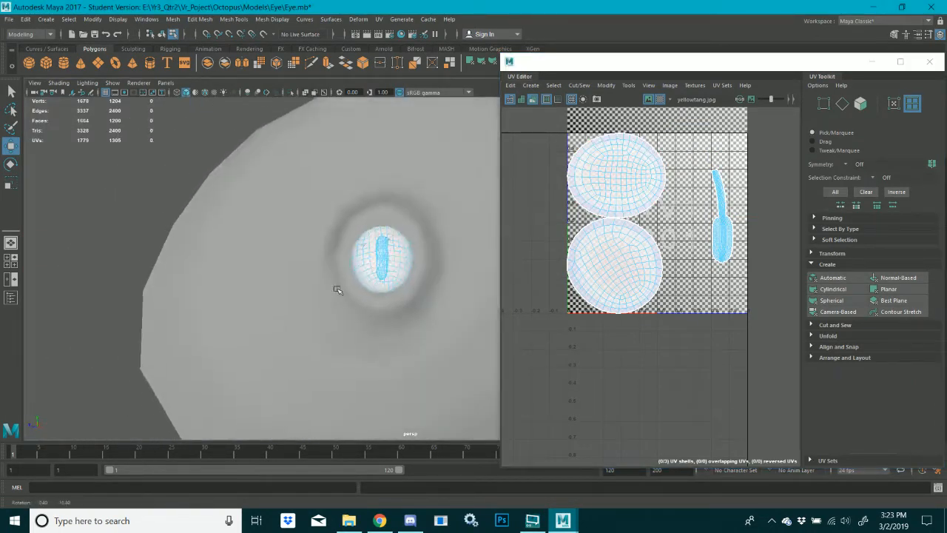
Check the Twitch stream and the YouTube live chat in the browser, and return to Maya
{"action": "key", "text": "alt+Tab"}
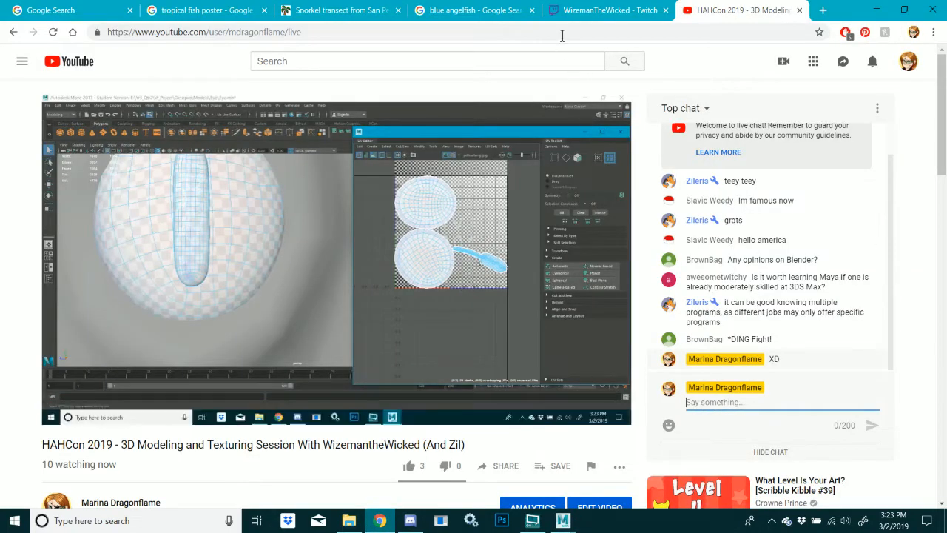
{"action": "left_click", "coordinate": [595, 11]}
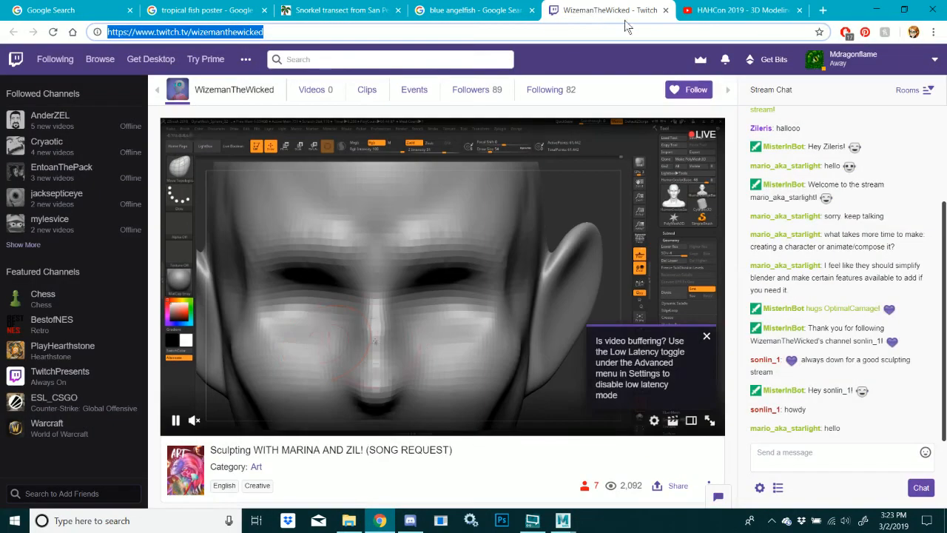
{"action": "left_click", "coordinate": [734, 9]}
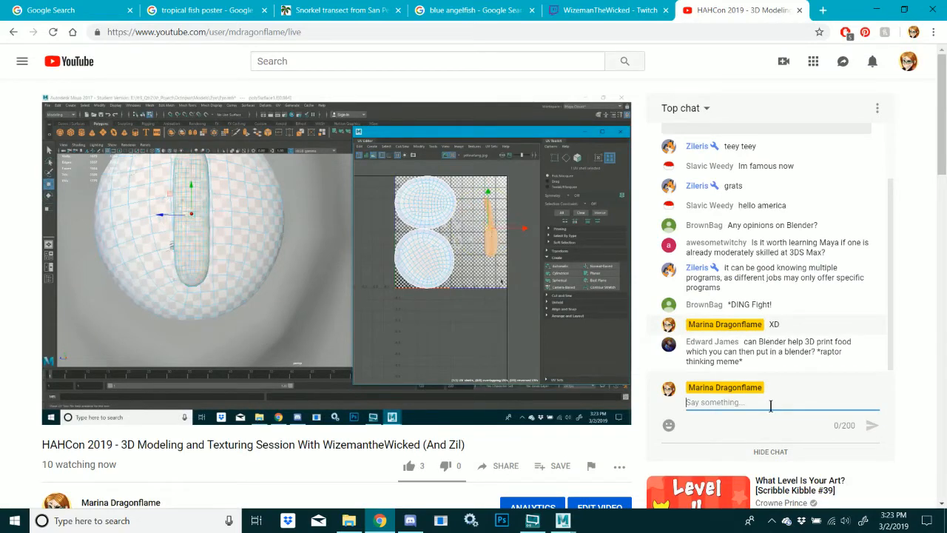
{"action": "left_click", "coordinate": [565, 526]}
{"action": "left_click", "coordinate": [611, 485]}
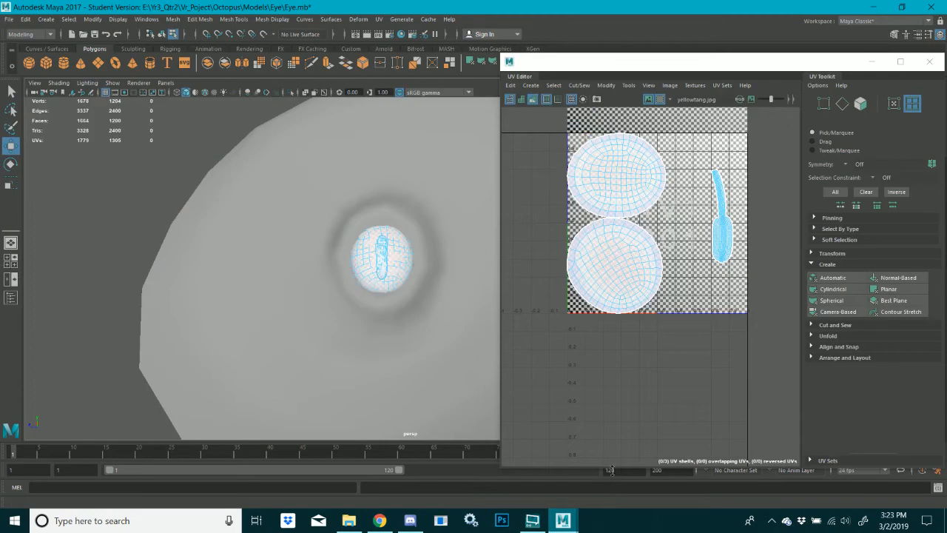
Turn off the UV distortion shading and the checker map display, and review the eyeball and pupil shells
{"action": "scroll", "coordinate": [572, 305], "scroll_direction": "up", "scroll_amount": 2}
{"action": "left_click", "coordinate": [533, 101]}
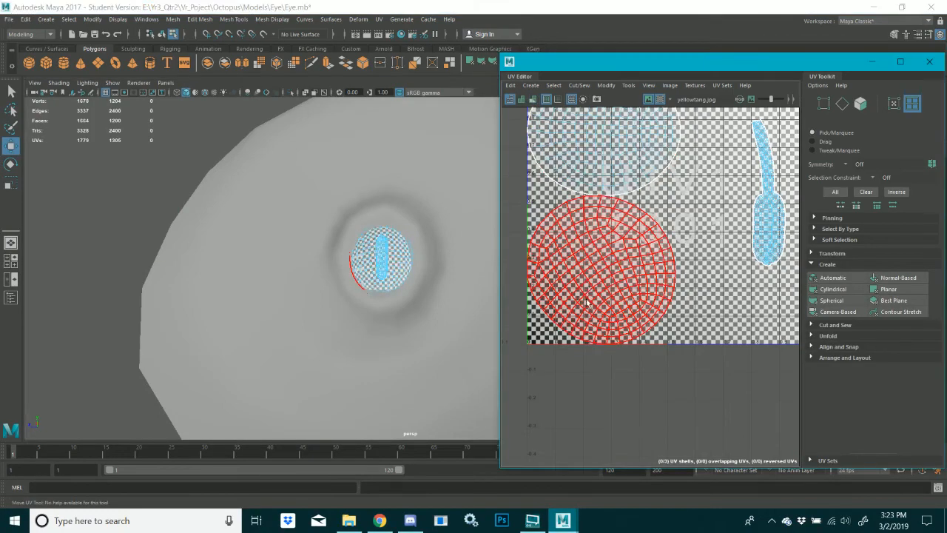
{"action": "scroll", "coordinate": [587, 299], "scroll_direction": "up", "scroll_amount": 2}
{"action": "left_click", "coordinate": [659, 99]}
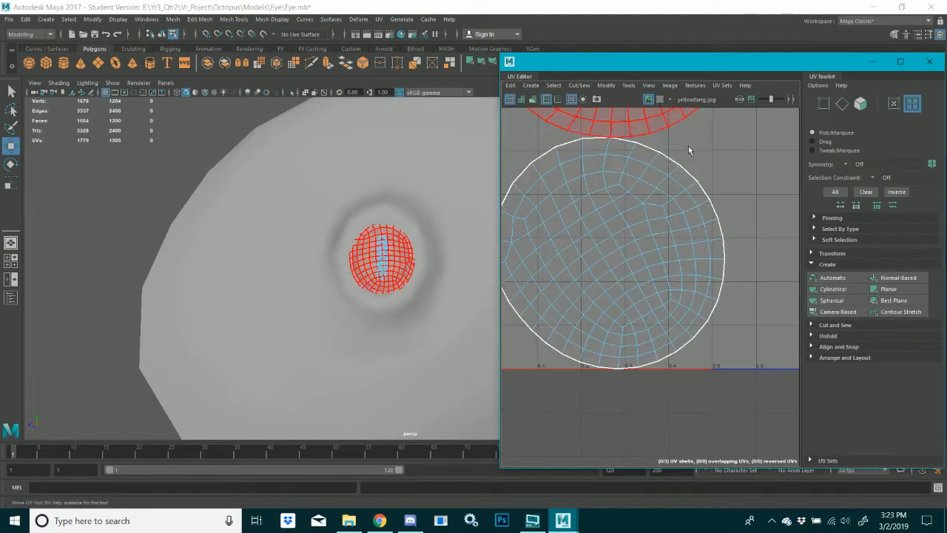
{"action": "scroll", "coordinate": [612, 302], "scroll_direction": "up", "scroll_amount": 4}
{"action": "scroll", "coordinate": [613, 303], "scroll_direction": "down", "scroll_amount": 6}
{"action": "scroll", "coordinate": [613, 304], "scroll_direction": "down", "scroll_amount": 3}
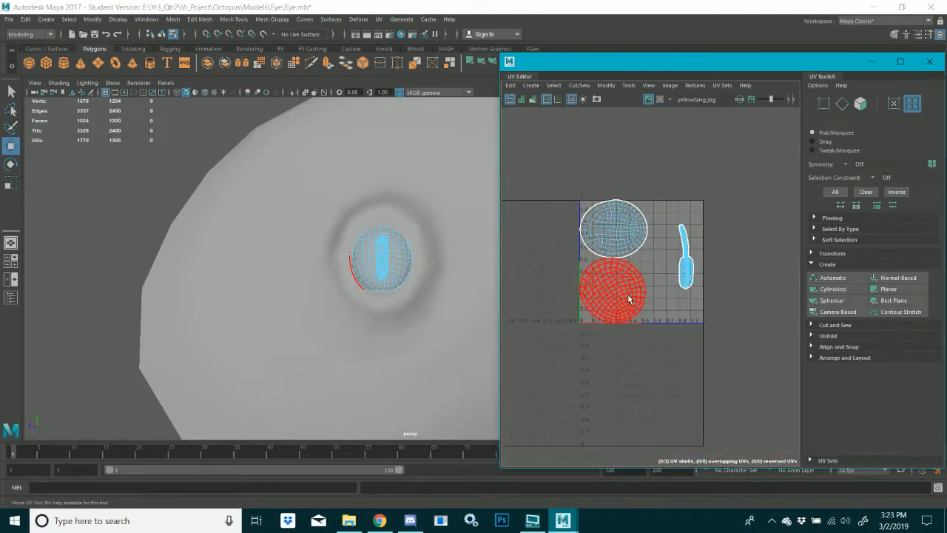
{"action": "scroll", "coordinate": [629, 298], "scroll_direction": "up", "scroll_amount": 3}
Select the UV shell of the skin mesh surrounding the eye and lay it out within the UV tile
{"action": "left_click", "coordinate": [416, 333]}
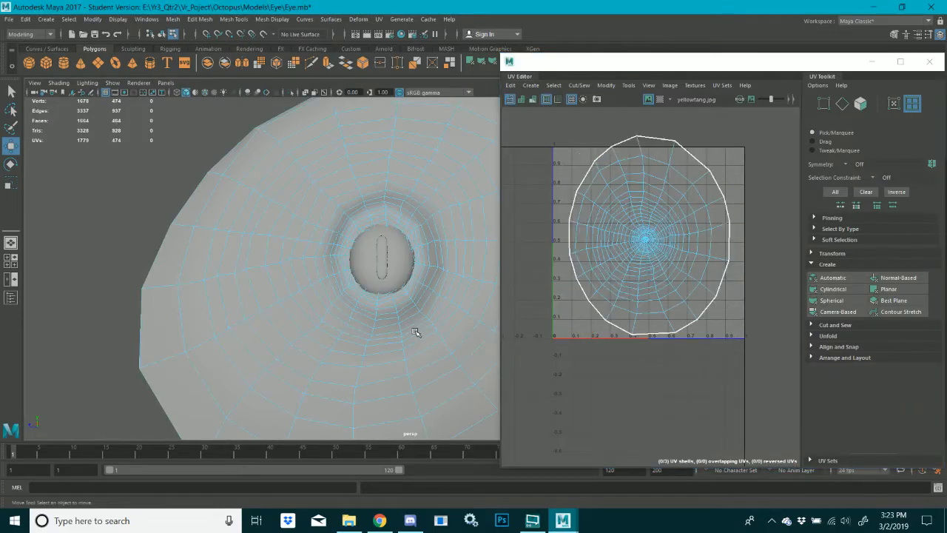
{"action": "right_click_drag", "start_coordinate": [664, 262], "coordinate": [638, 257]}
{"action": "left_click", "coordinate": [638, 257]}
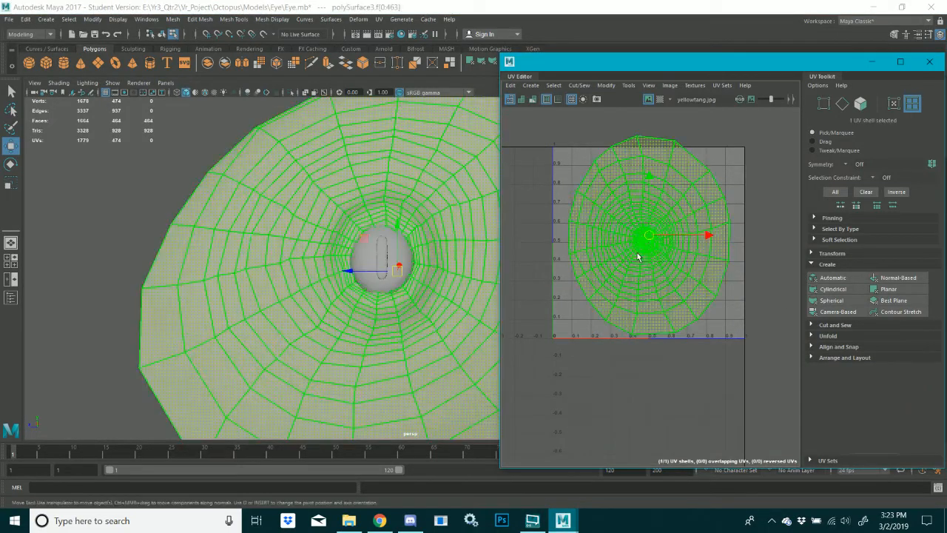
{"action": "key", "text": "ctrl+l"}
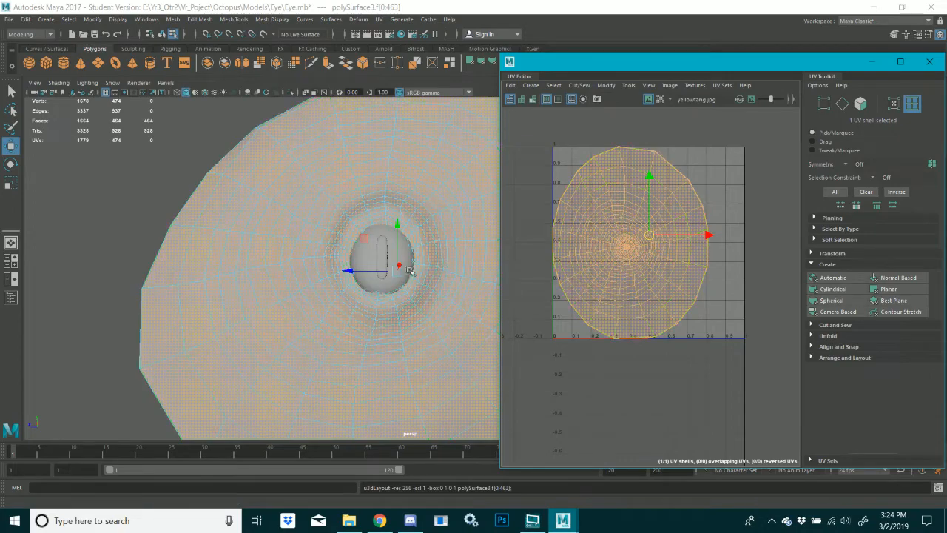
{"action": "left_click", "coordinate": [393, 257]}
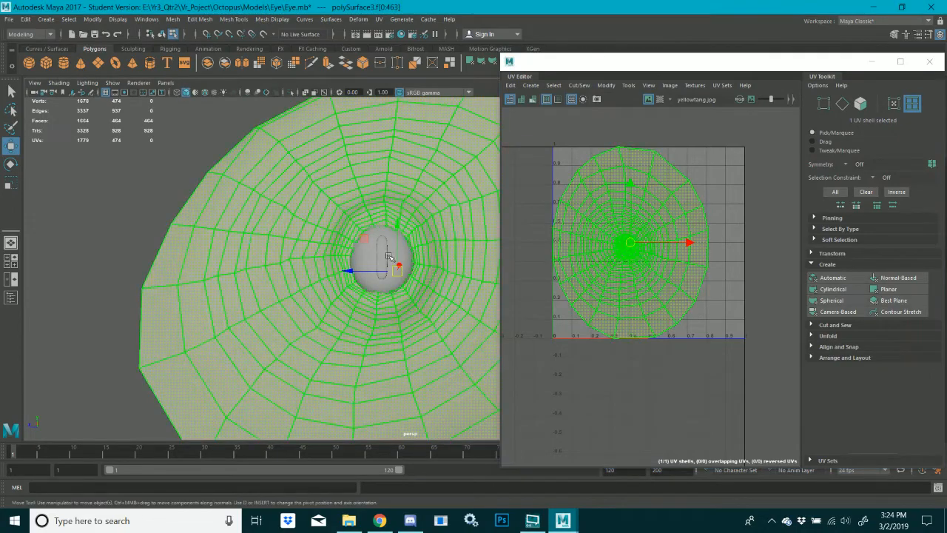
Scale the skin mesh's UV shell down slightly so its outline sits inside the UV tile, and deselect it
{"action": "scroll", "coordinate": [602, 153], "scroll_direction": "up", "scroll_amount": 7}
{"action": "scroll", "coordinate": [617, 174], "scroll_direction": "down", "scroll_amount": 7}
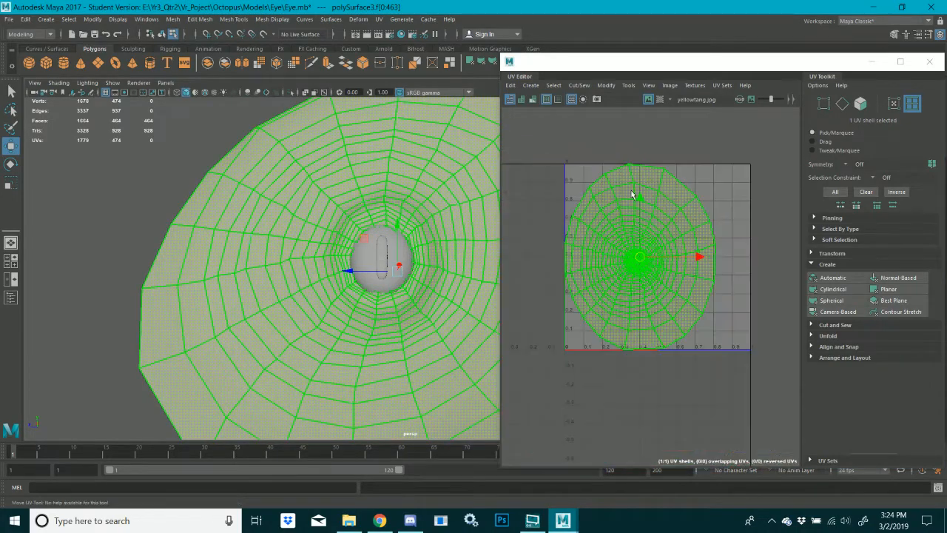
{"action": "scroll", "coordinate": [640, 257], "scroll_direction": "up", "scroll_amount": 4}
{"action": "scroll", "coordinate": [642, 258], "scroll_direction": "down", "scroll_amount": 2}
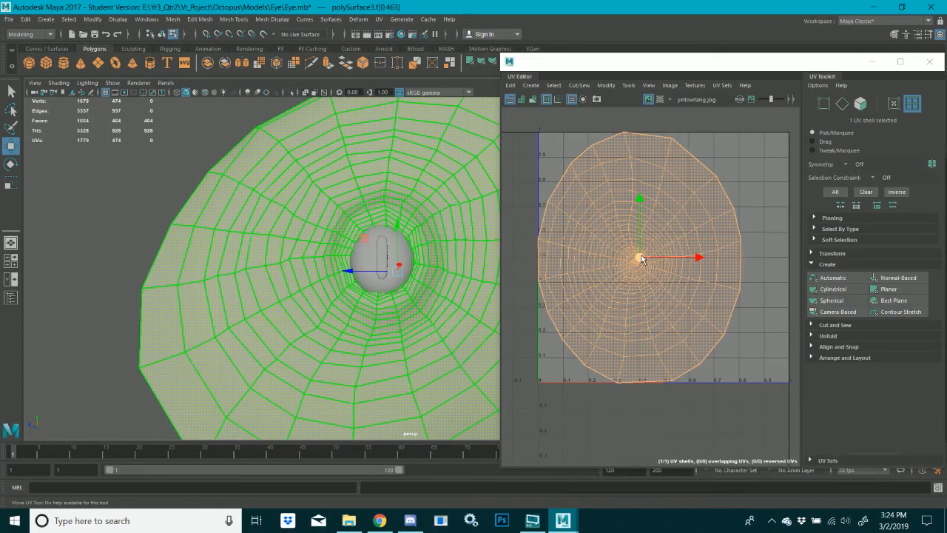
{"action": "left_click", "coordinate": [642, 259]}
{"action": "key", "text": "r"}
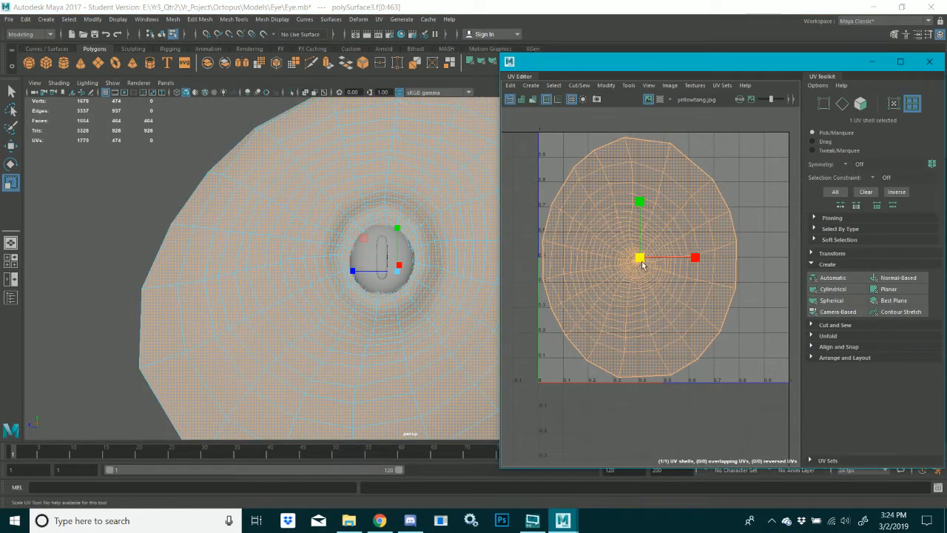
{"action": "mouse_move", "coordinate": [642, 262]}
{"action": "left_mouse_down"}
{"action": "mouse_move", "coordinate": [631, 271]}
{"action": "mouse_move", "coordinate": [641, 260]}
{"action": "left_mouse_up"}
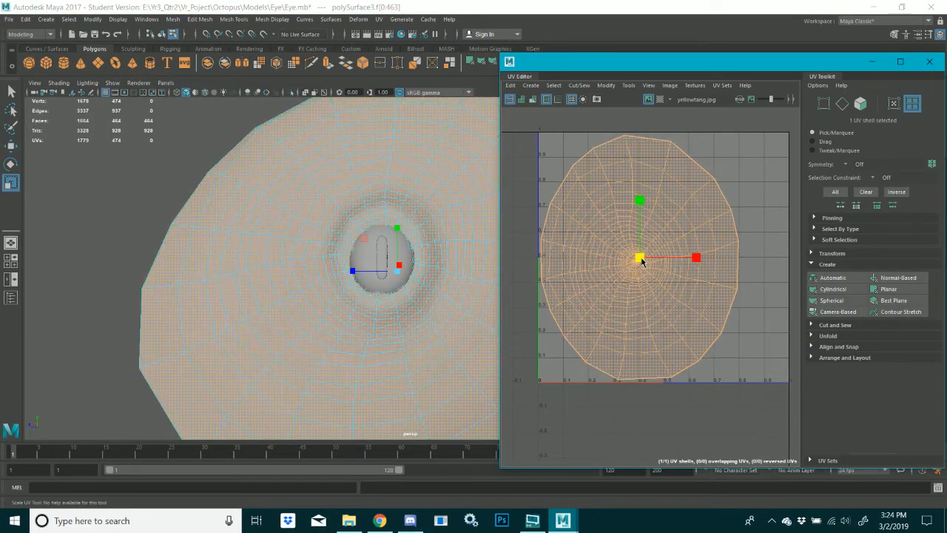
{"action": "left_click", "coordinate": [670, 411]}
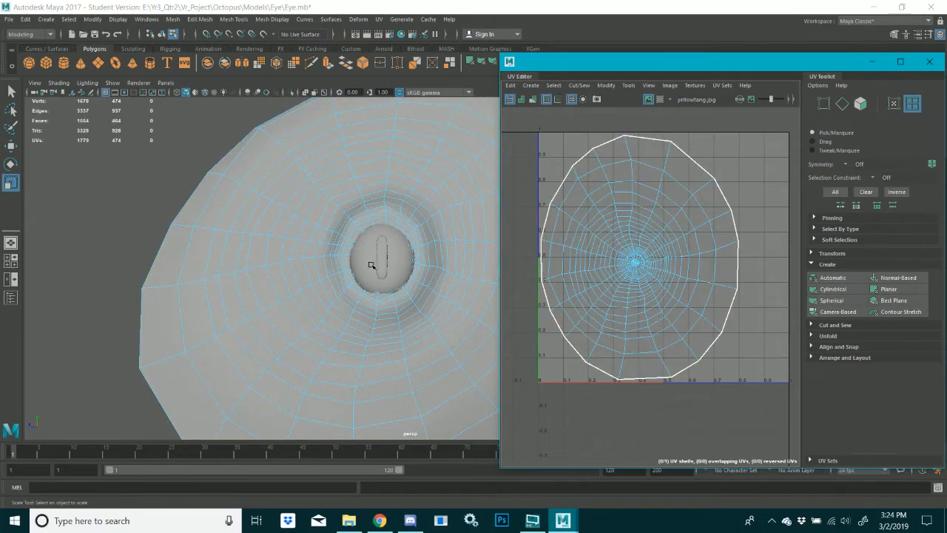
Rotate the skin's UV shell slightly clockwise and move it to the centre of the UV tile
{"action": "left_click", "coordinate": [372, 265]}
{"action": "key", "text": "e"}
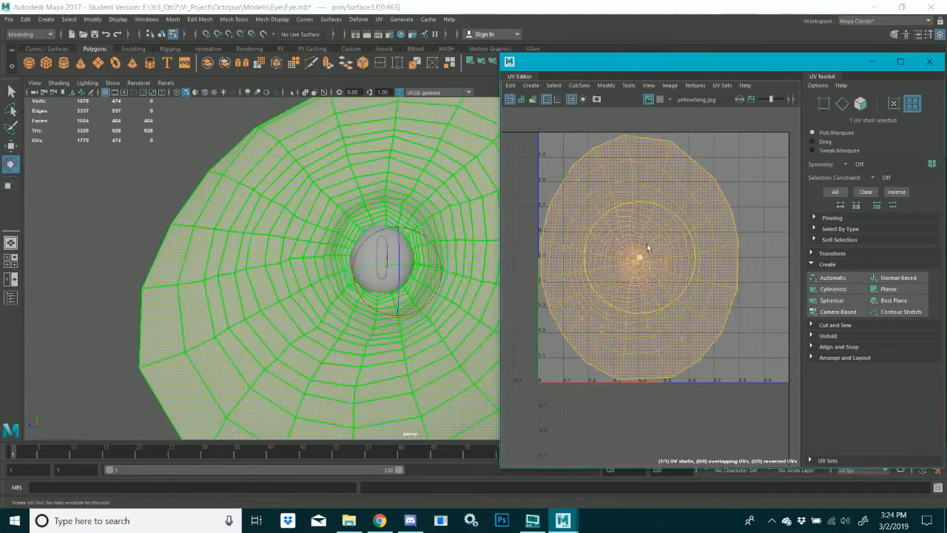
{"action": "left_click_drag", "start_coordinate": [672, 210], "coordinate": [690, 235]}
{"action": "key", "text": "w"}
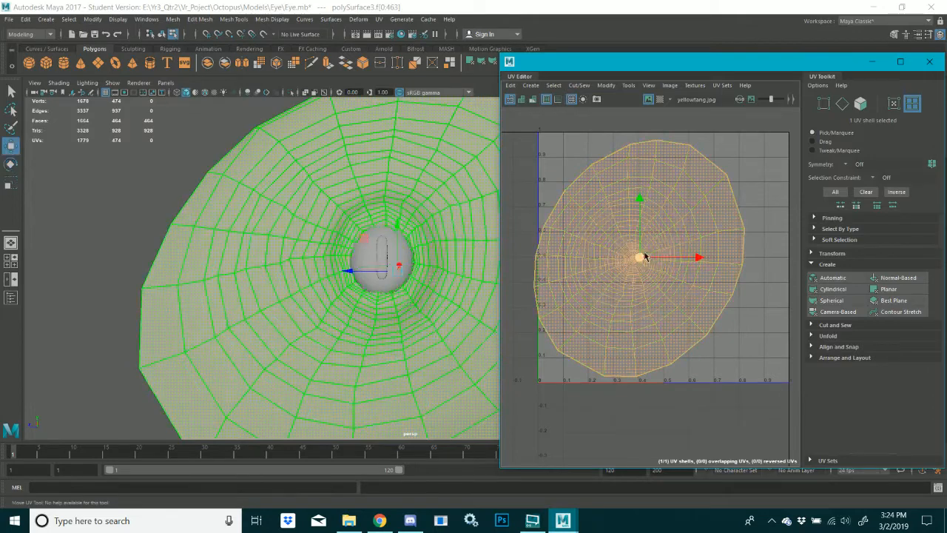
{"action": "left_click_drag", "start_coordinate": [646, 256], "coordinate": [674, 253]}
Rotate the skin's UV shell further onto the tile's diagonal and enlarge it to fill the UV tile
{"action": "key", "text": "r"}
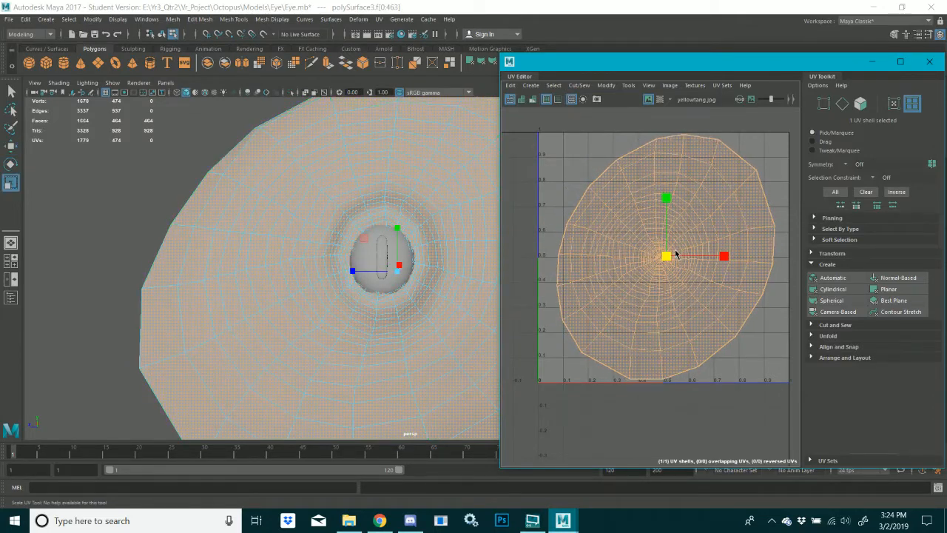
{"action": "key", "text": "e"}
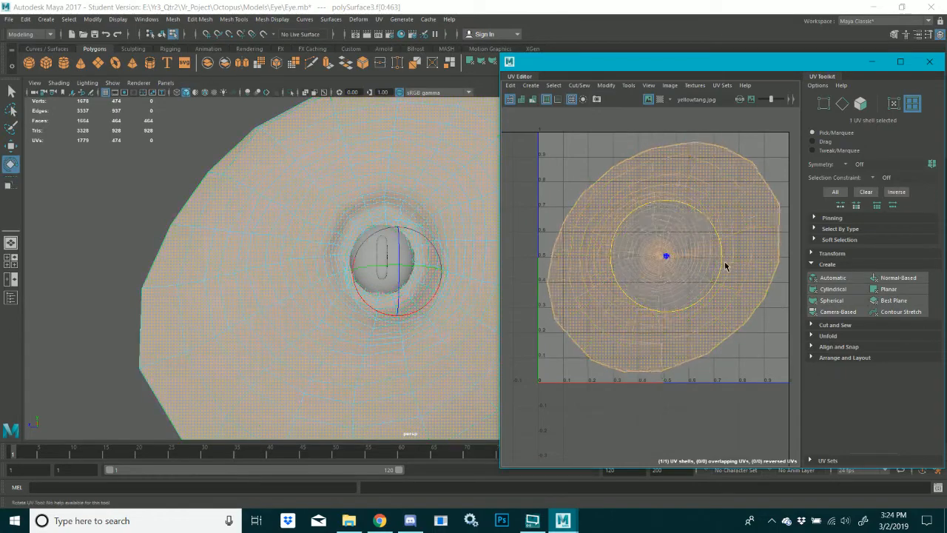
{"action": "left_click_drag", "start_coordinate": [722, 258], "coordinate": [677, 256]}
{"action": "key", "text": "r"}
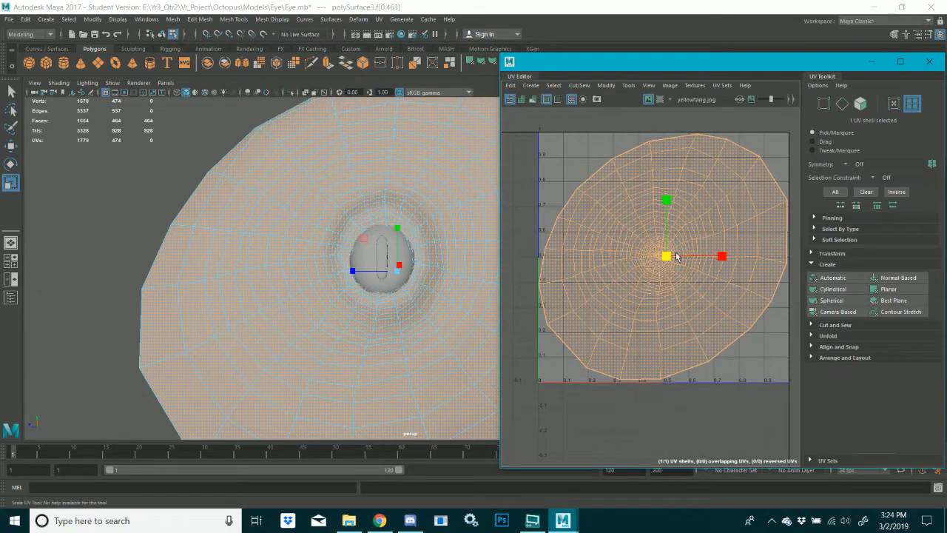
{"action": "scroll", "coordinate": [793, 198], "scroll_direction": "up", "scroll_amount": 3}
{"action": "scroll", "coordinate": [723, 221], "scroll_direction": "down", "scroll_amount": 4}
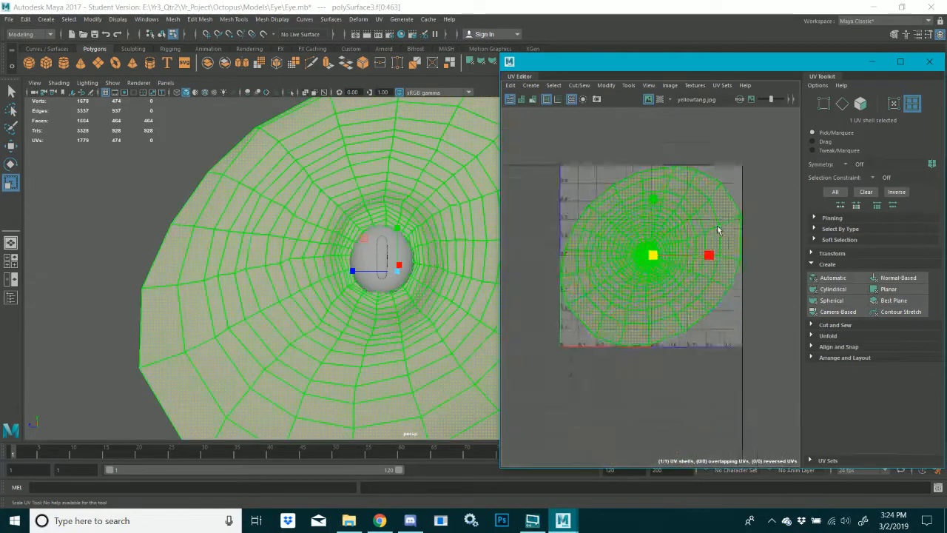
{"action": "scroll", "coordinate": [670, 262], "scroll_direction": "up", "scroll_amount": 1}
Return to object selection and select only the pupil and eyeball meshes so their UV shells show together
{"action": "left_click", "coordinate": [372, 257]}
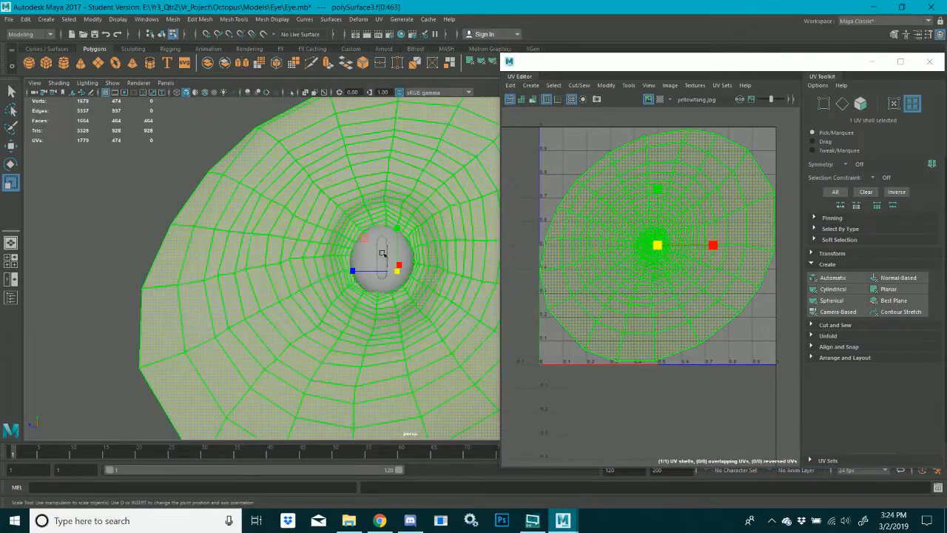
{"action": "right_click_drag", "start_coordinate": [395, 255], "coordinate": [429, 239]}
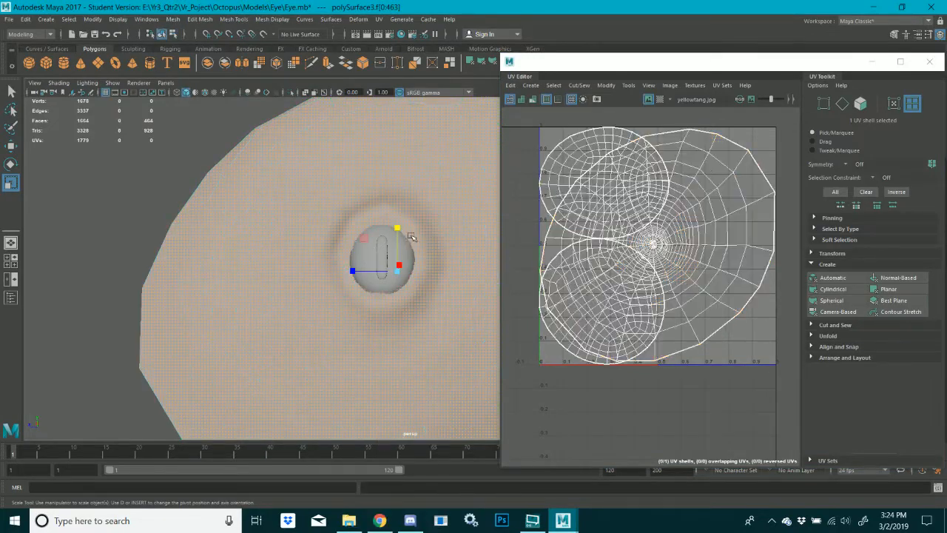
{"action": "left_click", "coordinate": [384, 252], "text": "shift"}
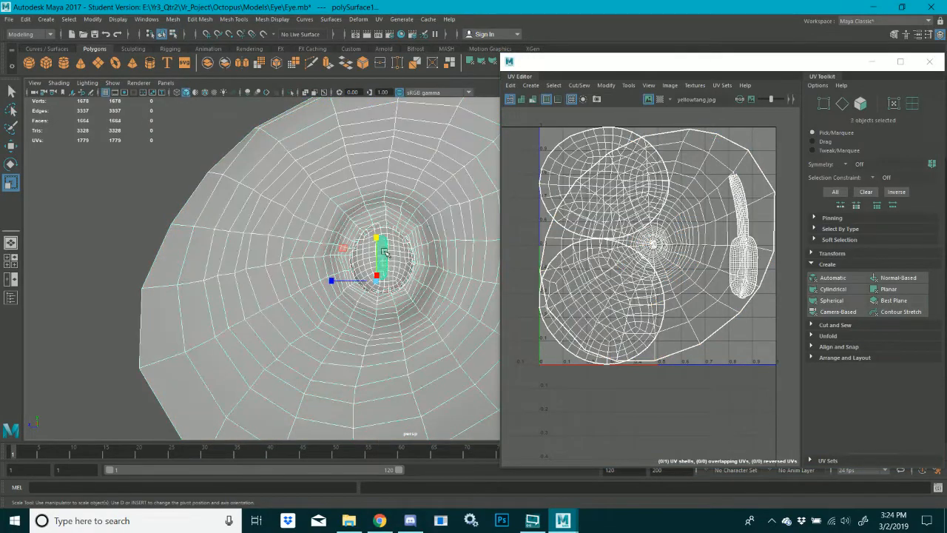
{"action": "left_click", "coordinate": [122, 200]}
{"action": "left_click", "coordinate": [380, 260]}
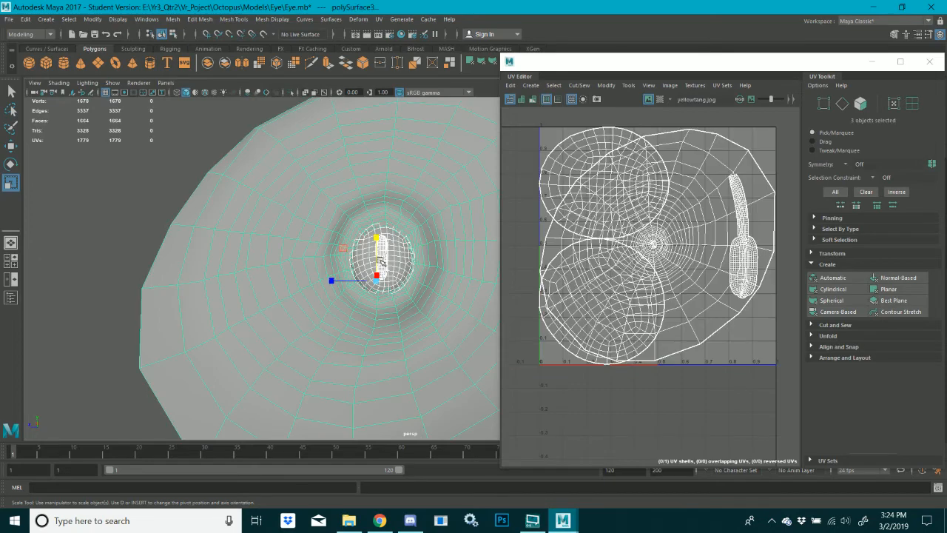
{"action": "left_click", "coordinate": [459, 284]}
{"action": "left_click", "coordinate": [105, 167]}
{"action": "left_click", "coordinate": [382, 257]}
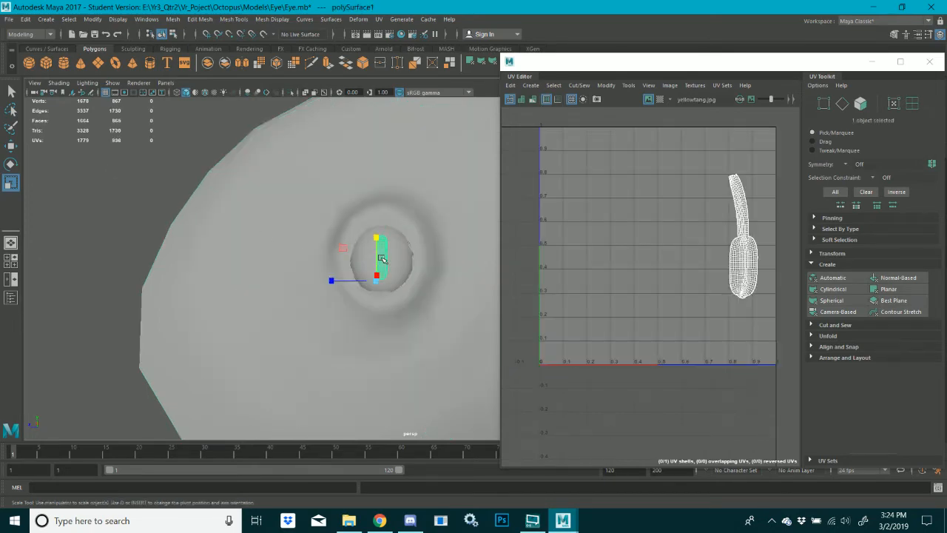
{"action": "left_click", "coordinate": [367, 258], "text": "shift"}
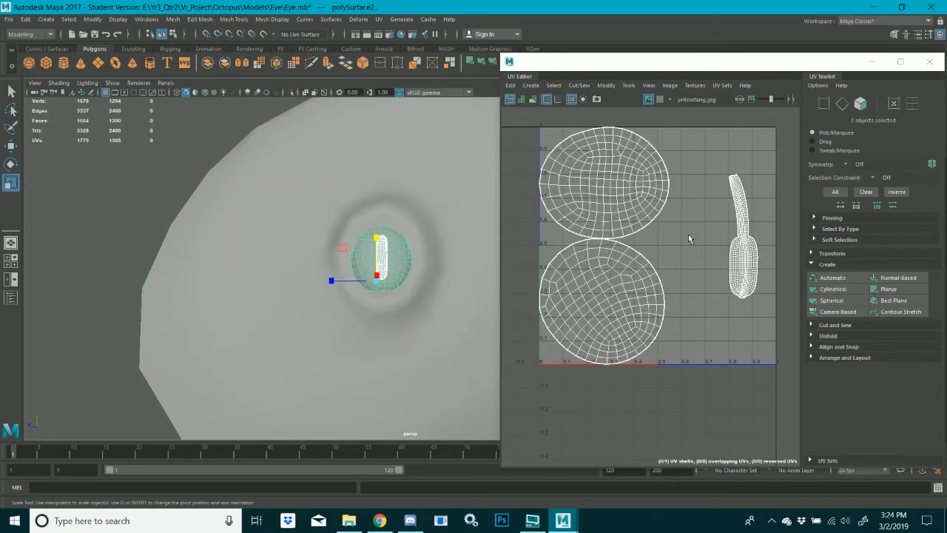
Switch to UV shell selection and move the upper eyeball shell across the tile until it meets the pupil shell
{"action": "scroll", "coordinate": [688, 238], "scroll_direction": "down", "scroll_amount": 1}
{"action": "right_click_drag", "start_coordinate": [666, 209], "coordinate": [623, 188]}
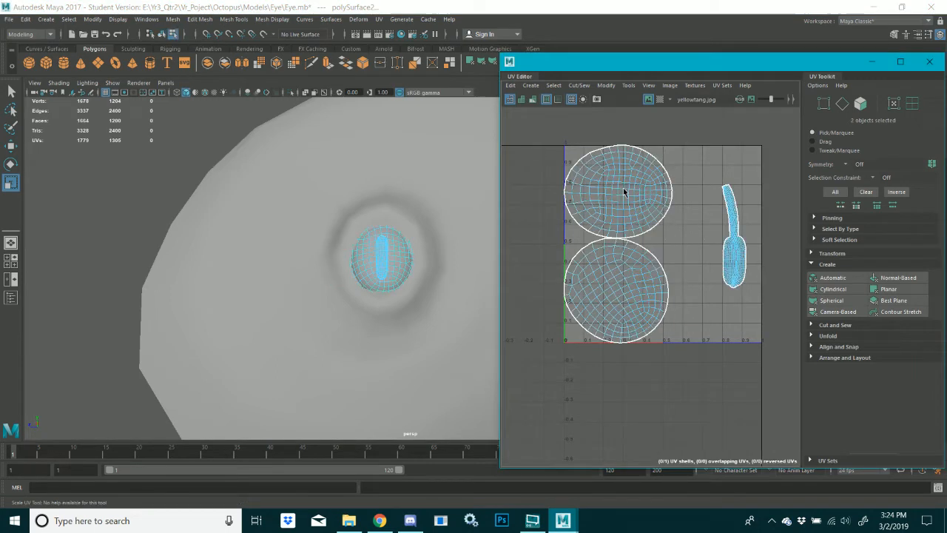
{"action": "left_click", "coordinate": [623, 187]}
{"action": "key", "text": "w"}
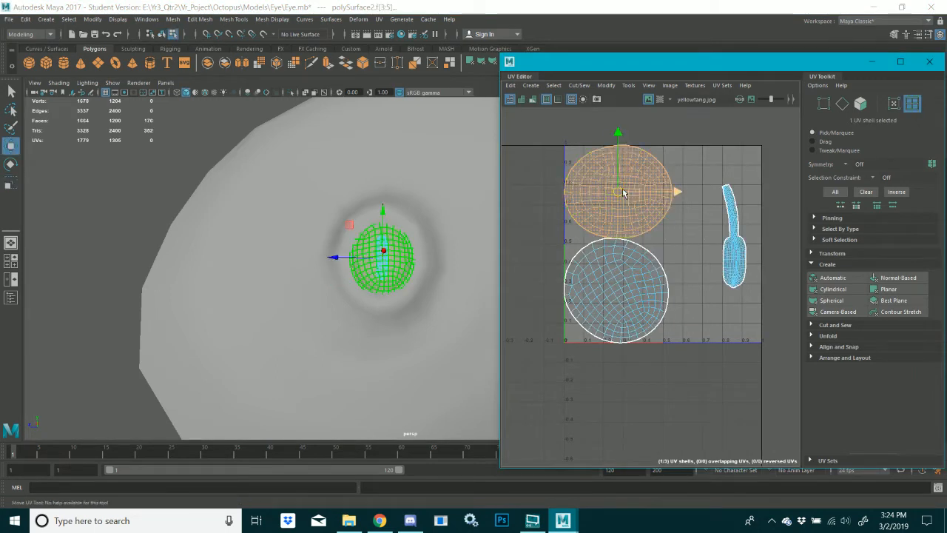
{"action": "left_click_drag", "start_coordinate": [623, 192], "coordinate": [673, 196]}
Rotate the lower eyeball shell slightly and nudge it up beneath the upper eyeball shell
{"action": "left_click", "coordinate": [618, 291]}
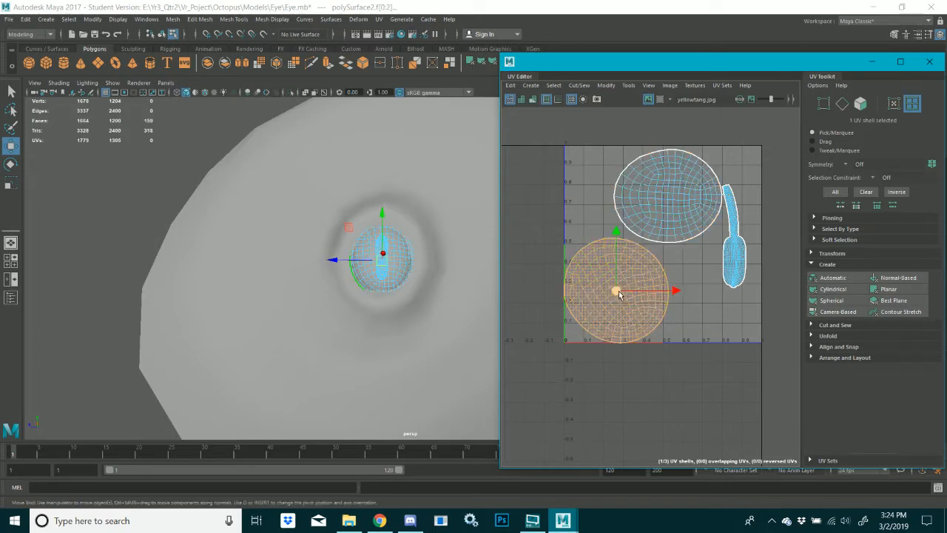
{"action": "key", "text": "e"}
{"action": "left_click_drag", "start_coordinate": [661, 294], "coordinate": [658, 261]}
{"action": "key", "text": "w"}
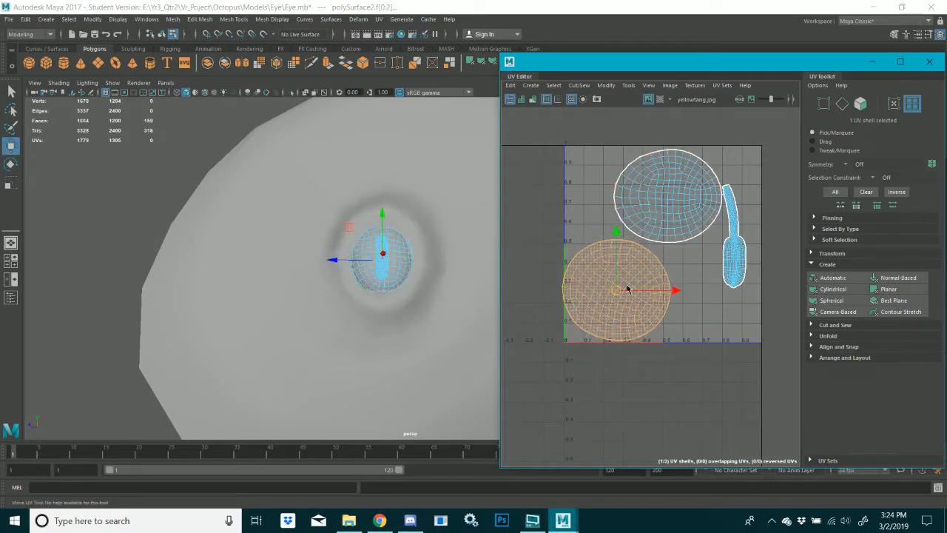
{"action": "left_click_drag", "start_coordinate": [627, 289], "coordinate": [625, 293]}
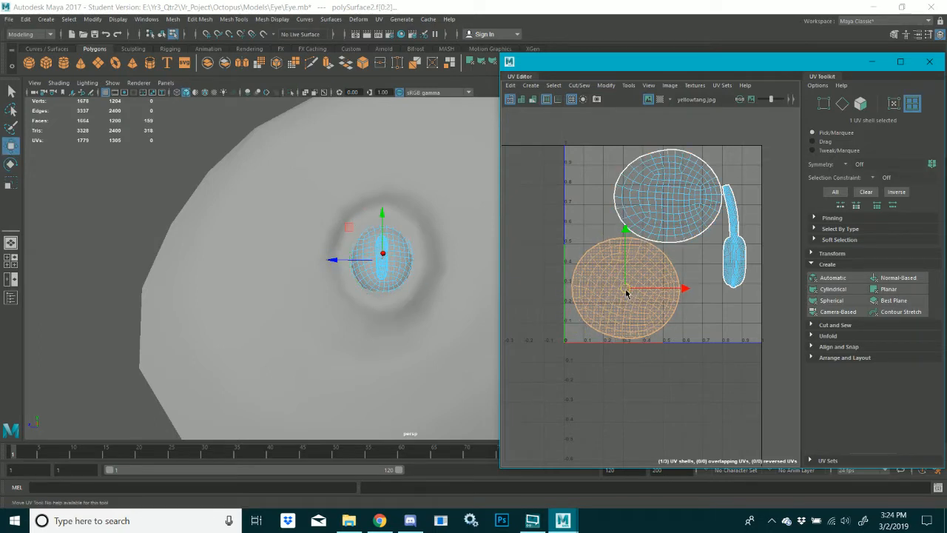
Enlarge both eyeball shells together slightly, and nudge the lower one toward the tile's lower-left corner
{"action": "left_click", "coordinate": [654, 225], "text": "shift"}
{"action": "key", "text": "r"}
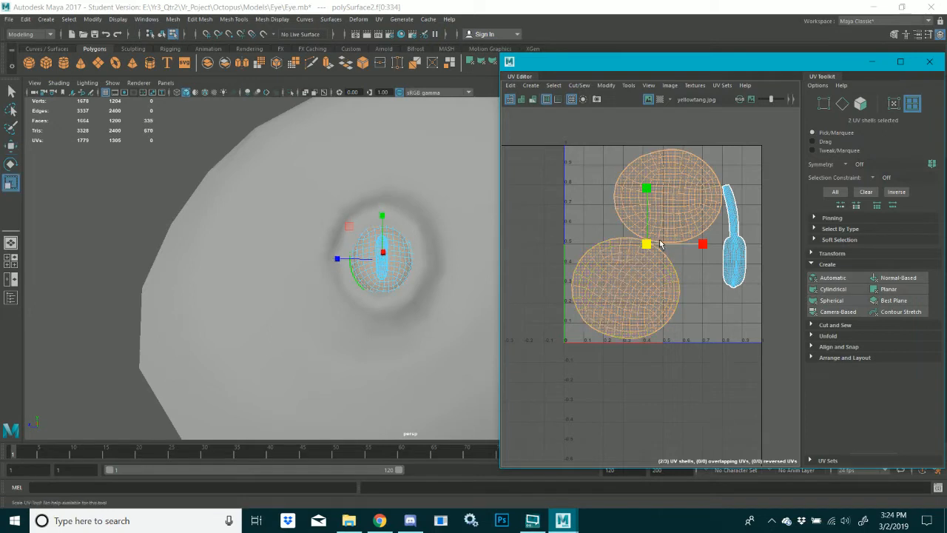
{"action": "left_click_drag", "start_coordinate": [654, 245], "coordinate": [655, 246]}
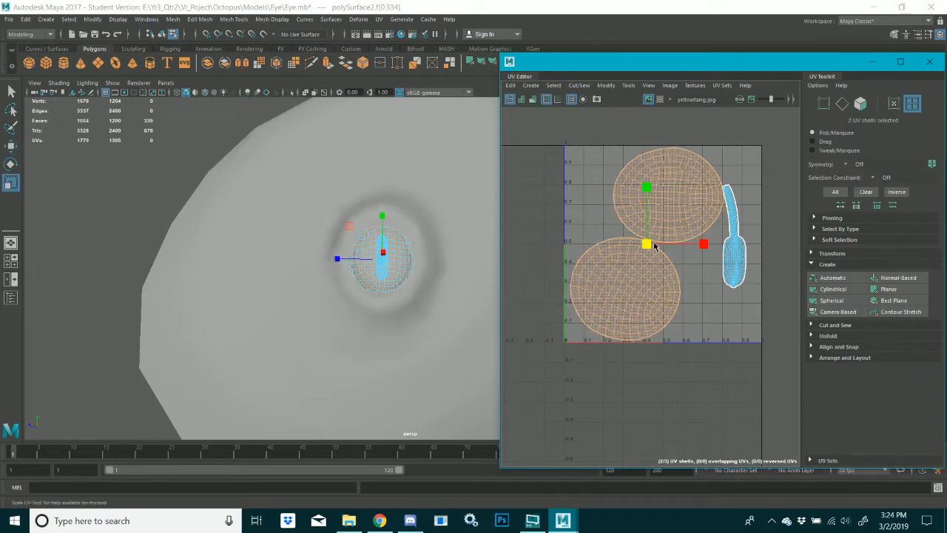
{"action": "key", "text": "w"}
{"action": "left_click", "coordinate": [626, 286]}
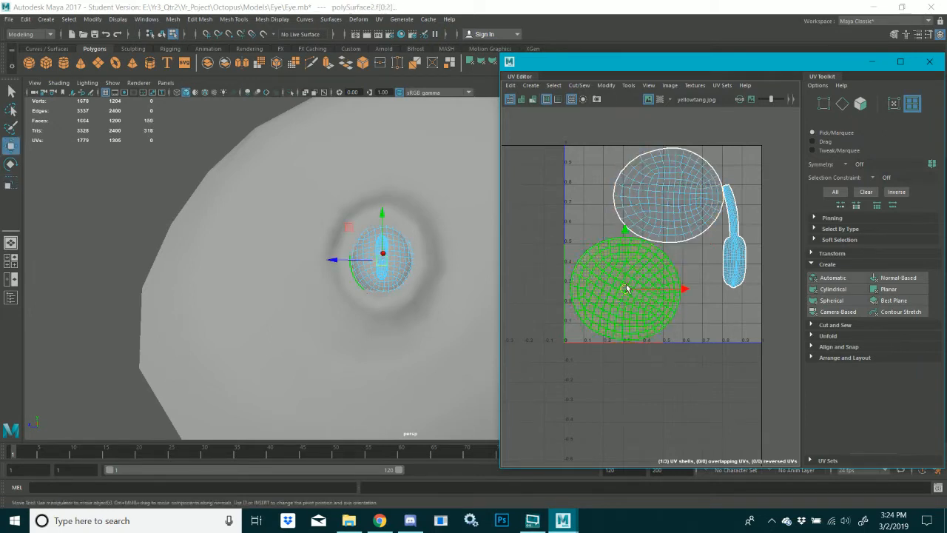
{"action": "left_click_drag", "start_coordinate": [627, 288], "coordinate": [624, 291]}
Move the pupil's UV shell down into the lower-right corner of the UV tile
{"action": "left_click", "coordinate": [671, 211]}
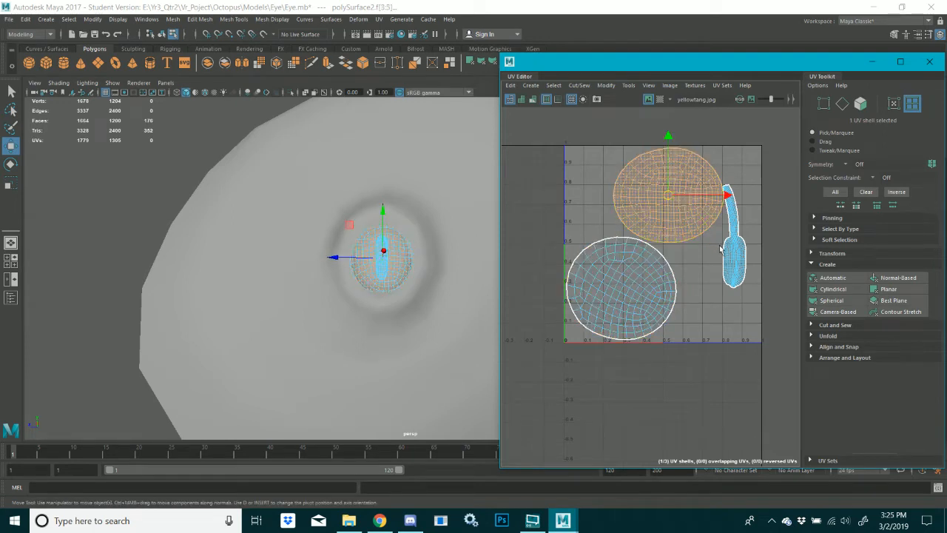
{"action": "left_click", "coordinate": [733, 250]}
{"action": "left_click_drag", "start_coordinate": [734, 248], "coordinate": [744, 297]}
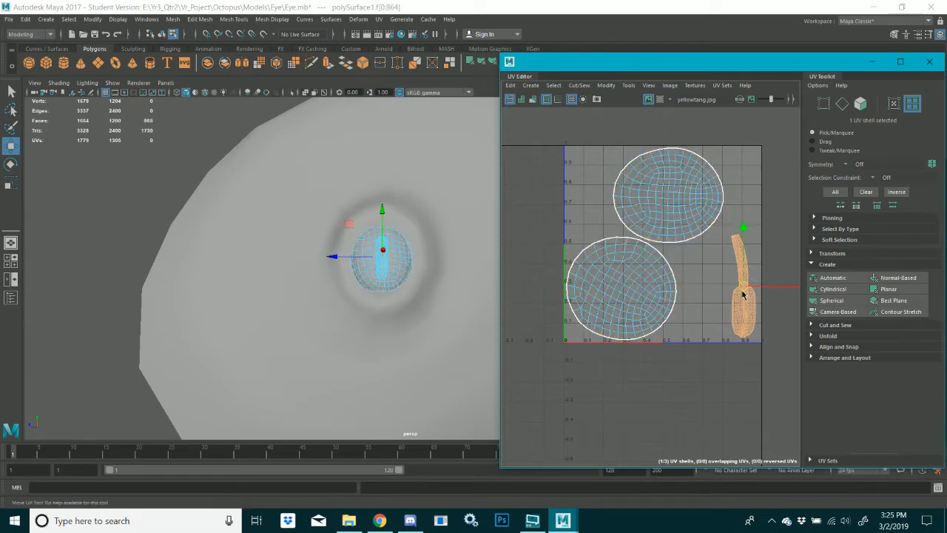
Enlarge the upper eyeball shell slightly, and fine-tune the scale of both eyeball shells together to fit the UV tile
{"action": "left_click", "coordinate": [684, 231]}
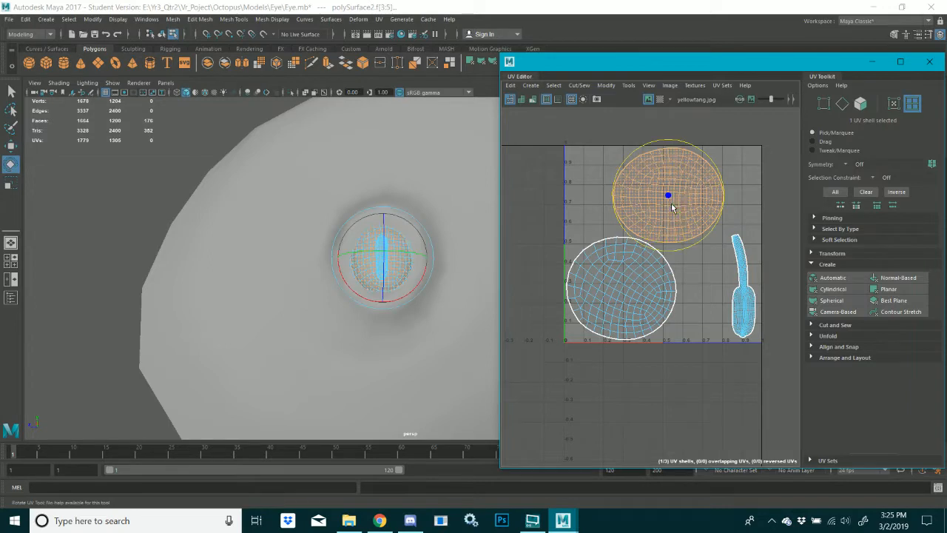
{"action": "key", "text": "r"}
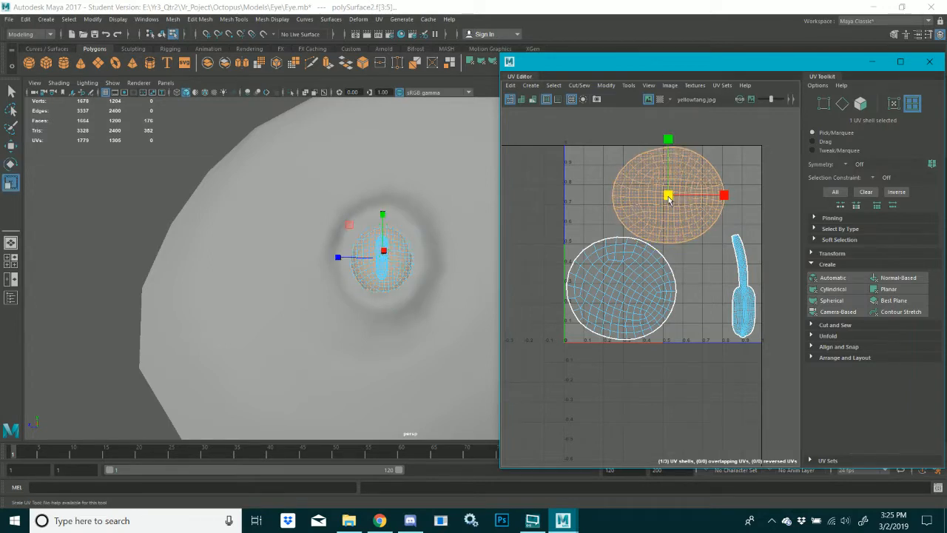
{"action": "left_click", "coordinate": [648, 249], "text": "shift"}
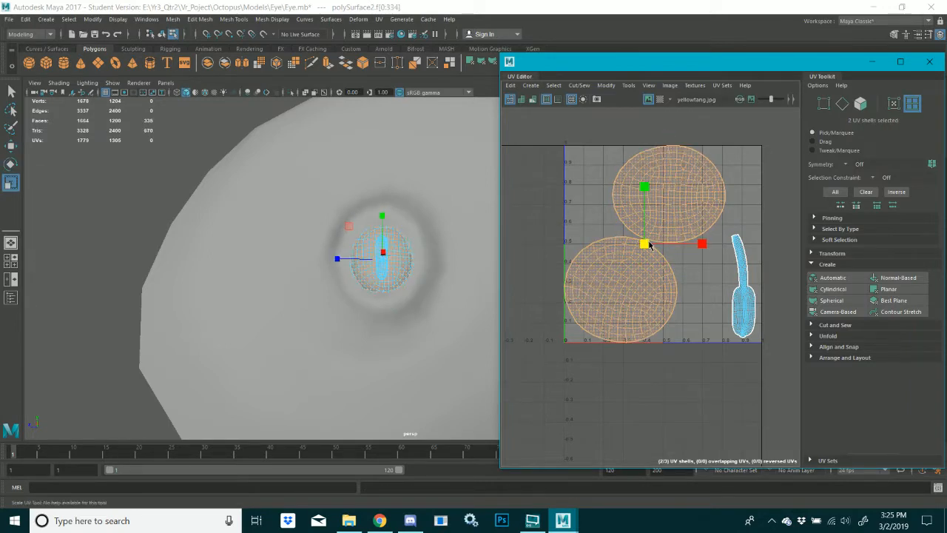
{"action": "left_click_drag", "start_coordinate": [649, 246], "coordinate": [649, 248]}
{"action": "key", "text": "w"}
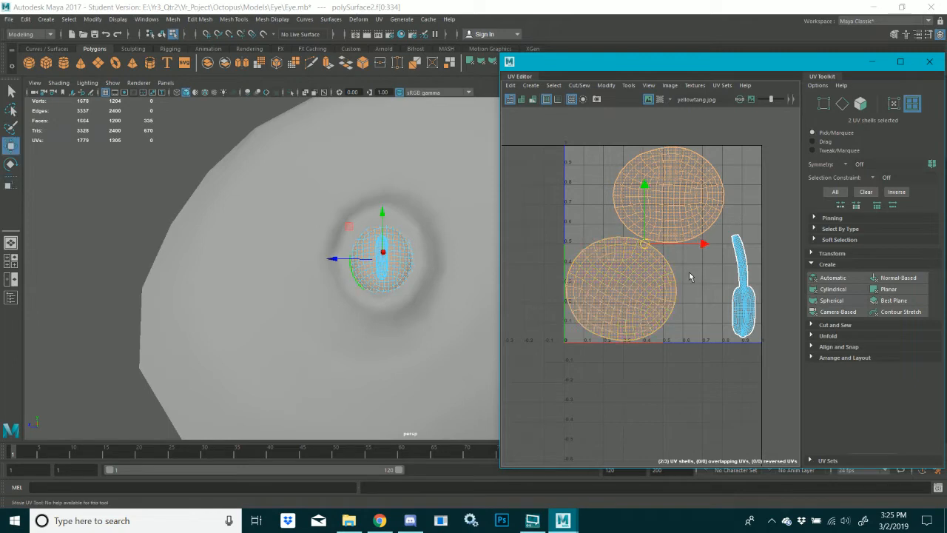
Move the upper eyeball shell toward the tile's upper-right corner, above the pupil shell
{"action": "left_click", "coordinate": [689, 272]}
{"action": "left_click", "coordinate": [615, 280]}
{"action": "left_click", "coordinate": [682, 201]}
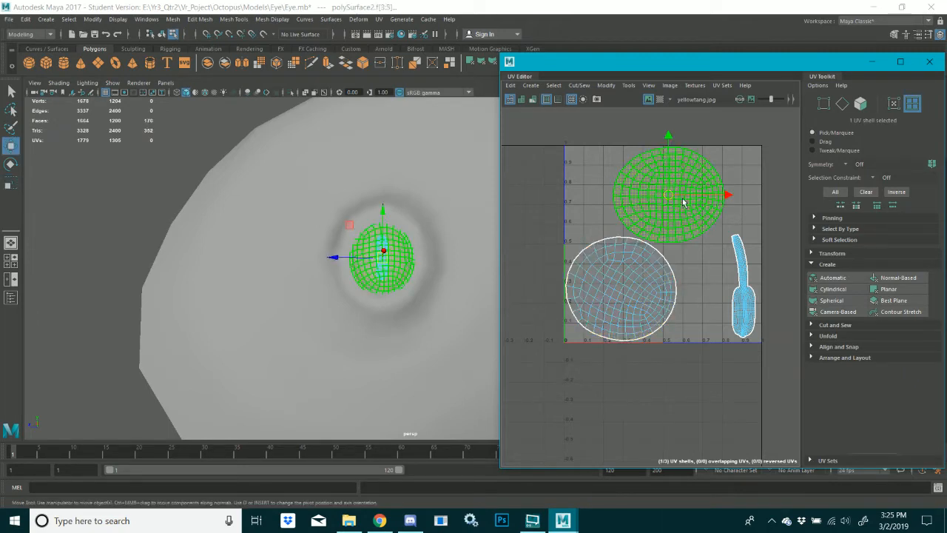
{"action": "left_click_drag", "start_coordinate": [672, 197], "coordinate": [706, 202]}
Nudge the lower eyeball shell inward, scale both eyeball shells up together to reach the tile's edges, and deselect them
{"action": "left_click", "coordinate": [629, 279]}
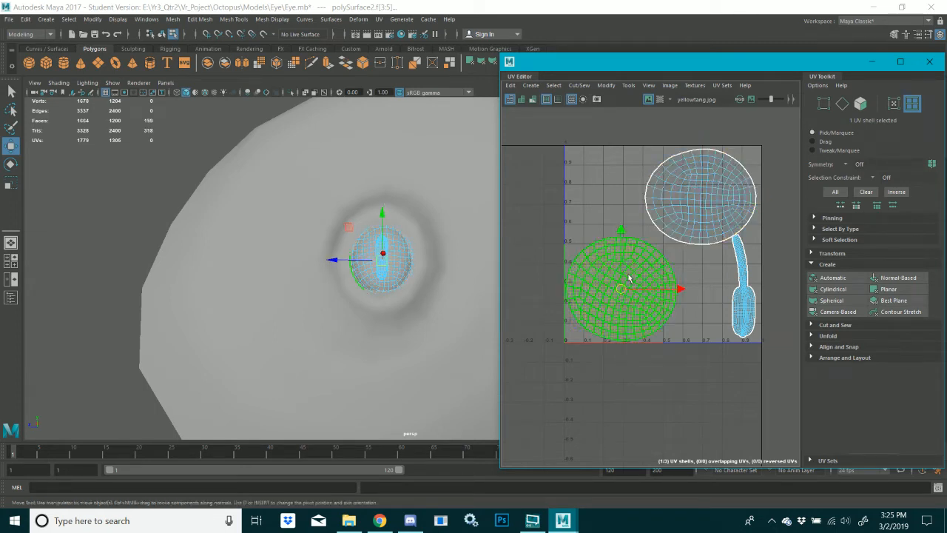
{"action": "left_click", "coordinate": [705, 228], "text": "shift"}
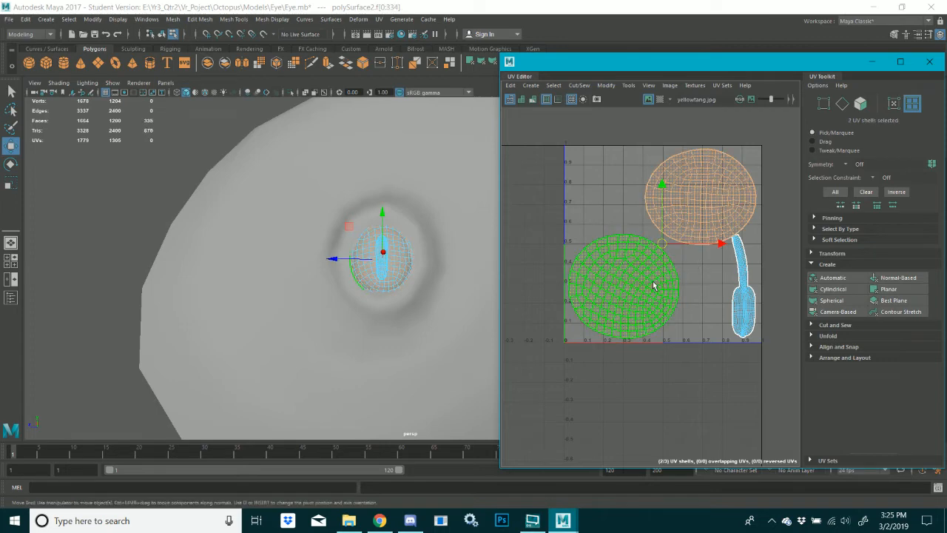
{"action": "key", "text": "r"}
{"action": "left_click_drag", "start_coordinate": [661, 247], "coordinate": [666, 249]}
{"action": "key", "text": "w"}
{"action": "left_click", "coordinate": [688, 284]}
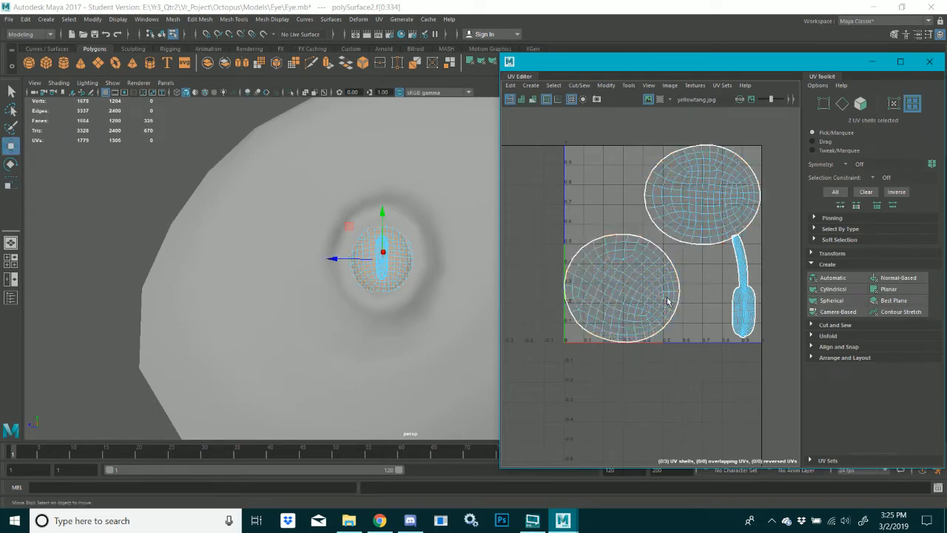
Nudge the lower and upper eyeball UV shells slightly inward from the edges of the UV tile
{"action": "left_click", "coordinate": [625, 302]}
{"action": "left_click_drag", "start_coordinate": [624, 288], "coordinate": [627, 284]}
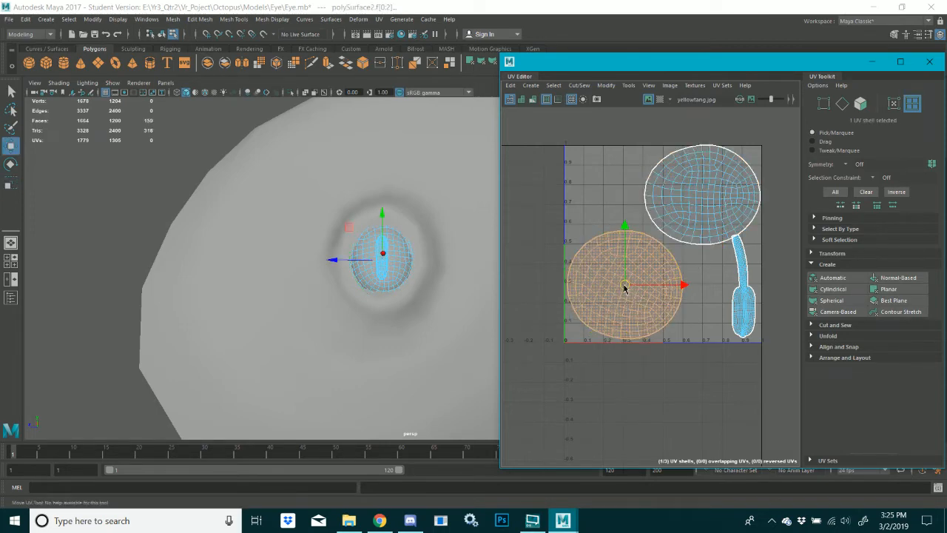
{"action": "left_click", "coordinate": [692, 215]}
{"action": "left_click_drag", "start_coordinate": [695, 208], "coordinate": [700, 208]}
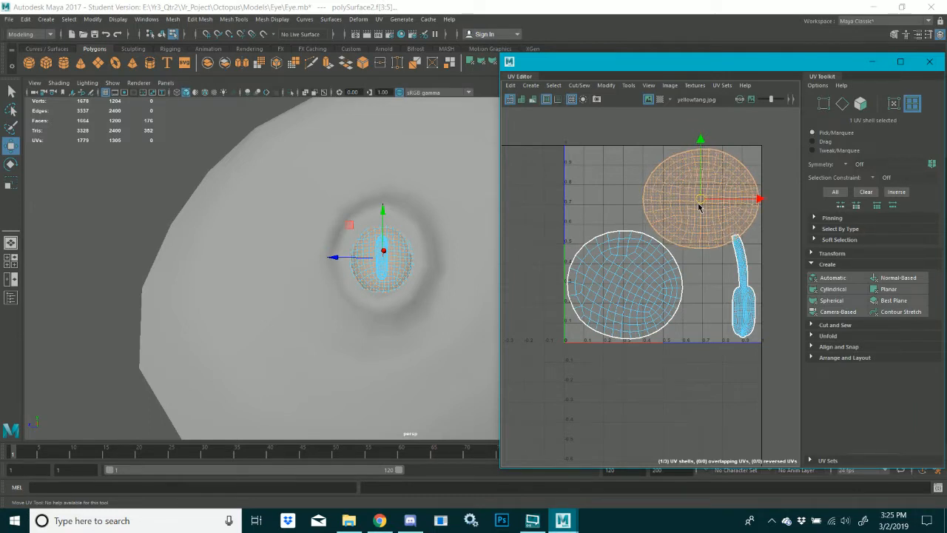
Scale both eyeball shells up slightly together, and nudge each one back inside the UV tile's borders
{"action": "left_click_drag", "start_coordinate": [613, 203], "coordinate": [691, 274]}
{"action": "key", "text": "r"}
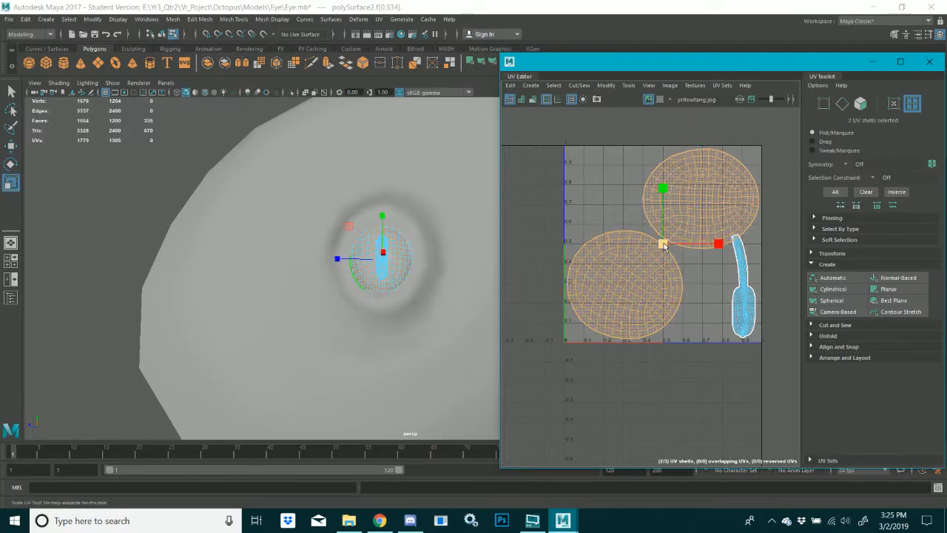
{"action": "left_click", "coordinate": [697, 218]}
{"action": "key", "text": "w"}
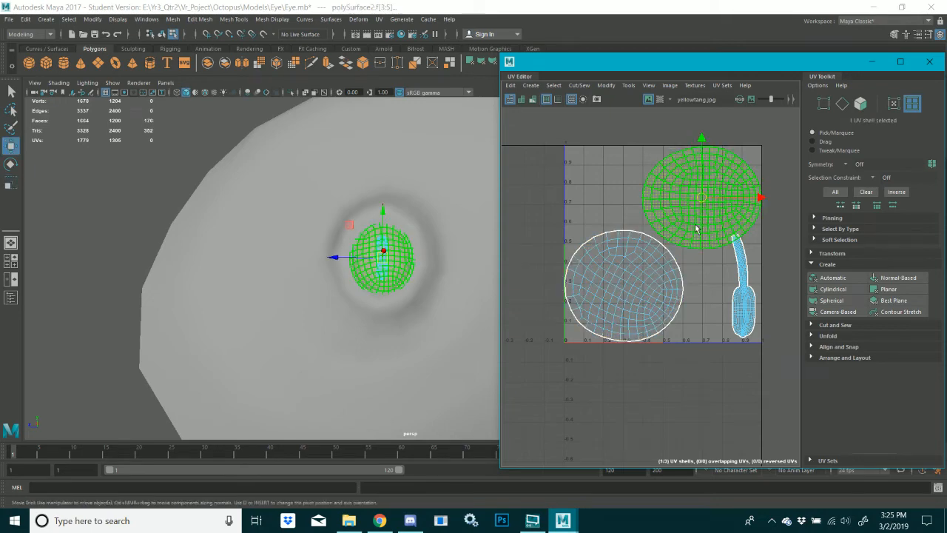
{"action": "left_click_drag", "start_coordinate": [702, 199], "coordinate": [700, 201]}
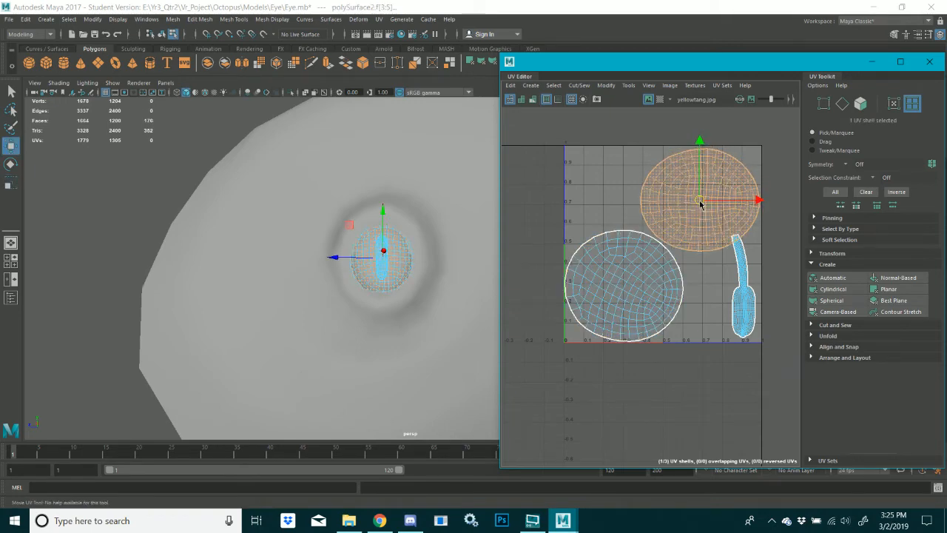
{"action": "left_click", "coordinate": [633, 291]}
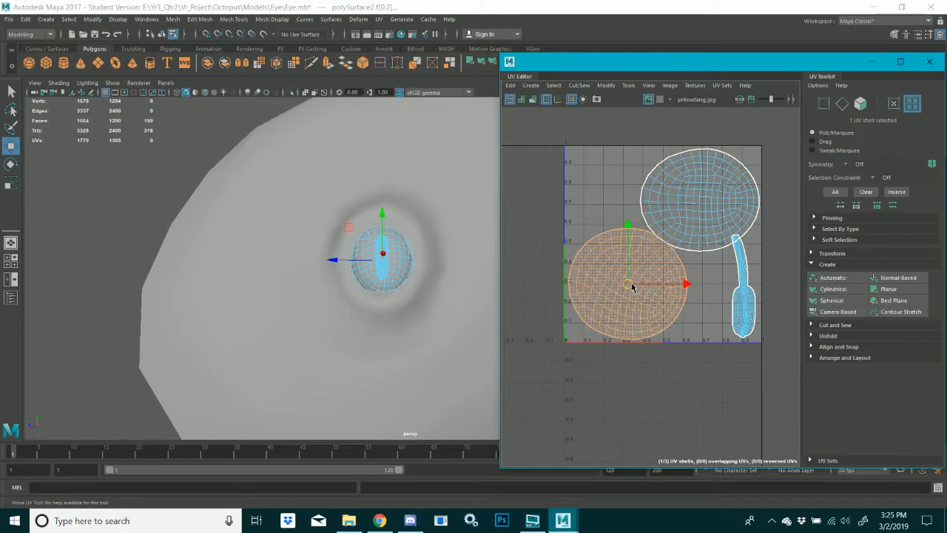
{"action": "left_click_drag", "start_coordinate": [632, 287], "coordinate": [630, 289]}
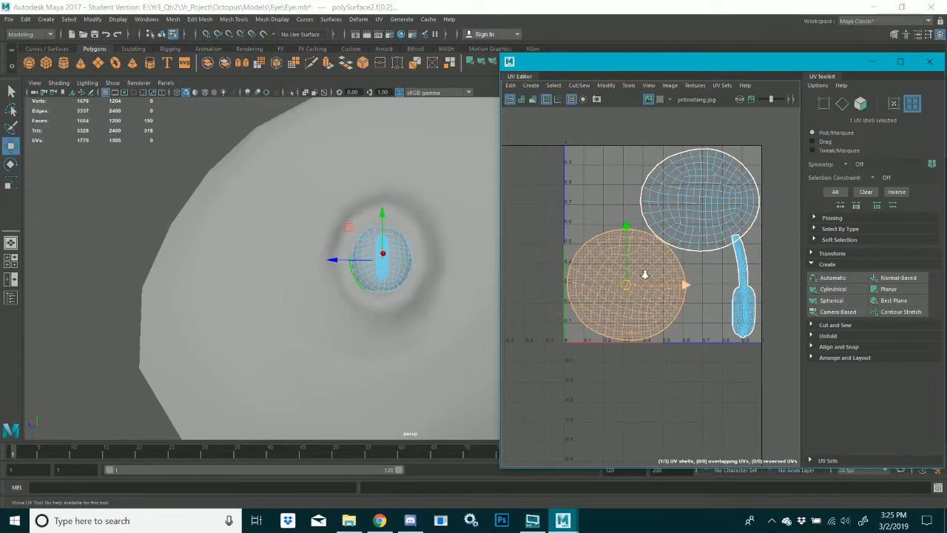
{"action": "scroll", "coordinate": [644, 274], "scroll_direction": "up", "scroll_amount": 5}
{"action": "scroll", "coordinate": [661, 262], "scroll_direction": "down", "scroll_amount": 6}
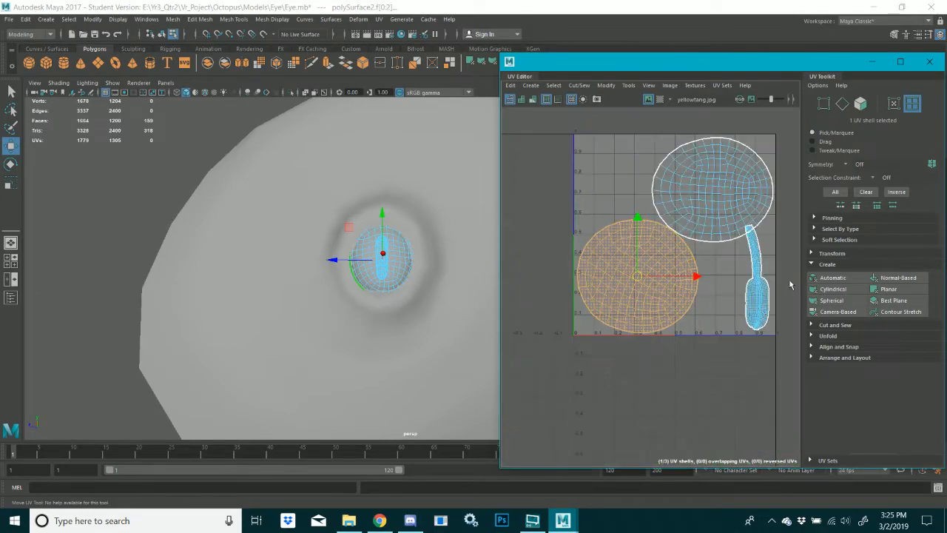
Rotate the pupil's UV shell clockwise to a diagonal and shift it toward the gap below the upper eyeball shell
{"action": "left_click", "coordinate": [755, 311]}
{"action": "key", "text": "e"}
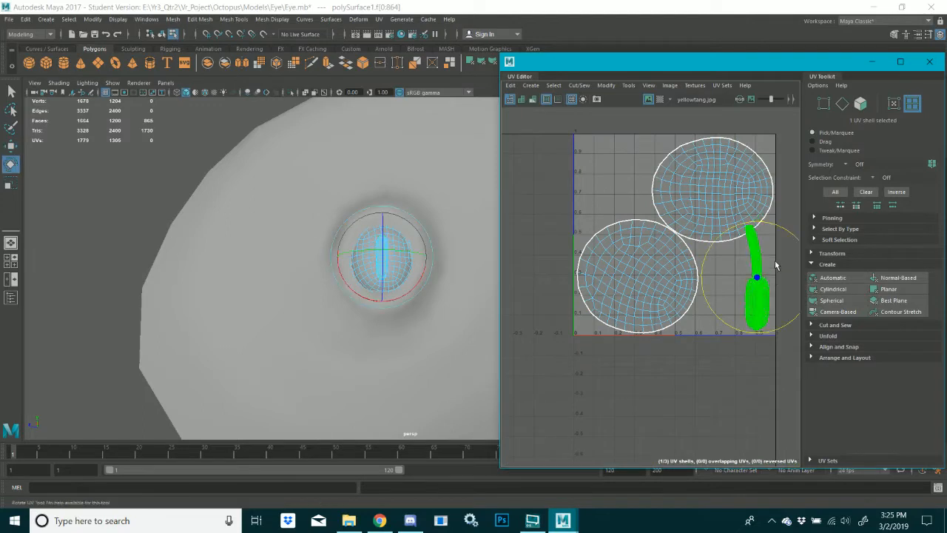
{"action": "left_click_drag", "start_coordinate": [772, 225], "coordinate": [782, 241]}
{"action": "key", "text": "w"}
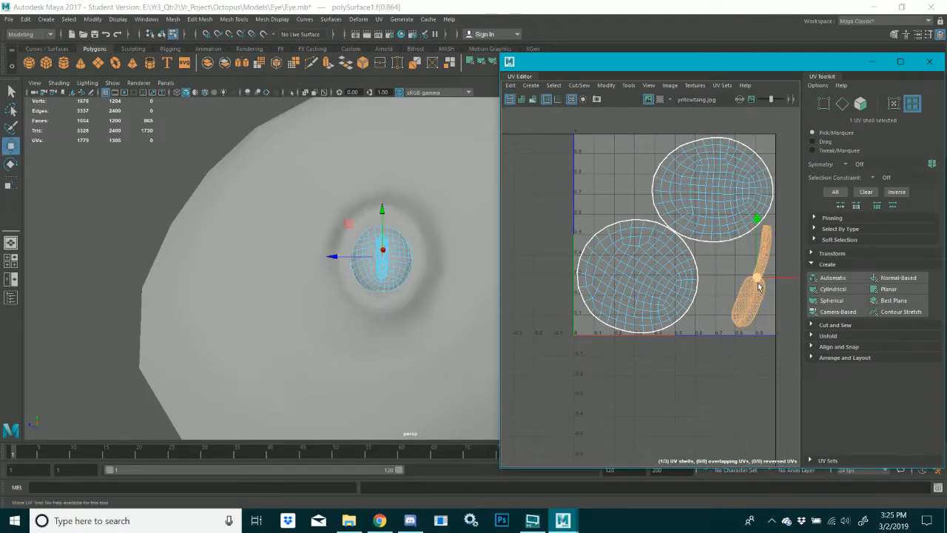
{"action": "left_click_drag", "start_coordinate": [756, 278], "coordinate": [746, 280]}
{"action": "key", "text": "e"}
{"action": "left_click_drag", "start_coordinate": [759, 229], "coordinate": [775, 243]}
Enlarge and reposition the diagonal pupil shell to fill the space beside the lower eyeball shell, and deselect it
{"action": "key", "text": "w"}
{"action": "mouse_move", "coordinate": [746, 282]}
{"action": "left_mouse_down"}
{"action": "mouse_move", "coordinate": [738, 285]}
{"action": "mouse_move", "coordinate": [619, 194]}
{"action": "mouse_move", "coordinate": [736, 288]}
{"action": "left_mouse_up"}
{"action": "key", "text": "r"}
{"action": "key", "text": "w"}
{"action": "key", "text": "r"}
{"action": "key", "text": "w"}
{"action": "left_click", "coordinate": [669, 383]}
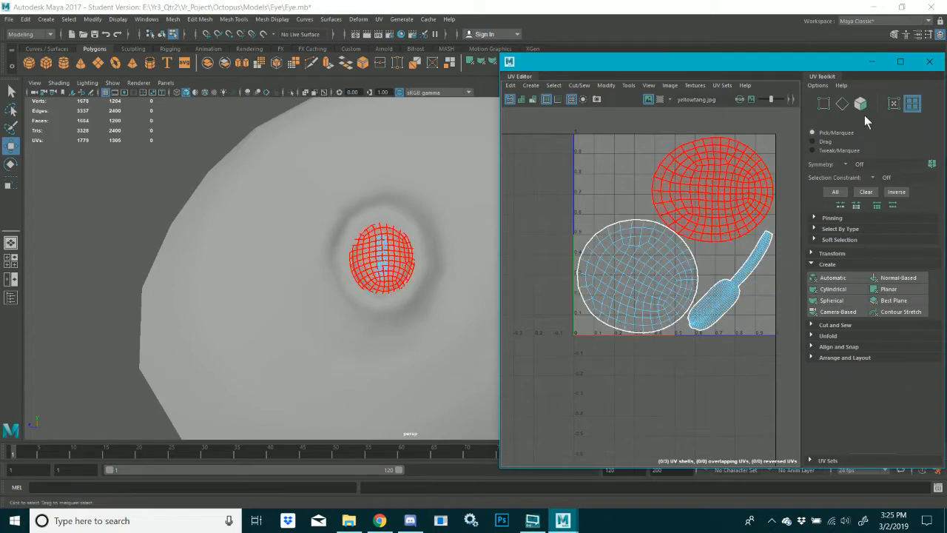
Close the UV Editor, select the eyeball and pupil meshes as objects, and assign them a new Lambert material
{"action": "left_click", "coordinate": [929, 63]}
{"action": "right_click_drag", "start_coordinate": [393, 259], "coordinate": [436, 226]}
{"action": "left_click", "coordinate": [376, 269]}
{"action": "left_click", "coordinate": [387, 262]}
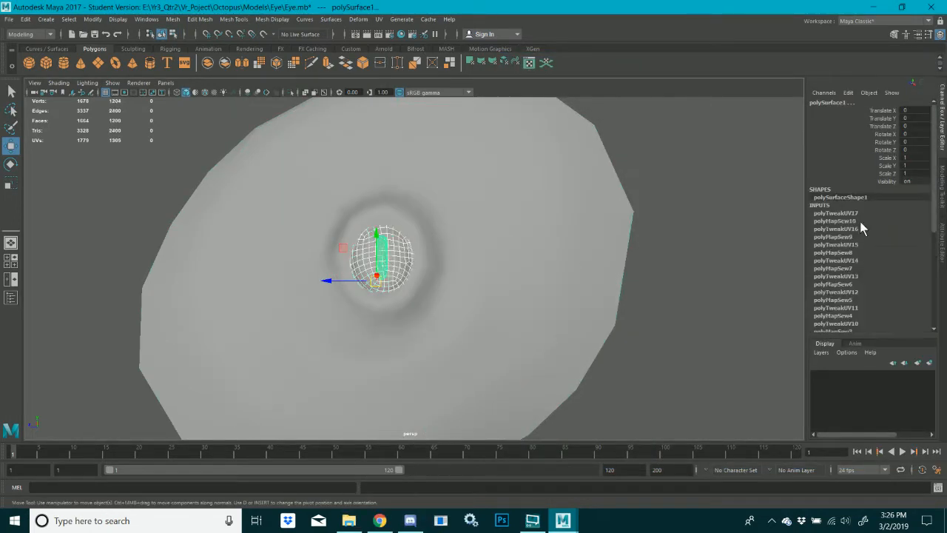
{"action": "right_click_drag", "start_coordinate": [388, 251], "coordinate": [385, 491]}
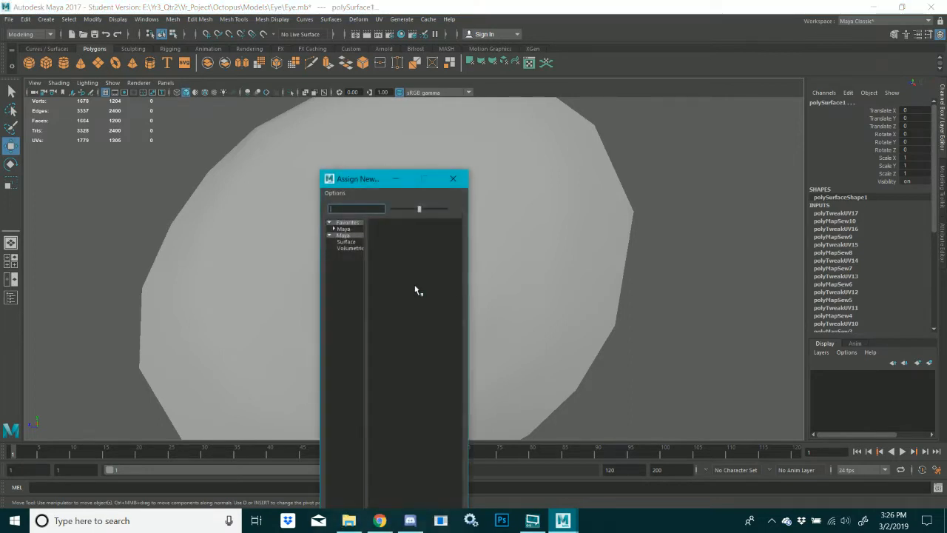
{"action": "left_click", "coordinate": [392, 365]}
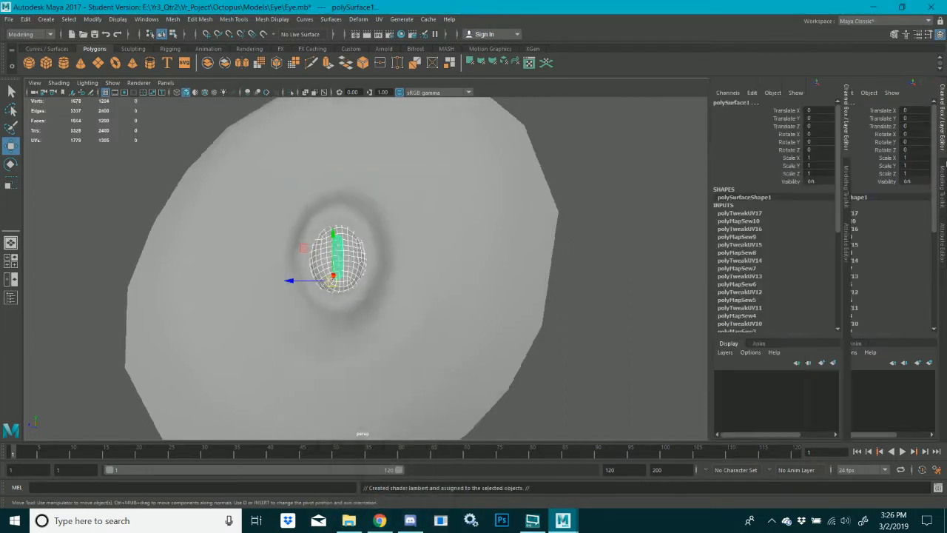
Open the new Lambert material's attributes and rename the material as Eye
{"action": "left_click", "coordinate": [929, 101]}
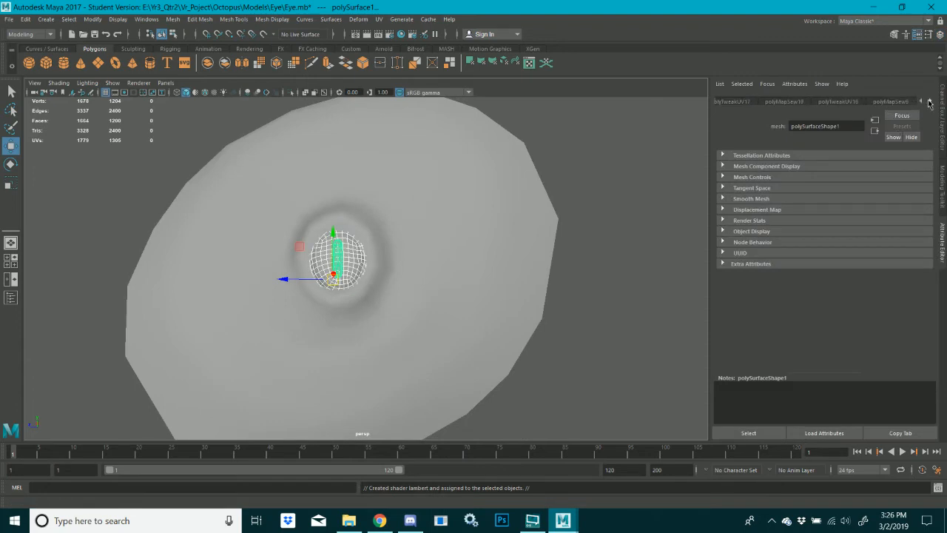
{"action": "left_click", "coordinate": [930, 102]}
{"action": "left_click", "coordinate": [929, 103]}
{"action": "left_click", "coordinate": [930, 102]}
{"action": "left_click", "coordinate": [930, 102]}
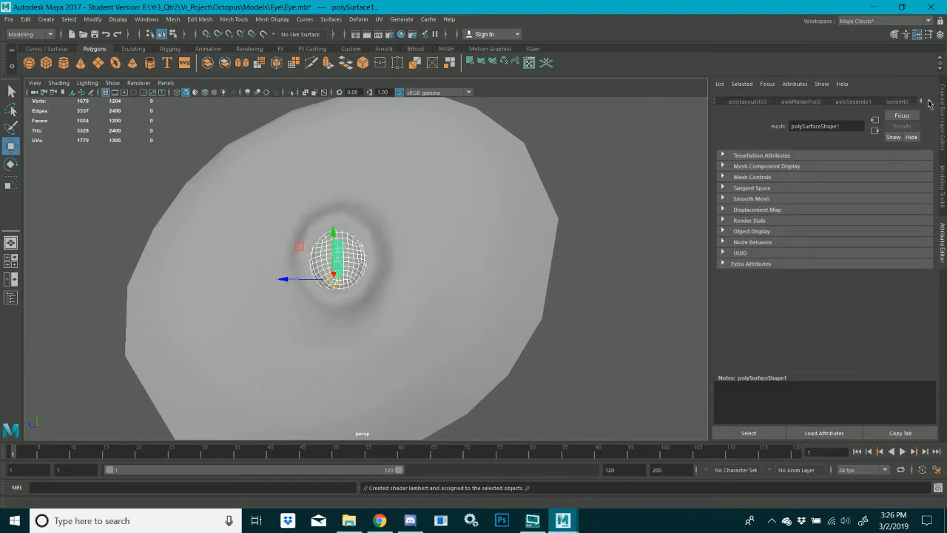
{"action": "left_click", "coordinate": [904, 102]}
{"action": "left_click_drag", "start_coordinate": [860, 125], "coordinate": [711, 133]}
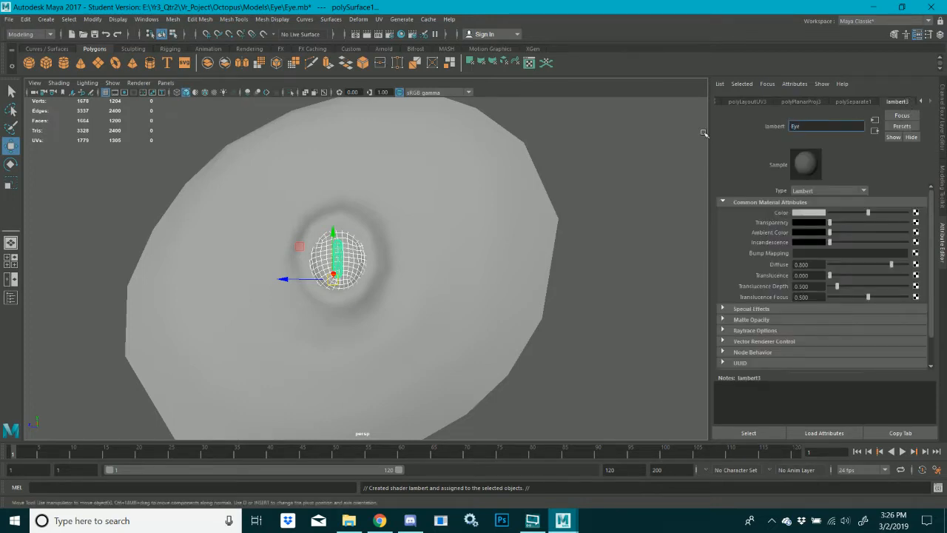
{"action": "type", "text": "Eye"}
{"action": "key", "text": "Return"}
Rename the Eye material's shading group using the name Eye
{"action": "left_click", "coordinate": [875, 130]}
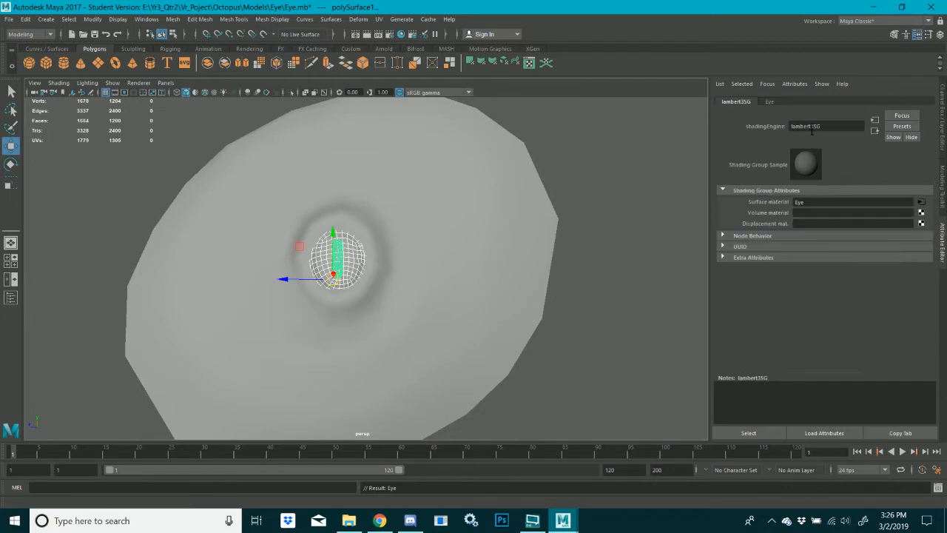
{"action": "left_click", "coordinate": [812, 128]}
{"action": "type", "text": "Eye"}
{"action": "key", "text": "Return"}
Select the skin, eyeball and pupil meshes as objects and delete all construction history in the scene
{"action": "left_click", "coordinate": [338, 307]}
{"action": "right_click_drag", "start_coordinate": [332, 265], "coordinate": [366, 228]}
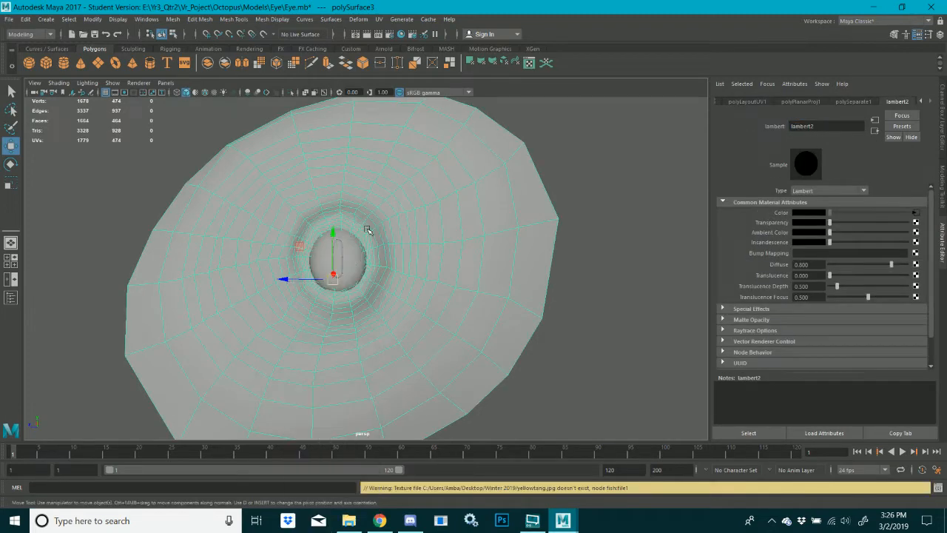
{"action": "left_click_drag", "start_coordinate": [308, 225], "coordinate": [366, 325]}
{"action": "left_click", "coordinate": [24, 19]}
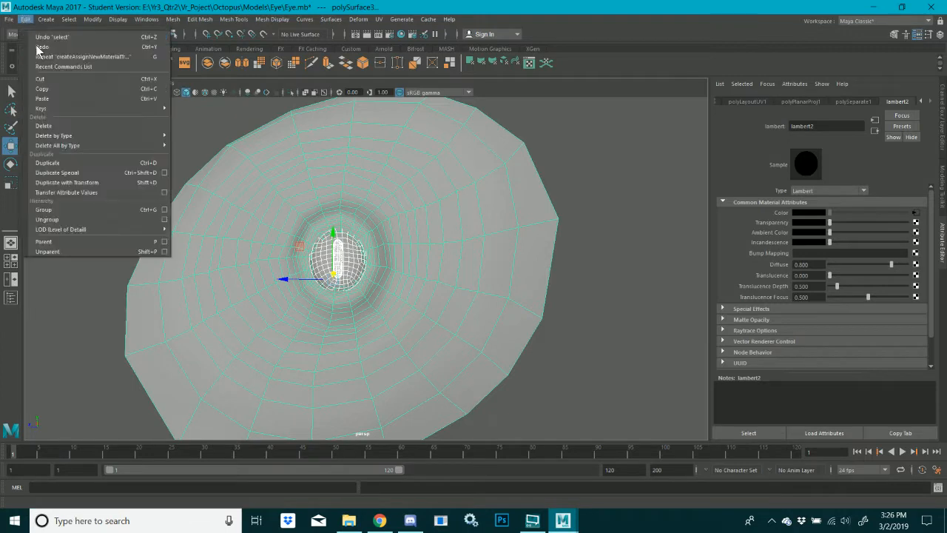
{"action": "mouse_move", "coordinate": [79, 146]}
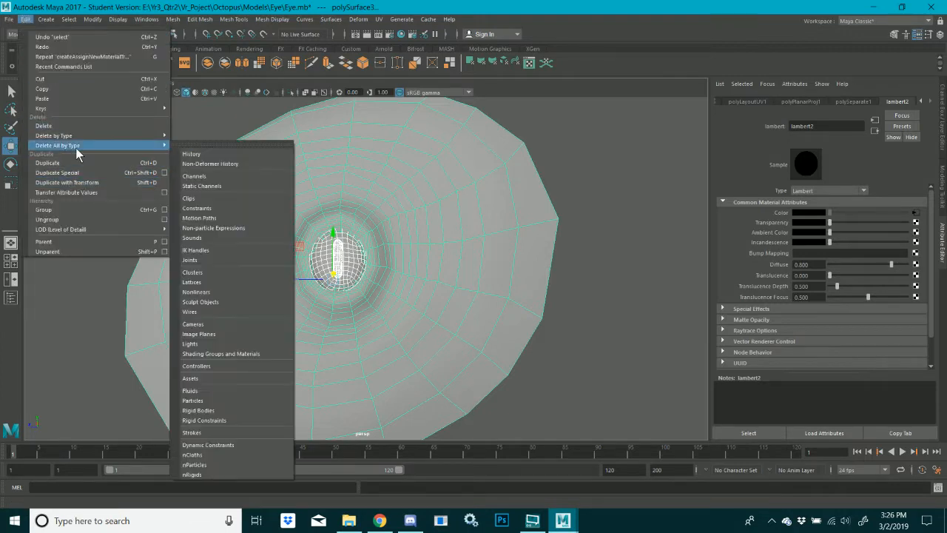
{"action": "left_click", "coordinate": [186, 154]}
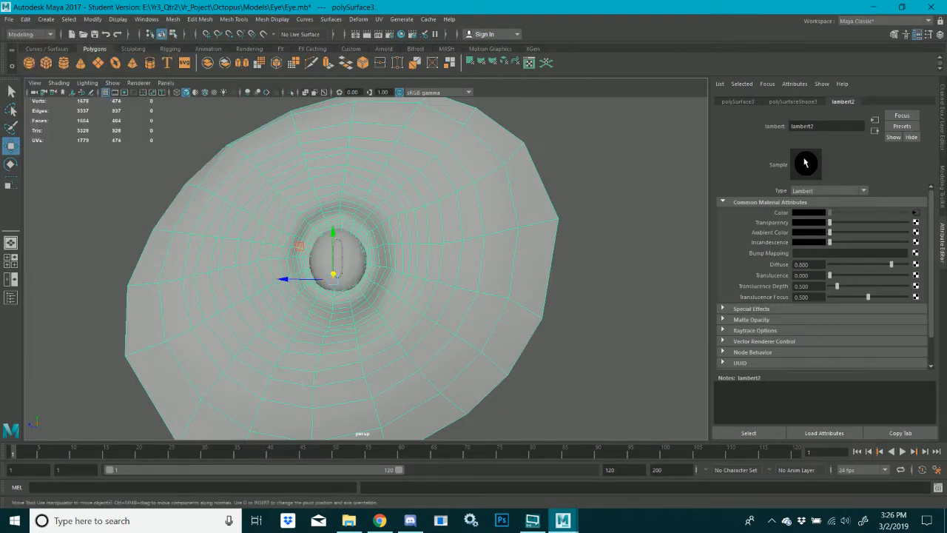
Rename the skin mesh's Lambert material as Body and rename its shading group using the same name
{"action": "left_click_drag", "start_coordinate": [820, 127], "coordinate": [696, 127]}
{"action": "key", "text": "Return"}
{"action": "left_click", "coordinate": [875, 130]}
{"action": "double_click", "coordinate": [815, 126]}
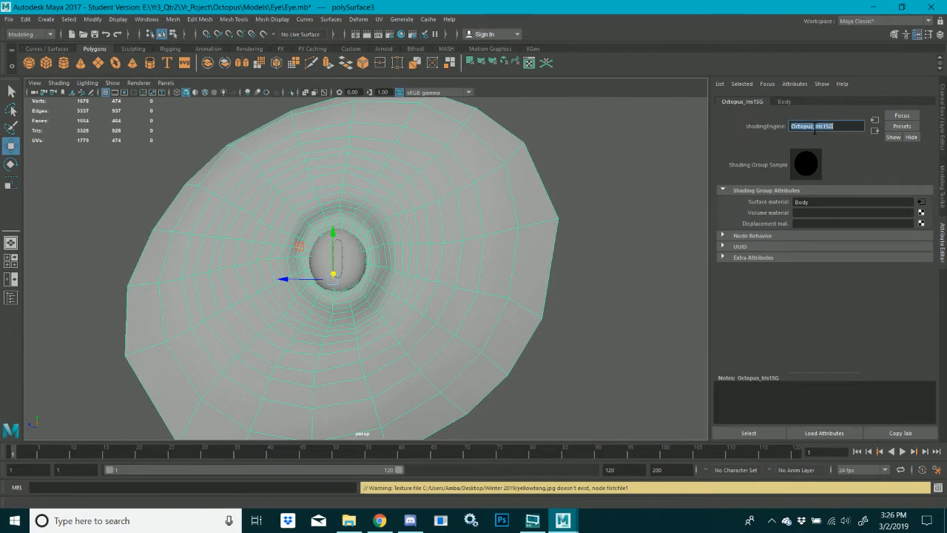
{"action": "type", "text": "Body"}
{"action": "key", "text": "Return"}
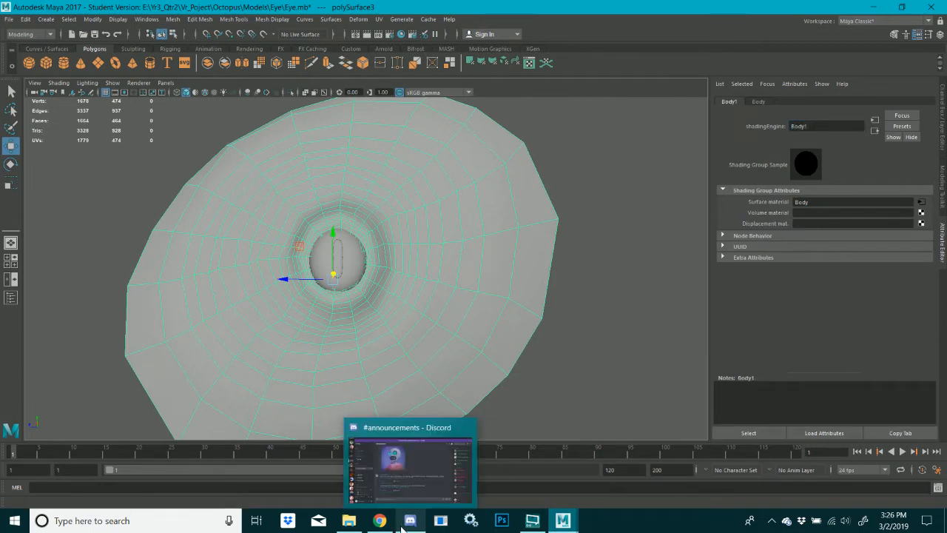
Switch to Chrome to check the YouTube and Twitch live chats, and return to Maya
{"action": "left_click", "coordinate": [379, 520]}
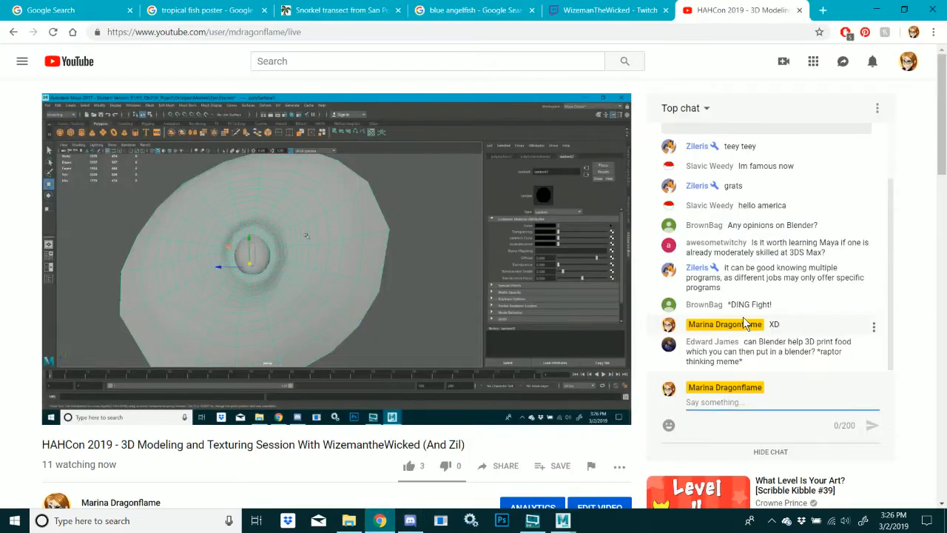
{"action": "left_click", "coordinate": [606, 9]}
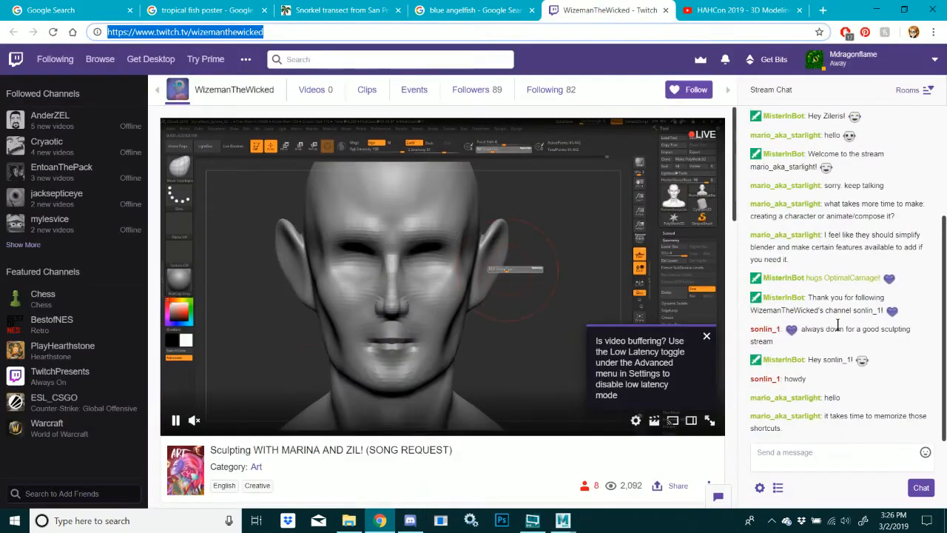
{"action": "left_click", "coordinate": [762, 13]}
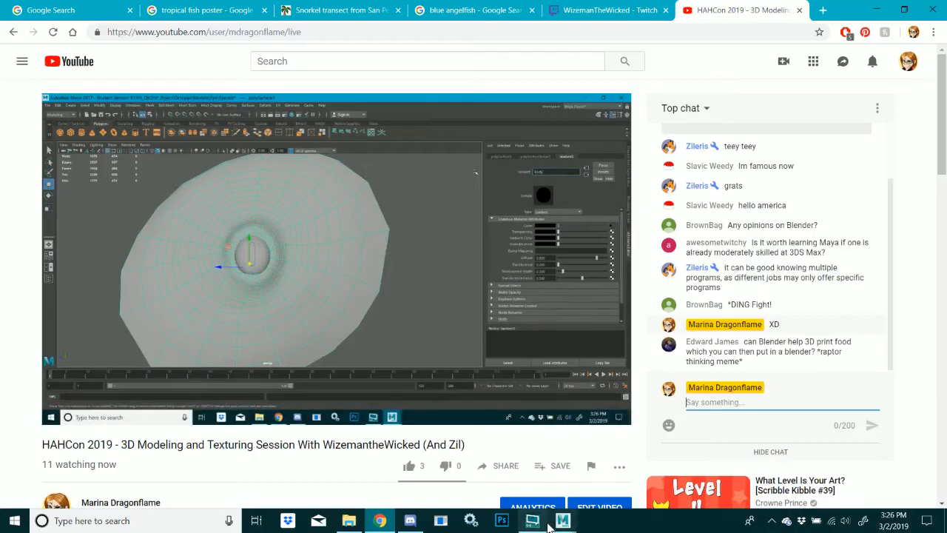
{"action": "mouse_move", "coordinate": [562, 521]}
{"action": "left_click", "coordinate": [610, 462]}
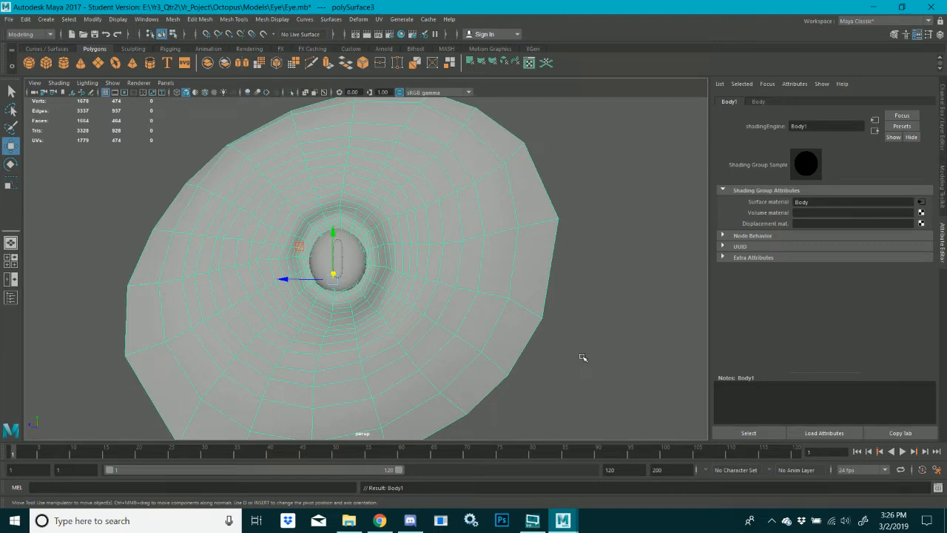
Select all three eye meshes in object mode and save the scene, accepting the Student Version notice
{"action": "left_click_drag", "start_coordinate": [584, 269], "coordinate": [351, 291], "text": "alt"}
{"action": "right_click_drag", "start_coordinate": [352, 240], "coordinate": [403, 227]}
{"action": "left_click", "coordinate": [627, 224]}
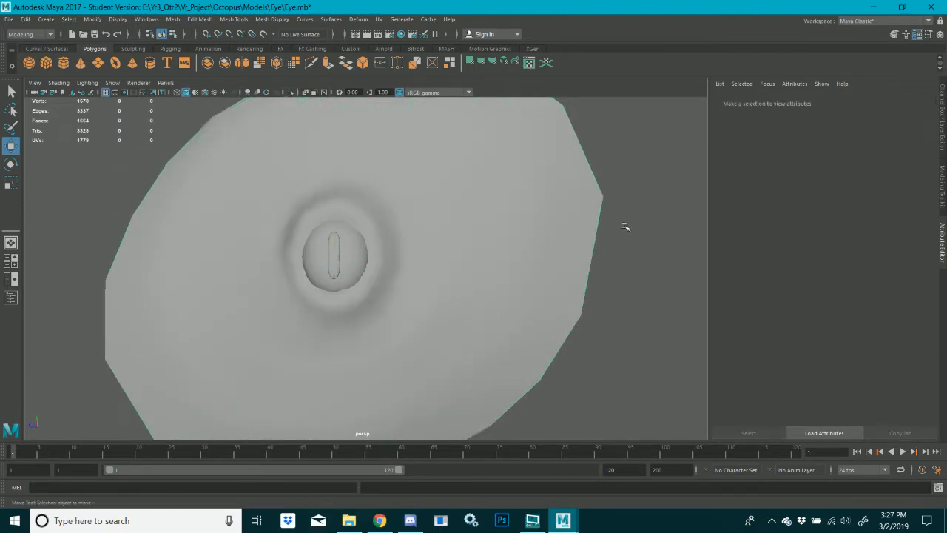
{"action": "left_click_drag", "start_coordinate": [430, 281], "coordinate": [501, 329], "text": "alt"}
{"action": "left_click", "coordinate": [502, 329]}
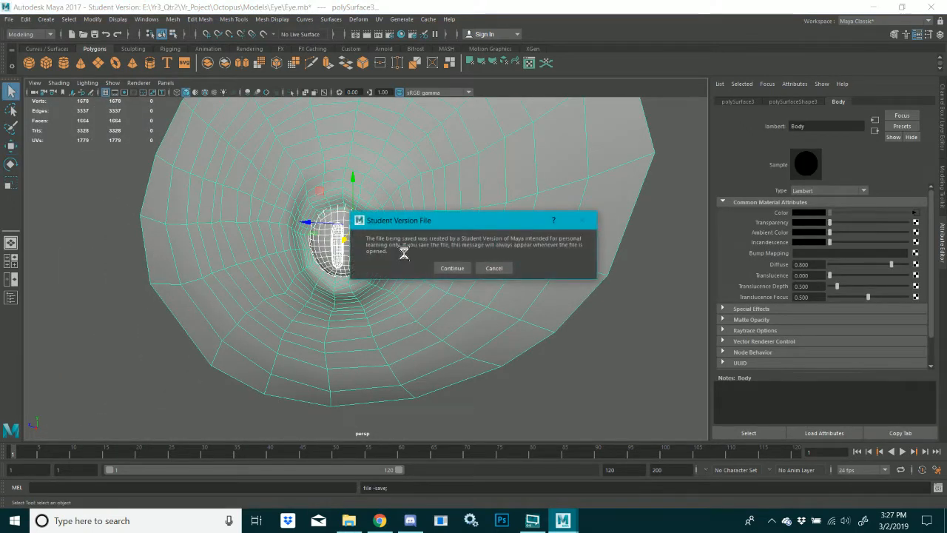
{"action": "left_click", "coordinate": [448, 266]}
{"action": "scroll", "coordinate": [259, 224], "scroll_direction": "down", "scroll_amount": 3}
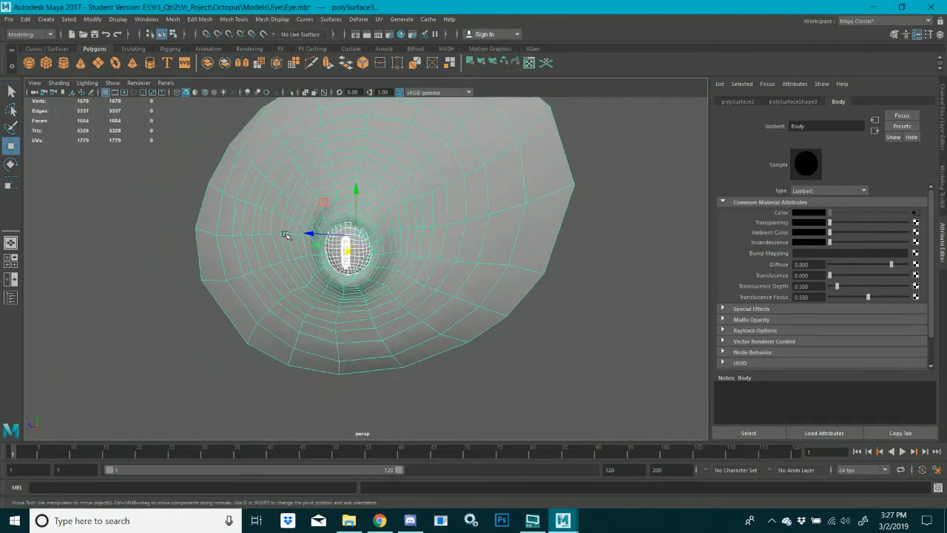
Switch to Chrome, open the OceanShot Slack workspace in a new tab, and go to the animation_team channel
{"action": "left_click", "coordinate": [379, 521]}
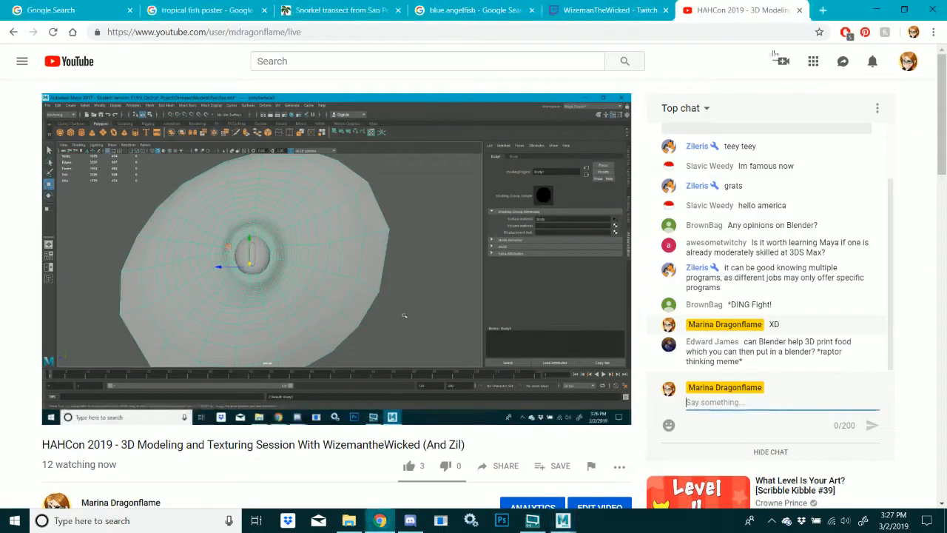
{"action": "left_click", "coordinate": [822, 11]}
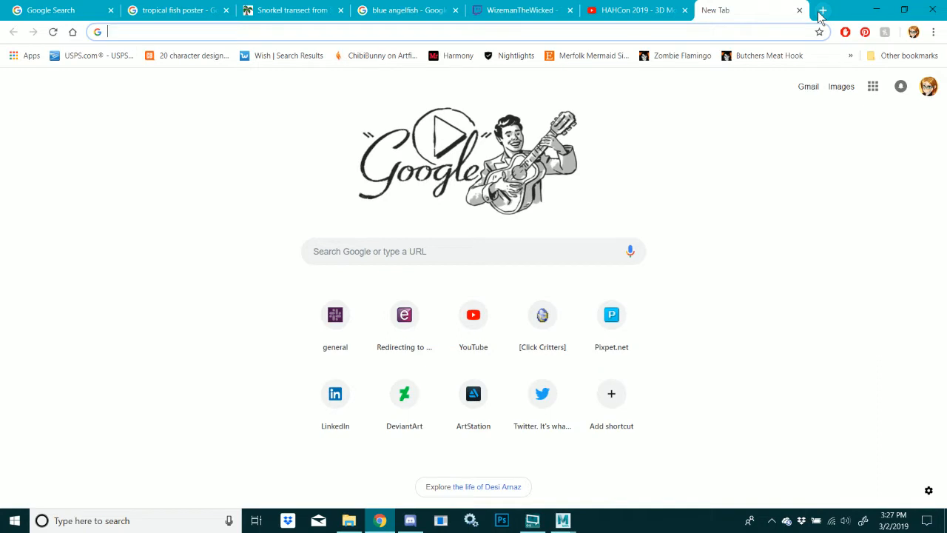
{"action": "left_click", "coordinate": [343, 323]}
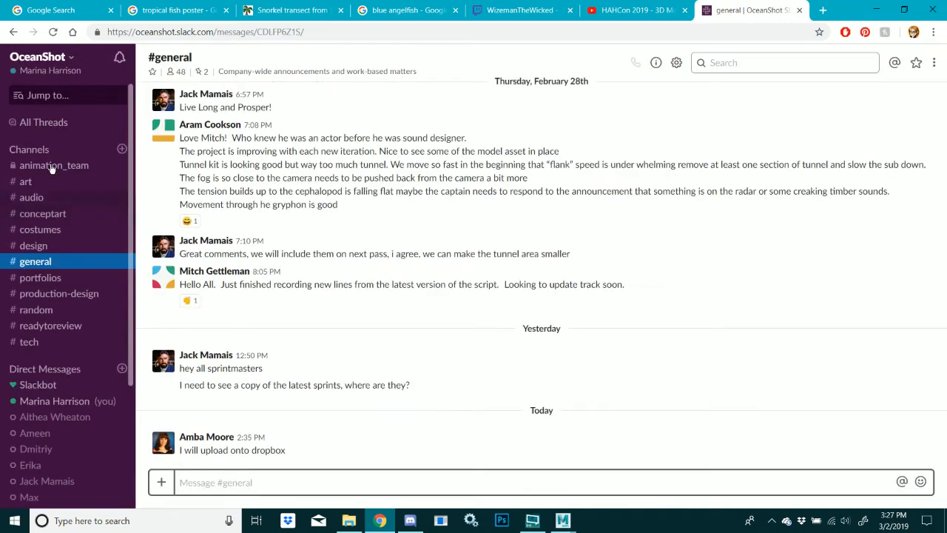
{"action": "left_click", "coordinate": [52, 166]}
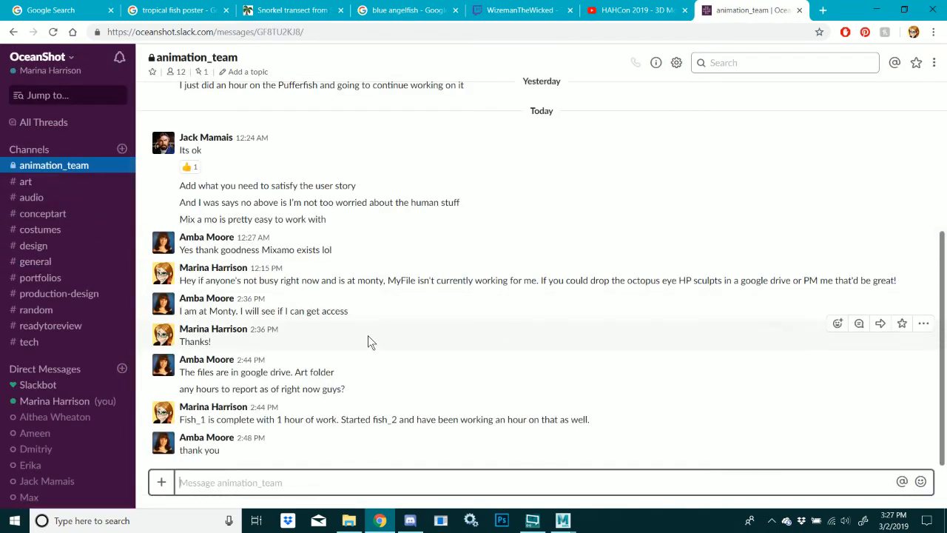
Look back through the animation_team and general channels for the shared OceanShot Google Drive folder link and open it
{"action": "scroll", "coordinate": [367, 336], "scroll_direction": "up", "scroll_amount": 3}
{"action": "scroll", "coordinate": [368, 335], "scroll_direction": "down", "scroll_amount": 4}
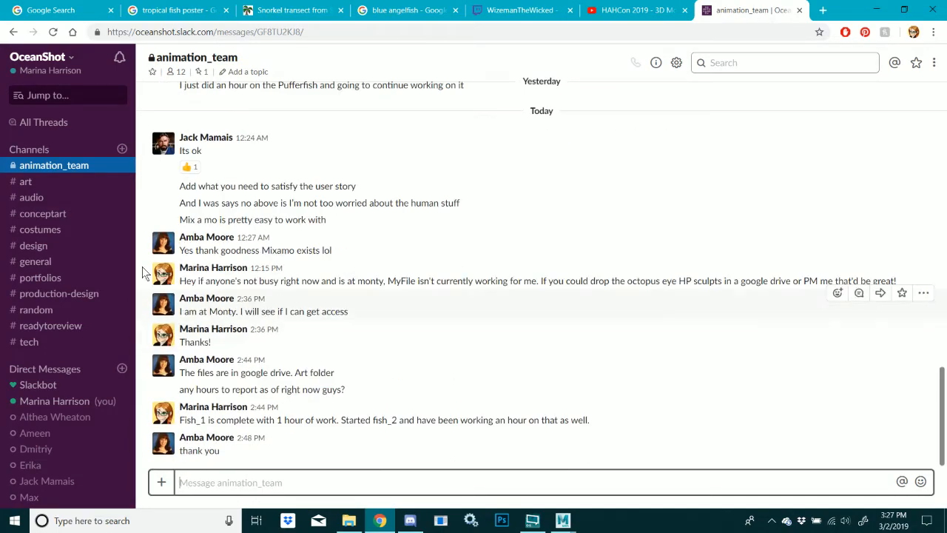
{"action": "left_click", "coordinate": [45, 261]}
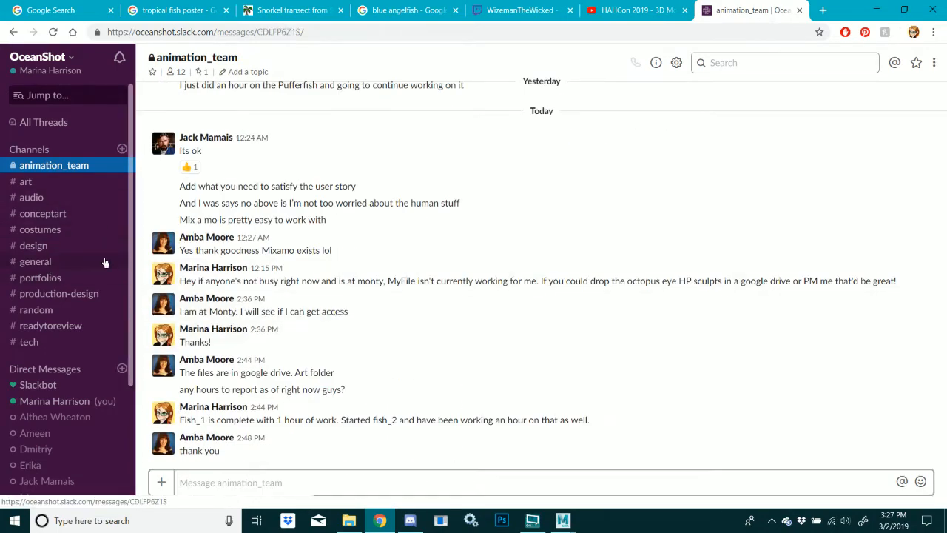
{"action": "scroll", "coordinate": [531, 331], "scroll_direction": "up", "scroll_amount": 5}
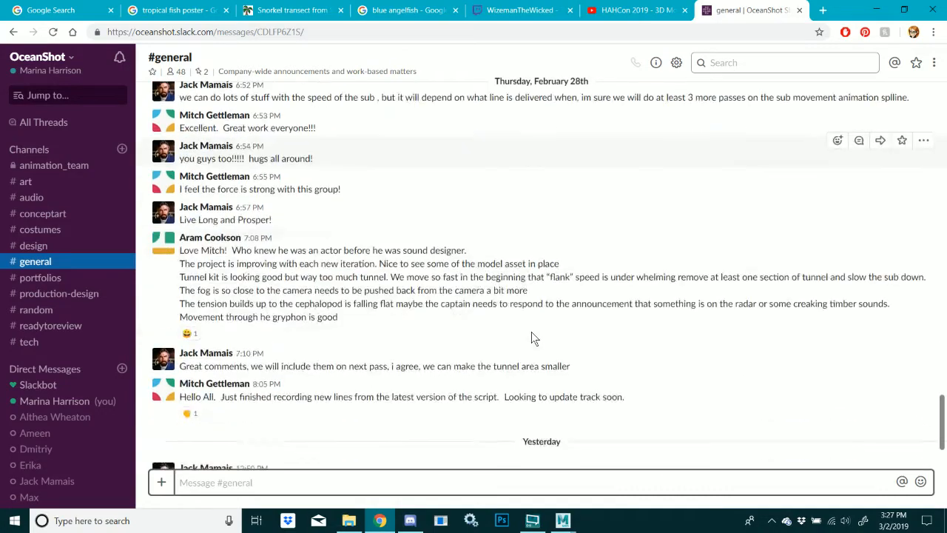
{"action": "scroll", "coordinate": [531, 331], "scroll_direction": "up", "scroll_amount": 10}
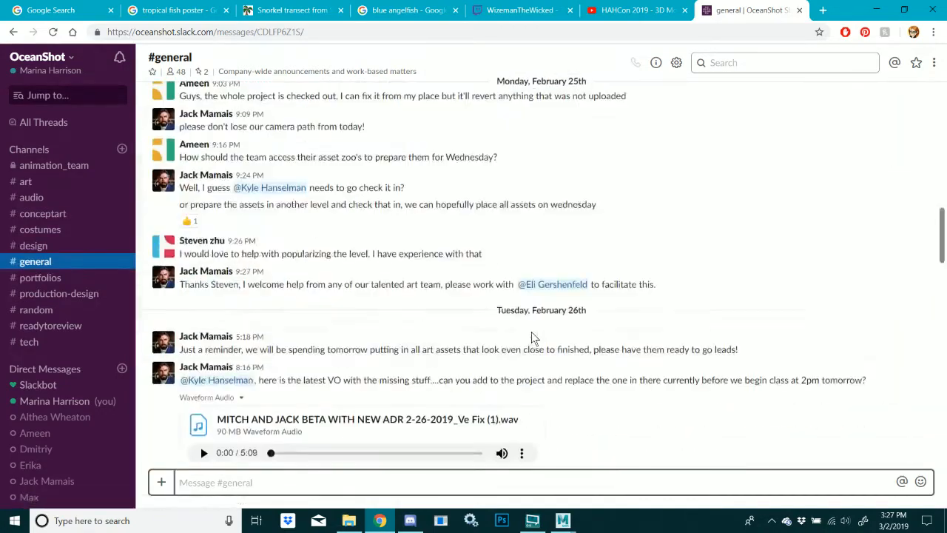
{"action": "scroll", "coordinate": [531, 332], "scroll_direction": "up", "scroll_amount": 15}
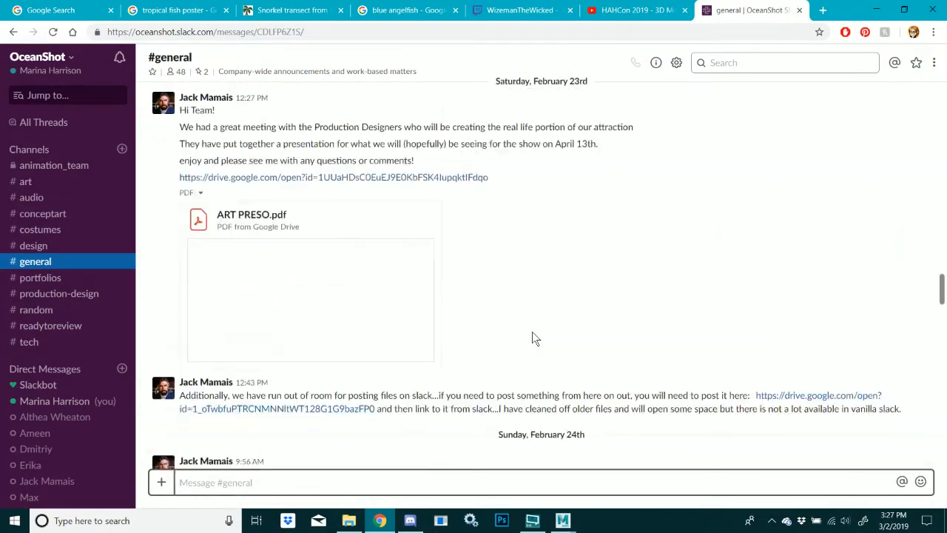
{"action": "scroll", "coordinate": [532, 338], "scroll_direction": "down", "scroll_amount": 3}
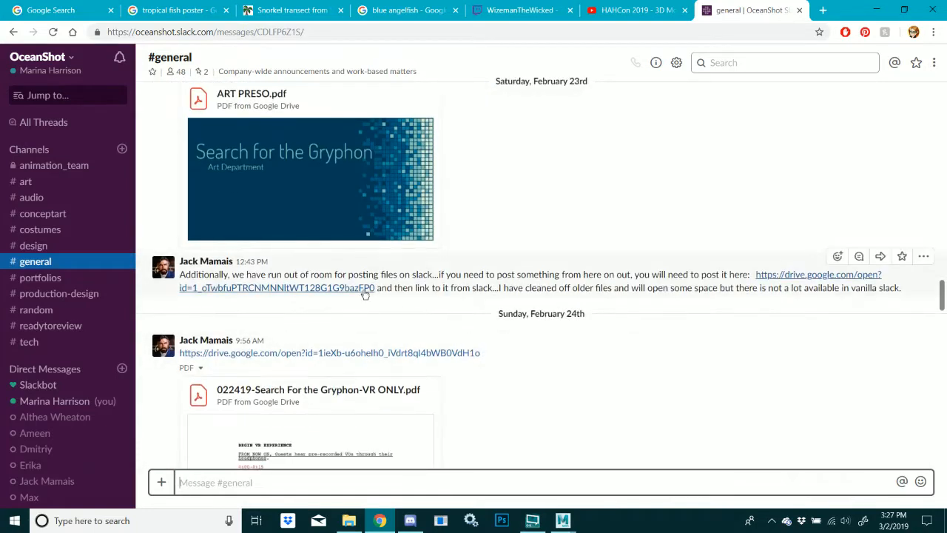
{"action": "left_click", "coordinate": [311, 289]}
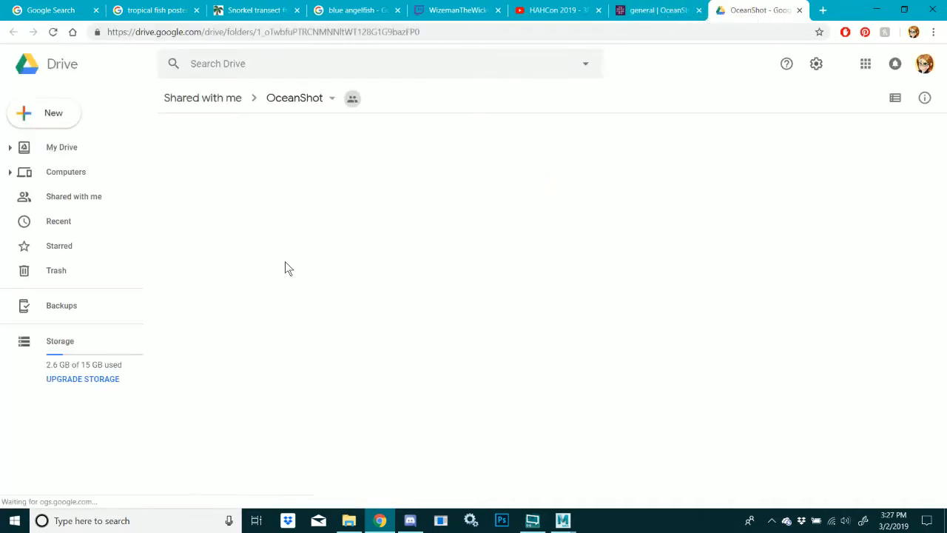
Check the files in the Octopus Eye folder inside the shared Art folder, and return to the Art folder
{"action": "double_click", "coordinate": [331, 170]}
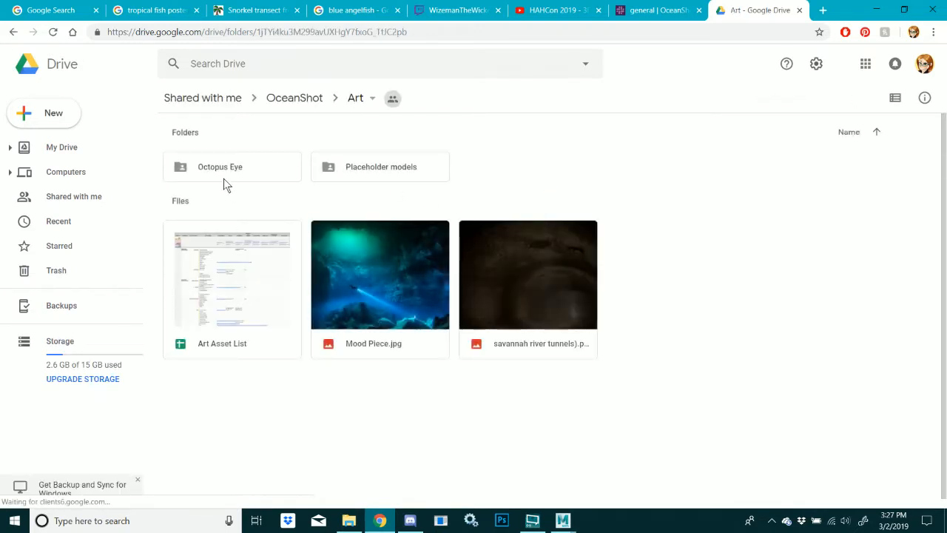
{"action": "left_click", "coordinate": [223, 179]}
{"action": "double_click", "coordinate": [224, 179]}
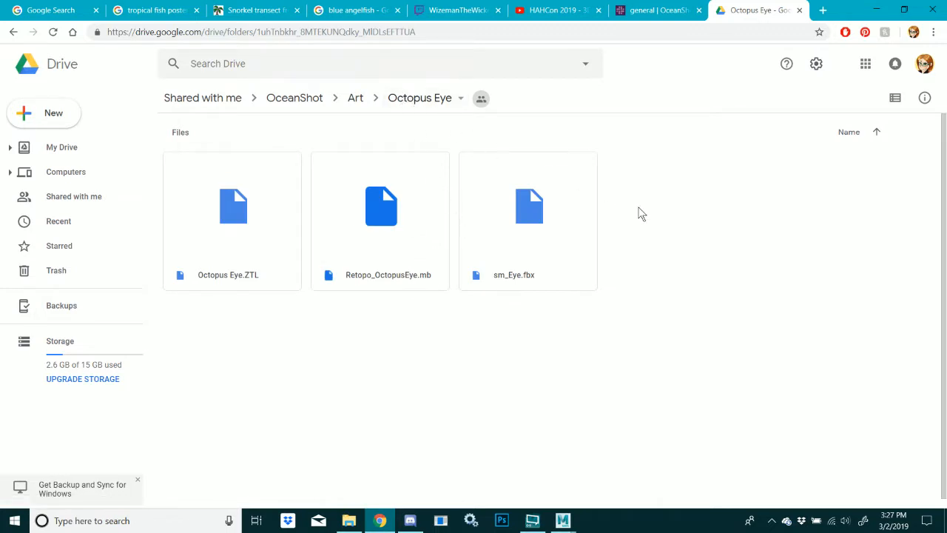
{"action": "left_click", "coordinate": [415, 237]}
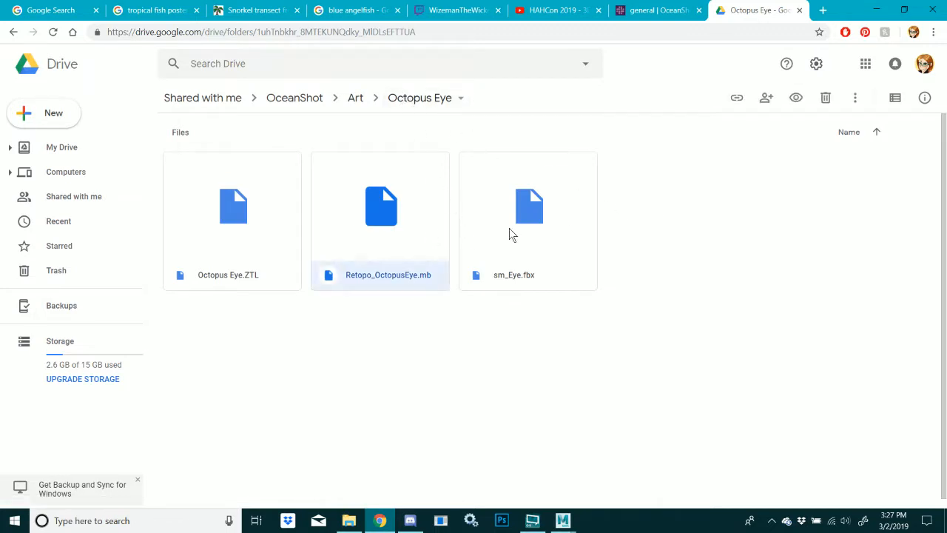
{"action": "left_click", "coordinate": [510, 236]}
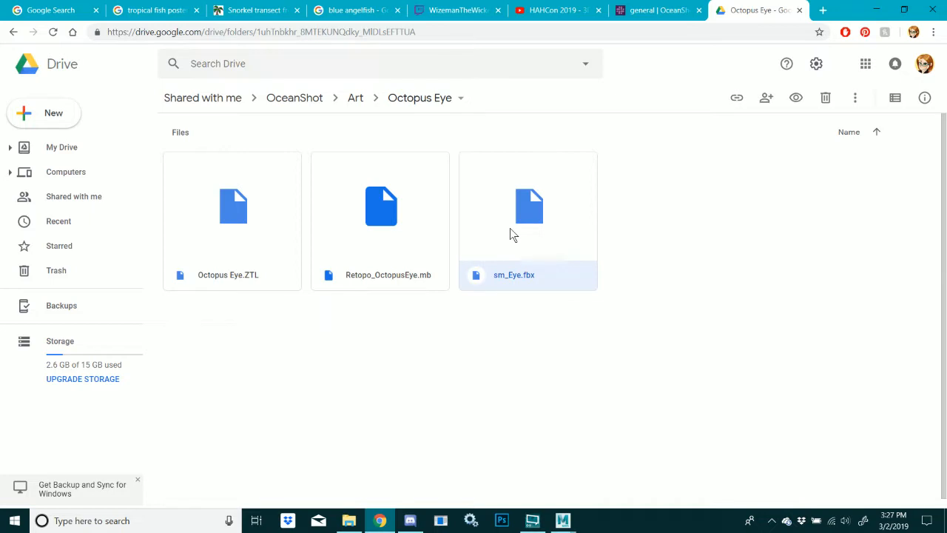
{"action": "left_click", "coordinate": [355, 98]}
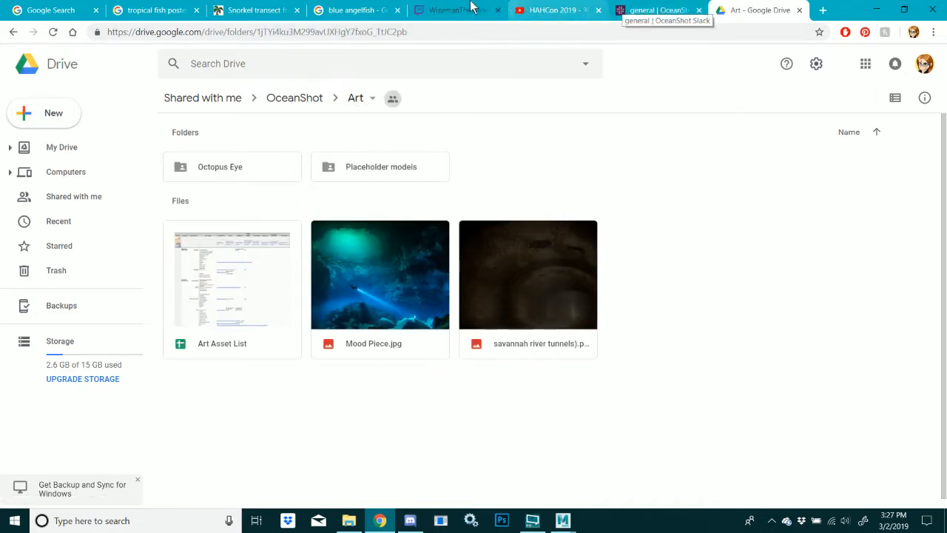
In Slack's animation_team channel, mention the teammate who uploaded the files and ask: Did you only move over the files that weren't in the "Old" folder?
{"action": "left_click", "coordinate": [626, 9]}
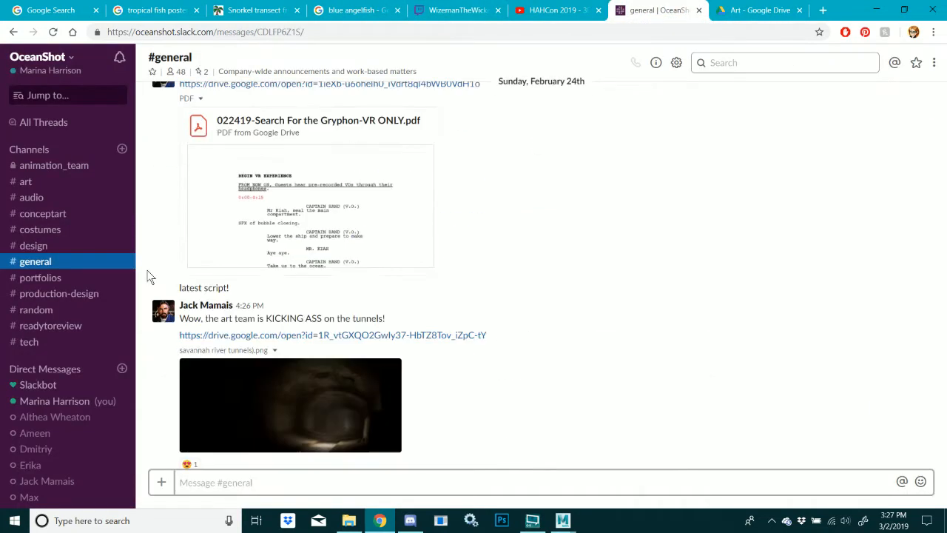
{"action": "left_click", "coordinate": [52, 166]}
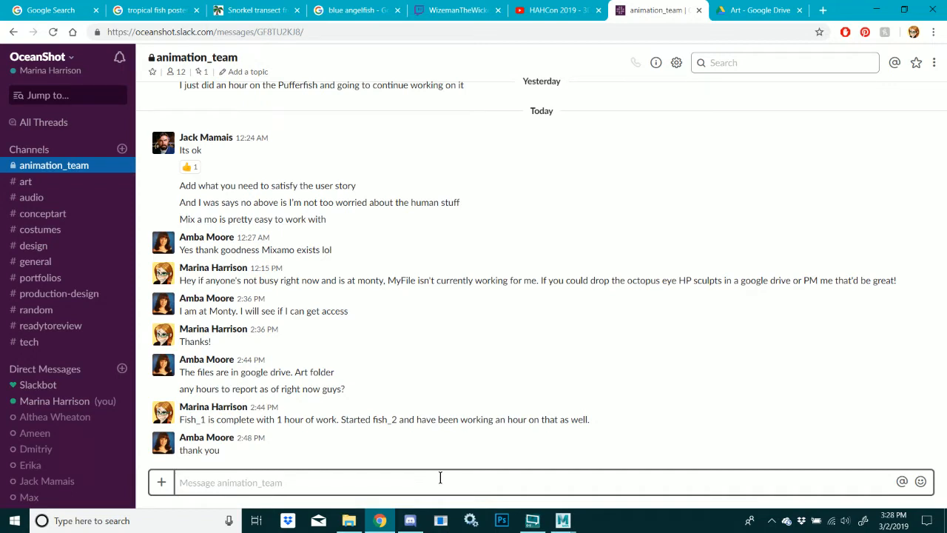
{"action": "type", "text": "@amb"}
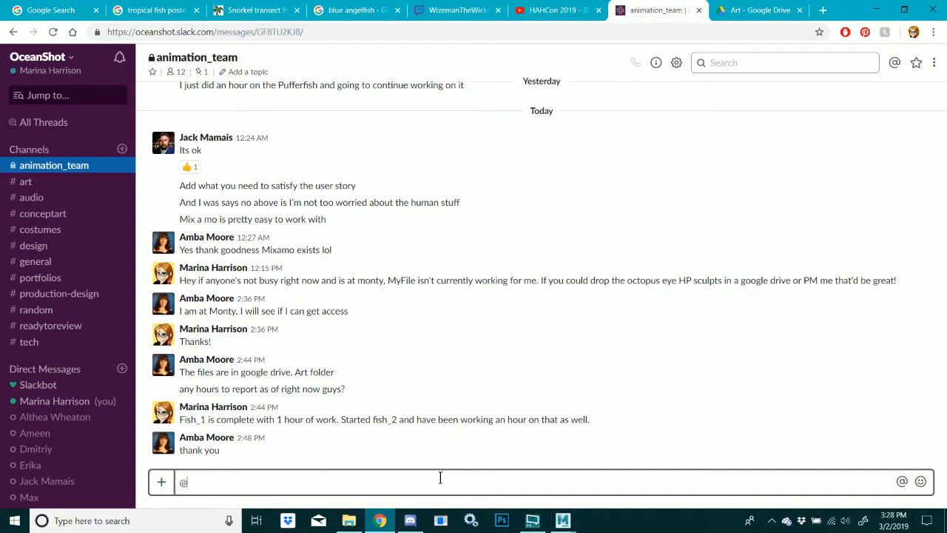
{"action": "key", "text": "Tab"}
{"action": "type", "text": "D"}
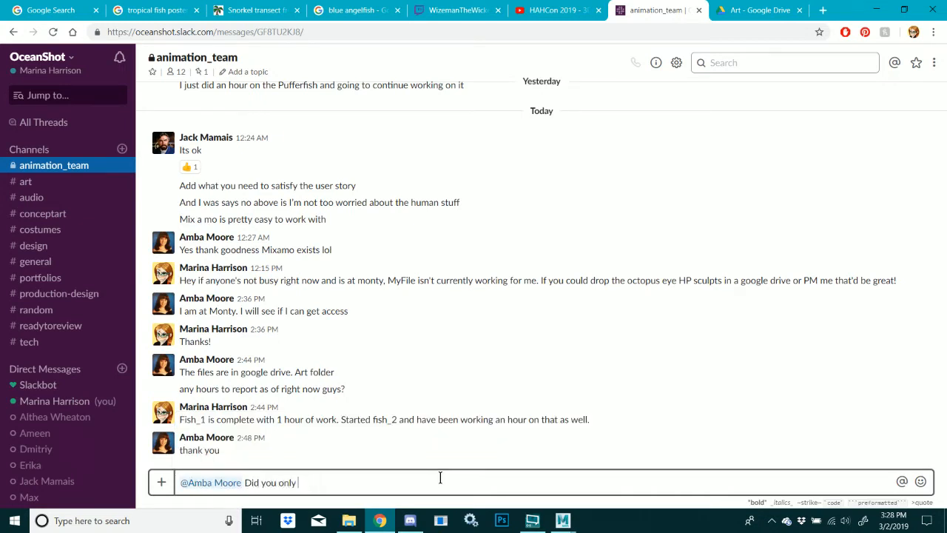
{"action": "type", "text": "id you only move over the"}
{"action": "type", "text": " files from the"}
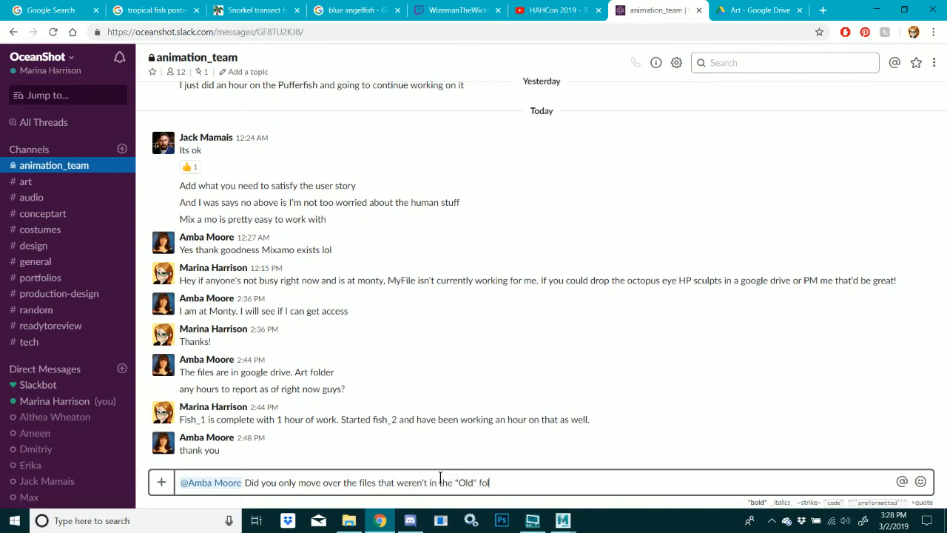
{"action": "type", "text": "he"}
{"action": "key", "text": "BackSpace"}
{"action": "key", "text": "BackSpace"}
{"action": "key", "text": "BackSpace"}
Add "The files I need are in that folder, sorry." to the message, remove the stray character before "the", and send it
{"action": "type", "text": "The files I need are in the"}
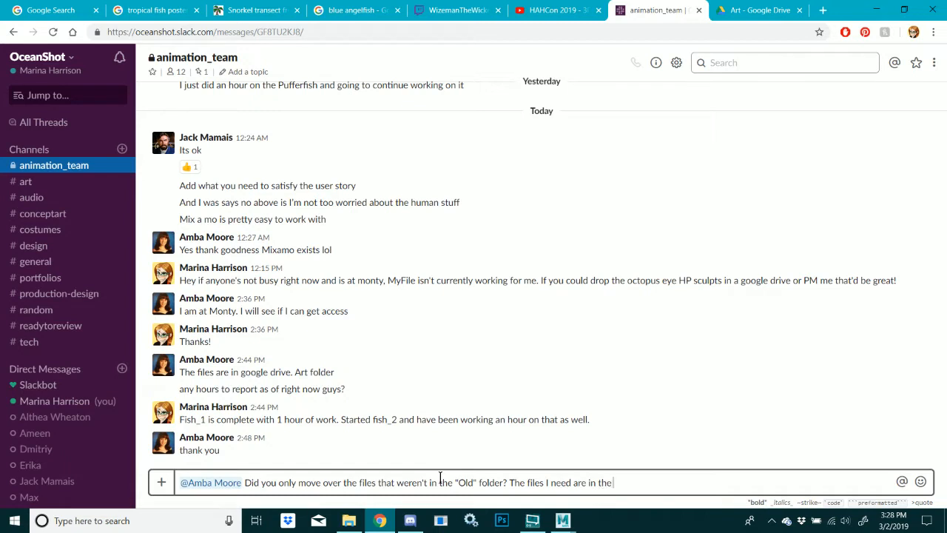
{"action": "type", "text": " old"}
{"action": "type", "text": ", sorr"}
{"action": "right_click", "coordinate": [441, 480]}
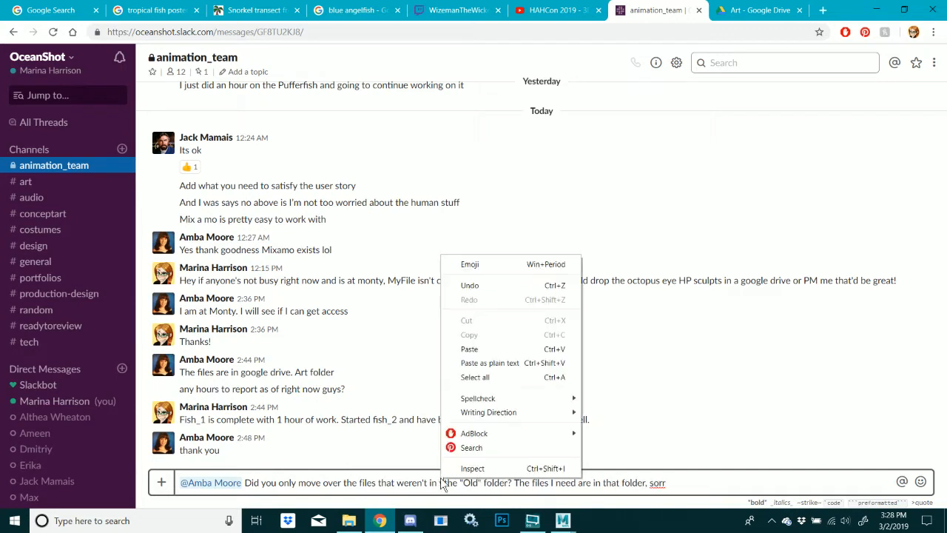
{"action": "left_click", "coordinate": [441, 481]}
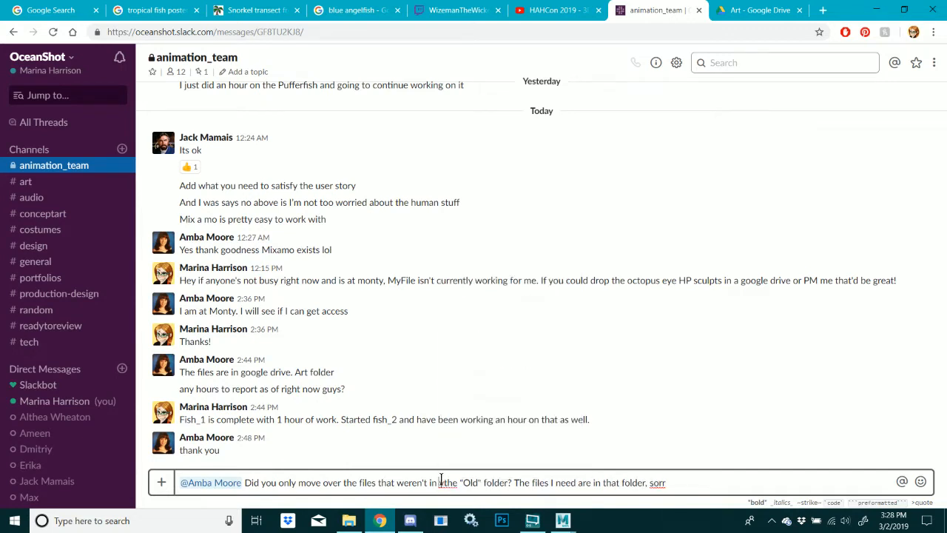
{"action": "key", "text": "BackSpace"}
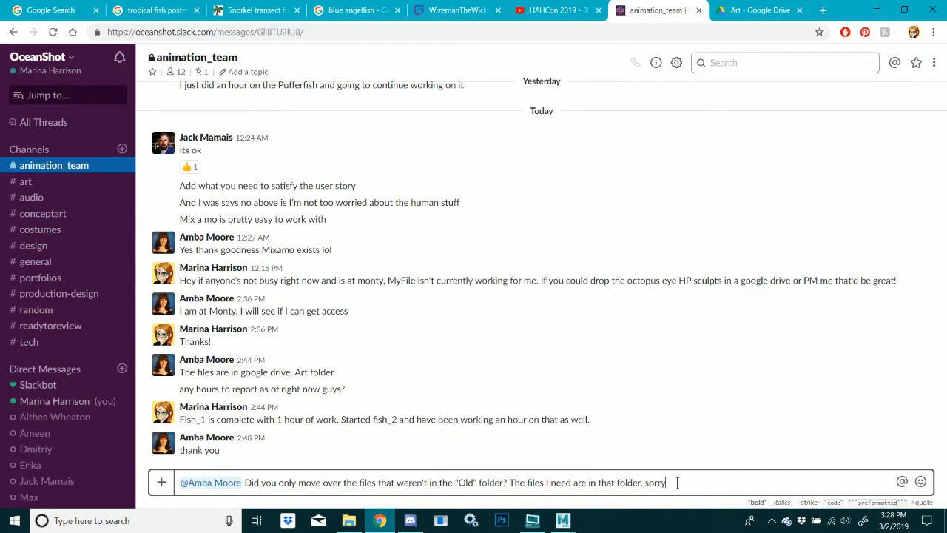
{"action": "key", "text": "Return"}
Open the MySCAD portal in a new browser tab and log in with the saved credentials
{"action": "left_click", "coordinate": [740, 10]}
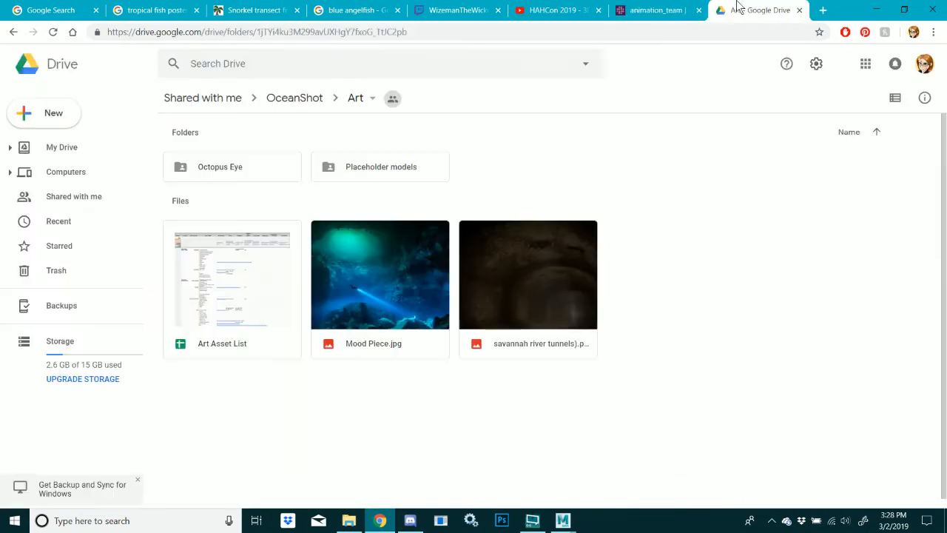
{"action": "left_click", "coordinate": [822, 9]}
{"action": "type", "text": "my"}
{"action": "key", "text": "Return"}
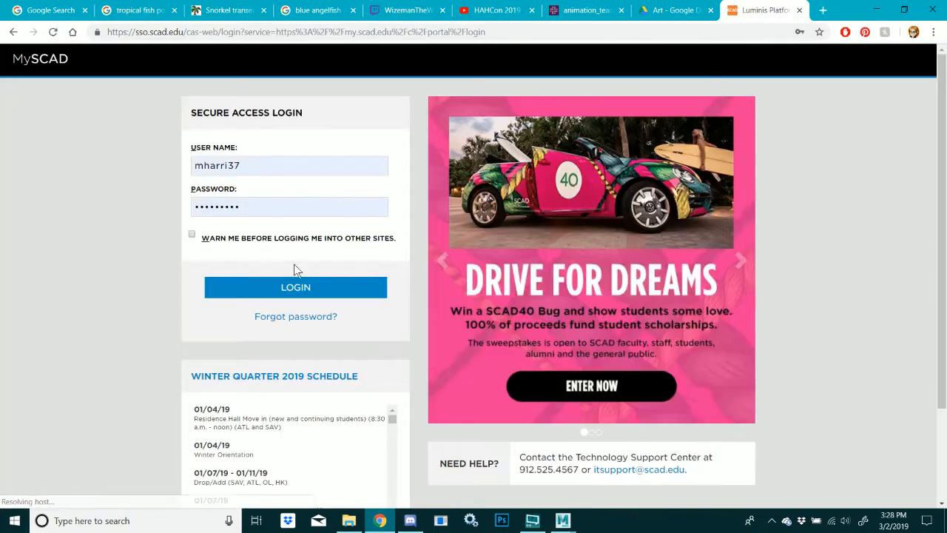
{"action": "left_click", "coordinate": [289, 287]}
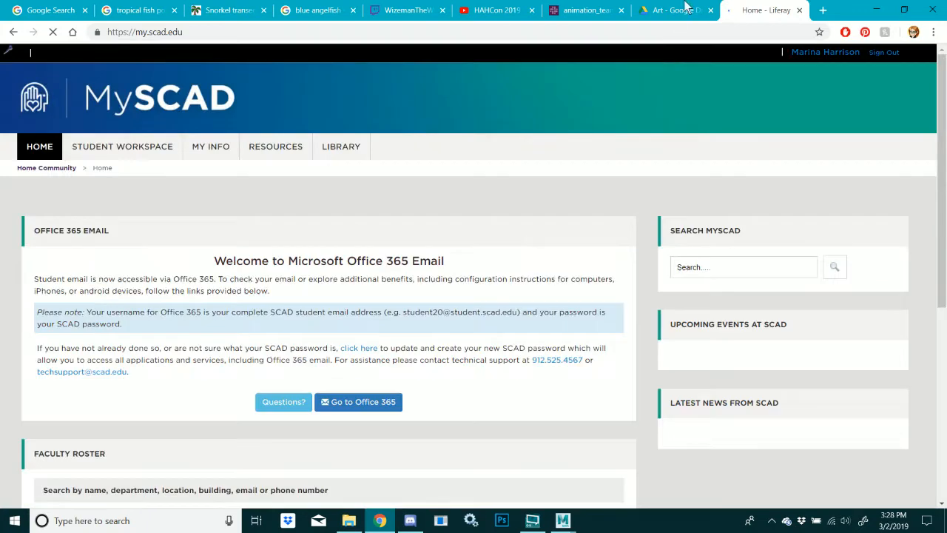
Open My File from the MySCAD Student Workspace and try to sign in with Savannah as the primary location
{"action": "left_click", "coordinate": [683, 8]}
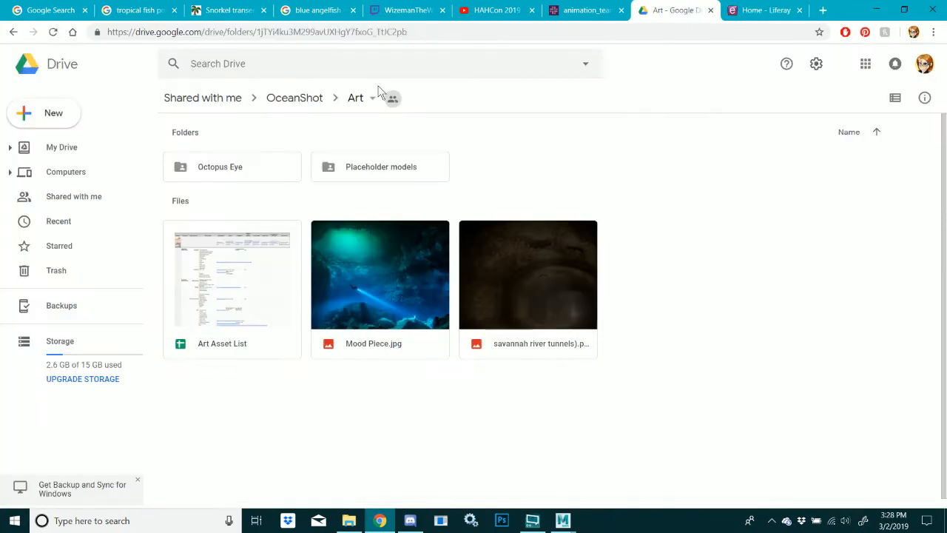
{"action": "left_click", "coordinate": [584, 10]}
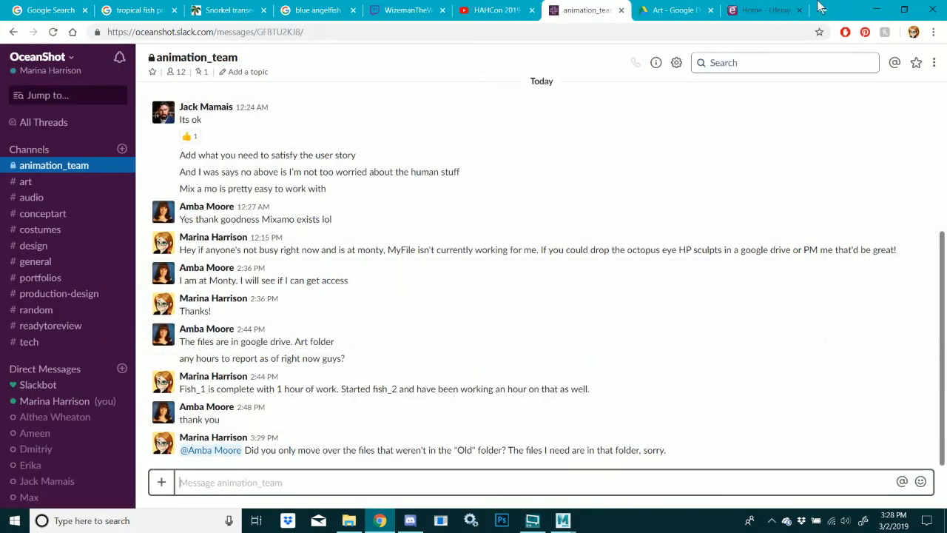
{"action": "left_click", "coordinate": [762, 10]}
{"action": "left_click", "coordinate": [68, 144]}
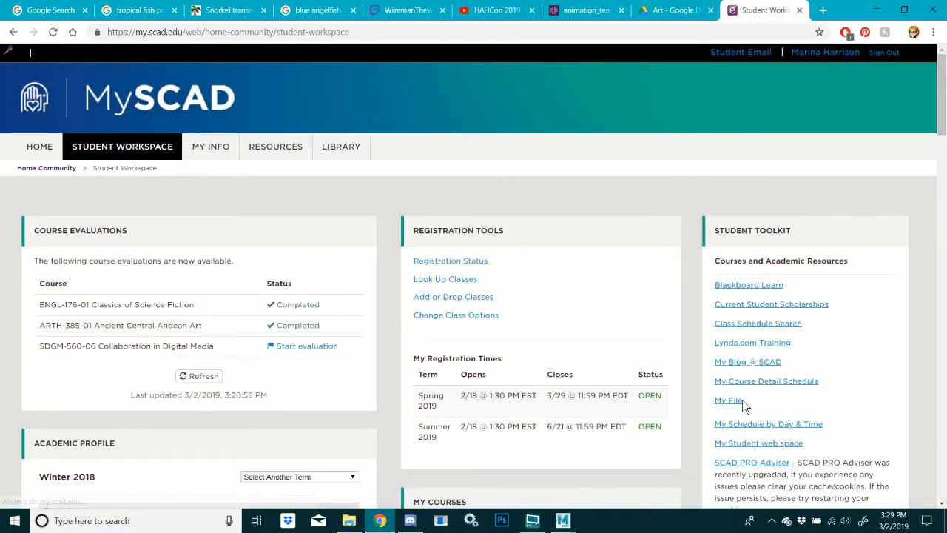
{"action": "left_click", "coordinate": [730, 400]}
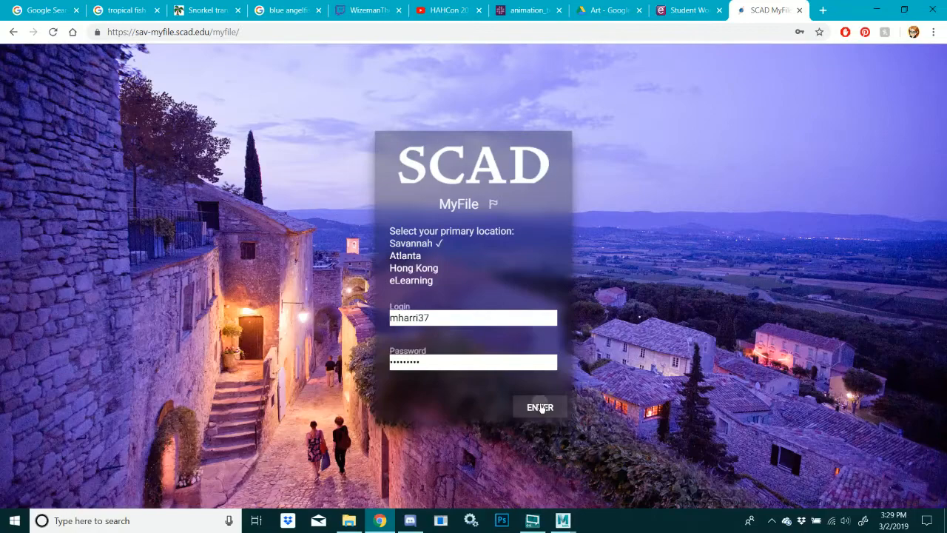
{"action": "left_click", "coordinate": [541, 408]}
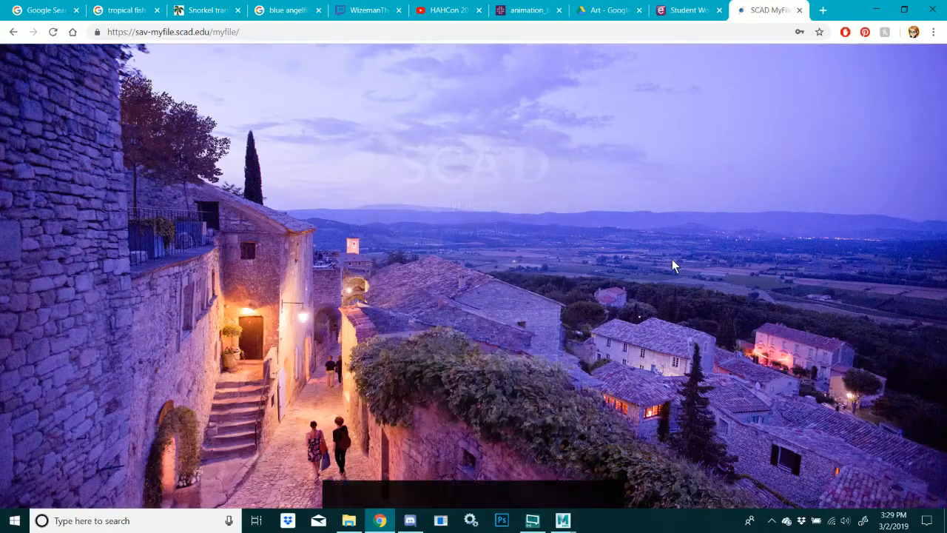
Retry opening My File twice from the Student Workspace, and close the MyFile and MySCAD tabs
{"action": "left_click", "coordinate": [799, 10]}
{"action": "left_click", "coordinate": [733, 403]}
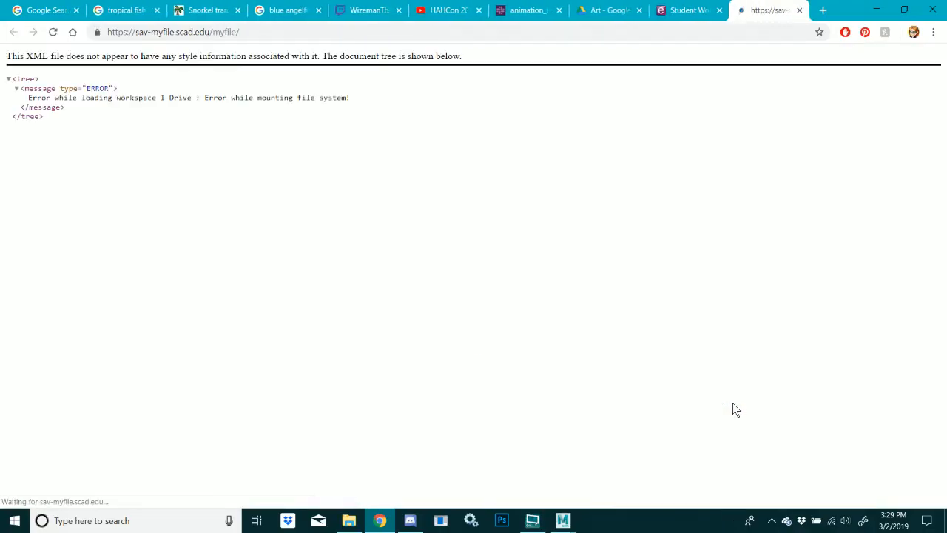
{"action": "left_click", "coordinate": [799, 11]}
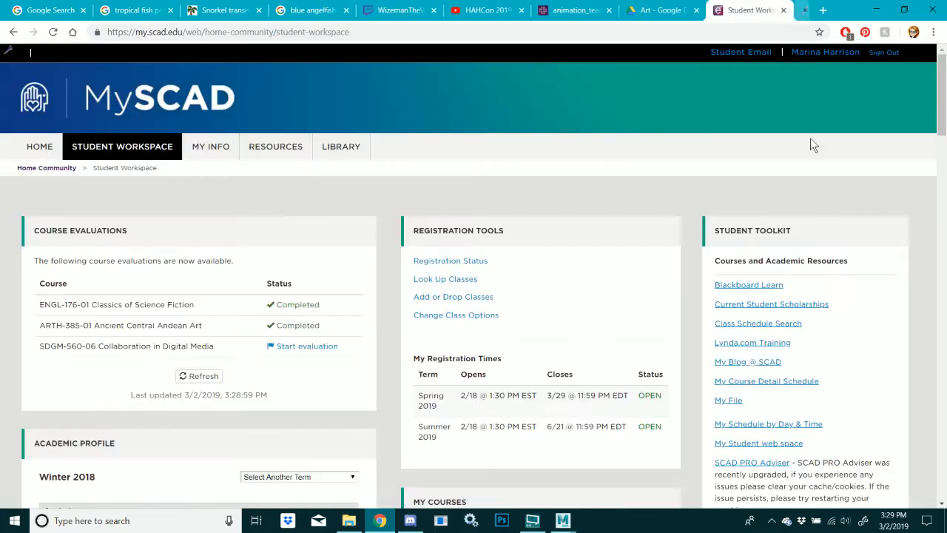
{"action": "left_click", "coordinate": [727, 400]}
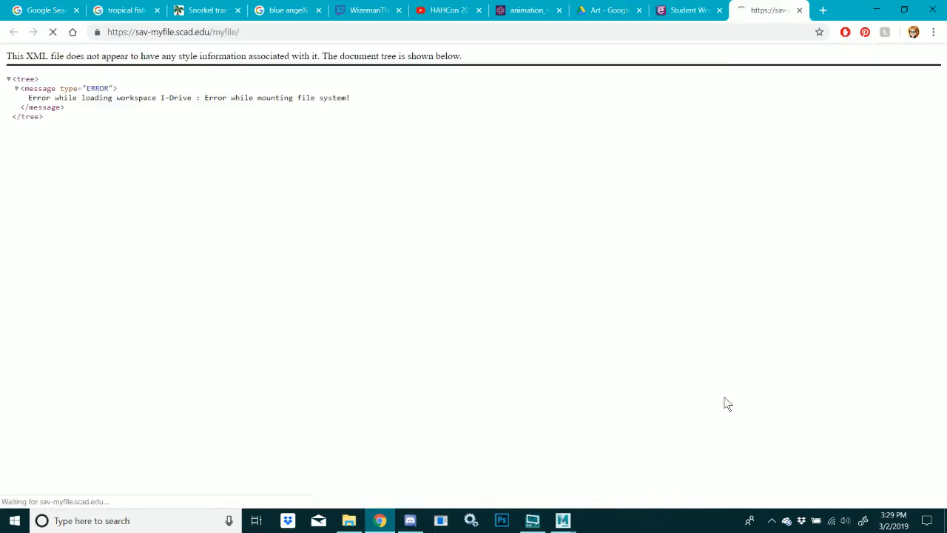
{"action": "left_click", "coordinate": [799, 10]}
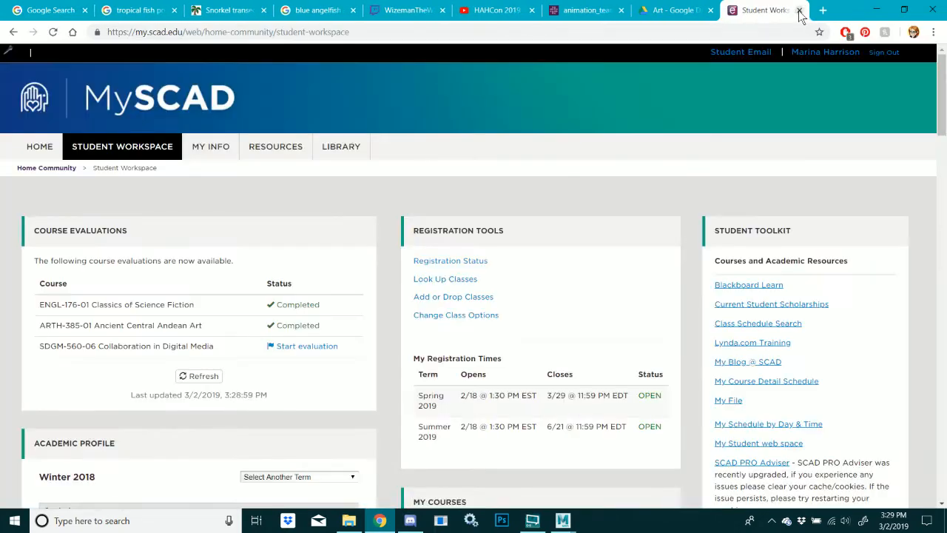
{"action": "left_click", "coordinate": [800, 10]}
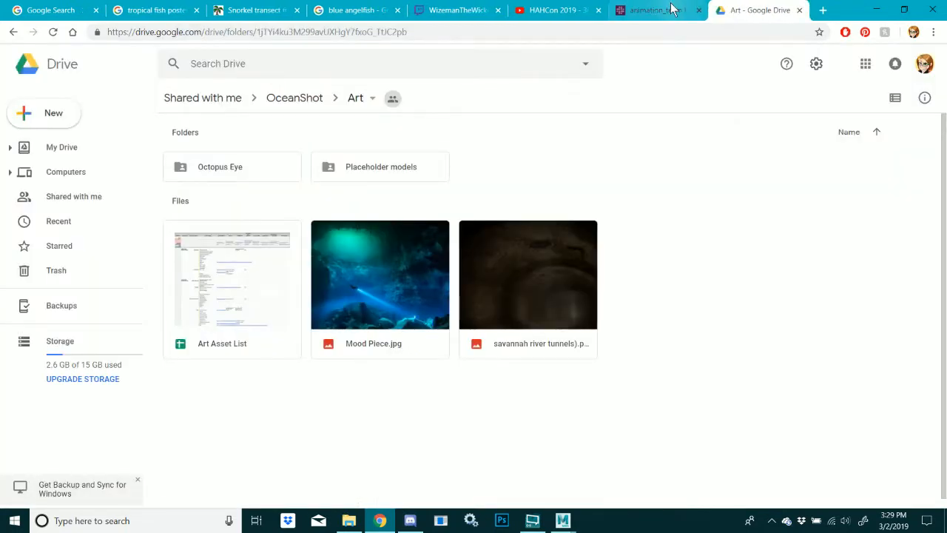
Reopen the Octopus Eye folder in Google Drive and check the sm_Eye.fbx, Retopo_OctopusEye.mb and Octopus Eye.ZTL files
{"action": "double_click", "coordinate": [236, 172]}
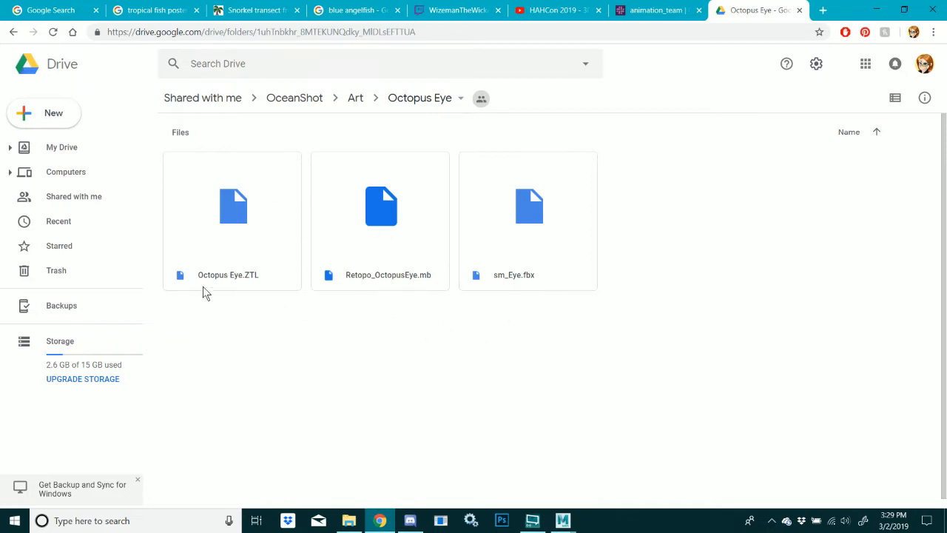
{"action": "left_click", "coordinate": [562, 282]}
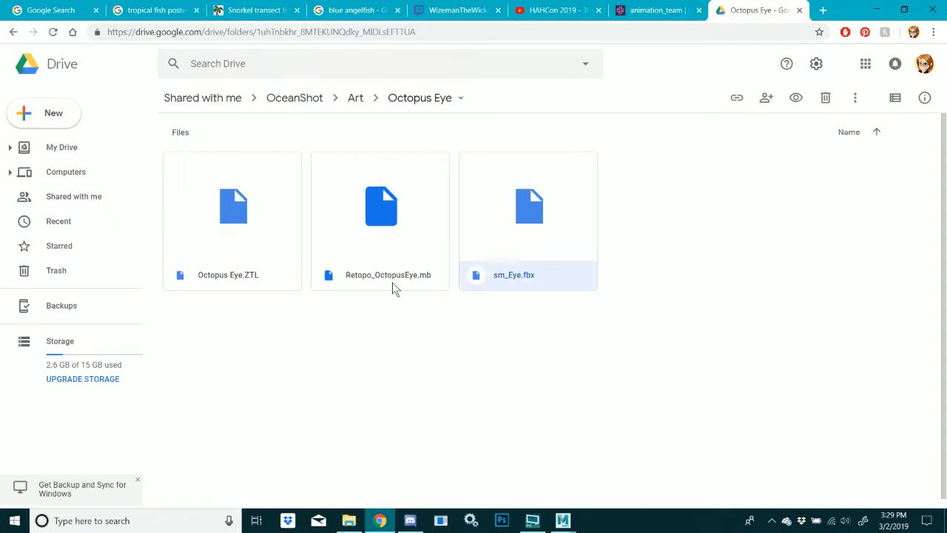
{"action": "left_click", "coordinate": [393, 288]}
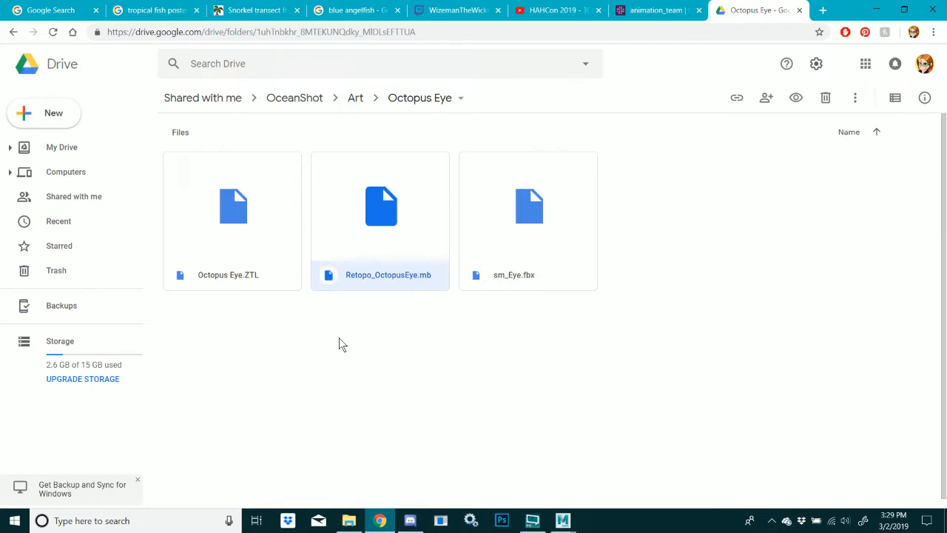
{"action": "left_click", "coordinate": [212, 289]}
Check the animation_team Slack channel for a reply and switch back to the eye scene in Maya
{"action": "left_click", "coordinate": [662, 10]}
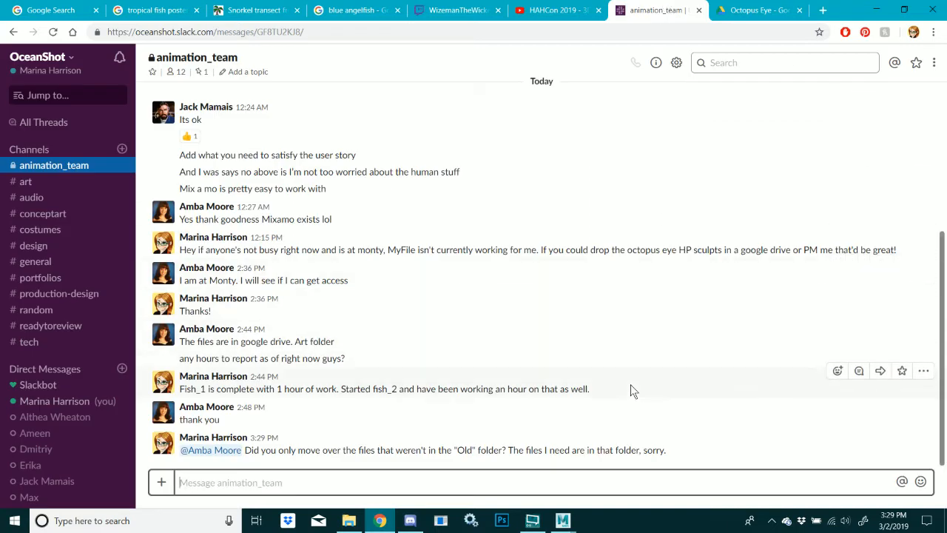
{"action": "left_click", "coordinate": [564, 521]}
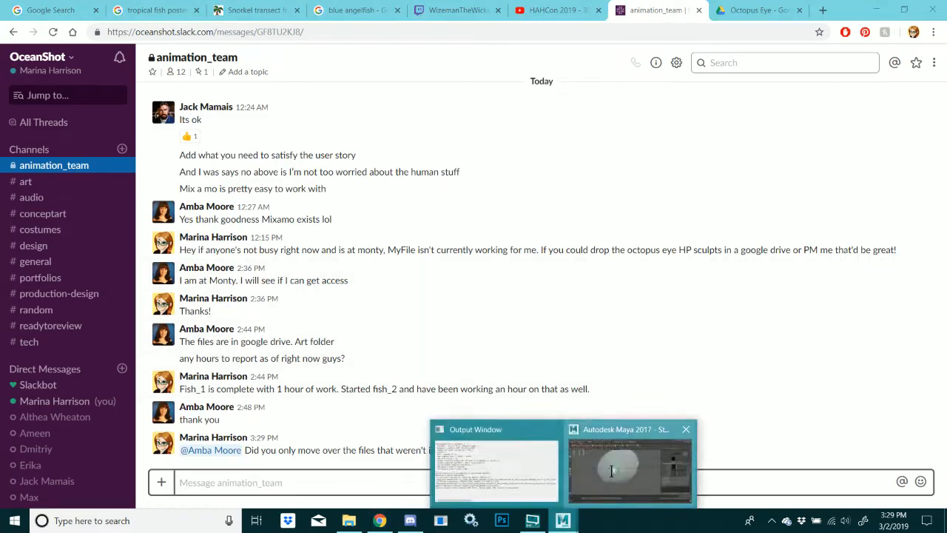
{"action": "left_click", "coordinate": [614, 474]}
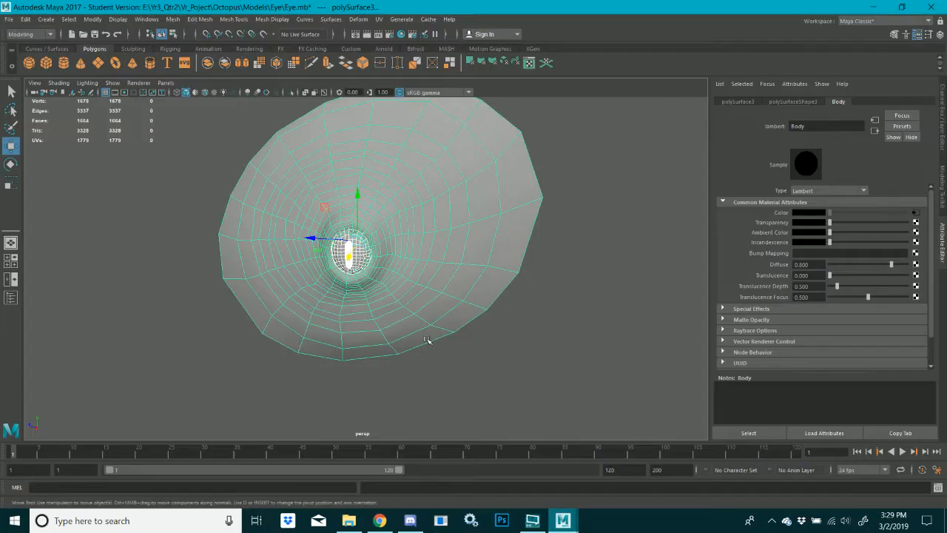
{"action": "left_click", "coordinate": [469, 376]}
{"action": "left_click_drag", "start_coordinate": [469, 376], "coordinate": [326, 199], "text": "alt"}
{"action": "left_click", "coordinate": [327, 199]}
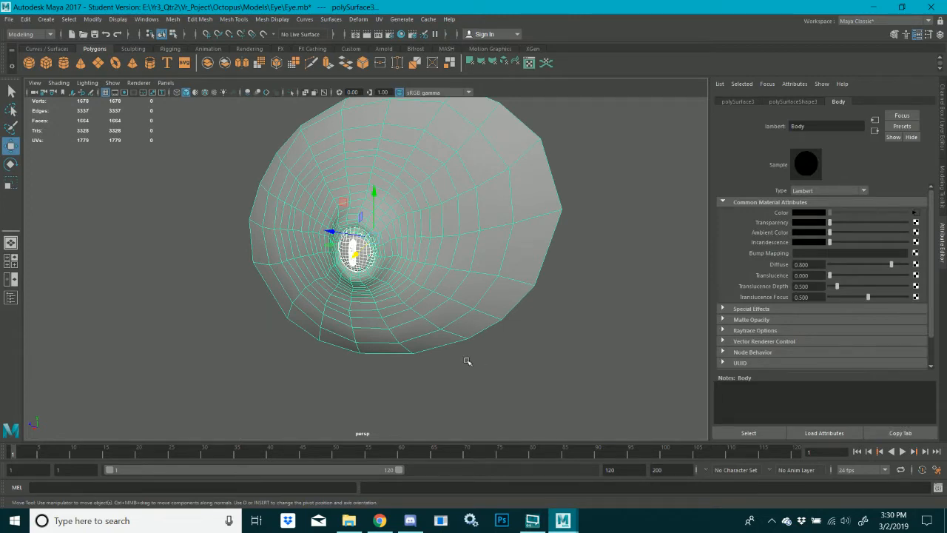
Start exporting the selected eye mesh and browse to the E:\Yr3_Qtr2\Vr_Poject\Octopus\Models\Eye folder
{"action": "left_click", "coordinate": [9, 20]}
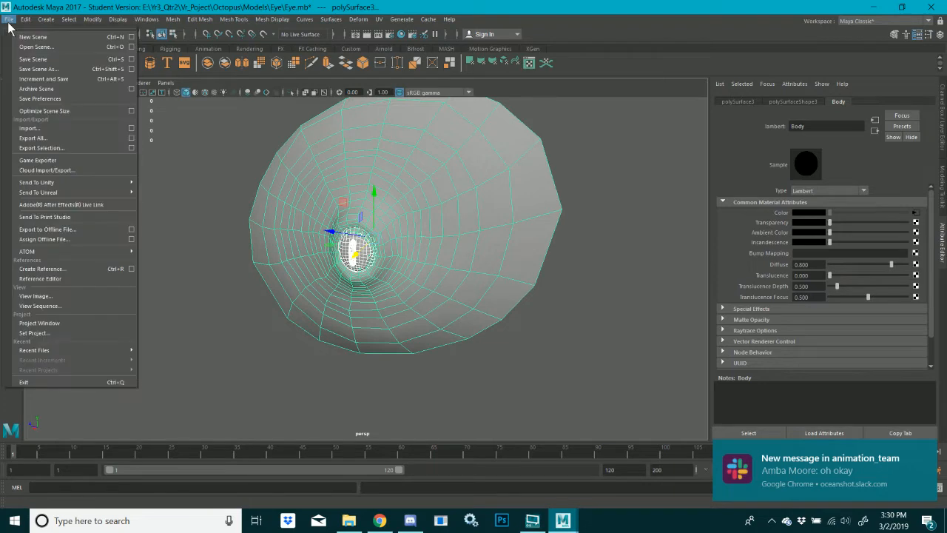
{"action": "left_click", "coordinate": [46, 148]}
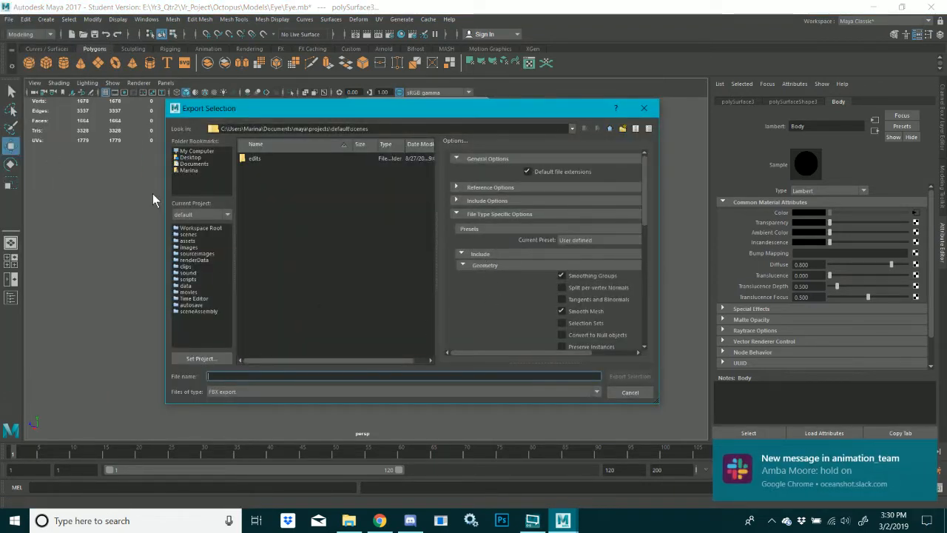
{"action": "left_click", "coordinate": [187, 158]}
{"action": "left_click", "coordinate": [187, 151]}
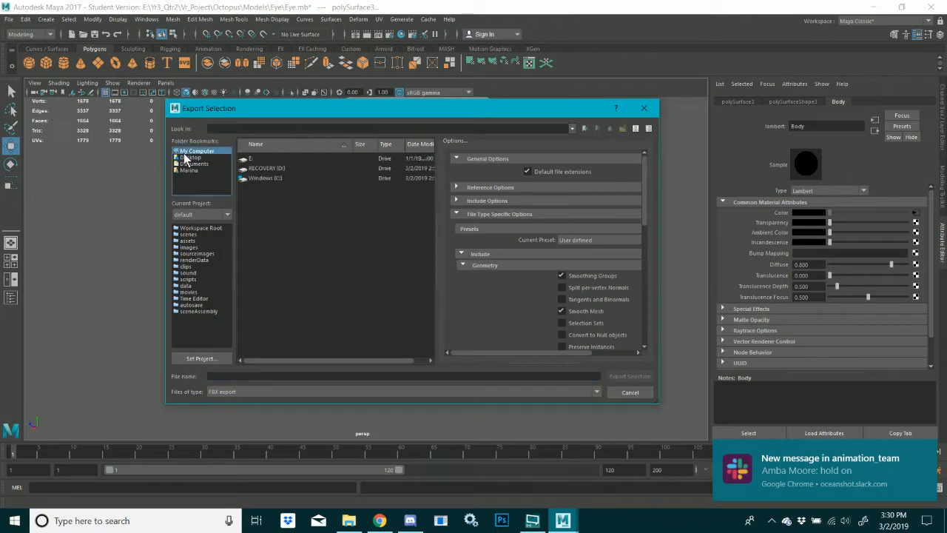
{"action": "double_click", "coordinate": [286, 158]}
{"action": "double_click", "coordinate": [274, 190]}
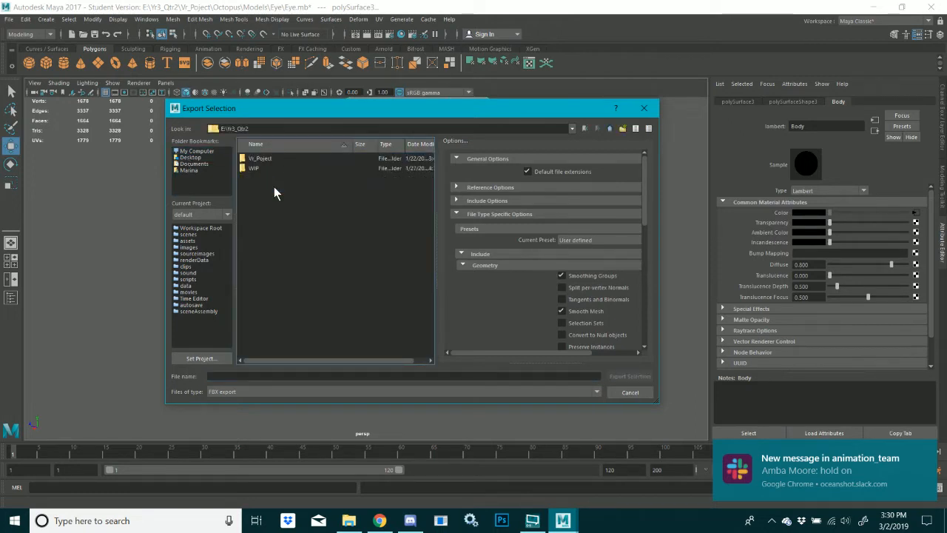
{"action": "double_click", "coordinate": [268, 168]}
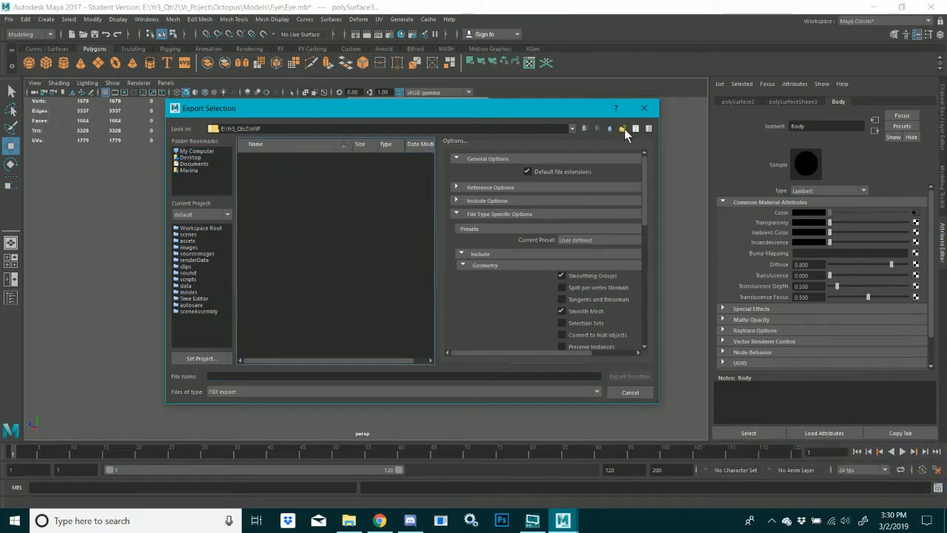
{"action": "left_click", "coordinate": [611, 130]}
{"action": "double_click", "coordinate": [264, 159]}
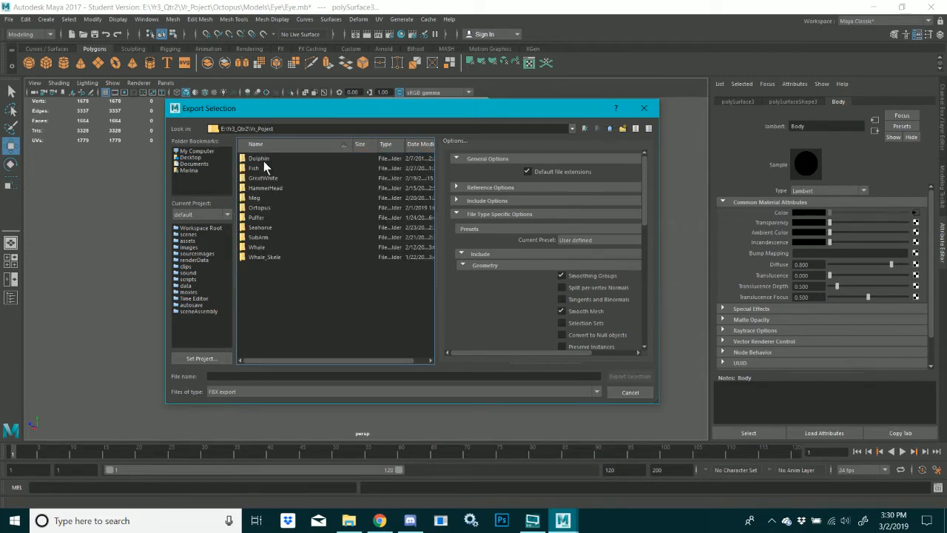
{"action": "double_click", "coordinate": [266, 206]}
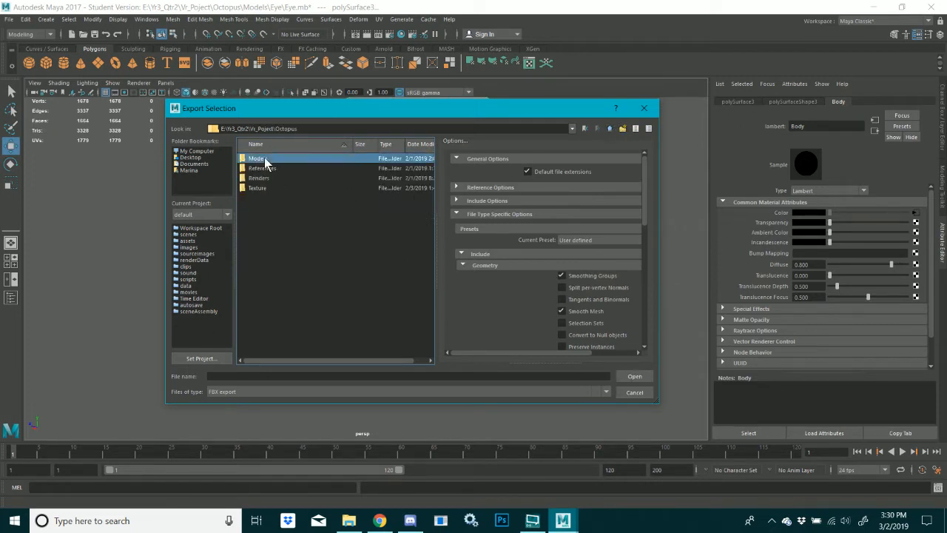
{"action": "double_click", "coordinate": [265, 161]}
{"action": "double_click", "coordinate": [253, 159]}
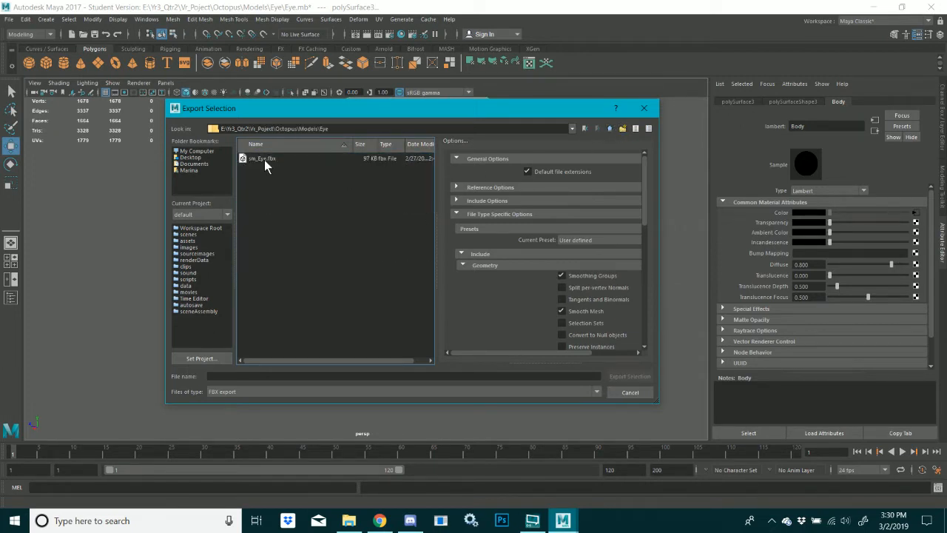
Export the selected eye mesh as an FBX file named sm_Eye_UV
{"action": "left_click", "coordinate": [270, 376]}
{"action": "type", "text": "sm_"}
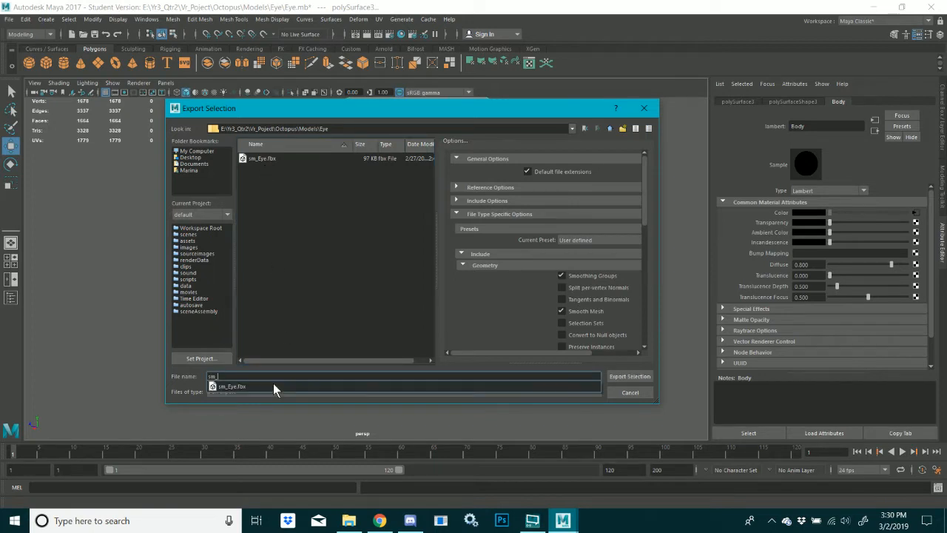
{"action": "type", "text": "Eye_UV"}
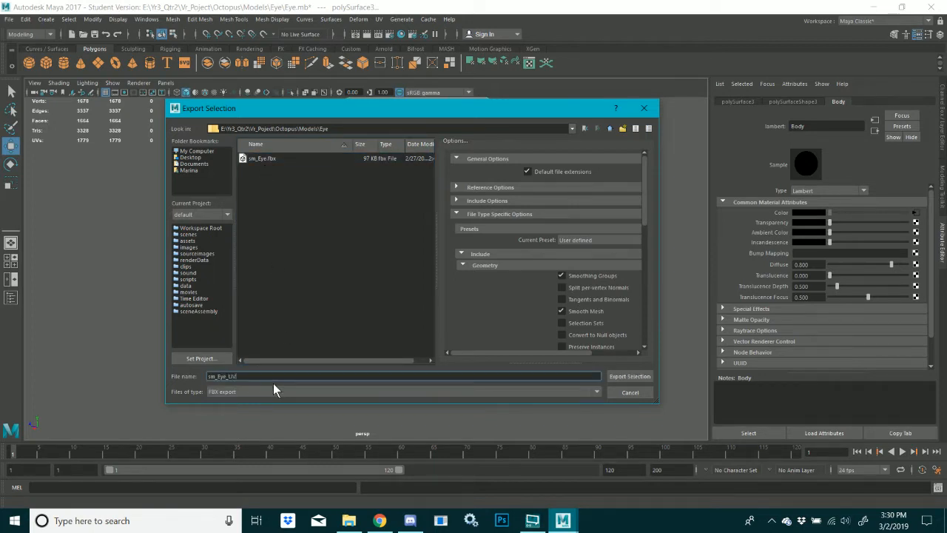
{"action": "key", "text": "Return"}
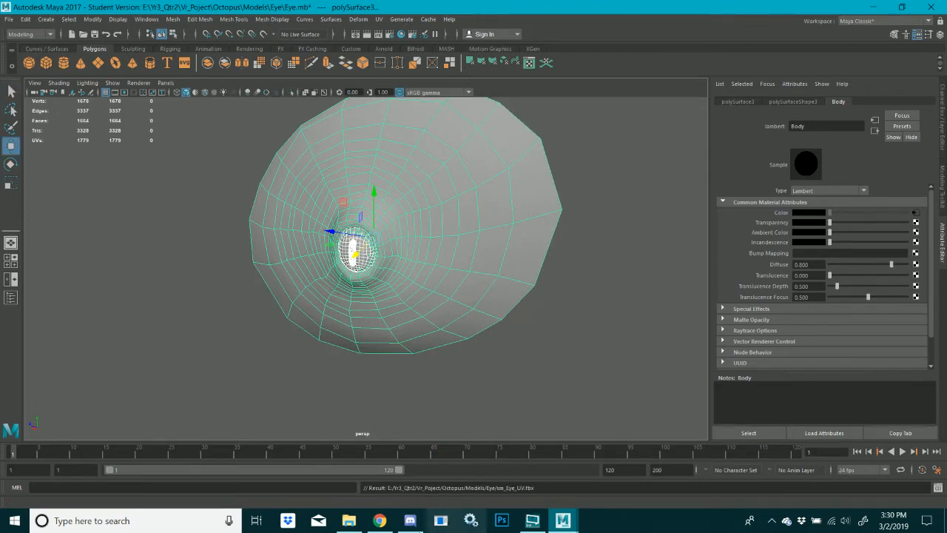
Switch to Slack in Chrome, mark the new messages as read and post "Also Eye is UV'd" in the animation_team channel
{"action": "left_click", "coordinate": [378, 520]}
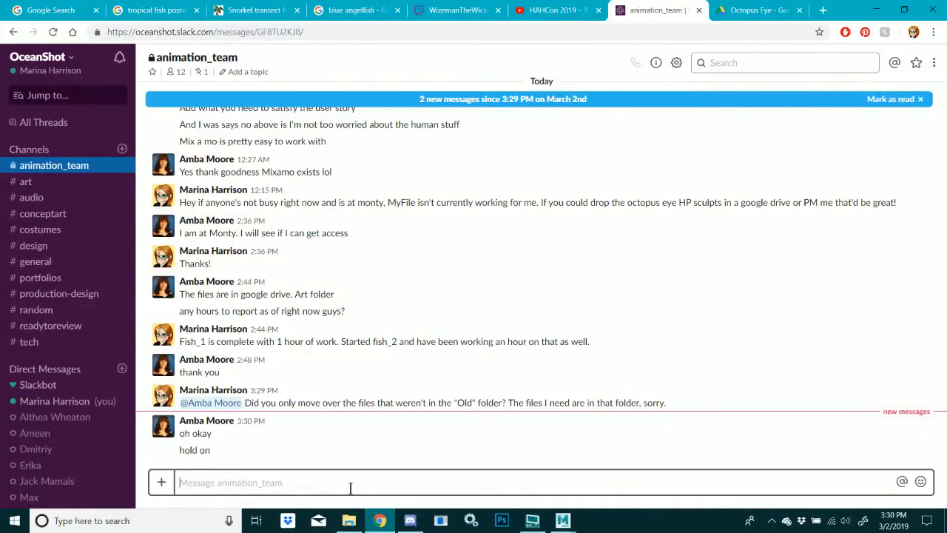
{"action": "left_click", "coordinate": [908, 102]}
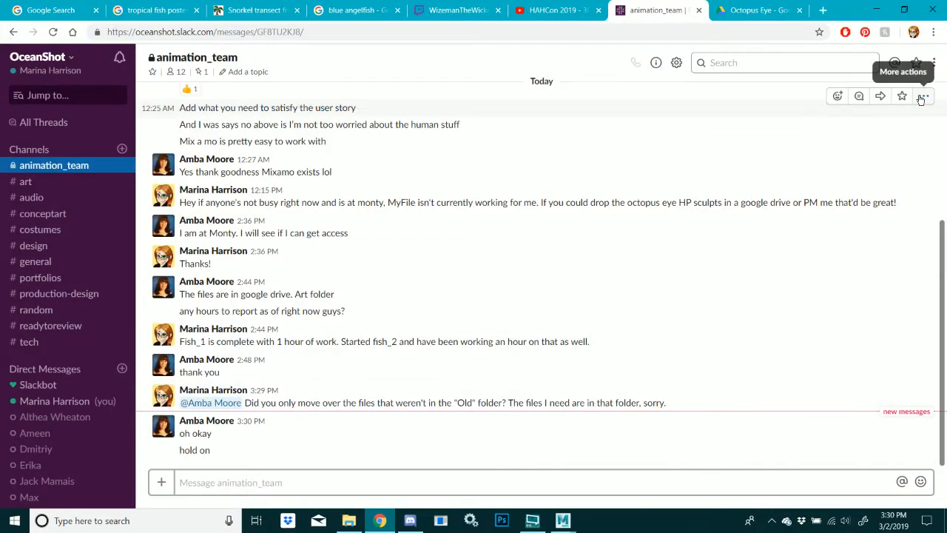
{"action": "left_click", "coordinate": [924, 98]}
{"action": "left_click", "coordinate": [601, 366]}
{"action": "left_click", "coordinate": [410, 477]}
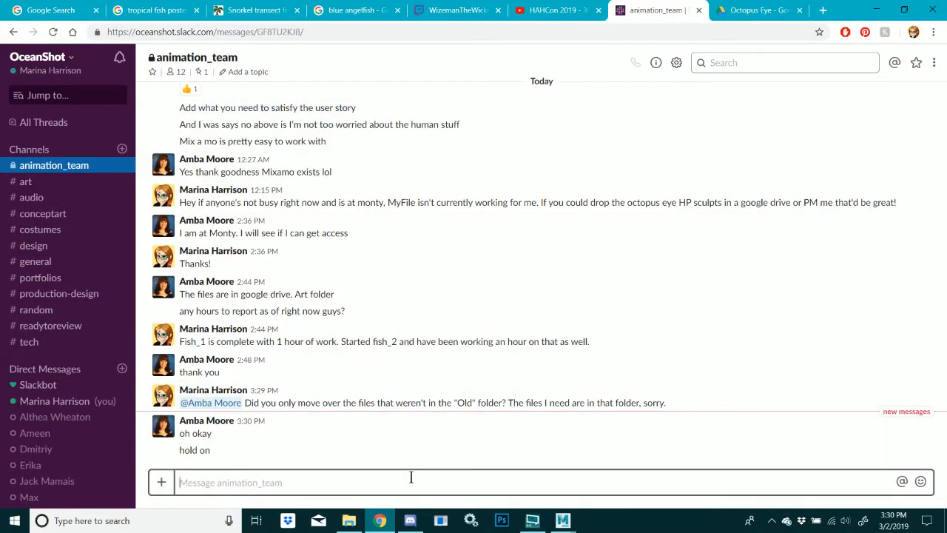
{"action": "type", "text": "Also Eye is UV'd"}
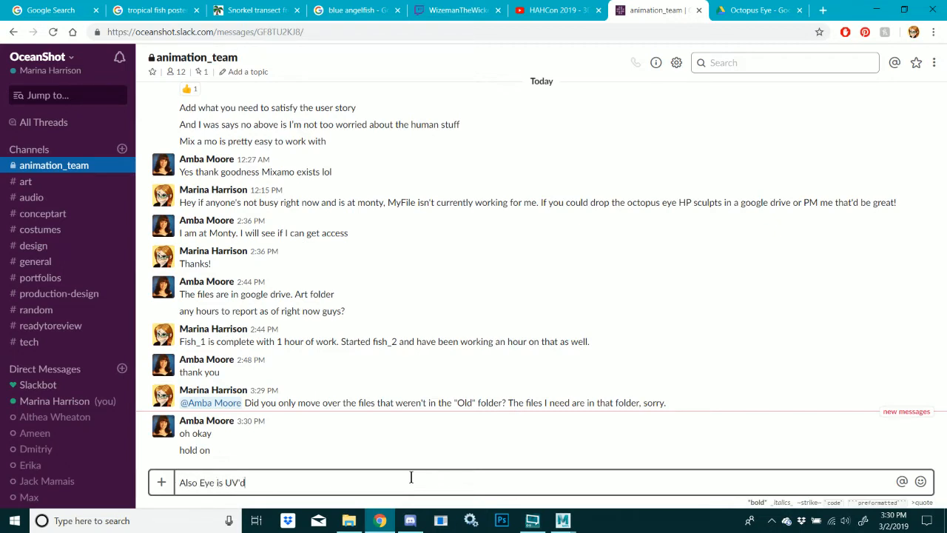
{"action": "key", "text": "Return"}
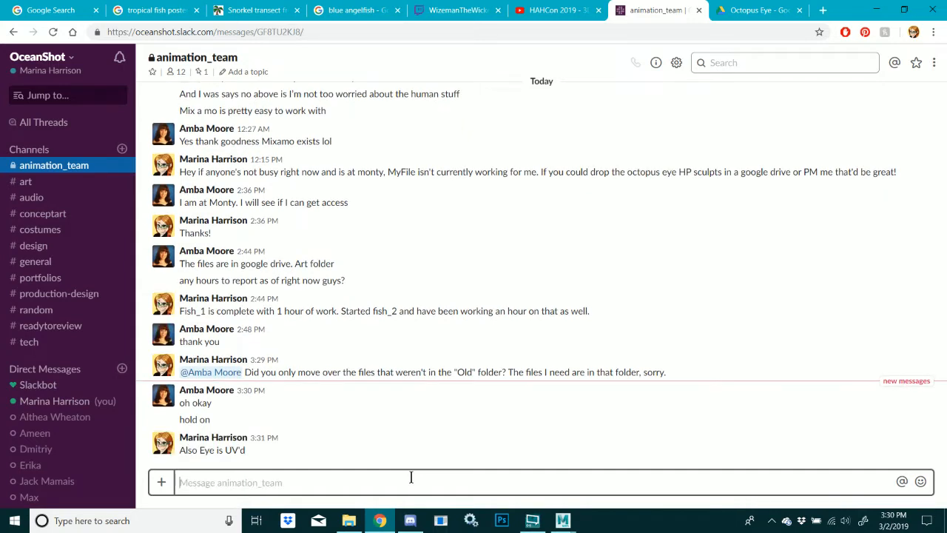
Launch Substance Painter, continue past the configuration issues warning and close the welcome window
{"action": "left_click", "coordinate": [175, 519]}
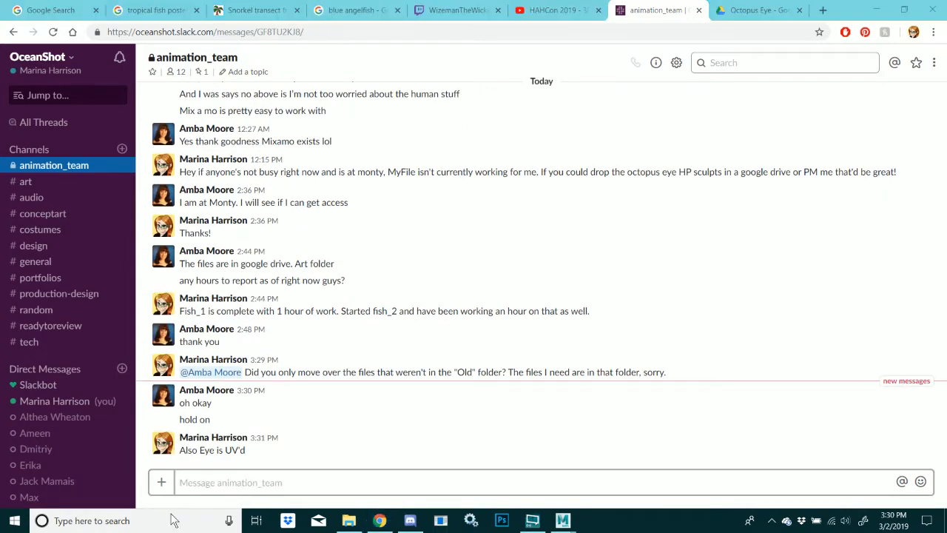
{"action": "type", "text": "subst"}
{"action": "key", "text": "Escape"}
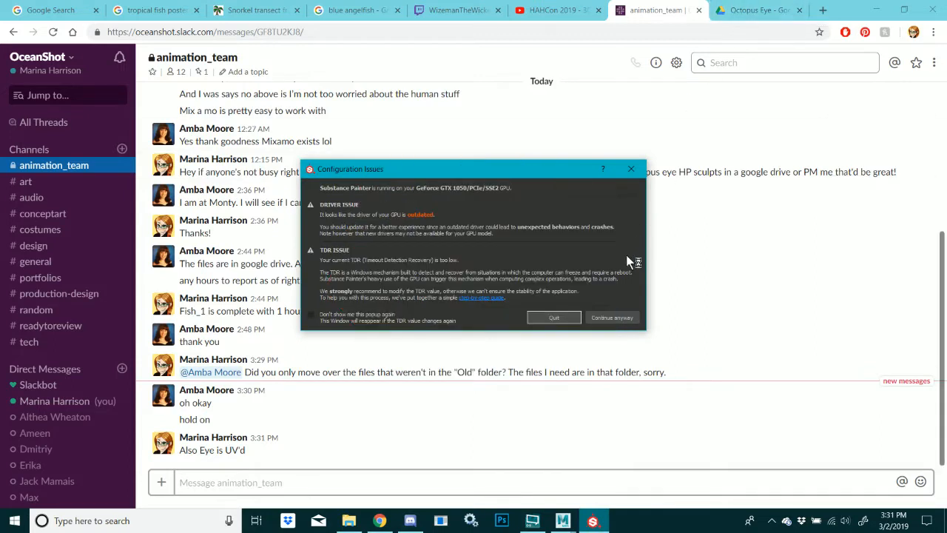
{"action": "left_click", "coordinate": [616, 316]}
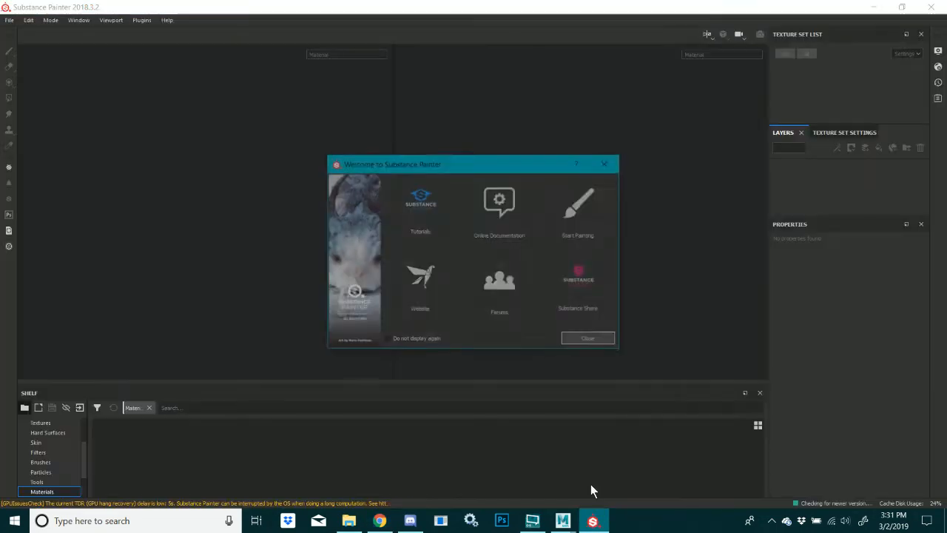
{"action": "left_click", "coordinate": [581, 337]}
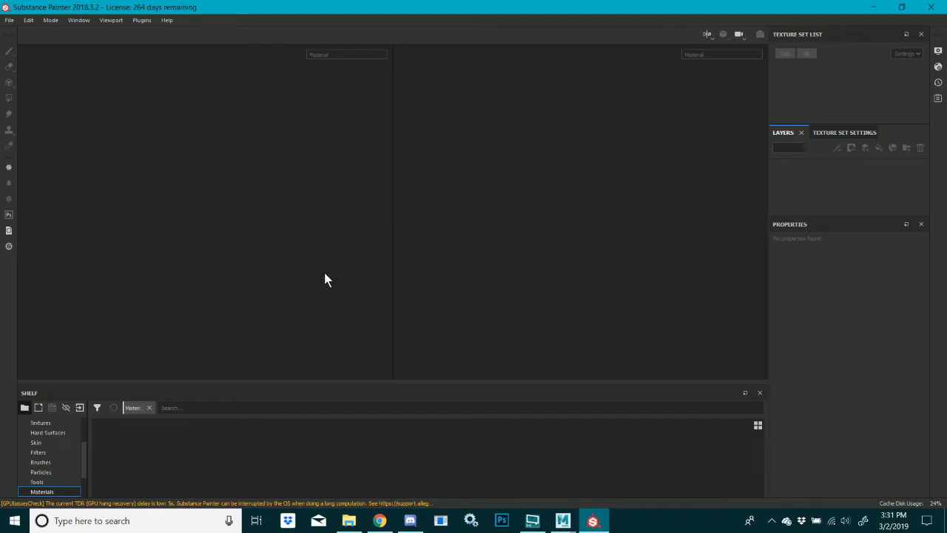
Create a new project from the sm_Eye_UV mesh in the Vr_Poject\Octopus\Models\Eye folder, keeping the default settings
{"action": "left_click", "coordinate": [8, 20]}
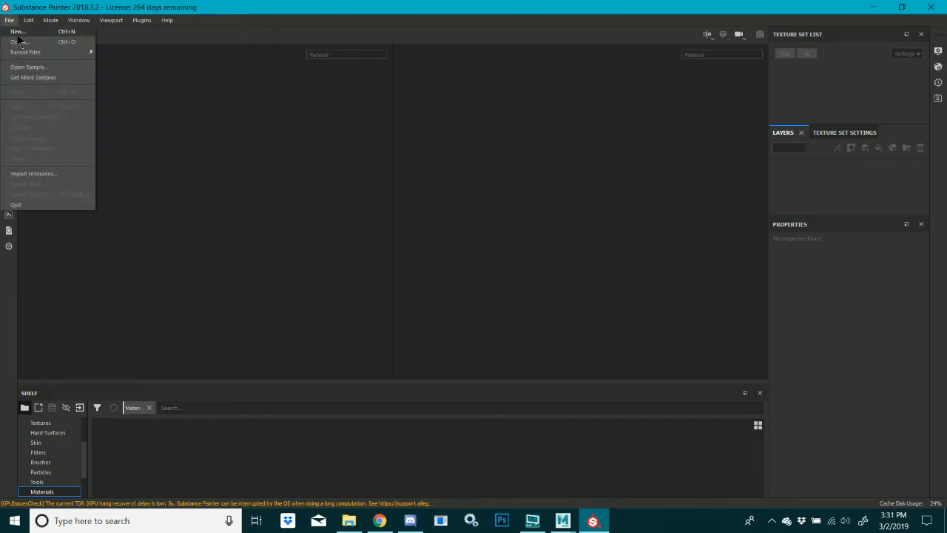
{"action": "left_click", "coordinate": [21, 35]}
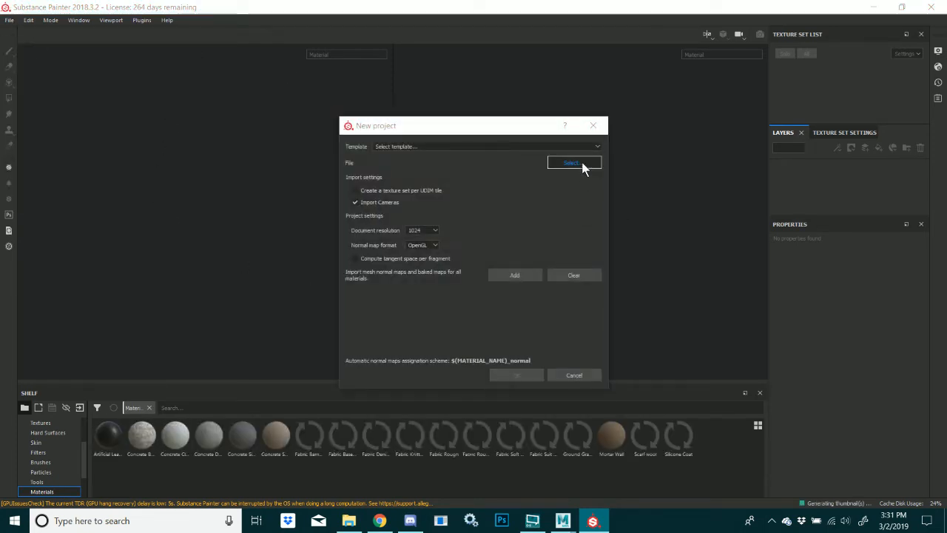
{"action": "left_click", "coordinate": [580, 163]}
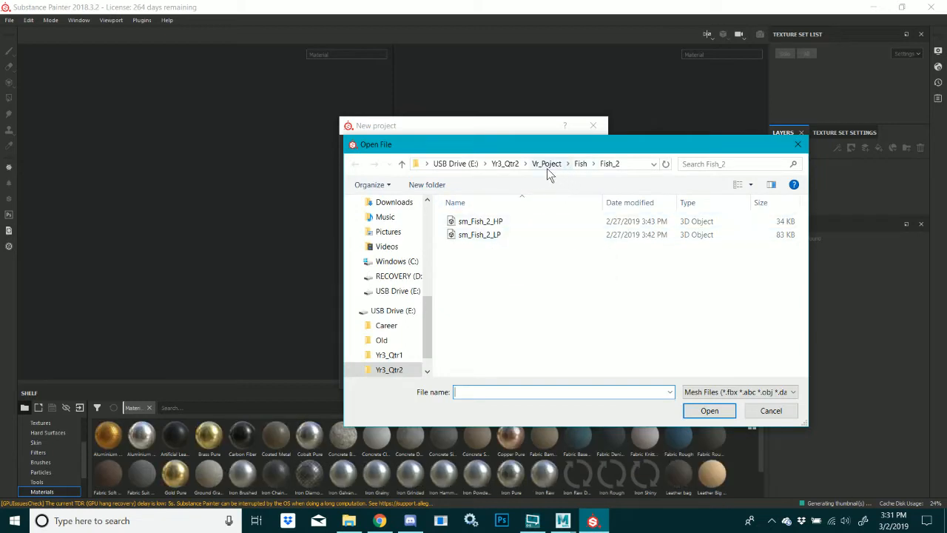
{"action": "left_click", "coordinate": [547, 164]}
{"action": "double_click", "coordinate": [471, 288]}
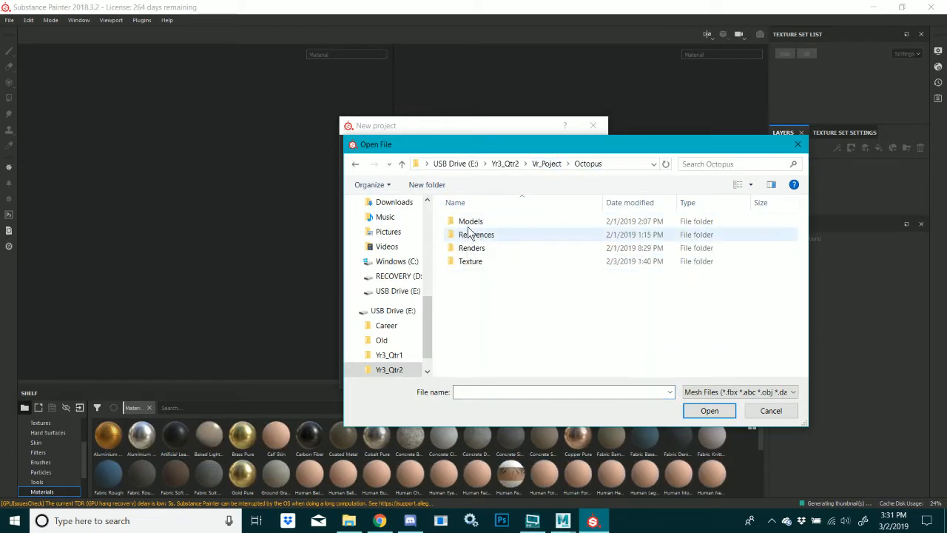
{"action": "double_click", "coordinate": [467, 222]}
{"action": "double_click", "coordinate": [464, 221]}
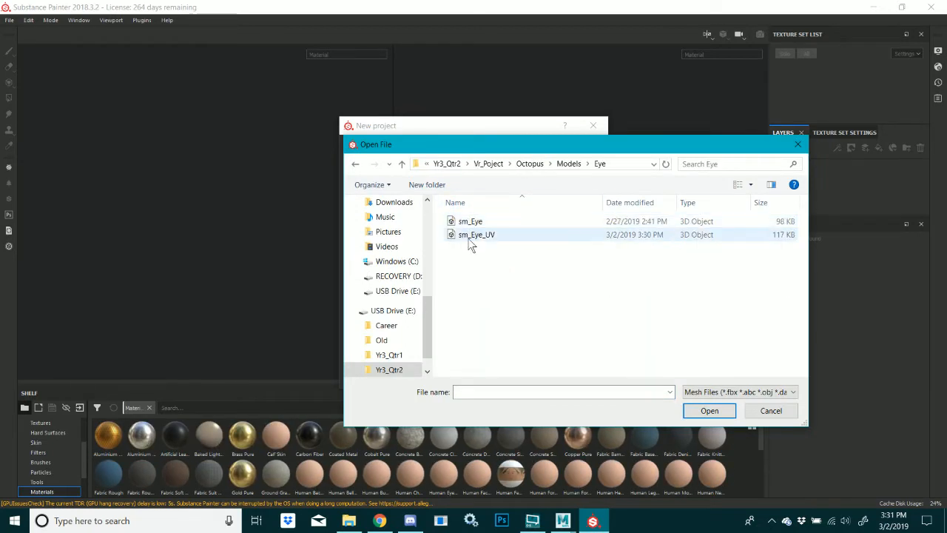
{"action": "double_click", "coordinate": [468, 236]}
{"action": "left_click", "coordinate": [517, 376]}
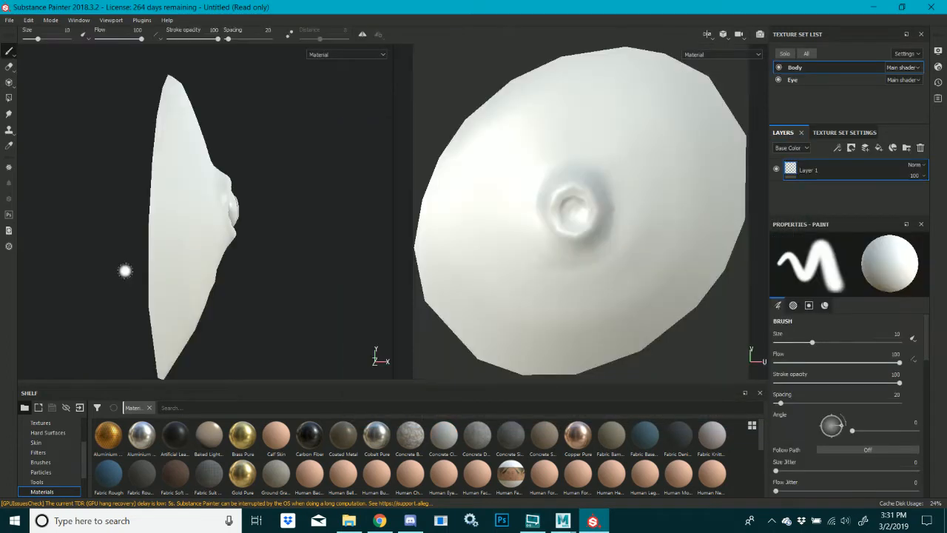
{"action": "left_click_drag", "start_coordinate": [329, 222], "coordinate": [176, 234], "text": "alt"}
{"action": "middle_click_drag", "start_coordinate": [208, 232], "coordinate": [152, 219], "text": "alt"}
{"action": "scroll", "coordinate": [180, 227], "scroll_direction": "down", "scroll_amount": 4}
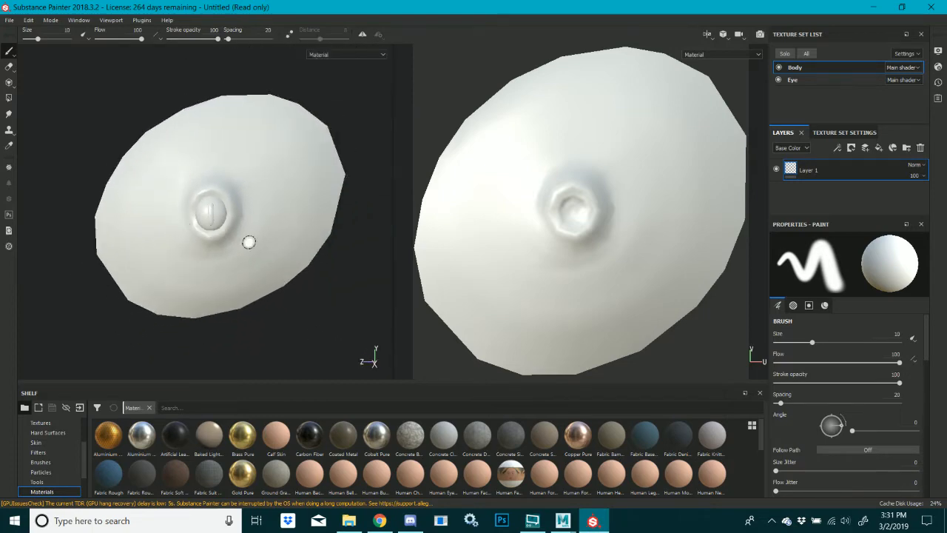
Switch to Chrome and check the Octopus Eye Drive folder, the animation_team Slack channel and the YouTube live stream chat
{"action": "left_click", "coordinate": [380, 521]}
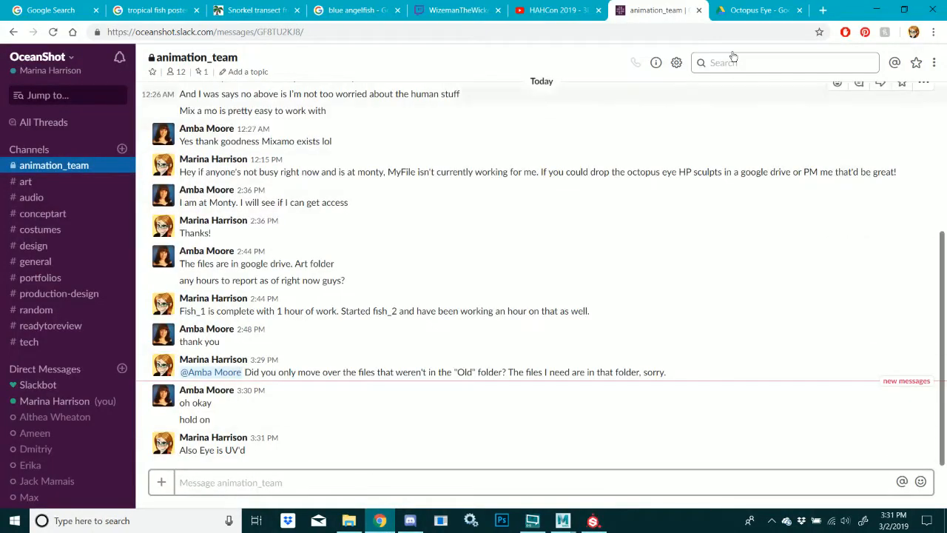
{"action": "left_click", "coordinate": [743, 13]}
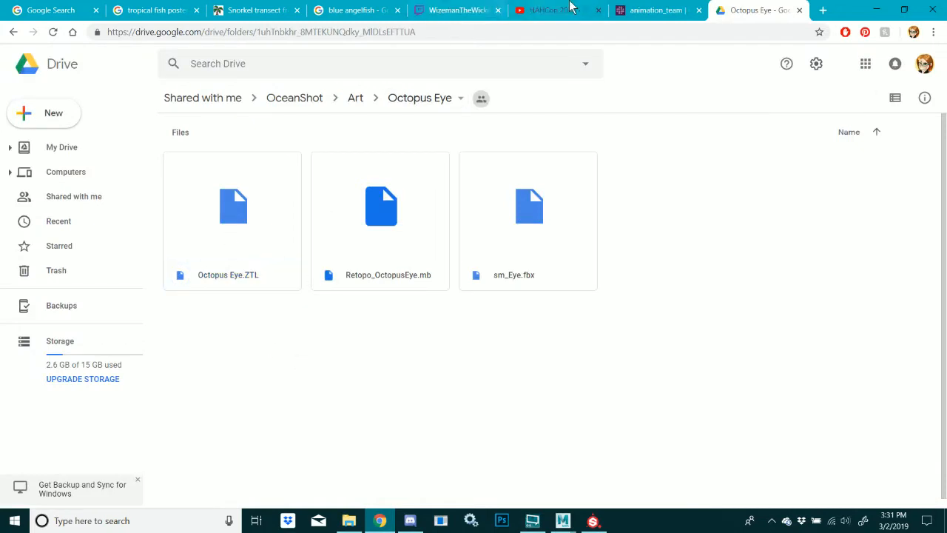
{"action": "left_click", "coordinate": [631, 7]}
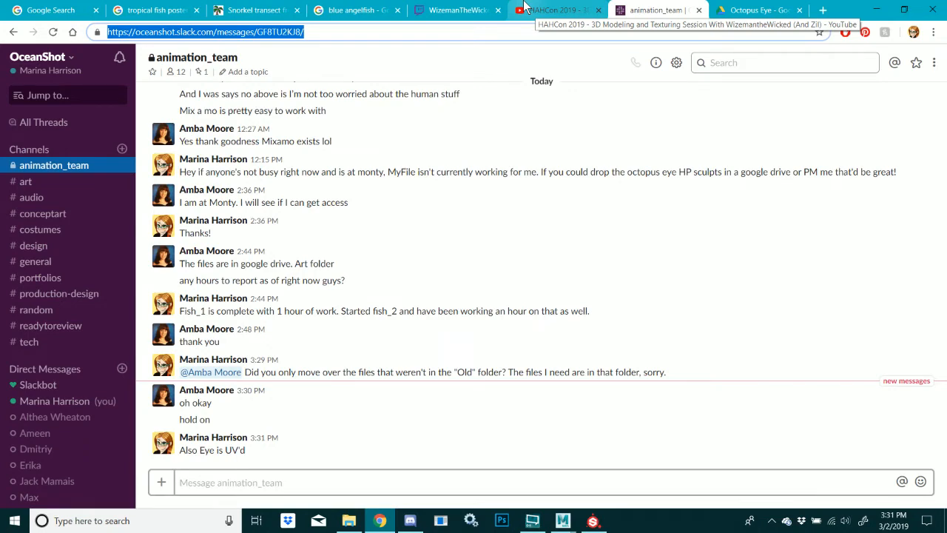
{"action": "left_click", "coordinate": [524, 8]}
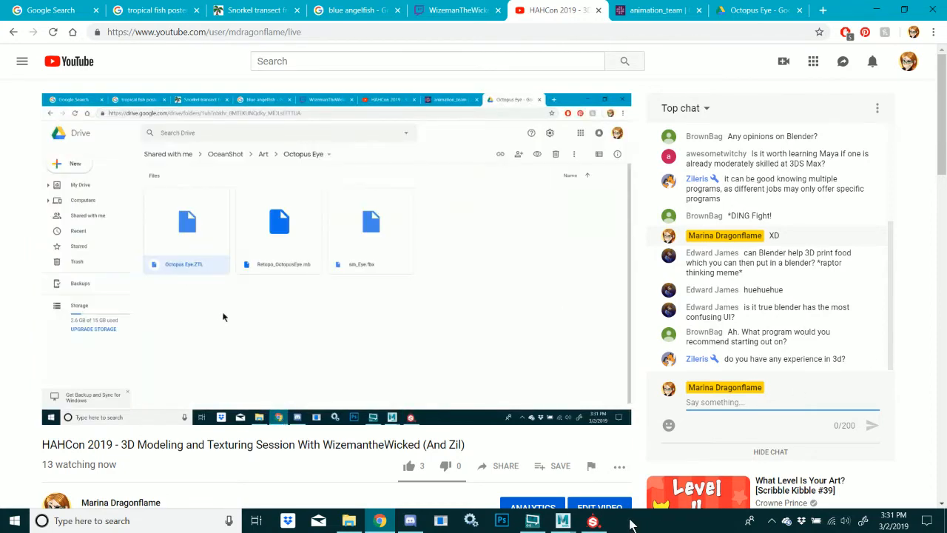
Switch back to Substance Painter and make the Eye texture set active
{"action": "left_click", "coordinate": [603, 524]}
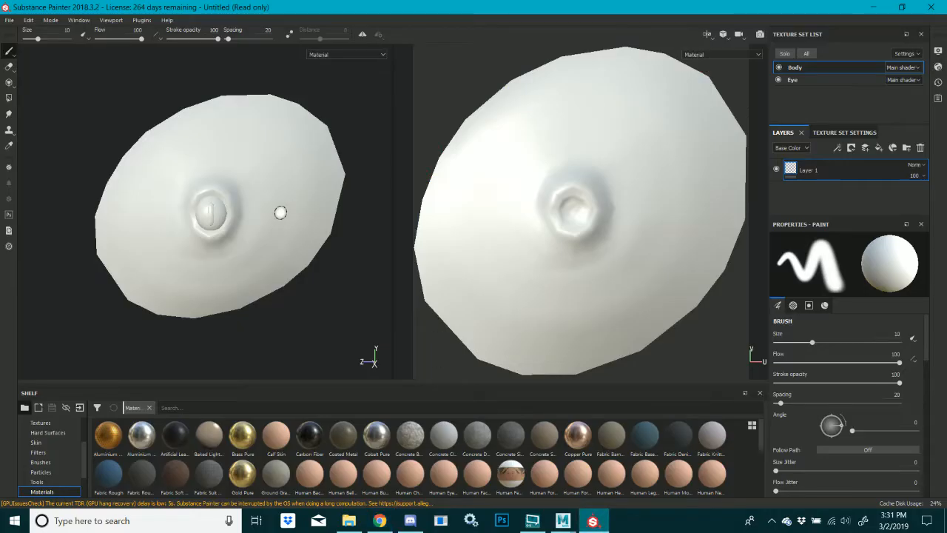
{"action": "left_click_drag", "start_coordinate": [289, 228], "coordinate": [260, 240], "text": "alt"}
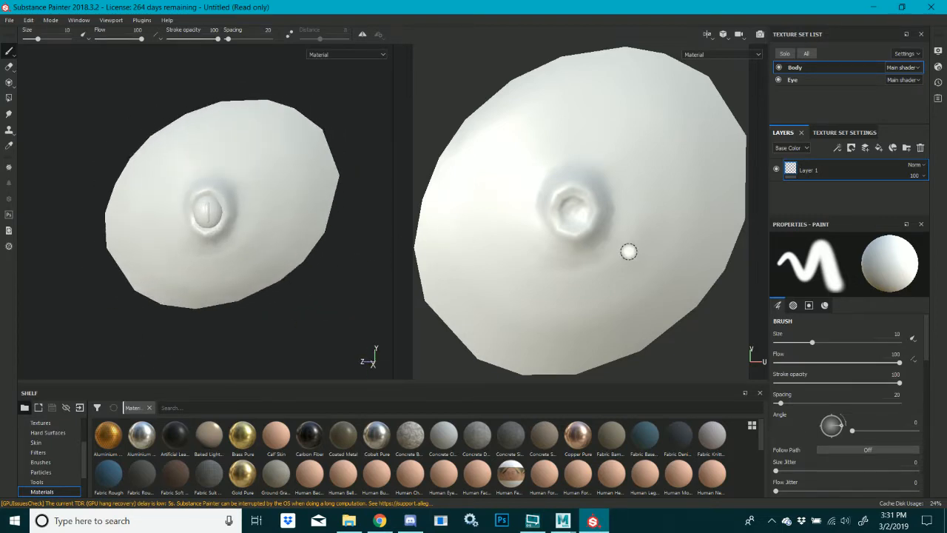
{"action": "left_click", "coordinate": [830, 78]}
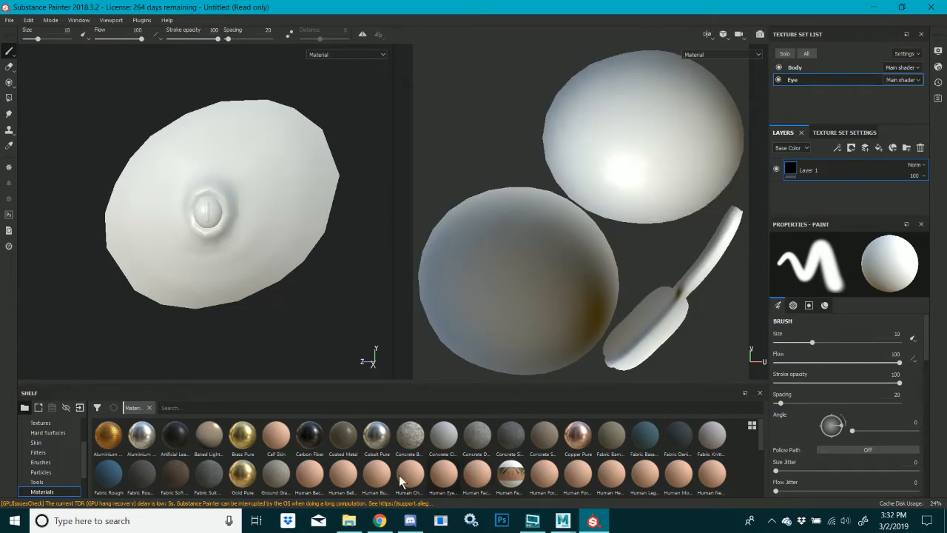
{"action": "scroll", "coordinate": [277, 473], "scroll_direction": "down", "scroll_amount": 2}
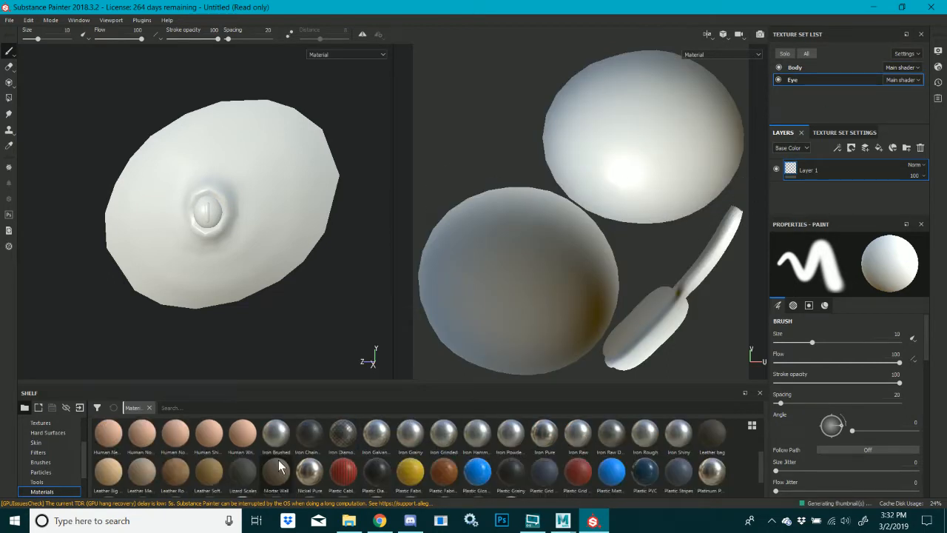
{"action": "mouse_move", "coordinate": [272, 474]}
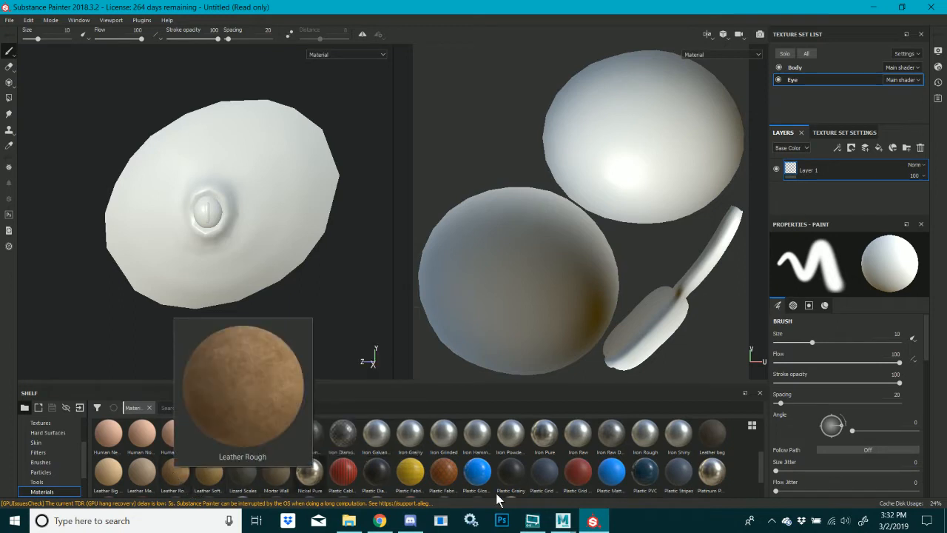
{"action": "mouse_move", "coordinate": [412, 476]}
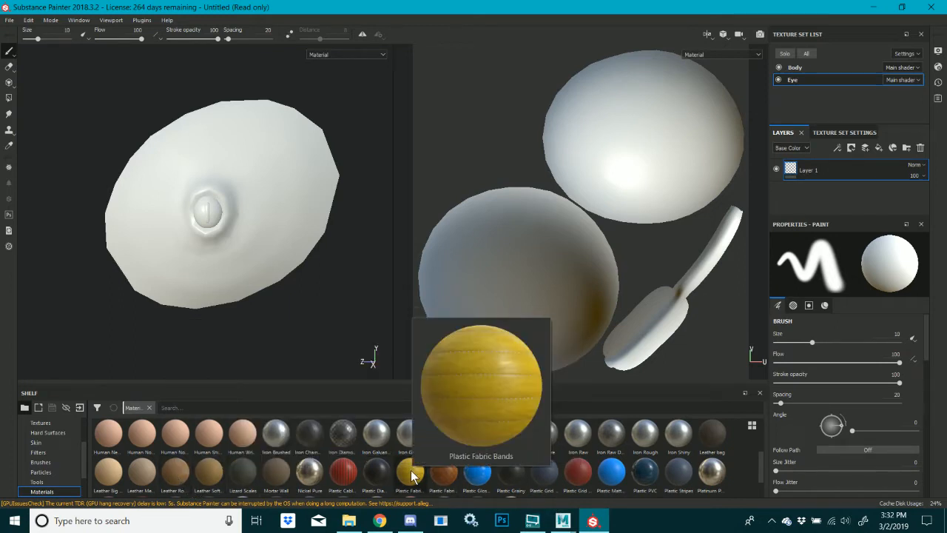
{"action": "scroll", "coordinate": [584, 484], "scroll_direction": "down", "scroll_amount": 1}
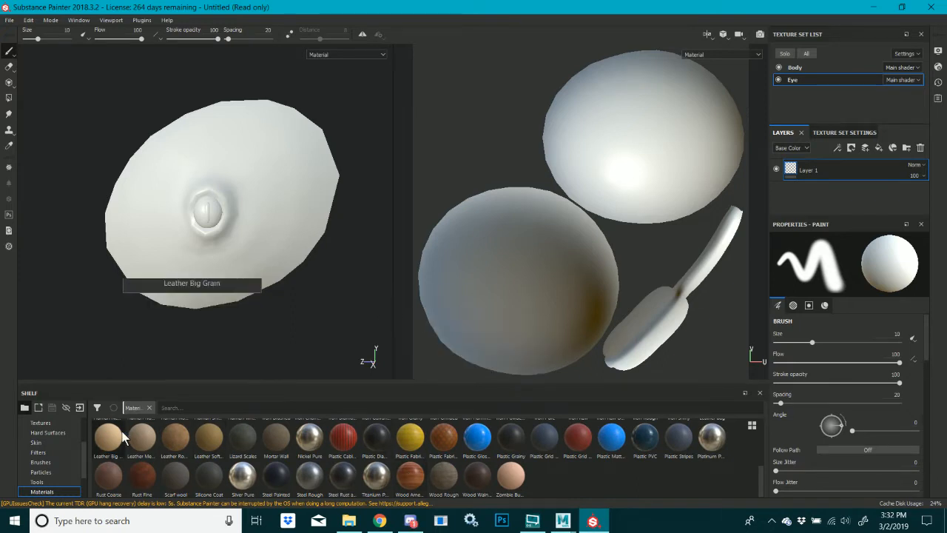
Replace the Eye set's default paint layer with a fill layer and set its base color to yellow-orange
{"action": "left_click", "coordinate": [920, 148]}
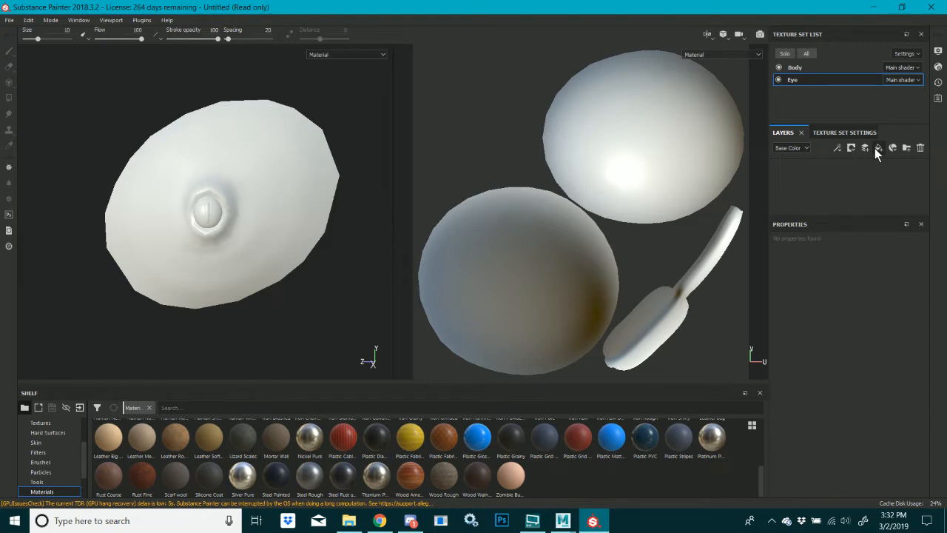
{"action": "left_click", "coordinate": [878, 149]}
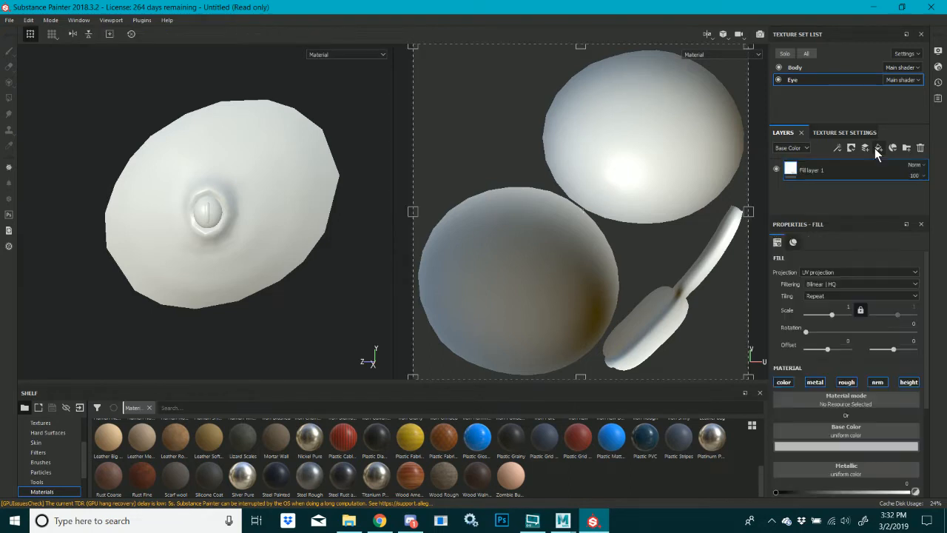
{"action": "left_click", "coordinate": [805, 450]}
{"action": "left_click_drag", "start_coordinate": [851, 393], "coordinate": [897, 319]}
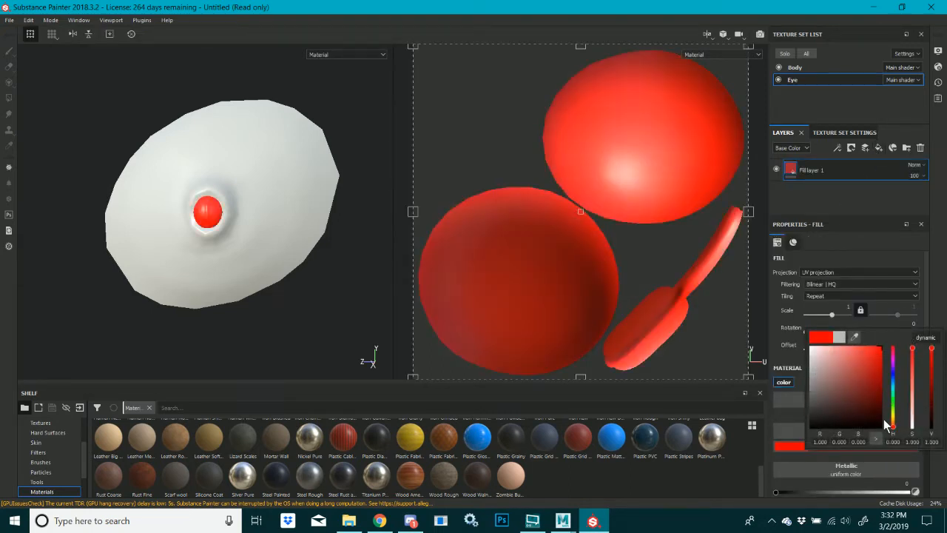
{"action": "left_click_drag", "start_coordinate": [888, 425], "coordinate": [895, 429]}
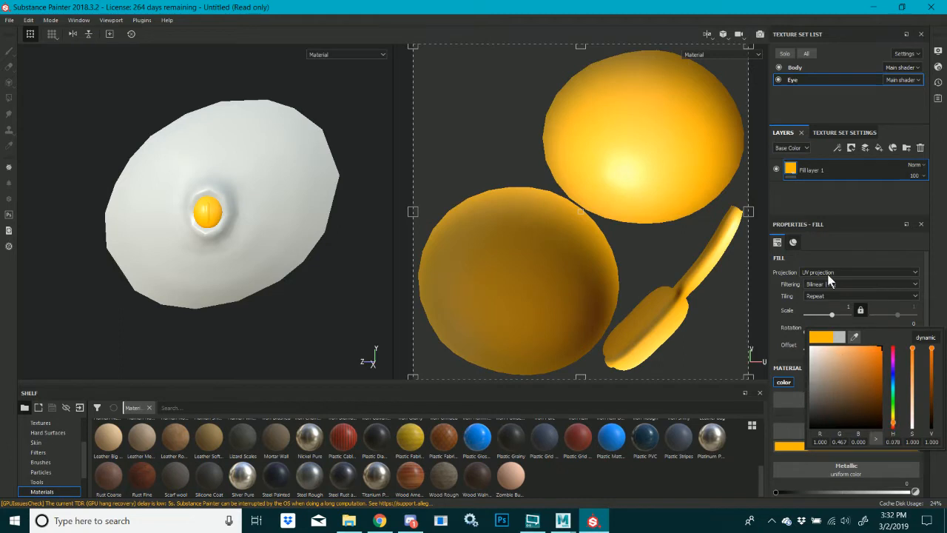
{"action": "left_click", "coordinate": [848, 191]}
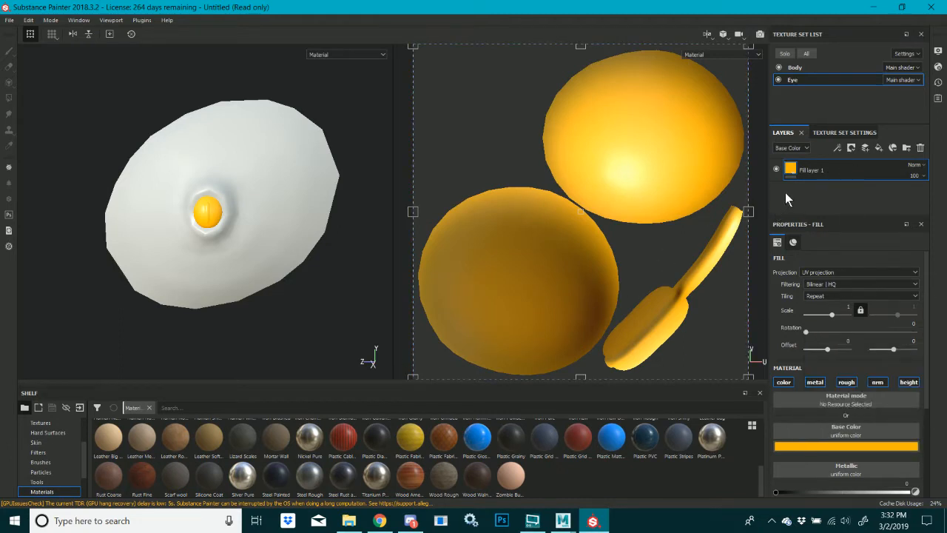
Add a second fill layer above the yellow-orange one and rename it Pupil
{"action": "left_click", "coordinate": [879, 150]}
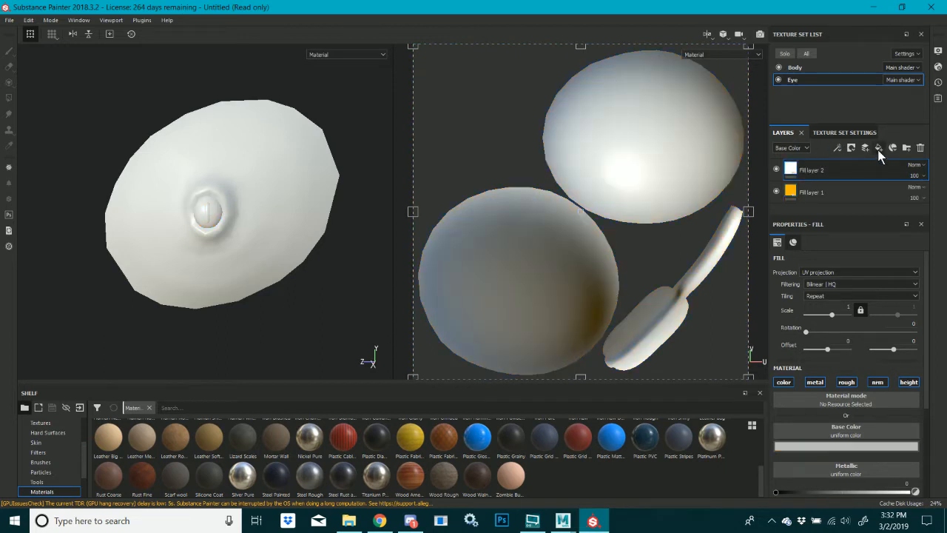
{"action": "double_click", "coordinate": [821, 171]}
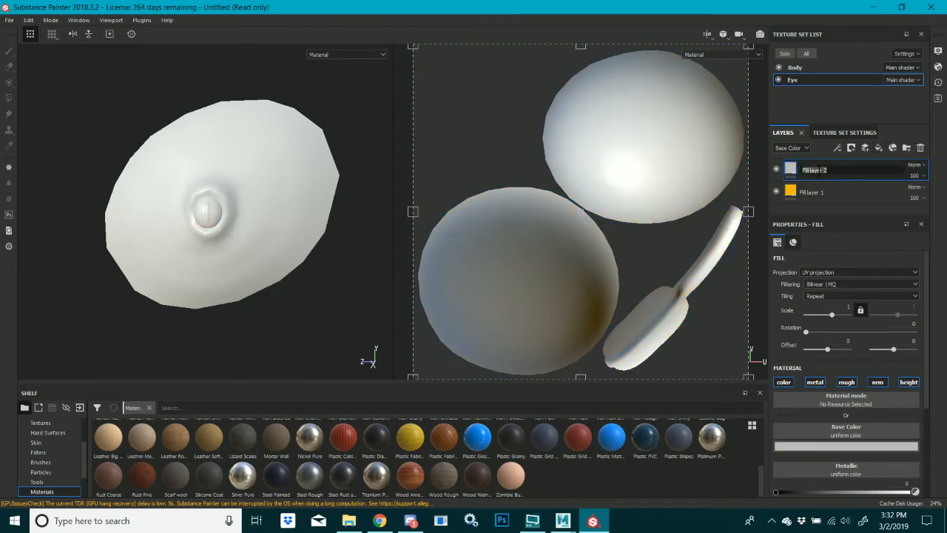
{"action": "type", "text": "Pupil"}
{"action": "key", "text": "Return"}
{"action": "right_click", "coordinate": [819, 171]}
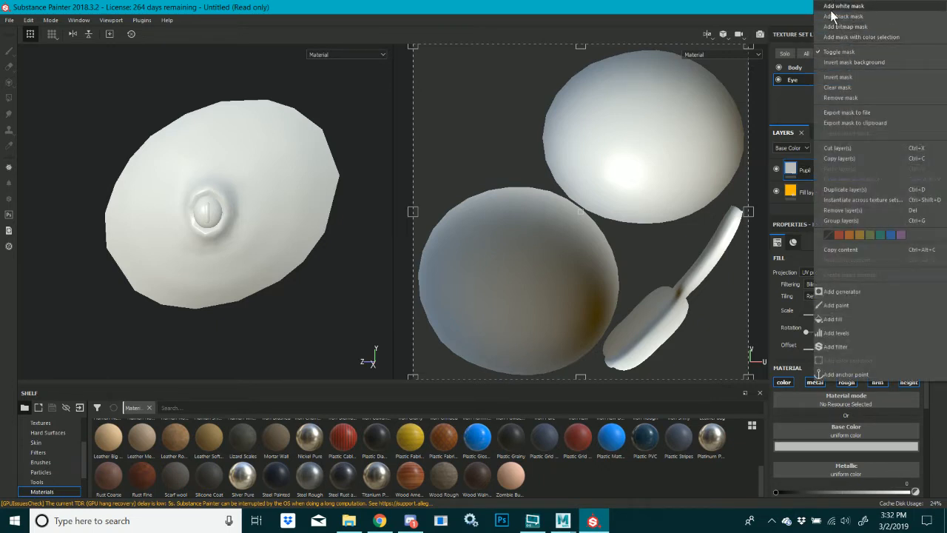
{"action": "left_click", "coordinate": [790, 165]}
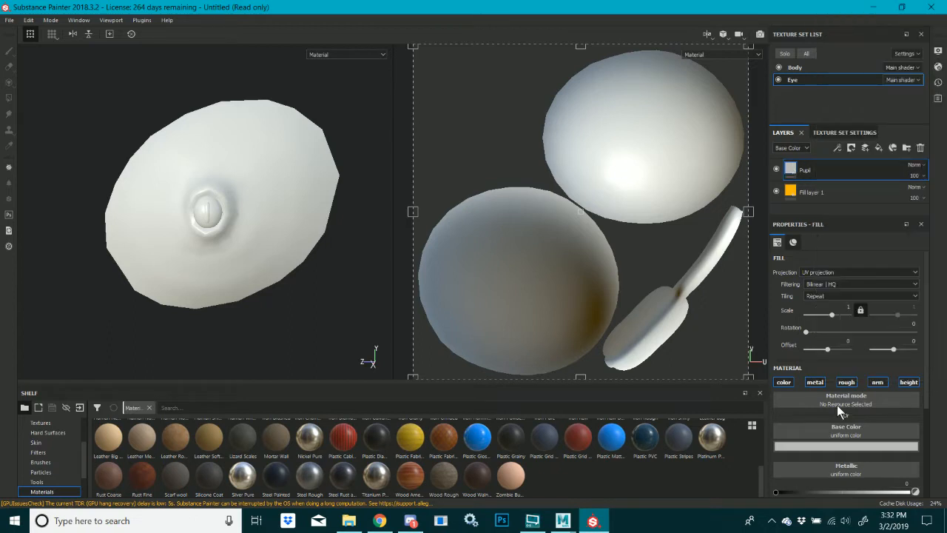
Set the Pupil layer's base color to black
{"action": "left_click", "coordinate": [825, 448]}
{"action": "left_click_drag", "start_coordinate": [825, 349], "coordinate": [736, 479]}
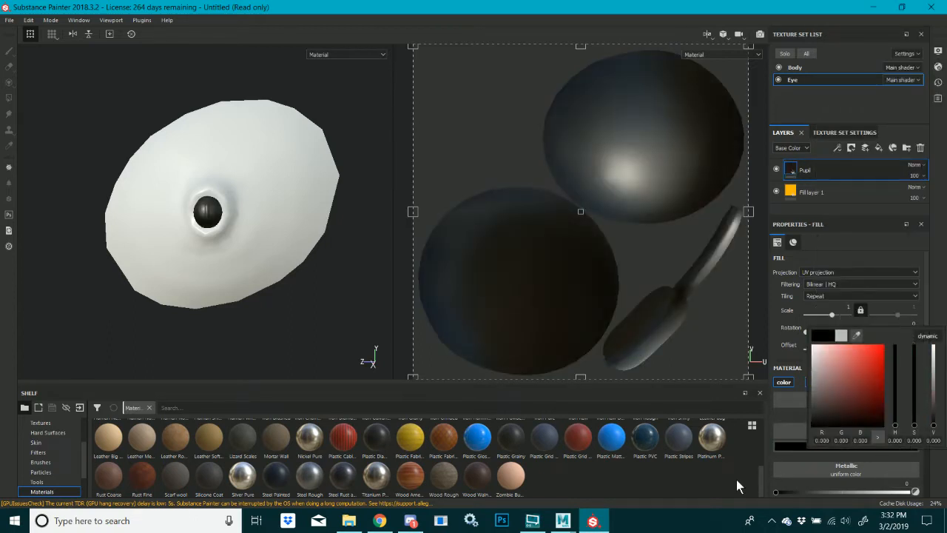
{"action": "left_click", "coordinate": [784, 424]}
{"action": "left_click", "coordinate": [769, 423]}
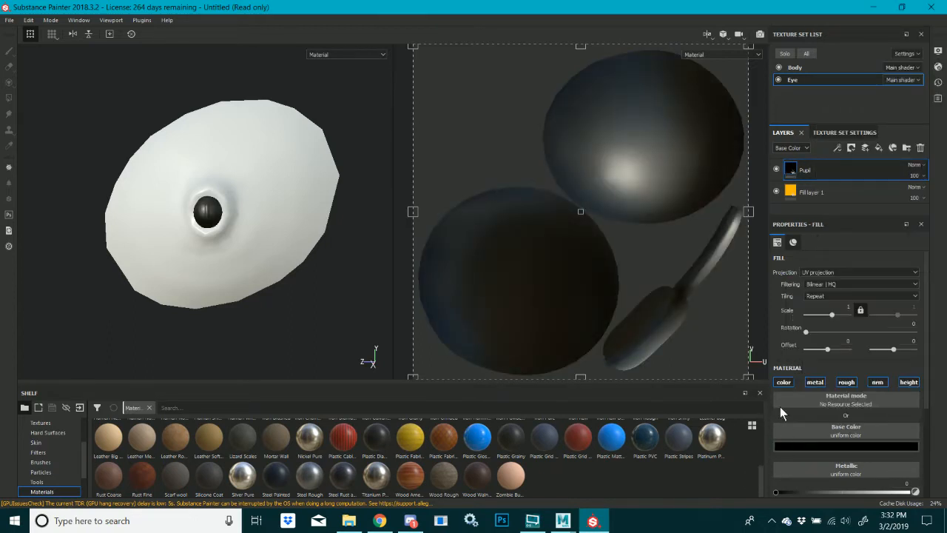
Keep only the color, metal and rough channels on the Pupil layer, with metallic at 0.5345 and roughness at 0.2
{"action": "left_click", "coordinate": [813, 383]}
{"action": "left_click", "coordinate": [847, 382]}
{"action": "left_click", "coordinate": [877, 381]}
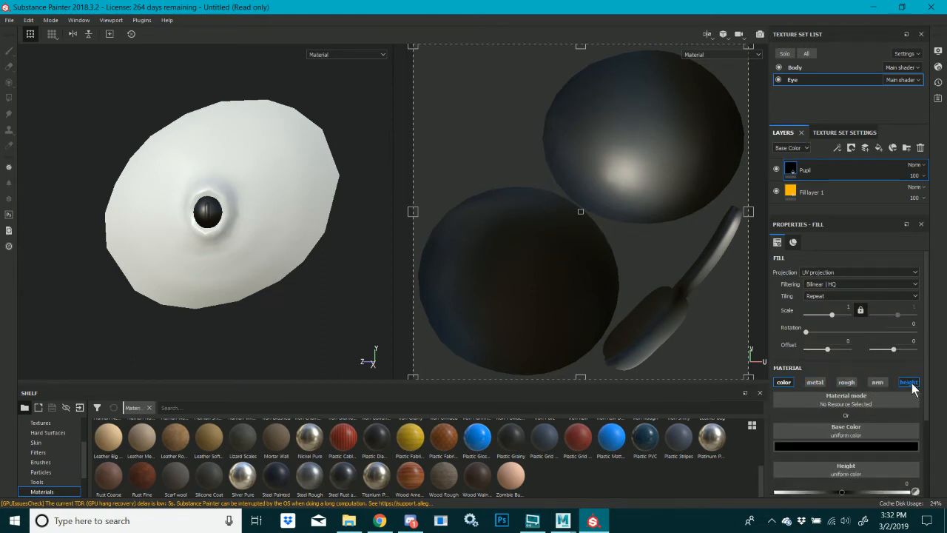
{"action": "left_click", "coordinate": [910, 383]}
{"action": "left_click", "coordinate": [816, 382]}
{"action": "scroll", "coordinate": [843, 461], "scroll_direction": "down", "scroll_amount": 1}
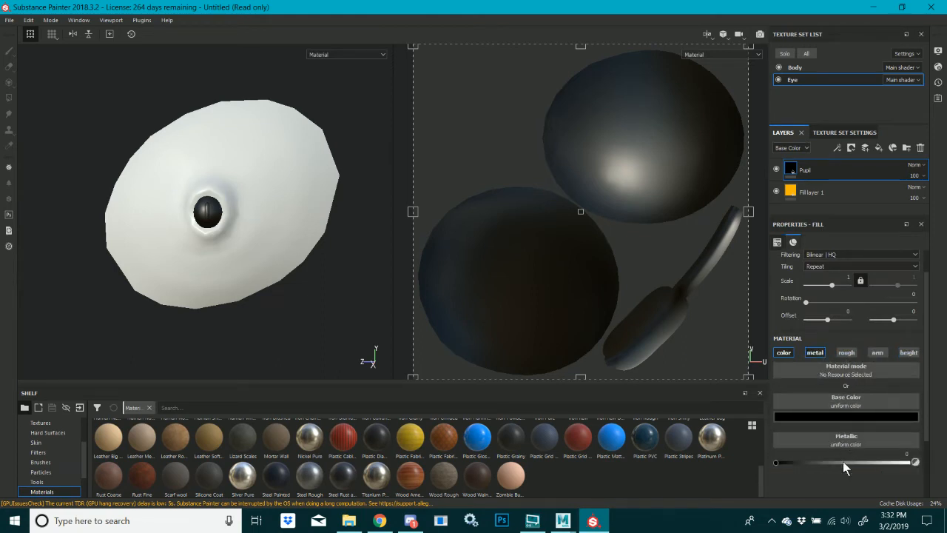
{"action": "left_click", "coordinate": [846, 462]}
{"action": "left_click", "coordinate": [846, 353]}
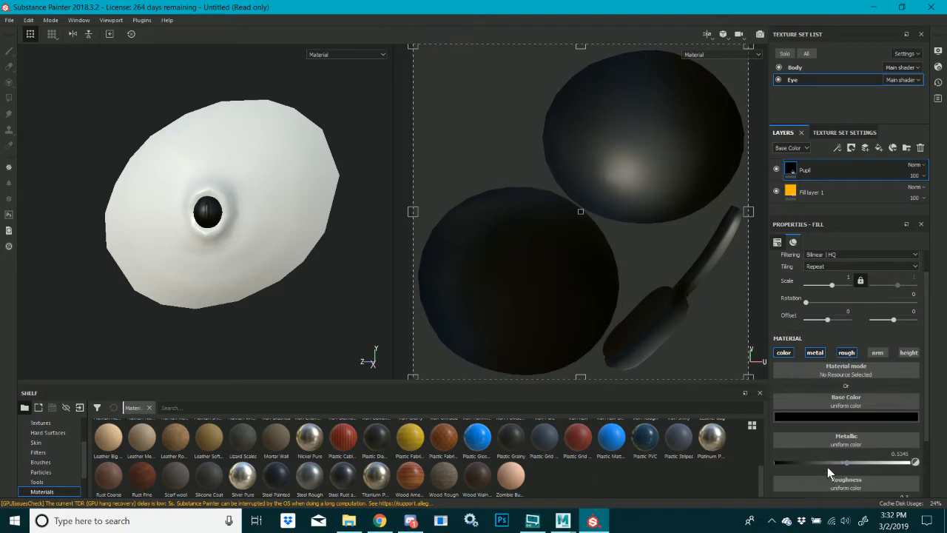
{"action": "scroll", "coordinate": [820, 465], "scroll_direction": "down", "scroll_amount": 3}
{"action": "left_click_drag", "start_coordinate": [807, 426], "coordinate": [801, 427]}
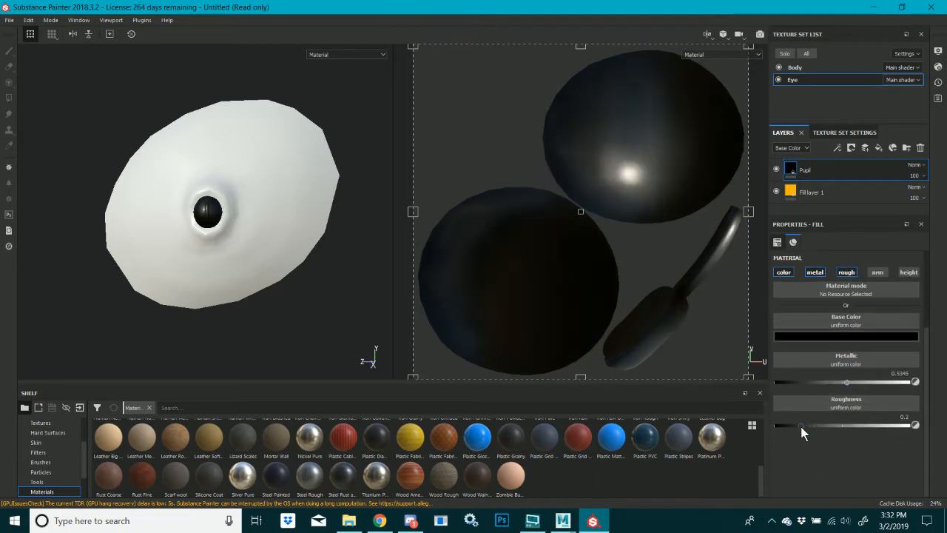
Add a black mask to the Pupil layer
{"action": "right_click", "coordinate": [808, 169]}
{"action": "left_click", "coordinate": [837, 27]}
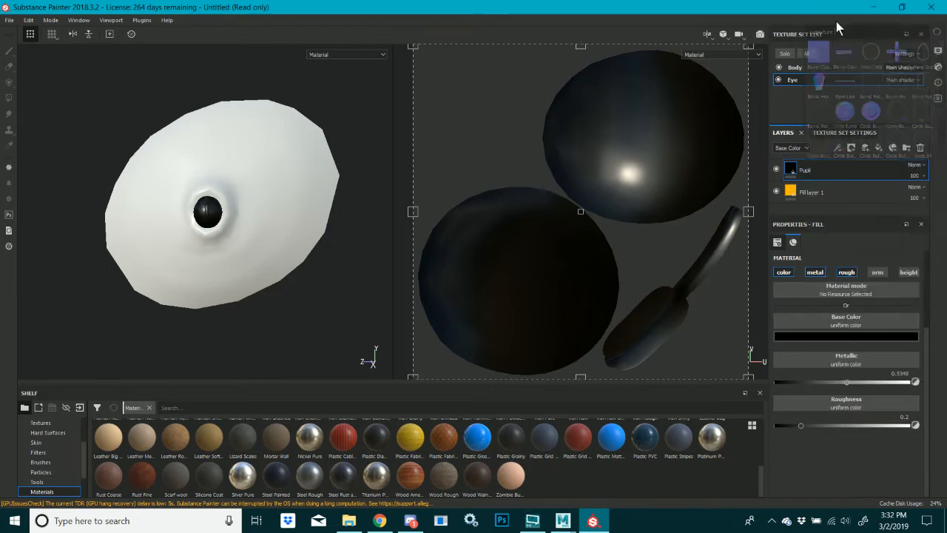
{"action": "right_click", "coordinate": [797, 167]}
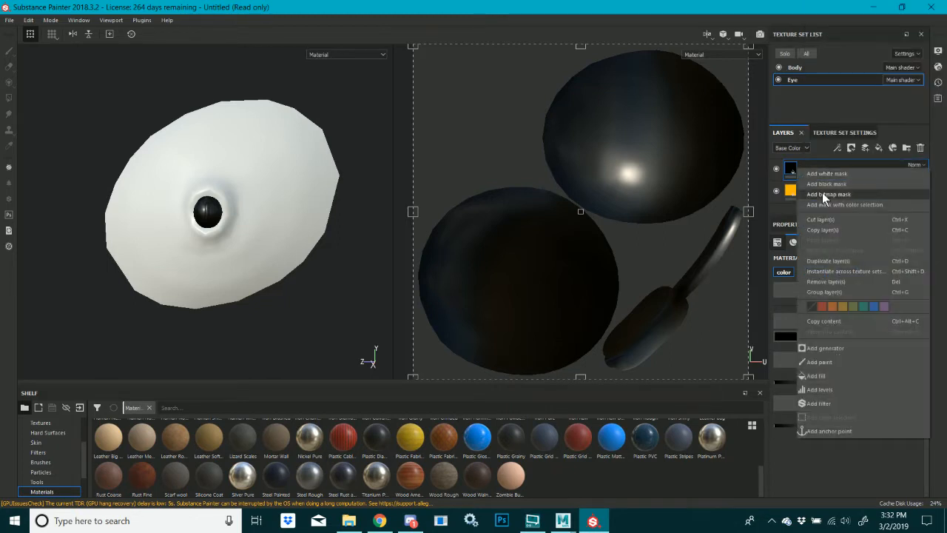
{"action": "left_click", "coordinate": [820, 185]}
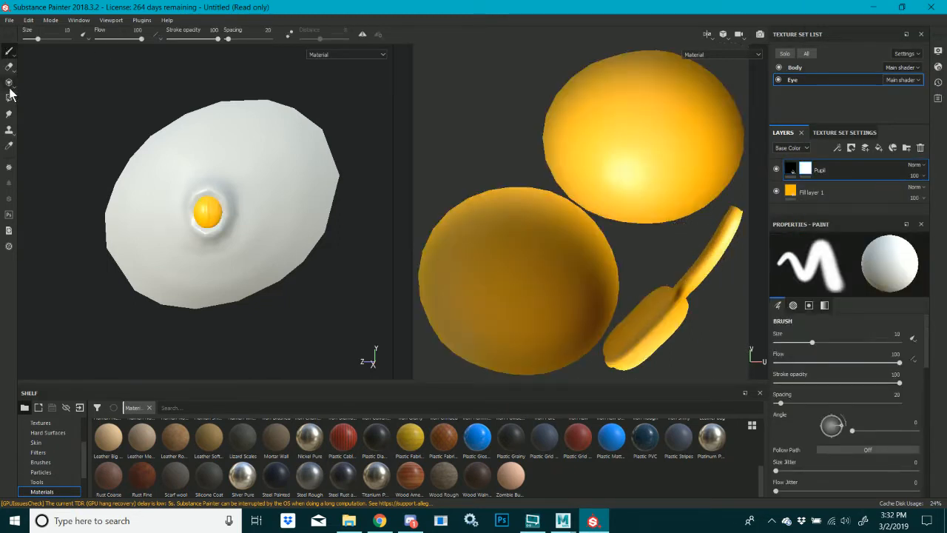
Fill the whole narrow, paddle-shaped pupil UV shell into the Pupil layer's mask using Polygon Fill in quad mode
{"action": "left_click", "coordinate": [11, 98]}
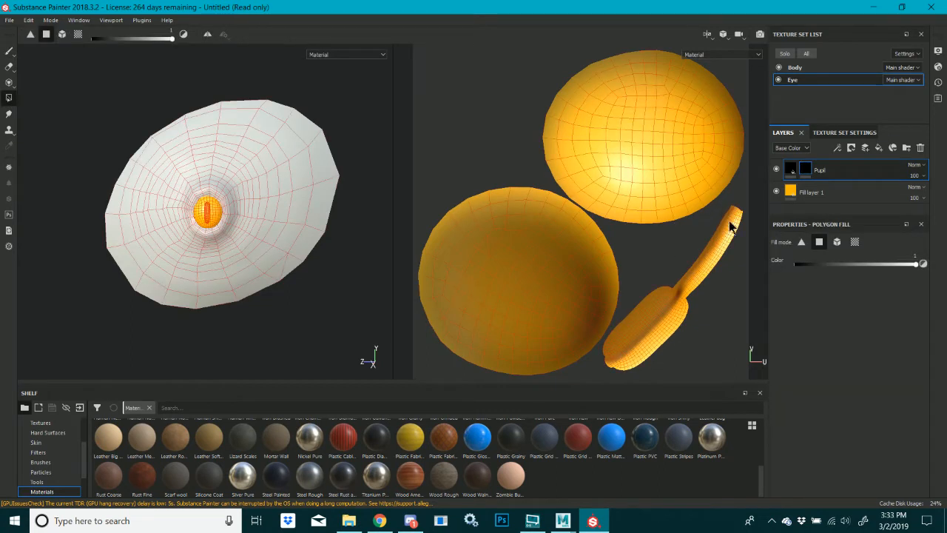
{"action": "left_click_drag", "start_coordinate": [719, 207], "coordinate": [746, 254]}
{"action": "left_click_drag", "start_coordinate": [689, 235], "coordinate": [732, 290]}
{"action": "left_click_drag", "start_coordinate": [671, 279], "coordinate": [710, 335]}
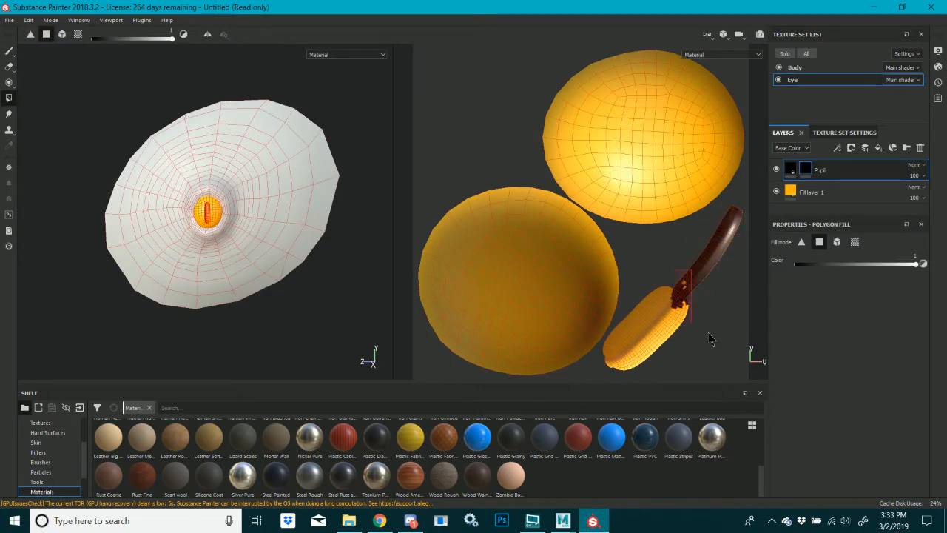
{"action": "left_click_drag", "start_coordinate": [656, 289], "coordinate": [674, 353]}
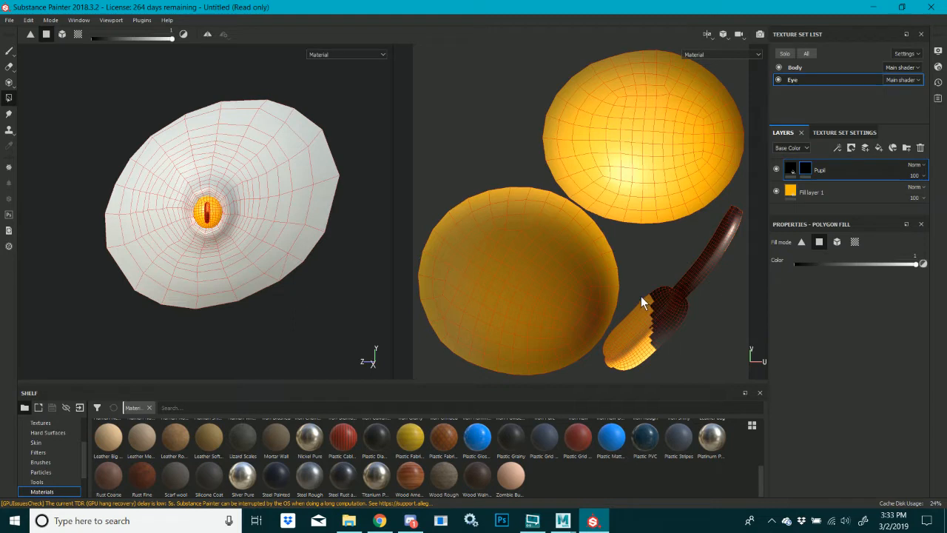
{"action": "left_click_drag", "start_coordinate": [640, 296], "coordinate": [658, 388]}
{"action": "left_click_drag", "start_coordinate": [628, 294], "coordinate": [650, 378]}
{"action": "left_click_drag", "start_coordinate": [603, 346], "coordinate": [631, 385]}
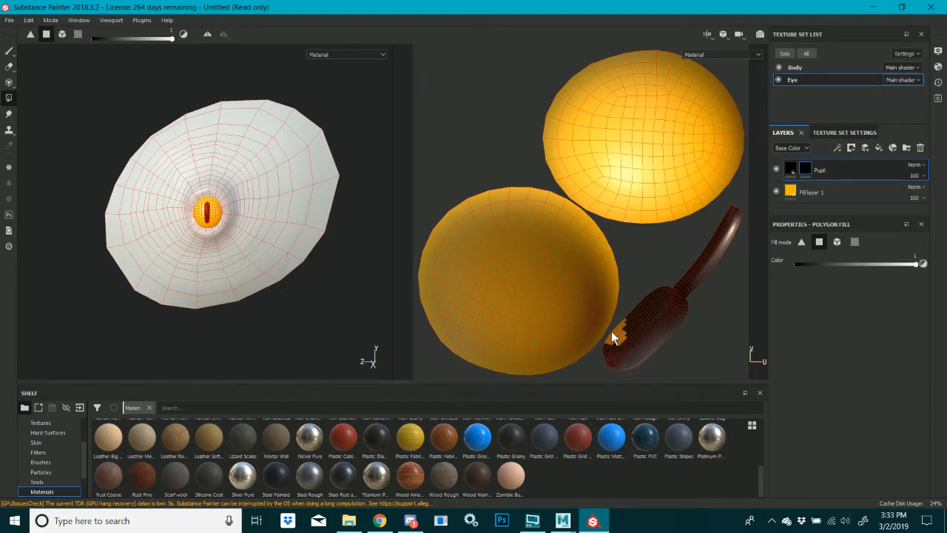
{"action": "left_click_drag", "start_coordinate": [611, 331], "coordinate": [641, 365]}
Start saving the project and create a folder named Textures inside Vr_Poject\Octopus\Models\Eye
{"action": "key", "text": "ctrl+s"}
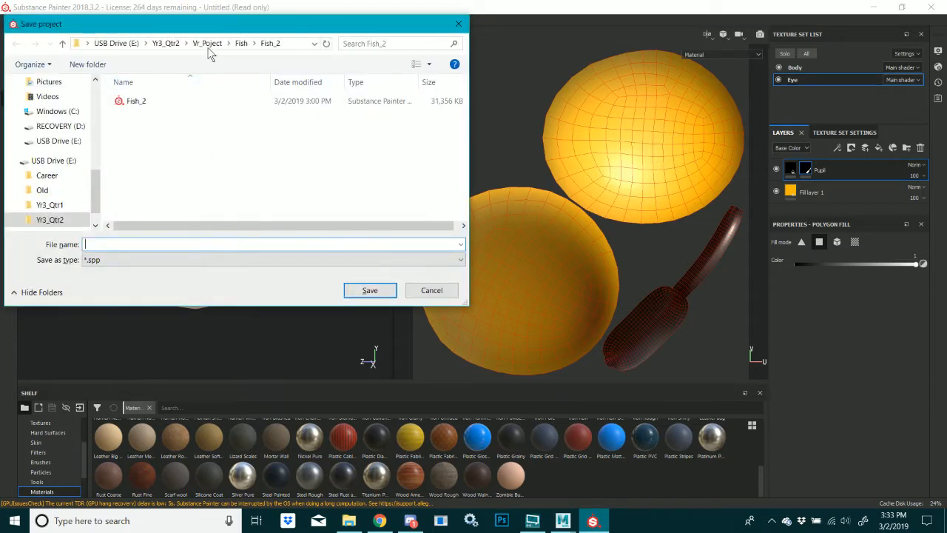
{"action": "left_click", "coordinate": [207, 43]}
{"action": "double_click", "coordinate": [160, 167]}
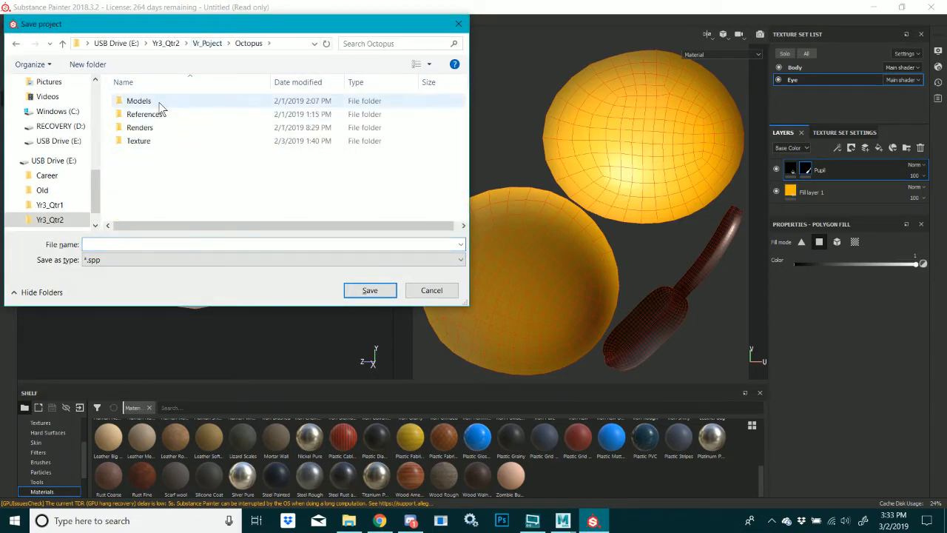
{"action": "double_click", "coordinate": [158, 102]}
{"action": "double_click", "coordinate": [158, 100]}
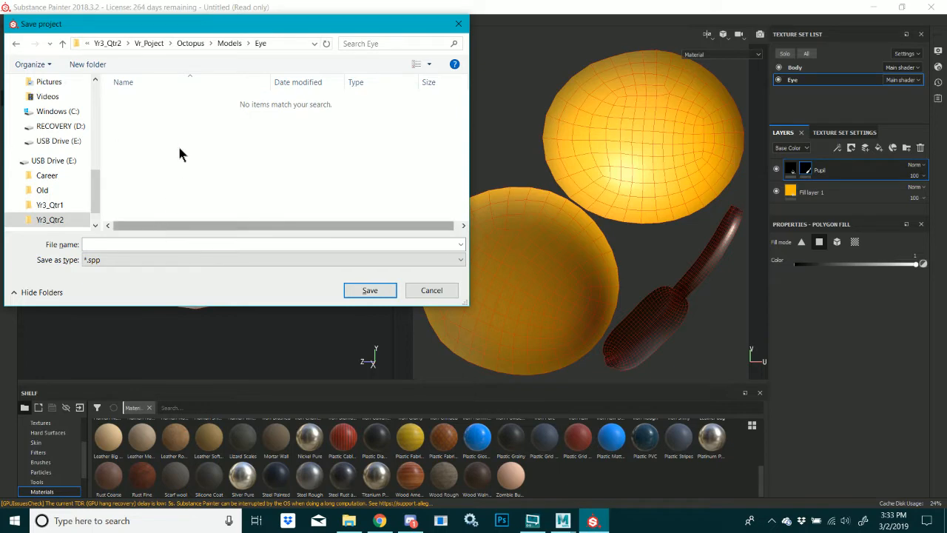
{"action": "right_click", "coordinate": [183, 216]}
{"action": "mouse_move", "coordinate": [123, 270]}
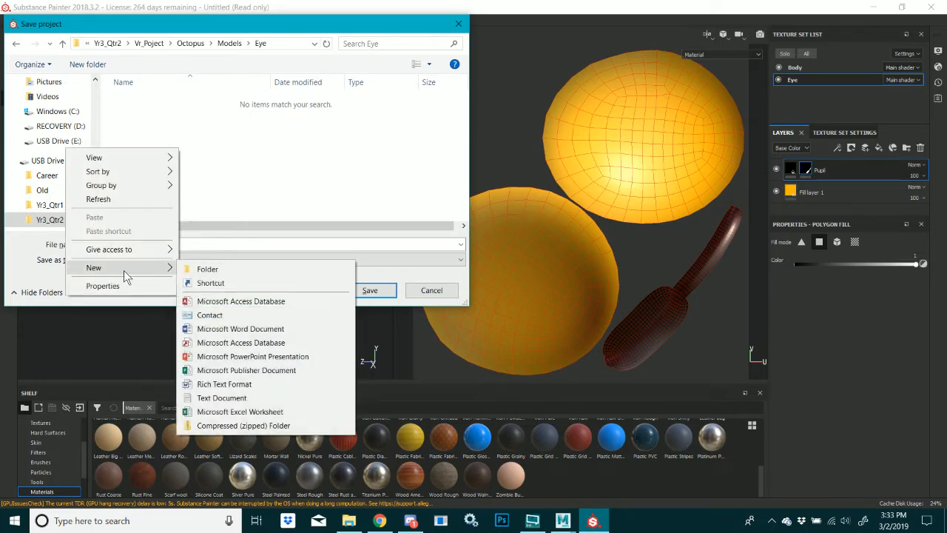
{"action": "left_click", "coordinate": [211, 271]}
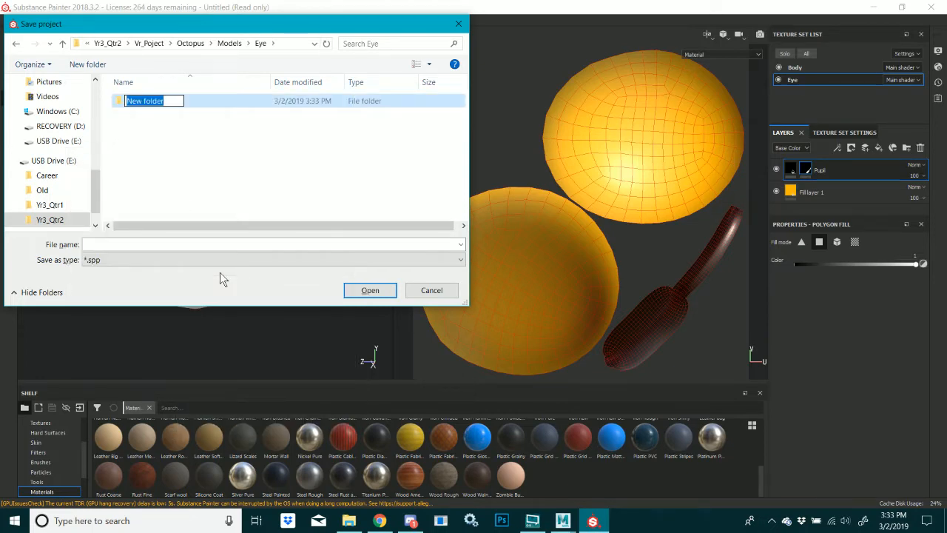
{"action": "type", "text": "Textures"}
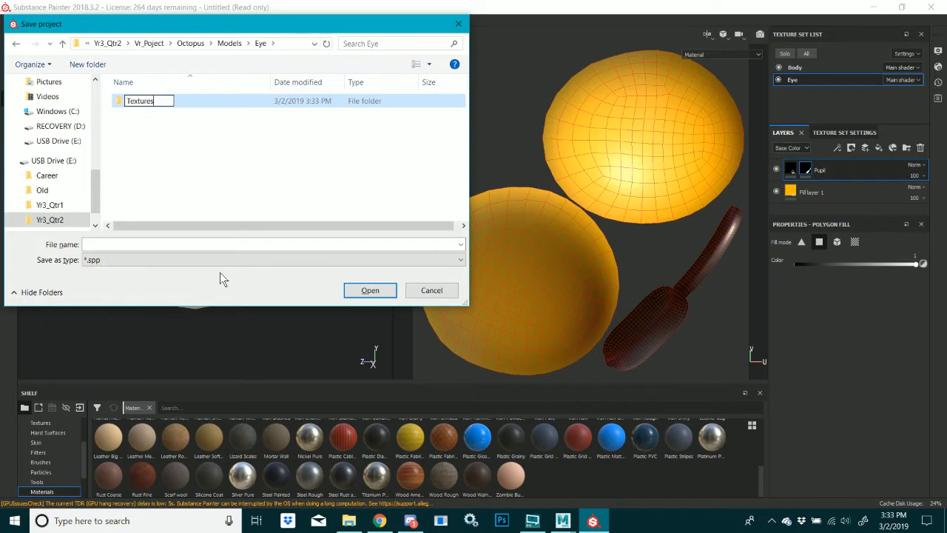
{"action": "key", "text": "Return"}
Save the project as Eye in the new Textures folder
{"action": "double_click", "coordinate": [177, 100]}
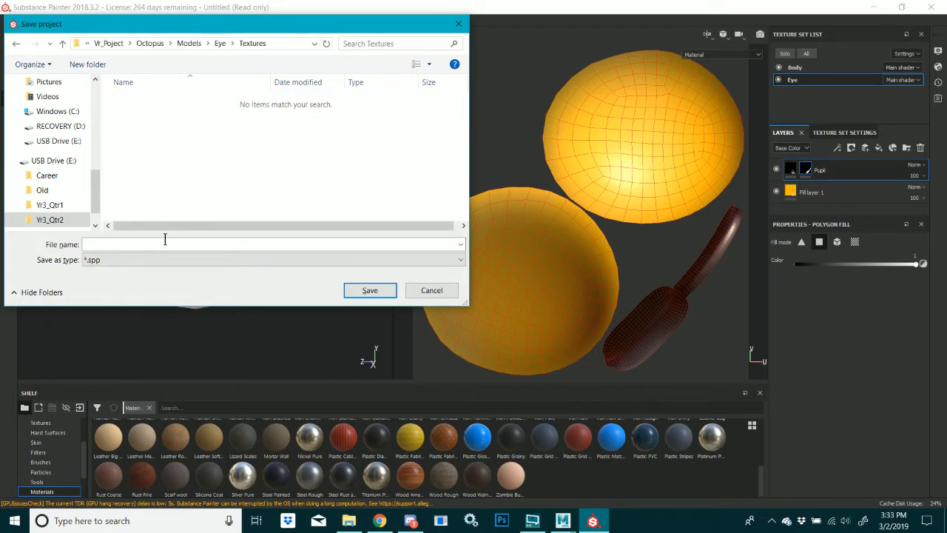
{"action": "left_click", "coordinate": [165, 241]}
{"action": "type", "text": "Eye"}
{"action": "key", "text": "Return"}
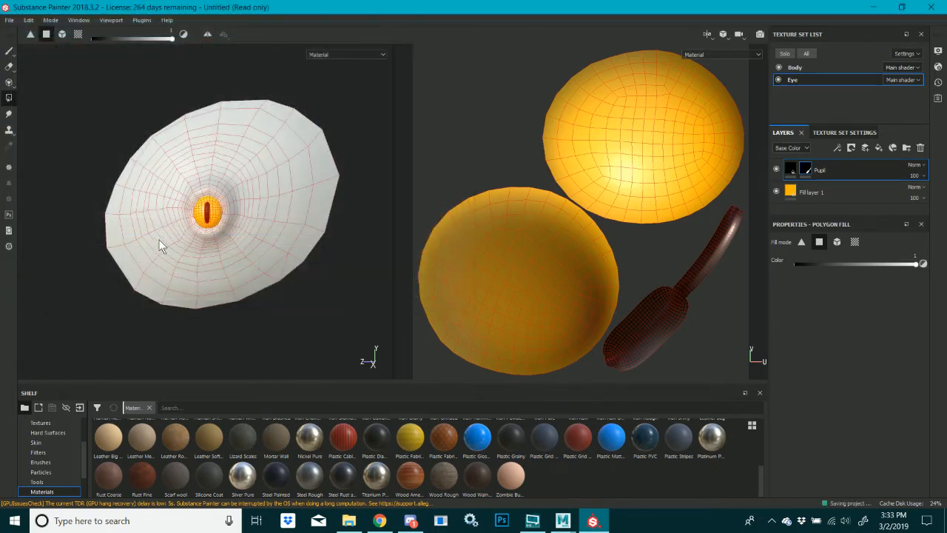
Switch to Chrome and check the YouTube live stream chat
{"action": "left_click", "coordinate": [379, 520]}
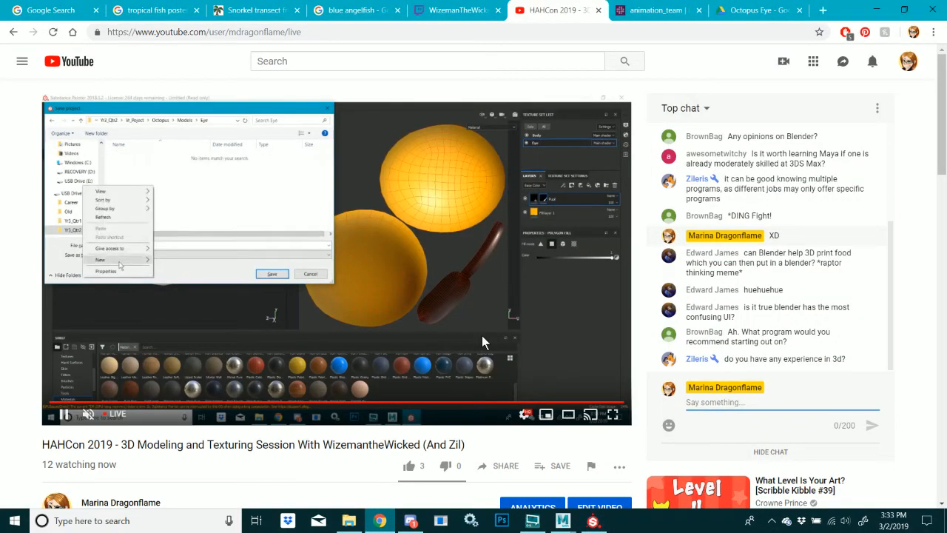
Check the Twitch stream chat and return to the YouTube live stream chat
{"action": "left_click", "coordinate": [436, 9]}
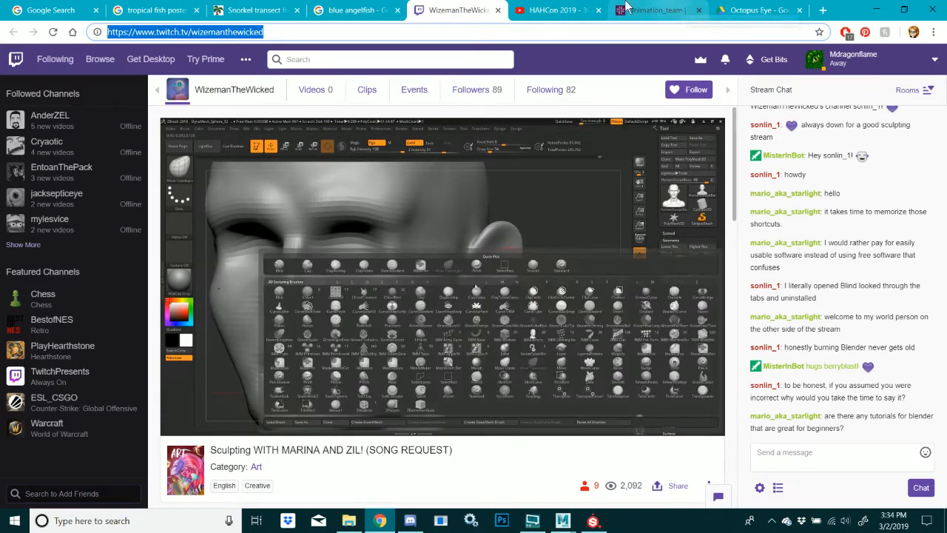
{"action": "left_click", "coordinate": [557, 10]}
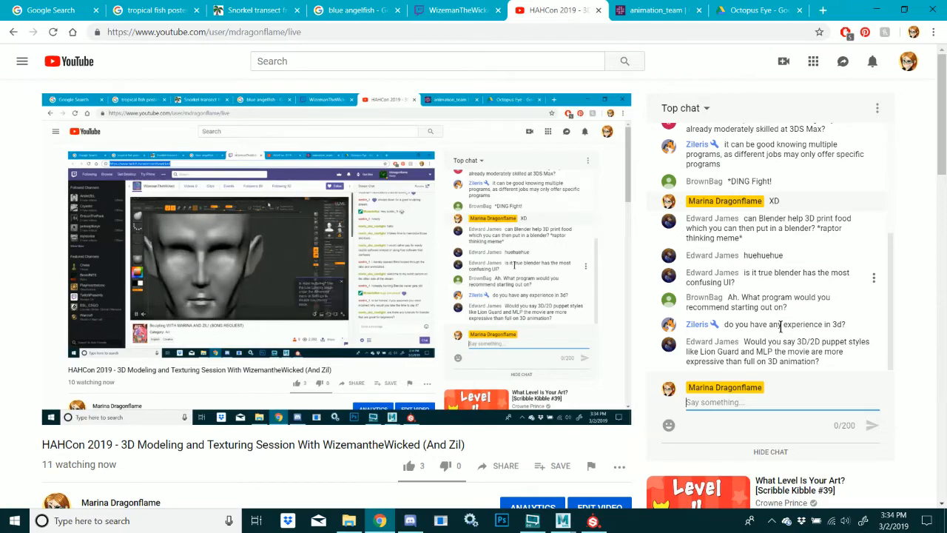
Switch to Substance Painter, activate the Paint tool, and inspect the black pupil on the 3D eye up close
{"action": "left_click", "coordinate": [592, 521]}
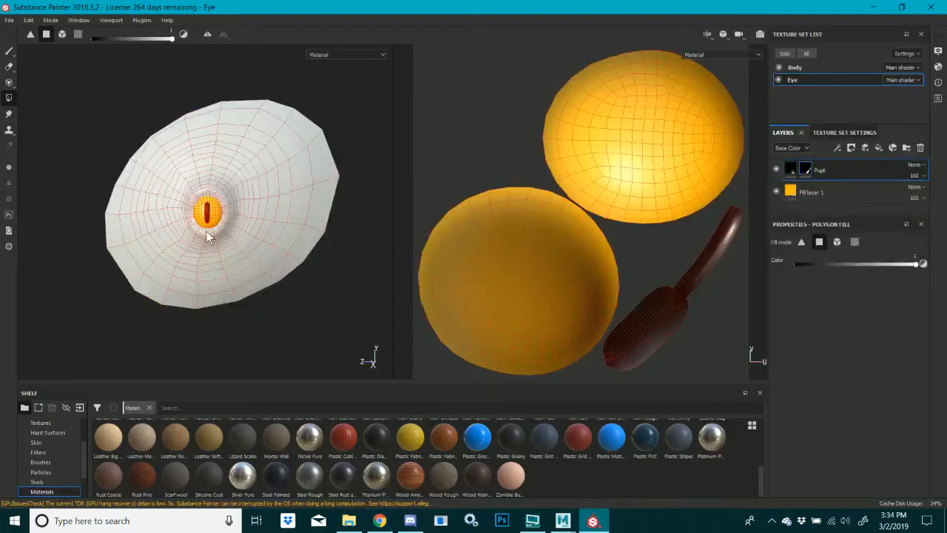
{"action": "right_click_drag", "start_coordinate": [207, 237], "coordinate": [188, 258], "text": "alt"}
{"action": "right_click_drag", "start_coordinate": [138, 237], "coordinate": [211, 205], "text": "alt"}
{"action": "middle_click_drag", "start_coordinate": [211, 205], "coordinate": [42, 167], "text": "alt"}
{"action": "left_click_drag", "start_coordinate": [103, 185], "coordinate": [300, 197], "text": "alt"}
{"action": "middle_click_drag", "start_coordinate": [301, 197], "coordinate": [454, 214], "text": "alt"}
{"action": "left_click_drag", "start_coordinate": [454, 214], "coordinate": [299, 223], "text": "alt"}
{"action": "middle_click_drag", "start_coordinate": [299, 223], "coordinate": [243, 253], "text": "alt"}
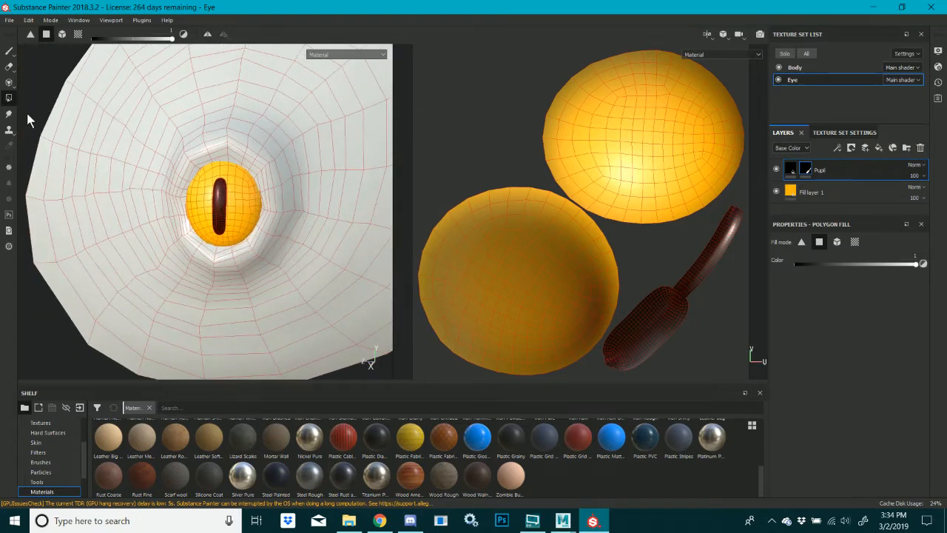
{"action": "left_click", "coordinate": [8, 50]}
{"action": "mouse_move", "coordinate": [193, 183]}
{"action": "left_mouse_down", "text": "alt"}
{"action": "mouse_move", "coordinate": [292, 180]}
{"action": "mouse_move", "coordinate": [224, 170]}
{"action": "left_mouse_up", "text": "alt"}
{"action": "scroll", "coordinate": [237, 206], "scroll_direction": "down", "scroll_amount": 2}
{"action": "scroll", "coordinate": [236, 207], "scroll_direction": "up", "scroll_amount": 4}
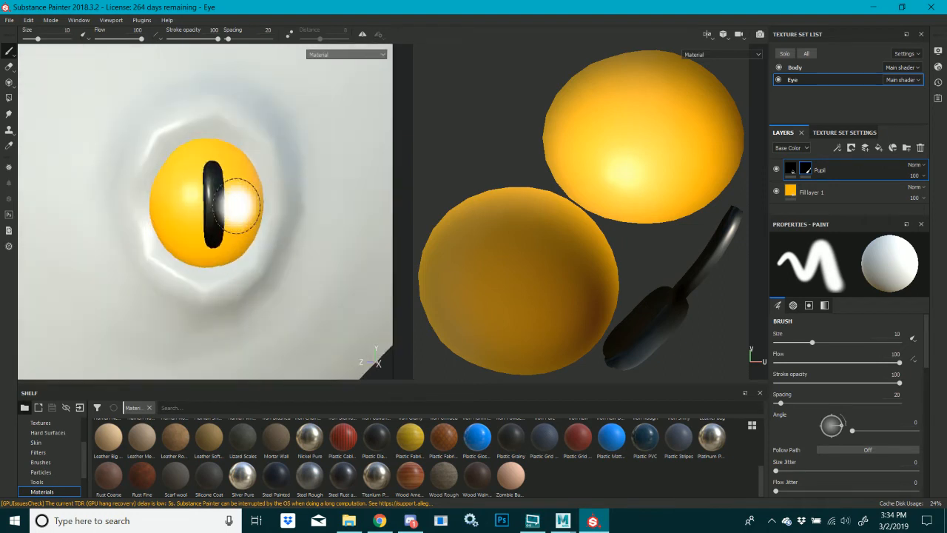
{"action": "left_click_drag", "start_coordinate": [256, 218], "coordinate": [215, 212], "text": "alt"}
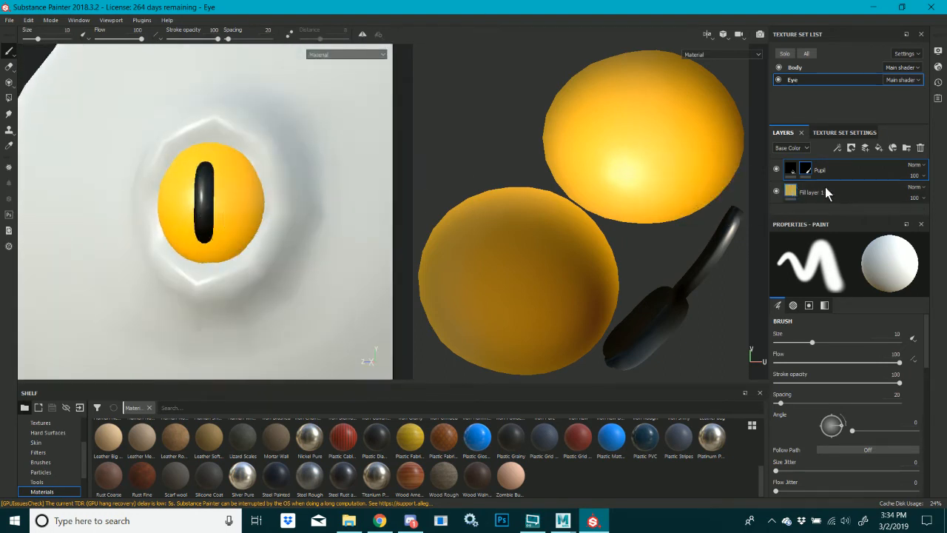
Add a fill layer above the yellow-orange base layer and set its blend mode to Multiply
{"action": "left_click", "coordinate": [859, 196]}
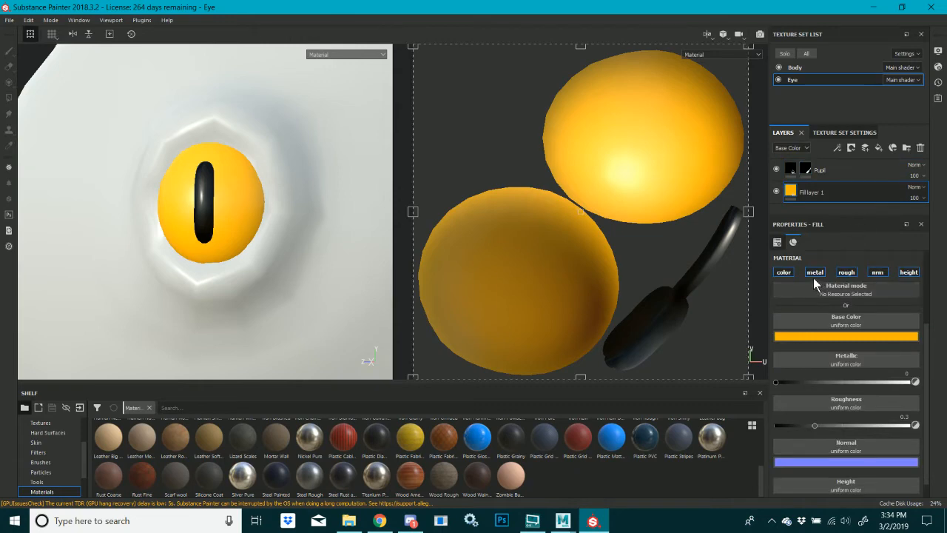
{"action": "left_click", "coordinate": [877, 149]}
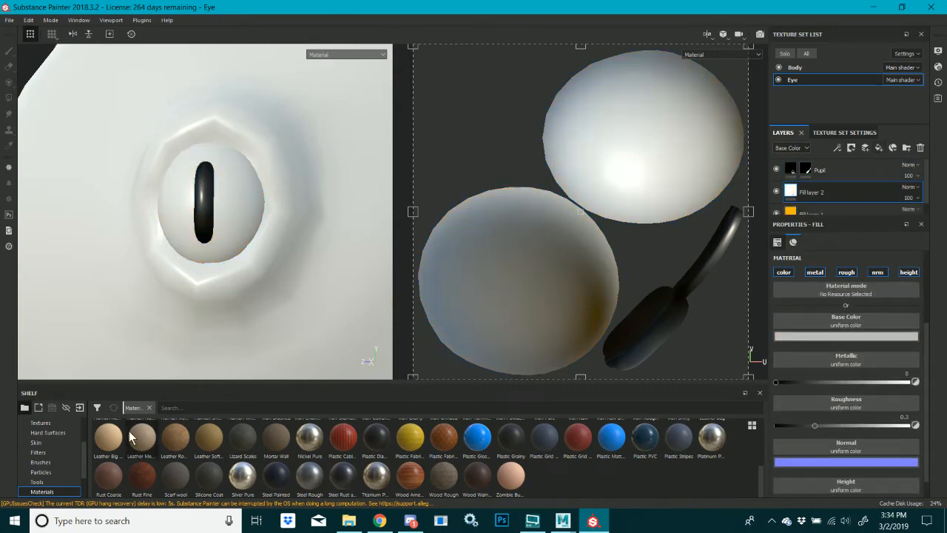
{"action": "left_click", "coordinate": [151, 408]}
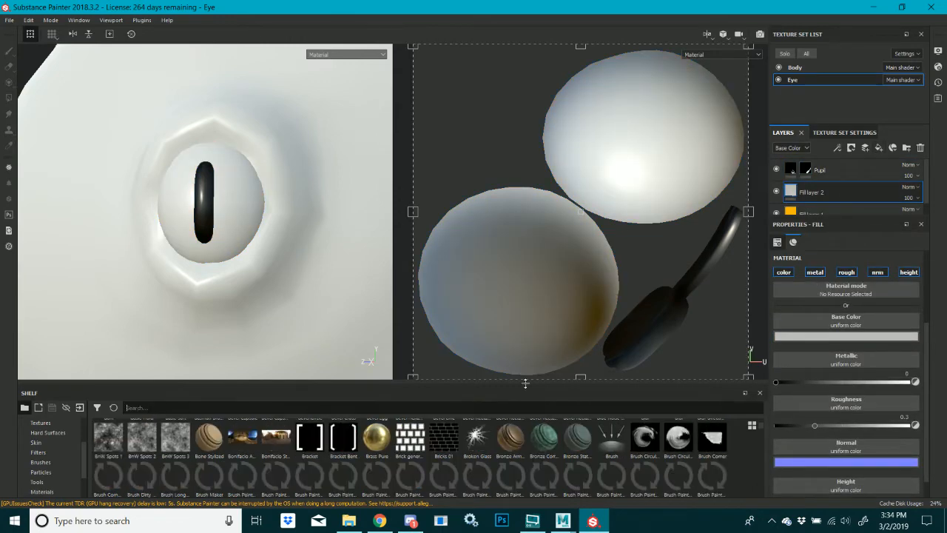
{"action": "left_click", "coordinate": [917, 188]}
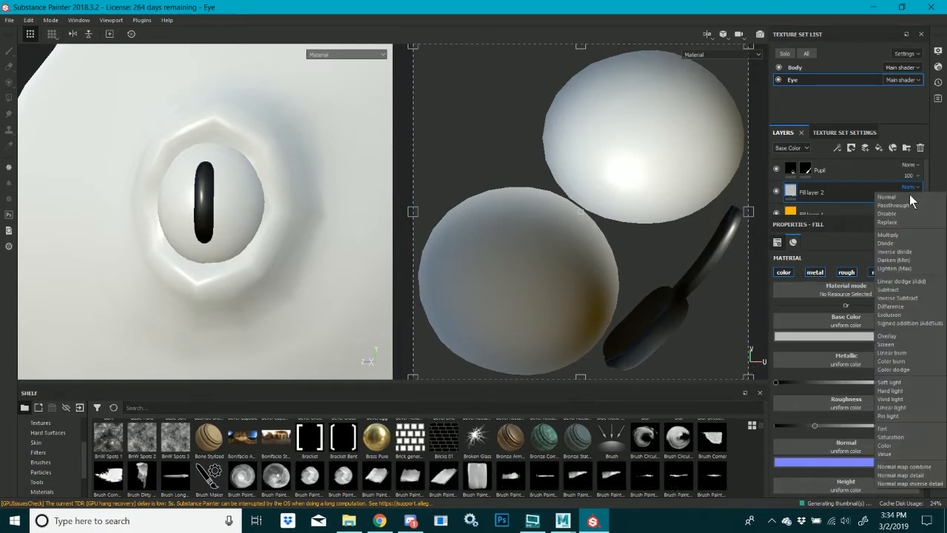
{"action": "left_click", "coordinate": [897, 232]}
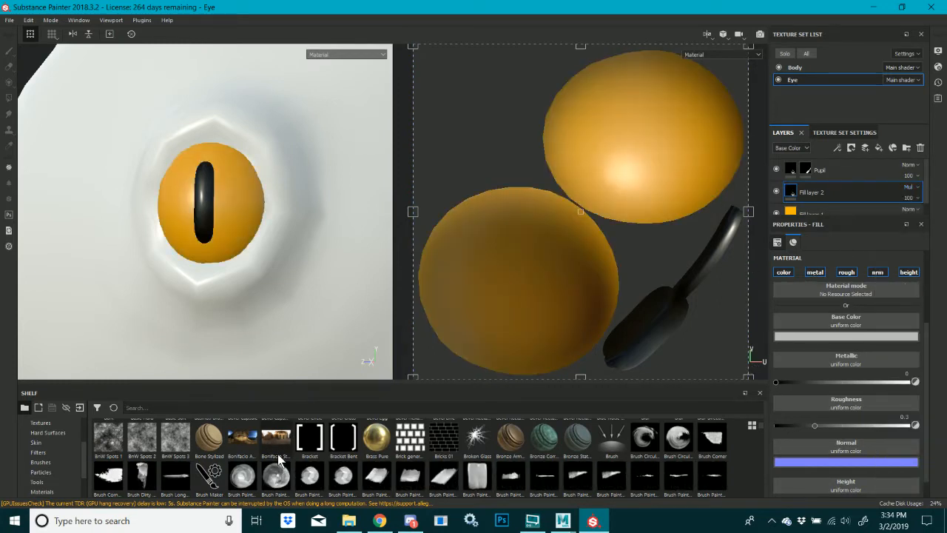
Search the whole shelf for "mask" and try the Cavity Rust smart mask on the Multiply fill layer
{"action": "scroll", "coordinate": [277, 454], "scroll_direction": "up", "scroll_amount": 3}
{"action": "left_click", "coordinate": [152, 407]}
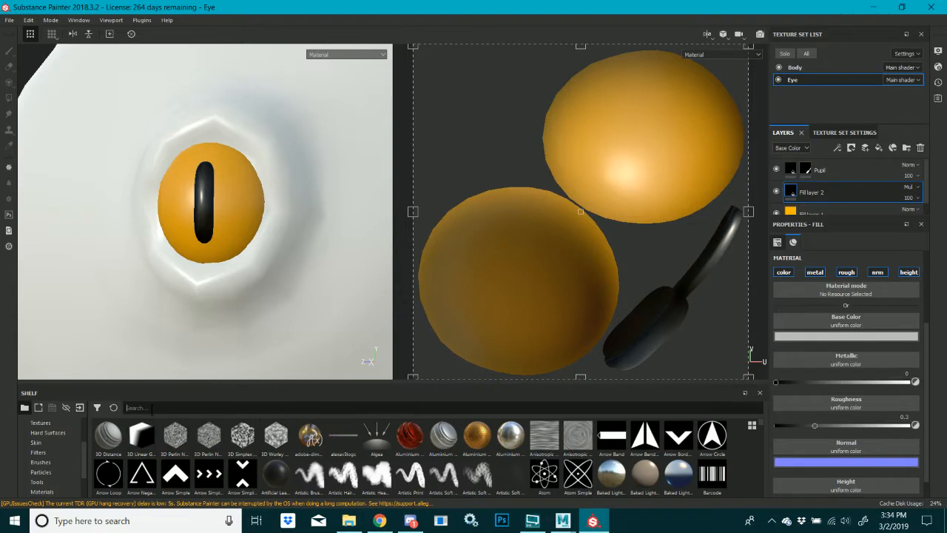
{"action": "type", "text": "ma"}
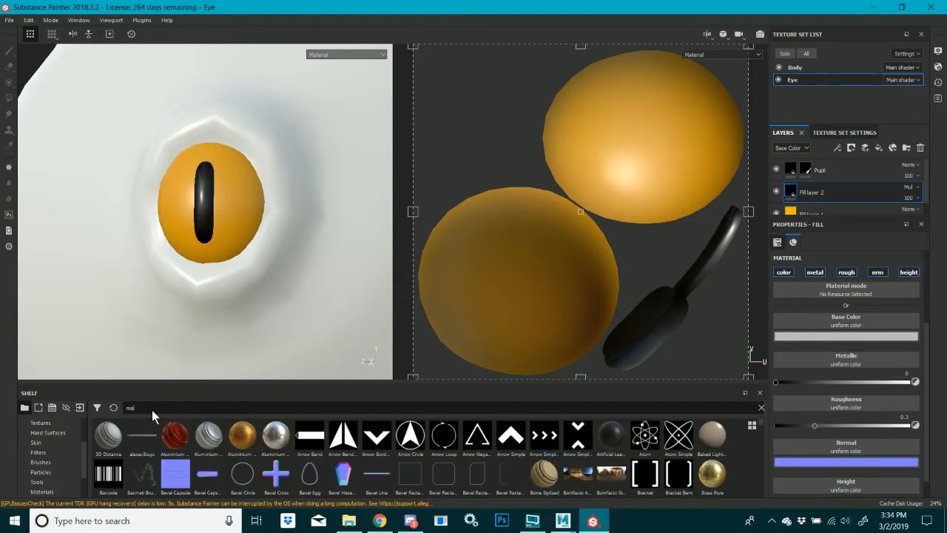
{"action": "type", "text": "sk"}
{"action": "left_click_drag", "start_coordinate": [142, 436], "coordinate": [809, 178]}
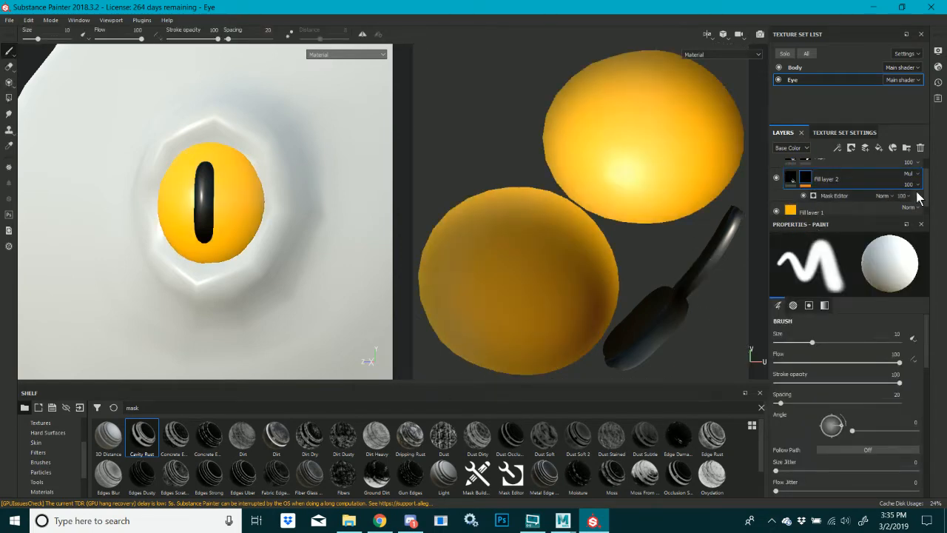
Try the two Concrete smart masks in turn on the Multiply fill layer, removing the effects of each from its mask
{"action": "left_click_drag", "start_coordinate": [175, 437], "coordinate": [812, 181]}
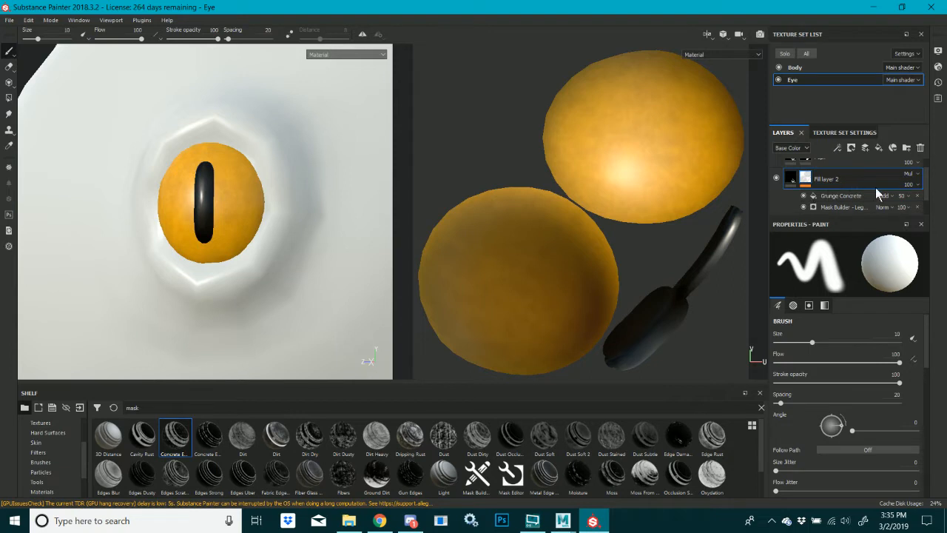
{"action": "left_click_drag", "start_coordinate": [267, 200], "coordinate": [299, 211], "text": "alt"}
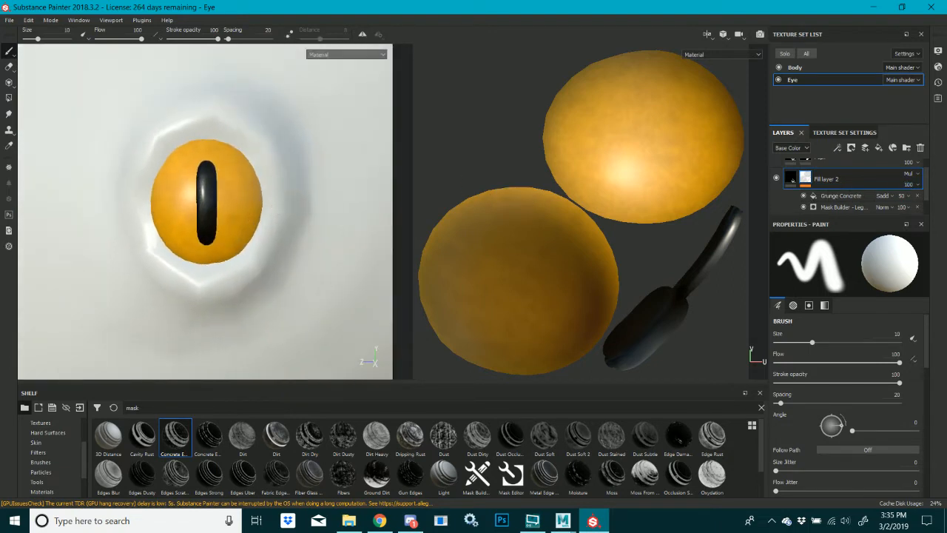
{"action": "left_click", "coordinate": [917, 196]}
{"action": "left_click", "coordinate": [918, 196]}
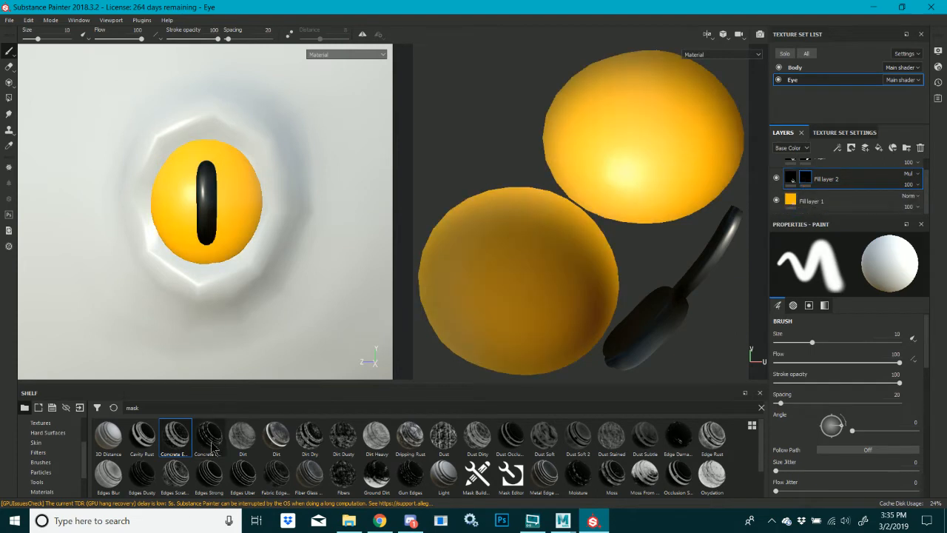
{"action": "left_click_drag", "start_coordinate": [211, 441], "coordinate": [814, 183]}
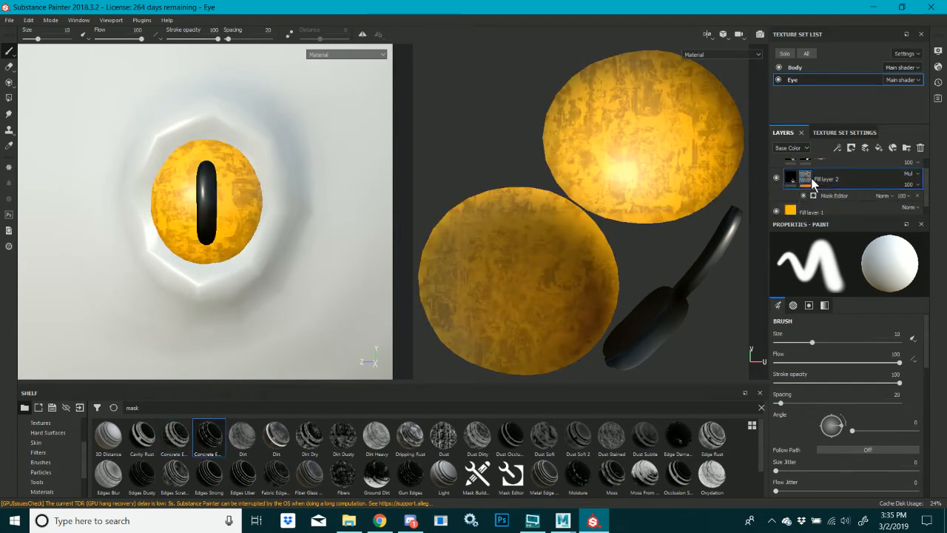
{"action": "left_click", "coordinate": [918, 197]}
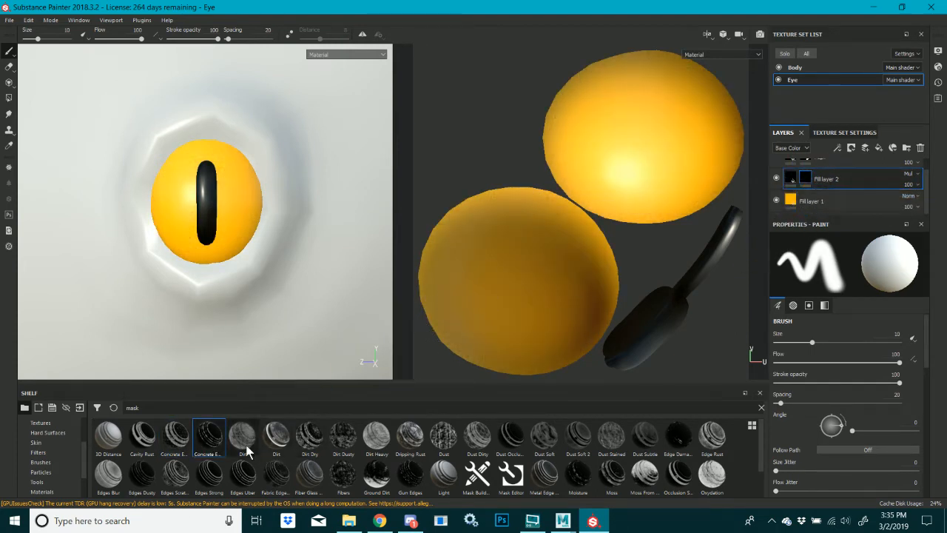
Try both Dirt smart masks and the Dust Occlusion smart mask on the Multiply fill layer, removing their mask effects
{"action": "left_click_drag", "start_coordinate": [243, 436], "coordinate": [810, 181]}
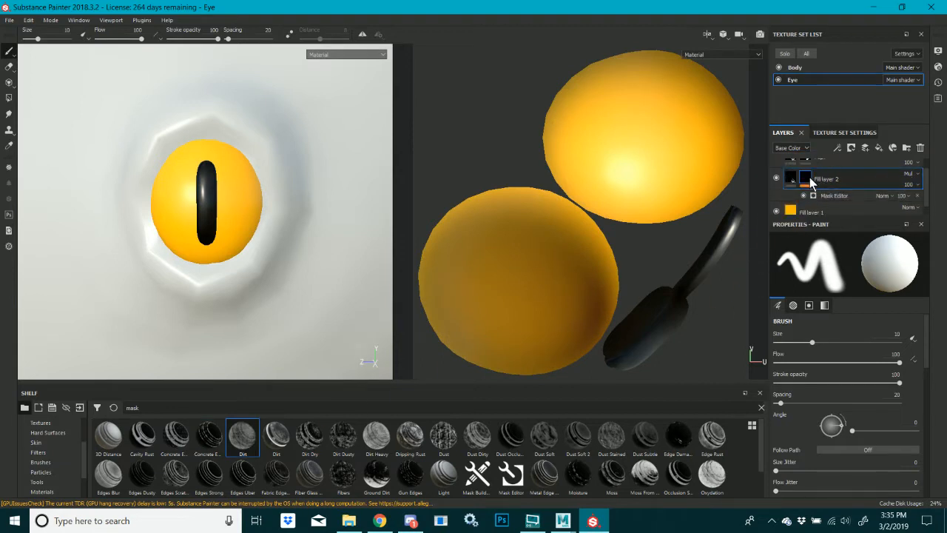
{"action": "left_click", "coordinate": [918, 196]}
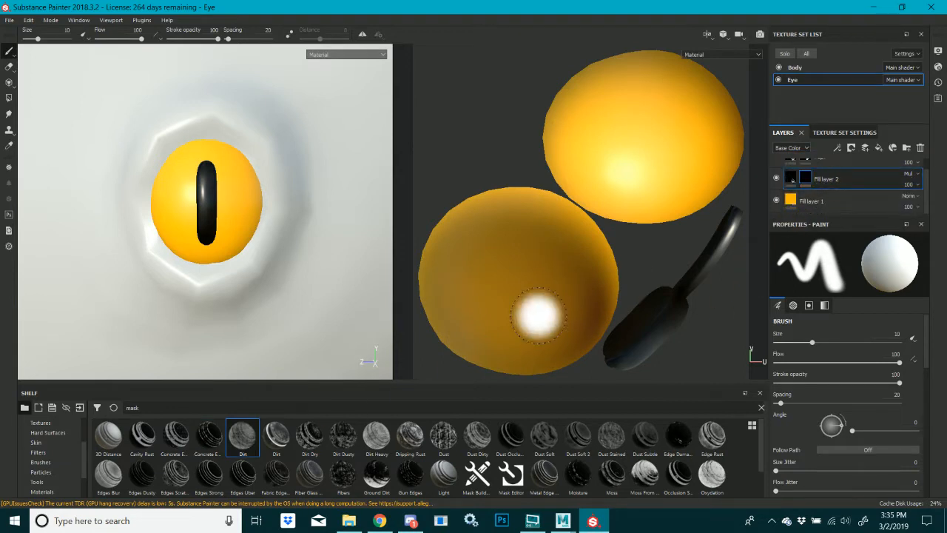
{"action": "left_click_drag", "start_coordinate": [276, 437], "coordinate": [808, 182]}
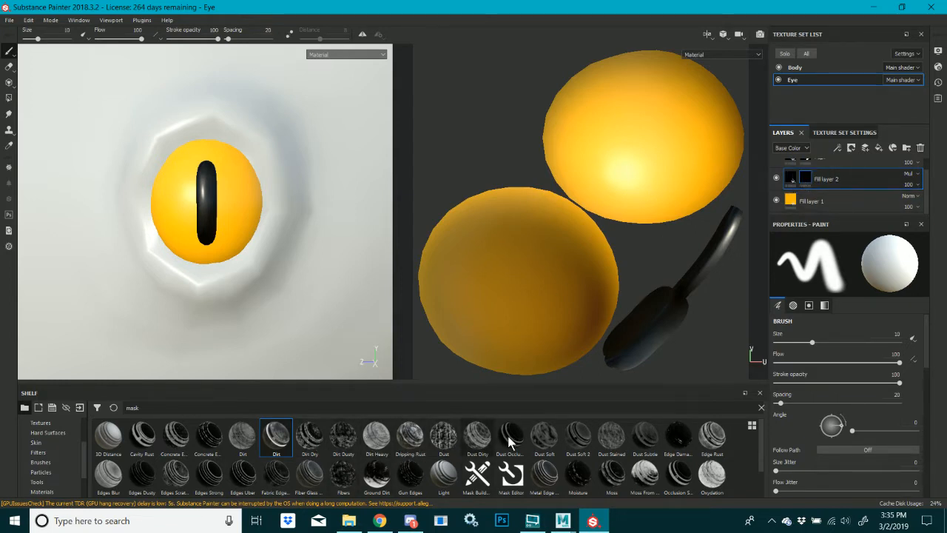
{"action": "left_click_drag", "start_coordinate": [509, 442], "coordinate": [808, 180]}
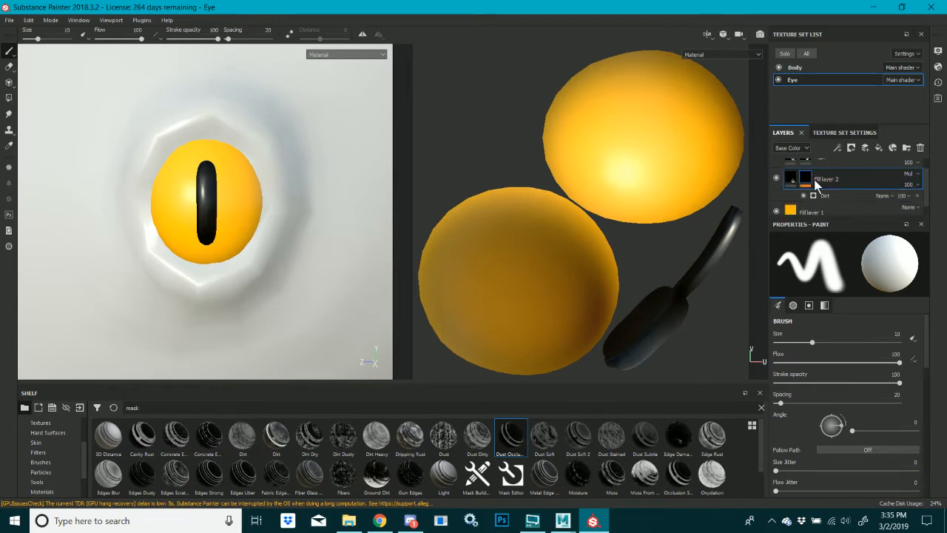
{"action": "left_click", "coordinate": [917, 196]}
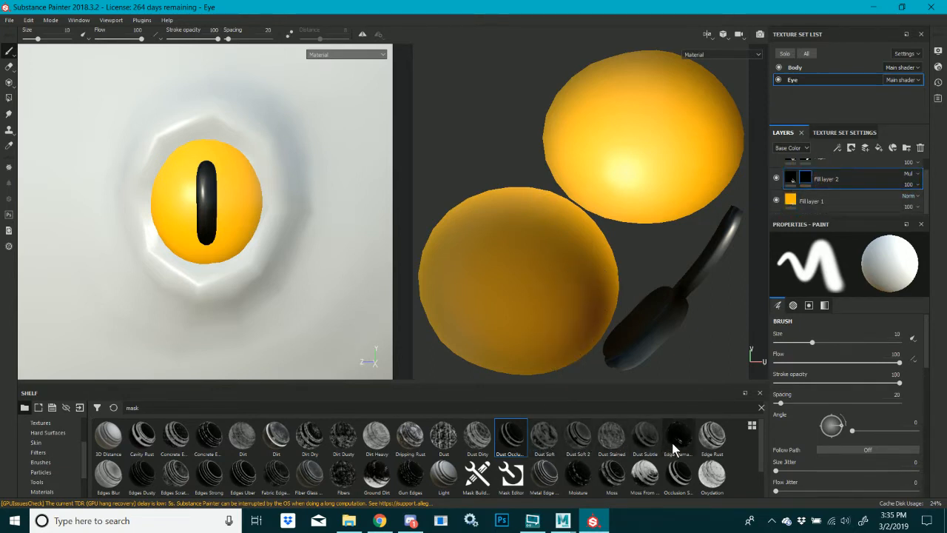
Apply the Edge Damage smart mask to the Multiply fill layer above the yellow-orange base
{"action": "mouse_move", "coordinate": [677, 443]}
{"action": "left_mouse_down"}
{"action": "mouse_move", "coordinate": [782, 270]}
{"action": "mouse_move", "coordinate": [805, 180]}
{"action": "left_mouse_up"}
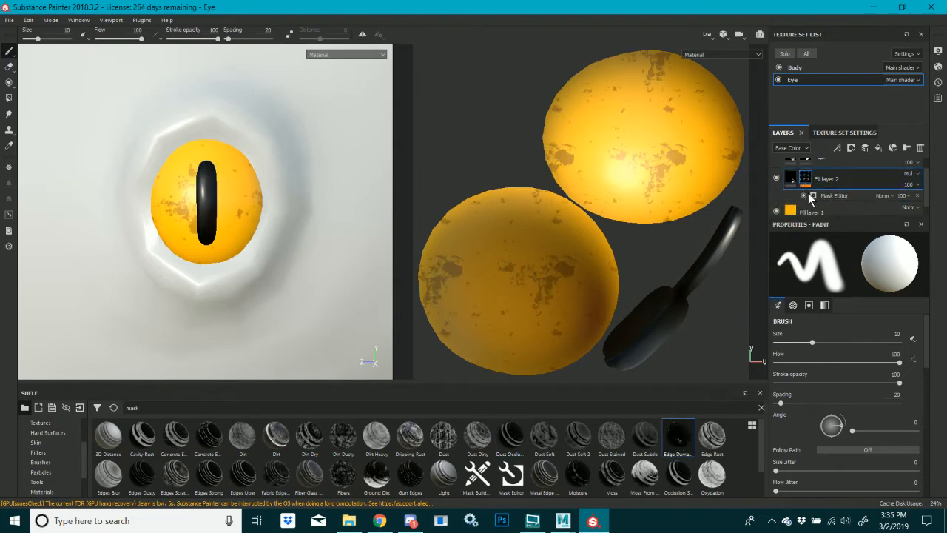
{"action": "mouse_move", "coordinate": [333, 289]}
{"action": "left_mouse_down", "text": "alt"}
{"action": "mouse_move", "coordinate": [186, 300]}
{"action": "mouse_move", "coordinate": [330, 298]}
{"action": "left_mouse_up", "text": "alt"}
Switch to Chrome and check the shared Octopus Eye Drive folder and the animation_team Slack channel
{"action": "left_click", "coordinate": [379, 520]}
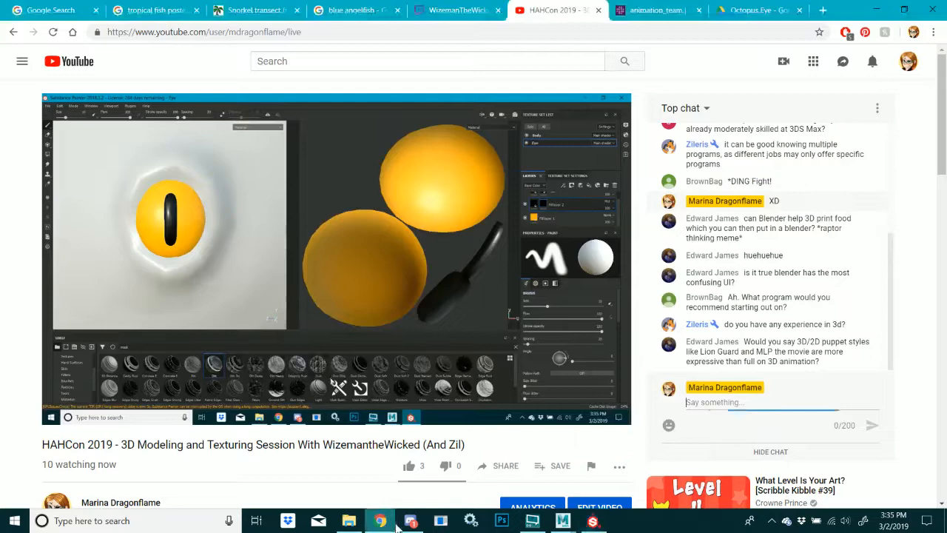
{"action": "left_click", "coordinate": [740, 11]}
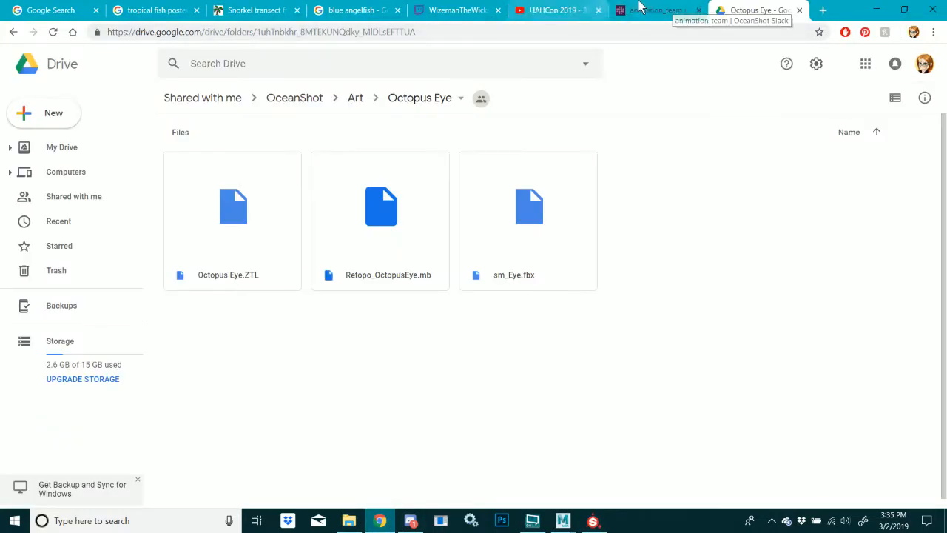
{"action": "left_click", "coordinate": [702, 7]}
{"action": "key", "text": "alt+Tab"}
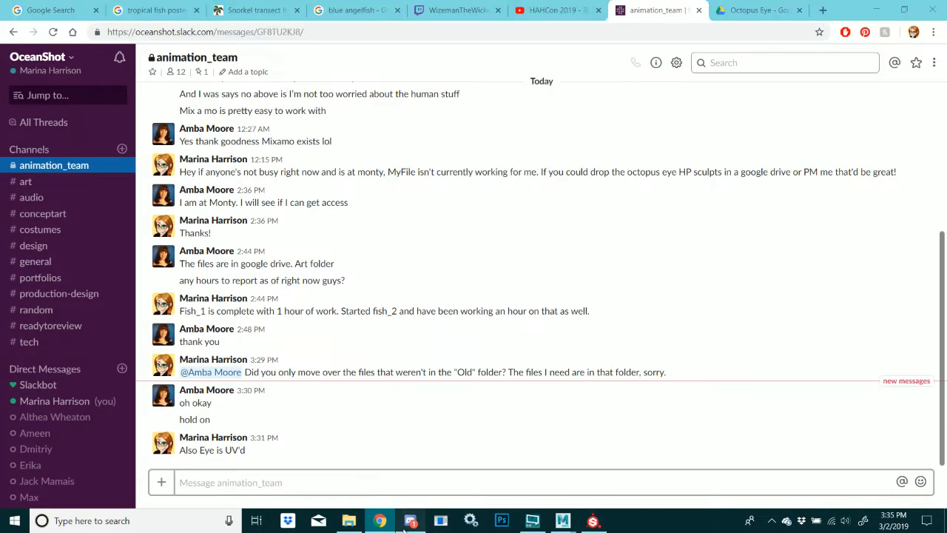
{"action": "left_click", "coordinate": [404, 514]}
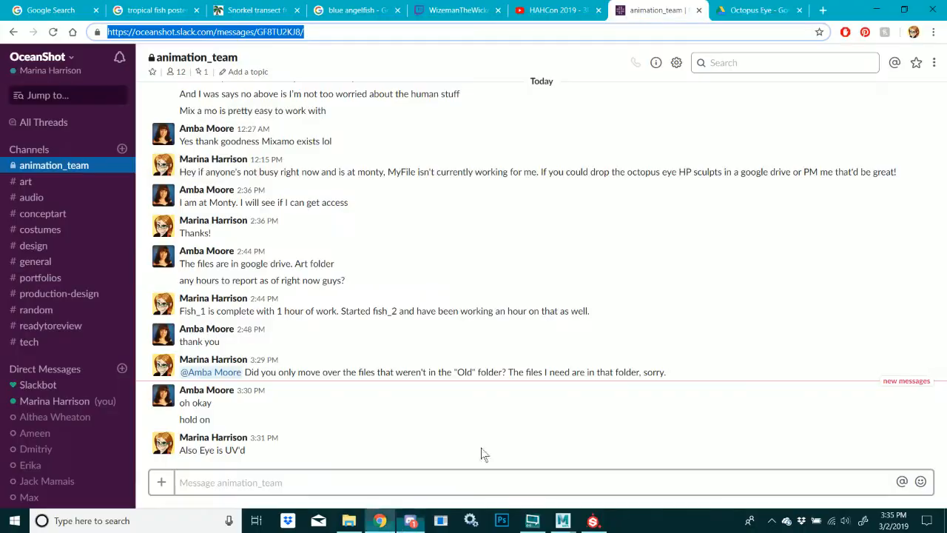
{"action": "left_click", "coordinate": [762, 10]}
Search Google Images for "octopus eye" in a new tab and examine the iris colours and pupil shapes in the photos
{"action": "left_click", "coordinate": [821, 10]}
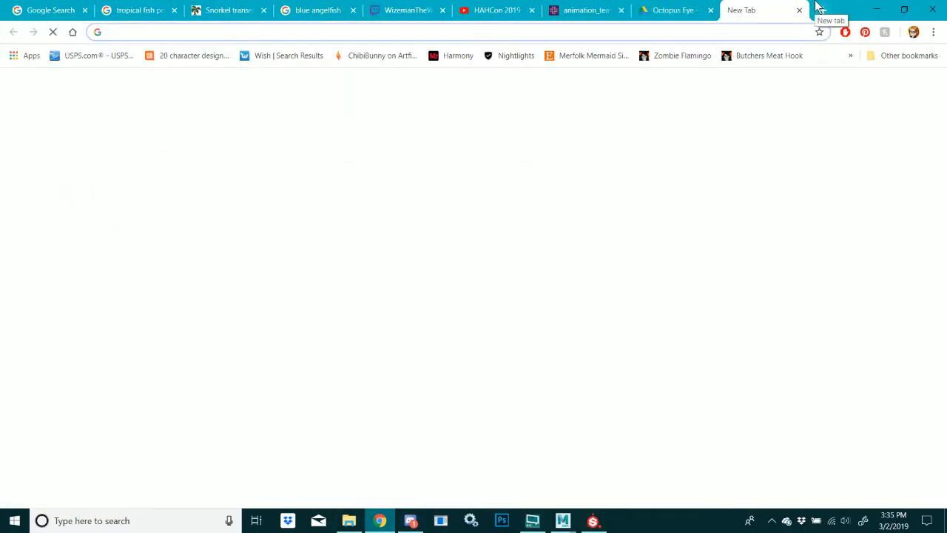
{"action": "type", "text": "octopus eye"}
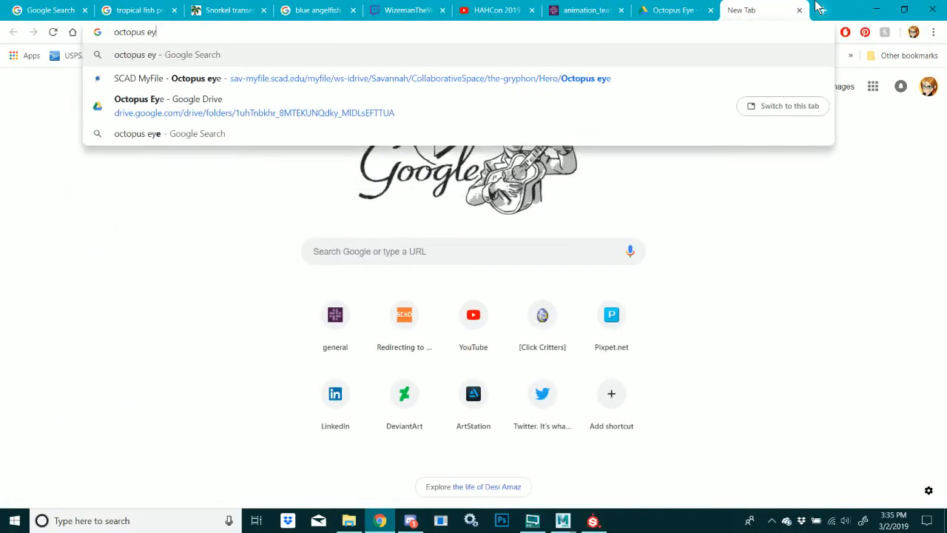
{"action": "key", "text": "Return"}
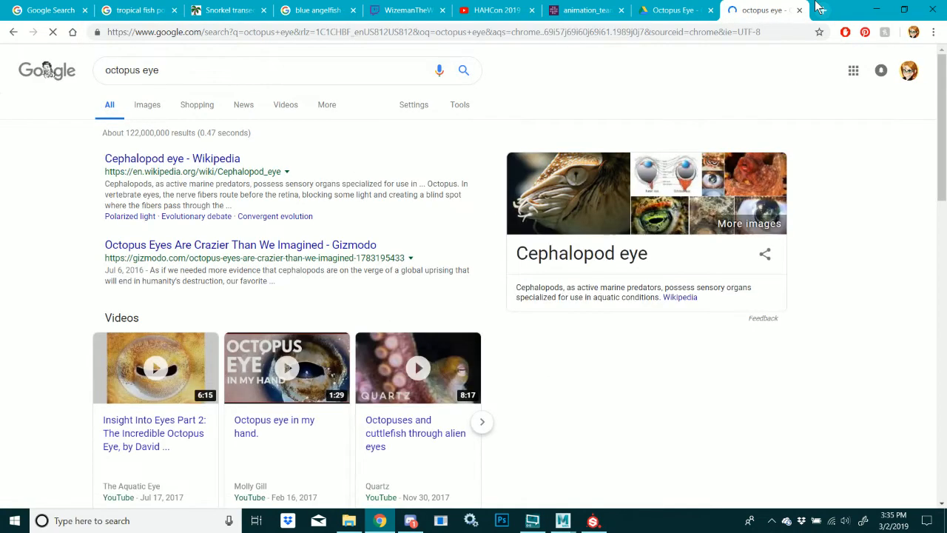
{"action": "left_click", "coordinate": [150, 104]}
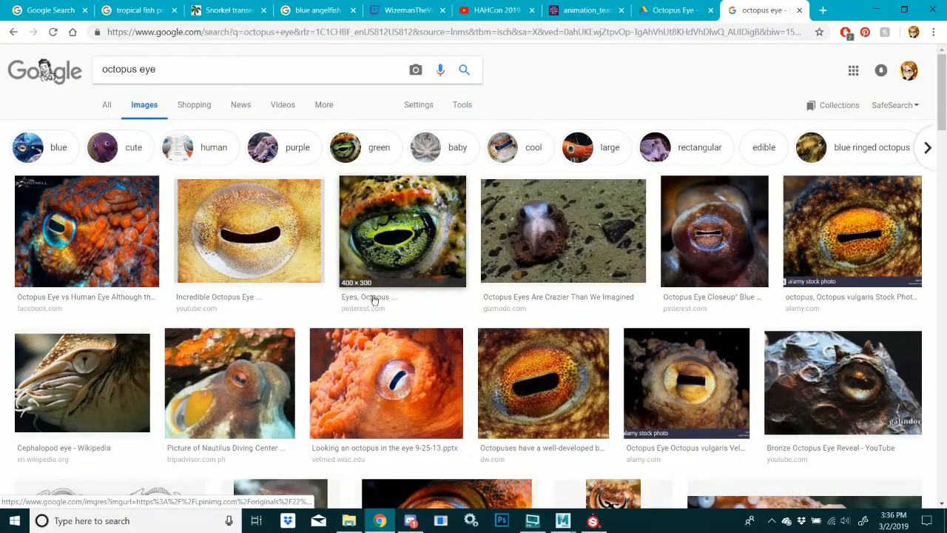
{"action": "scroll", "coordinate": [420, 353], "scroll_direction": "down", "scroll_amount": 1}
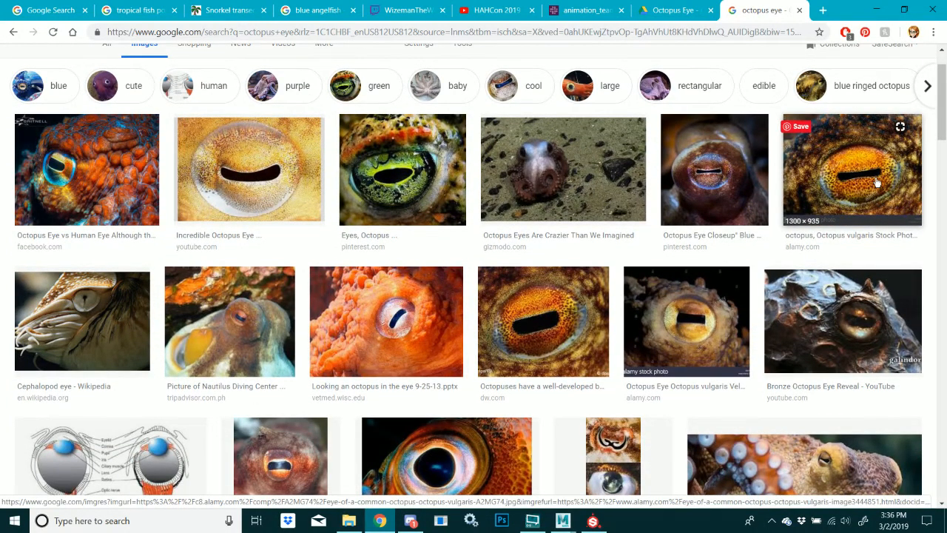
{"action": "scroll", "coordinate": [878, 212], "scroll_direction": "down", "scroll_amount": 3}
{"action": "scroll", "coordinate": [878, 212], "scroll_direction": "up", "scroll_amount": 2}
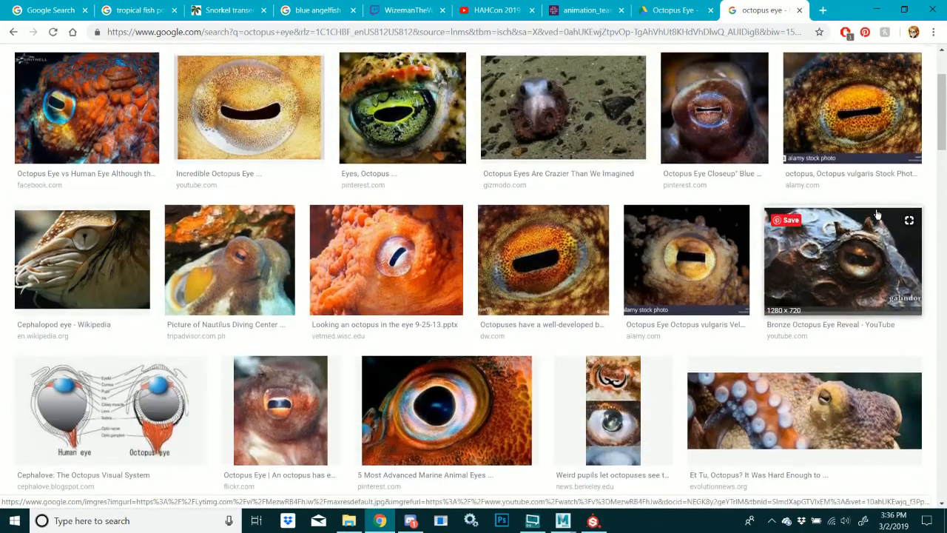
Examine octopus eye photos in the image results, enlarging the Alamy common octopus photo and its related images to study the iris speckling
{"action": "scroll", "coordinate": [878, 213], "scroll_direction": "down", "scroll_amount": 4}
{"action": "scroll", "coordinate": [877, 214], "scroll_direction": "down", "scroll_amount": 3}
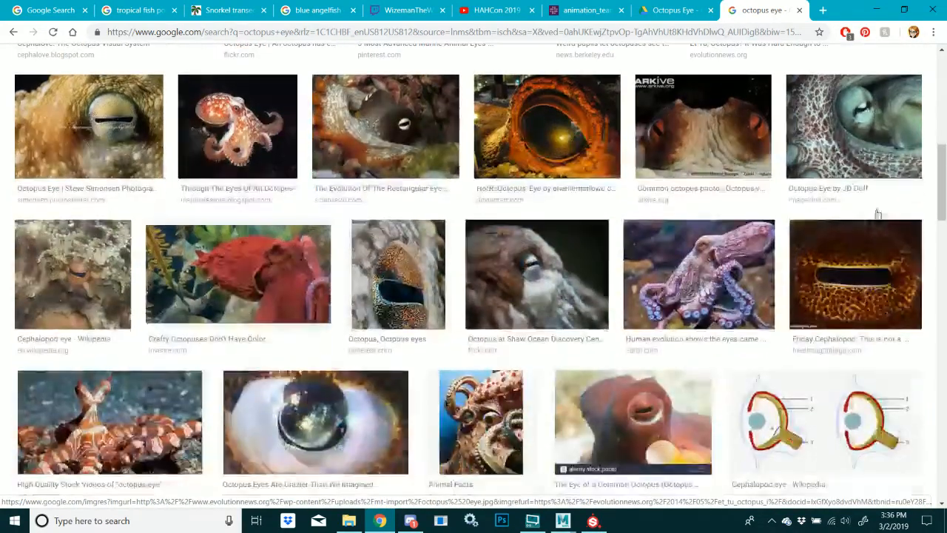
{"action": "scroll", "coordinate": [877, 214], "scroll_direction": "up", "scroll_amount": 5}
{"action": "scroll", "coordinate": [876, 213], "scroll_direction": "up", "scroll_amount": 3}
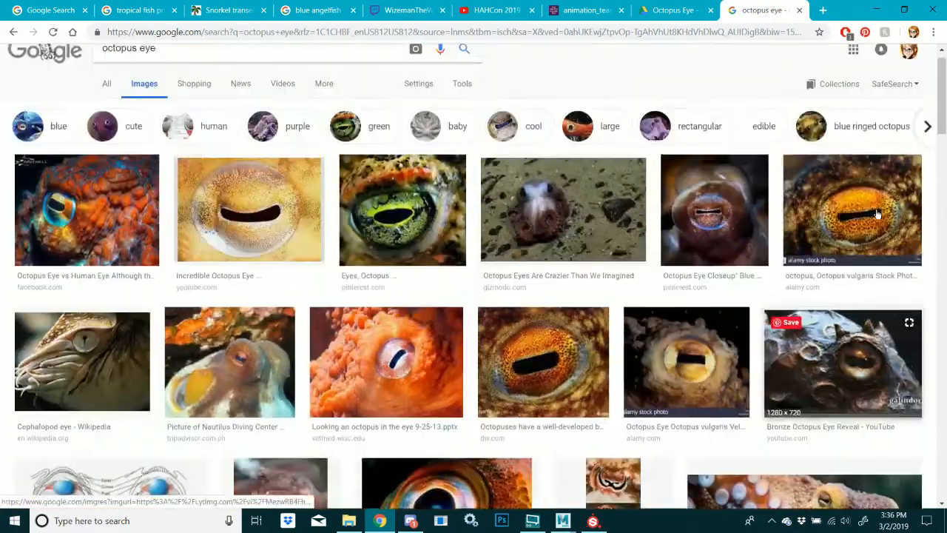
{"action": "left_click", "coordinate": [873, 212]}
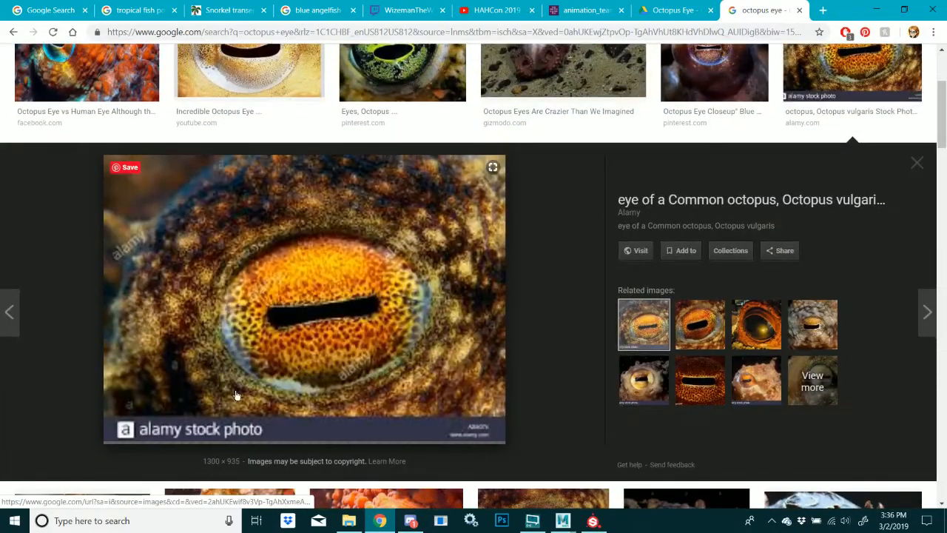
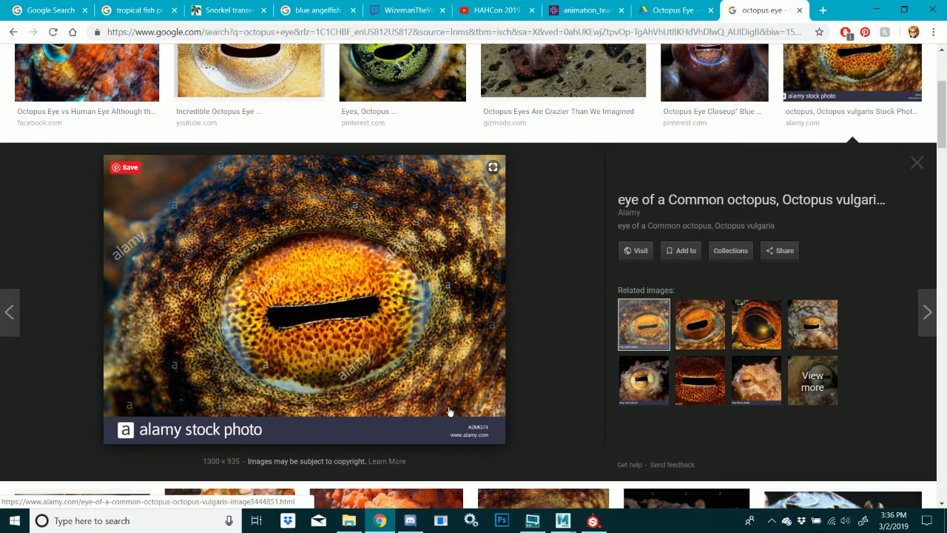
{"action": "left_click", "coordinate": [755, 318]}
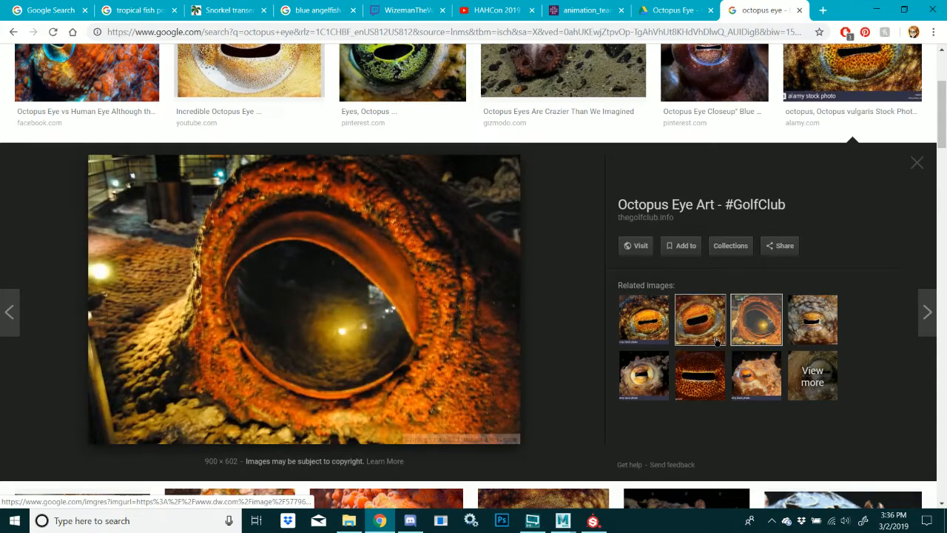
{"action": "left_click", "coordinate": [714, 339]}
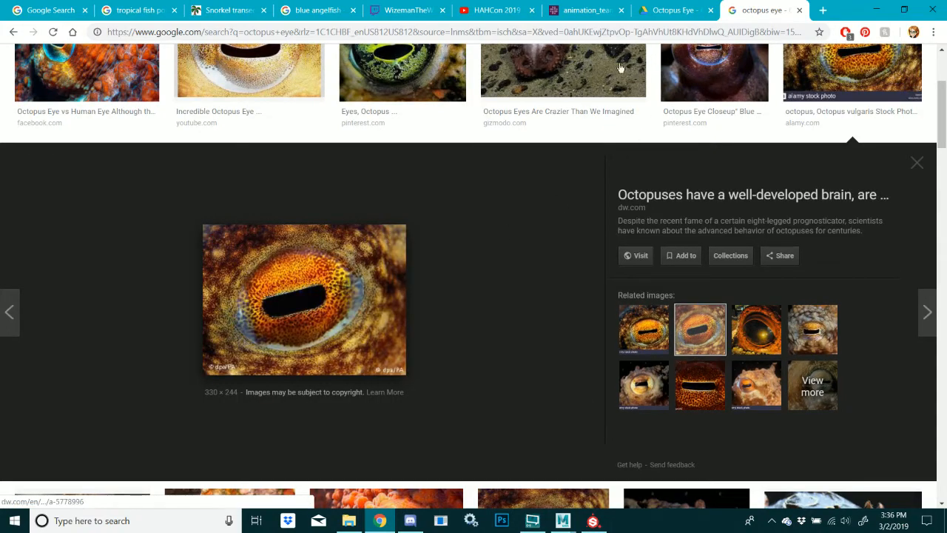
Check the YouTube live chat and the Twitch sculpting stream, and switch back to Substance Painter
{"action": "left_click", "coordinate": [588, 10]}
{"action": "left_click", "coordinate": [510, 10]}
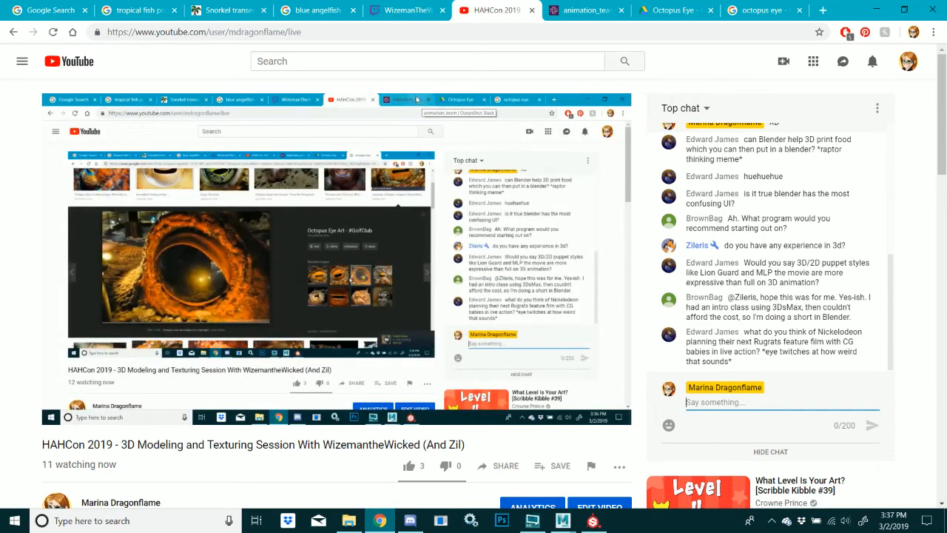
{"action": "left_click", "coordinate": [407, 10]}
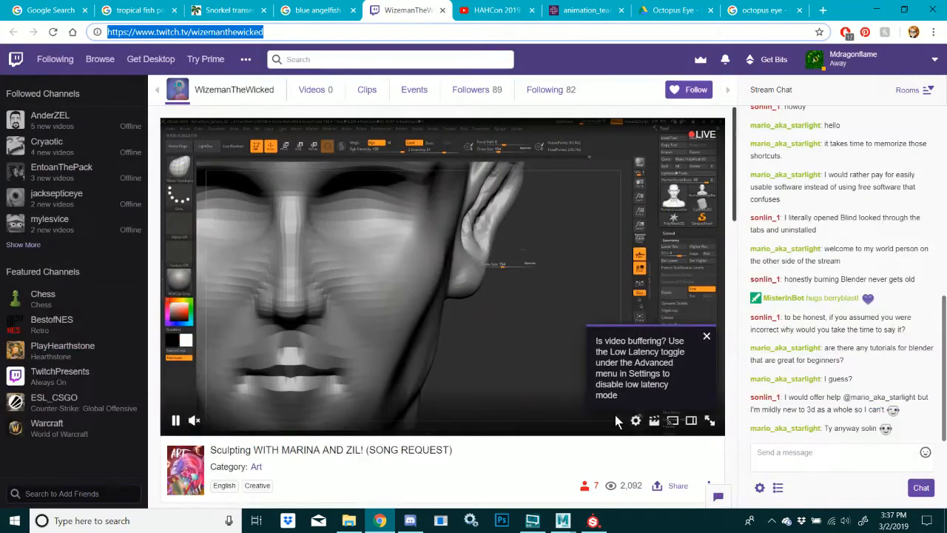
{"action": "mouse_move", "coordinate": [563, 521]}
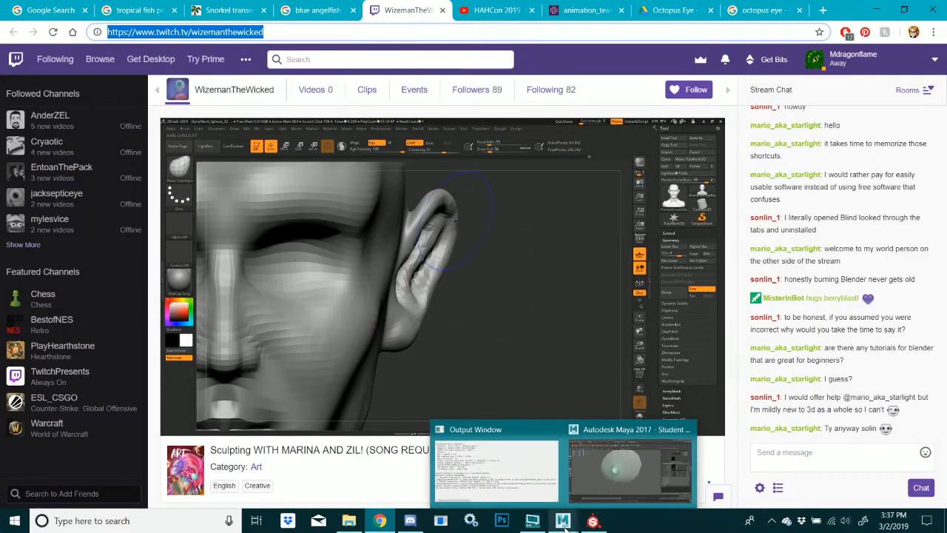
{"action": "left_click", "coordinate": [594, 521]}
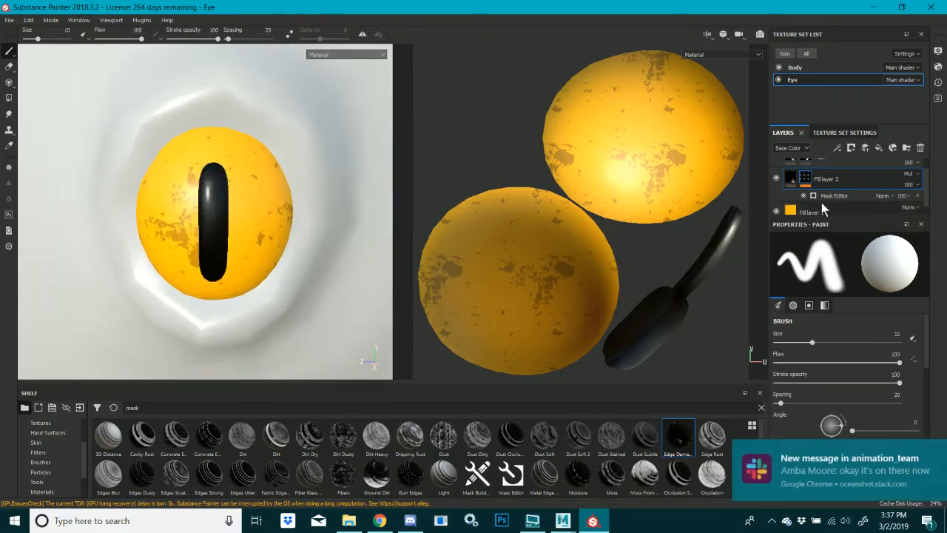
Switch to Chrome, read the new animation_team Slack message, and reopen the Octopus Eye folder from OceanShot > Art in Drive to refresh its files
{"action": "left_click", "coordinate": [379, 521]}
{"action": "left_click", "coordinate": [574, 8]}
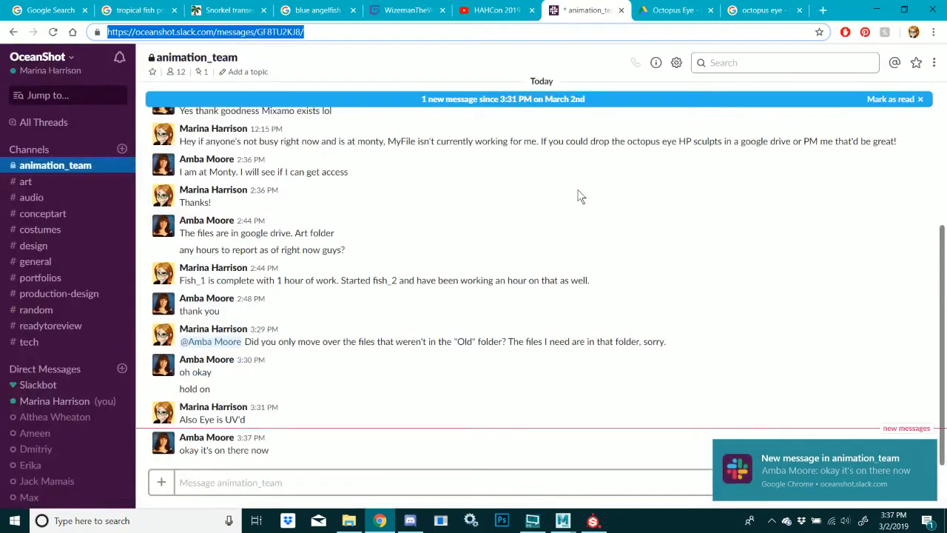
{"action": "left_click", "coordinate": [674, 10]}
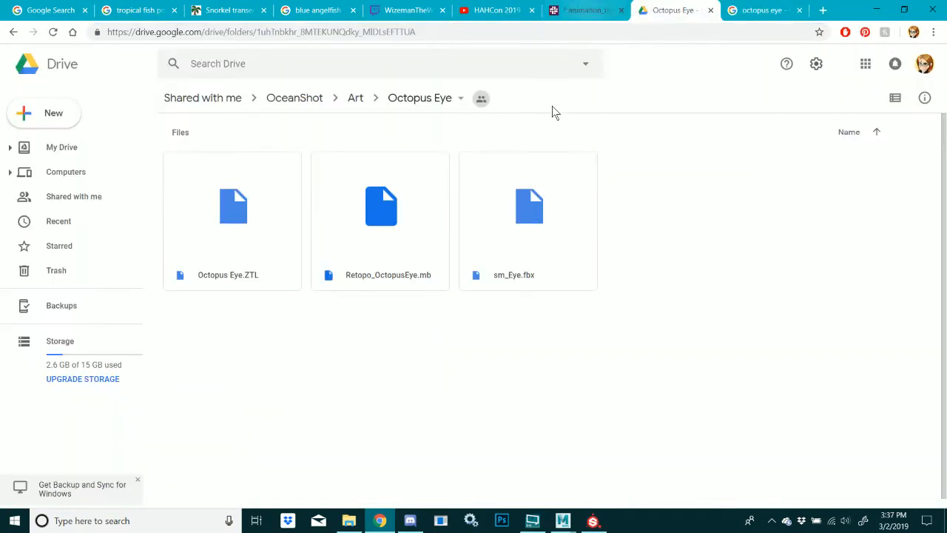
{"action": "left_click", "coordinate": [356, 98]}
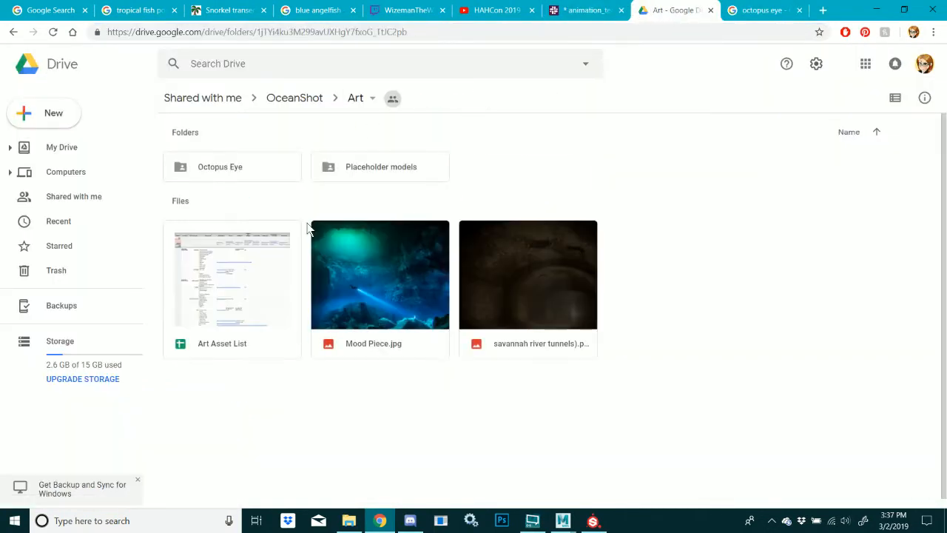
{"action": "double_click", "coordinate": [261, 163]}
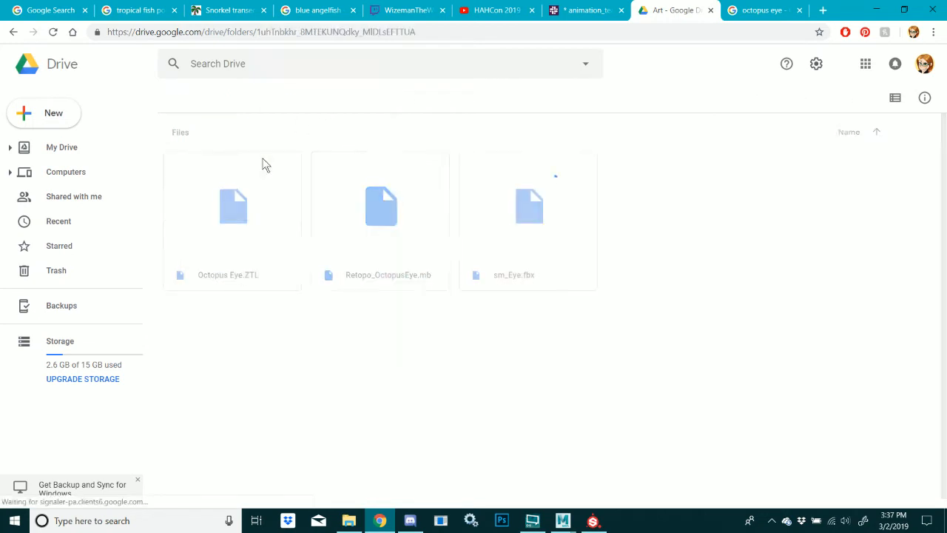
{"action": "left_click", "coordinate": [354, 98]}
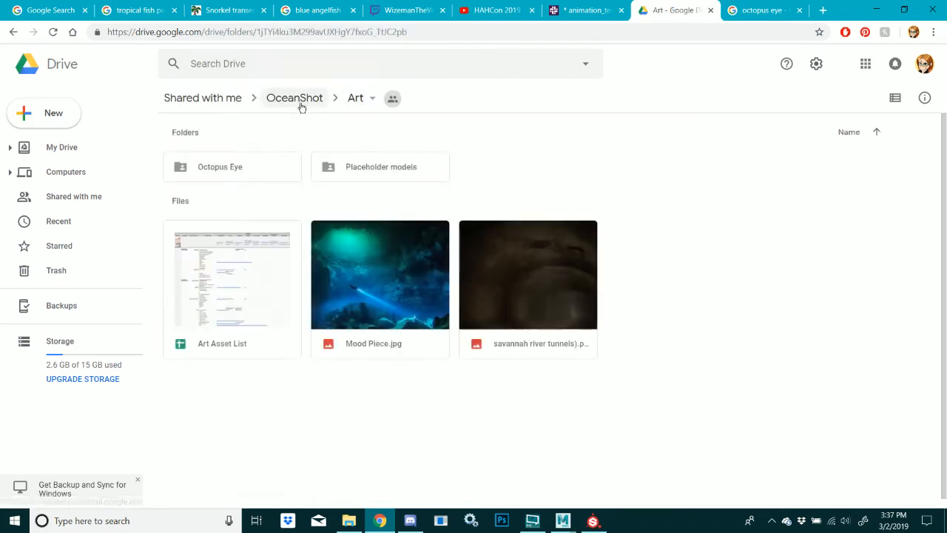
{"action": "left_click", "coordinate": [297, 100]}
{"action": "double_click", "coordinate": [331, 175]}
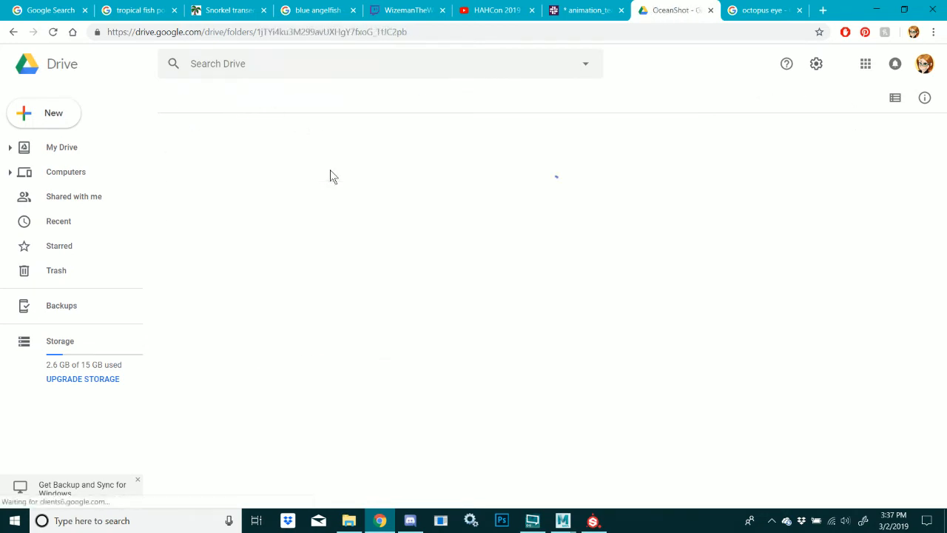
{"action": "double_click", "coordinate": [265, 162]}
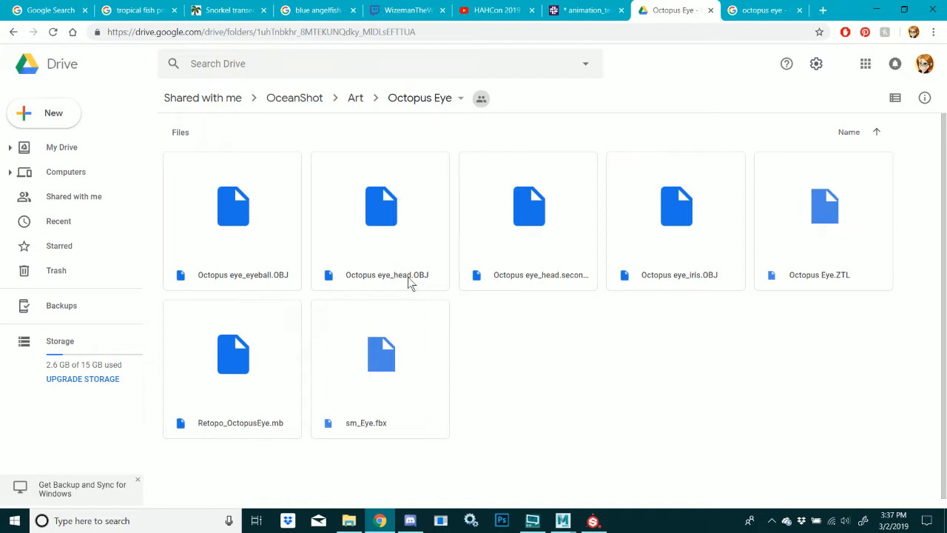
Check the newly shared octopus eyeball, head and iris OBJ files in the Octopus Eye folder
{"action": "left_click", "coordinate": [511, 252]}
{"action": "left_click", "coordinate": [362, 269]}
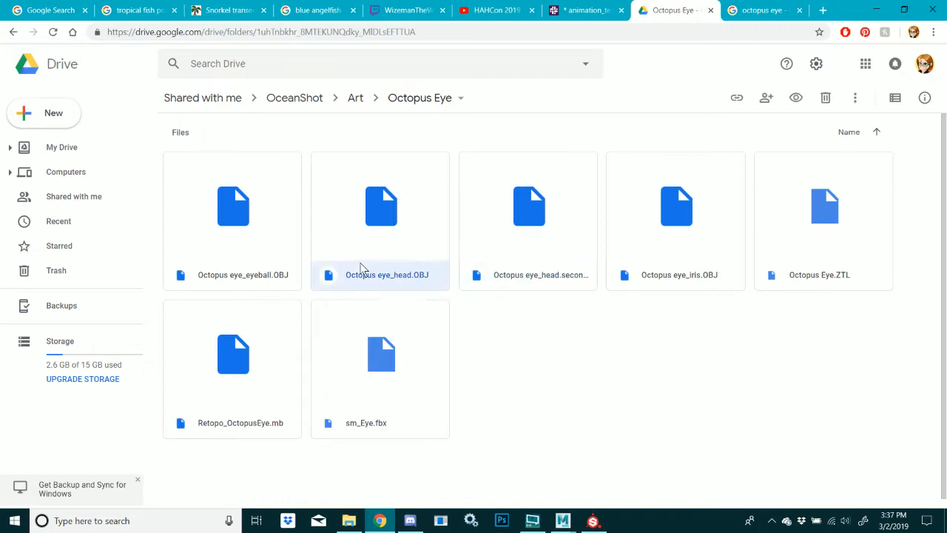
{"action": "left_click", "coordinate": [220, 263]}
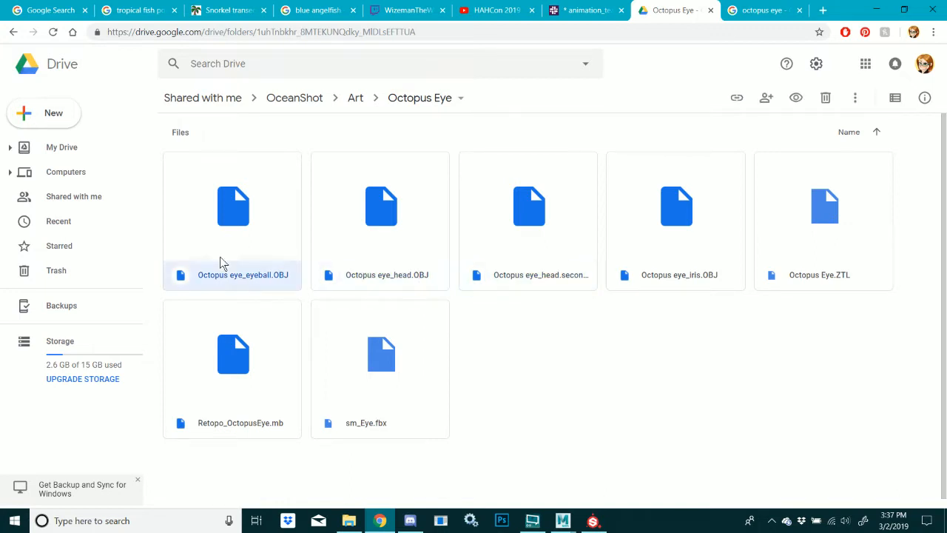
{"action": "left_click", "coordinate": [696, 245]}
Reply "Okay cool thanks!" in the animation_team Slack channel and close its tab
{"action": "left_click", "coordinate": [584, 9]}
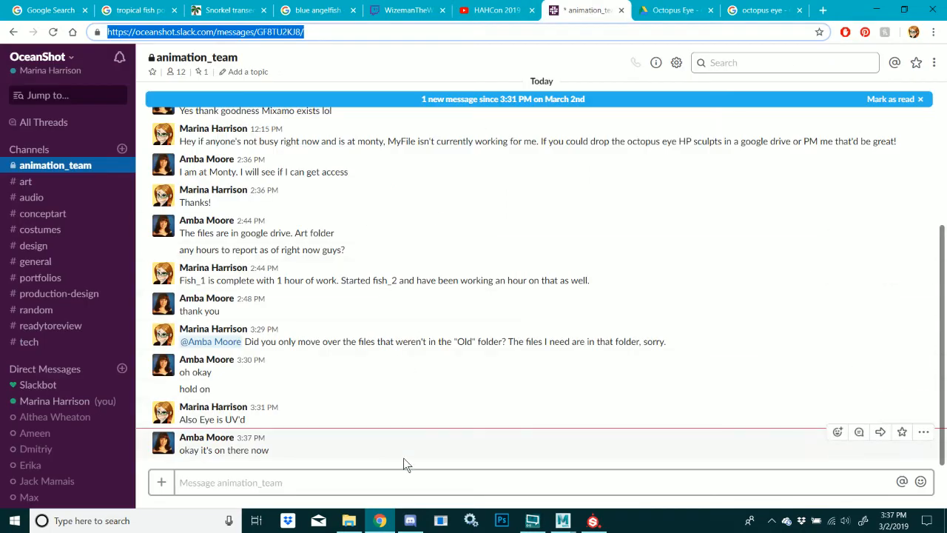
{"action": "type", "text": "Okay c"}
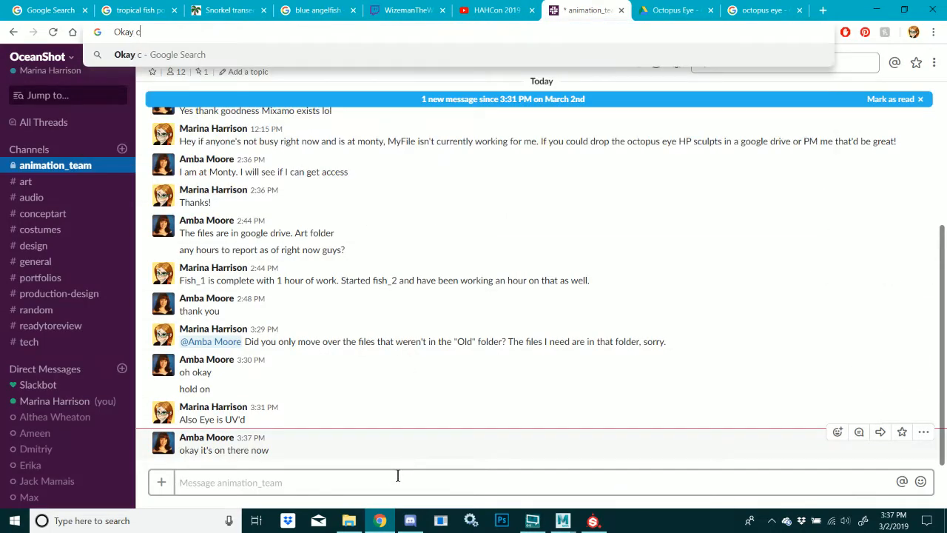
{"action": "left_click", "coordinate": [396, 479]}
{"action": "type", "text": "Okay coo"}
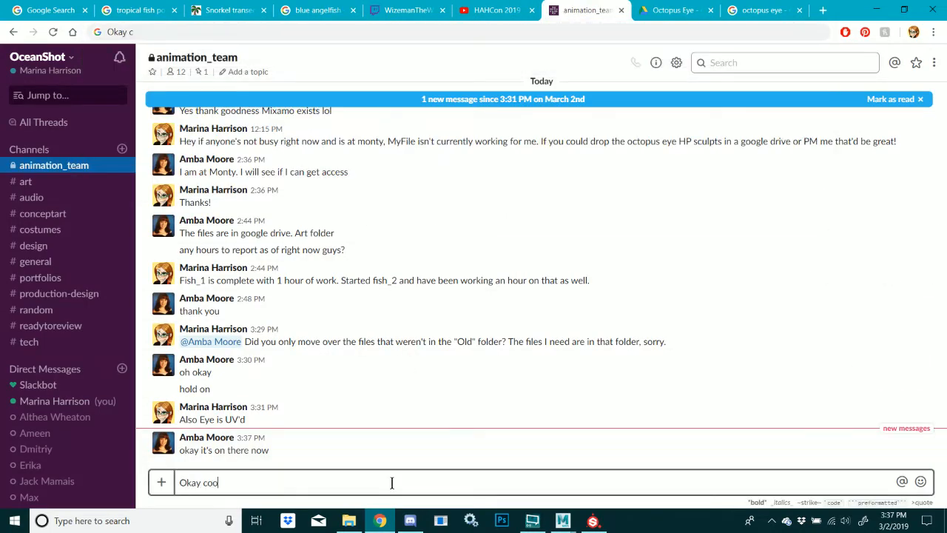
{"action": "type", "text": "l thanks!"}
{"action": "key", "text": "Return"}
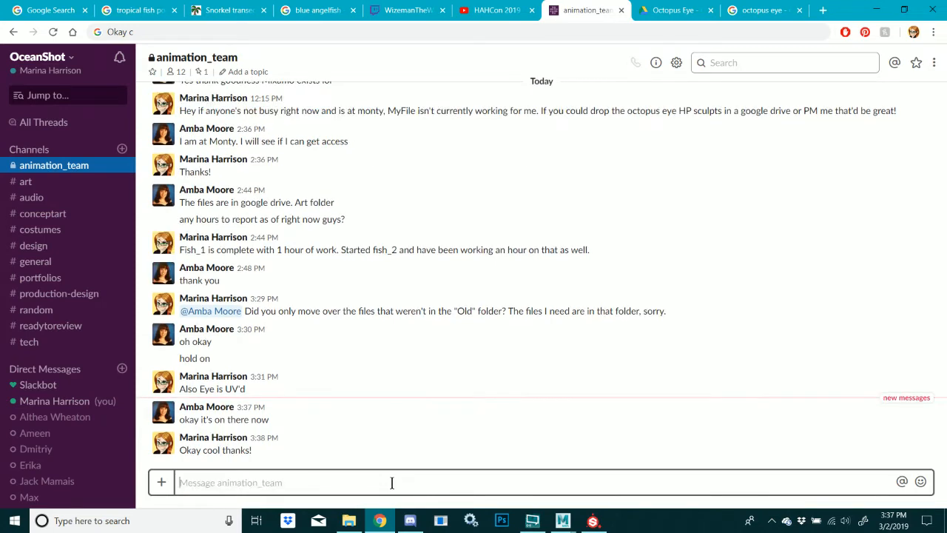
{"action": "left_click", "coordinate": [620, 10]}
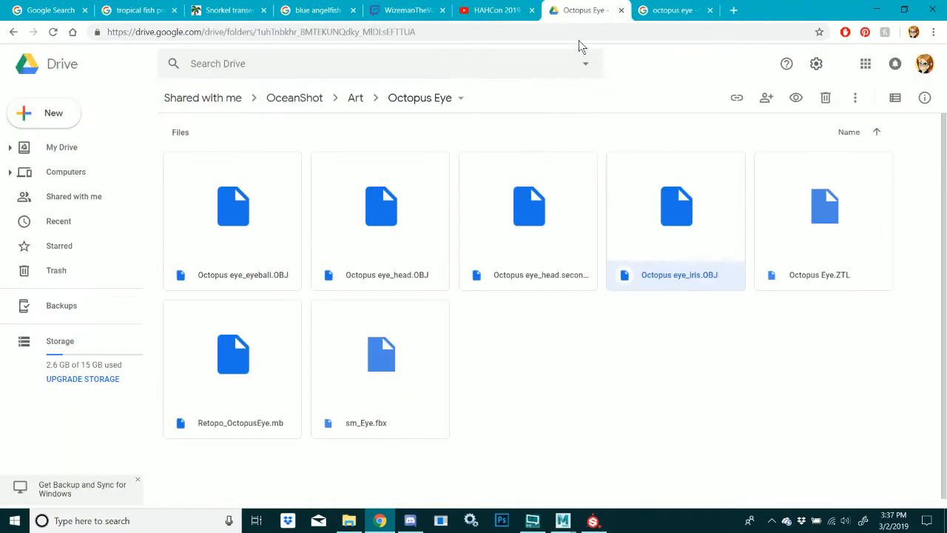
{"action": "left_click", "coordinate": [223, 227]}
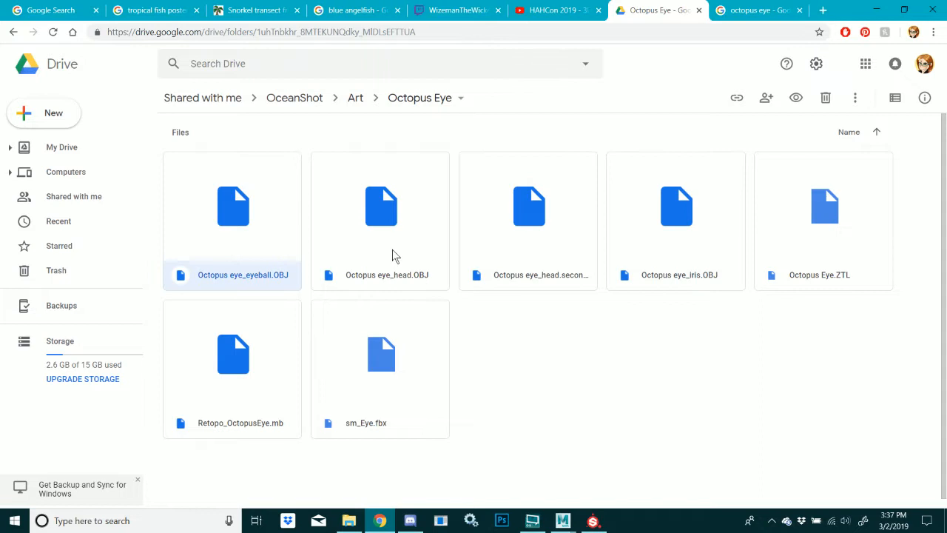
{"action": "left_click", "coordinate": [664, 253], "text": "shift"}
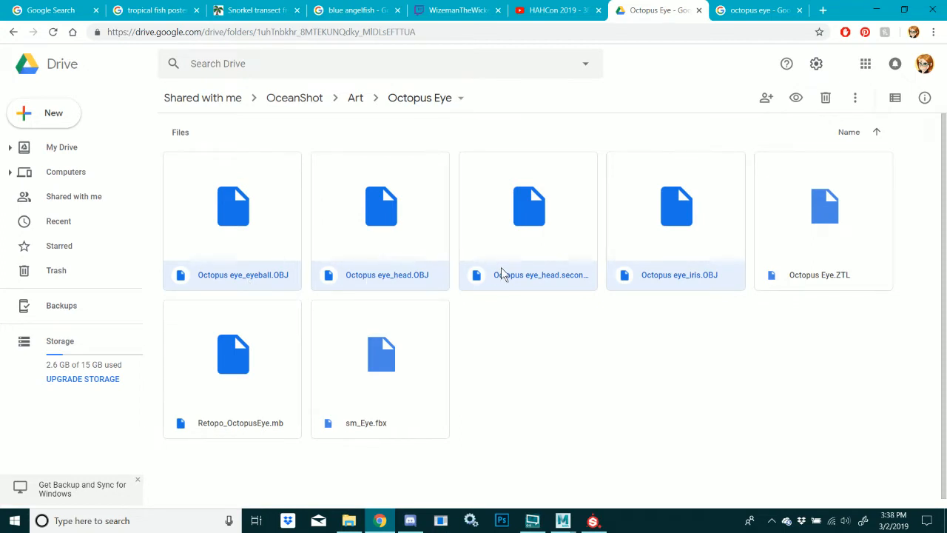
{"action": "left_click", "coordinate": [292, 275]}
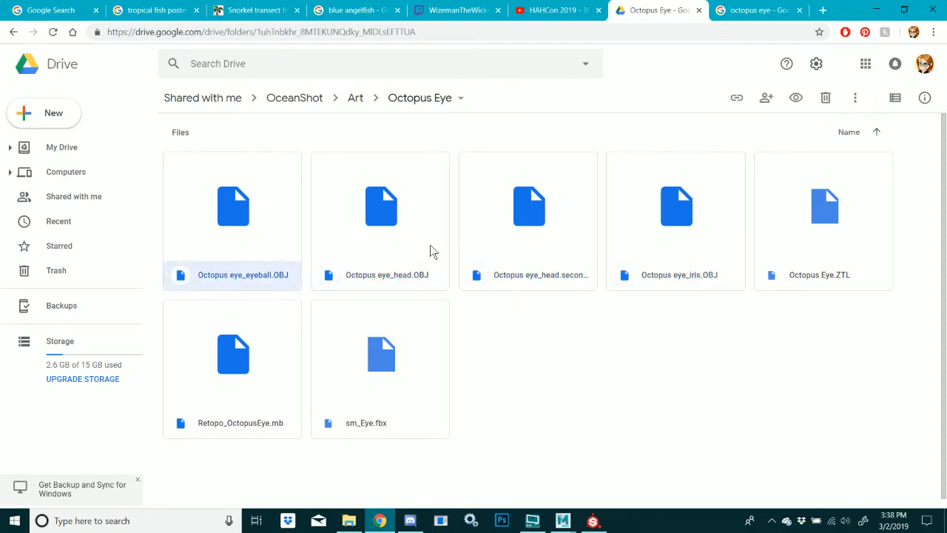
{"action": "left_click", "coordinate": [541, 272]}
{"action": "left_click", "coordinate": [59, 245]}
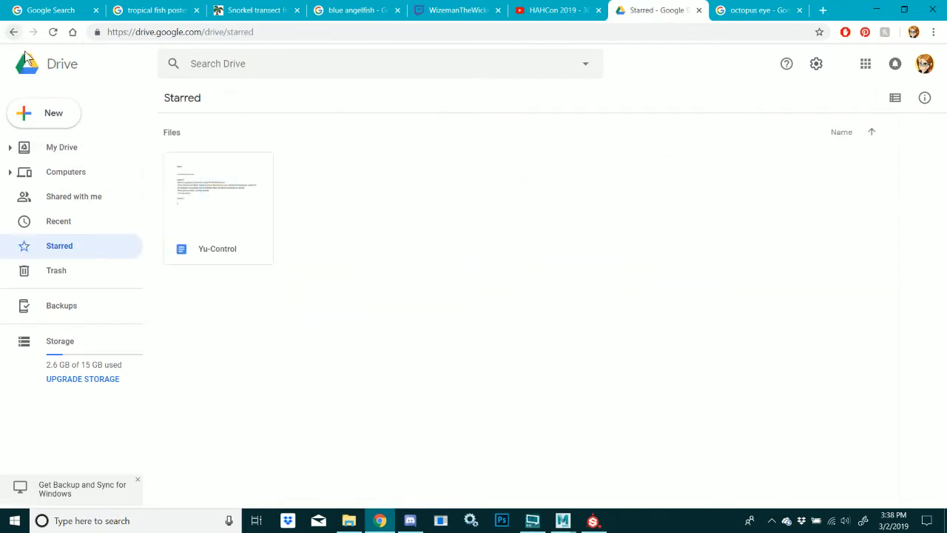
{"action": "left_click", "coordinate": [74, 146]}
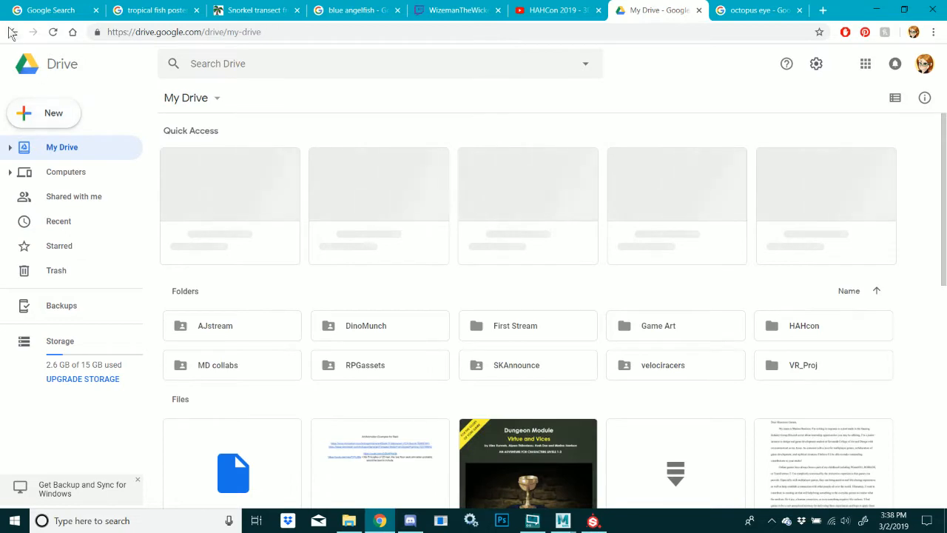
{"action": "left_click", "coordinate": [13, 32]}
{"action": "left_click", "coordinate": [13, 32]}
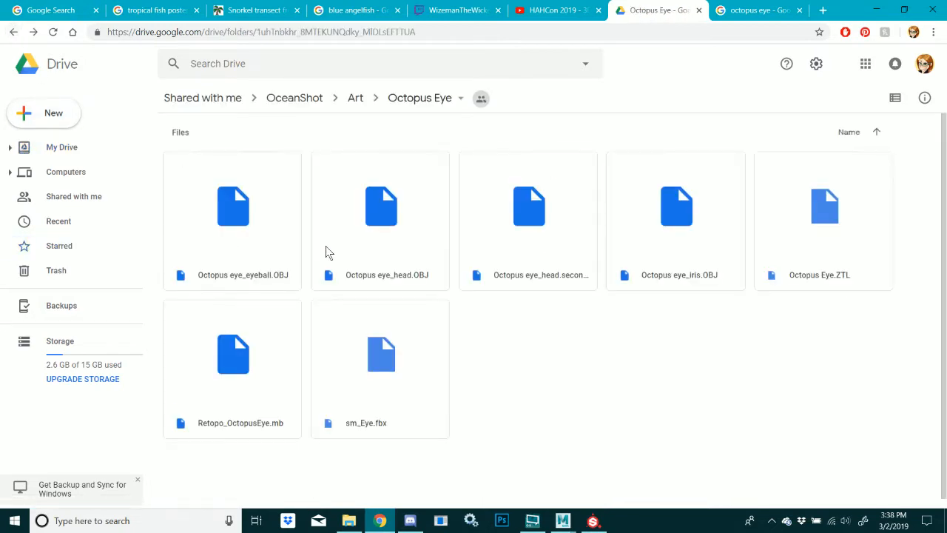
Download Octopus eye_eyeball.OBJ, the second octopus head OBJ and Octopus eye_iris.OBJ together from the Drive folder
{"action": "left_click", "coordinate": [277, 254]}
{"action": "left_click", "coordinate": [523, 259], "text": "ctrl"}
{"action": "left_click", "coordinate": [679, 255], "text": "ctrl"}
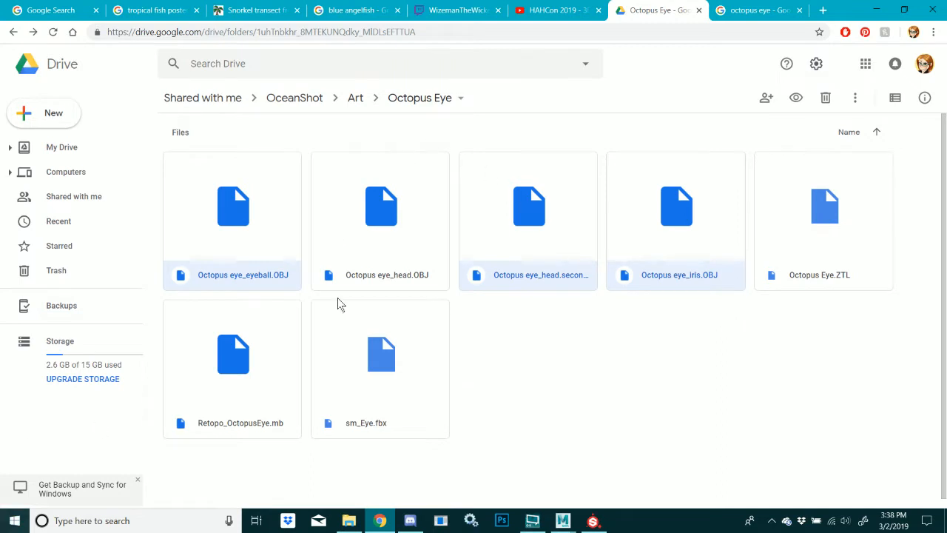
{"action": "right_click", "coordinate": [664, 245]}
{"action": "left_click", "coordinate": [712, 413]}
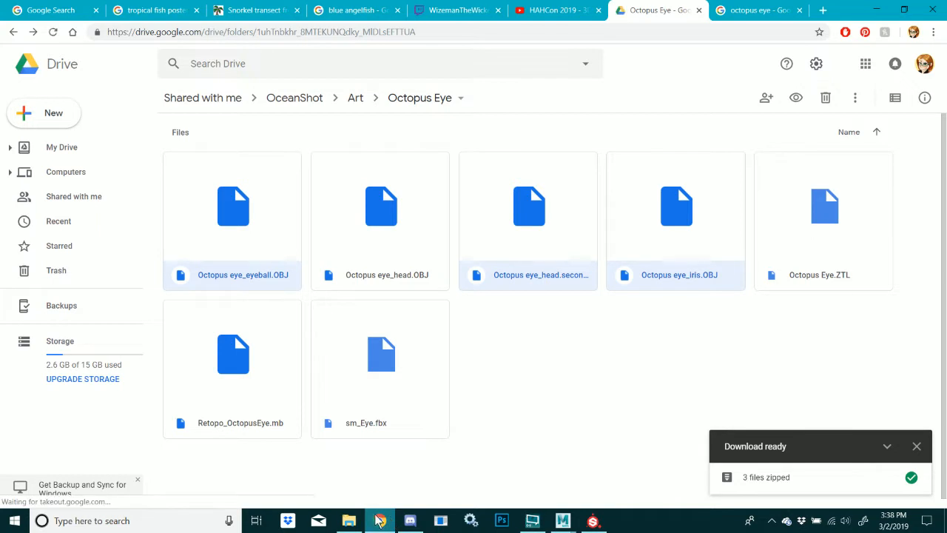
Show the downloaded Drive zip in its folder and copy it into the project's Models > Eye folder
{"action": "left_click", "coordinate": [129, 493]}
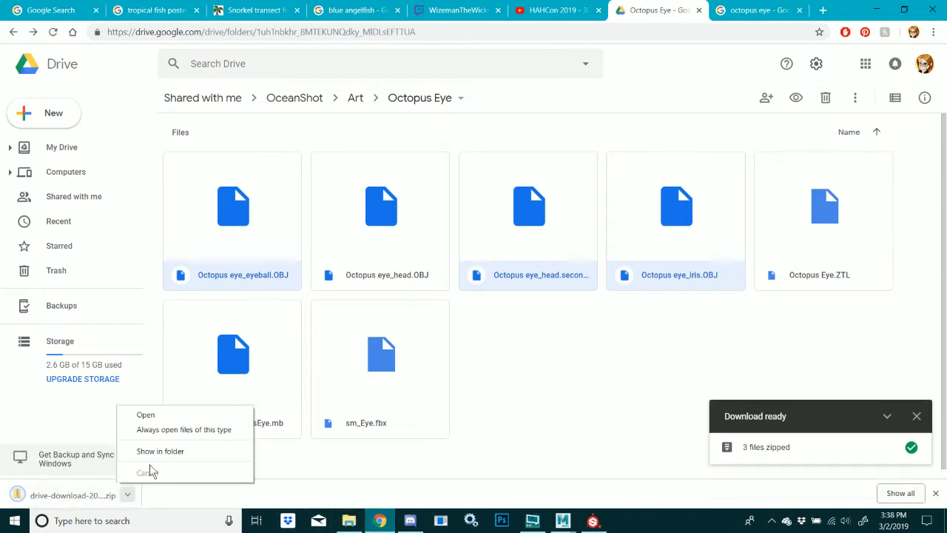
{"action": "left_click", "coordinate": [159, 453]}
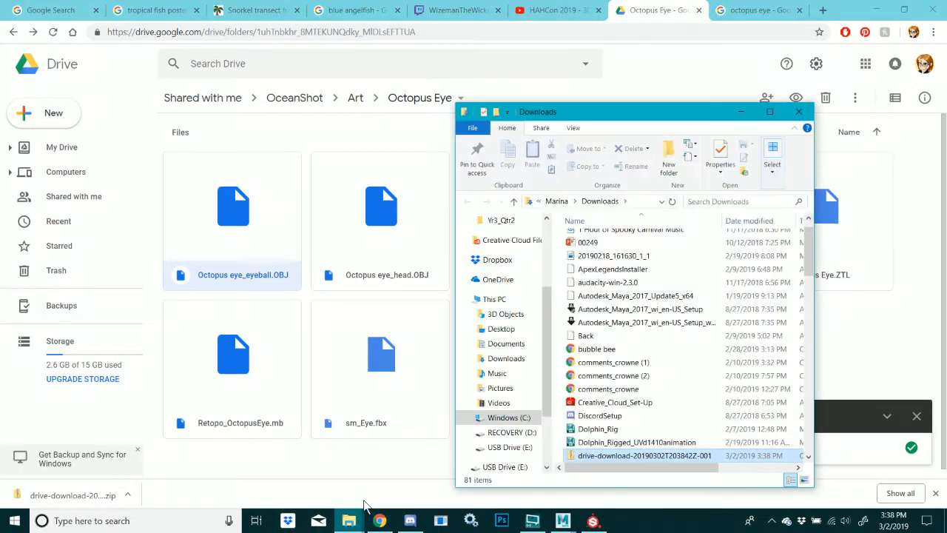
{"action": "mouse_move", "coordinate": [354, 518]}
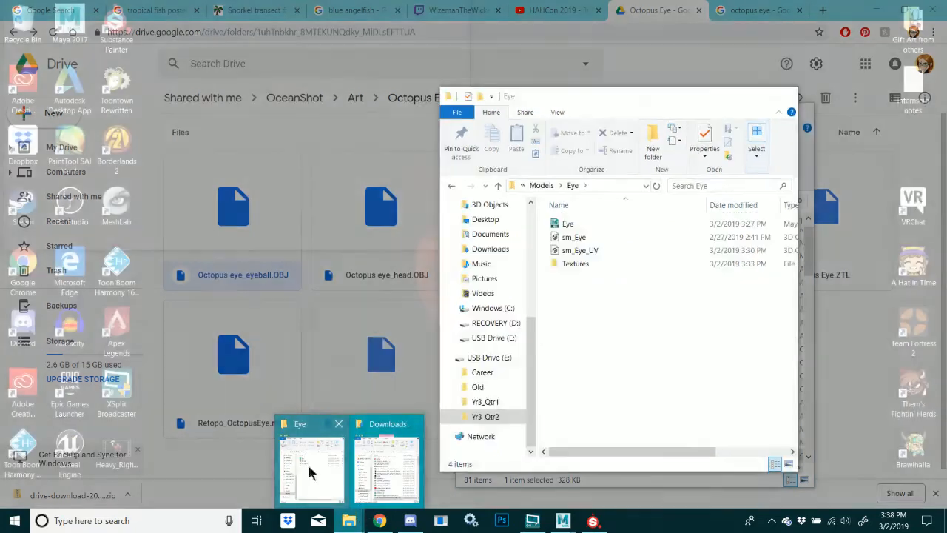
{"action": "left_click", "coordinate": [307, 463]}
{"action": "left_click_drag", "start_coordinate": [640, 116], "coordinate": [270, 113]}
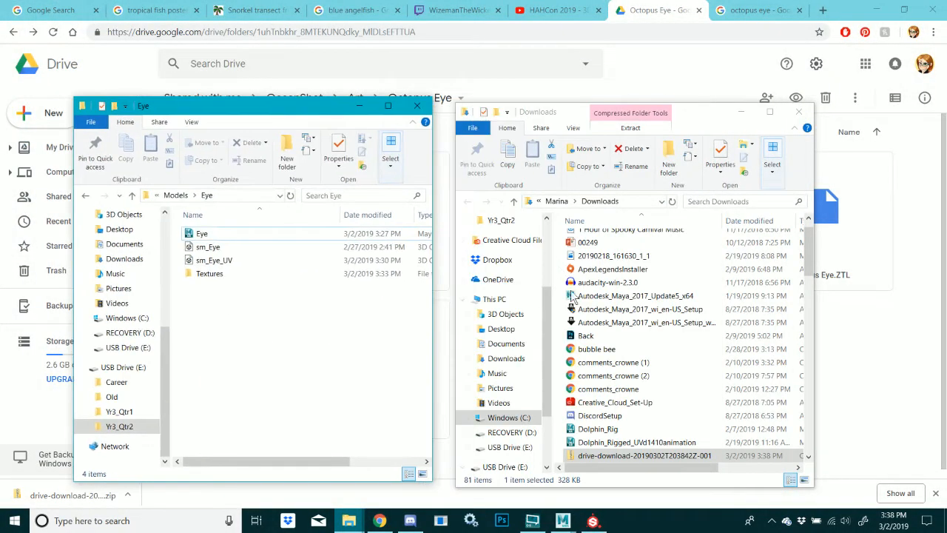
{"action": "left_click_drag", "start_coordinate": [611, 456], "coordinate": [237, 347]}
Extract the Drive zip into its default subfolder inside the Eye folder
{"action": "right_click", "coordinate": [206, 289]}
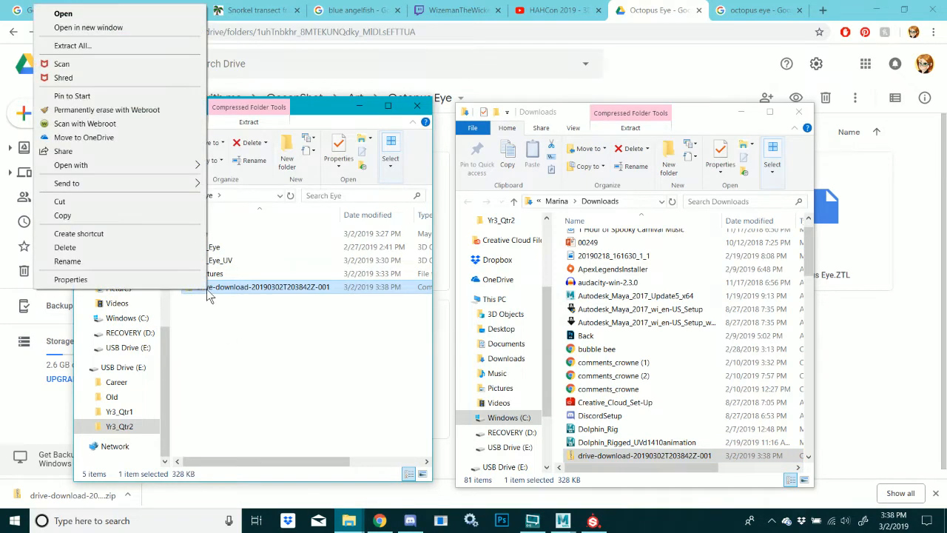
{"action": "left_click", "coordinate": [96, 46]}
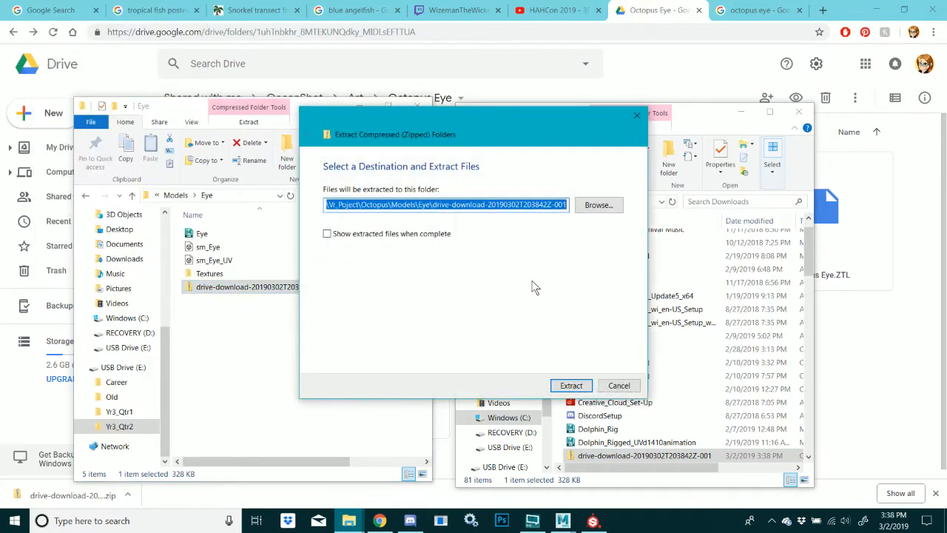
{"action": "left_click", "coordinate": [572, 386]}
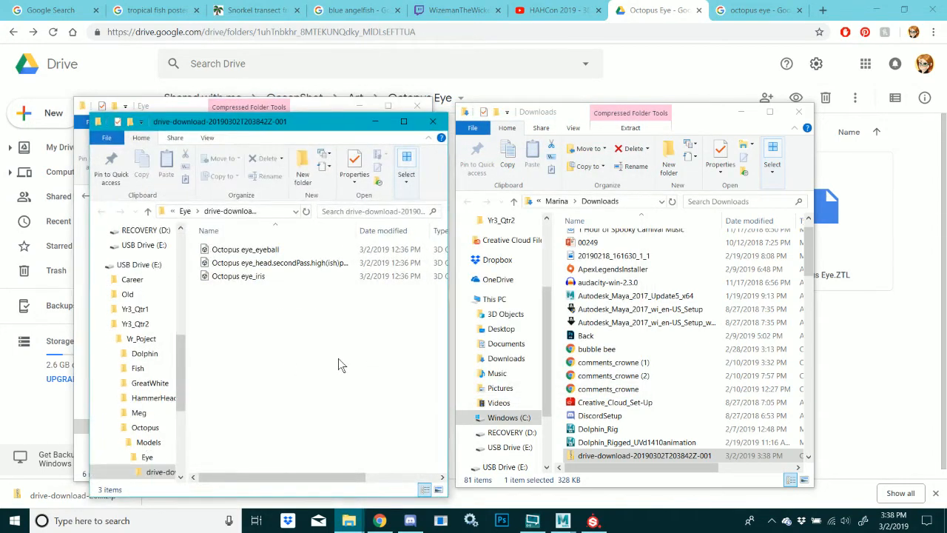
Switch to Maya, assign the low-poly eye meshes to a new display layer, layer1, and hide that layer
{"action": "left_click", "coordinate": [563, 522]}
{"action": "mouse_move", "coordinate": [379, 520]}
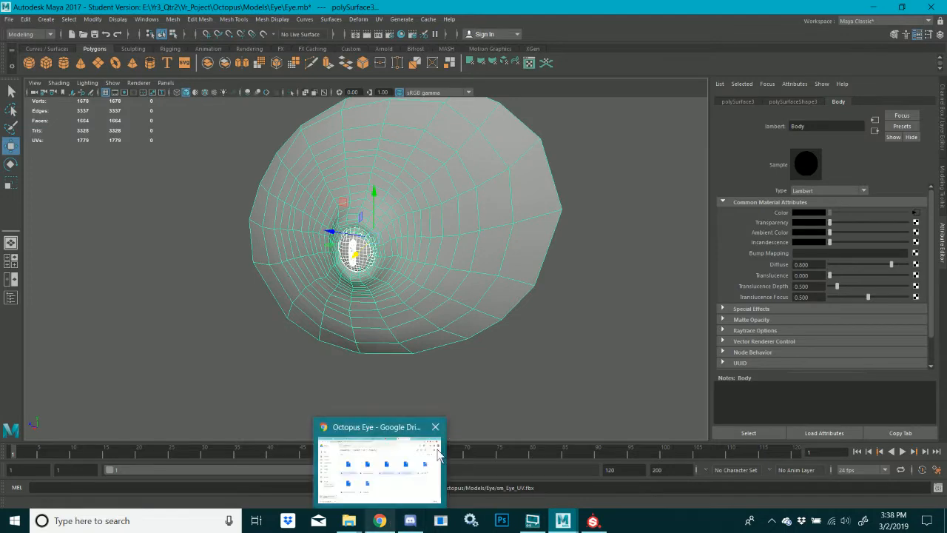
{"action": "key", "text": "ctrl+a"}
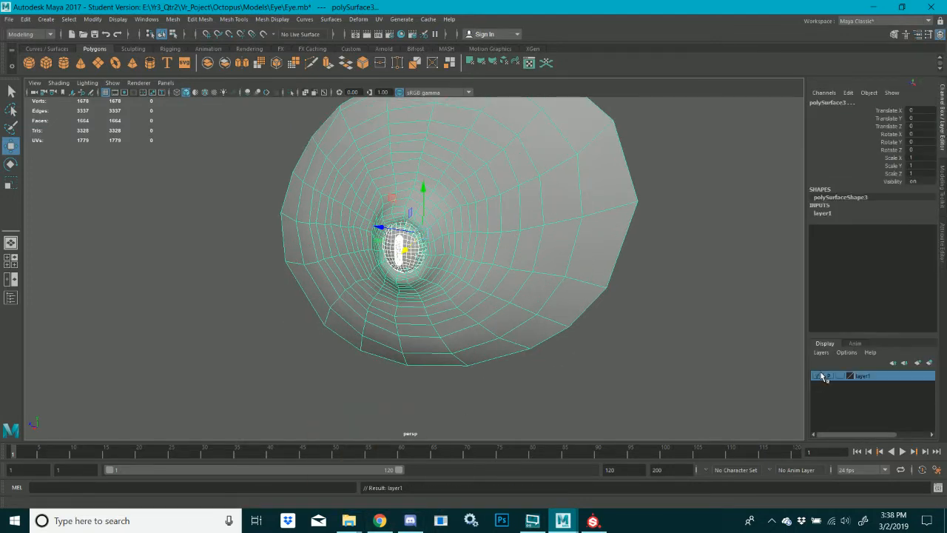
{"action": "left_click", "coordinate": [819, 376]}
{"action": "left_click", "coordinate": [456, 252]}
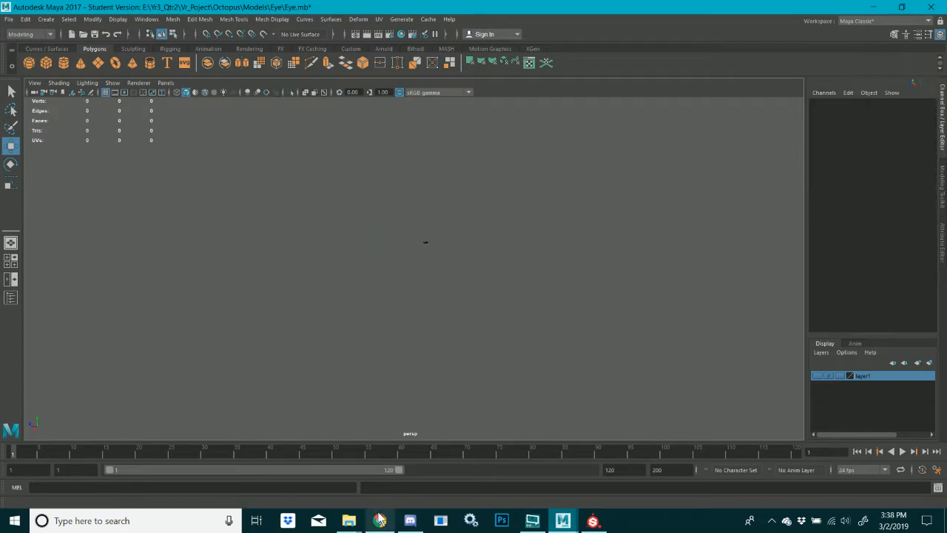
Import the three extracted OBJ files, eyeball, second-pass head and iris, from File Explorer into the Maya scene
{"action": "left_click", "coordinate": [355, 521]}
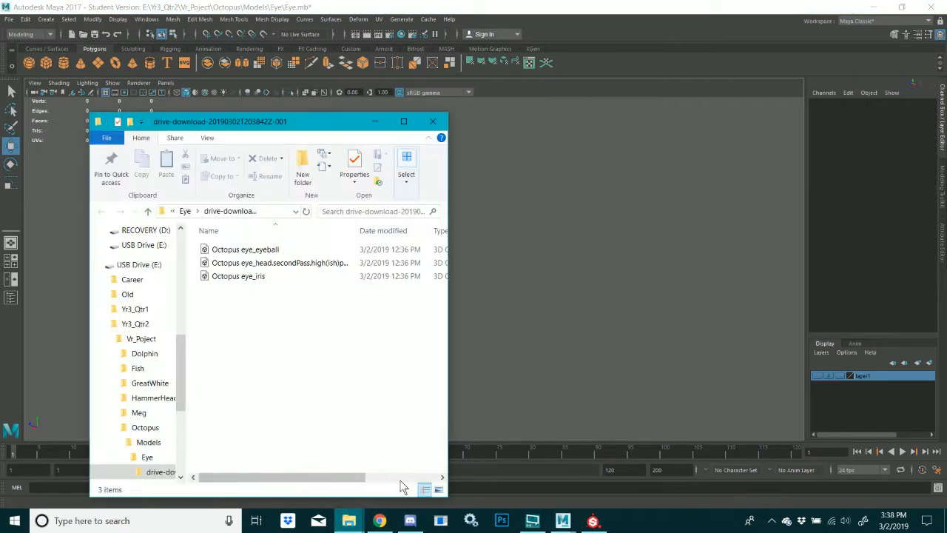
{"action": "left_click_drag", "start_coordinate": [248, 333], "coordinate": [618, 325]}
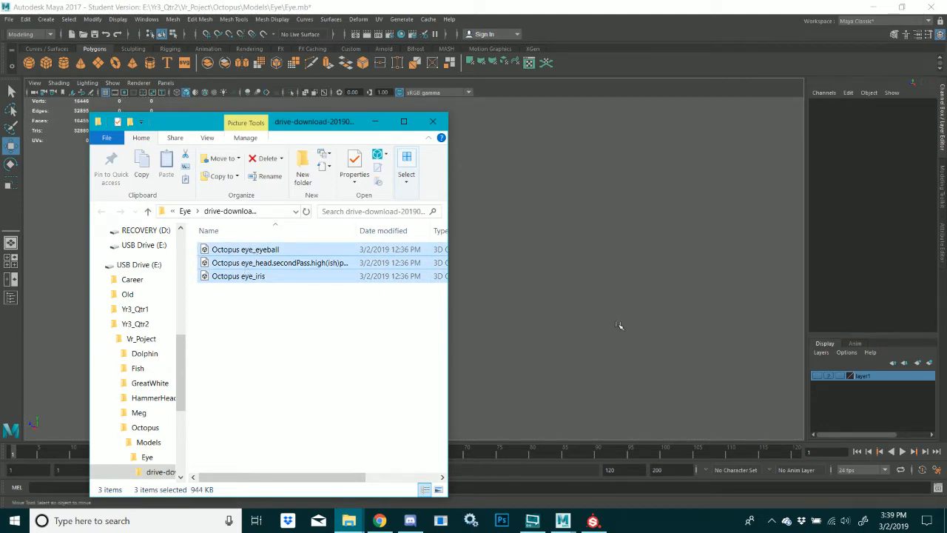
{"action": "left_click", "coordinate": [620, 325]}
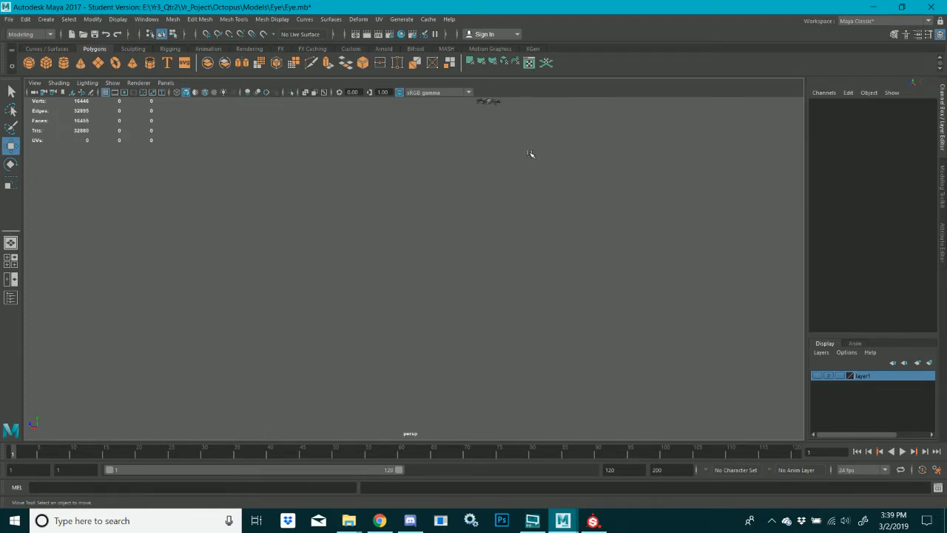
Frame the imported octopus eye meshes and inspect the eyeball, iris and surrounding head sculpt up close
{"action": "middle_click_drag", "start_coordinate": [529, 154], "coordinate": [498, 256], "text": "alt"}
{"action": "scroll", "coordinate": [521, 174], "scroll_direction": "up", "scroll_amount": 5}
{"action": "middle_click_drag", "start_coordinate": [529, 171], "coordinate": [442, 294], "text": "alt"}
{"action": "left_click_drag", "start_coordinate": [461, 177], "coordinate": [449, 293]}
{"action": "key", "text": "f"}
{"action": "scroll", "coordinate": [440, 277], "scroll_direction": "up", "scroll_amount": 6}
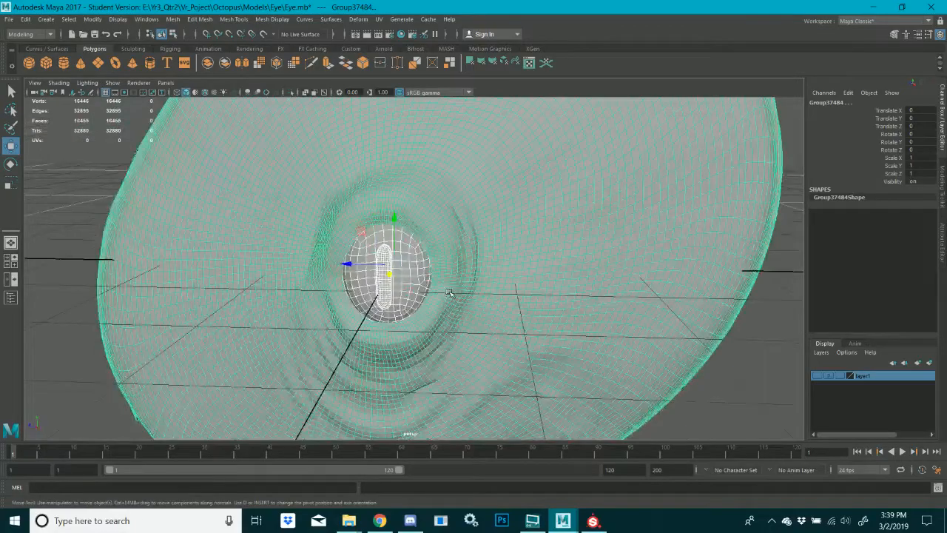
{"action": "scroll", "coordinate": [449, 294], "scroll_direction": "up", "scroll_amount": 4}
{"action": "scroll", "coordinate": [449, 294], "scroll_direction": "down", "scroll_amount": 8}
{"action": "scroll", "coordinate": [449, 294], "scroll_direction": "up", "scroll_amount": 4}
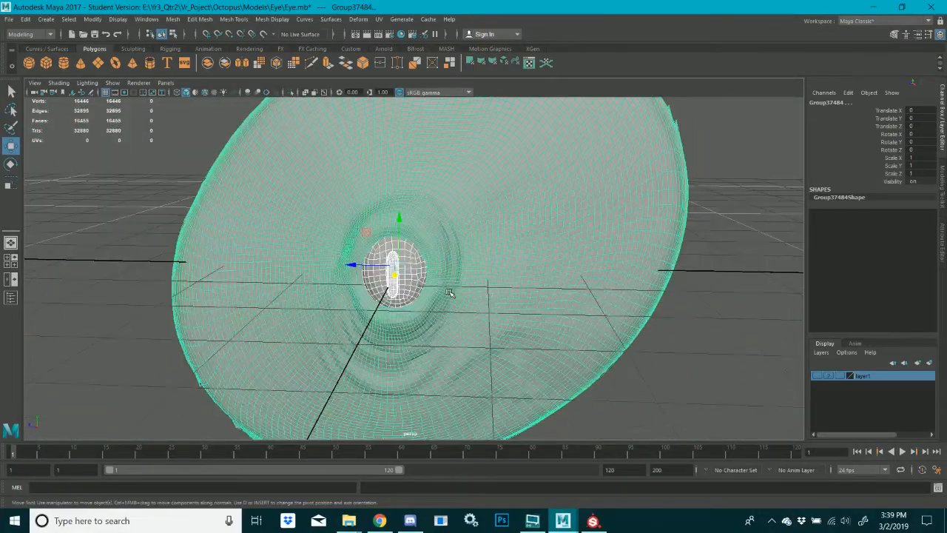
{"action": "scroll", "coordinate": [449, 294], "scroll_direction": "up", "scroll_amount": 2}
{"action": "left_click_drag", "start_coordinate": [449, 294], "coordinate": [471, 302], "text": "alt"}
Delete the imported high-poly eyeball and iris meshes, keeping only the head sculpt
{"action": "left_click", "coordinate": [406, 303]}
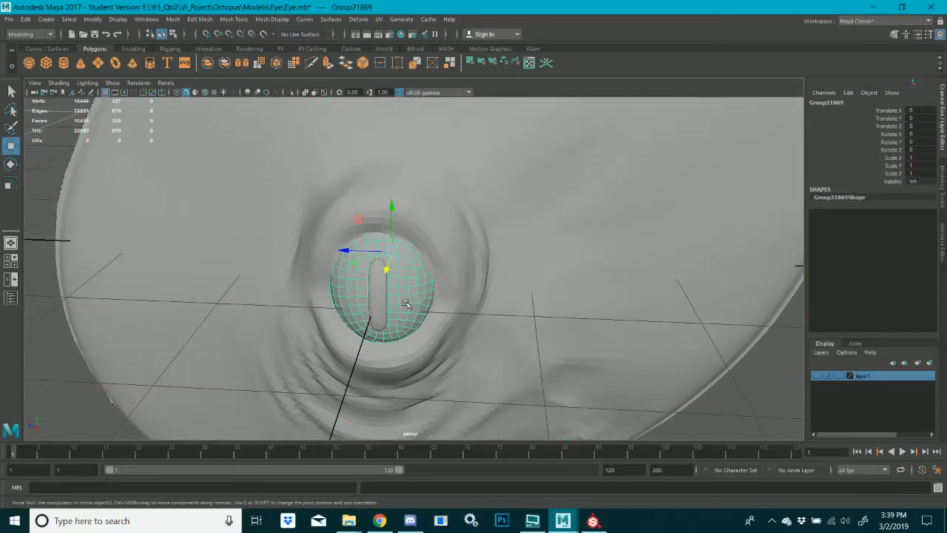
{"action": "left_click", "coordinate": [385, 295]}
{"action": "key", "text": "Delete"}
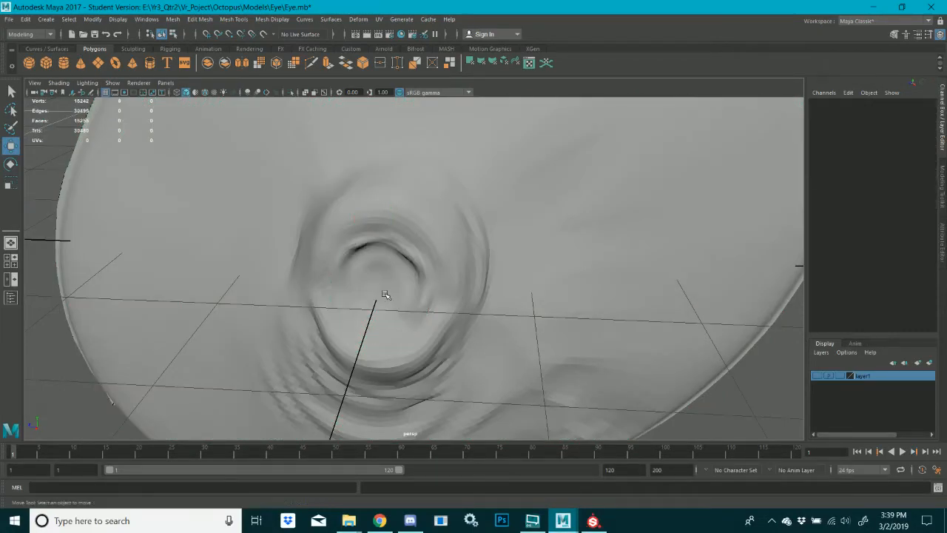
Show layer1 again and scale the high-poly head sculpt uniformly to about 424.563 to match the low-poly eye
{"action": "scroll", "coordinate": [385, 295], "scroll_direction": "down", "scroll_amount": 10}
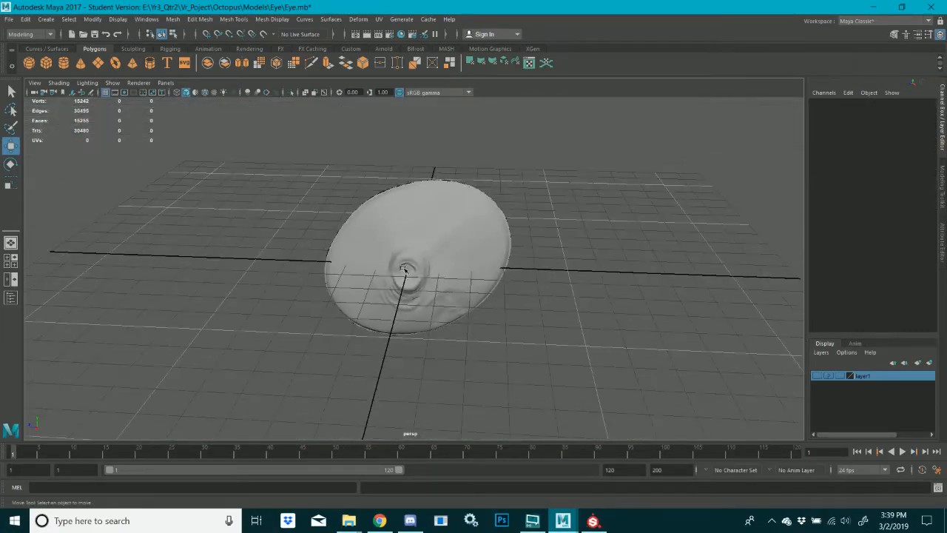
{"action": "left_click", "coordinate": [425, 303]}
{"action": "scroll", "coordinate": [425, 303], "scroll_direction": "down", "scroll_amount": 4}
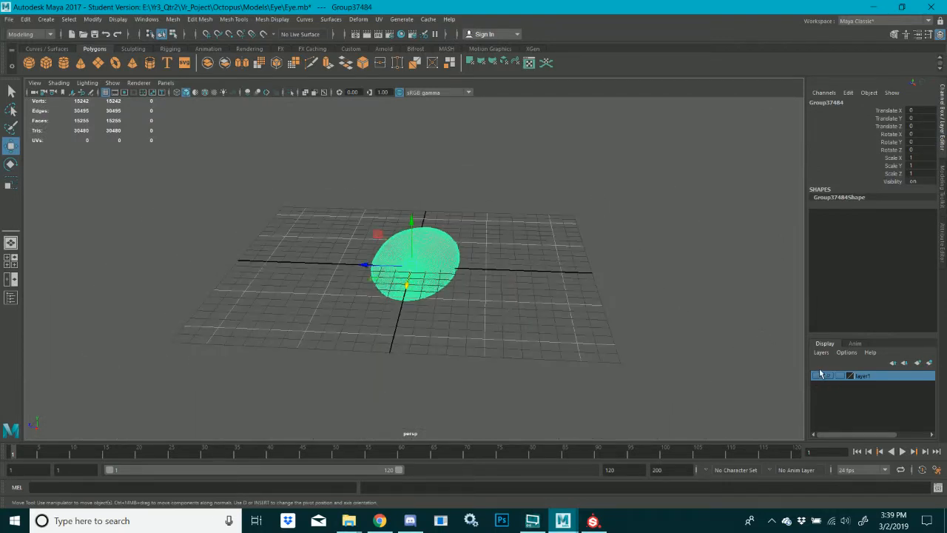
{"action": "key", "text": "r"}
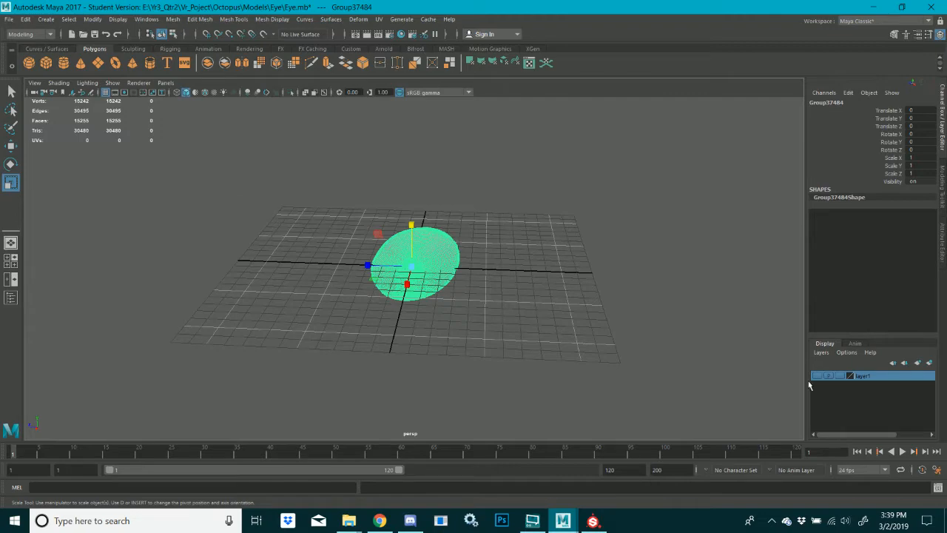
{"action": "scroll", "coordinate": [510, 287], "scroll_direction": "down", "scroll_amount": 2}
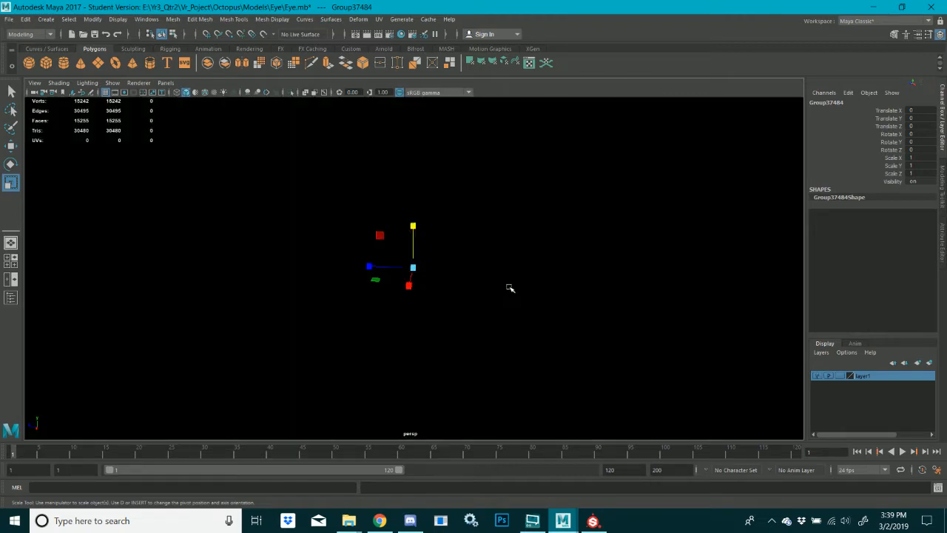
{"action": "left_click_drag", "start_coordinate": [420, 269], "coordinate": [628, 268]}
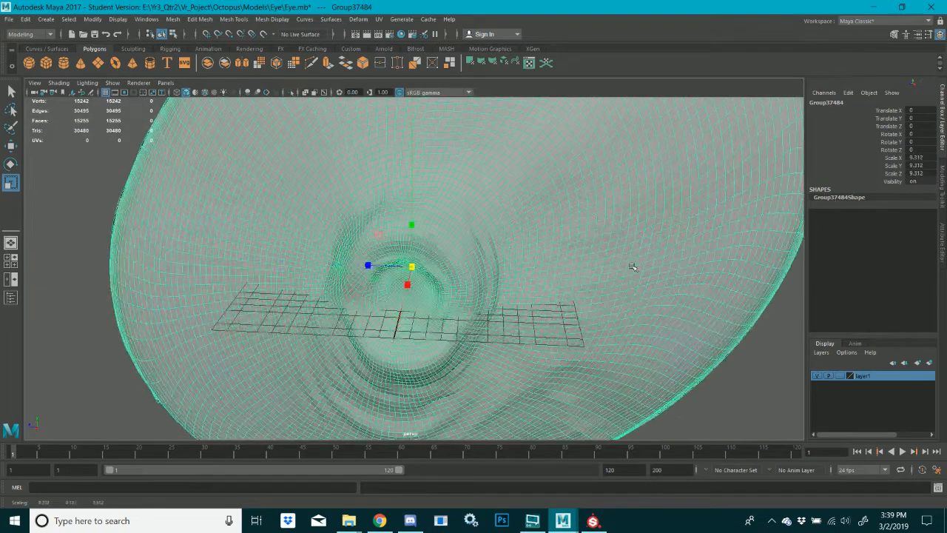
{"action": "scroll", "coordinate": [447, 283], "scroll_direction": "down", "scroll_amount": 5}
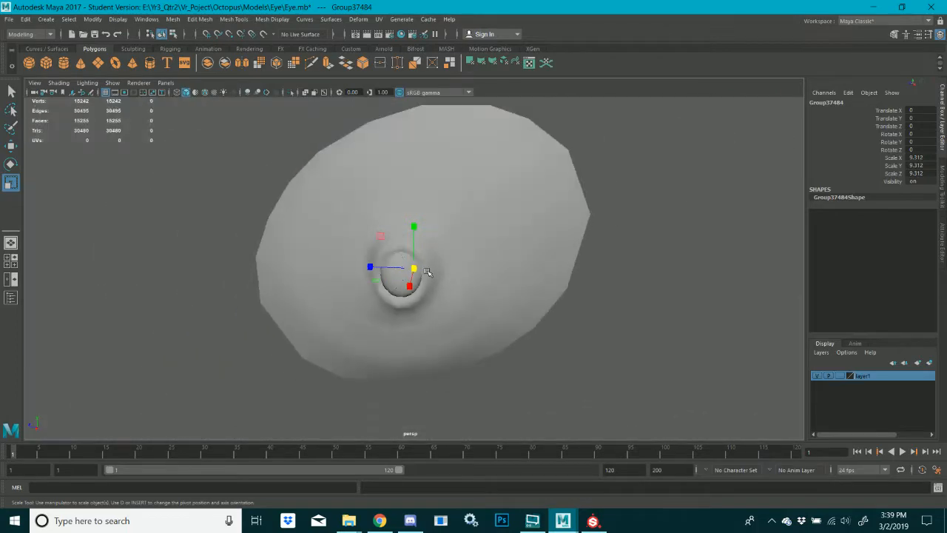
{"action": "left_click_drag", "start_coordinate": [415, 270], "coordinate": [648, 213]}
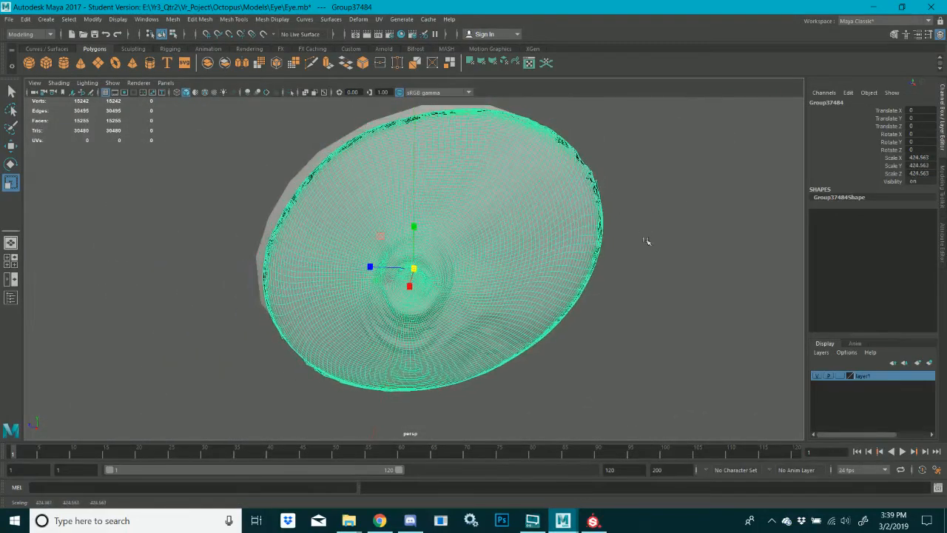
Move the head sculpt onto the low-poly eye, to about Translate X -180.316 and Translate Z 96.53
{"action": "left_click_drag", "start_coordinate": [649, 252], "coordinate": [672, 249], "text": "alt"}
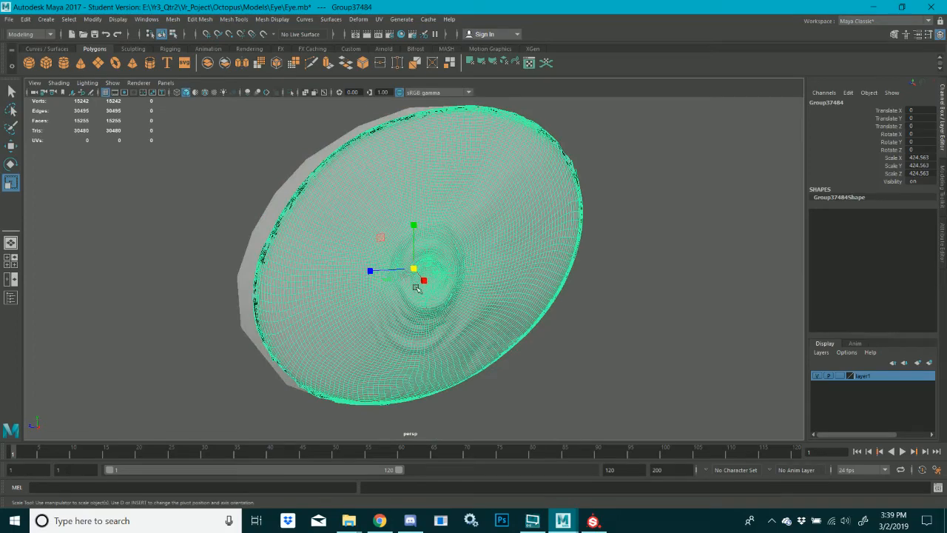
{"action": "key", "text": "w"}
{"action": "left_click_drag", "start_coordinate": [433, 285], "coordinate": [298, 276]}
{"action": "left_click_drag", "start_coordinate": [398, 266], "coordinate": [402, 265]}
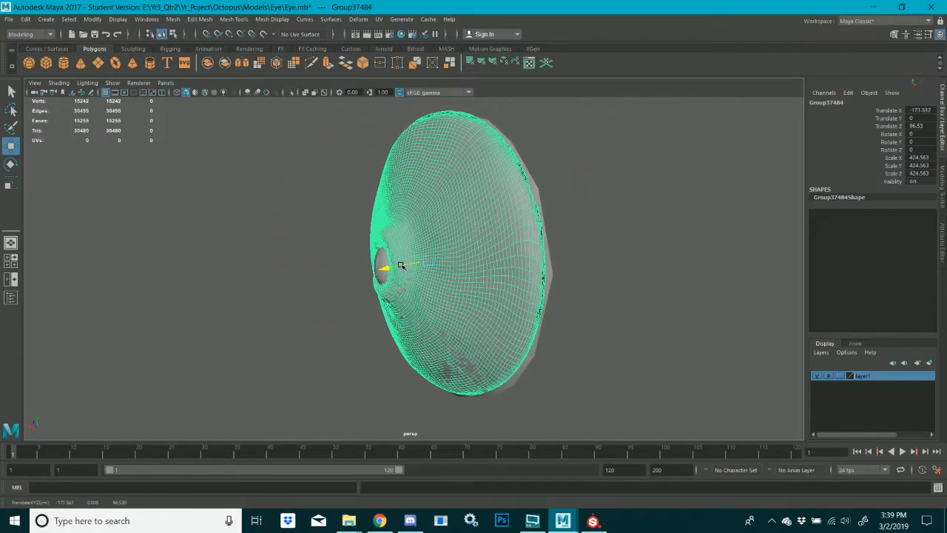
{"action": "left_click_drag", "start_coordinate": [320, 266], "coordinate": [566, 301], "text": "alt"}
Inspect the overlap of the head sculpt and low-poly eye from the front, side and inside
{"action": "left_click", "coordinate": [388, 289]}
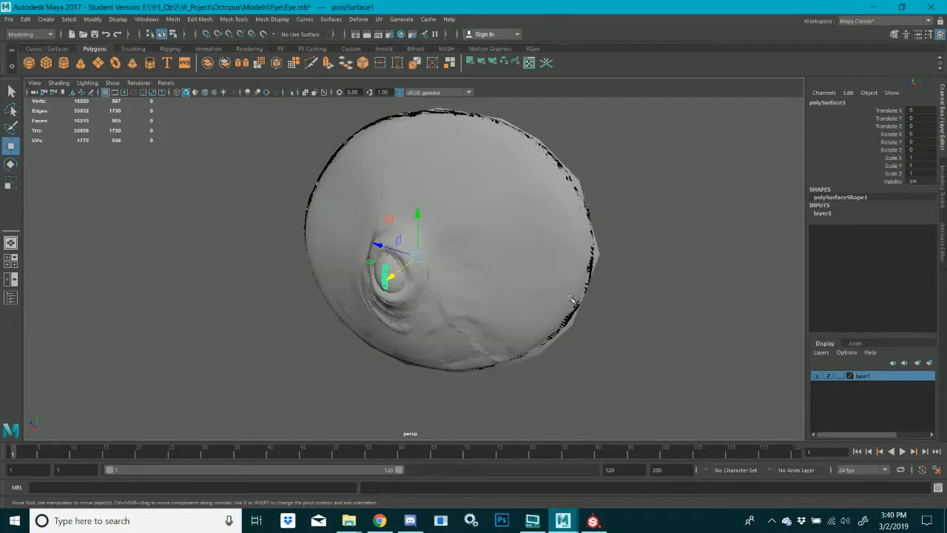
{"action": "left_click_drag", "start_coordinate": [388, 289], "coordinate": [349, 186], "text": "alt"}
{"action": "left_click", "coordinate": [370, 282]}
{"action": "left_click_drag", "start_coordinate": [370, 281], "coordinate": [467, 322], "text": "alt"}
{"action": "scroll", "coordinate": [402, 309], "scroll_direction": "up", "scroll_amount": 5}
{"action": "scroll", "coordinate": [525, 264], "scroll_direction": "up", "scroll_amount": 3}
{"action": "scroll", "coordinate": [525, 264], "scroll_direction": "up", "scroll_amount": 2}
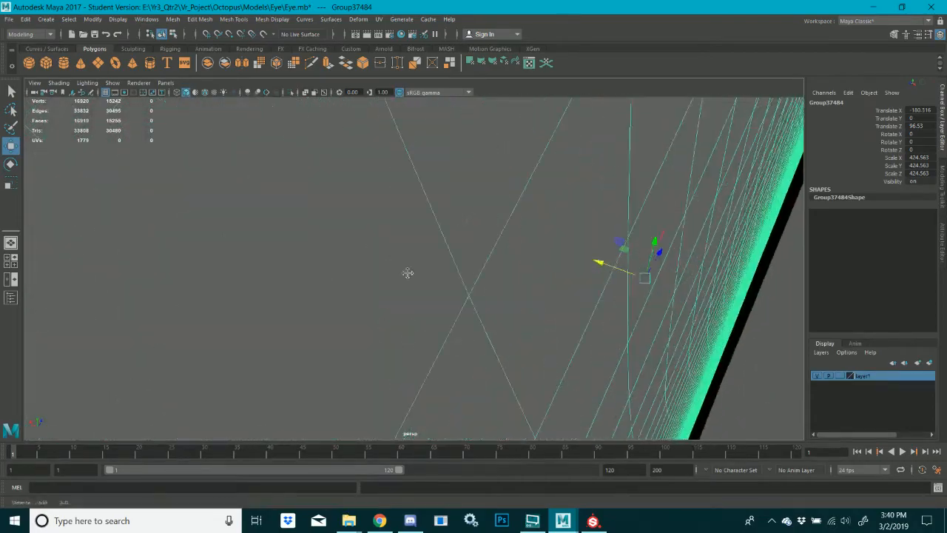
{"action": "left_click_drag", "start_coordinate": [408, 273], "coordinate": [449, 259], "text": "alt"}
{"action": "scroll", "coordinate": [267, 281], "scroll_direction": "up", "scroll_amount": 3}
{"action": "scroll", "coordinate": [288, 285], "scroll_direction": "up", "scroll_amount": 8}
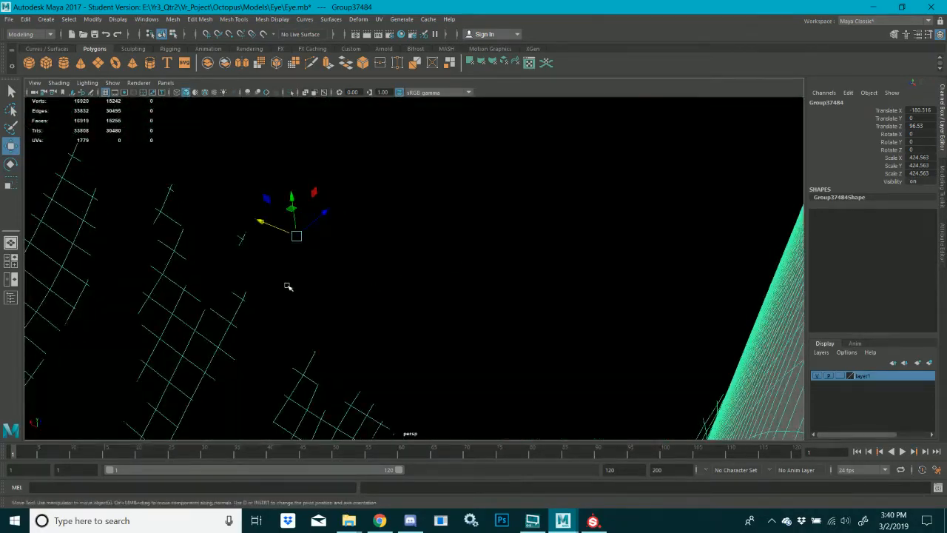
{"action": "middle_click_drag", "start_coordinate": [298, 289], "coordinate": [575, 348], "text": "alt"}
{"action": "left_click_drag", "start_coordinate": [574, 348], "coordinate": [351, 276], "text": "alt"}
{"action": "scroll", "coordinate": [544, 337], "scroll_direction": "down", "scroll_amount": 10}
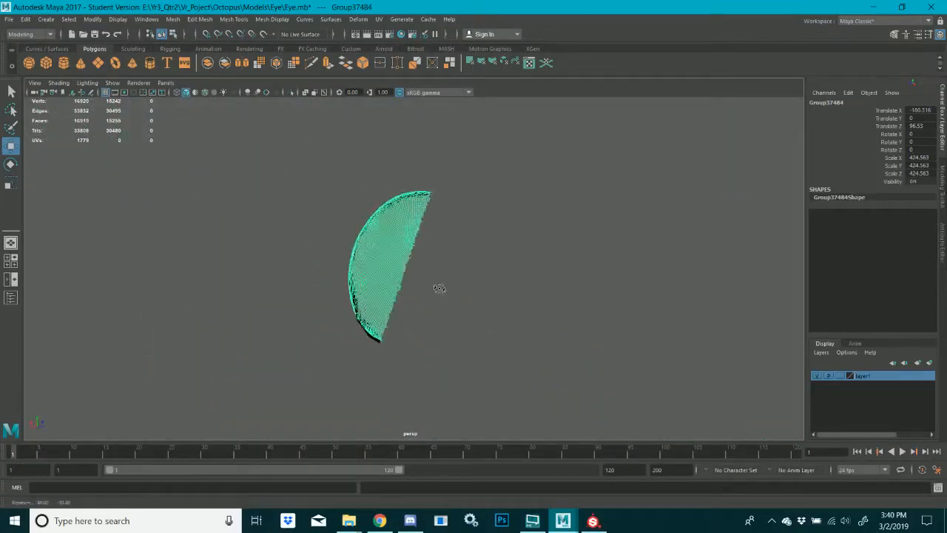
{"action": "scroll", "coordinate": [561, 275], "scroll_direction": "up", "scroll_amount": 10}
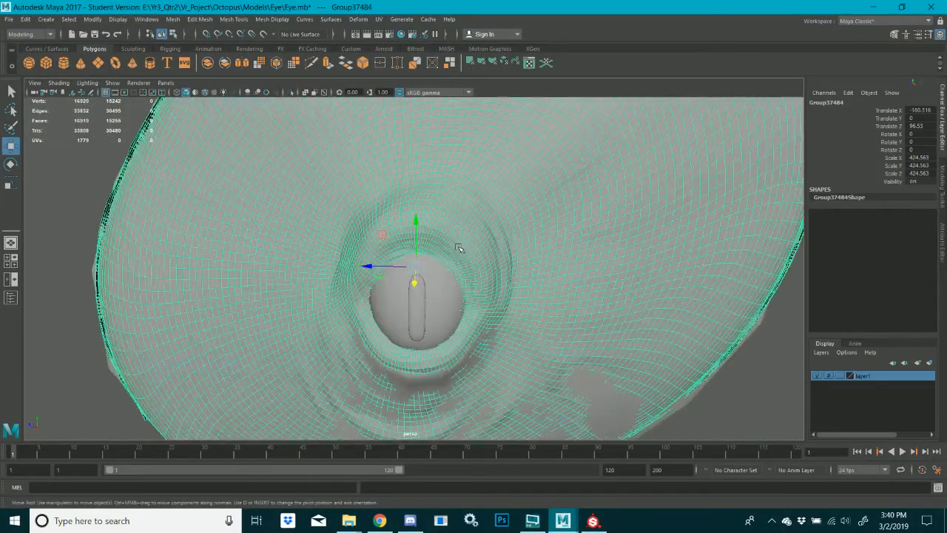
{"action": "left_click_drag", "start_coordinate": [561, 275], "coordinate": [350, 224], "text": "alt"}
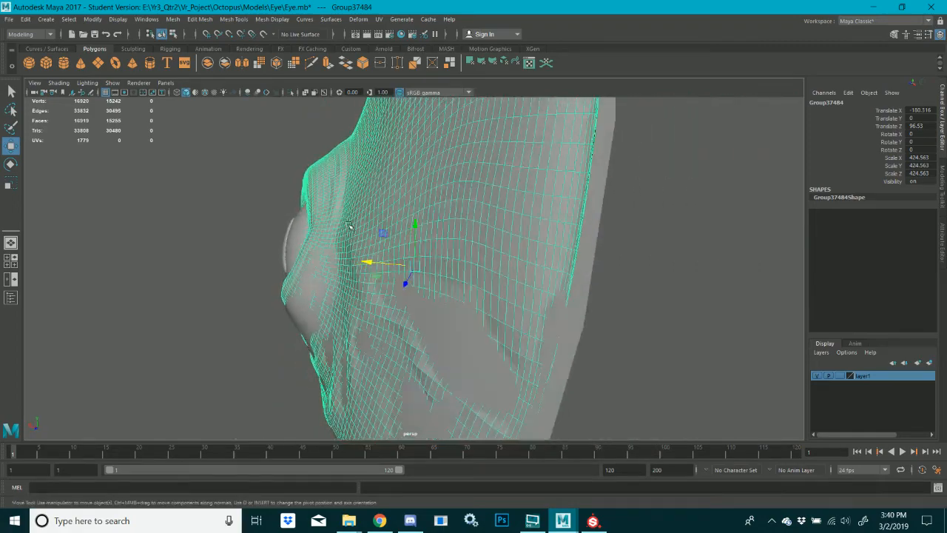
Adjust the head sculpt's position to about Translate X -186.705 and Translate Y -18.169 to align it with the low-poly eye
{"action": "left_click_drag", "start_coordinate": [414, 228], "coordinate": [424, 280]}
{"action": "left_click_drag", "start_coordinate": [390, 266], "coordinate": [372, 274], "text": "alt"}
{"action": "scroll", "coordinate": [412, 261], "scroll_direction": "down", "scroll_amount": 5}
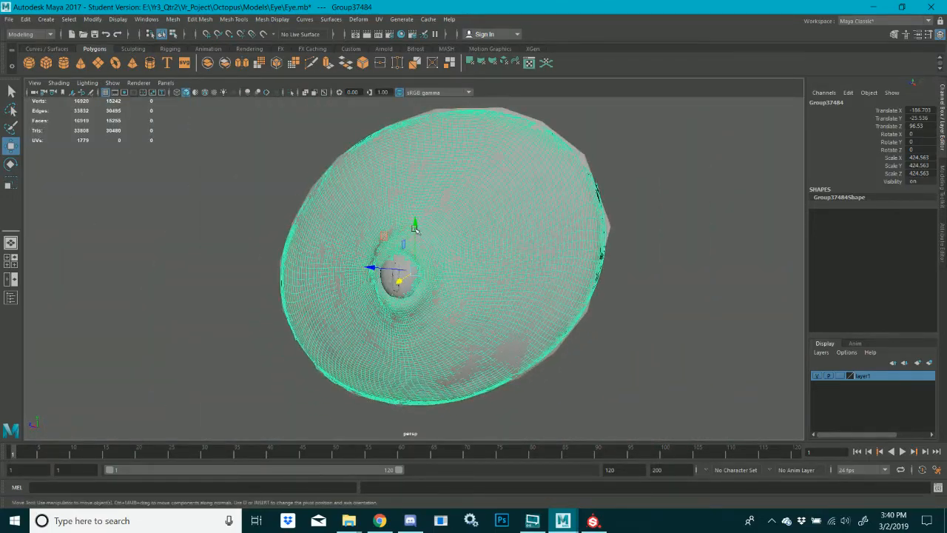
{"action": "left_click_drag", "start_coordinate": [415, 230], "coordinate": [415, 227]}
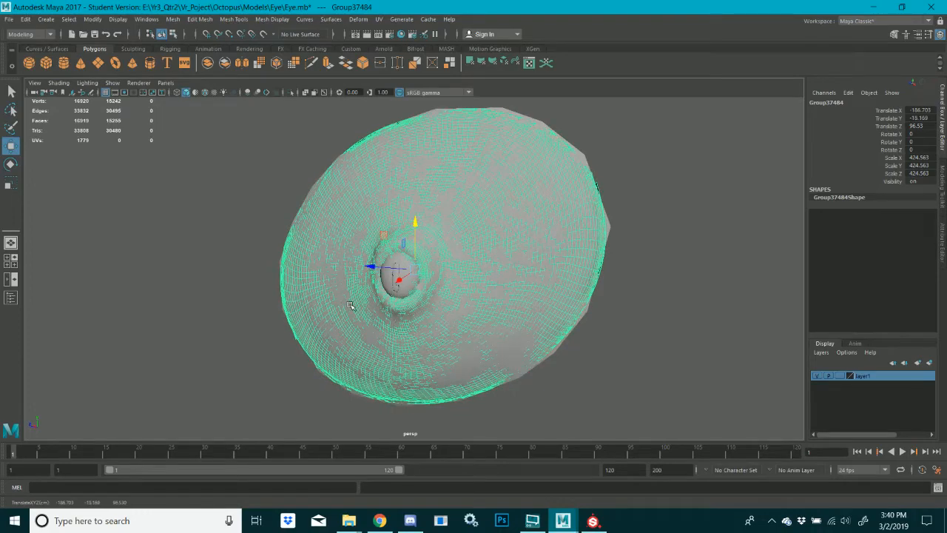
{"action": "left_click_drag", "start_coordinate": [350, 306], "coordinate": [399, 305], "text": "alt"}
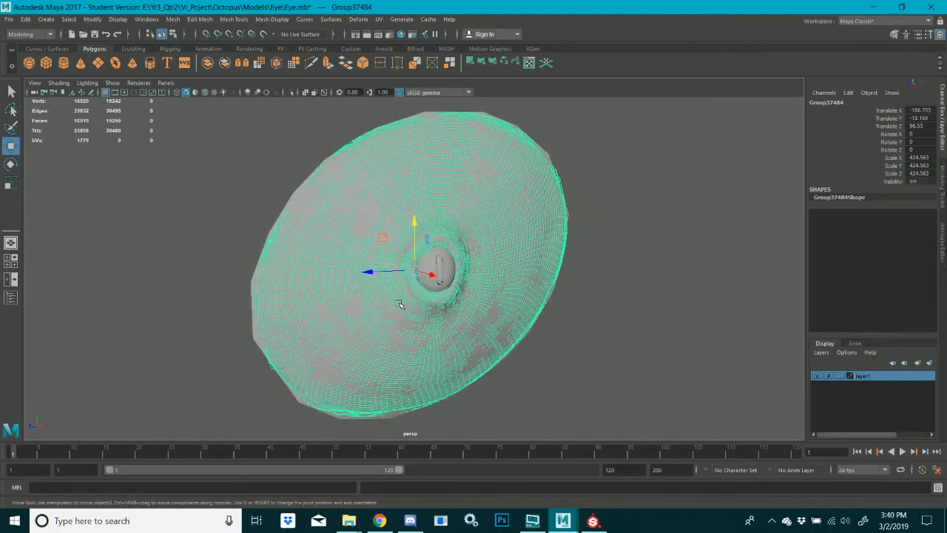
Save the Eye.mb scene and start an FBX export of the selected head sculpt, browsing to the Vr_Poject folder
{"action": "key", "text": "ctrl+s"}
{"action": "left_click", "coordinate": [447, 270]}
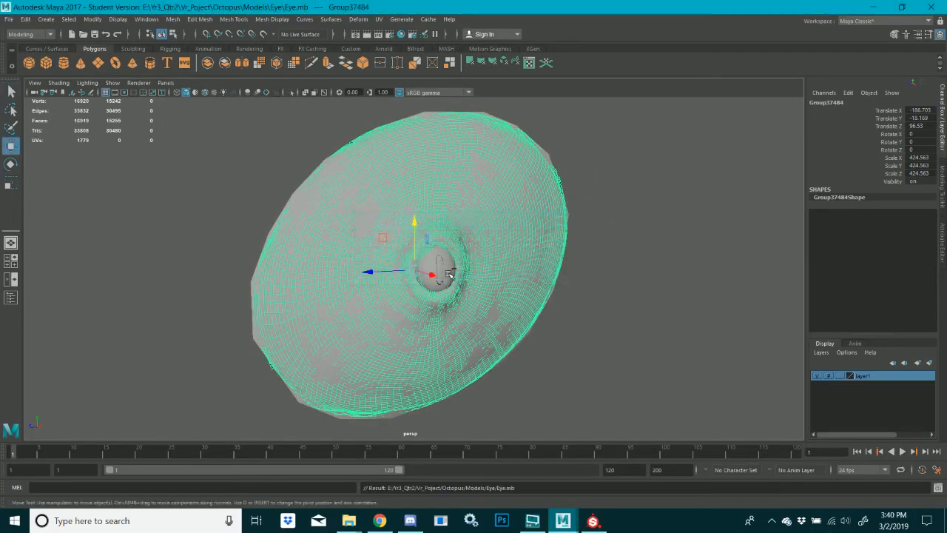
{"action": "left_click", "coordinate": [8, 20]}
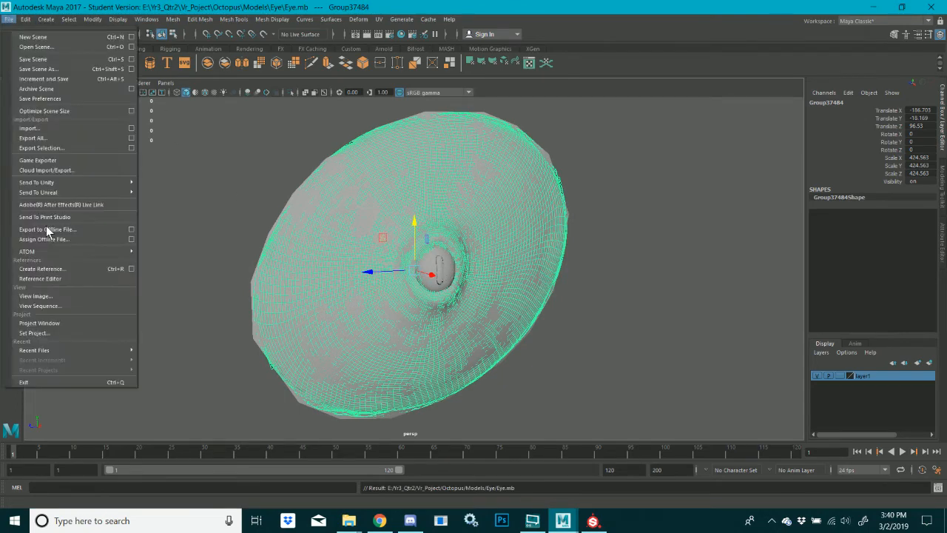
{"action": "left_click", "coordinate": [45, 148]}
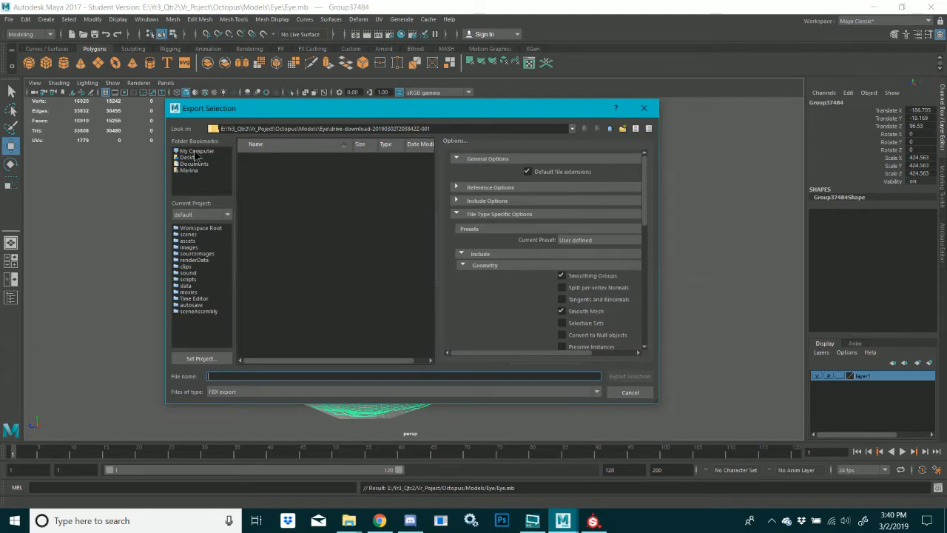
{"action": "left_click", "coordinate": [195, 151]}
{"action": "double_click", "coordinate": [253, 169]}
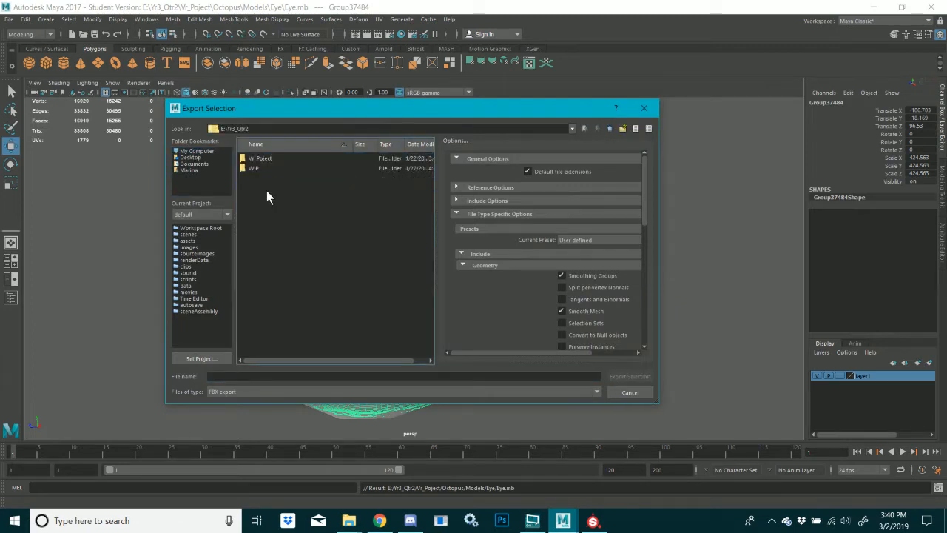
{"action": "double_click", "coordinate": [252, 157]}
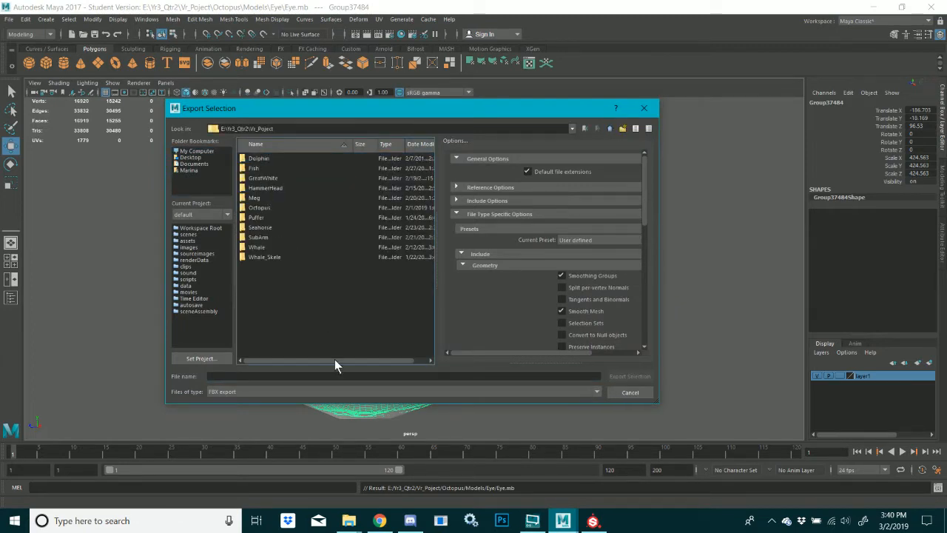
Switch to Chrome, close the Octopus Eye Drive page, check the YouTube and Twitch live streams, and return to Maya
{"action": "left_click", "coordinate": [379, 520]}
{"action": "left_click", "coordinate": [555, 10]}
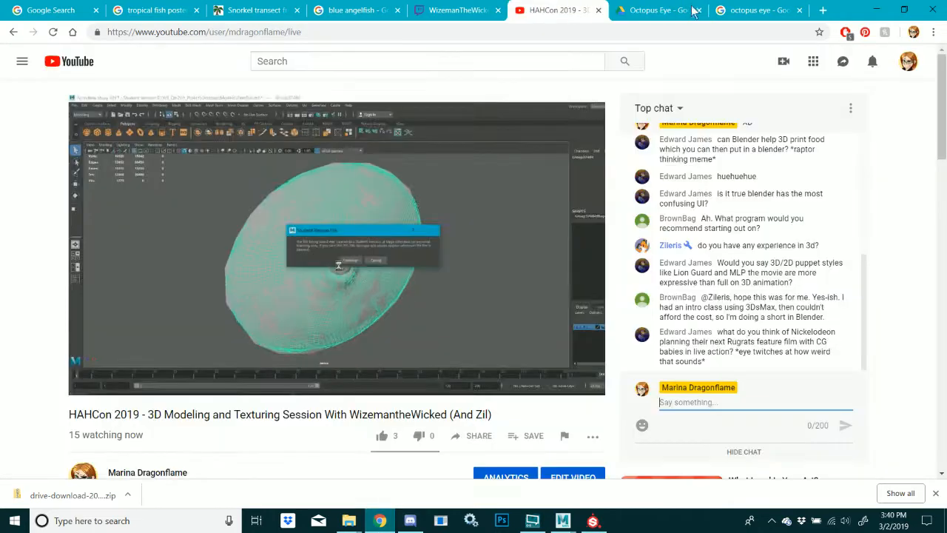
{"action": "left_click", "coordinate": [699, 10]}
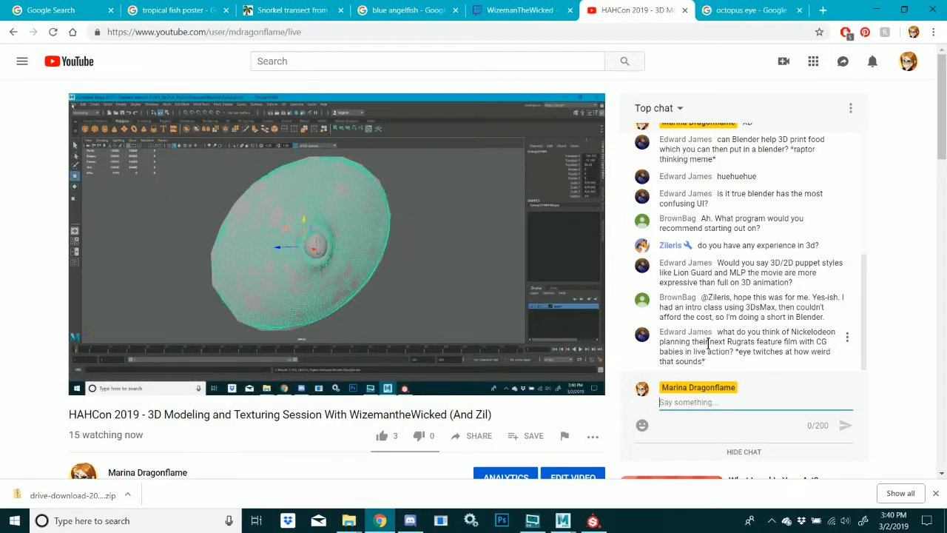
{"action": "left_click", "coordinate": [546, 9]}
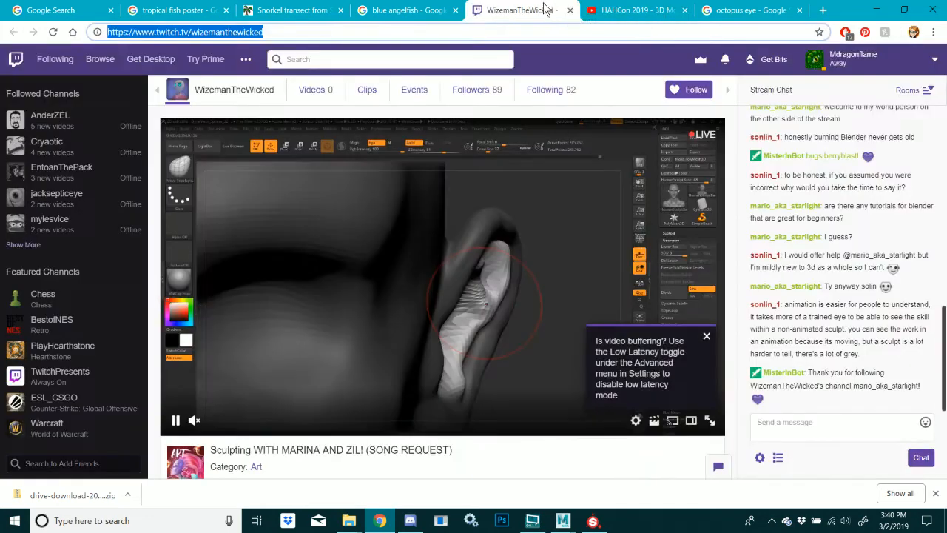
{"action": "left_click", "coordinate": [606, 12]}
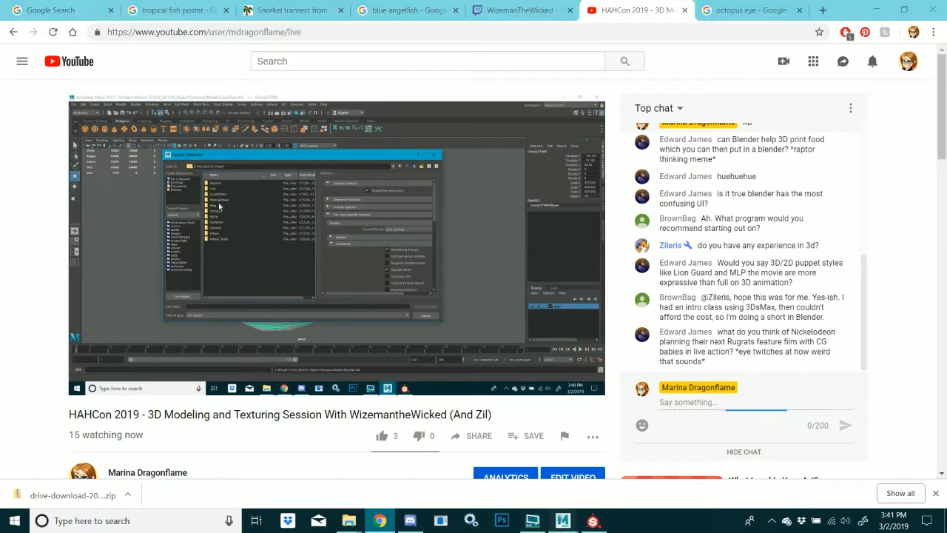
{"action": "mouse_move", "coordinate": [563, 520]}
{"action": "left_click", "coordinate": [612, 489]}
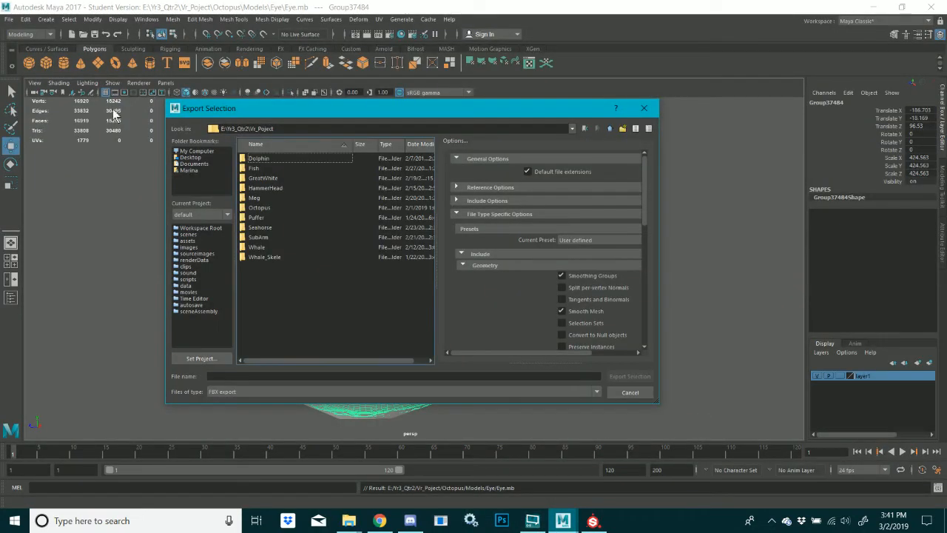
Export the selected head sculpt as an FBX named Eye_HP into the Octopus/Models/Eye folder
{"action": "double_click", "coordinate": [260, 208]}
{"action": "double_click", "coordinate": [262, 168]}
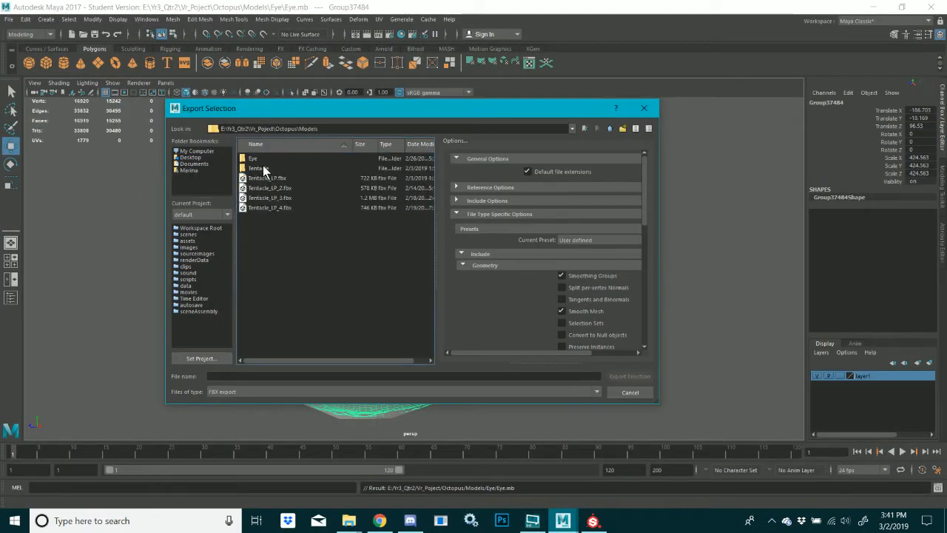
{"action": "double_click", "coordinate": [259, 160]}
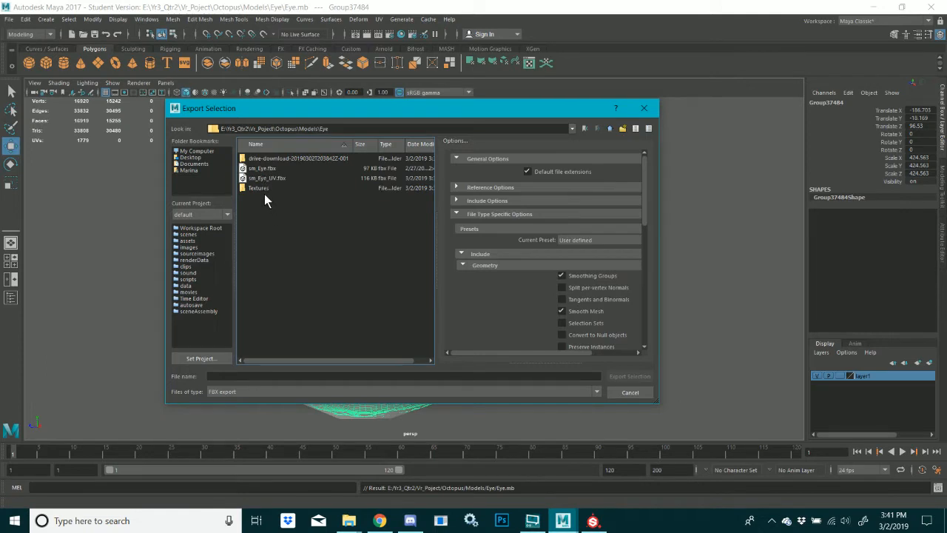
{"action": "left_click", "coordinate": [281, 376]}
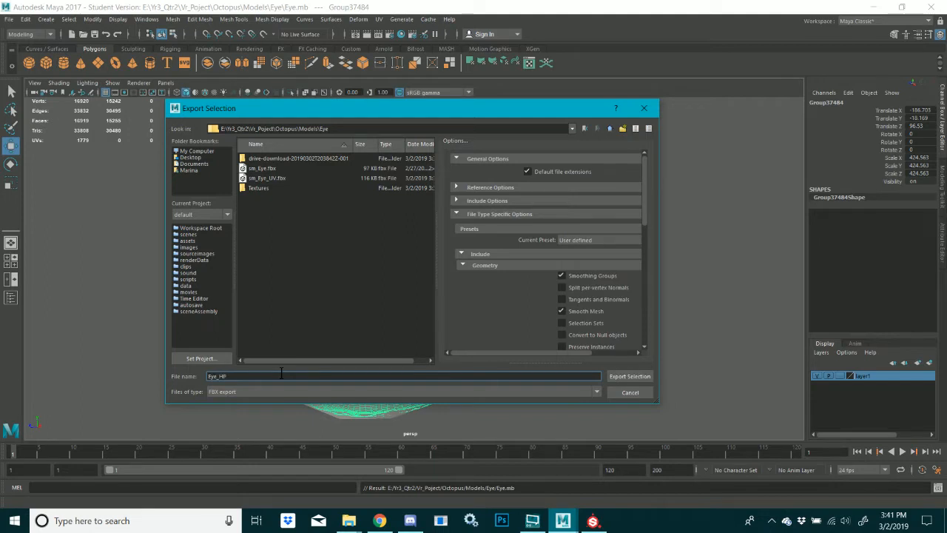
{"action": "left_click", "coordinate": [616, 376]}
Switch to Substance Painter and open the mesh map baking settings for the Body texture set
{"action": "left_click", "coordinate": [593, 520]}
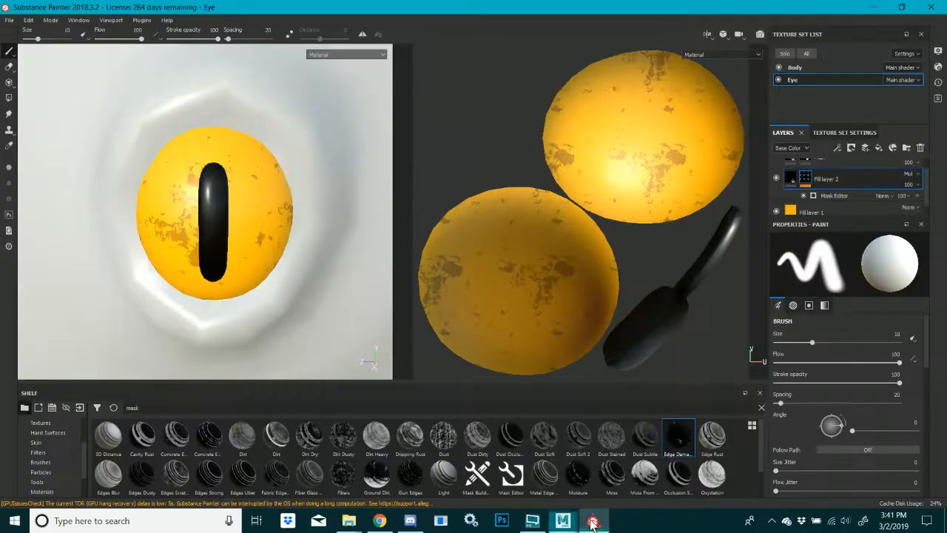
{"action": "left_click", "coordinate": [857, 67]}
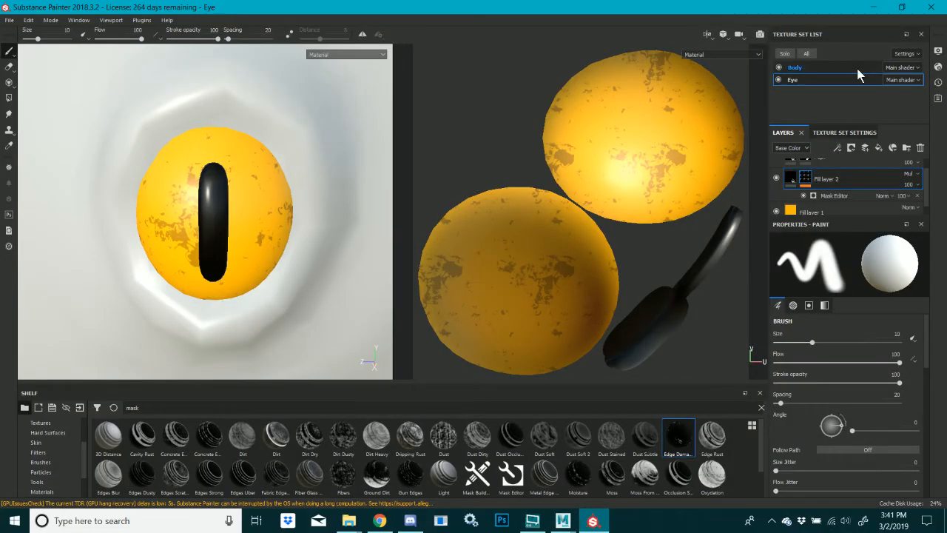
{"action": "left_click", "coordinate": [843, 132]}
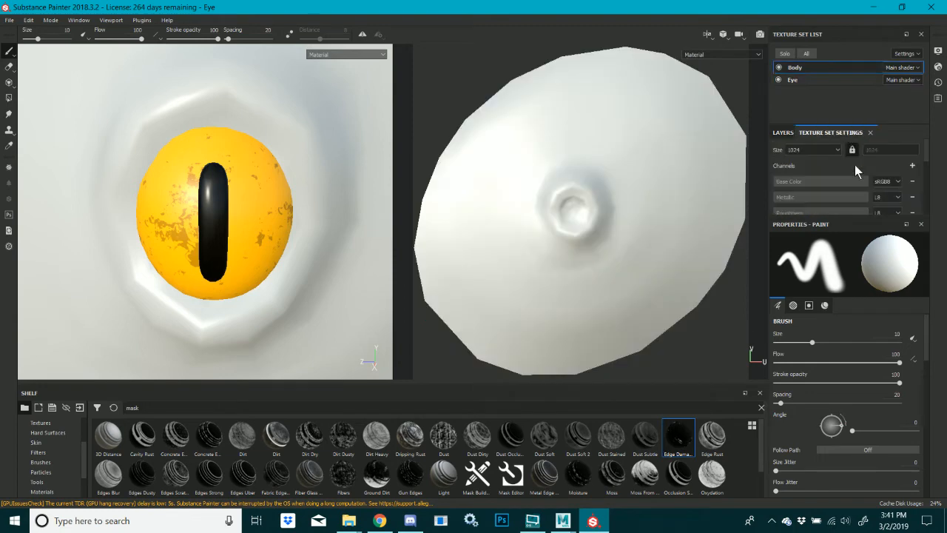
{"action": "scroll", "coordinate": [855, 167], "scroll_direction": "down", "scroll_amount": 5}
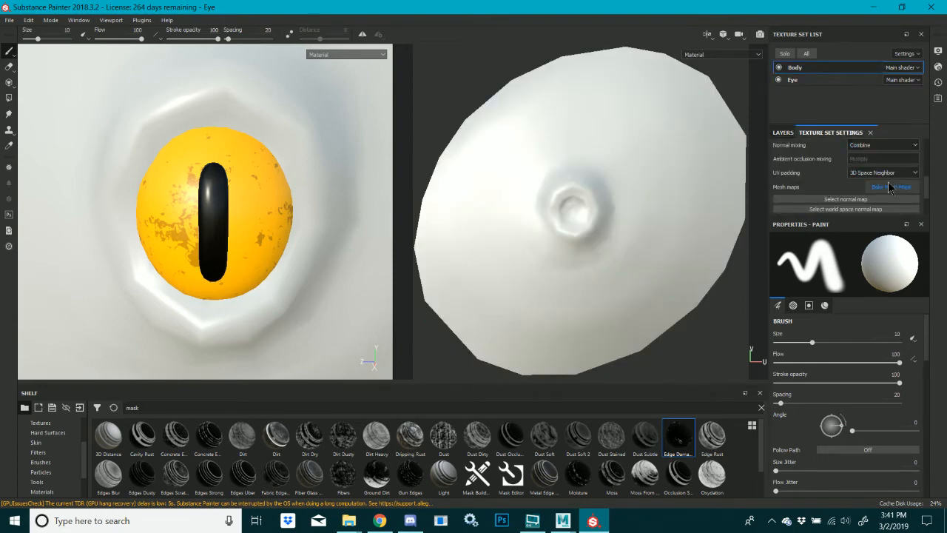
{"action": "left_click", "coordinate": [890, 187]}
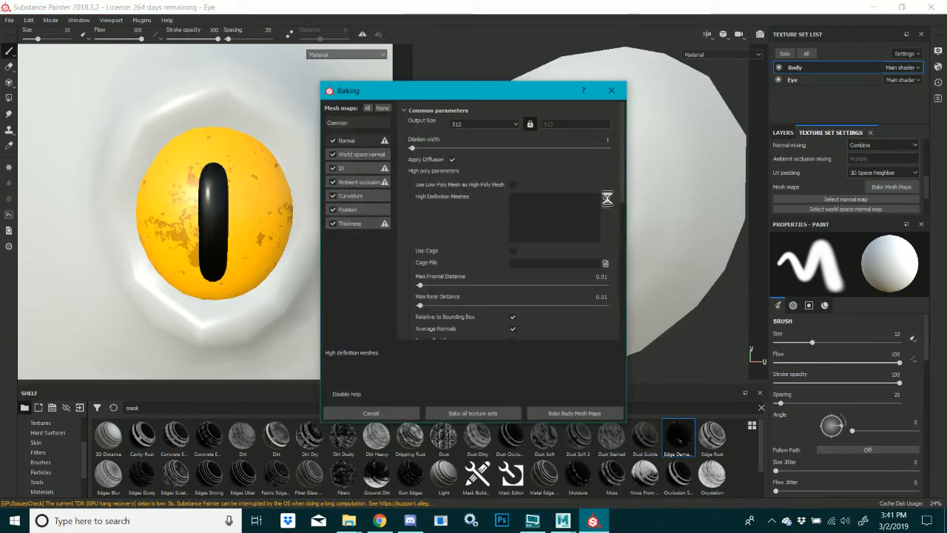
Load Eye_HP as the high definition mesh, bake the Body mesh maps, and inspect the skin around the eye
{"action": "left_click", "coordinate": [607, 198]}
{"action": "left_click", "coordinate": [476, 212]}
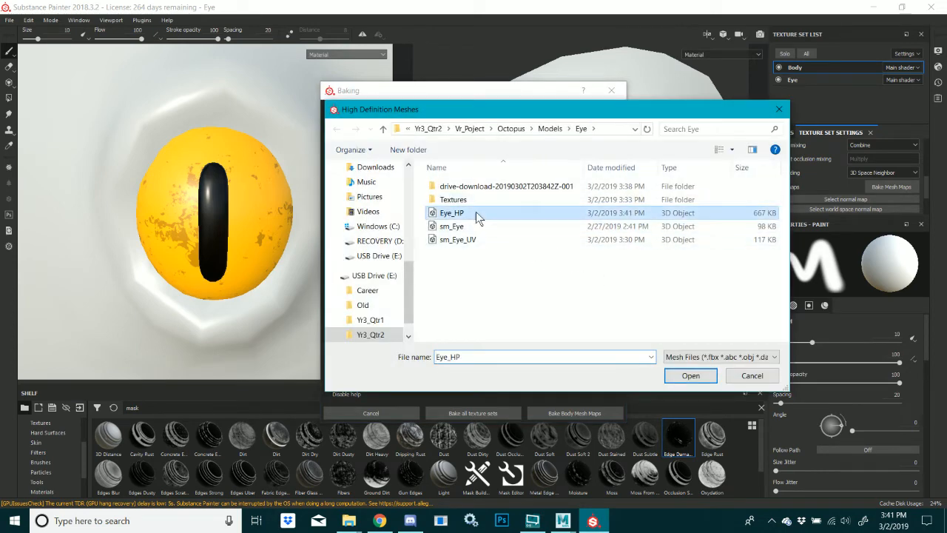
{"action": "double_click", "coordinate": [476, 212]}
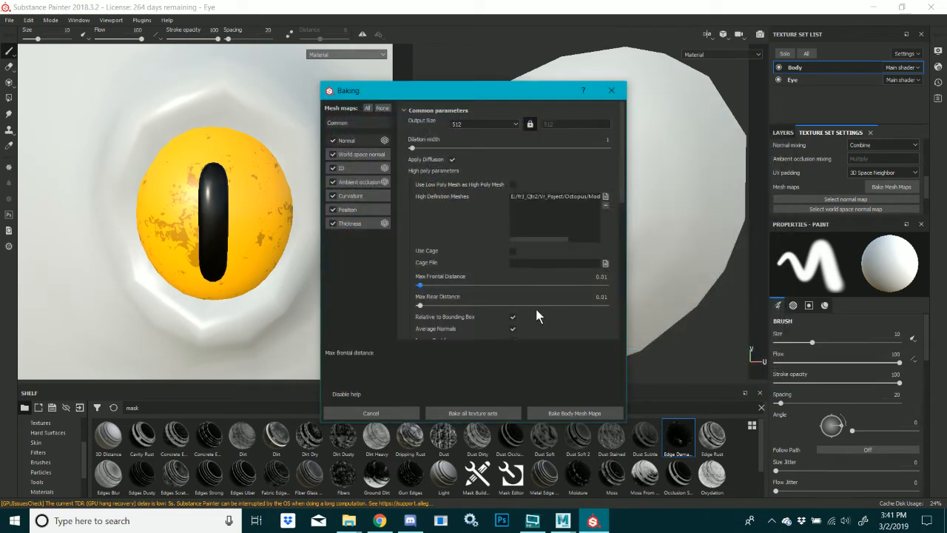
{"action": "left_click", "coordinate": [551, 412]}
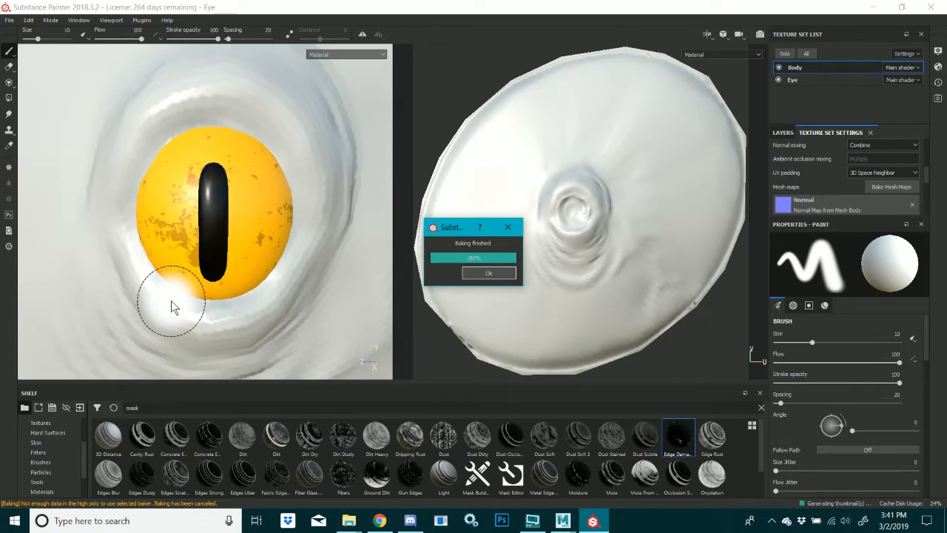
{"action": "scroll", "coordinate": [171, 300], "scroll_direction": "up", "scroll_amount": 3}
{"action": "scroll", "coordinate": [170, 244], "scroll_direction": "down", "scroll_amount": 8}
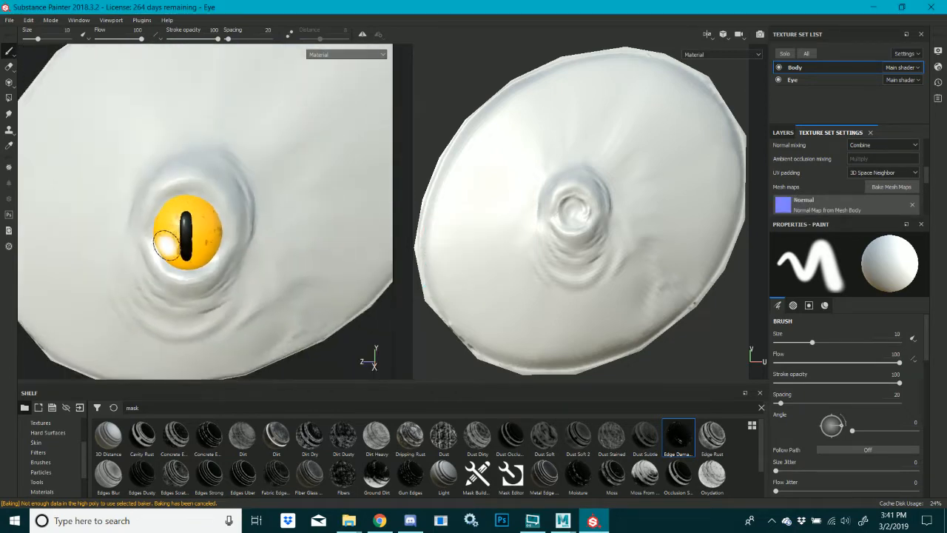
{"action": "scroll", "coordinate": [175, 235], "scroll_direction": "up", "scroll_amount": 3}
{"action": "scroll", "coordinate": [249, 229], "scroll_direction": "up", "scroll_amount": 5}
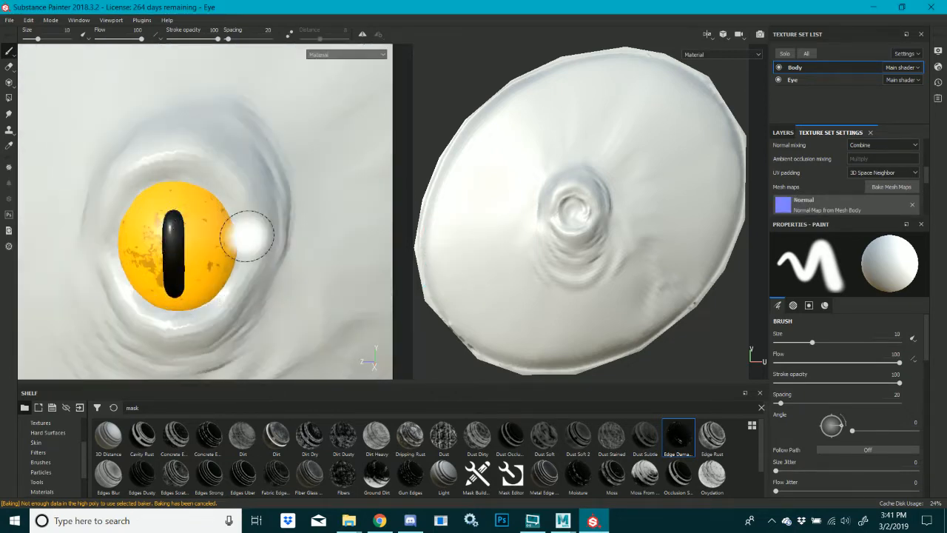
{"action": "left_click_drag", "start_coordinate": [254, 227], "coordinate": [251, 246], "text": "alt"}
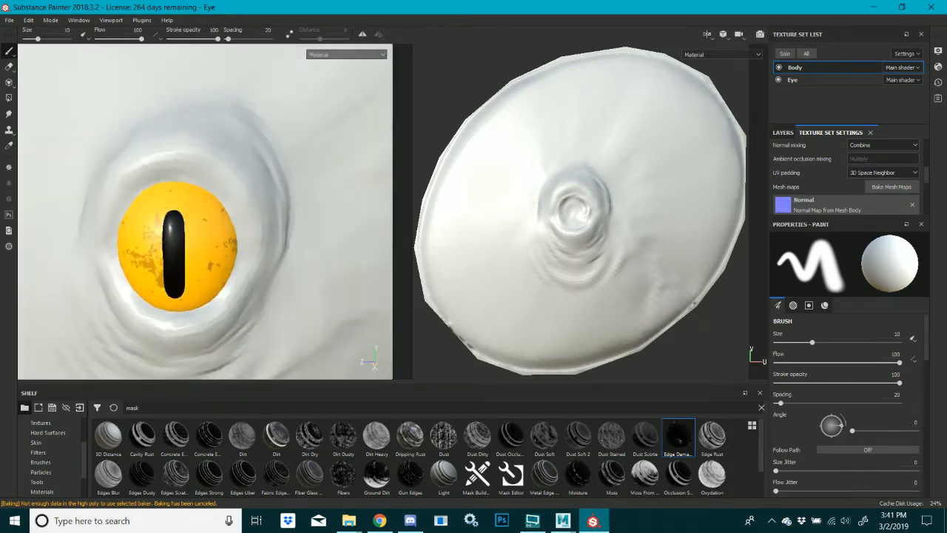
Return to Maya, soften the edges of the high-poly head sculpt, and check its shading with nothing selected
{"action": "left_click", "coordinate": [562, 520]}
{"action": "left_click", "coordinate": [631, 464]}
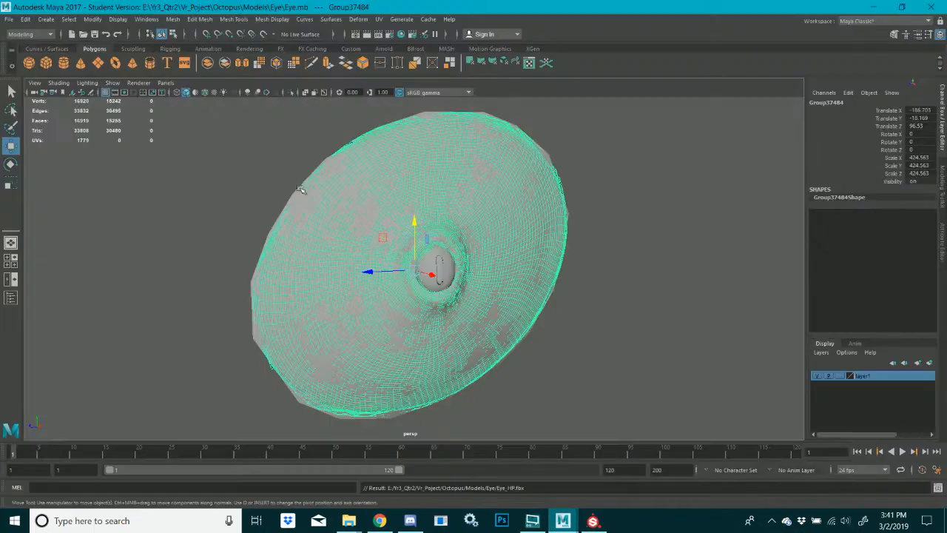
{"action": "left_click", "coordinate": [271, 19]}
{"action": "left_click", "coordinate": [289, 102]}
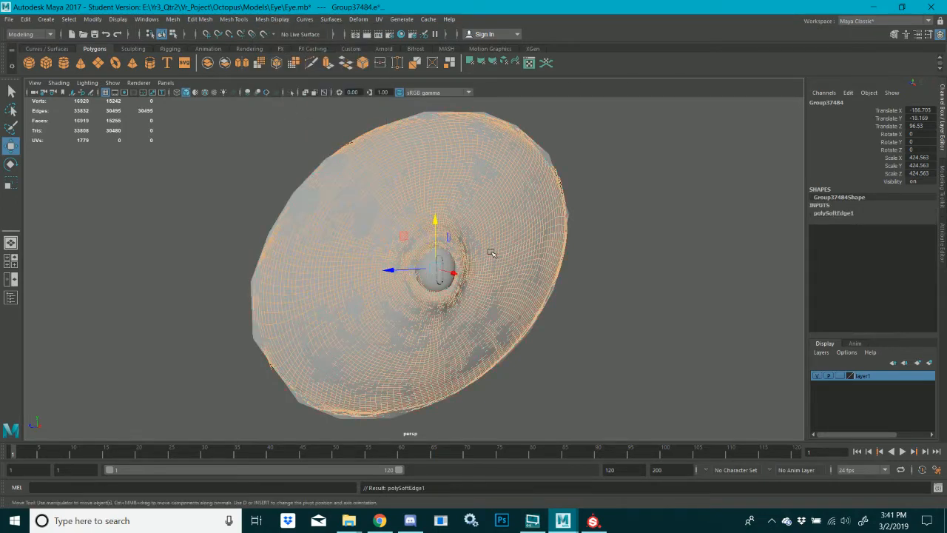
{"action": "mouse_move", "coordinate": [490, 253]}
{"action": "left_mouse_down", "text": "alt"}
{"action": "mouse_move", "coordinate": [448, 233]}
{"action": "mouse_move", "coordinate": [490, 245]}
{"action": "left_mouse_up", "text": "alt"}
{"action": "key", "text": "r"}
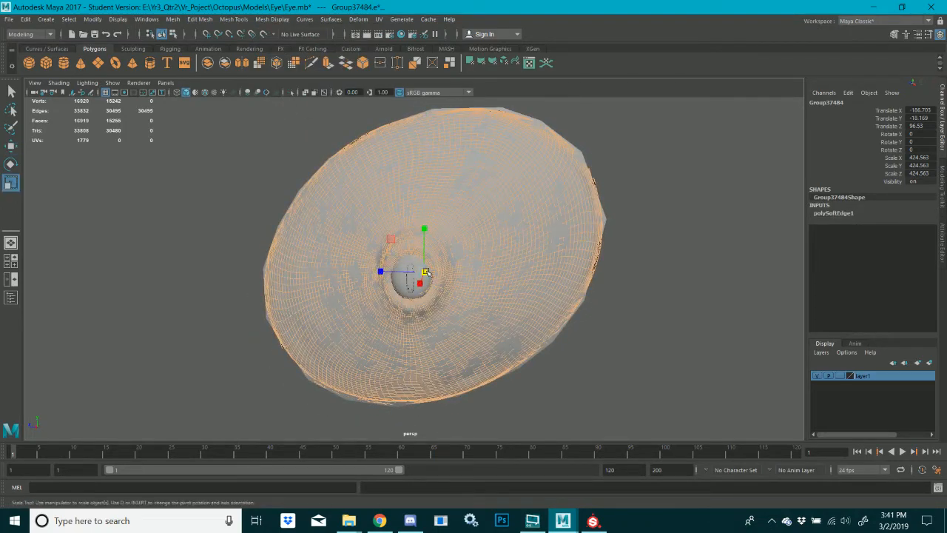
{"action": "left_click", "coordinate": [629, 263]}
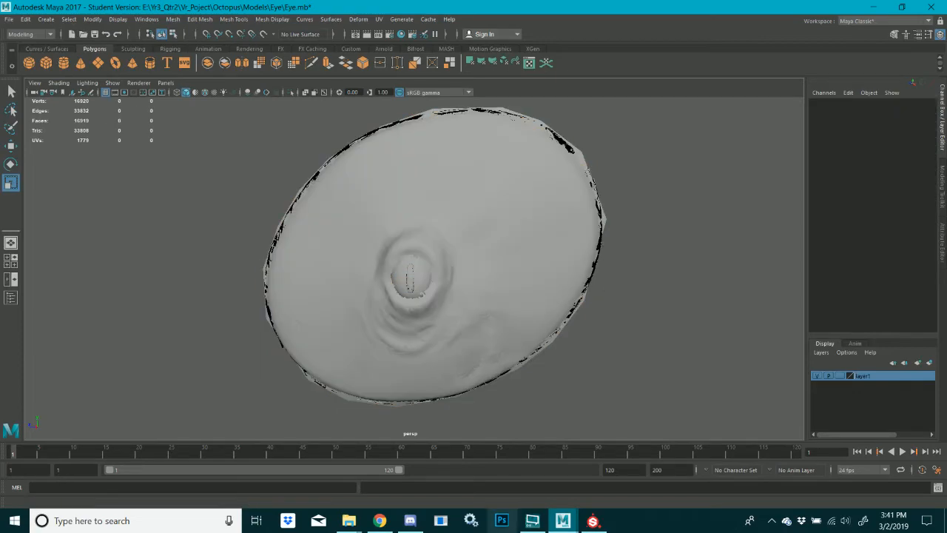
Compare the baked Body surface in Substance Painter with the softened head sculpt in Maya
{"action": "left_click", "coordinate": [592, 520]}
{"action": "mouse_move", "coordinate": [499, 314]}
{"action": "left_mouse_down", "text": "alt"}
{"action": "mouse_move", "coordinate": [547, 315]}
{"action": "mouse_move", "coordinate": [500, 291]}
{"action": "left_mouse_up", "text": "alt"}
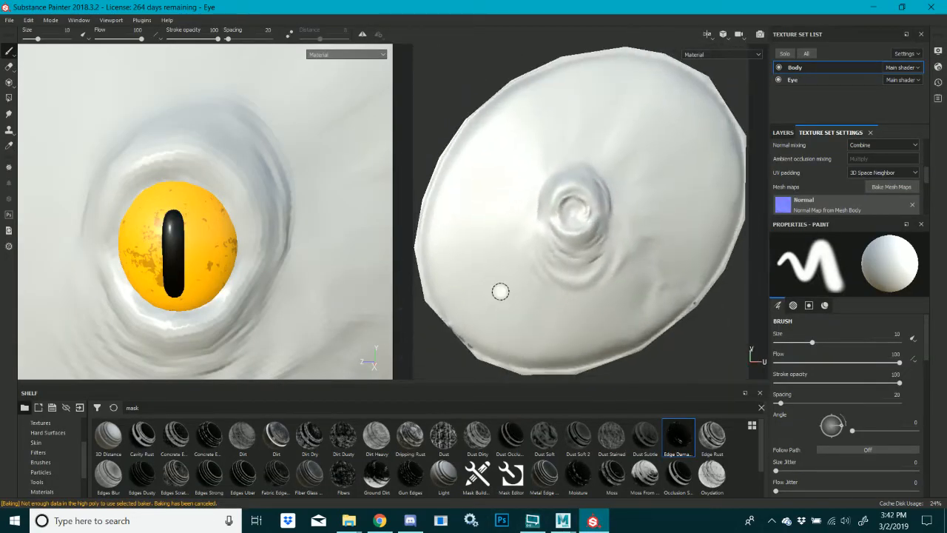
{"action": "left_click", "coordinate": [562, 520]}
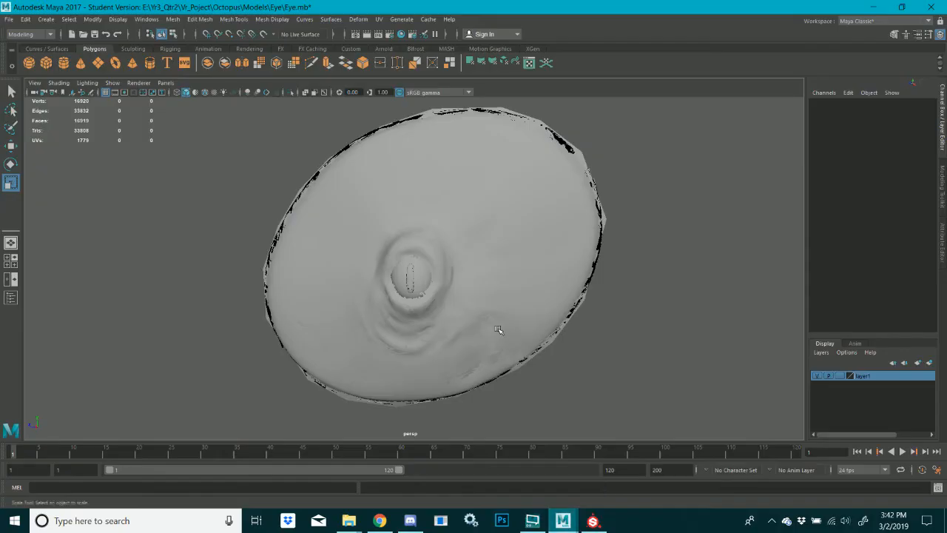
Reselect the softened head sculpt and export it over the existing Eye_HP.fbx in the Eye folder
{"action": "key", "text": "ctrl+z"}
{"action": "scroll", "coordinate": [446, 294], "scroll_direction": "up", "scroll_amount": 5}
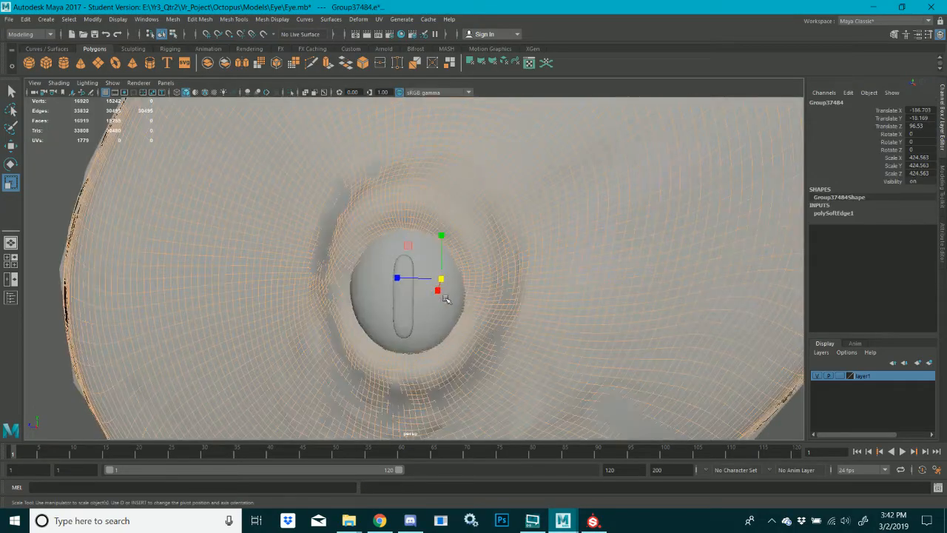
{"action": "mouse_move", "coordinate": [368, 284]}
{"action": "left_mouse_down", "text": "alt"}
{"action": "mouse_move", "coordinate": [453, 284]}
{"action": "mouse_move", "coordinate": [467, 271]}
{"action": "mouse_move", "coordinate": [354, 295]}
{"action": "left_mouse_up", "text": "alt"}
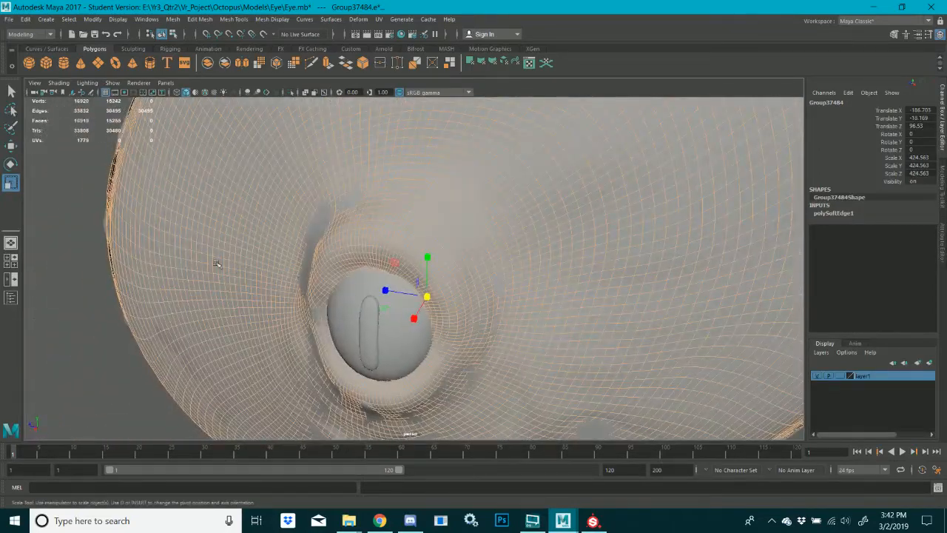
{"action": "left_click", "coordinate": [9, 19]}
{"action": "left_click", "coordinate": [46, 145]}
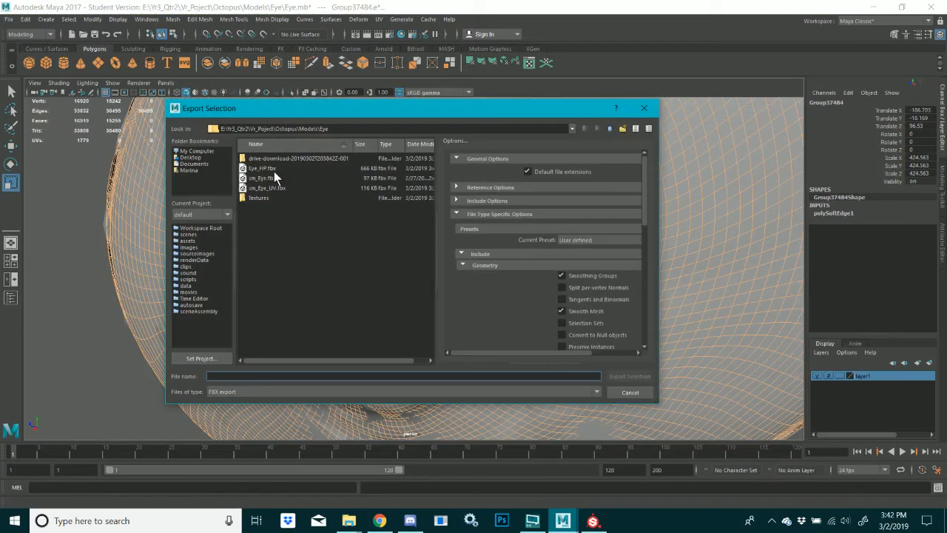
{"action": "left_click", "coordinate": [271, 168]}
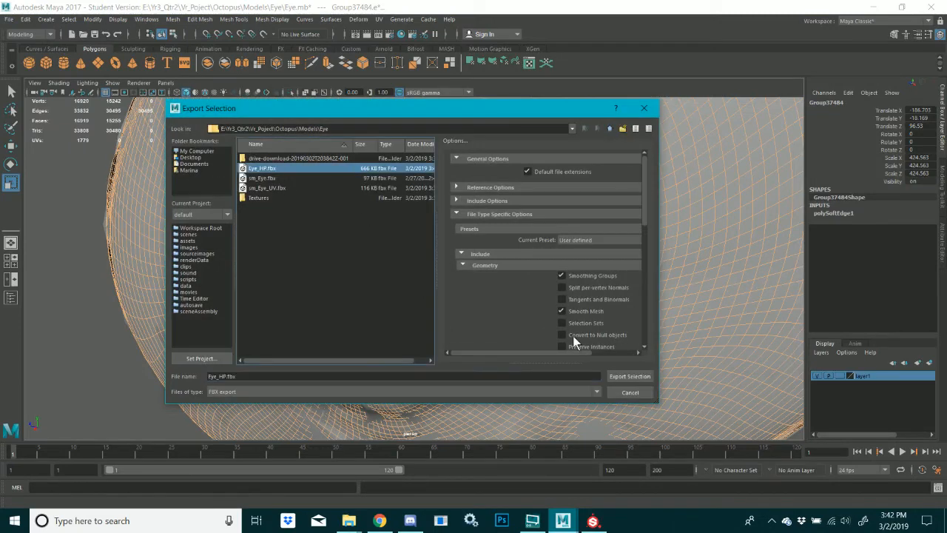
{"action": "left_click", "coordinate": [626, 377]}
{"action": "left_click", "coordinate": [403, 274]}
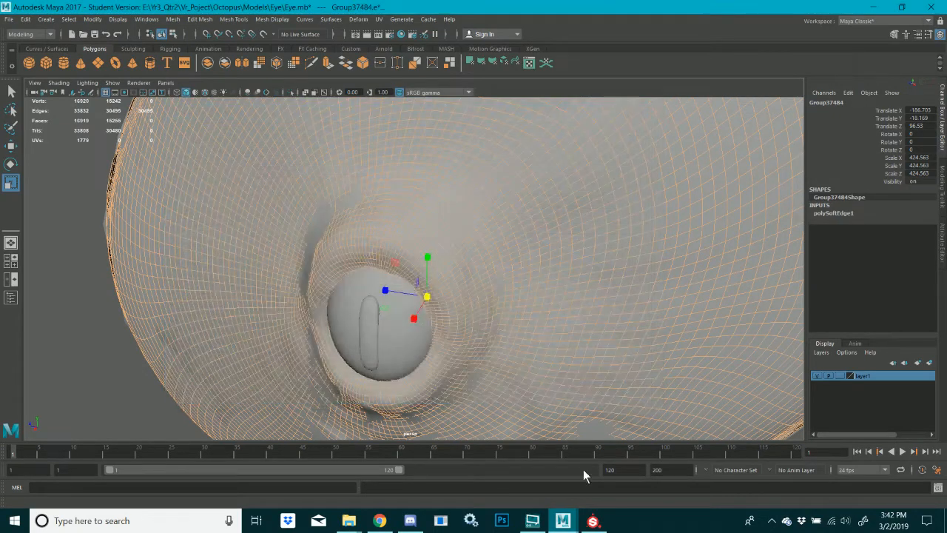
Switch to Substance Painter, replace the high definition mesh with the re-exported Eye_HP, and bake the Body mesh maps
{"action": "left_click", "coordinate": [602, 524]}
{"action": "left_click", "coordinate": [561, 522]}
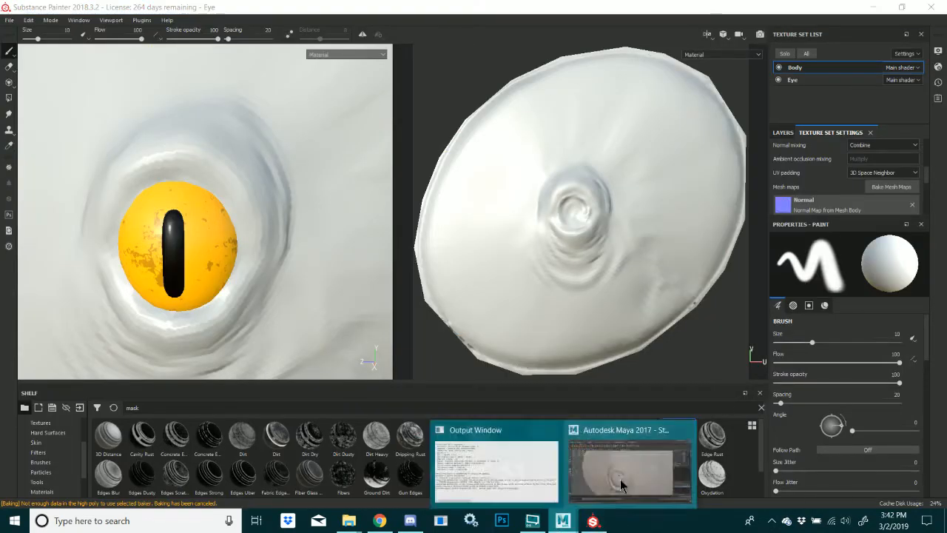
{"action": "left_click", "coordinate": [622, 483]}
{"action": "key", "text": "alt+Tab"}
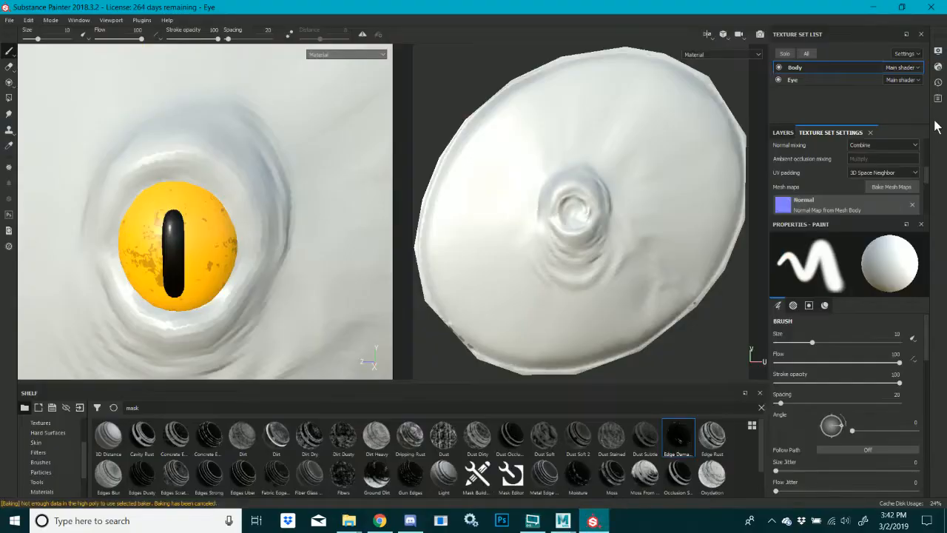
{"action": "left_click", "coordinate": [870, 187]}
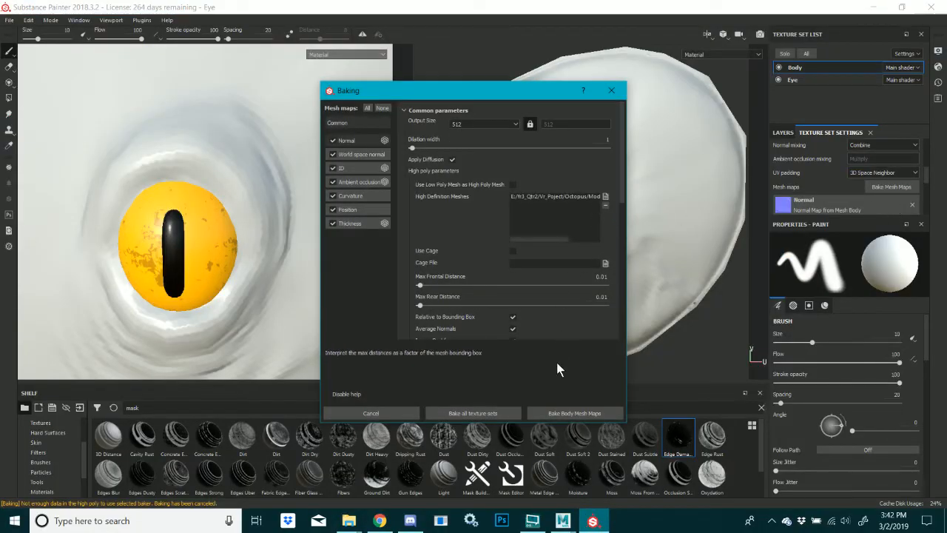
{"action": "left_click", "coordinate": [597, 197]}
{"action": "left_click", "coordinate": [605, 206]}
{"action": "left_click", "coordinate": [604, 198]}
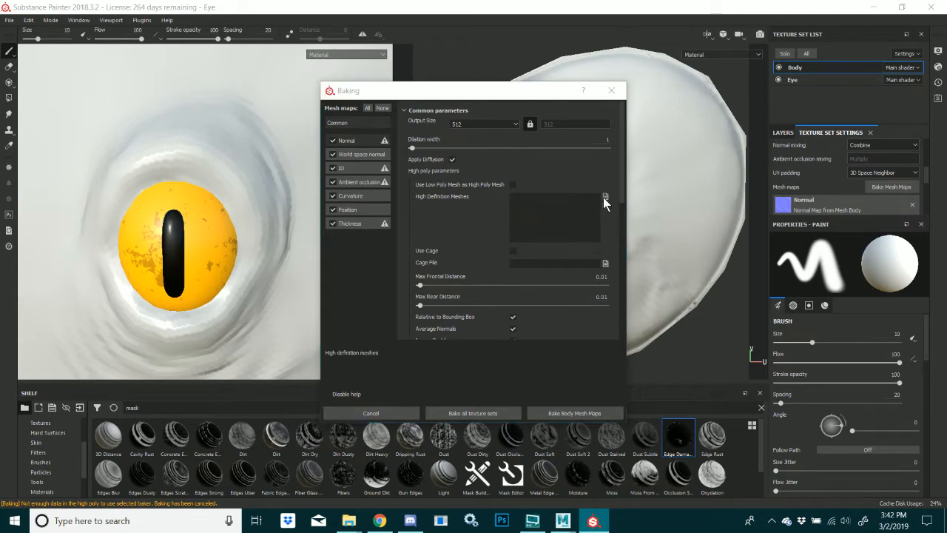
{"action": "double_click", "coordinate": [495, 215]}
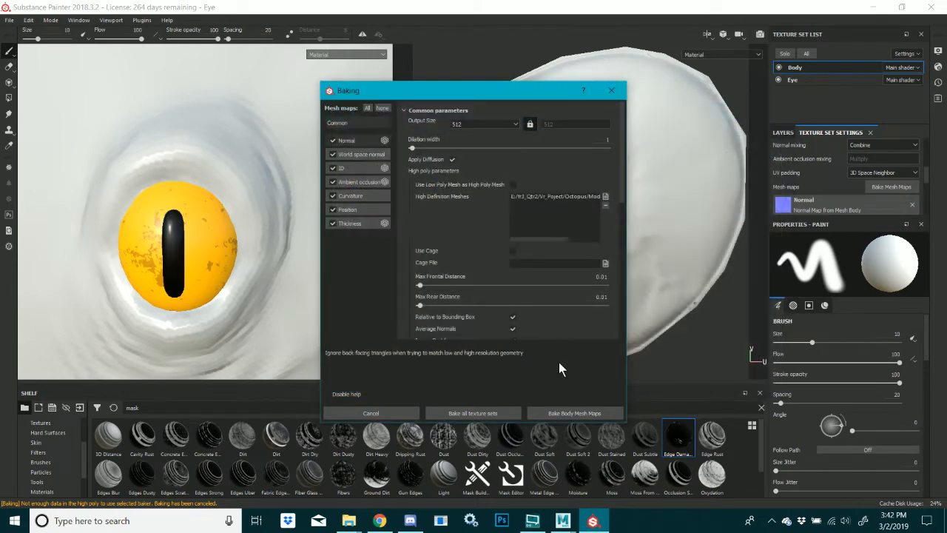
{"action": "left_click", "coordinate": [550, 411]}
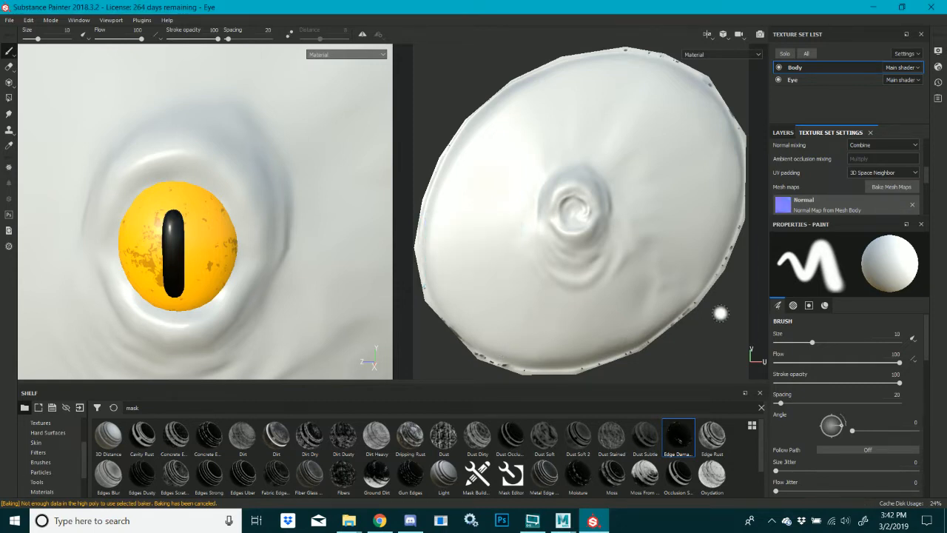
Examine the baked Body surface along its outer rim and around the eye, and show the Body layer stack
{"action": "scroll", "coordinate": [721, 296], "scroll_direction": "up", "scroll_amount": 10}
{"action": "scroll", "coordinate": [729, 208], "scroll_direction": "down", "scroll_amount": 10}
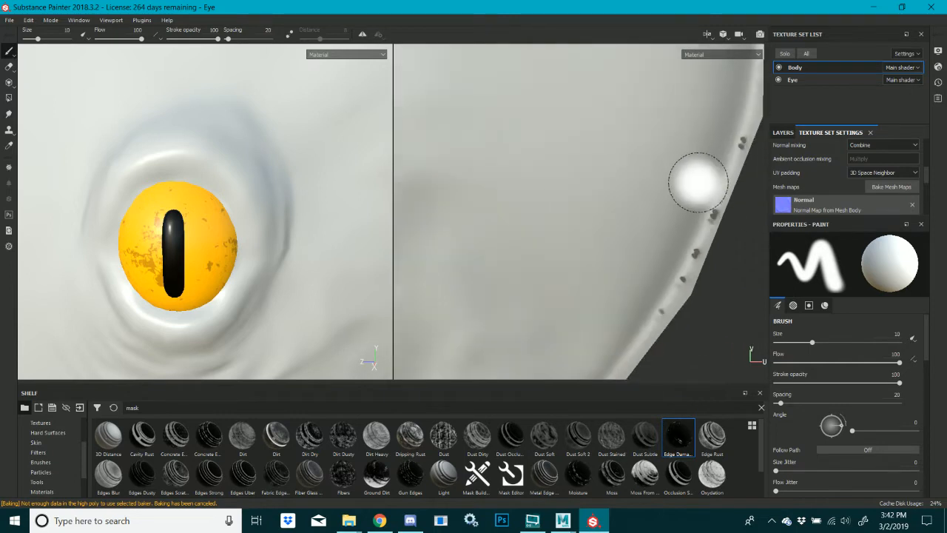
{"action": "scroll", "coordinate": [607, 326], "scroll_direction": "up", "scroll_amount": 10}
{"action": "scroll", "coordinate": [658, 205], "scroll_direction": "down", "scroll_amount": 10}
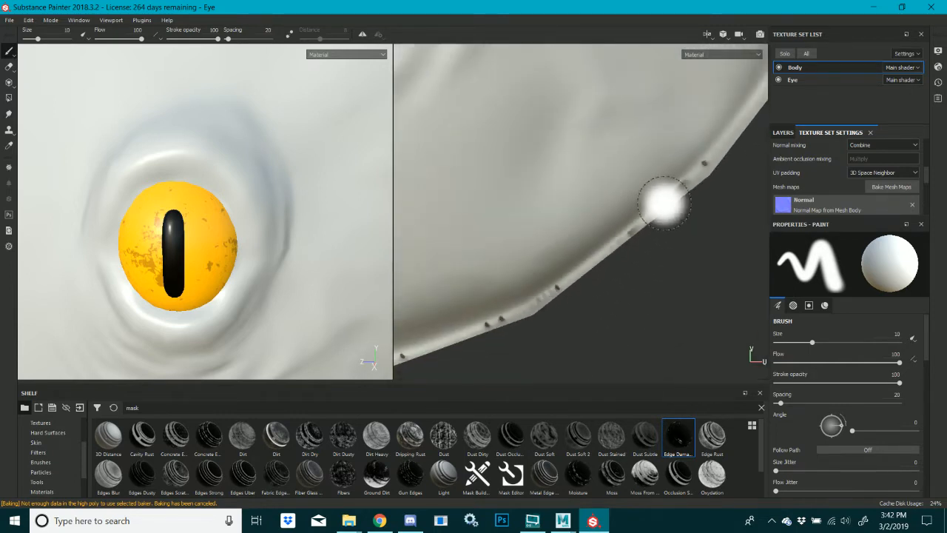
{"action": "scroll", "coordinate": [501, 316], "scroll_direction": "up", "scroll_amount": 10}
{"action": "scroll", "coordinate": [534, 314], "scroll_direction": "down", "scroll_amount": 10}
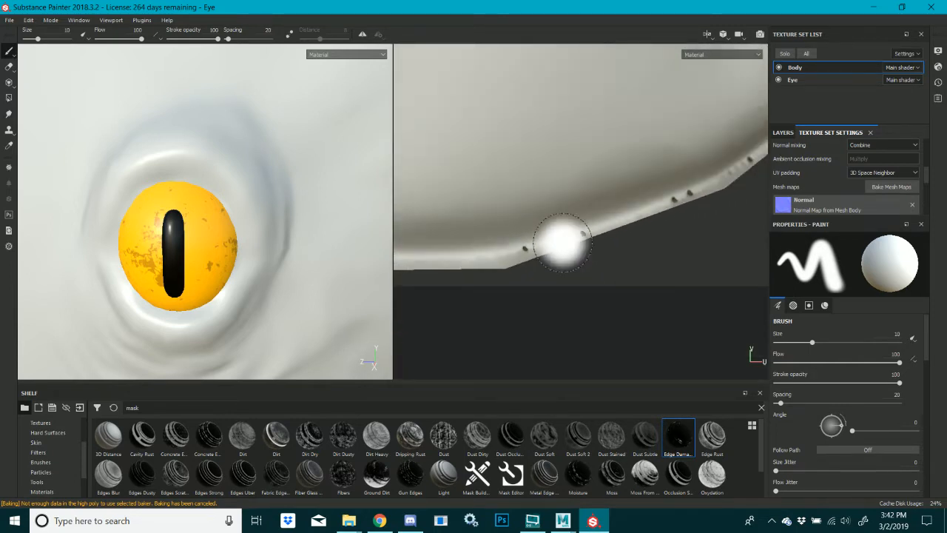
{"action": "scroll", "coordinate": [560, 121], "scroll_direction": "up", "scroll_amount": 3}
{"action": "scroll", "coordinate": [233, 262], "scroll_direction": "down", "scroll_amount": 10}
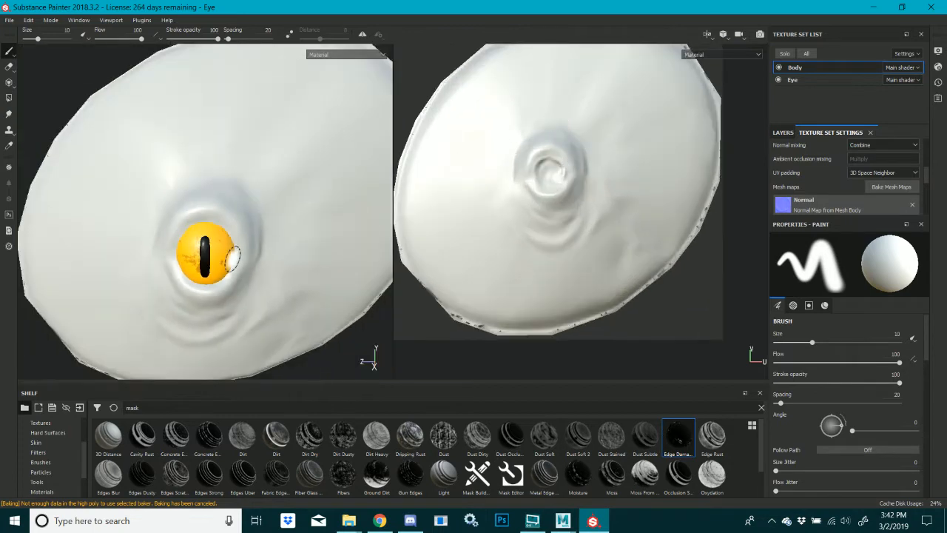
{"action": "left_click_drag", "start_coordinate": [348, 247], "coordinate": [364, 208], "text": "alt"}
{"action": "scroll", "coordinate": [219, 274], "scroll_direction": "up", "scroll_amount": 5}
{"action": "mouse_move", "coordinate": [219, 274]}
{"action": "left_mouse_down", "text": "alt"}
{"action": "mouse_move", "coordinate": [186, 269]}
{"action": "mouse_move", "coordinate": [216, 281]}
{"action": "mouse_move", "coordinate": [363, 276]}
{"action": "mouse_move", "coordinate": [237, 277]}
{"action": "left_mouse_up", "text": "alt"}
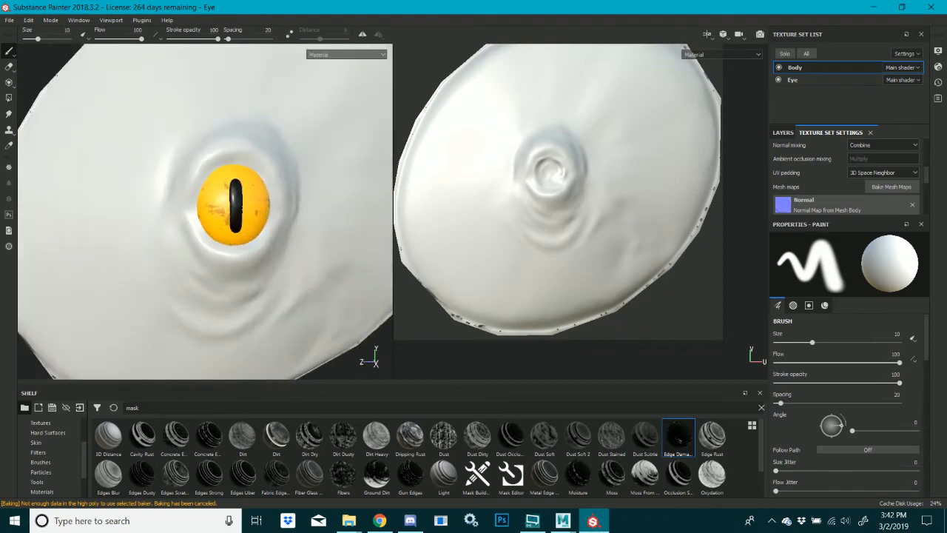
{"action": "left_click", "coordinate": [783, 133]}
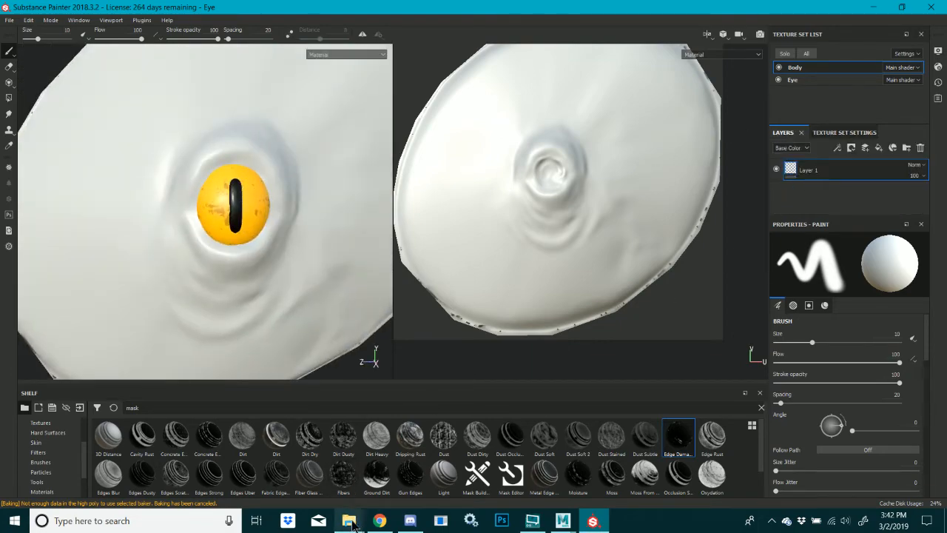
Browse the Octopus project folders in File Explorer and open the Tentacle_2 Substance Painter project from the Texture folder
{"action": "mouse_move", "coordinate": [348, 520]}
{"action": "left_click", "coordinate": [298, 464]}
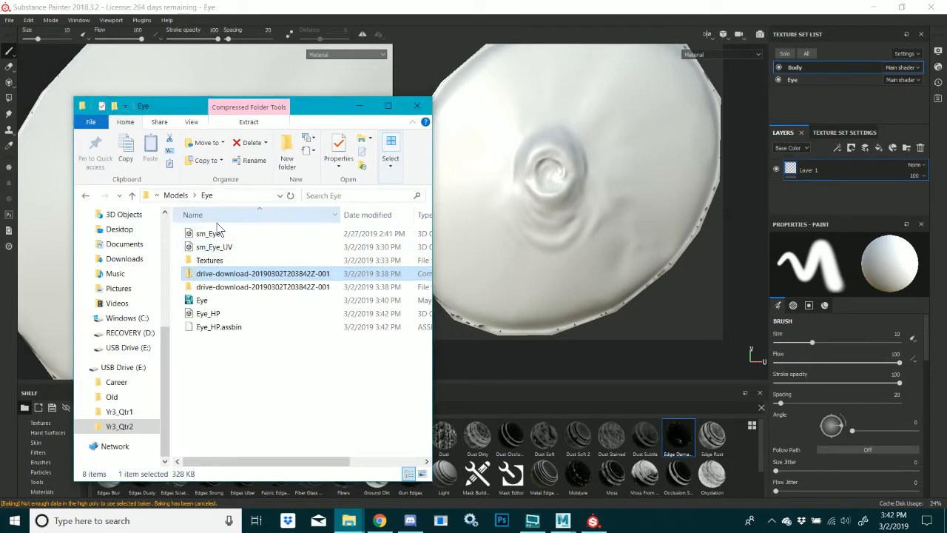
{"action": "left_click", "coordinate": [177, 195]}
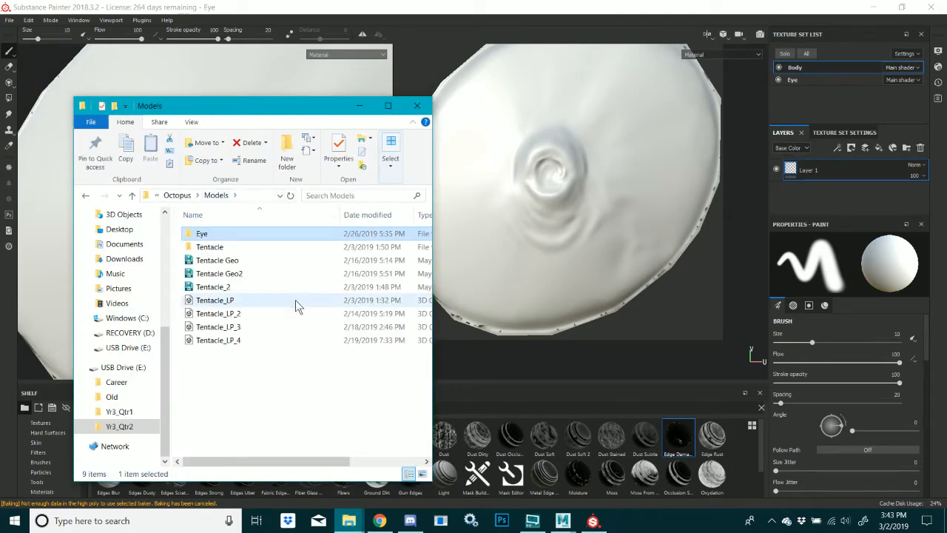
{"action": "double_click", "coordinate": [210, 246]}
{"action": "scroll", "coordinate": [244, 381], "scroll_direction": "down", "scroll_amount": 3}
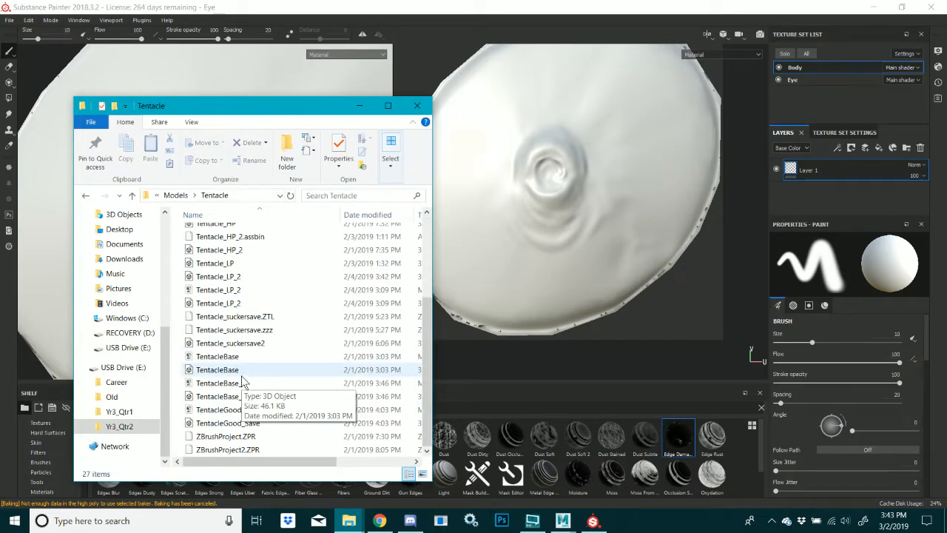
{"action": "scroll", "coordinate": [245, 370], "scroll_direction": "up", "scroll_amount": 3}
{"action": "left_click", "coordinate": [174, 195]}
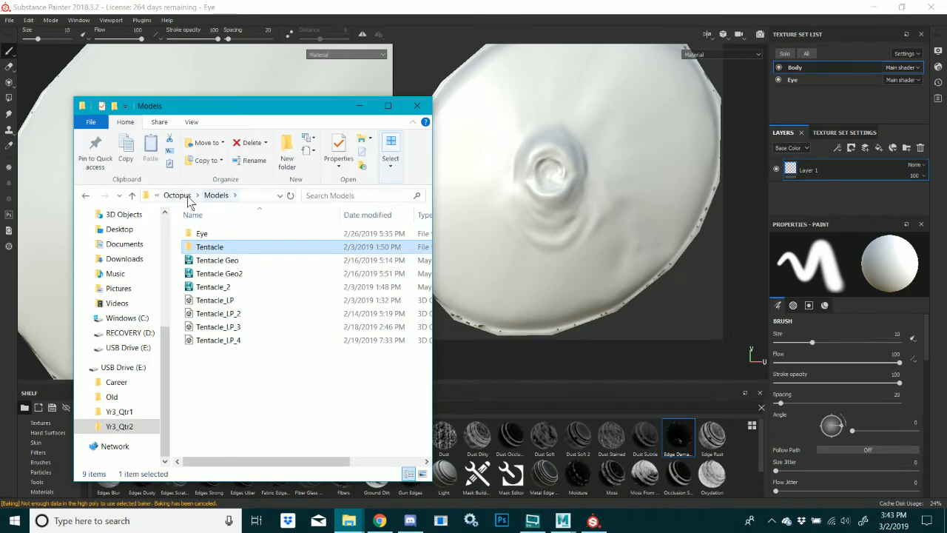
{"action": "left_click", "coordinate": [186, 197]}
{"action": "double_click", "coordinate": [220, 256]}
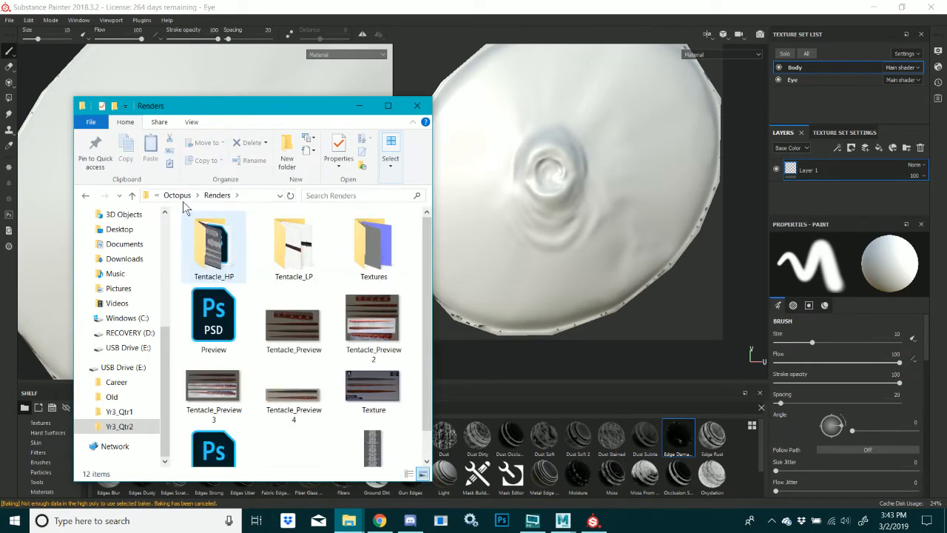
{"action": "left_click", "coordinate": [178, 195]}
{"action": "double_click", "coordinate": [217, 275]}
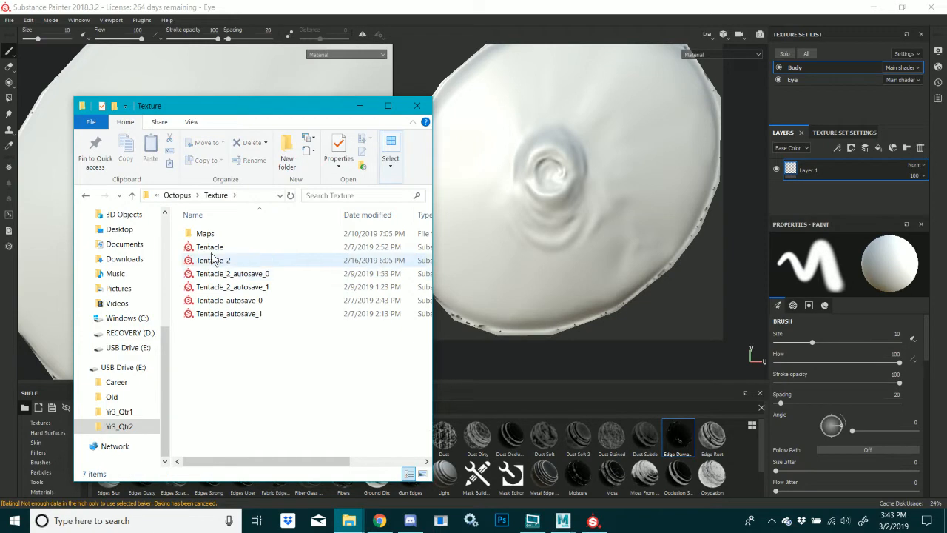
{"action": "left_click_drag", "start_coordinate": [218, 260], "coordinate": [373, 420]}
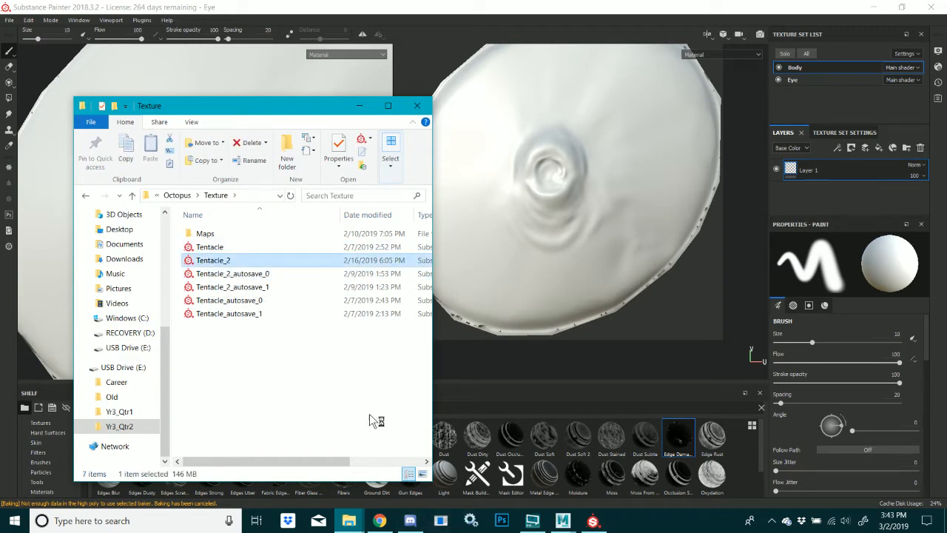
{"action": "left_click", "coordinate": [652, 403]}
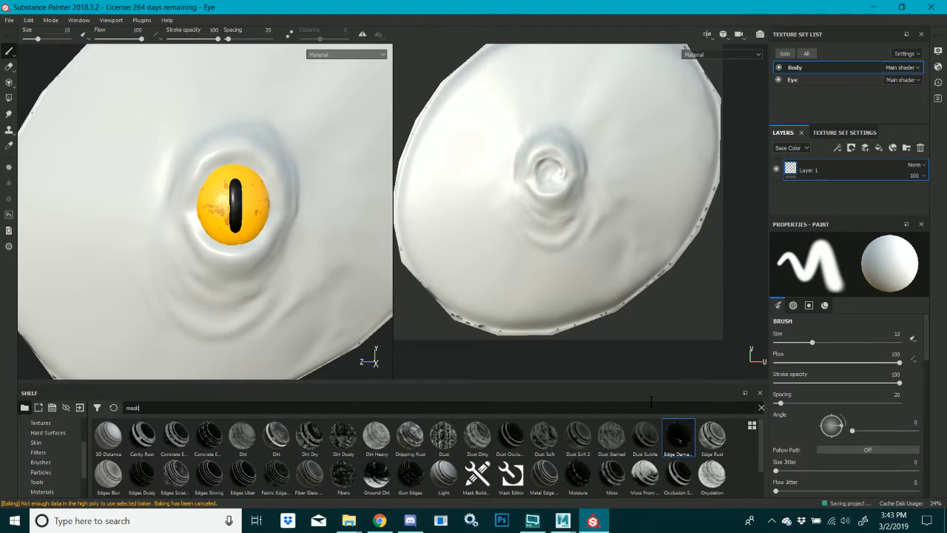
Switch to Chrome and check the live chats of the YouTube and Twitch streams
{"action": "mouse_move", "coordinate": [422, 523]}
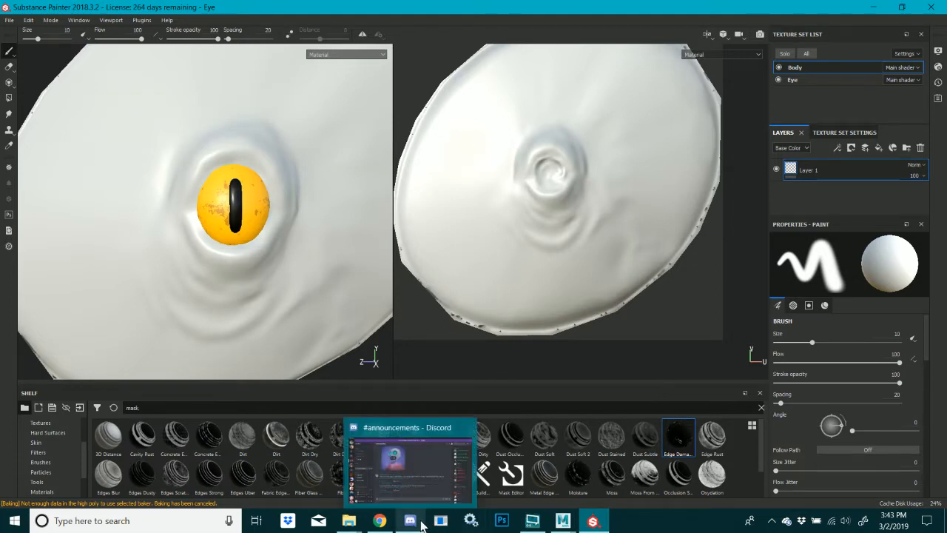
{"action": "left_click", "coordinate": [380, 521]}
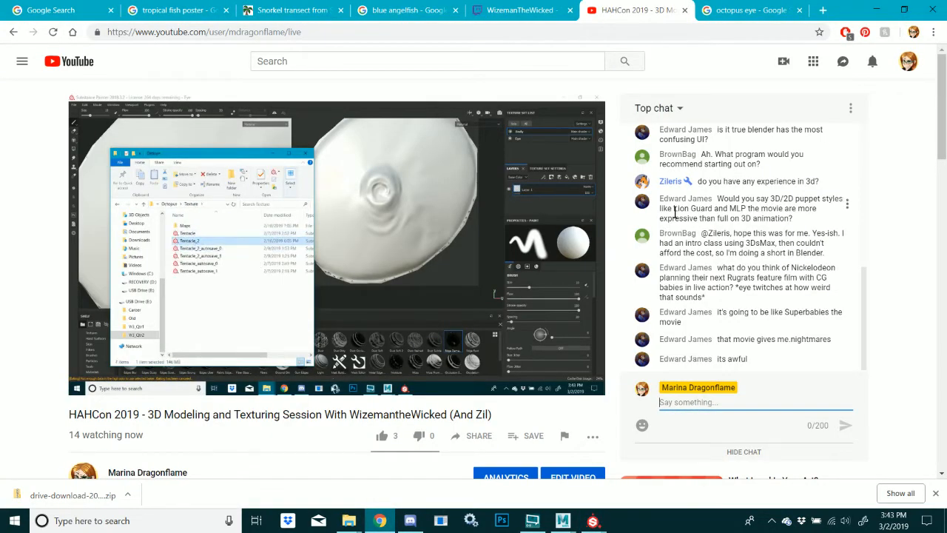
{"action": "left_click", "coordinate": [557, 13]}
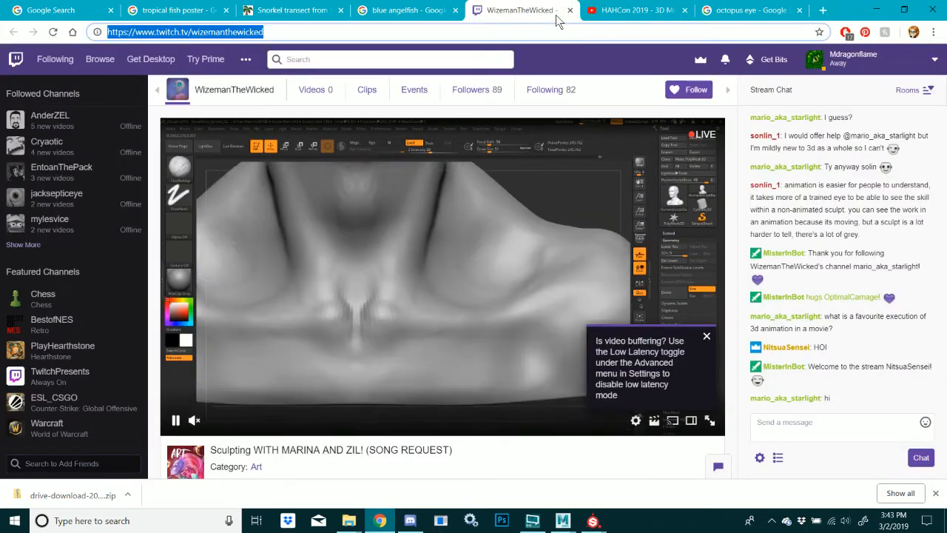
{"action": "left_click", "coordinate": [618, 11]}
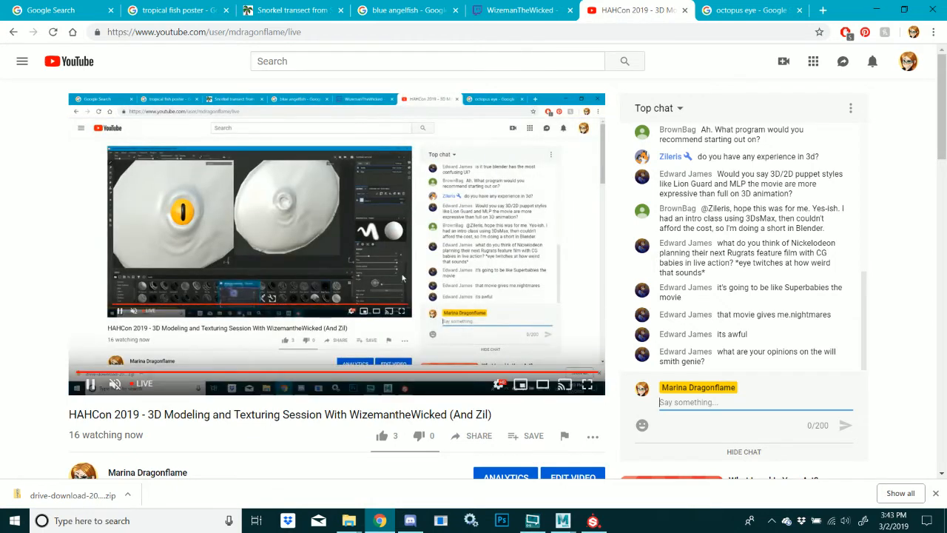
Return to Maya and save the Eye.mb scene
{"action": "left_click", "coordinate": [563, 520]}
{"action": "left_click", "coordinate": [593, 464]}
{"action": "left_click", "coordinate": [593, 520]}
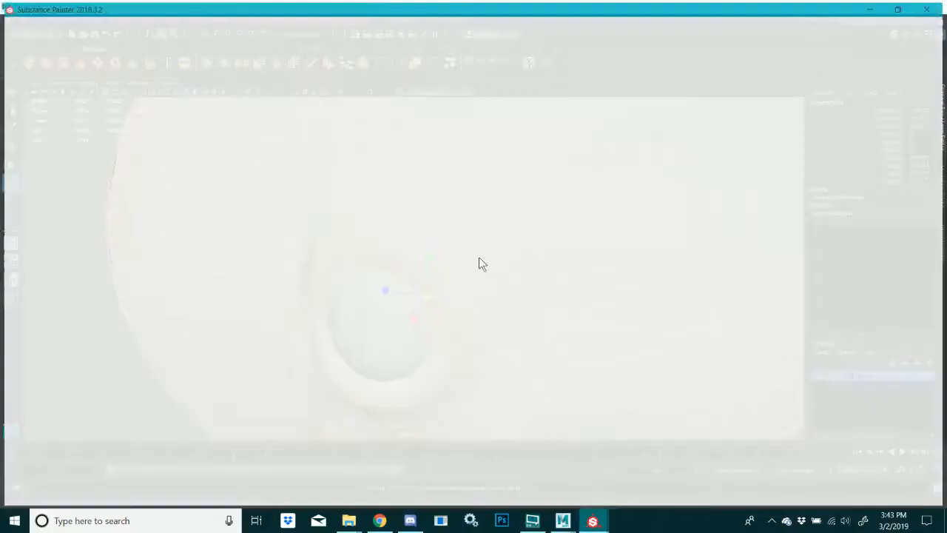
{"action": "left_click", "coordinate": [561, 521]}
{"action": "left_click", "coordinate": [588, 468]}
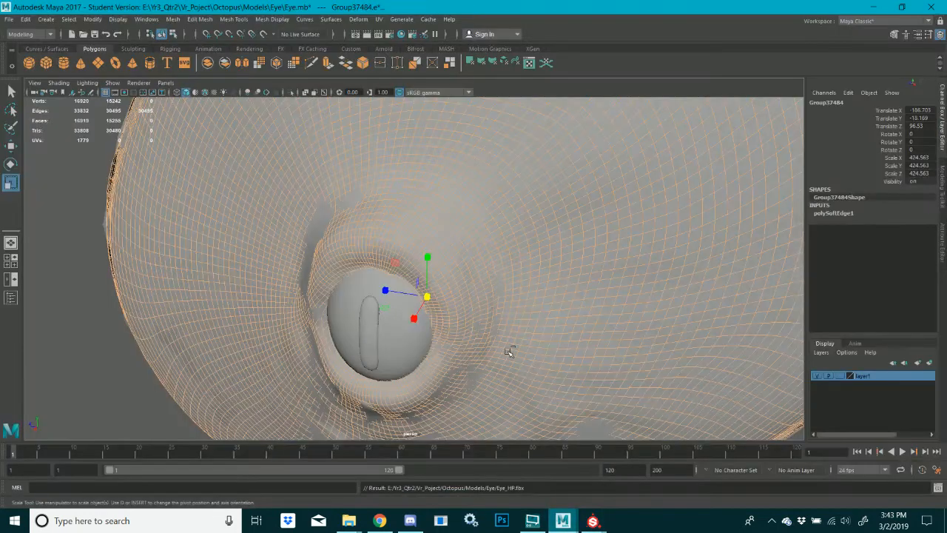
{"action": "key", "text": "q"}
{"action": "key", "text": "ctrl+s"}
{"action": "left_click", "coordinate": [456, 270]}
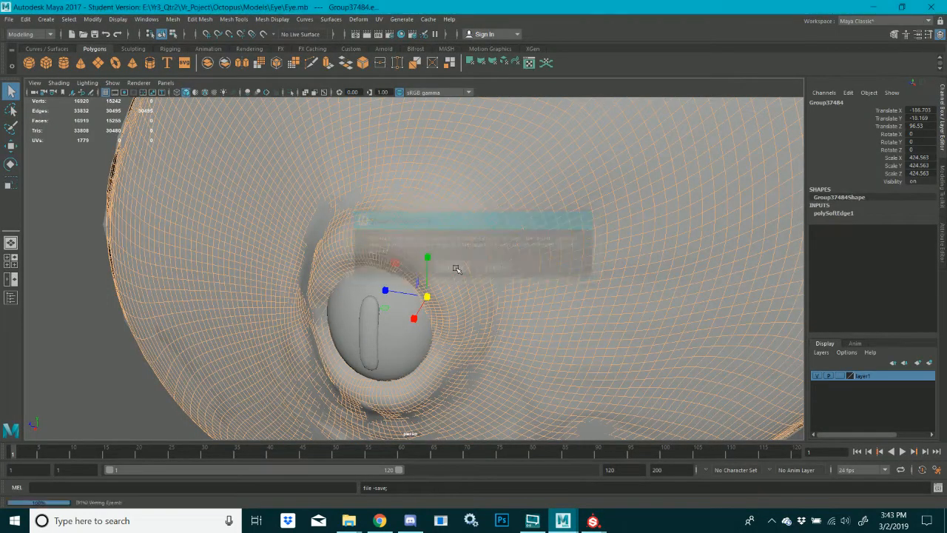
Inspect the whole head sculpt from a higher angle with the Scale tool active, and save the Eye scene again
{"action": "key", "text": "r"}
{"action": "scroll", "coordinate": [469, 281], "scroll_direction": "down", "scroll_amount": 5}
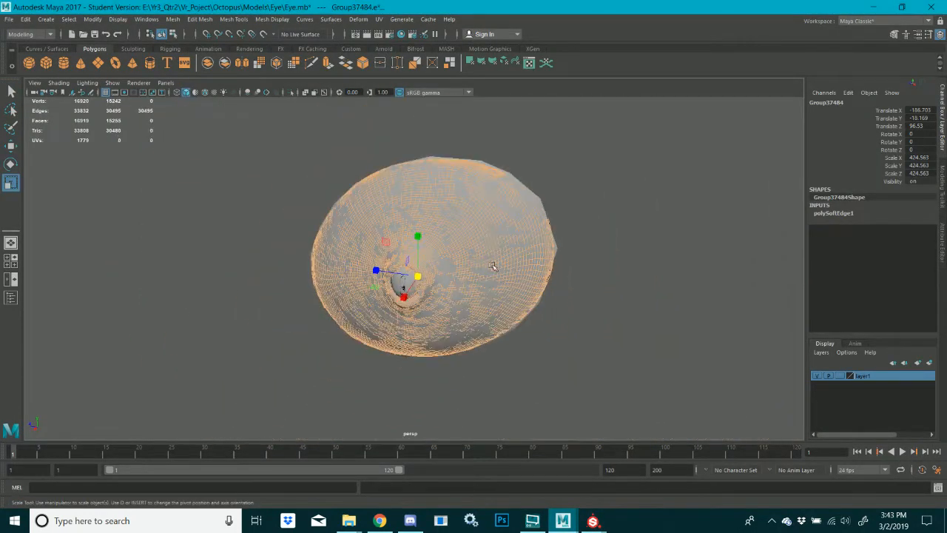
{"action": "scroll", "coordinate": [469, 274], "scroll_direction": "up", "scroll_amount": 5}
{"action": "left_click_drag", "start_coordinate": [700, 281], "coordinate": [629, 207], "text": "alt"}
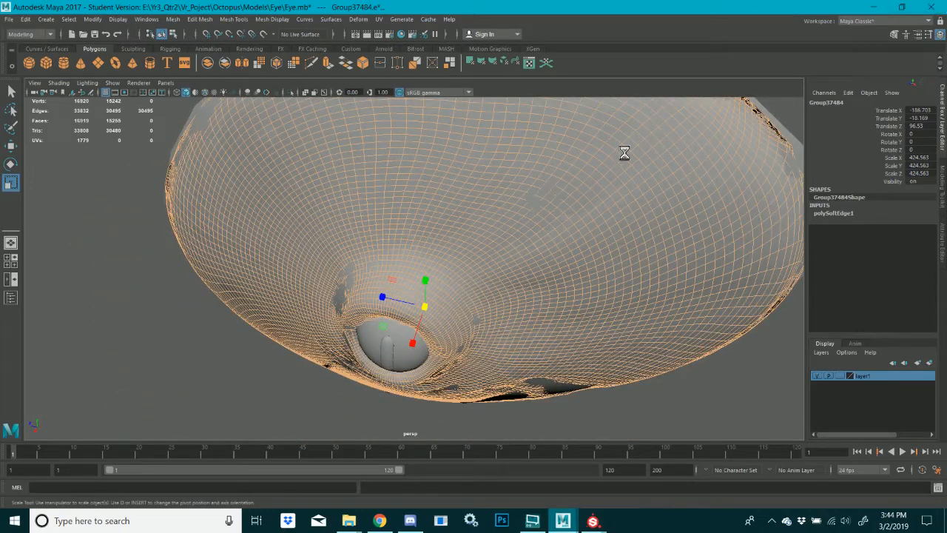
{"action": "key", "text": "ctrl+s"}
{"action": "left_click", "coordinate": [465, 266]}
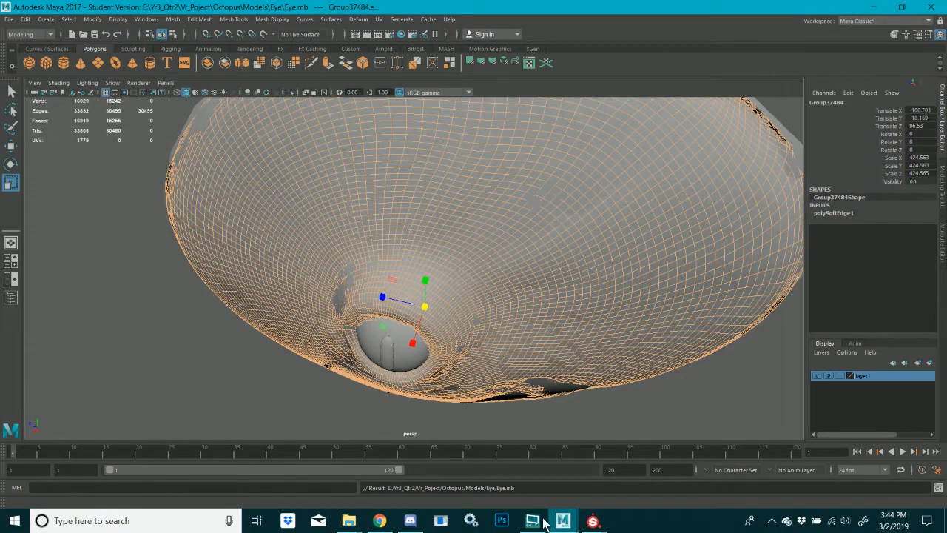
Check the loading Tentacle_2 project in Substance Painter and return to Maya
{"action": "mouse_move", "coordinate": [593, 523]}
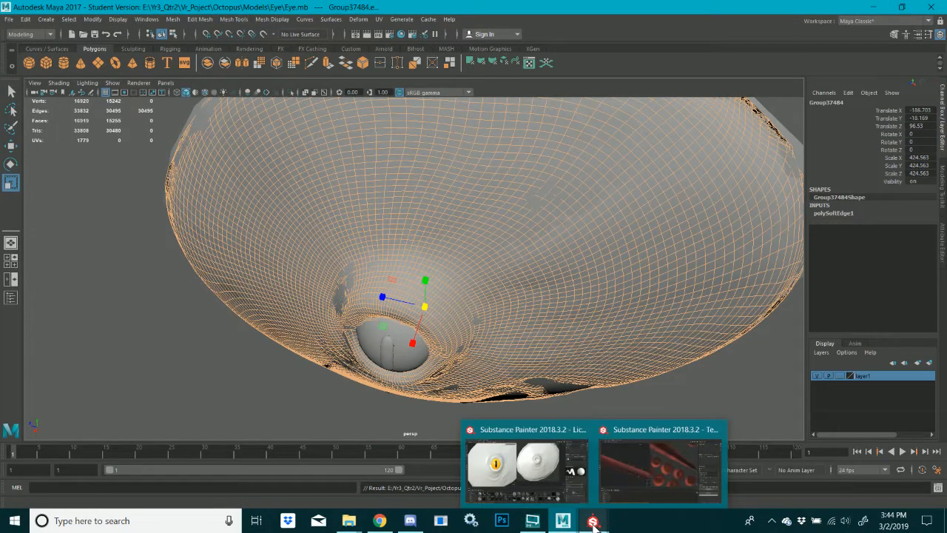
{"action": "left_click", "coordinate": [613, 495]}
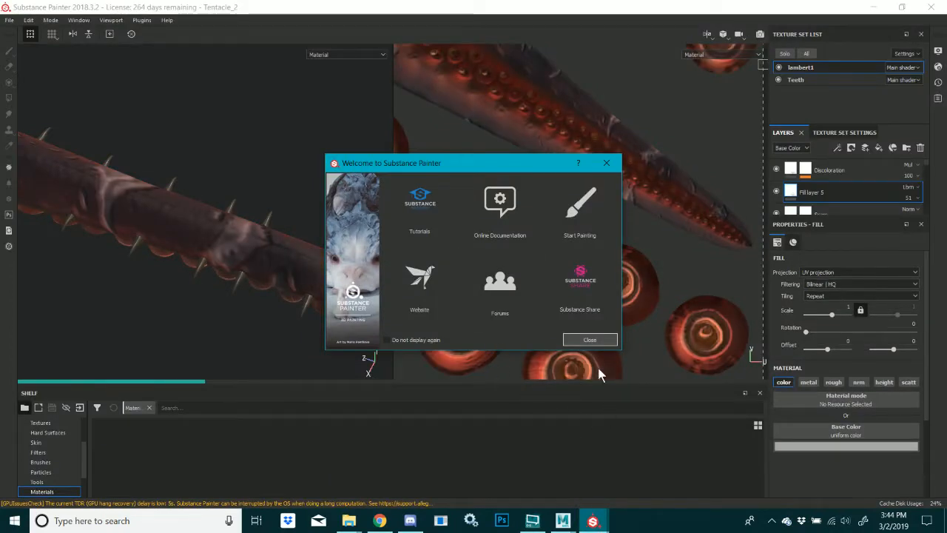
{"action": "left_click", "coordinate": [565, 520]}
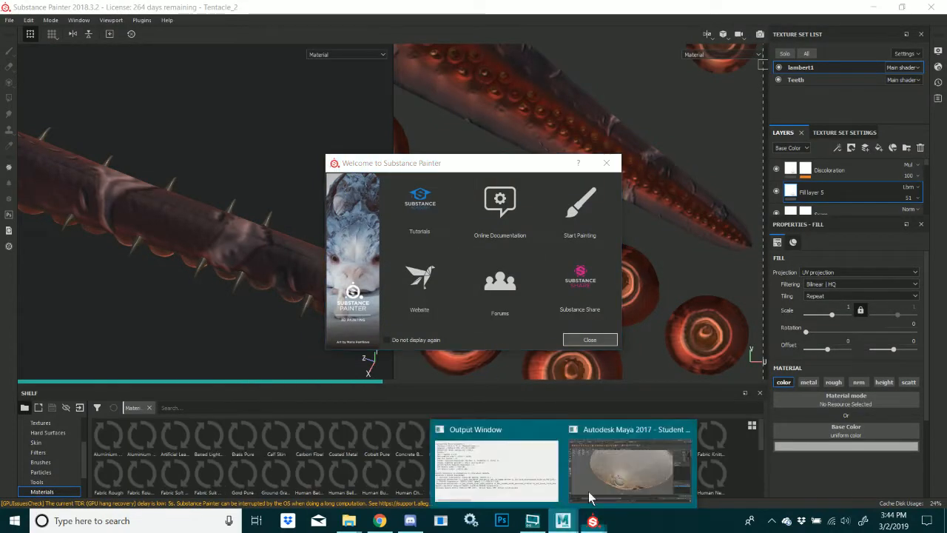
{"action": "left_click", "coordinate": [592, 495]}
{"action": "mouse_move", "coordinate": [562, 520]}
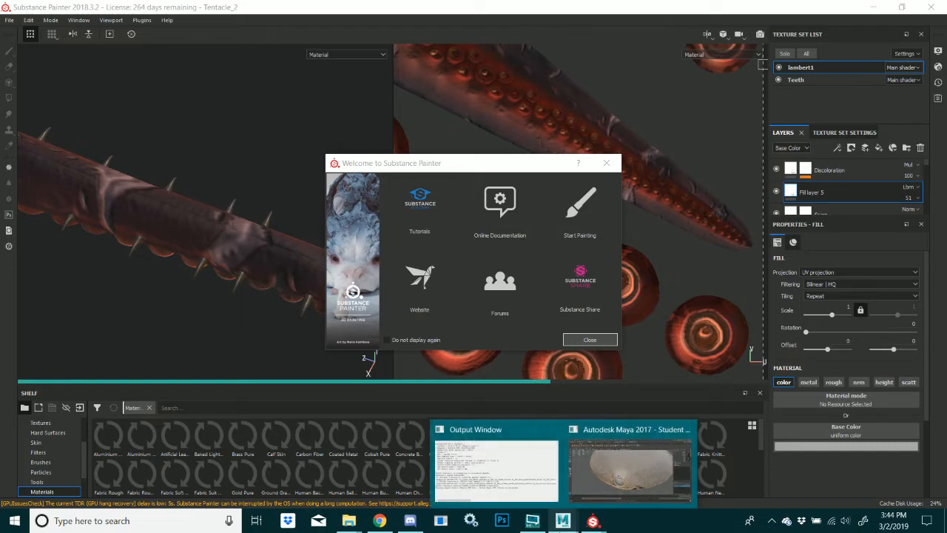
{"action": "mouse_move", "coordinate": [597, 451]}
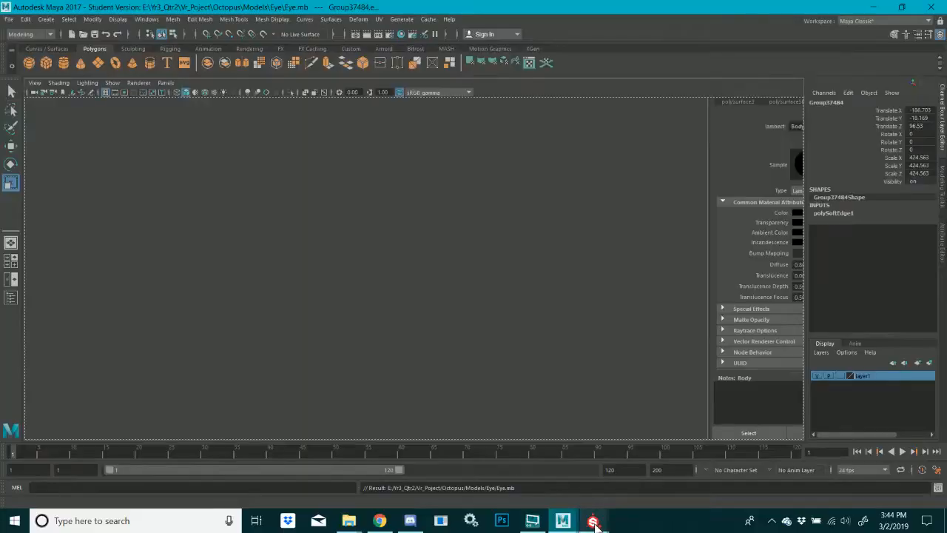
Switch to the Tentacle_2 project in Substance Painter and dismiss its welcome dialog
{"action": "mouse_move", "coordinate": [602, 512]}
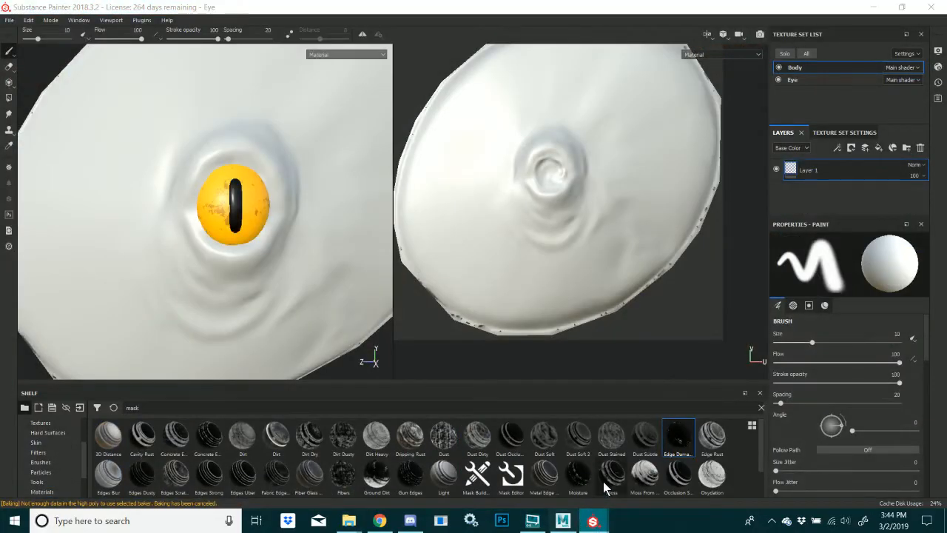
{"action": "left_click", "coordinate": [620, 485]}
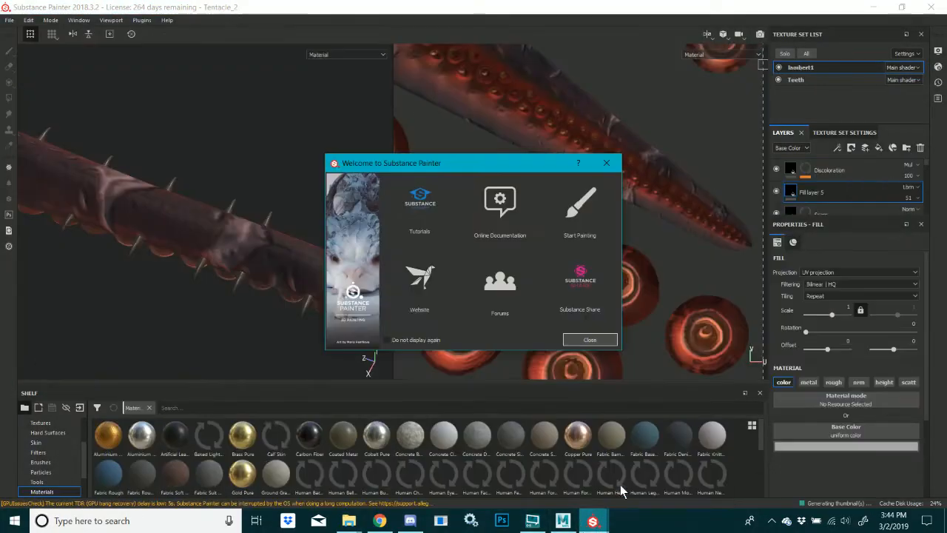
{"action": "left_click", "coordinate": [587, 341]}
{"action": "left_click_drag", "start_coordinate": [230, 250], "coordinate": [719, 179], "text": "alt"}
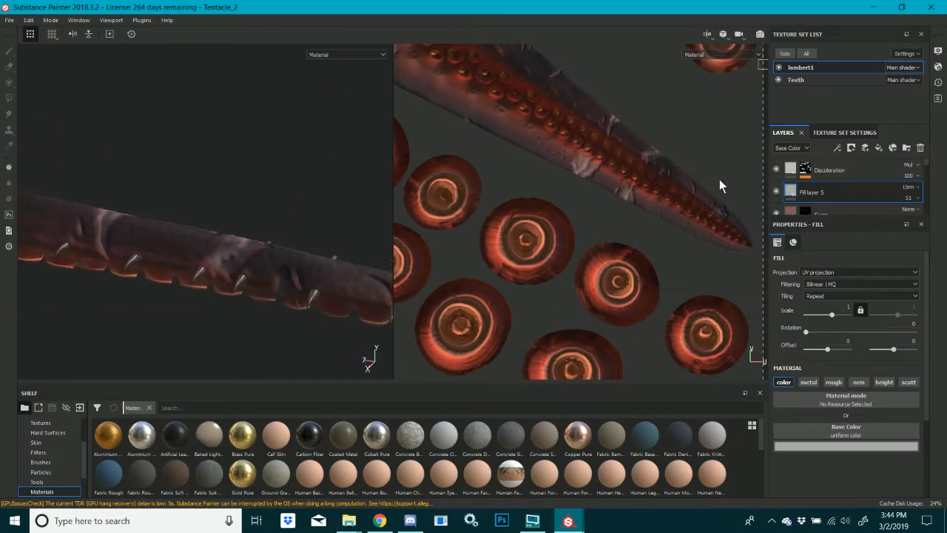
Toggle the visibility of the tentacle's red Fill layer 1 off and on to examine its contribution
{"action": "scroll", "coordinate": [841, 187], "scroll_direction": "down", "scroll_amount": 3}
{"action": "scroll", "coordinate": [840, 193], "scroll_direction": "down", "scroll_amount": 2}
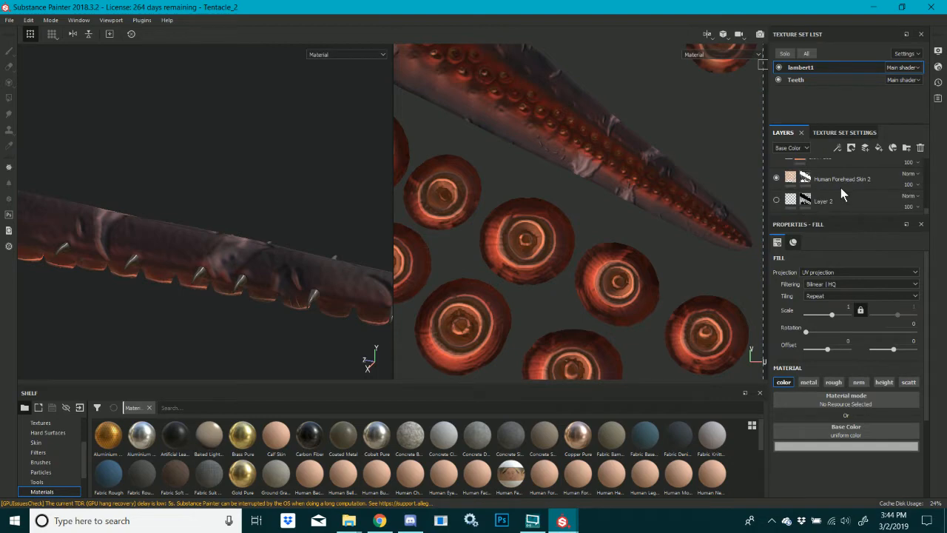
{"action": "scroll", "coordinate": [840, 188], "scroll_direction": "down", "scroll_amount": 2}
{"action": "scroll", "coordinate": [769, 199], "scroll_direction": "down", "scroll_amount": 1}
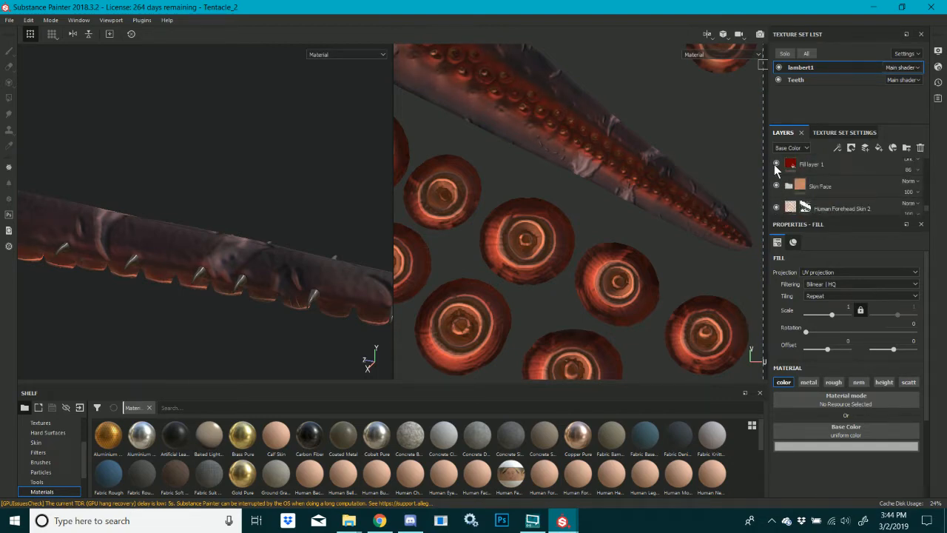
{"action": "left_click", "coordinate": [776, 163]}
{"action": "left_click", "coordinate": [775, 163]}
{"action": "left_click", "coordinate": [775, 163]}
{"action": "left_click", "coordinate": [776, 163]}
Set the tentacle's viewport display to Base Color and inspect the colors along its suckers
{"action": "left_click", "coordinate": [725, 55]}
{"action": "left_click", "coordinate": [720, 83]}
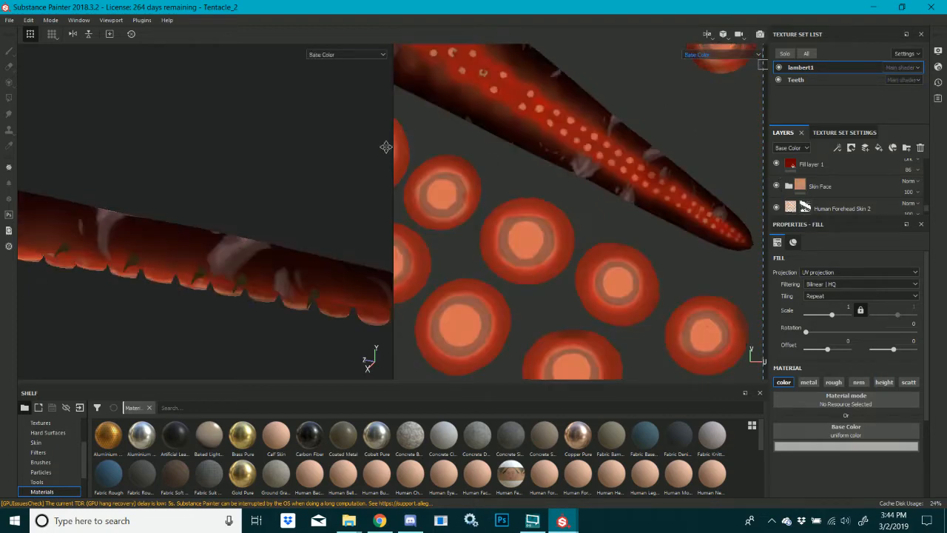
{"action": "left_click_drag", "start_coordinate": [330, 196], "coordinate": [337, 136], "text": "alt"}
{"action": "scroll", "coordinate": [200, 238], "scroll_direction": "up", "scroll_amount": 6}
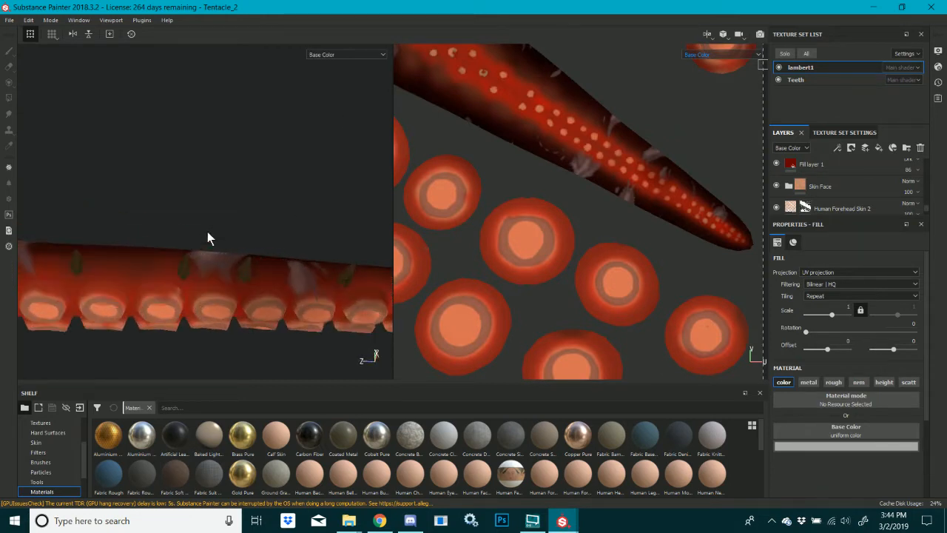
{"action": "left_click_drag", "start_coordinate": [207, 231], "coordinate": [419, 165], "text": "alt"}
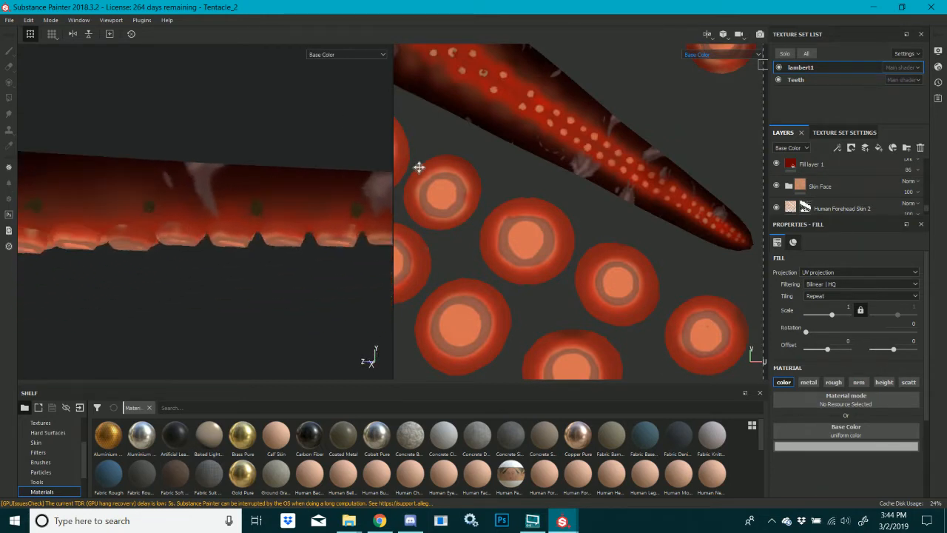
Change the tentacle project's layout to the 3D view only, showing the length of the tentacle
{"action": "left_click", "coordinate": [706, 37]}
{"action": "left_click", "coordinate": [720, 63]}
{"action": "scroll", "coordinate": [467, 206], "scroll_direction": "down", "scroll_amount": 5}
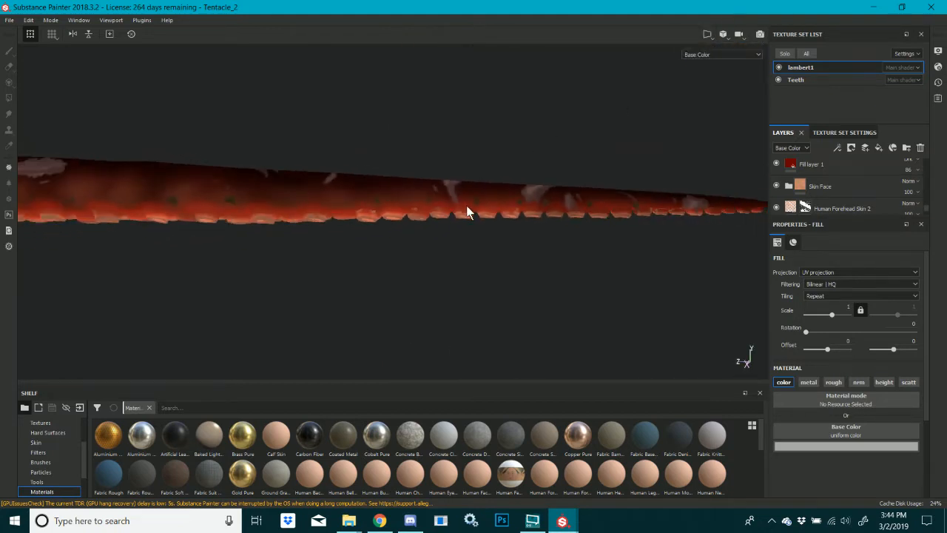
{"action": "left_click_drag", "start_coordinate": [466, 211], "coordinate": [511, 192], "text": "alt"}
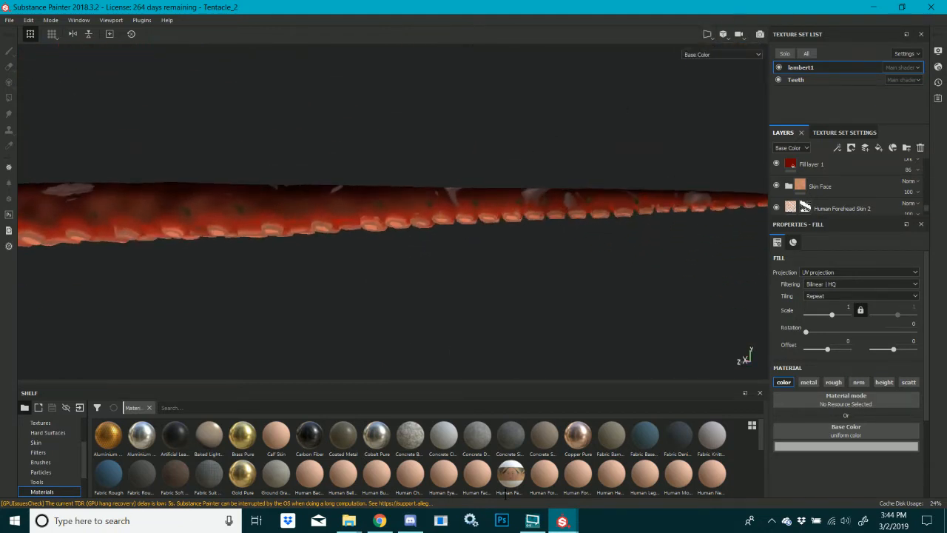
Add a fill layer to the Eye project's Body texture set and shrink that window to expose the tentacle
{"action": "left_click", "coordinate": [563, 521]}
{"action": "left_click", "coordinate": [526, 485]}
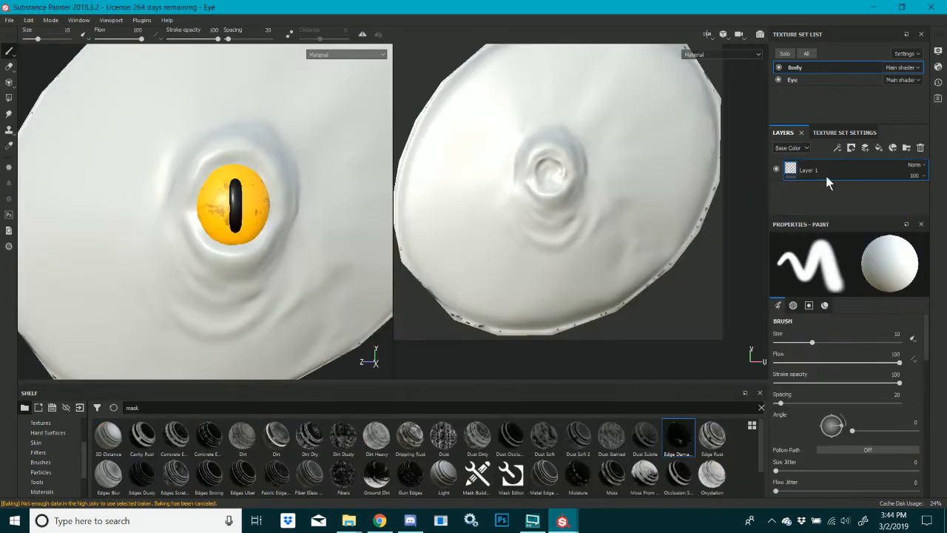
{"action": "left_click", "coordinate": [879, 148]}
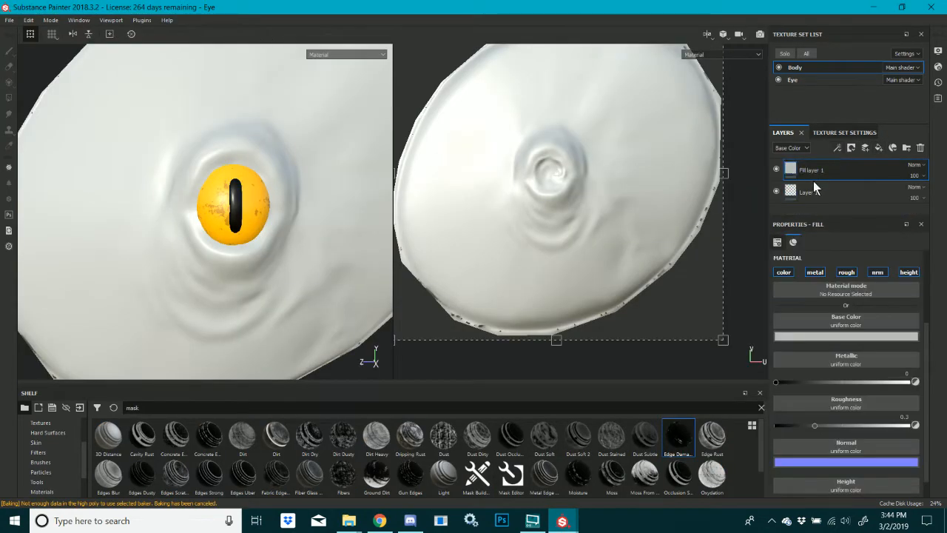
{"action": "left_click", "coordinate": [902, 6]}
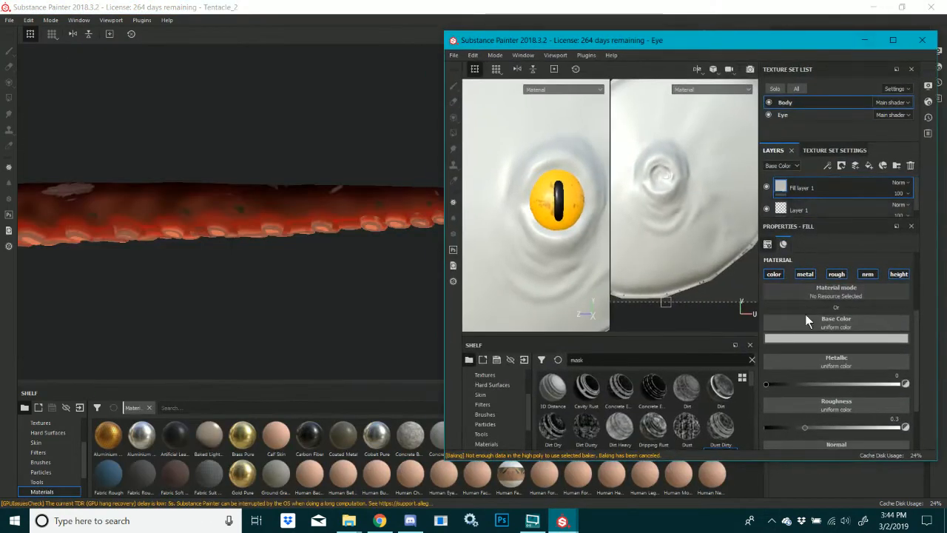
Give the fill layer a red base color sampled from the tentacle and leave only its color channel enabled
{"action": "left_click", "coordinate": [808, 340]}
{"action": "left_click_drag", "start_coordinate": [852, 343], "coordinate": [341, 219]}
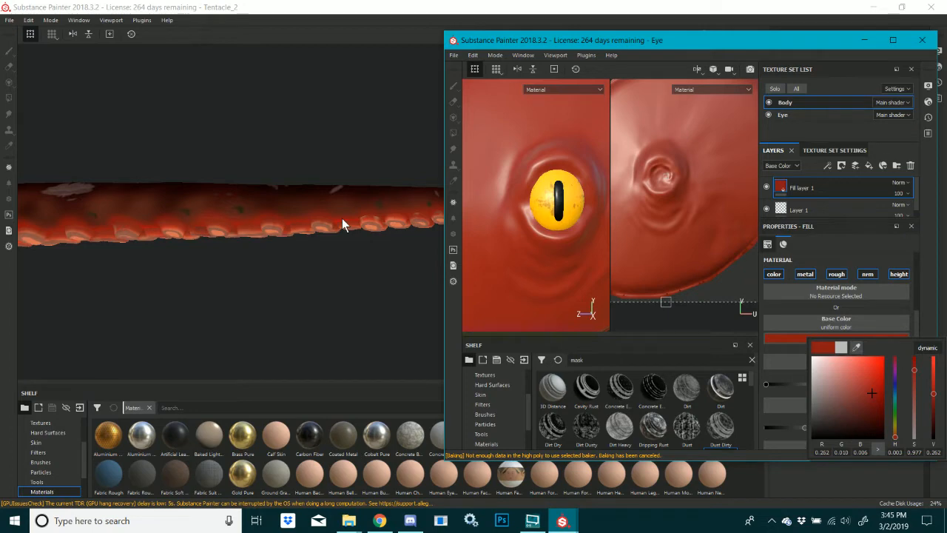
{"action": "left_click", "coordinate": [848, 192]}
{"action": "left_click", "coordinate": [805, 274]}
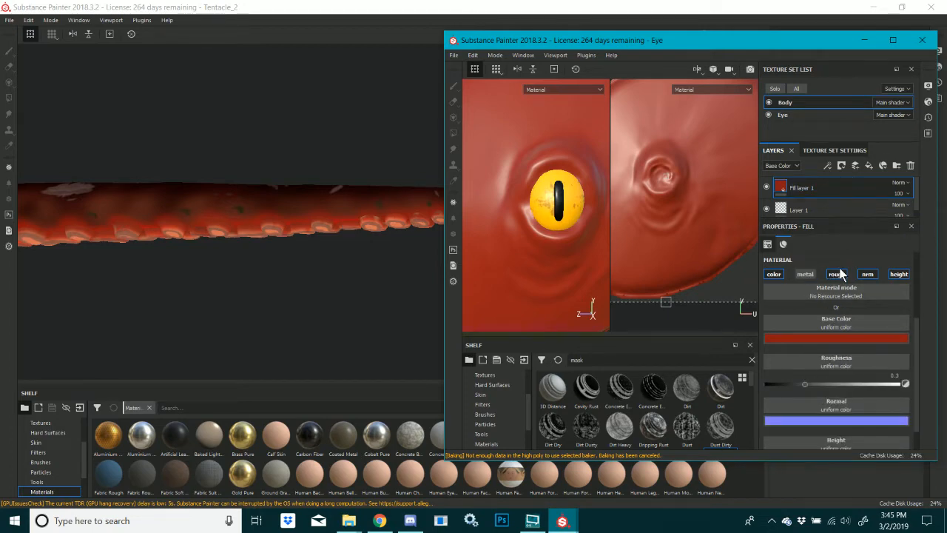
{"action": "left_click", "coordinate": [836, 274]}
{"action": "left_click", "coordinate": [868, 289]}
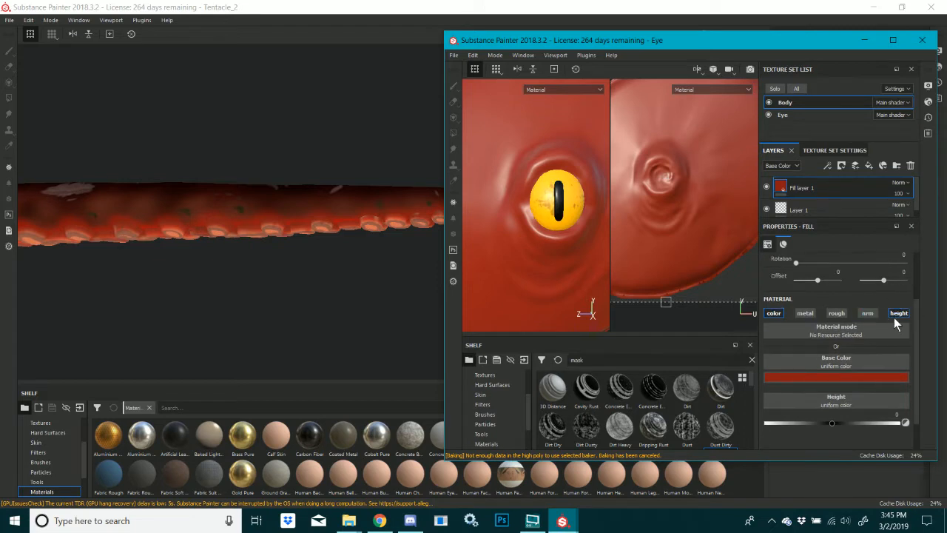
{"action": "left_click", "coordinate": [898, 314]}
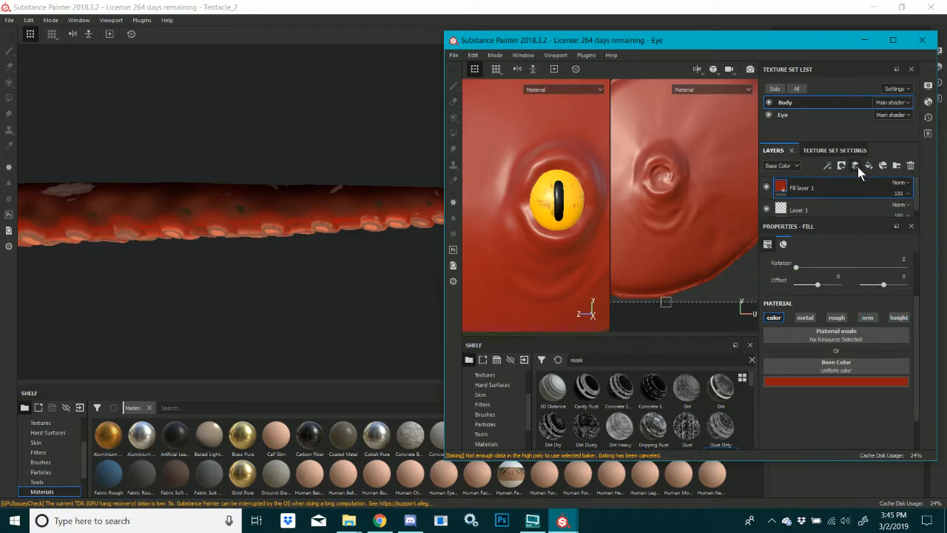
Add another fill layer above the red one and disable its metal, rough, nrm and height channels
{"action": "left_click", "coordinate": [869, 171]}
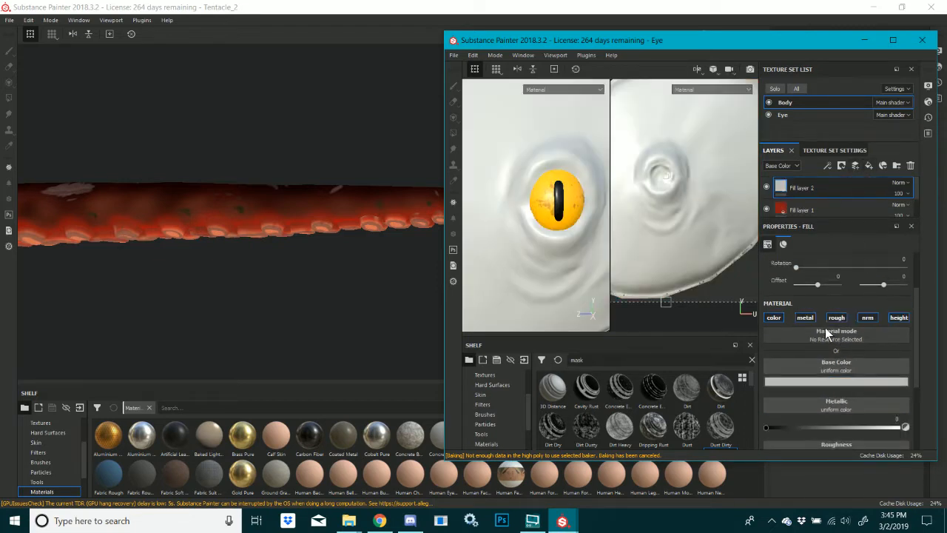
{"action": "left_click", "coordinate": [805, 318]}
{"action": "left_click", "coordinate": [836, 318]}
{"action": "left_click", "coordinate": [868, 318]}
{"action": "left_click", "coordinate": [897, 317]}
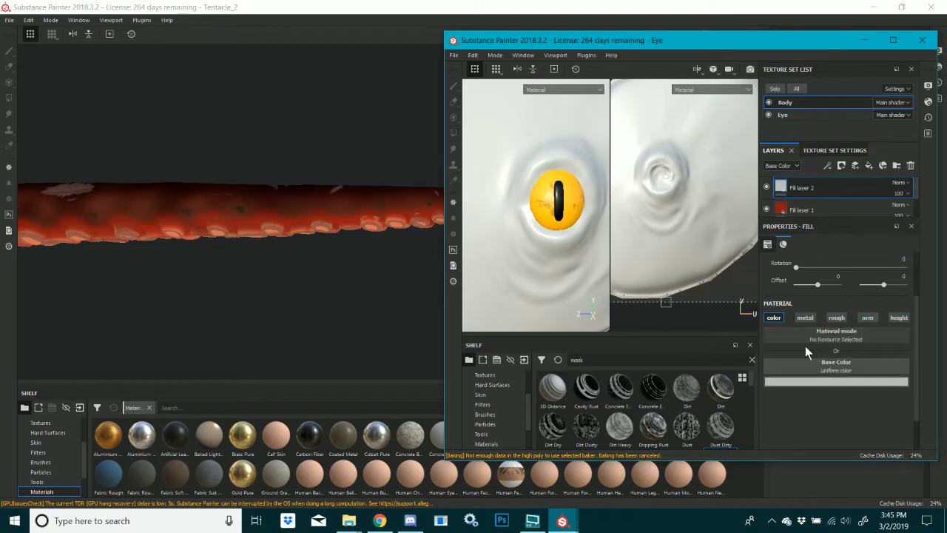
Set the new fill layer's base color to a dark purple with hue 0.844 and its blend mode to Multiply
{"action": "left_click", "coordinate": [801, 383]}
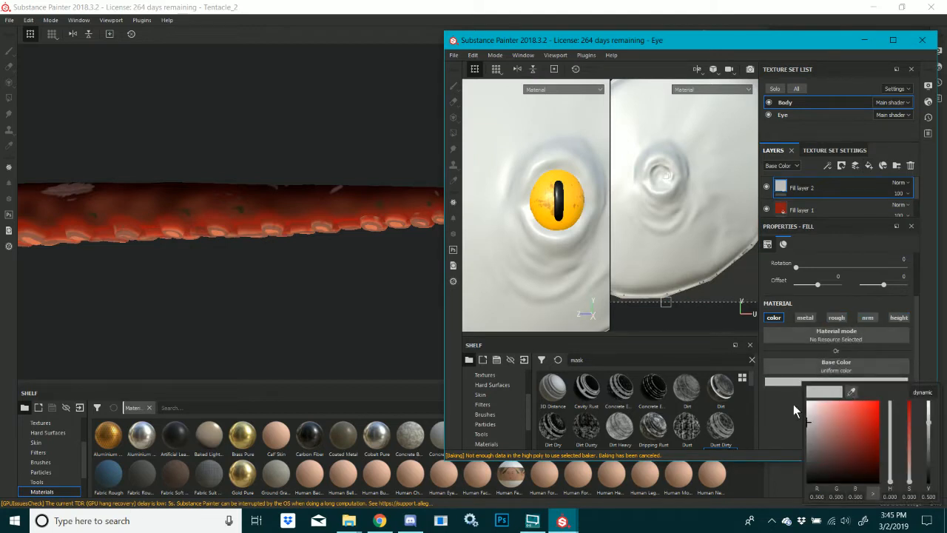
{"action": "left_click", "coordinate": [860, 458]}
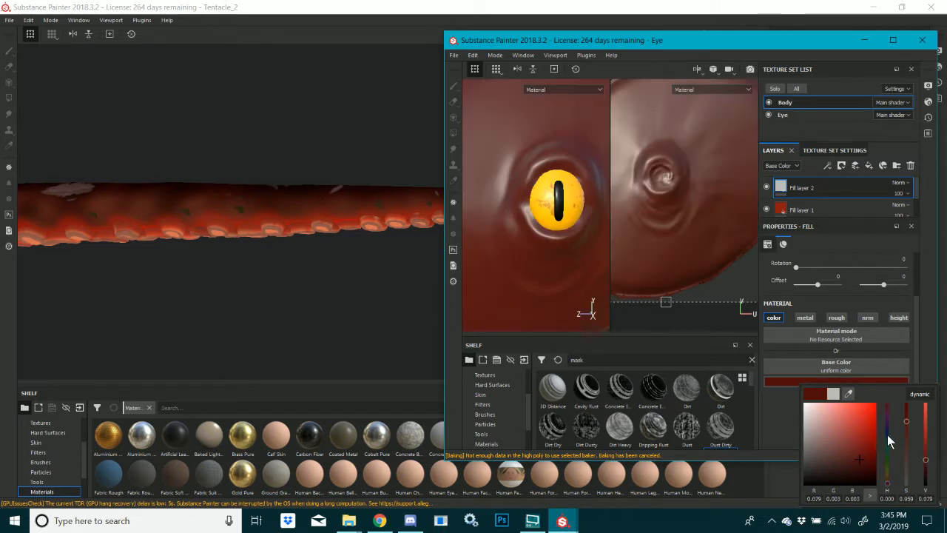
{"action": "left_click_drag", "start_coordinate": [887, 437], "coordinate": [888, 422]}
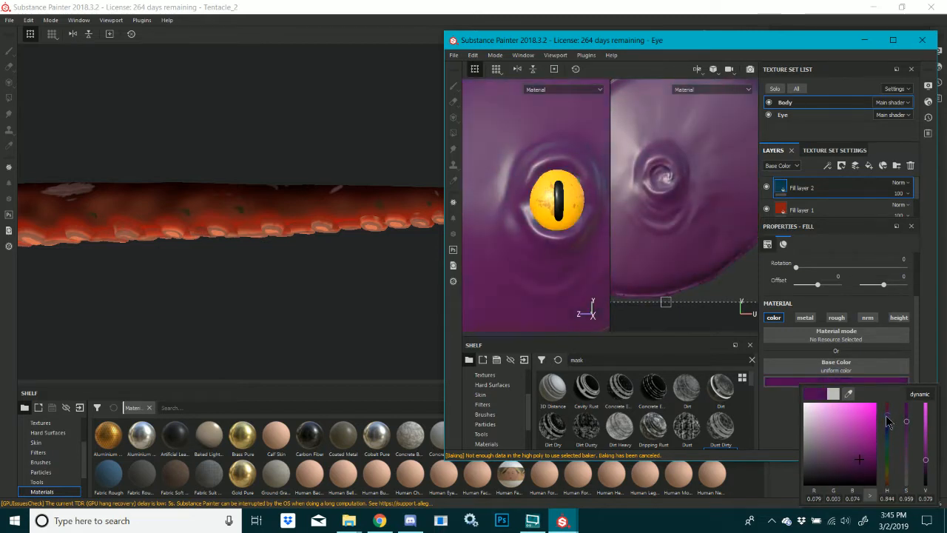
{"action": "left_click", "coordinate": [900, 182]}
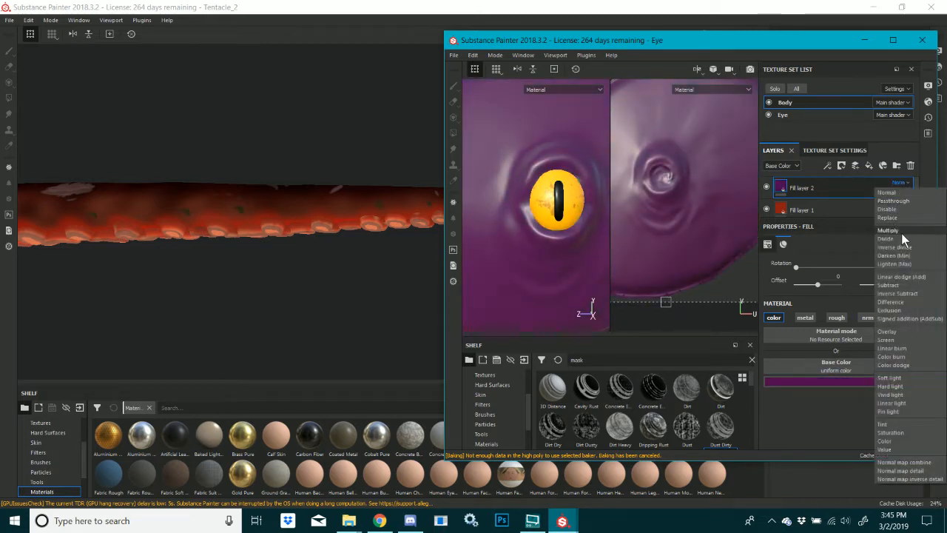
{"action": "left_click", "coordinate": [901, 232]}
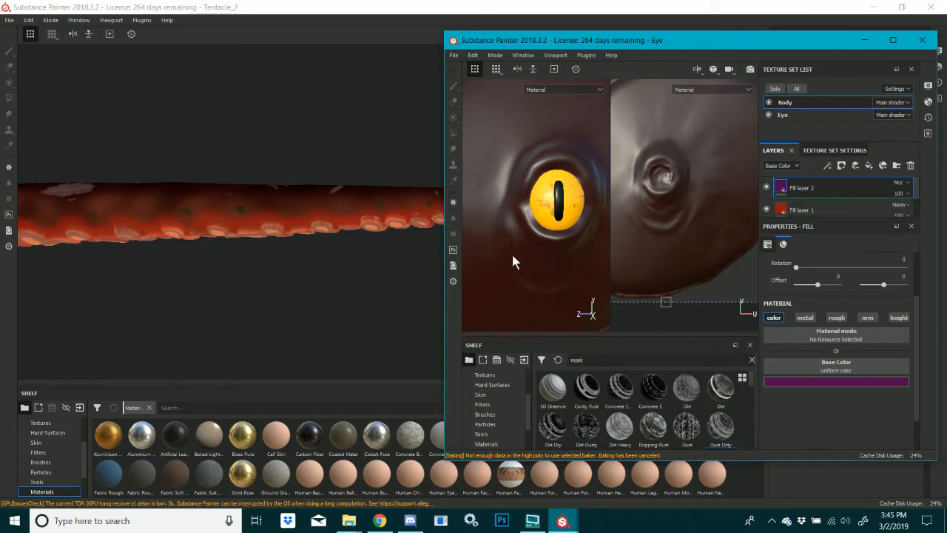
Add a black mask to the purple fill layer and maximize the Eye project's window
{"action": "right_click", "coordinate": [784, 191]}
{"action": "left_click", "coordinate": [794, 195]}
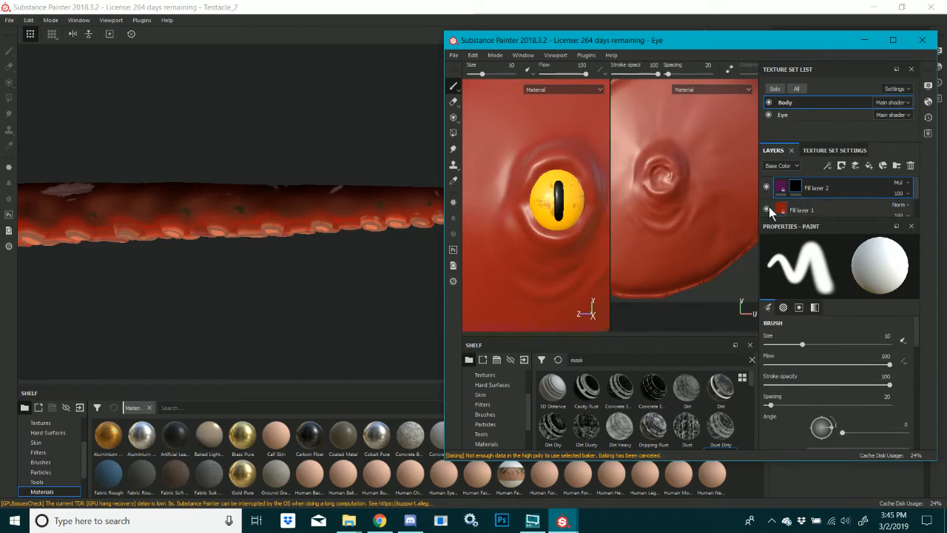
{"action": "double_click", "coordinate": [876, 42]}
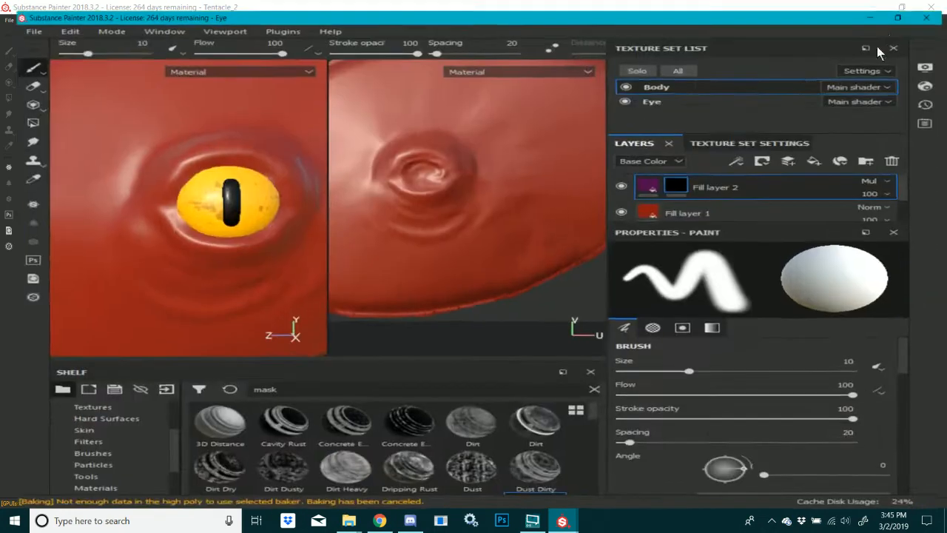
{"action": "scroll", "coordinate": [493, 250], "scroll_direction": "down", "scroll_amount": 1}
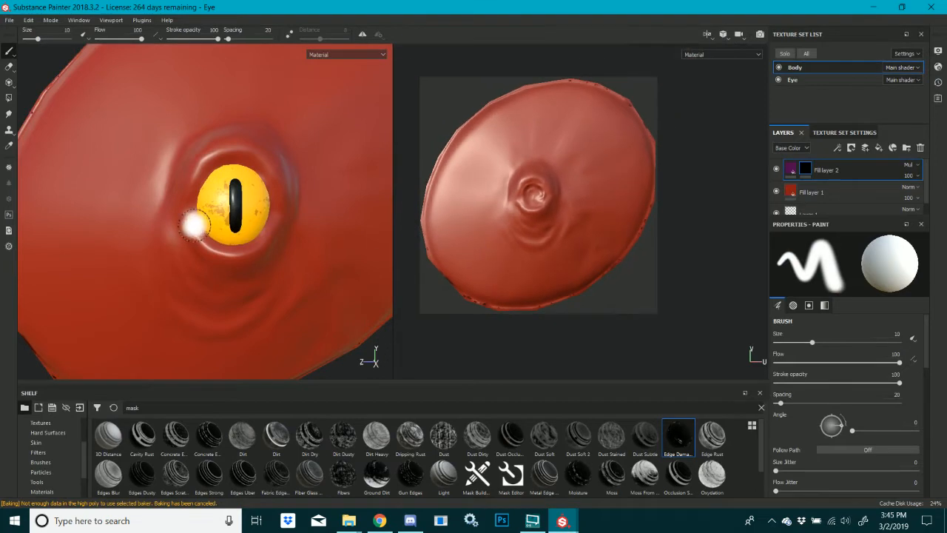
{"action": "scroll", "coordinate": [196, 224], "scroll_direction": "down", "scroll_amount": 4}
{"action": "left_click_drag", "start_coordinate": [224, 221], "coordinate": [256, 198], "text": "alt"}
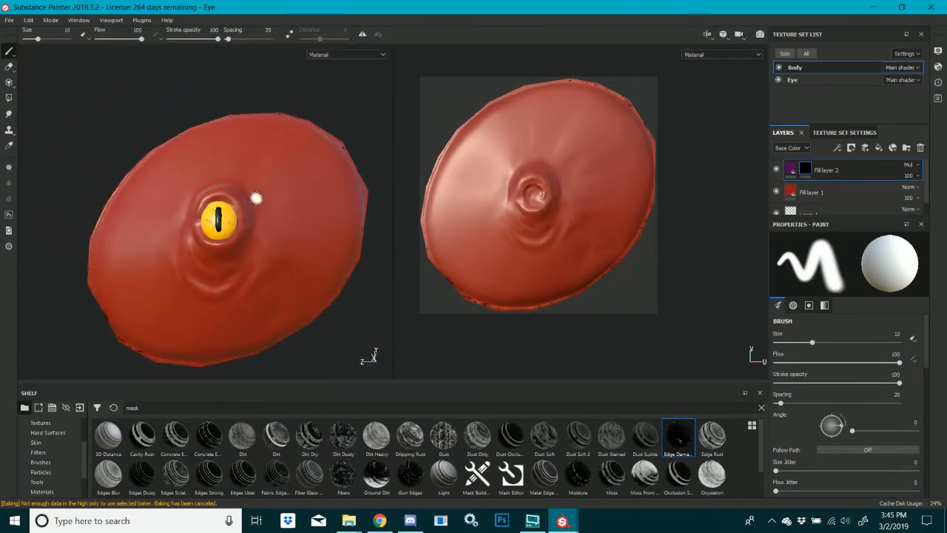
Add a fill layer above the masked purple one and turn off all its material channels
{"action": "left_click", "coordinate": [880, 148]}
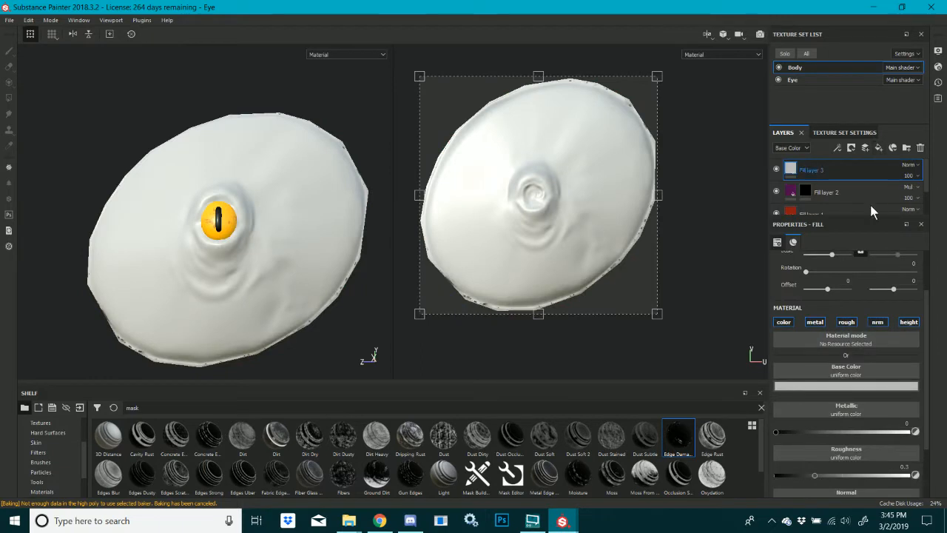
{"action": "left_click", "coordinate": [783, 322]}
{"action": "left_click", "coordinate": [846, 322]}
{"action": "left_click", "coordinate": [877, 322]}
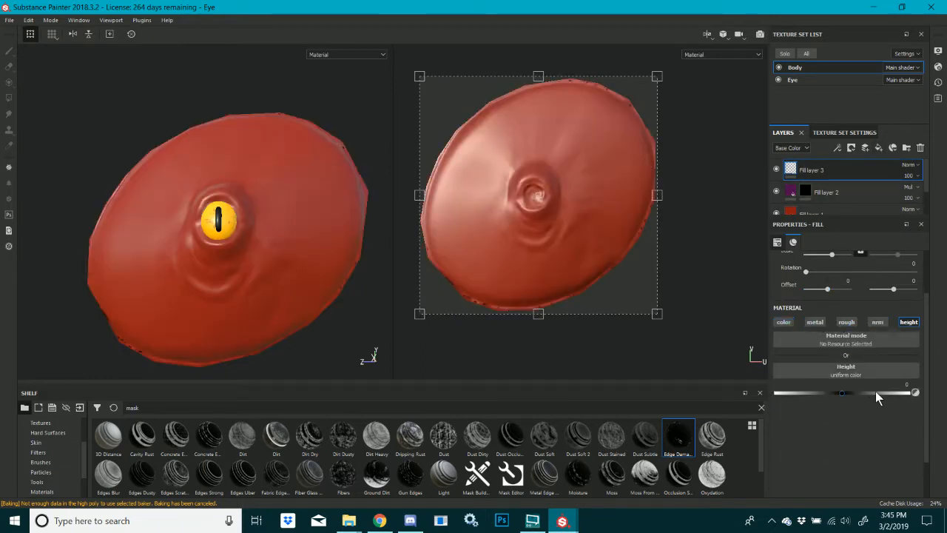
{"action": "left_click", "coordinate": [907, 322]}
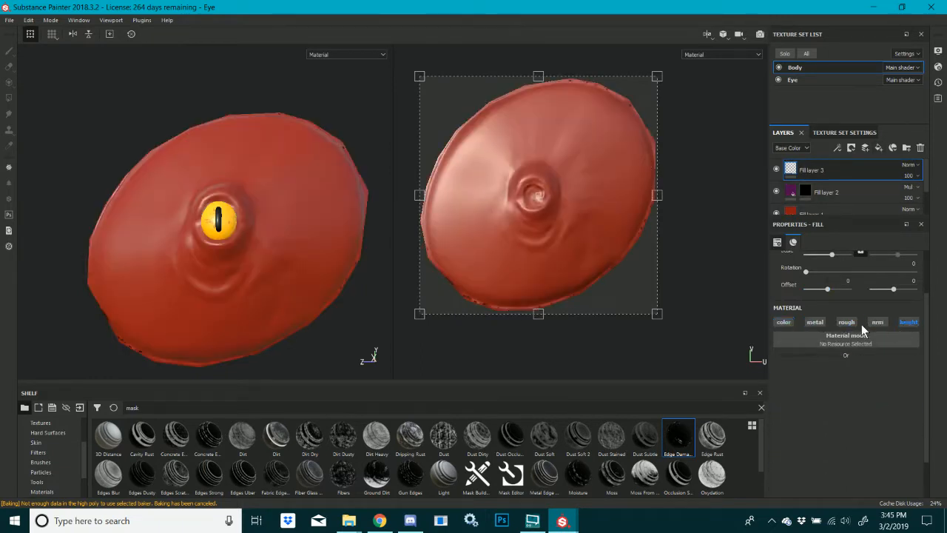
Enable only the roughness channel on the top fill layer and set its roughness to 0.7491
{"action": "left_click", "coordinate": [845, 322]}
{"action": "left_click", "coordinate": [875, 393]}
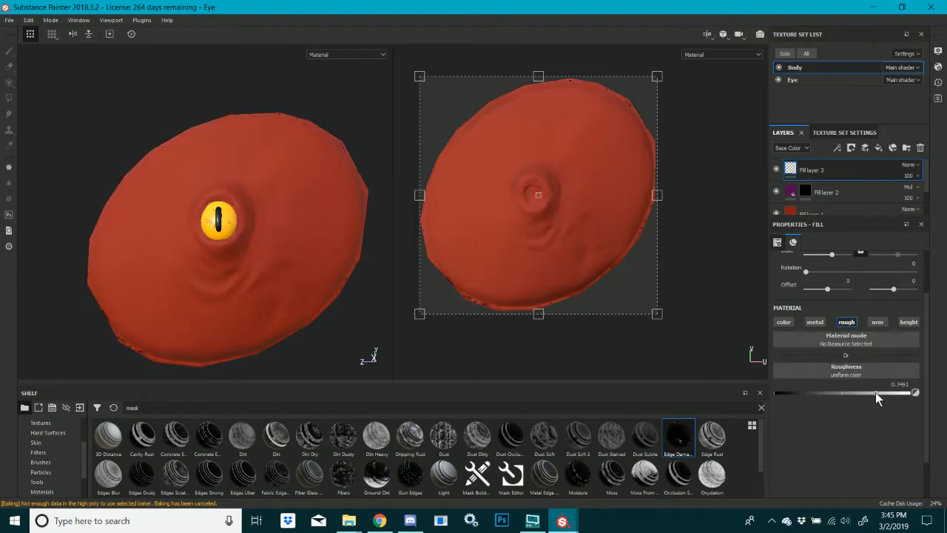
{"action": "scroll", "coordinate": [245, 235], "scroll_direction": "up", "scroll_amount": 5}
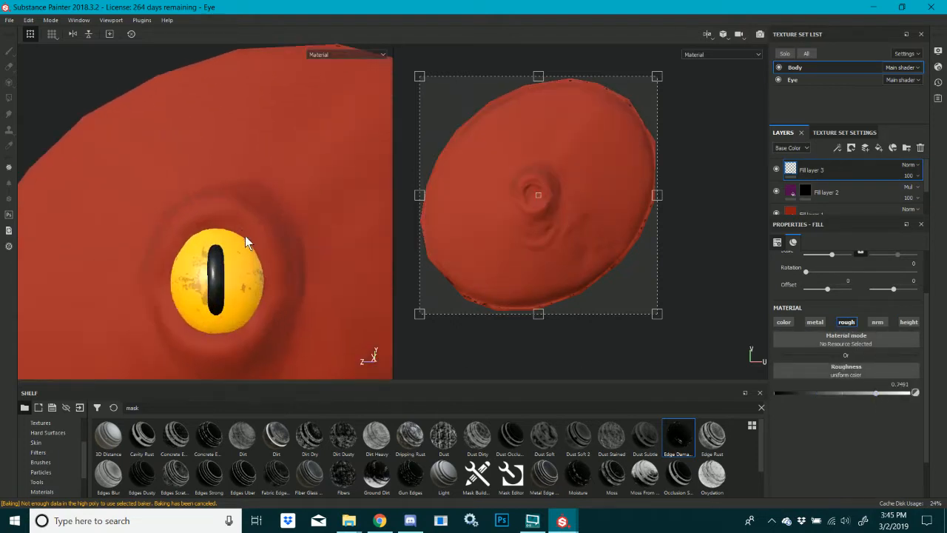
{"action": "scroll", "coordinate": [248, 251], "scroll_direction": "up", "scroll_amount": 2}
{"action": "scroll", "coordinate": [248, 250], "scroll_direction": "down", "scroll_amount": 8}
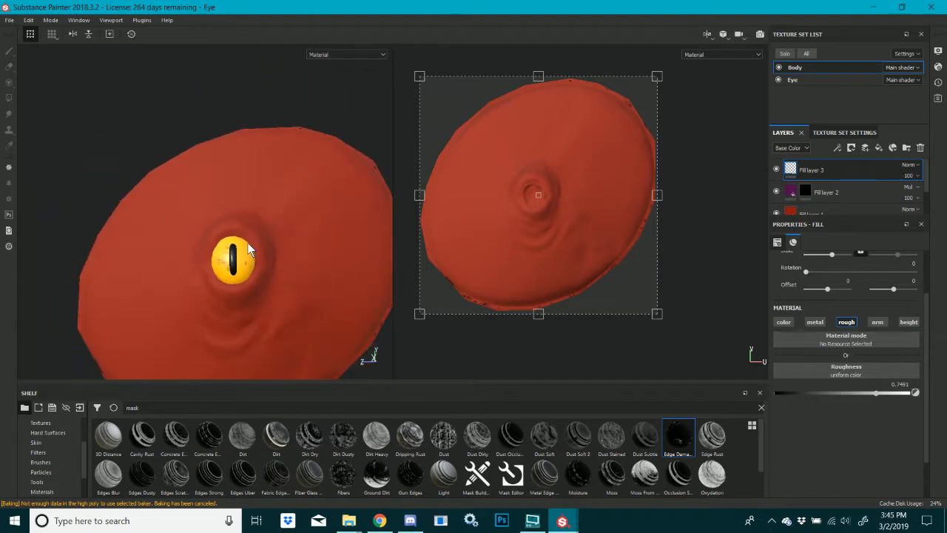
{"action": "scroll", "coordinate": [262, 268], "scroll_direction": "up", "scroll_amount": 3}
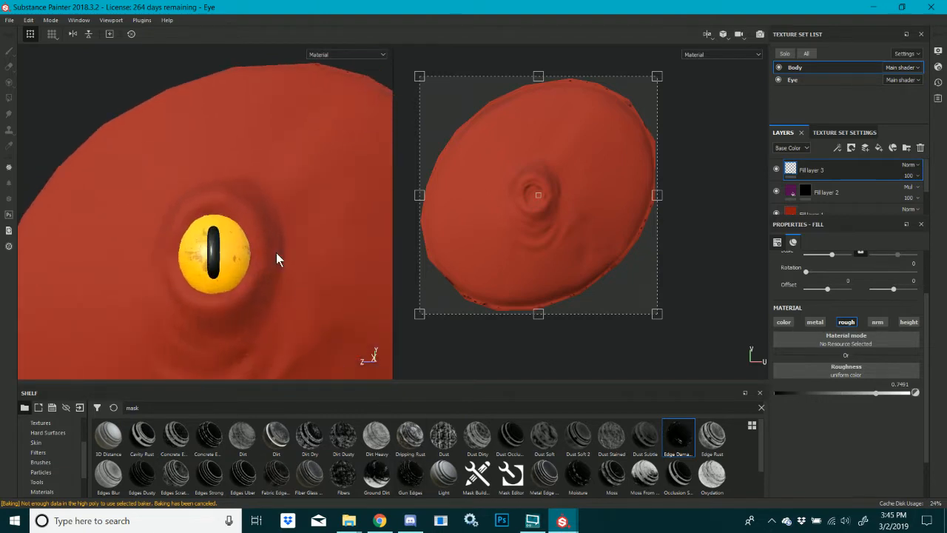
Widen the 3D view relative to the 2D texture view
{"action": "mouse_move", "coordinate": [290, 245]}
{"action": "left_mouse_down", "text": "alt"}
{"action": "mouse_move", "coordinate": [321, 301]}
{"action": "mouse_move", "coordinate": [410, 244]}
{"action": "mouse_move", "coordinate": [328, 204]}
{"action": "mouse_move", "coordinate": [284, 268]}
{"action": "mouse_move", "coordinate": [229, 251]}
{"action": "mouse_move", "coordinate": [164, 151]}
{"action": "mouse_move", "coordinate": [302, 253]}
{"action": "mouse_move", "coordinate": [296, 236]}
{"action": "left_mouse_up", "text": "alt"}
{"action": "scroll", "coordinate": [296, 235], "scroll_direction": "down", "scroll_amount": 3}
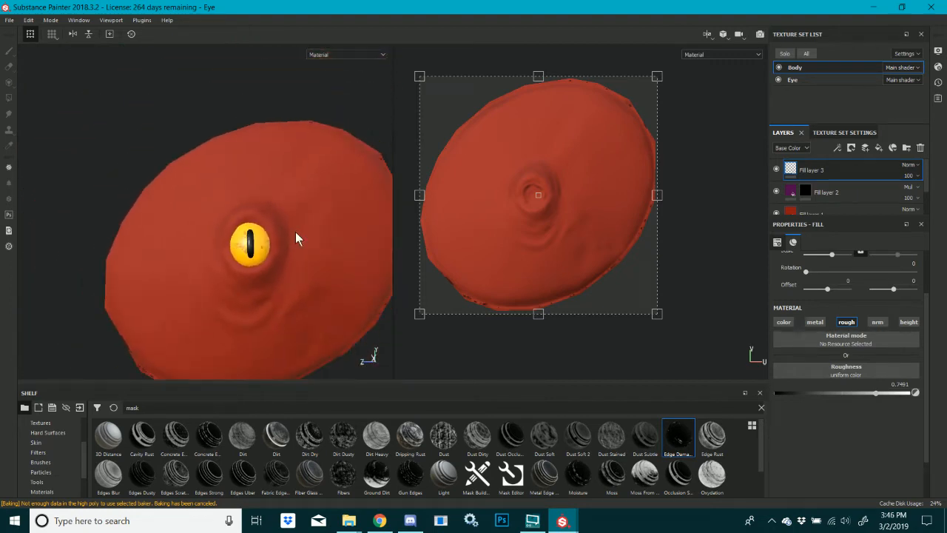
{"action": "left_click_drag", "start_coordinate": [274, 198], "coordinate": [262, 249], "text": "alt"}
{"action": "scroll", "coordinate": [244, 234], "scroll_direction": "down", "scroll_amount": 2}
{"action": "scroll", "coordinate": [240, 238], "scroll_direction": "up", "scroll_amount": 5}
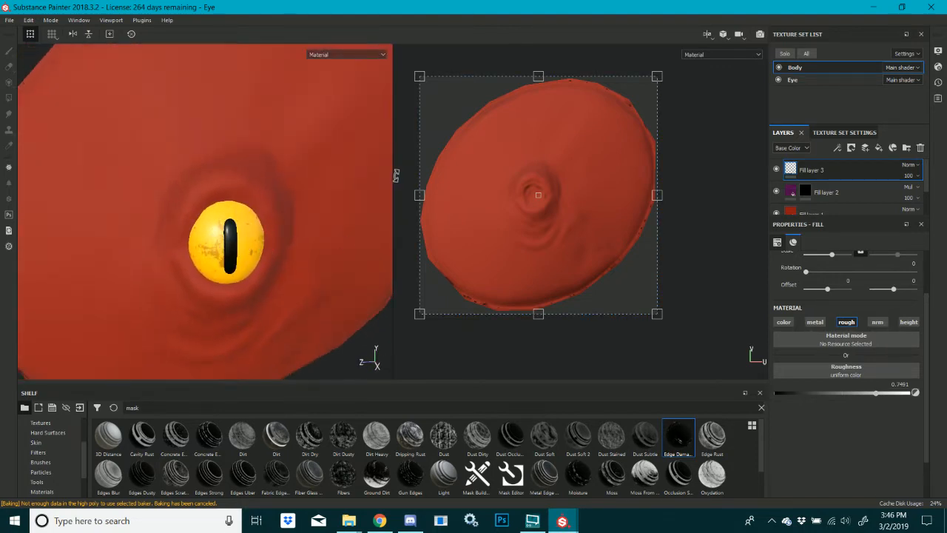
{"action": "left_click_drag", "start_coordinate": [391, 178], "coordinate": [530, 177]}
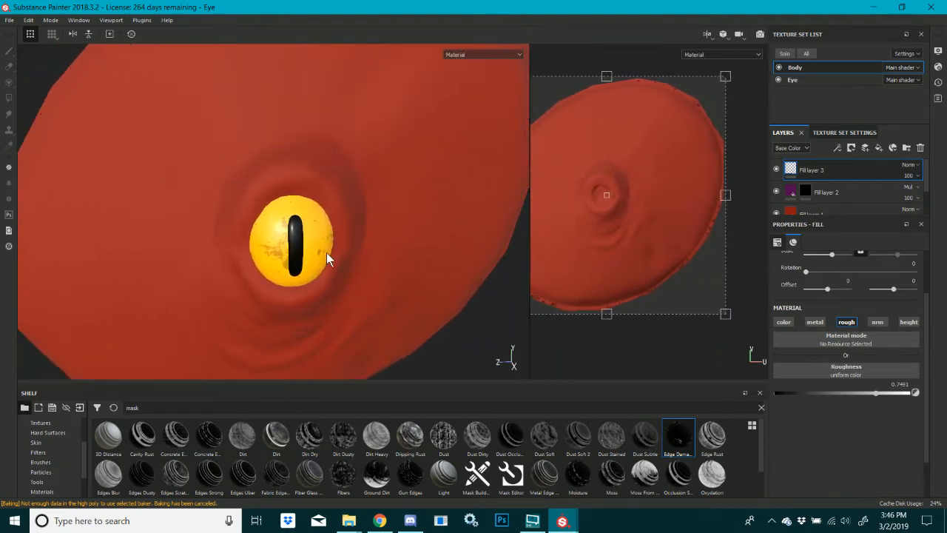
Inspect the red skin and the folds around the eye from several angles and distances
{"action": "scroll", "coordinate": [326, 252], "scroll_direction": "down", "scroll_amount": 3}
{"action": "left_click_drag", "start_coordinate": [381, 278], "coordinate": [364, 259], "text": "alt"}
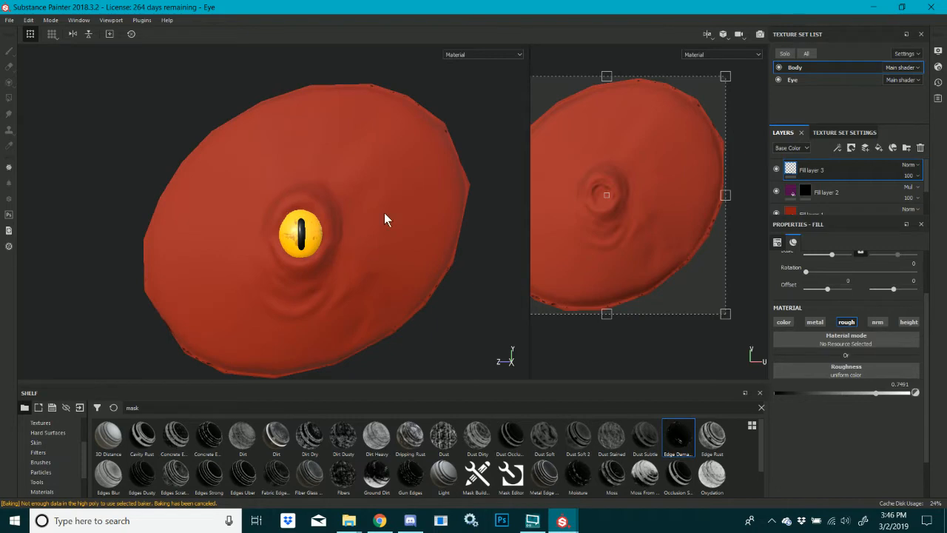
{"action": "left_click_drag", "start_coordinate": [378, 293], "coordinate": [290, 286], "text": "alt"}
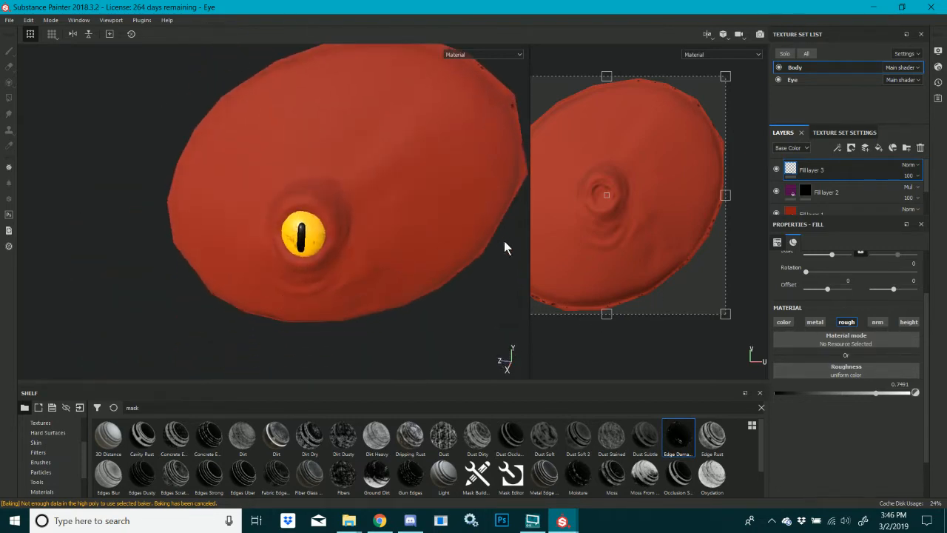
{"action": "left_click_drag", "start_coordinate": [362, 93], "coordinate": [357, 179], "text": "alt"}
{"action": "middle_click_drag", "start_coordinate": [357, 182], "coordinate": [305, 189], "text": "alt"}
{"action": "scroll", "coordinate": [270, 235], "scroll_direction": "up", "scroll_amount": 3}
{"action": "middle_click_drag", "start_coordinate": [270, 235], "coordinate": [312, 175], "text": "alt"}
{"action": "scroll", "coordinate": [319, 215], "scroll_direction": "down", "scroll_amount": 4}
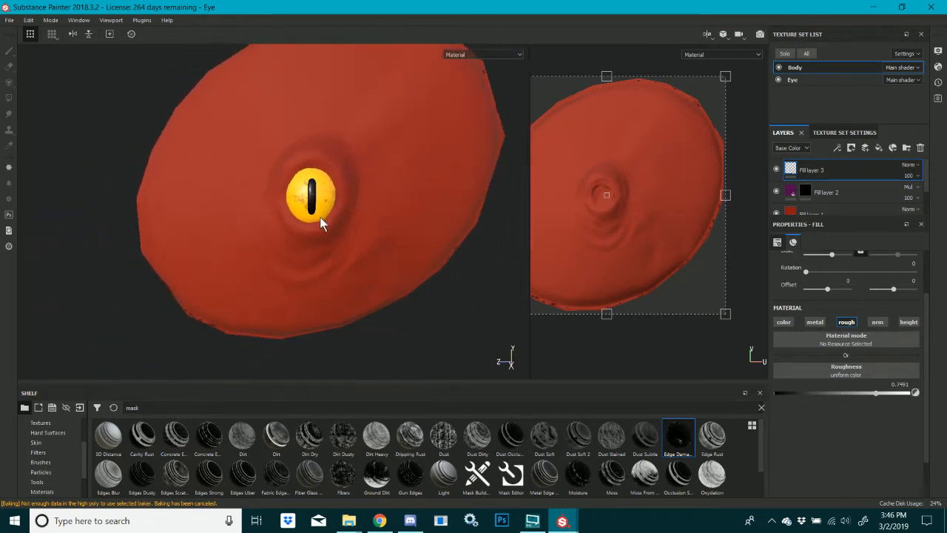
{"action": "left_click_drag", "start_coordinate": [327, 172], "coordinate": [312, 216], "text": "alt"}
{"action": "scroll", "coordinate": [324, 202], "scroll_direction": "down", "scroll_amount": 3}
{"action": "scroll", "coordinate": [329, 200], "scroll_direction": "up", "scroll_amount": 3}
{"action": "left_click_drag", "start_coordinate": [384, 171], "coordinate": [503, 157], "text": "alt"}
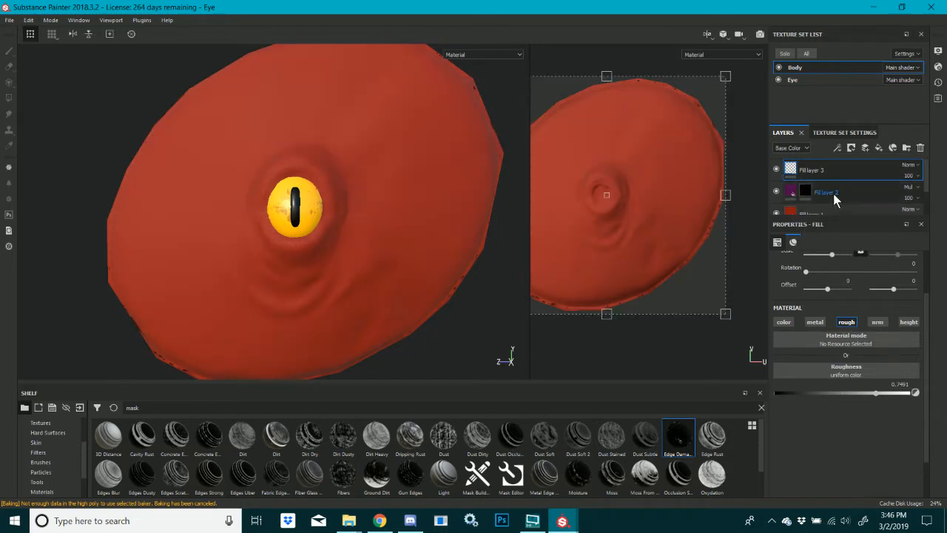
Add a fill layer beneath the roughness layer, apply the Dirt Dry smart mask to it and set its blend mode to Multiply
{"action": "left_click", "coordinate": [877, 147]}
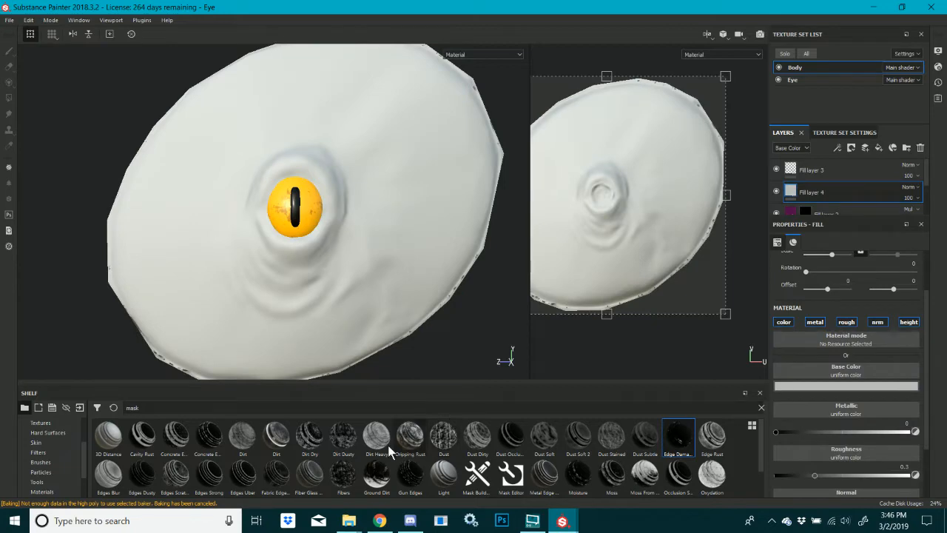
{"action": "mouse_move", "coordinate": [309, 453]}
{"action": "left_mouse_down"}
{"action": "mouse_move", "coordinate": [811, 226]}
{"action": "mouse_move", "coordinate": [823, 166]}
{"action": "mouse_move", "coordinate": [820, 194]}
{"action": "left_mouse_up"}
{"action": "left_click", "coordinate": [910, 189]}
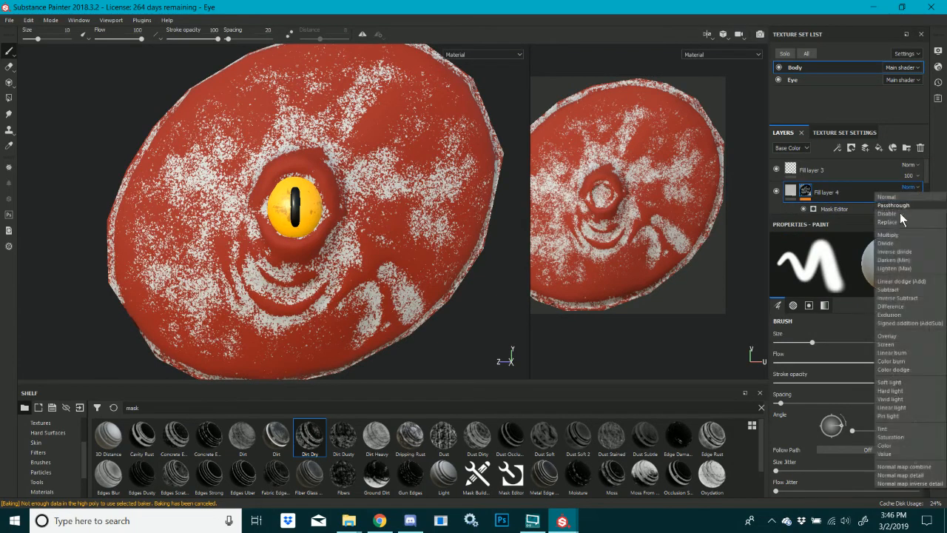
{"action": "left_click", "coordinate": [893, 245]}
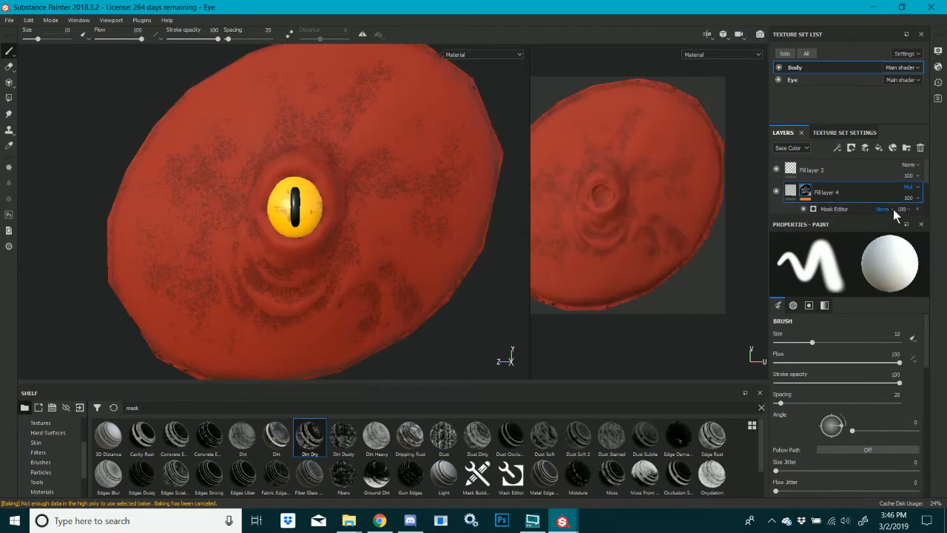
Try the Dirt Dry fill layer's opacity at 52 and return it to 100
{"action": "left_click", "coordinate": [909, 199]}
{"action": "left_click", "coordinate": [918, 216]}
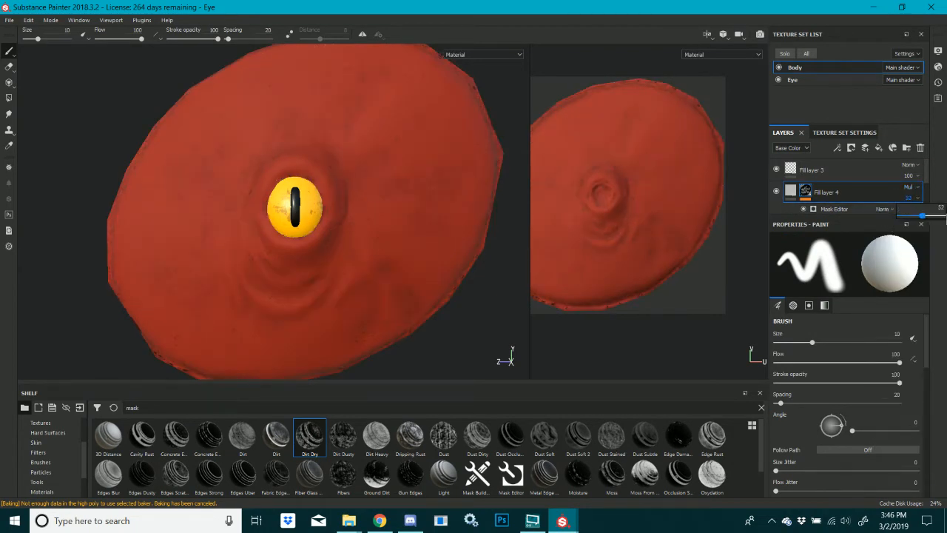
{"action": "left_click_drag", "start_coordinate": [922, 216], "coordinate": [944, 215]}
Add a Blur filter with intensity 2.56 to the fill layer's Dirt Dry mask
{"action": "right_click", "coordinate": [807, 194]}
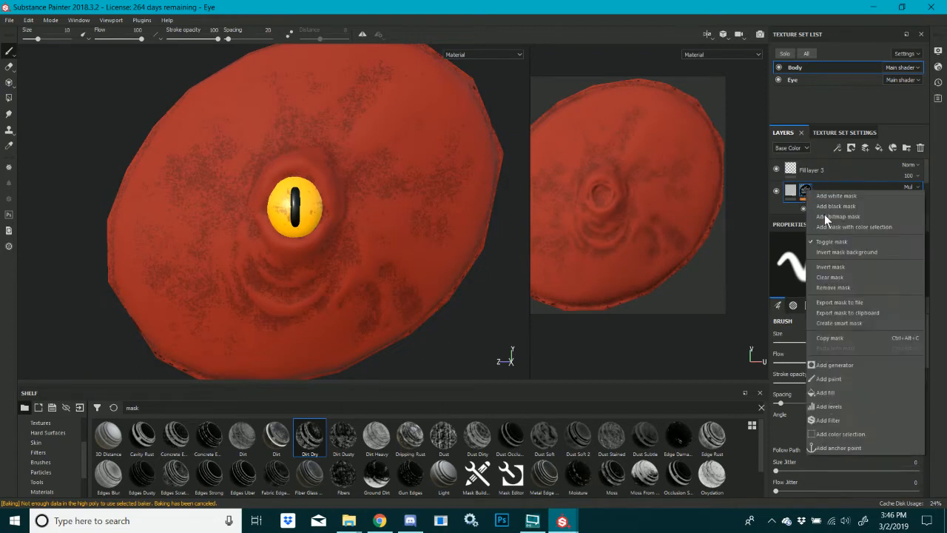
{"action": "left_click", "coordinate": [828, 423]}
{"action": "left_click", "coordinate": [829, 260]}
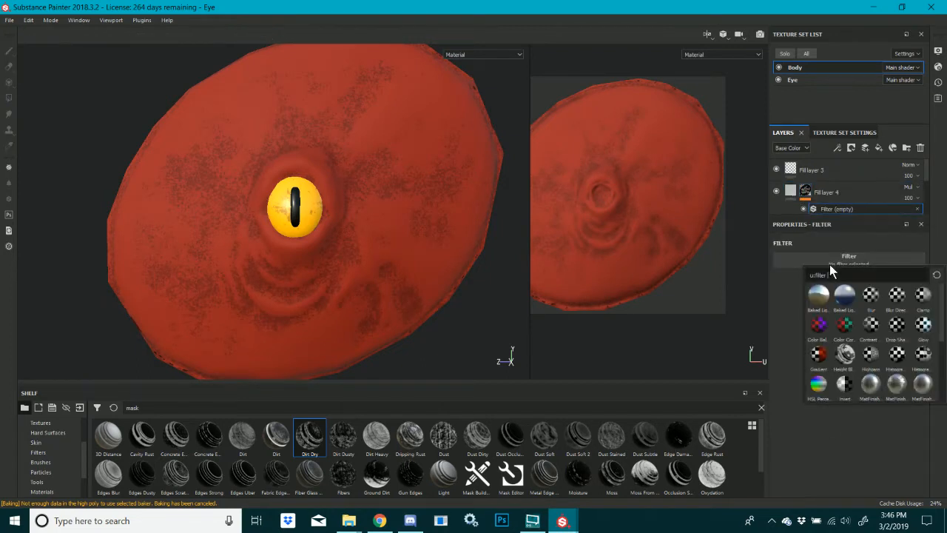
{"action": "left_click", "coordinate": [871, 296]}
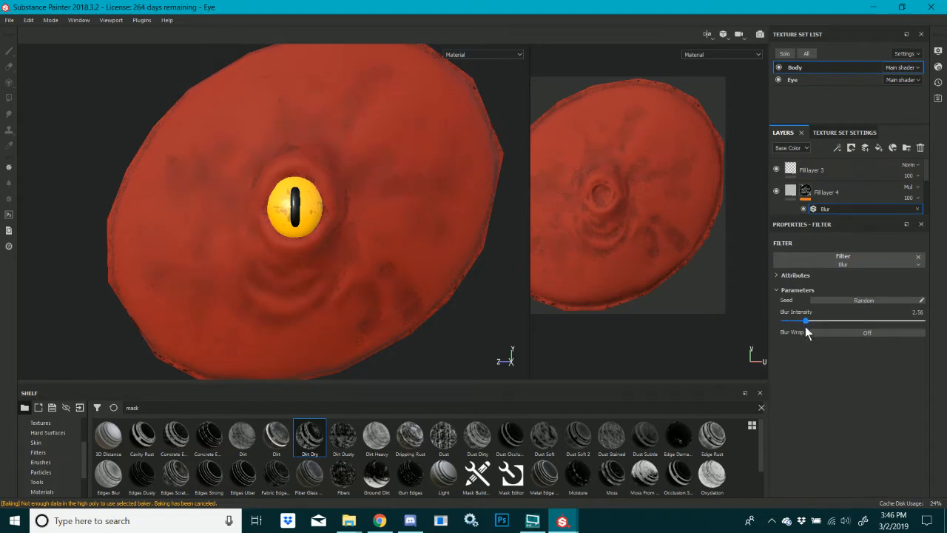
Restrict the Dirt Dry fill layer to its color and height channels and set its height to -0.8327
{"action": "left_click", "coordinate": [790, 190]}
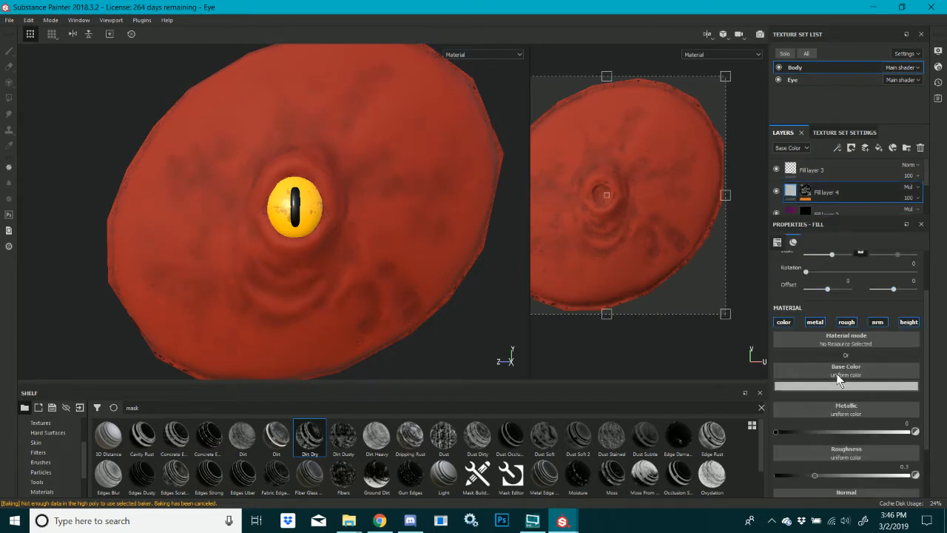
{"action": "left_click", "coordinate": [816, 323]}
{"action": "left_click", "coordinate": [847, 323]}
{"action": "left_click", "coordinate": [873, 323]}
{"action": "left_click", "coordinate": [908, 324]}
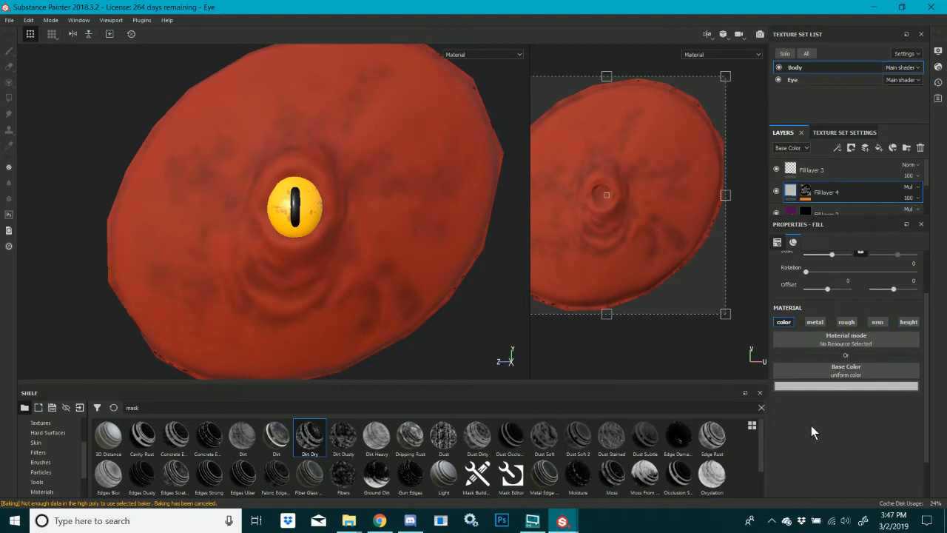
{"action": "left_click", "coordinate": [908, 323]}
{"action": "left_click", "coordinate": [818, 433]}
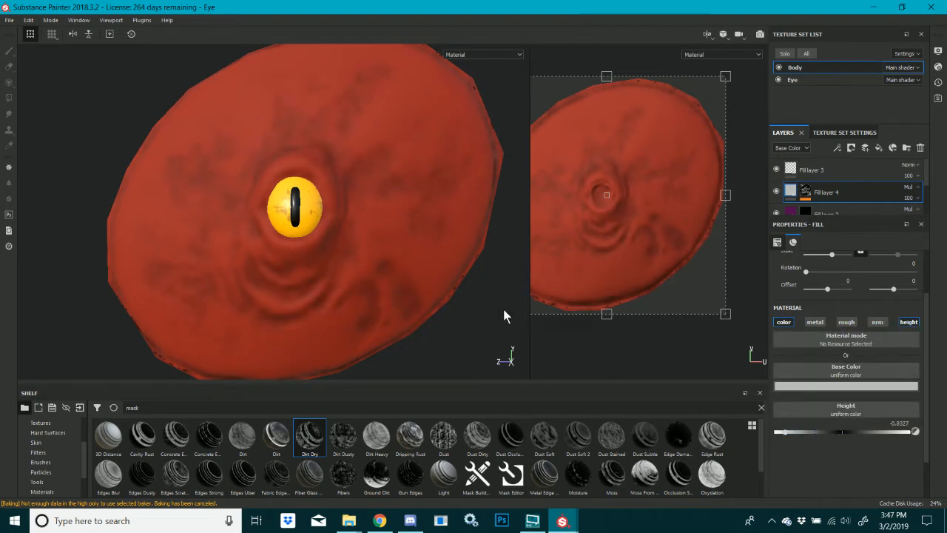
Reduce the blur intensity on the Dirt Dry mask to 1.88 and check the patches on the model
{"action": "scroll", "coordinate": [412, 254], "scroll_direction": "down", "scroll_amount": 1}
{"action": "scroll", "coordinate": [409, 245], "scroll_direction": "up", "scroll_amount": 4}
{"action": "mouse_move", "coordinate": [396, 243]}
{"action": "left_mouse_down", "text": "alt"}
{"action": "mouse_move", "coordinate": [484, 226]}
{"action": "mouse_move", "coordinate": [374, 239]}
{"action": "left_mouse_up", "text": "alt"}
{"action": "left_click", "coordinate": [805, 199]}
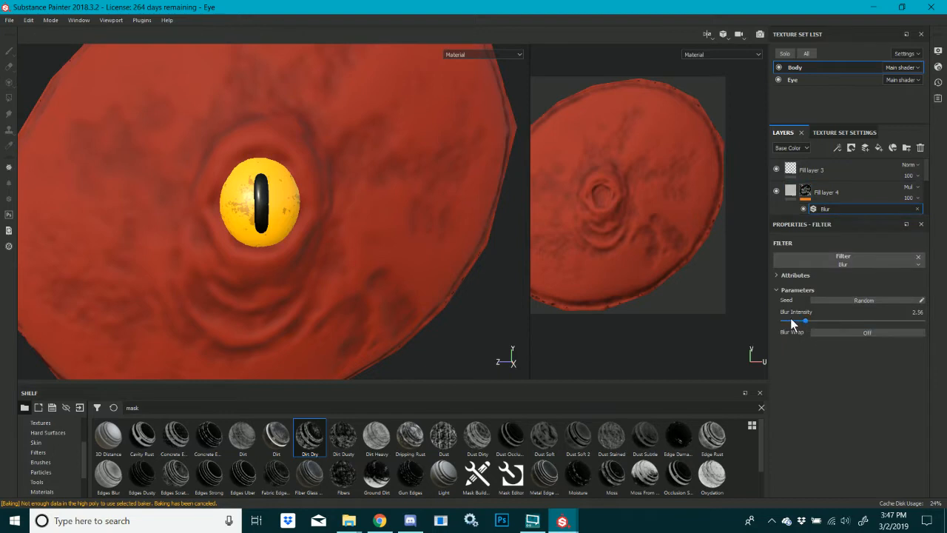
{"action": "mouse_move", "coordinate": [791, 319]}
{"action": "left_mouse_down"}
{"action": "mouse_move", "coordinate": [805, 322]}
{"action": "mouse_move", "coordinate": [795, 322]}
{"action": "left_mouse_up"}
{"action": "scroll", "coordinate": [300, 239], "scroll_direction": "down", "scroll_amount": 4}
{"action": "mouse_move", "coordinate": [305, 237]}
{"action": "left_mouse_down", "text": "alt"}
{"action": "mouse_move", "coordinate": [360, 256]}
{"action": "mouse_move", "coordinate": [398, 252]}
{"action": "left_mouse_up", "text": "alt"}
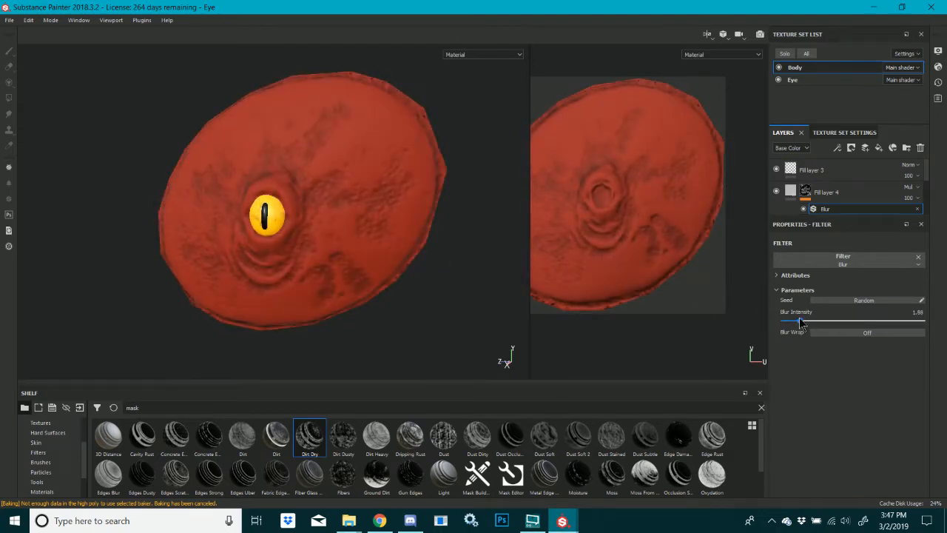
Set the Dirt Dry fill layer's base color to a medium purple with RGB 0.292, 0.086, 0.539
{"action": "left_click", "coordinate": [795, 193]}
{"action": "left_click", "coordinate": [806, 385]}
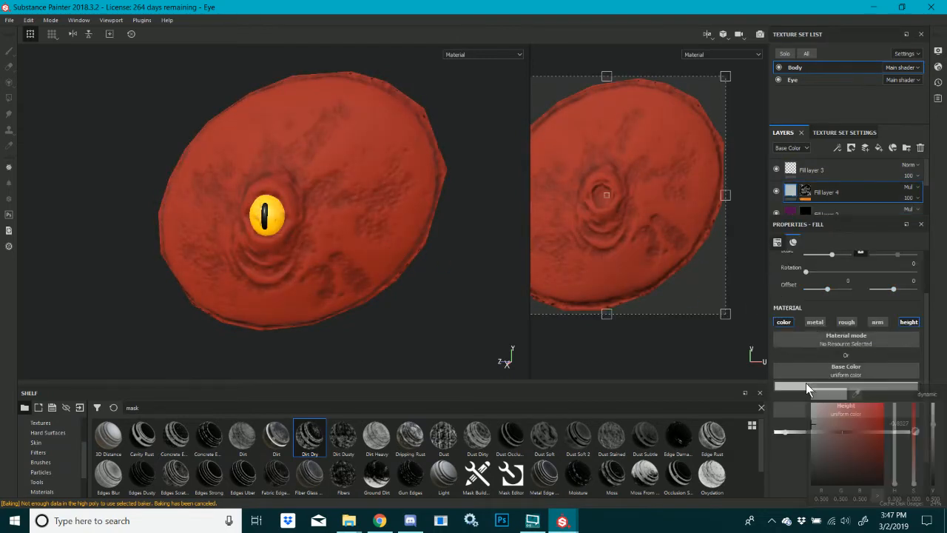
{"action": "left_click", "coordinate": [853, 430]}
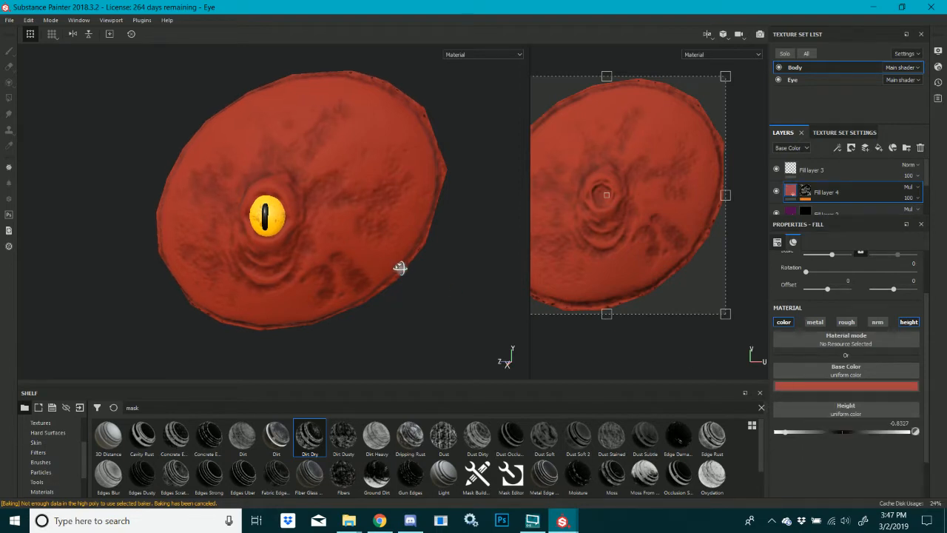
{"action": "left_click_drag", "start_coordinate": [399, 268], "coordinate": [415, 274], "text": "alt"}
{"action": "left_click", "coordinate": [806, 387]}
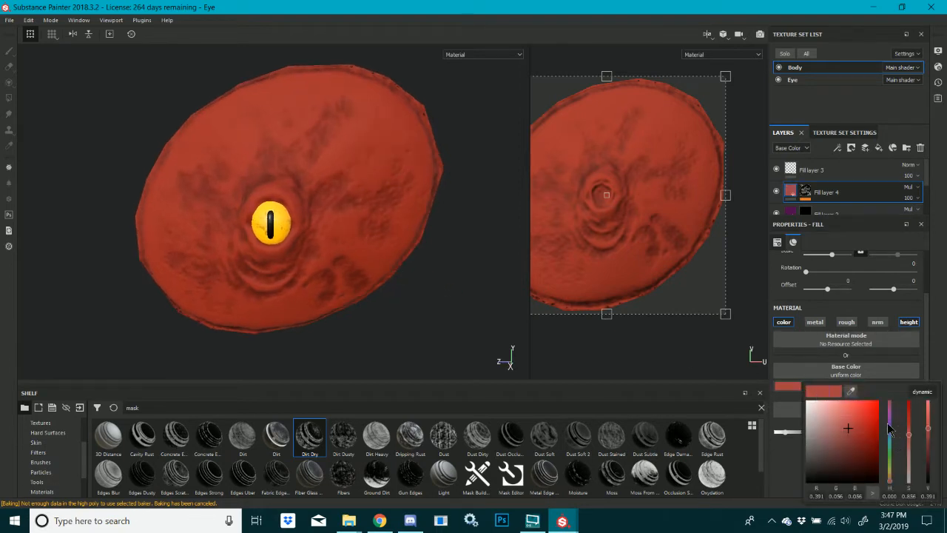
{"action": "left_click", "coordinate": [889, 424]}
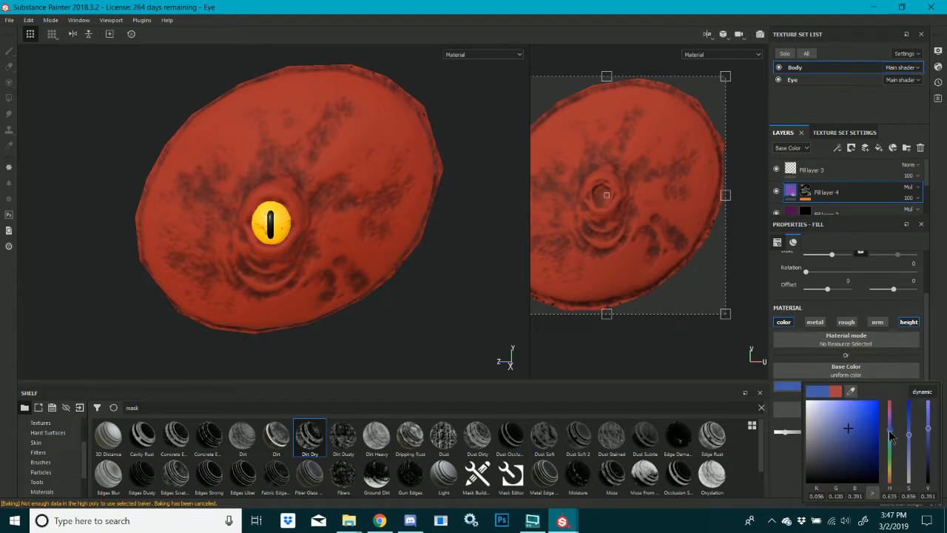
{"action": "left_click_drag", "start_coordinate": [890, 436], "coordinate": [890, 413]}
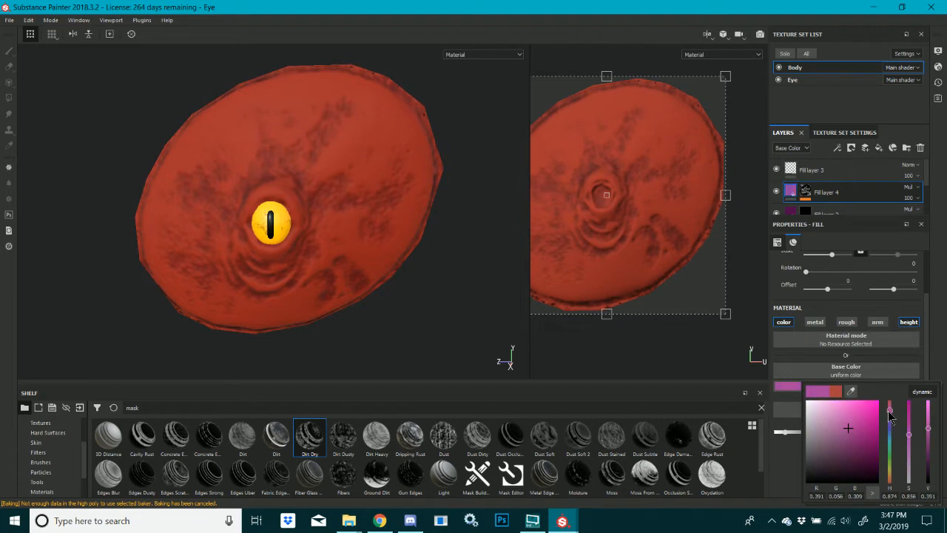
{"action": "mouse_move", "coordinate": [846, 428]}
{"action": "left_mouse_down"}
{"action": "mouse_move", "coordinate": [865, 419]}
{"action": "mouse_move", "coordinate": [860, 442]}
{"action": "mouse_move", "coordinate": [865, 423]}
{"action": "mouse_move", "coordinate": [848, 421]}
{"action": "left_mouse_up"}
{"action": "left_click", "coordinate": [887, 422]}
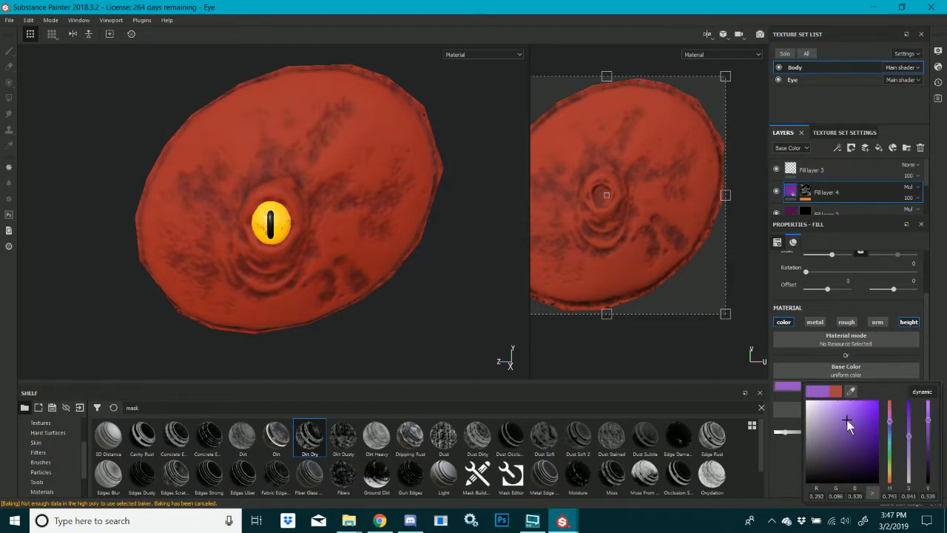
Lower the purple Dirt Dry layer's opacity to 55, keeping Multiply blending, and save the project
{"action": "left_click", "coordinate": [916, 194]}
{"action": "left_click", "coordinate": [914, 190]}
{"action": "left_click", "coordinate": [859, 197]}
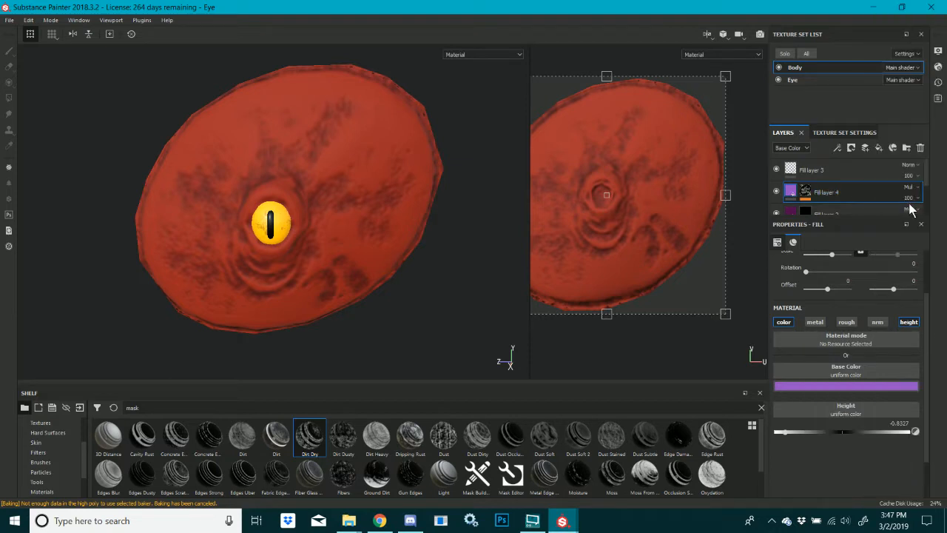
{"action": "left_click", "coordinate": [915, 191]}
{"action": "left_click", "coordinate": [864, 198]}
{"action": "left_click", "coordinate": [916, 199]}
{"action": "left_click_drag", "start_coordinate": [916, 210], "coordinate": [923, 231]}
{"action": "left_click_drag", "start_coordinate": [399, 239], "coordinate": [453, 259], "text": "alt"}
{"action": "key", "text": "ctrl+s"}
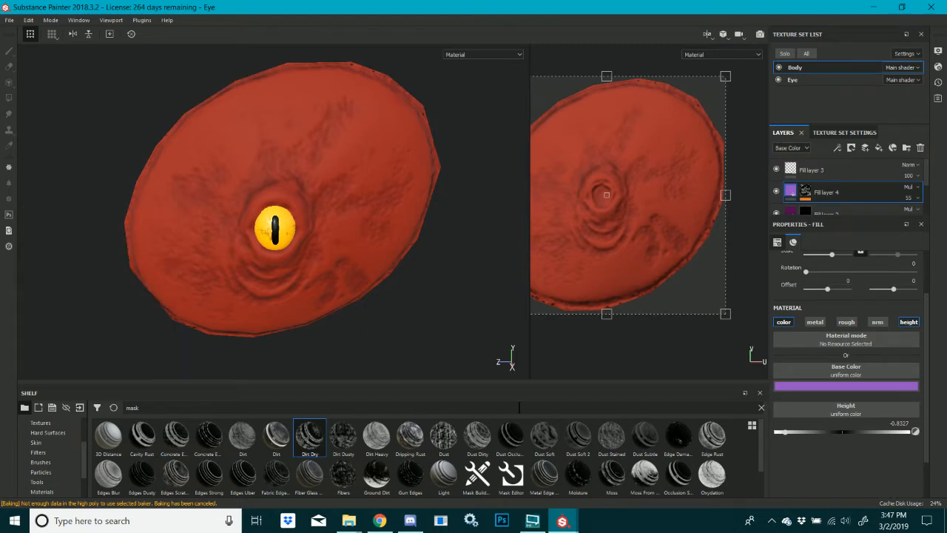
Add another fill layer above the purple Dirt Dry layer and apply the Stains Surface smart mask to it
{"action": "left_click", "coordinate": [880, 148]}
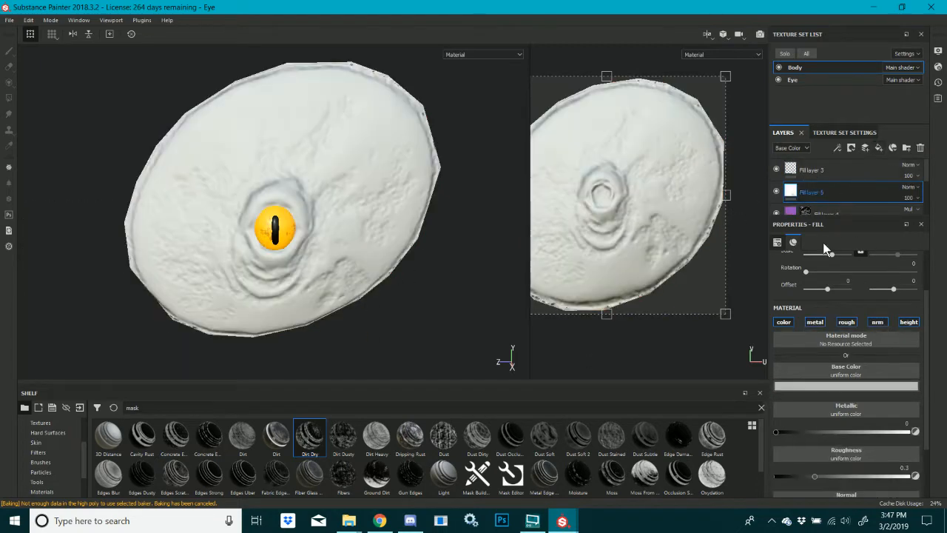
{"action": "scroll", "coordinate": [675, 465], "scroll_direction": "down", "scroll_amount": 1}
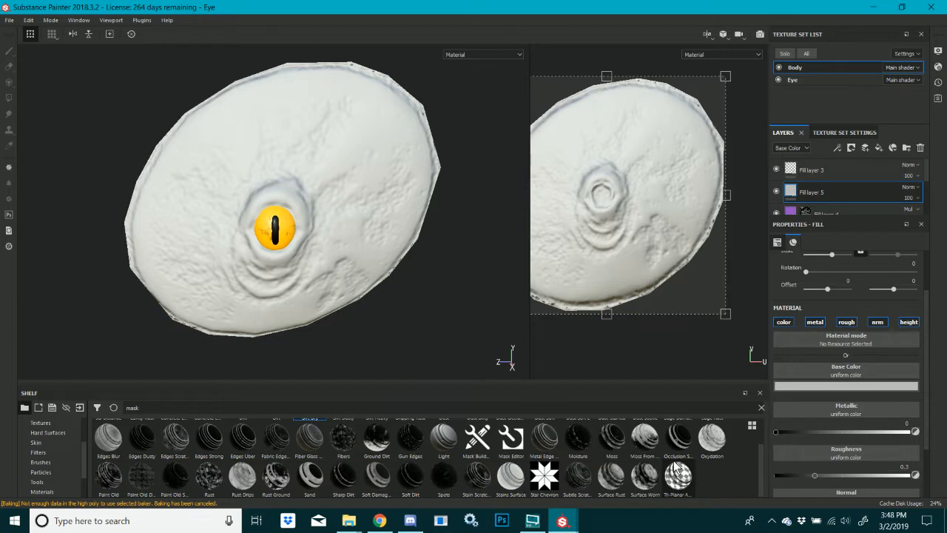
{"action": "left_click_drag", "start_coordinate": [444, 438], "coordinate": [823, 195]}
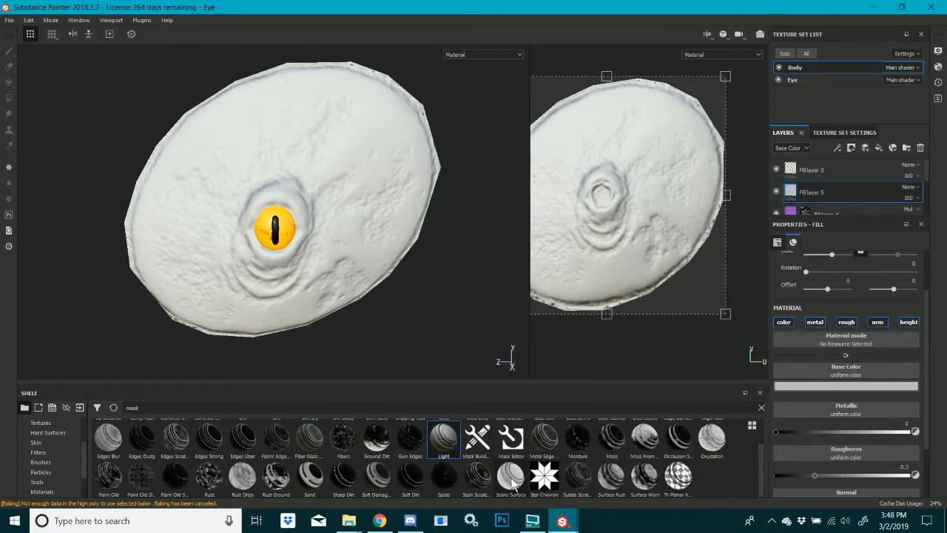
{"action": "mouse_move", "coordinate": [512, 482]}
{"action": "left_mouse_down"}
{"action": "mouse_move", "coordinate": [843, 178]}
{"action": "mouse_move", "coordinate": [851, 185]}
{"action": "mouse_move", "coordinate": [823, 195]}
{"action": "left_mouse_up"}
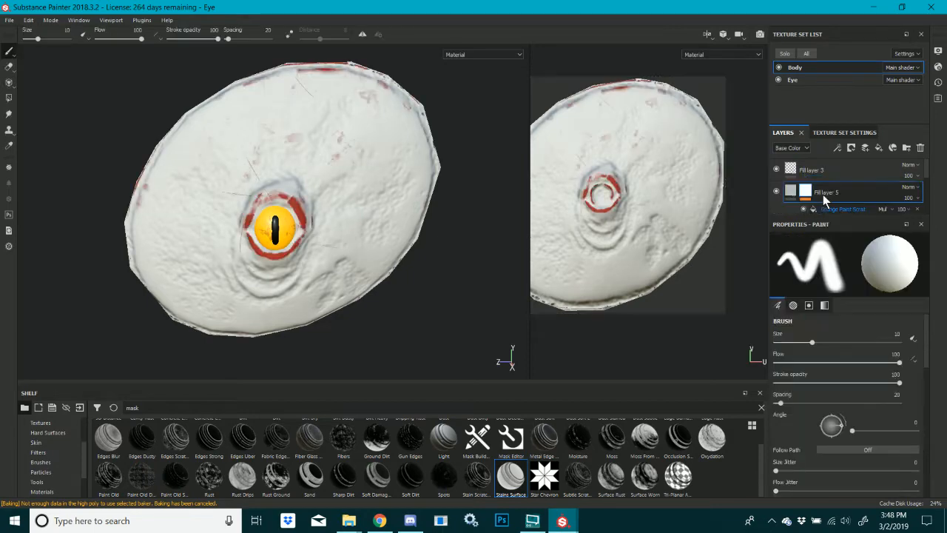
{"action": "scroll", "coordinate": [241, 229], "scroll_direction": "up", "scroll_amount": 3}
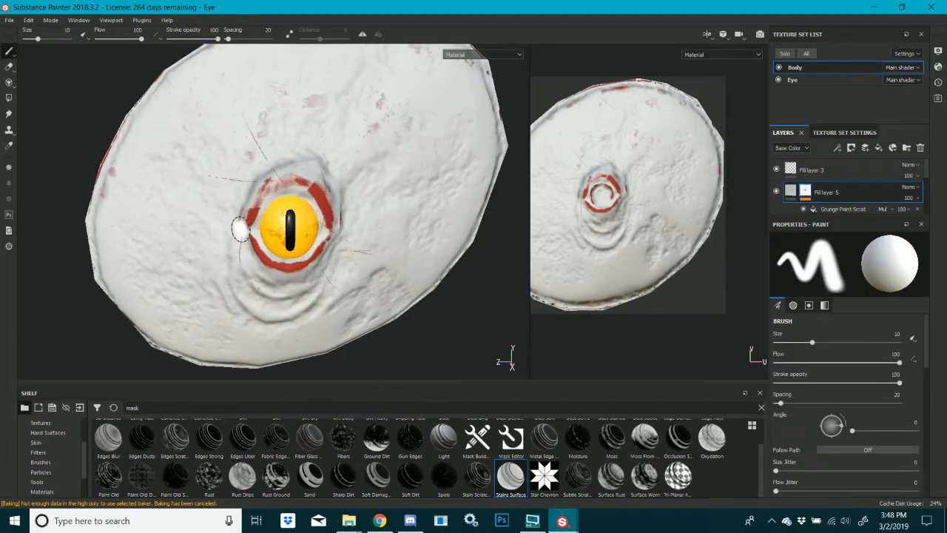
{"action": "scroll", "coordinate": [241, 230], "scroll_direction": "up", "scroll_amount": 3}
{"action": "scroll", "coordinate": [240, 229], "scroll_direction": "down", "scroll_amount": 5}
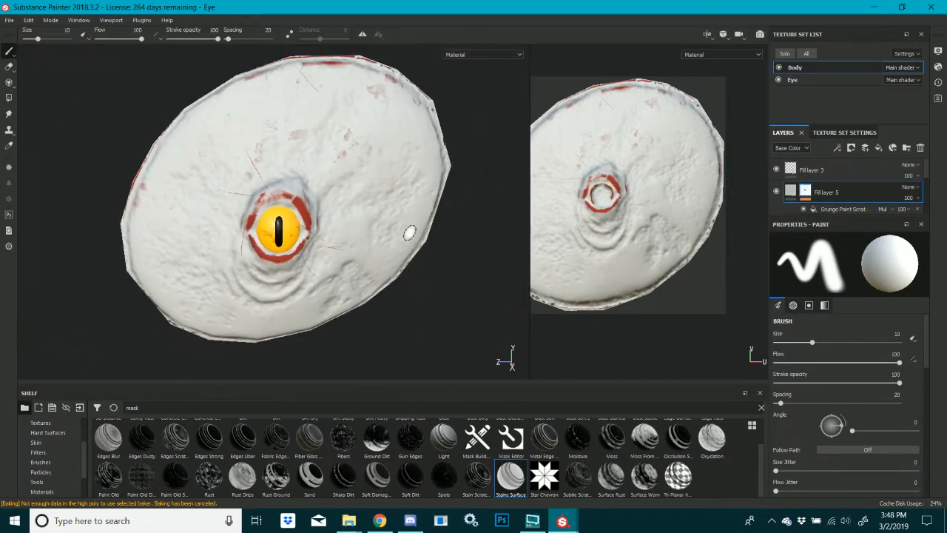
Invert the Stains Surface mask on the new fill layer
{"action": "left_click", "coordinate": [802, 203]}
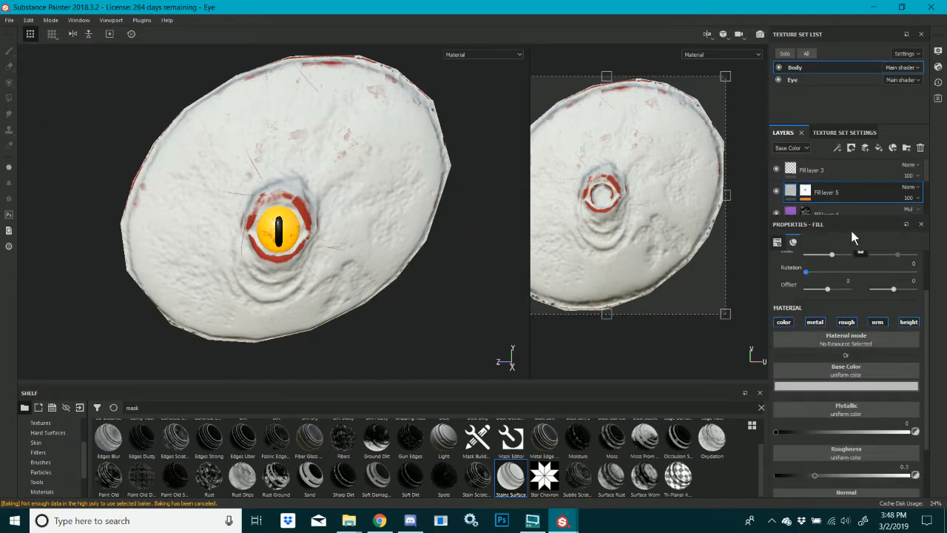
{"action": "right_click", "coordinate": [805, 191]}
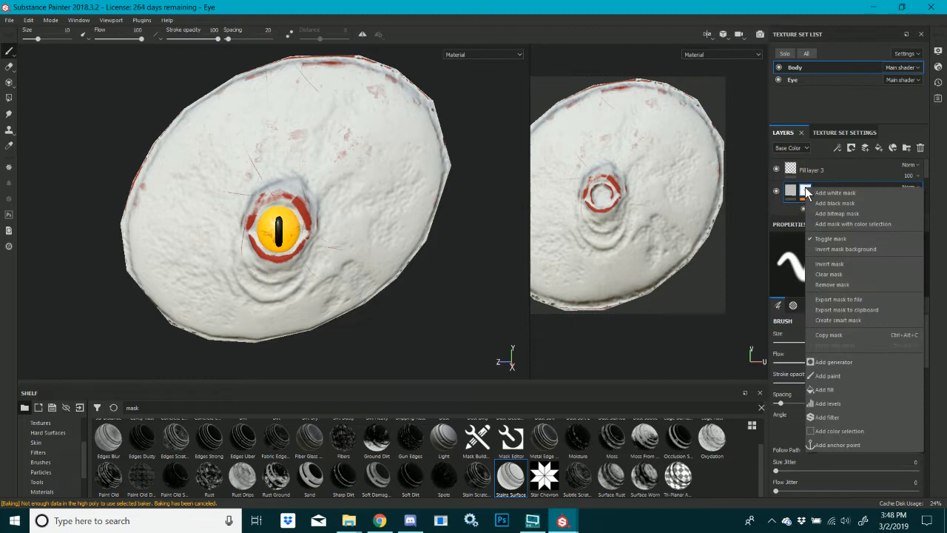
{"action": "left_click", "coordinate": [837, 262]}
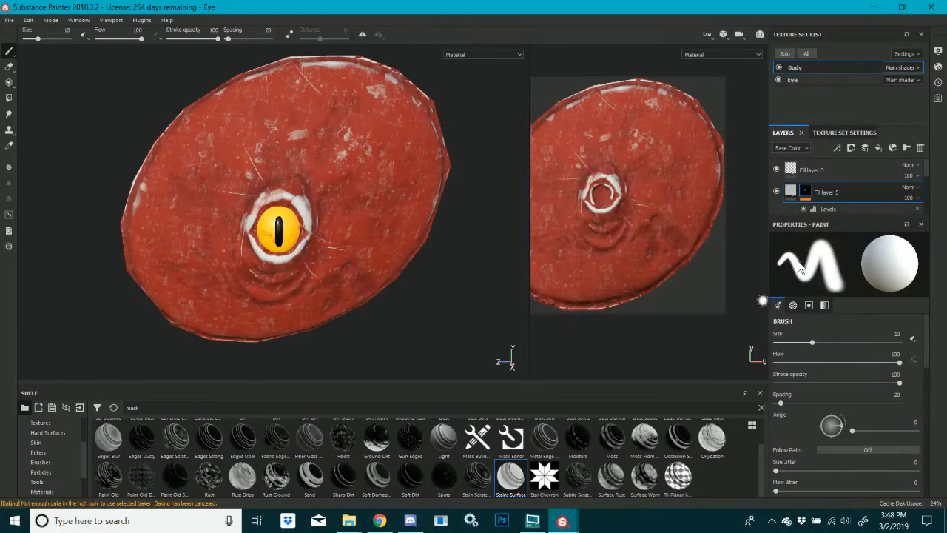
Limit the stains fill layer to the color and height channels and lower its height to -0.6945
{"action": "left_click", "coordinate": [791, 192]}
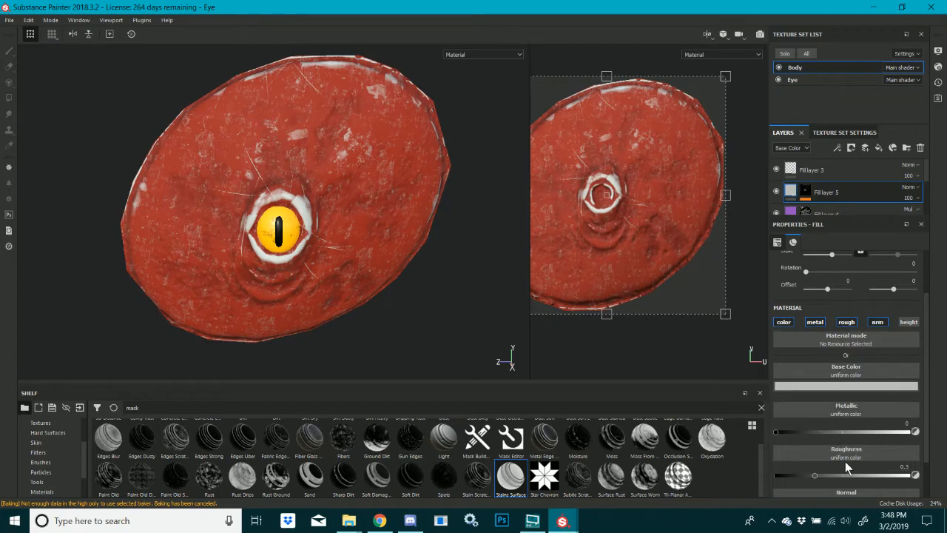
{"action": "left_click", "coordinate": [815, 322]}
{"action": "left_click", "coordinate": [846, 321]}
{"action": "left_click", "coordinate": [878, 322]}
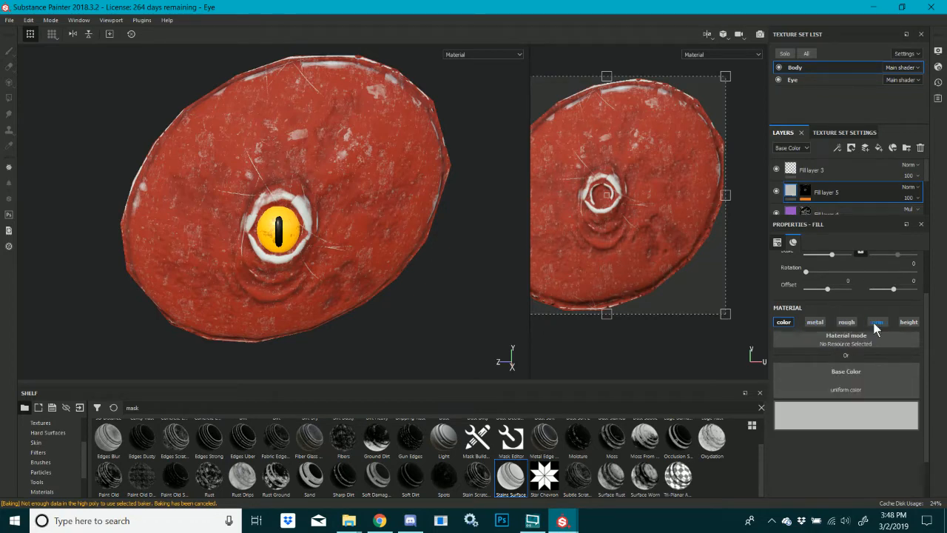
{"action": "left_click", "coordinate": [909, 322]}
{"action": "left_click_drag", "start_coordinate": [815, 432], "coordinate": [794, 429]}
{"action": "scroll", "coordinate": [355, 259], "scroll_direction": "down", "scroll_amount": 3}
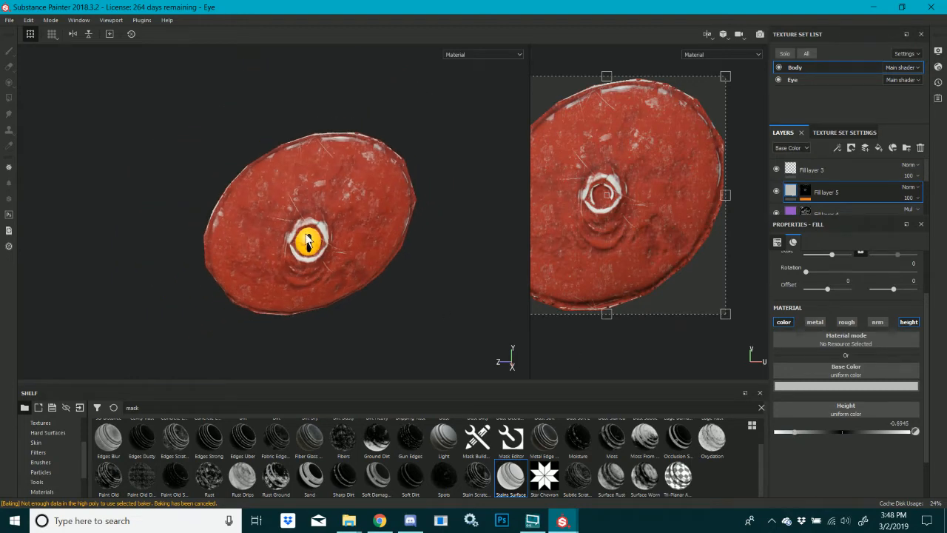
{"action": "scroll", "coordinate": [307, 228], "scroll_direction": "up", "scroll_amount": 9}
{"action": "scroll", "coordinate": [307, 228], "scroll_direction": "down", "scroll_amount": 6}
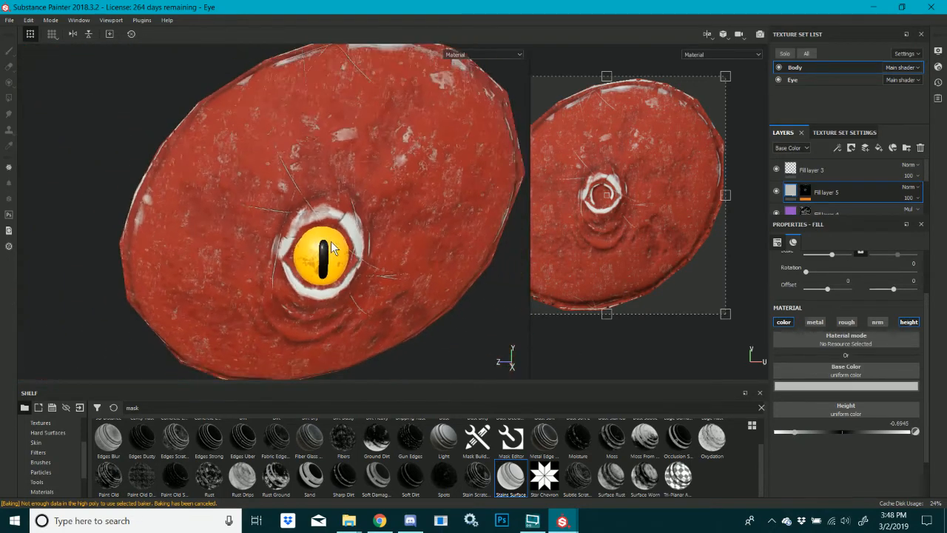
Set the stains layer's base color blending to Multiply, keeping its color channel enabled alongside height
{"action": "left_click", "coordinate": [791, 322]}
{"action": "left_click", "coordinate": [792, 322]}
{"action": "left_click", "coordinate": [784, 324]}
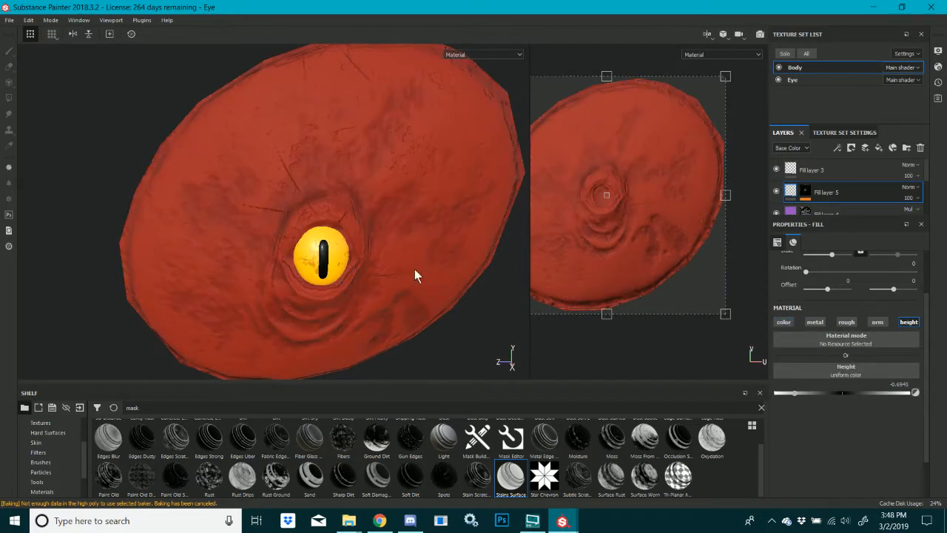
{"action": "scroll", "coordinate": [291, 236], "scroll_direction": "down", "scroll_amount": 1}
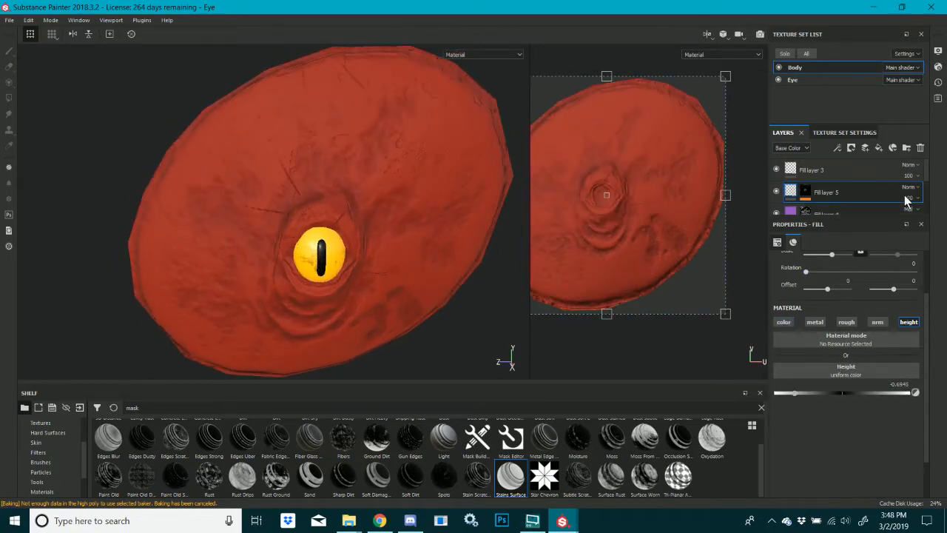
{"action": "left_click", "coordinate": [907, 199]}
{"action": "left_click", "coordinate": [894, 234]}
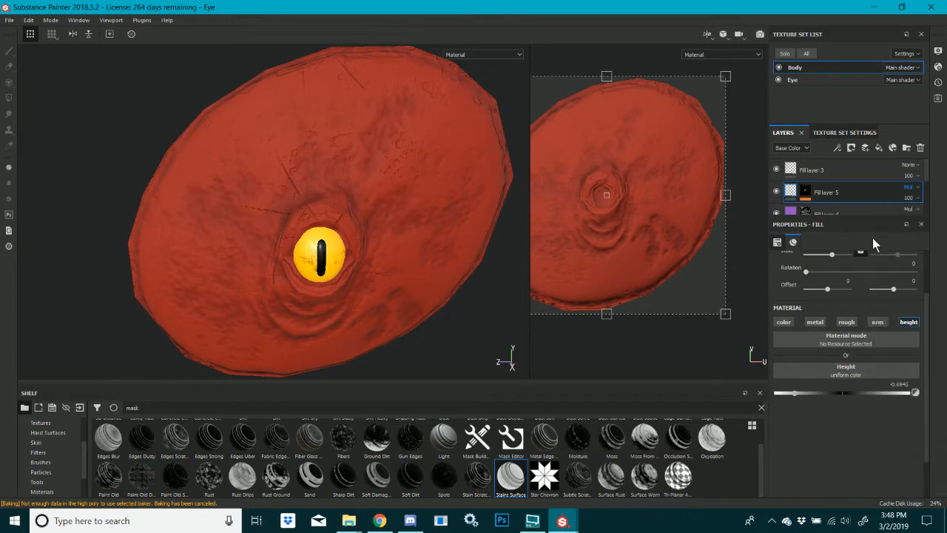
{"action": "left_click", "coordinate": [781, 323]}
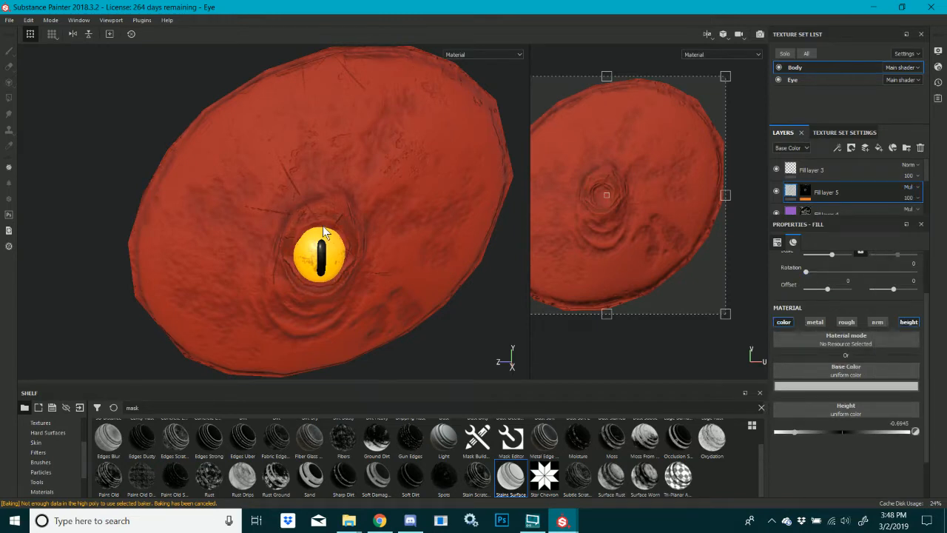
Switch the layer stack to the Height channel and reduce the stains layer's height opacity to 55
{"action": "scroll", "coordinate": [323, 226], "scroll_direction": "up", "scroll_amount": 3}
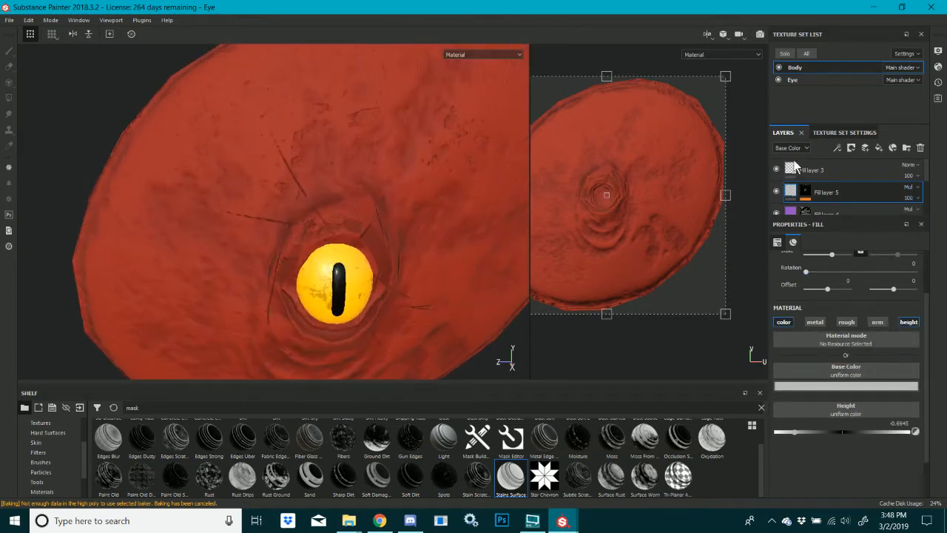
{"action": "left_click", "coordinate": [791, 148]}
{"action": "left_click", "coordinate": [793, 182]}
{"action": "left_click", "coordinate": [911, 199]}
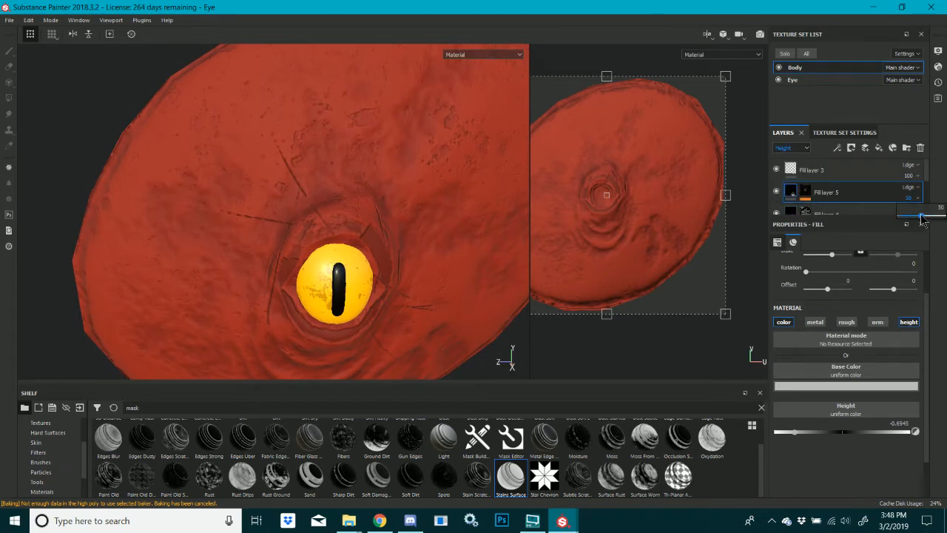
Examine the stain indentations around the eye and across the body from near, far and different angles
{"action": "scroll", "coordinate": [341, 186], "scroll_direction": "down", "scroll_amount": 4}
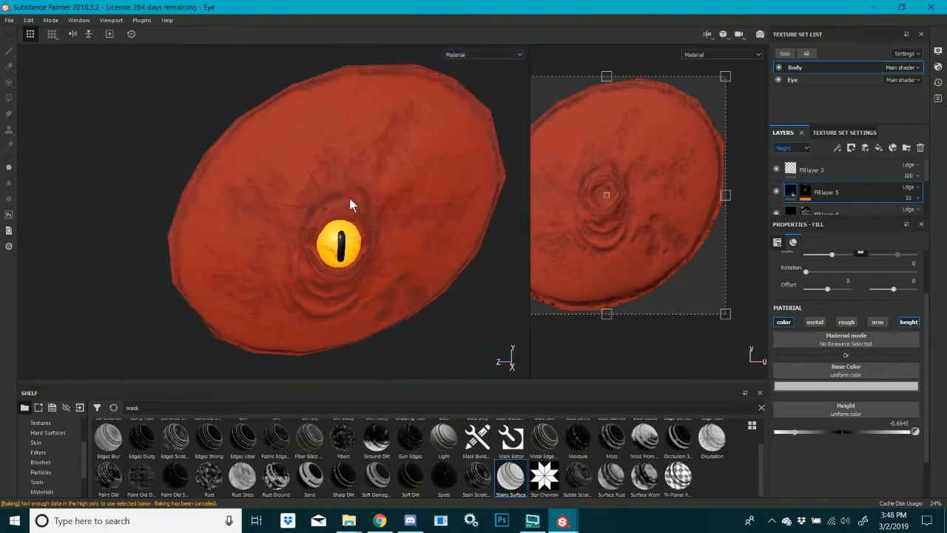
{"action": "scroll", "coordinate": [370, 215], "scroll_direction": "up", "scroll_amount": 4}
{"action": "scroll", "coordinate": [379, 238], "scroll_direction": "up", "scroll_amount": 2}
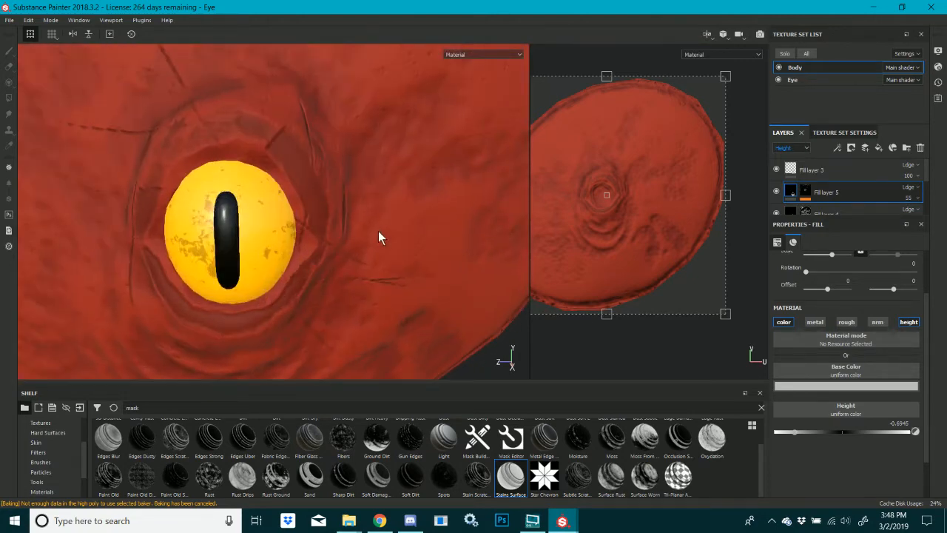
{"action": "scroll", "coordinate": [377, 231], "scroll_direction": "down", "scroll_amount": 6}
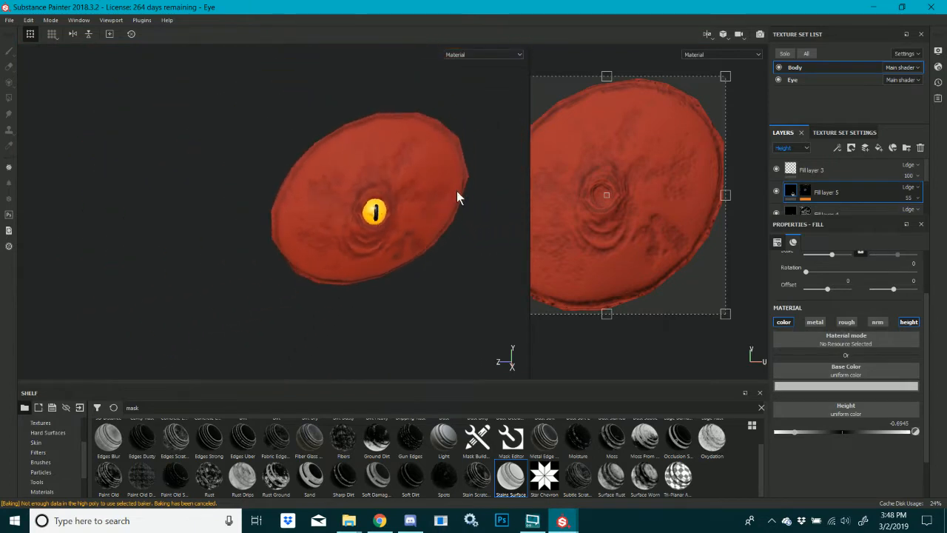
{"action": "scroll", "coordinate": [458, 193], "scroll_direction": "up", "scroll_amount": 5}
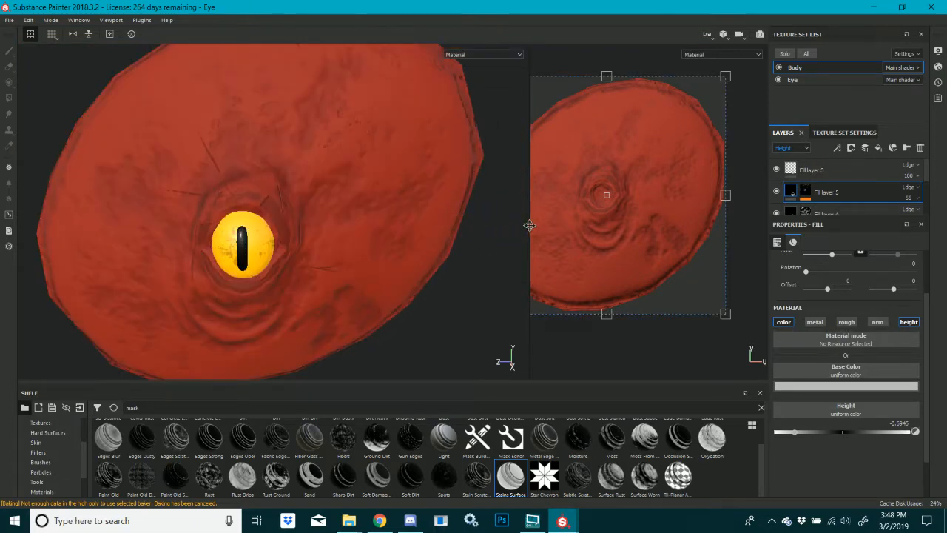
{"action": "left_click_drag", "start_coordinate": [393, 209], "coordinate": [310, 224], "text": "alt"}
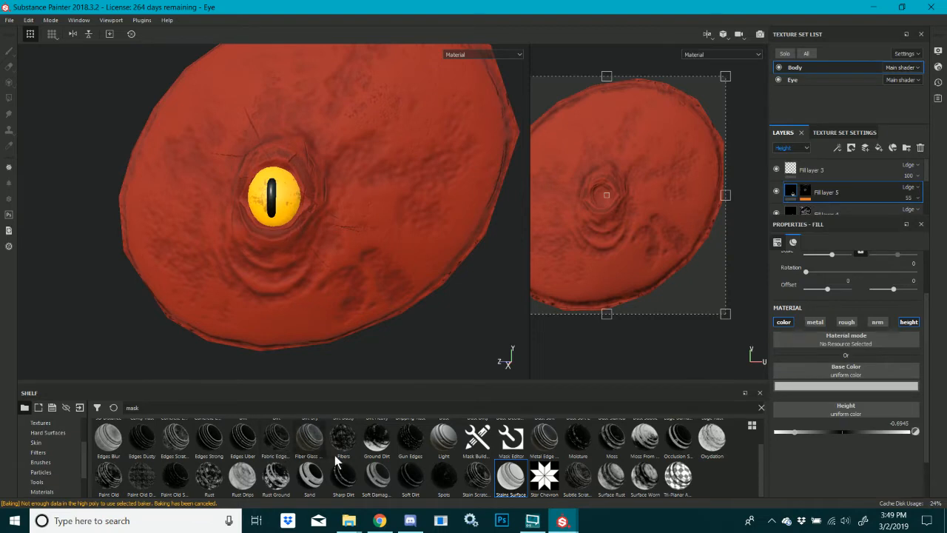
{"action": "scroll", "coordinate": [302, 308], "scroll_direction": "down", "scroll_amount": 3}
{"action": "left_click_drag", "start_coordinate": [288, 278], "coordinate": [327, 276], "text": "alt"}
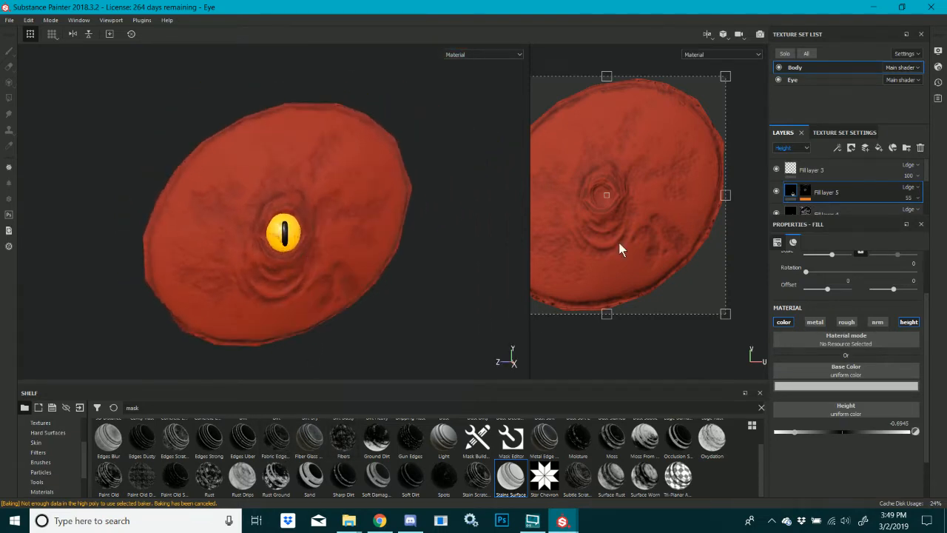
Look through the stains layer's mask properties and its list of mask effects
{"action": "left_click", "coordinate": [805, 196]}
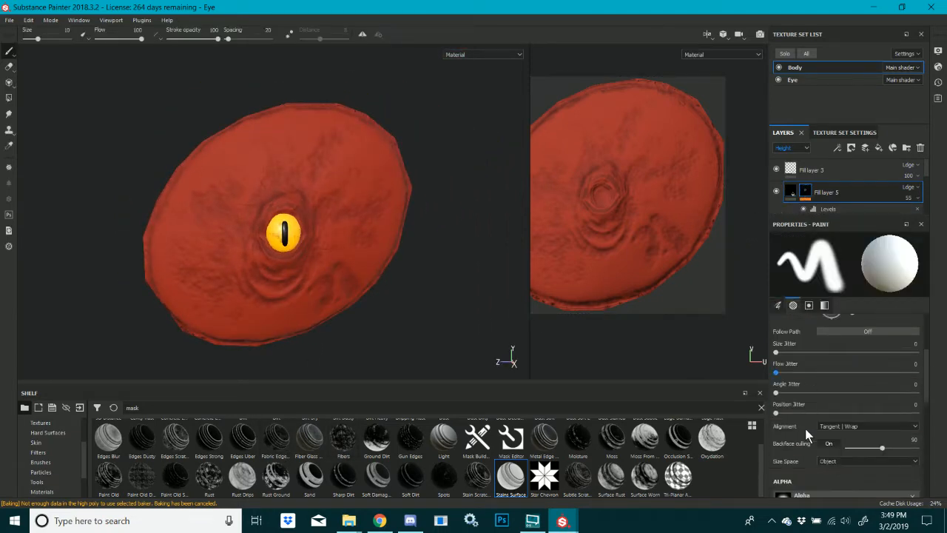
{"action": "scroll", "coordinate": [805, 428], "scroll_direction": "down", "scroll_amount": 1}
{"action": "scroll", "coordinate": [806, 428], "scroll_direction": "down", "scroll_amount": 3}
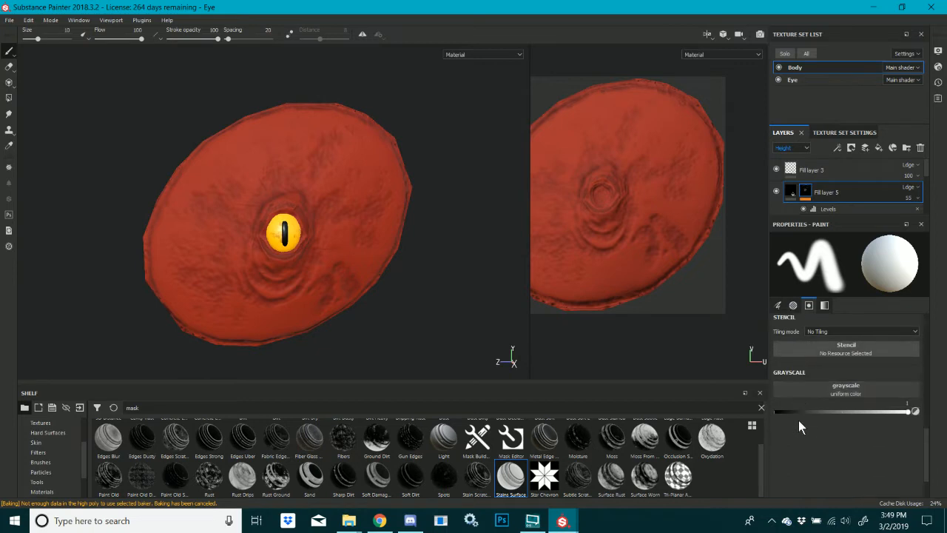
{"action": "mouse_move", "coordinate": [783, 385]}
{"action": "left_mouse_down"}
{"action": "mouse_move", "coordinate": [850, 391]}
{"action": "mouse_move", "coordinate": [713, 395]}
{"action": "left_mouse_up"}
{"action": "scroll", "coordinate": [825, 414], "scroll_direction": "up", "scroll_amount": 2}
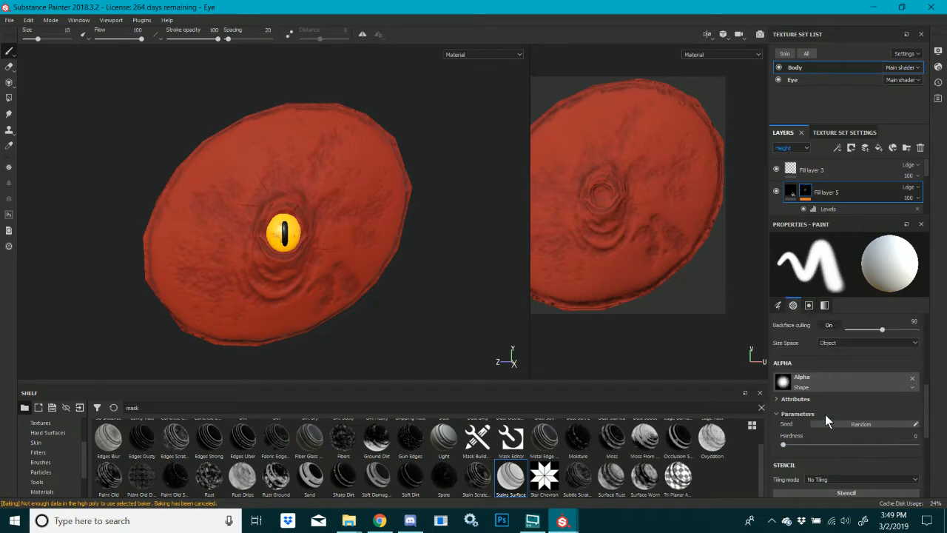
{"action": "scroll", "coordinate": [827, 421], "scroll_direction": "up", "scroll_amount": 2}
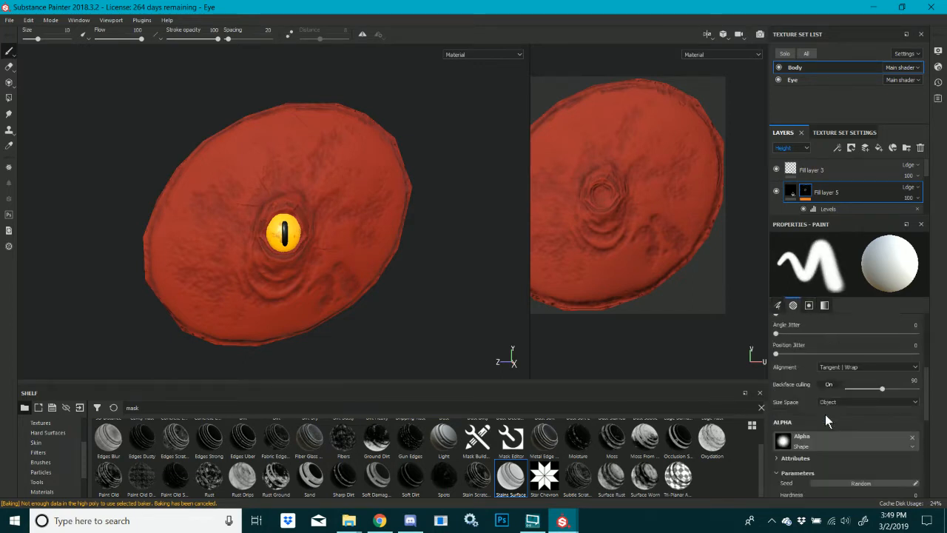
{"action": "scroll", "coordinate": [825, 415], "scroll_direction": "down", "scroll_amount": 3}
{"action": "scroll", "coordinate": [820, 209], "scroll_direction": "down", "scroll_amount": 1}
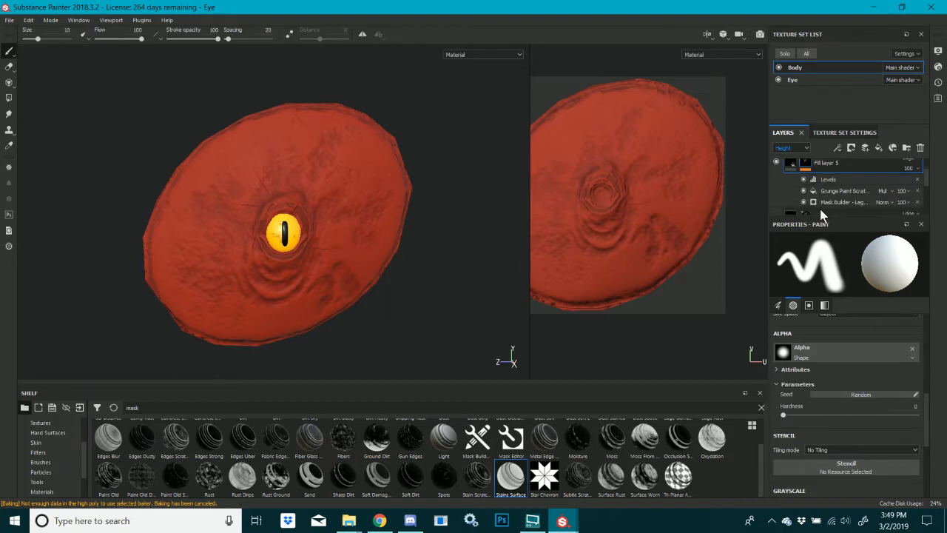
Change the mask's Grunge Paint Scratched fill to Tri-planar projection and check the result on the model
{"action": "left_click", "coordinate": [826, 191]}
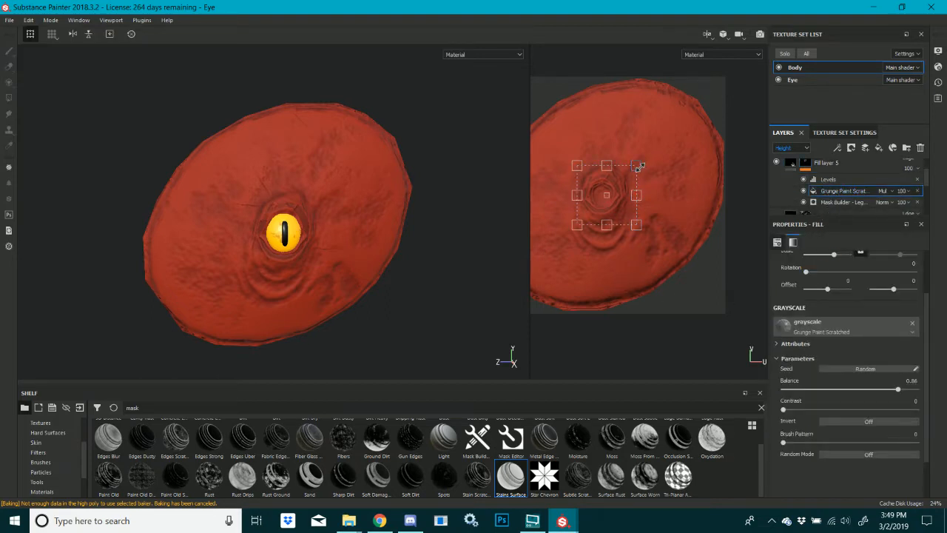
{"action": "left_click_drag", "start_coordinate": [642, 162], "coordinate": [735, 125]}
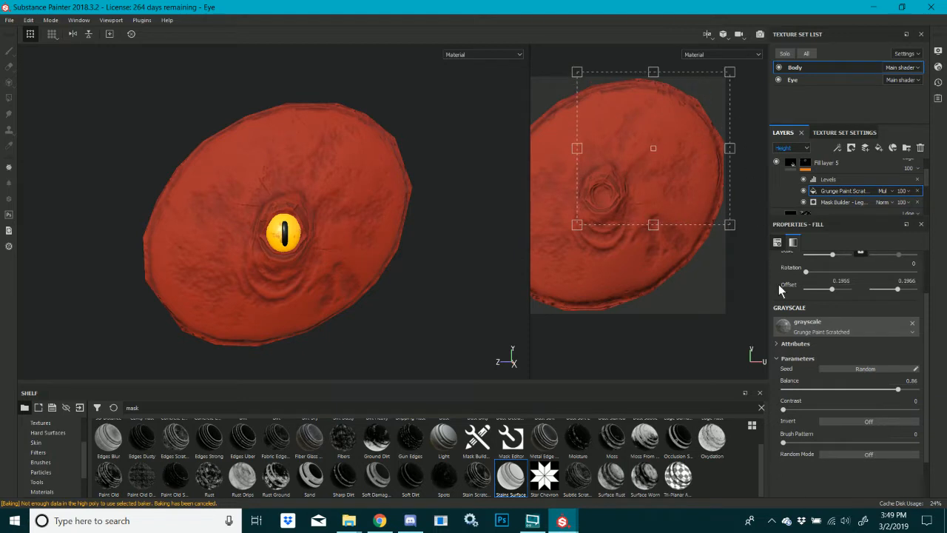
{"action": "key", "text": "ctrl+z"}
{"action": "scroll", "coordinate": [811, 378], "scroll_direction": "up", "scroll_amount": 3}
{"action": "left_click", "coordinate": [821, 275]}
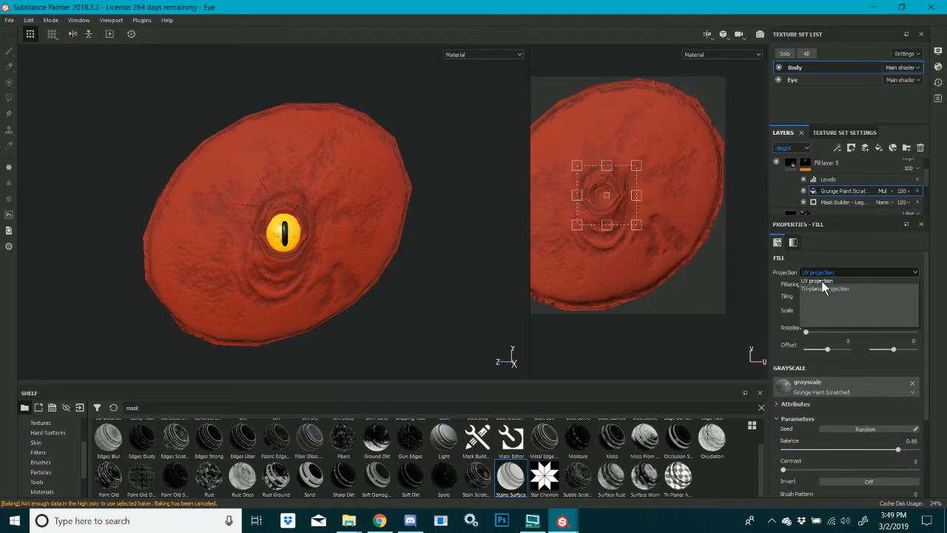
{"action": "left_click", "coordinate": [819, 288]}
{"action": "scroll", "coordinate": [311, 264], "scroll_direction": "down", "scroll_amount": 3}
{"action": "scroll", "coordinate": [311, 263], "scroll_direction": "up", "scroll_amount": 5}
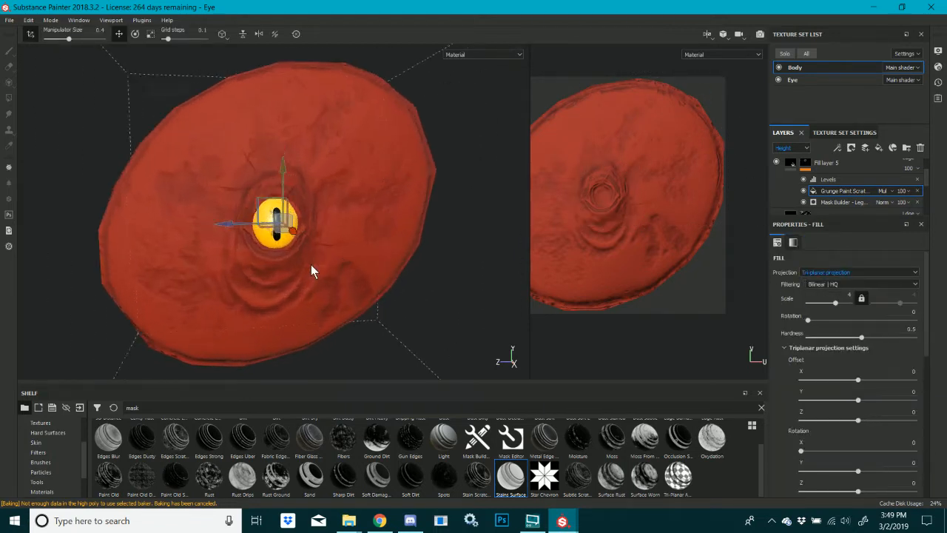
{"action": "scroll", "coordinate": [311, 265], "scroll_direction": "up", "scroll_amount": 2}
{"action": "left_click_drag", "start_coordinate": [360, 266], "coordinate": [524, 292], "text": "alt"}
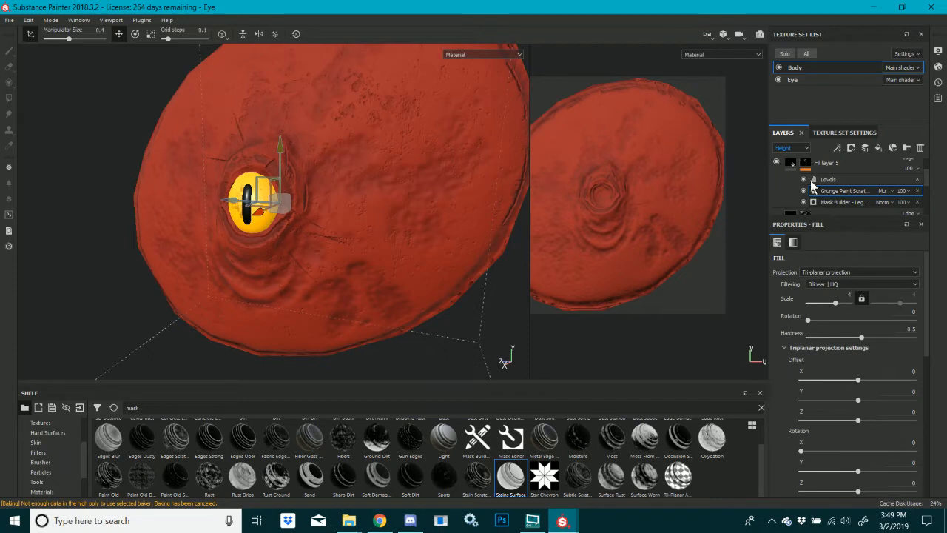
In the stains mask's Mask Builder generator, set Scatter to 0.06 and Scratches to 1
{"action": "left_click", "coordinate": [844, 201]}
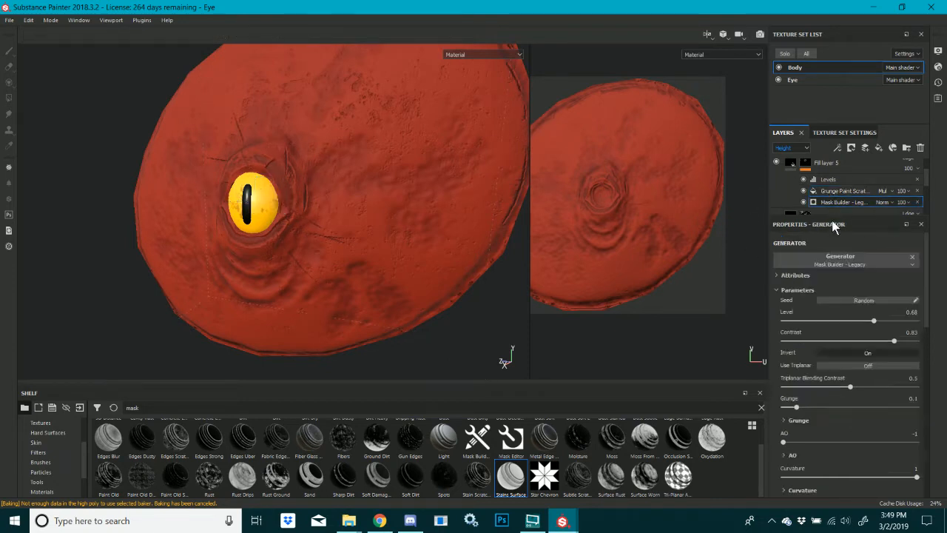
{"action": "scroll", "coordinate": [844, 296], "scroll_direction": "down", "scroll_amount": 3}
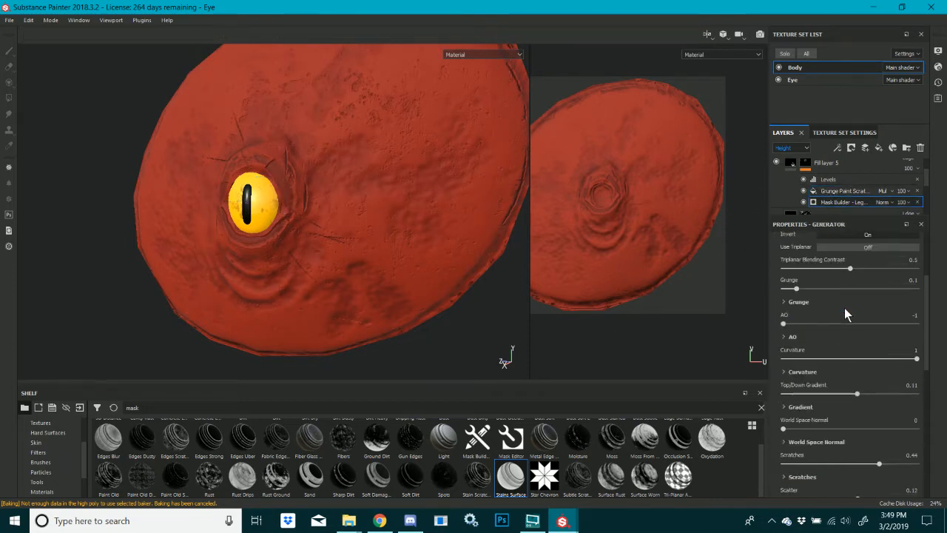
{"action": "scroll", "coordinate": [844, 308], "scroll_direction": "down", "scroll_amount": 3}
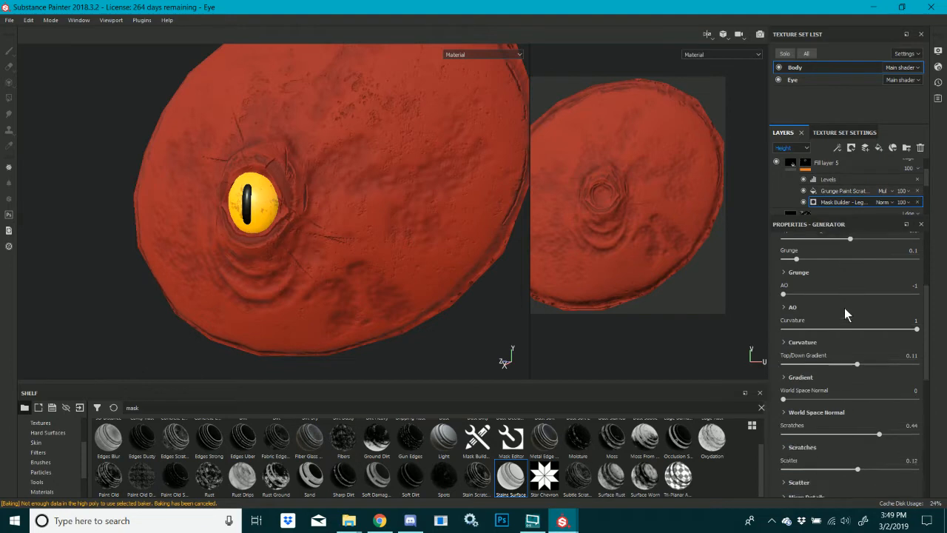
{"action": "scroll", "coordinate": [844, 308], "scroll_direction": "down", "scroll_amount": 1}
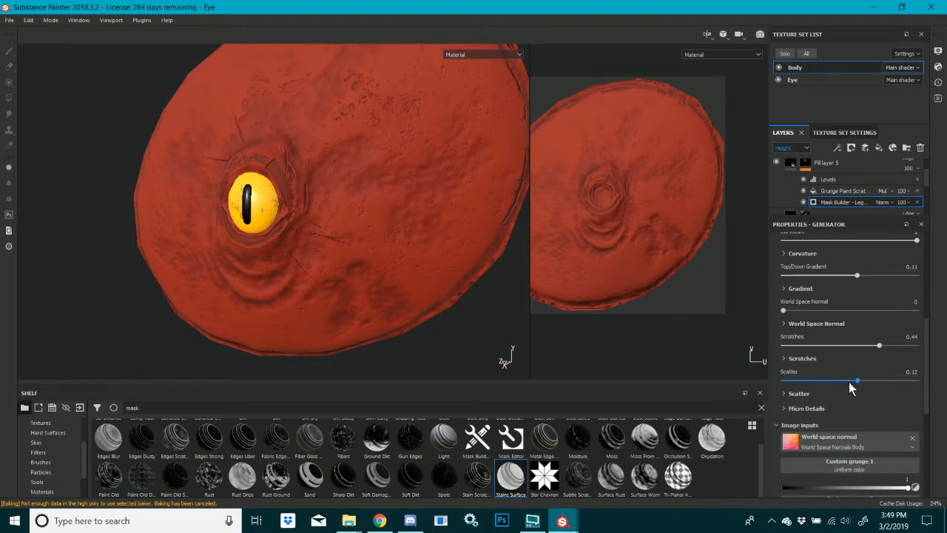
{"action": "mouse_move", "coordinate": [849, 382]}
{"action": "left_mouse_down"}
{"action": "mouse_move", "coordinate": [890, 392]}
{"action": "mouse_move", "coordinate": [838, 382]}
{"action": "mouse_move", "coordinate": [854, 382]}
{"action": "left_mouse_up"}
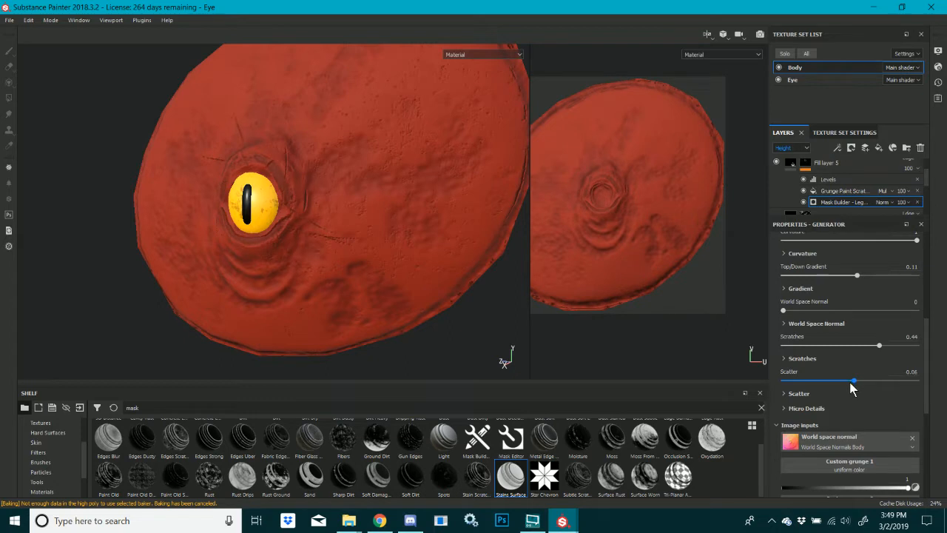
{"action": "left_click", "coordinate": [840, 346]}
{"action": "left_click_drag", "start_coordinate": [900, 346], "coordinate": [932, 346]}
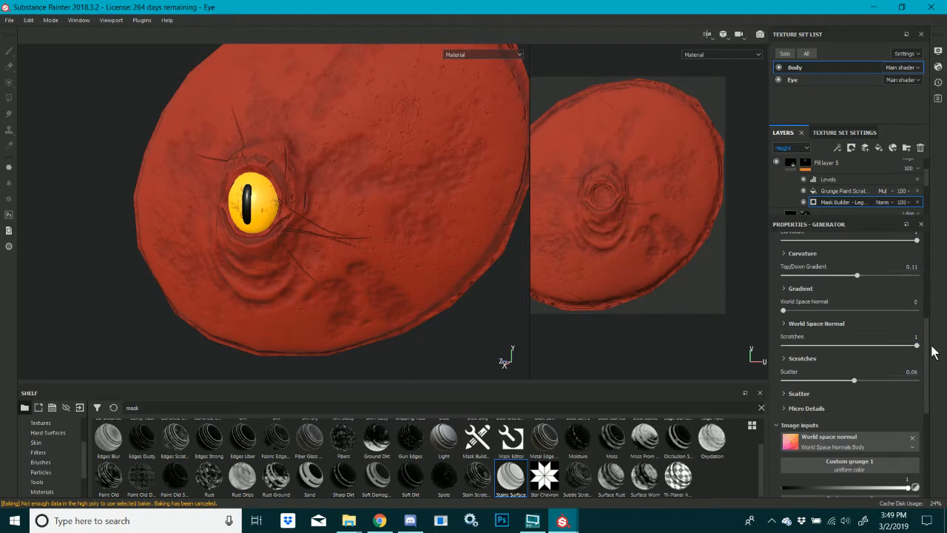
Reduce Scratches to 0.75 in the stains mask's Mask Builder generator and check the skin from different angles
{"action": "left_click", "coordinate": [892, 347]}
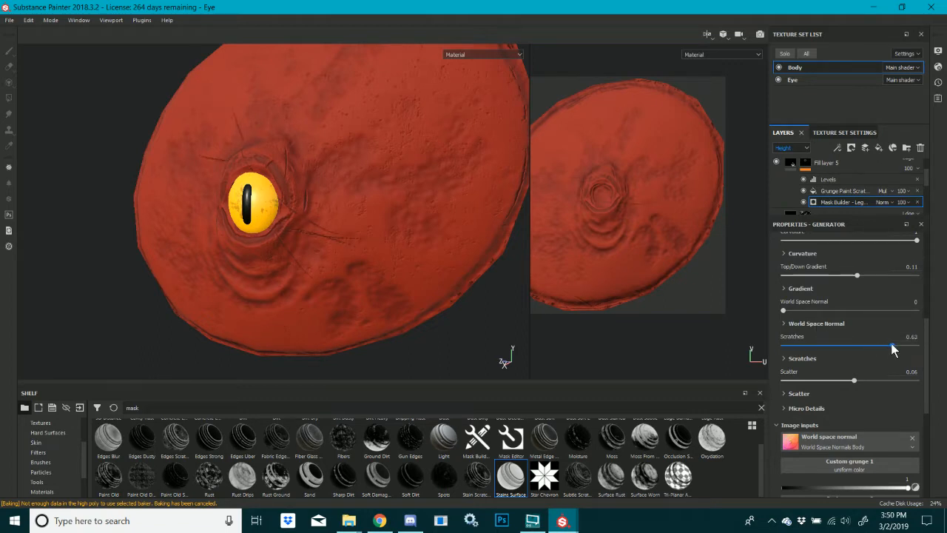
{"action": "scroll", "coordinate": [273, 225], "scroll_direction": "down", "scroll_amount": 2}
{"action": "scroll", "coordinate": [274, 224], "scroll_direction": "up", "scroll_amount": 2}
{"action": "left_click_drag", "start_coordinate": [319, 221], "coordinate": [722, 303], "text": "alt"}
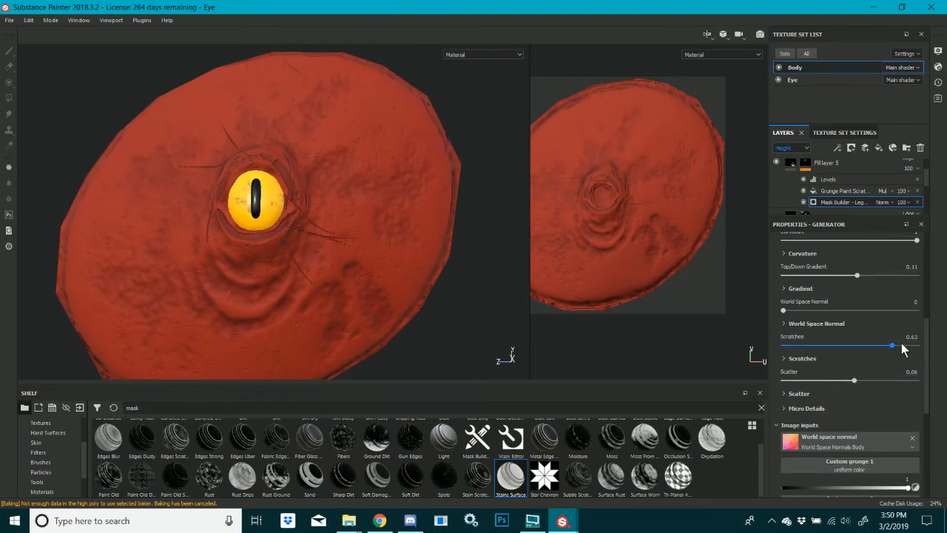
{"action": "left_click_drag", "start_coordinate": [902, 342], "coordinate": [900, 345]}
{"action": "left_click_drag", "start_coordinate": [441, 273], "coordinate": [412, 263], "text": "alt"}
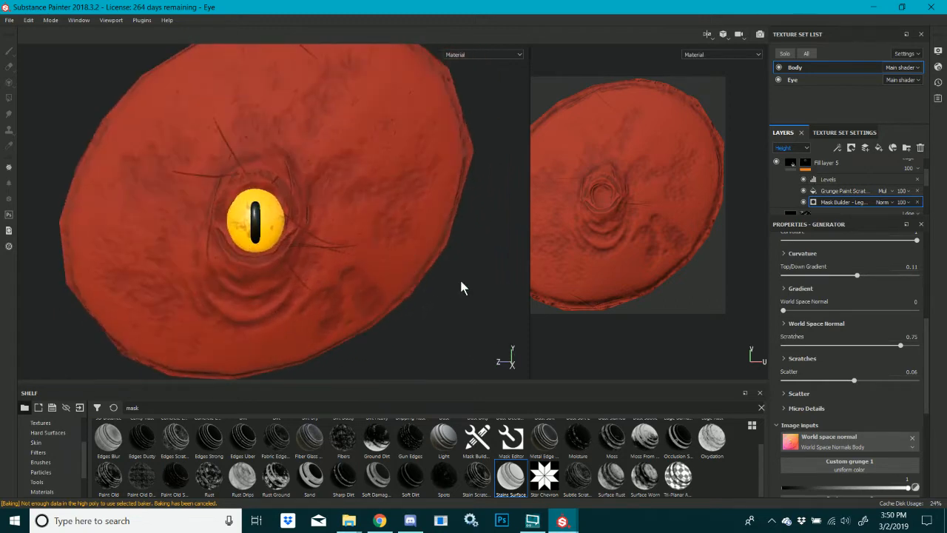
{"action": "left_click_drag", "start_coordinate": [460, 287], "coordinate": [433, 289], "text": "alt"}
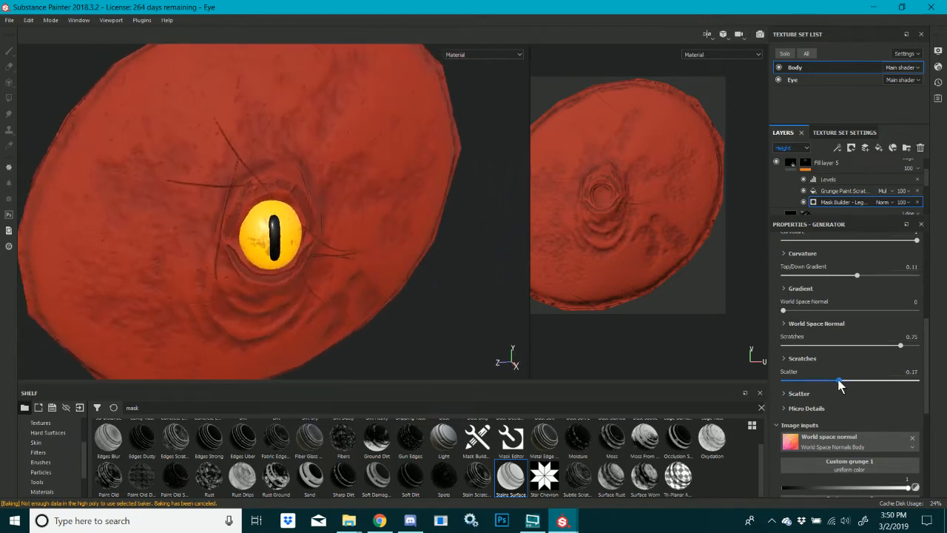
Lower Scatter to -0.05 in the same Mask Builder generator and check the stains up close
{"action": "left_click", "coordinate": [848, 380]}
{"action": "left_click_drag", "start_coordinate": [375, 281], "coordinate": [376, 245], "text": "alt"}
{"action": "scroll", "coordinate": [827, 323], "scroll_direction": "down", "scroll_amount": 2}
{"action": "scroll", "coordinate": [828, 323], "scroll_direction": "up", "scroll_amount": 3}
Switch to Chrome to read the stream's live chat, and return to Substance Painter
{"action": "left_click", "coordinate": [379, 520]}
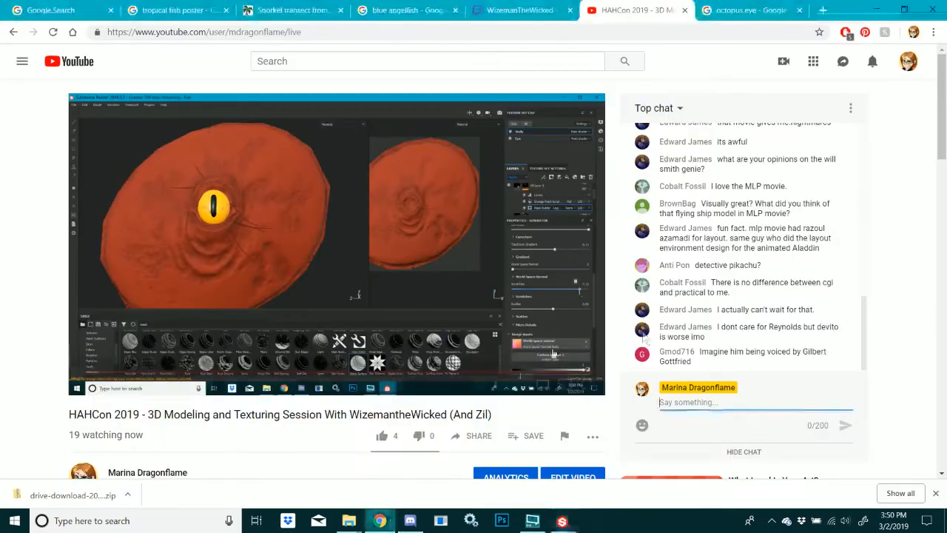
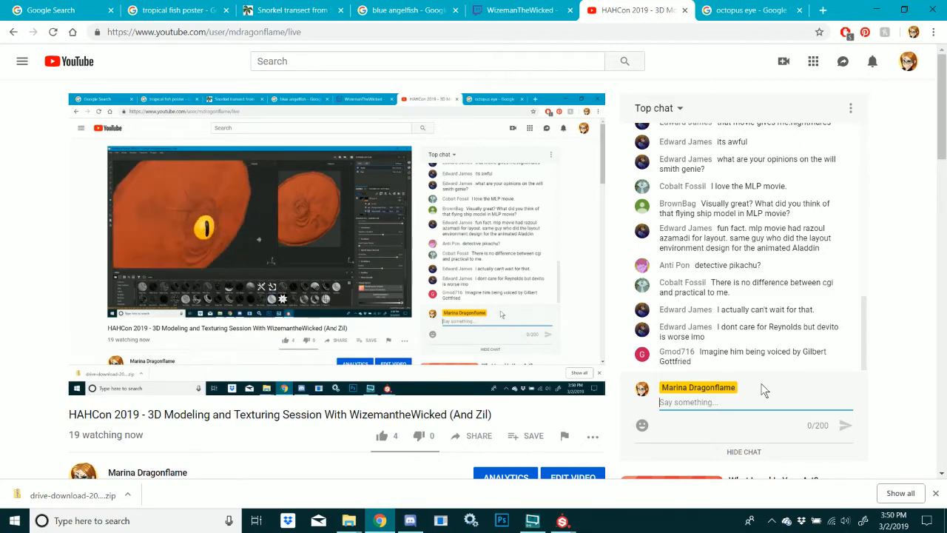
{"action": "left_click", "coordinate": [562, 521]}
{"action": "left_click", "coordinate": [579, 462]}
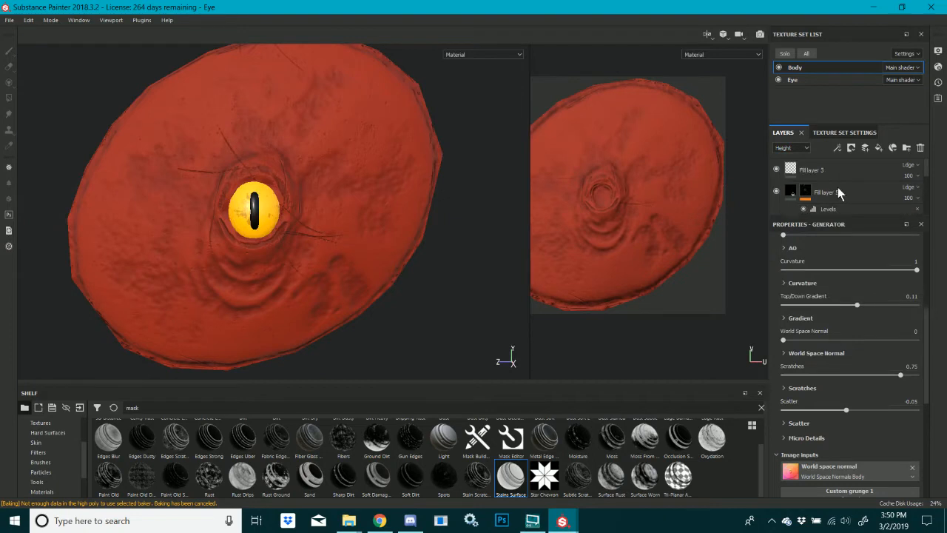
Compare the Body fill layers by toggling their visibility, and apply the Soft Damage smart mask to Fill layer 2
{"action": "scroll", "coordinate": [777, 192], "scroll_direction": "down", "scroll_amount": 1}
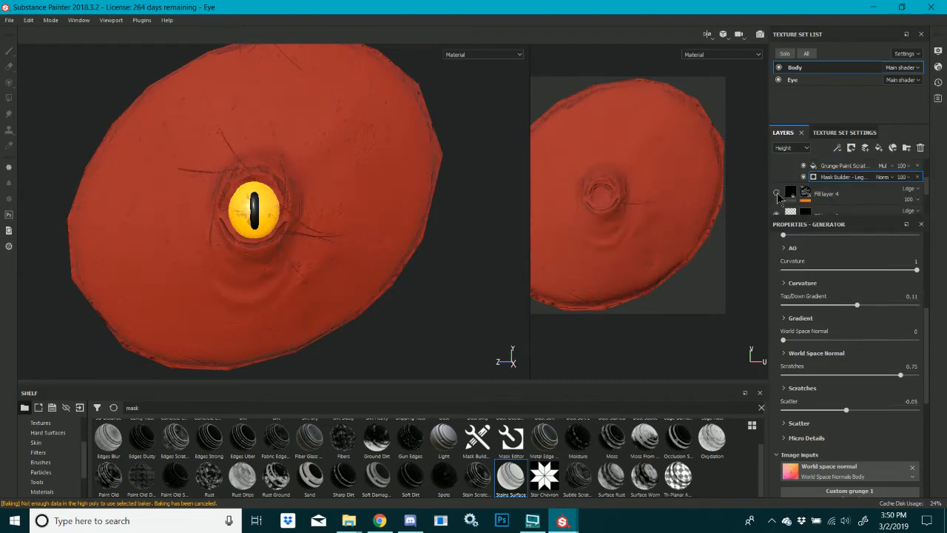
{"action": "scroll", "coordinate": [777, 192], "scroll_direction": "up", "scroll_amount": 2}
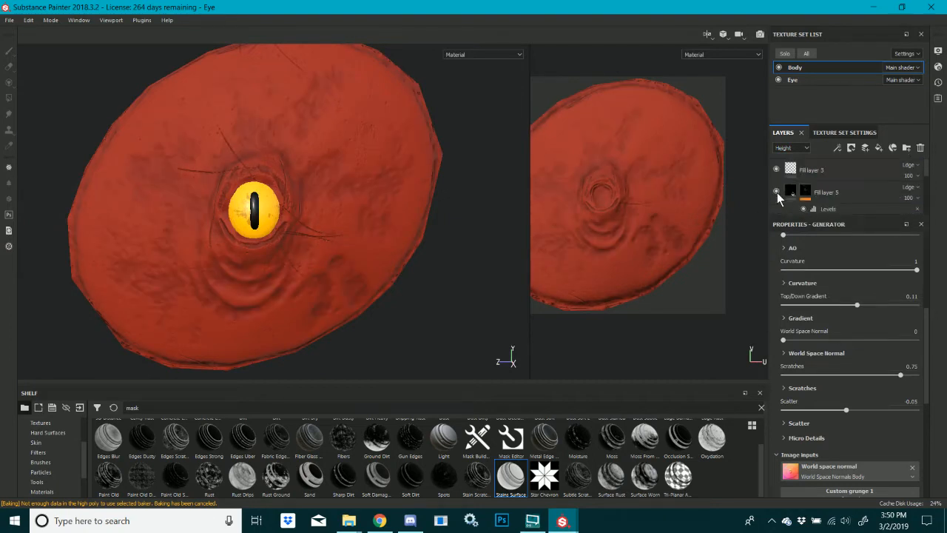
{"action": "scroll", "coordinate": [777, 193], "scroll_direction": "down", "scroll_amount": 3}
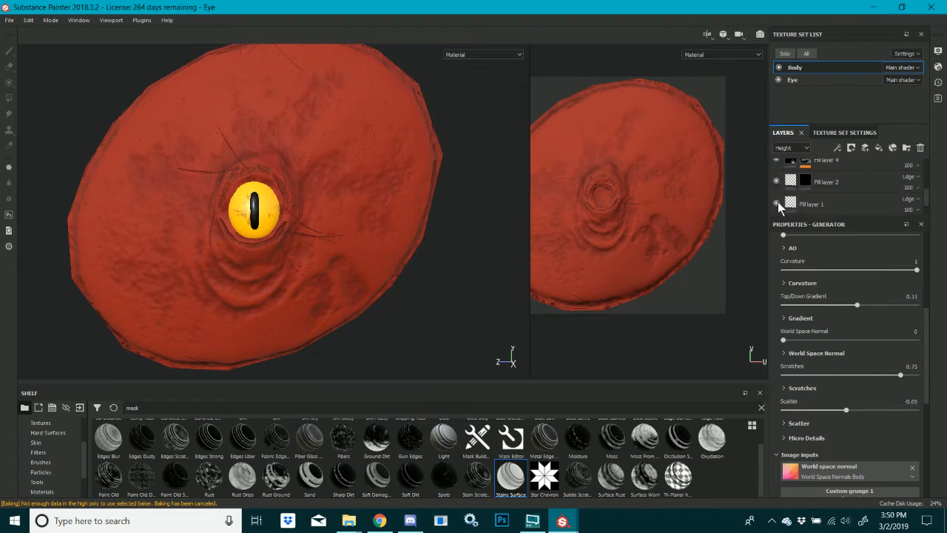
{"action": "left_click", "coordinate": [776, 181]}
{"action": "left_click", "coordinate": [806, 181]}
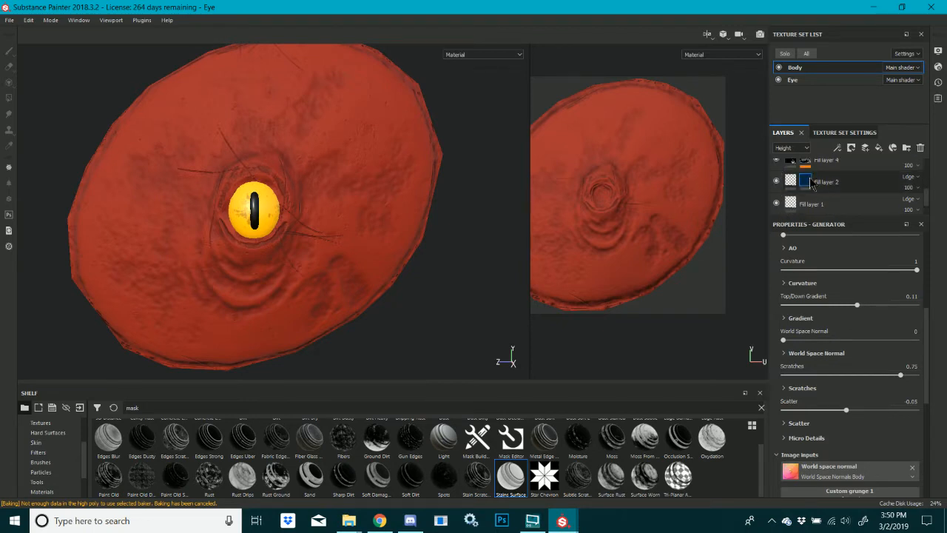
{"action": "left_click_drag", "start_coordinate": [377, 475], "coordinate": [814, 182]}
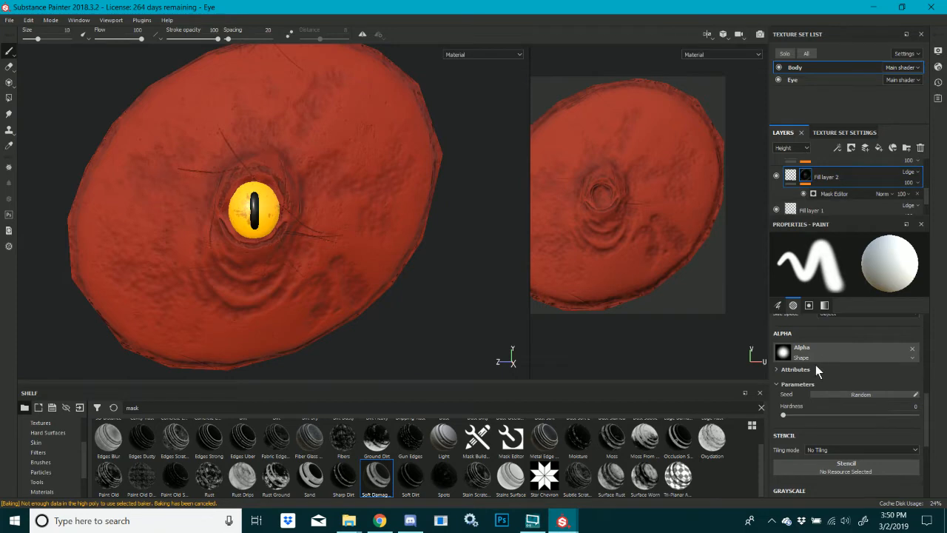
In Fill layer 2's Mask Editor generator, set Curvature to 0.47, World Space Normal to 0.22 and Position Gradient to 0.22
{"action": "left_click", "coordinate": [834, 193]}
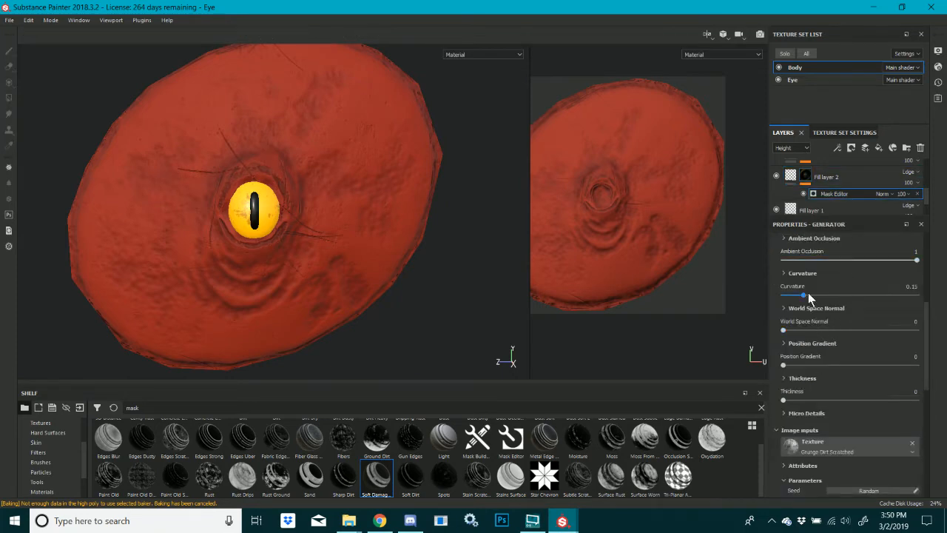
{"action": "left_click_drag", "start_coordinate": [809, 294], "coordinate": [862, 297]}
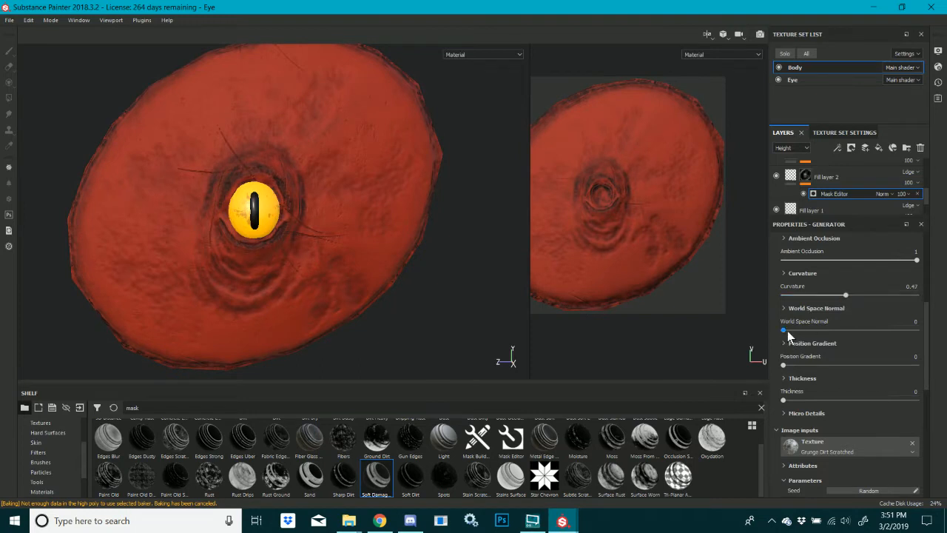
{"action": "left_click_drag", "start_coordinate": [784, 330], "coordinate": [813, 373]}
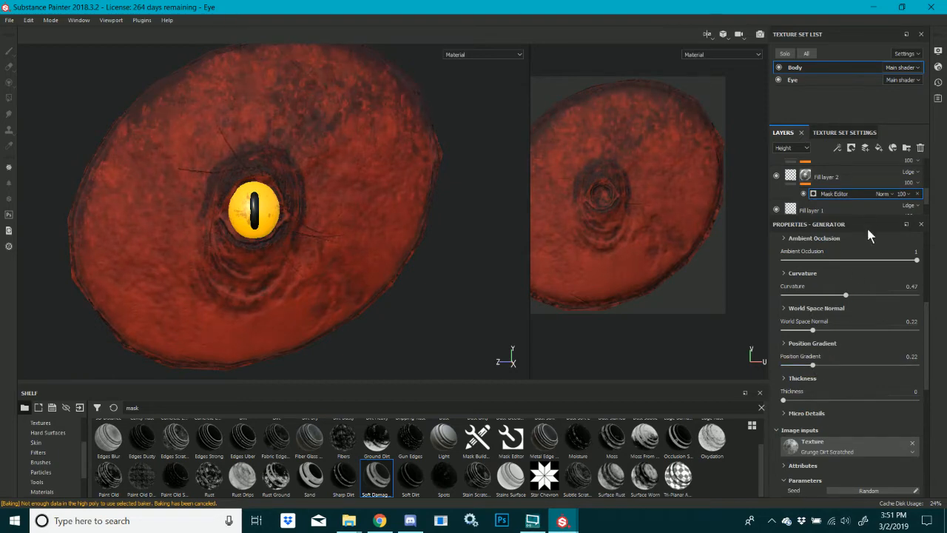
Show the Base Color channel in the layer stack and lower Fill layer 2's opacity to 83
{"action": "left_click", "coordinate": [797, 149]}
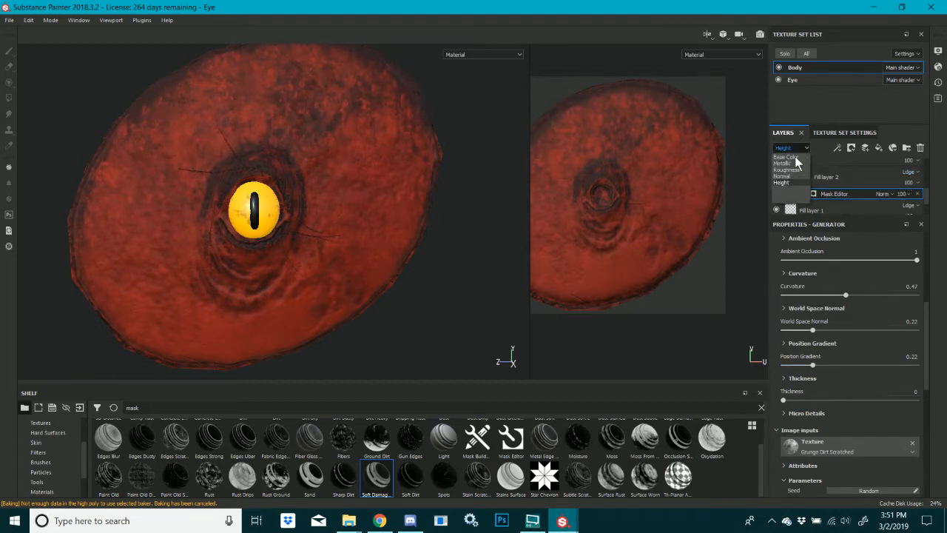
{"action": "left_click", "coordinate": [794, 164]}
{"action": "left_click", "coordinate": [791, 149]}
{"action": "left_click", "coordinate": [793, 157]}
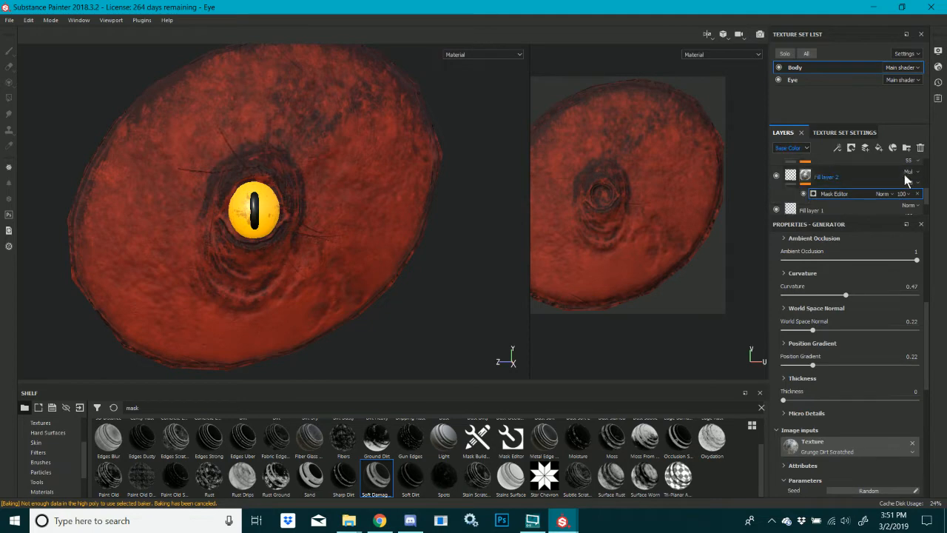
{"action": "left_click", "coordinate": [917, 183]}
{"action": "left_click", "coordinate": [917, 200]}
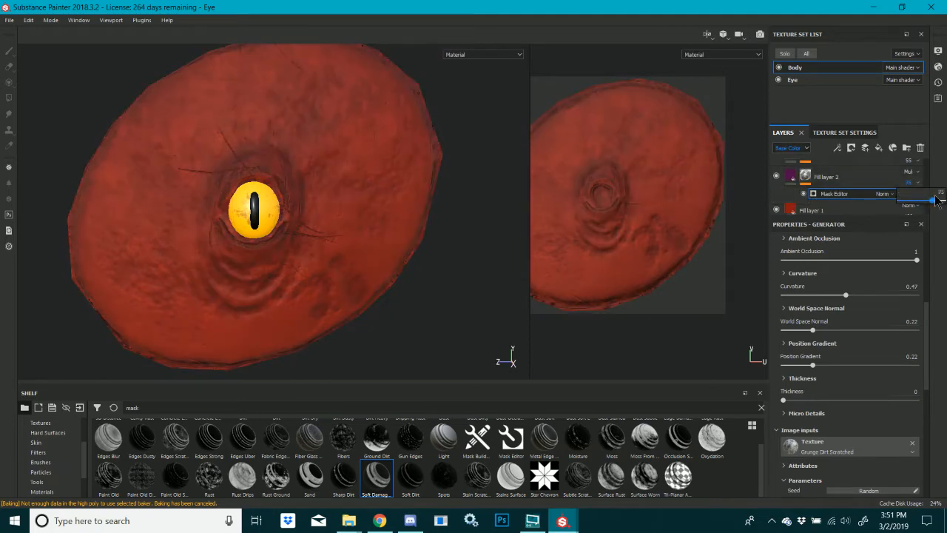
Try Normal blending on Fill layer 2's base color, and restore the Multiply blend mode
{"action": "left_click", "coordinate": [908, 176]}
{"action": "left_click", "coordinate": [913, 190]}
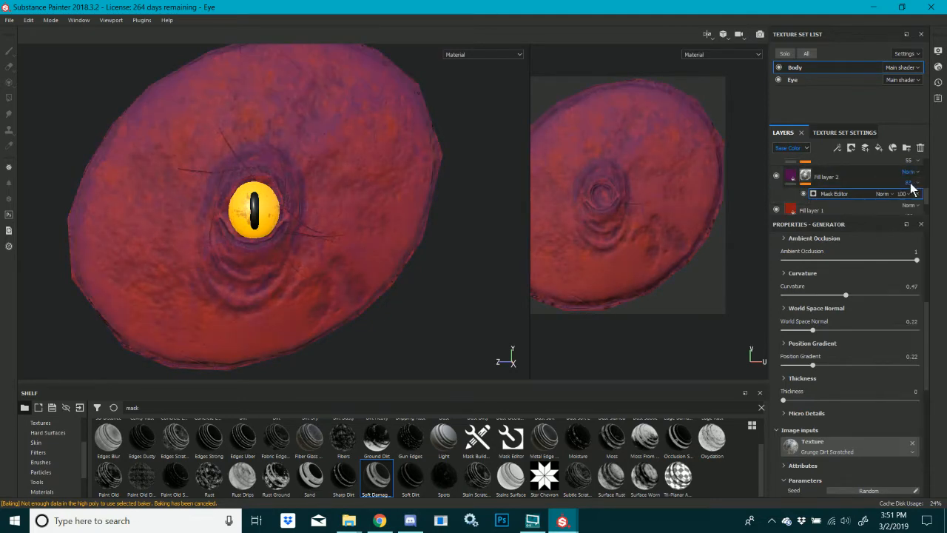
{"action": "left_click", "coordinate": [914, 175]}
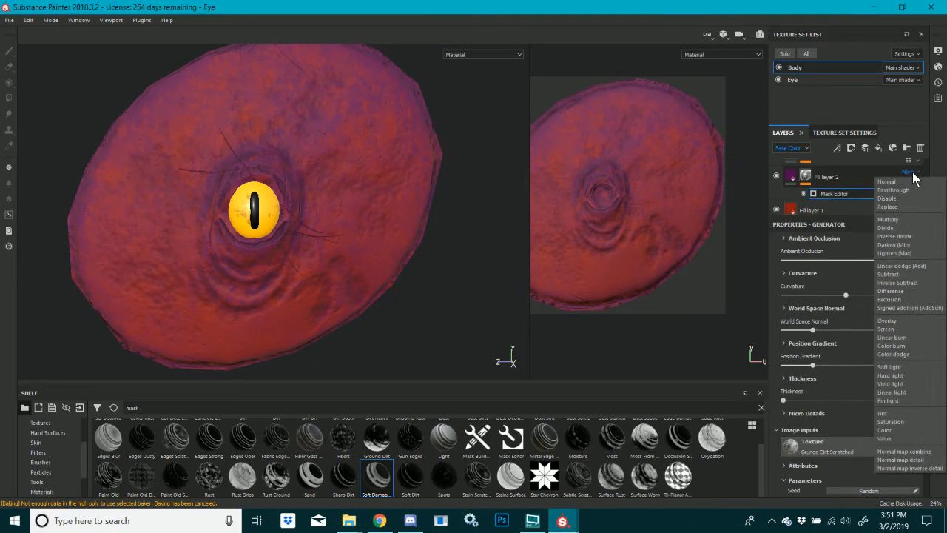
{"action": "left_click", "coordinate": [895, 220]}
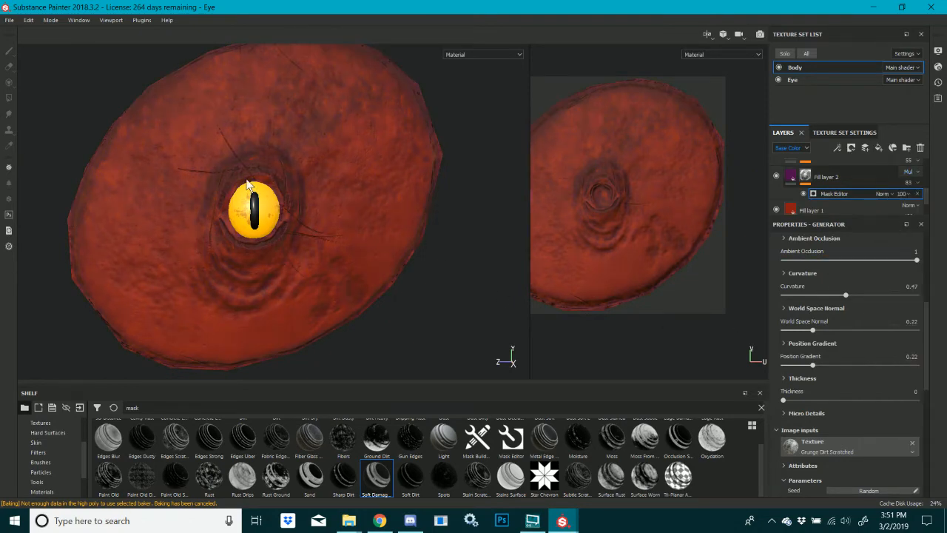
In Fill layer 2's Mask Editor, raise World Space Normal, and set Position Gradient to 0.12 and Thickness to 0.06
{"action": "left_click_drag", "start_coordinate": [247, 181], "coordinate": [241, 170], "text": "alt"}
{"action": "right_click_drag", "start_coordinate": [241, 170], "coordinate": [315, 203], "text": "alt"}
{"action": "left_click_drag", "start_coordinate": [325, 204], "coordinate": [291, 201], "text": "alt"}
{"action": "scroll", "coordinate": [292, 200], "scroll_direction": "down", "scroll_amount": 5}
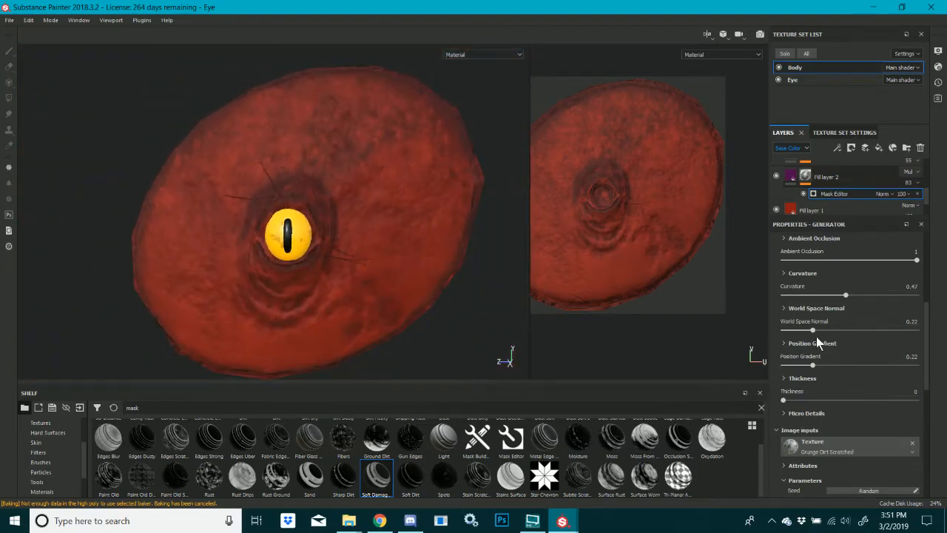
{"action": "left_click_drag", "start_coordinate": [822, 330], "coordinate": [833, 331]}
{"action": "mouse_move", "coordinate": [813, 365]}
{"action": "left_mouse_down"}
{"action": "mouse_move", "coordinate": [847, 366]}
{"action": "mouse_move", "coordinate": [795, 364]}
{"action": "left_mouse_up"}
{"action": "mouse_move", "coordinate": [787, 400]}
{"action": "left_mouse_down"}
{"action": "mouse_move", "coordinate": [841, 409]}
{"action": "mouse_move", "coordinate": [787, 404]}
{"action": "left_mouse_up"}
Try a Brush Pattern of 0.21 on the mask's Grunge Dirt Scratched texture
{"action": "scroll", "coordinate": [843, 408], "scroll_direction": "down", "scroll_amount": 3}
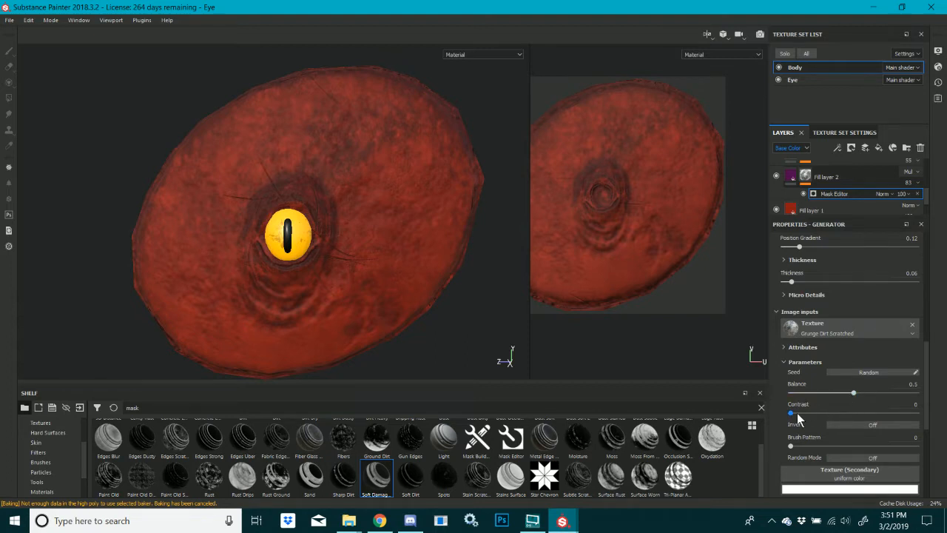
{"action": "left_click_drag", "start_coordinate": [795, 412], "coordinate": [823, 420]}
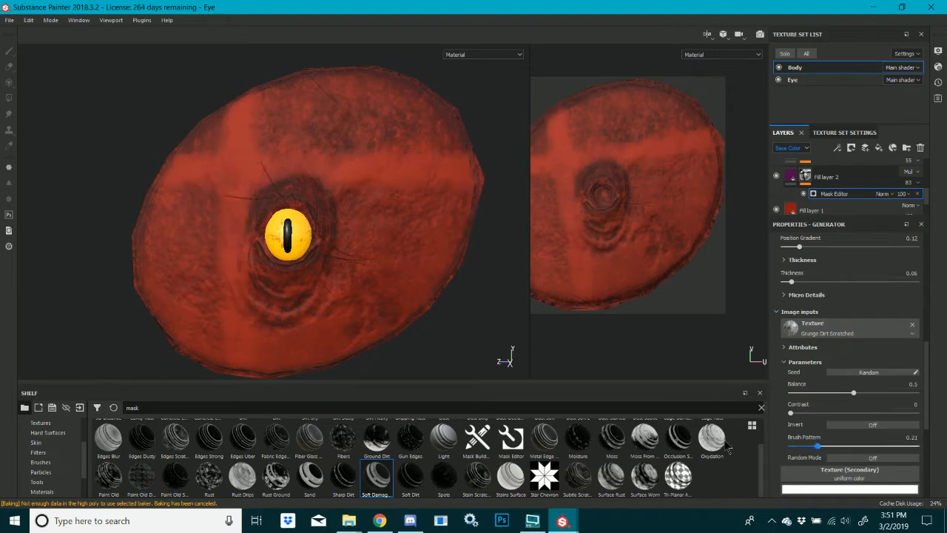
{"action": "scroll", "coordinate": [839, 447], "scroll_direction": "down", "scroll_amount": 5}
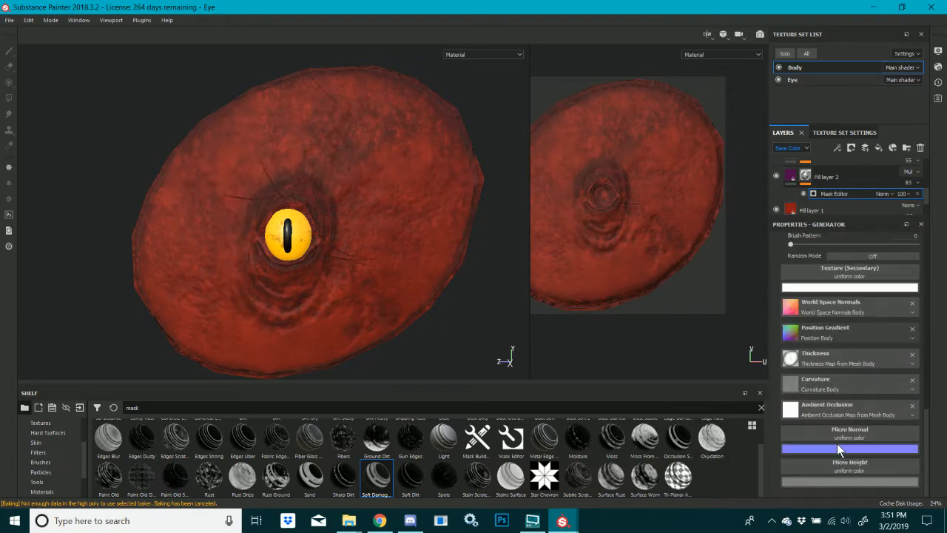
Set Global Blur to 0 in Fill layer 2's Mask Editor, checking the skin around the eye up close
{"action": "scroll", "coordinate": [837, 444], "scroll_direction": "up", "scroll_amount": 8}
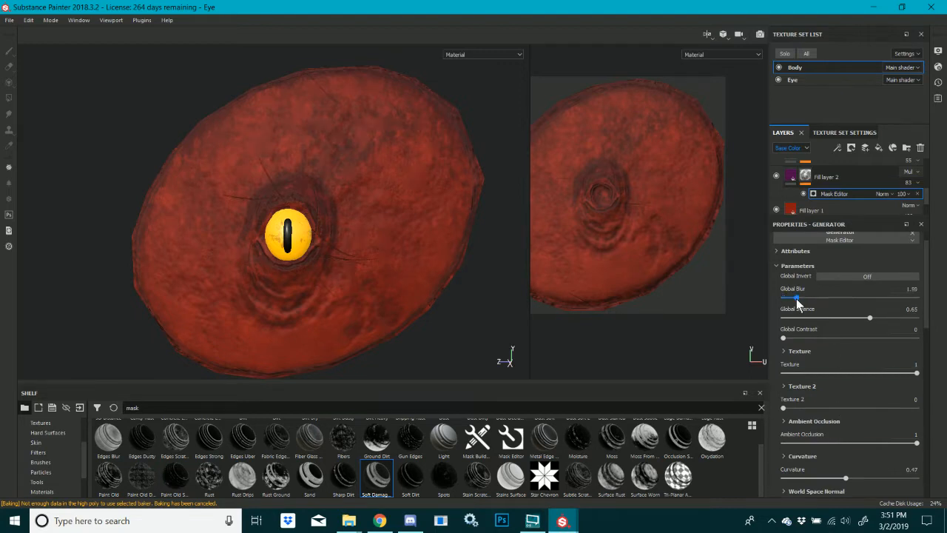
{"action": "left_click", "coordinate": [787, 299]}
{"action": "scroll", "coordinate": [296, 238], "scroll_direction": "up", "scroll_amount": 5}
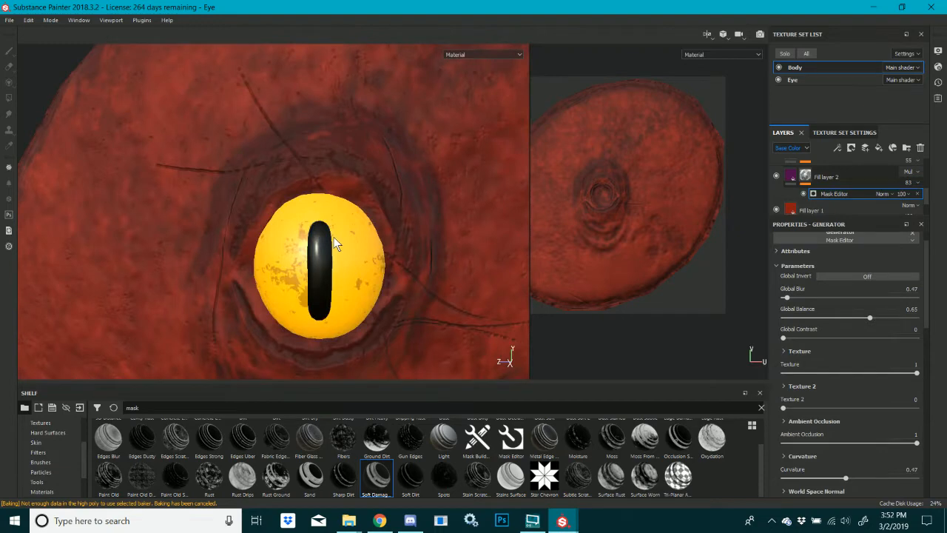
{"action": "scroll", "coordinate": [334, 245], "scroll_direction": "down", "scroll_amount": 2}
{"action": "left_click", "coordinate": [783, 296]}
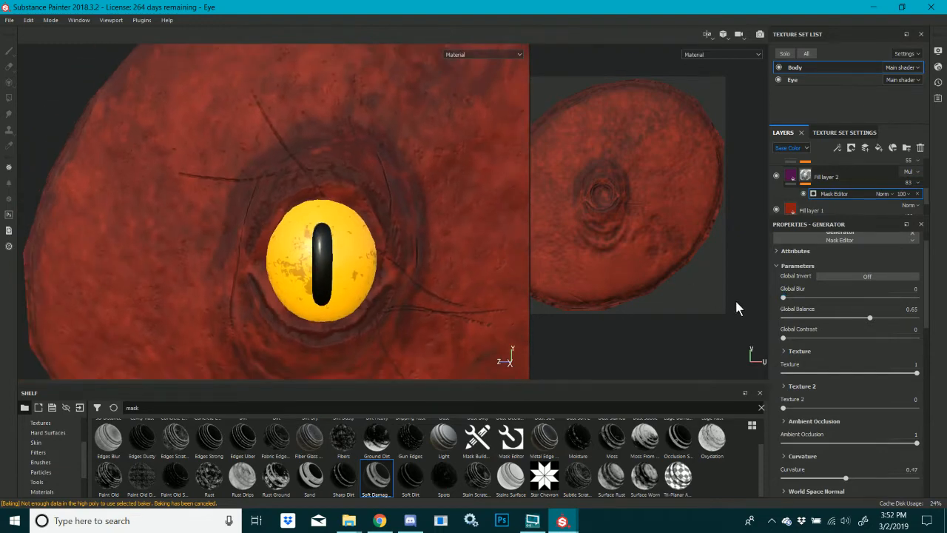
Set the Global Balance of Fill layer 2's Mask Editor to 0.59, checking the skin around the eye
{"action": "left_click", "coordinate": [830, 317]}
{"action": "scroll", "coordinate": [383, 224], "scroll_direction": "down", "scroll_amount": 4}
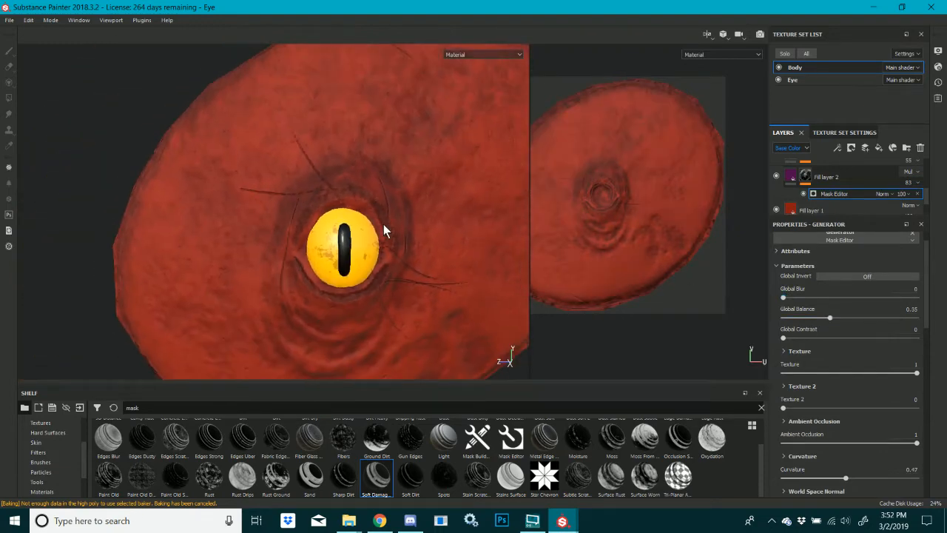
{"action": "left_click", "coordinate": [880, 318]}
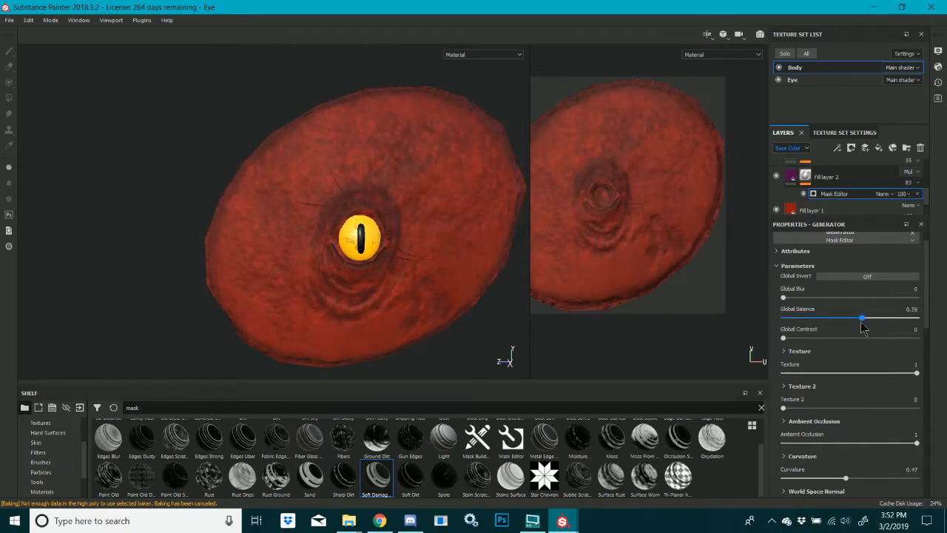
{"action": "scroll", "coordinate": [392, 265], "scroll_direction": "down", "scroll_amount": 2}
{"action": "scroll", "coordinate": [477, 240], "scroll_direction": "up", "scroll_amount": 4}
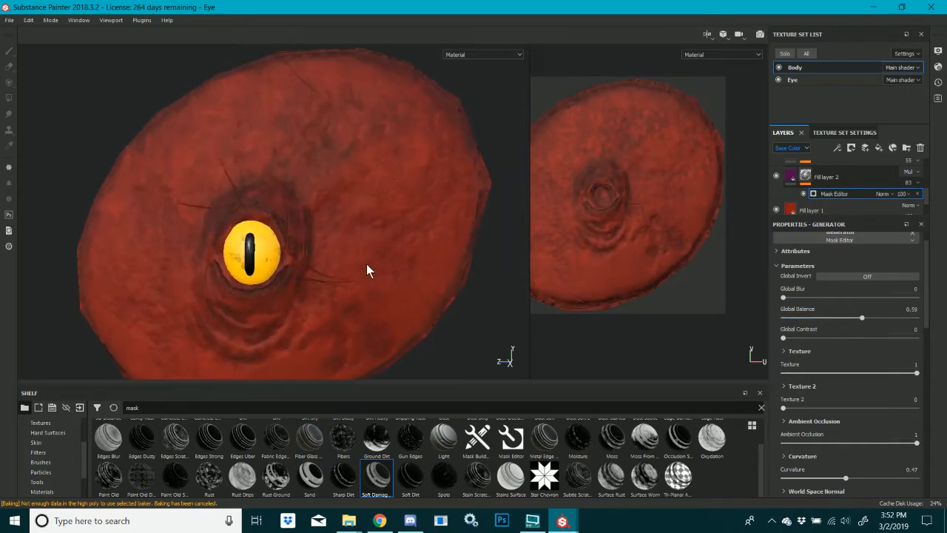
{"action": "scroll", "coordinate": [194, 298], "scroll_direction": "down", "scroll_amount": 2}
{"action": "scroll", "coordinate": [180, 301], "scroll_direction": "up", "scroll_amount": 4}
{"action": "scroll", "coordinate": [244, 307], "scroll_direction": "up", "scroll_amount": 2}
{"action": "scroll", "coordinate": [281, 309], "scroll_direction": "down", "scroll_amount": 3}
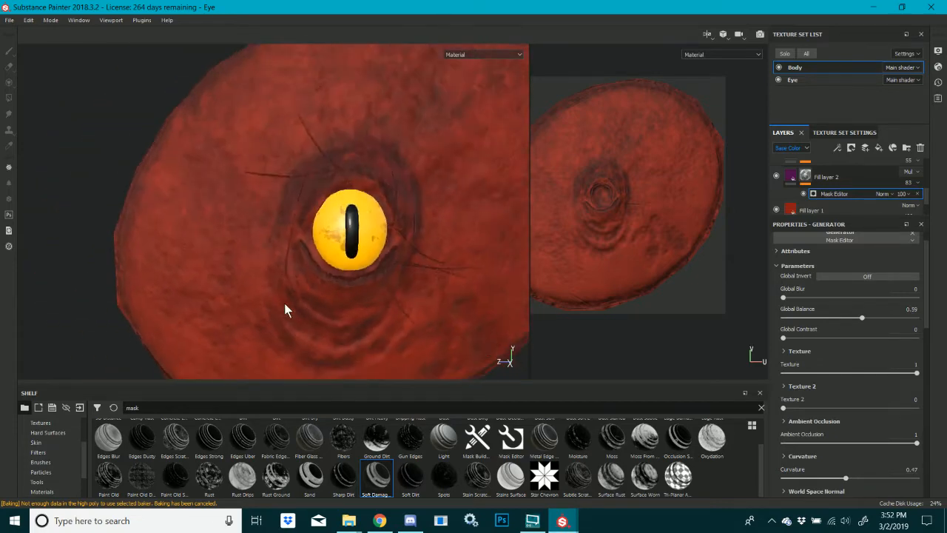
Set the Mask Editor's Global Contrast to 0.31 and Fill layer 2's opacity to about 66
{"action": "left_click_drag", "start_coordinate": [807, 345], "coordinate": [833, 343]}
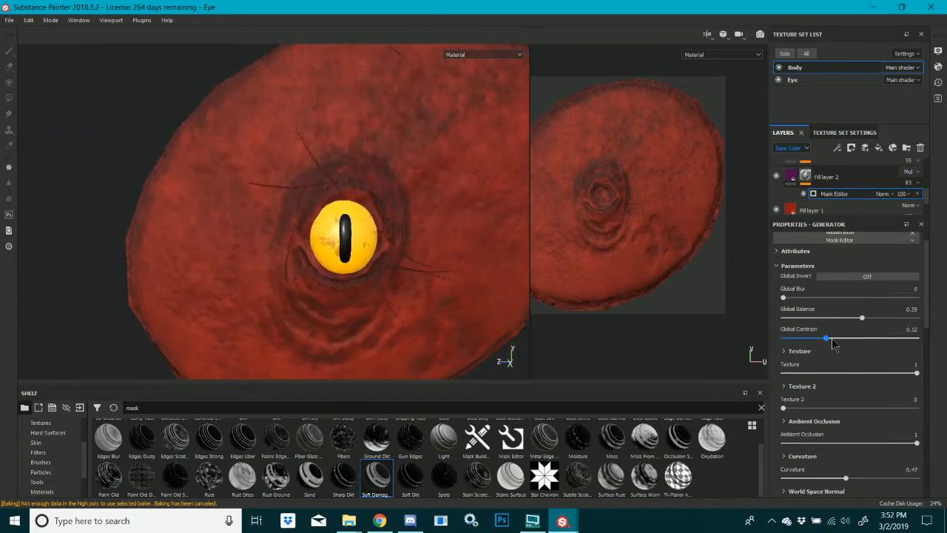
{"action": "scroll", "coordinate": [404, 211], "scroll_direction": "down", "scroll_amount": 2}
{"action": "scroll", "coordinate": [444, 207], "scroll_direction": "up", "scroll_amount": 2}
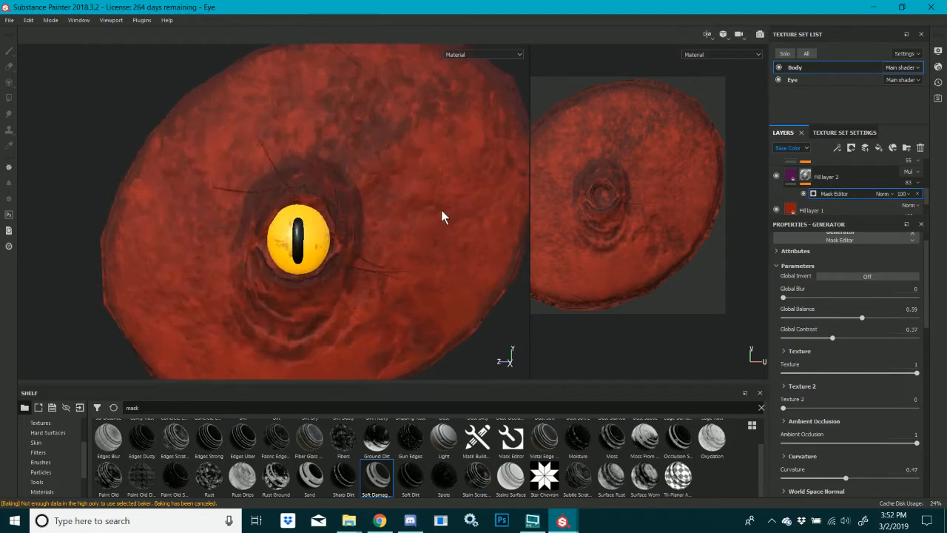
{"action": "left_click", "coordinate": [823, 339]}
{"action": "left_click", "coordinate": [908, 182]}
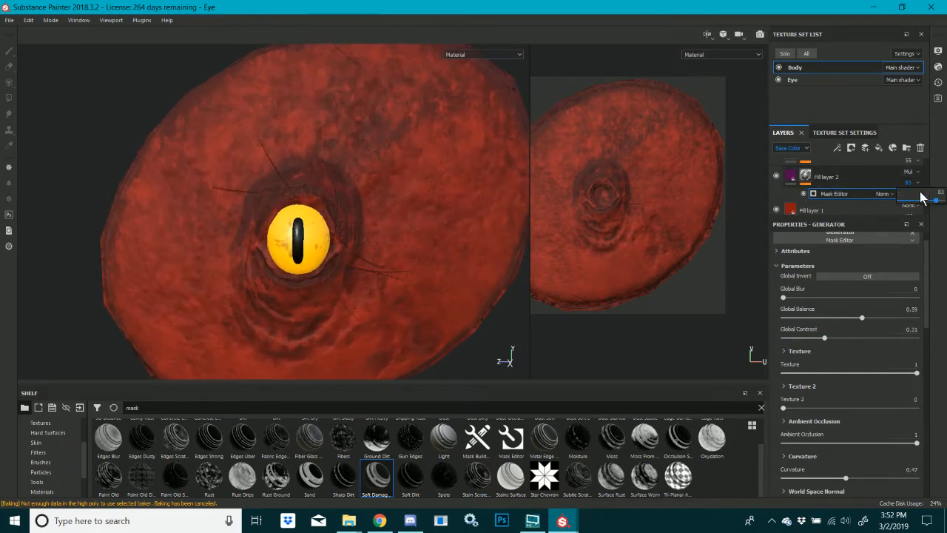
{"action": "left_click_drag", "start_coordinate": [921, 197], "coordinate": [921, 216]}
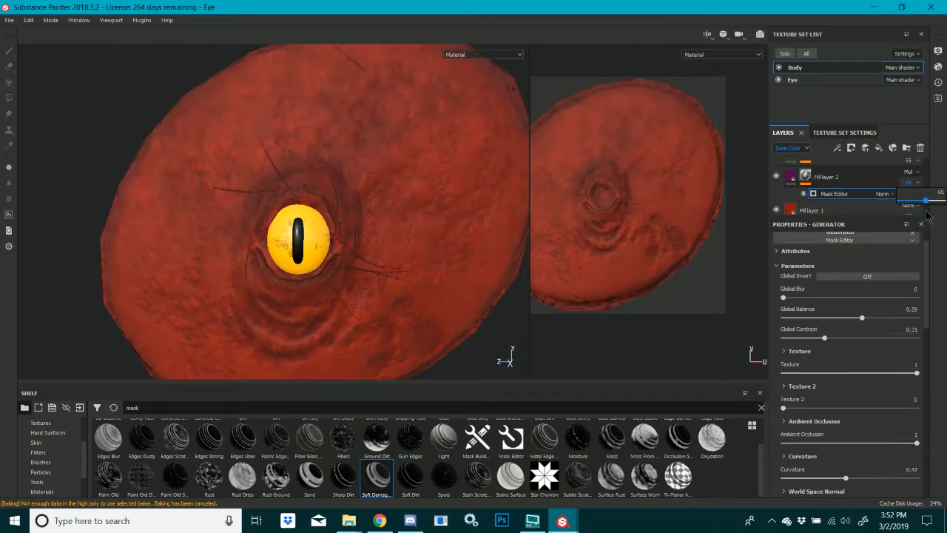
Toggle Fill layer 1's visibility off and on to compare, and examine the skin colouring around the eye up close and from afar
{"action": "scroll", "coordinate": [841, 183], "scroll_direction": "down", "scroll_amount": 2}
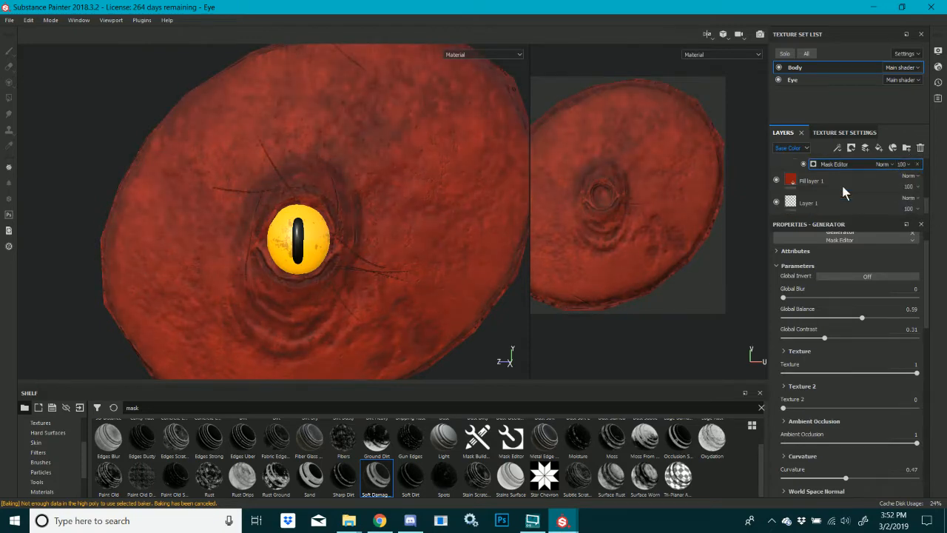
{"action": "left_click", "coordinate": [776, 180]}
{"action": "left_click", "coordinate": [776, 180]}
{"action": "left_click", "coordinate": [776, 180]}
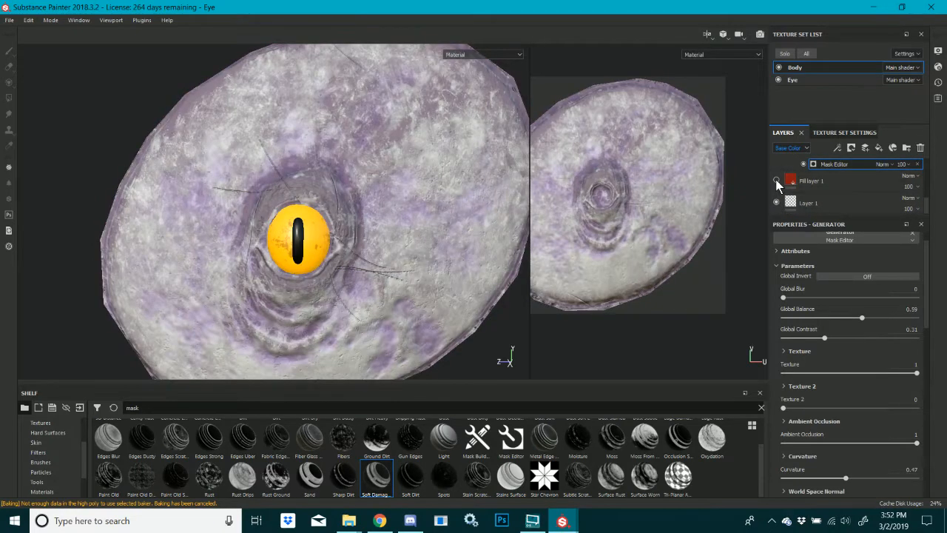
{"action": "left_click", "coordinate": [777, 181]}
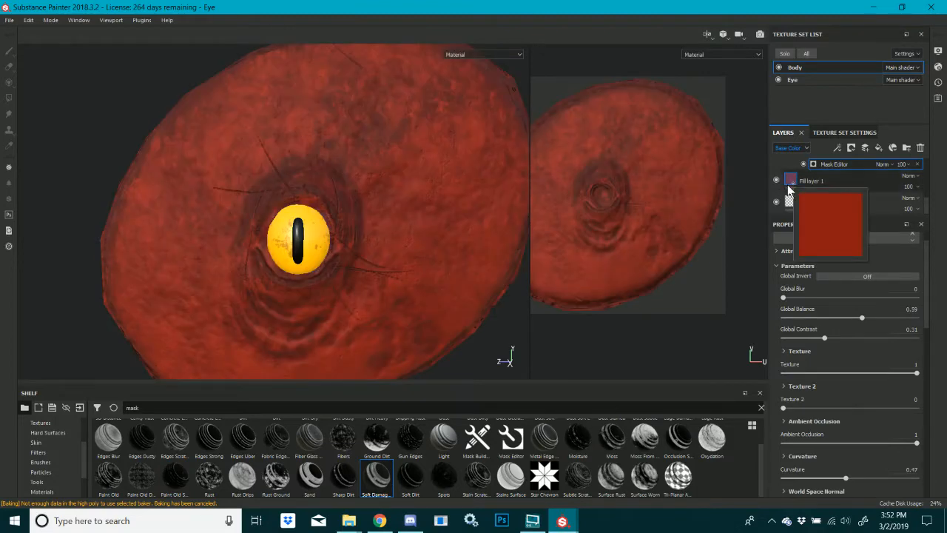
{"action": "scroll", "coordinate": [385, 233], "scroll_direction": "down", "scroll_amount": 4}
{"action": "scroll", "coordinate": [328, 222], "scroll_direction": "up", "scroll_amount": 5}
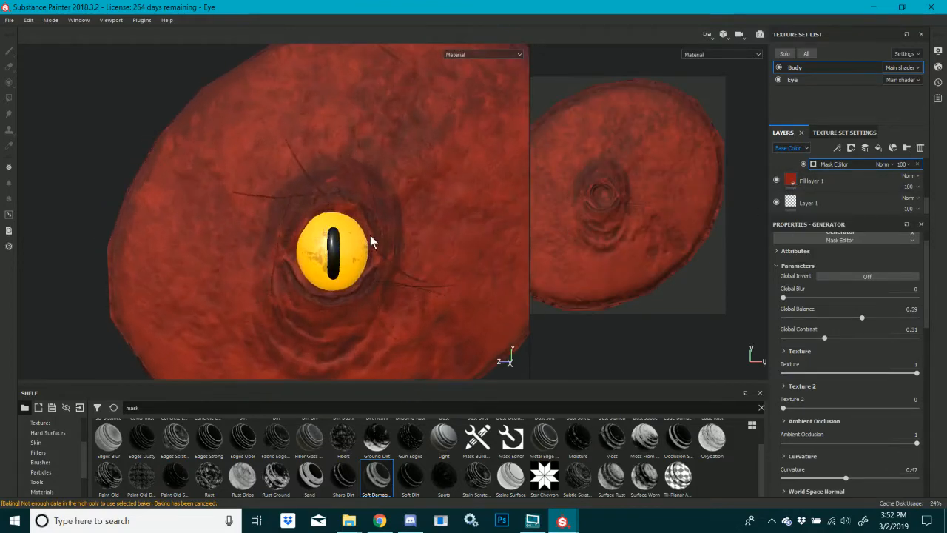
{"action": "scroll", "coordinate": [386, 242], "scroll_direction": "down", "scroll_amount": 2}
{"action": "scroll", "coordinate": [429, 234], "scroll_direction": "up", "scroll_amount": 5}
{"action": "scroll", "coordinate": [313, 156], "scroll_direction": "down", "scroll_amount": 5}
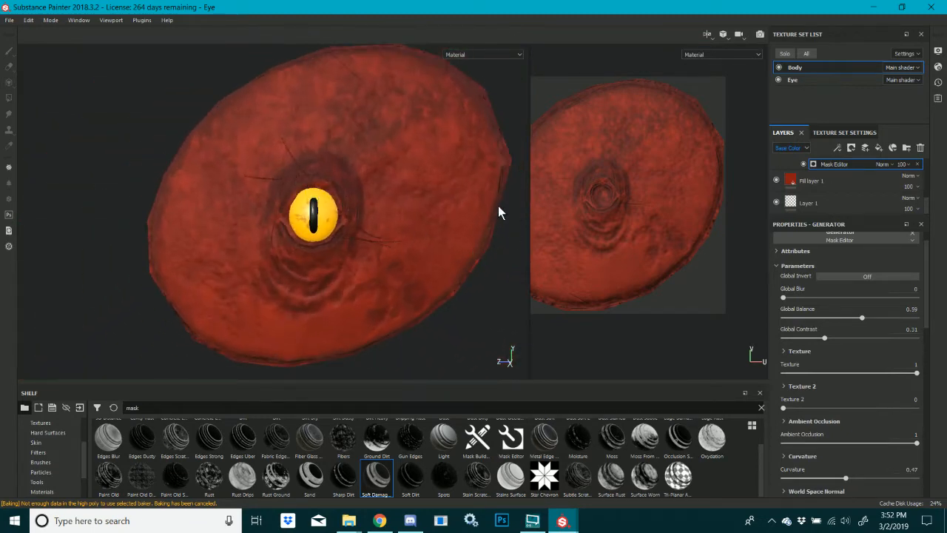
{"action": "scroll", "coordinate": [303, 144], "scroll_direction": "up", "scroll_amount": 5}
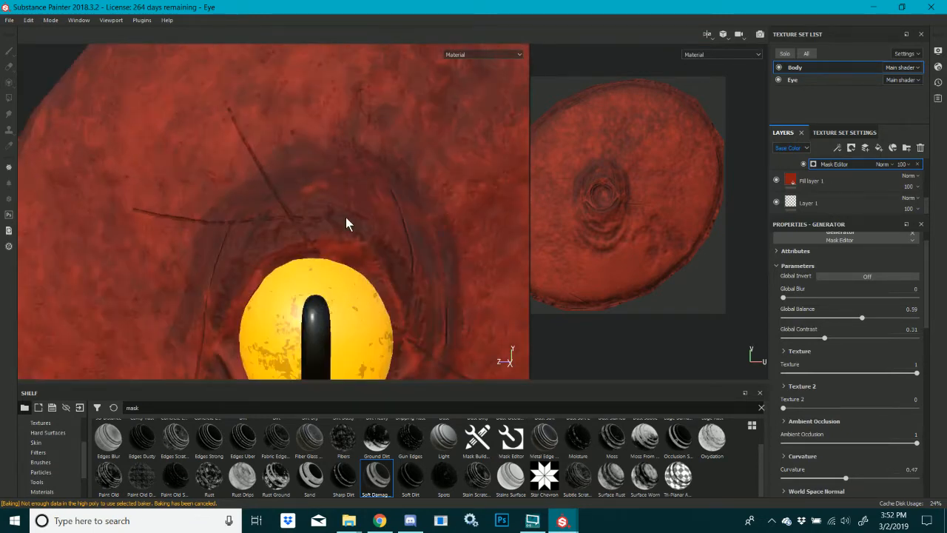
{"action": "left_click_drag", "start_coordinate": [359, 205], "coordinate": [363, 155], "text": "alt"}
Add a fill layer directly below Fill layer 3, rename it Height and give it a black mask
{"action": "scroll", "coordinate": [823, 172], "scroll_direction": "up", "scroll_amount": 5}
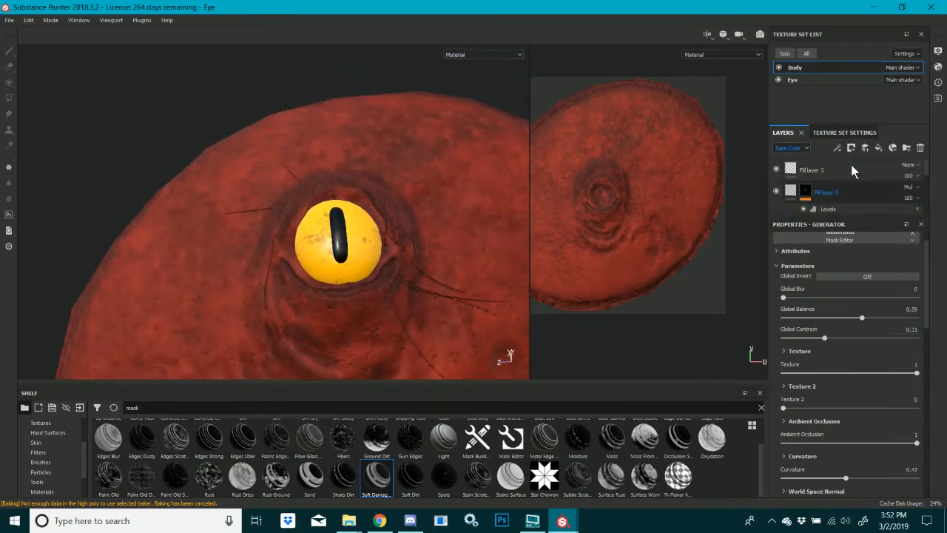
{"action": "left_click", "coordinate": [854, 190]}
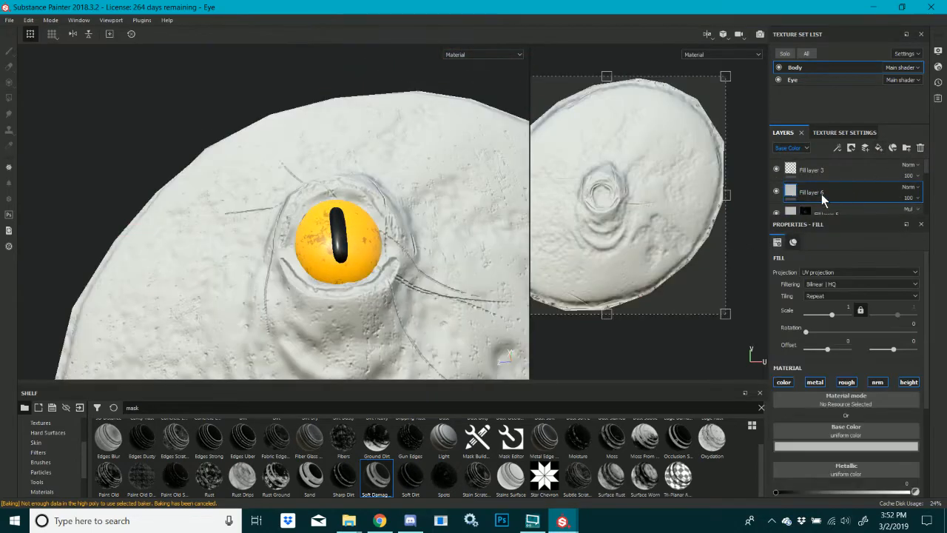
{"action": "double_click", "coordinate": [820, 192]}
{"action": "right_click", "coordinate": [821, 193]}
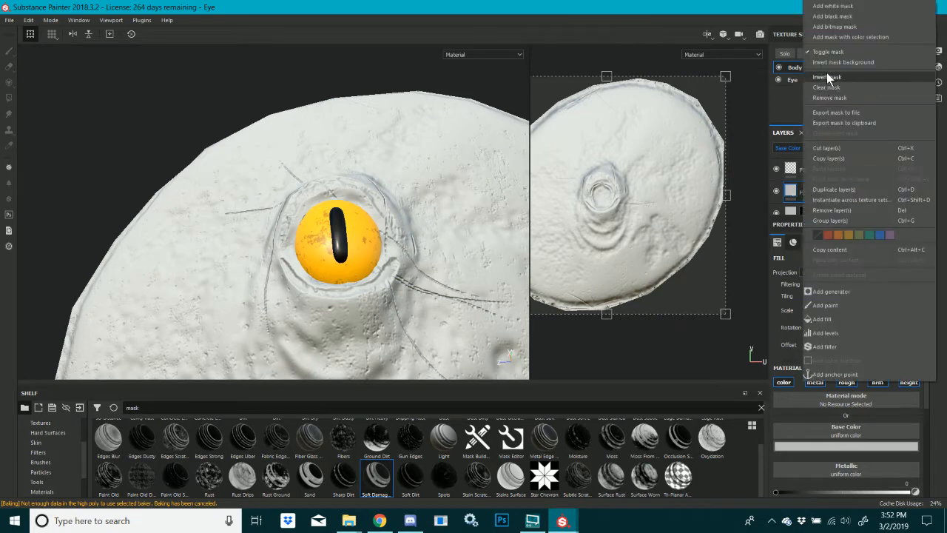
{"action": "left_click", "coordinate": [827, 16]}
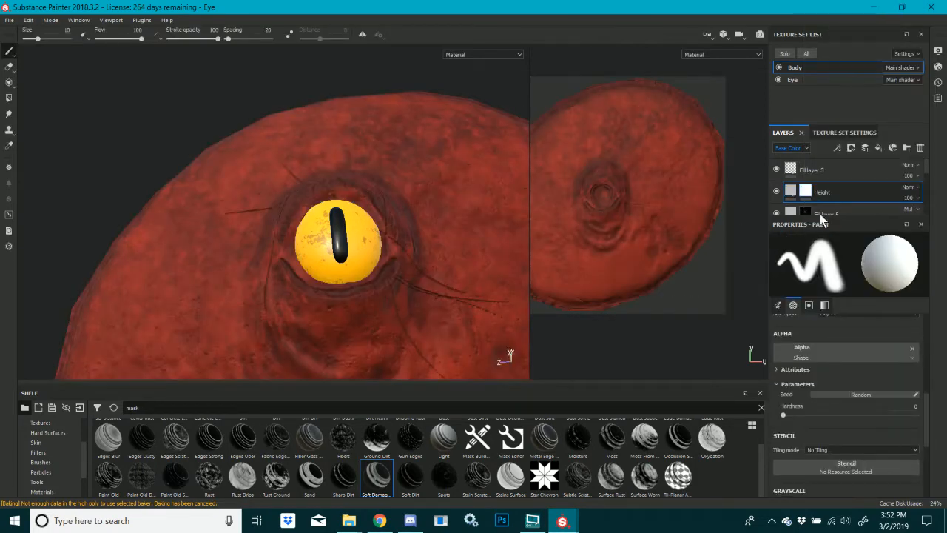
Restrict the Height layer's material to the height channel and set its height value to 0.3964
{"action": "left_click", "coordinate": [790, 191]}
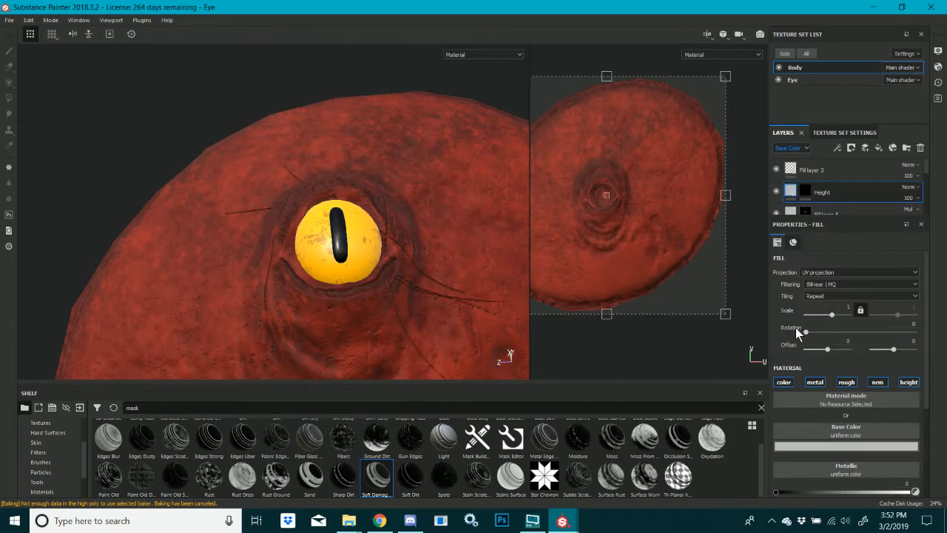
{"action": "left_click", "coordinate": [822, 383]}
{"action": "left_click", "coordinate": [851, 383]}
{"action": "left_click", "coordinate": [873, 382]}
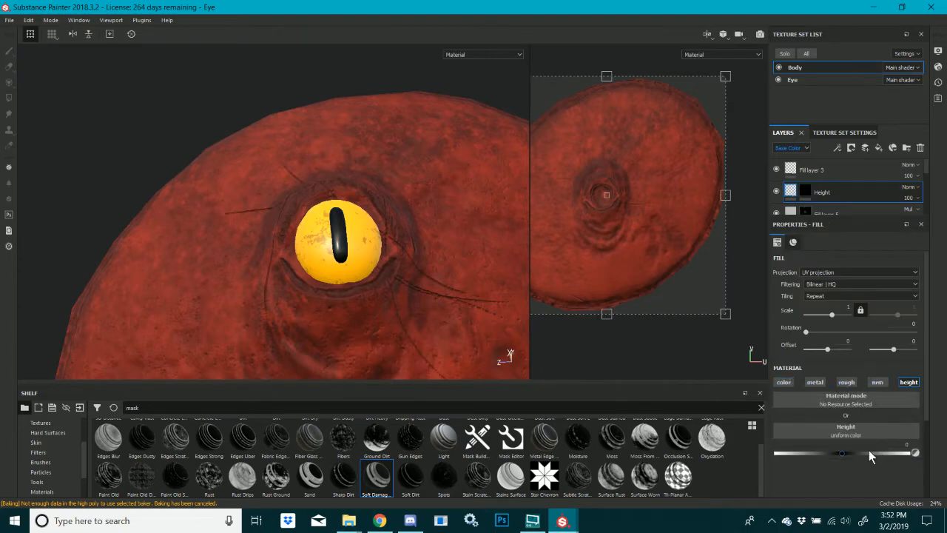
{"action": "left_click_drag", "start_coordinate": [369, 221], "coordinate": [442, 257], "text": "alt"}
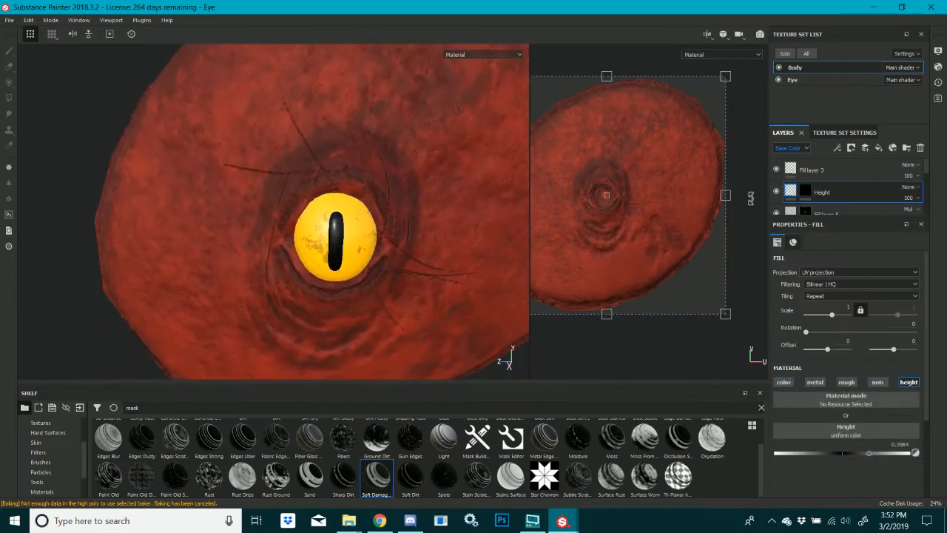
Paint curved raised folds around and below the eye on the Height layer's mask with the size 10 soft brush
{"action": "left_click", "coordinate": [805, 192]}
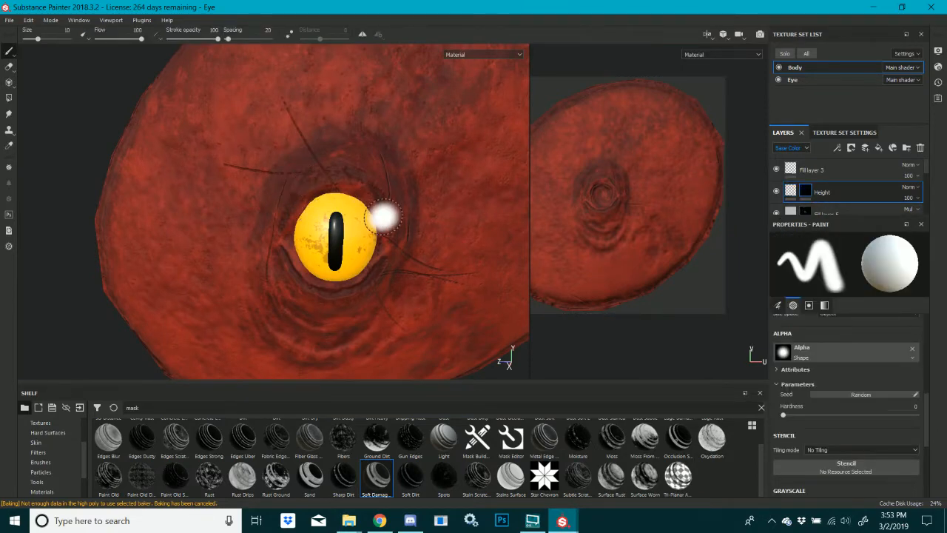
{"action": "scroll", "coordinate": [387, 194], "scroll_direction": "up", "scroll_amount": 4}
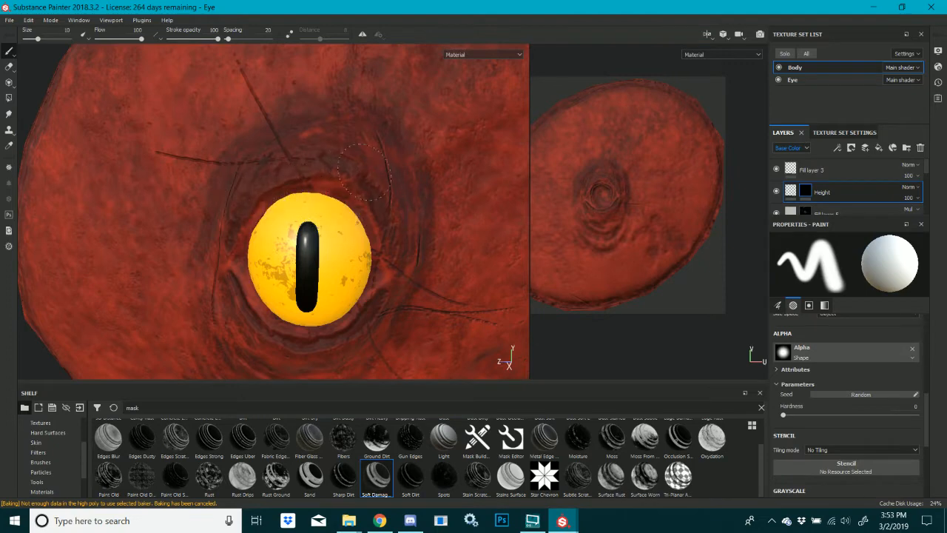
{"action": "mouse_move", "coordinate": [385, 243]}
{"action": "left_mouse_down", "text": "alt"}
{"action": "mouse_move", "coordinate": [389, 174]}
{"action": "mouse_move", "coordinate": [249, 327]}
{"action": "left_mouse_up", "text": "alt"}
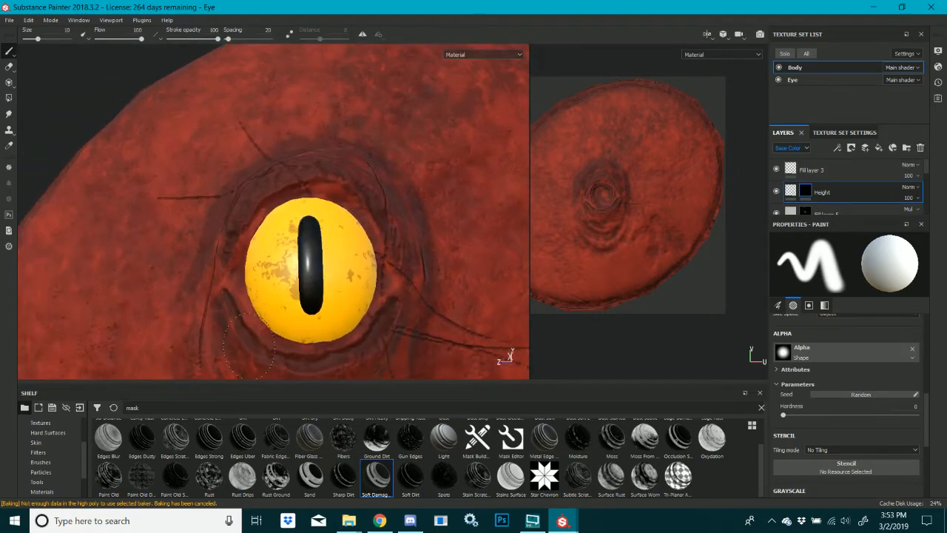
{"action": "mouse_move", "coordinate": [370, 285]}
{"action": "left_mouse_down", "text": "alt"}
{"action": "mouse_move", "coordinate": [364, 144]}
{"action": "mouse_move", "coordinate": [376, 155]}
{"action": "left_mouse_up", "text": "alt"}
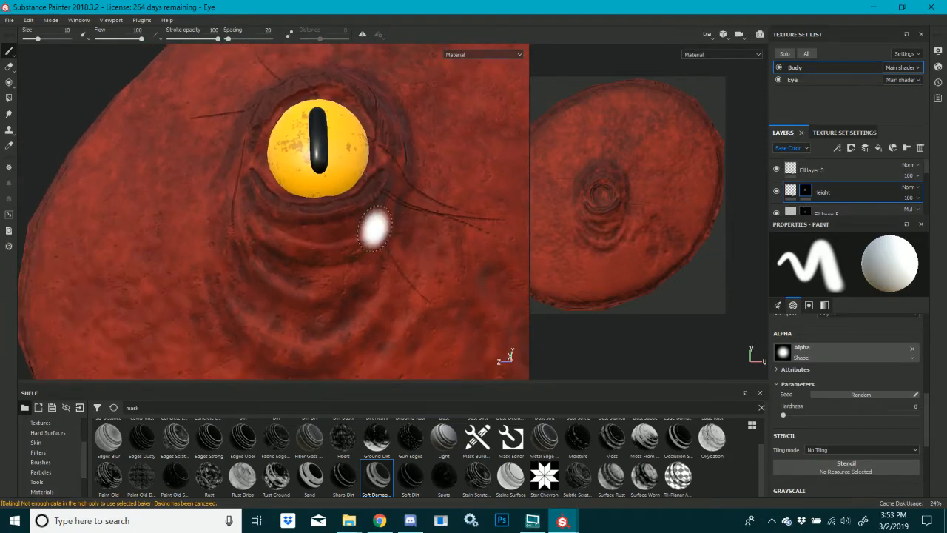
{"action": "left_click_drag", "start_coordinate": [366, 233], "coordinate": [304, 252], "text": "alt"}
{"action": "mouse_move", "coordinate": [229, 191]}
{"action": "left_mouse_down"}
{"action": "mouse_move", "coordinate": [239, 243]}
{"action": "mouse_move", "coordinate": [339, 287]}
{"action": "mouse_move", "coordinate": [370, 272]}
{"action": "mouse_move", "coordinate": [367, 255]}
{"action": "left_mouse_up"}
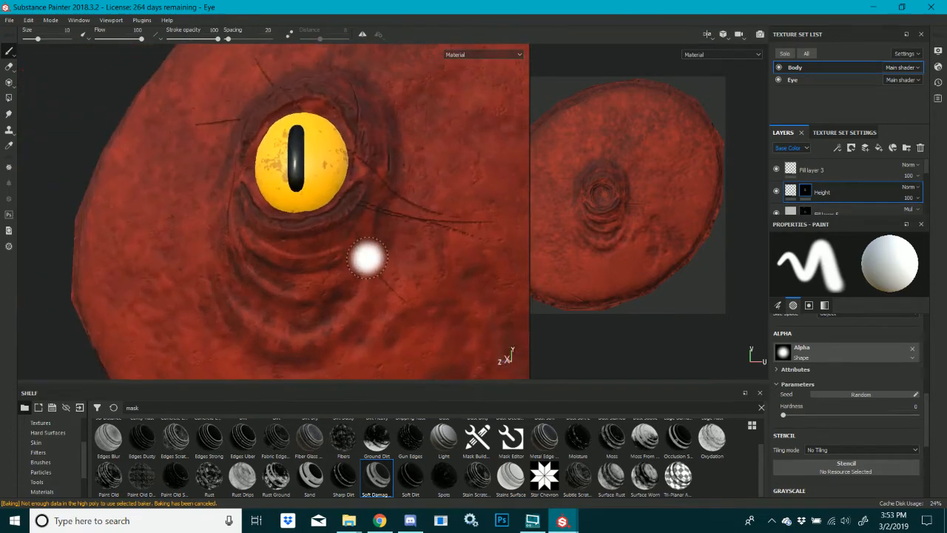
{"action": "mouse_move", "coordinate": [296, 244]}
{"action": "left_mouse_down", "text": "alt"}
{"action": "mouse_move", "coordinate": [313, 243]}
{"action": "mouse_move", "coordinate": [239, 281]}
{"action": "left_mouse_up", "text": "alt"}
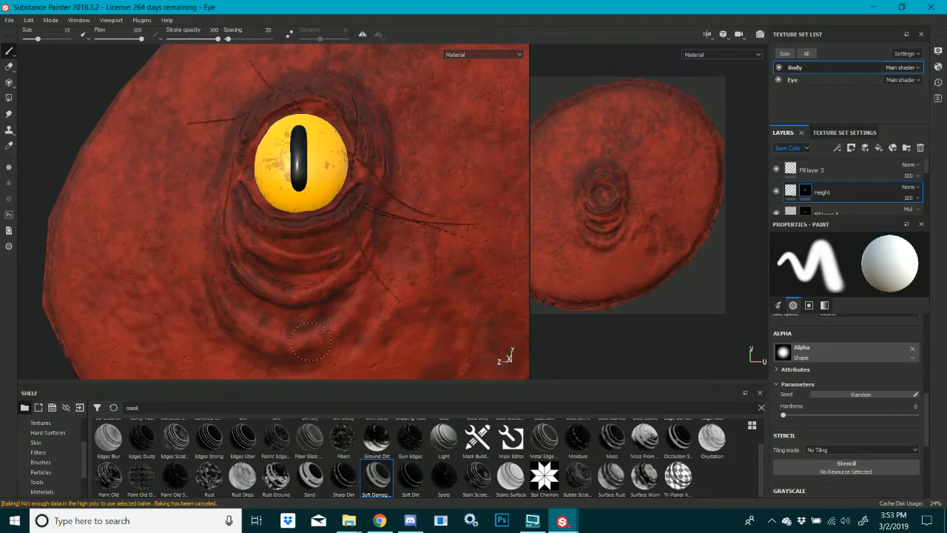
{"action": "left_click_drag", "start_coordinate": [423, 176], "coordinate": [407, 189], "text": "alt"}
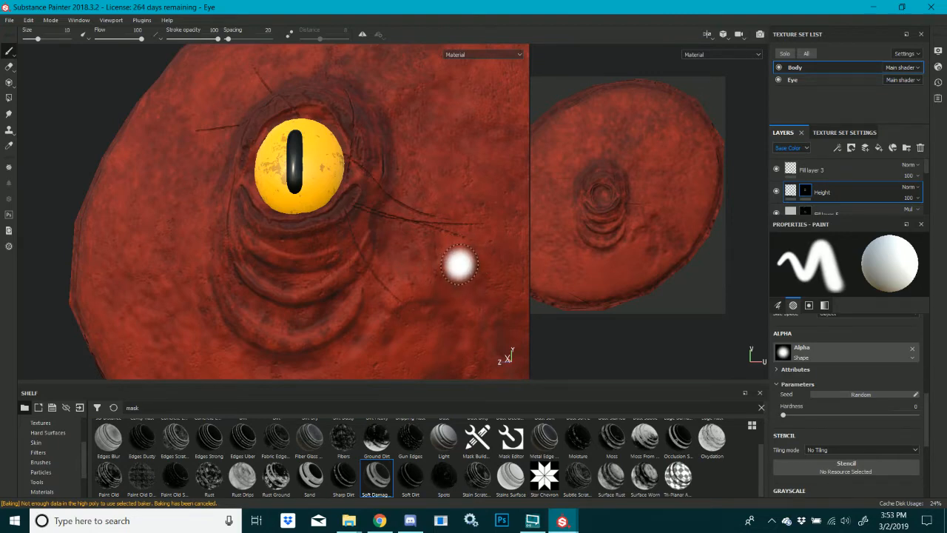
Paint creases radiating outward above the eye on the Height layer's mask
{"action": "scroll", "coordinate": [457, 248], "scroll_direction": "down", "scroll_amount": 4}
{"action": "left_click_drag", "start_coordinate": [425, 197], "coordinate": [434, 245], "text": "alt"}
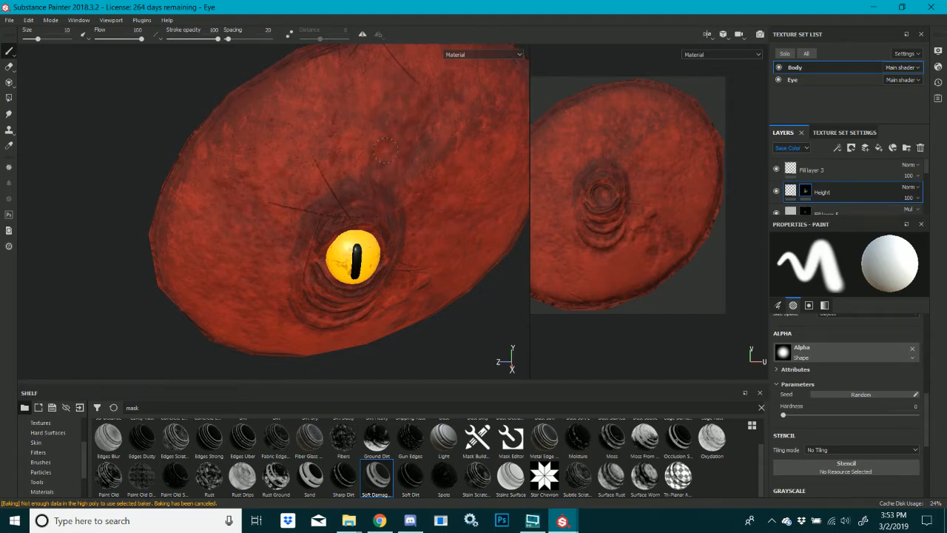
{"action": "left_click_drag", "start_coordinate": [435, 135], "coordinate": [362, 159], "text": "alt"}
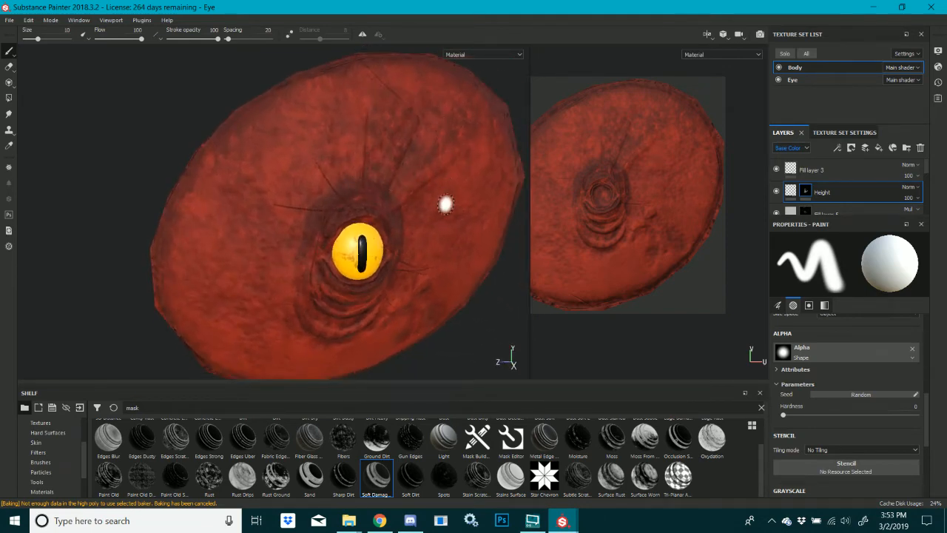
{"action": "mouse_move", "coordinate": [447, 203]}
{"action": "left_mouse_down", "text": "alt"}
{"action": "mouse_move", "coordinate": [347, 152]}
{"action": "mouse_move", "coordinate": [379, 122]}
{"action": "mouse_move", "coordinate": [467, 203]}
{"action": "mouse_move", "coordinate": [397, 120]}
{"action": "mouse_move", "coordinate": [448, 96]}
{"action": "mouse_move", "coordinate": [421, 123]}
{"action": "mouse_move", "coordinate": [436, 127]}
{"action": "mouse_move", "coordinate": [392, 172]}
{"action": "left_mouse_up", "text": "alt"}
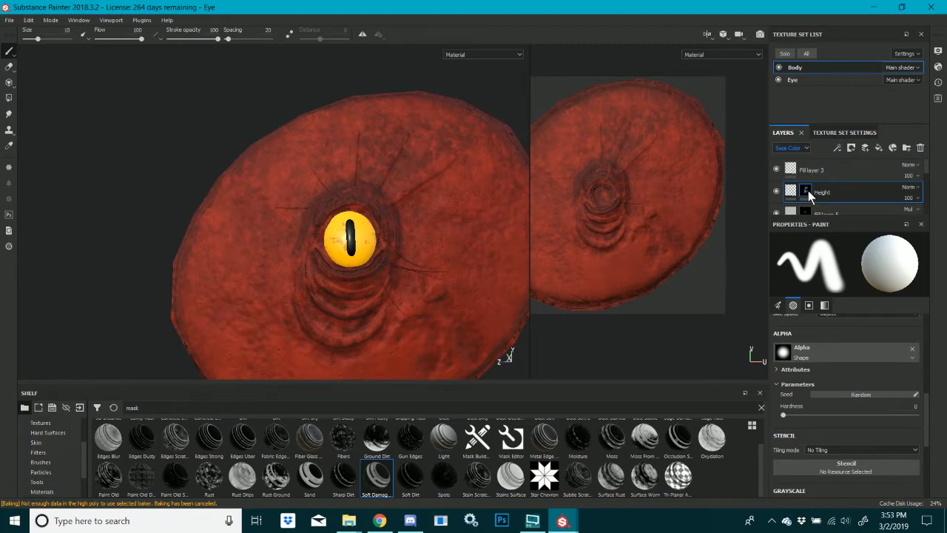
Add a Blur filter to the Height layer's mask and set its Blur Intensity to 2.39
{"action": "right_click", "coordinate": [808, 190]}
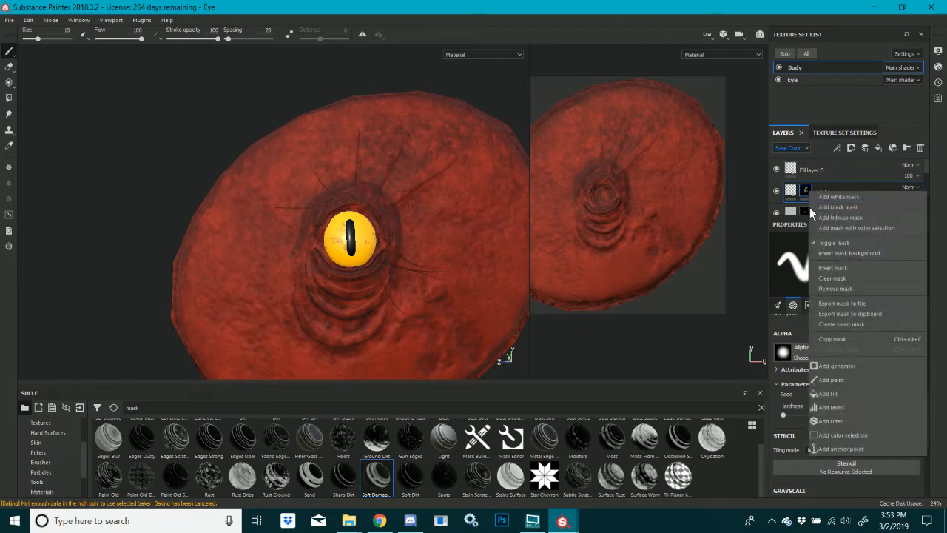
{"action": "left_click", "coordinate": [830, 418]}
{"action": "left_click", "coordinate": [832, 263]}
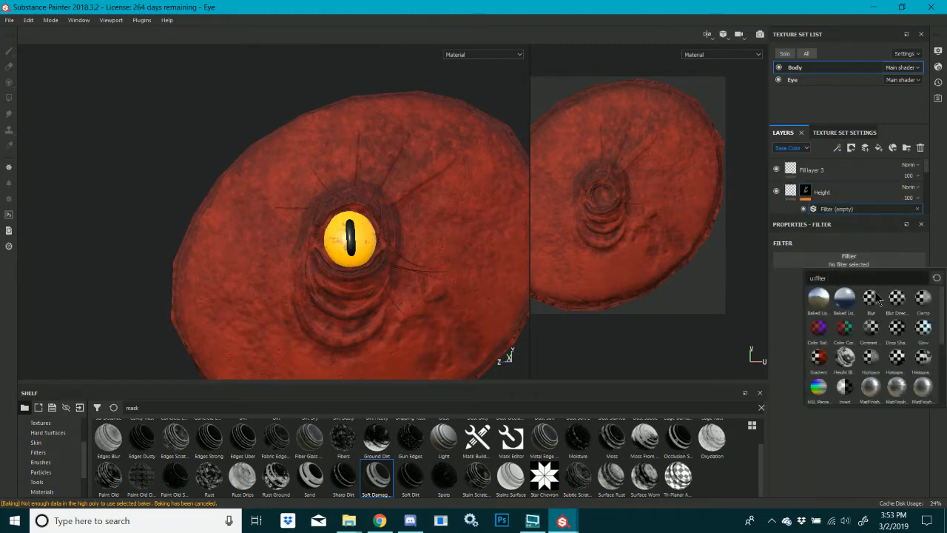
{"action": "left_click", "coordinate": [878, 300]}
{"action": "left_click", "coordinate": [810, 323]}
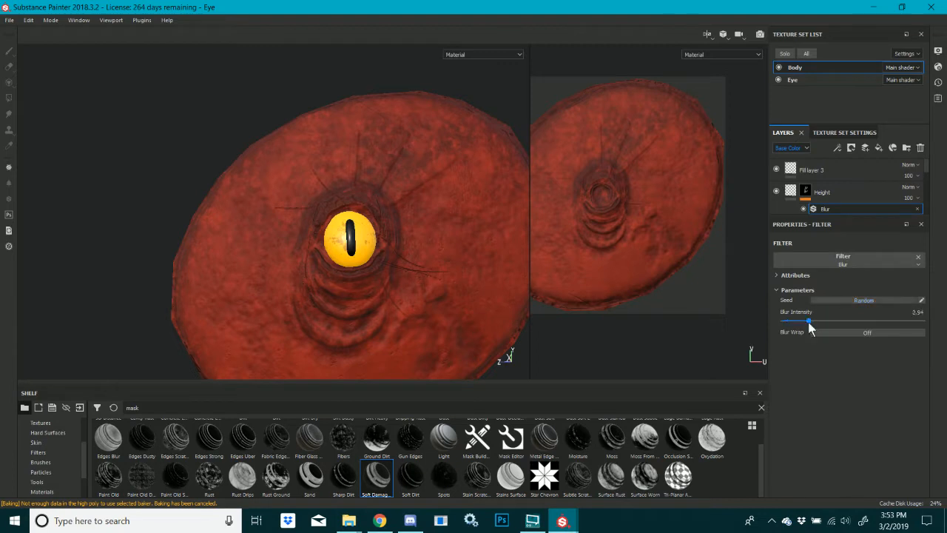
{"action": "left_click_drag", "start_coordinate": [806, 326], "coordinate": [807, 323]}
{"action": "scroll", "coordinate": [404, 259], "scroll_direction": "up", "scroll_amount": 2}
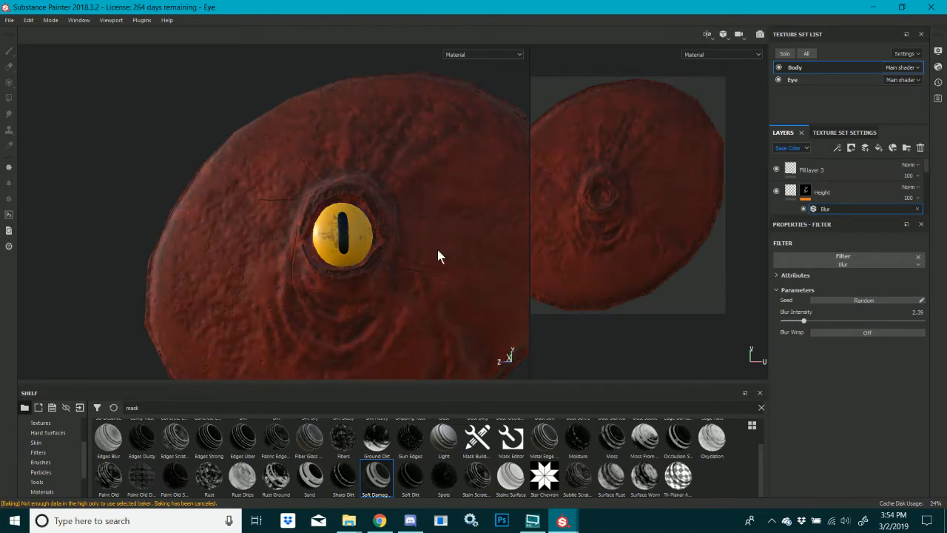
Set the Height layer's Blur Intensity to 3.93 and check the softened wrinkles around the eye
{"action": "left_click_drag", "start_coordinate": [810, 321], "coordinate": [817, 323]}
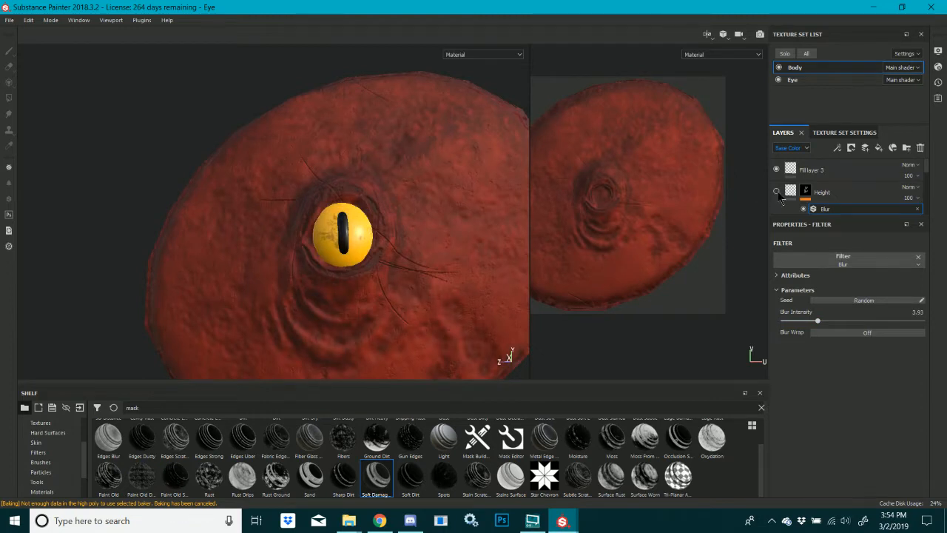
{"action": "mouse_move", "coordinate": [406, 252]}
{"action": "right_mouse_down", "text": "shift"}
{"action": "mouse_move", "coordinate": [469, 250]}
{"action": "mouse_move", "coordinate": [397, 240]}
{"action": "mouse_move", "coordinate": [414, 248]}
{"action": "right_mouse_up", "text": "shift"}
{"action": "scroll", "coordinate": [411, 245], "scroll_direction": "down", "scroll_amount": 1}
{"action": "scroll", "coordinate": [392, 242], "scroll_direction": "up", "scroll_amount": 4}
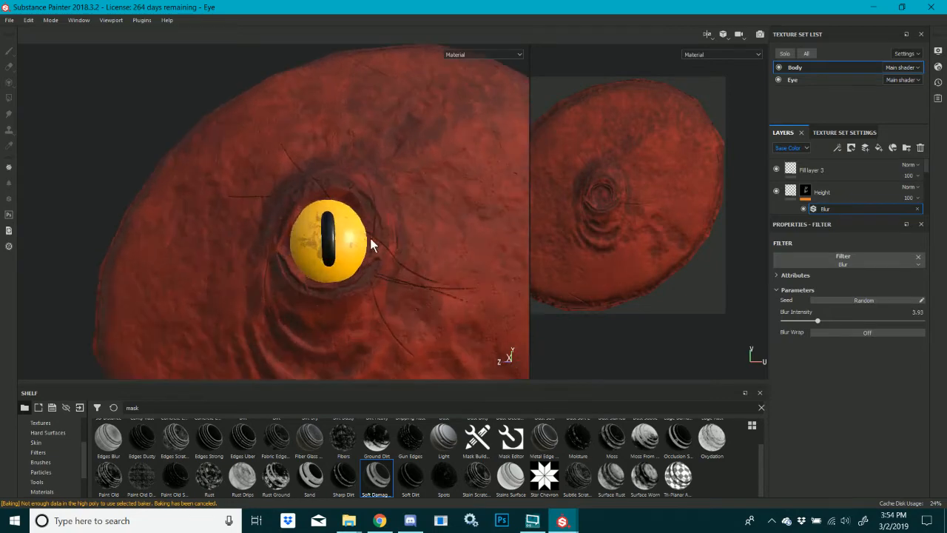
{"action": "left_click_drag", "start_coordinate": [370, 239], "coordinate": [729, 194], "text": "alt"}
{"action": "scroll", "coordinate": [232, 242], "scroll_direction": "down", "scroll_amount": 4}
{"action": "mouse_move", "coordinate": [229, 243]}
{"action": "left_mouse_down", "text": "alt"}
{"action": "mouse_move", "coordinate": [360, 269]}
{"action": "mouse_move", "coordinate": [368, 262]}
{"action": "mouse_move", "coordinate": [217, 265]}
{"action": "mouse_move", "coordinate": [226, 260]}
{"action": "left_mouse_up", "text": "alt"}
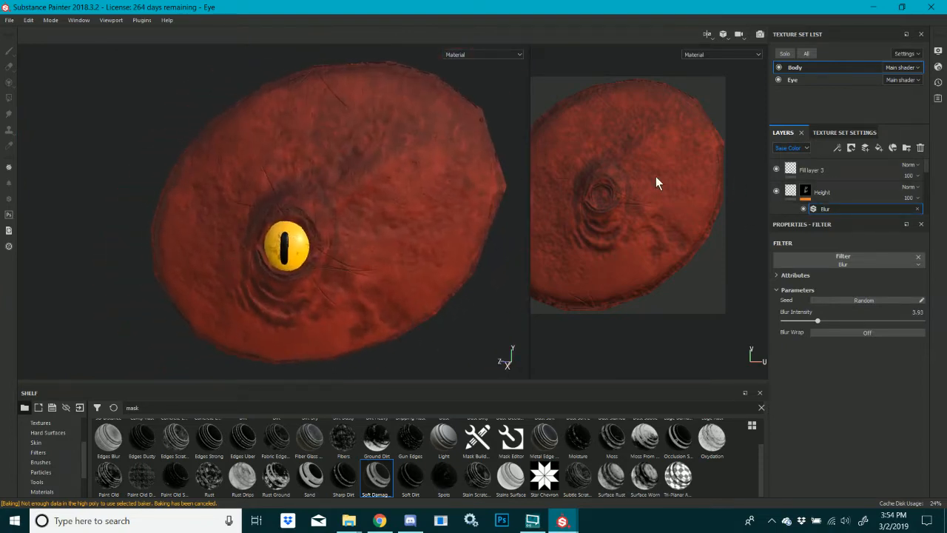
Set the Eye texture set's size to 2048 and select the Body texture set
{"action": "left_click", "coordinate": [832, 133]}
{"action": "left_click", "coordinate": [805, 82]}
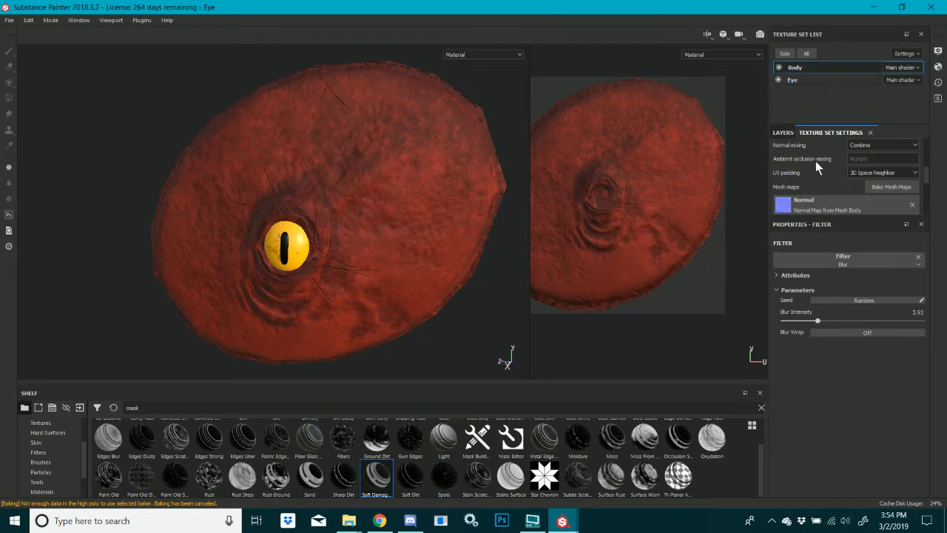
{"action": "scroll", "coordinate": [812, 171], "scroll_direction": "up", "scroll_amount": 2}
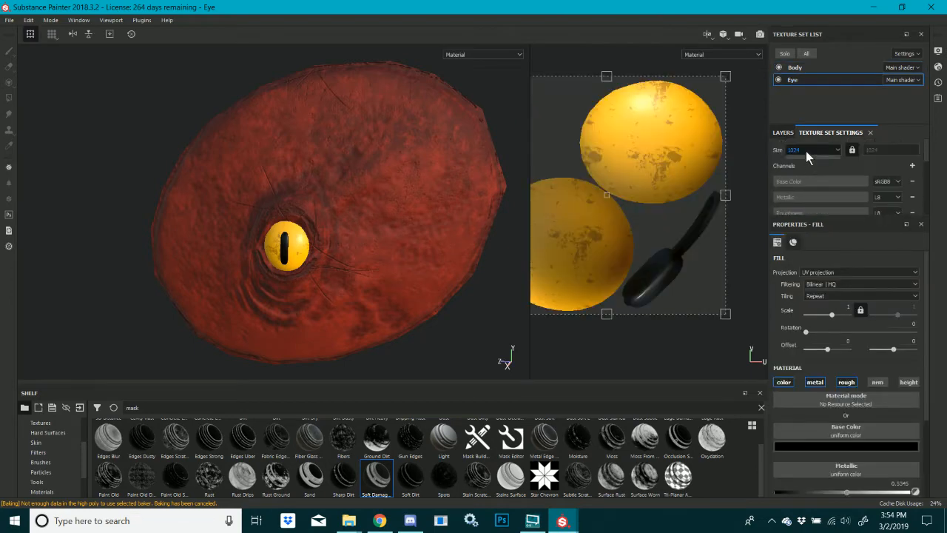
{"action": "left_click", "coordinate": [806, 150]}
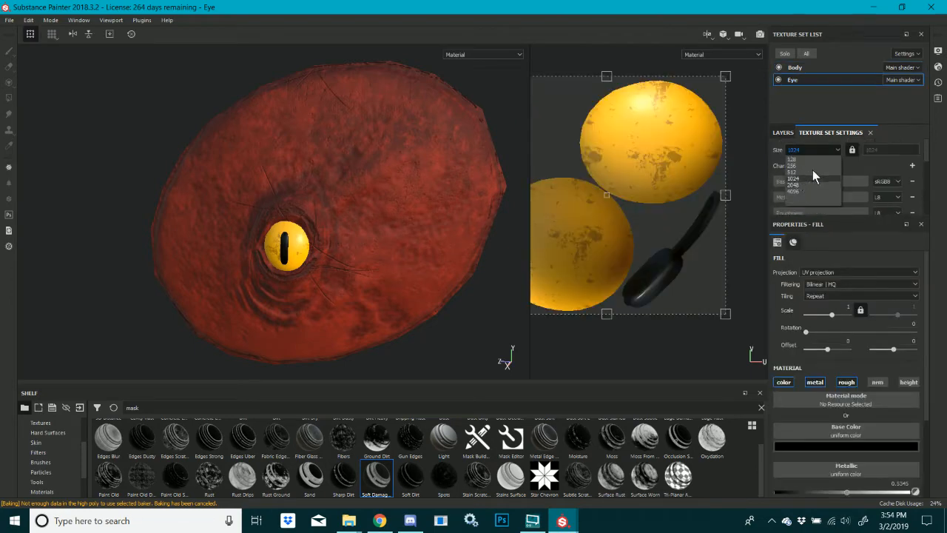
{"action": "left_click", "coordinate": [863, 161]}
{"action": "left_click", "coordinate": [806, 152]}
{"action": "left_click", "coordinate": [799, 183]}
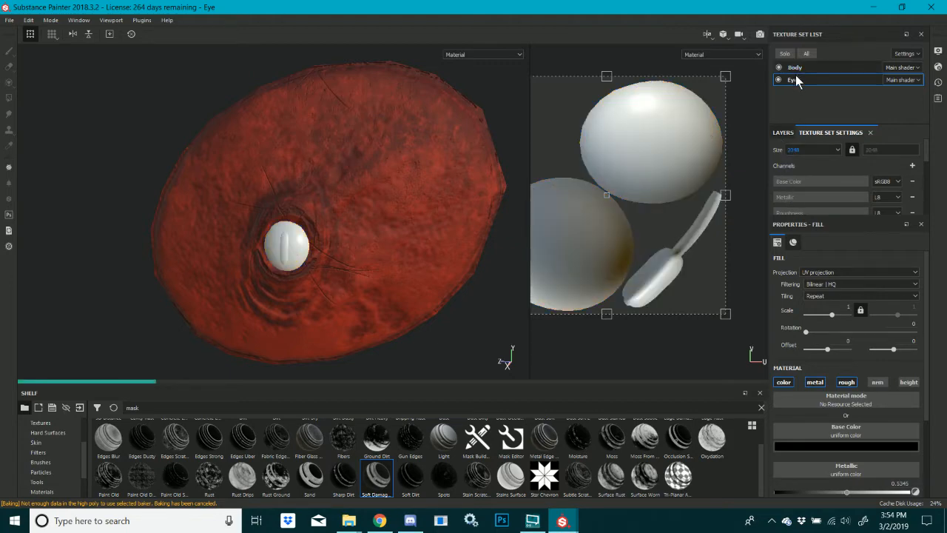
{"action": "left_click", "coordinate": [794, 71]}
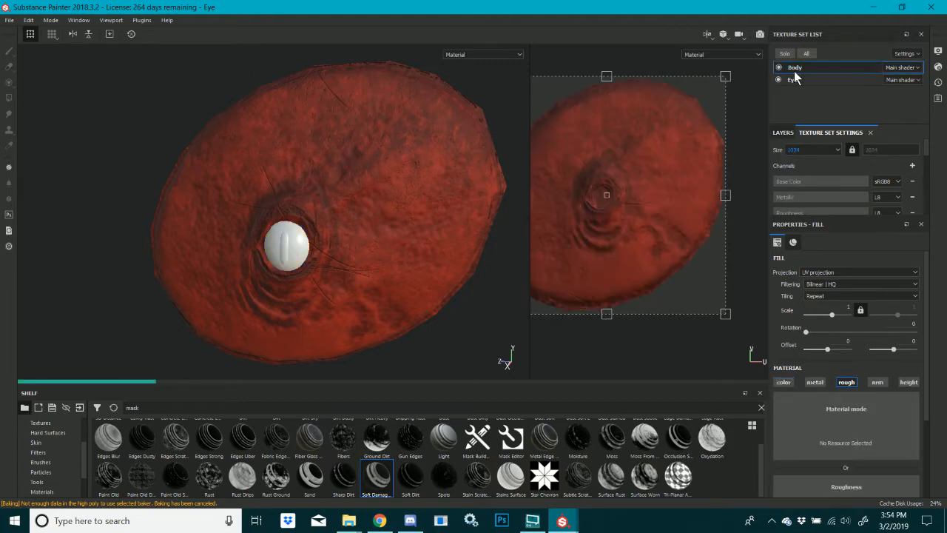
Switch to Chrome, read the YouTube and Twitch live chats, and dismiss the downloads bar
{"action": "left_click", "coordinate": [379, 520]}
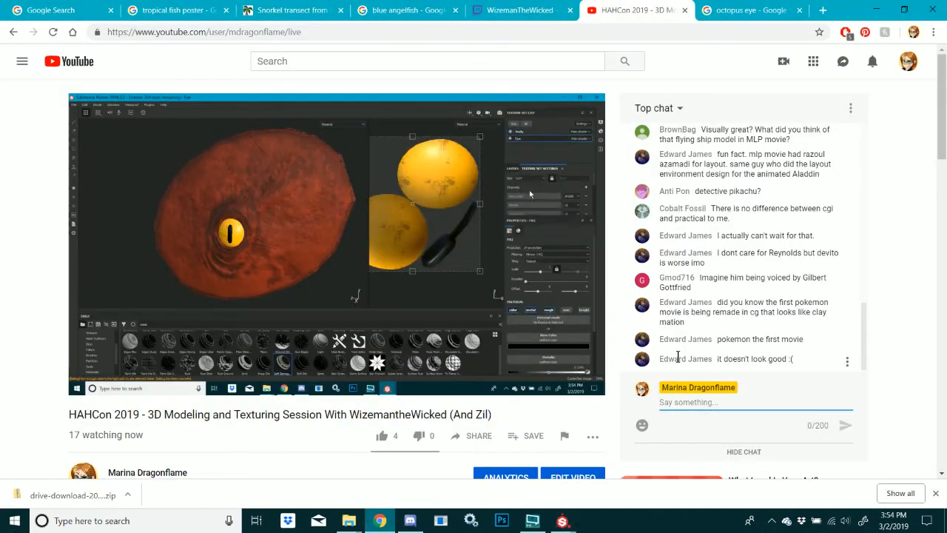
{"action": "left_click", "coordinate": [527, 10]}
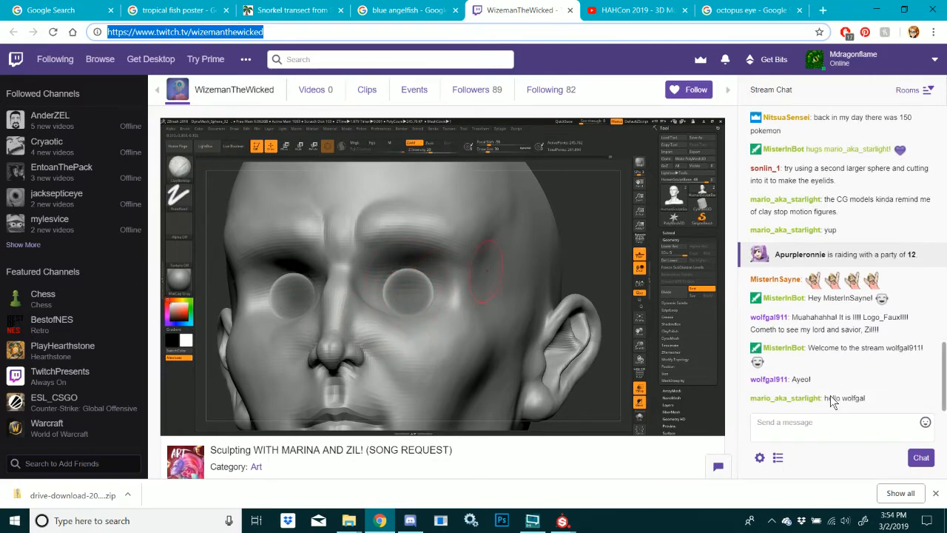
{"action": "left_click", "coordinate": [590, 5]}
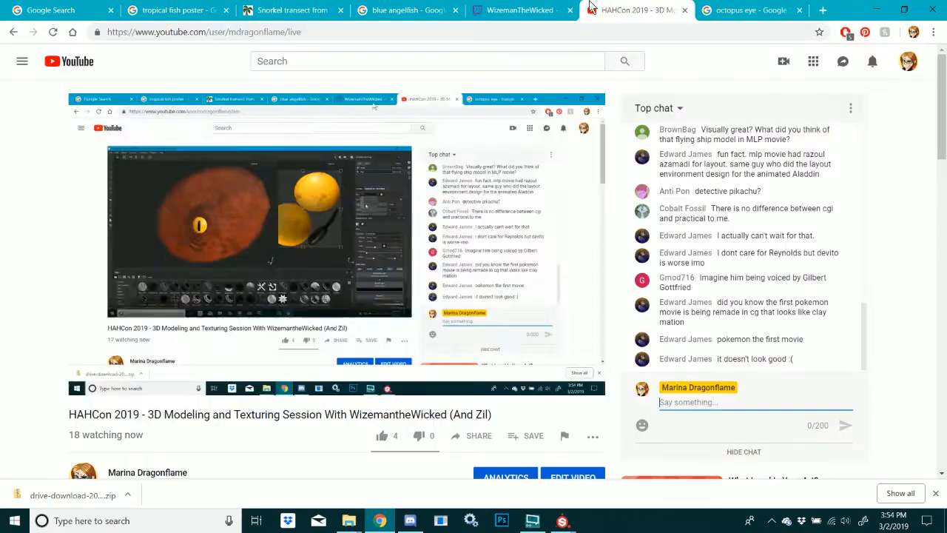
{"action": "scroll", "coordinate": [451, 378], "scroll_direction": "down", "scroll_amount": 1}
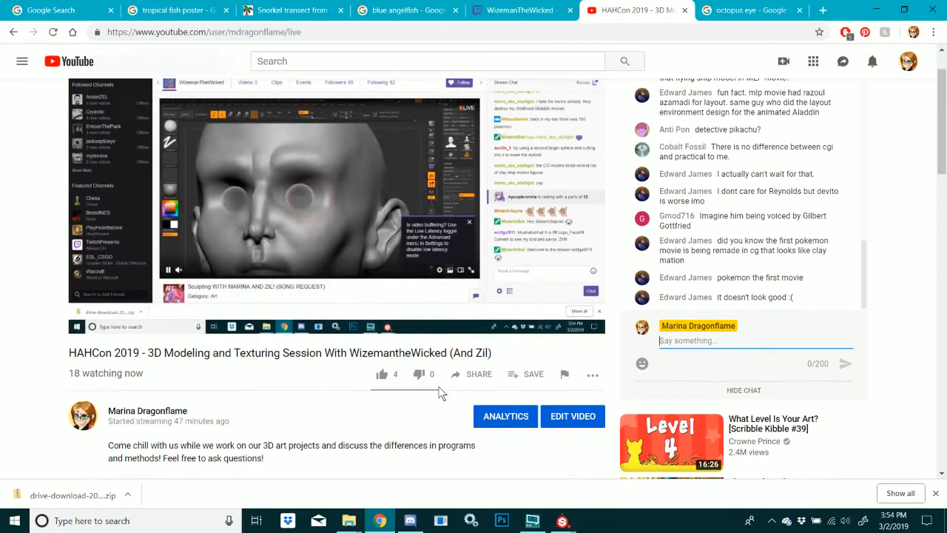
{"action": "left_click", "coordinate": [935, 493]}
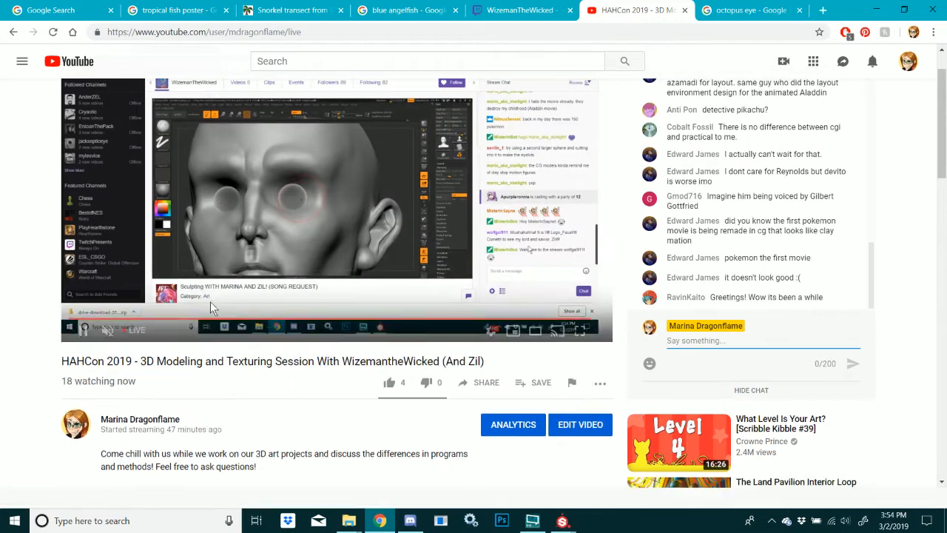
{"action": "scroll", "coordinate": [208, 311], "scroll_direction": "up", "scroll_amount": 1}
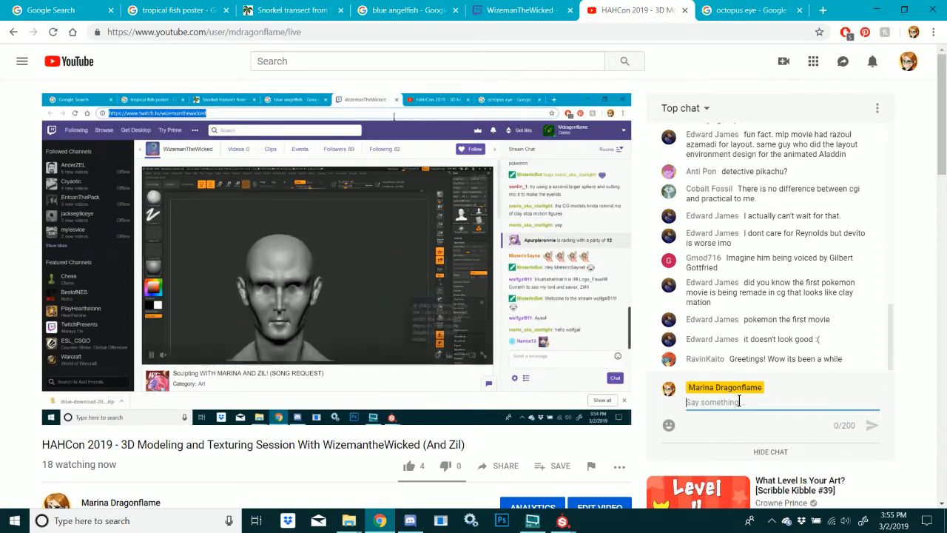
Return to the eye project in Substance Painter and set the Body texture set's size to 2048
{"action": "left_click", "coordinate": [562, 521]}
{"action": "left_click", "coordinate": [642, 451]}
{"action": "mouse_move", "coordinate": [563, 519]}
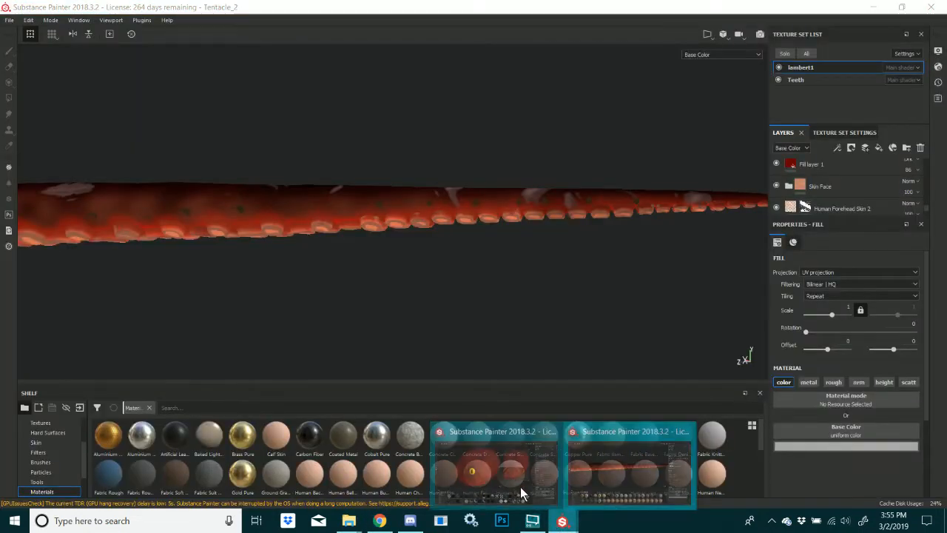
{"action": "left_click", "coordinate": [520, 487]}
{"action": "scroll", "coordinate": [448, 238], "scroll_direction": "down", "scroll_amount": 3}
{"action": "scroll", "coordinate": [414, 241], "scroll_direction": "up", "scroll_amount": 4}
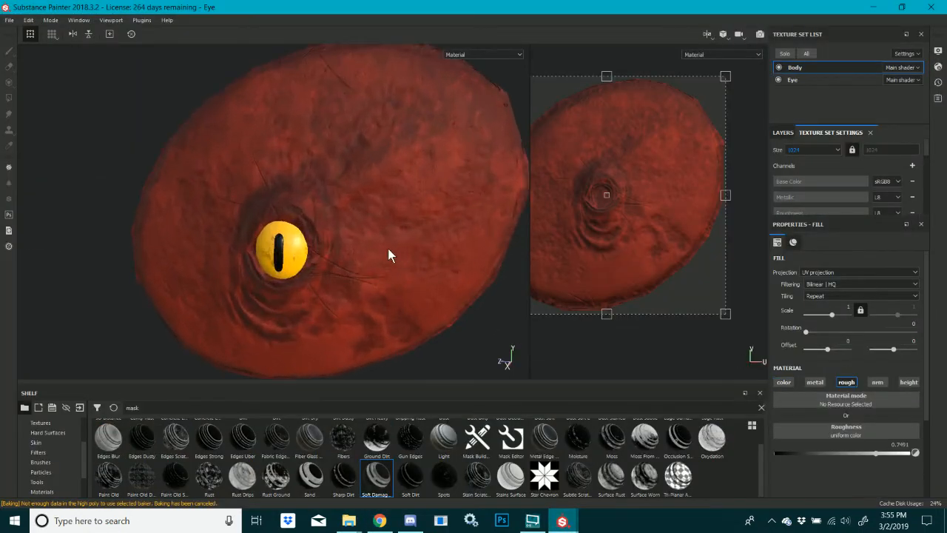
{"action": "left_click", "coordinate": [802, 151]}
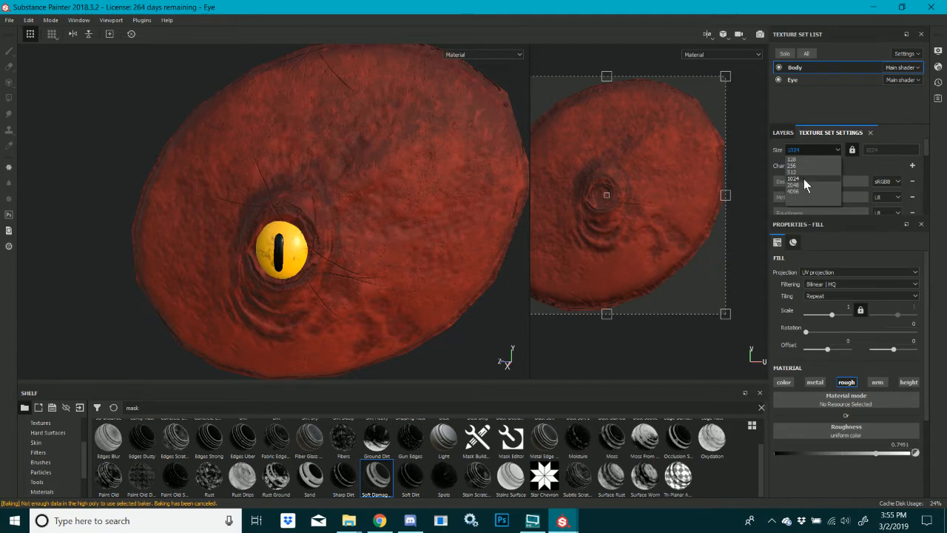
{"action": "left_click", "coordinate": [801, 183]}
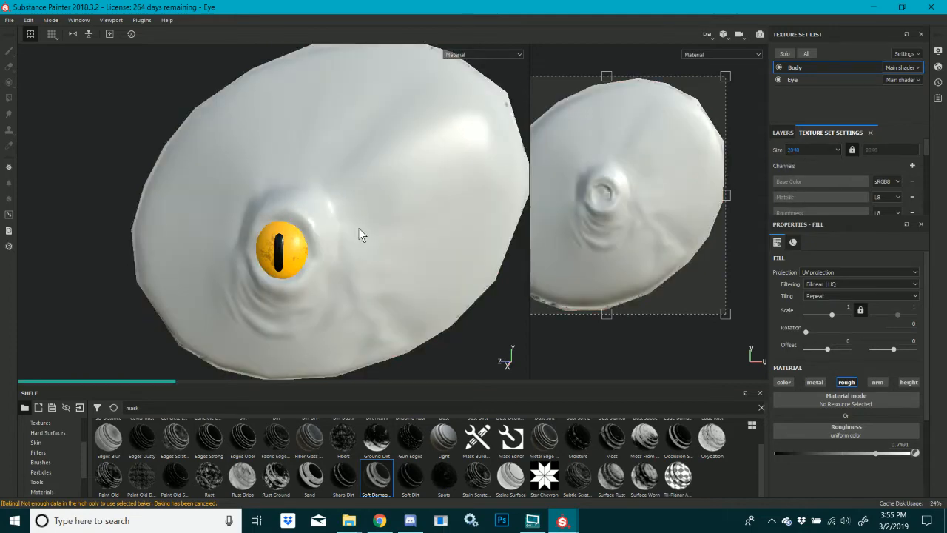
Check the YouTube and Twitch streams in Chrome again and return to the eye project in Substance Painter
{"action": "key", "text": "alt+Tab"}
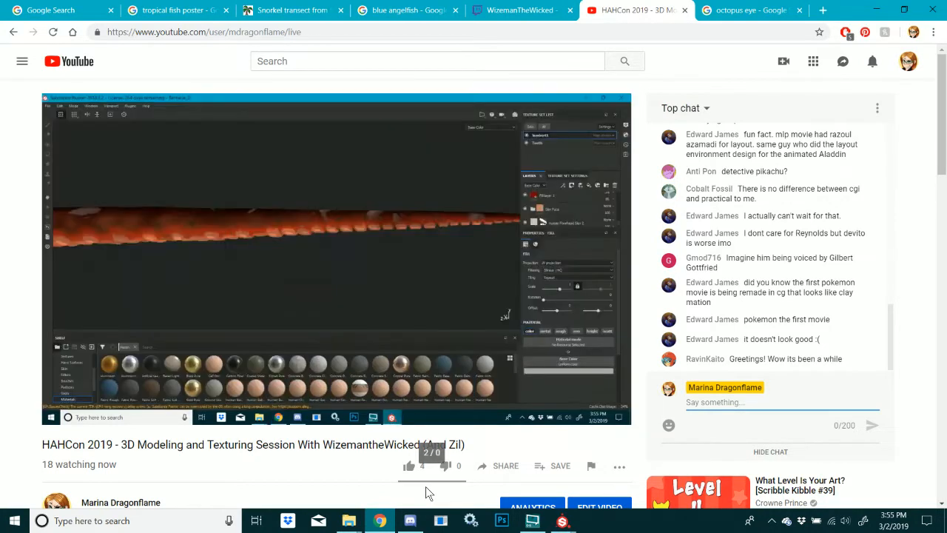
{"action": "left_click", "coordinate": [518, 9]}
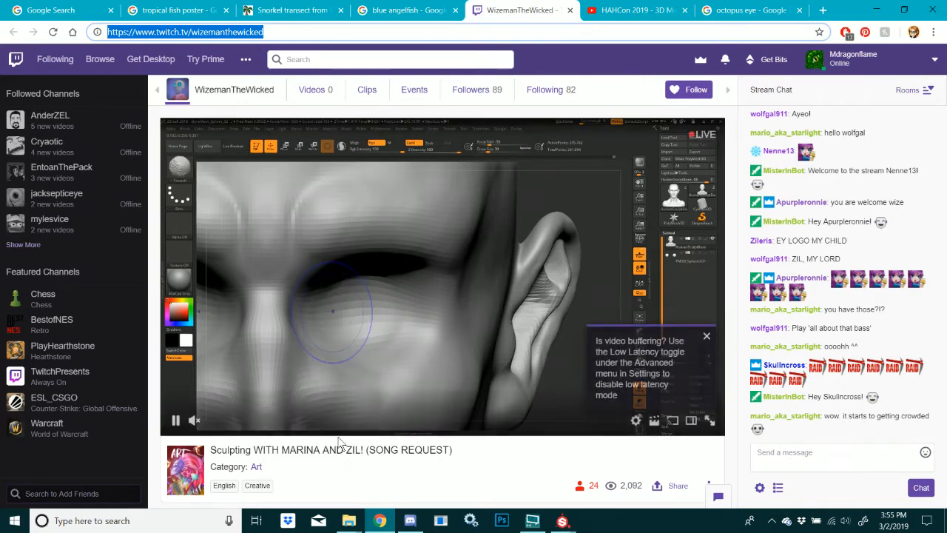
{"action": "mouse_move", "coordinate": [562, 520]}
{"action": "left_click", "coordinate": [621, 477]}
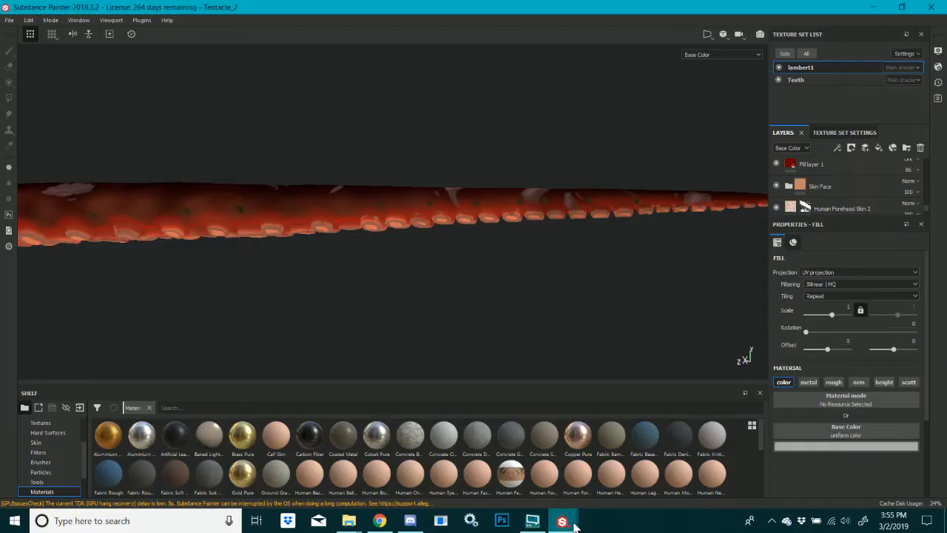
{"action": "left_click", "coordinate": [474, 448]}
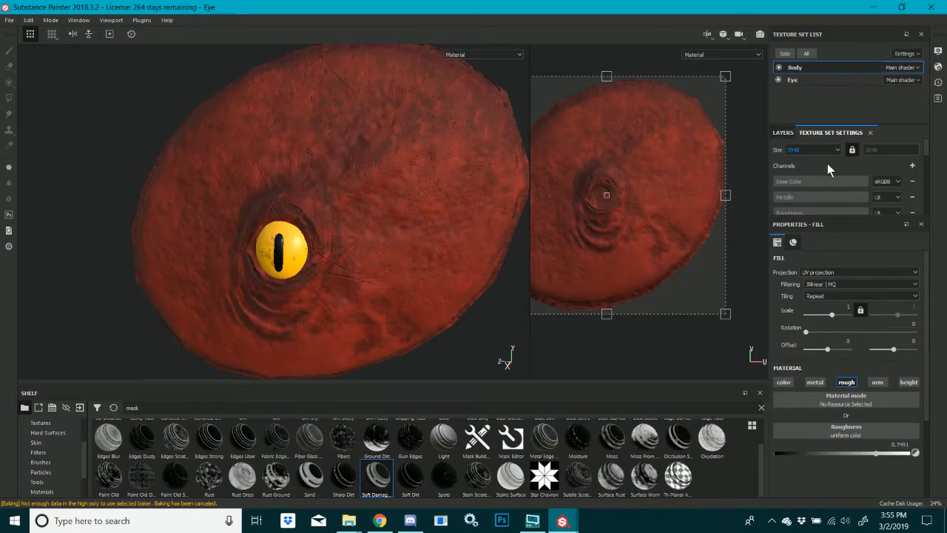
Inspect the skin under different lighting and compare the eye with Fill layer 2 of the Eye texture set hidden and shown
{"action": "left_click_drag", "start_coordinate": [423, 235], "coordinate": [443, 237], "text": "alt"}
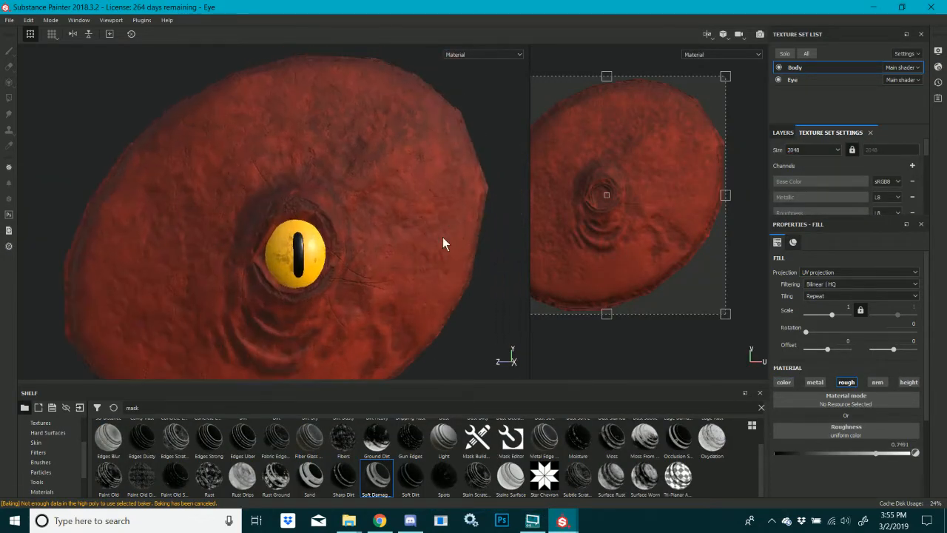
{"action": "mouse_move", "coordinate": [443, 237]}
{"action": "right_mouse_down", "text": "shift"}
{"action": "mouse_move", "coordinate": [375, 254]}
{"action": "mouse_move", "coordinate": [414, 277]}
{"action": "mouse_move", "coordinate": [406, 276]}
{"action": "right_mouse_up", "text": "shift"}
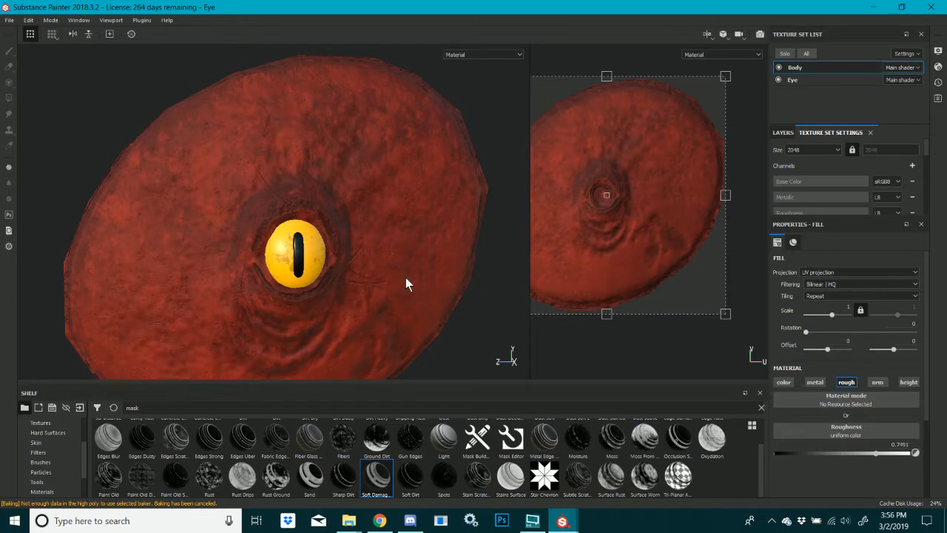
{"action": "left_click", "coordinate": [812, 79]}
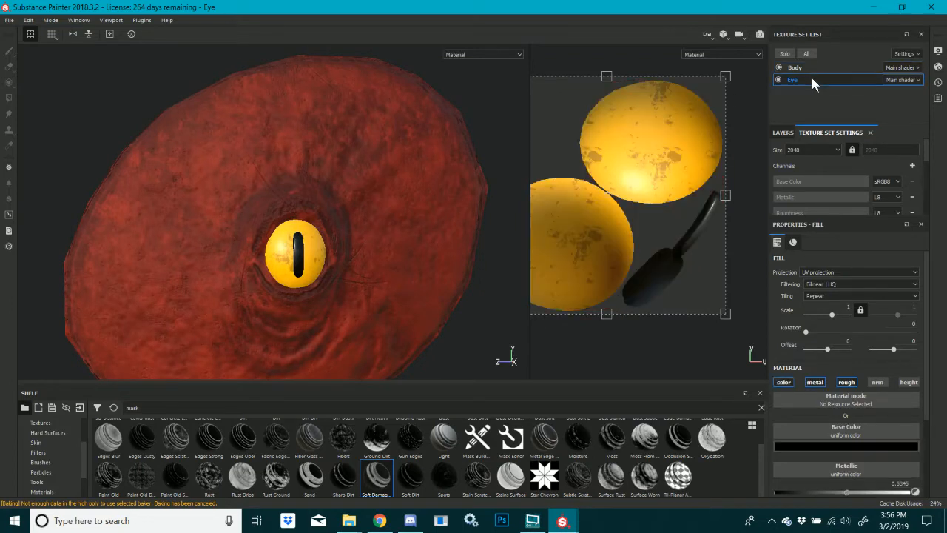
{"action": "left_click", "coordinate": [783, 132]}
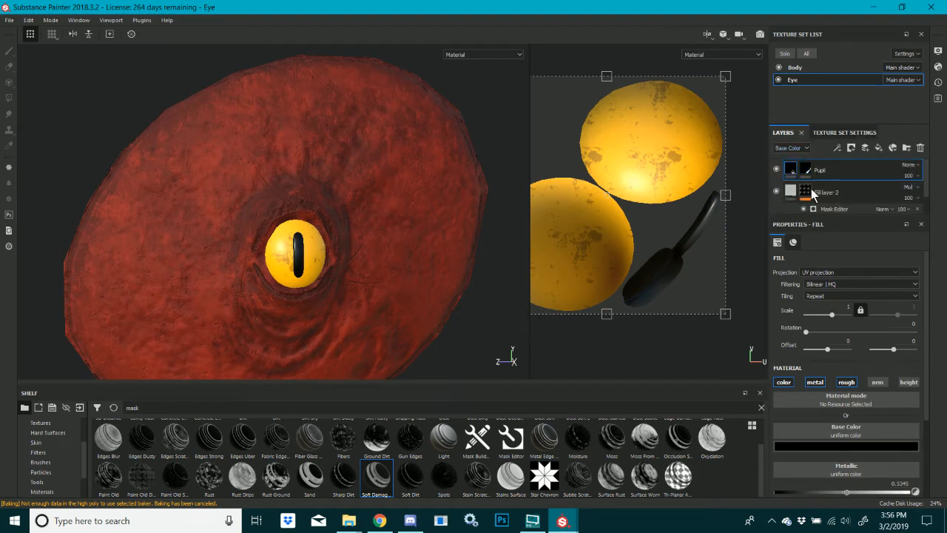
{"action": "scroll", "coordinate": [273, 242], "scroll_direction": "down", "scroll_amount": 2}
{"action": "scroll", "coordinate": [291, 263], "scroll_direction": "up", "scroll_amount": 6}
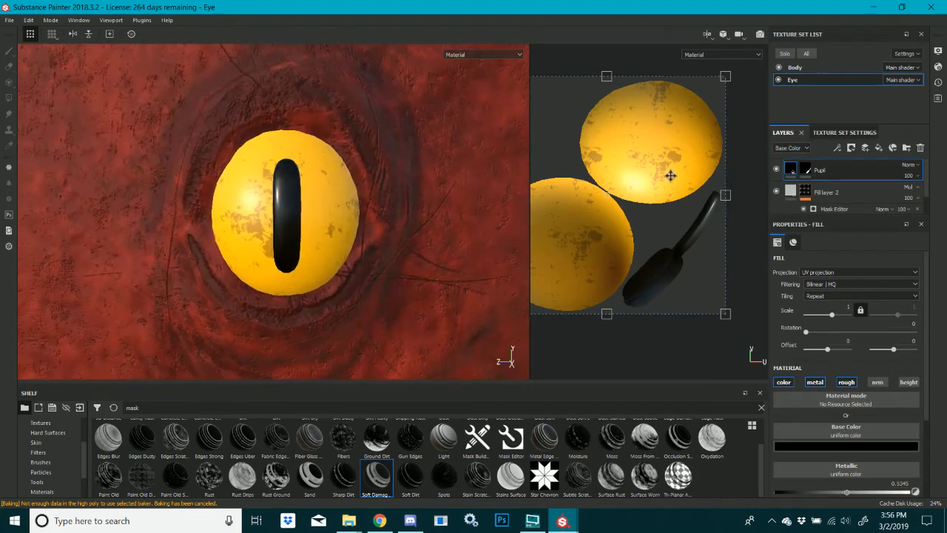
{"action": "left_click", "coordinate": [776, 191]}
{"action": "left_click", "coordinate": [777, 191]}
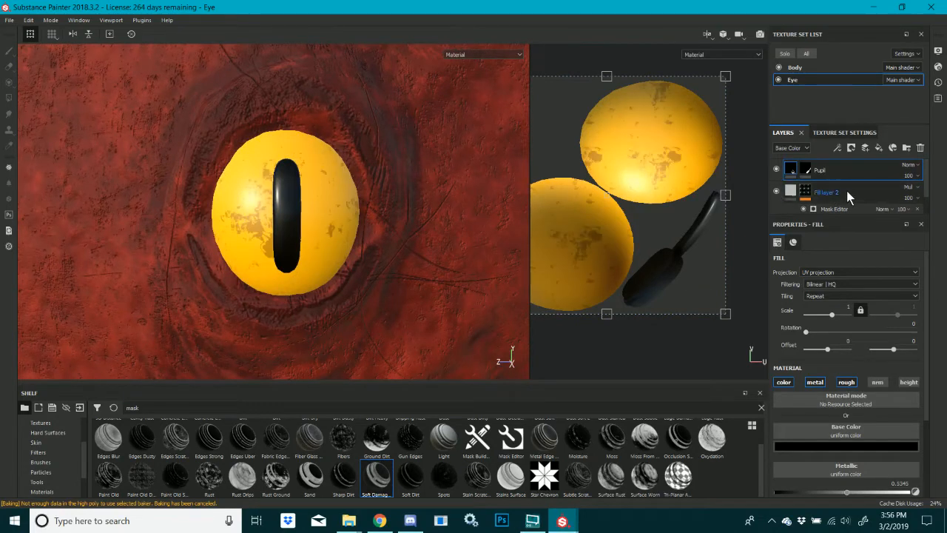
In the Mask Editor on the Eye's Fill layer 2, set Global Balance to 0.79 and Global Contrast to 0.25
{"action": "scroll", "coordinate": [821, 193], "scroll_direction": "down", "scroll_amount": 1}
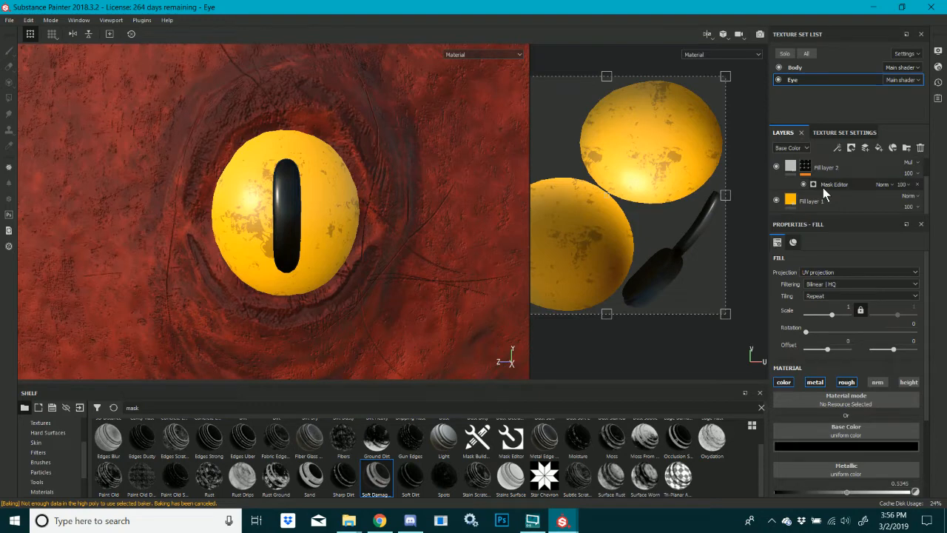
{"action": "left_click", "coordinate": [823, 186]}
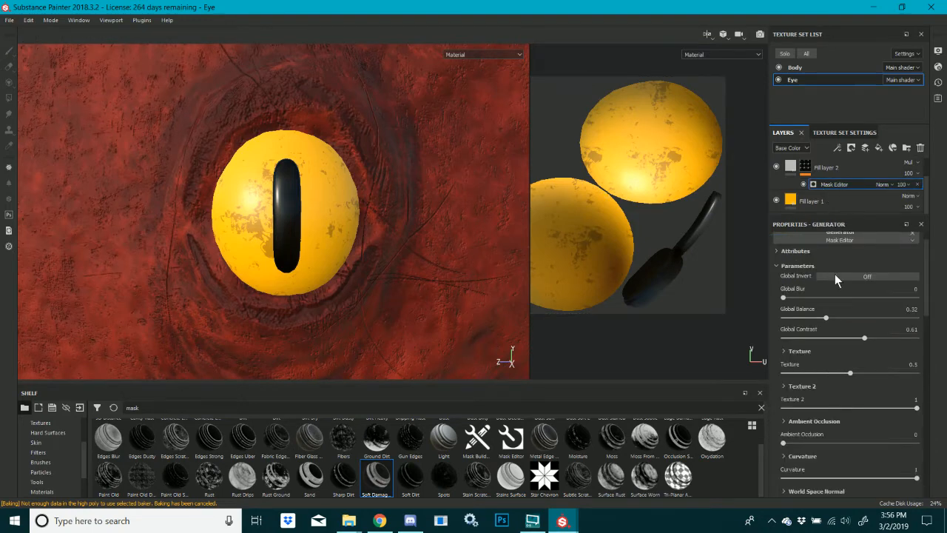
{"action": "left_click_drag", "start_coordinate": [824, 319], "coordinate": [885, 317]}
{"action": "left_click_drag", "start_coordinate": [843, 339], "coordinate": [839, 342]}
{"action": "left_click", "coordinate": [817, 337]}
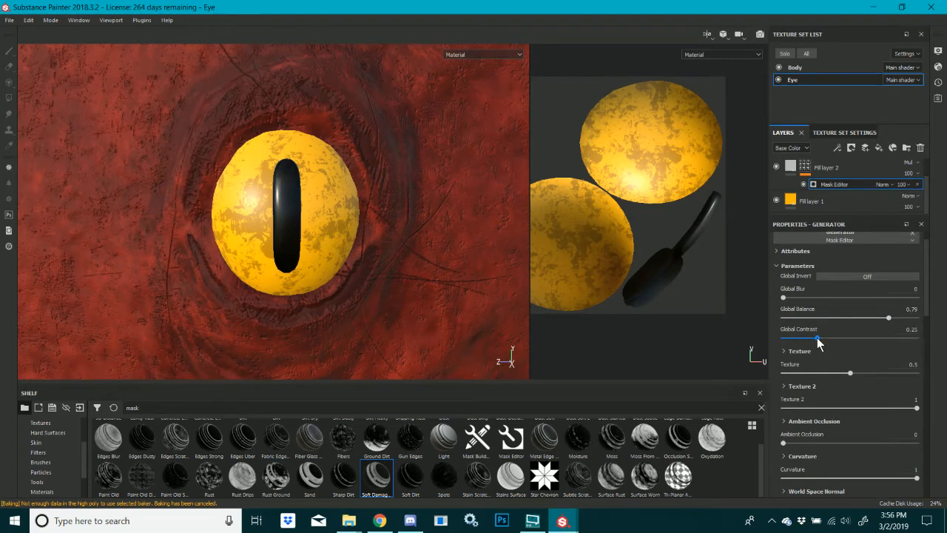
Set the Eye texture set's size to 4096 and return to its layer stack
{"action": "left_click", "coordinate": [839, 133]}
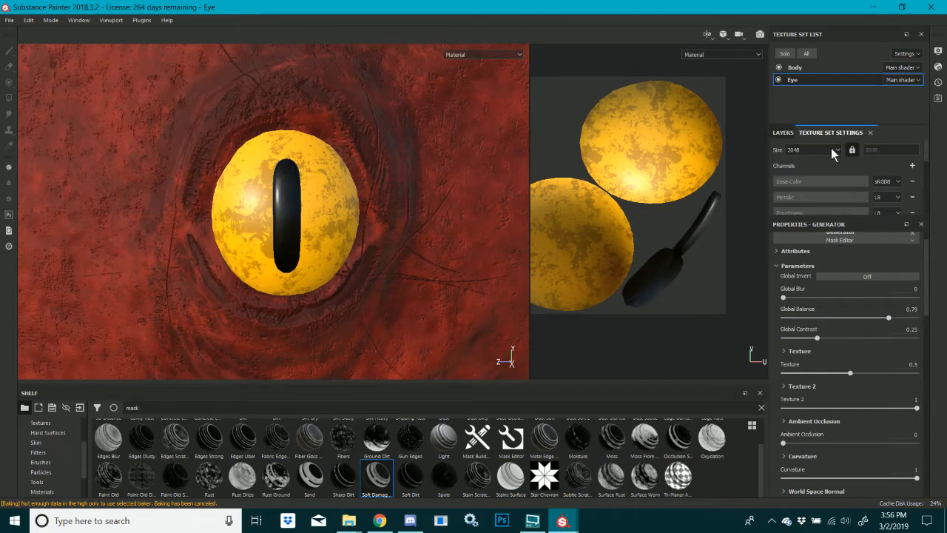
{"action": "left_click", "coordinate": [814, 150]}
{"action": "left_click", "coordinate": [798, 192]}
{"action": "left_click", "coordinate": [780, 133]}
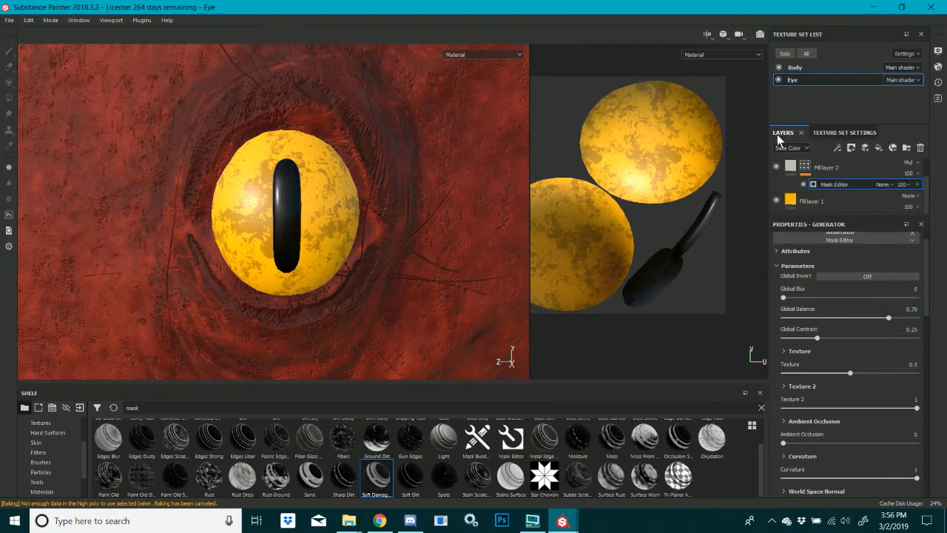
Try lower Texture 2 values in the Mask Editor, restore it to 1, and set Ambient Occlusion to 0.41
{"action": "left_click", "coordinate": [832, 408]}
{"action": "left_click_drag", "start_coordinate": [880, 412], "coordinate": [918, 409]}
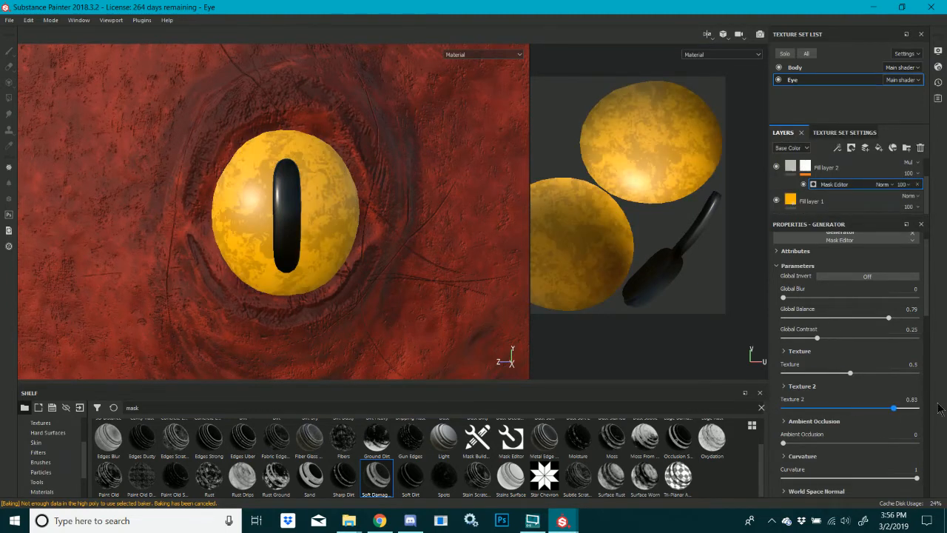
{"action": "left_click", "coordinate": [837, 443]}
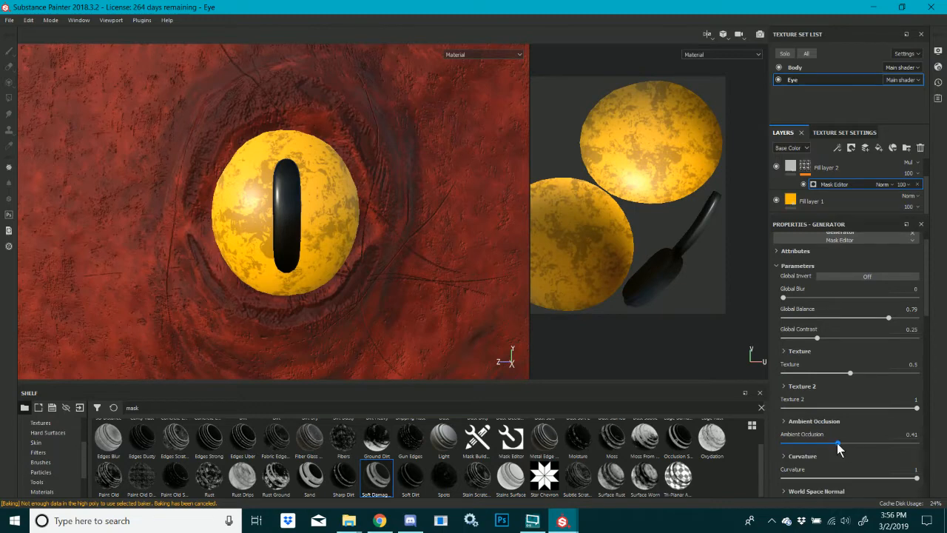
In the Mask Editor on Fill layer 2, set Ambient Occlusion to 0 and Global Blur to 0.65
{"action": "left_click_drag", "start_coordinate": [831, 441], "coordinate": [711, 442]}
{"action": "scroll", "coordinate": [848, 461], "scroll_direction": "down", "scroll_amount": 1}
{"action": "left_click_drag", "start_coordinate": [839, 449], "coordinate": [928, 458]}
{"action": "scroll", "coordinate": [852, 376], "scroll_direction": "up", "scroll_amount": 2}
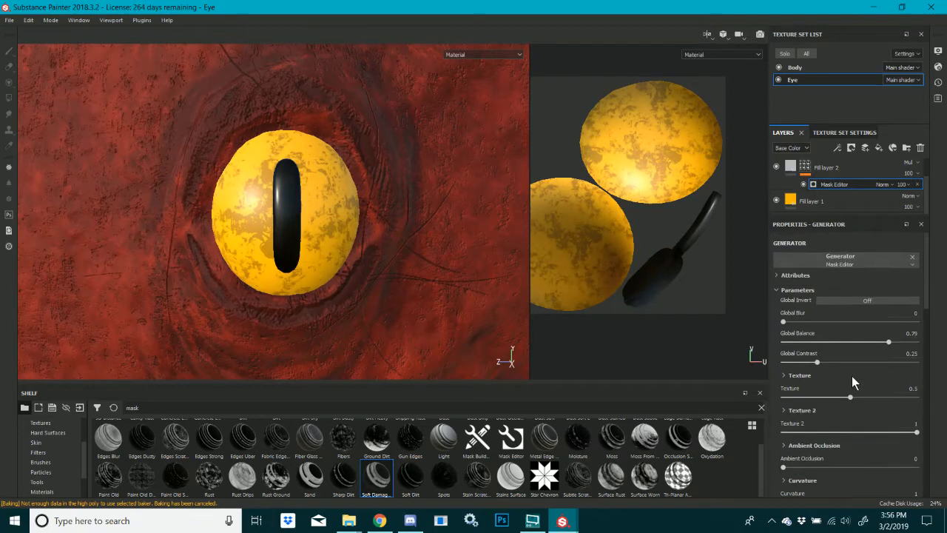
{"action": "left_click", "coordinate": [789, 323]}
{"action": "scroll", "coordinate": [378, 220], "scroll_direction": "down", "scroll_amount": 6}
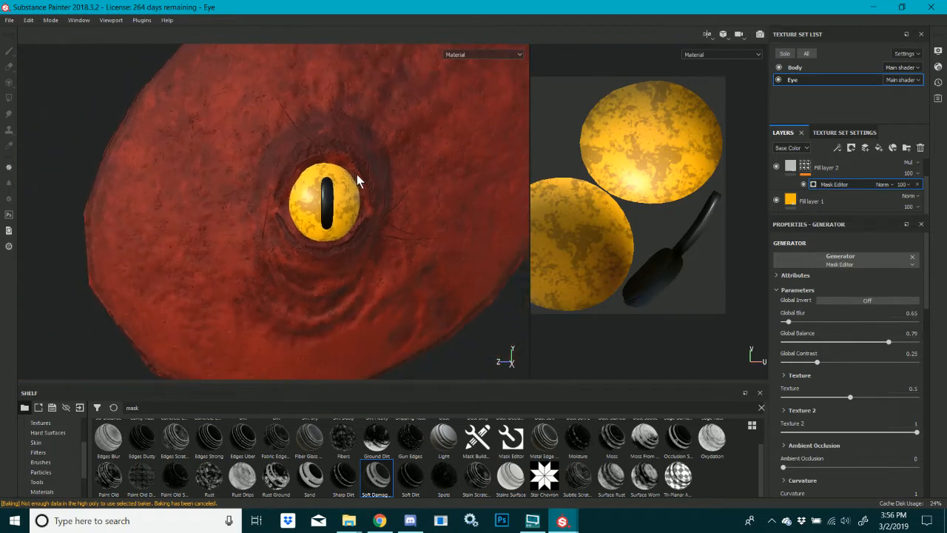
{"action": "scroll", "coordinate": [341, 189], "scroll_direction": "up", "scroll_amount": 6}
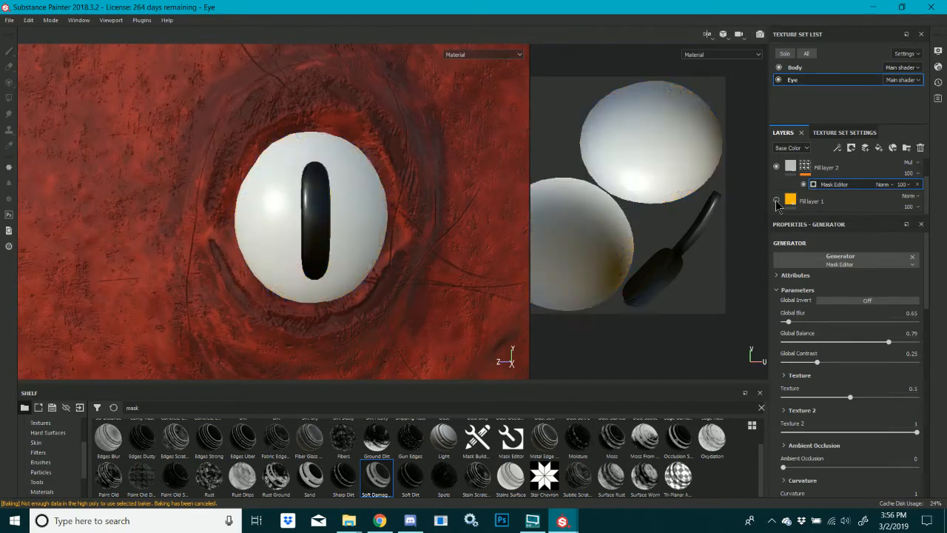
Add a new fill layer directly above Fill layer 1 in the Eye stack and give it a black mask
{"action": "left_click", "coordinate": [814, 201]}
{"action": "left_click", "coordinate": [880, 149]}
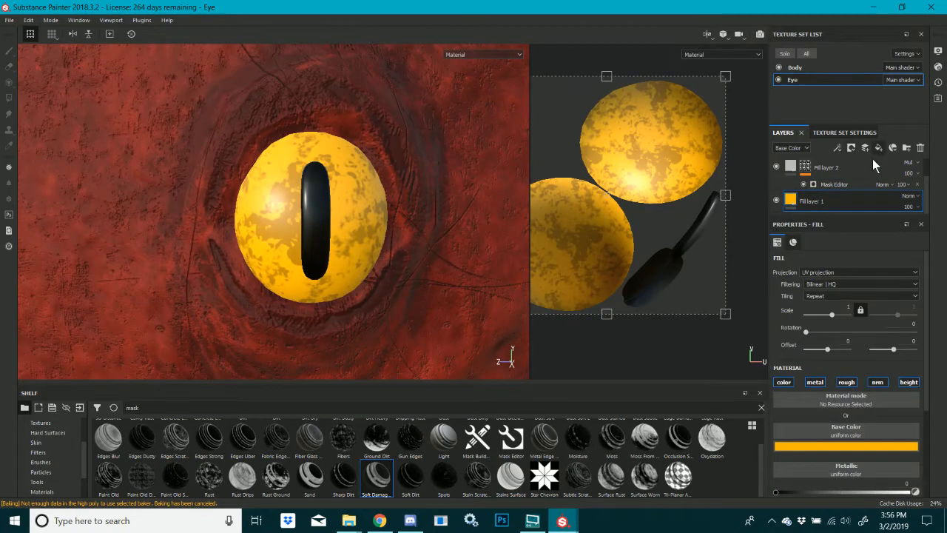
{"action": "left_click", "coordinate": [833, 445]}
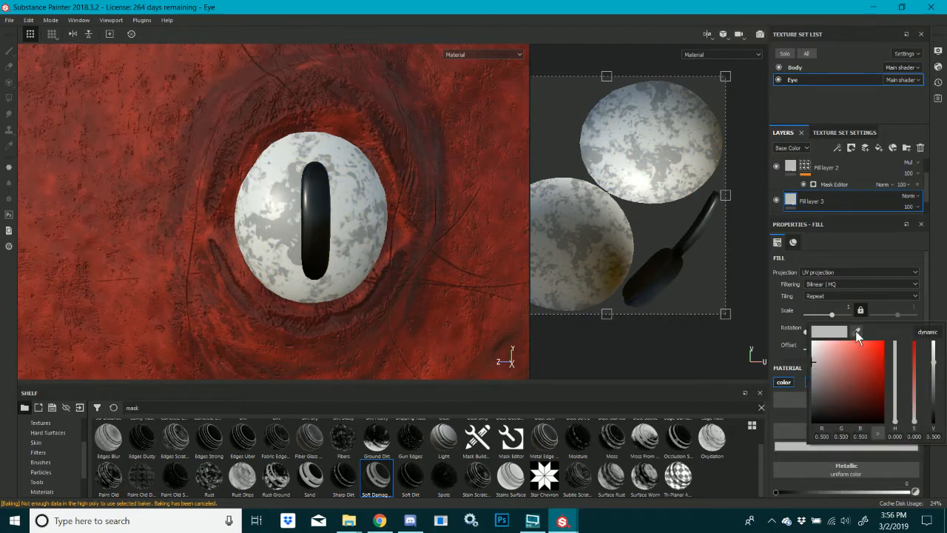
{"action": "right_click", "coordinate": [803, 203]}
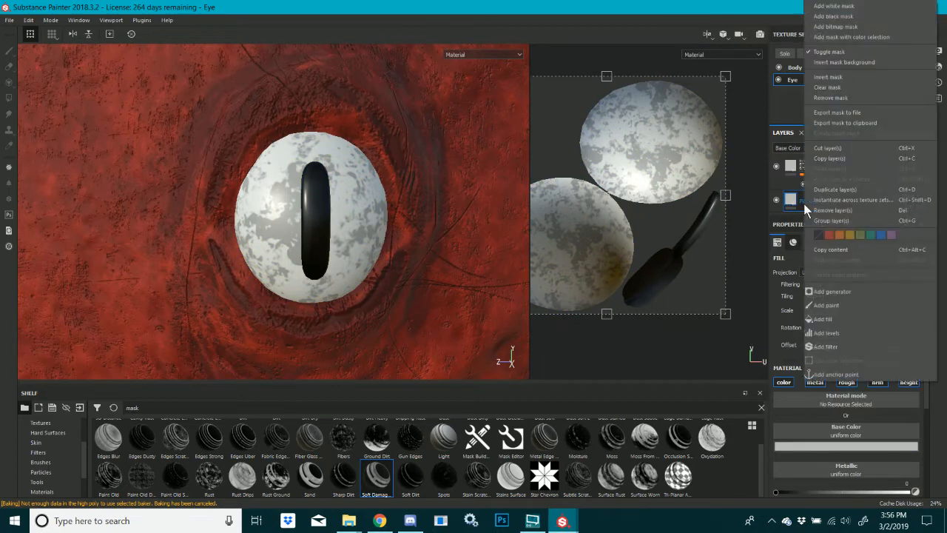
{"action": "left_click", "coordinate": [835, 20]}
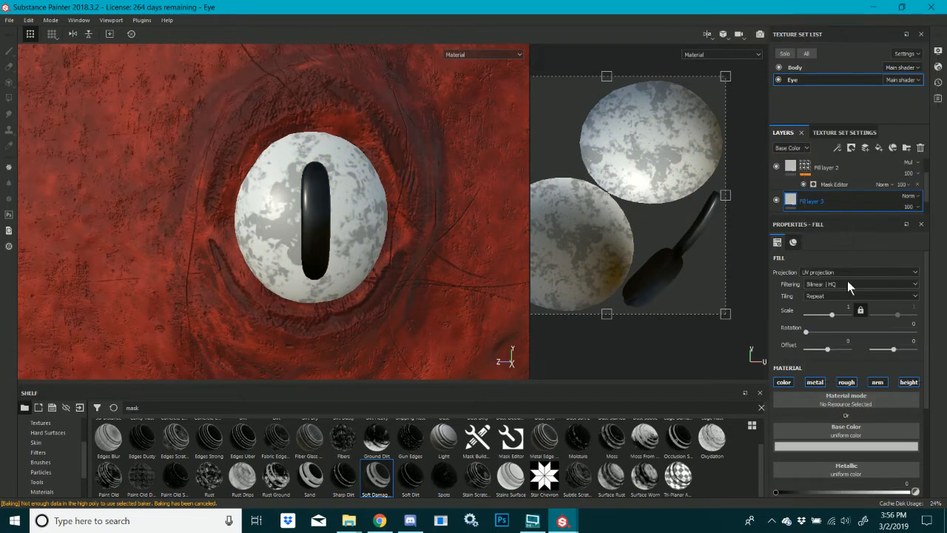
Sample a yellow-orange from the eyeball as Fill layer 3's base color, set its blend mode to Multiply and activate its mask for painting
{"action": "left_click", "coordinate": [794, 202]}
{"action": "left_click", "coordinate": [840, 451]}
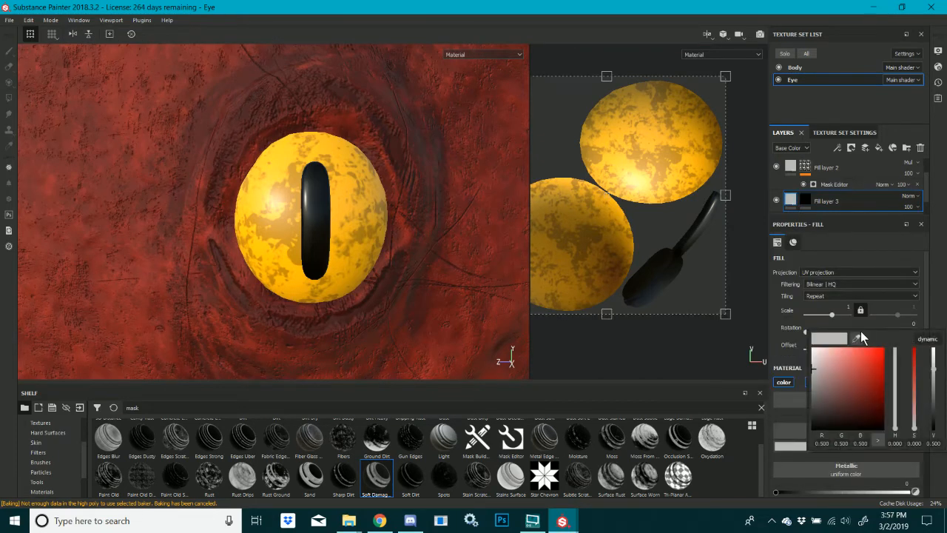
{"action": "left_click_drag", "start_coordinate": [434, 246], "coordinate": [333, 144]}
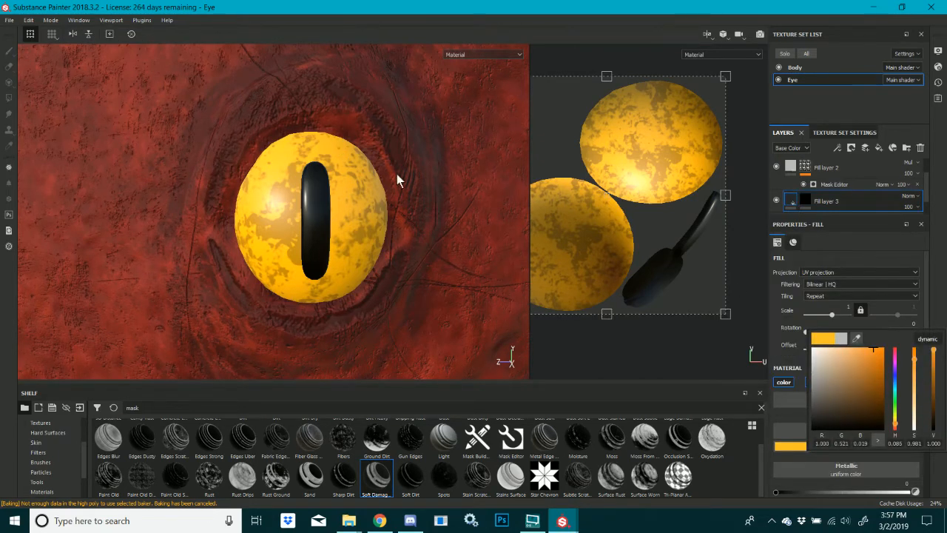
{"action": "left_click", "coordinate": [892, 200]}
{"action": "left_click", "coordinate": [908, 195]}
{"action": "left_click", "coordinate": [899, 249]}
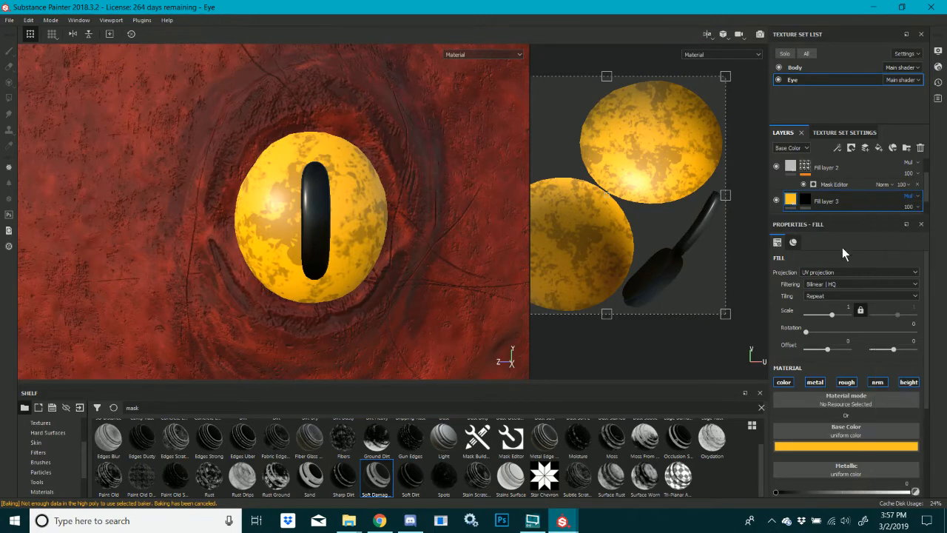
{"action": "left_click", "coordinate": [805, 200]}
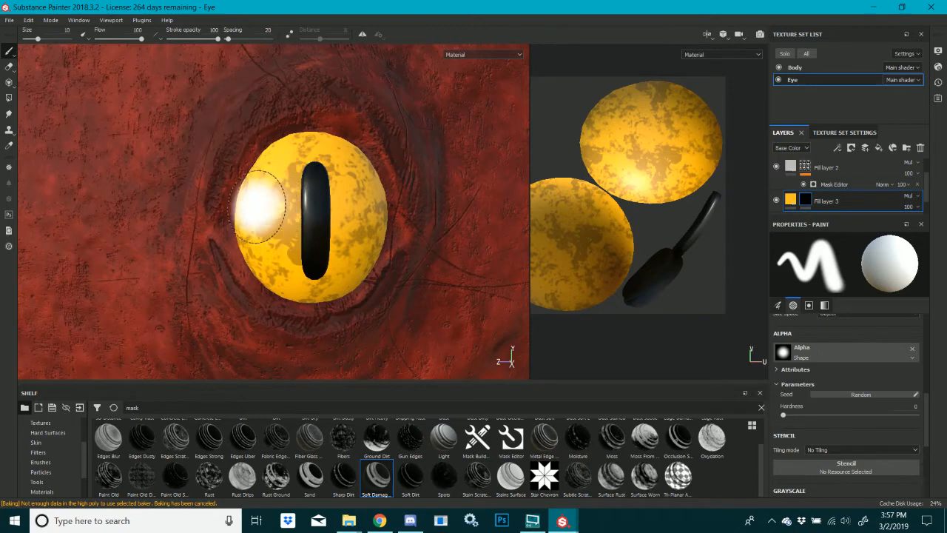
{"action": "left_click_drag", "start_coordinate": [381, 147], "coordinate": [357, 172], "text": "alt"}
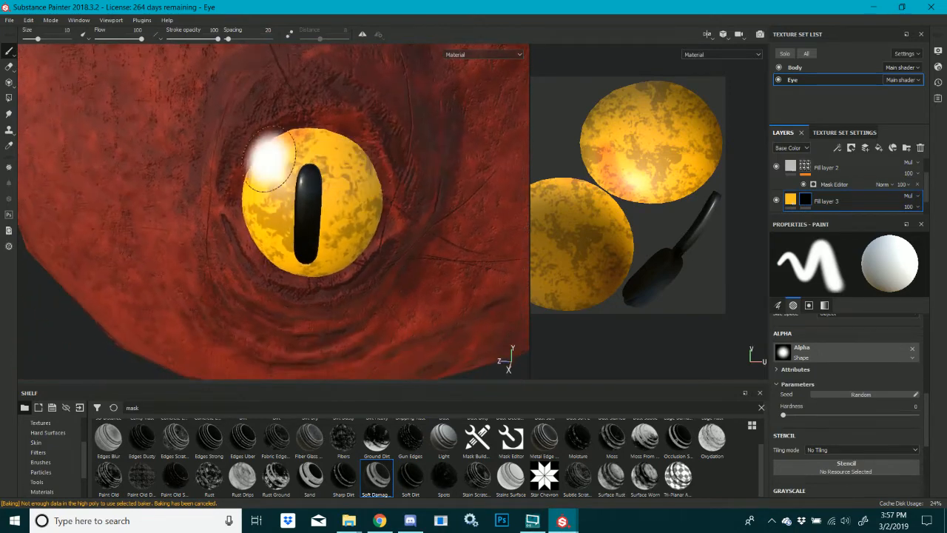
{"action": "key", "text": "ctrl+z"}
{"action": "mouse_move", "coordinate": [240, 183]}
{"action": "left_mouse_down"}
{"action": "mouse_move", "coordinate": [335, 127]}
{"action": "mouse_move", "coordinate": [361, 145]}
{"action": "left_mouse_up"}
{"action": "key", "text": "ctrl+z"}
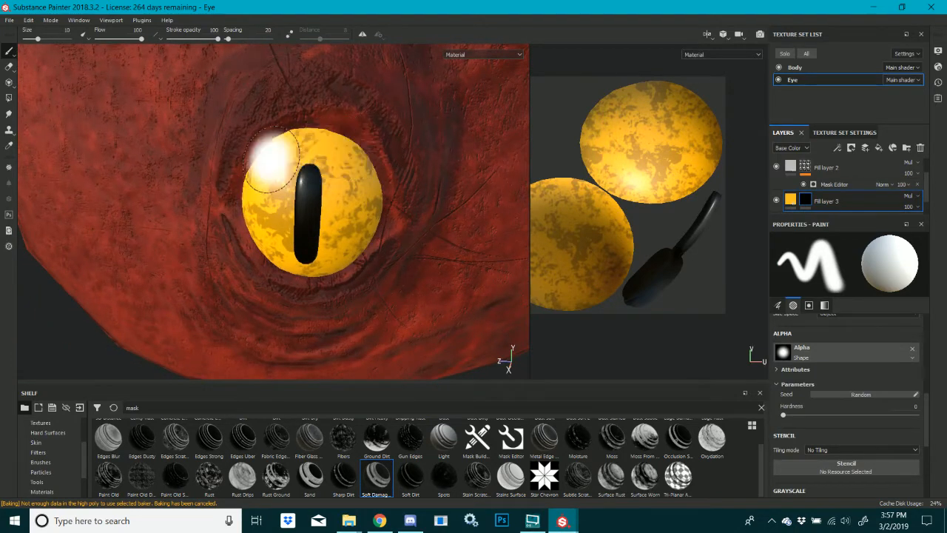
{"action": "mouse_move", "coordinate": [261, 154]}
{"action": "left_mouse_down"}
{"action": "mouse_move", "coordinate": [333, 137]}
{"action": "mouse_move", "coordinate": [386, 183]}
{"action": "mouse_move", "coordinate": [387, 201]}
{"action": "left_mouse_up"}
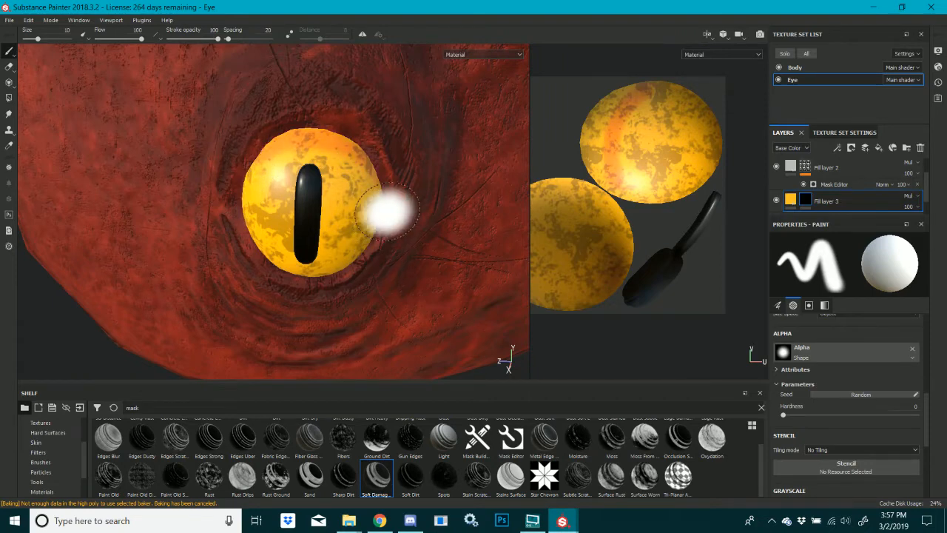
{"action": "key", "text": "ctrl+z"}
Paint Fill layer 3's mask around the eyeball's outer rim and across its back half in the 3D and UV views
{"action": "mouse_move", "coordinate": [256, 156]}
{"action": "left_mouse_down"}
{"action": "mouse_move", "coordinate": [294, 133]}
{"action": "mouse_move", "coordinate": [354, 132]}
{"action": "mouse_move", "coordinate": [378, 231]}
{"action": "mouse_move", "coordinate": [336, 148]}
{"action": "mouse_move", "coordinate": [260, 148]}
{"action": "mouse_move", "coordinate": [344, 132]}
{"action": "mouse_move", "coordinate": [269, 153]}
{"action": "mouse_move", "coordinate": [237, 239]}
{"action": "left_mouse_up"}
{"action": "mouse_move", "coordinate": [299, 310]}
{"action": "left_mouse_down", "text": "alt"}
{"action": "mouse_move", "coordinate": [250, 265]}
{"action": "mouse_move", "coordinate": [316, 297]}
{"action": "mouse_move", "coordinate": [373, 233]}
{"action": "mouse_move", "coordinate": [370, 254]}
{"action": "mouse_move", "coordinate": [393, 205]}
{"action": "mouse_move", "coordinate": [365, 232]}
{"action": "left_mouse_up", "text": "alt"}
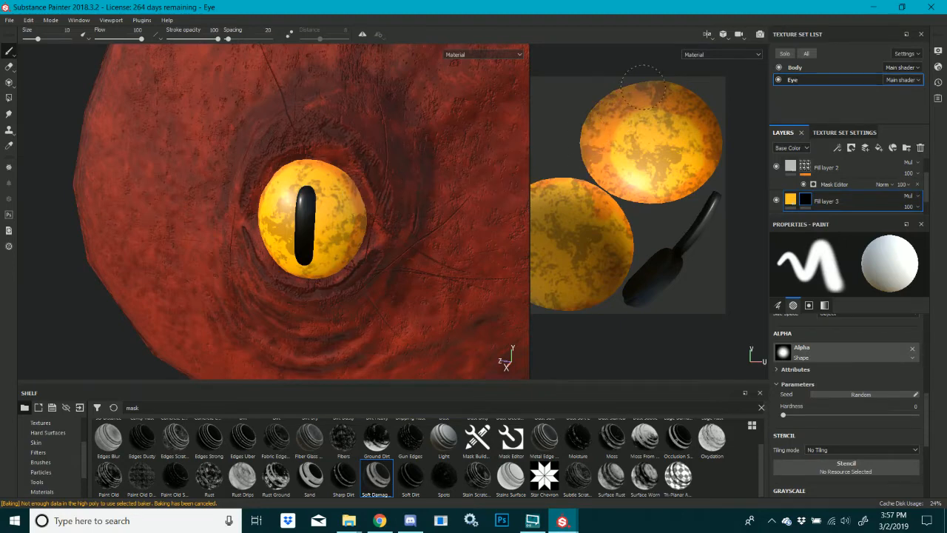
{"action": "left_click_drag", "start_coordinate": [678, 220], "coordinate": [733, 224], "text": "alt"}
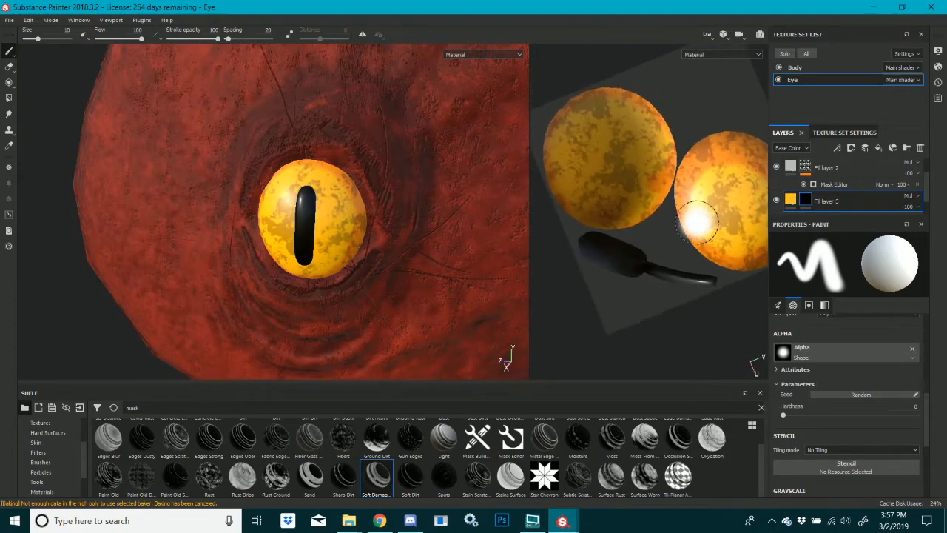
{"action": "mouse_move", "coordinate": [600, 109]}
{"action": "left_mouse_down"}
{"action": "mouse_move", "coordinate": [645, 154]}
{"action": "mouse_move", "coordinate": [629, 182]}
{"action": "mouse_move", "coordinate": [568, 136]}
{"action": "left_mouse_up"}
{"action": "mouse_move", "coordinate": [459, 157]}
{"action": "left_mouse_down", "text": "alt"}
{"action": "mouse_move", "coordinate": [431, 154]}
{"action": "mouse_move", "coordinate": [410, 169]}
{"action": "left_mouse_up", "text": "alt"}
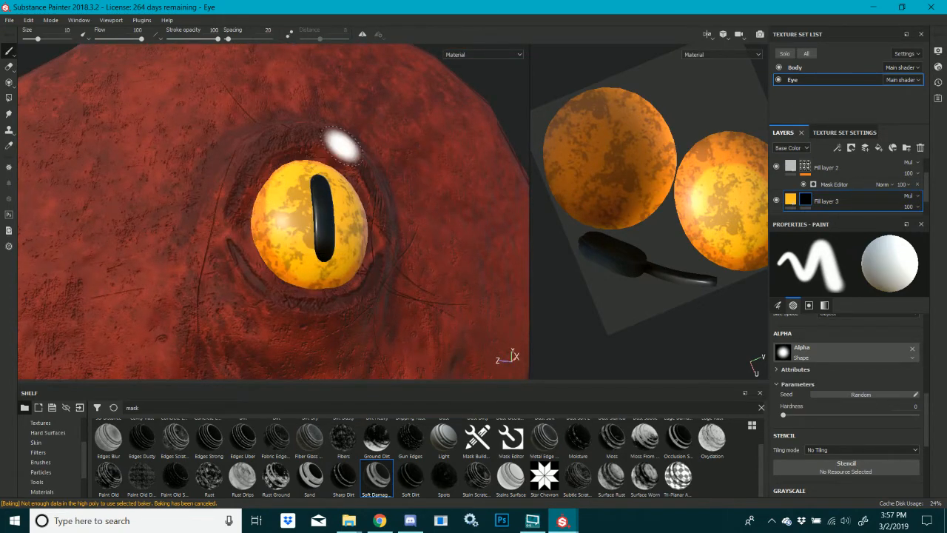
{"action": "left_click_drag", "start_coordinate": [461, 194], "coordinate": [453, 219], "text": "alt"}
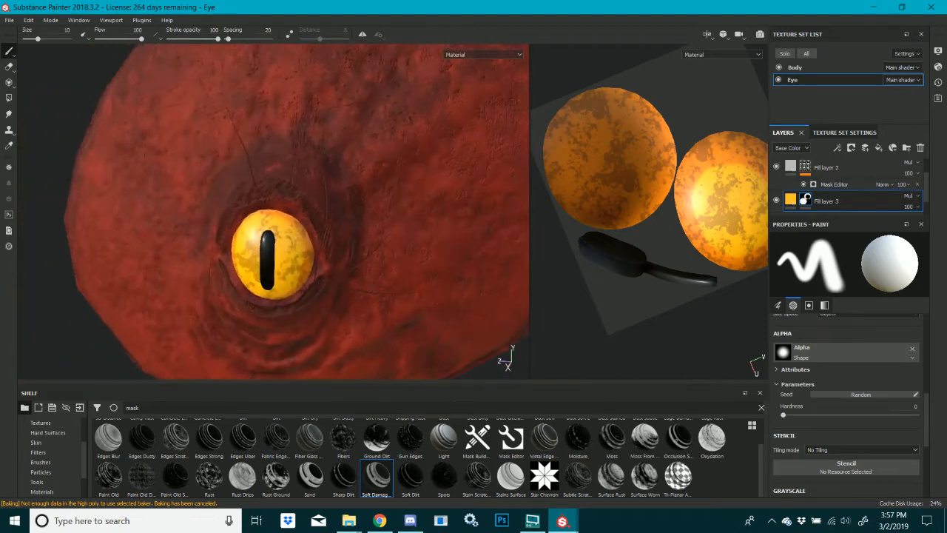
{"action": "right_click_drag", "start_coordinate": [254, 274], "coordinate": [398, 208], "text": "alt"}
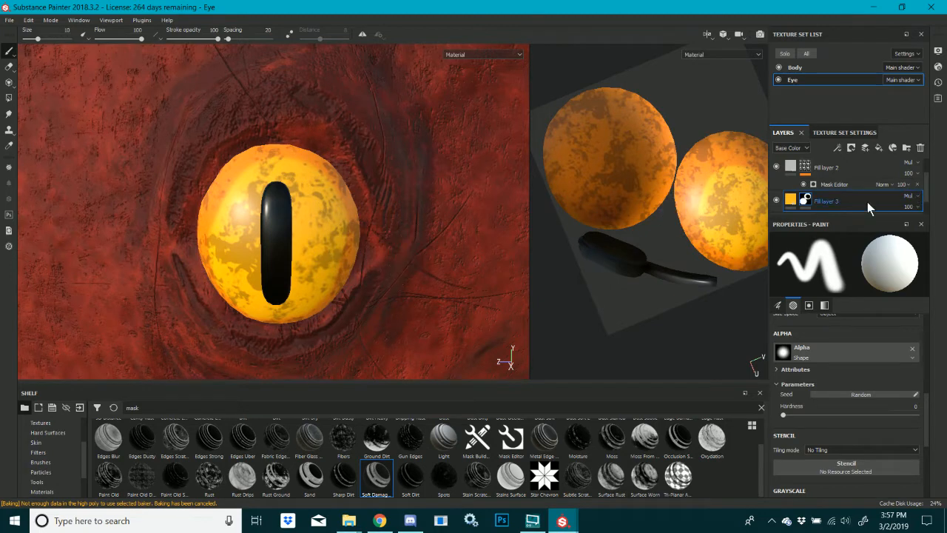
Move Fill layer 3 above Fill layer 2 and soften its mask on the eyeball around the pupil with the Eraser
{"action": "left_click_drag", "start_coordinate": [867, 202], "coordinate": [850, 178]}
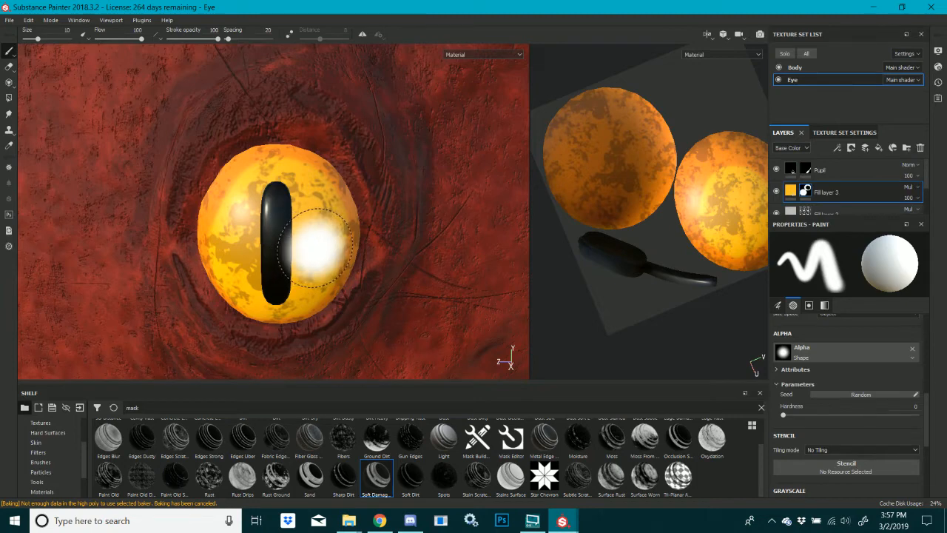
{"action": "left_click", "coordinate": [9, 66]}
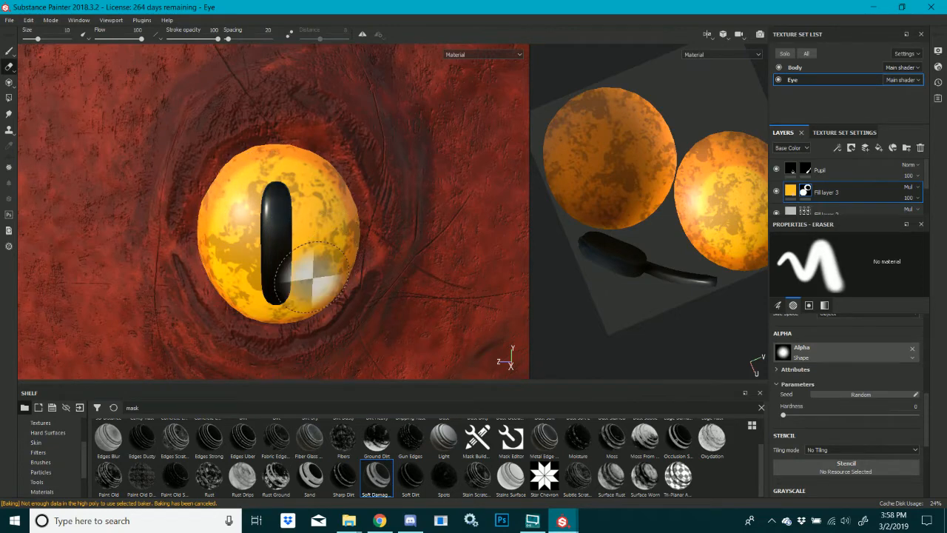
{"action": "left_click_drag", "start_coordinate": [313, 179], "coordinate": [283, 320], "text": "alt"}
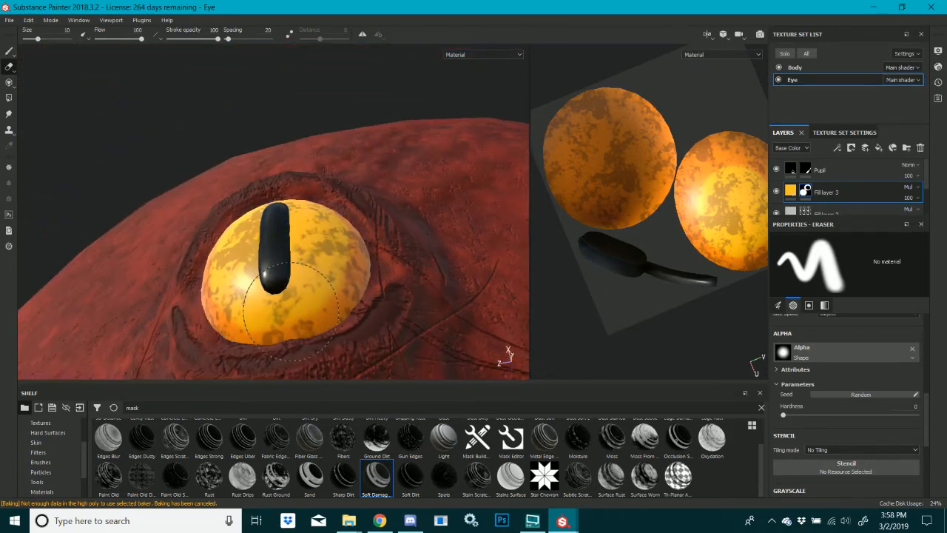
{"action": "left_click", "coordinate": [329, 221]}
{"action": "left_click_drag", "start_coordinate": [329, 220], "coordinate": [365, 173], "text": "alt"}
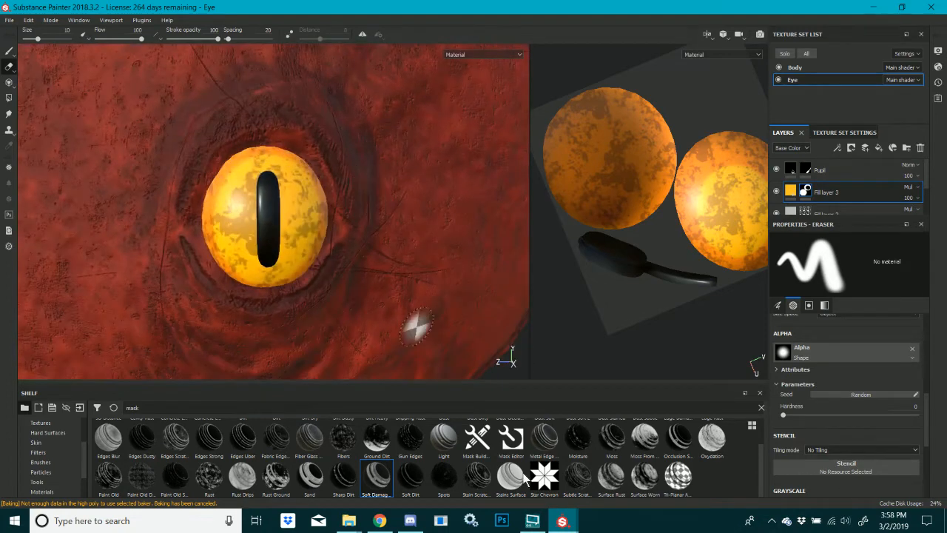
Shift Fill layer 3's base color to a deeper orange with a hue of 0.048
{"action": "left_click", "coordinate": [907, 190]}
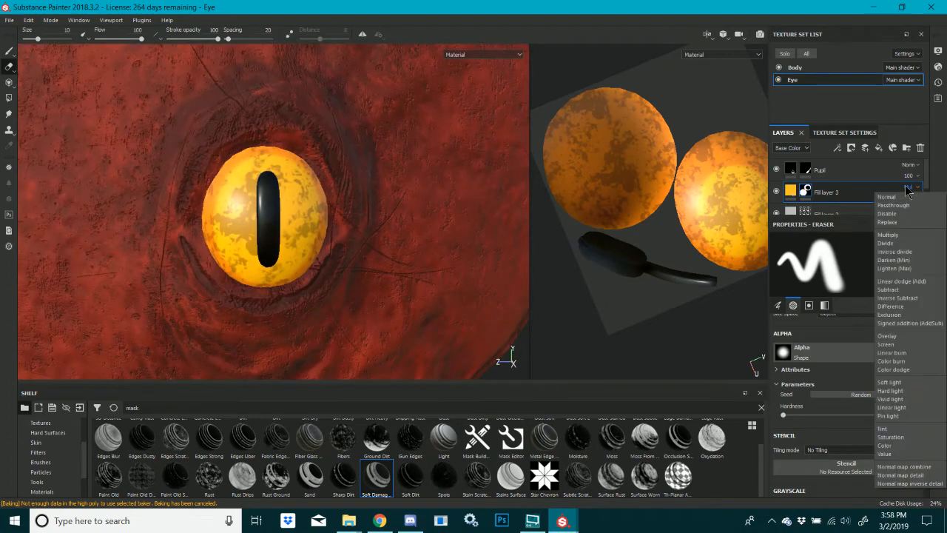
{"action": "left_click", "coordinate": [909, 191]}
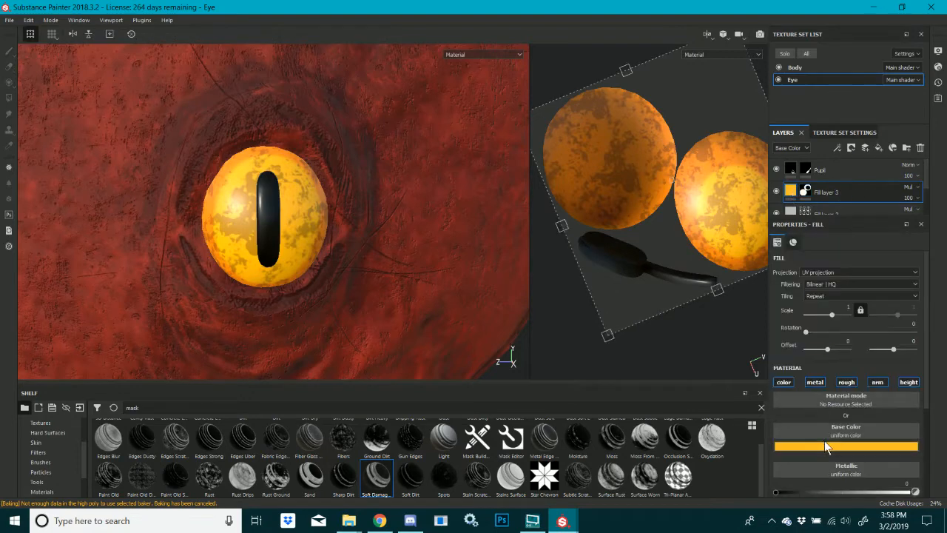
{"action": "left_click", "coordinate": [861, 444]}
{"action": "left_click_drag", "start_coordinate": [895, 420], "coordinate": [894, 421]}
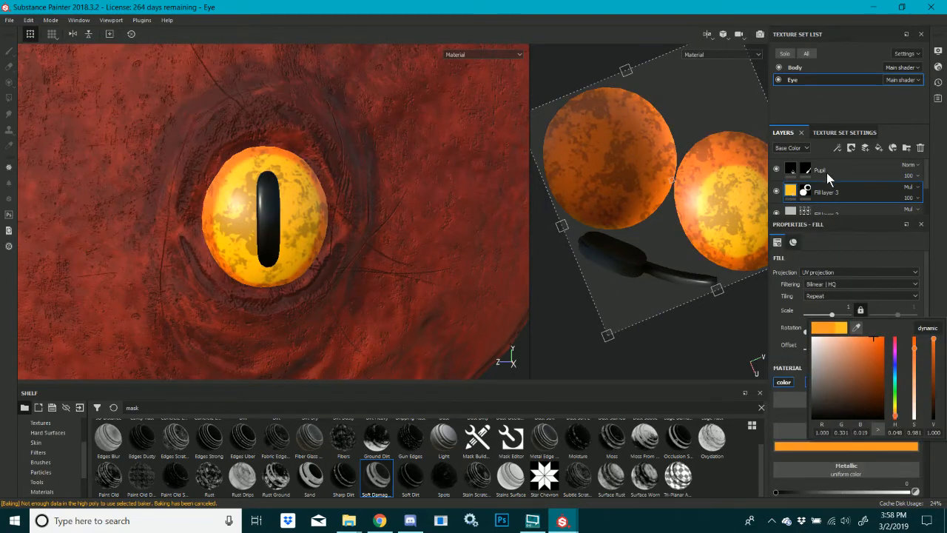
Add a Blur filter to Fill layer 3's mask and set its Blur Intensity to about 10
{"action": "left_click", "coordinate": [806, 190]}
{"action": "right_click", "coordinate": [805, 188]}
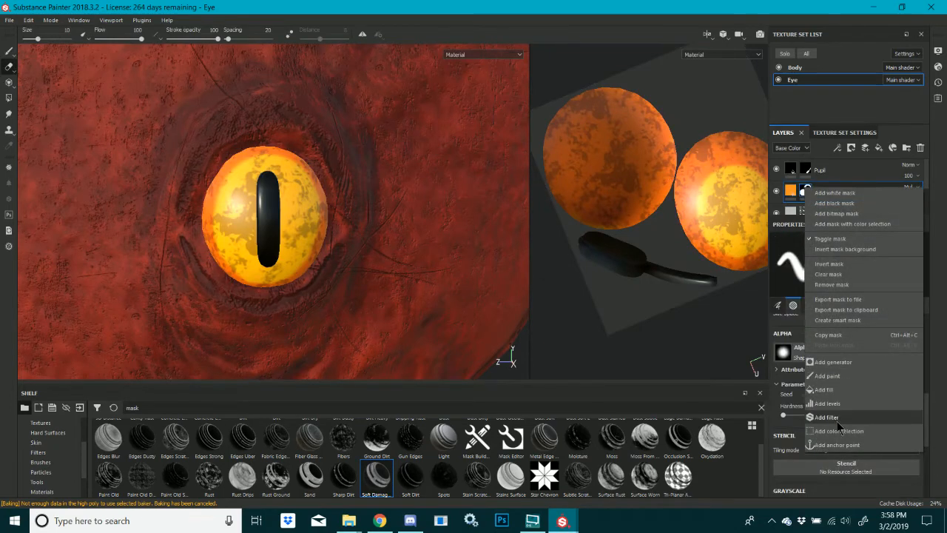
{"action": "left_click", "coordinate": [837, 418]}
{"action": "left_click", "coordinate": [849, 259]}
{"action": "left_click", "coordinate": [830, 320]}
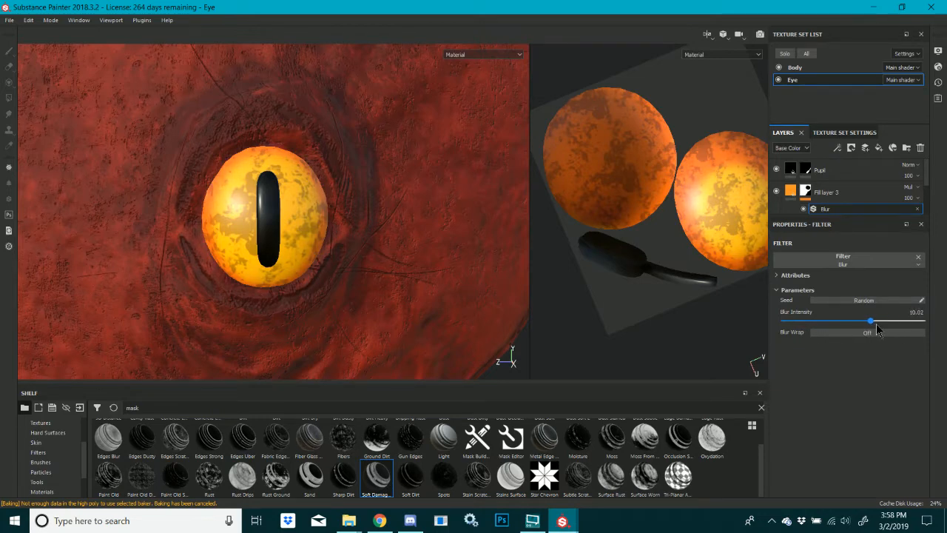
Darken Fill layer 3's base color to a brown of about R 0.170, G 0.051, B 0.003 and check the eye from afar
{"action": "left_click", "coordinate": [799, 192]}
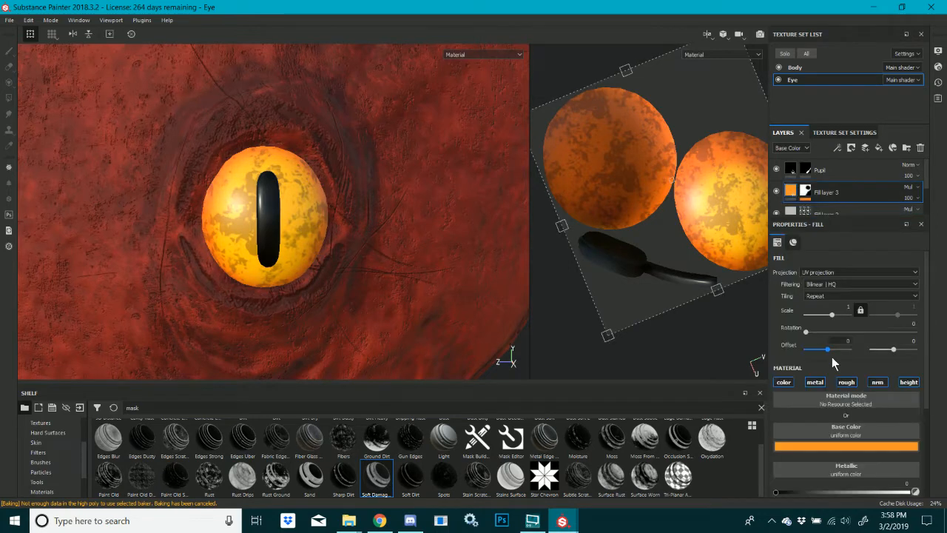
{"action": "left_click", "coordinate": [836, 441]}
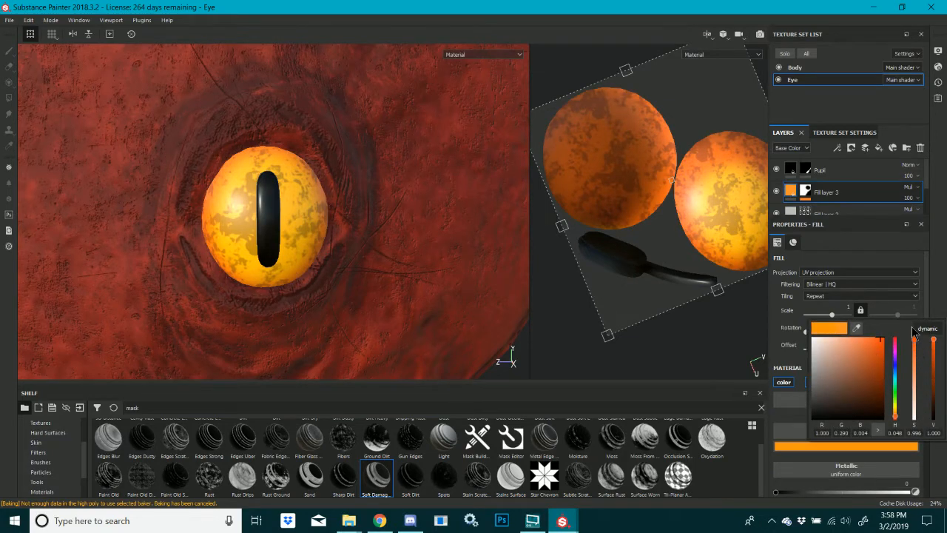
{"action": "left_click_drag", "start_coordinate": [912, 335], "coordinate": [930, 389]}
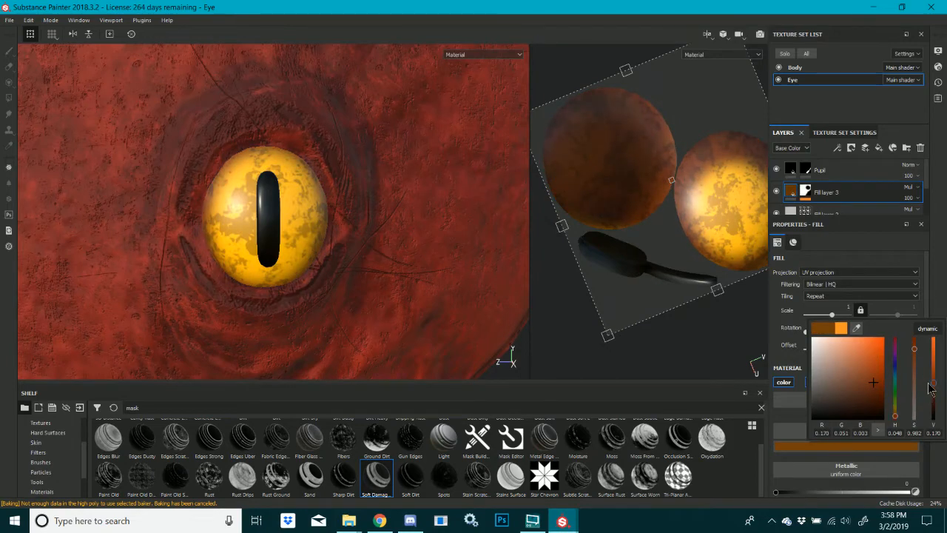
{"action": "mouse_move", "coordinate": [317, 185]}
{"action": "left_mouse_down", "text": "alt"}
{"action": "mouse_move", "coordinate": [169, 162]}
{"action": "mouse_move", "coordinate": [415, 197]}
{"action": "mouse_move", "coordinate": [455, 170]}
{"action": "mouse_move", "coordinate": [309, 195]}
{"action": "left_mouse_up", "text": "alt"}
{"action": "scroll", "coordinate": [307, 199], "scroll_direction": "down", "scroll_amount": 5}
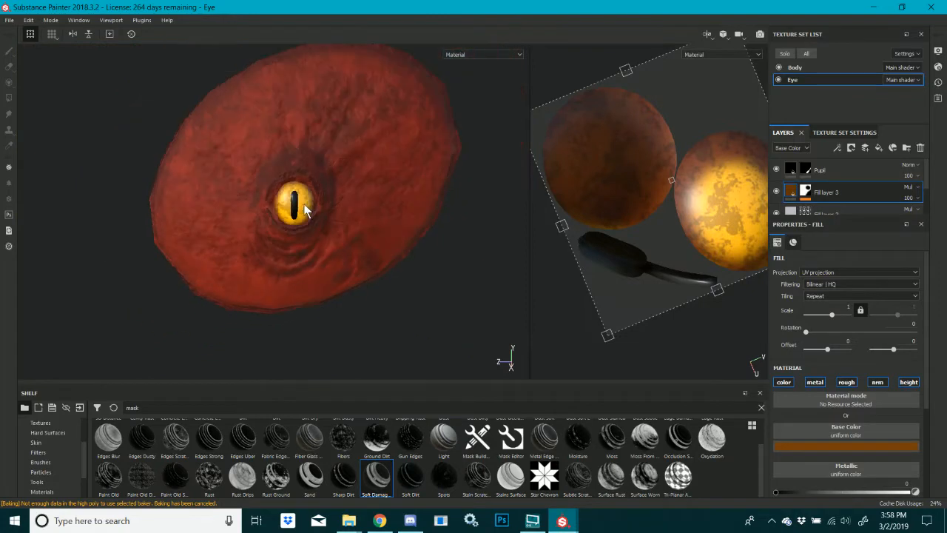
{"action": "scroll", "coordinate": [305, 204], "scroll_direction": "up", "scroll_amount": 8}
In the Mask Editor on Fill layer 2's mask, set the secondary grunge texture's Balance to about 0.43 and Contrast to 0.15
{"action": "scroll", "coordinate": [821, 190], "scroll_direction": "down", "scroll_amount": 3}
{"action": "left_click", "coordinate": [805, 168]}
{"action": "scroll", "coordinate": [868, 355], "scroll_direction": "down", "scroll_amount": 3}
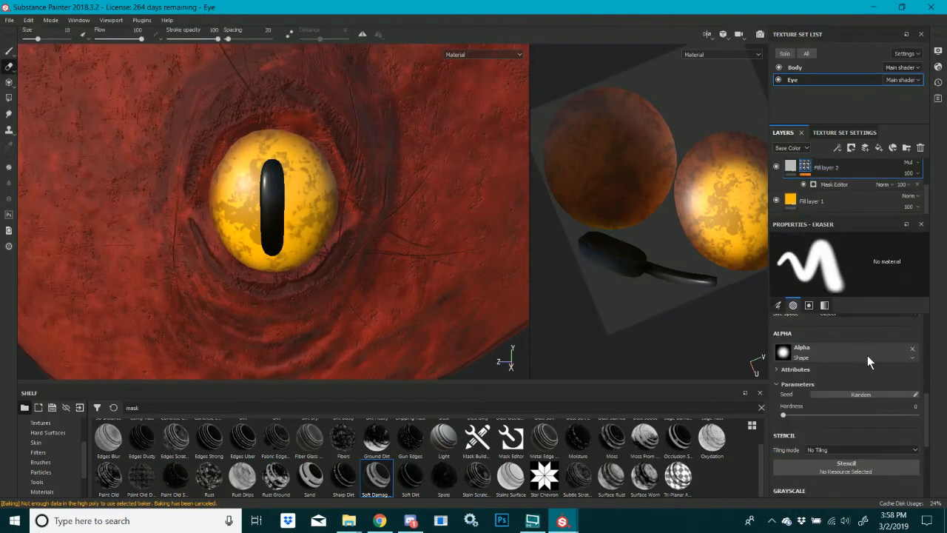
{"action": "scroll", "coordinate": [851, 360], "scroll_direction": "up", "scroll_amount": 5}
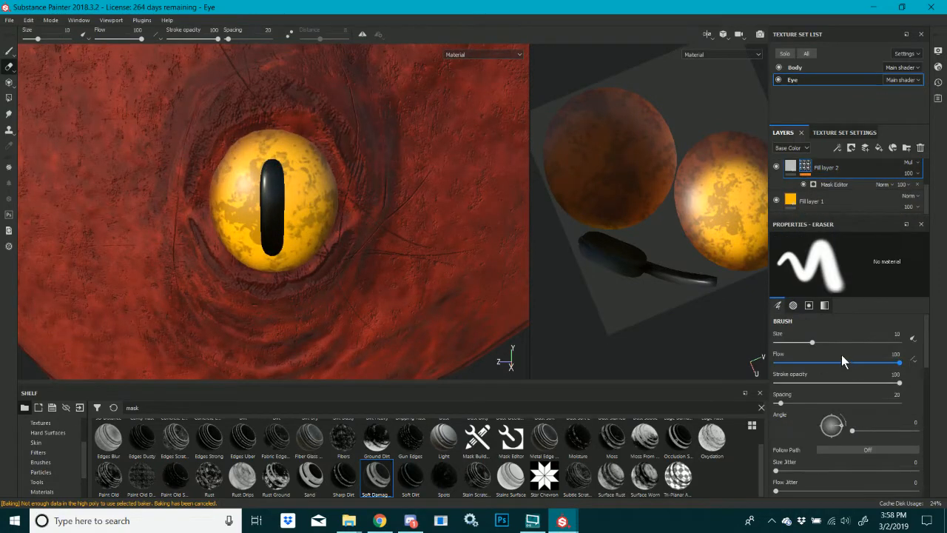
{"action": "left_click", "coordinate": [825, 185]}
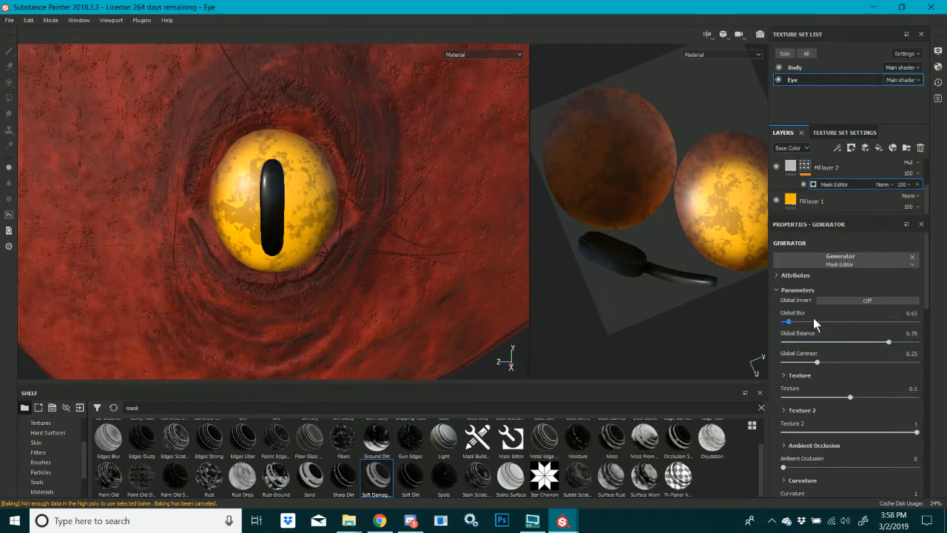
{"action": "scroll", "coordinate": [829, 381], "scroll_direction": "down", "scroll_amount": 8}
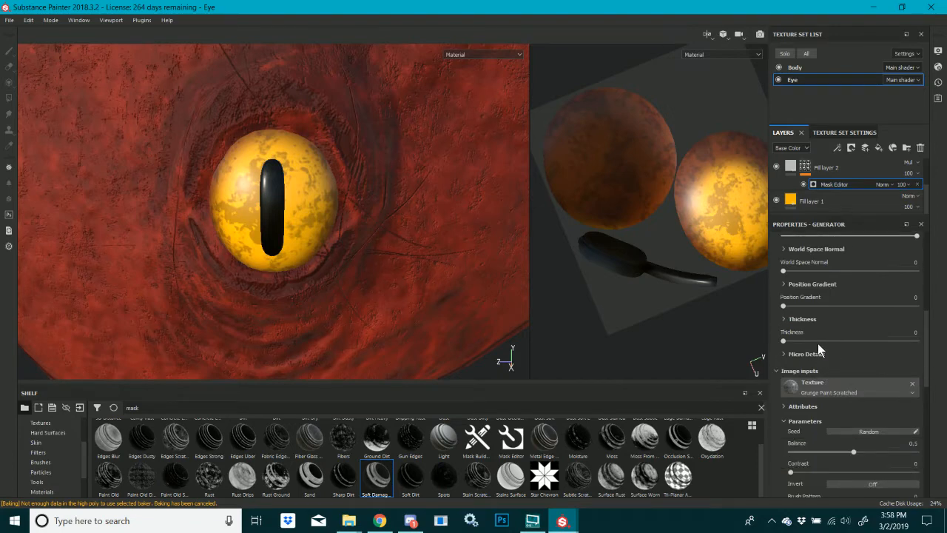
{"action": "left_click", "coordinate": [806, 305]}
{"action": "left_click_drag", "start_coordinate": [814, 309], "coordinate": [819, 310]}
{"action": "scroll", "coordinate": [812, 361], "scroll_direction": "down", "scroll_amount": 5}
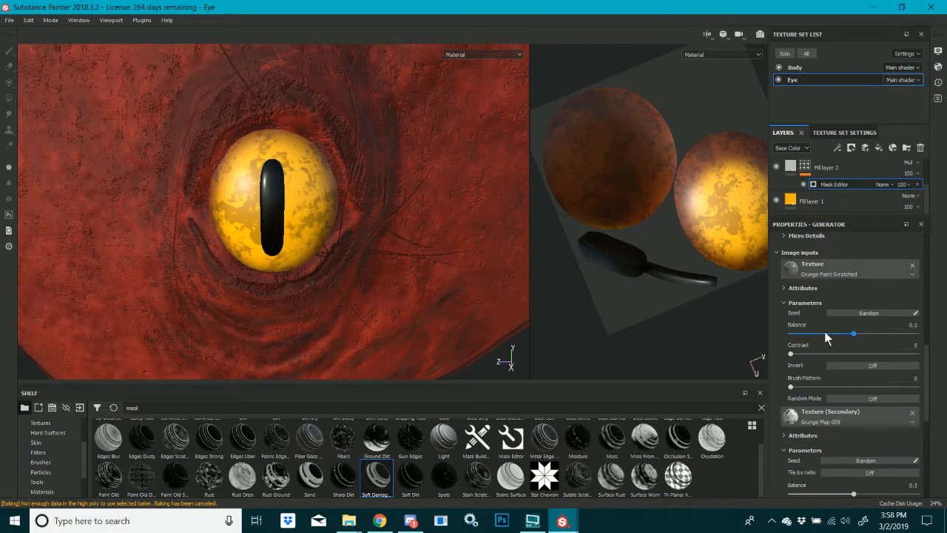
{"action": "left_click", "coordinate": [847, 334]}
{"action": "left_click_drag", "start_coordinate": [845, 362], "coordinate": [866, 367]}
{"action": "scroll", "coordinate": [853, 389], "scroll_direction": "down", "scroll_amount": 2}
{"action": "scroll", "coordinate": [853, 389], "scroll_direction": "down", "scroll_amount": 2}
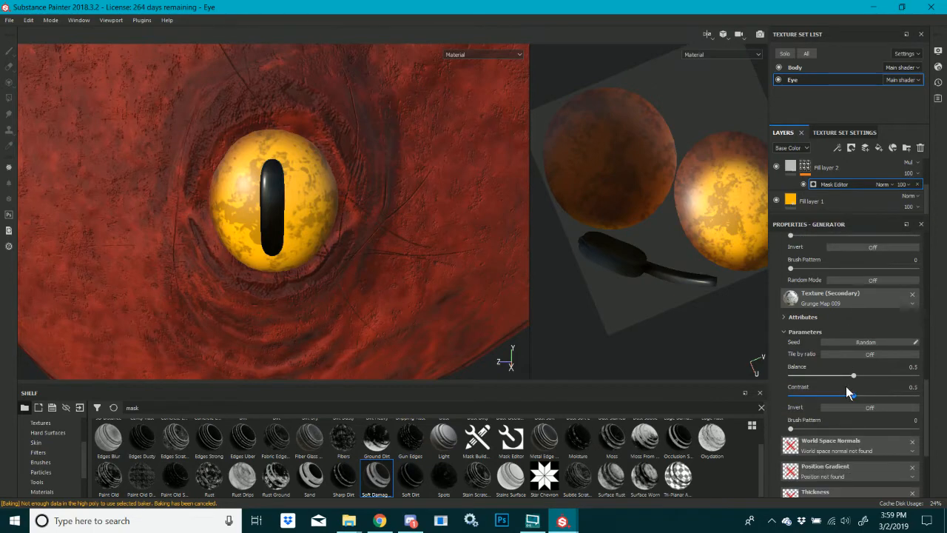
{"action": "left_click_drag", "start_coordinate": [841, 376], "coordinate": [824, 409]}
{"action": "left_click", "coordinate": [845, 381]}
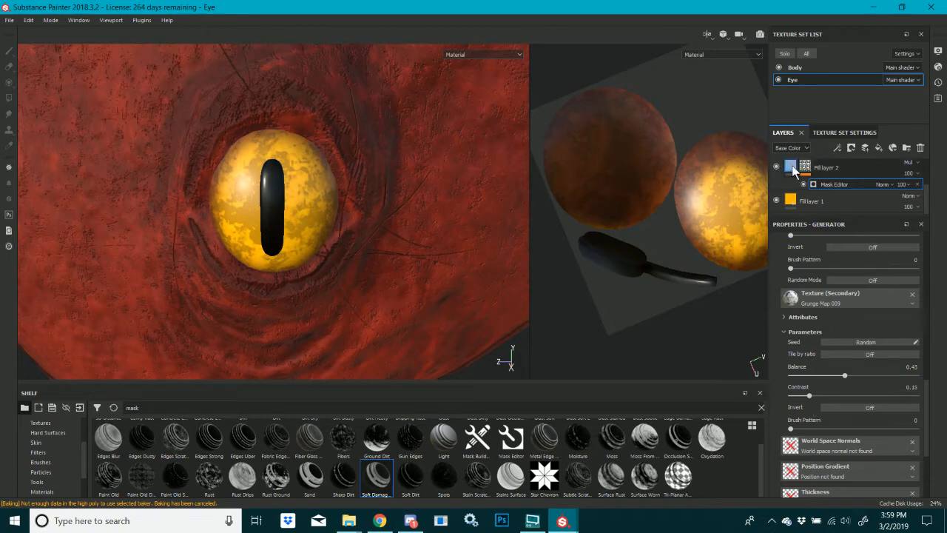
Change Fill layer 2's base color from grey to a deep, slightly darkened red
{"action": "left_click", "coordinate": [821, 169]}
{"action": "left_click", "coordinate": [825, 447]}
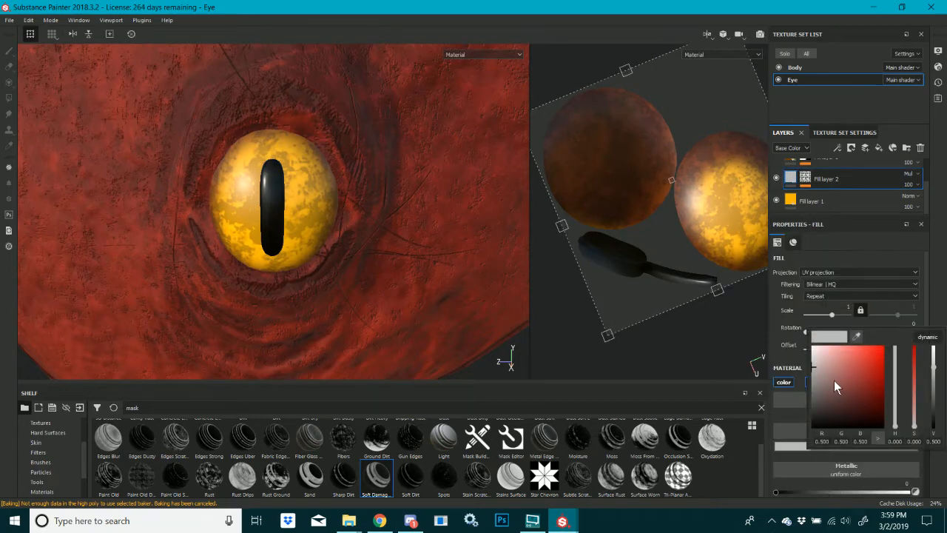
{"action": "mouse_move", "coordinate": [873, 358]}
{"action": "left_mouse_down"}
{"action": "mouse_move", "coordinate": [888, 344]}
{"action": "mouse_move", "coordinate": [912, 376]}
{"action": "left_mouse_up"}
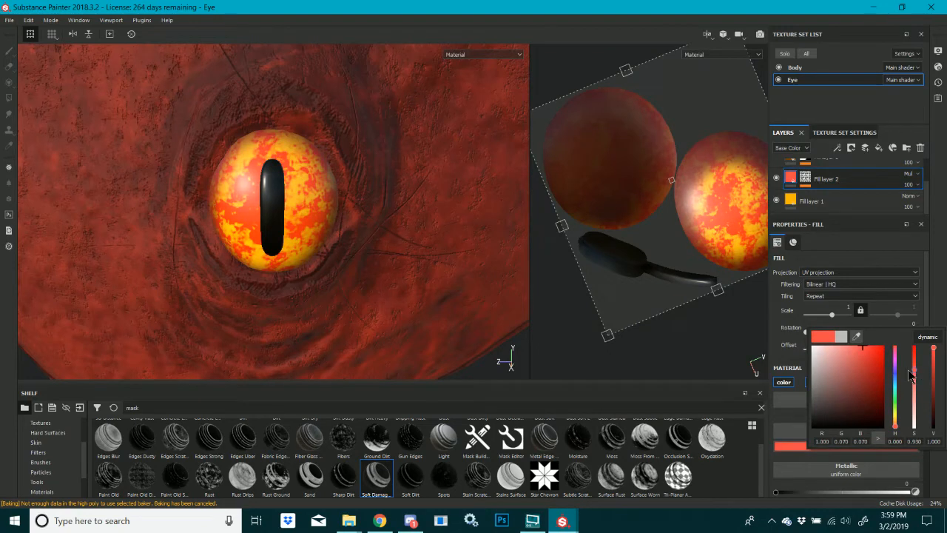
{"action": "left_click_drag", "start_coordinate": [871, 349], "coordinate": [867, 374]}
Lower Fill layer 2's opacity to 27 and check the eyeball's mottling from another angle
{"action": "left_click", "coordinate": [914, 186]}
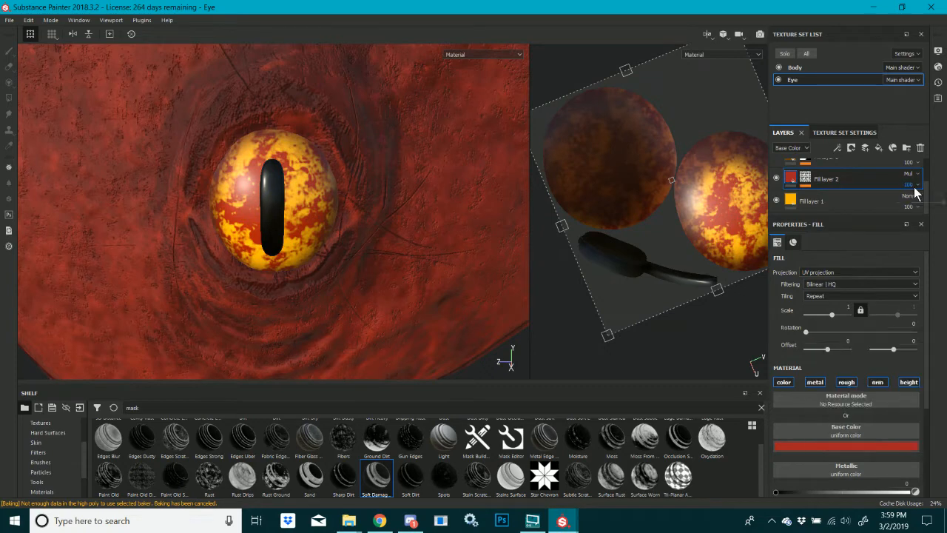
{"action": "left_click", "coordinate": [908, 203]}
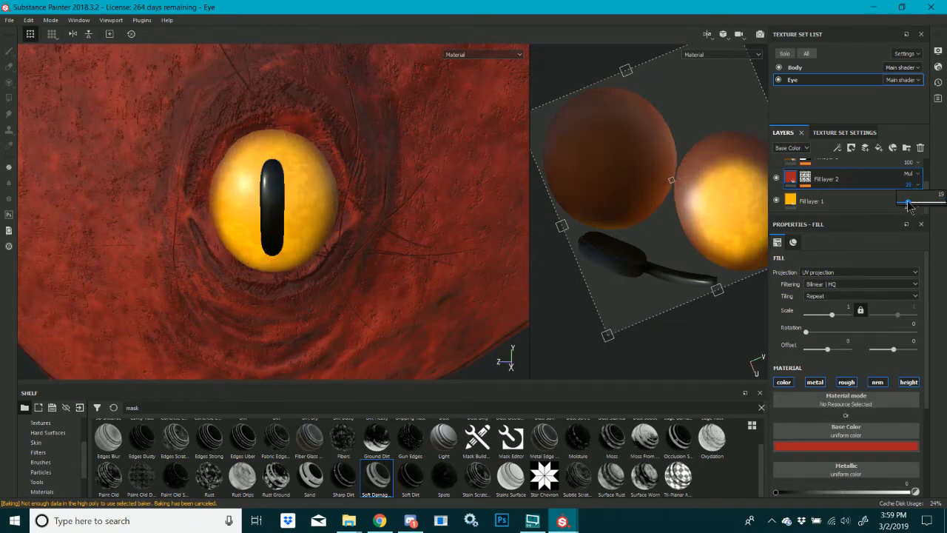
{"action": "left_click_drag", "start_coordinate": [912, 205], "coordinate": [913, 206]}
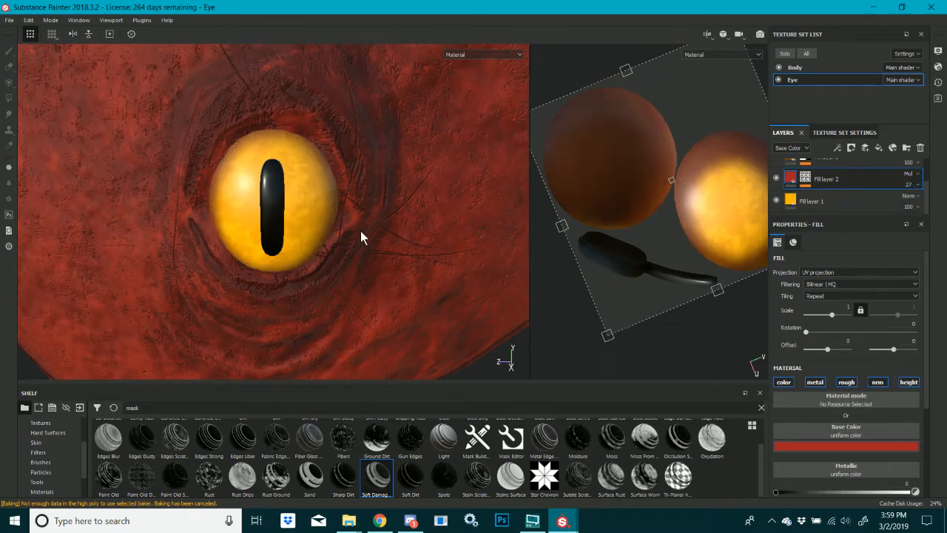
{"action": "mouse_move", "coordinate": [334, 232]}
{"action": "left_mouse_down", "text": "alt"}
{"action": "mouse_move", "coordinate": [441, 214]}
{"action": "mouse_move", "coordinate": [311, 204]}
{"action": "mouse_move", "coordinate": [327, 238]}
{"action": "left_mouse_up", "text": "alt"}
{"action": "scroll", "coordinate": [856, 196], "scroll_direction": "up", "scroll_amount": 2}
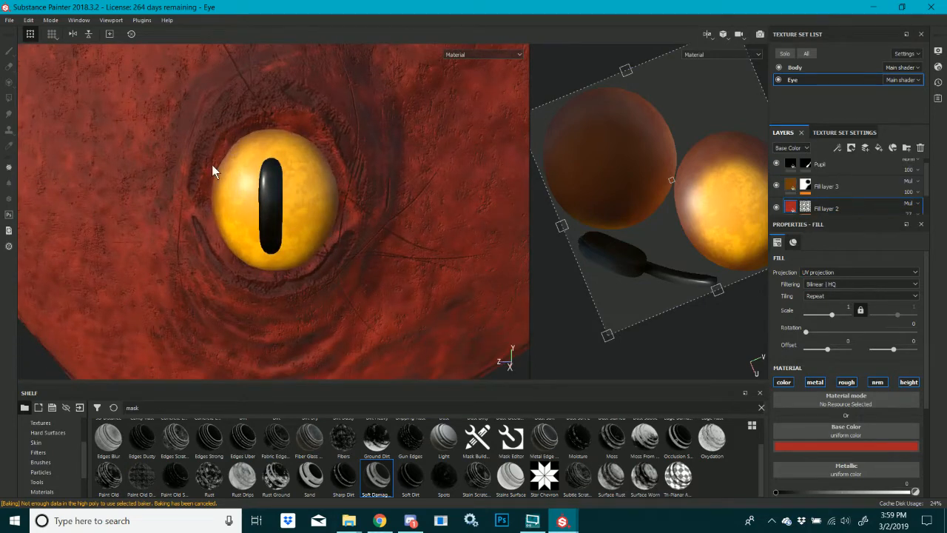
{"action": "left_click_drag", "start_coordinate": [212, 171], "coordinate": [362, 185], "text": "alt"}
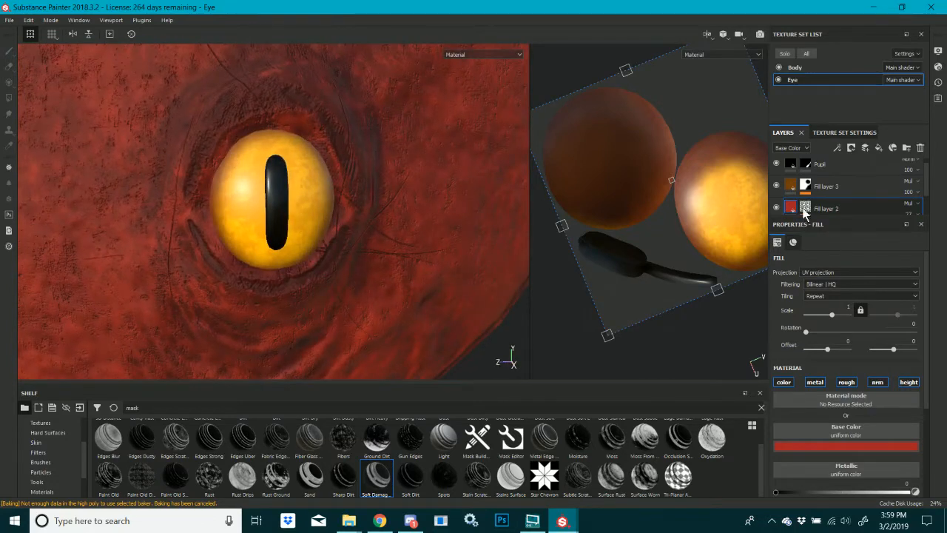
Add a new fill layer between Fill layer 3 and Fill layer 2 and give it a black mask
{"action": "left_click", "coordinate": [808, 188]}
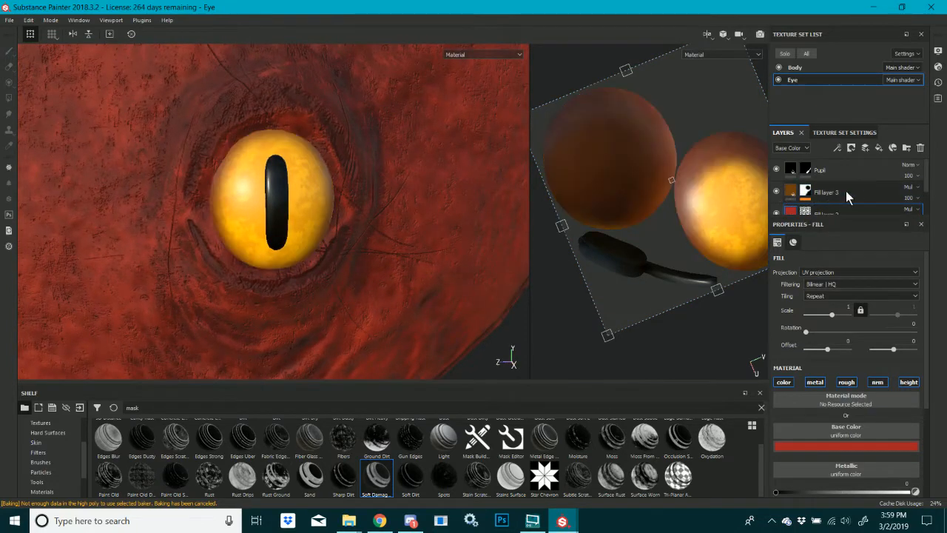
{"action": "left_click", "coordinate": [880, 148]}
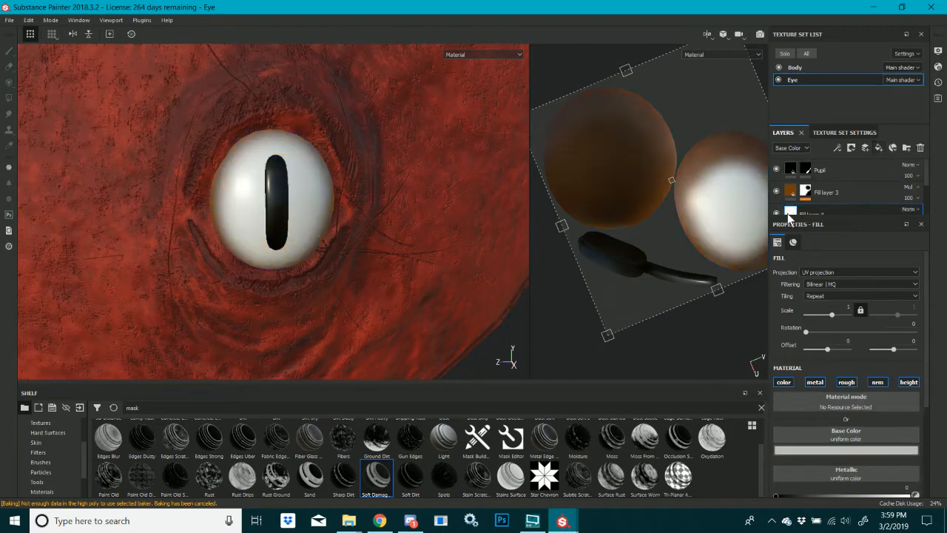
{"action": "double_click", "coordinate": [806, 187]}
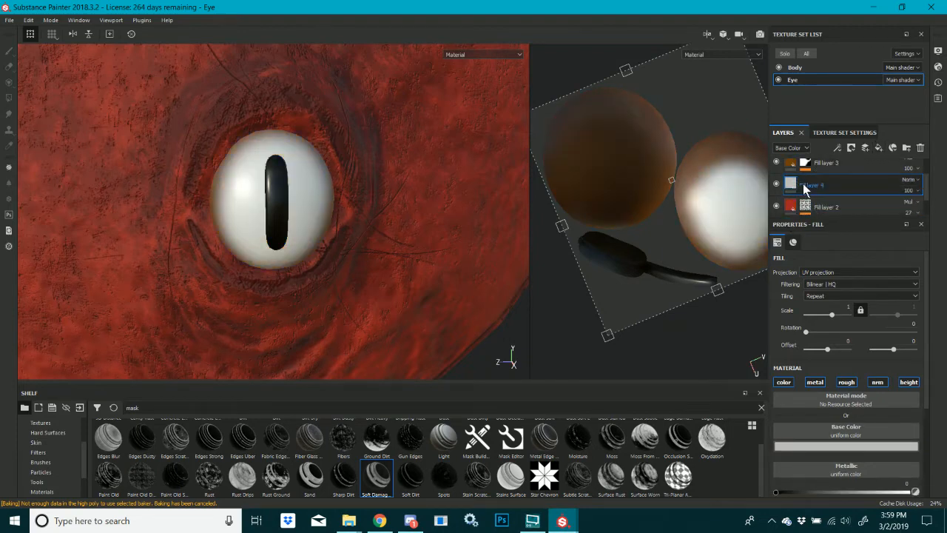
{"action": "right_click", "coordinate": [805, 188]}
{"action": "left_click", "coordinate": [829, 29]}
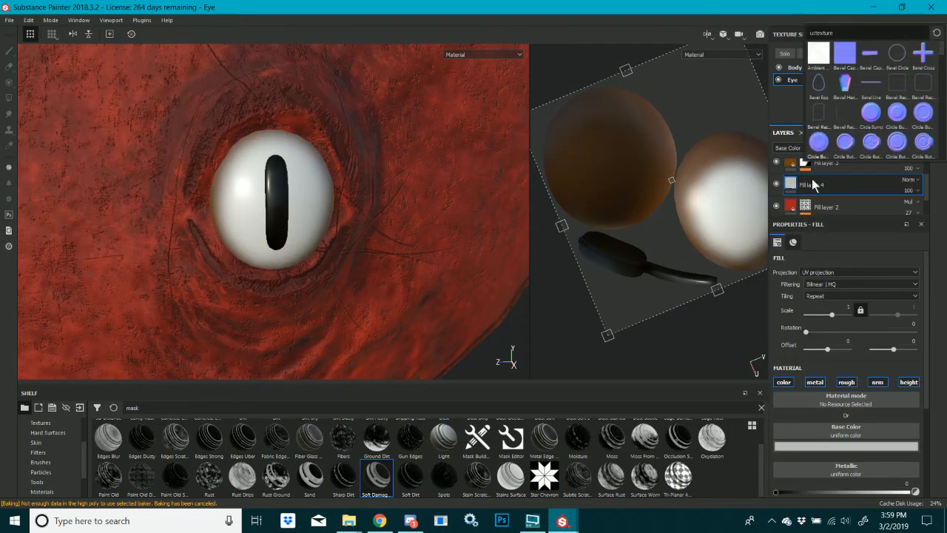
{"action": "left_click", "coordinate": [810, 190]}
{"action": "right_click", "coordinate": [806, 189]}
{"action": "left_click", "coordinate": [825, 19]}
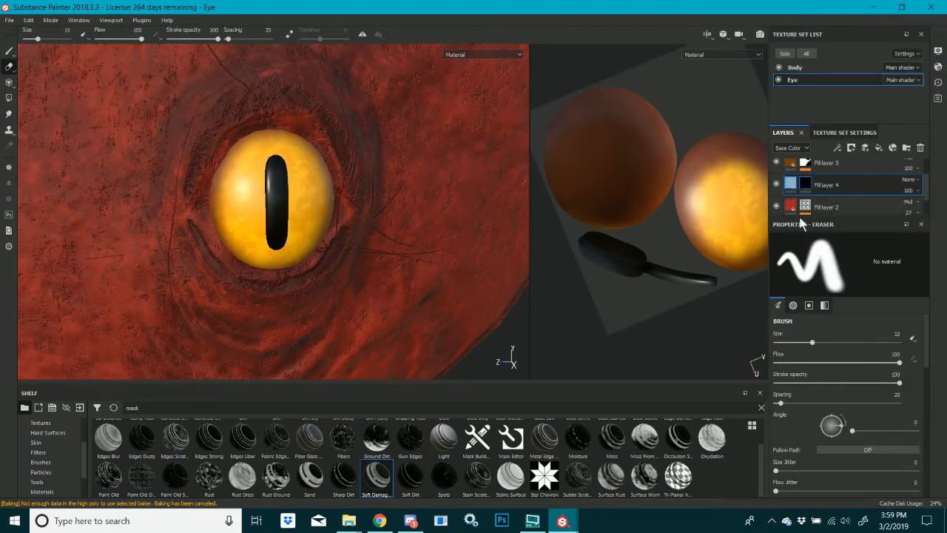
Limit Fill layer 4's material to the color channel by disabling metal, rough, nrm and height
{"action": "left_click", "coordinate": [791, 185]}
{"action": "left_click", "coordinate": [792, 383]}
{"action": "left_click", "coordinate": [792, 383]}
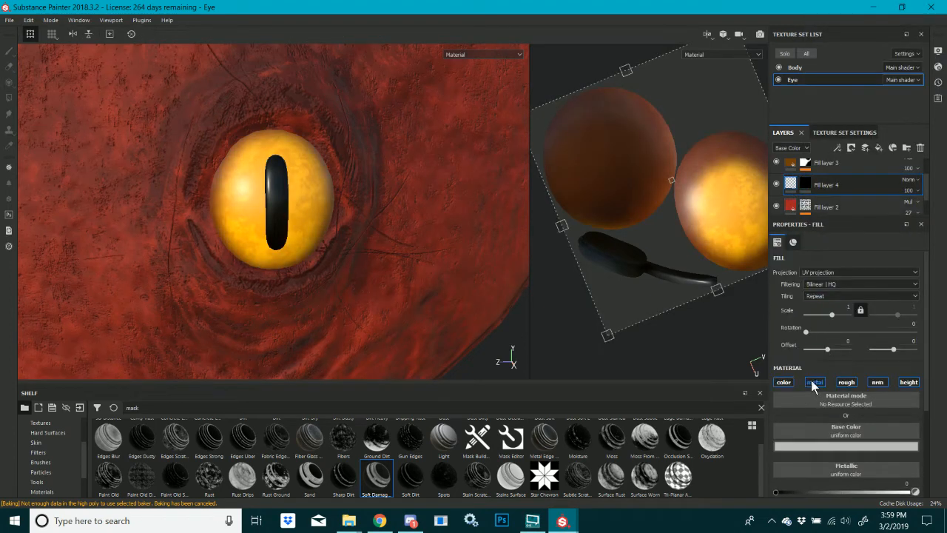
{"action": "left_click", "coordinate": [814, 384]}
{"action": "left_click", "coordinate": [846, 383]}
{"action": "left_click", "coordinate": [877, 382]}
{"action": "left_click", "coordinate": [908, 383]}
Sample the eyeball's yellow as Fill layer 4's base color and saturate it to R 1.000, G 0.500, B 0.000
{"action": "left_click", "coordinate": [812, 446]}
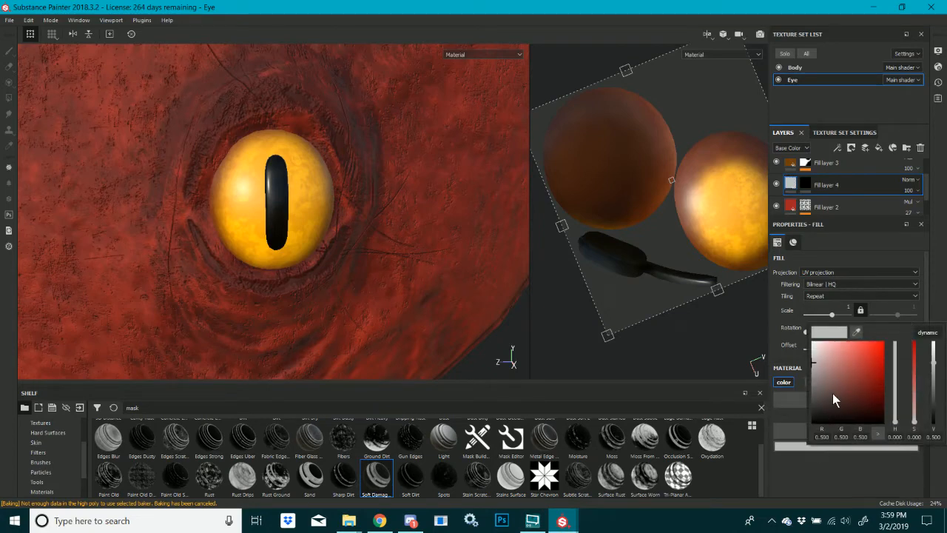
{"action": "left_click", "coordinate": [857, 331]}
{"action": "left_click", "coordinate": [298, 194]}
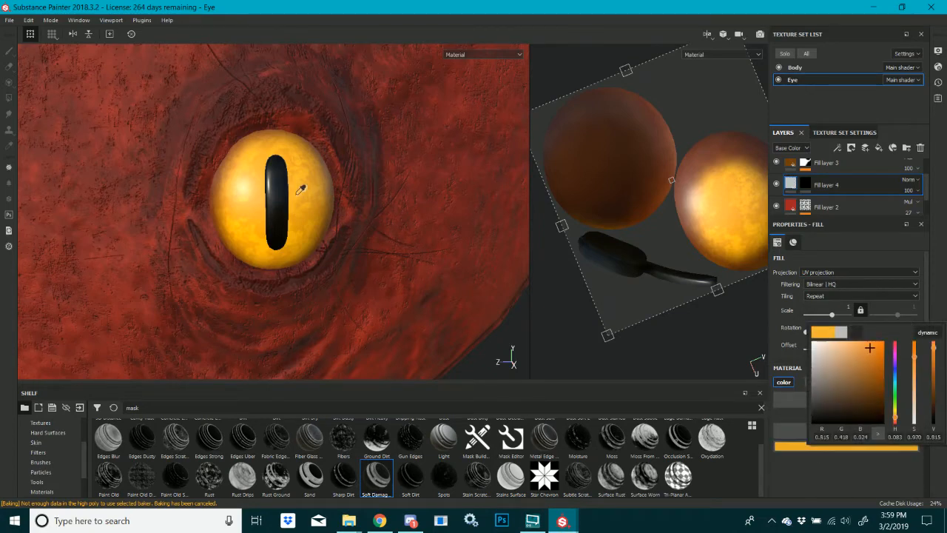
{"action": "left_click_drag", "start_coordinate": [871, 360], "coordinate": [936, 324]}
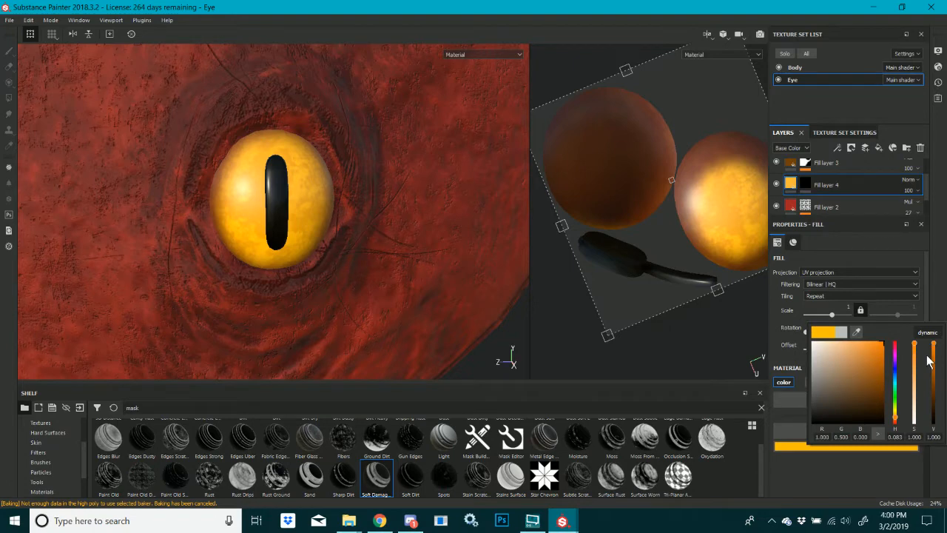
Set Fill layer 4's blend mode to Overlay
{"action": "left_click", "coordinate": [908, 179]}
{"action": "left_click", "coordinate": [908, 179]}
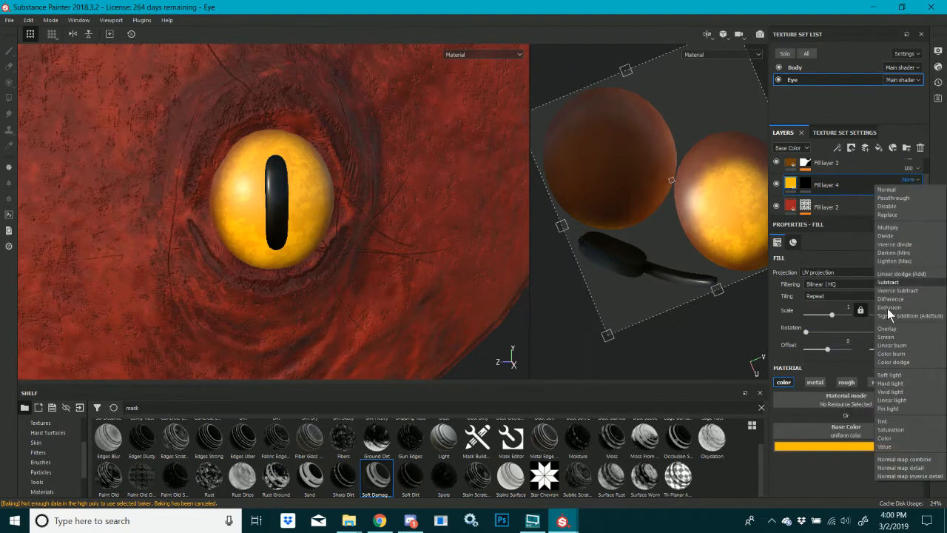
{"action": "left_click", "coordinate": [884, 328]}
Select Fill layer 4's mask for painting with the Paint brush, and undo a test dab on the eyeball beside the pupil
{"action": "left_click", "coordinate": [805, 184]}
{"action": "key", "text": "e"}
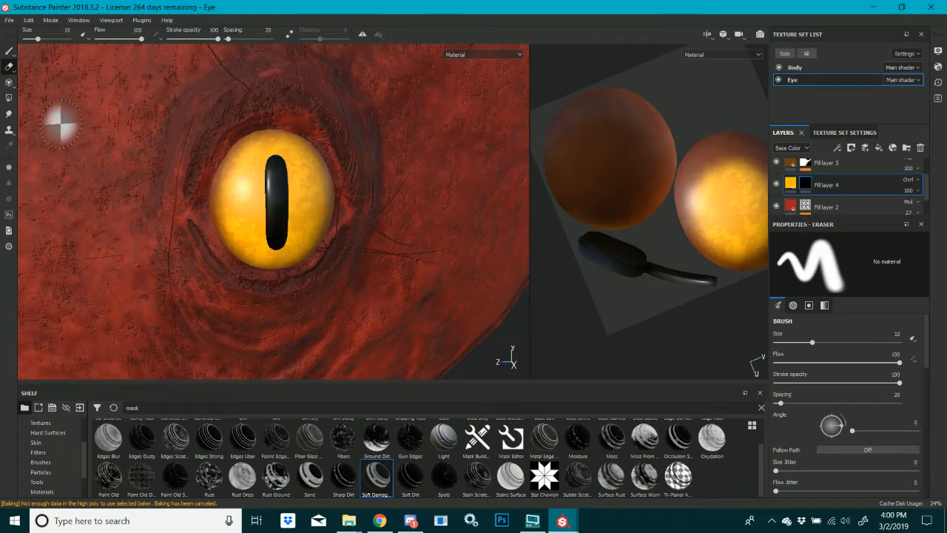
{"action": "key", "text": "1"}
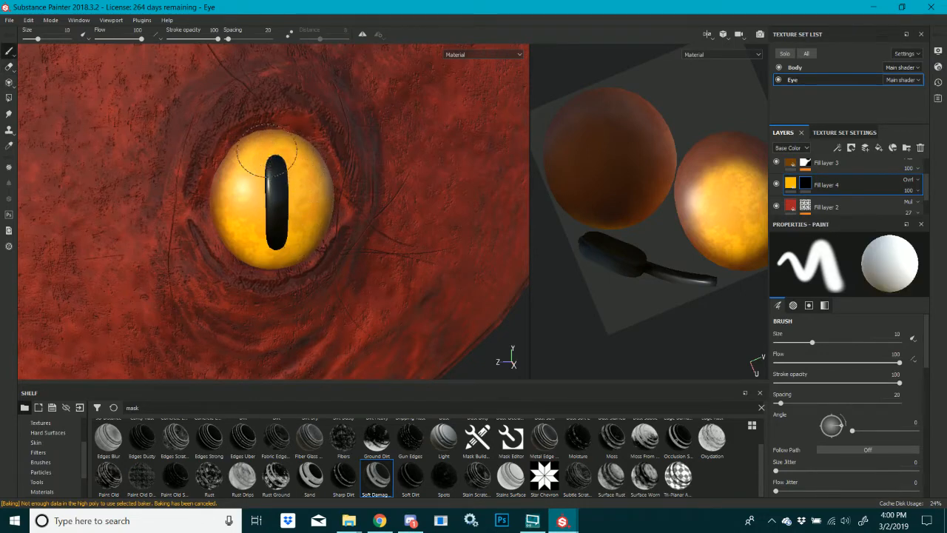
{"action": "left_click", "coordinate": [319, 195]}
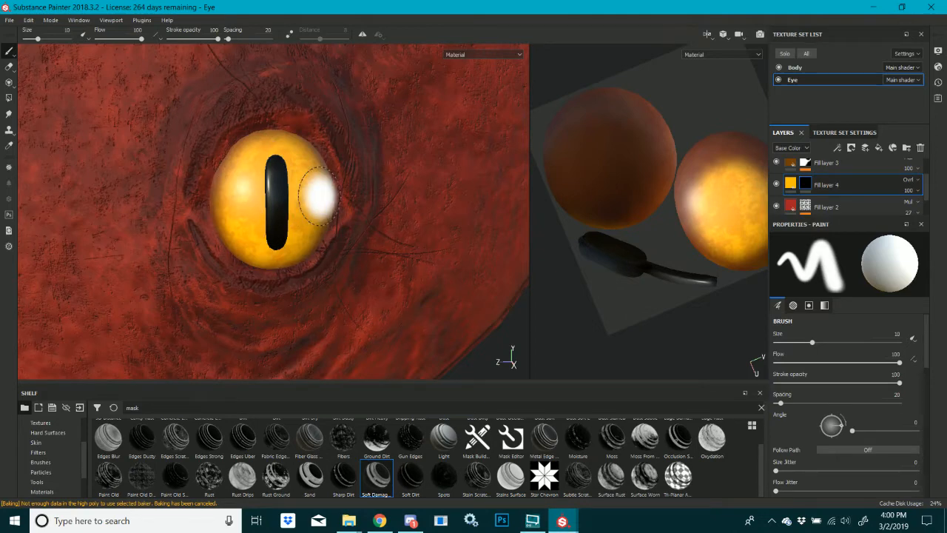
{"action": "key", "text": "ctrl+z"}
Change Fill layer 4's blend mode to Screen
{"action": "left_click", "coordinate": [905, 180]}
{"action": "left_click", "coordinate": [907, 190]}
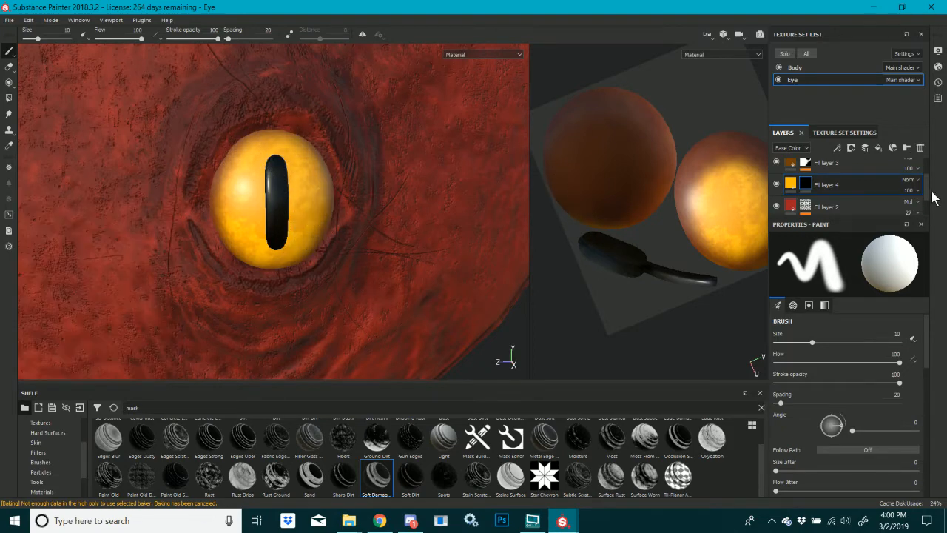
{"action": "left_click", "coordinate": [913, 180]}
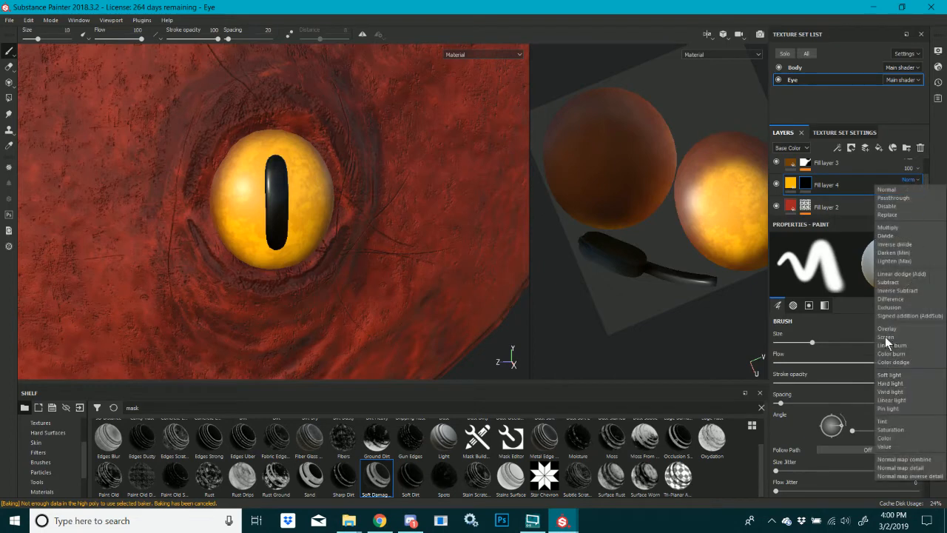
{"action": "left_click", "coordinate": [887, 337]}
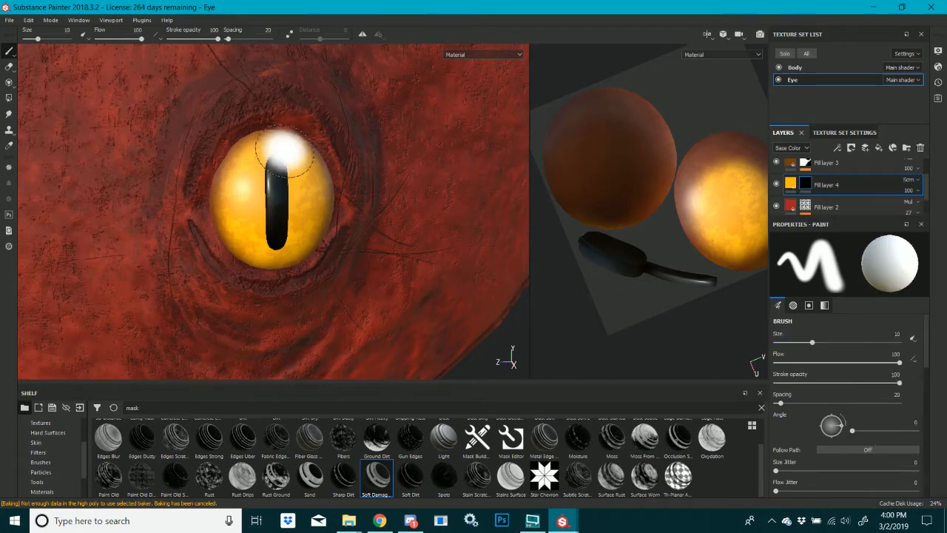
Paint a bright yellow ring around the pupil on Fill layer 4's mask, undoing the unsatisfactory strokes along the way
{"action": "mouse_move", "coordinate": [278, 152]}
{"action": "left_mouse_down"}
{"action": "mouse_move", "coordinate": [300, 159]}
{"action": "mouse_move", "coordinate": [305, 222]}
{"action": "mouse_move", "coordinate": [293, 248]}
{"action": "left_mouse_up"}
{"action": "key", "text": "ctrl+z"}
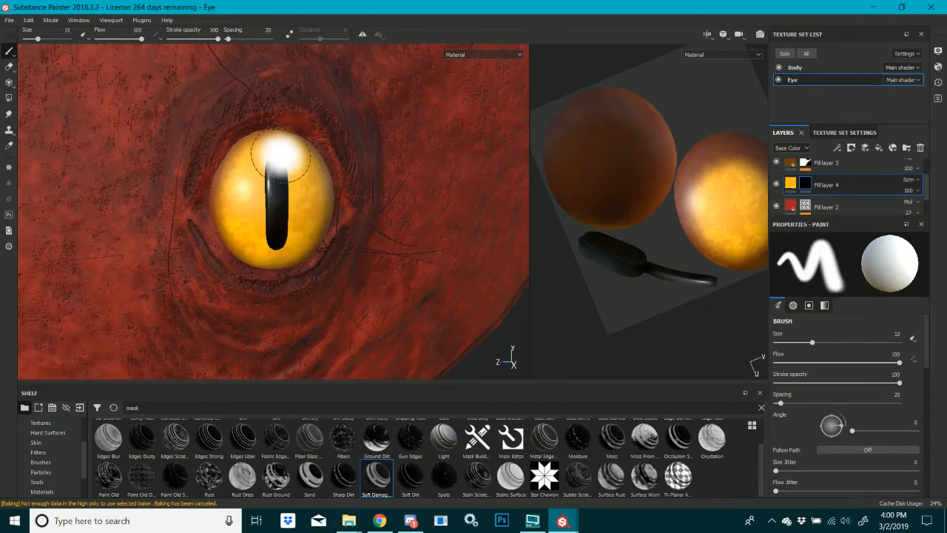
{"action": "mouse_move", "coordinate": [278, 149]}
{"action": "left_mouse_down"}
{"action": "mouse_move", "coordinate": [302, 191]}
{"action": "mouse_move", "coordinate": [299, 231]}
{"action": "left_mouse_up"}
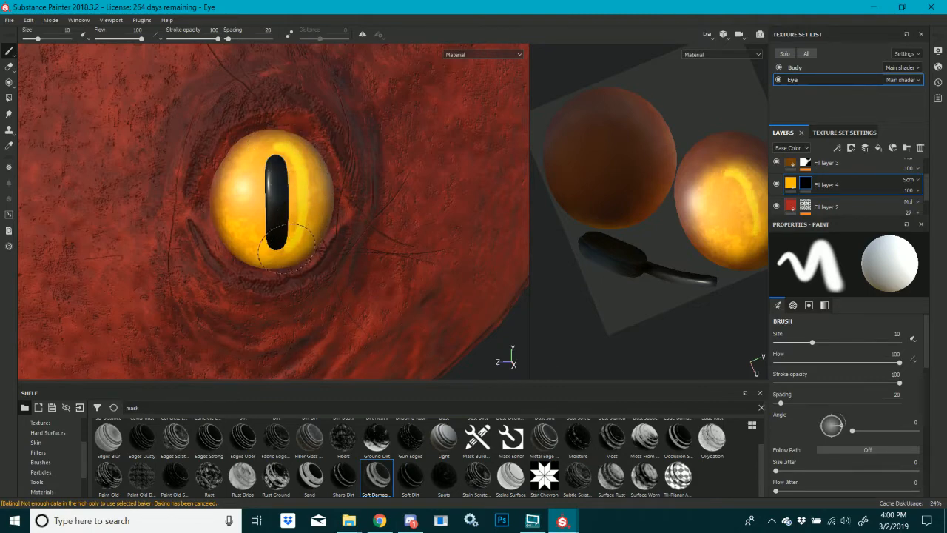
{"action": "key", "text": "ctrl+z"}
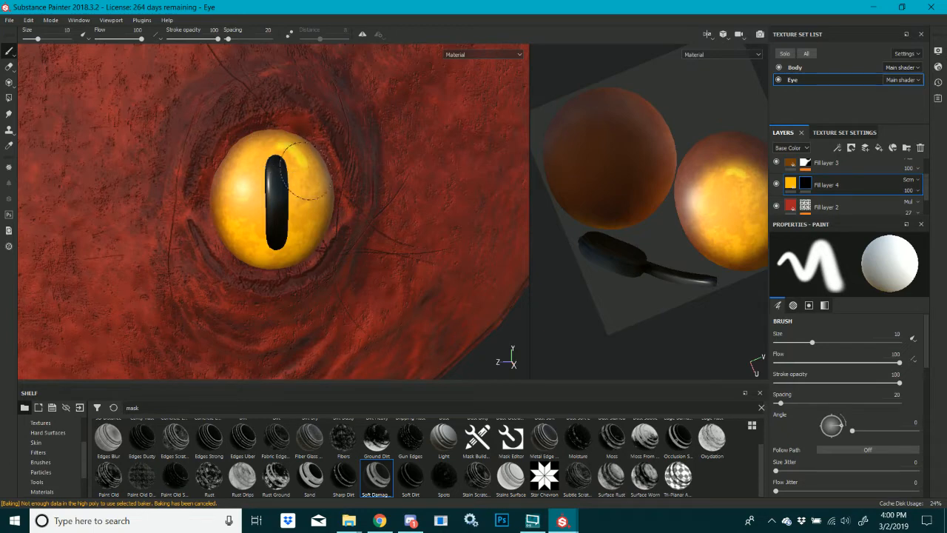
{"action": "key", "text": "ctrl+z"}
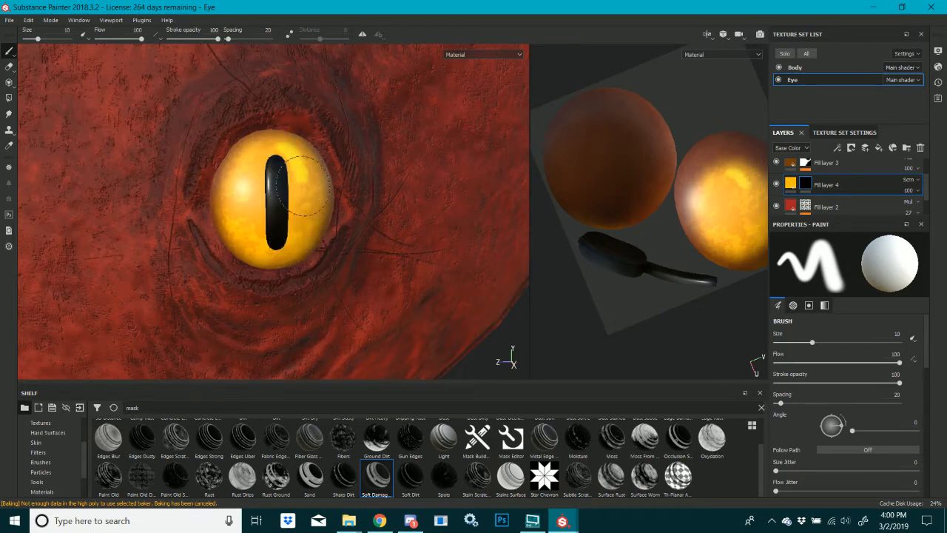
{"action": "mouse_move", "coordinate": [304, 185]}
{"action": "left_mouse_down"}
{"action": "mouse_move", "coordinate": [302, 234]}
{"action": "mouse_move", "coordinate": [247, 180]}
{"action": "mouse_move", "coordinate": [280, 149]}
{"action": "left_mouse_up"}
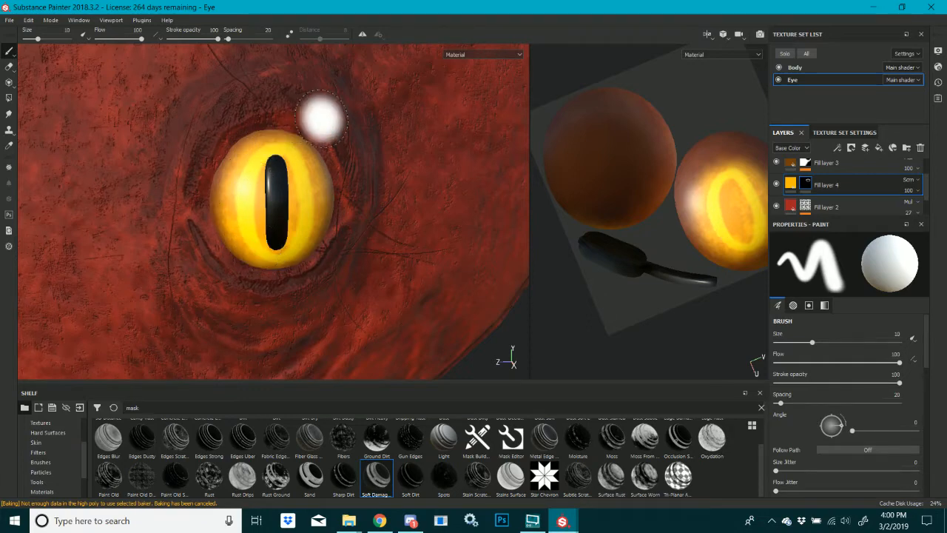
Add a Blur filter to Fill layer 4's mask with a blur intensity of 6.83
{"action": "scroll", "coordinate": [322, 118], "scroll_direction": "down", "scroll_amount": 6}
{"action": "mouse_move", "coordinate": [319, 197]}
{"action": "left_mouse_down", "text": "alt"}
{"action": "mouse_move", "coordinate": [309, 197]}
{"action": "mouse_move", "coordinate": [317, 196]}
{"action": "left_mouse_up", "text": "alt"}
{"action": "scroll", "coordinate": [322, 133], "scroll_direction": "up", "scroll_amount": 2}
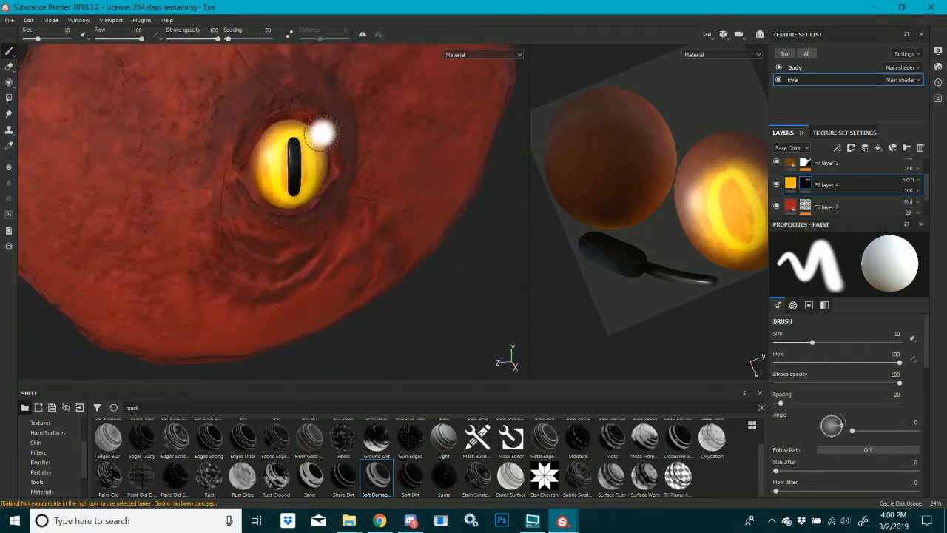
{"action": "scroll", "coordinate": [322, 134], "scroll_direction": "up", "scroll_amount": 4}
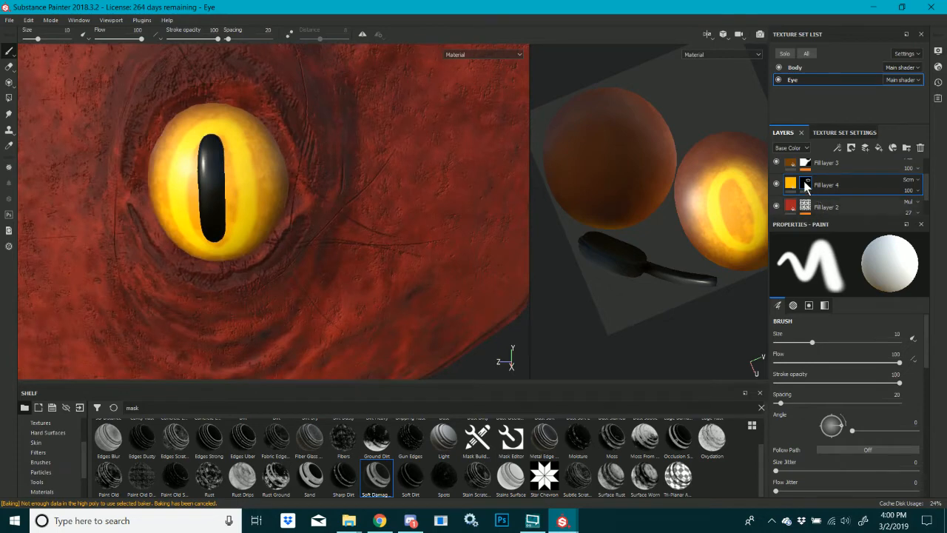
{"action": "right_click", "coordinate": [806, 185]}
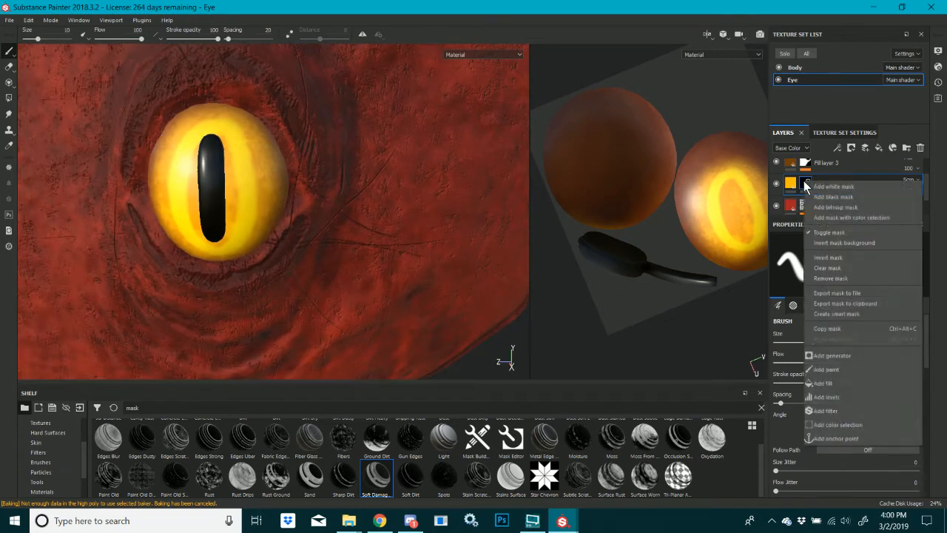
{"action": "left_click", "coordinate": [829, 410]}
{"action": "left_click", "coordinate": [849, 259]}
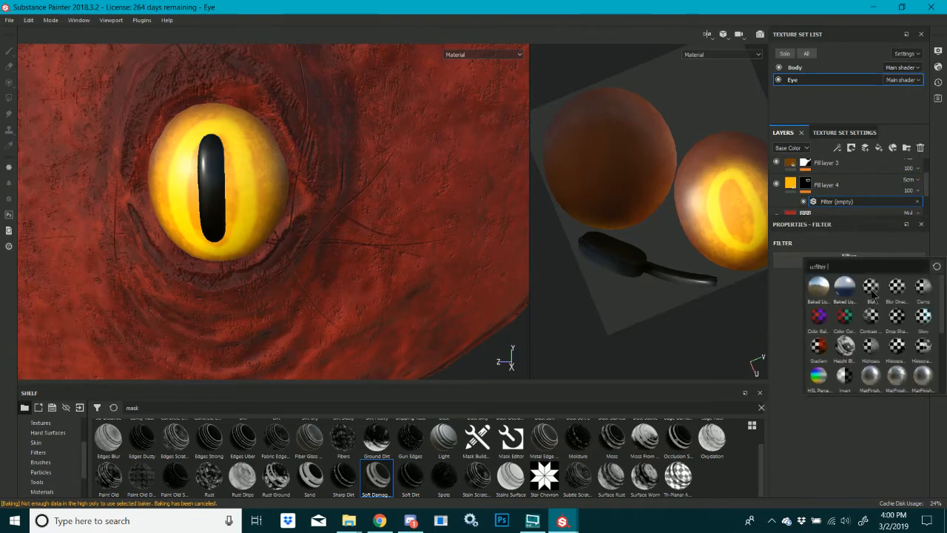
{"action": "left_click", "coordinate": [845, 311]}
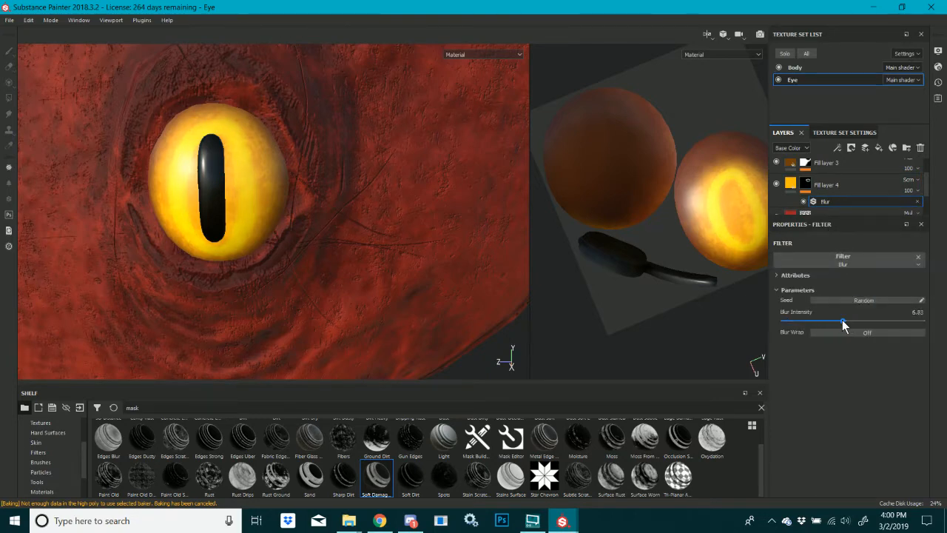
Try the Color burn blend mode on Fill layer 4 and settle on Color dodge
{"action": "left_click", "coordinate": [910, 180]}
{"action": "left_click", "coordinate": [910, 355]}
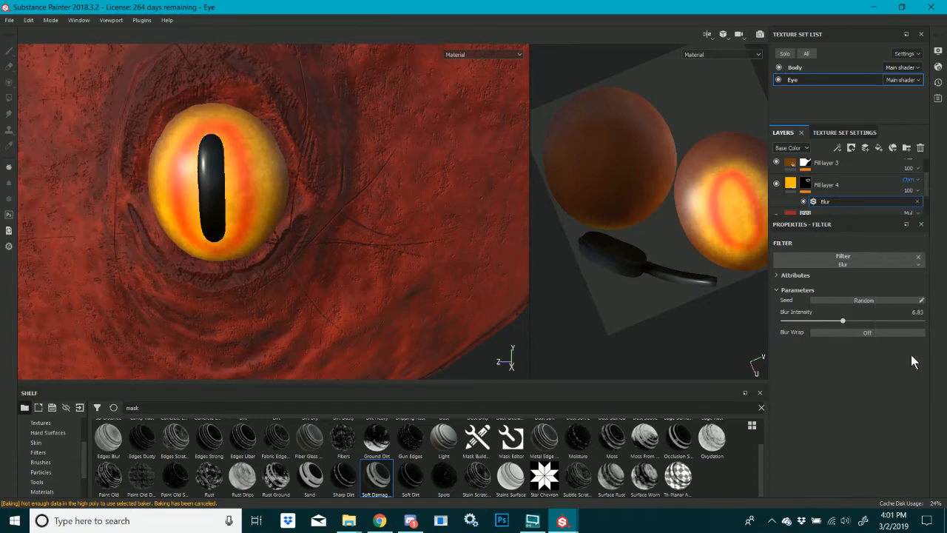
{"action": "left_click", "coordinate": [909, 181]}
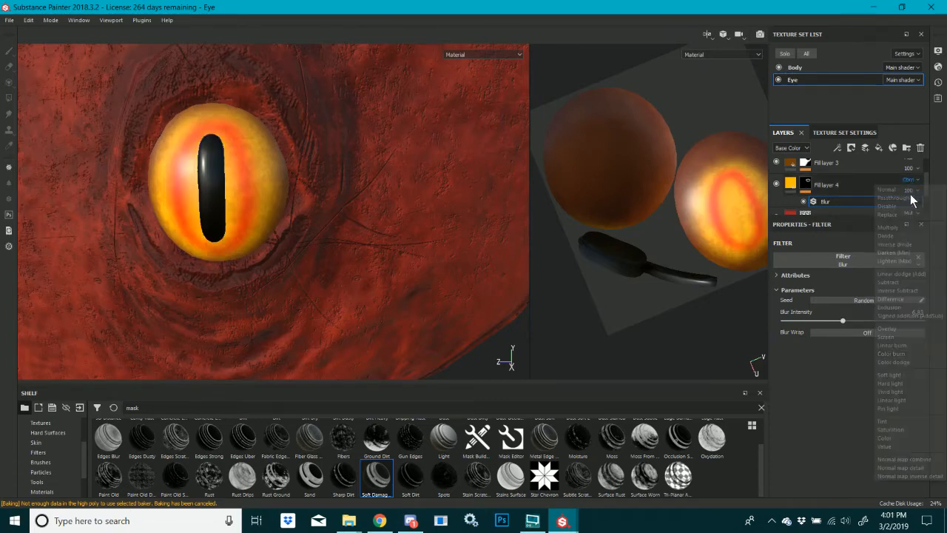
{"action": "left_click", "coordinate": [900, 362]}
{"action": "left_click_drag", "start_coordinate": [288, 269], "coordinate": [294, 248], "text": "alt"}
{"action": "scroll", "coordinate": [294, 248], "scroll_direction": "down", "scroll_amount": 6}
{"action": "scroll", "coordinate": [260, 241], "scroll_direction": "up", "scroll_amount": 5}
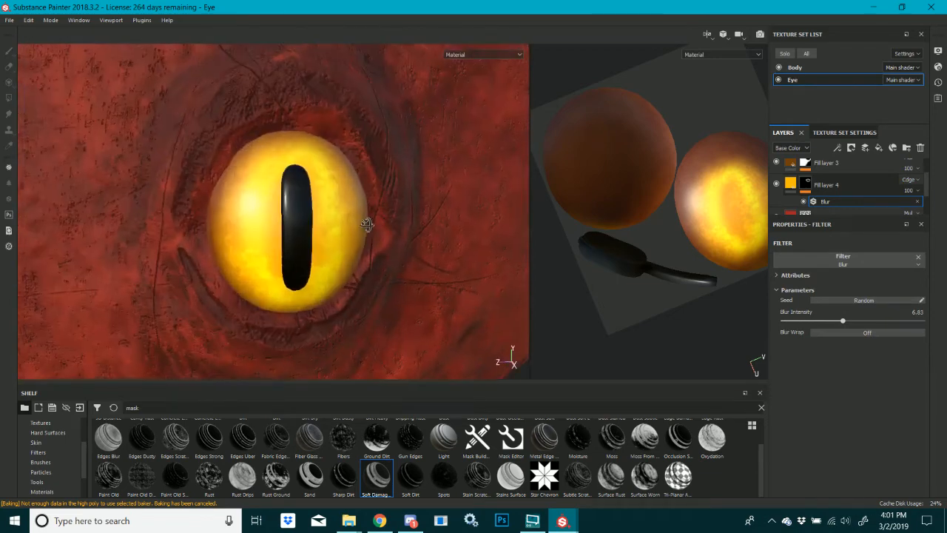
{"action": "scroll", "coordinate": [836, 206], "scroll_direction": "up", "scroll_amount": 1}
{"action": "scroll", "coordinate": [836, 201], "scroll_direction": "down", "scroll_amount": 1}
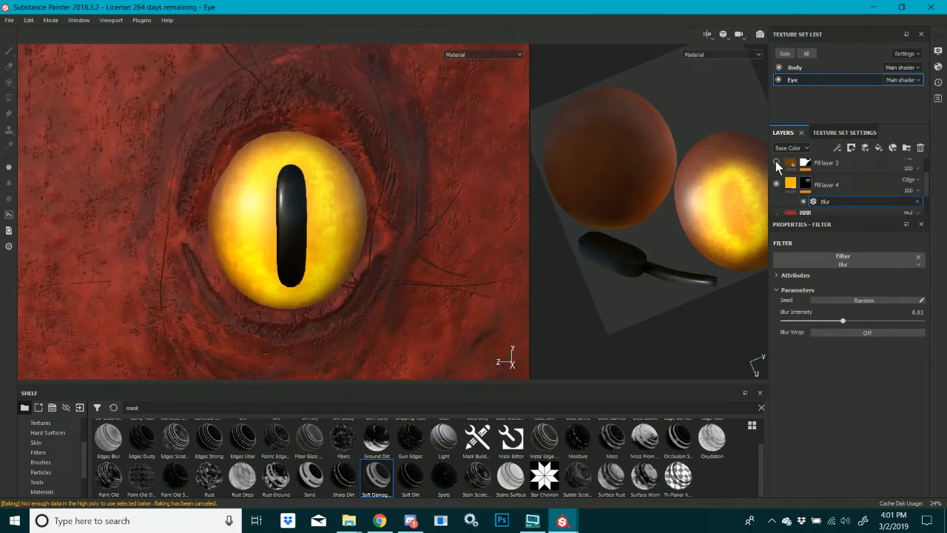
Compare the eye with Fill layer 3 hidden and shown, and duplicate that layer
{"action": "left_click", "coordinate": [776, 162]}
{"action": "left_click", "coordinate": [776, 162]}
{"action": "scroll", "coordinate": [811, 173], "scroll_direction": "up", "scroll_amount": 1}
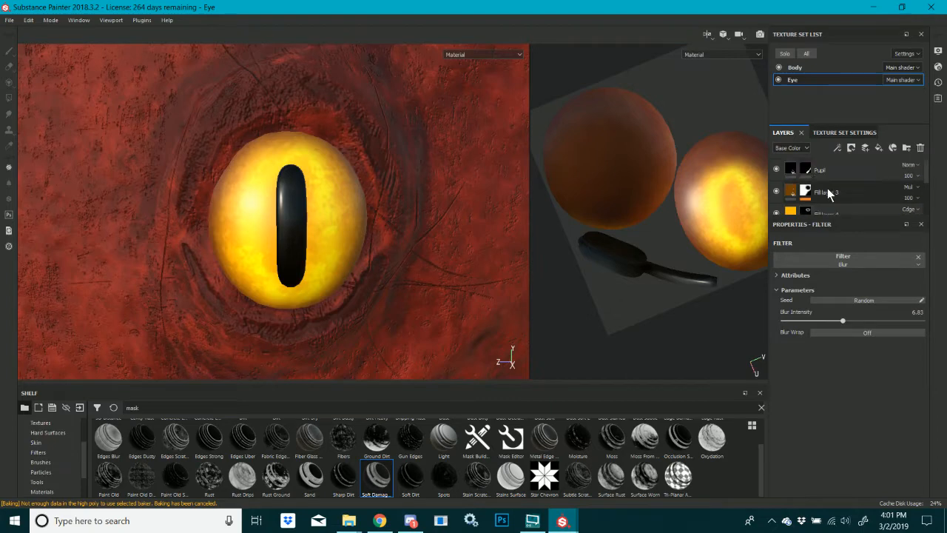
{"action": "right_click", "coordinate": [827, 191]}
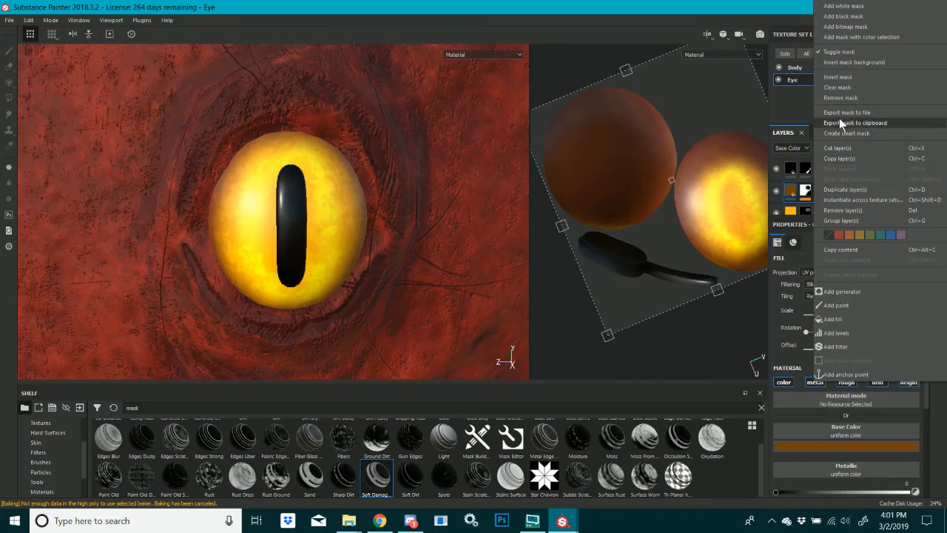
{"action": "left_click", "coordinate": [845, 189]}
Set the Fill layer 3 copy's blend mode to Color burn and its base color to bright orange with a value of 1.000
{"action": "left_click", "coordinate": [909, 187]}
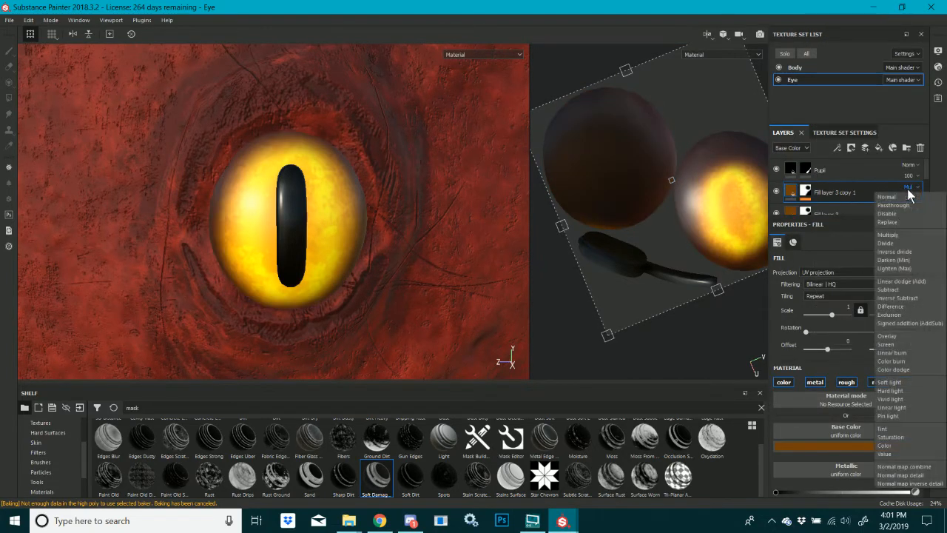
{"action": "left_click", "coordinate": [888, 353]}
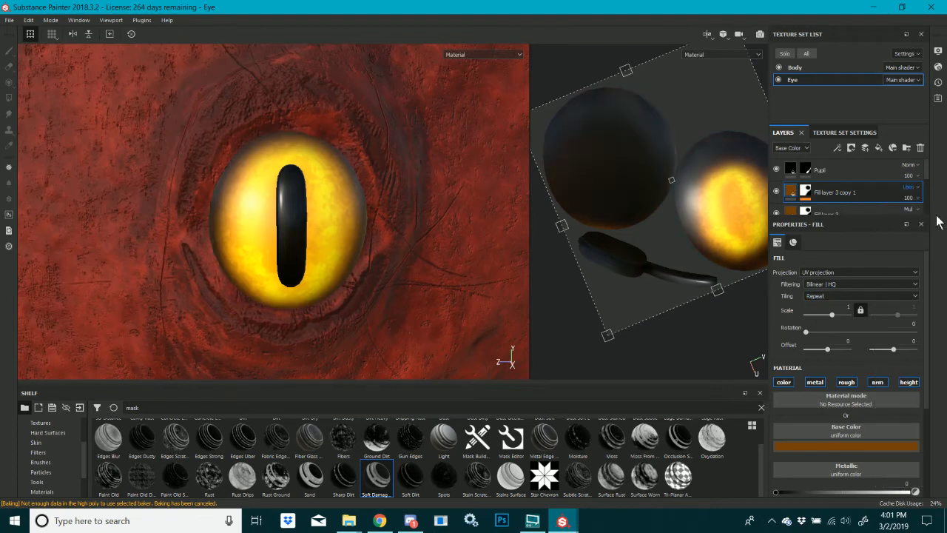
{"action": "left_click", "coordinate": [914, 194]}
{"action": "left_click", "coordinate": [887, 365]}
{"action": "left_click", "coordinate": [827, 445]}
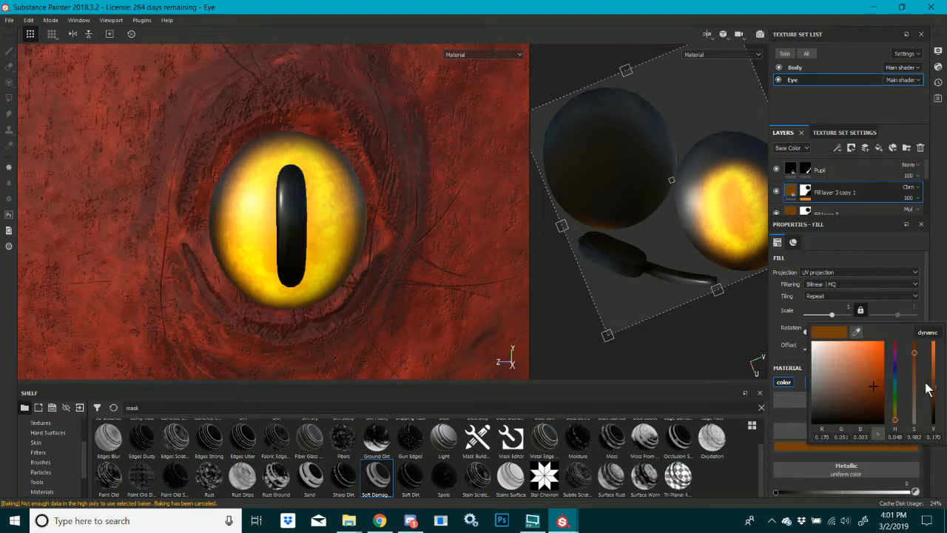
{"action": "left_click_drag", "start_coordinate": [931, 388], "coordinate": [931, 333]}
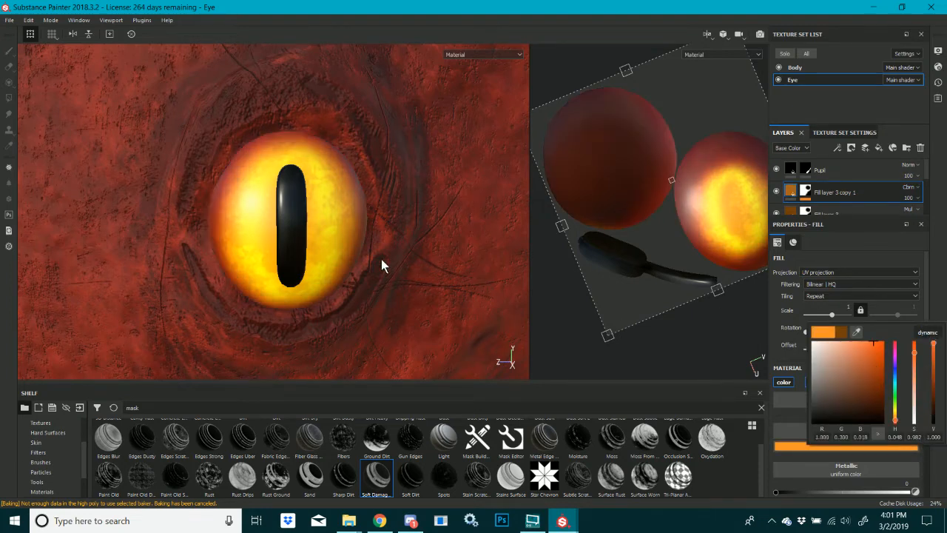
Paint an orange tint down the length of the pupil on the Fill layer 3 copy's mask, undoing the first stroke
{"action": "left_click", "coordinate": [806, 190]}
{"action": "key", "text": "1"}
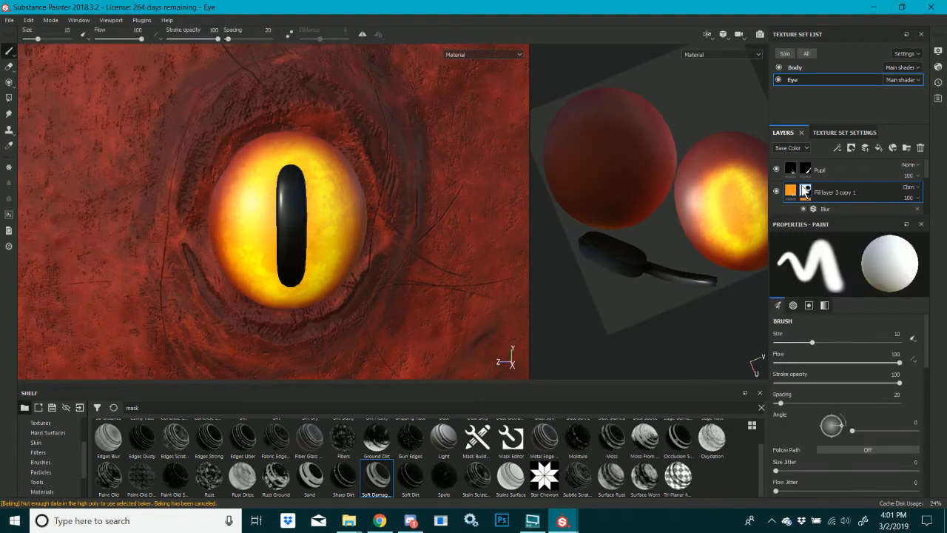
{"action": "mouse_move", "coordinate": [293, 184]}
{"action": "left_mouse_down"}
{"action": "mouse_move", "coordinate": [276, 252]}
{"action": "mouse_move", "coordinate": [290, 257]}
{"action": "mouse_move", "coordinate": [288, 169]}
{"action": "left_mouse_up"}
{"action": "key", "text": "ctrl+z"}
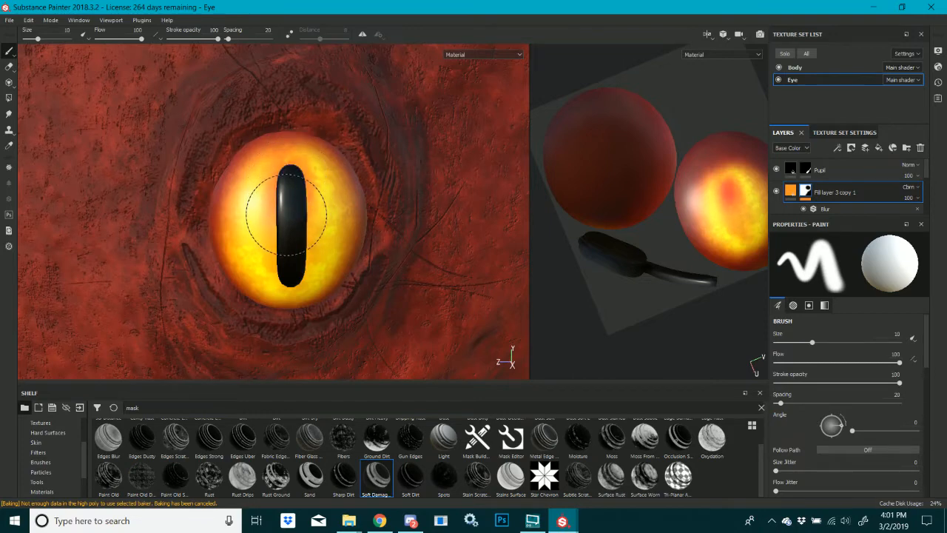
{"action": "mouse_move", "coordinate": [286, 212]}
{"action": "left_mouse_down"}
{"action": "mouse_move", "coordinate": [282, 186]}
{"action": "mouse_move", "coordinate": [274, 222]}
{"action": "mouse_move", "coordinate": [288, 265]}
{"action": "left_mouse_up"}
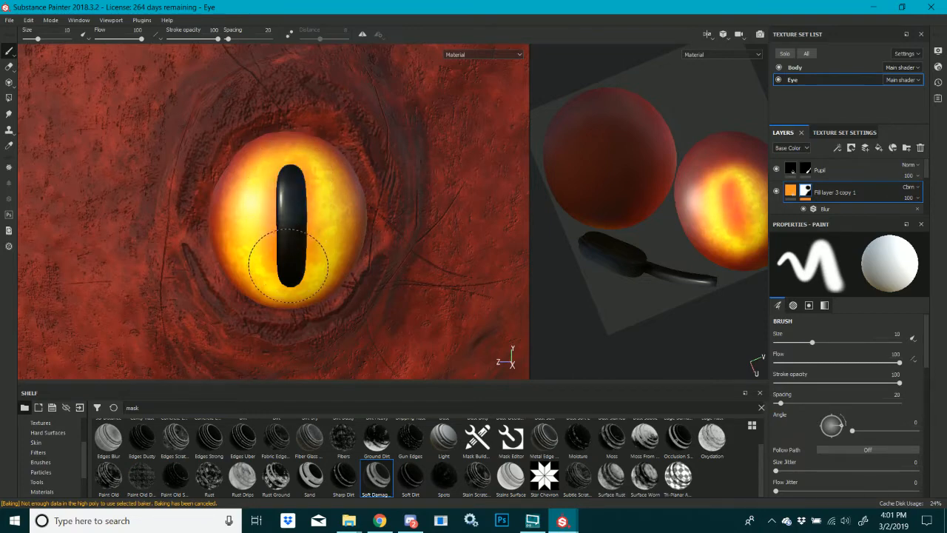
{"action": "left_click", "coordinate": [347, 185]}
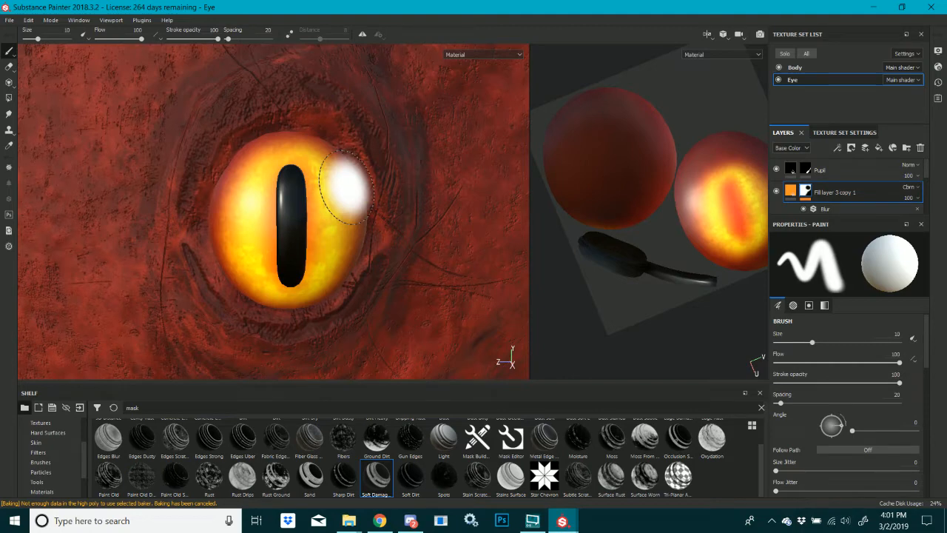
{"action": "scroll", "coordinate": [346, 186], "scroll_direction": "down", "scroll_amount": 8}
{"action": "left_click_drag", "start_coordinate": [340, 249], "coordinate": [315, 243], "text": "alt"}
{"action": "scroll", "coordinate": [386, 232], "scroll_direction": "up", "scroll_amount": 10}
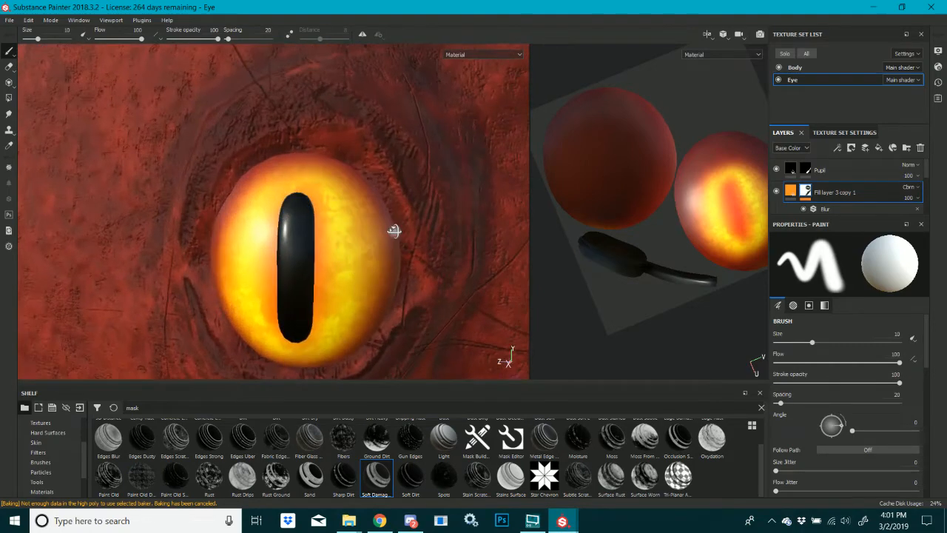
Lighten the Fill layer 3 copy's base color to peach with RGB values 1.000, 0.476 and 0.264
{"action": "left_click", "coordinate": [790, 191]}
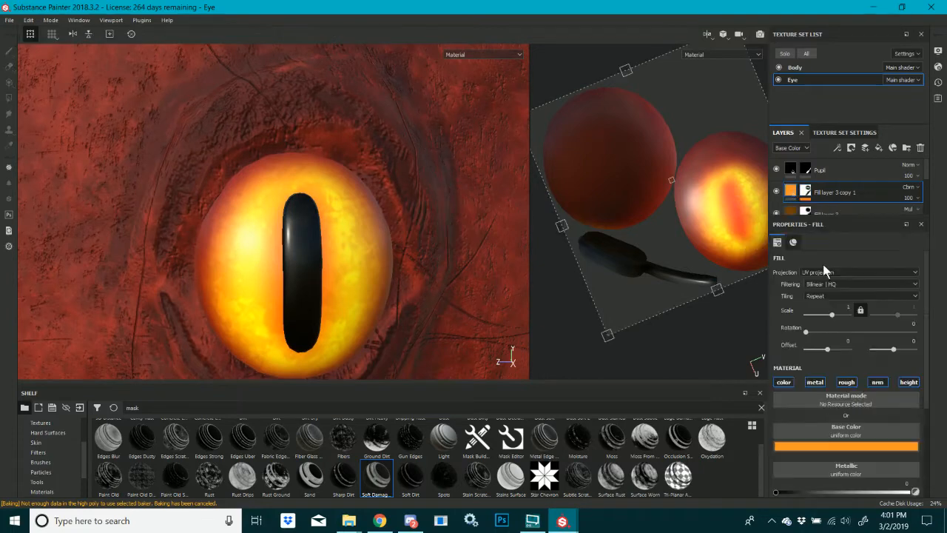
{"action": "left_click", "coordinate": [855, 447]}
{"action": "mouse_move", "coordinate": [934, 398]}
{"action": "left_mouse_down"}
{"action": "mouse_move", "coordinate": [937, 333]}
{"action": "mouse_move", "coordinate": [919, 406]}
{"action": "mouse_move", "coordinate": [918, 374]}
{"action": "mouse_move", "coordinate": [922, 392]}
{"action": "left_mouse_up"}
{"action": "left_click_drag", "start_coordinate": [370, 272], "coordinate": [374, 293], "text": "alt"}
Try a mint green base color on the Fill layer 3 copy and check the eye from a distance
{"action": "left_click", "coordinate": [807, 444]}
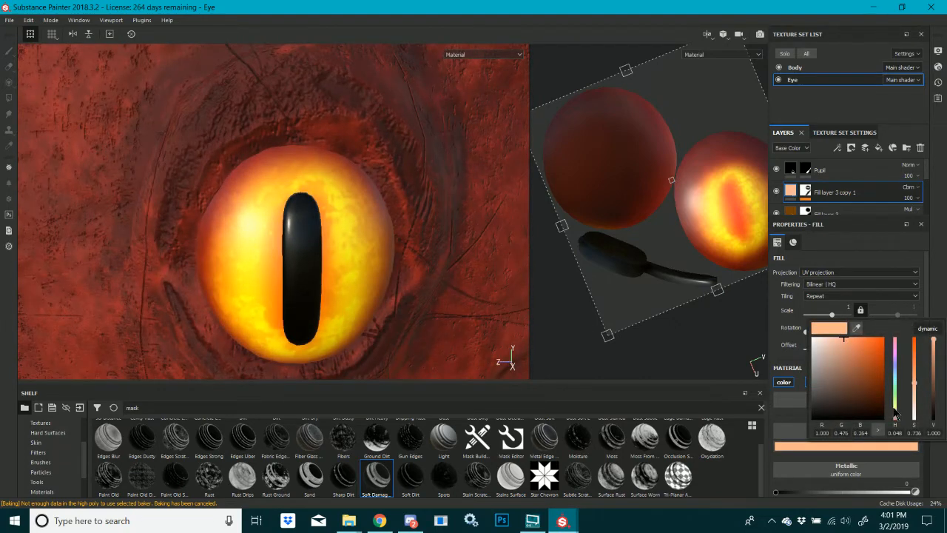
{"action": "left_click_drag", "start_coordinate": [895, 415], "coordinate": [899, 396]}
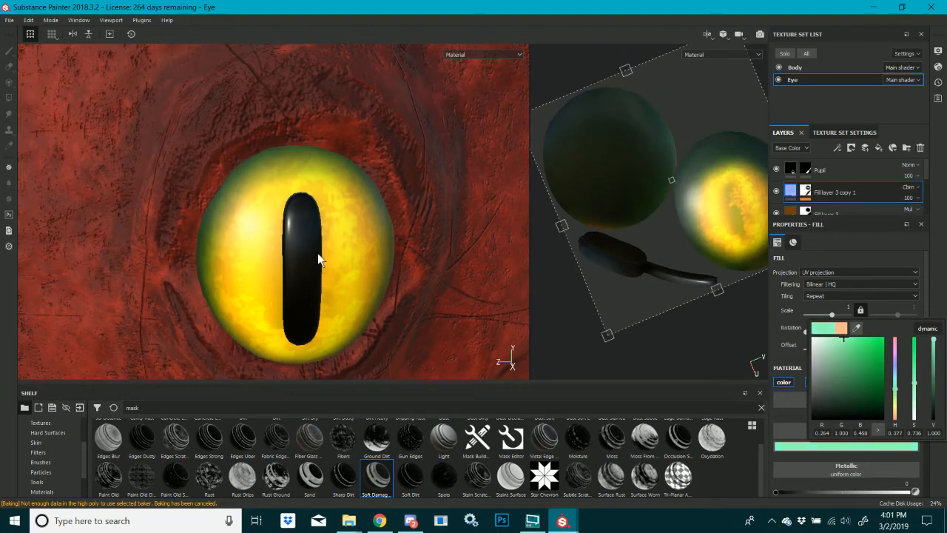
{"action": "left_click_drag", "start_coordinate": [411, 300], "coordinate": [351, 275], "text": "alt"}
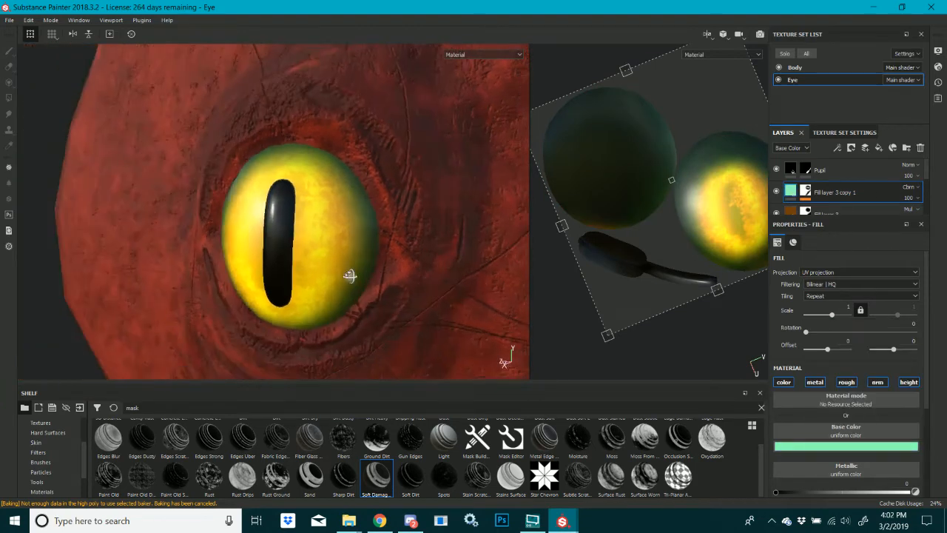
{"action": "scroll", "coordinate": [333, 275], "scroll_direction": "down", "scroll_amount": 8}
{"action": "left_click_drag", "start_coordinate": [473, 342], "coordinate": [553, 362], "text": "alt"}
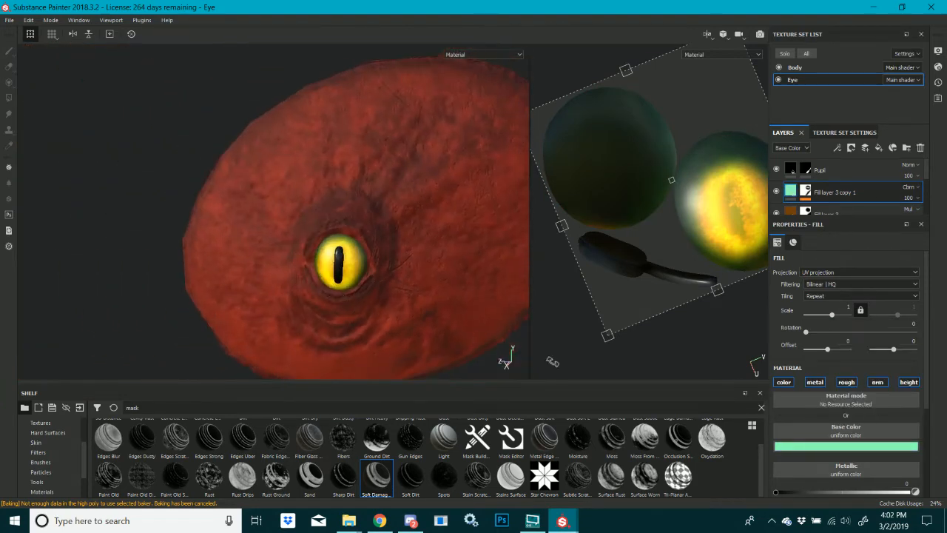
Set the Fill layer 3 copy's base color to salmon pink and check the eye up close
{"action": "left_click", "coordinate": [778, 448]}
{"action": "left_click_drag", "start_coordinate": [874, 374], "coordinate": [864, 439]}
{"action": "left_click", "coordinate": [370, 282]}
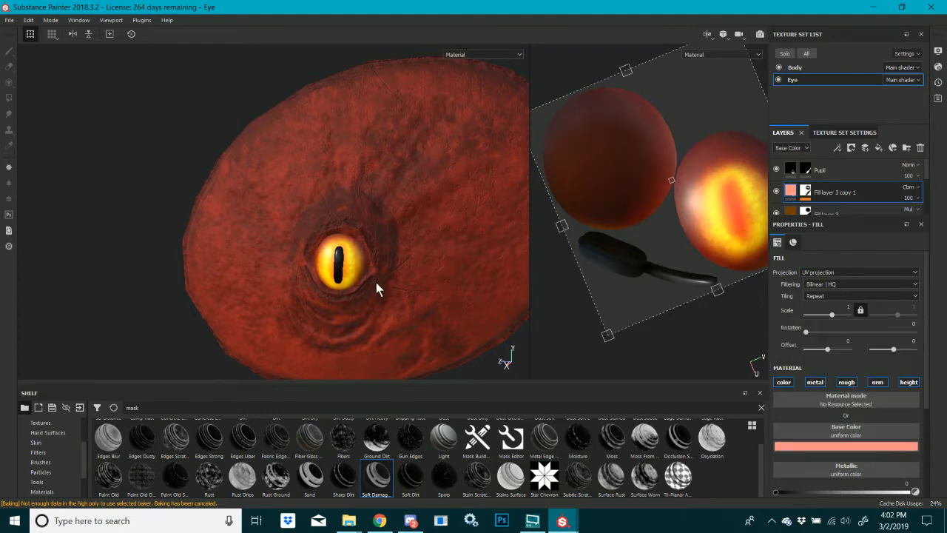
{"action": "scroll", "coordinate": [376, 282], "scroll_direction": "up", "scroll_amount": 4}
{"action": "left_click_drag", "start_coordinate": [370, 229], "coordinate": [344, 287], "text": "alt"}
{"action": "scroll", "coordinate": [319, 263], "scroll_direction": "up", "scroll_amount": 3}
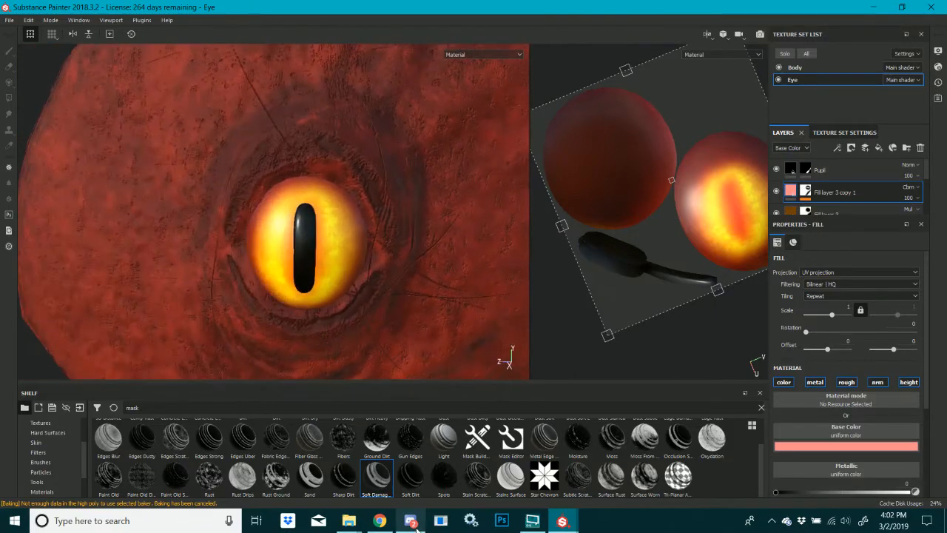
Switch to the browser to read the YouTube live stream's chat, and return to the eye project in Substance Painter
{"action": "left_click", "coordinate": [379, 520]}
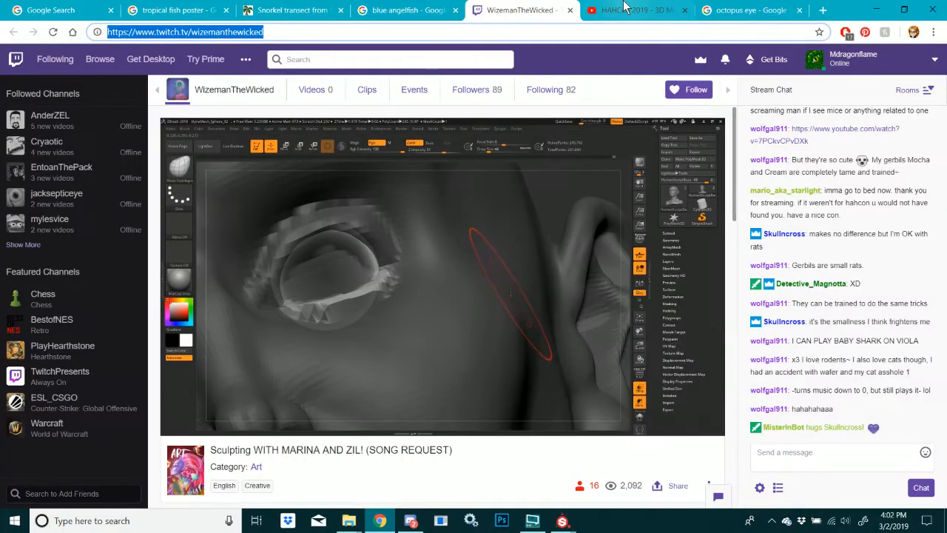
{"action": "left_click", "coordinate": [624, 9]}
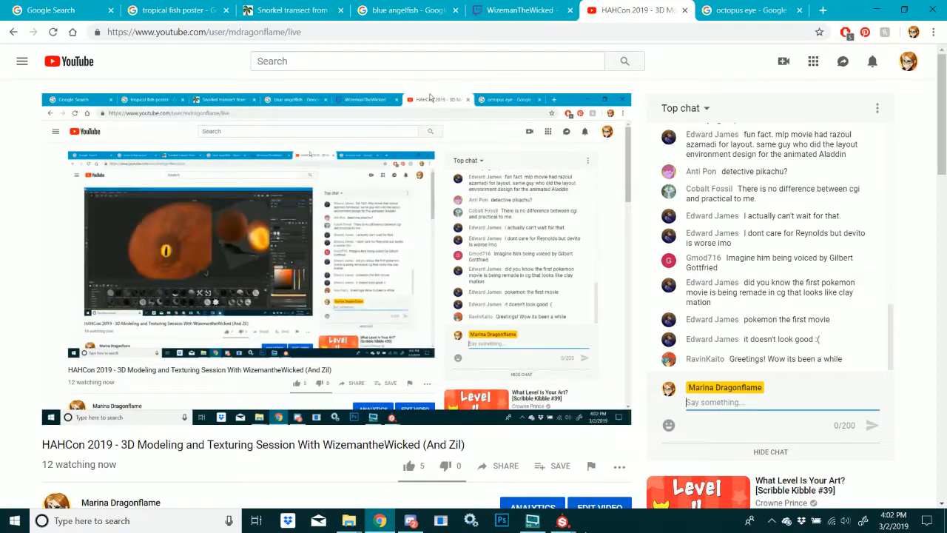
{"action": "mouse_move", "coordinate": [584, 520]}
{"action": "left_click", "coordinate": [546, 506]}
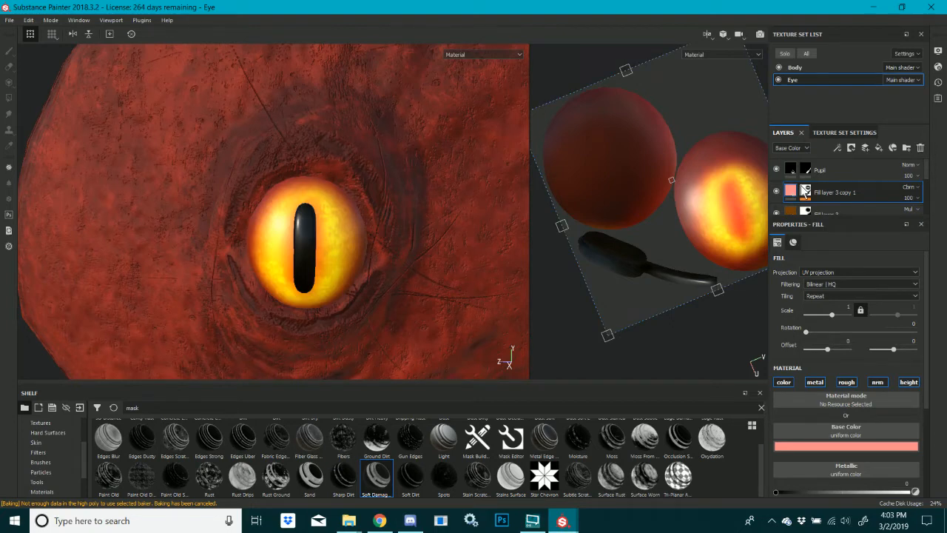
Look at the octopus eye reference image in the browser, and return to the eye project in Substance Painter to examine the eye
{"action": "scroll", "coordinate": [805, 190], "scroll_direction": "down", "scroll_amount": 1}
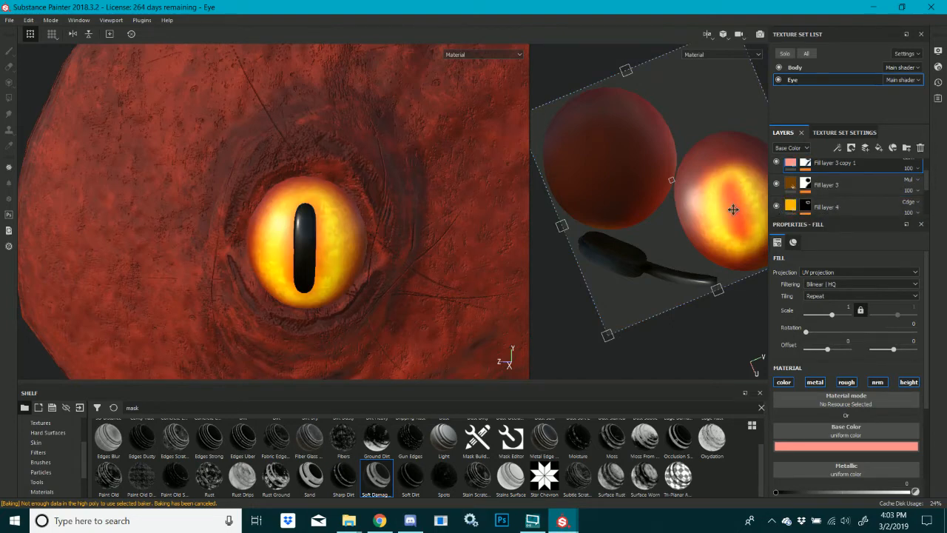
{"action": "left_click", "coordinate": [380, 520]}
{"action": "key", "text": "ctrl+Tab"}
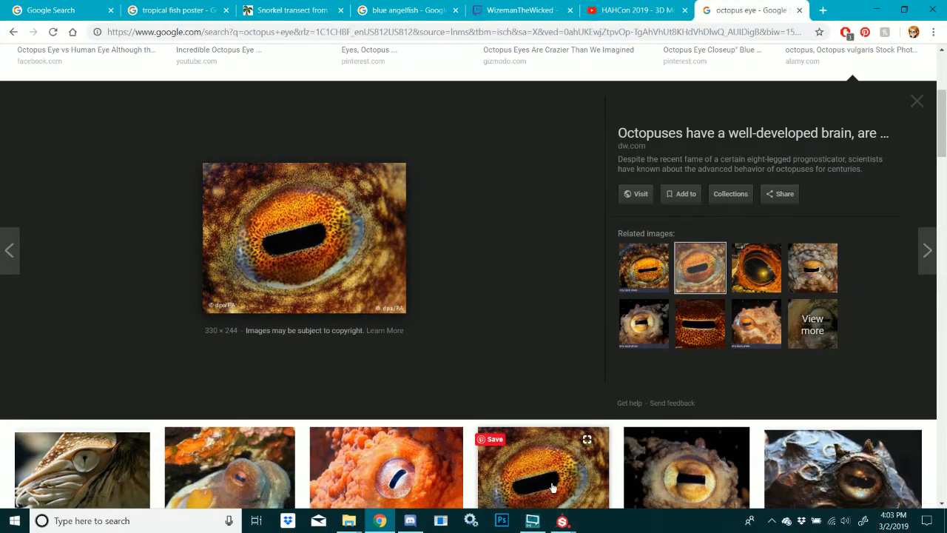
{"action": "mouse_move", "coordinate": [562, 520]}
{"action": "left_click", "coordinate": [623, 474]}
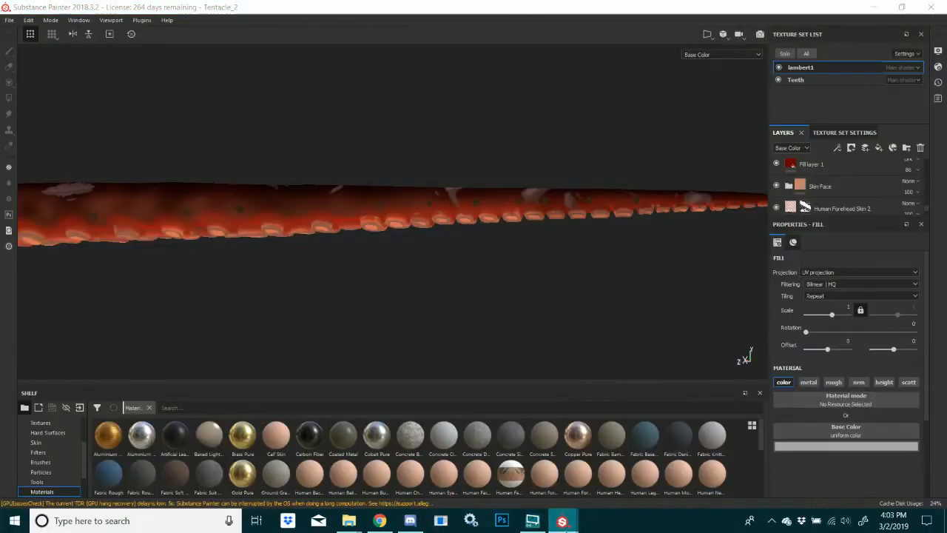
{"action": "left_click", "coordinate": [524, 468]}
{"action": "scroll", "coordinate": [370, 248], "scroll_direction": "down", "scroll_amount": 5}
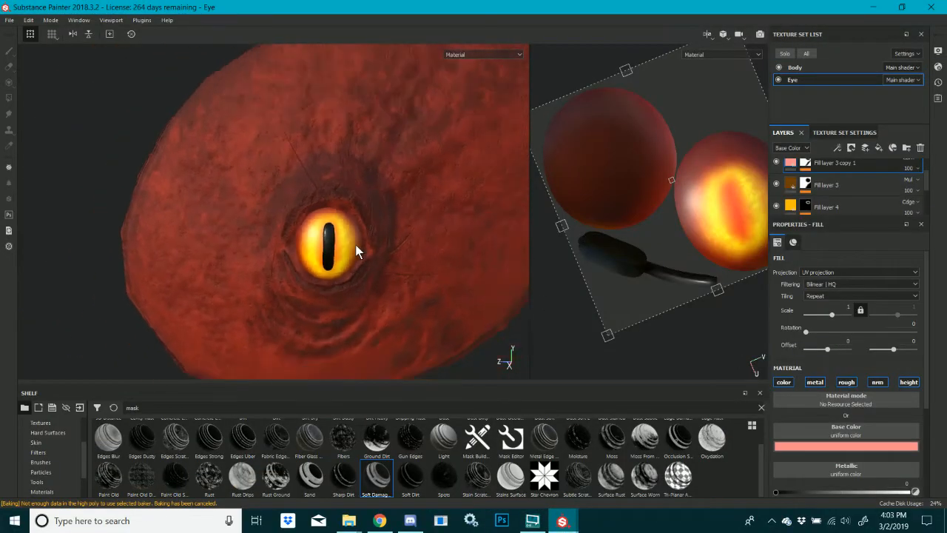
{"action": "scroll", "coordinate": [359, 216], "scroll_direction": "up", "scroll_amount": 5}
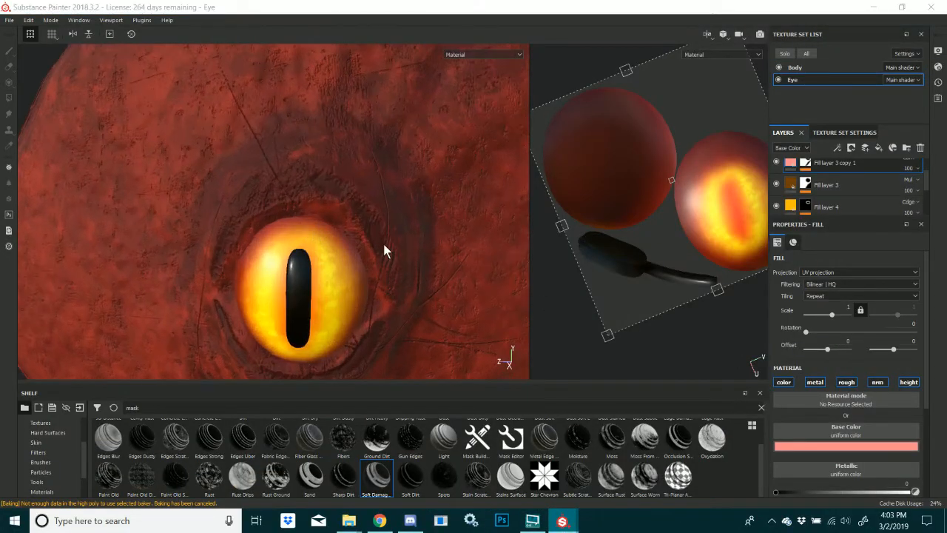
Set Fill layer 2's metallic value to about 0.39 and check the eyeball under different lighting
{"action": "mouse_move", "coordinate": [383, 197]}
{"action": "left_mouse_down", "text": "alt"}
{"action": "mouse_move", "coordinate": [469, 170]}
{"action": "mouse_move", "coordinate": [423, 153]}
{"action": "mouse_move", "coordinate": [370, 211]}
{"action": "mouse_move", "coordinate": [342, 285]}
{"action": "mouse_move", "coordinate": [351, 267]}
{"action": "left_mouse_up", "text": "alt"}
{"action": "scroll", "coordinate": [342, 285], "scroll_direction": "down", "scroll_amount": 3}
{"action": "scroll", "coordinate": [341, 285], "scroll_direction": "up", "scroll_amount": 4}
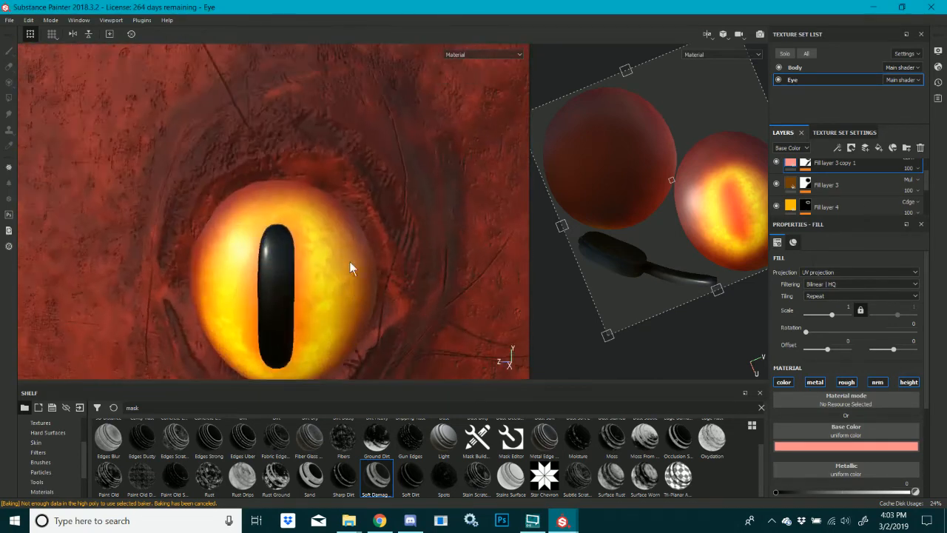
{"action": "scroll", "coordinate": [825, 191], "scroll_direction": "down", "scroll_amount": 3}
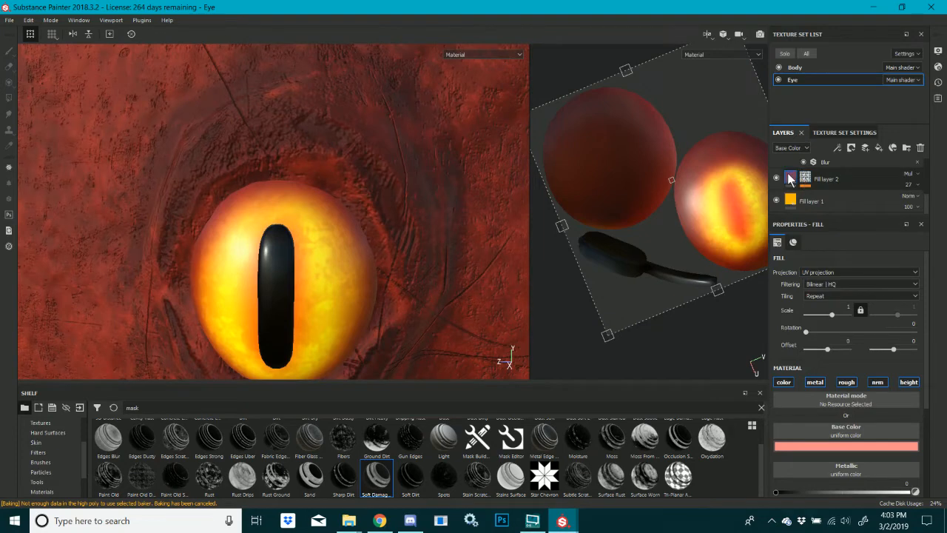
{"action": "left_click", "coordinate": [790, 179]}
{"action": "left_click", "coordinate": [815, 448]}
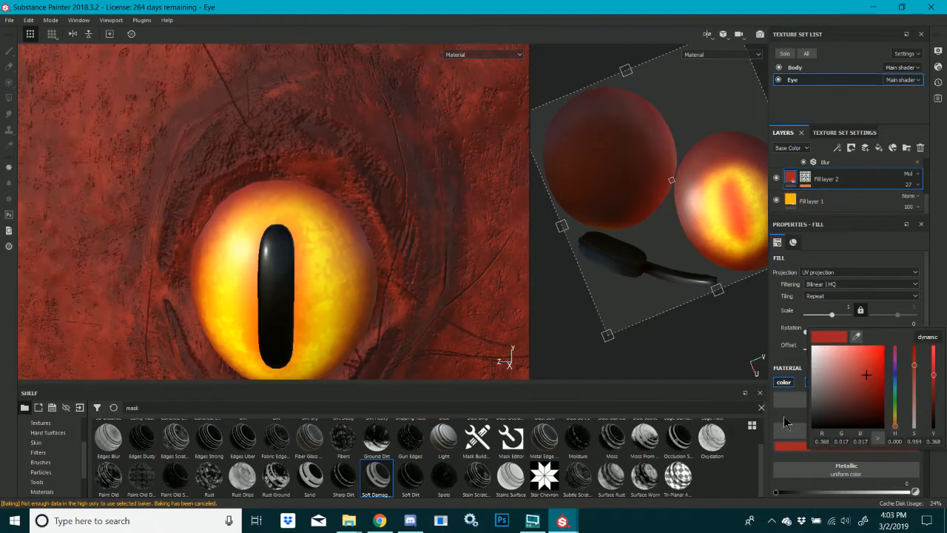
{"action": "left_click", "coordinate": [786, 421]}
{"action": "left_click", "coordinate": [839, 492]}
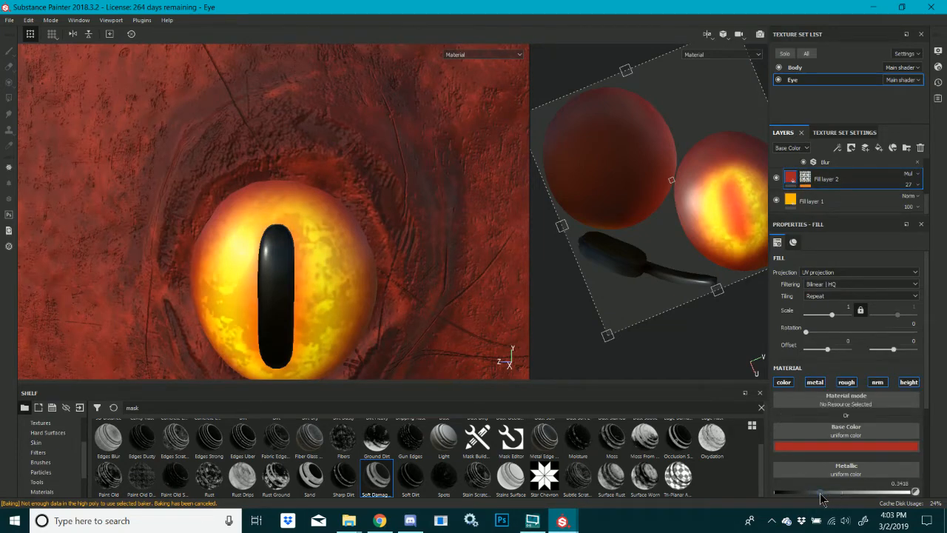
{"action": "mouse_move", "coordinate": [380, 278]}
{"action": "right_mouse_down", "text": "shift"}
{"action": "mouse_move", "coordinate": [372, 269]}
{"action": "mouse_move", "coordinate": [444, 289]}
{"action": "mouse_move", "coordinate": [421, 286]}
{"action": "mouse_move", "coordinate": [430, 296]}
{"action": "right_mouse_up", "text": "shift"}
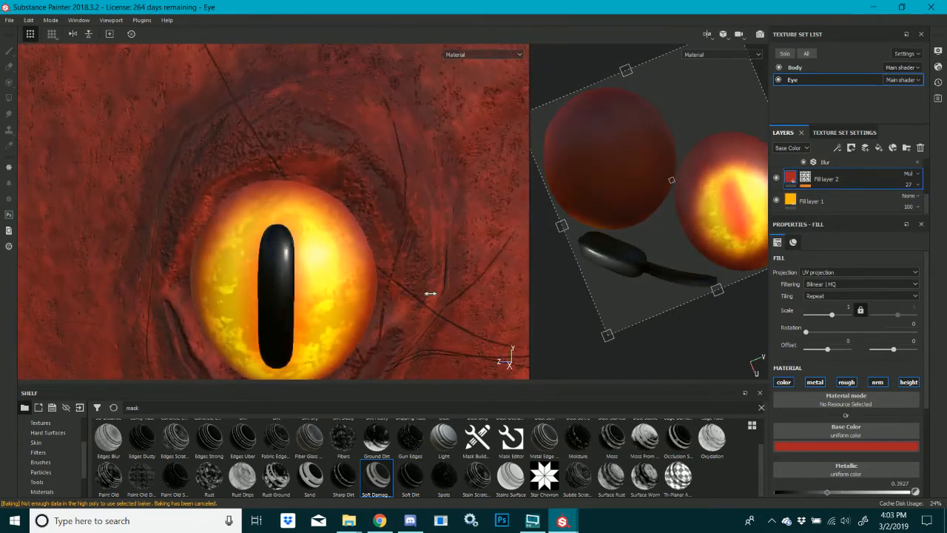
Set Fill layer 2's roughness to about 0.21 and check the eyeball from near and far
{"action": "scroll", "coordinate": [827, 464], "scroll_direction": "down", "scroll_amount": 2}
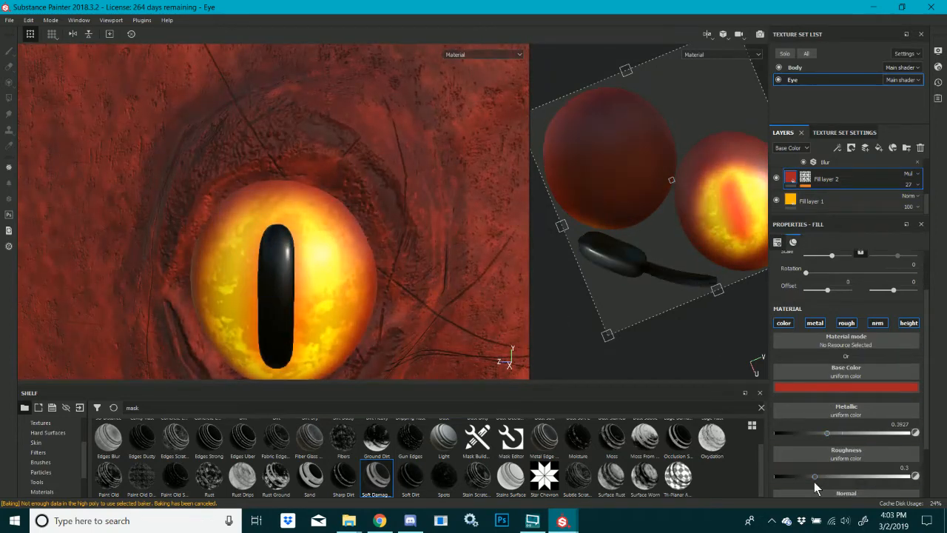
{"action": "left_click", "coordinate": [802, 476]}
{"action": "mouse_move", "coordinate": [348, 315]}
{"action": "right_mouse_down", "text": "shift"}
{"action": "mouse_move", "coordinate": [396, 333]}
{"action": "mouse_move", "coordinate": [379, 331]}
{"action": "right_mouse_up", "text": "shift"}
{"action": "scroll", "coordinate": [290, 224], "scroll_direction": "down", "scroll_amount": 5}
{"action": "left_click_drag", "start_coordinate": [268, 236], "coordinate": [370, 187], "text": "alt"}
{"action": "scroll", "coordinate": [267, 244], "scroll_direction": "up", "scroll_amount": 3}
{"action": "scroll", "coordinate": [265, 241], "scroll_direction": "up", "scroll_amount": 4}
{"action": "left_click_drag", "start_coordinate": [173, 241], "coordinate": [278, 227], "text": "alt"}
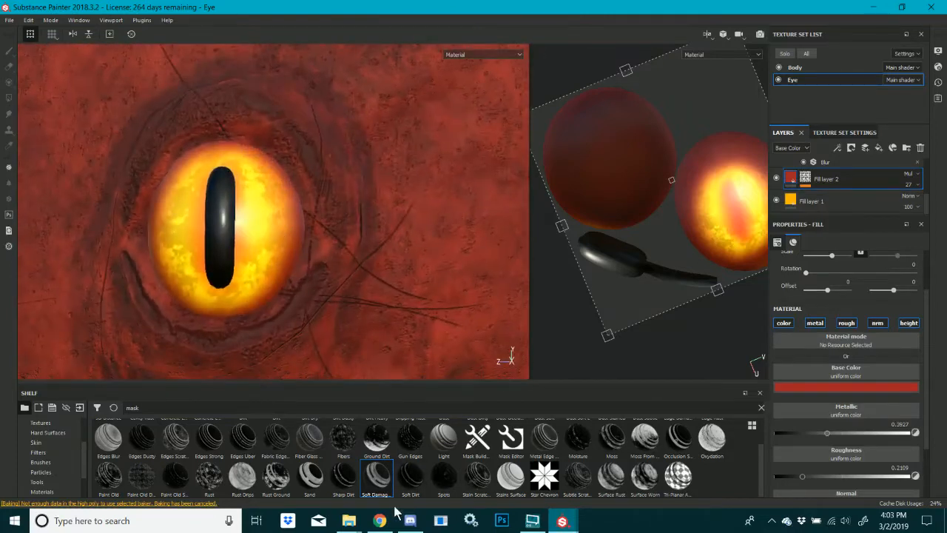
Switch briefly to the browser, and return to the eye project in Substance Painter
{"action": "left_click", "coordinate": [376, 521]}
{"action": "mouse_move", "coordinate": [562, 521]}
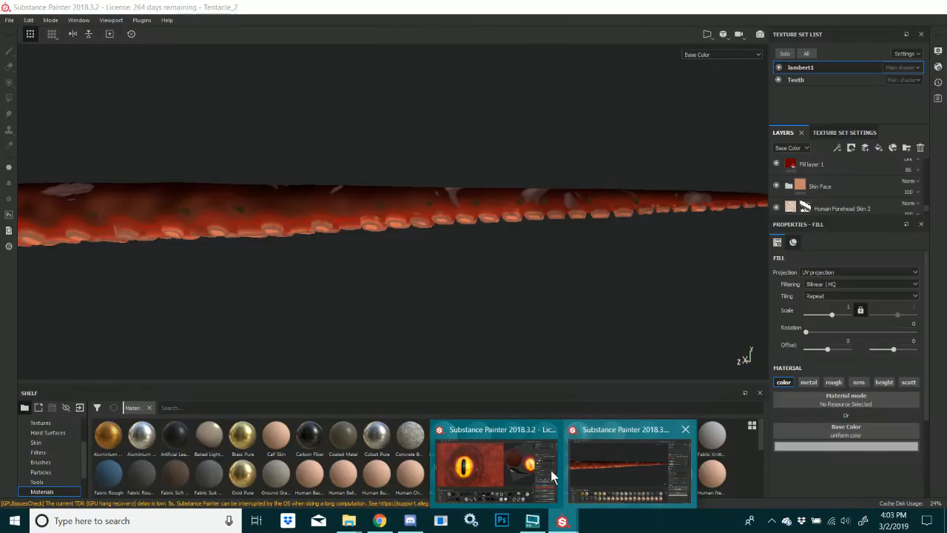
{"action": "left_click", "coordinate": [551, 470]}
Set the Pupil layer's roughness to 1
{"action": "scroll", "coordinate": [857, 187], "scroll_direction": "up", "scroll_amount": 3}
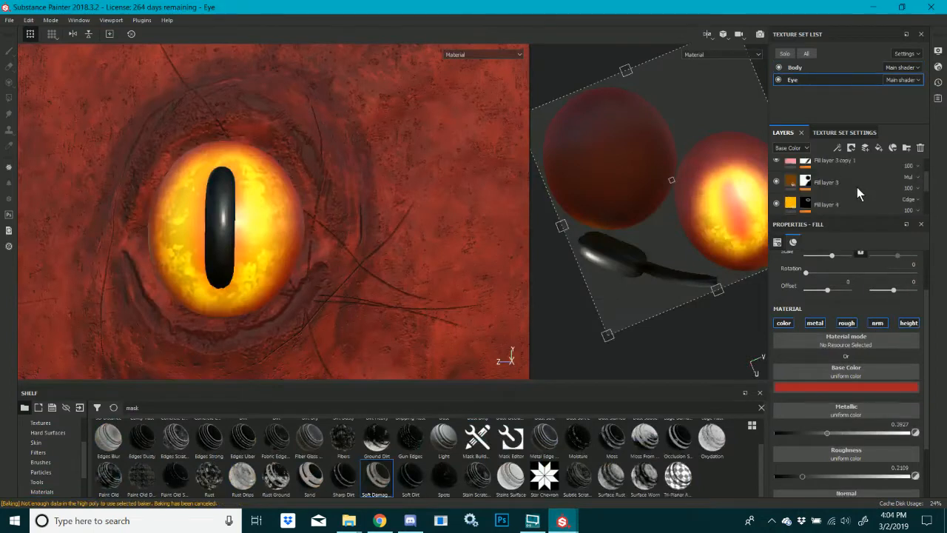
{"action": "left_click", "coordinate": [790, 172]}
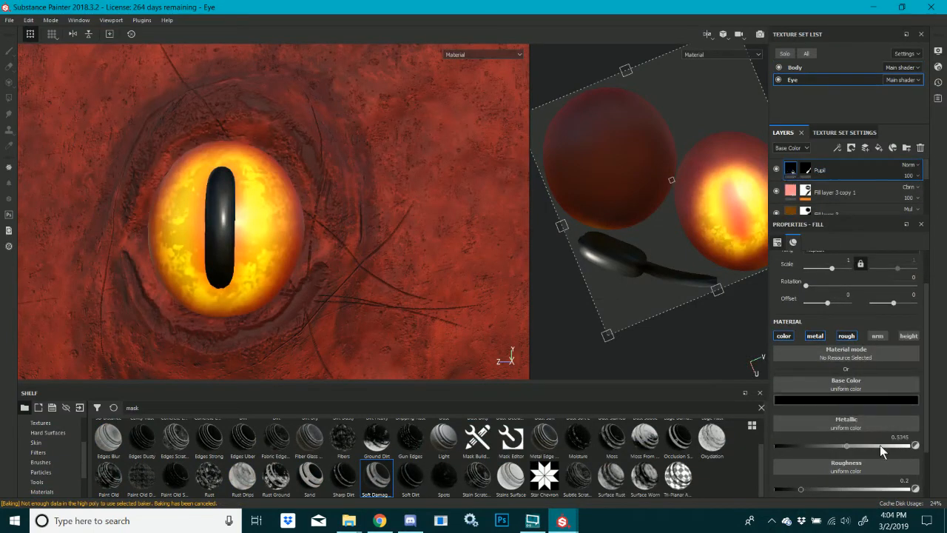
{"action": "scroll", "coordinate": [880, 445], "scroll_direction": "down", "scroll_amount": 2}
{"action": "left_click_drag", "start_coordinate": [827, 427], "coordinate": [904, 425]}
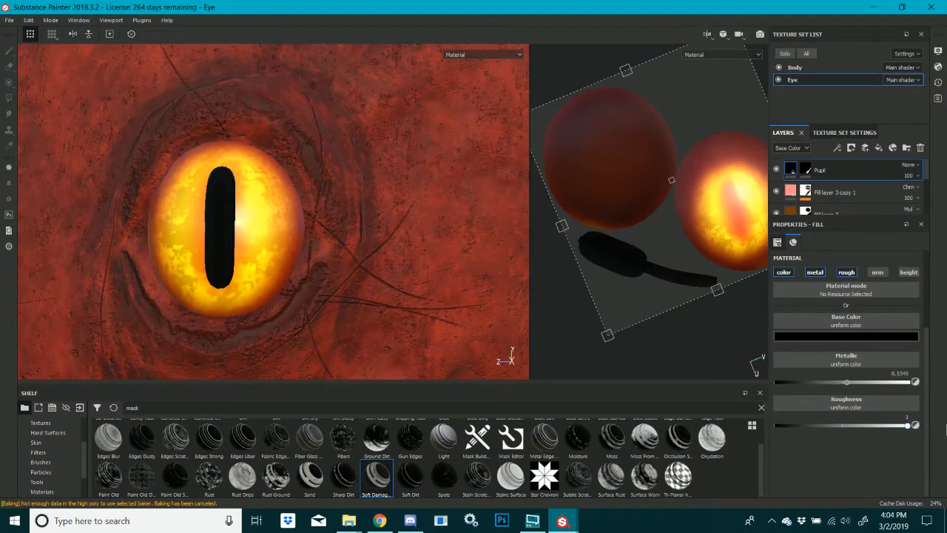
Examine the matte pupil and surrounding eye from several distances, angles and lighting directions
{"action": "scroll", "coordinate": [353, 293], "scroll_direction": "down", "scroll_amount": 5}
{"action": "left_click_drag", "start_coordinate": [323, 288], "coordinate": [273, 275], "text": "alt"}
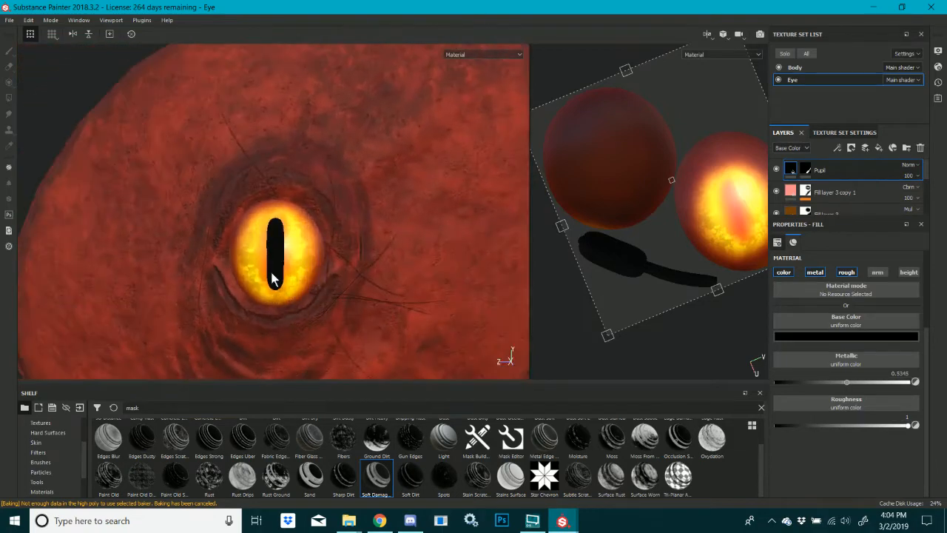
{"action": "mouse_move", "coordinate": [320, 273]}
{"action": "right_mouse_down", "text": "shift"}
{"action": "mouse_move", "coordinate": [317, 281]}
{"action": "mouse_move", "coordinate": [355, 288]}
{"action": "mouse_move", "coordinate": [323, 280]}
{"action": "right_mouse_up", "text": "shift"}
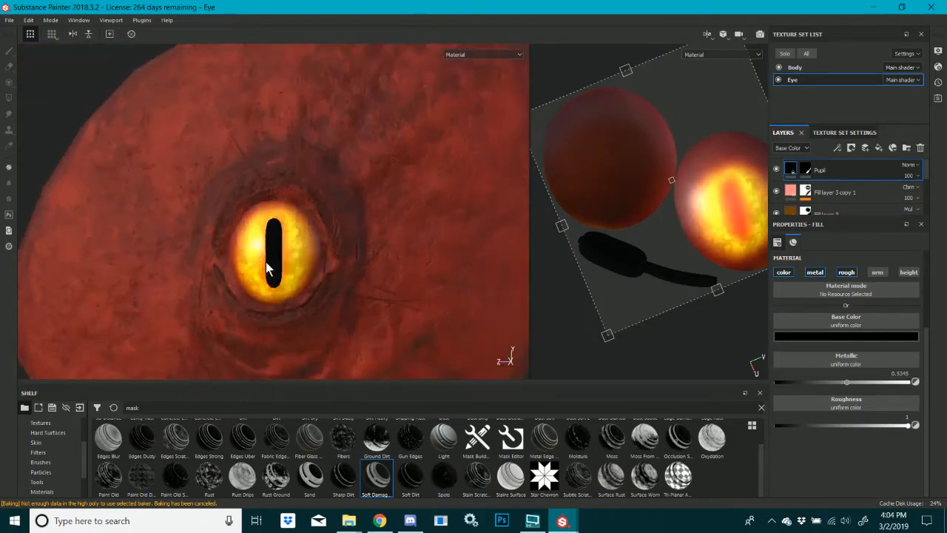
{"action": "scroll", "coordinate": [268, 270], "scroll_direction": "up", "scroll_amount": 4}
{"action": "mouse_move", "coordinate": [268, 269]}
{"action": "left_mouse_down", "text": "alt"}
{"action": "mouse_move", "coordinate": [250, 268]}
{"action": "mouse_move", "coordinate": [395, 289]}
{"action": "mouse_move", "coordinate": [422, 274]}
{"action": "mouse_move", "coordinate": [94, 268]}
{"action": "mouse_move", "coordinate": [277, 276]}
{"action": "left_mouse_up", "text": "alt"}
{"action": "right_click_drag", "start_coordinate": [277, 278], "coordinate": [382, 276], "text": "shift"}
{"action": "scroll", "coordinate": [313, 275], "scroll_direction": "down", "scroll_amount": 8}
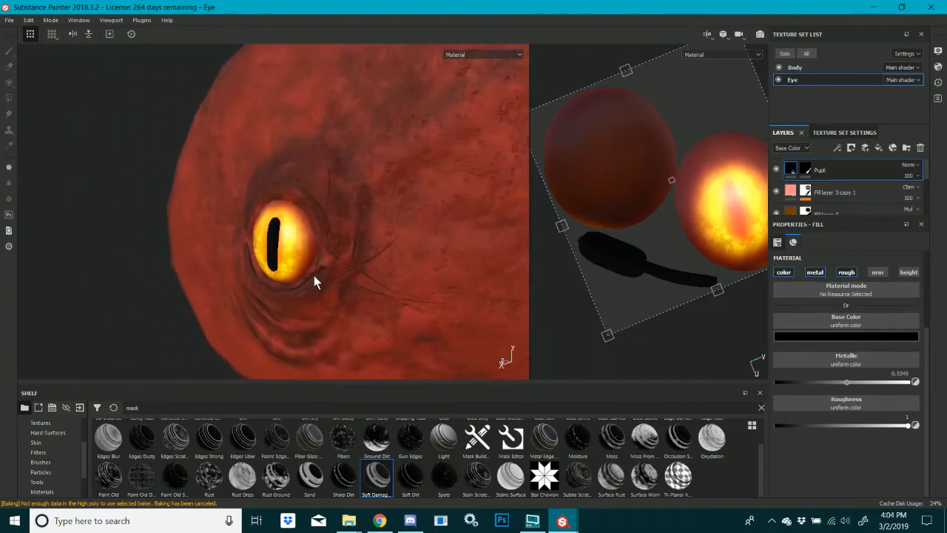
{"action": "scroll", "coordinate": [318, 282], "scroll_direction": "up", "scroll_amount": 10}
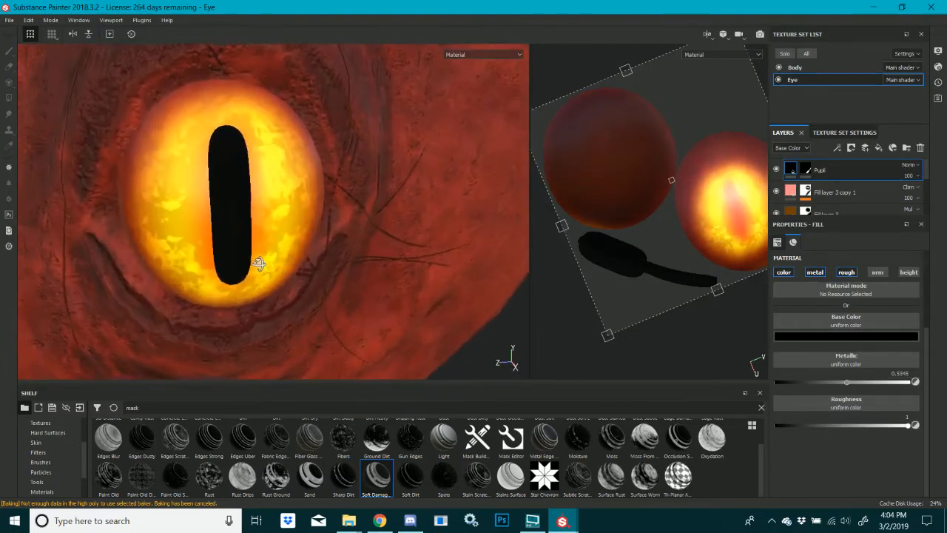
{"action": "mouse_move", "coordinate": [252, 251]}
{"action": "right_mouse_down", "text": "shift"}
{"action": "mouse_move", "coordinate": [215, 249]}
{"action": "mouse_move", "coordinate": [240, 256]}
{"action": "right_mouse_up", "text": "shift"}
{"action": "scroll", "coordinate": [256, 286], "scroll_direction": "down", "scroll_amount": 3}
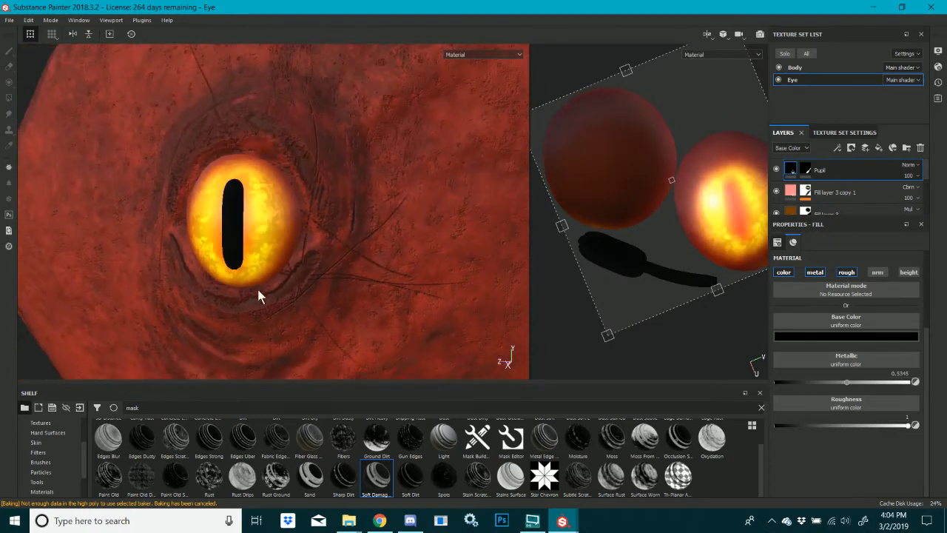
{"action": "left_click_drag", "start_coordinate": [275, 287], "coordinate": [319, 281], "text": "alt"}
Add a fill layer above the Pupil layer with a black base color and only the color channel enabled
{"action": "left_click", "coordinate": [876, 149]}
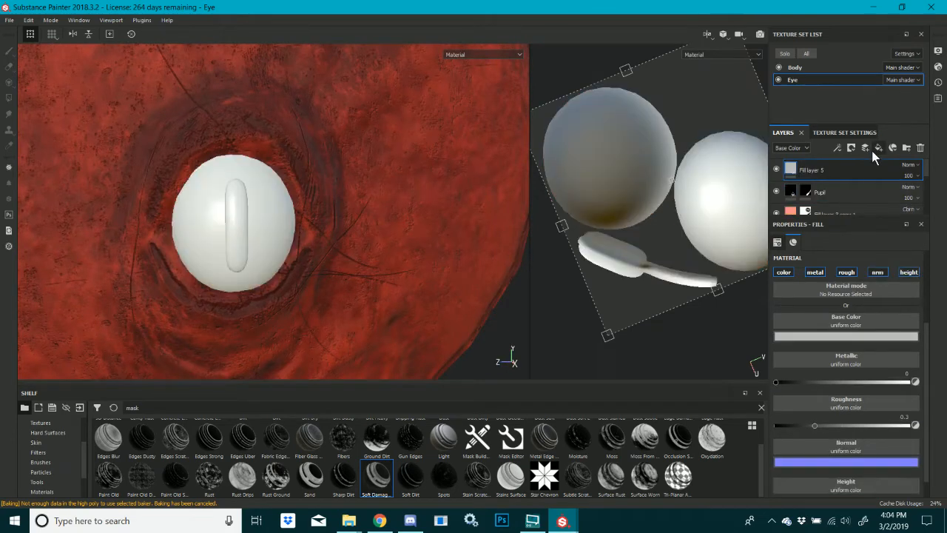
{"action": "left_click", "coordinate": [820, 338]}
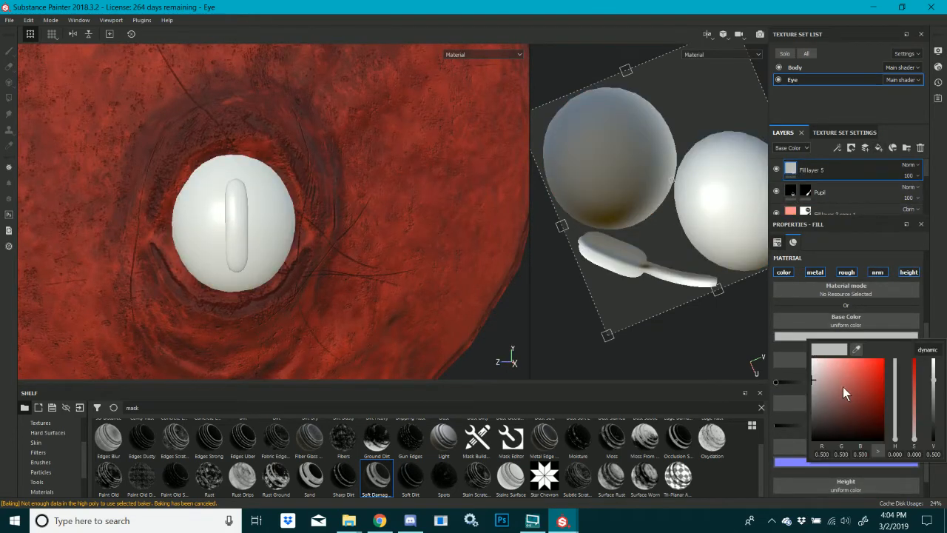
{"action": "left_click_drag", "start_coordinate": [842, 386], "coordinate": [798, 473]}
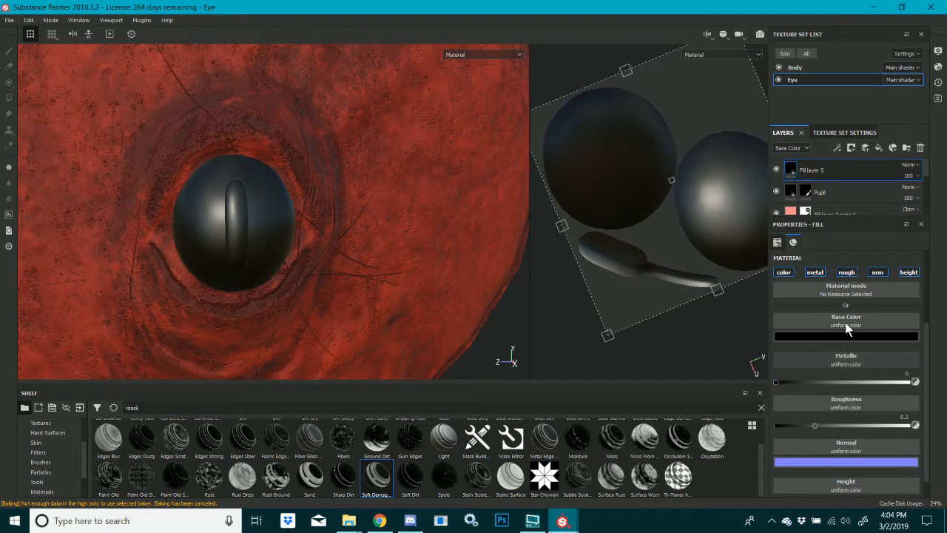
{"action": "scroll", "coordinate": [853, 287], "scroll_direction": "up", "scroll_amount": 1}
{"action": "left_click", "coordinate": [851, 293]}
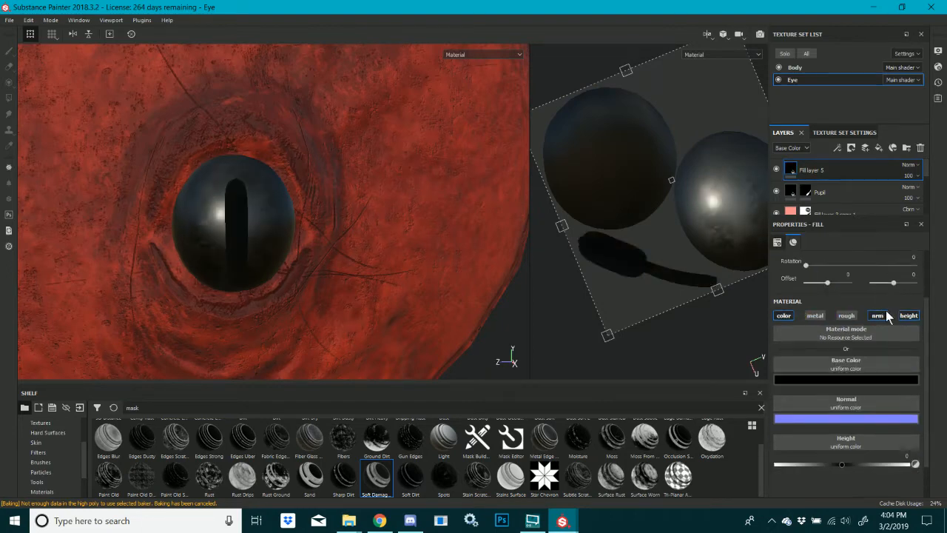
{"action": "left_click", "coordinate": [878, 315]}
{"action": "left_click", "coordinate": [909, 315]}
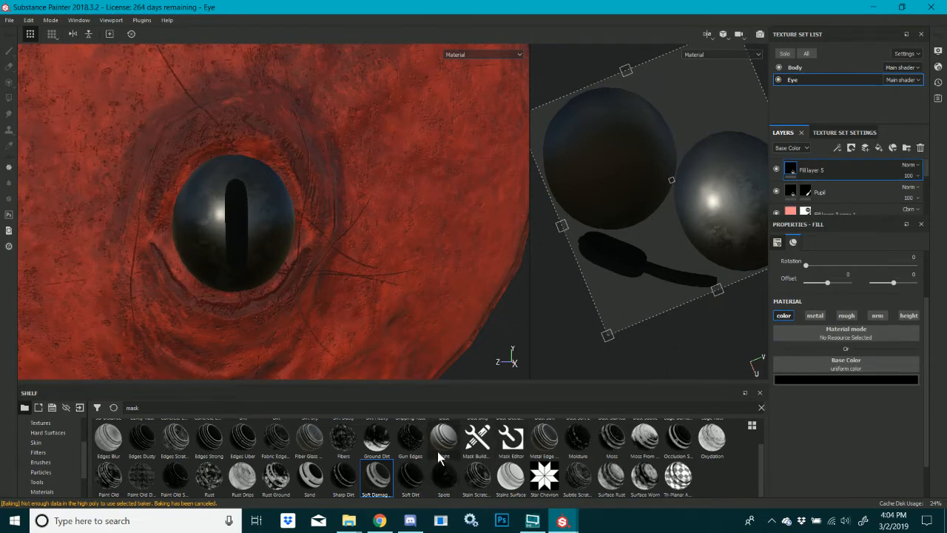
Apply the Spots smart mask to Fill layer 5 and set its Dirt 1 fill's rotation to about 120.56
{"action": "left_click_drag", "start_coordinate": [619, 332], "coordinate": [802, 169]}
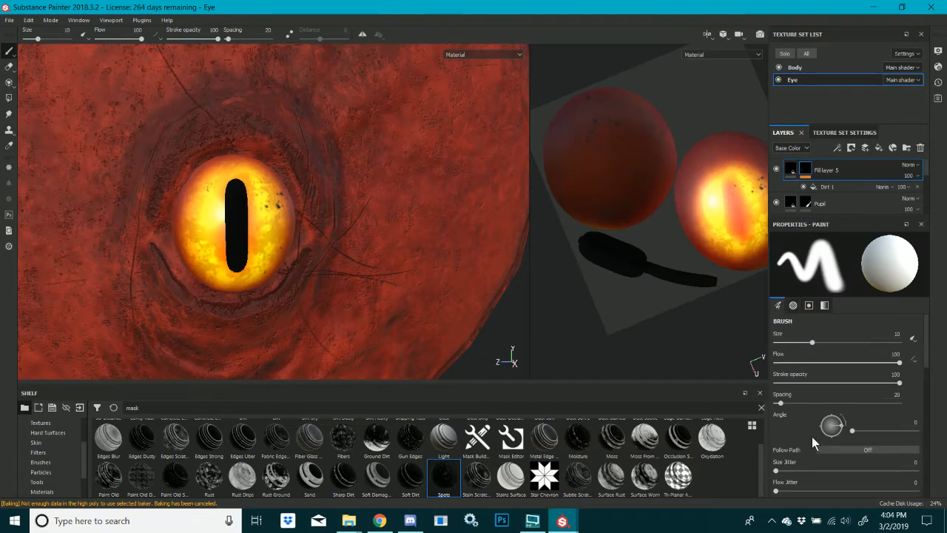
{"action": "left_click", "coordinate": [824, 188]}
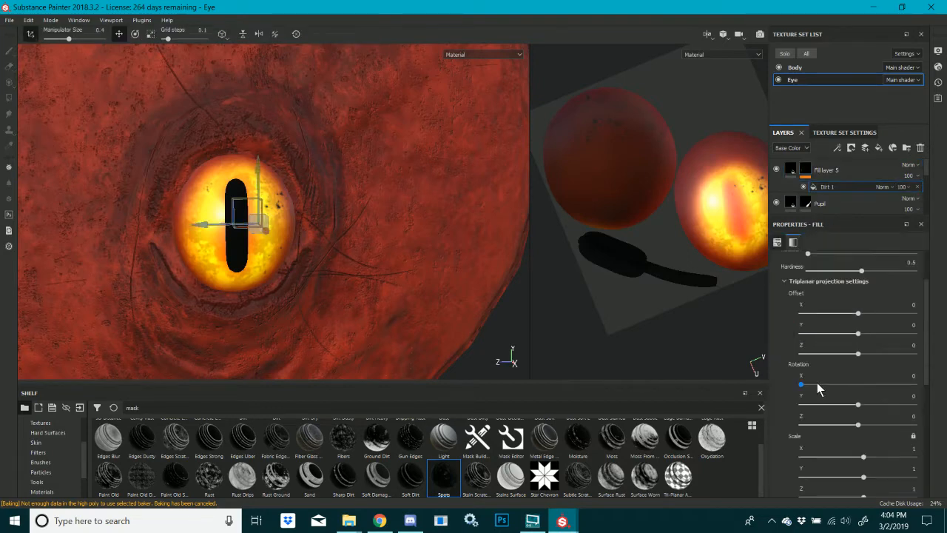
{"action": "scroll", "coordinate": [828, 304], "scroll_direction": "up", "scroll_amount": 3}
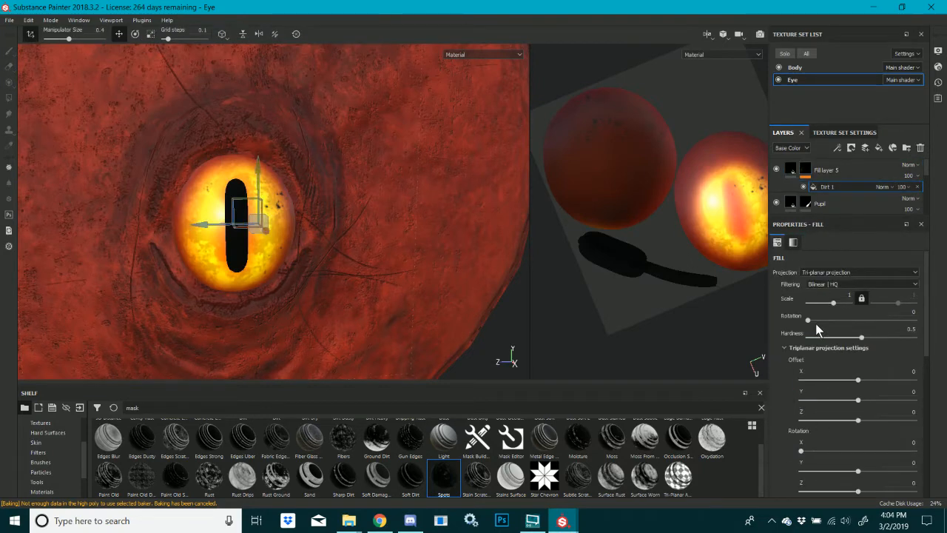
{"action": "left_click", "coordinate": [829, 320]}
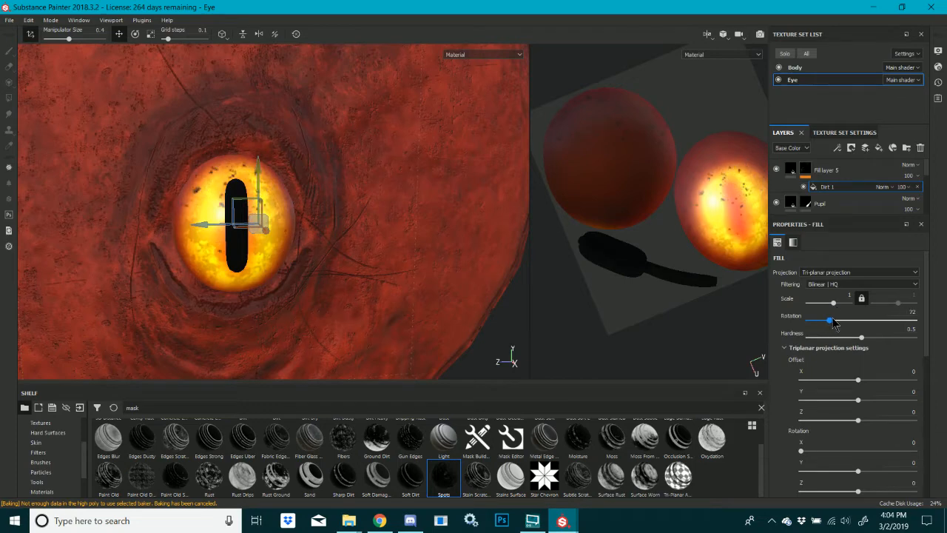
{"action": "mouse_move", "coordinate": [833, 322]}
{"action": "left_mouse_down"}
{"action": "mouse_move", "coordinate": [857, 323]}
{"action": "mouse_move", "coordinate": [846, 323]}
{"action": "left_mouse_up"}
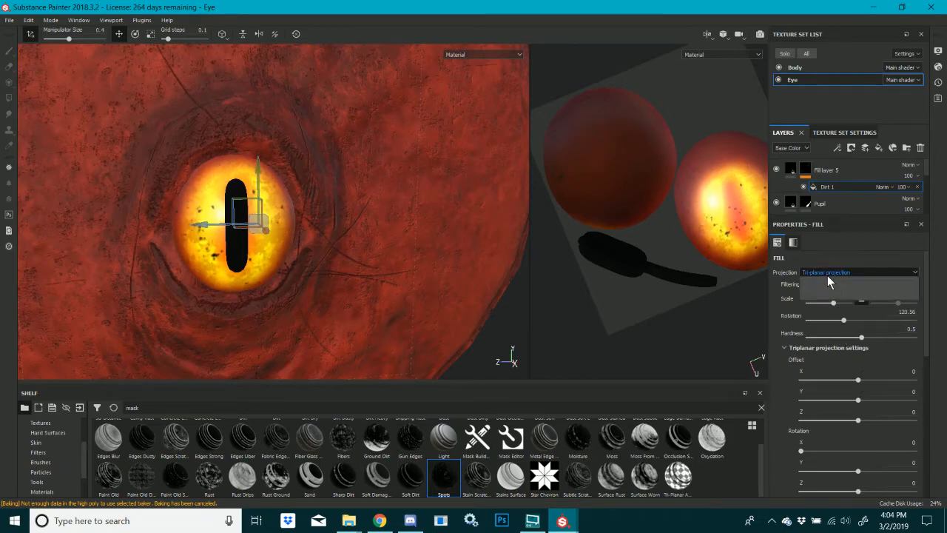
Scale the Dirt 1 fill's tri-planar projection to about 1.44 on all axes
{"action": "left_click", "coordinate": [827, 274]}
{"action": "left_click", "coordinate": [833, 287]}
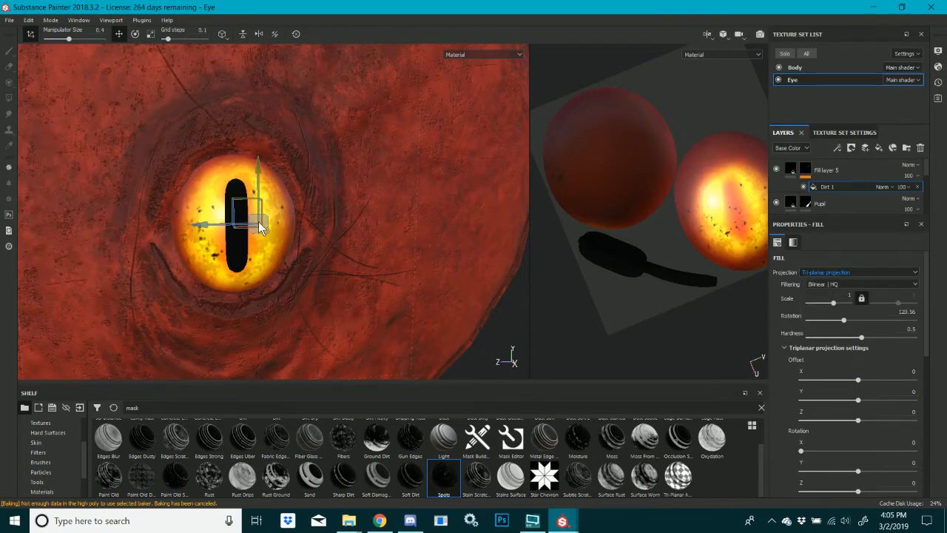
{"action": "key", "text": "r"}
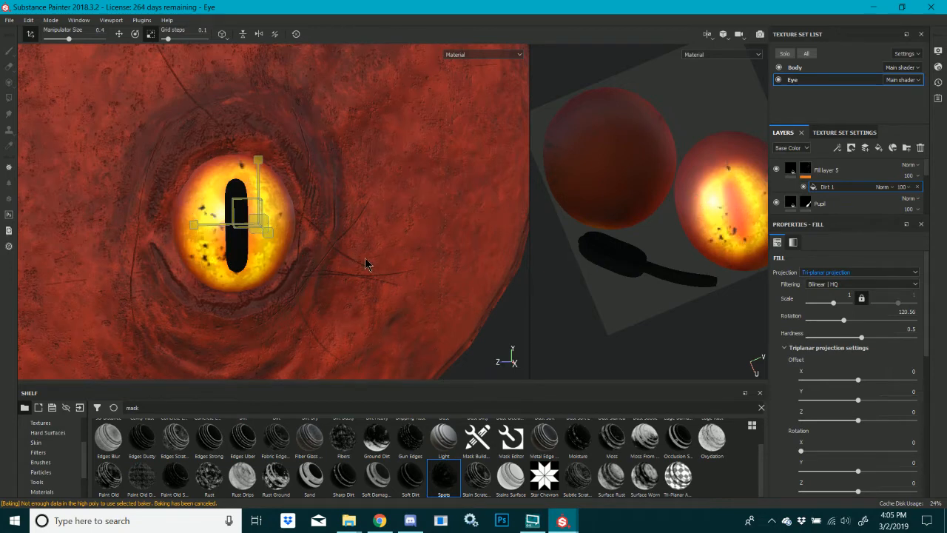
Set the Dirt 1 grayscale's histogram position to 0.65, histogram contrast to 0.1 and disorder to 28.25
{"action": "scroll", "coordinate": [878, 442], "scroll_direction": "down", "scroll_amount": 5}
{"action": "scroll", "coordinate": [877, 442], "scroll_direction": "down", "scroll_amount": 5}
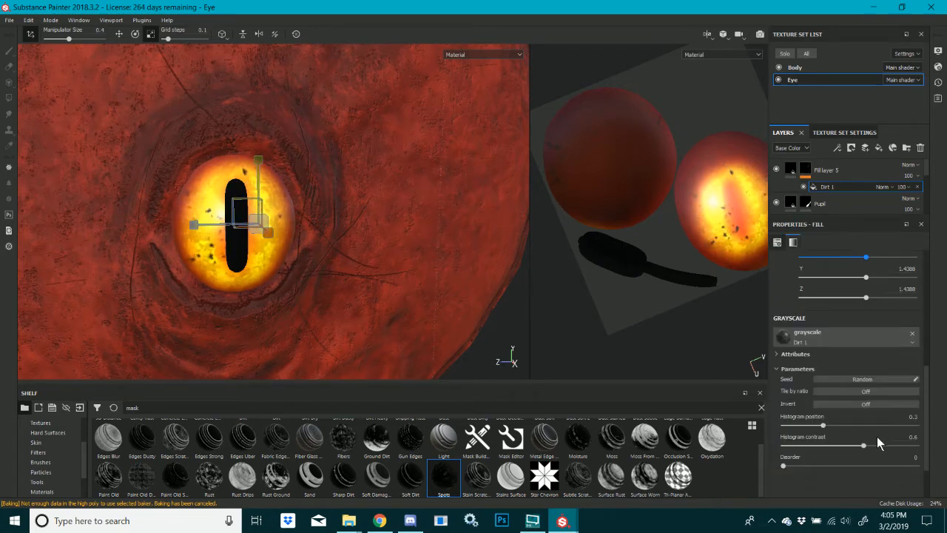
{"action": "left_click", "coordinate": [797, 295]}
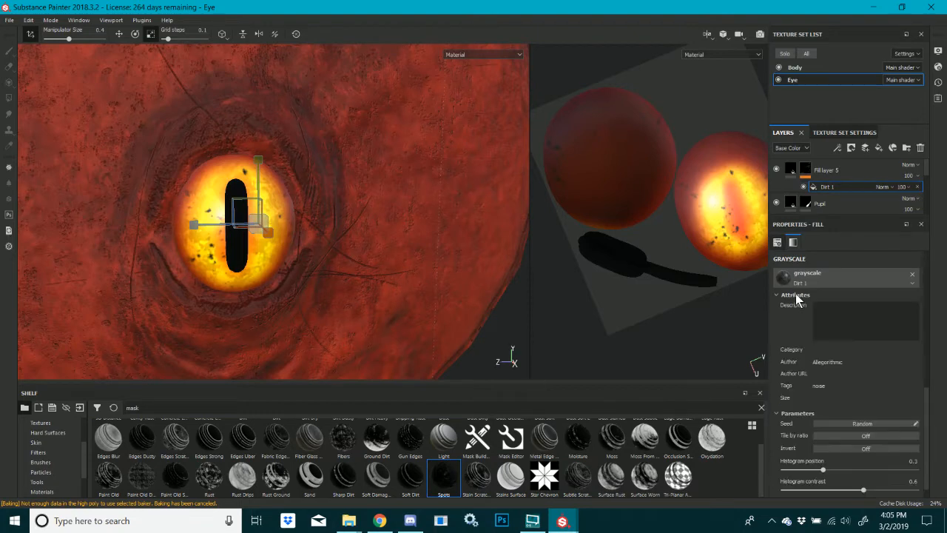
{"action": "left_click", "coordinate": [797, 295]}
{"action": "scroll", "coordinate": [829, 437], "scroll_direction": "down", "scroll_amount": 2}
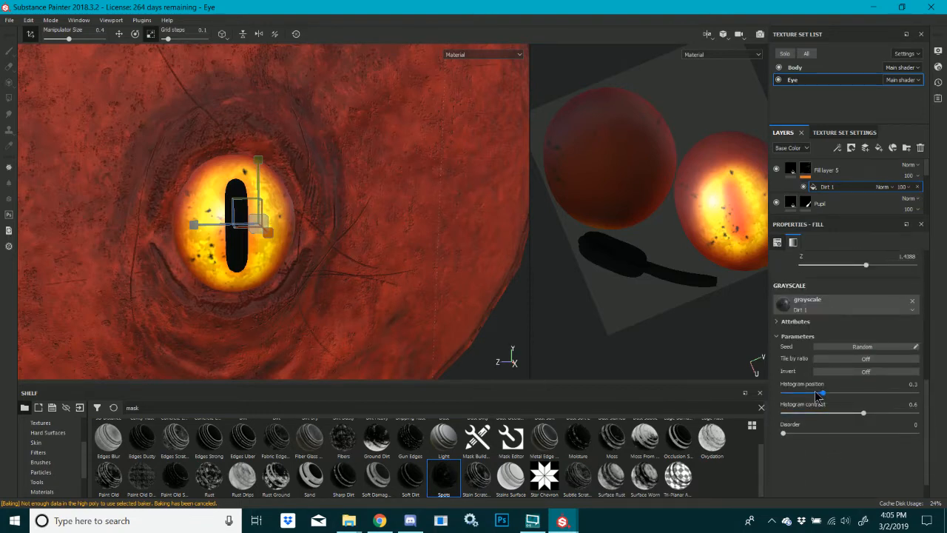
{"action": "left_click_drag", "start_coordinate": [812, 396], "coordinate": [827, 436]}
{"action": "left_click_drag", "start_coordinate": [214, 298], "coordinate": [303, 330], "text": "alt"}
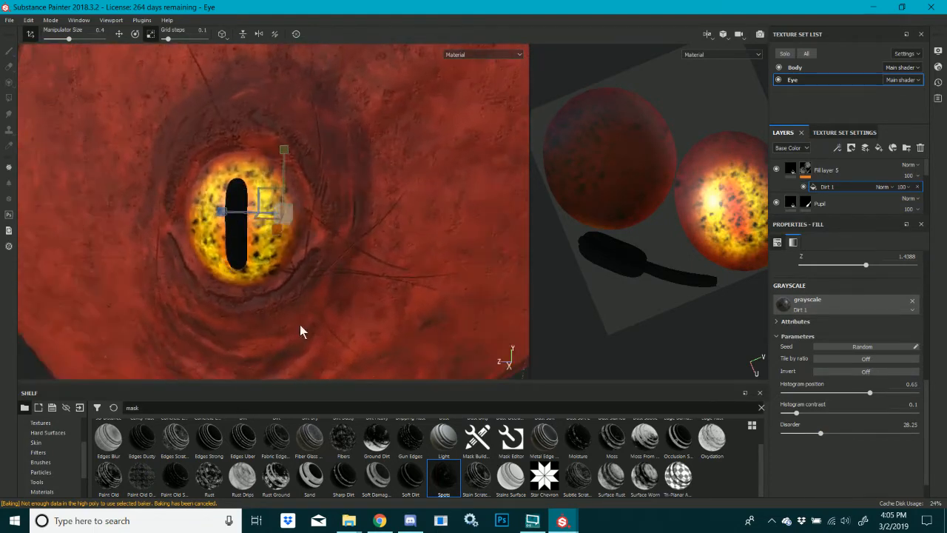
Compare the spots with the octopus eye photo in the browser, and return to the eye project in Substance Painter
{"action": "left_click", "coordinate": [391, 521]}
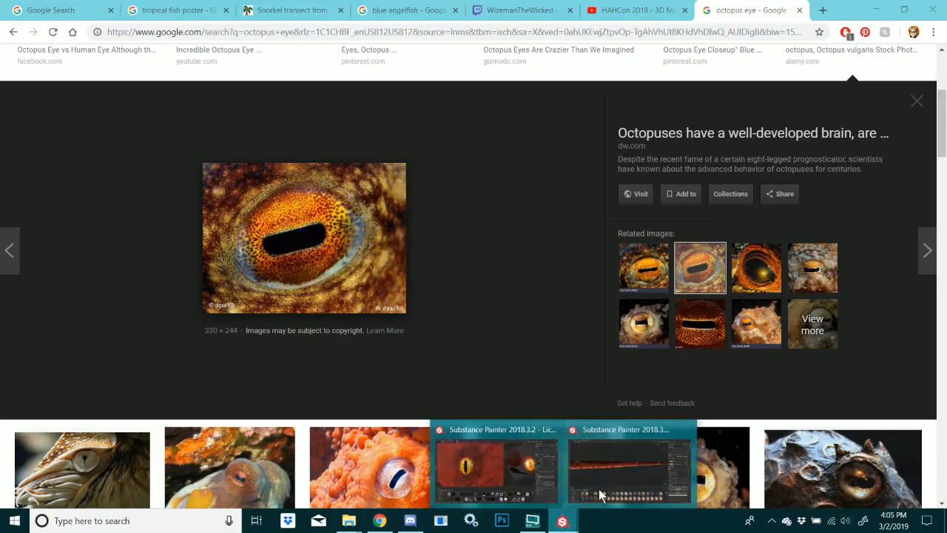
{"action": "left_click", "coordinate": [601, 490]}
{"action": "left_click", "coordinate": [555, 516]}
{"action": "left_click", "coordinate": [541, 473]}
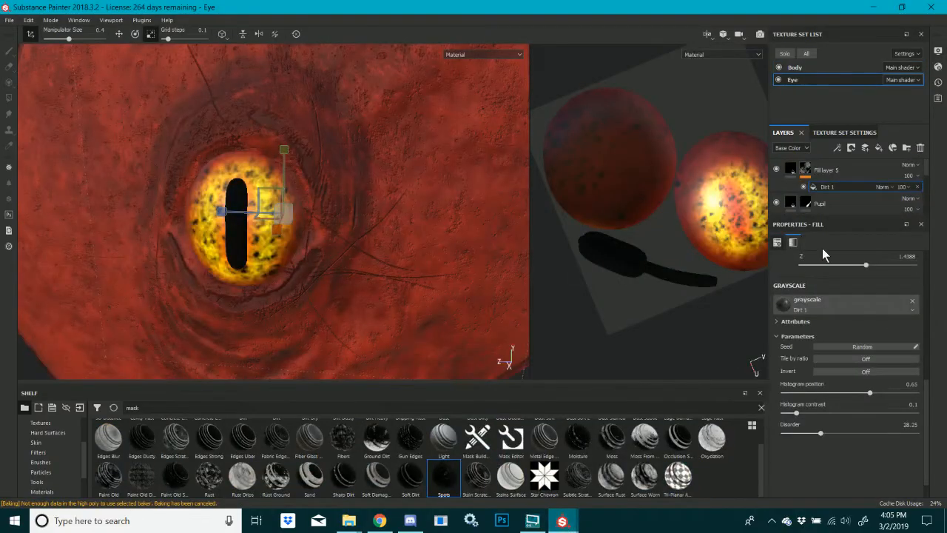
Set Fill layer 5's blend mode to Multiply
{"action": "left_click", "coordinate": [909, 165]}
{"action": "left_click", "coordinate": [890, 212]}
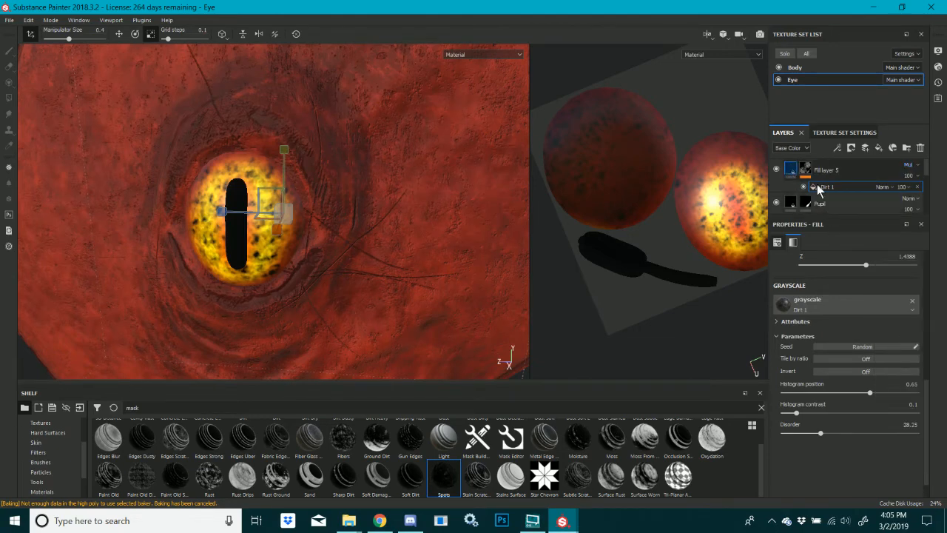
Try a height of 0.7818 on Fill layer 5, compare it with the octopus eye photo in the browser, and disable the height channel again
{"action": "left_click", "coordinate": [792, 170]}
{"action": "left_click", "coordinate": [908, 336]}
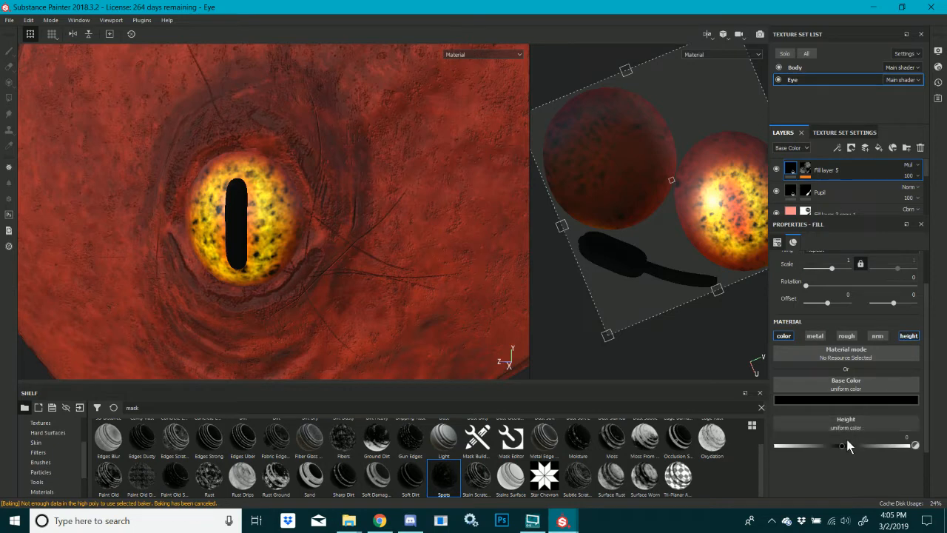
{"action": "left_click_drag", "start_coordinate": [842, 445], "coordinate": [896, 446]}
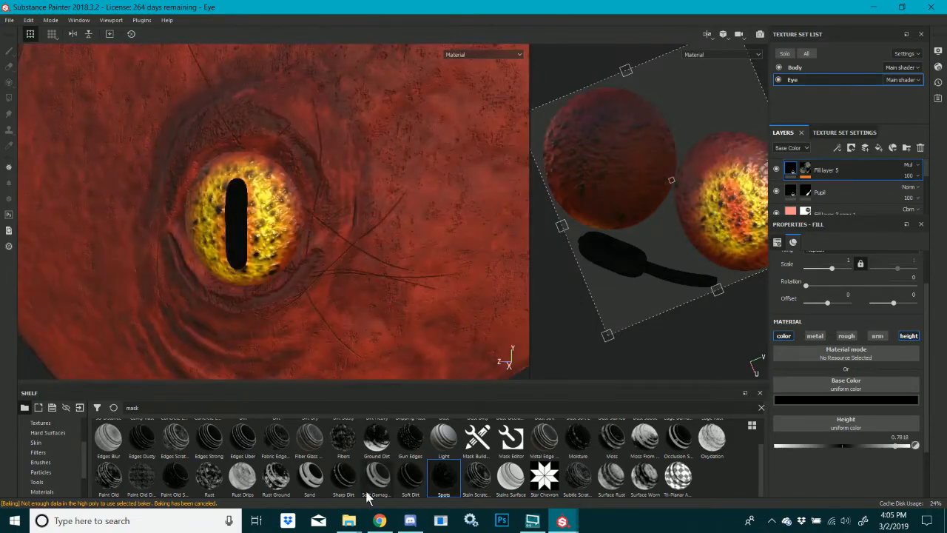
{"action": "left_click", "coordinate": [379, 520]}
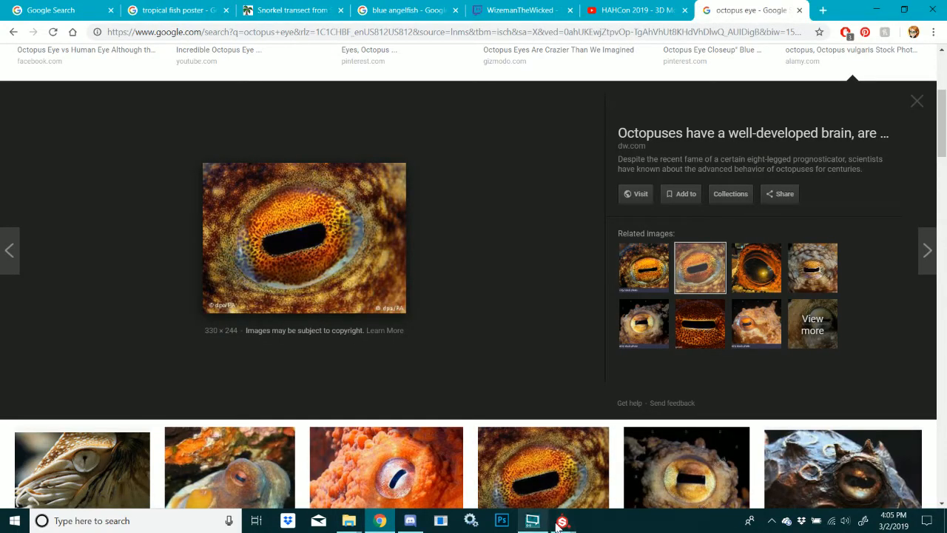
{"action": "mouse_move", "coordinate": [562, 520]}
{"action": "left_click", "coordinate": [609, 472]}
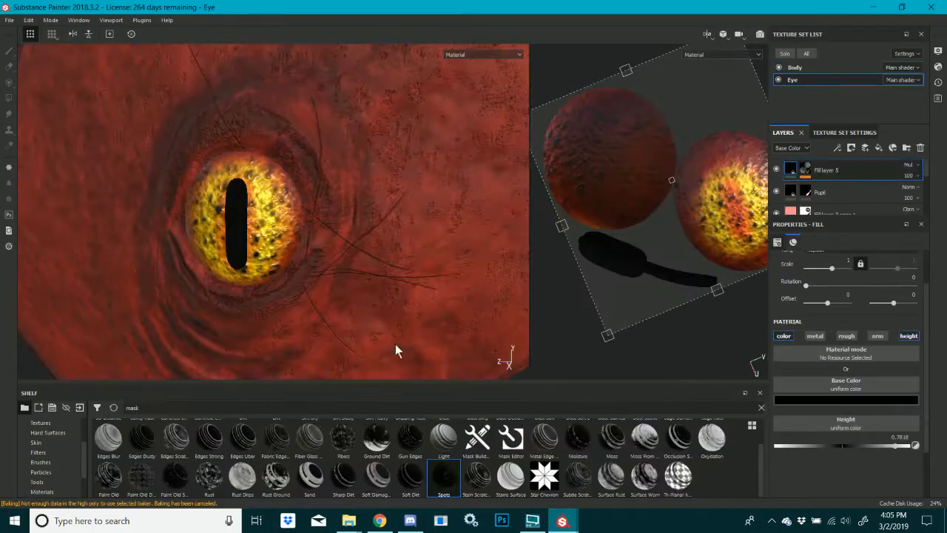
{"action": "left_click", "coordinate": [908, 336]}
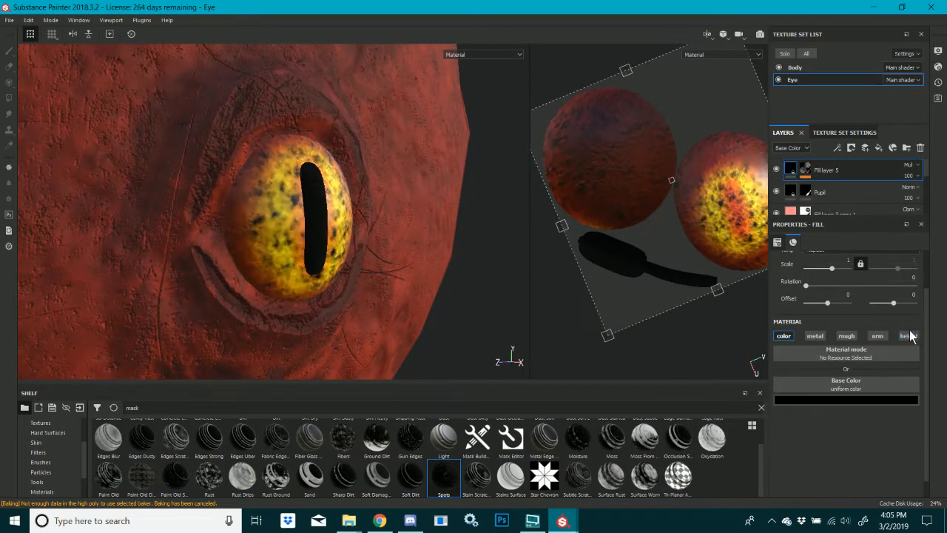
Lower Fill layer 5's opacity to 74 and compare the eye with the layer hidden and shown
{"action": "left_click_drag", "start_coordinate": [909, 175], "coordinate": [933, 198]}
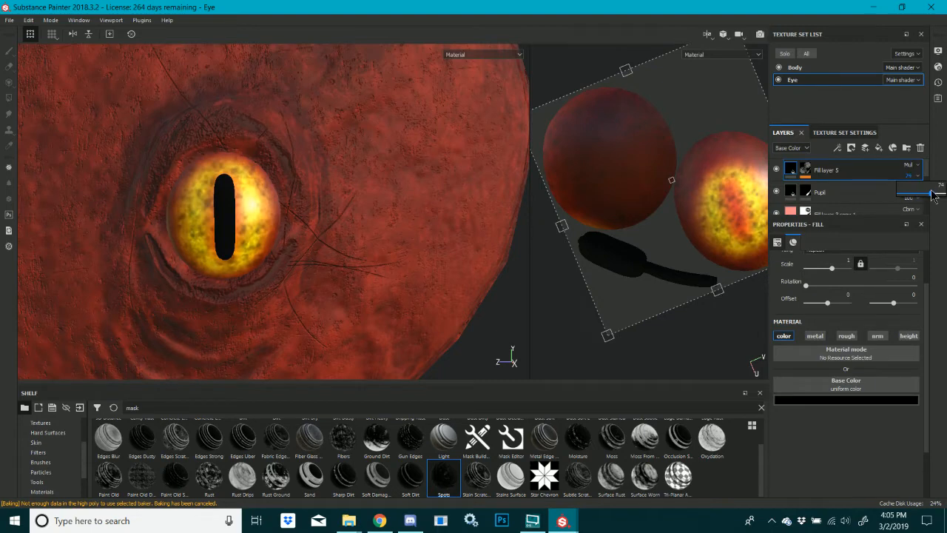
{"action": "mouse_move", "coordinate": [385, 248]}
{"action": "left_mouse_down", "text": "alt"}
{"action": "mouse_move", "coordinate": [239, 256]}
{"action": "mouse_move", "coordinate": [262, 266]}
{"action": "mouse_move", "coordinate": [500, 237]}
{"action": "mouse_move", "coordinate": [375, 263]}
{"action": "left_mouse_up", "text": "alt"}
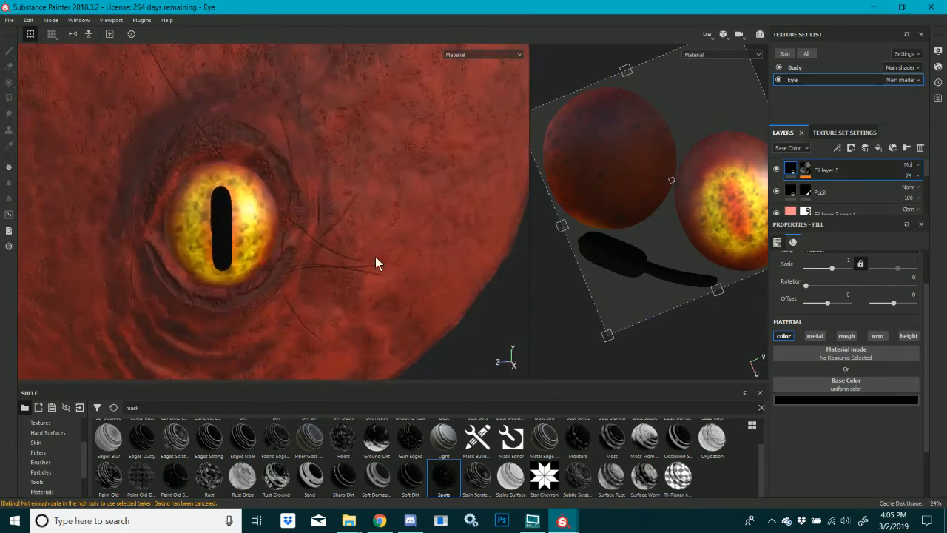
{"action": "left_click", "coordinate": [776, 169]}
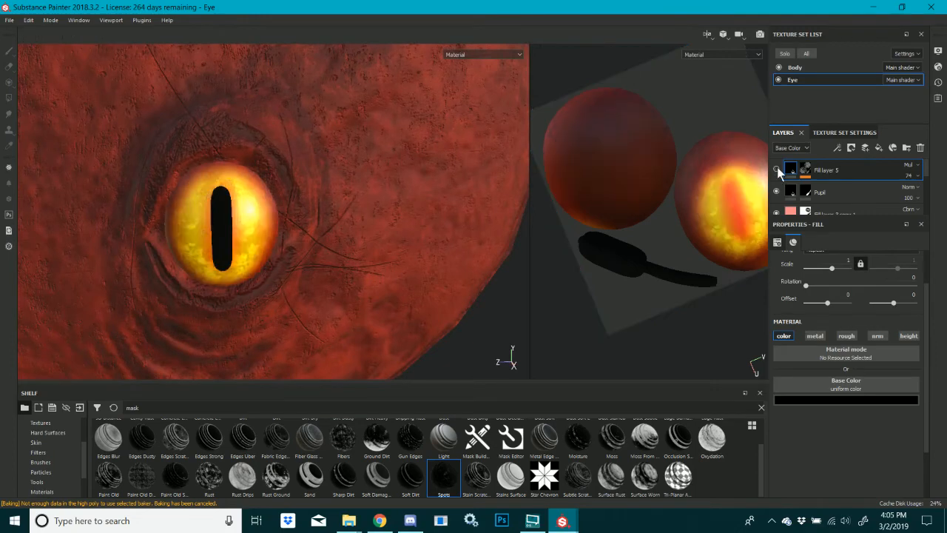
{"action": "left_click", "coordinate": [776, 169]}
Offset the Dirt 1 fill's tri-planar projection to X -0.34, Y -0.46 and Z -0.27
{"action": "left_click", "coordinate": [806, 174]}
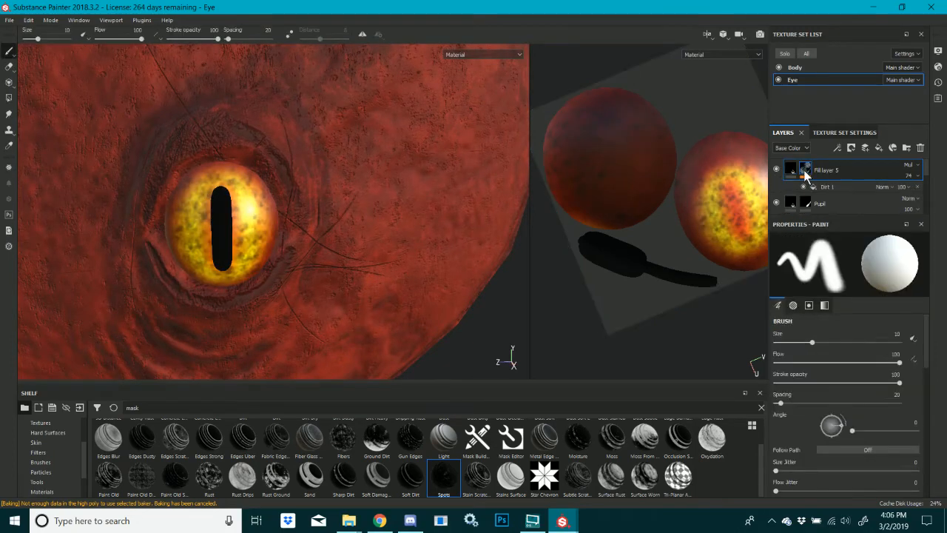
{"action": "scroll", "coordinate": [855, 386], "scroll_direction": "down", "scroll_amount": 5}
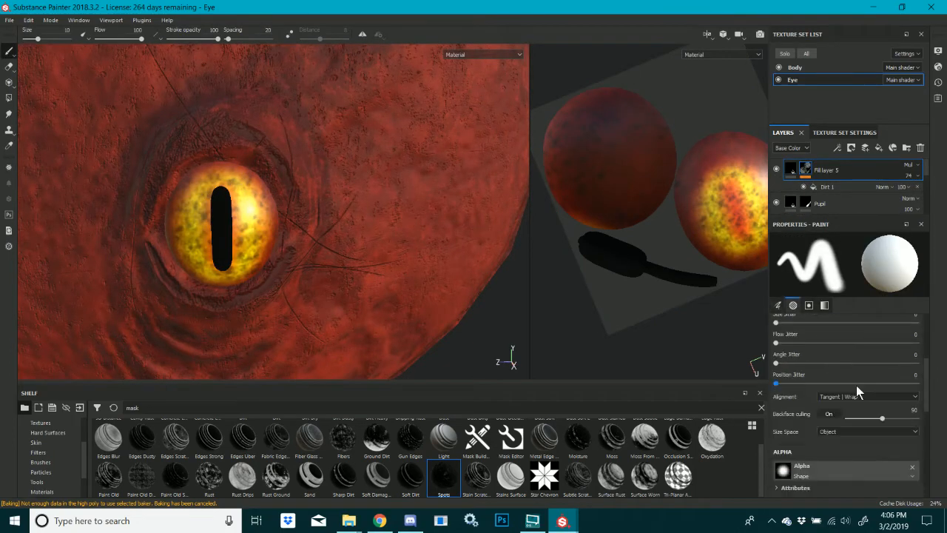
{"action": "scroll", "coordinate": [857, 385], "scroll_direction": "down", "scroll_amount": 2}
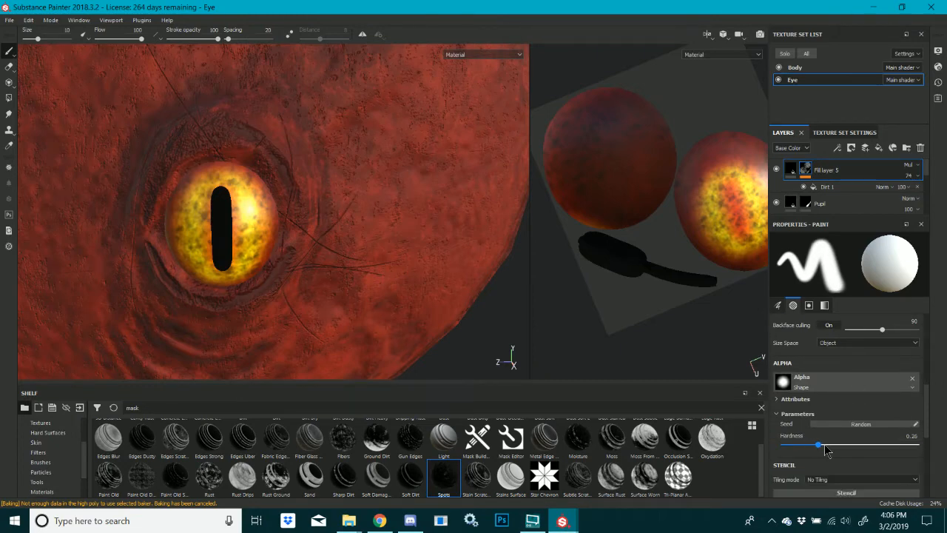
{"action": "scroll", "coordinate": [814, 415], "scroll_direction": "down", "scroll_amount": 2}
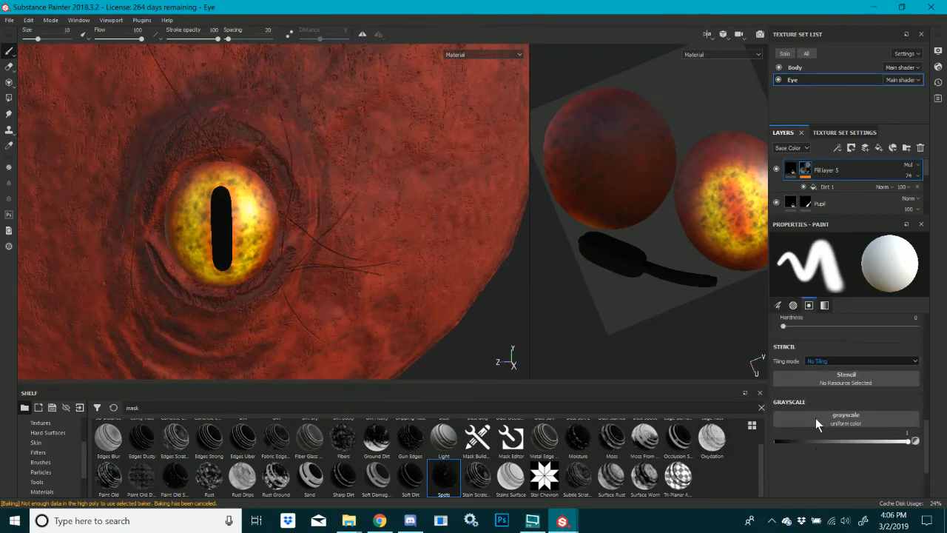
{"action": "left_click", "coordinate": [842, 190]}
{"action": "scroll", "coordinate": [850, 333], "scroll_direction": "down", "scroll_amount": 2}
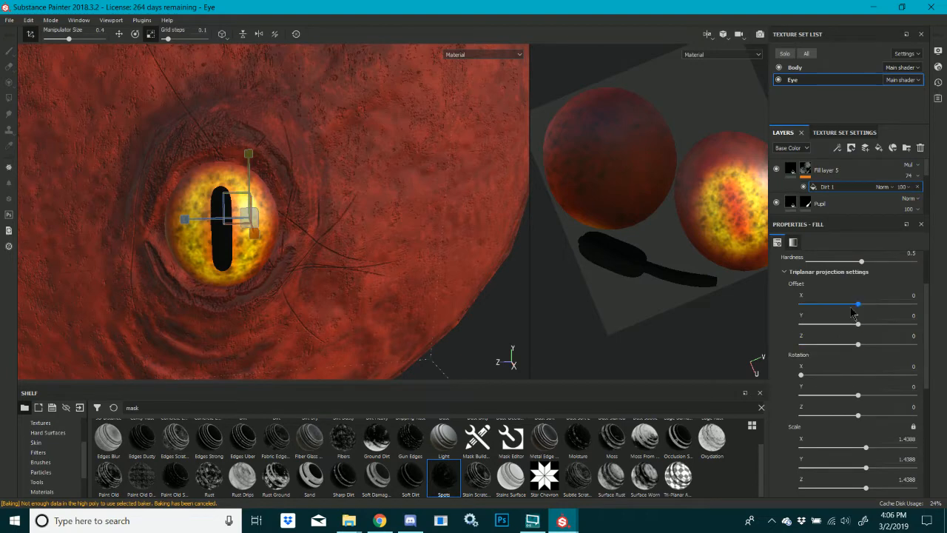
{"action": "left_click_drag", "start_coordinate": [851, 312], "coordinate": [851, 349]}
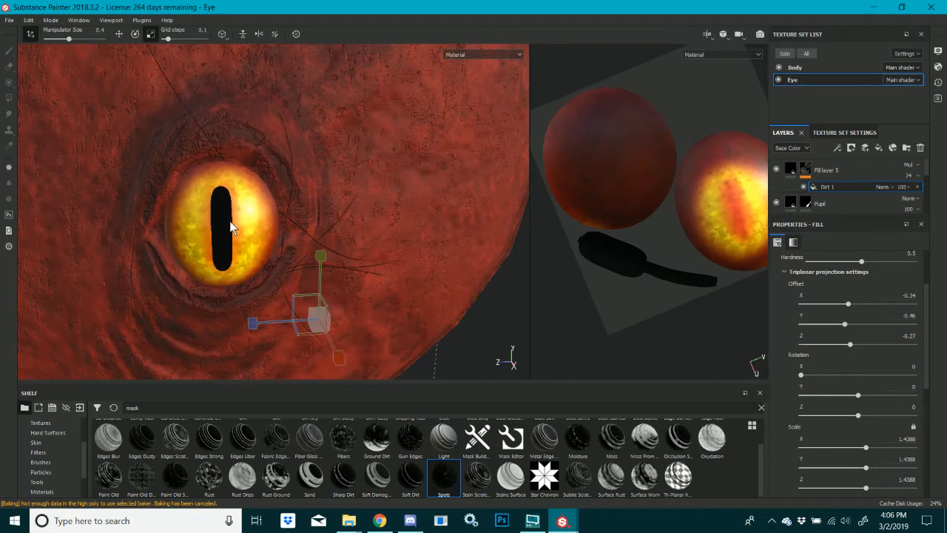
{"action": "right_click_drag", "start_coordinate": [230, 221], "coordinate": [355, 246], "text": "alt"}
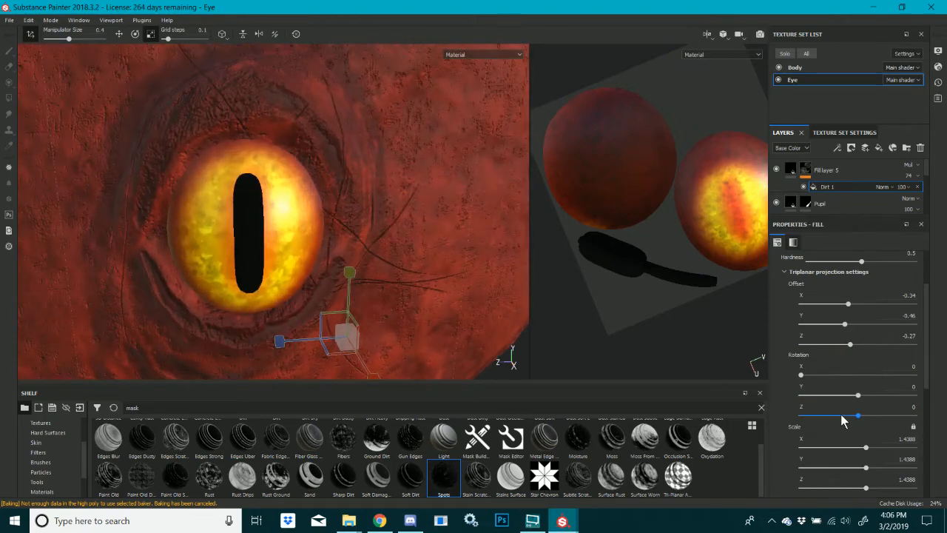
Set the Dirt 1 grayscale's histogram position to 0.71 and its histogram contrast to 0
{"action": "scroll", "coordinate": [840, 414], "scroll_direction": "down", "scroll_amount": 5}
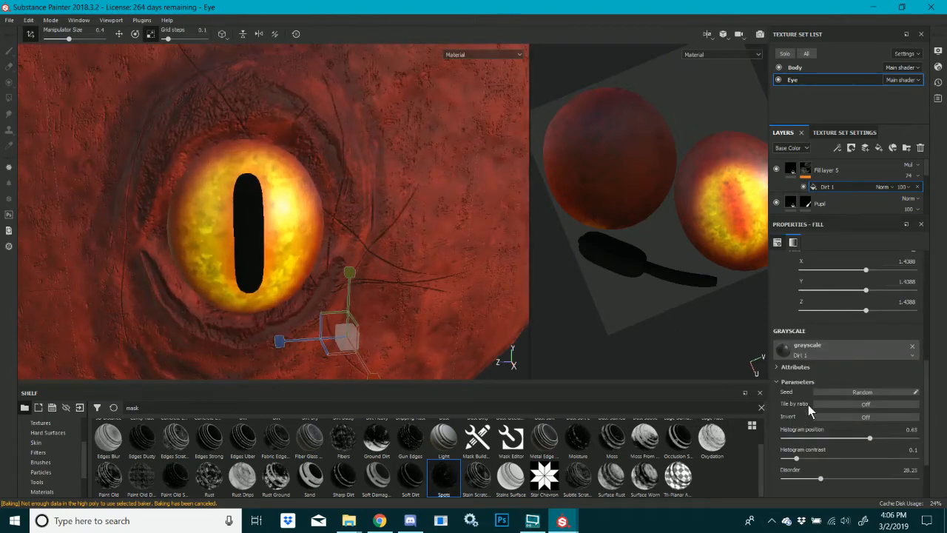
{"action": "scroll", "coordinate": [808, 404], "scroll_direction": "down", "scroll_amount": 1}
{"action": "left_click_drag", "start_coordinate": [836, 412], "coordinate": [879, 424]}
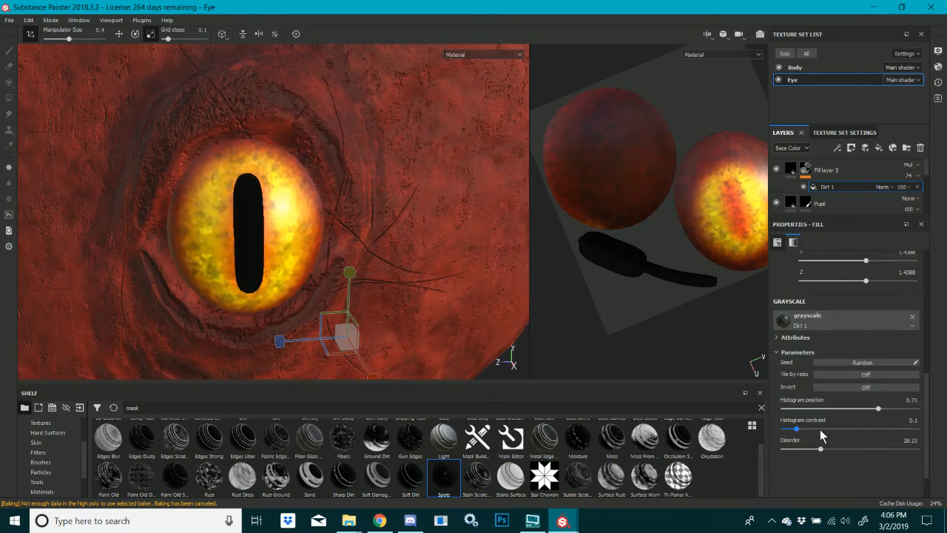
{"action": "left_click_drag", "start_coordinate": [767, 439], "coordinate": [754, 439]}
{"action": "scroll", "coordinate": [261, 251], "scroll_direction": "down", "scroll_amount": 3}
{"action": "scroll", "coordinate": [270, 253], "scroll_direction": "up", "scroll_amount": 4}
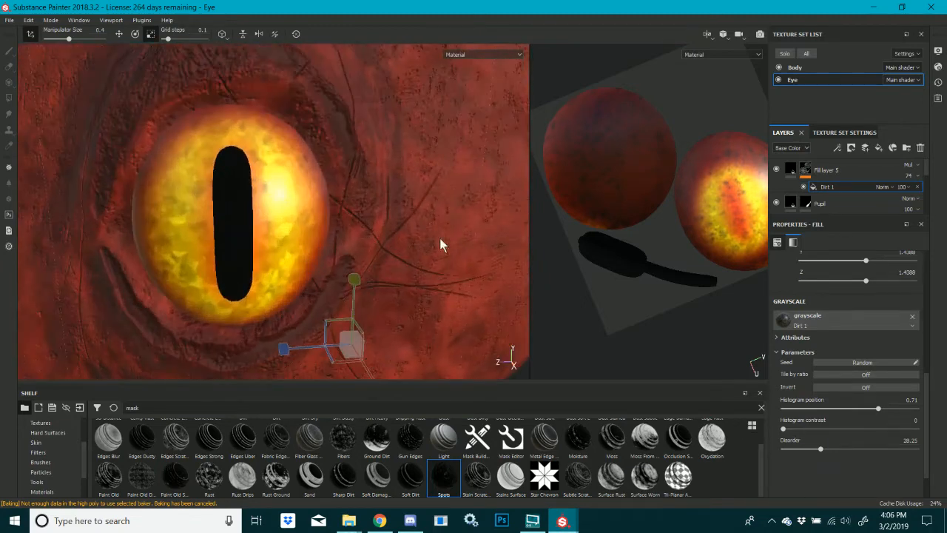
Change Fill layer 5's base color to a dark red
{"action": "left_click", "coordinate": [791, 169]}
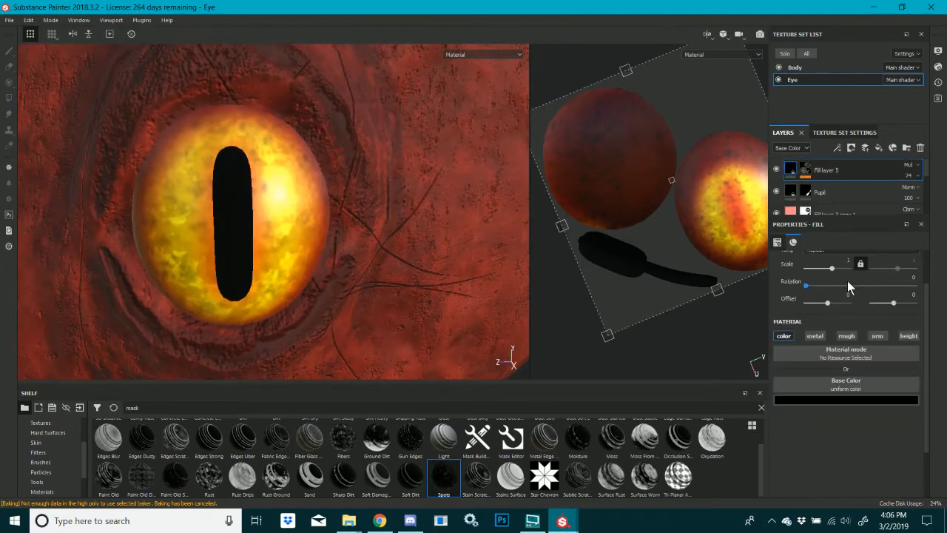
{"action": "left_click", "coordinate": [844, 403]}
{"action": "left_click_drag", "start_coordinate": [866, 450], "coordinate": [934, 493]}
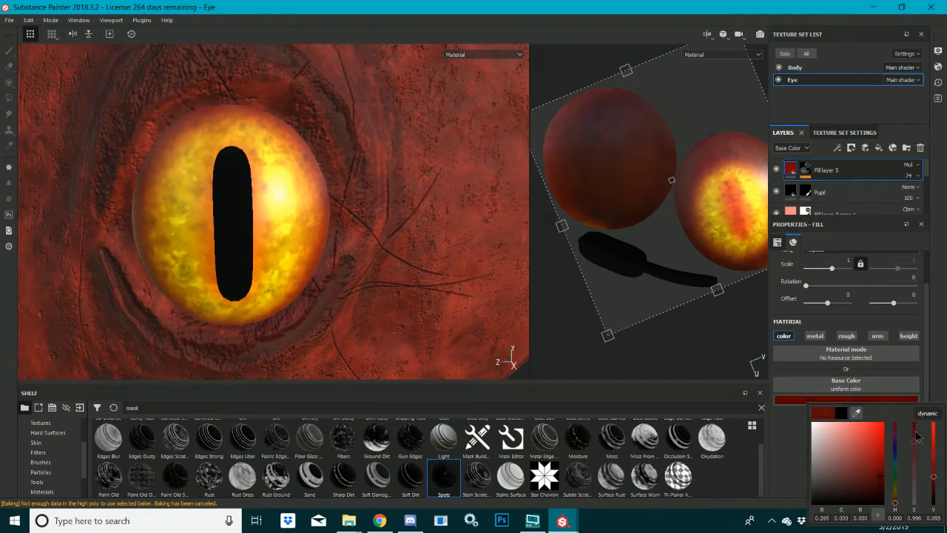
Set Fill layer 5's opacity to 86 and compare the eye with the layer hidden and shown
{"action": "left_click", "coordinate": [917, 176]}
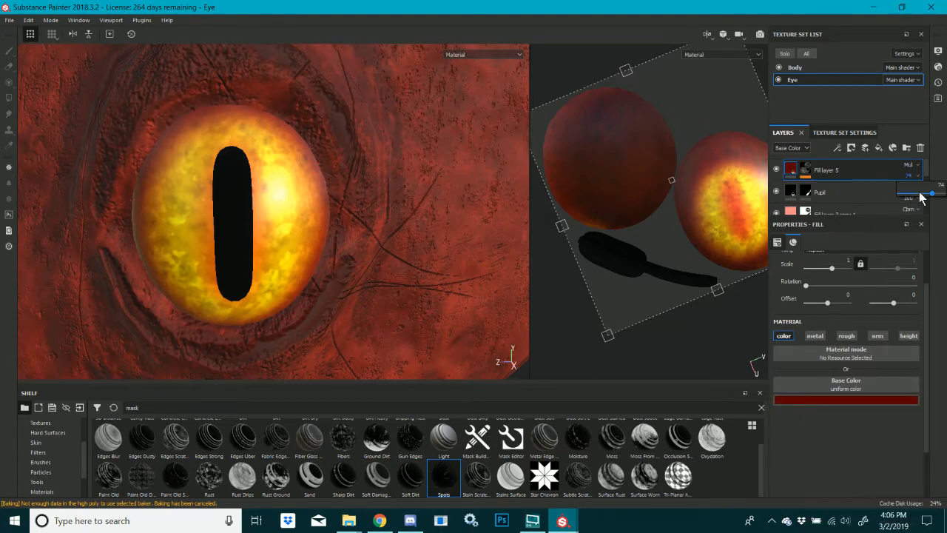
{"action": "left_click_drag", "start_coordinate": [920, 194], "coordinate": [946, 192]}
{"action": "left_click", "coordinate": [719, 237]}
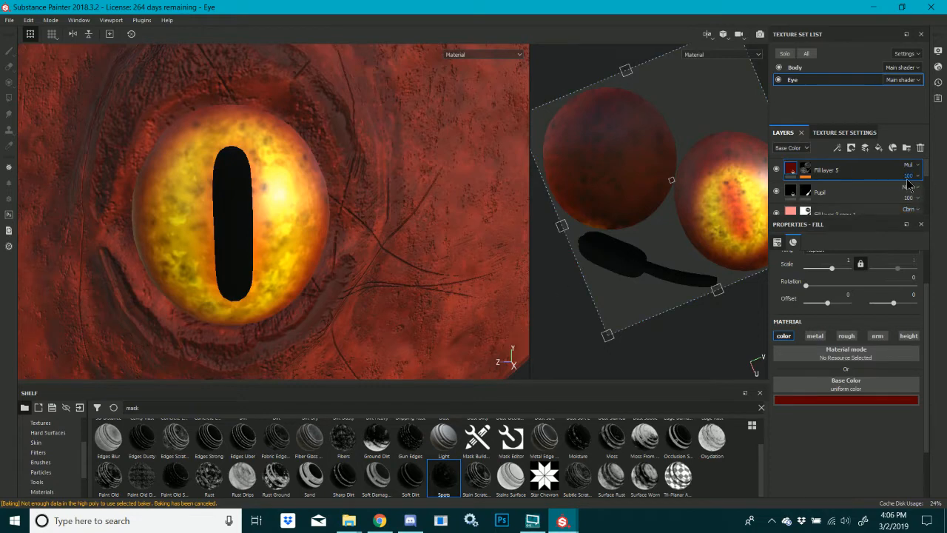
{"action": "scroll", "coordinate": [359, 251], "scroll_direction": "down", "scroll_amount": 6}
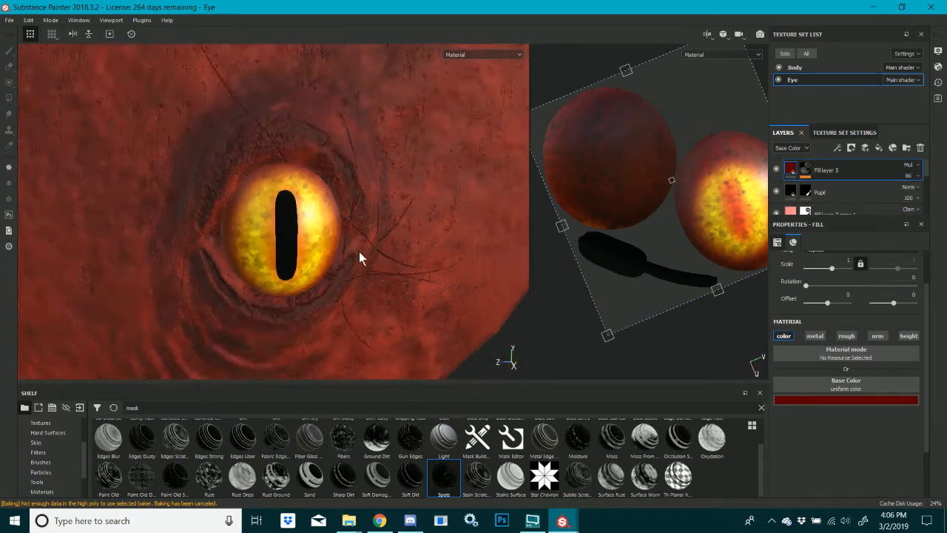
{"action": "scroll", "coordinate": [363, 242], "scroll_direction": "up", "scroll_amount": 5}
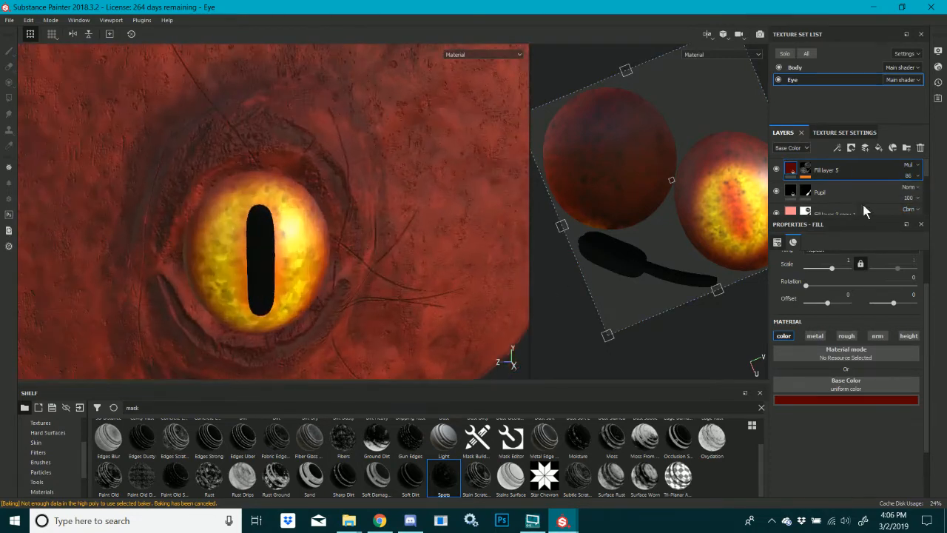
{"action": "left_click", "coordinate": [777, 170]}
{"action": "scroll", "coordinate": [414, 251], "scroll_direction": "up", "scroll_amount": 2}
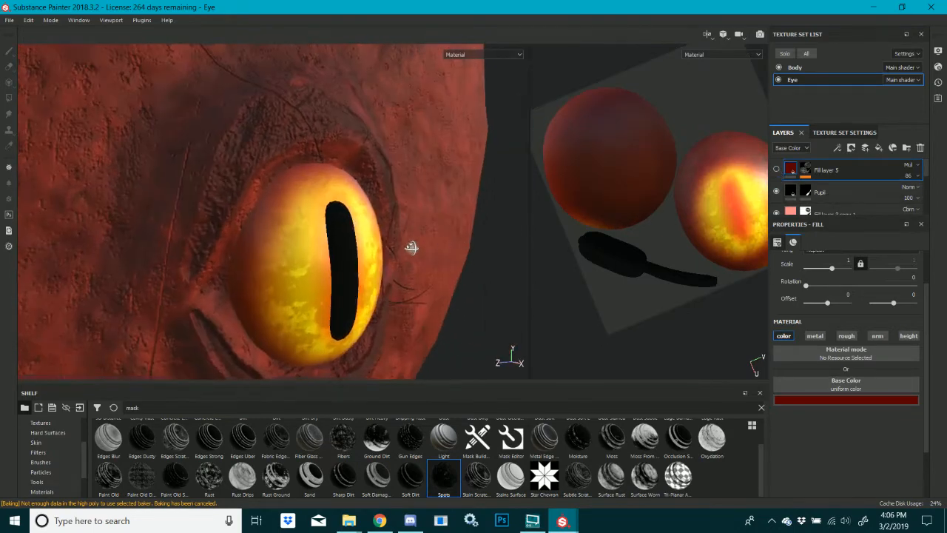
{"action": "scroll", "coordinate": [412, 247], "scroll_direction": "down", "scroll_amount": 2}
{"action": "left_click", "coordinate": [776, 169]}
{"action": "mouse_move", "coordinate": [348, 256]}
{"action": "left_mouse_down", "text": "alt"}
{"action": "mouse_move", "coordinate": [152, 277]}
{"action": "mouse_move", "coordinate": [271, 275]}
{"action": "mouse_move", "coordinate": [339, 230]}
{"action": "mouse_move", "coordinate": [342, 196]}
{"action": "mouse_move", "coordinate": [461, 258]}
{"action": "mouse_move", "coordinate": [351, 254]}
{"action": "mouse_move", "coordinate": [291, 270]}
{"action": "mouse_move", "coordinate": [277, 288]}
{"action": "mouse_move", "coordinate": [347, 254]}
{"action": "left_mouse_up", "text": "alt"}
Duplicate the brown Fill layer 3 and replace the copy's mask with a black mask
{"action": "scroll", "coordinate": [837, 197], "scroll_direction": "down", "scroll_amount": 4}
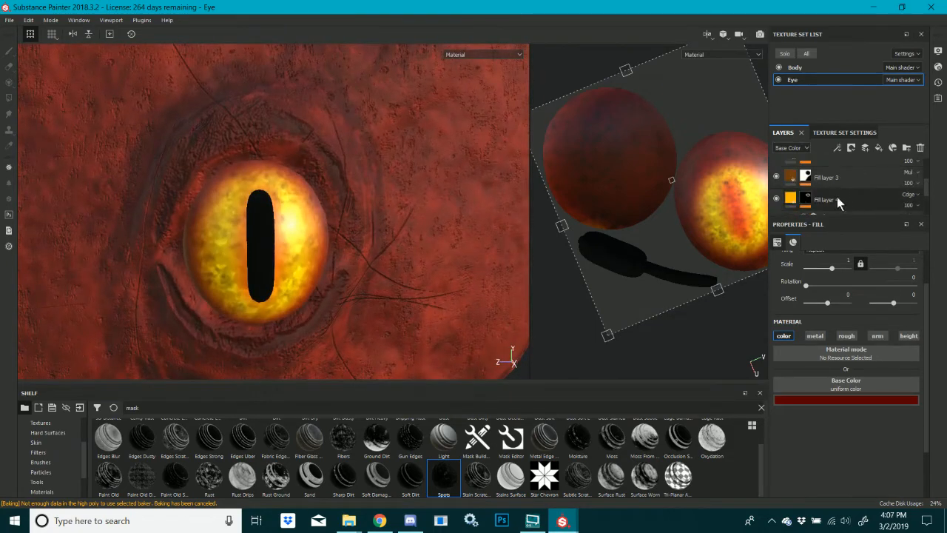
{"action": "left_click", "coordinate": [776, 178]}
{"action": "left_click", "coordinate": [776, 178]}
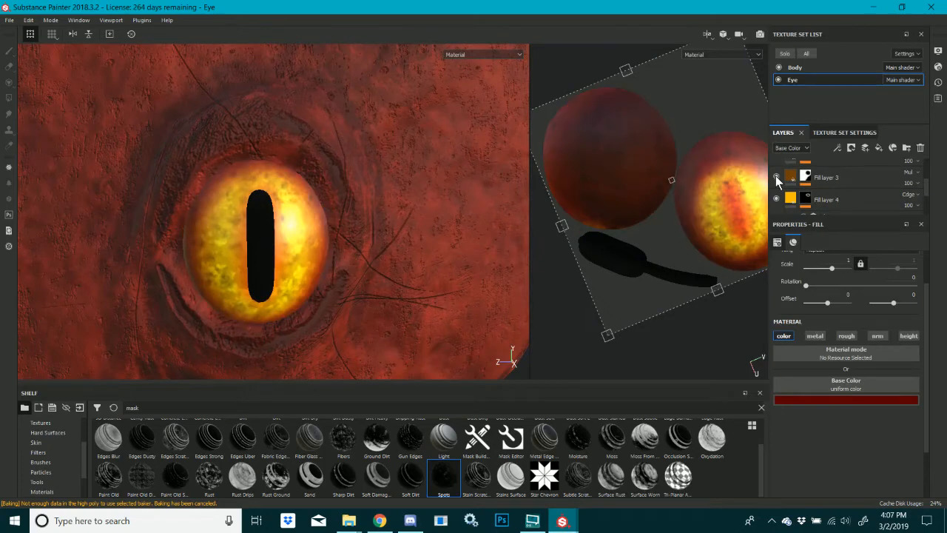
{"action": "right_click", "coordinate": [828, 180]}
{"action": "left_click", "coordinate": [836, 193]}
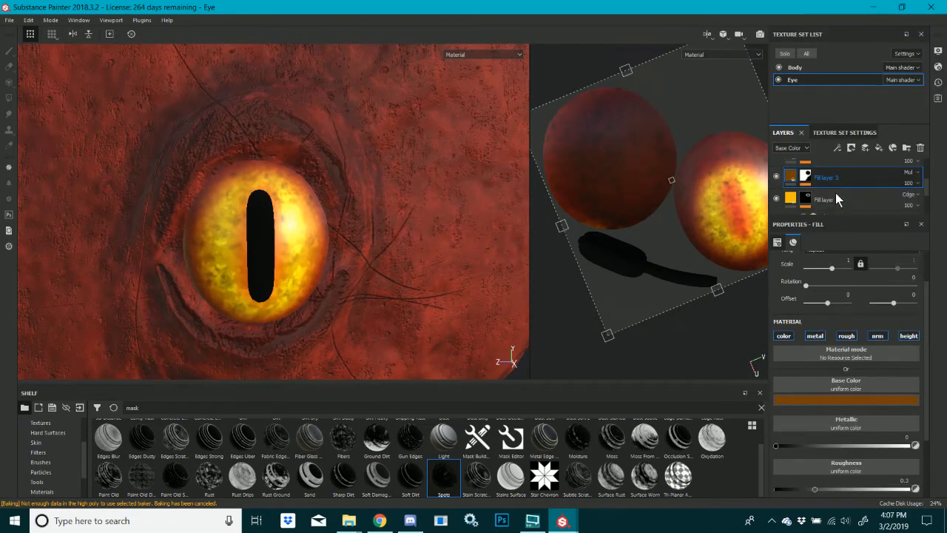
{"action": "right_click", "coordinate": [805, 184]}
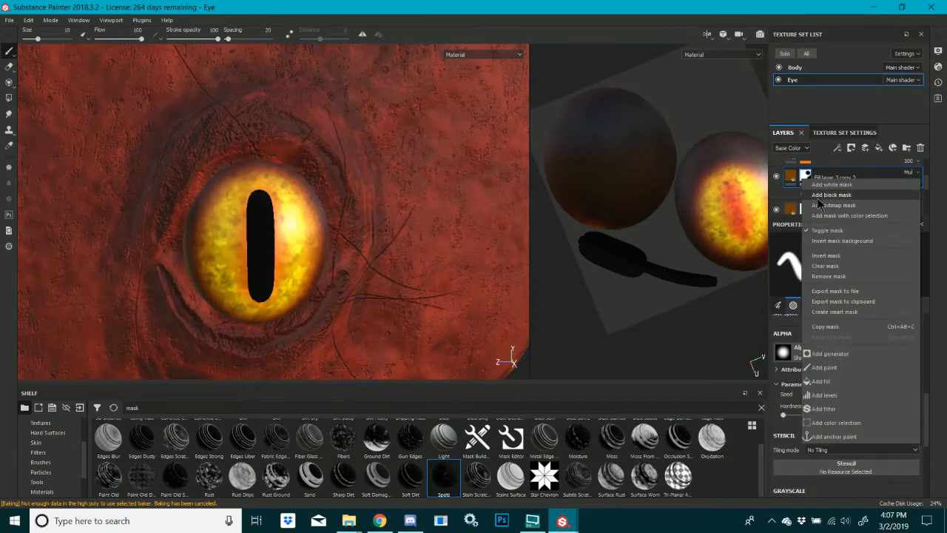
{"action": "left_click", "coordinate": [817, 197]}
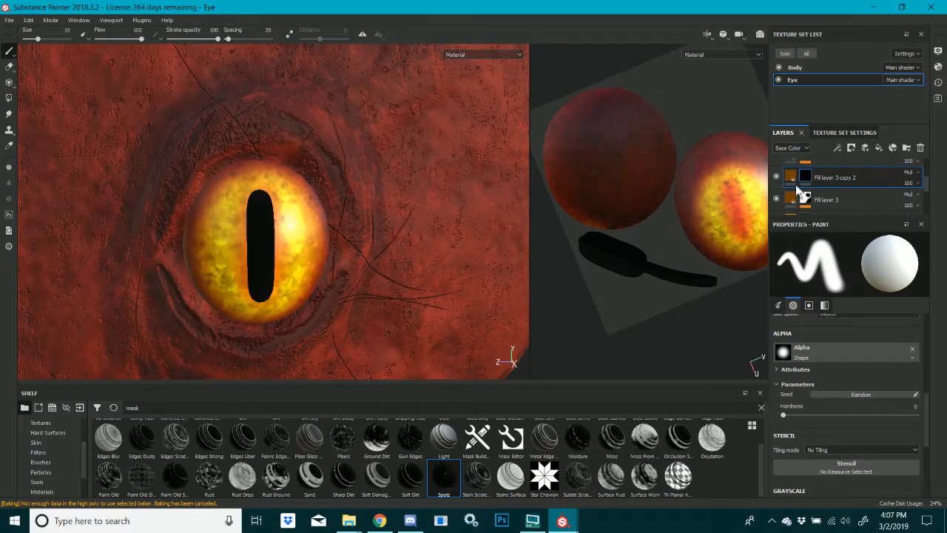
Paint brown shading around the slit pupil on Fill layer 3 copy 2's mask, undoing a trial stroke
{"action": "left_click_drag", "start_coordinate": [315, 222], "coordinate": [285, 199]}
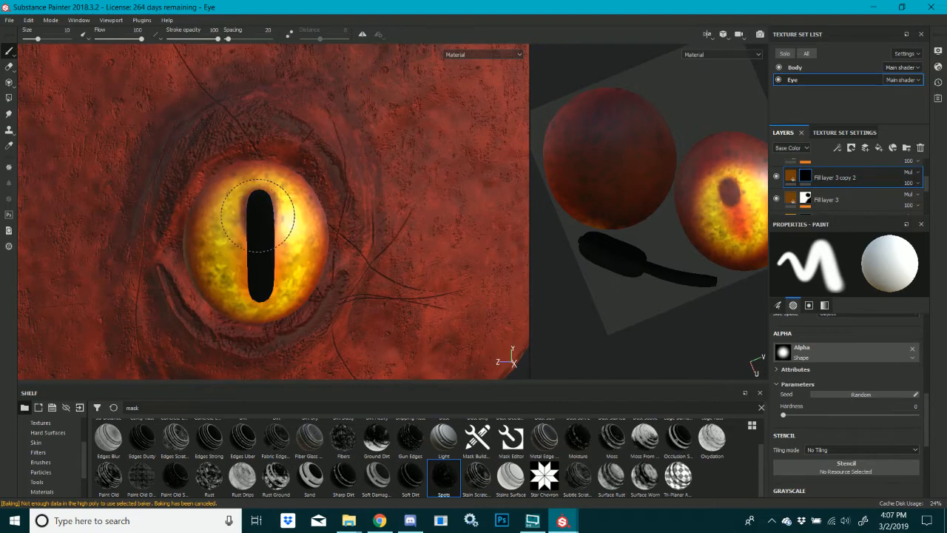
{"action": "left_click", "coordinate": [269, 207]}
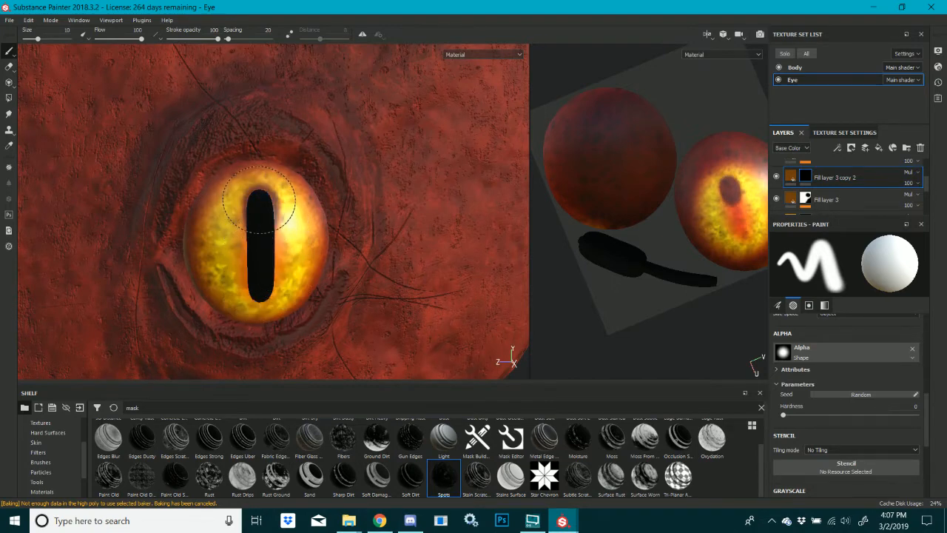
{"action": "key", "text": "ctrl+z"}
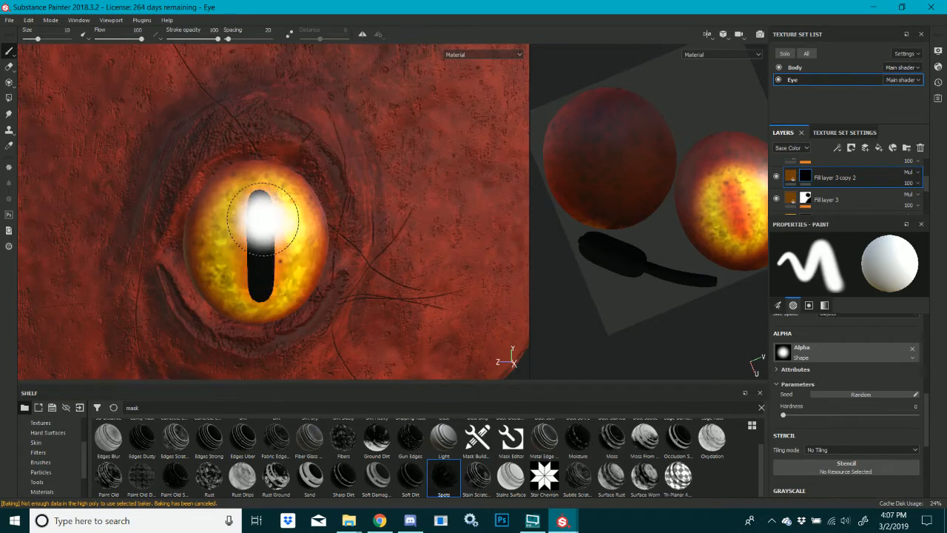
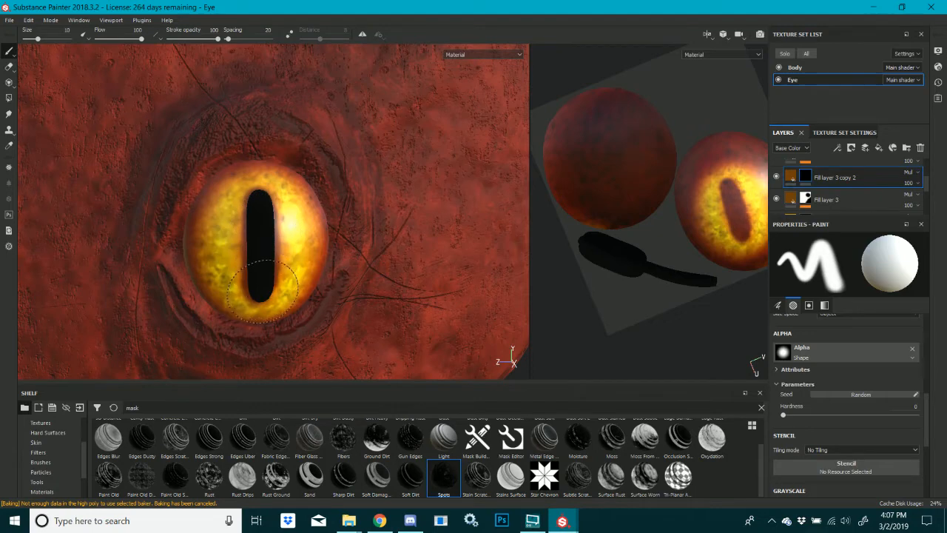
Paint the mask white along the eyeball's upper edge and sides to darken the rim with brown
{"action": "mouse_move", "coordinate": [365, 214]}
{"action": "left_mouse_down", "text": "alt"}
{"action": "mouse_move", "coordinate": [328, 226]}
{"action": "mouse_move", "coordinate": [335, 222]}
{"action": "left_mouse_up", "text": "alt"}
{"action": "mouse_move", "coordinate": [295, 185]}
{"action": "left_mouse_down"}
{"action": "mouse_move", "coordinate": [317, 241]}
{"action": "mouse_move", "coordinate": [306, 169]}
{"action": "mouse_move", "coordinate": [228, 152]}
{"action": "mouse_move", "coordinate": [240, 154]}
{"action": "left_mouse_up"}
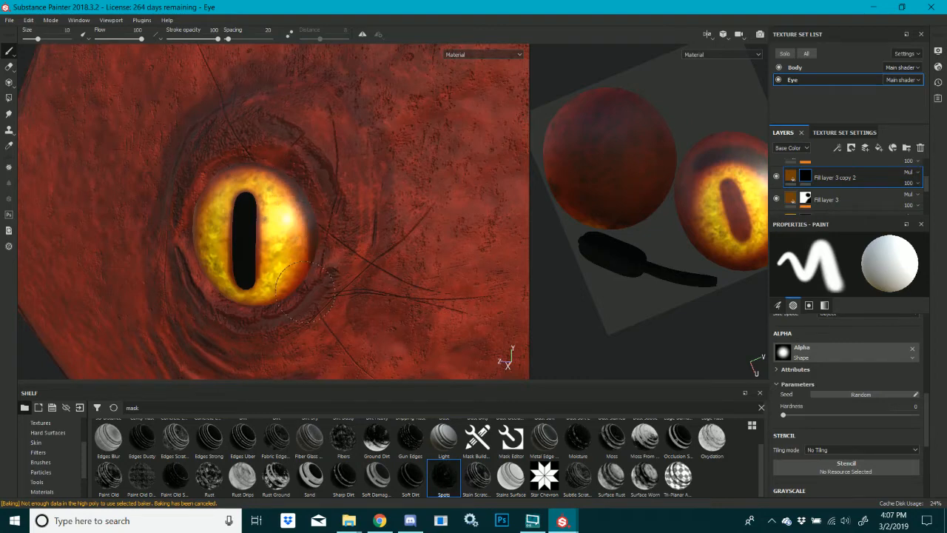
{"action": "left_click_drag", "start_coordinate": [304, 291], "coordinate": [294, 301]}
{"action": "mouse_move", "coordinate": [305, 247]}
{"action": "left_mouse_down"}
{"action": "mouse_move", "coordinate": [313, 260]}
{"action": "mouse_move", "coordinate": [288, 290]}
{"action": "mouse_move", "coordinate": [333, 255]}
{"action": "mouse_move", "coordinate": [319, 256]}
{"action": "left_mouse_up"}
{"action": "mouse_move", "coordinate": [216, 165]}
{"action": "left_mouse_down"}
{"action": "mouse_move", "coordinate": [197, 177]}
{"action": "mouse_move", "coordinate": [196, 192]}
{"action": "mouse_move", "coordinate": [210, 179]}
{"action": "mouse_move", "coordinate": [203, 203]}
{"action": "mouse_move", "coordinate": [265, 166]}
{"action": "mouse_move", "coordinate": [198, 196]}
{"action": "mouse_move", "coordinate": [178, 282]}
{"action": "left_mouse_up"}
{"action": "mouse_move", "coordinate": [195, 192]}
{"action": "left_mouse_down"}
{"action": "mouse_move", "coordinate": [187, 280]}
{"action": "mouse_move", "coordinate": [215, 324]}
{"action": "left_mouse_up"}
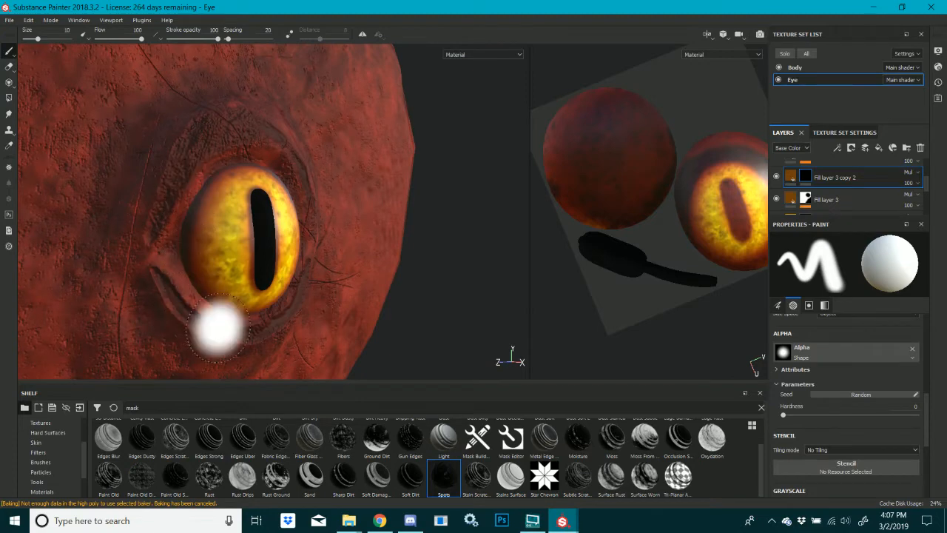
Continue the brown mask shading along the eyeball's lower edge and up into the eye corner
{"action": "mouse_move", "coordinate": [186, 256]}
{"action": "left_mouse_down"}
{"action": "mouse_move", "coordinate": [210, 321]}
{"action": "mouse_move", "coordinate": [247, 319]}
{"action": "mouse_move", "coordinate": [205, 276]}
{"action": "mouse_move", "coordinate": [250, 317]}
{"action": "left_mouse_up"}
{"action": "left_click_drag", "start_coordinate": [237, 304], "coordinate": [278, 314]}
{"action": "left_click_drag", "start_coordinate": [267, 315], "coordinate": [298, 303]}
{"action": "left_click_drag", "start_coordinate": [293, 296], "coordinate": [316, 250]}
{"action": "left_click_drag", "start_coordinate": [315, 242], "coordinate": [316, 233]}
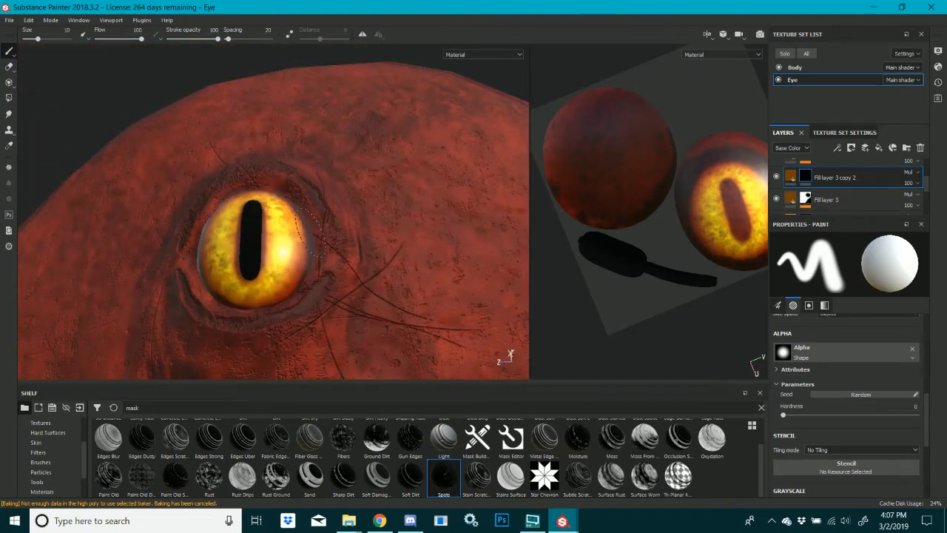
{"action": "left_click_drag", "start_coordinate": [289, 301], "coordinate": [307, 248]}
{"action": "left_click_drag", "start_coordinate": [289, 291], "coordinate": [287, 295]}
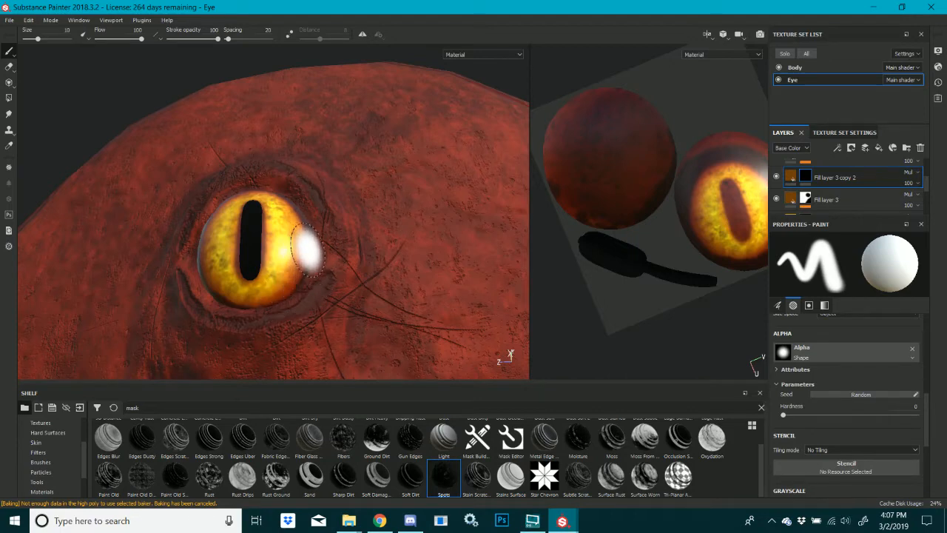
{"action": "left_click_drag", "start_coordinate": [306, 250], "coordinate": [282, 299]}
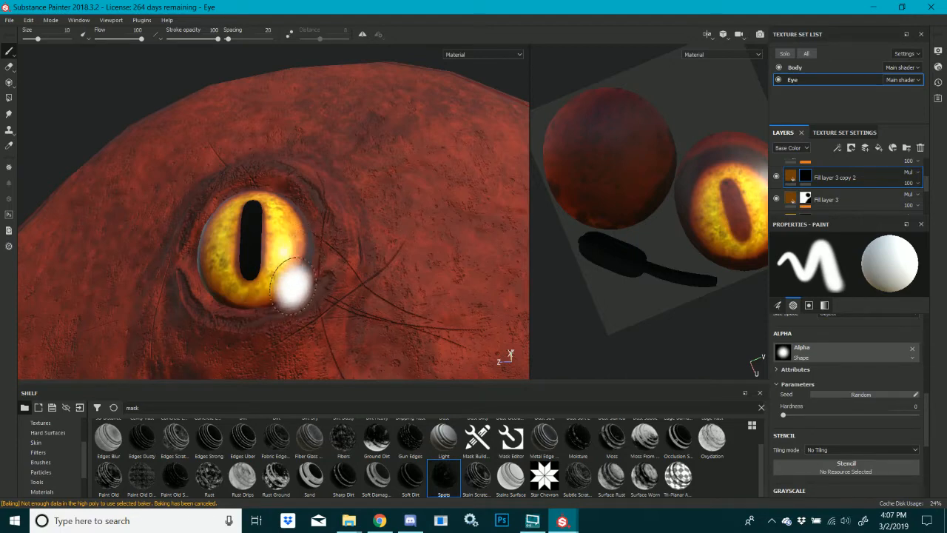
{"action": "left_click_drag", "start_coordinate": [315, 259], "coordinate": [272, 302]}
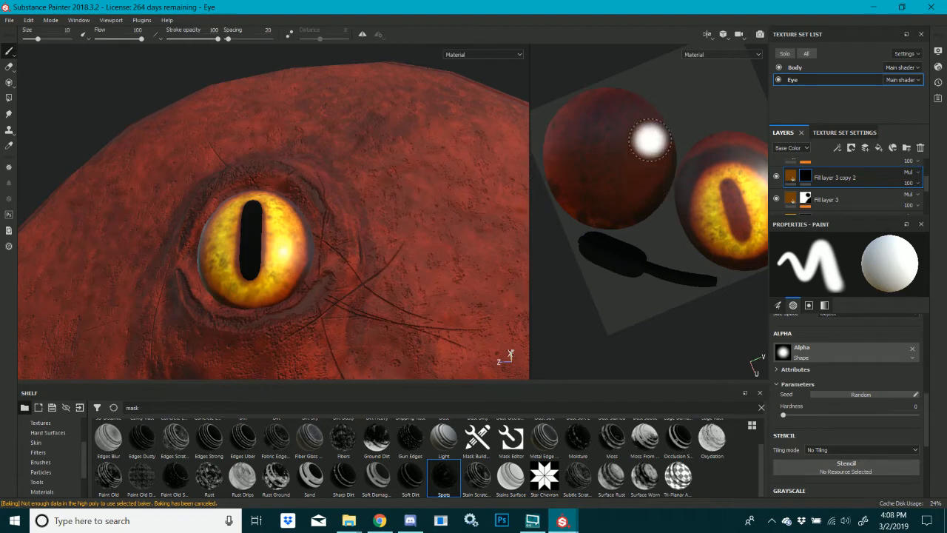
Fill the eyeball's back half and the front half's outer rim with brown on the mask in the 2D view
{"action": "mouse_move", "coordinate": [649, 139]}
{"action": "left_mouse_down"}
{"action": "mouse_move", "coordinate": [632, 102]}
{"action": "mouse_move", "coordinate": [596, 87]}
{"action": "left_mouse_up"}
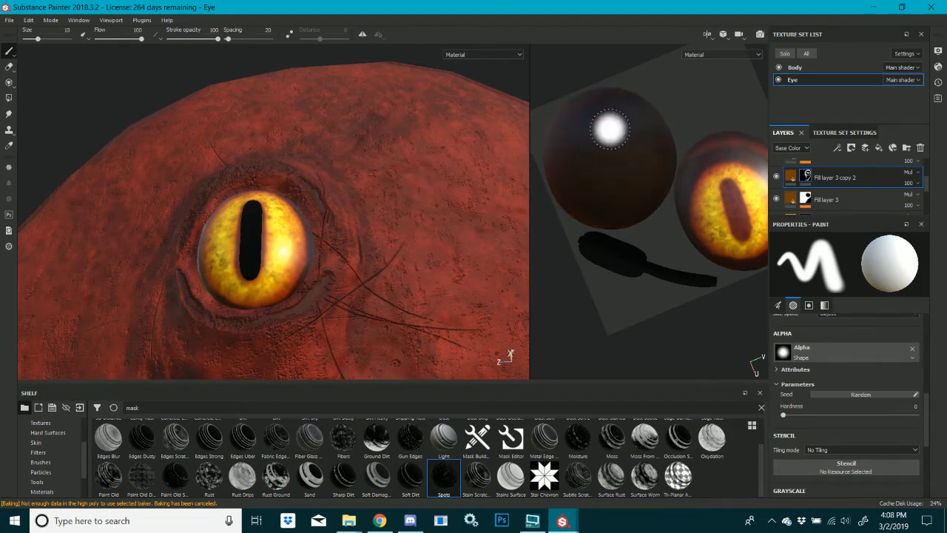
{"action": "middle_click_drag", "start_coordinate": [610, 129], "coordinate": [590, 120]}
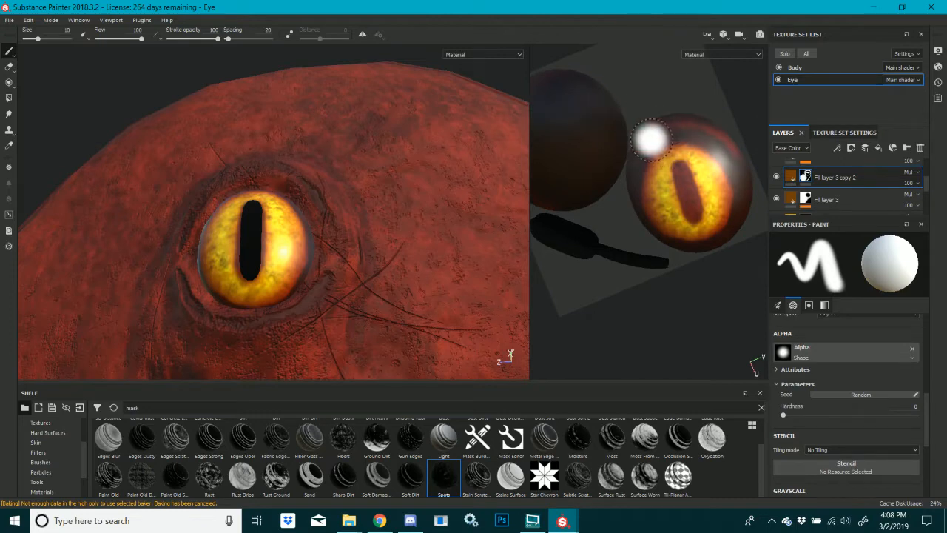
{"action": "mouse_move", "coordinate": [651, 139]}
{"action": "left_mouse_down"}
{"action": "mouse_move", "coordinate": [718, 146]}
{"action": "mouse_move", "coordinate": [734, 172]}
{"action": "mouse_move", "coordinate": [713, 168]}
{"action": "mouse_move", "coordinate": [732, 222]}
{"action": "left_mouse_up"}
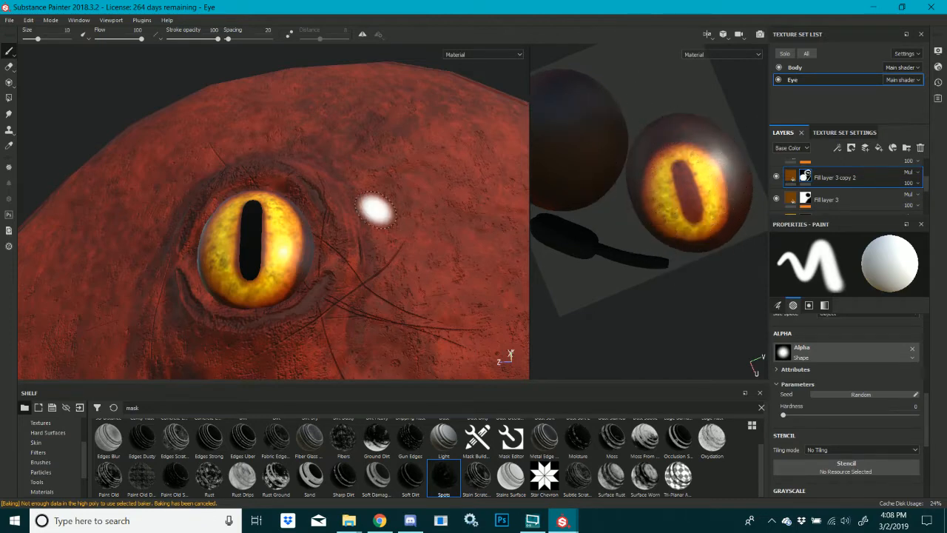
Erase the excess brown along the iris edge from Fill layer 3 copy 2's mask in the 2D view
{"action": "left_click_drag", "start_coordinate": [376, 210], "coordinate": [341, 196], "text": "alt"}
{"action": "left_click", "coordinate": [8, 66]}
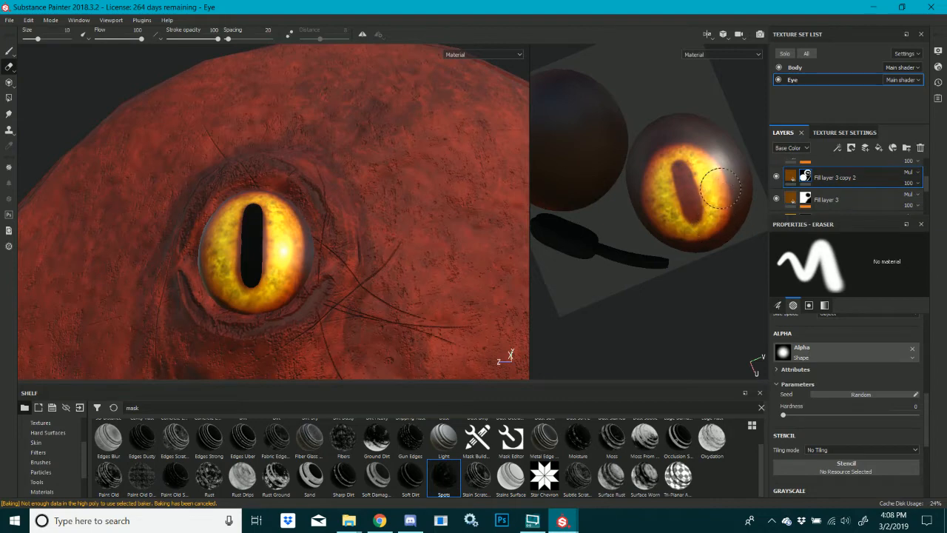
{"action": "left_click_drag", "start_coordinate": [711, 177], "coordinate": [715, 216]}
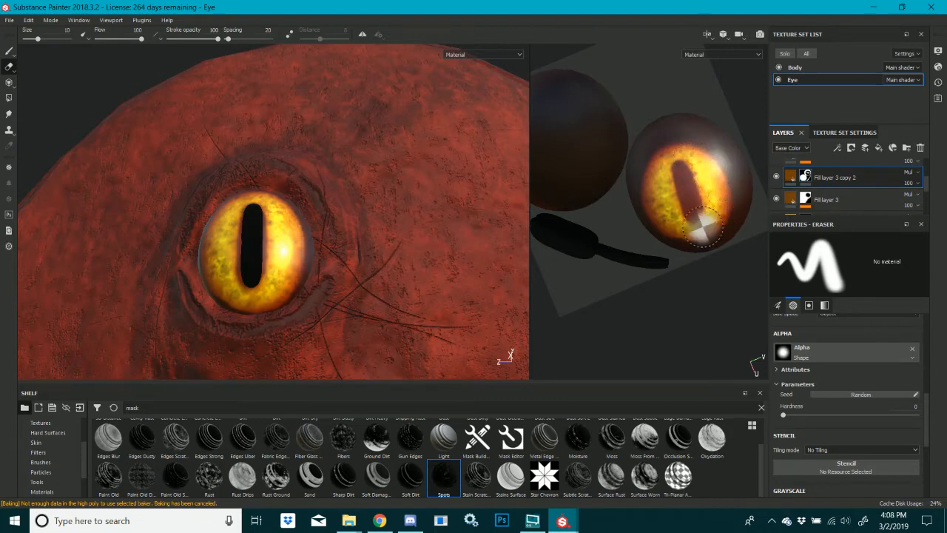
{"action": "left_click_drag", "start_coordinate": [353, 212], "coordinate": [367, 239], "text": "alt"}
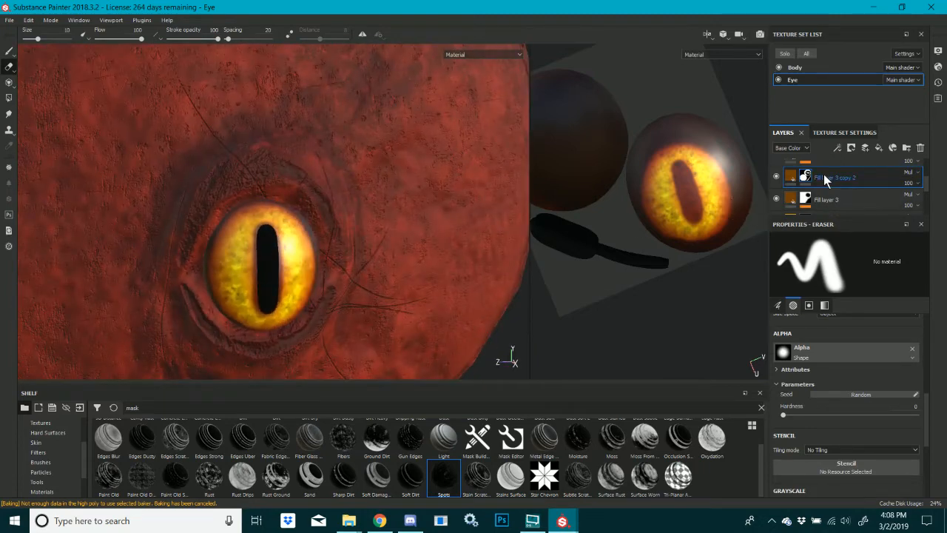
Add a Blur filter to Fill layer 3 copy 2's mask and set its blur intensity to 5.3
{"action": "right_click", "coordinate": [804, 177]}
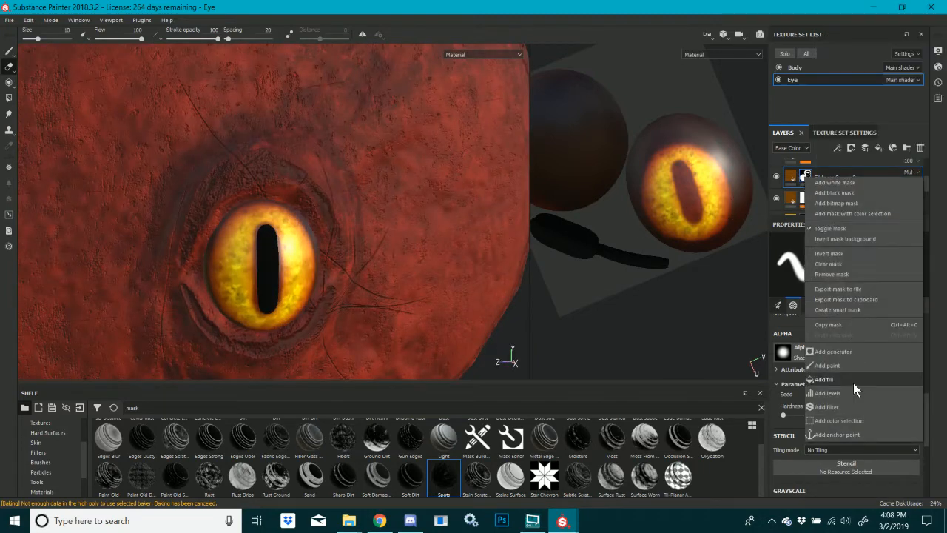
{"action": "left_click", "coordinate": [842, 402]}
{"action": "left_click", "coordinate": [849, 259]}
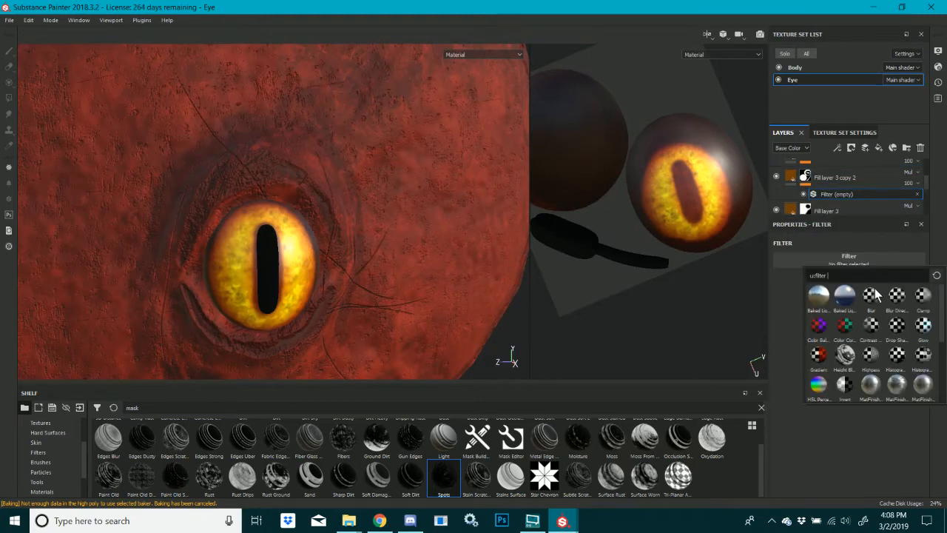
{"action": "left_click", "coordinate": [832, 303]}
{"action": "left_click", "coordinate": [827, 322]}
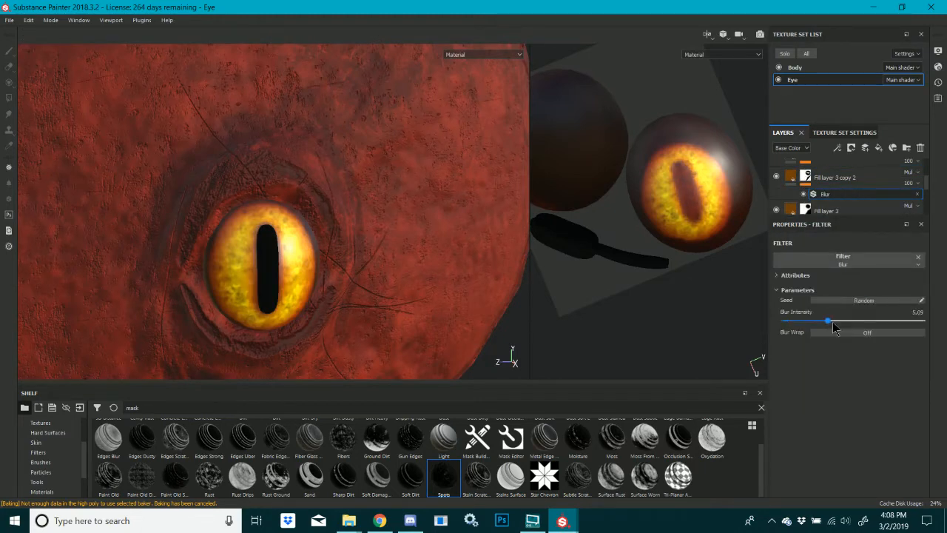
{"action": "mouse_move", "coordinate": [146, 236]}
{"action": "left_mouse_down", "text": "alt"}
{"action": "mouse_move", "coordinate": [55, 232]}
{"action": "mouse_move", "coordinate": [69, 212]}
{"action": "mouse_move", "coordinate": [158, 227]}
{"action": "left_mouse_up", "text": "alt"}
{"action": "scroll", "coordinate": [885, 169], "scroll_direction": "down", "scroll_amount": 2}
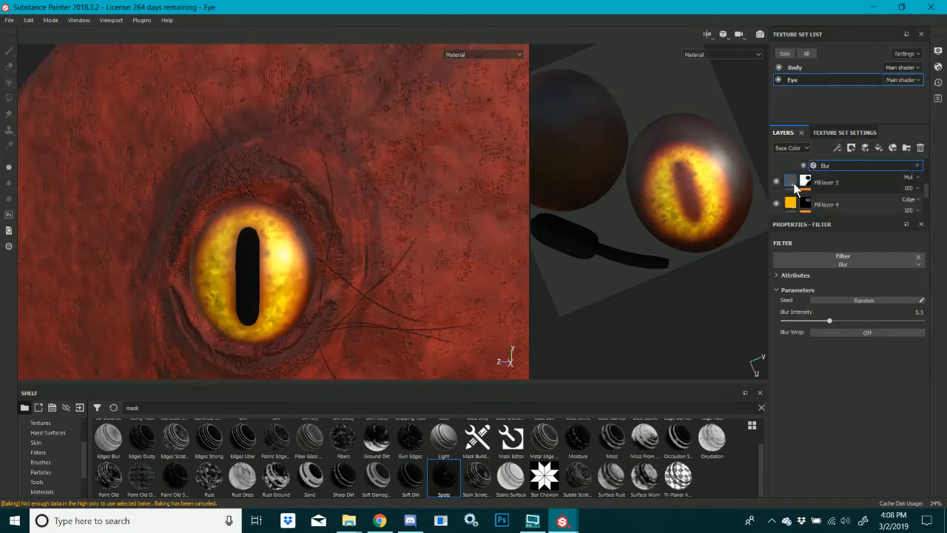
Check the effect of the yellow Fill layer 4, duplicate the layer and select the copy's mask
{"action": "left_click", "coordinate": [776, 203]}
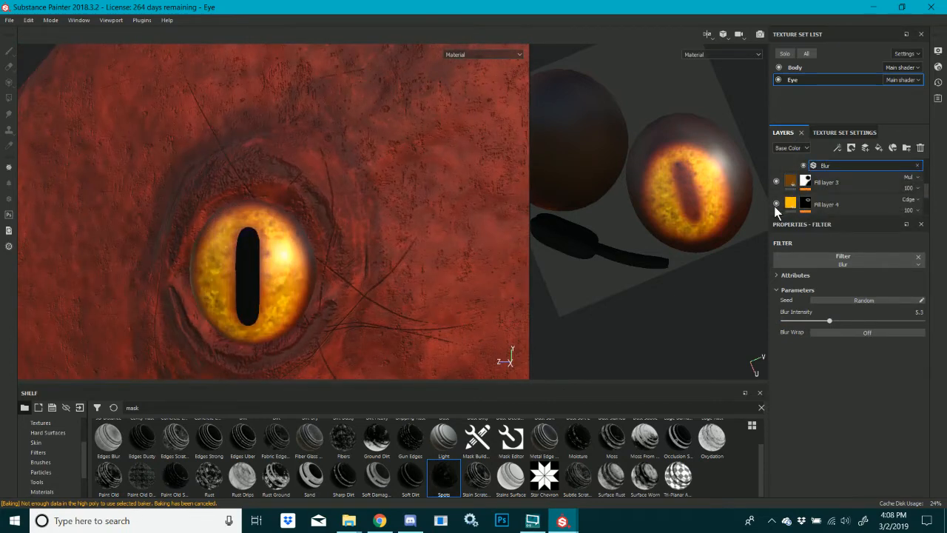
{"action": "right_click", "coordinate": [826, 201]}
{"action": "left_click", "coordinate": [841, 190]}
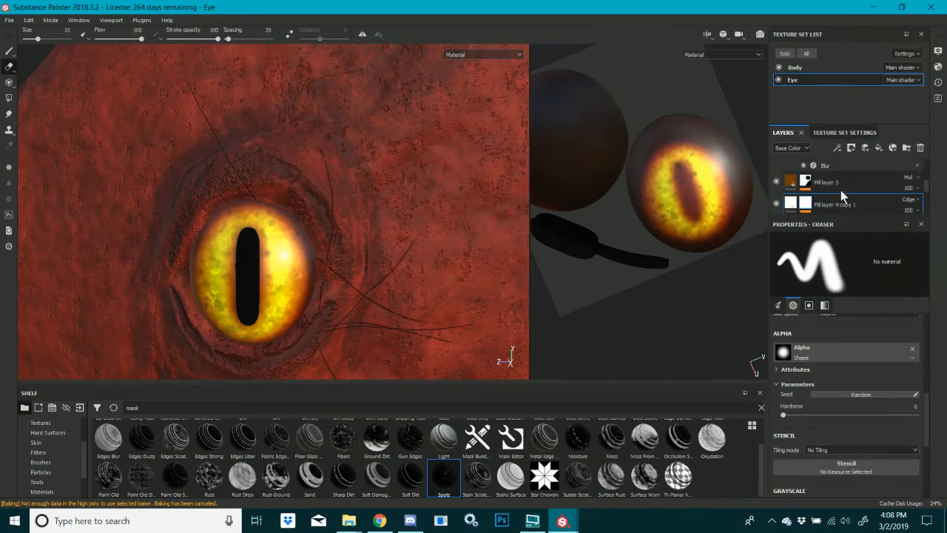
{"action": "left_click", "coordinate": [804, 200]}
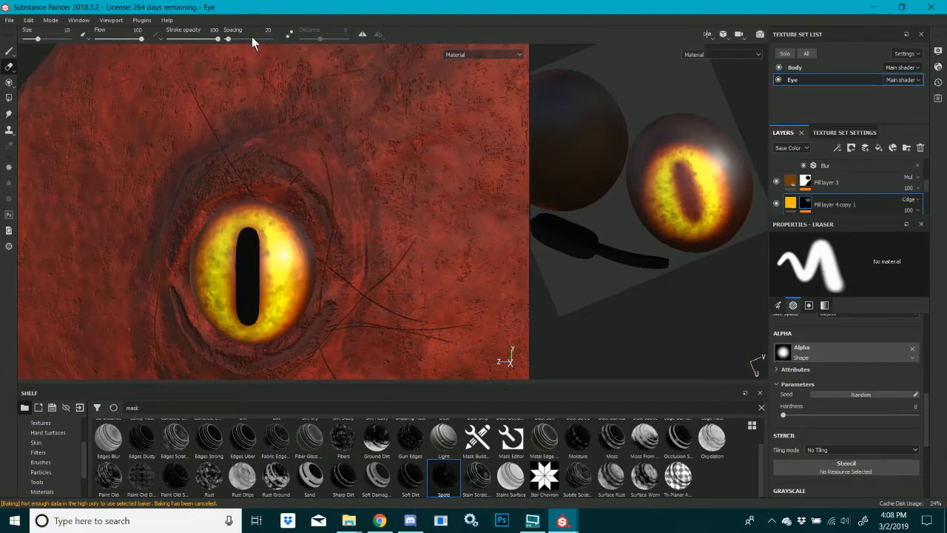
Set the eraser's stroke opacity to 54 and lower its flow to about half for softer mask strokes
{"action": "left_click", "coordinate": [194, 39]}
{"action": "left_click", "coordinate": [120, 38]}
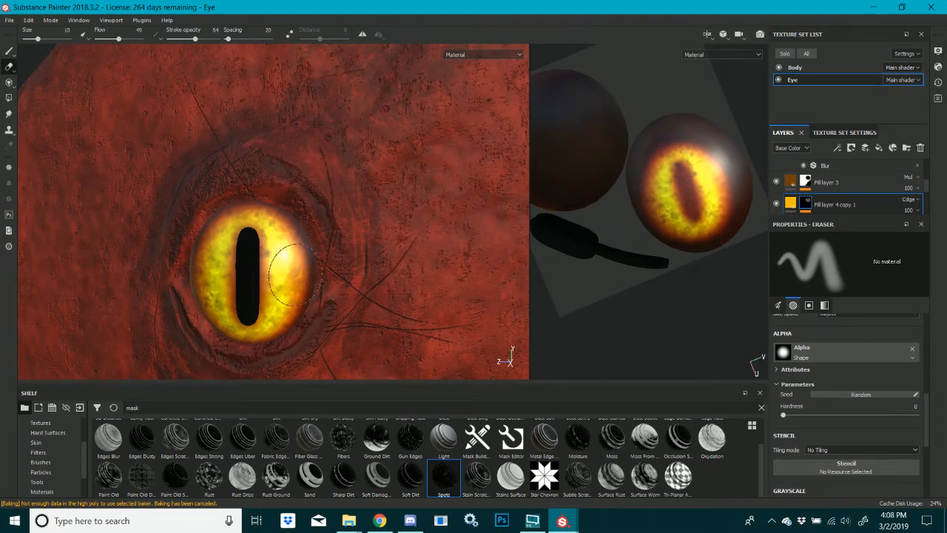
{"action": "left_click_drag", "start_coordinate": [265, 351], "coordinate": [315, 342], "text": "alt"}
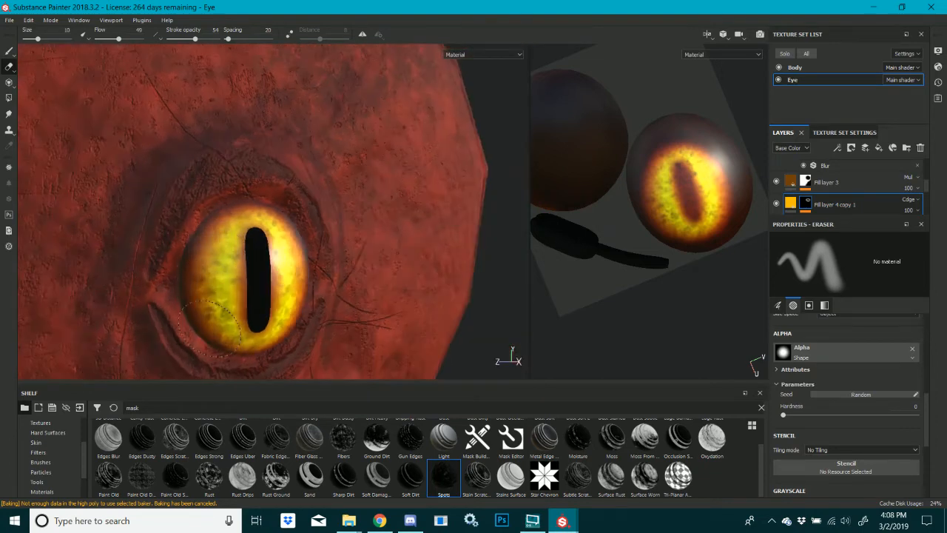
{"action": "mouse_move", "coordinate": [298, 253]}
{"action": "left_mouse_down", "text": "alt"}
{"action": "mouse_move", "coordinate": [200, 231]}
{"action": "mouse_move", "coordinate": [407, 271]}
{"action": "mouse_move", "coordinate": [461, 248]}
{"action": "mouse_move", "coordinate": [421, 196]}
{"action": "mouse_move", "coordinate": [158, 237]}
{"action": "mouse_move", "coordinate": [262, 258]}
{"action": "mouse_move", "coordinate": [325, 248]}
{"action": "left_mouse_up", "text": "alt"}
Compare the eye with Fill layer 5 hidden and shown, and set the layer's opacity to 44
{"action": "scroll", "coordinate": [824, 196], "scroll_direction": "up", "scroll_amount": 5}
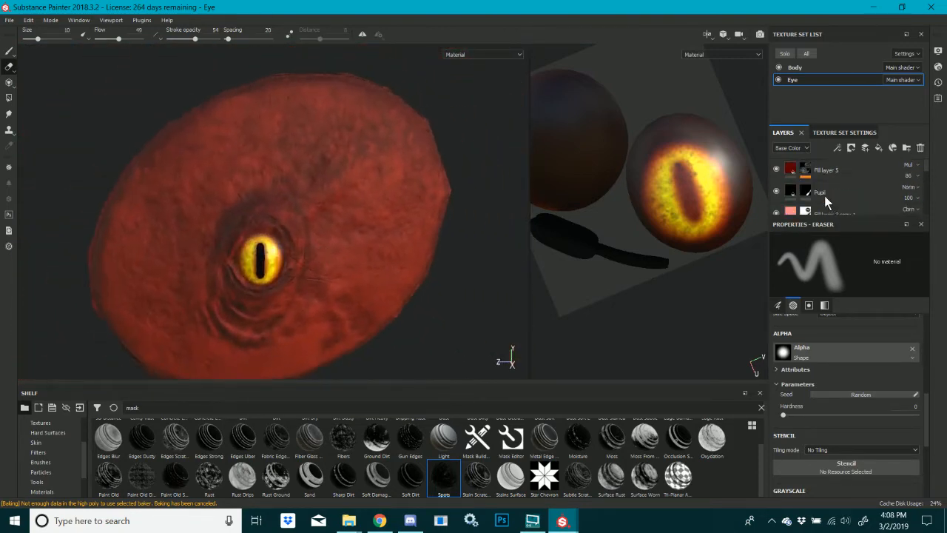
{"action": "left_click", "coordinate": [777, 170]}
{"action": "left_click", "coordinate": [777, 170]}
{"action": "left_click", "coordinate": [777, 170]}
{"action": "left_click", "coordinate": [777, 170]}
{"action": "left_click", "coordinate": [908, 176]}
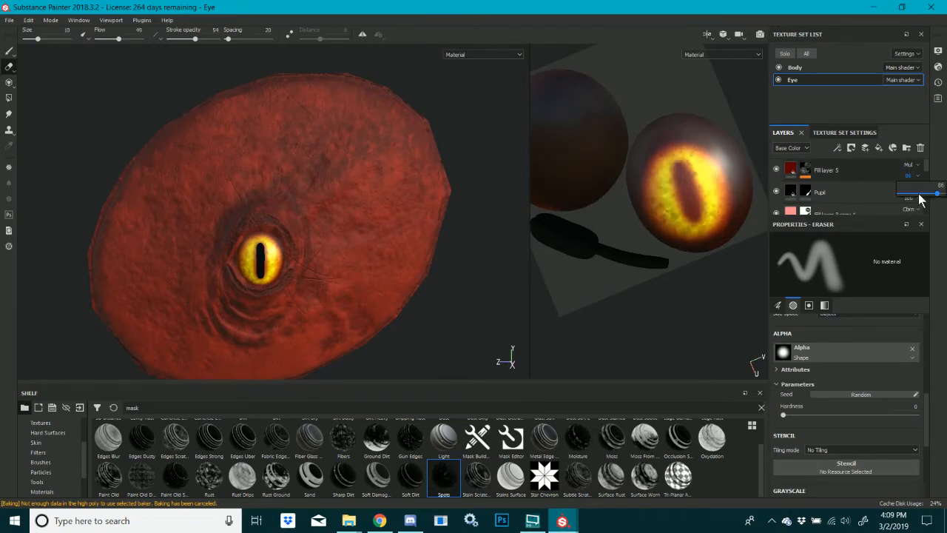
Examine the eye's glow, spots and rim shading up close, from different angles and under changed lighting
{"action": "scroll", "coordinate": [372, 232], "scroll_direction": "up", "scroll_amount": 6}
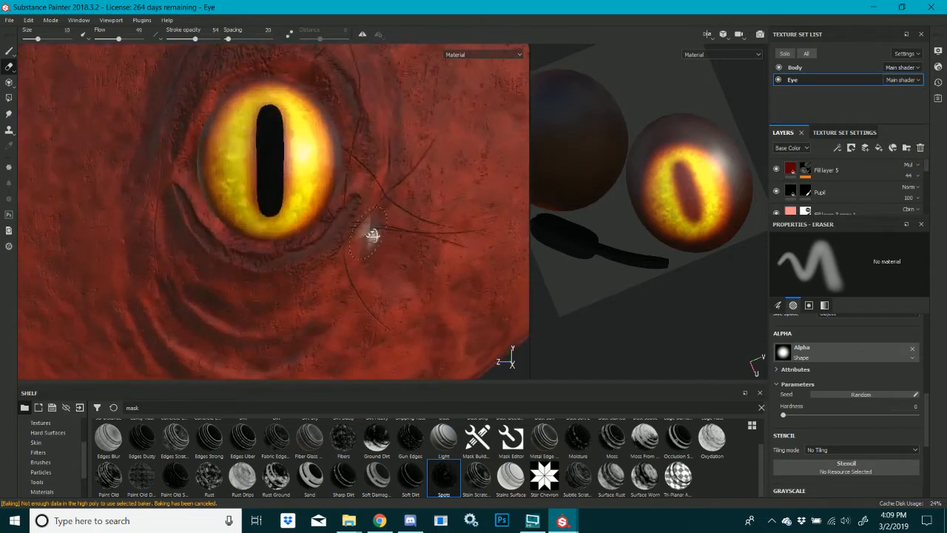
{"action": "mouse_move", "coordinate": [405, 250]}
{"action": "right_mouse_down", "text": "shift"}
{"action": "mouse_move", "coordinate": [372, 245]}
{"action": "mouse_move", "coordinate": [417, 252]}
{"action": "mouse_move", "coordinate": [391, 239]}
{"action": "mouse_move", "coordinate": [399, 244]}
{"action": "right_mouse_up", "text": "shift"}
{"action": "scroll", "coordinate": [402, 245], "scroll_direction": "down", "scroll_amount": 4}
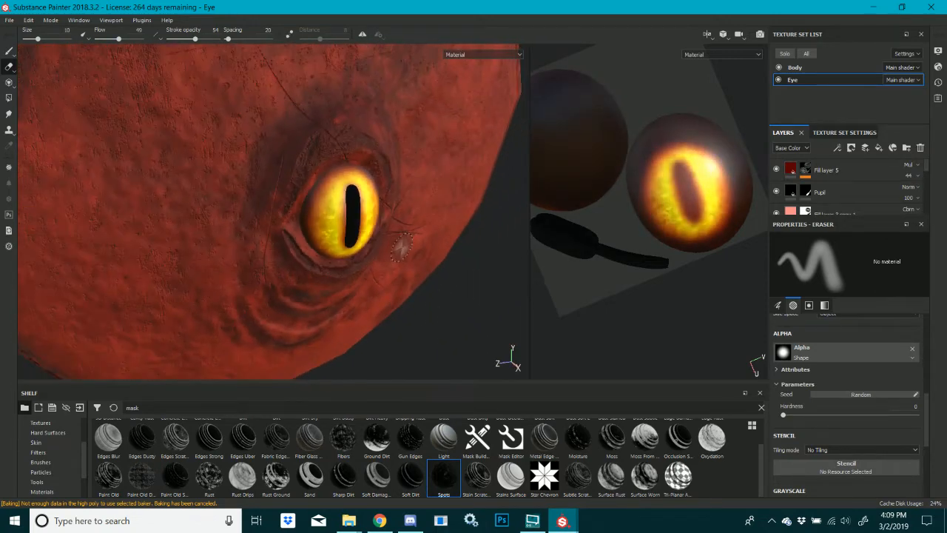
{"action": "left_click_drag", "start_coordinate": [338, 230], "coordinate": [360, 216], "text": "alt"}
{"action": "left_click_drag", "start_coordinate": [387, 281], "coordinate": [387, 254], "text": "alt"}
{"action": "scroll", "coordinate": [388, 254], "scroll_direction": "up", "scroll_amount": 3}
{"action": "left_click_drag", "start_coordinate": [345, 167], "coordinate": [417, 198], "text": "alt"}
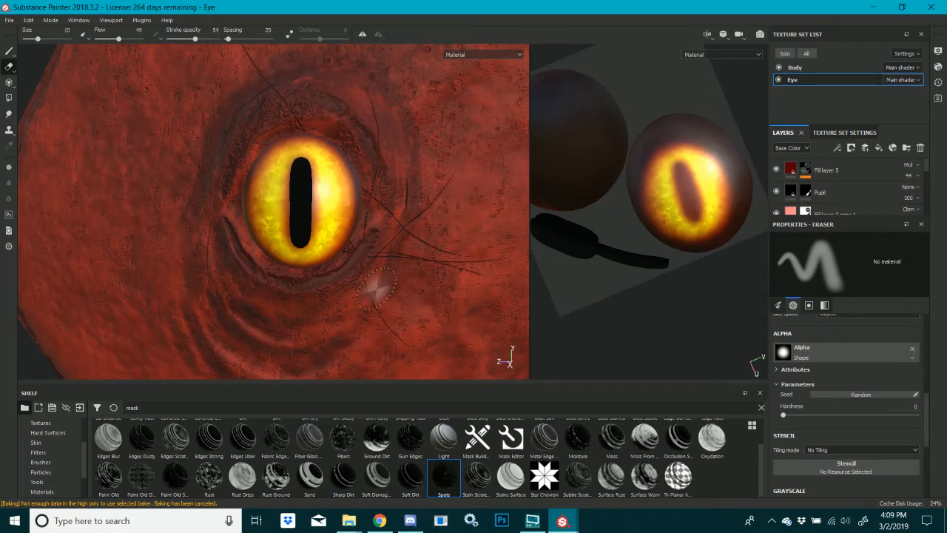
Switch to Chrome to look through octopus eye reference images and open the YouTube livestream page
{"action": "left_click", "coordinate": [380, 521]}
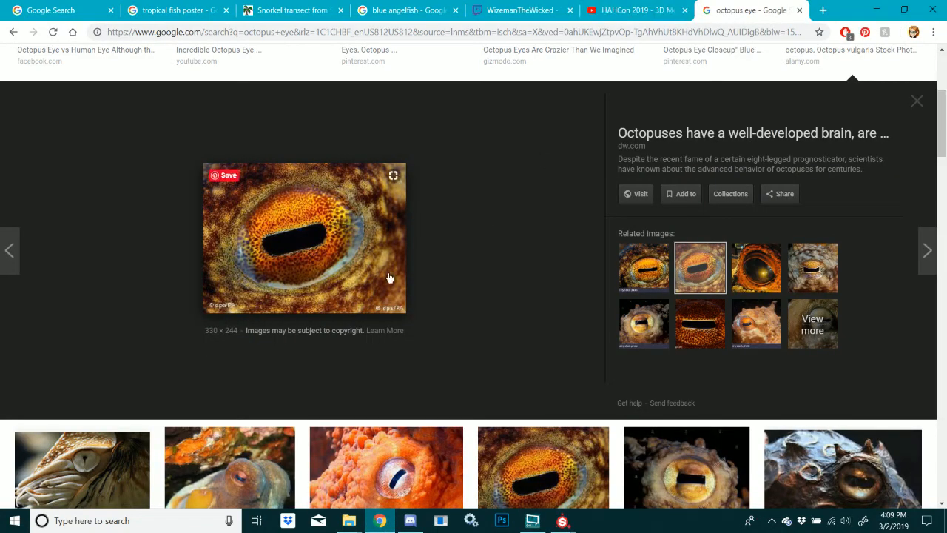
{"action": "scroll", "coordinate": [518, 311], "scroll_direction": "down", "scroll_amount": 1}
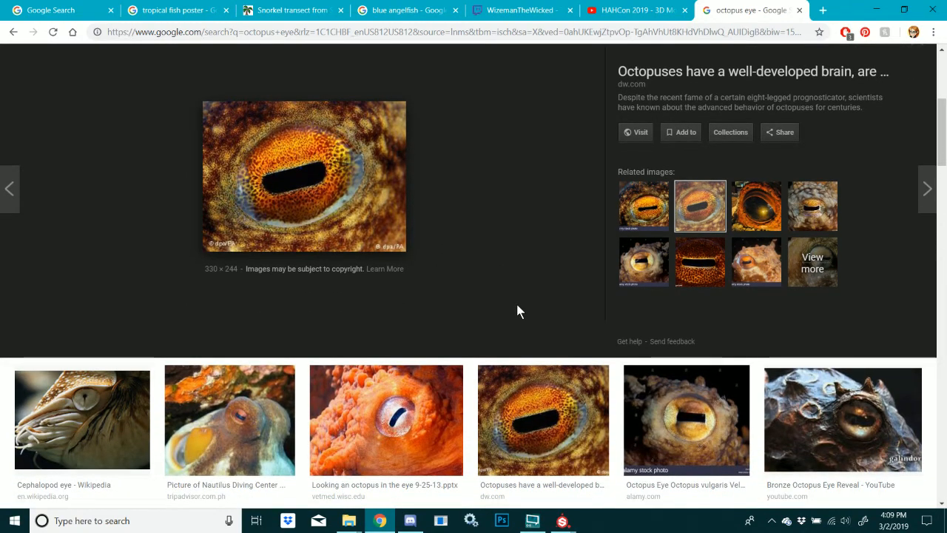
{"action": "left_click", "coordinate": [404, 429]}
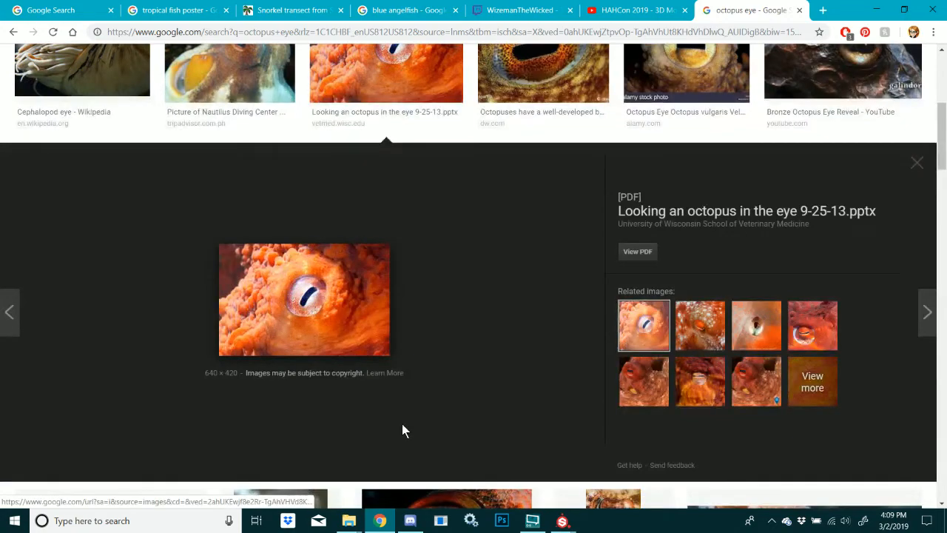
{"action": "scroll", "coordinate": [386, 364], "scroll_direction": "up", "scroll_amount": 5}
{"action": "left_click", "coordinate": [270, 254]}
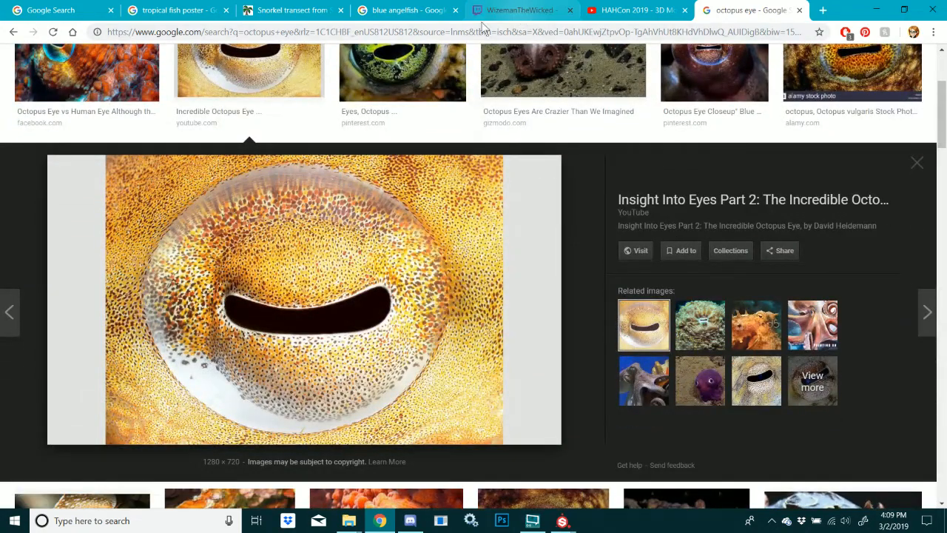
{"action": "left_click", "coordinate": [605, 14]}
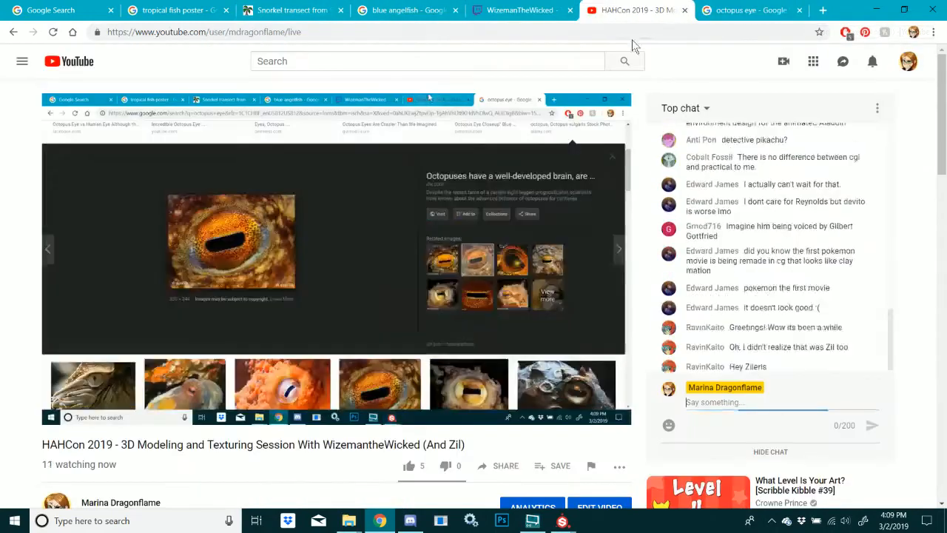
Check the enlarged octopus eye reference image and switch back to the Eye project in Substance Painter
{"action": "left_click", "coordinate": [774, 10]}
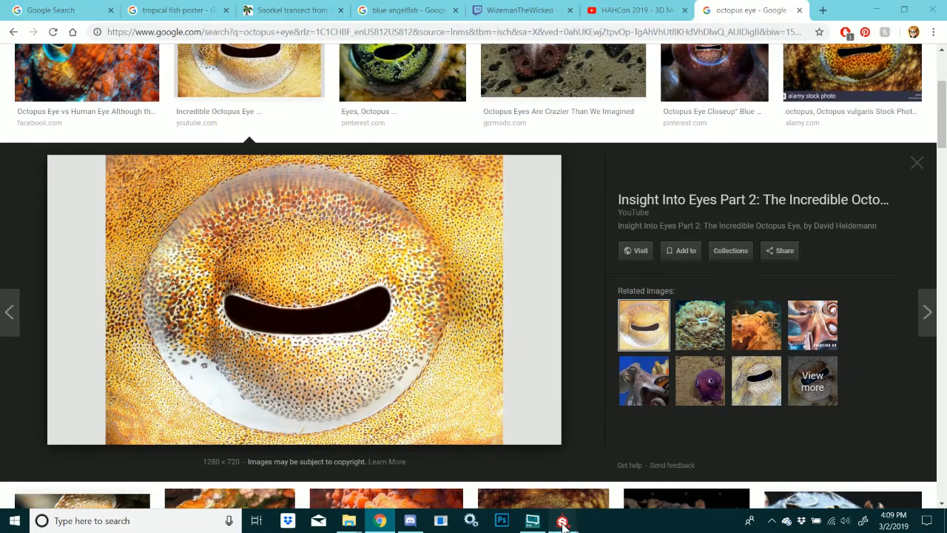
{"action": "mouse_move", "coordinate": [562, 521]}
{"action": "left_click", "coordinate": [496, 466]}
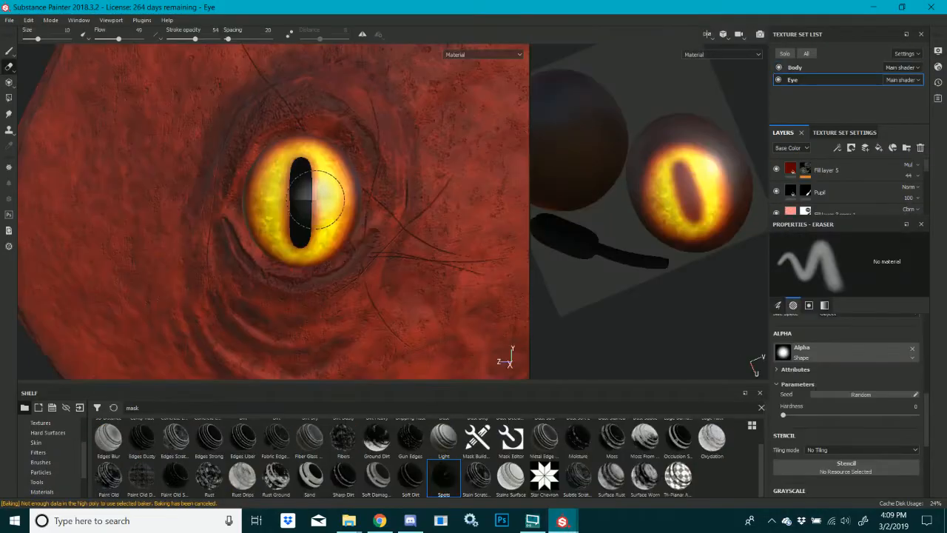
Examine the eye and surrounding skin from several angles, under changed lighting and from farther away
{"action": "left_click_drag", "start_coordinate": [329, 189], "coordinate": [478, 274], "text": "alt"}
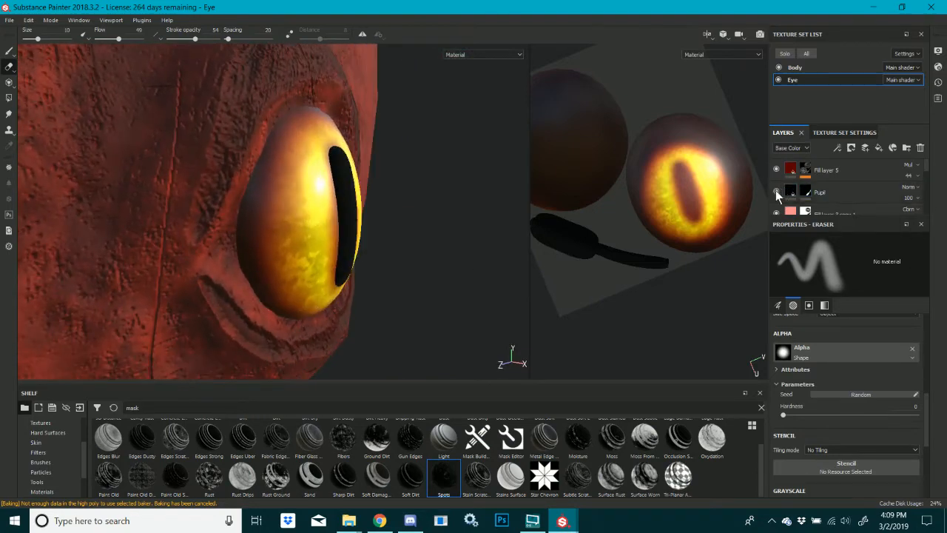
{"action": "left_click_drag", "start_coordinate": [415, 222], "coordinate": [281, 217], "text": "alt"}
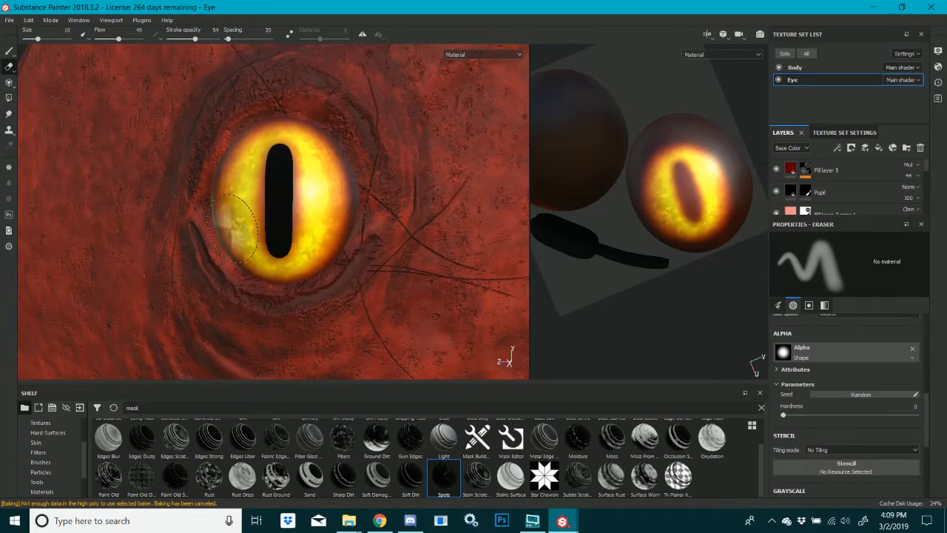
{"action": "left_click_drag", "start_coordinate": [236, 225], "coordinate": [370, 254], "text": "alt"}
{"action": "mouse_move", "coordinate": [370, 253]}
{"action": "right_mouse_down", "text": "shift"}
{"action": "mouse_move", "coordinate": [340, 260]}
{"action": "mouse_move", "coordinate": [415, 271]}
{"action": "mouse_move", "coordinate": [370, 256]}
{"action": "mouse_move", "coordinate": [380, 256]}
{"action": "mouse_move", "coordinate": [378, 267]}
{"action": "right_mouse_up", "text": "shift"}
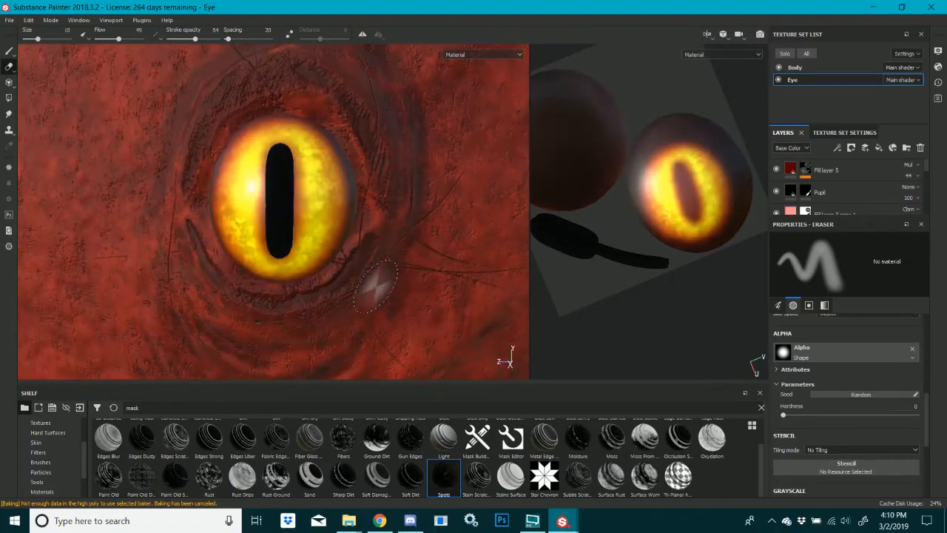
{"action": "scroll", "coordinate": [376, 286], "scroll_direction": "down", "scroll_amount": 5}
{"action": "mouse_move", "coordinate": [367, 300]}
{"action": "left_mouse_down", "text": "alt"}
{"action": "mouse_move", "coordinate": [449, 311]}
{"action": "mouse_move", "coordinate": [151, 275]}
{"action": "mouse_move", "coordinate": [435, 289]}
{"action": "mouse_move", "coordinate": [355, 267]}
{"action": "mouse_move", "coordinate": [344, 228]}
{"action": "left_mouse_up", "text": "alt"}
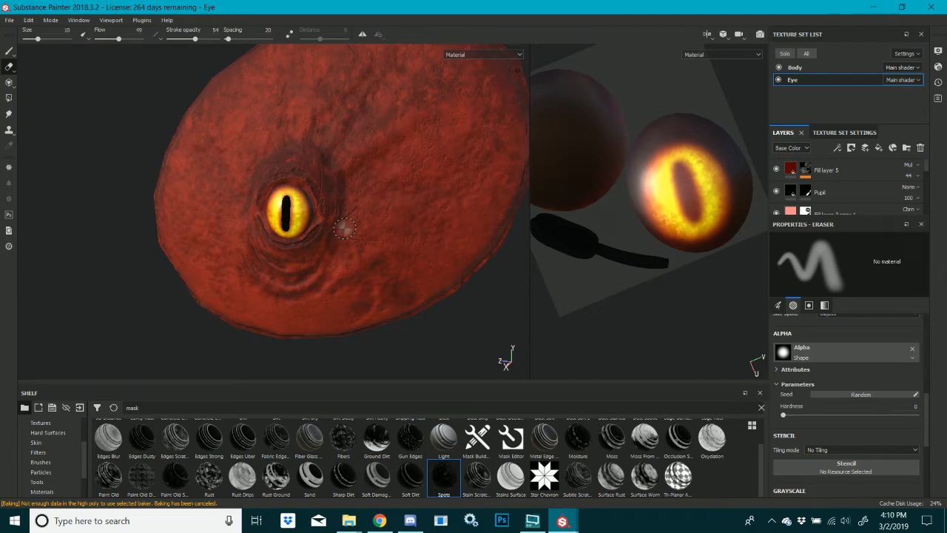
Add a fill layer directly above the Height layer in the Body texture set and apply the Edges Scratched smart mask
{"action": "left_click", "coordinate": [844, 67]}
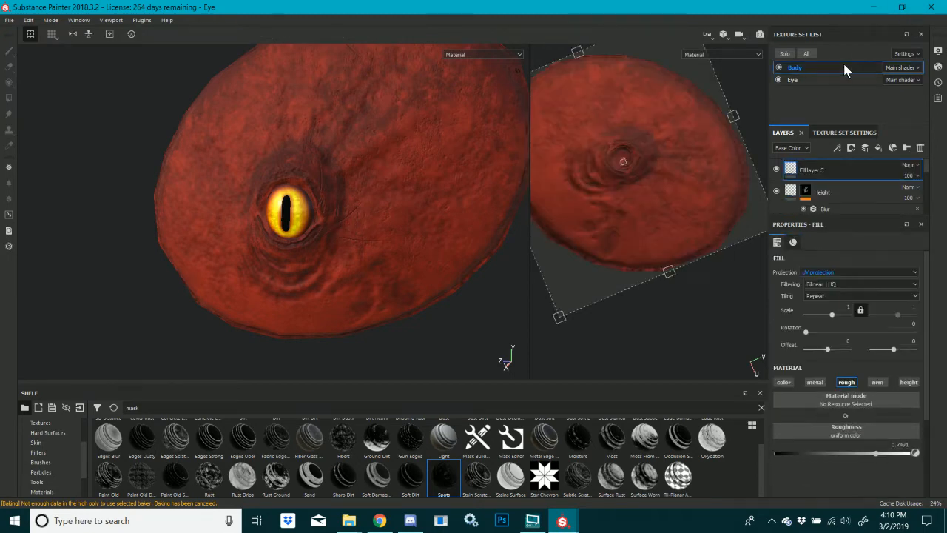
{"action": "left_click", "coordinate": [834, 191]}
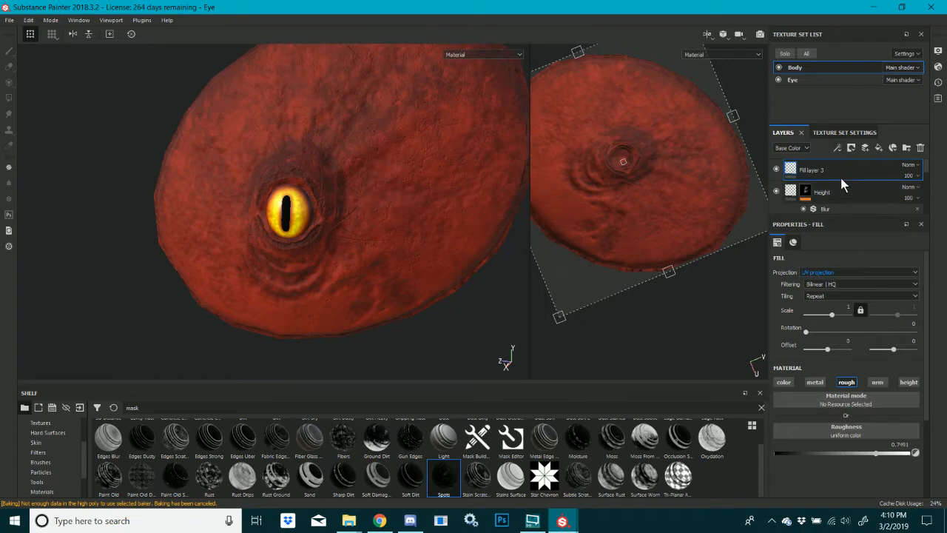
{"action": "left_click", "coordinate": [879, 147]}
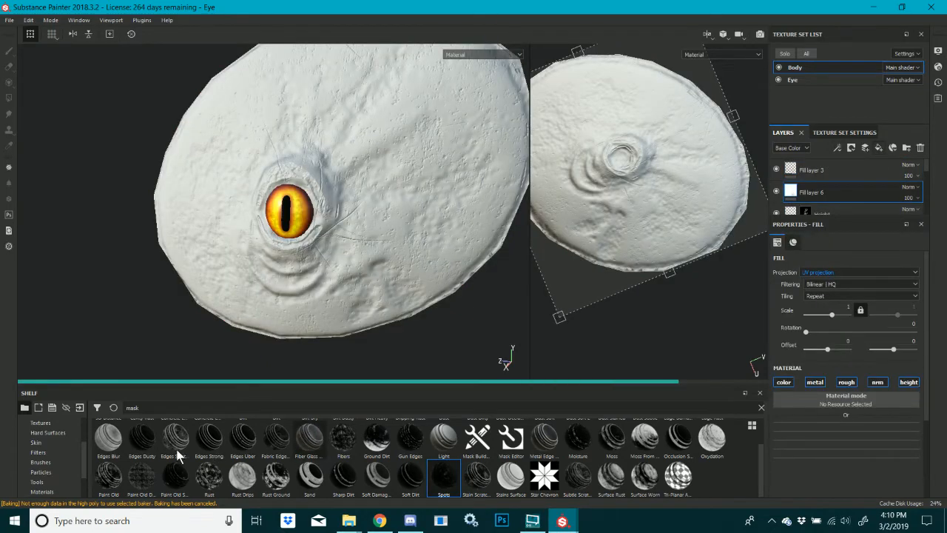
{"action": "left_click_drag", "start_coordinate": [176, 443], "coordinate": [827, 245]}
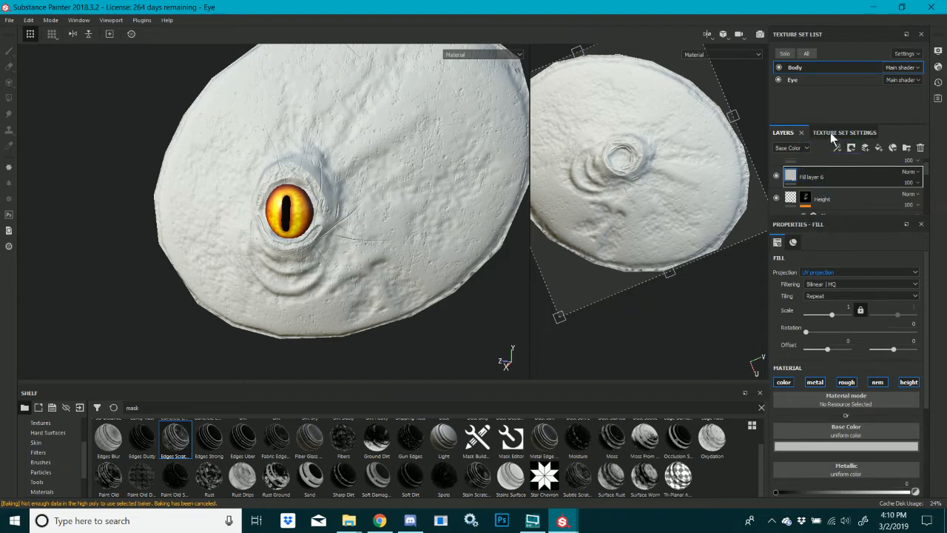
{"action": "key", "text": "2"}
Lower the Body texture set's resolution to 1024
{"action": "left_click", "coordinate": [831, 132]}
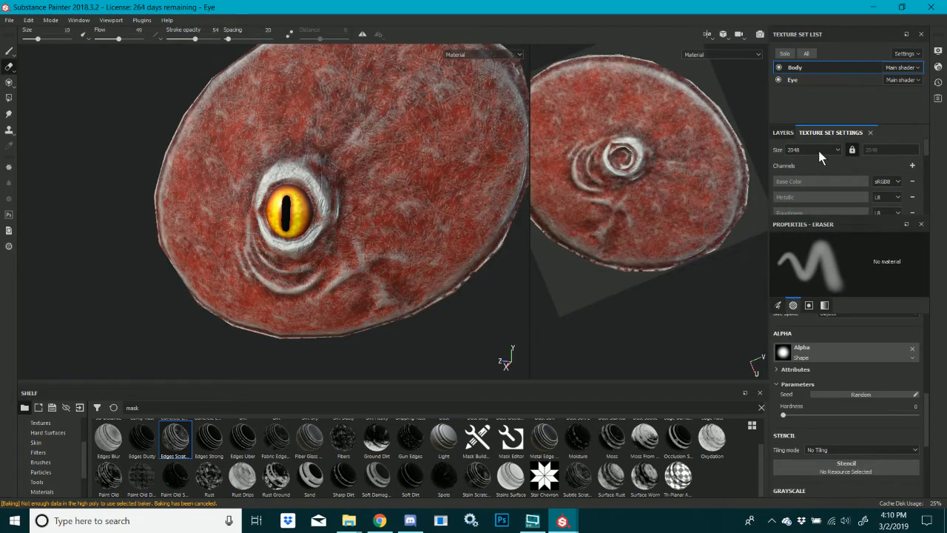
{"action": "left_click", "coordinate": [818, 149]}
{"action": "left_click", "coordinate": [805, 172]}
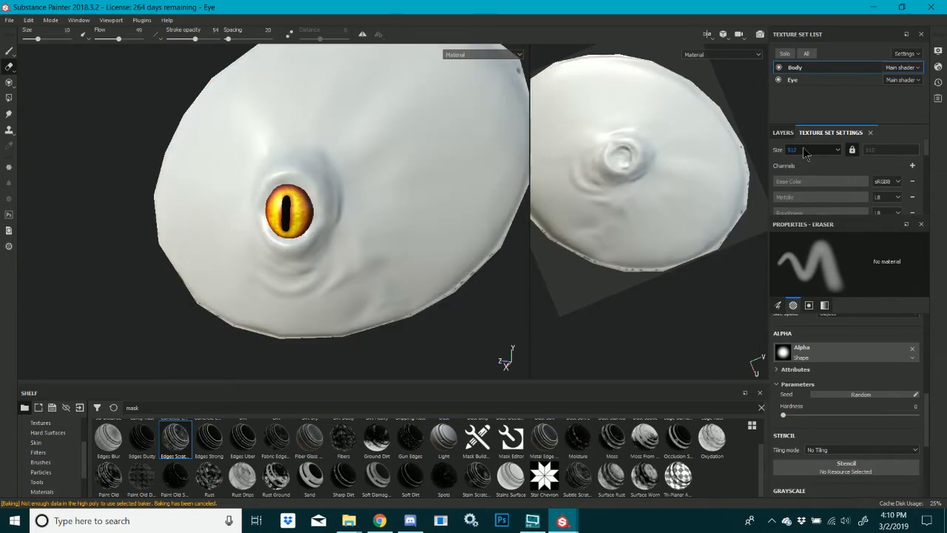
{"action": "left_click", "coordinate": [803, 184]}
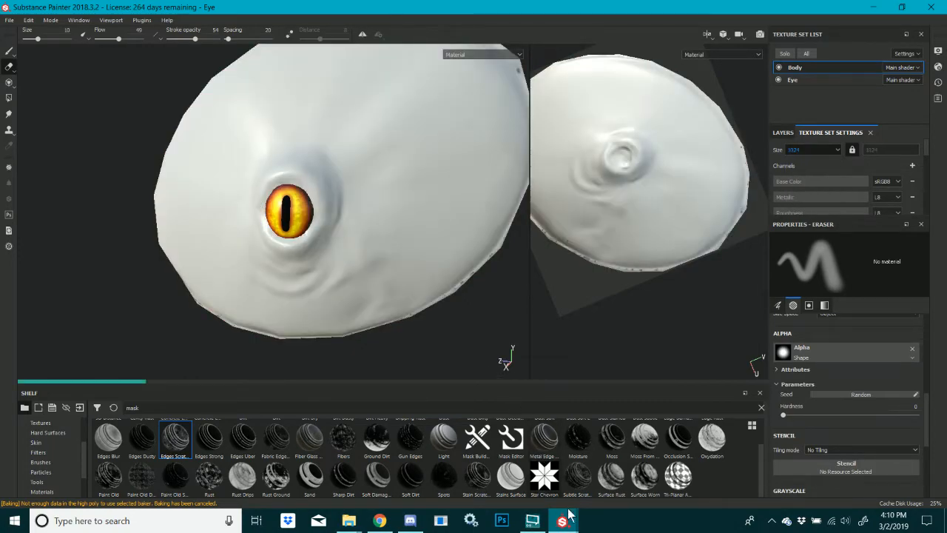
Switch to the Tentacle_2 project to examine the tentacle's skin colours, and return to the Eye project
{"action": "mouse_move", "coordinate": [562, 521]}
{"action": "left_click", "coordinate": [592, 480]}
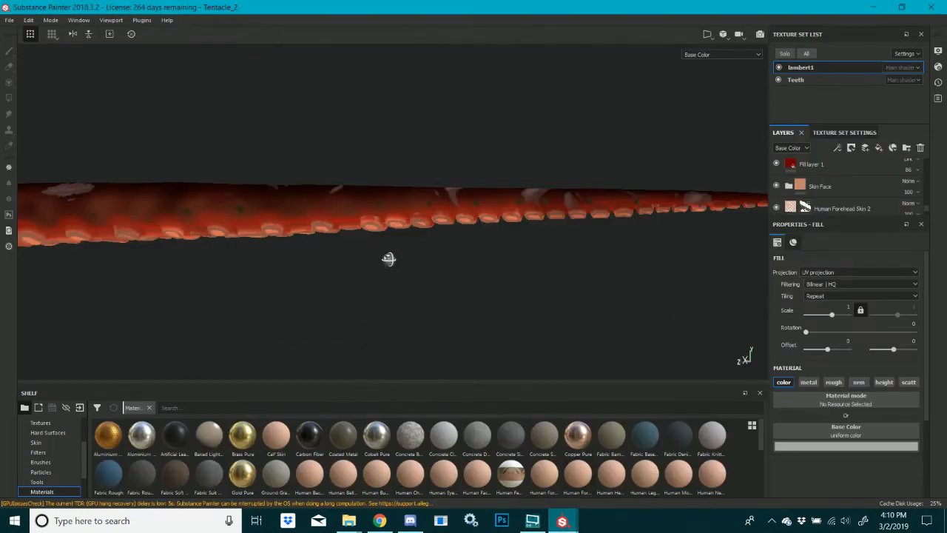
{"action": "left_click_drag", "start_coordinate": [389, 258], "coordinate": [282, 259], "text": "alt"}
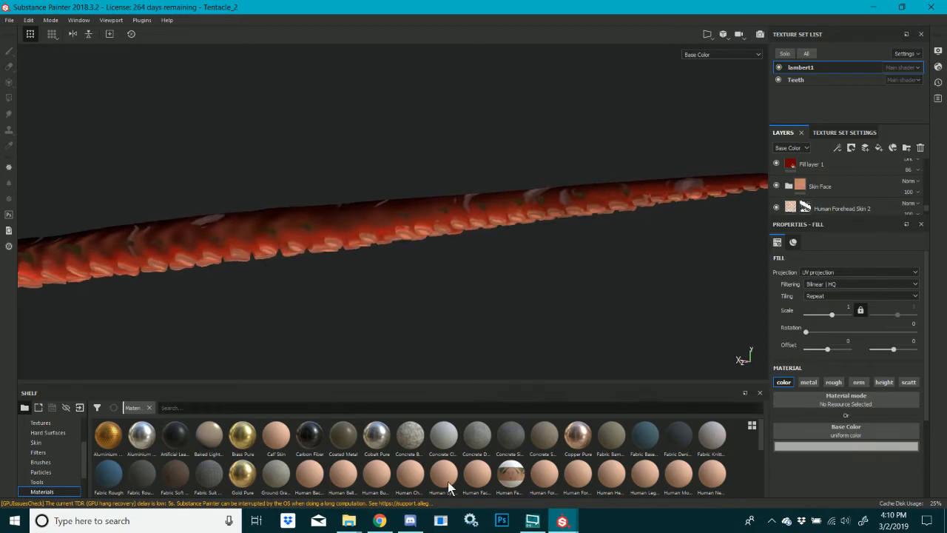
{"action": "left_click", "coordinate": [562, 520]}
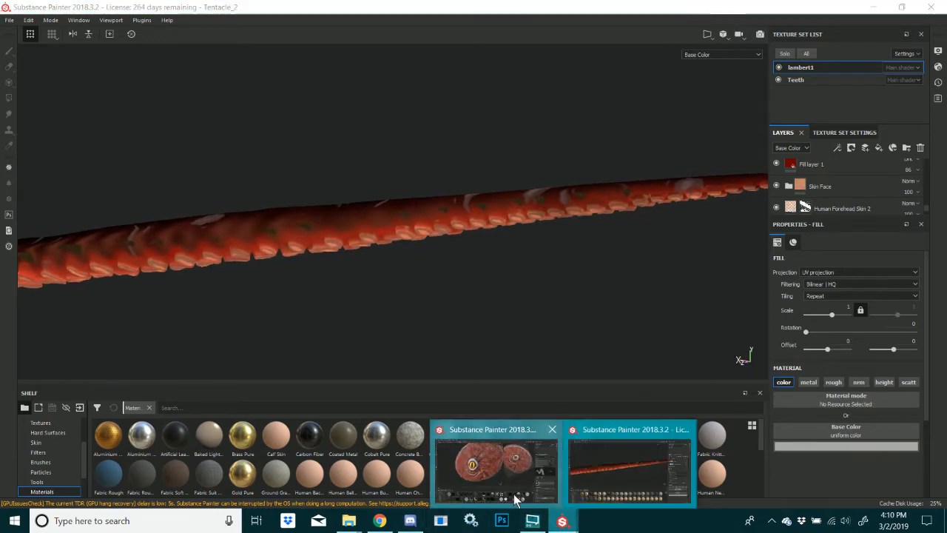
{"action": "left_click", "coordinate": [516, 499]}
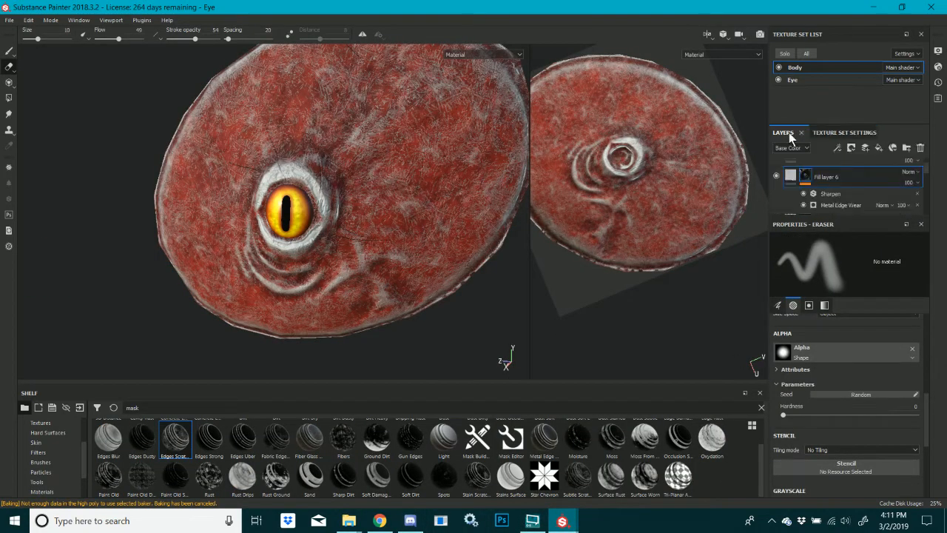
Set Fill layer 6's base colour to bright red and check it on the skin
{"action": "left_click", "coordinate": [799, 181]}
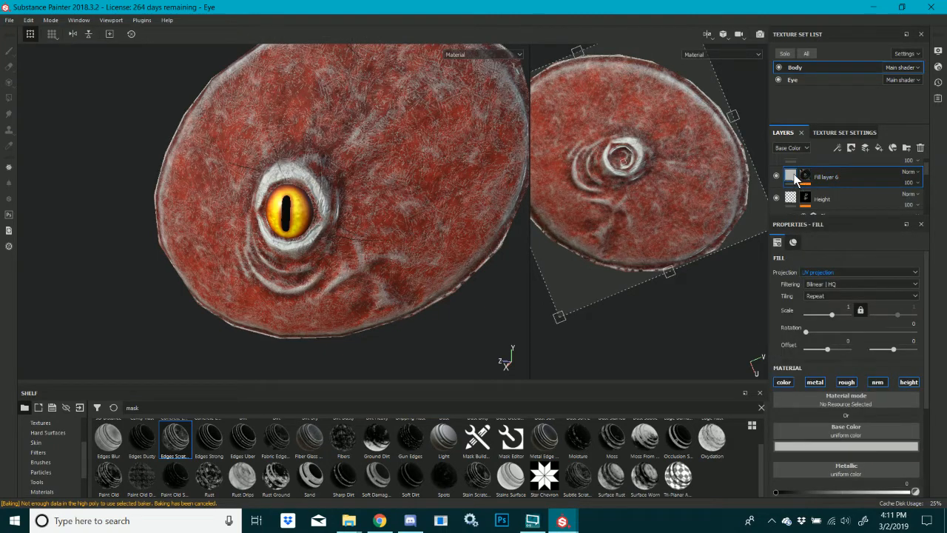
{"action": "left_click", "coordinate": [841, 447]}
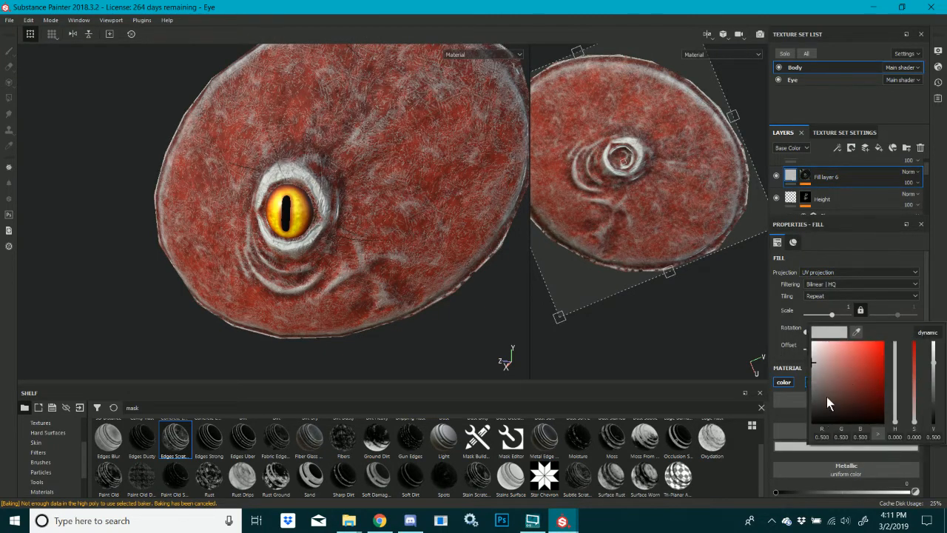
{"action": "left_click_drag", "start_coordinate": [826, 397], "coordinate": [883, 330]}
{"action": "left_click_drag", "start_coordinate": [333, 213], "coordinate": [358, 231], "text": "alt"}
Set Fill layer 6's blending mode to Screen, try a lower layer opacity and return it to 100
{"action": "left_click", "coordinate": [907, 173]}
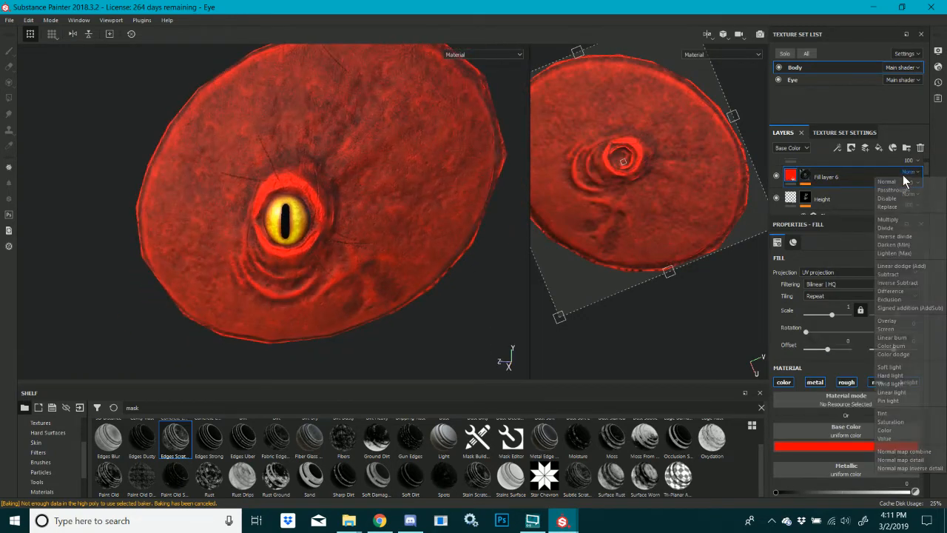
{"action": "left_click", "coordinate": [888, 329]}
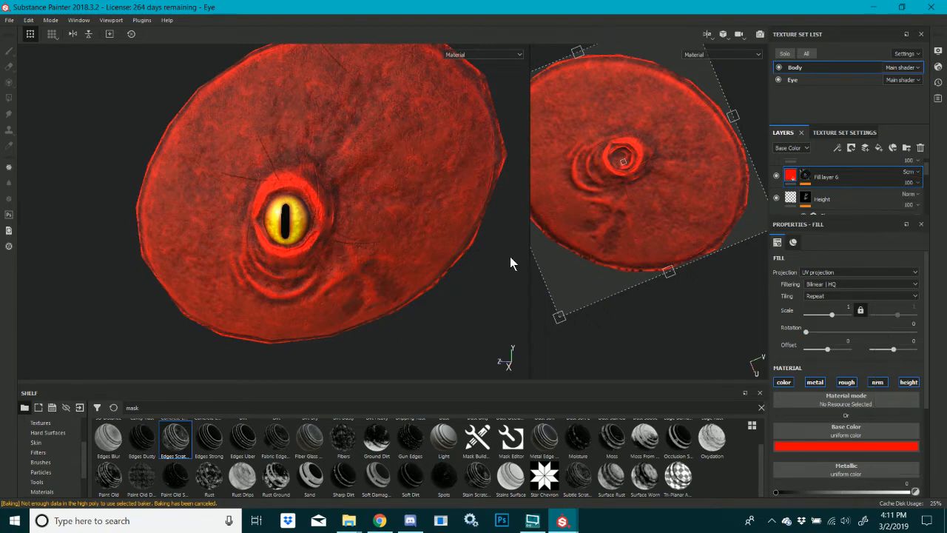
{"action": "left_click", "coordinate": [918, 183]}
{"action": "left_click", "coordinate": [919, 199]}
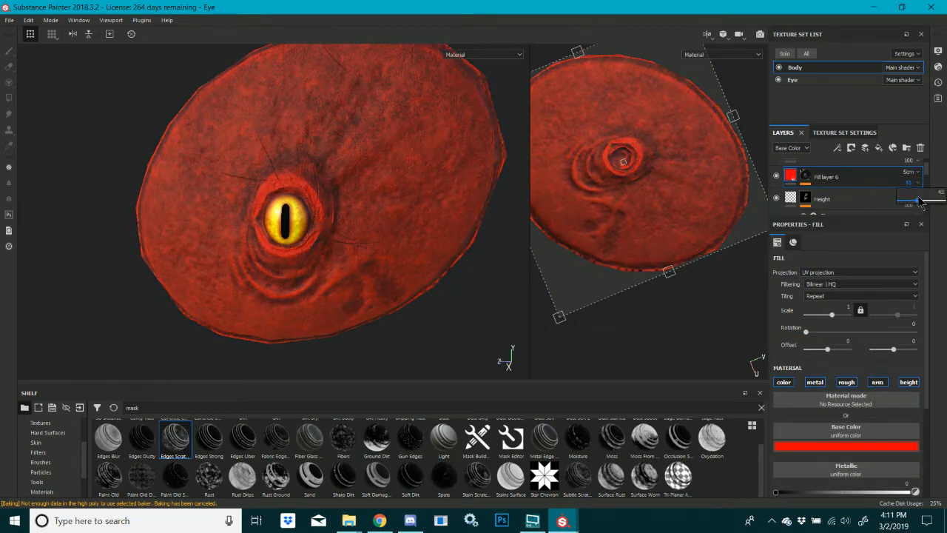
{"action": "left_click_drag", "start_coordinate": [940, 207], "coordinate": [941, 201]}
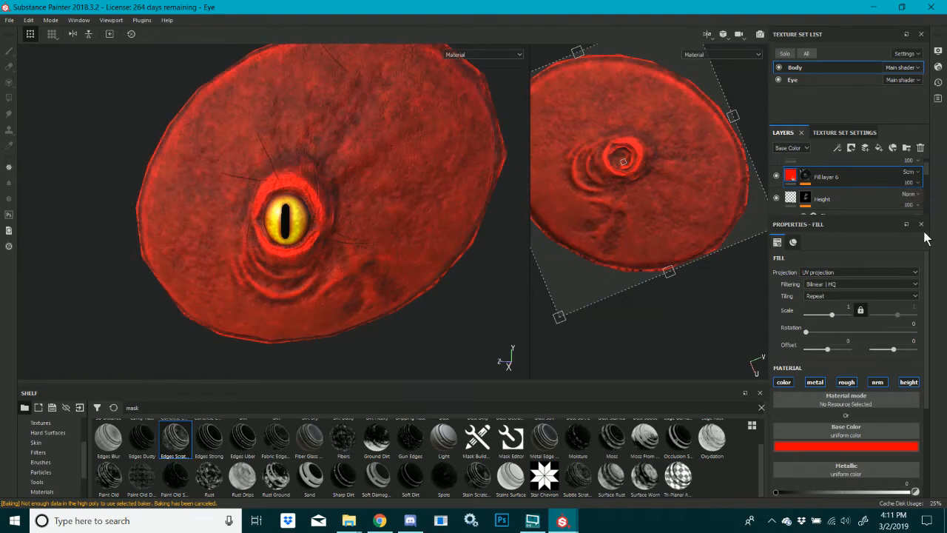
Try yellow and orange base colours on Fill layer 6, and settle on a pale peach tone
{"action": "left_click", "coordinate": [843, 446]}
{"action": "left_click", "coordinate": [895, 418]}
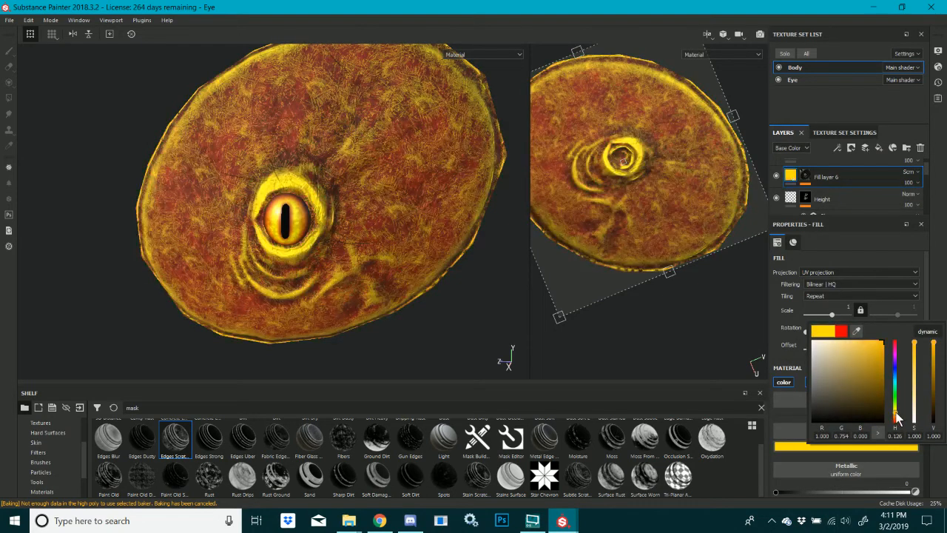
{"action": "left_click", "coordinate": [864, 363]}
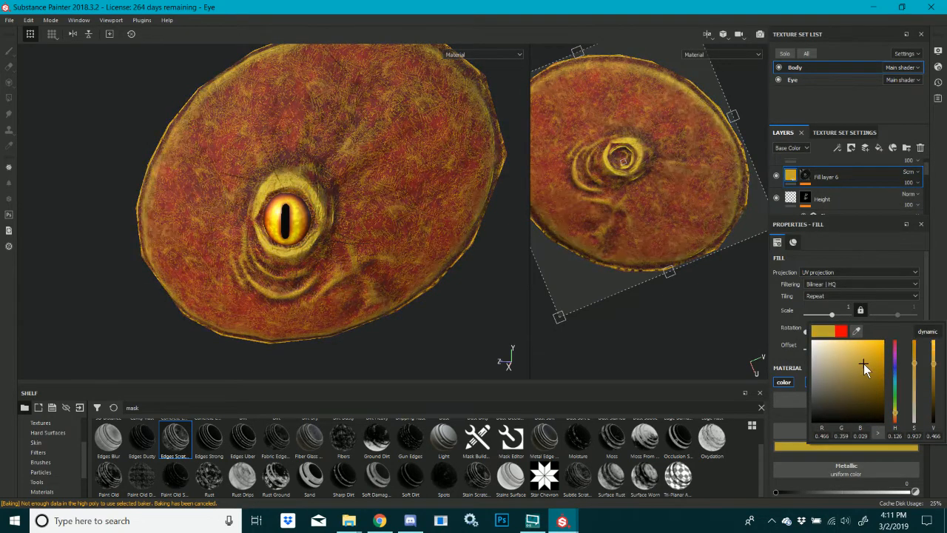
{"action": "left_click_drag", "start_coordinate": [895, 413], "coordinate": [895, 416]}
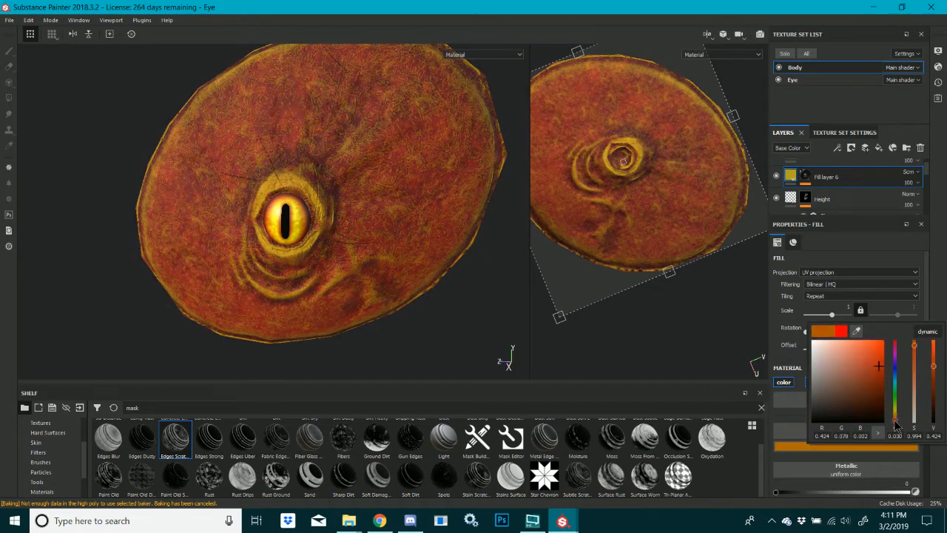
{"action": "left_click_drag", "start_coordinate": [265, 235], "coordinate": [339, 255], "text": "alt"}
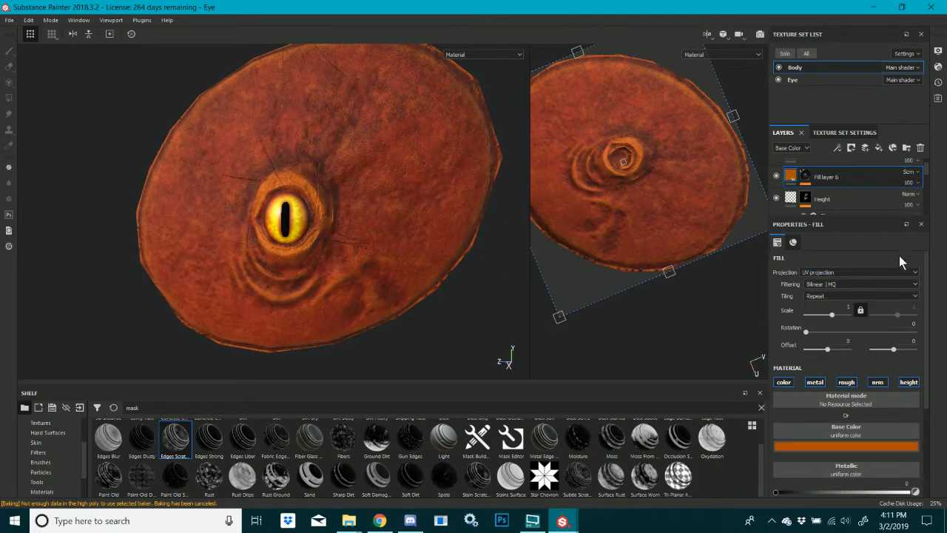
{"action": "left_click", "coordinate": [852, 444]}
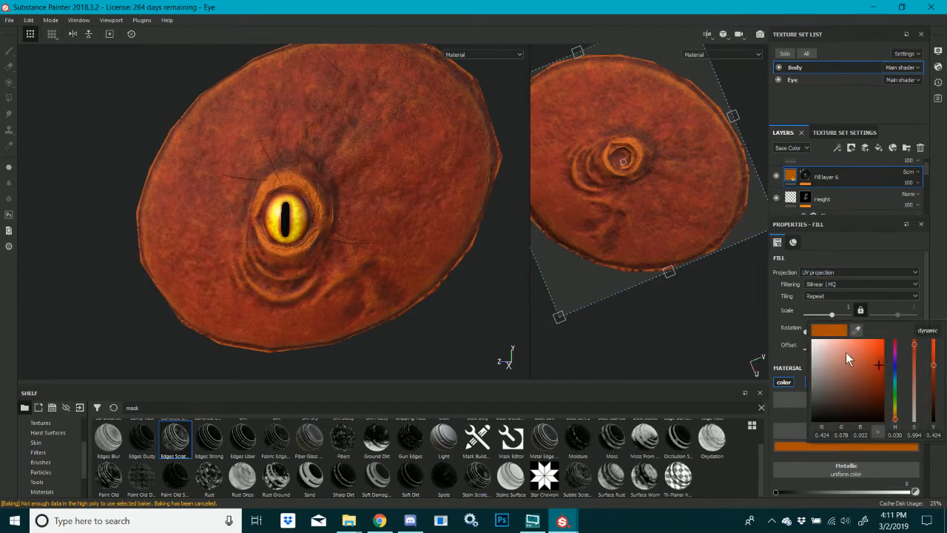
{"action": "mouse_move", "coordinate": [847, 354]}
{"action": "left_mouse_down"}
{"action": "mouse_move", "coordinate": [848, 366]}
{"action": "mouse_move", "coordinate": [834, 349]}
{"action": "left_mouse_up"}
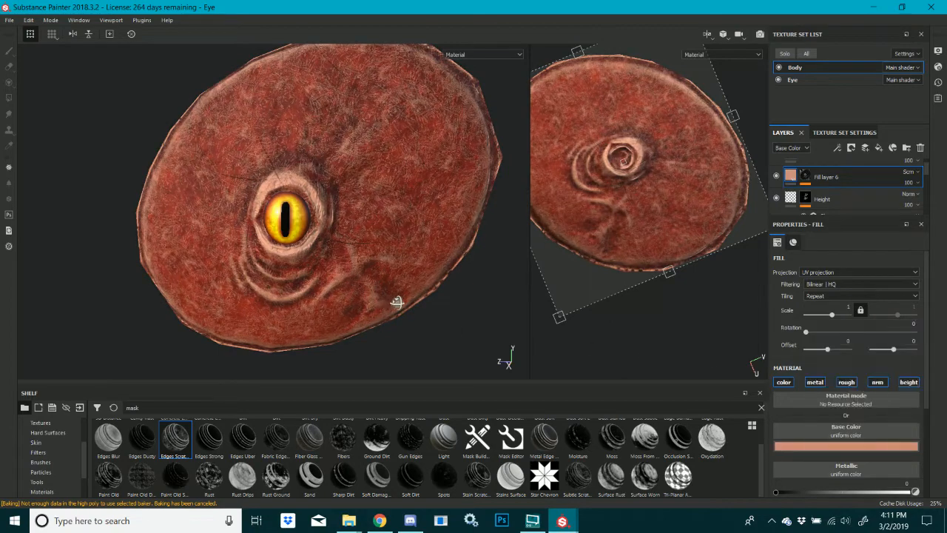
{"action": "mouse_move", "coordinate": [397, 303]}
{"action": "left_mouse_down", "text": "alt"}
{"action": "mouse_move", "coordinate": [475, 260]}
{"action": "mouse_move", "coordinate": [483, 217]}
{"action": "mouse_move", "coordinate": [397, 282]}
{"action": "mouse_move", "coordinate": [313, 296]}
{"action": "mouse_move", "coordinate": [188, 292]}
{"action": "mouse_move", "coordinate": [389, 323]}
{"action": "mouse_move", "coordinate": [397, 287]}
{"action": "left_mouse_up", "text": "alt"}
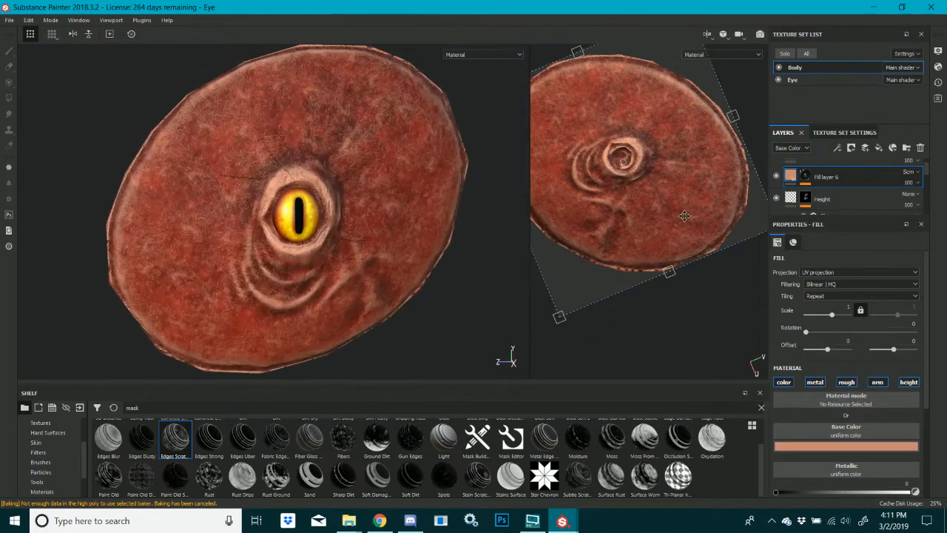
Set the Sharpen filter's intensity to 0.64 in Fill layer 6's mask
{"action": "left_click", "coordinate": [803, 179]}
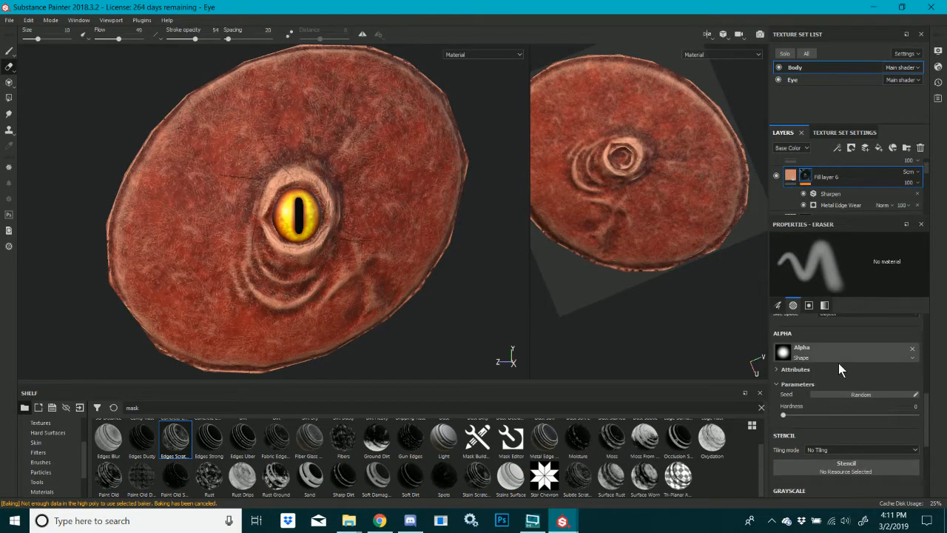
{"action": "scroll", "coordinate": [848, 356], "scroll_direction": "down", "scroll_amount": 3}
{"action": "left_click", "coordinate": [837, 195]}
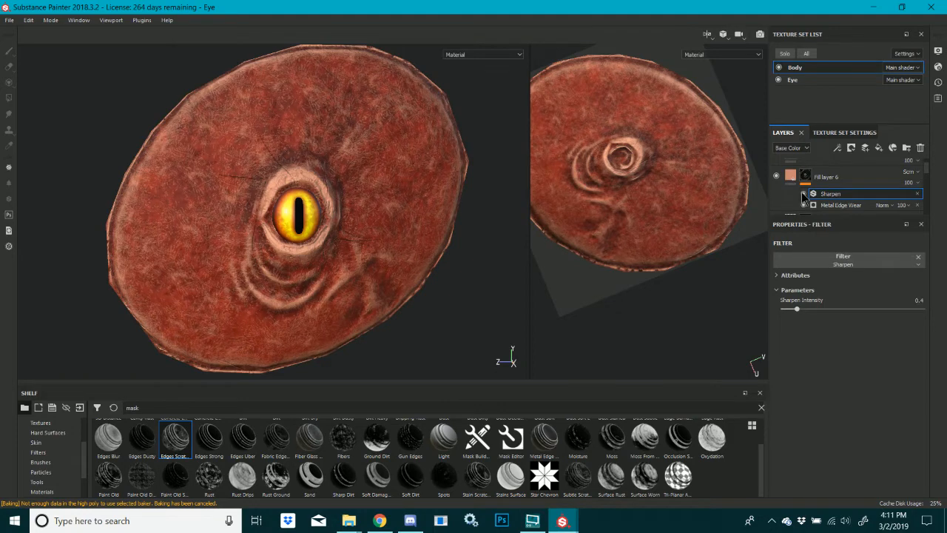
{"action": "left_click", "coordinate": [823, 204]}
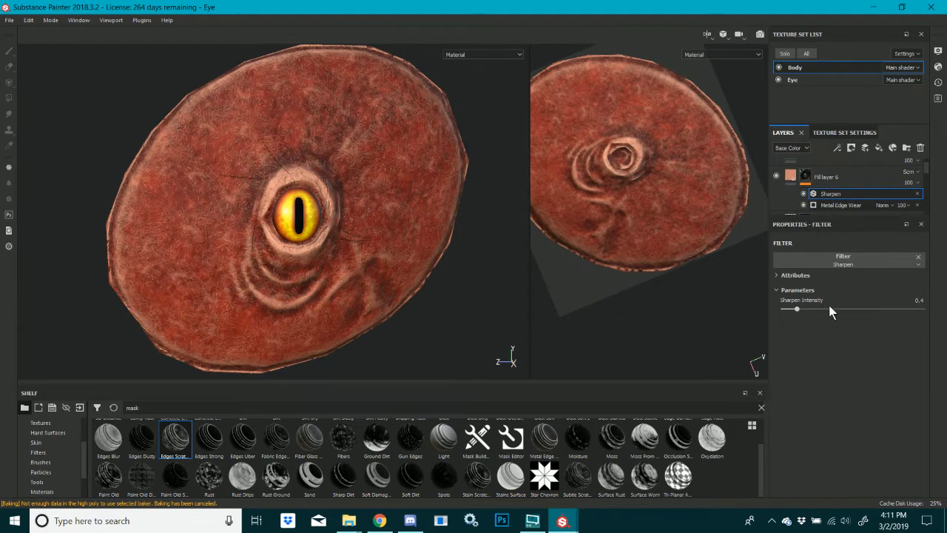
{"action": "left_click", "coordinate": [831, 195]}
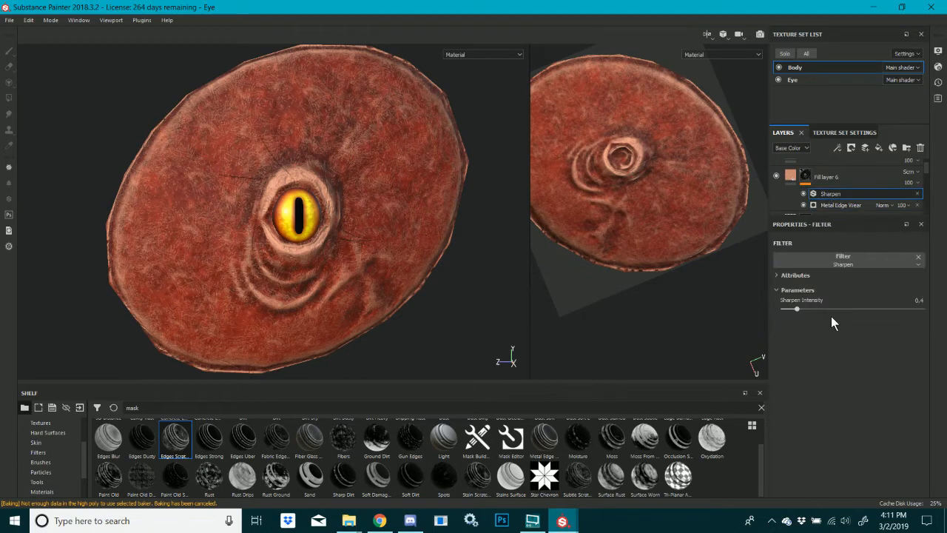
{"action": "mouse_move", "coordinate": [814, 314]}
{"action": "left_mouse_down"}
{"action": "mouse_move", "coordinate": [828, 318]}
{"action": "mouse_move", "coordinate": [805, 324]}
{"action": "left_mouse_up"}
{"action": "left_click", "coordinate": [826, 205]}
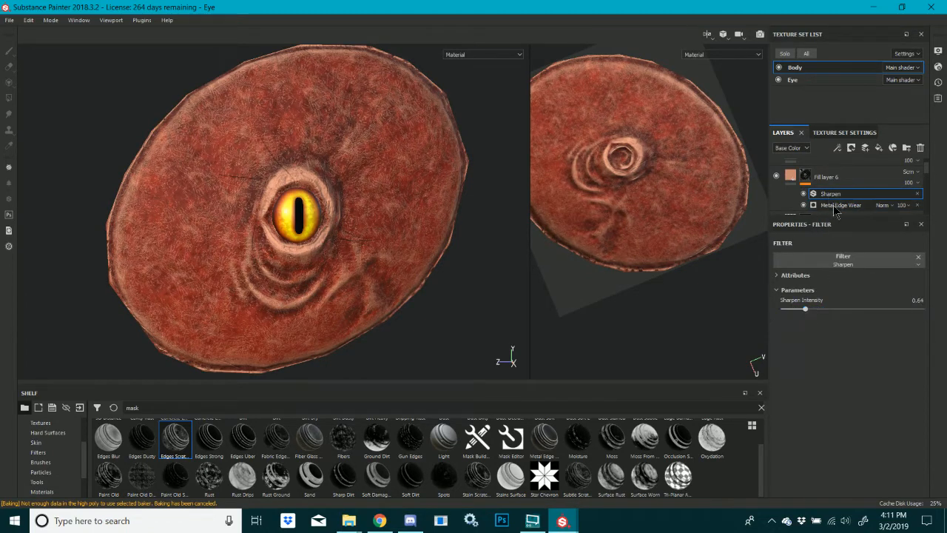
In Fill layer 6's Metal Edge Wear generator, set Ambient Occlusion Masking to 0.39, Edges Smoothness to 1.31 and Grunge Scale to 2
{"action": "scroll", "coordinate": [821, 381], "scroll_direction": "up", "scroll_amount": 1}
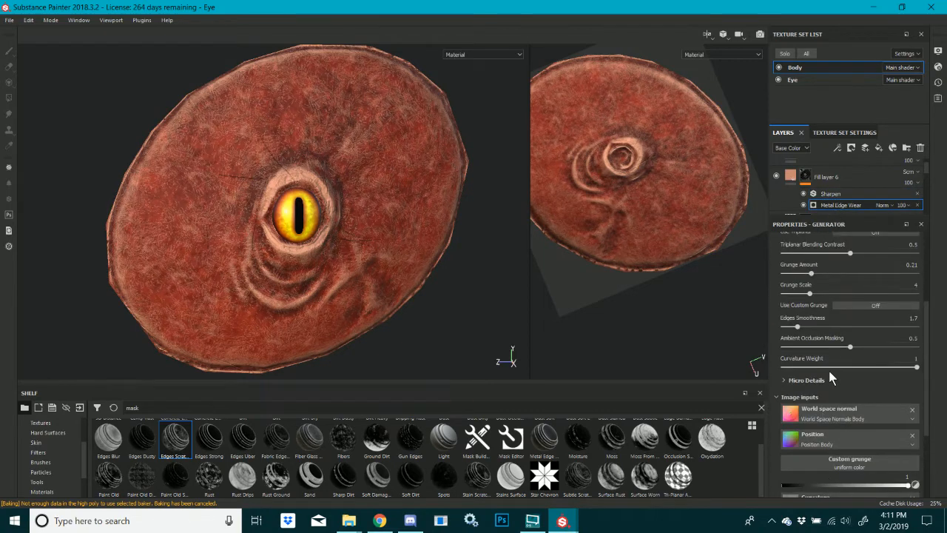
{"action": "left_click_drag", "start_coordinate": [828, 367], "coordinate": [930, 364]}
{"action": "left_click_drag", "start_coordinate": [850, 343], "coordinate": [877, 360]}
{"action": "left_click_drag", "start_coordinate": [808, 325], "coordinate": [798, 368]}
{"action": "mouse_move", "coordinate": [799, 294]}
{"action": "left_mouse_down"}
{"action": "mouse_move", "coordinate": [830, 307]}
{"action": "mouse_move", "coordinate": [790, 306]}
{"action": "left_mouse_up"}
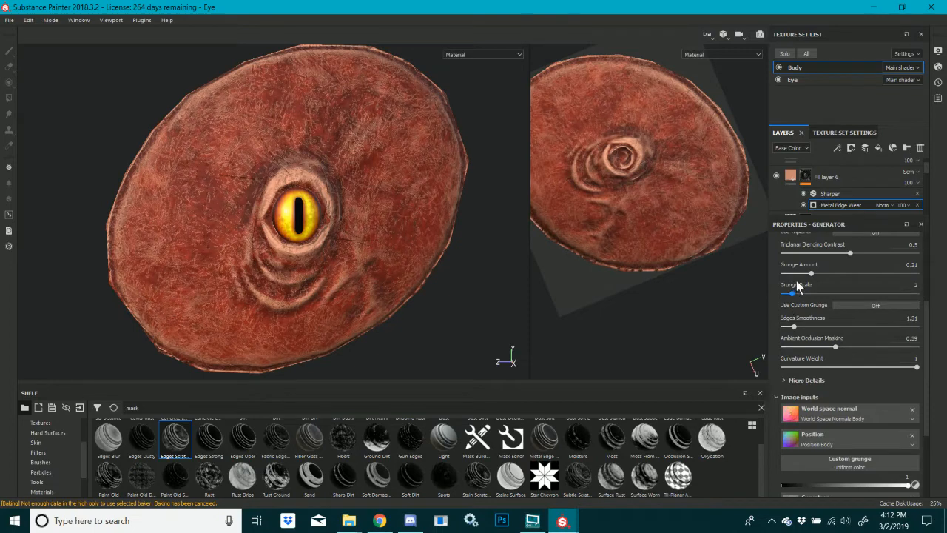
Set the Metal Edge Wear generator's Grunge Amount to 0.1 and its Triplanar Blending Contrast to 0.4
{"action": "left_click", "coordinate": [796, 274]}
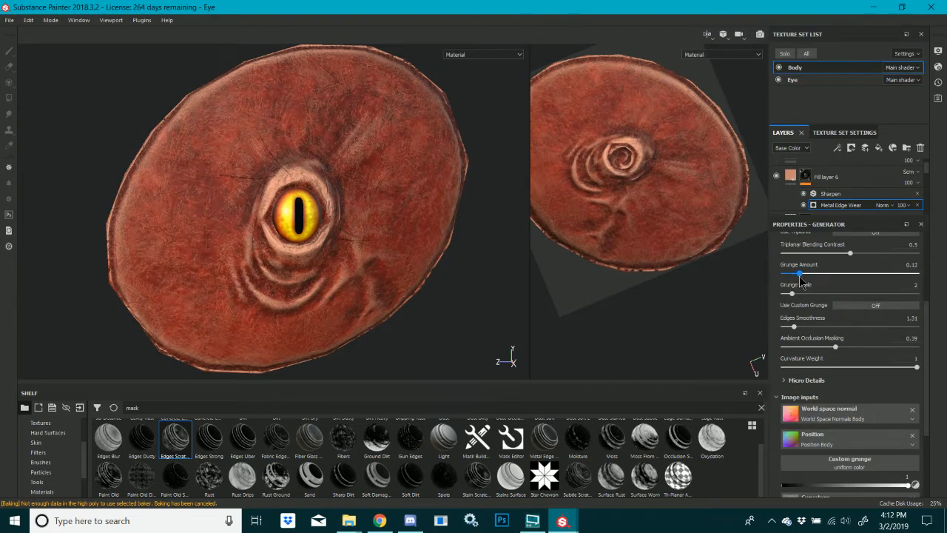
{"action": "mouse_move", "coordinate": [804, 285]}
{"action": "left_mouse_down"}
{"action": "mouse_move", "coordinate": [783, 290]}
{"action": "mouse_move", "coordinate": [792, 291]}
{"action": "left_mouse_up"}
{"action": "scroll", "coordinate": [806, 318], "scroll_direction": "up", "scroll_amount": 1}
{"action": "left_click", "coordinate": [810, 284]}
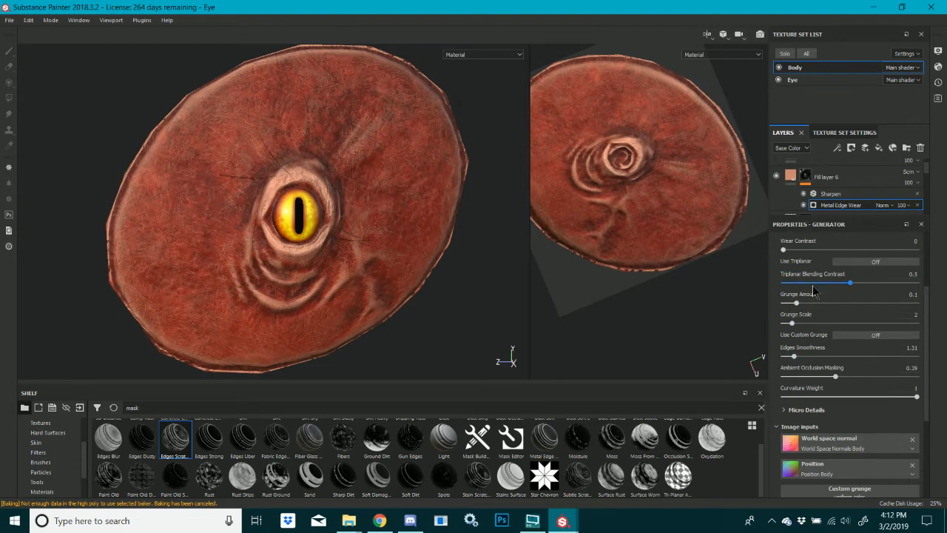
{"action": "left_click_drag", "start_coordinate": [808, 284], "coordinate": [837, 284]}
Set the Metal Edge Wear generator's Wear Level to 0.78 and Wear Contrast to 0.08
{"action": "scroll", "coordinate": [839, 292], "scroll_direction": "up", "scroll_amount": 4}
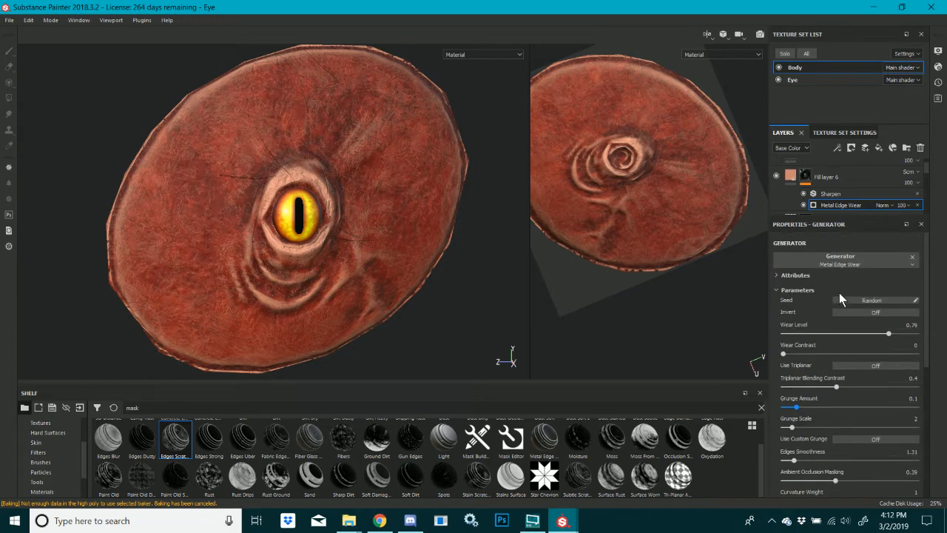
{"action": "left_click", "coordinate": [848, 334]}
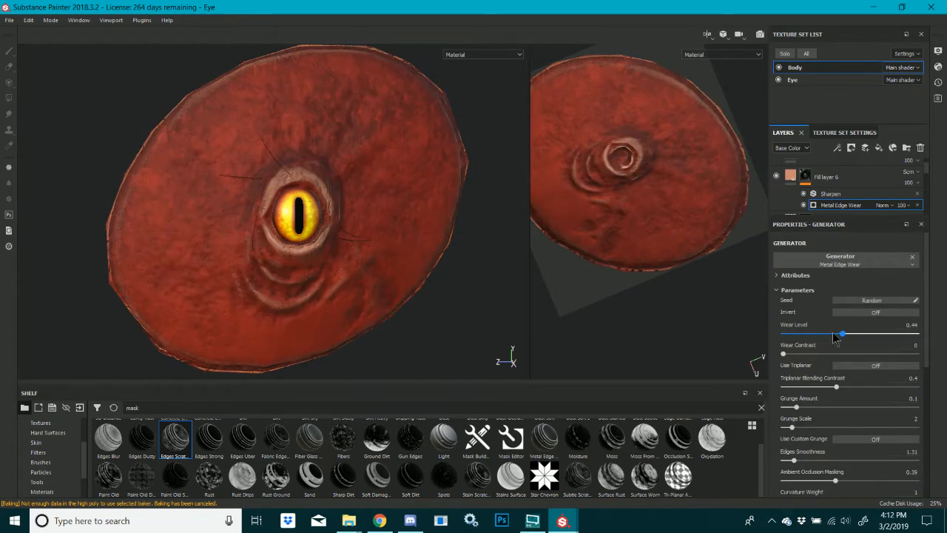
{"action": "left_click", "coordinate": [881, 336]}
{"action": "mouse_move", "coordinate": [880, 337]}
{"action": "left_mouse_down"}
{"action": "mouse_move", "coordinate": [832, 340]}
{"action": "mouse_move", "coordinate": [883, 351]}
{"action": "left_mouse_up"}
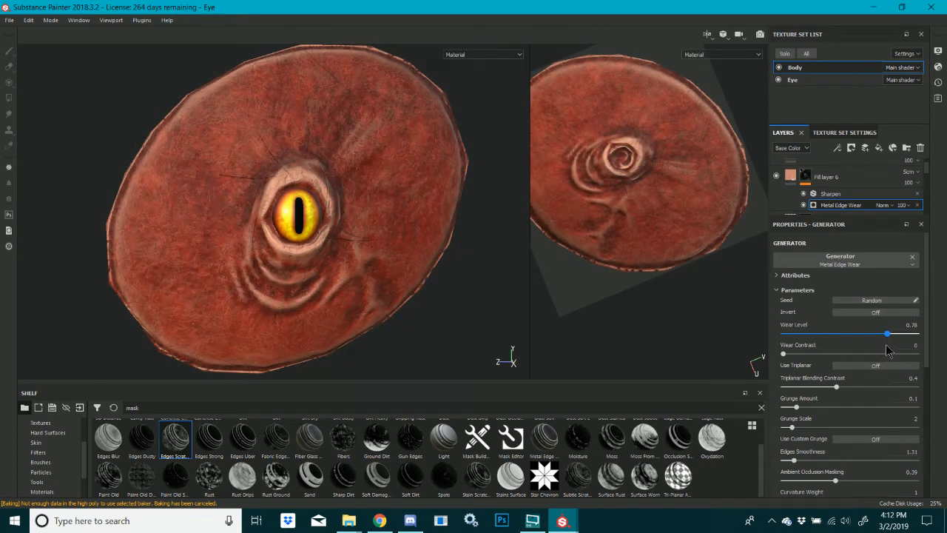
{"action": "left_click", "coordinate": [818, 354]}
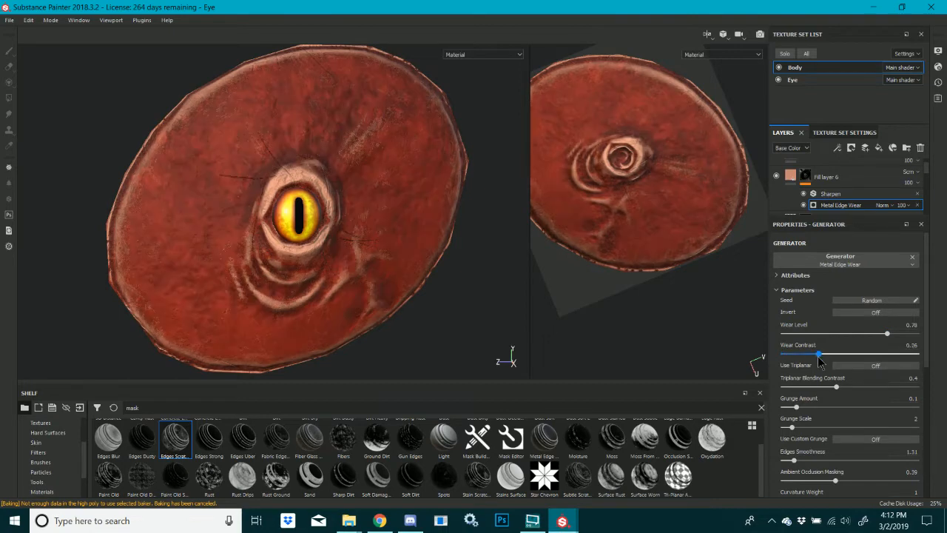
{"action": "left_click_drag", "start_coordinate": [819, 355], "coordinate": [790, 373]}
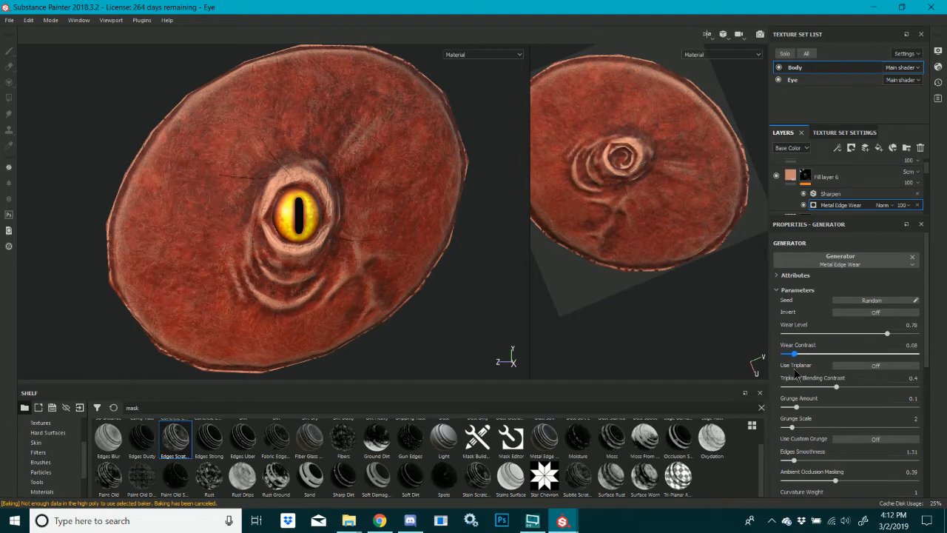
{"action": "scroll", "coordinate": [851, 209], "scroll_direction": "down", "scroll_amount": 1}
{"action": "scroll", "coordinate": [849, 199], "scroll_direction": "up", "scroll_amount": 1}
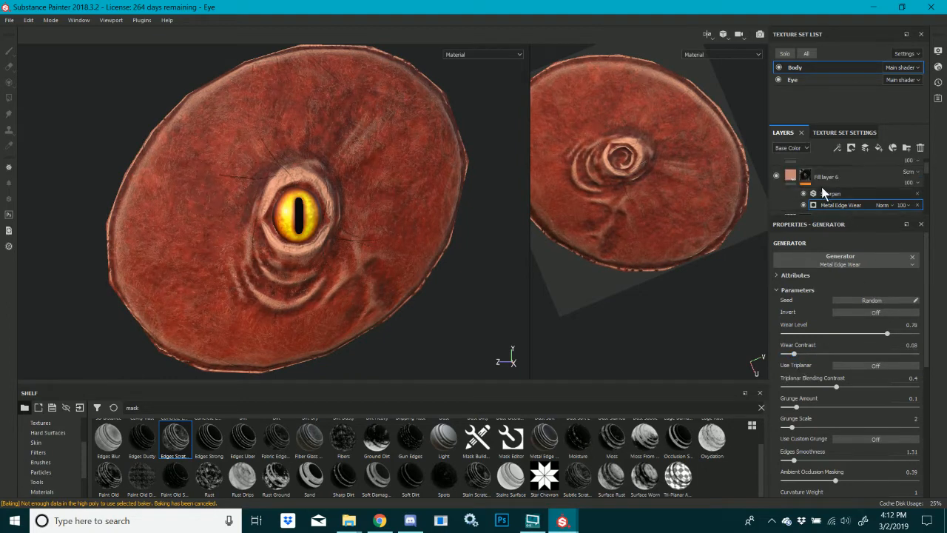
Try the Multiply, Color dodge, Linear burn and Hard light blending modes on Fill layer 6
{"action": "left_click", "coordinate": [790, 176]}
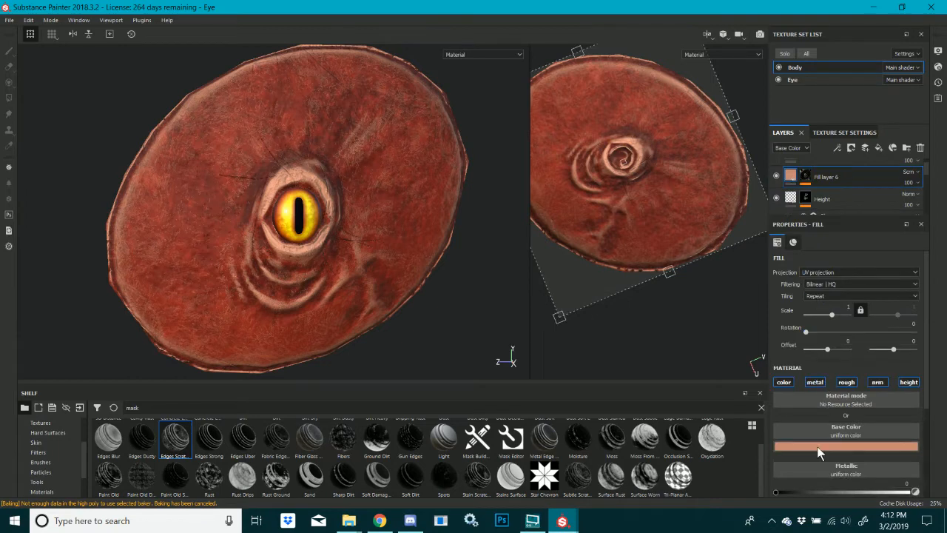
{"action": "left_click", "coordinate": [909, 171]}
{"action": "left_click", "coordinate": [907, 182]}
{"action": "left_click", "coordinate": [914, 173]}
{"action": "left_click", "coordinate": [899, 219]}
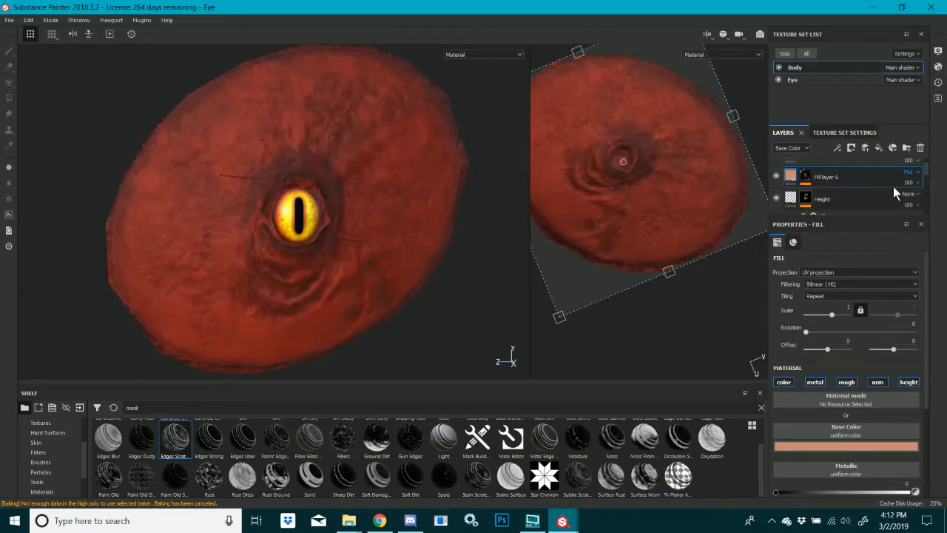
{"action": "left_click", "coordinate": [913, 173]}
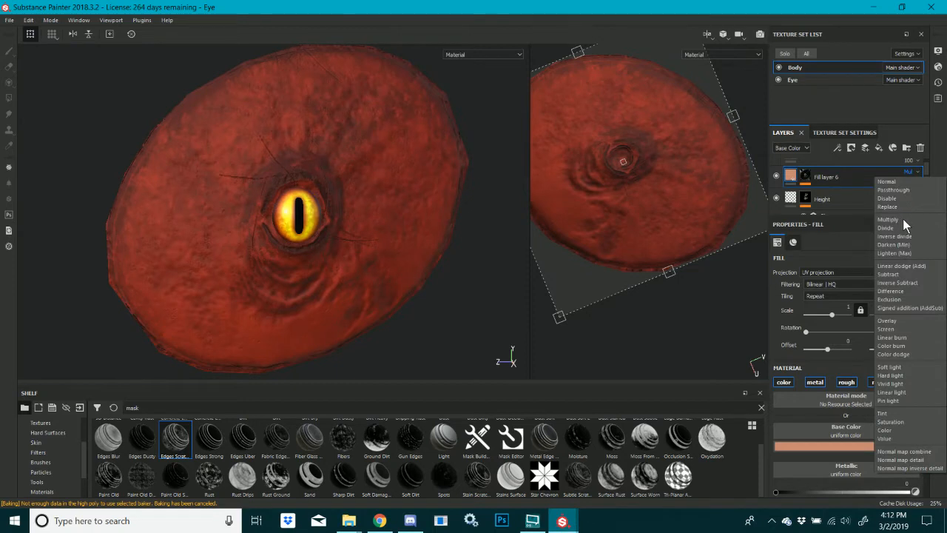
{"action": "left_click", "coordinate": [894, 354]}
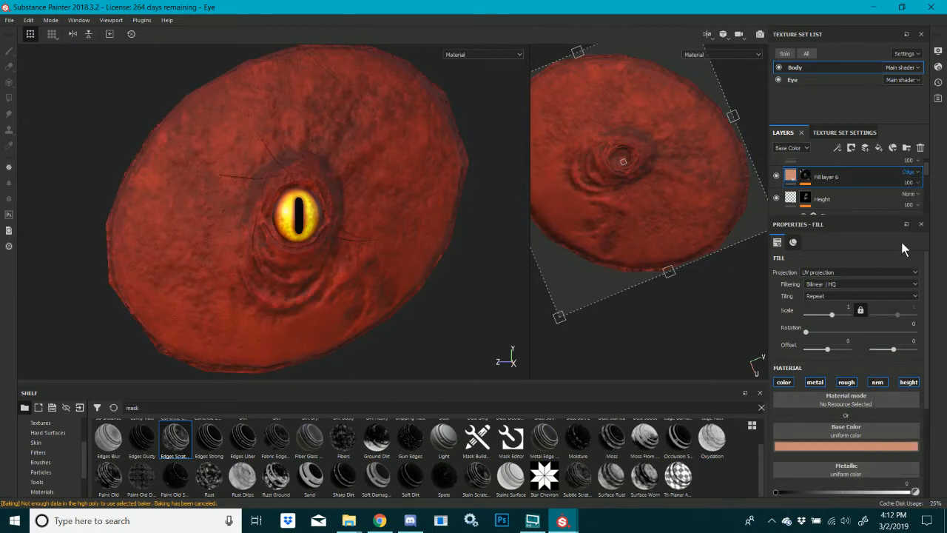
{"action": "left_click", "coordinate": [911, 173]}
{"action": "left_click", "coordinate": [894, 338]}
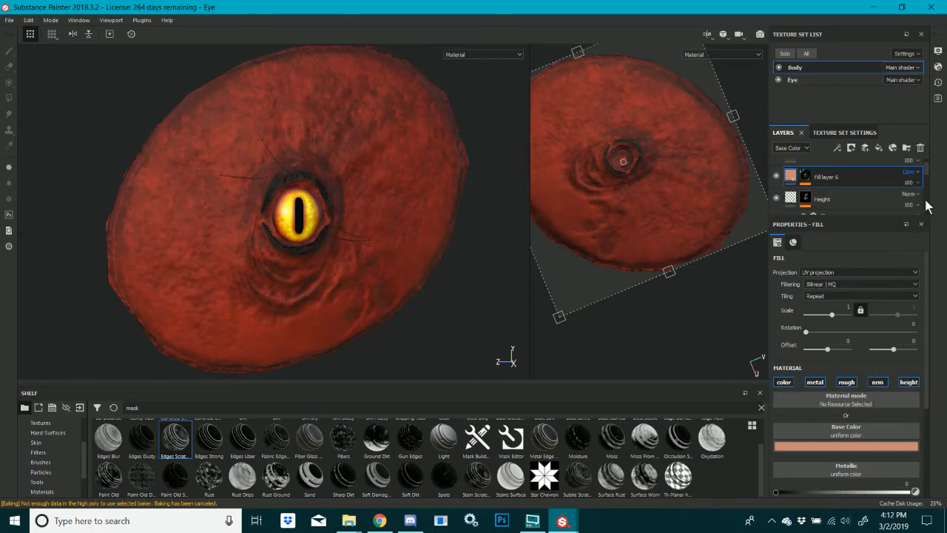
{"action": "left_click", "coordinate": [910, 172]}
{"action": "left_click", "coordinate": [904, 376]}
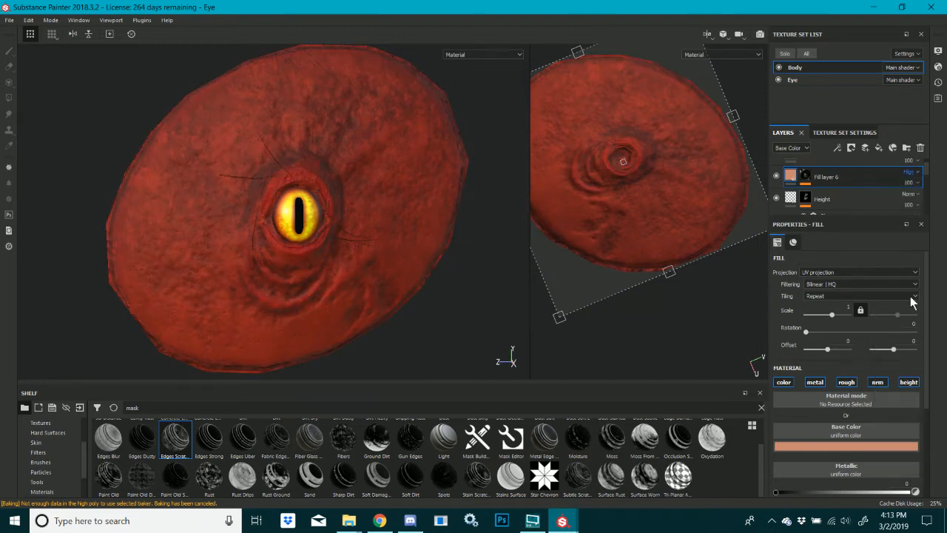
Try the Soft light, Linear light and Tint blending modes on Fill layer 6
{"action": "left_click", "coordinate": [910, 172]}
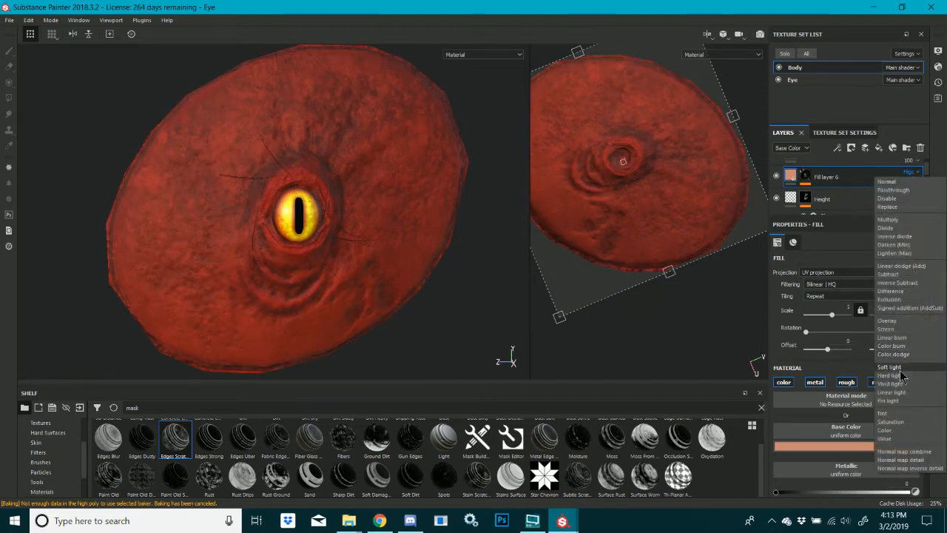
{"action": "left_click", "coordinate": [893, 367]}
{"action": "left_click", "coordinate": [900, 172]}
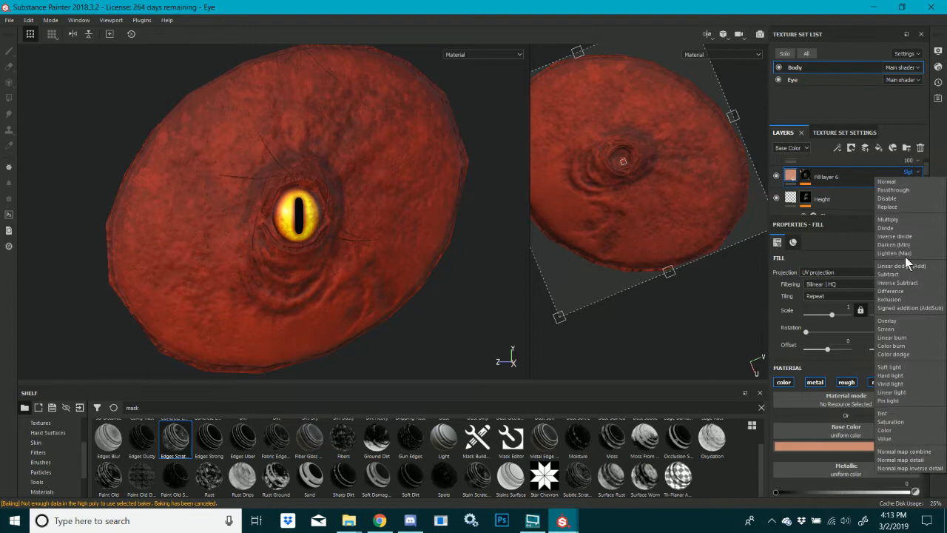
{"action": "left_click", "coordinate": [912, 392]}
{"action": "left_click", "coordinate": [911, 172]}
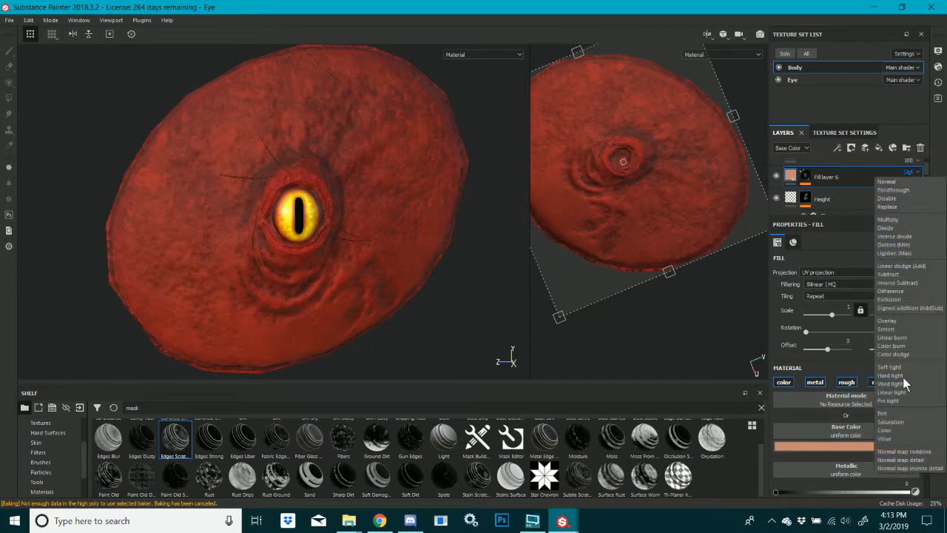
{"action": "left_click", "coordinate": [900, 413]}
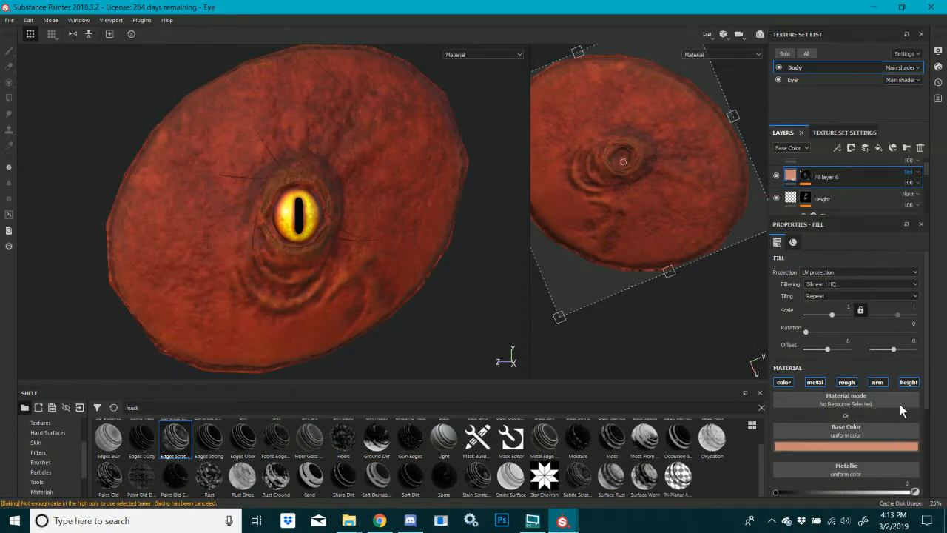
Set Fill layer 6's blending mode to Saturation and compare the eye area with the layer hidden and shown
{"action": "left_click", "coordinate": [910, 172]}
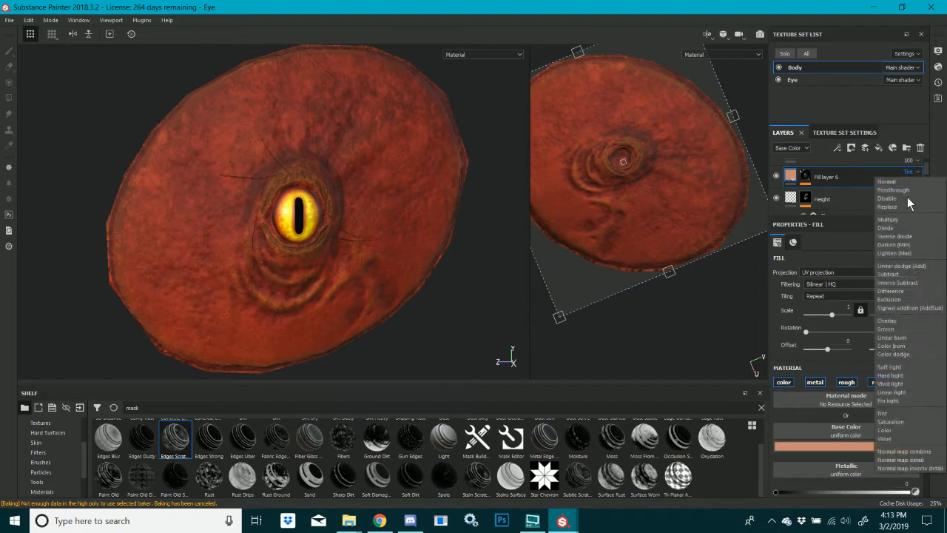
{"action": "left_click", "coordinate": [904, 423]}
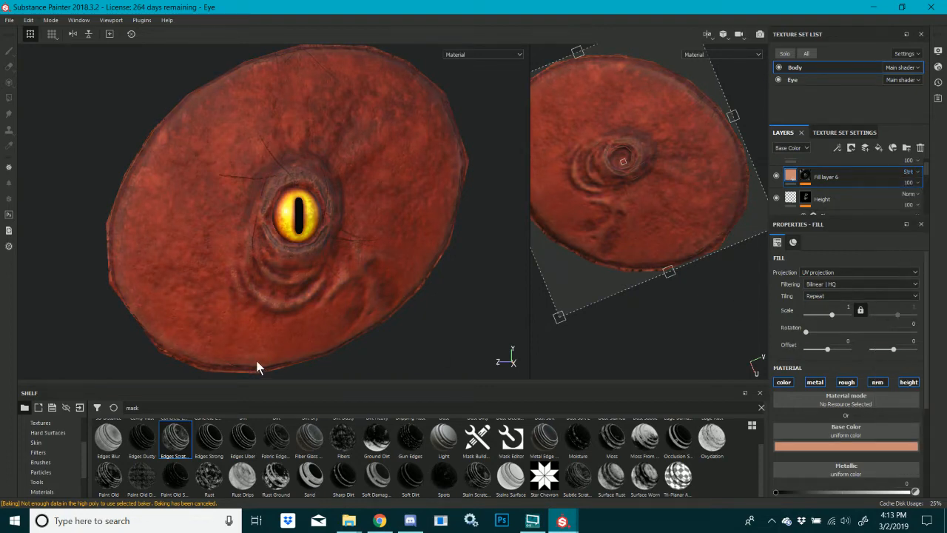
{"action": "scroll", "coordinate": [304, 280], "scroll_direction": "down", "scroll_amount": 3}
{"action": "scroll", "coordinate": [304, 275], "scroll_direction": "up", "scroll_amount": 10}
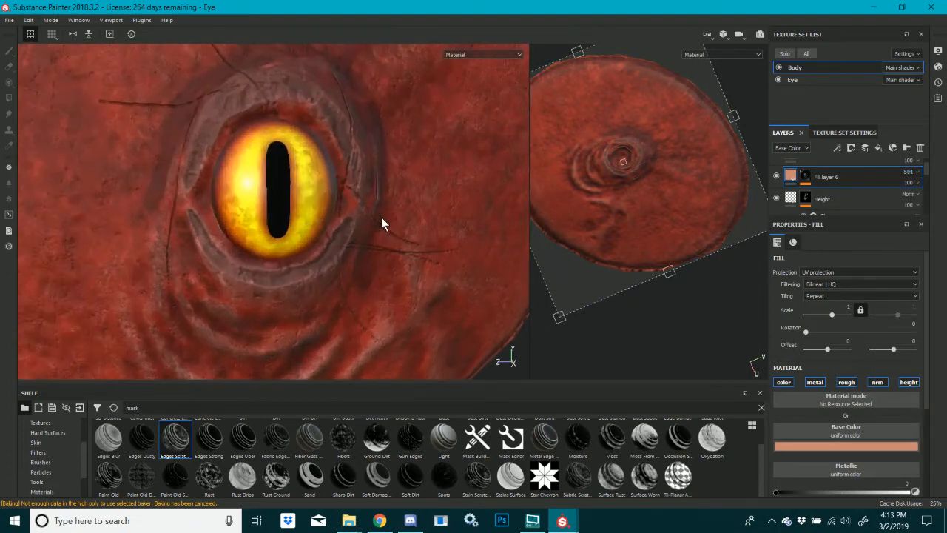
{"action": "left_click", "coordinate": [776, 177]}
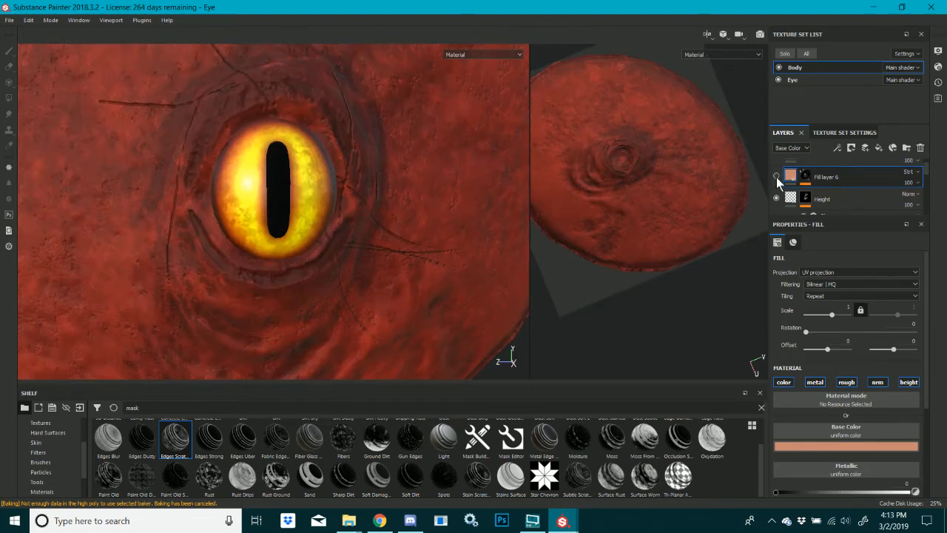
{"action": "left_click", "coordinate": [777, 177]}
{"action": "scroll", "coordinate": [335, 262], "scroll_direction": "down", "scroll_amount": 3}
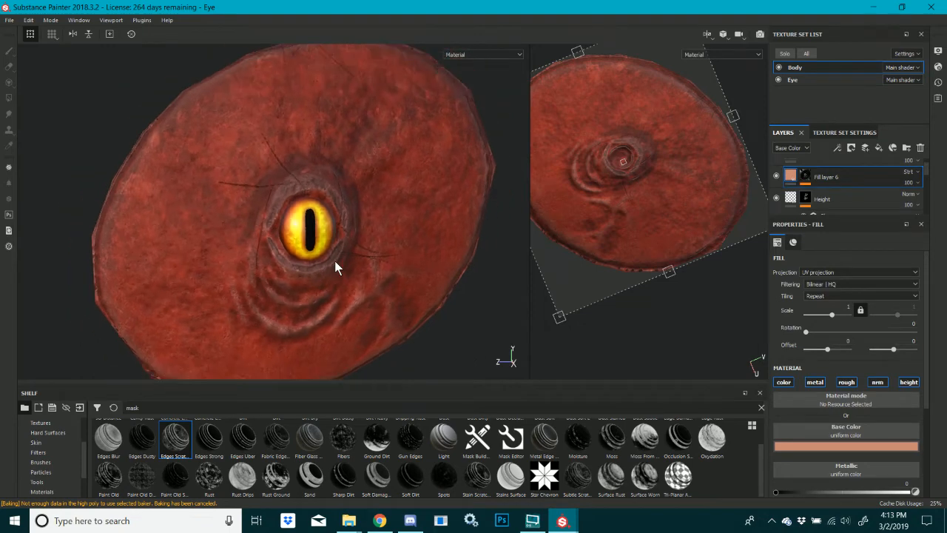
Select Fill layer 6's mask and set the Eraser to size 14.3, flow 100, stroke opacity 100 and spacing 5
{"action": "left_click", "coordinate": [805, 175]}
{"action": "left_click", "coordinate": [9, 66]}
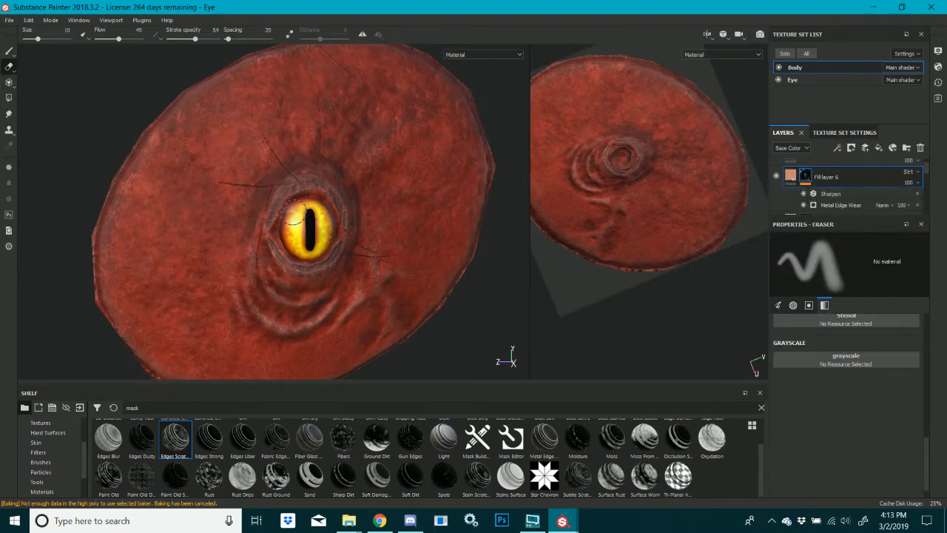
{"action": "key", "text": "]"}
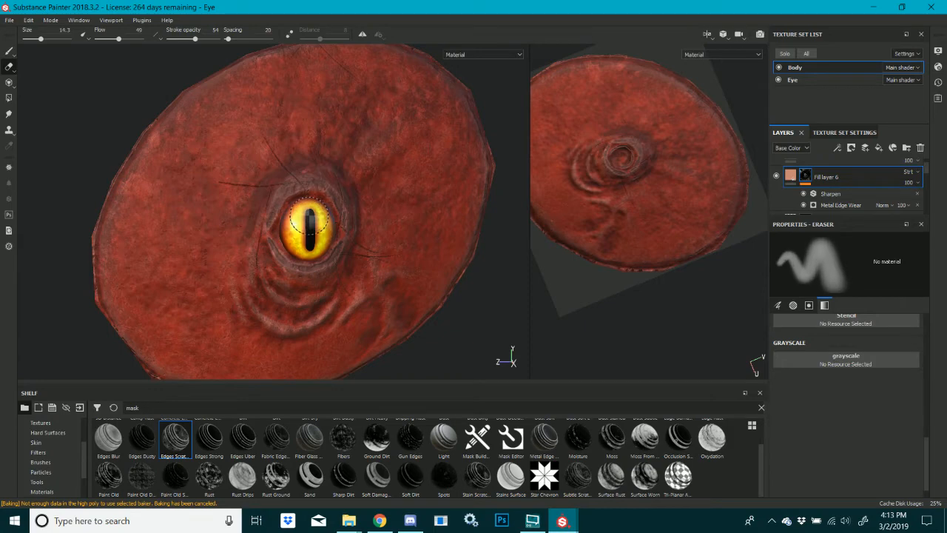
{"action": "left_click_drag", "start_coordinate": [196, 39], "coordinate": [241, 46]}
{"action": "left_click", "coordinate": [229, 39]}
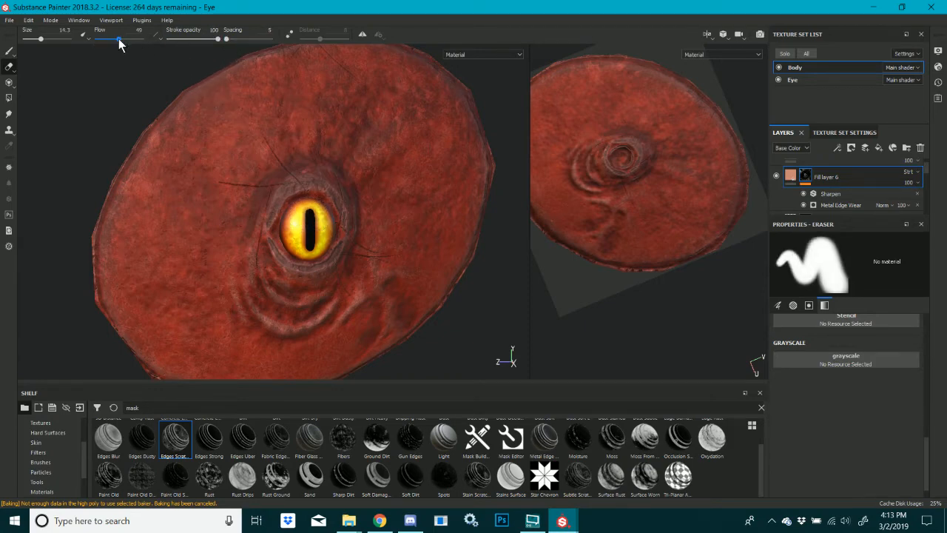
{"action": "left_click_drag", "start_coordinate": [118, 38], "coordinate": [144, 39]}
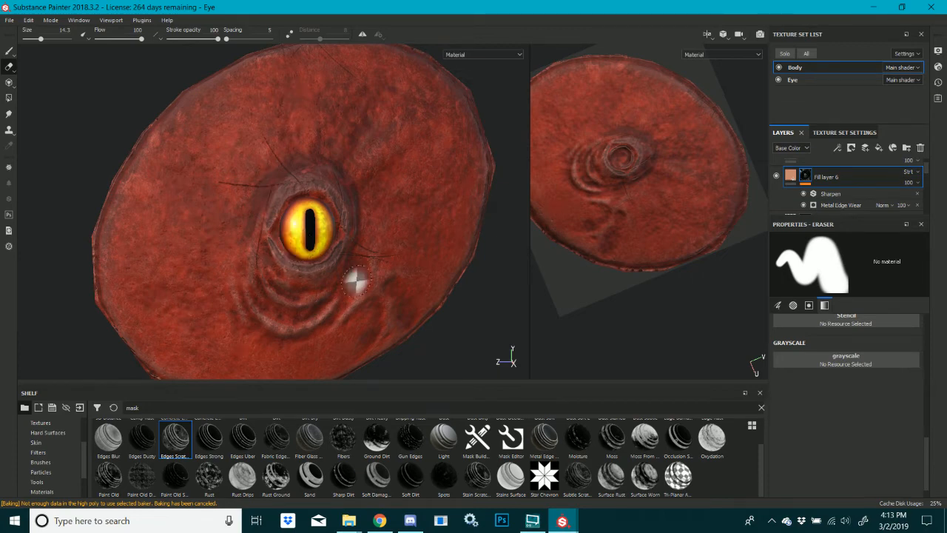
Switch to the Paint brush on Fill layer 6's mask and swap its grayscale value to black (0)
{"action": "left_click_drag", "start_coordinate": [304, 245], "coordinate": [303, 201], "text": "alt"}
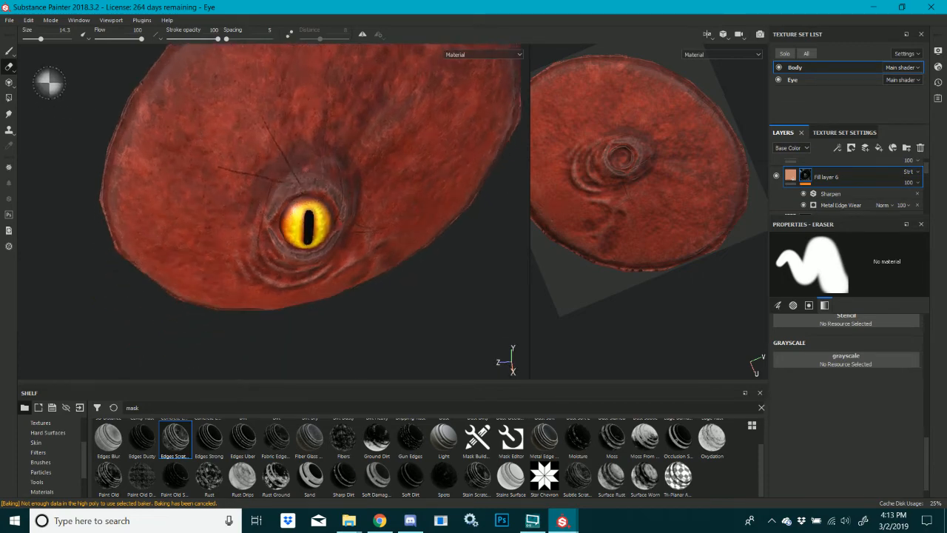
{"action": "left_click", "coordinate": [9, 50]}
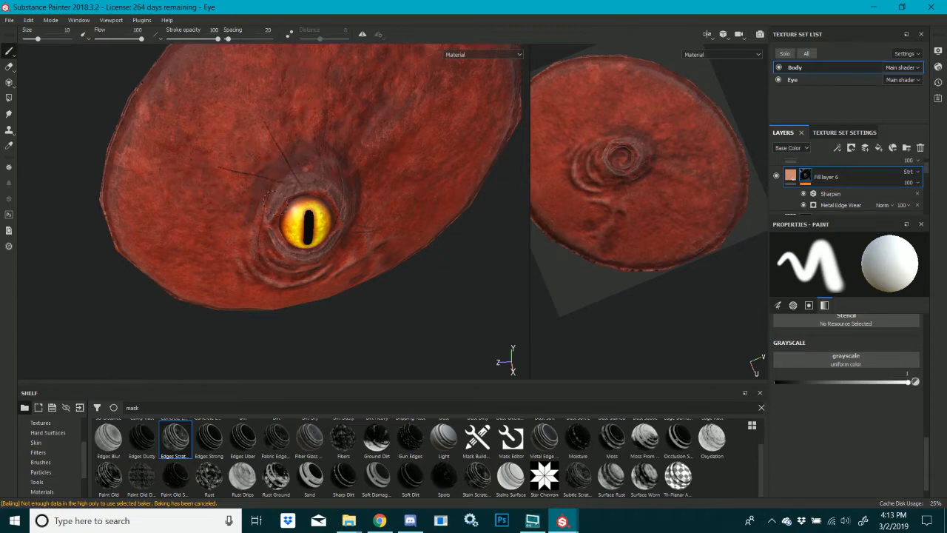
{"action": "key", "text": "x"}
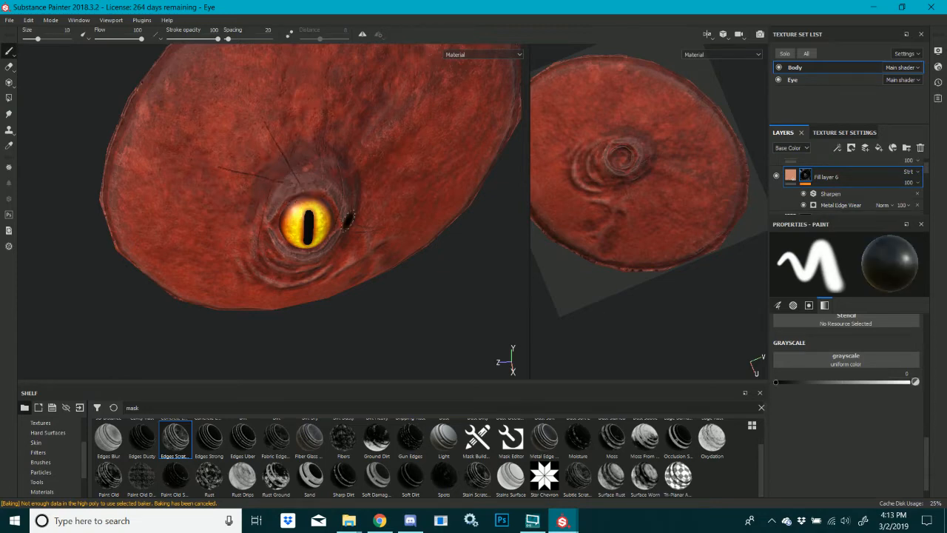
Hide and show Fill layer 6 again, and inspect its effect on the skin around the eye and wrinkles
{"action": "mouse_move", "coordinate": [411, 291]}
{"action": "left_mouse_down", "text": "alt"}
{"action": "mouse_move", "coordinate": [353, 97]}
{"action": "mouse_move", "coordinate": [241, 111]}
{"action": "mouse_move", "coordinate": [252, 131]}
{"action": "mouse_move", "coordinate": [441, 141]}
{"action": "mouse_move", "coordinate": [313, 137]}
{"action": "mouse_move", "coordinate": [340, 140]}
{"action": "left_mouse_up", "text": "alt"}
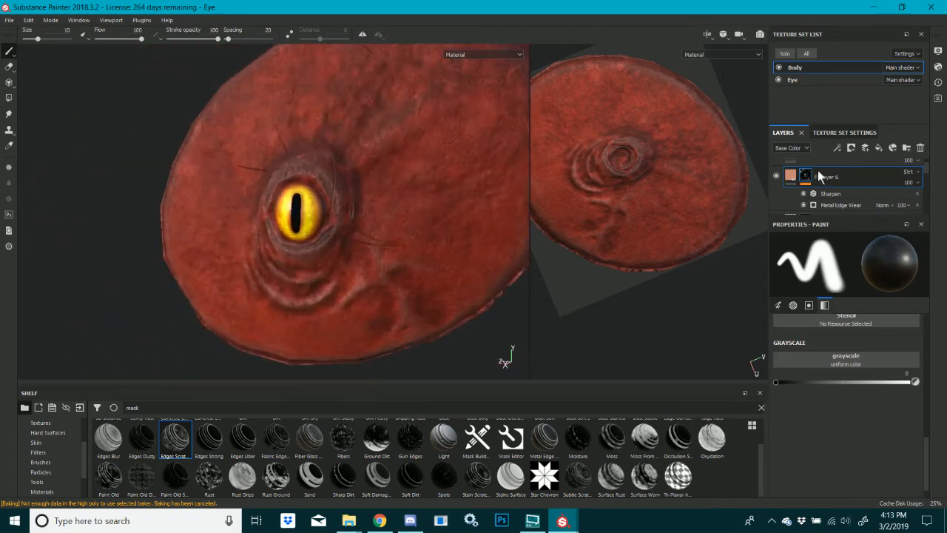
{"action": "left_click", "coordinate": [776, 176]}
{"action": "left_click", "coordinate": [776, 176]}
{"action": "left_click_drag", "start_coordinate": [427, 271], "coordinate": [495, 259], "text": "alt"}
{"action": "scroll", "coordinate": [296, 281], "scroll_direction": "down", "scroll_amount": 2}
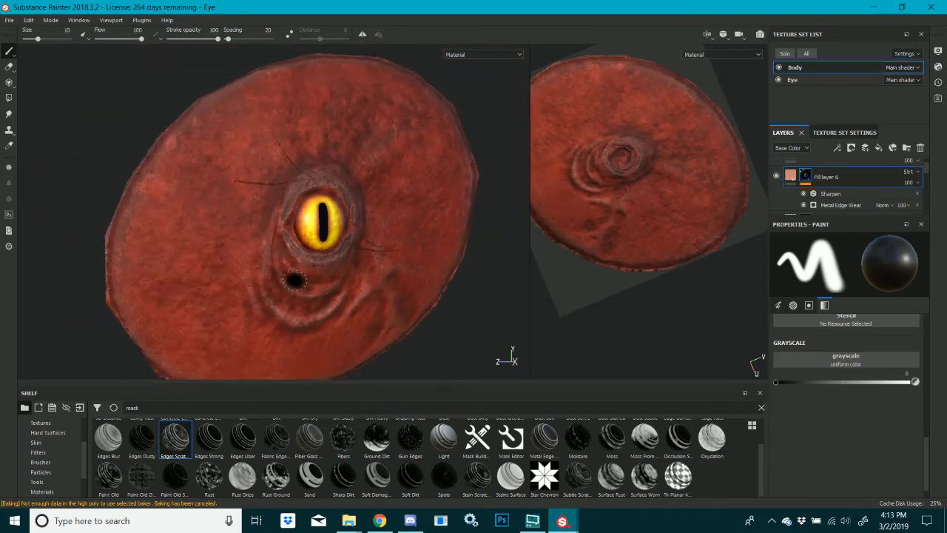
{"action": "scroll", "coordinate": [418, 234], "scroll_direction": "up", "scroll_amount": 1}
{"action": "scroll", "coordinate": [355, 284], "scroll_direction": "up", "scroll_amount": 1}
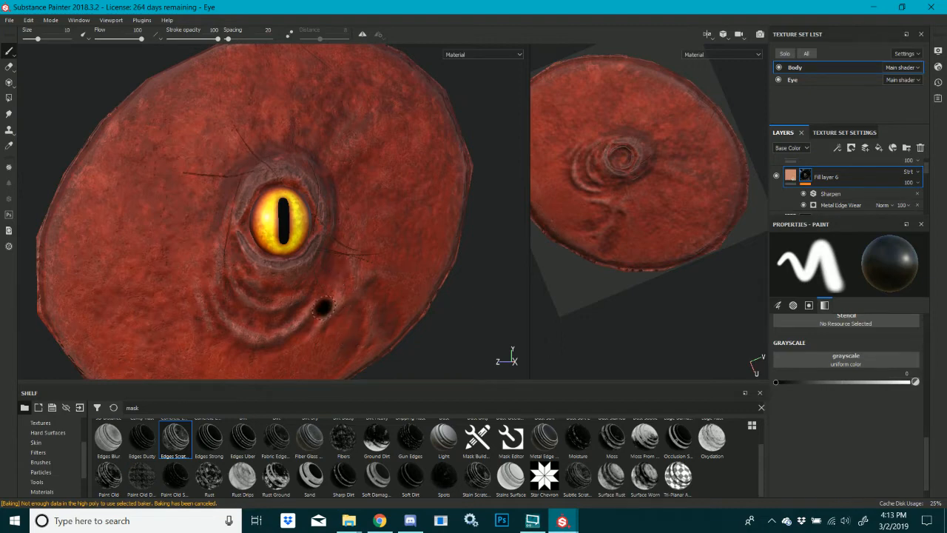
Hide Fill layer 6 and replace its existing mask with a fresh black mask
{"action": "scroll", "coordinate": [300, 249], "scroll_direction": "up", "scroll_amount": 3}
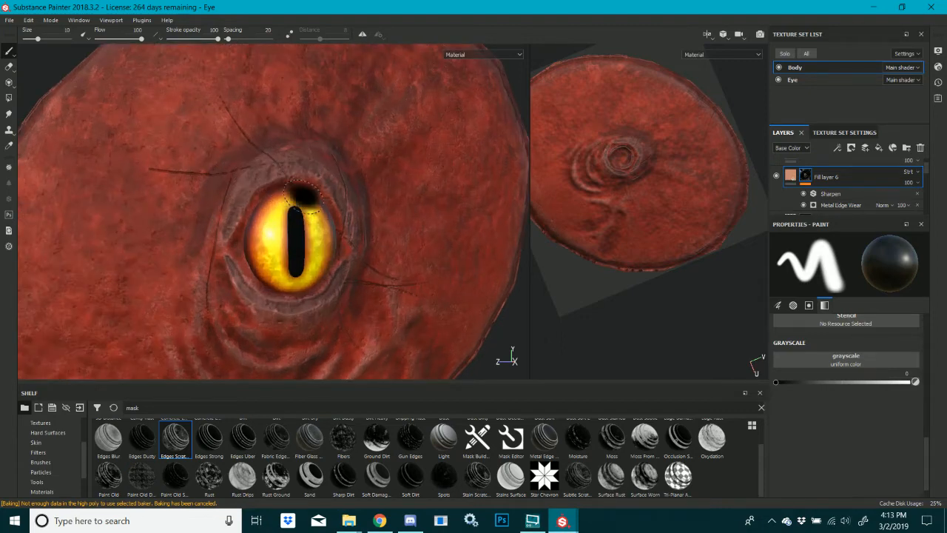
{"action": "scroll", "coordinate": [304, 215], "scroll_direction": "down", "scroll_amount": 3}
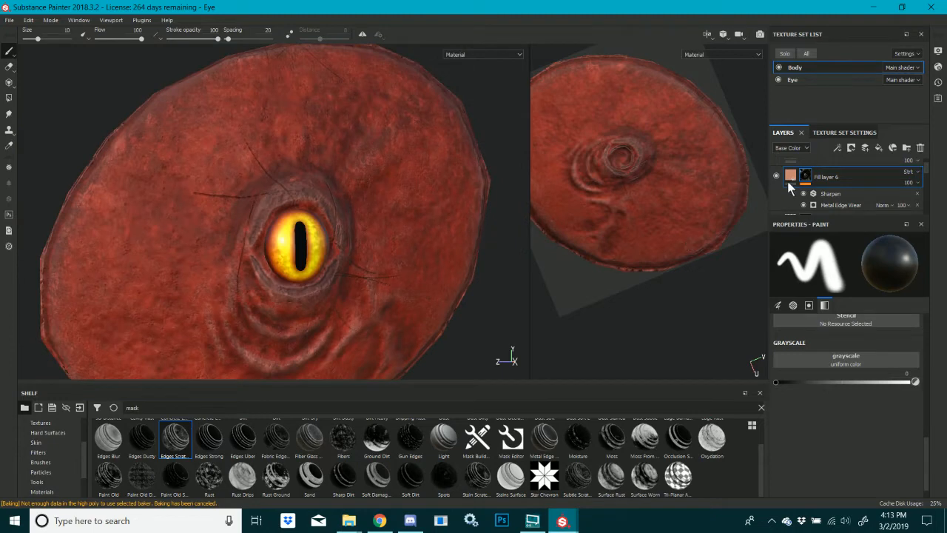
{"action": "left_click", "coordinate": [777, 176]}
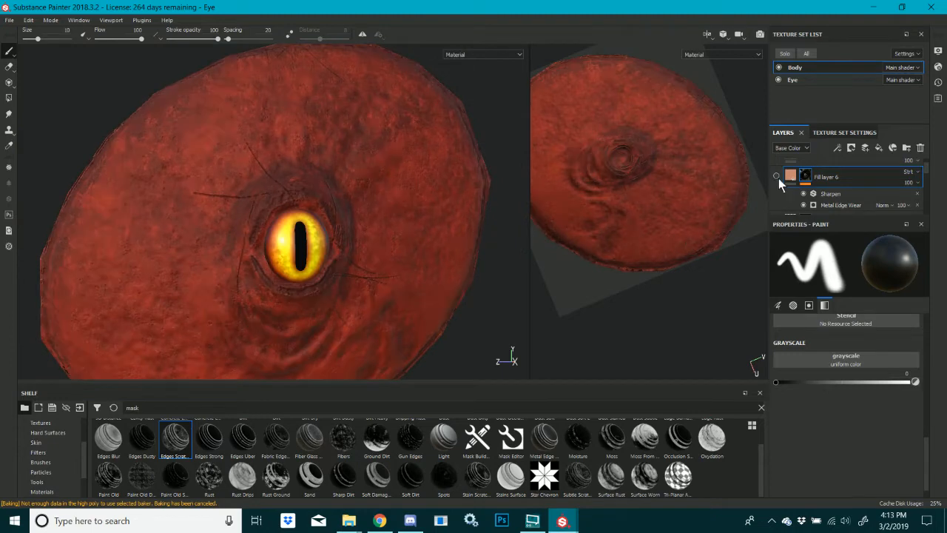
{"action": "scroll", "coordinate": [294, 243], "scroll_direction": "down", "scroll_amount": 2}
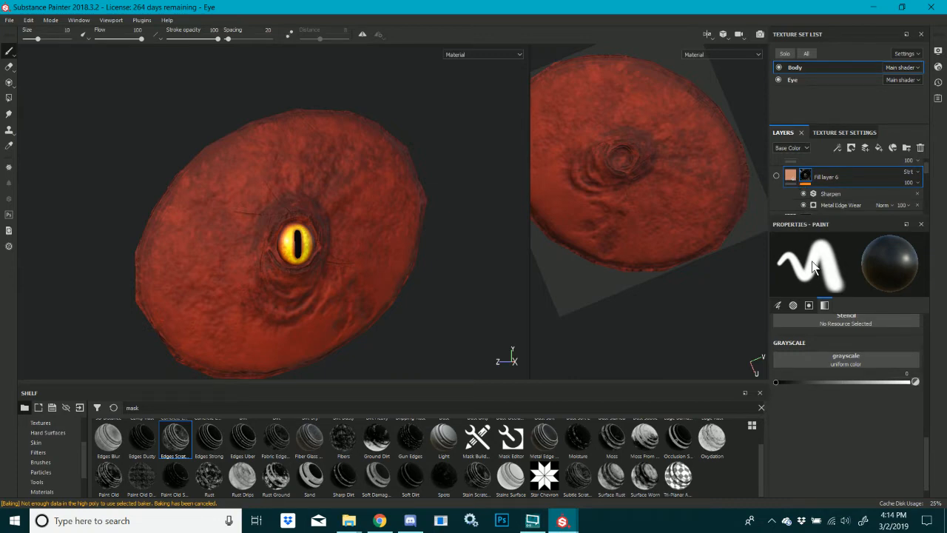
{"action": "right_click", "coordinate": [805, 178]}
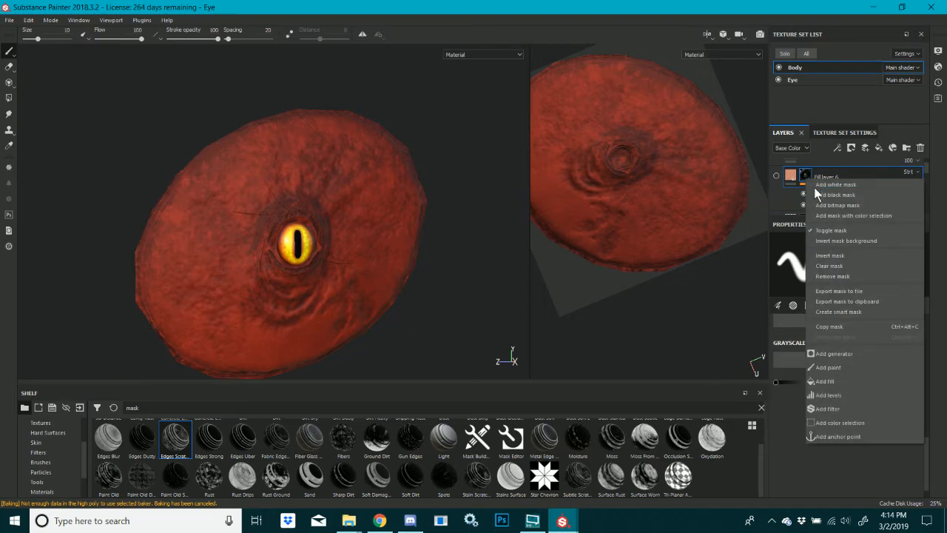
{"action": "left_click", "coordinate": [820, 195]}
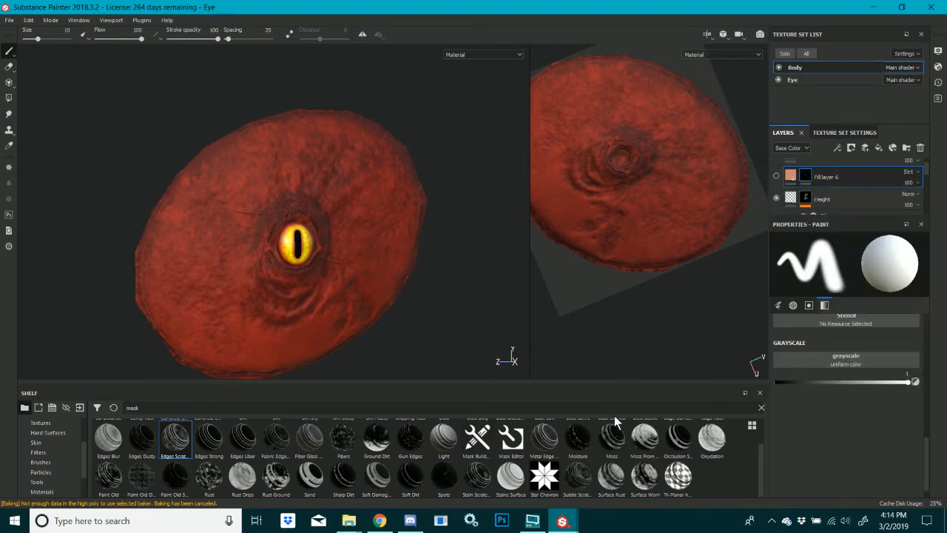
Try the Moisture smart mask on Fill layer 6, delete it and apply the Moss smart mask instead
{"action": "left_click_drag", "start_coordinate": [589, 440], "coordinate": [806, 170]}
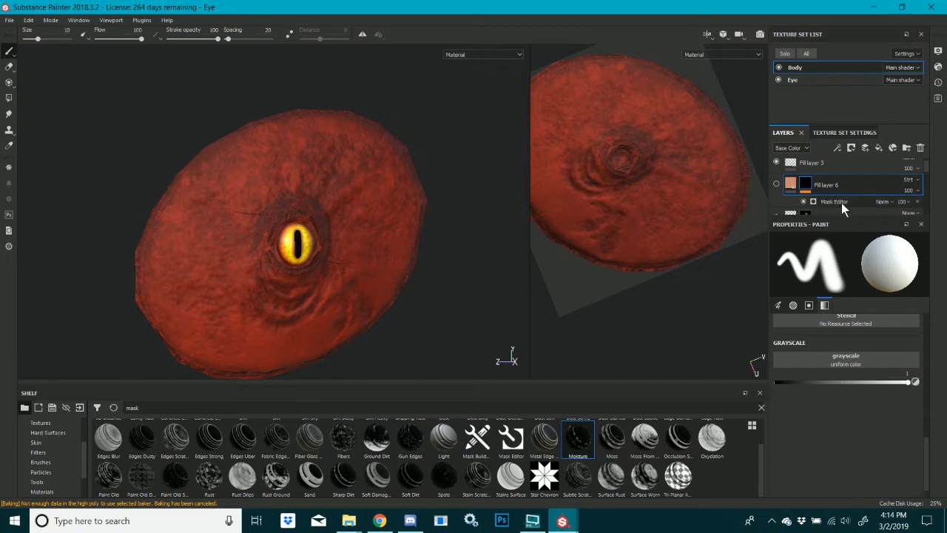
{"action": "left_click", "coordinate": [917, 202]}
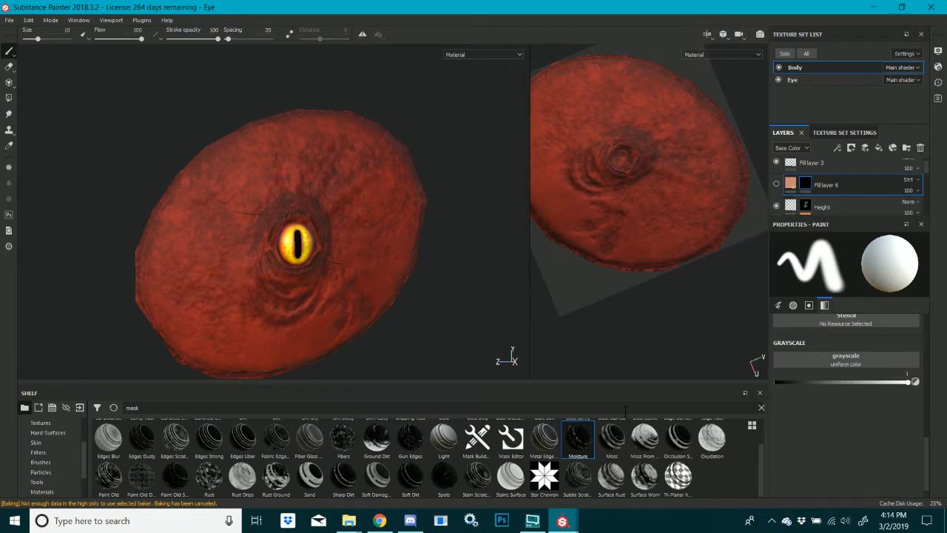
{"action": "left_click_drag", "start_coordinate": [612, 440], "coordinate": [800, 189]}
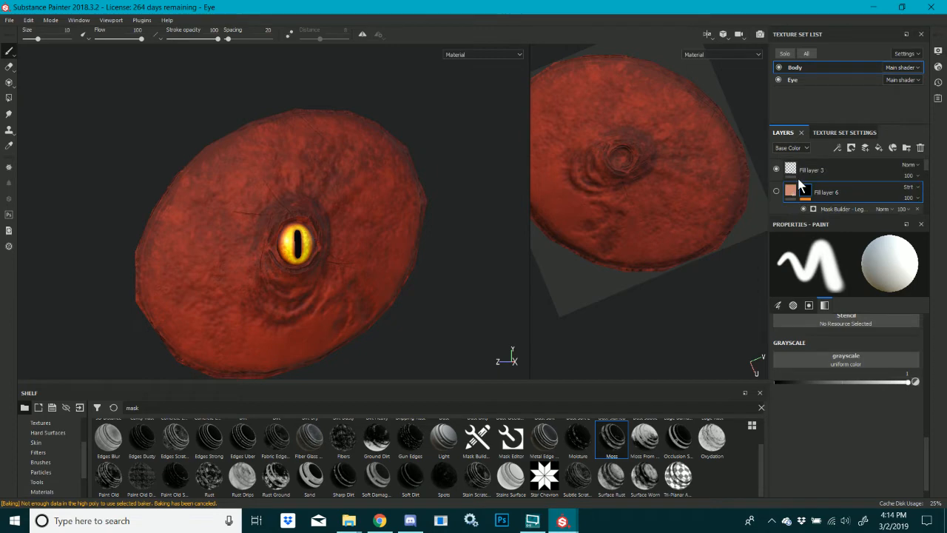
Set Fill layer 6's blending mode to Normal and its base color to a fully saturated bright orange
{"action": "left_click", "coordinate": [910, 194]}
{"action": "left_click", "coordinate": [909, 200]}
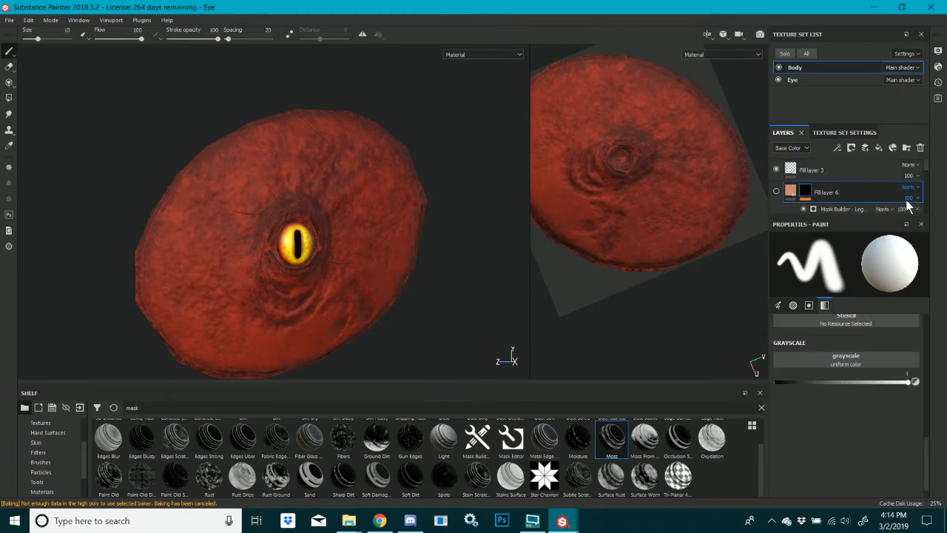
{"action": "left_click", "coordinate": [801, 213]}
{"action": "left_click", "coordinate": [802, 442]}
{"action": "left_click", "coordinate": [859, 375]}
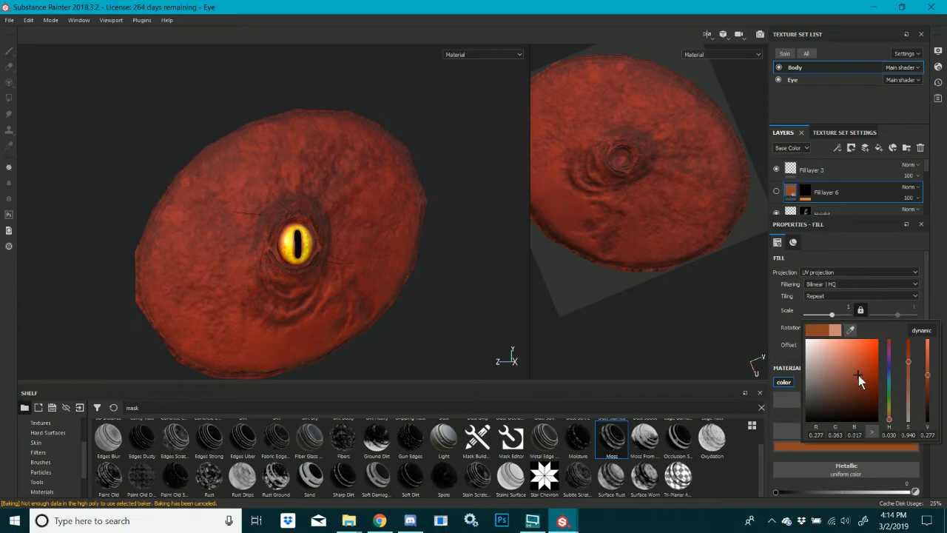
{"action": "left_click_drag", "start_coordinate": [858, 376], "coordinate": [863, 324]}
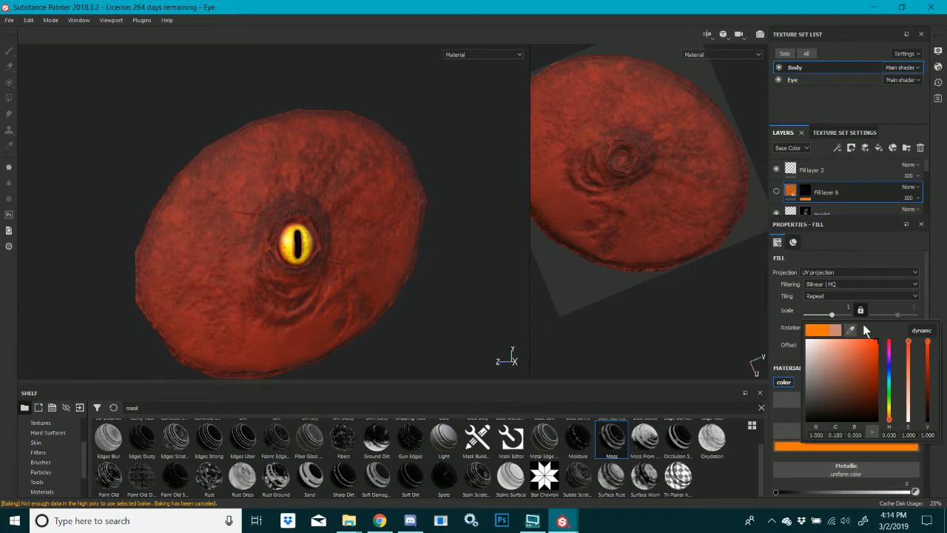
Stack the Oxydation, Stain Scratches and Spots smart masks onto Fill layer 6's mask
{"action": "left_click", "coordinate": [687, 481]}
{"action": "scroll", "coordinate": [827, 194], "scroll_direction": "down", "scroll_amount": 1}
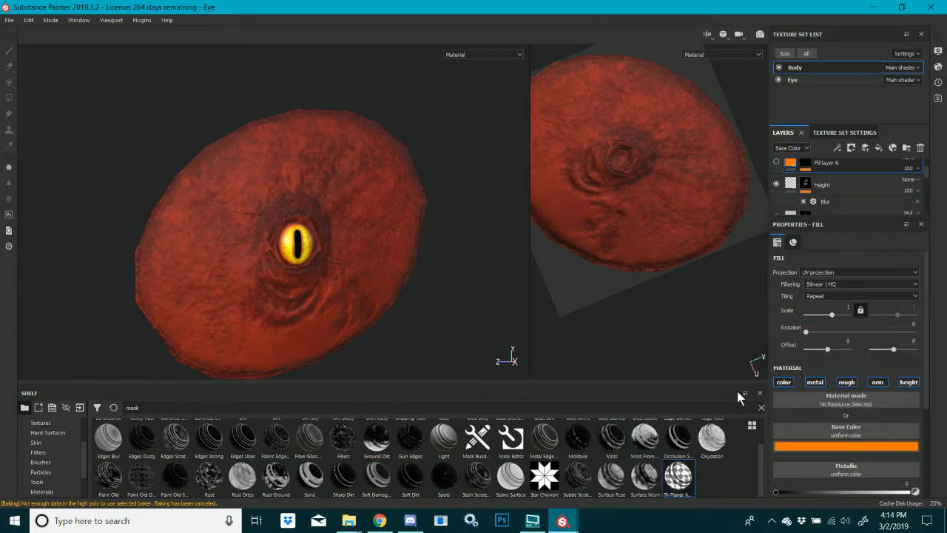
{"action": "mouse_move", "coordinate": [716, 455]}
{"action": "left_mouse_down"}
{"action": "mouse_move", "coordinate": [745, 399]}
{"action": "mouse_move", "coordinate": [811, 176]}
{"action": "left_mouse_up"}
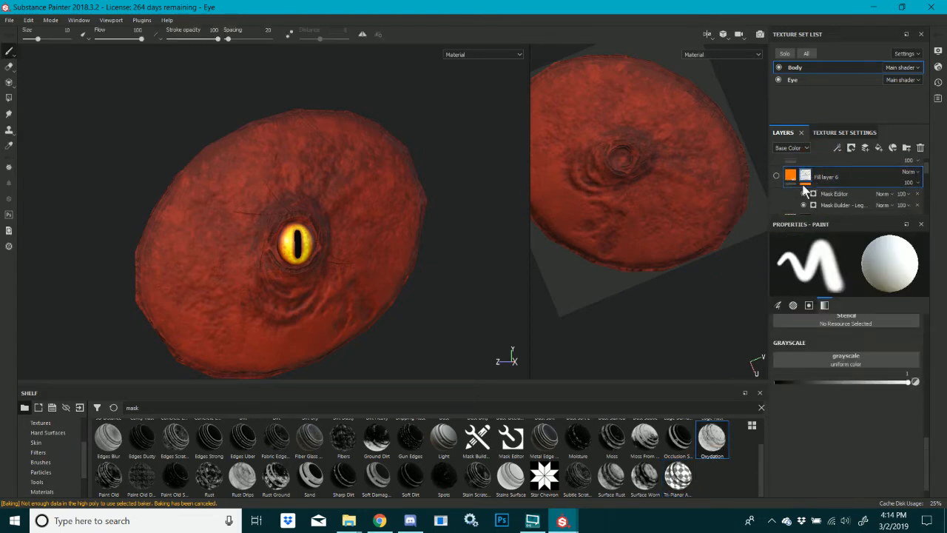
{"action": "left_click_drag", "start_coordinate": [471, 487], "coordinate": [805, 188]}
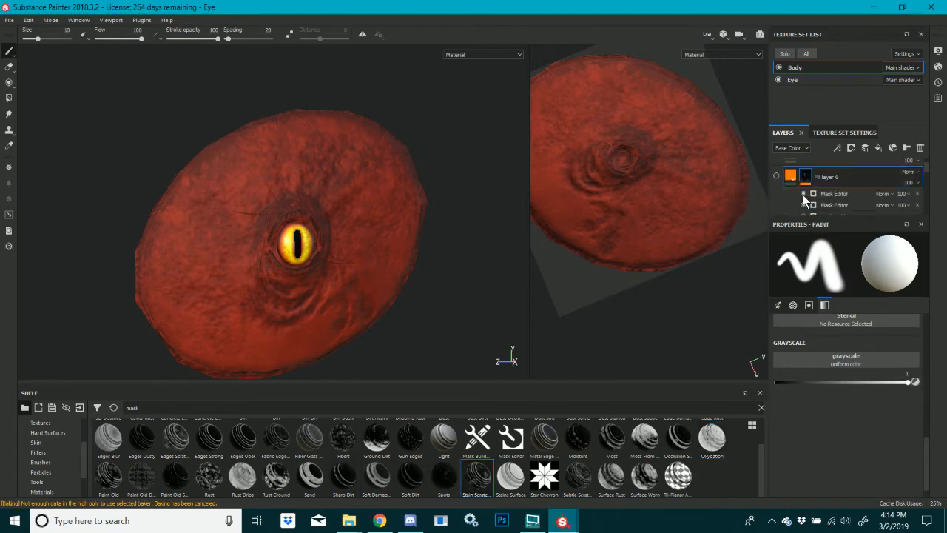
{"action": "left_click_drag", "start_coordinate": [440, 480], "coordinate": [805, 188]}
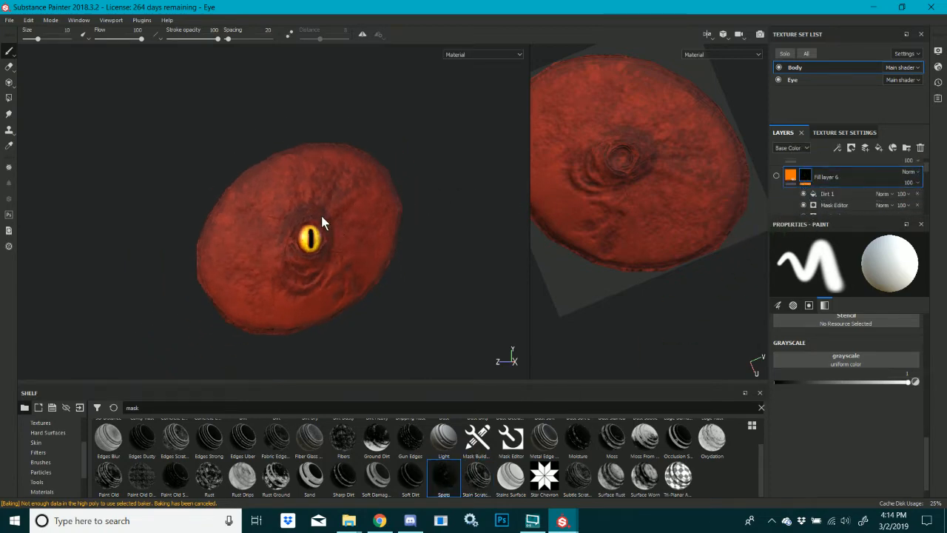
Set Fill layer 6's blending mode to Multiply and review its stacked mask effects with the layer shown
{"action": "scroll", "coordinate": [321, 213], "scroll_direction": "up", "scroll_amount": 3}
{"action": "left_click", "coordinate": [910, 174]}
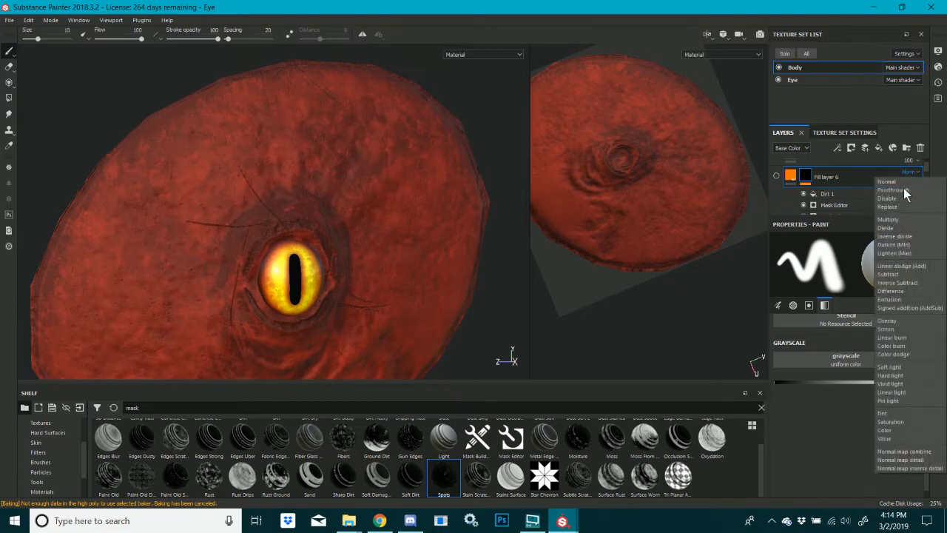
{"action": "left_click", "coordinate": [880, 226]}
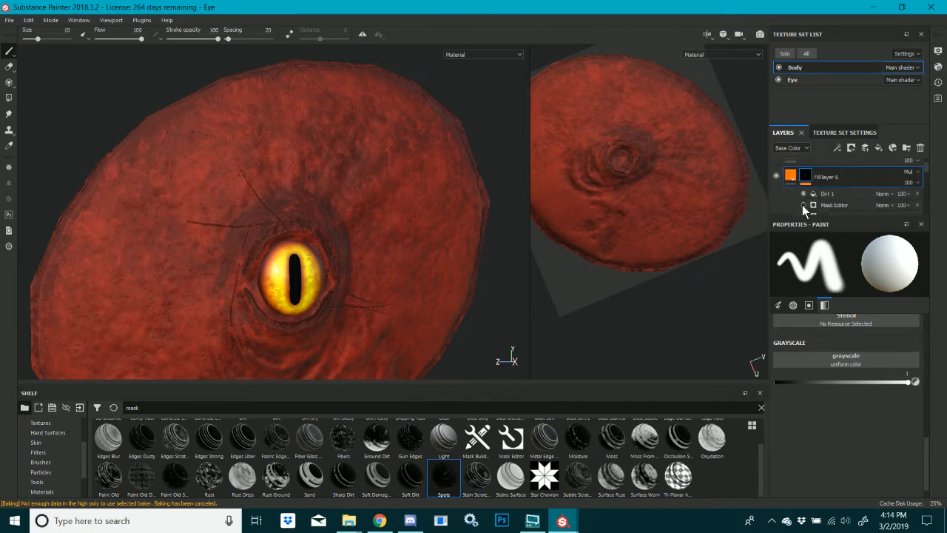
{"action": "scroll", "coordinate": [802, 205], "scroll_direction": "down", "scroll_amount": 1}
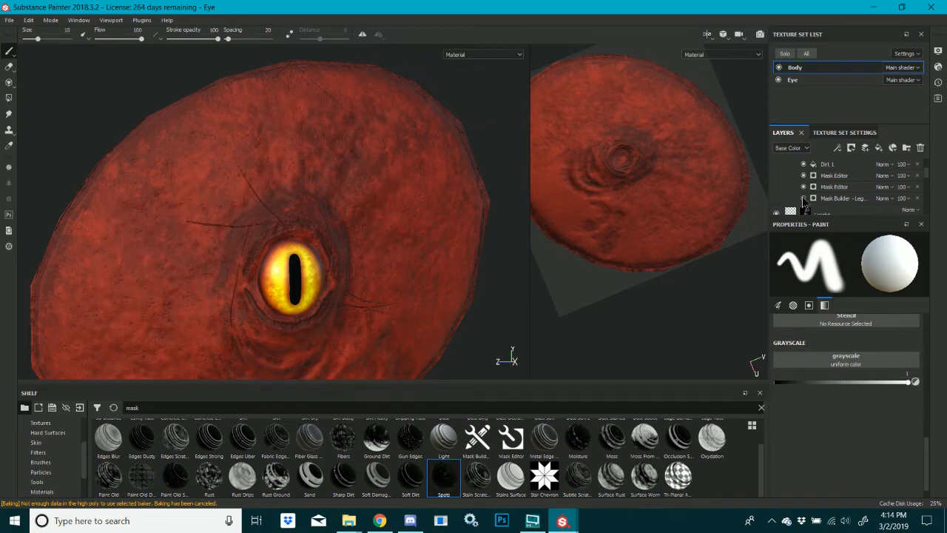
{"action": "scroll", "coordinate": [803, 203], "scroll_direction": "down", "scroll_amount": 1}
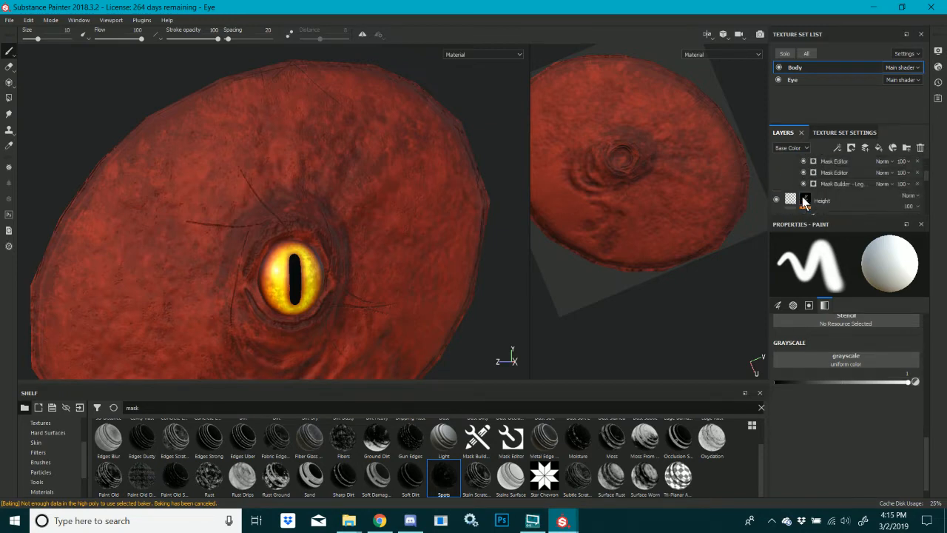
Check the octopus eye reference and the sculpting stream in Chrome, and return to the Eye project in Substance Painter
{"action": "left_click", "coordinate": [379, 520]}
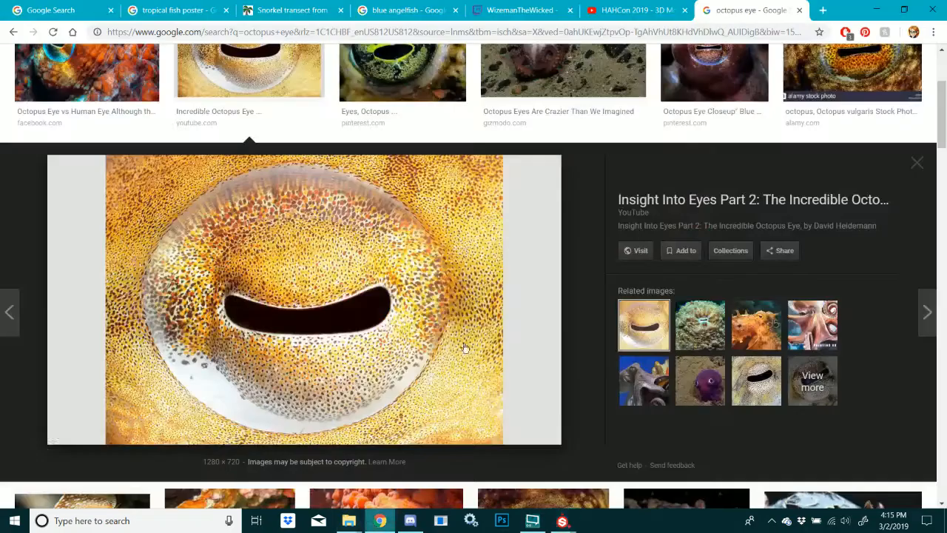
{"action": "left_click", "coordinate": [559, 7]}
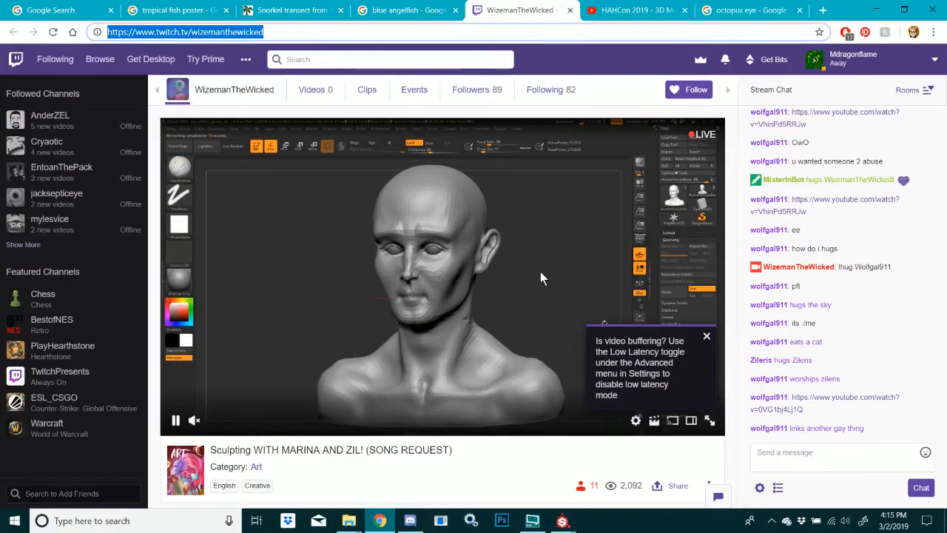
{"action": "left_click", "coordinate": [562, 520]}
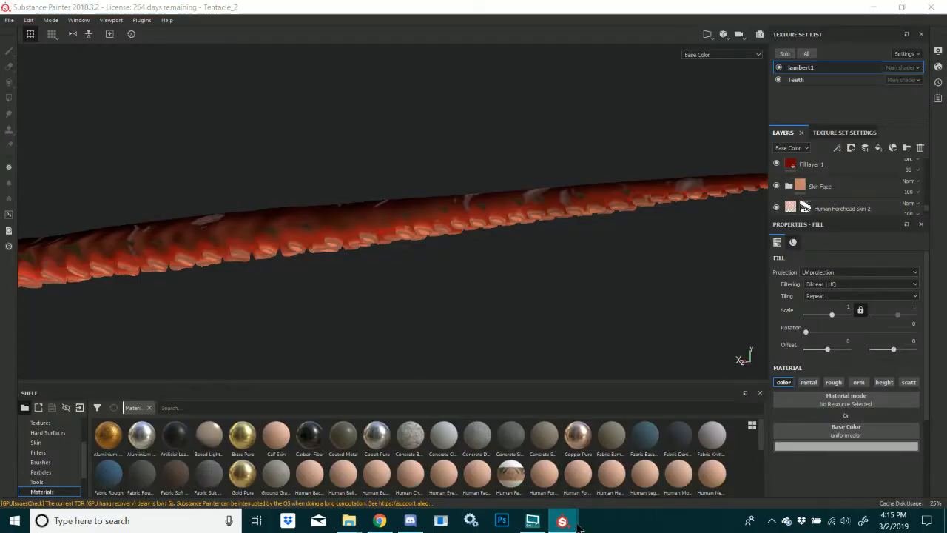
{"action": "left_click", "coordinate": [539, 437]}
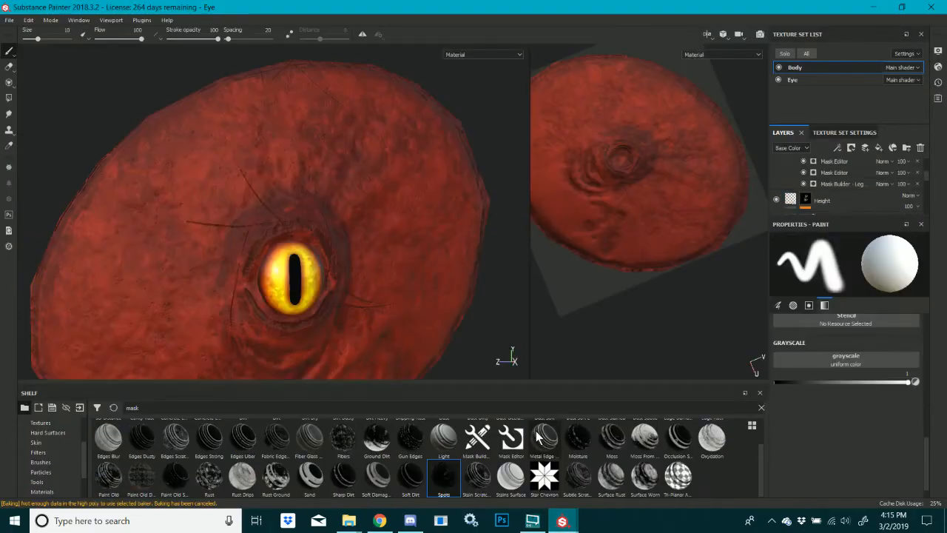
Examine the skin around the eye from near and far, and look through Fill layer 6's mask effects
{"action": "scroll", "coordinate": [351, 246], "scroll_direction": "up", "scroll_amount": 2}
{"action": "scroll", "coordinate": [348, 252], "scroll_direction": "down", "scroll_amount": 6}
{"action": "scroll", "coordinate": [330, 295], "scroll_direction": "up", "scroll_amount": 5}
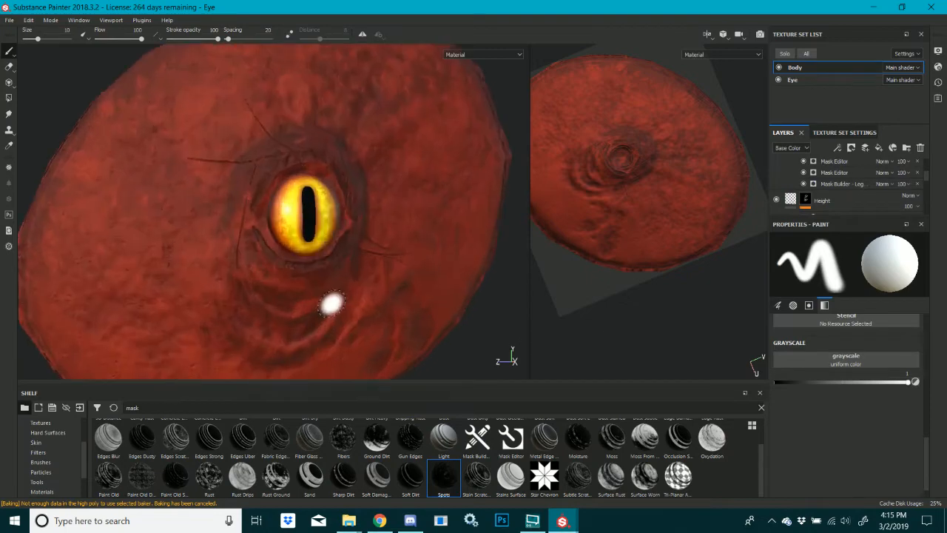
{"action": "scroll", "coordinate": [331, 304], "scroll_direction": "up", "scroll_amount": 3}
{"action": "scroll", "coordinate": [332, 304], "scroll_direction": "down", "scroll_amount": 3}
{"action": "scroll", "coordinate": [868, 199], "scroll_direction": "up", "scroll_amount": 2}
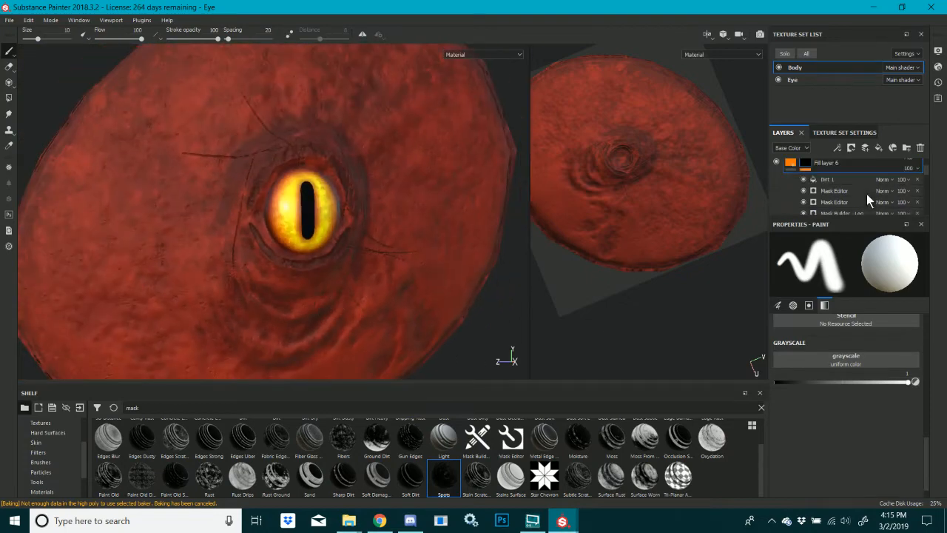
{"action": "scroll", "coordinate": [826, 191], "scroll_direction": "down", "scroll_amount": 1}
{"action": "scroll", "coordinate": [811, 181], "scroll_direction": "up", "scroll_amount": 1}
{"action": "scroll", "coordinate": [799, 198], "scroll_direction": "down", "scroll_amount": 1}
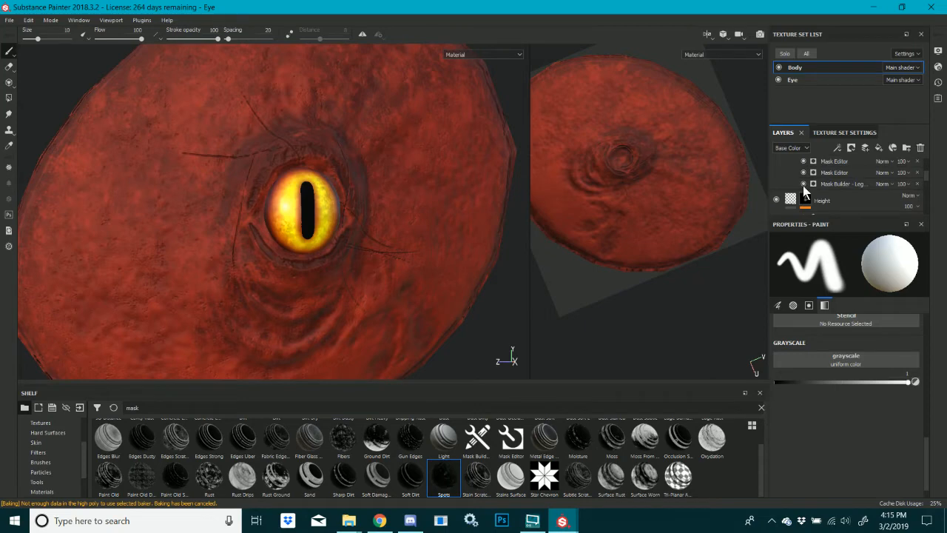
{"action": "scroll", "coordinate": [847, 164], "scroll_direction": "up", "scroll_amount": 3}
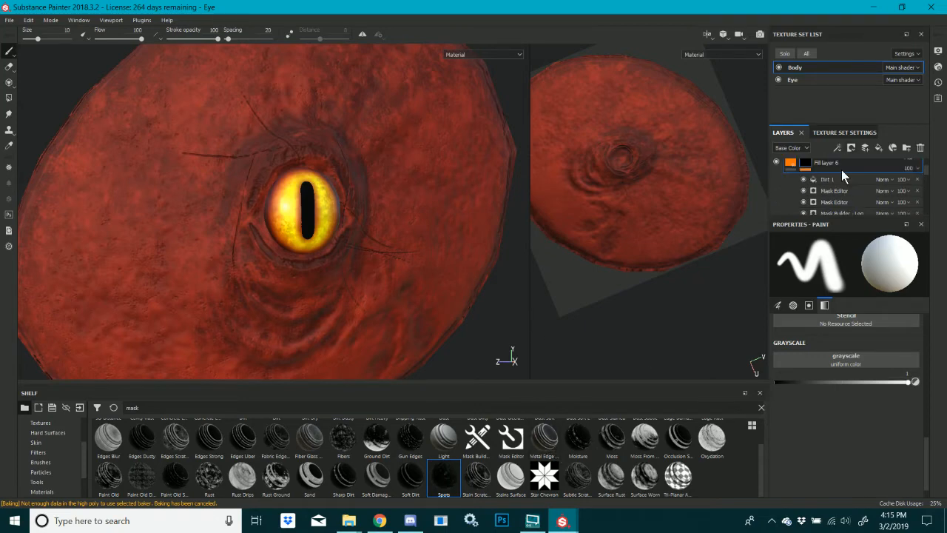
Add the Moisture smart mask on top of Fill layer 6's mask effects
{"action": "left_click_drag", "start_coordinate": [544, 438], "coordinate": [819, 185]}
{"action": "left_click_drag", "start_coordinate": [511, 438], "coordinate": [820, 190]}
{"action": "left_click_drag", "start_coordinate": [578, 438], "coordinate": [811, 180]}
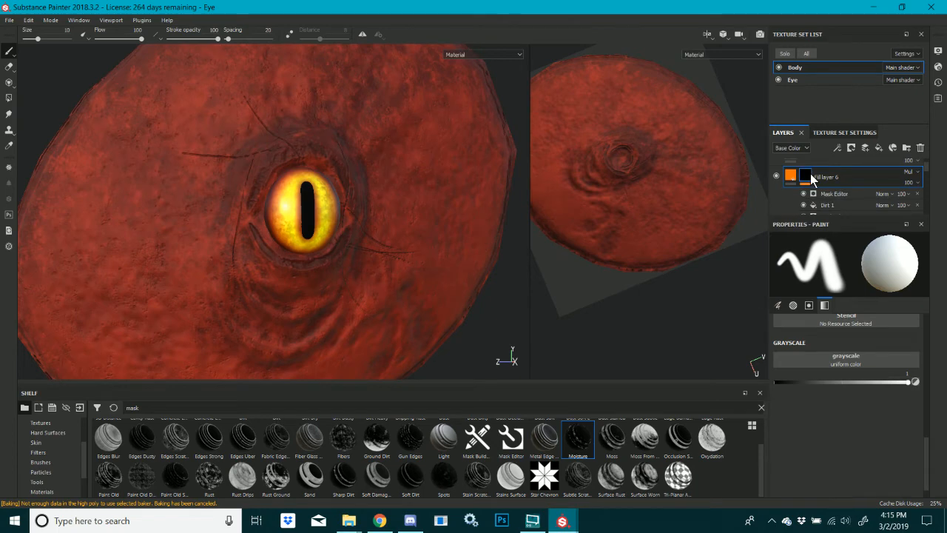
Set Fill layer 6's blending mode to Normal and delete the mask effects stacked above the Mask Builder
{"action": "left_click", "coordinate": [907, 171]}
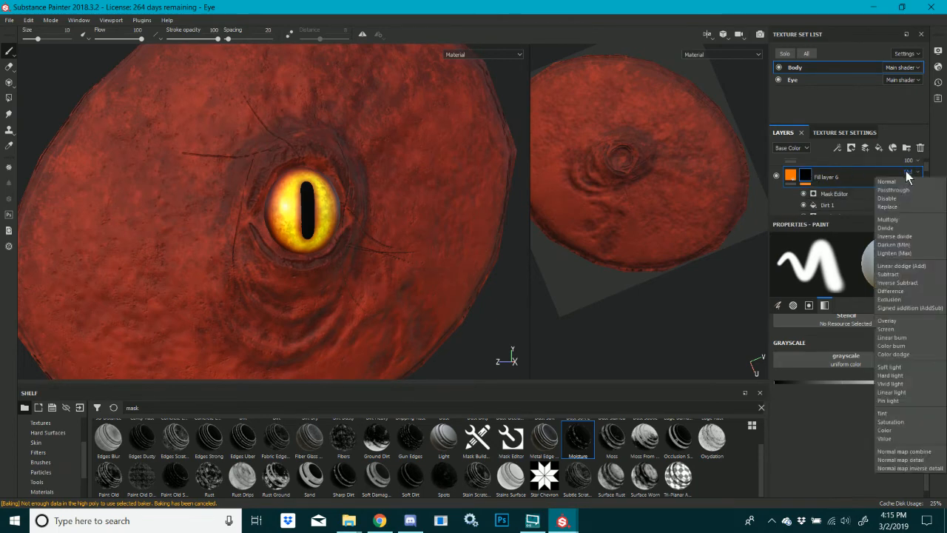
{"action": "left_click", "coordinate": [906, 182]}
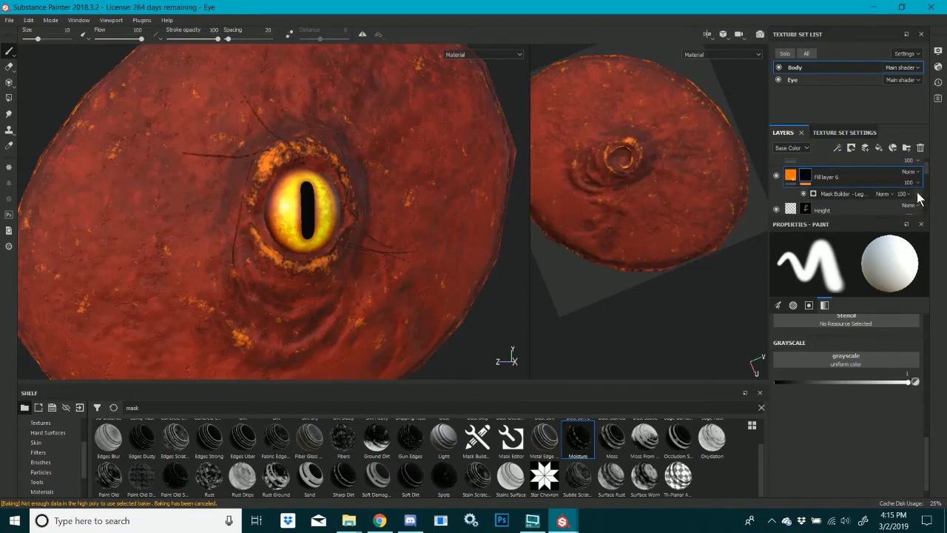
Apply the Ground Dirt smart mask to Fill layer 6 on the Body
{"action": "left_click_drag", "start_coordinate": [377, 438], "coordinate": [811, 179]}
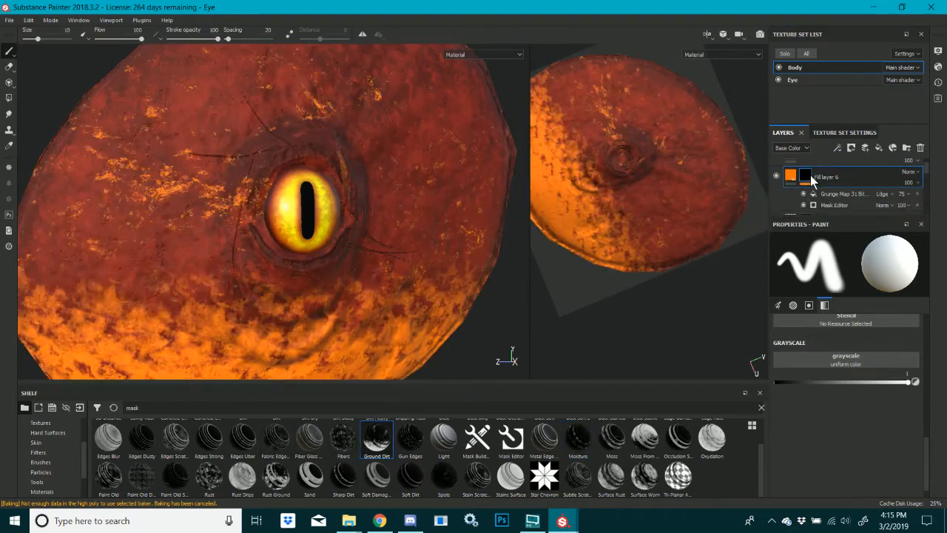
{"action": "scroll", "coordinate": [251, 266], "scroll_direction": "down", "scroll_amount": 3}
{"action": "scroll", "coordinate": [238, 263], "scroll_direction": "down", "scroll_amount": 3}
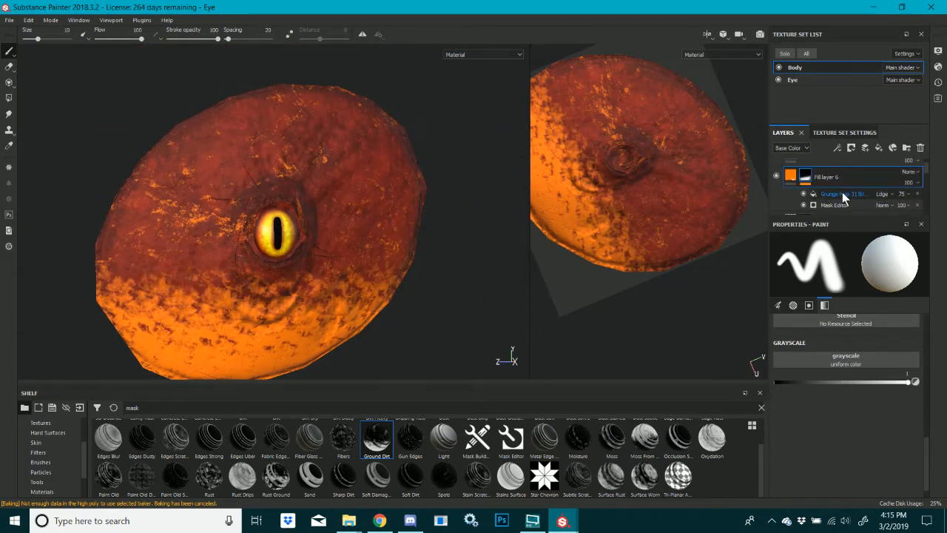
Switch the projection of the Grunge Map 31 fill in Fill layer 6's mask to Tri-planar projection
{"action": "left_click", "coordinate": [842, 193]}
{"action": "scroll", "coordinate": [827, 360], "scroll_direction": "down", "scroll_amount": 1}
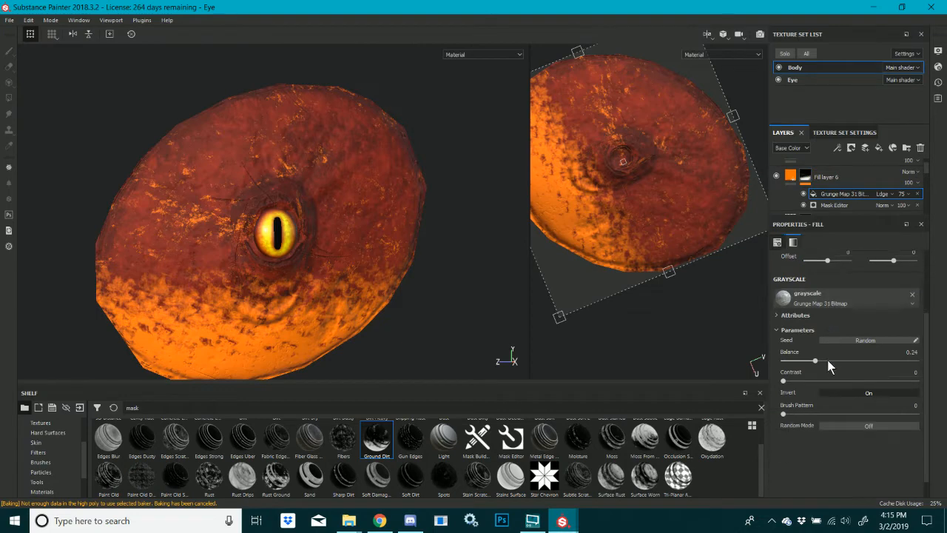
{"action": "scroll", "coordinate": [807, 371], "scroll_direction": "up", "scroll_amount": 3}
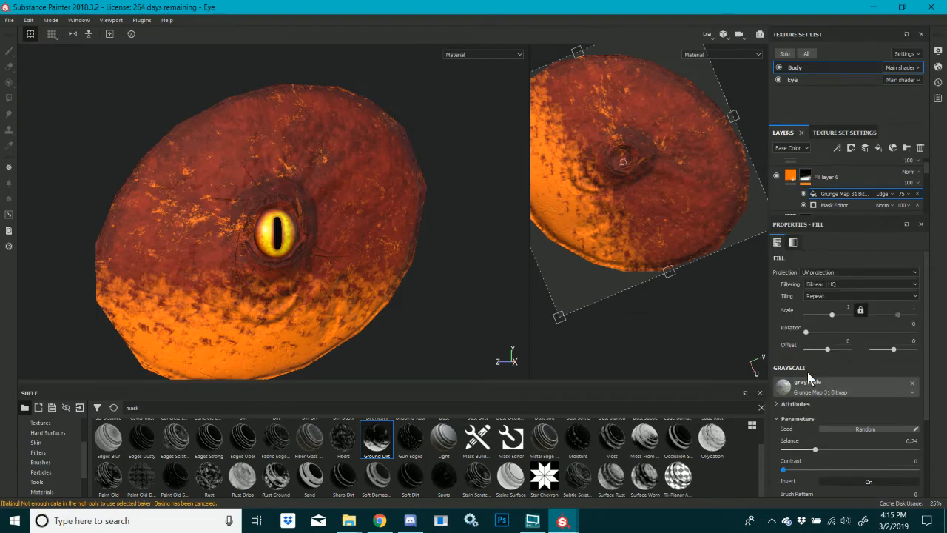
{"action": "left_click", "coordinate": [842, 274]}
{"action": "left_click", "coordinate": [826, 295]}
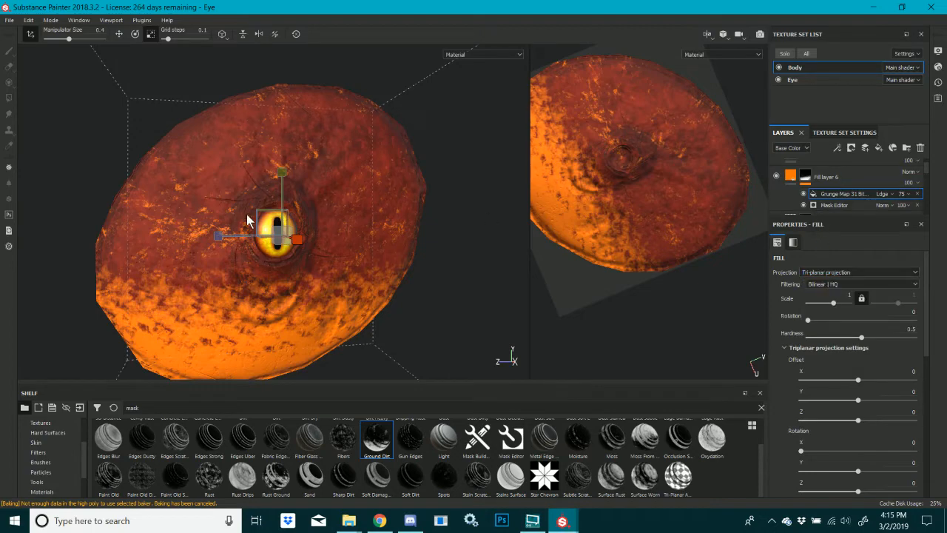
Rescale the grunge map's tri-planar projection with its 3D manipulator, undoing the first try and scaling it again
{"action": "left_click_drag", "start_coordinate": [270, 237], "coordinate": [253, 249]}
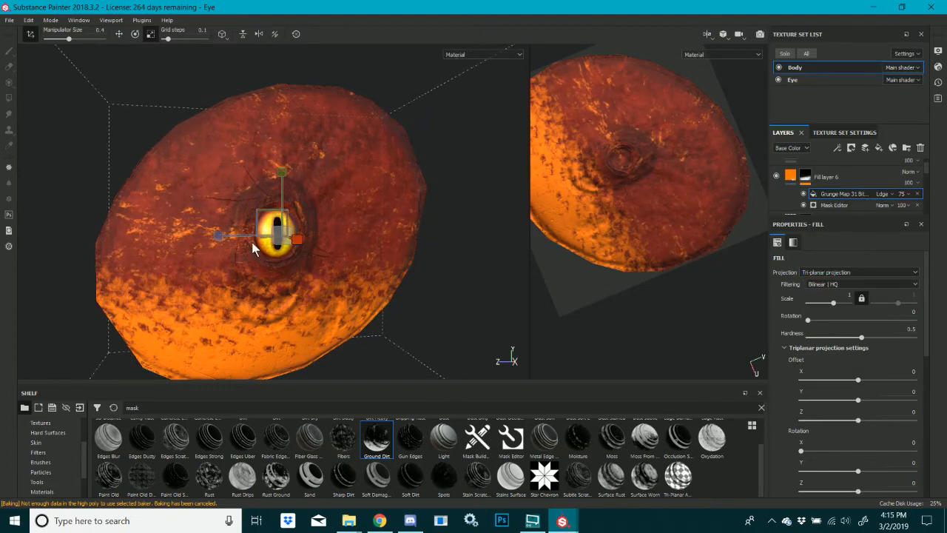
{"action": "key", "text": "ctrl+z"}
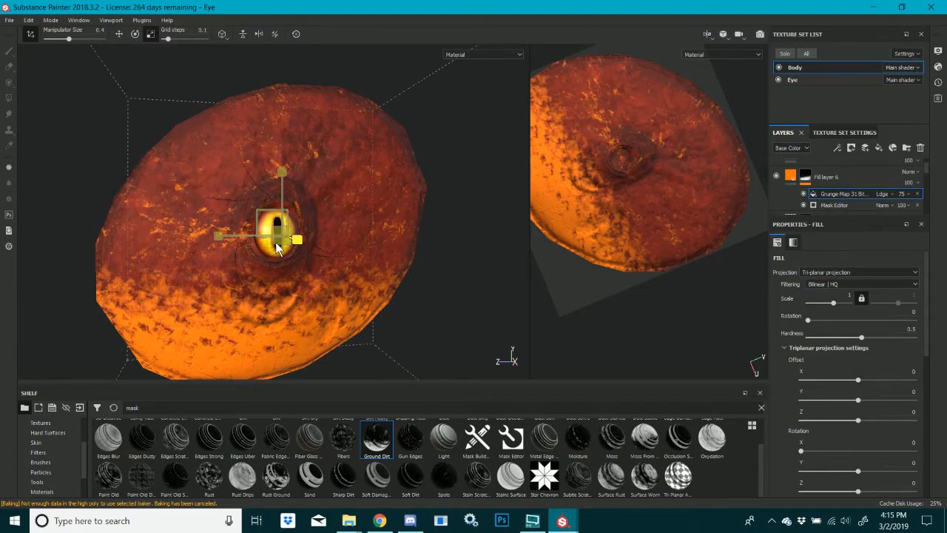
{"action": "left_click_drag", "start_coordinate": [271, 243], "coordinate": [244, 247]}
{"action": "left_click_drag", "start_coordinate": [329, 238], "coordinate": [217, 245], "text": "alt"}
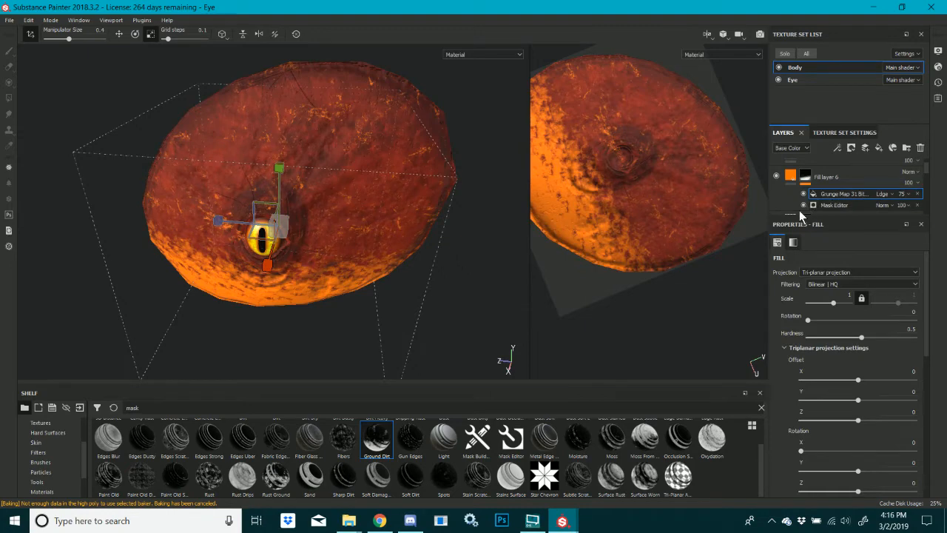
In Fill layer 6's Mask Editor, set global contrast to 0.1, texture to 1 and global balance to 0.65
{"action": "left_click", "coordinate": [851, 206]}
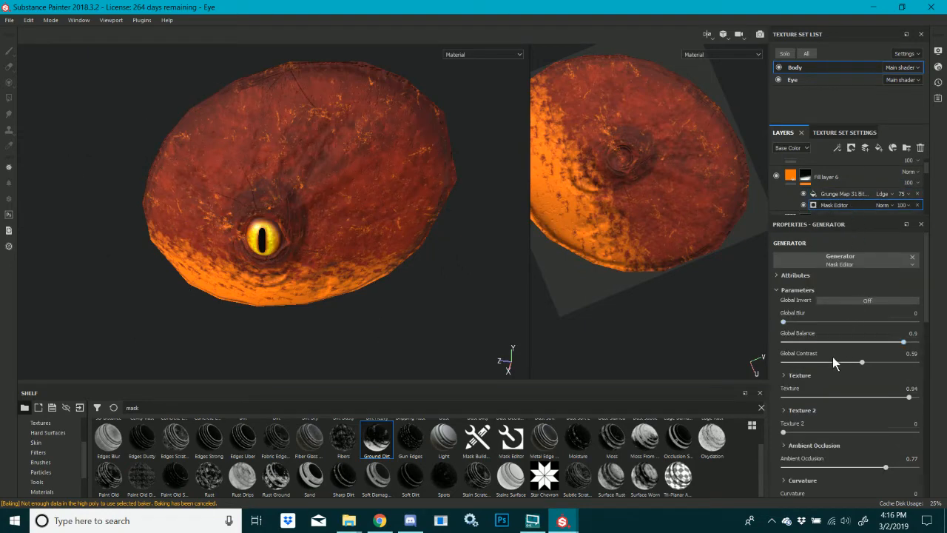
{"action": "scroll", "coordinate": [825, 351], "scroll_direction": "down", "scroll_amount": 1}
{"action": "left_click", "coordinate": [823, 333]}
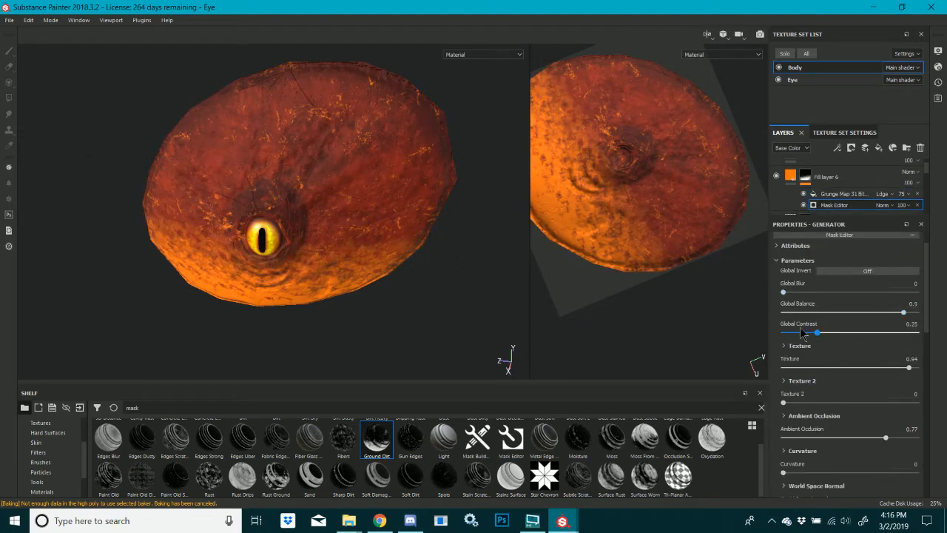
{"action": "left_click_drag", "start_coordinate": [801, 328], "coordinate": [923, 369]}
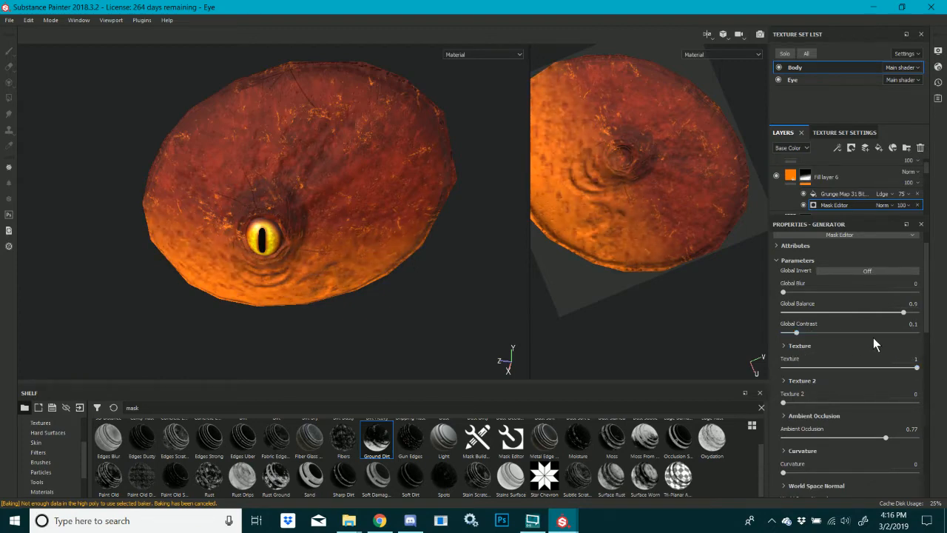
{"action": "left_click", "coordinate": [827, 313]}
{"action": "left_click_drag", "start_coordinate": [826, 313], "coordinate": [871, 336]}
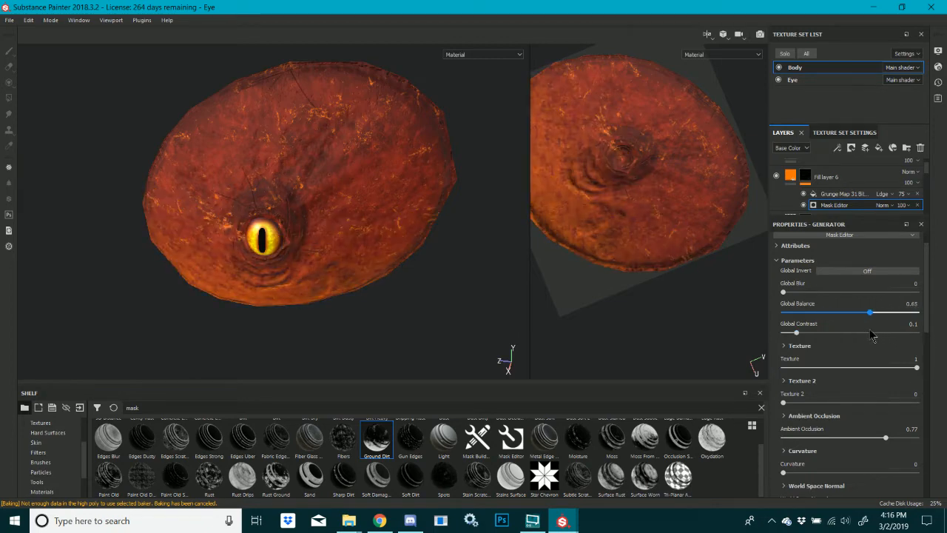
Return the Mask Editor's global blur to 0 after testing it, and set Texture 2 to 0.61 and ambient occlusion to 0.44
{"action": "left_click", "coordinate": [800, 293]}
{"action": "left_click_drag", "start_coordinate": [819, 299], "coordinate": [752, 300]}
{"action": "scroll", "coordinate": [809, 419], "scroll_direction": "down", "scroll_amount": 1}
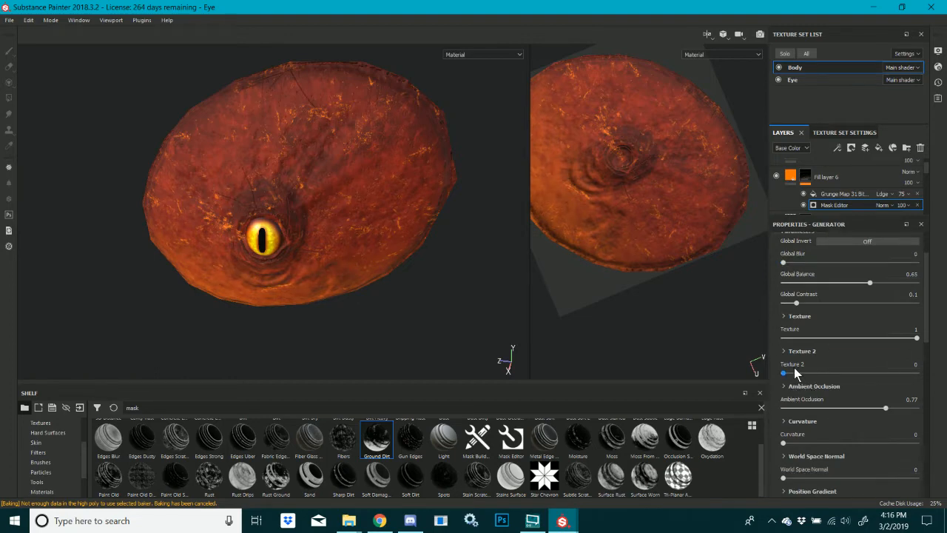
{"action": "left_click_drag", "start_coordinate": [785, 373], "coordinate": [867, 375]}
{"action": "left_click_drag", "start_coordinate": [821, 407], "coordinate": [844, 413]}
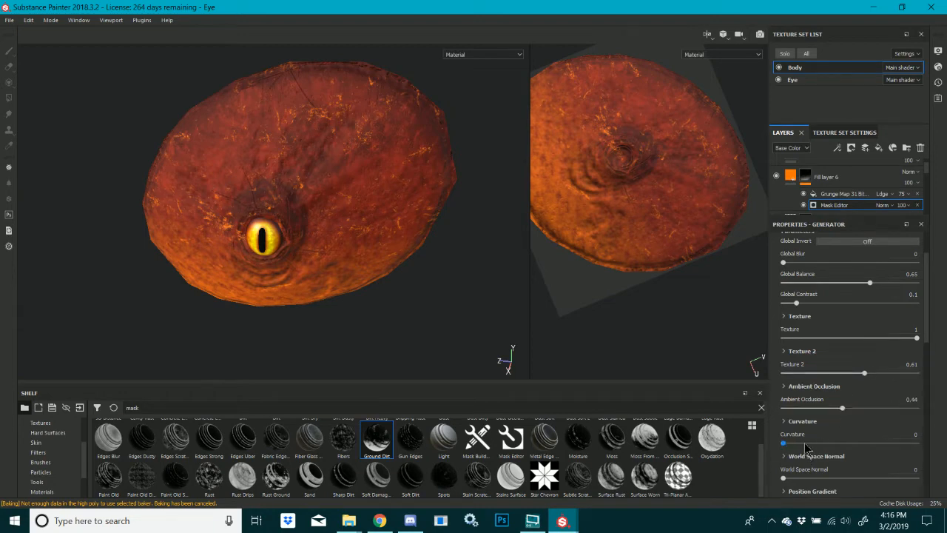
Try a curvature of 0.29 in Fill layer 6's Mask Editor and undo it
{"action": "mouse_move", "coordinate": [806, 444]}
{"action": "left_mouse_down"}
{"action": "mouse_move", "coordinate": [831, 443]}
{"action": "mouse_move", "coordinate": [817, 442]}
{"action": "left_mouse_up"}
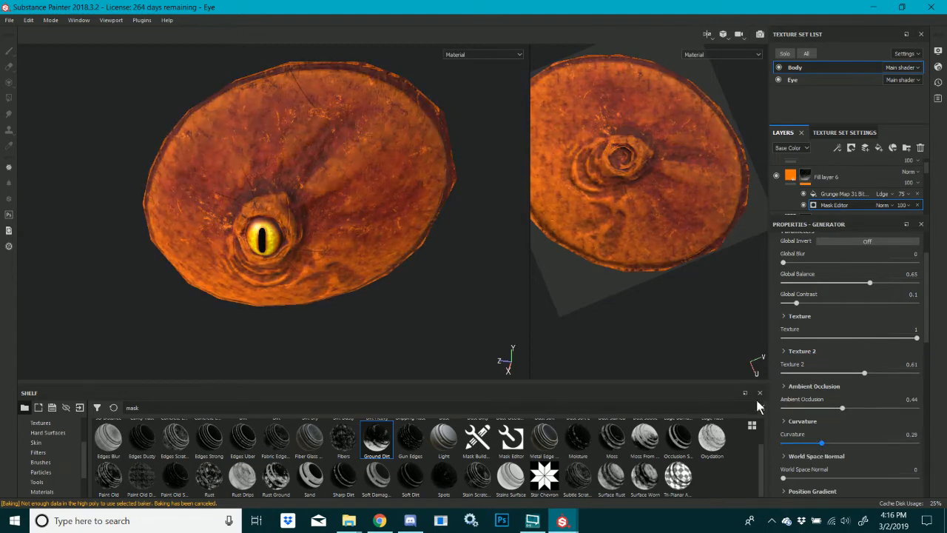
{"action": "left_click_drag", "start_coordinate": [393, 249], "coordinate": [397, 221], "text": "alt"}
{"action": "key", "text": "ctrl+z"}
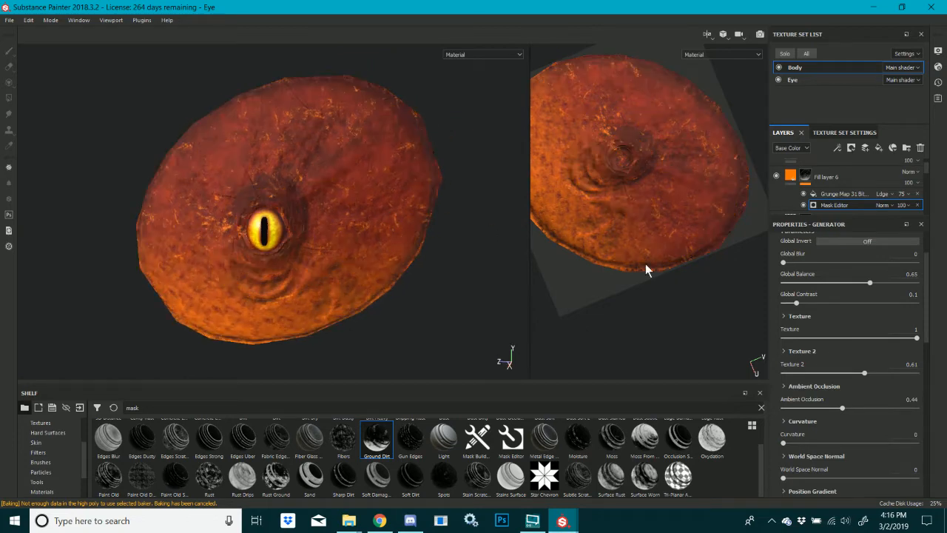
Duplicate Fill layer 6 and set the copy's Mask Editor curvature to 0.51
{"action": "right_click", "coordinate": [821, 185]}
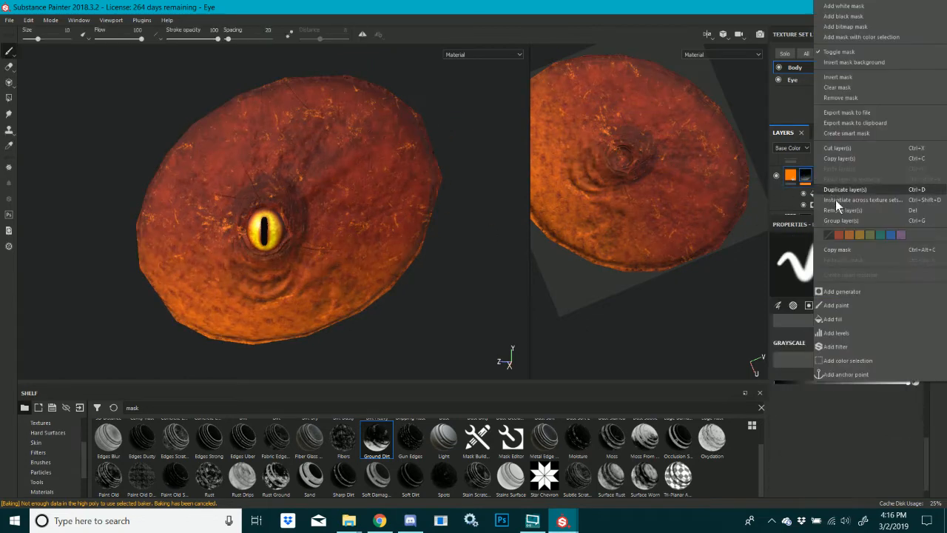
{"action": "left_click", "coordinate": [846, 189]}
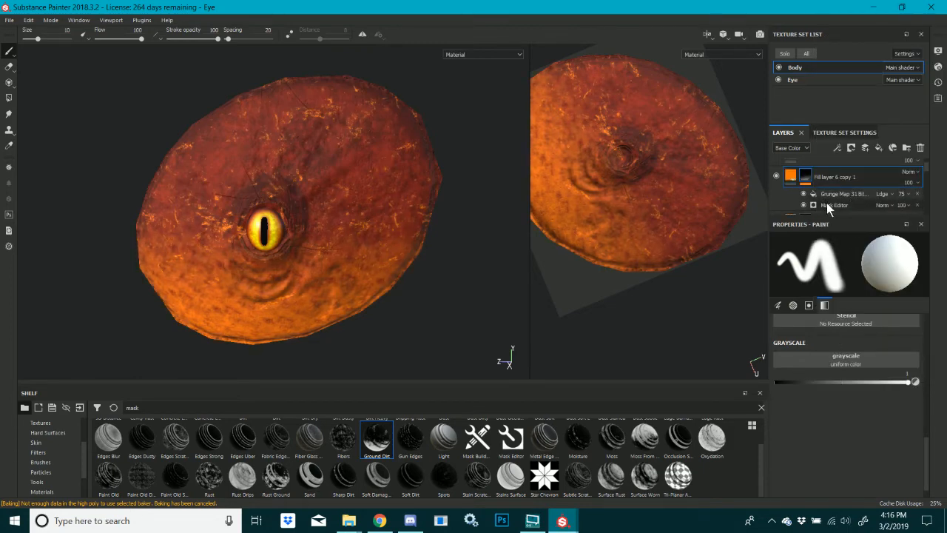
{"action": "left_click", "coordinate": [830, 206]}
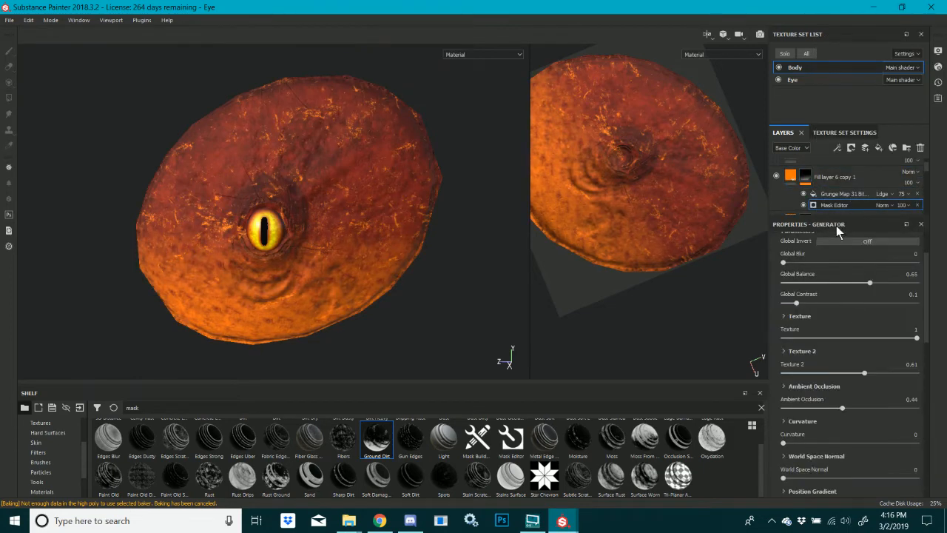
{"action": "scroll", "coordinate": [845, 375], "scroll_direction": "down", "scroll_amount": 4}
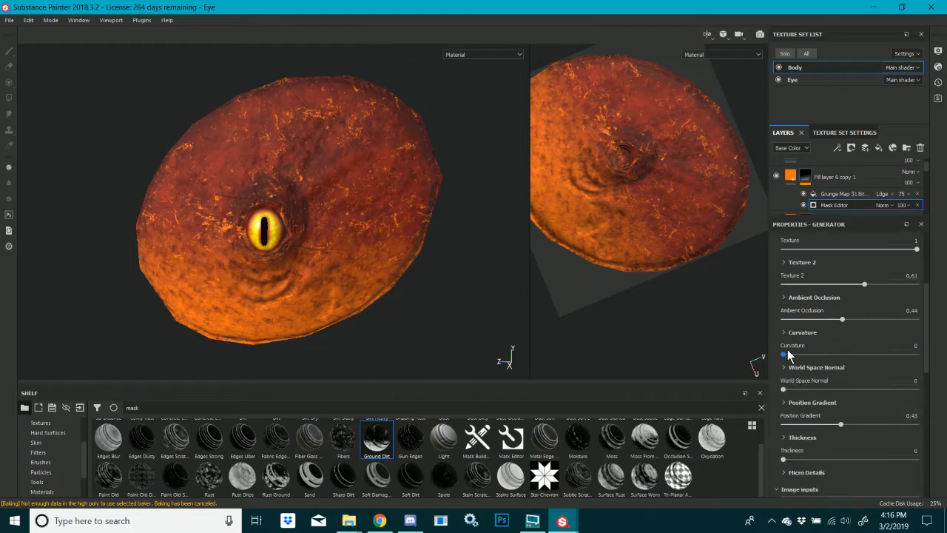
{"action": "left_click_drag", "start_coordinate": [788, 355], "coordinate": [849, 355]}
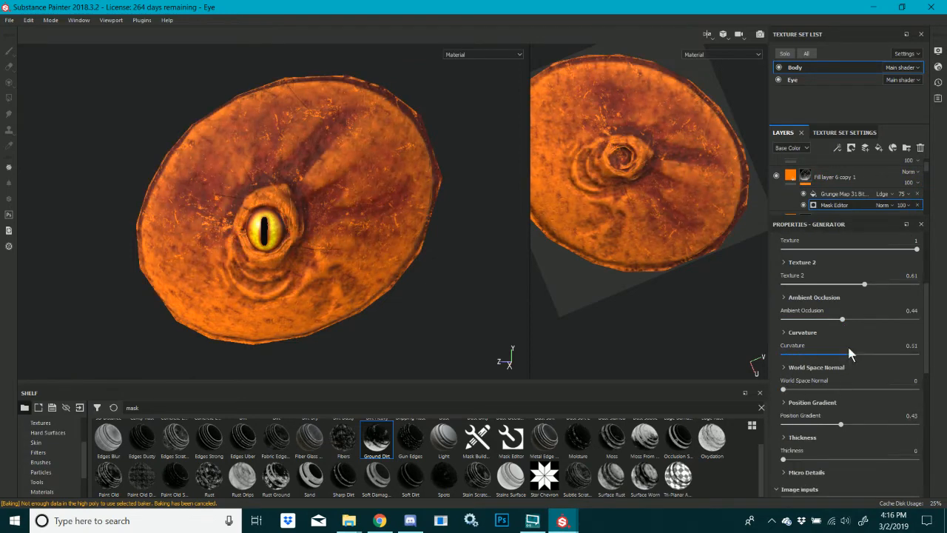
In the duplicate's Mask Editor, set ambient occlusion to 0 and Texture 2 to 0.64, keeping texture at 1
{"action": "left_click_drag", "start_coordinate": [847, 321], "coordinate": [704, 333]}
{"action": "left_click_drag", "start_coordinate": [846, 285], "coordinate": [729, 285]}
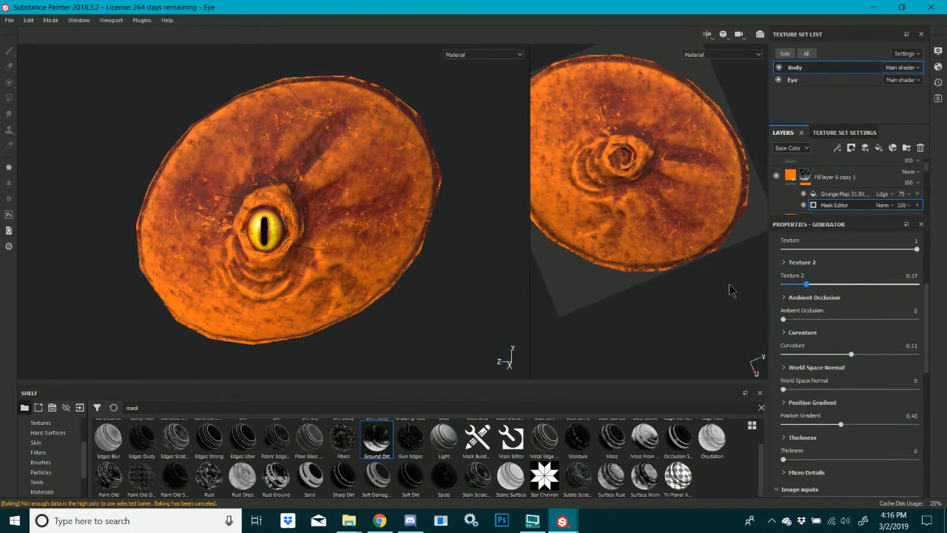
{"action": "left_click", "coordinate": [819, 284]}
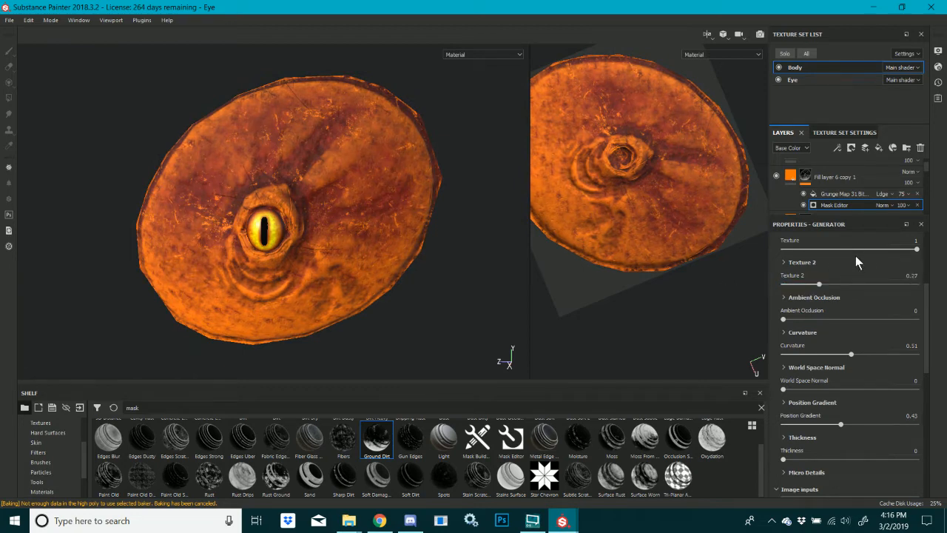
{"action": "left_click_drag", "start_coordinate": [854, 250], "coordinate": [921, 260]}
{"action": "left_click_drag", "start_coordinate": [817, 287], "coordinate": [869, 303]}
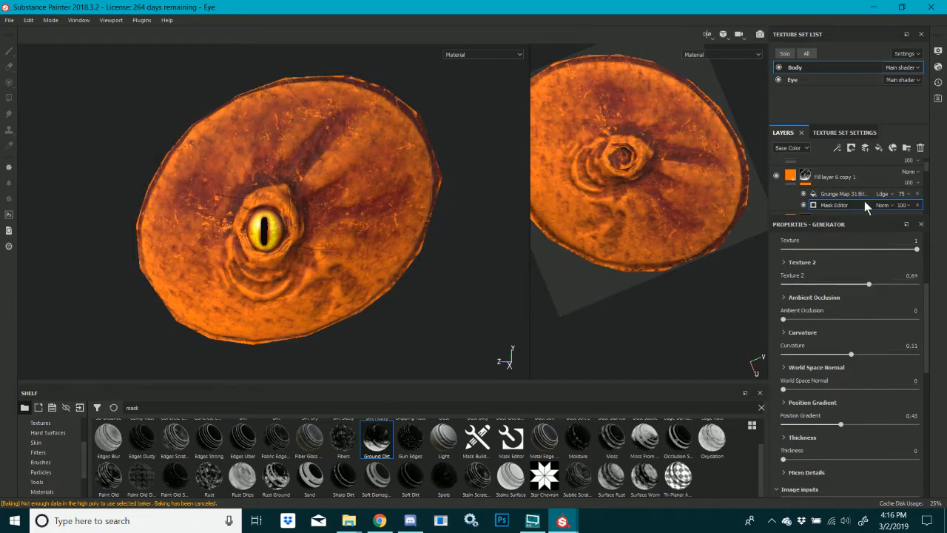
Try an opacity of 37 with the Overlay blending mode on the duplicated fill layer
{"action": "left_click", "coordinate": [909, 182]}
{"action": "left_click", "coordinate": [909, 171]}
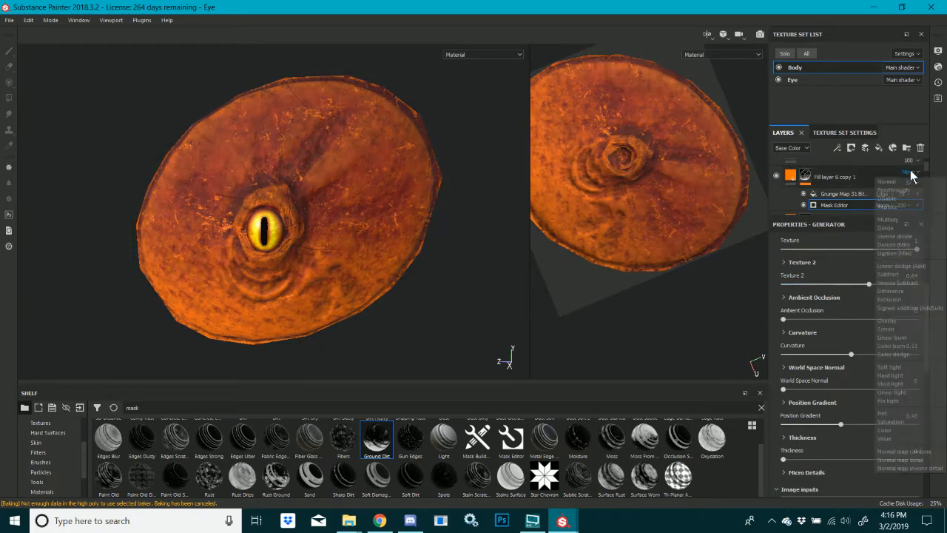
{"action": "left_click", "coordinate": [894, 318]}
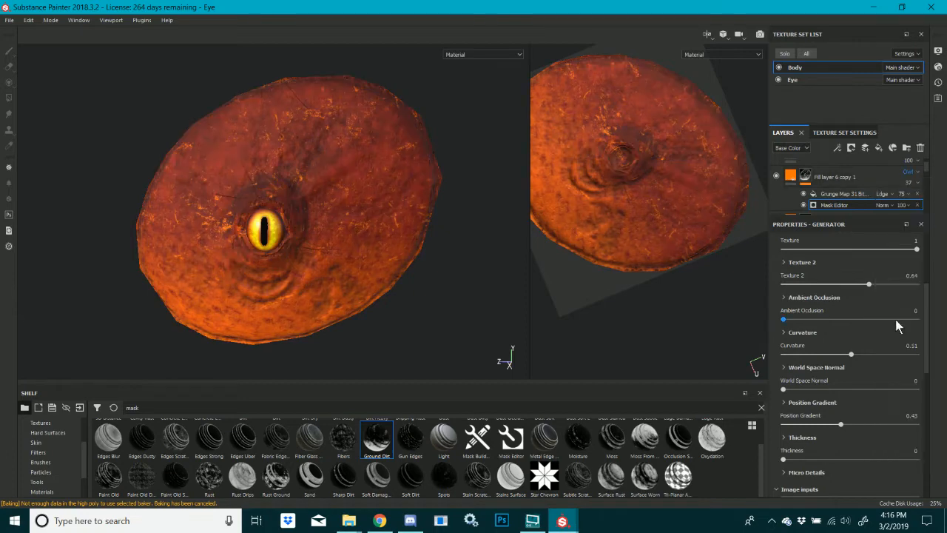
Set the duplicated fill layer's opacity to 100 and its blending mode to Multiply
{"action": "left_click", "coordinate": [910, 183]}
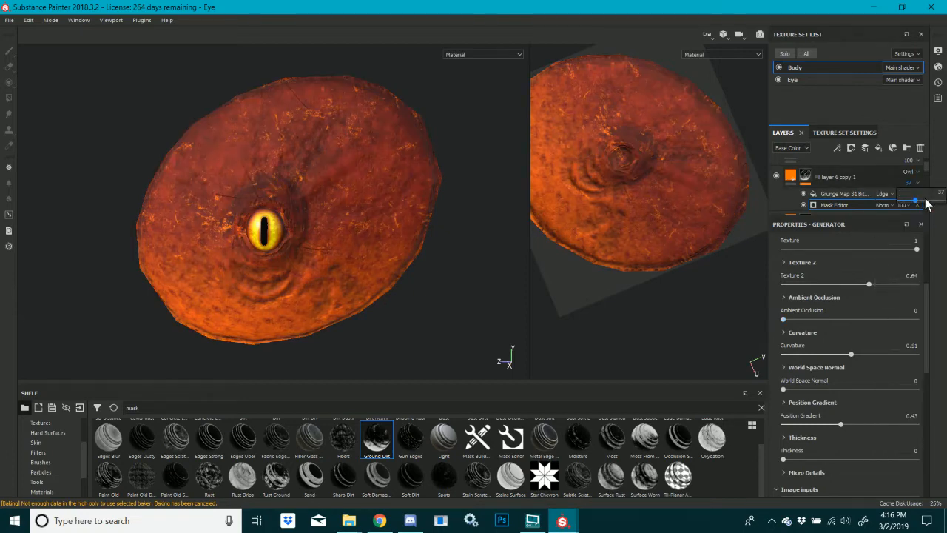
{"action": "left_click_drag", "start_coordinate": [924, 200], "coordinate": [945, 201]}
{"action": "left_click", "coordinate": [908, 172]}
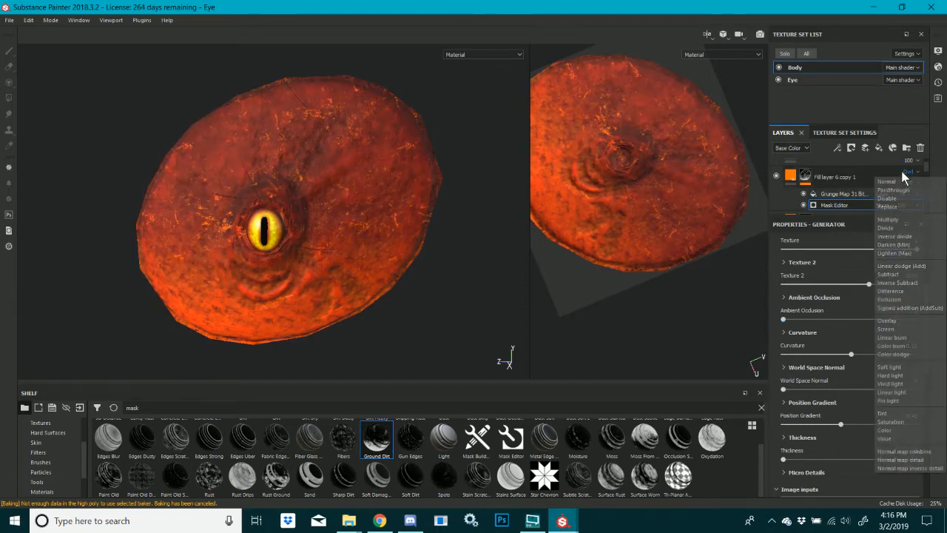
{"action": "left_click", "coordinate": [898, 218]}
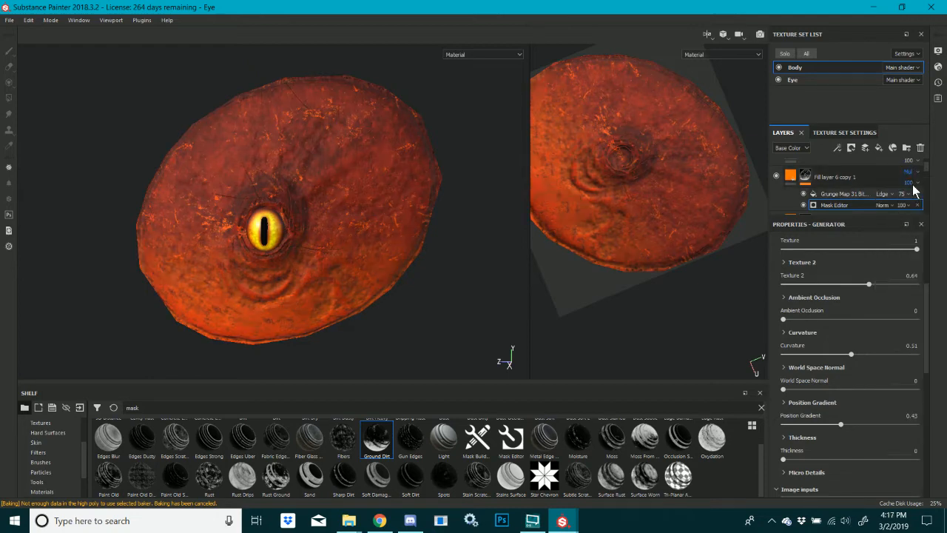
Hide the original Fill layer 6 beneath its copy
{"action": "scroll", "coordinate": [781, 189], "scroll_direction": "down", "scroll_amount": 2}
{"action": "scroll", "coordinate": [783, 185], "scroll_direction": "up", "scroll_amount": 1}
{"action": "left_click", "coordinate": [775, 192]}
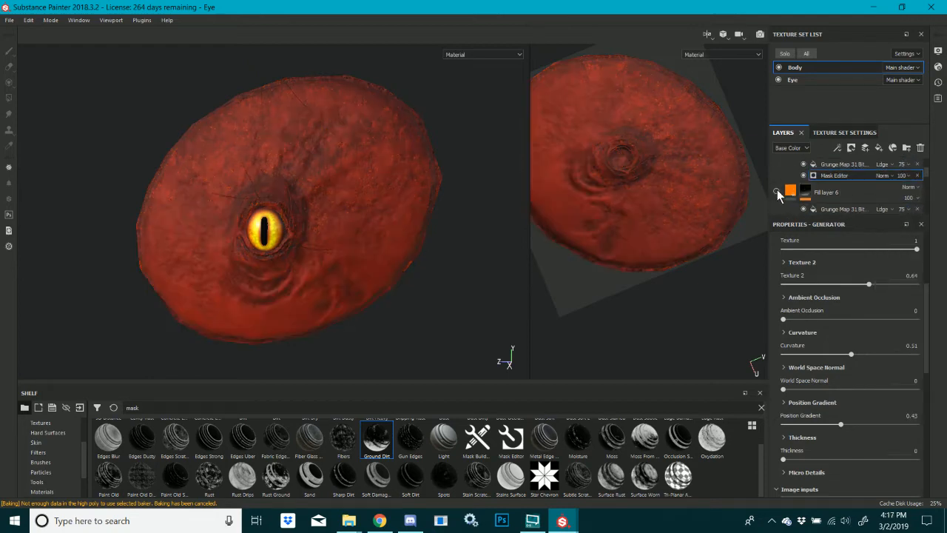
Compare blending modes on the copied fill layer by switching it to Normal and back to Multiply
{"action": "scroll", "coordinate": [880, 200], "scroll_direction": "up", "scroll_amount": 1}
{"action": "left_click", "coordinate": [909, 187]}
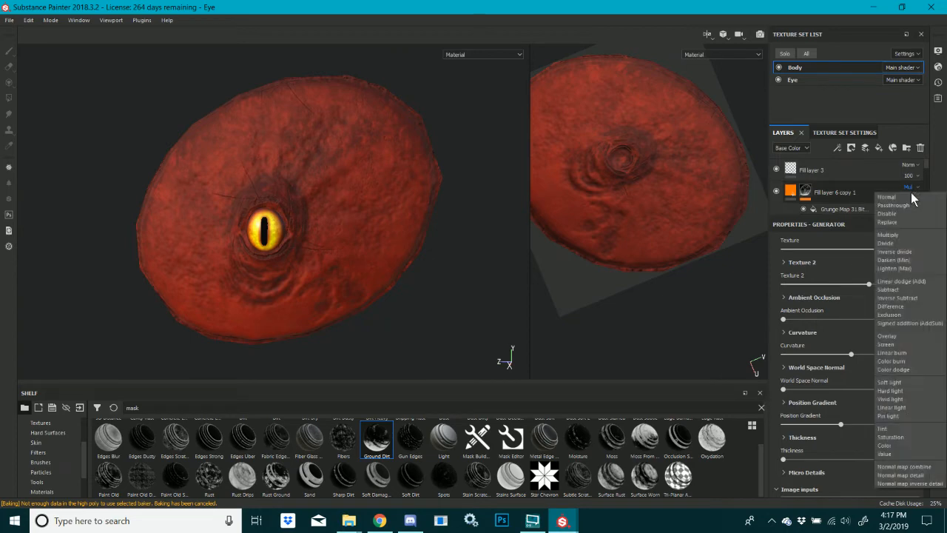
{"action": "left_click", "coordinate": [911, 196]}
{"action": "left_click", "coordinate": [913, 188]}
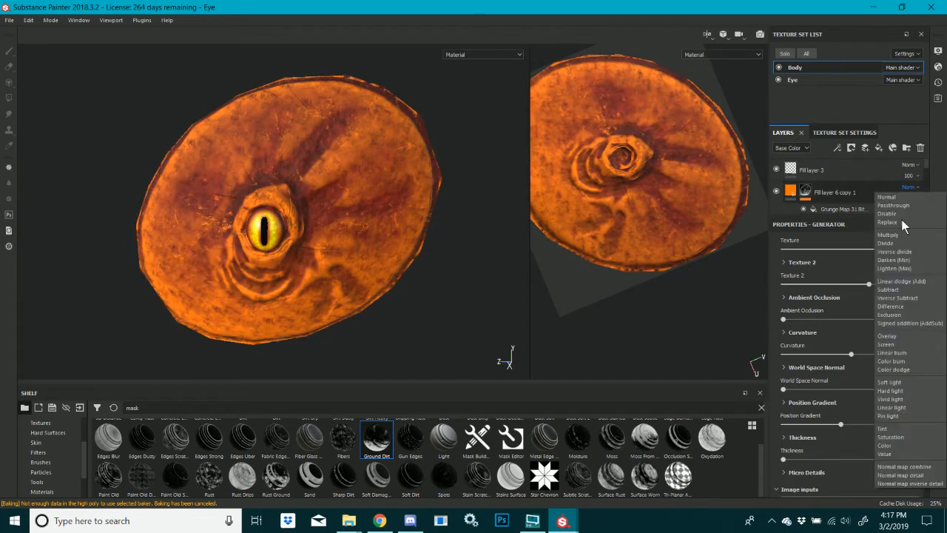
{"action": "left_click", "coordinate": [897, 236]}
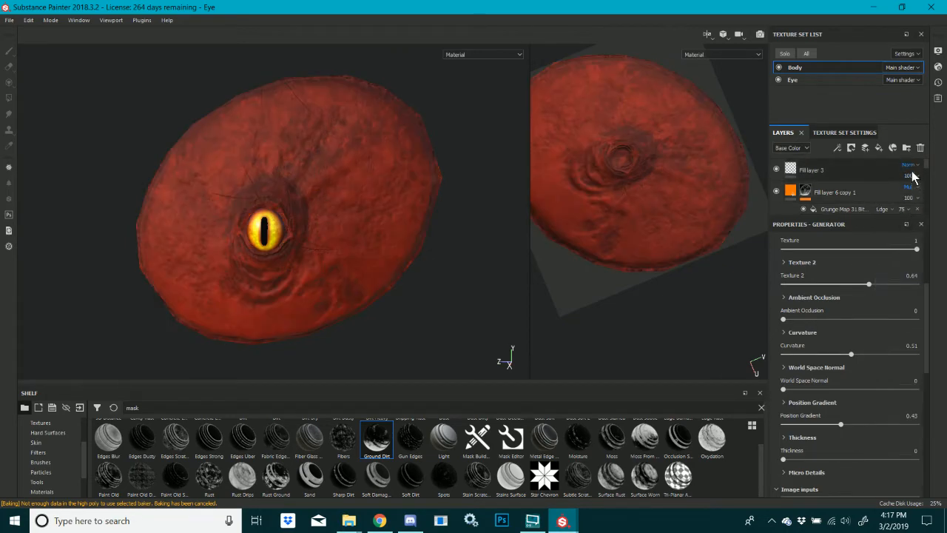
Try the Screen blending mode at an opacity of 31 on Fill layer 6 copy 1
{"action": "left_click", "coordinate": [790, 190]}
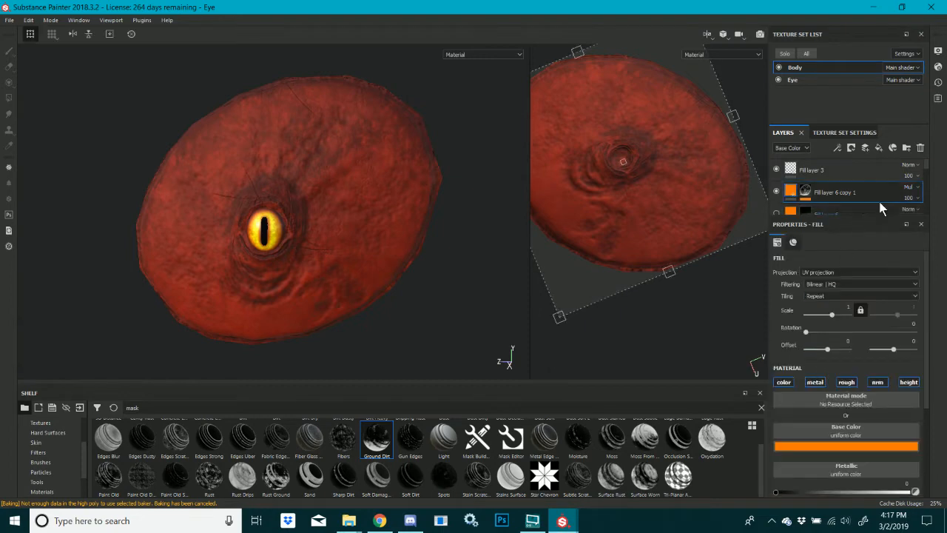
{"action": "left_click", "coordinate": [910, 188]}
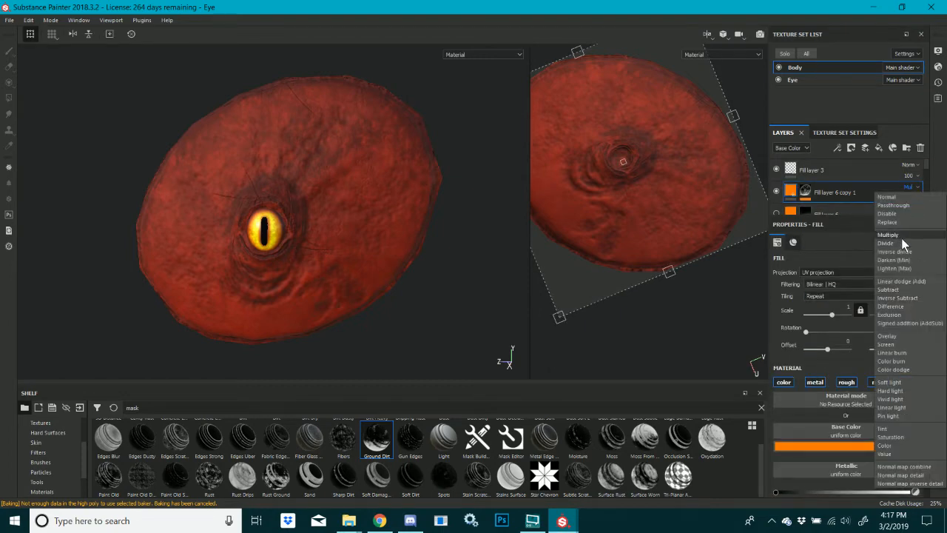
{"action": "left_click", "coordinate": [905, 345]}
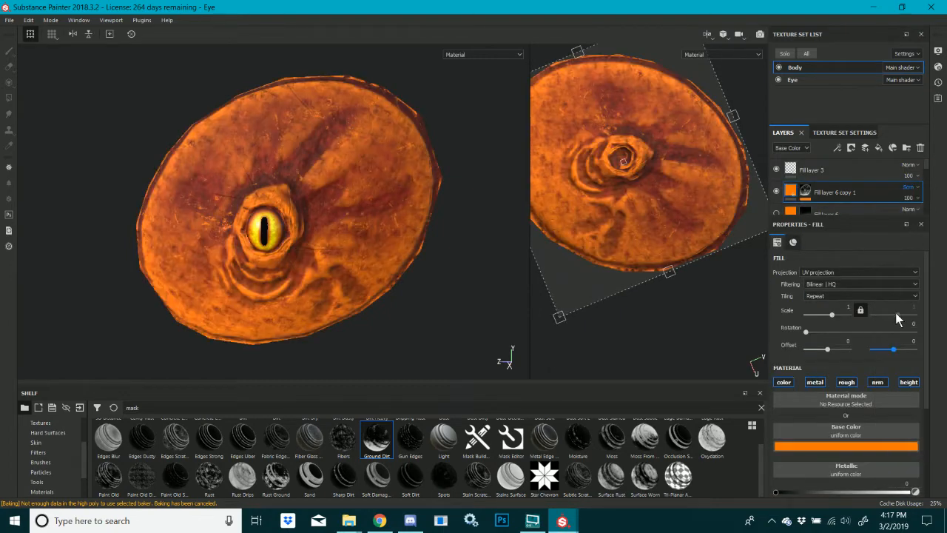
{"action": "left_click", "coordinate": [909, 198]}
{"action": "left_click", "coordinate": [906, 215]}
{"action": "left_click_drag", "start_coordinate": [909, 222], "coordinate": [915, 222]}
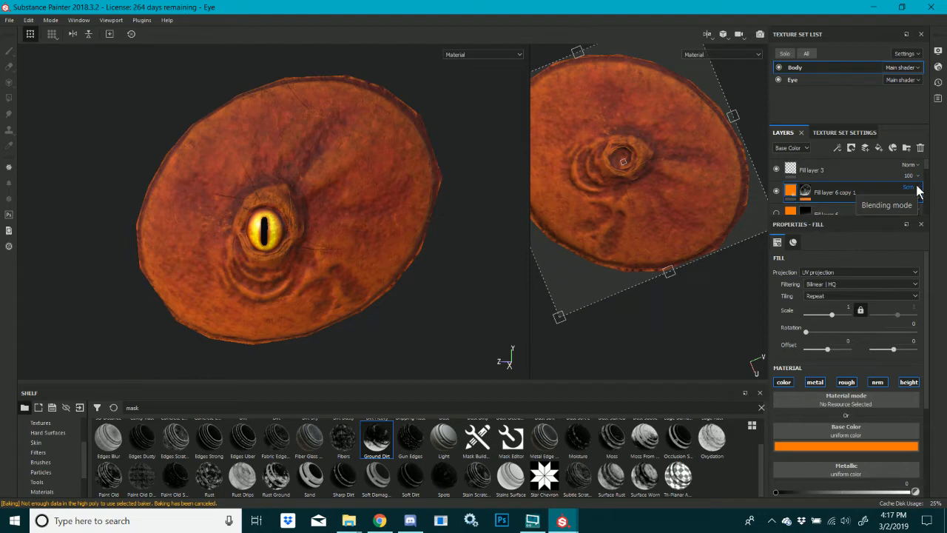
Try the Soft light and Linear burn blending modes on Fill layer 6 copy 1
{"action": "left_click", "coordinate": [915, 188]}
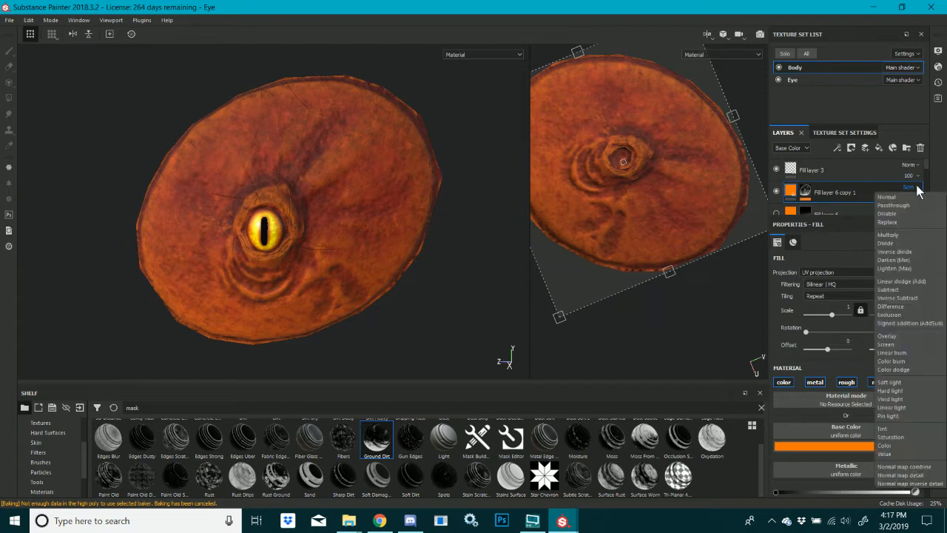
{"action": "left_click", "coordinate": [900, 384]}
{"action": "left_click", "coordinate": [916, 191]}
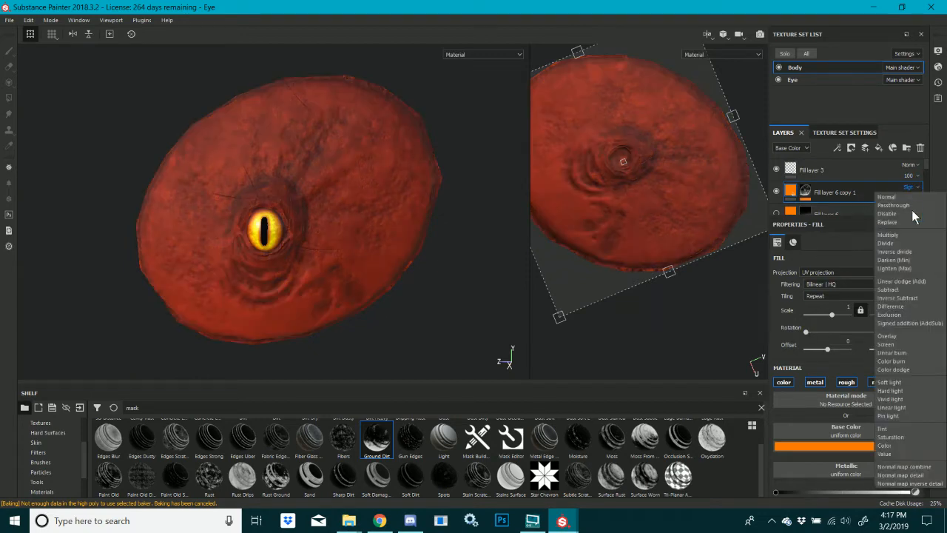
{"action": "left_click", "coordinate": [897, 346]}
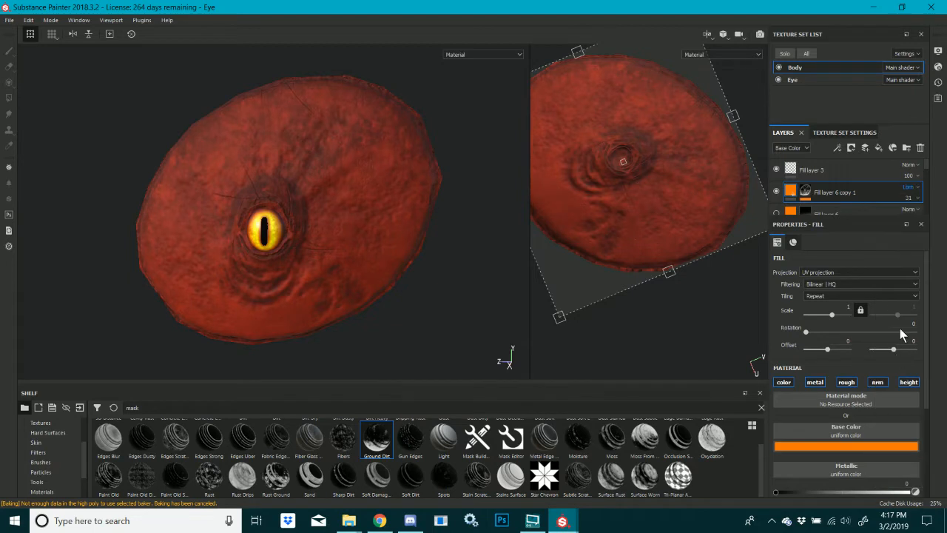
Set the copied fill layer's blending mode to Subtract and its opacity to 85
{"action": "left_click", "coordinate": [909, 198]}
{"action": "left_click", "coordinate": [910, 186]}
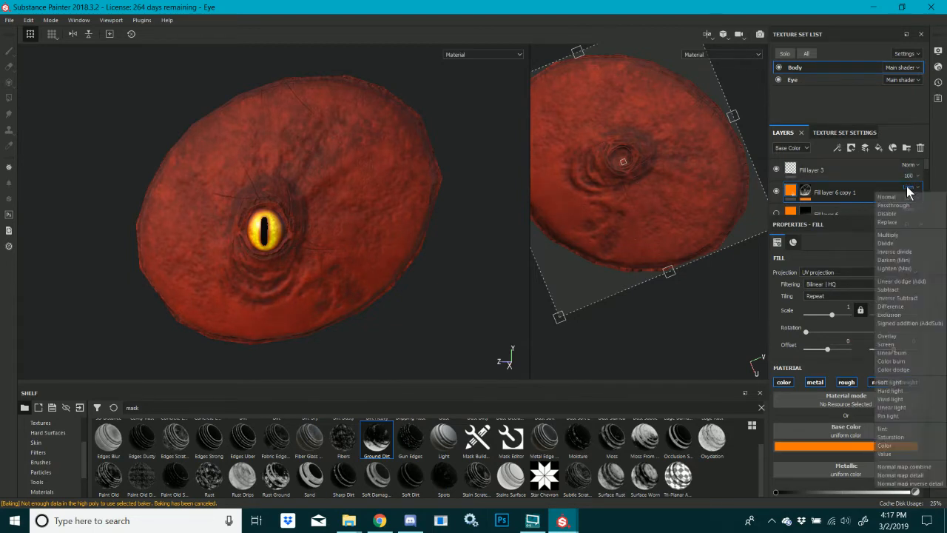
{"action": "left_click", "coordinate": [896, 290]}
{"action": "scroll", "coordinate": [257, 261], "scroll_direction": "up", "scroll_amount": 2}
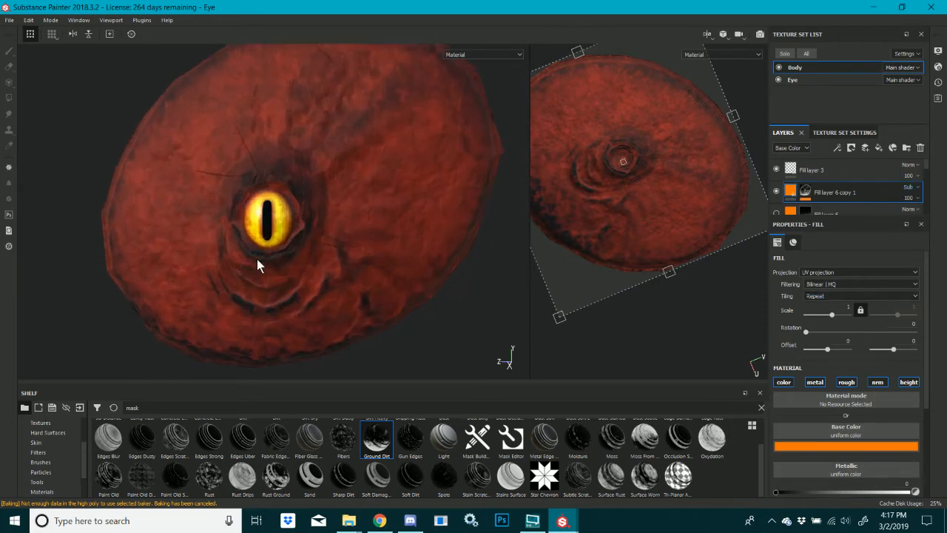
{"action": "left_click", "coordinate": [910, 198]}
{"action": "left_click_drag", "start_coordinate": [922, 214], "coordinate": [940, 215]}
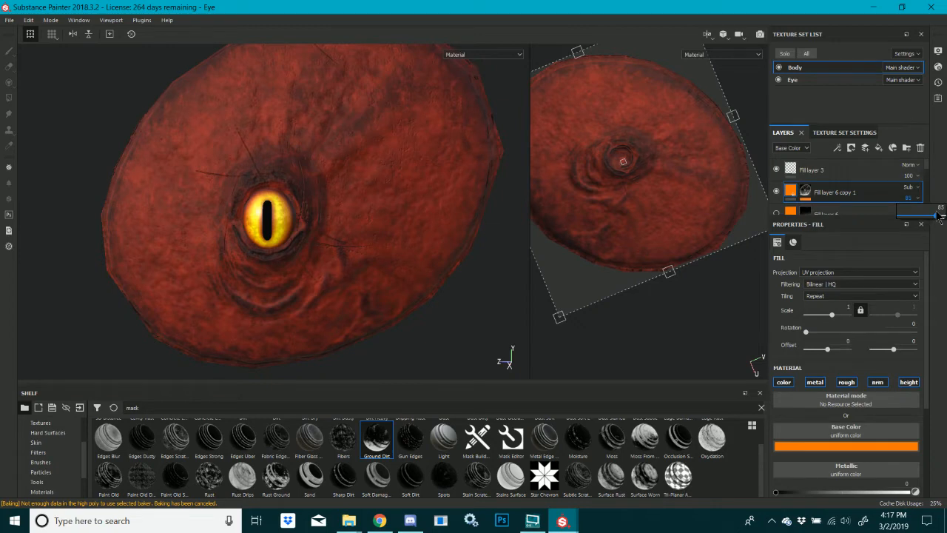
{"action": "left_click", "coordinate": [846, 201]}
{"action": "scroll", "coordinate": [345, 214], "scroll_direction": "up", "scroll_amount": 5}
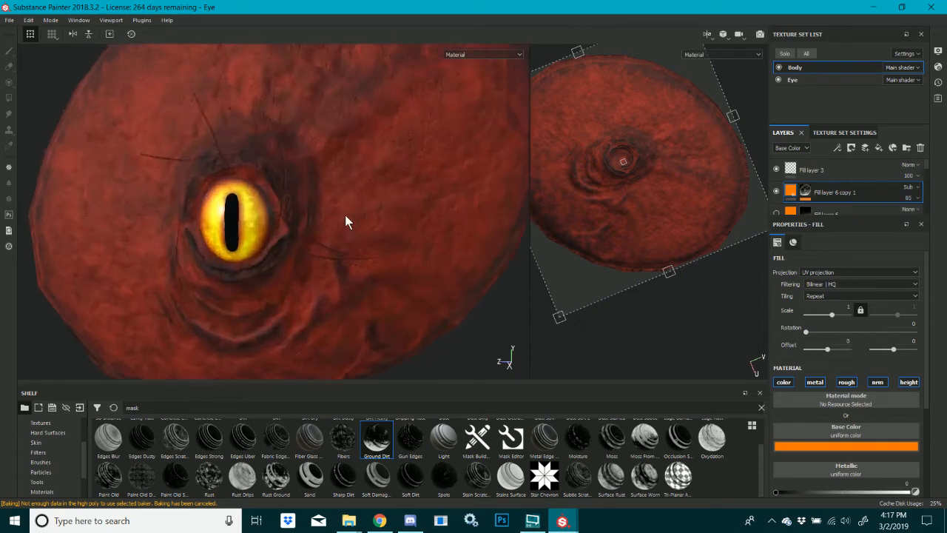
{"action": "scroll", "coordinate": [345, 215], "scroll_direction": "down", "scroll_amount": 10}
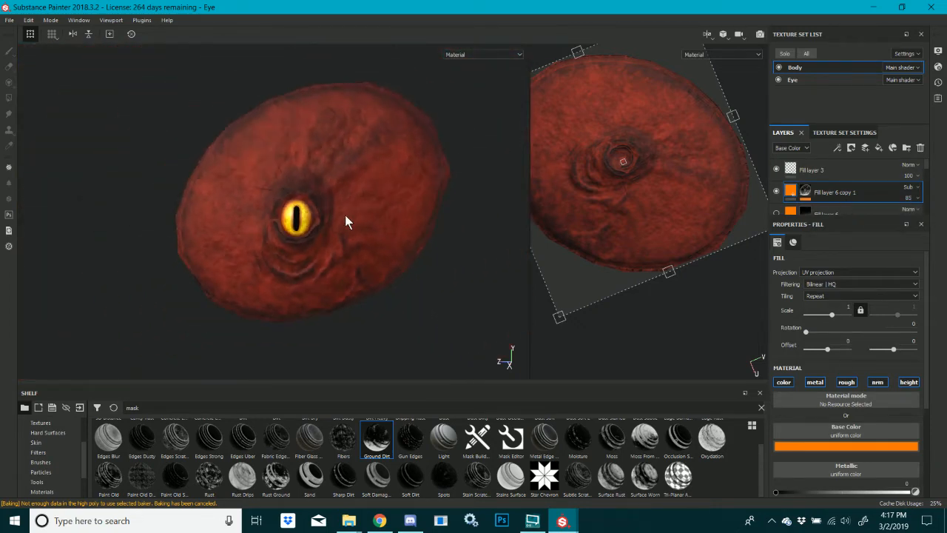
{"action": "scroll", "coordinate": [345, 215], "scroll_direction": "up", "scroll_amount": 5}
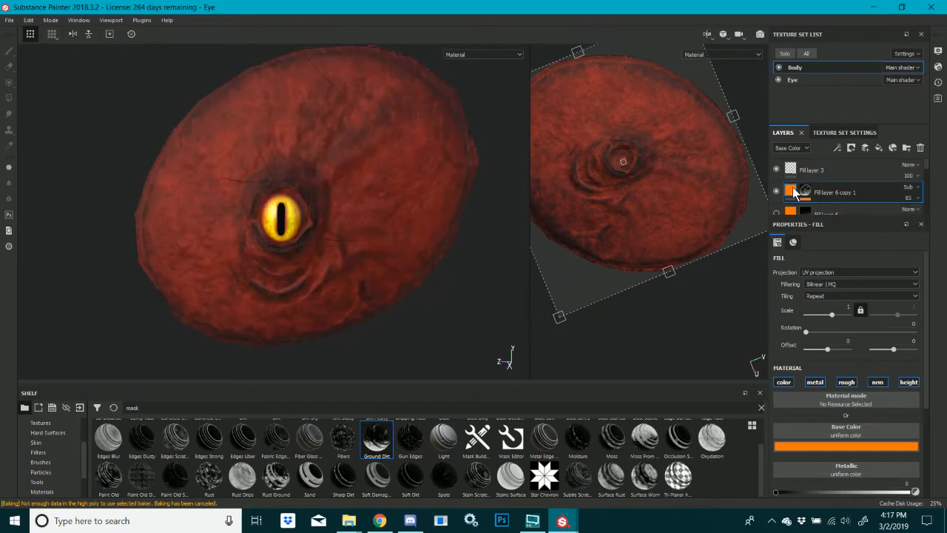
Change the copied fill layer's base color from orange to a saturated purple
{"action": "left_click", "coordinate": [844, 446]}
{"action": "mouse_move", "coordinate": [895, 378]}
{"action": "left_mouse_down"}
{"action": "mouse_move", "coordinate": [895, 362]}
{"action": "mouse_move", "coordinate": [895, 426]}
{"action": "mouse_move", "coordinate": [895, 385]}
{"action": "left_mouse_up"}
{"action": "left_click", "coordinate": [845, 341]}
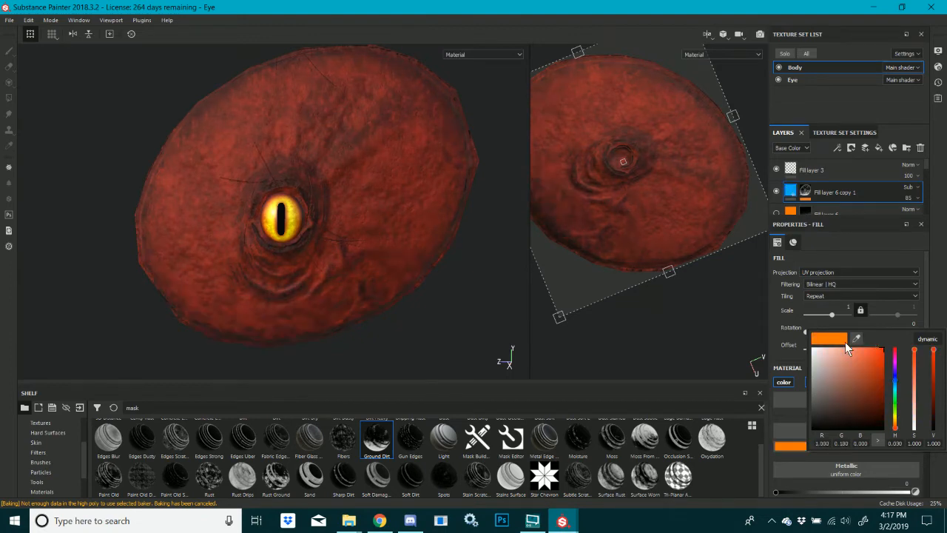
{"action": "left_click_drag", "start_coordinate": [897, 394], "coordinate": [898, 377]}
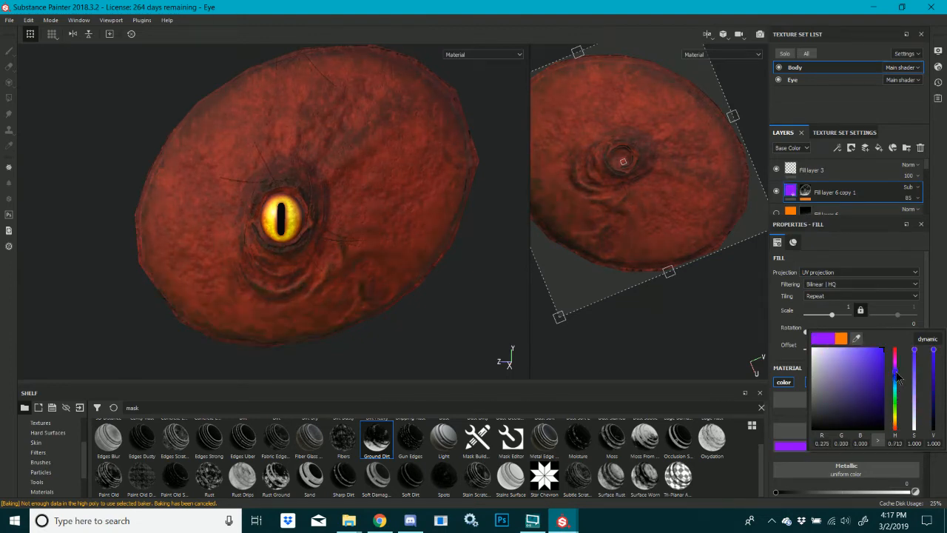
{"action": "left_click", "coordinate": [306, 200]}
{"action": "scroll", "coordinate": [283, 193], "scroll_direction": "down", "scroll_amount": 3}
{"action": "scroll", "coordinate": [283, 193], "scroll_direction": "up", "scroll_amount": 8}
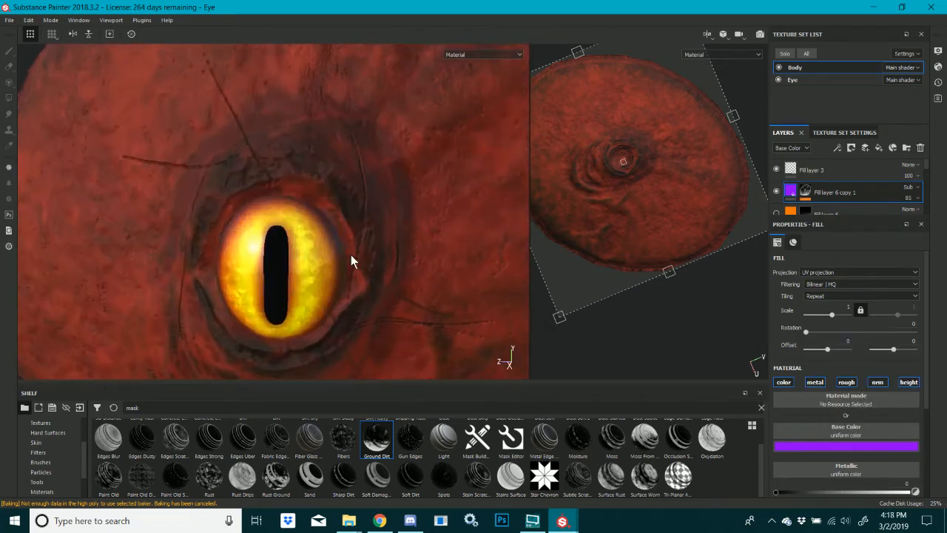
{"action": "scroll", "coordinate": [351, 260], "scroll_direction": "down", "scroll_amount": 3}
Try an opacity of 42 on the purple fill layer
{"action": "left_click", "coordinate": [909, 198]}
{"action": "left_click_drag", "start_coordinate": [914, 216], "coordinate": [919, 216]}
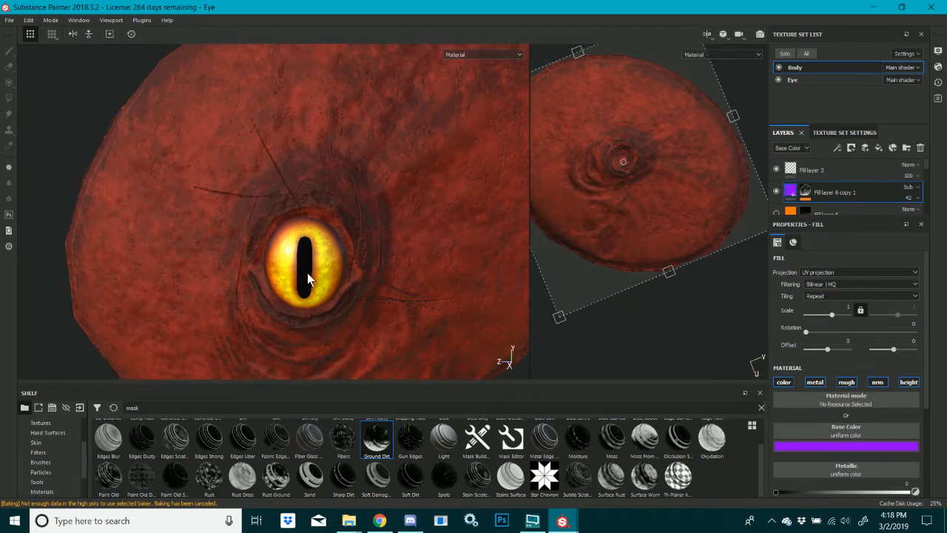
{"action": "scroll", "coordinate": [311, 257], "scroll_direction": "down", "scroll_amount": 5}
{"action": "scroll", "coordinate": [330, 289], "scroll_direction": "up", "scroll_amount": 3}
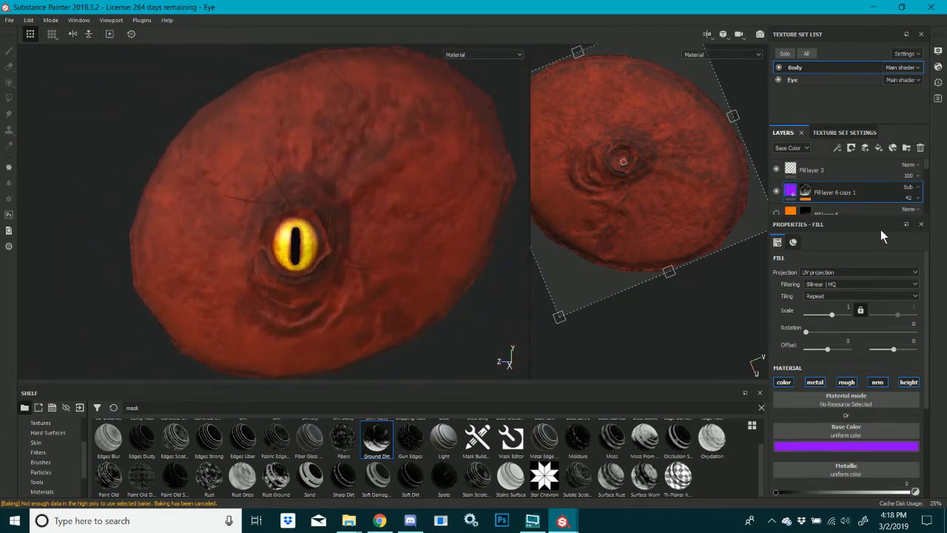
Set the purple fill layer's opacity to 90 and compare the skin with the layer hidden and shown
{"action": "left_click", "coordinate": [908, 198]}
{"action": "left_click", "coordinate": [924, 215]}
{"action": "left_click_drag", "start_coordinate": [925, 219], "coordinate": [938, 219]}
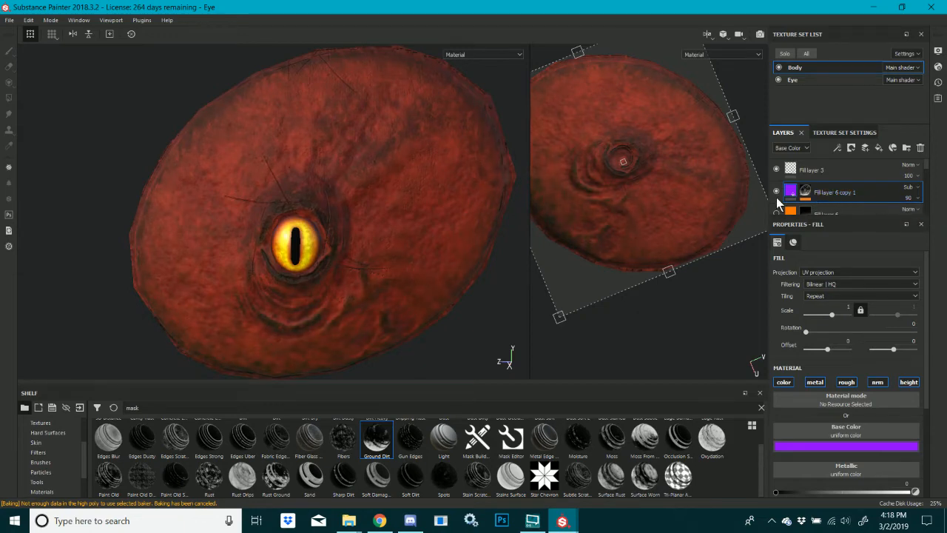
{"action": "left_click", "coordinate": [776, 192]}
{"action": "left_click", "coordinate": [776, 192]}
{"action": "left_click", "coordinate": [776, 193]}
{"action": "left_click", "coordinate": [776, 192]}
Show the original orange Fill layer 6 beneath the purple copy again
{"action": "scroll", "coordinate": [775, 198], "scroll_direction": "down", "scroll_amount": 1}
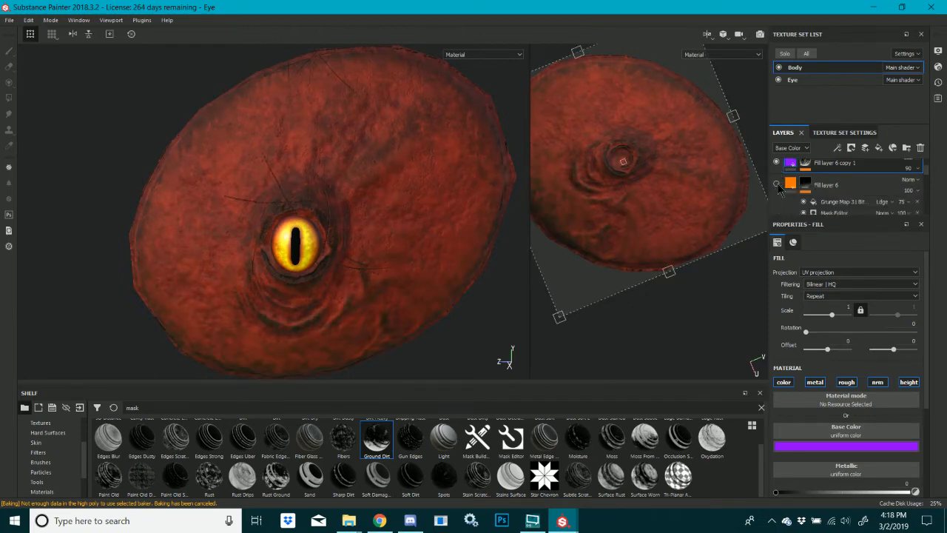
{"action": "left_click", "coordinate": [776, 185]}
{"action": "left_click", "coordinate": [776, 184]}
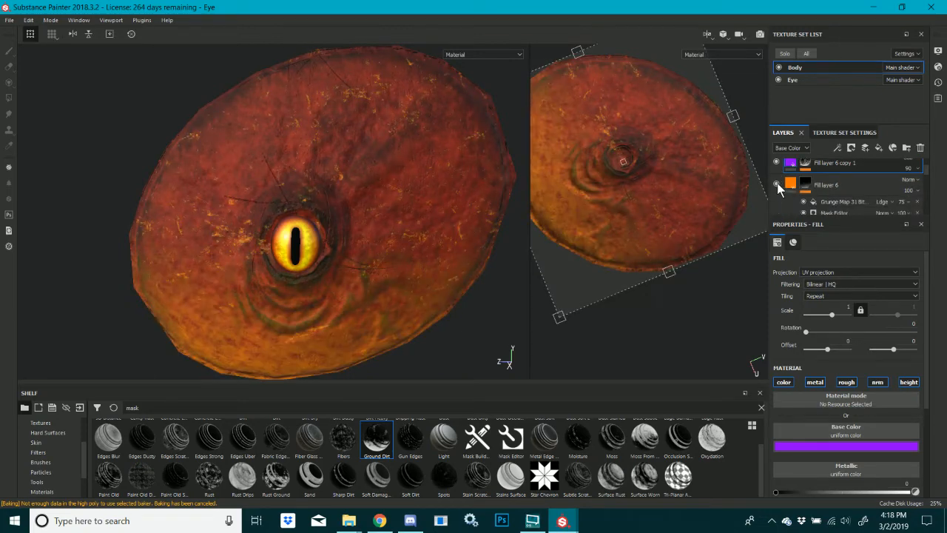
{"action": "double_click", "coordinate": [825, 186]}
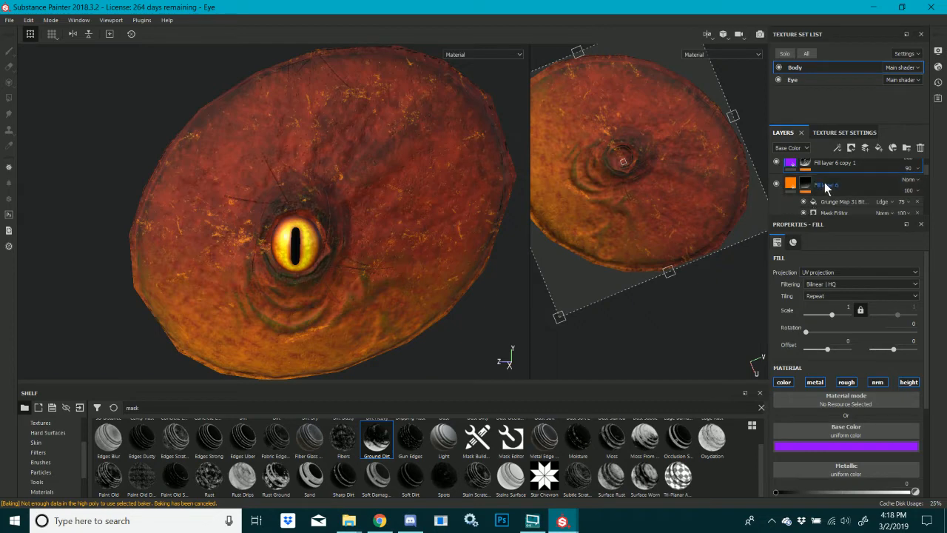
Try the Overlay and Screen blending modes on Fill layer 6, testing its opacity with Screen
{"action": "left_click", "coordinate": [909, 180]}
{"action": "left_click", "coordinate": [887, 330]}
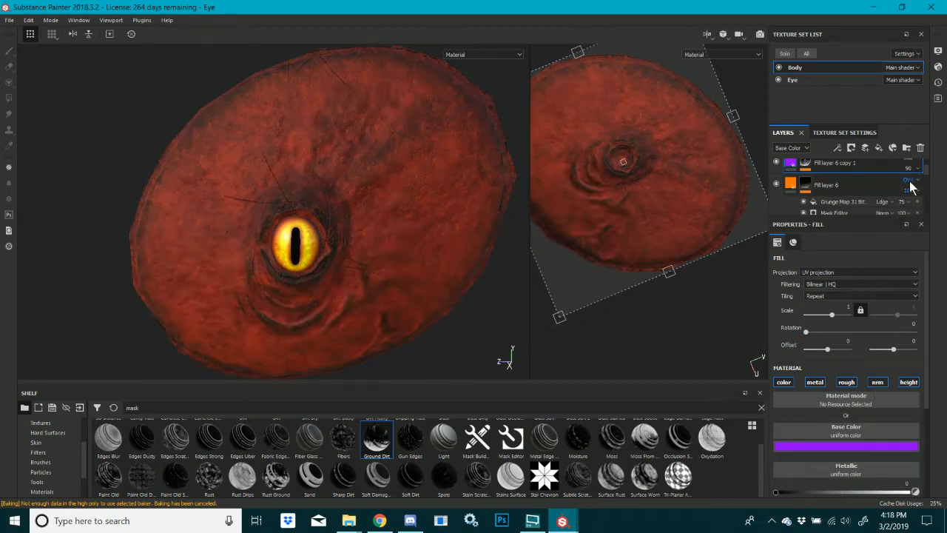
{"action": "left_click", "coordinate": [910, 179]}
{"action": "left_click", "coordinate": [886, 338]}
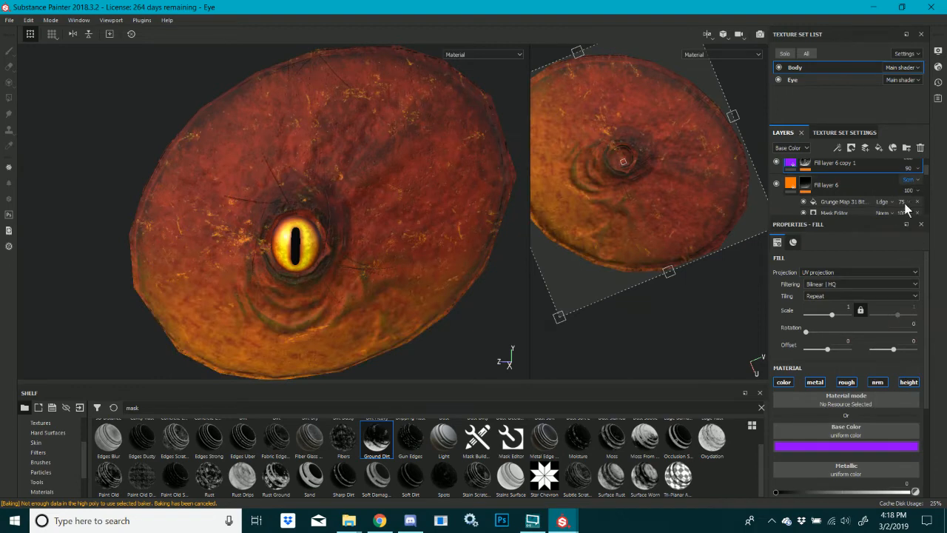
{"action": "left_click", "coordinate": [907, 209]}
{"action": "left_click_drag", "start_coordinate": [916, 208], "coordinate": [943, 208]}
{"action": "left_click", "coordinate": [911, 186]}
Try the Soft light, Linear burn and Color burn blending modes on Fill layer 6
{"action": "left_click", "coordinate": [909, 180]}
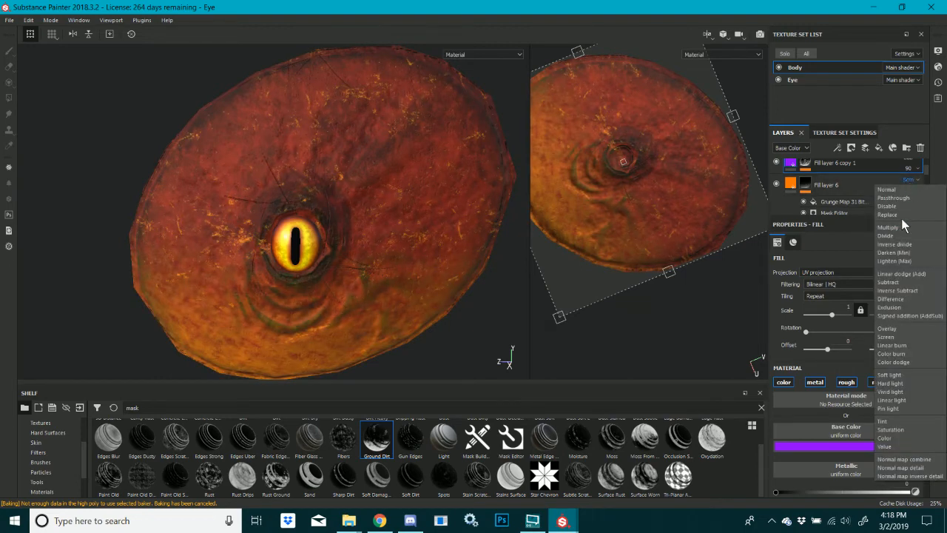
{"action": "left_click", "coordinate": [892, 378]}
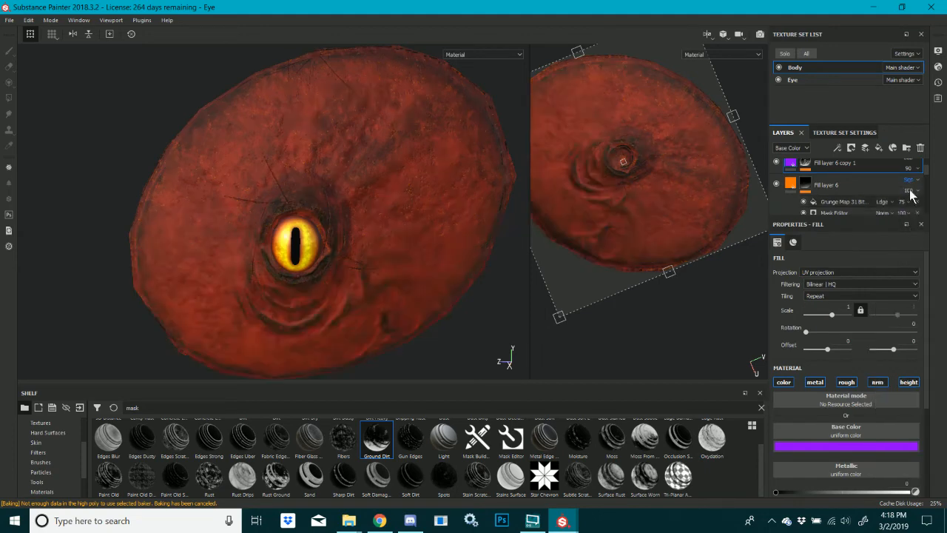
{"action": "left_click", "coordinate": [909, 180]}
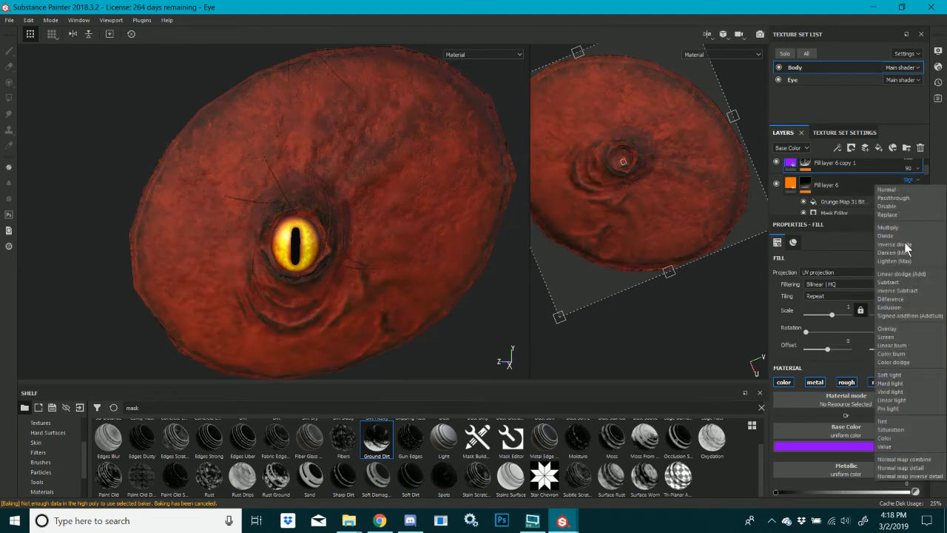
{"action": "left_click", "coordinate": [900, 345]}
{"action": "left_click", "coordinate": [909, 180]}
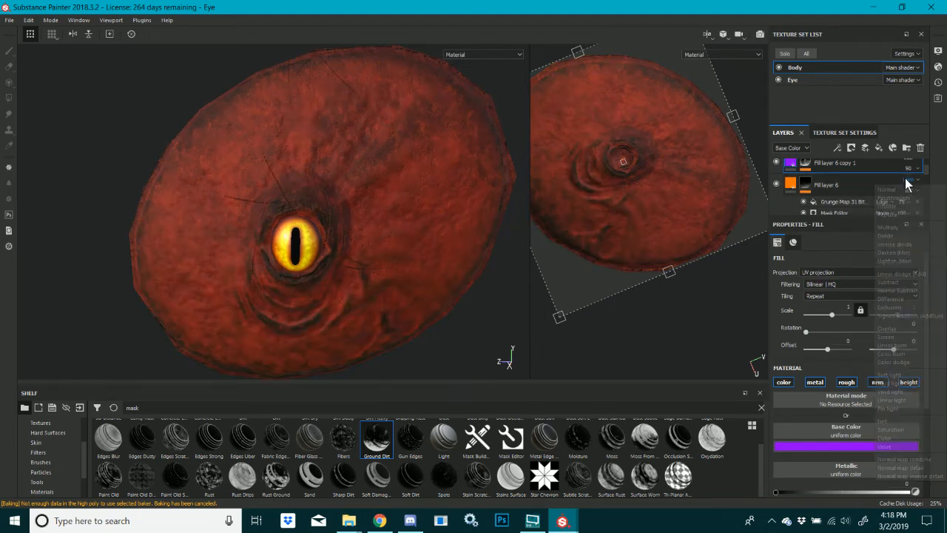
{"action": "left_click", "coordinate": [902, 353]}
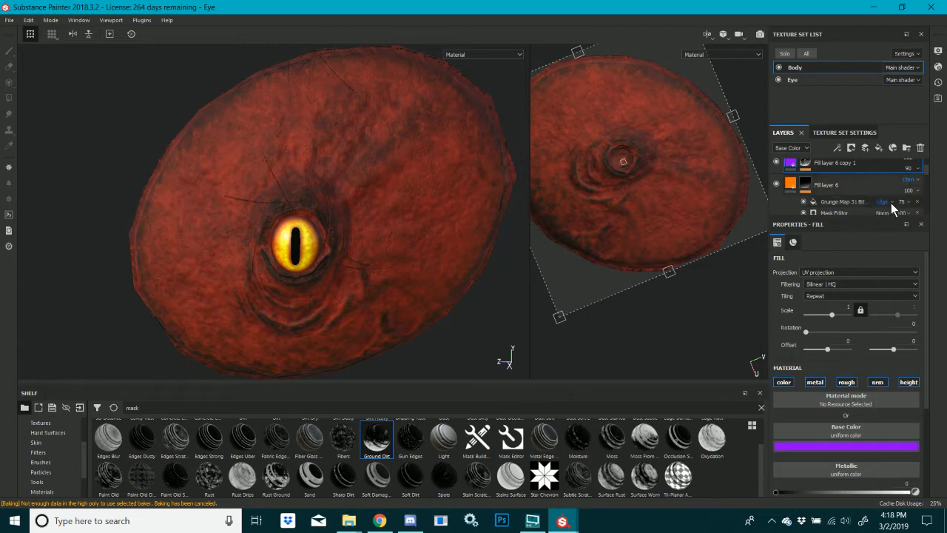
Set Fill layer 6's blending mode to Color dodge and its opacity to 100
{"action": "left_click", "coordinate": [909, 180]}
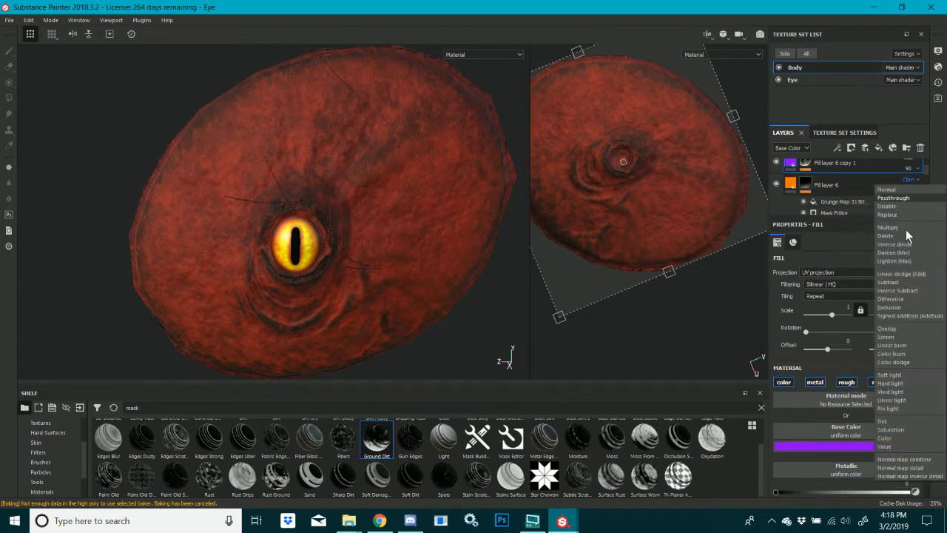
{"action": "left_click", "coordinate": [899, 362]}
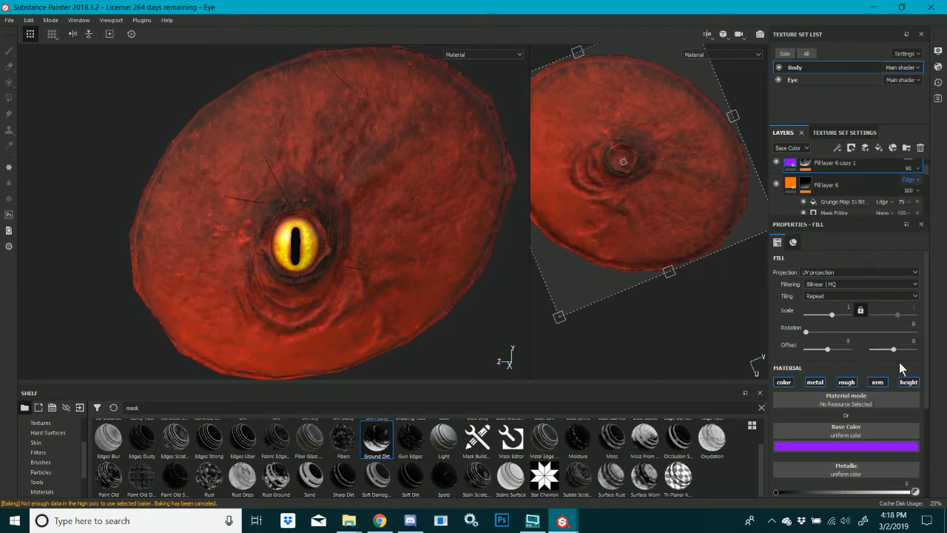
{"action": "left_click", "coordinate": [916, 191]}
{"action": "left_click_drag", "start_coordinate": [916, 208], "coordinate": [946, 213]}
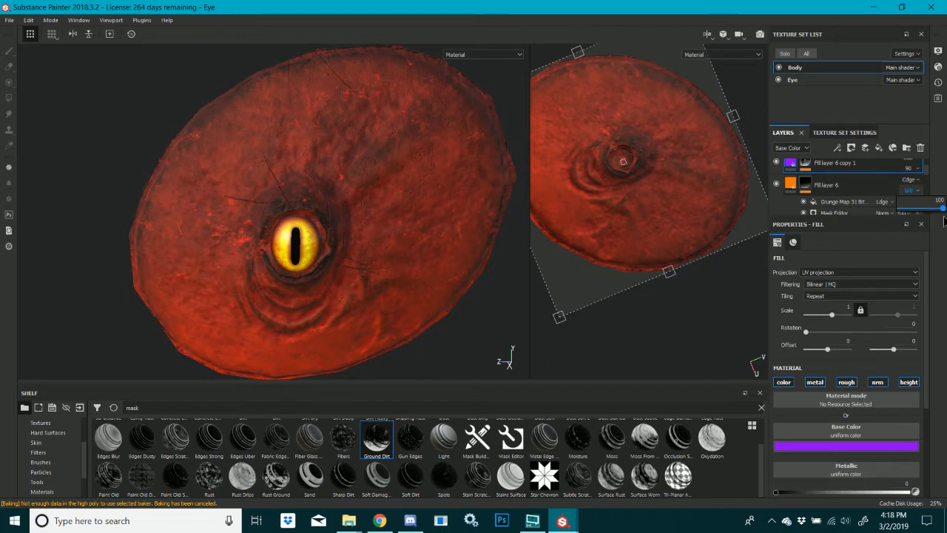
Try the Pin light blending mode on Fill layer 6 and return the layer to Normal
{"action": "mouse_move", "coordinate": [332, 268]}
{"action": "right_mouse_down", "text": "alt"}
{"action": "mouse_move", "coordinate": [203, 249]}
{"action": "mouse_move", "coordinate": [326, 266]}
{"action": "right_mouse_up", "text": "alt"}
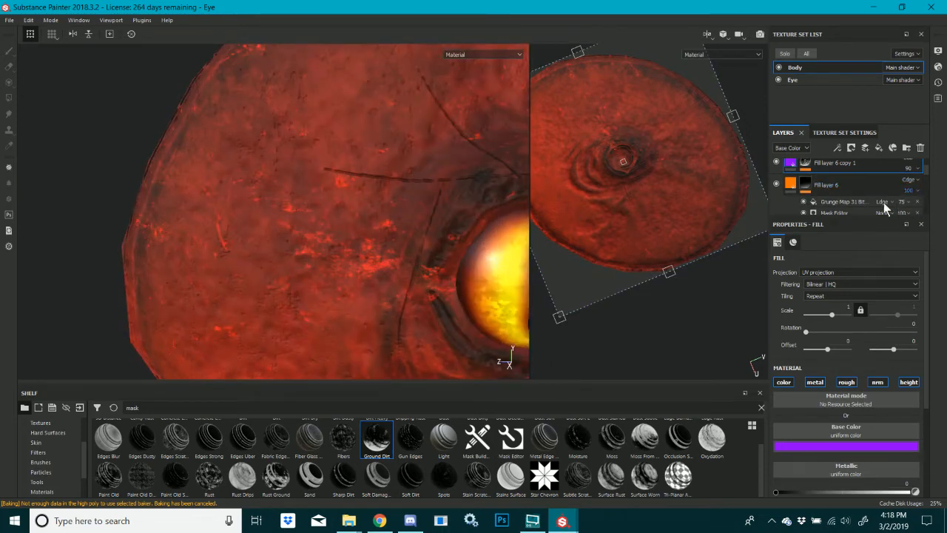
{"action": "scroll", "coordinate": [324, 206], "scroll_direction": "down", "scroll_amount": 6}
{"action": "scroll", "coordinate": [446, 216], "scroll_direction": "up", "scroll_amount": 4}
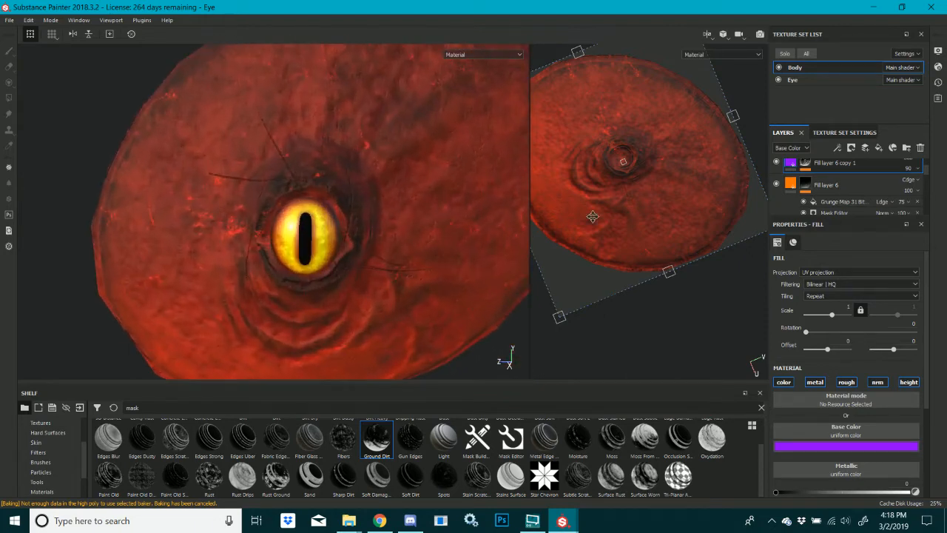
{"action": "left_click", "coordinate": [914, 194]}
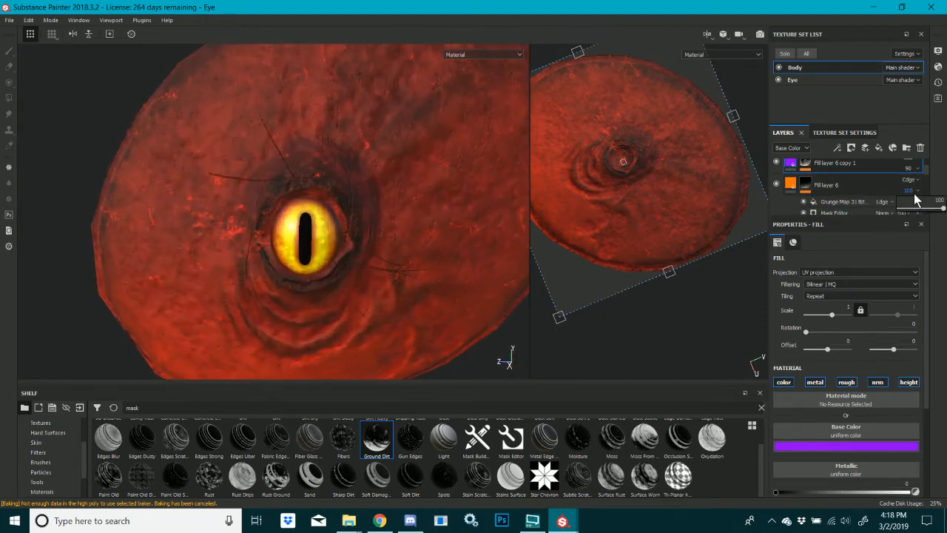
{"action": "left_click", "coordinate": [908, 180]}
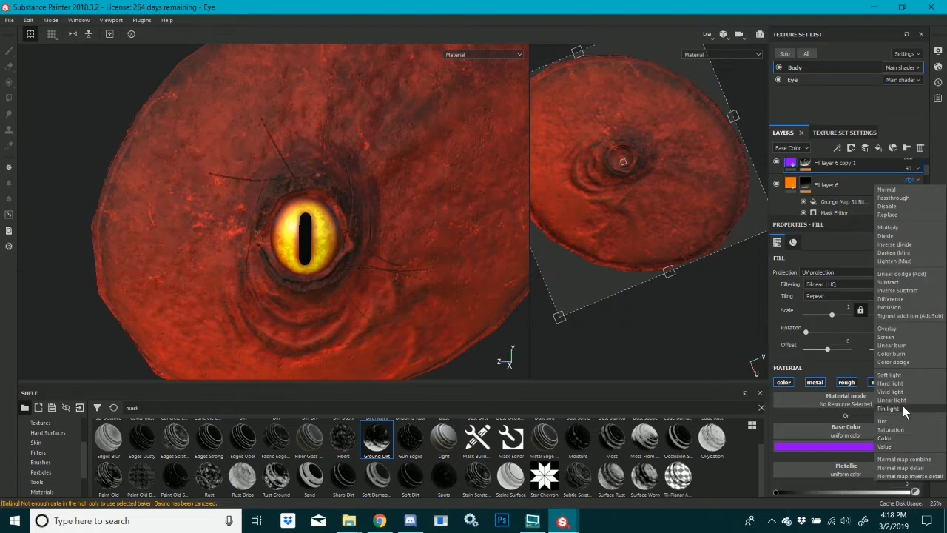
{"action": "left_click", "coordinate": [902, 405]}
{"action": "left_click", "coordinate": [907, 180]}
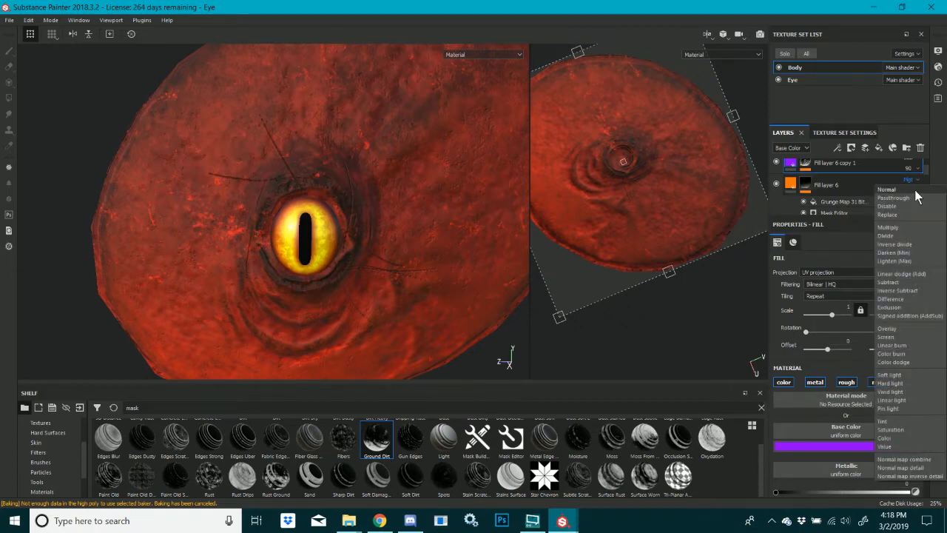
{"action": "left_click", "coordinate": [916, 194]}
Try a dark purple base color on Fill layer 6, with hue 0.760, saturation 1.000 and value 0.114
{"action": "left_click", "coordinate": [851, 185]}
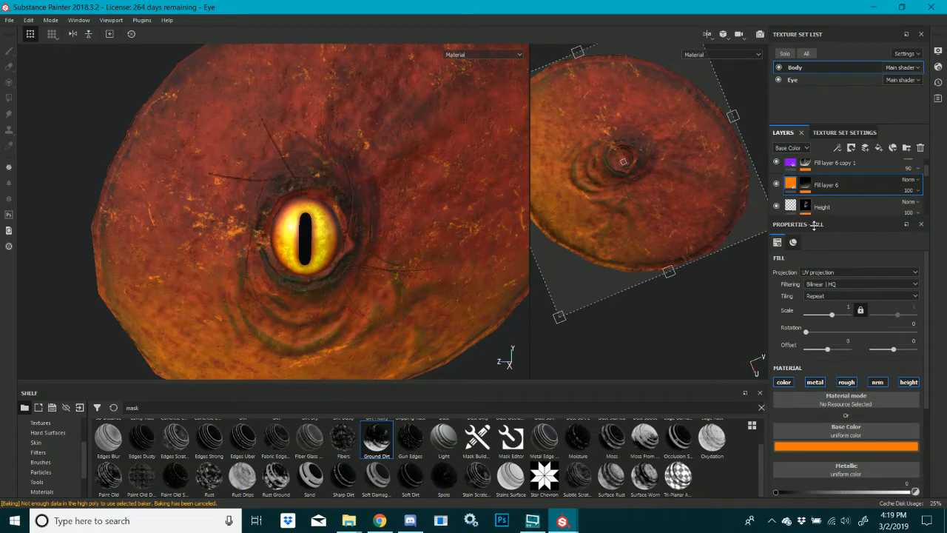
{"action": "left_click", "coordinate": [854, 447]}
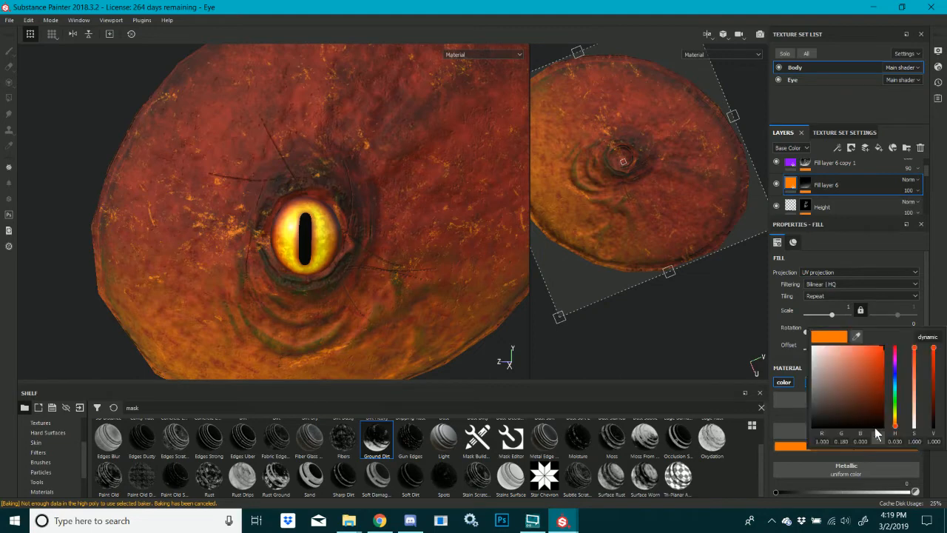
{"action": "left_click", "coordinate": [897, 372]}
{"action": "left_click", "coordinate": [934, 398]}
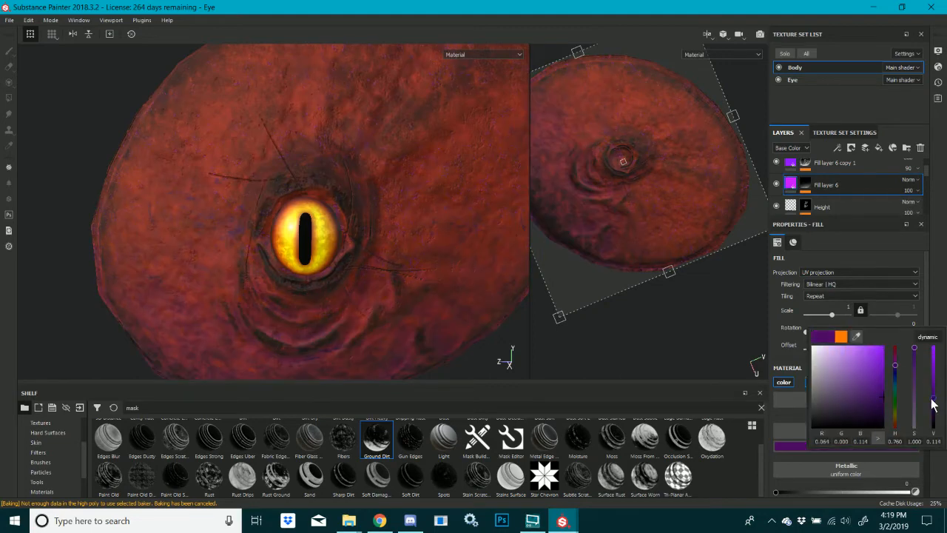
{"action": "left_click", "coordinate": [364, 232]}
{"action": "scroll", "coordinate": [363, 232], "scroll_direction": "down", "scroll_amount": 2}
{"action": "scroll", "coordinate": [364, 237], "scroll_direction": "down", "scroll_amount": 2}
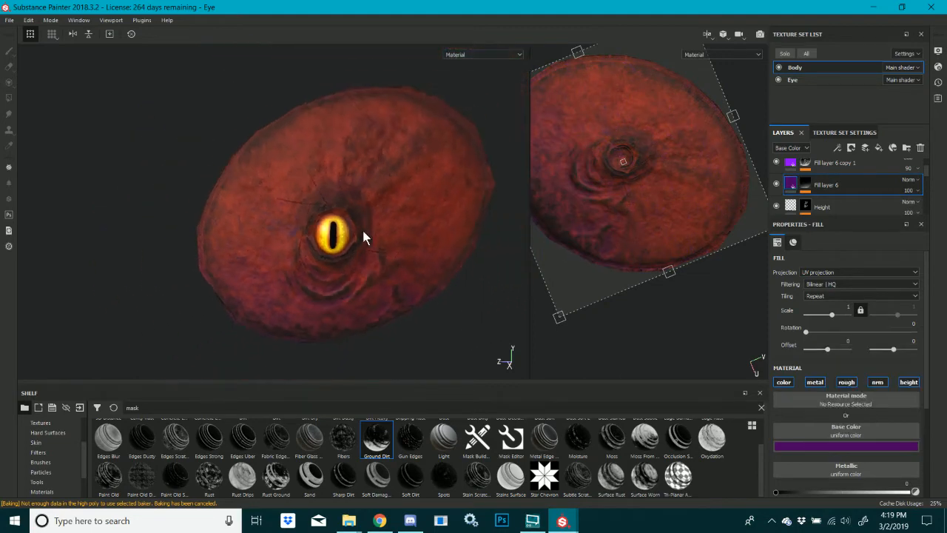
Change Fill layer 6's base color to a yellowish orange with hue 0.066, saturation 1.000 and value 0.715
{"action": "left_click", "coordinate": [818, 447]}
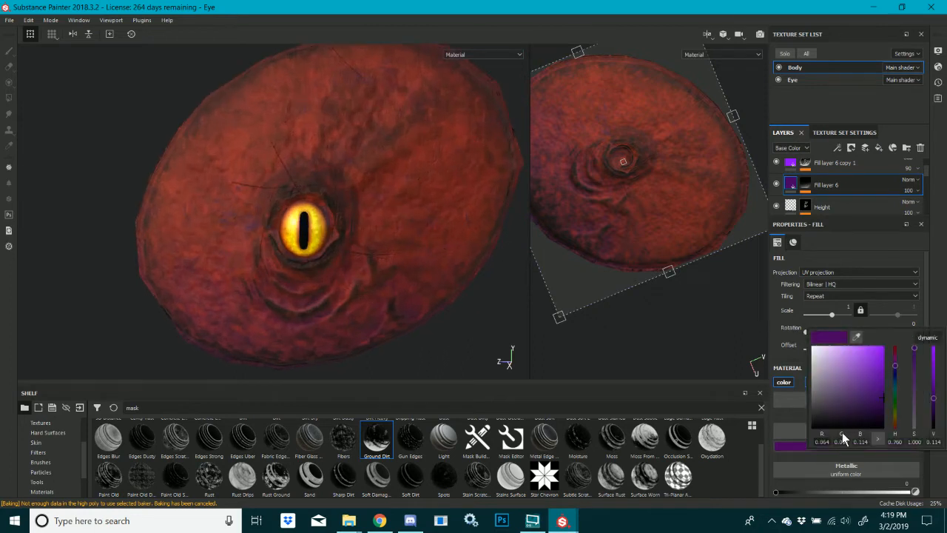
{"action": "left_click", "coordinate": [860, 390]}
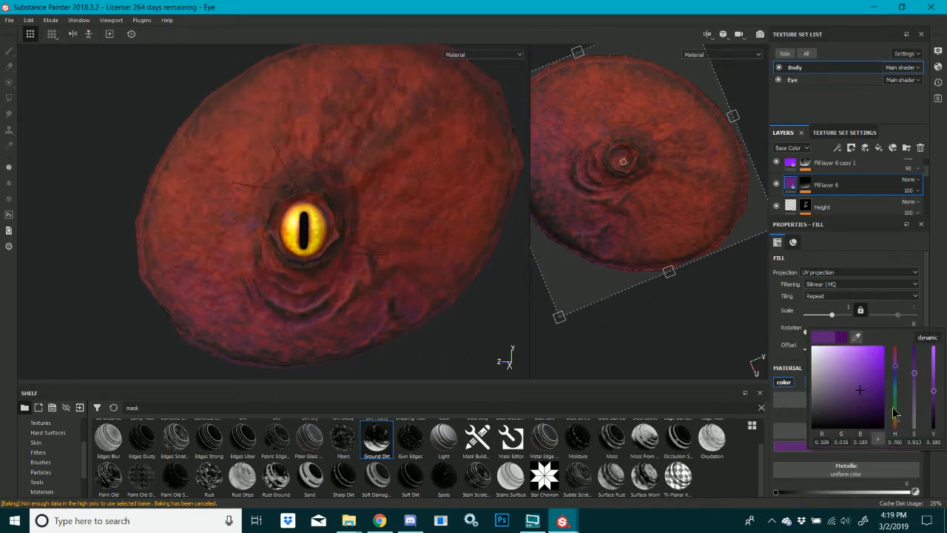
{"action": "mouse_move", "coordinate": [894, 415]}
{"action": "left_mouse_down"}
{"action": "mouse_move", "coordinate": [897, 453]}
{"action": "mouse_move", "coordinate": [896, 423]}
{"action": "left_mouse_up"}
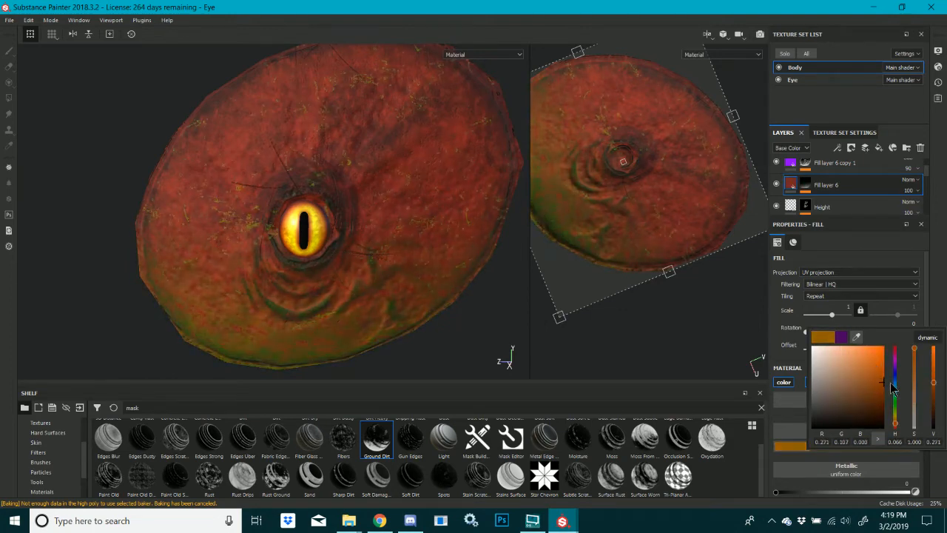
{"action": "left_click_drag", "start_coordinate": [893, 389], "coordinate": [891, 362]}
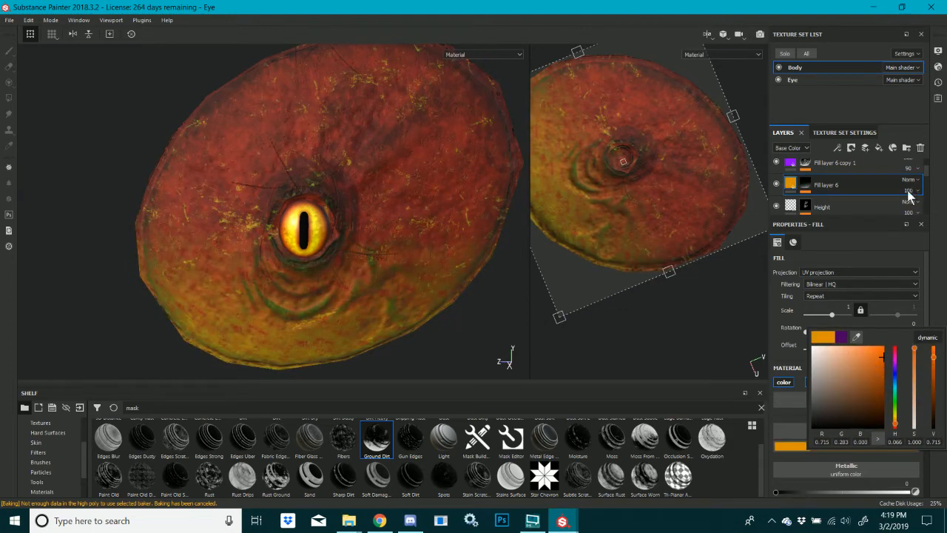
Lower Fill layer 6's opacity to 34 and try the Soft light blending mode
{"action": "left_click_drag", "start_coordinate": [910, 196], "coordinate": [914, 208]}
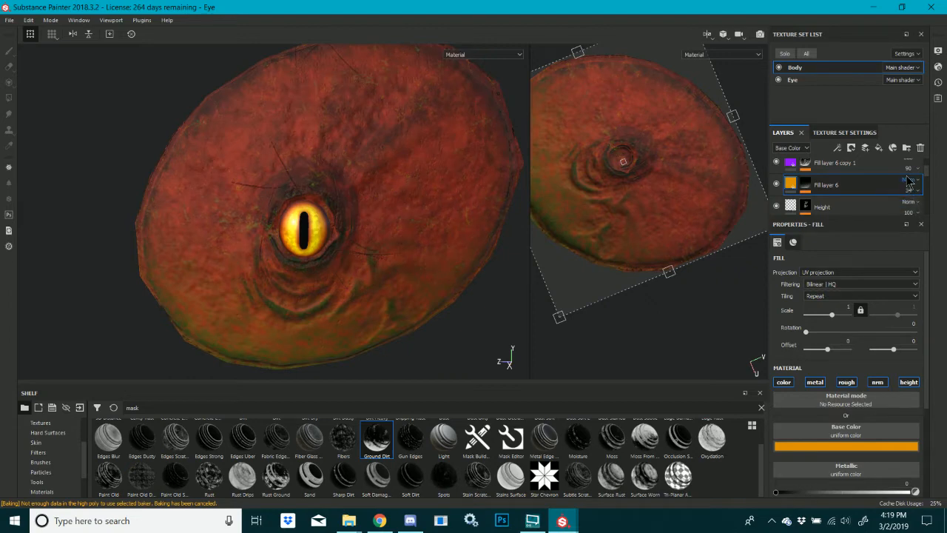
{"action": "left_click", "coordinate": [909, 180]}
{"action": "left_click", "coordinate": [903, 376]}
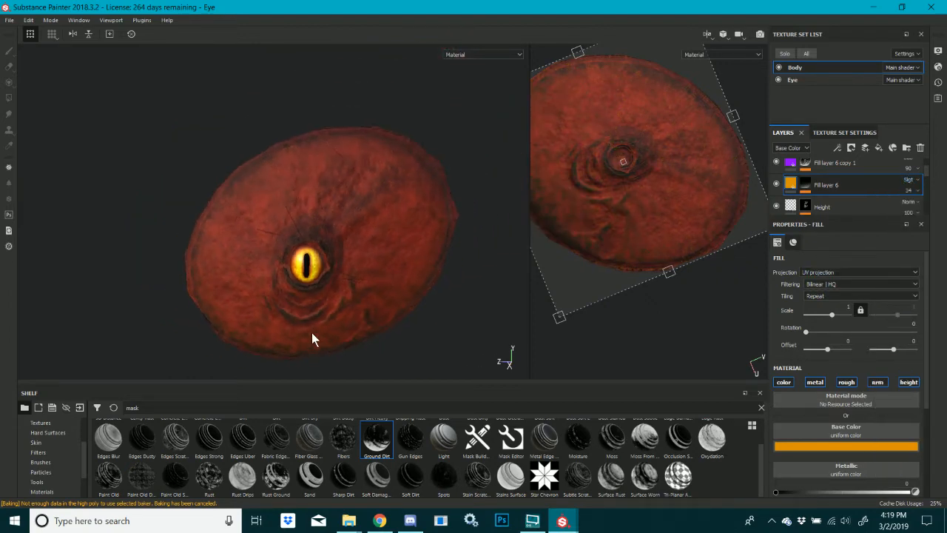
Set Fill layer 6's blending mode to Overlay and check the skin around the eye under different lighting
{"action": "left_click", "coordinate": [905, 182]}
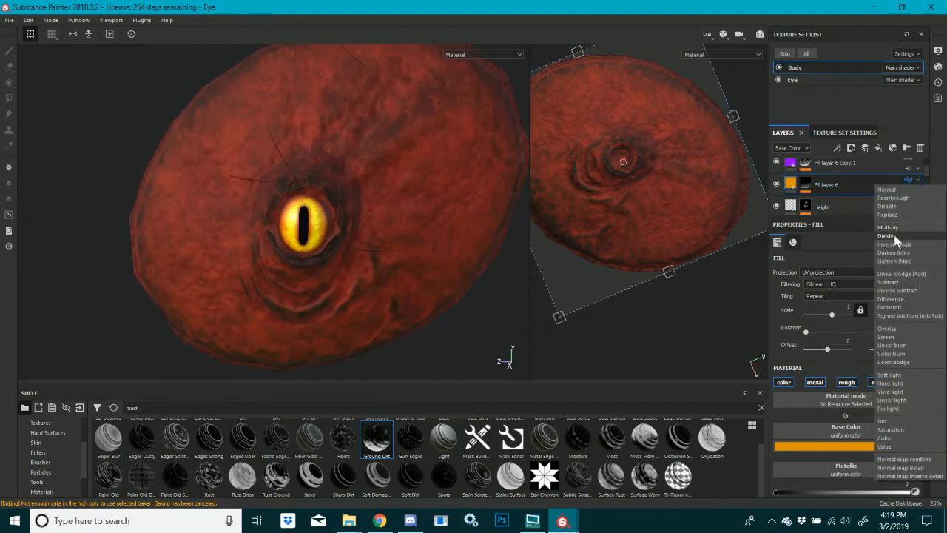
{"action": "left_click", "coordinate": [891, 331]}
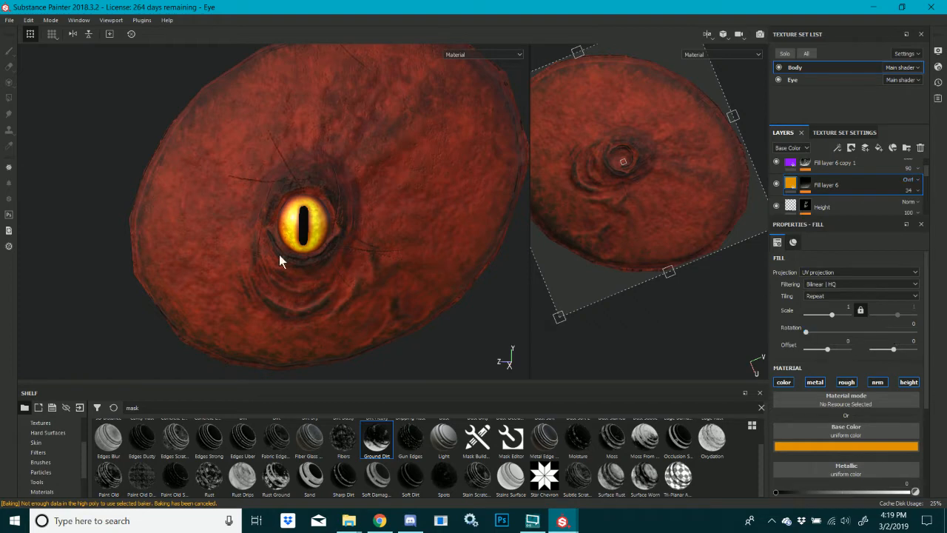
{"action": "scroll", "coordinate": [350, 251], "scroll_direction": "up", "scroll_amount": 2}
{"action": "left_click_drag", "start_coordinate": [356, 271], "coordinate": [362, 241], "text": "alt"}
{"action": "right_click_drag", "start_coordinate": [362, 241], "coordinate": [408, 255], "text": "shift"}
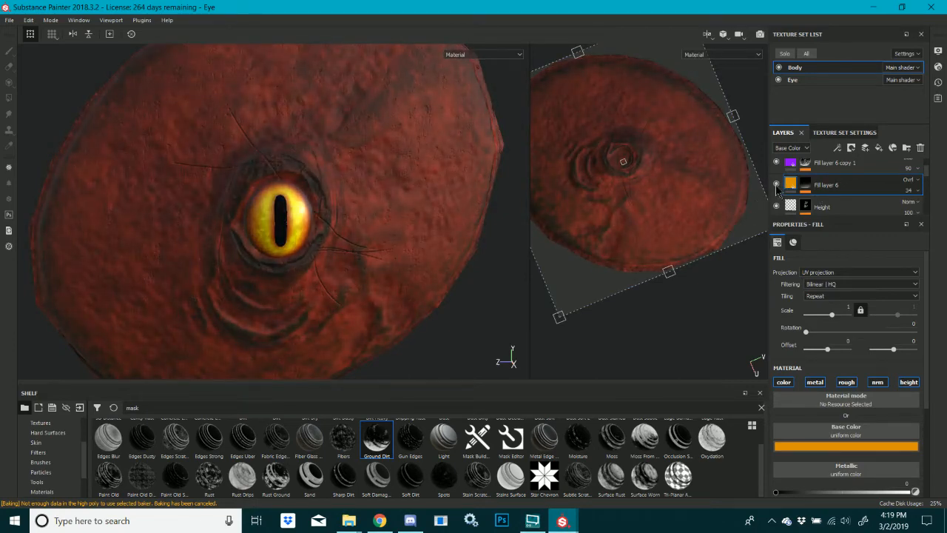
Turn off the height, metal, rough and nrm channels in Fill layer 6's material
{"action": "left_click", "coordinate": [801, 188]}
{"action": "left_click", "coordinate": [907, 383]}
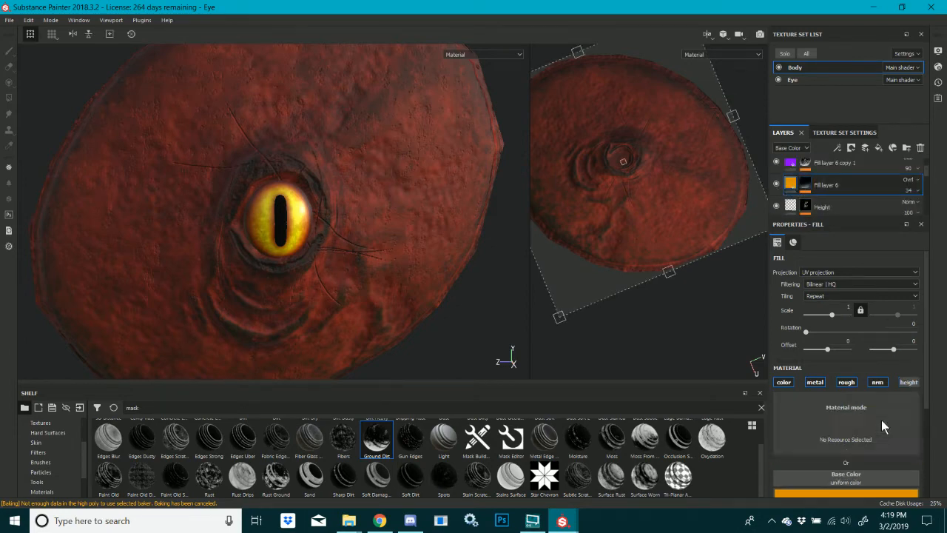
{"action": "scroll", "coordinate": [851, 429], "scroll_direction": "down", "scroll_amount": 3}
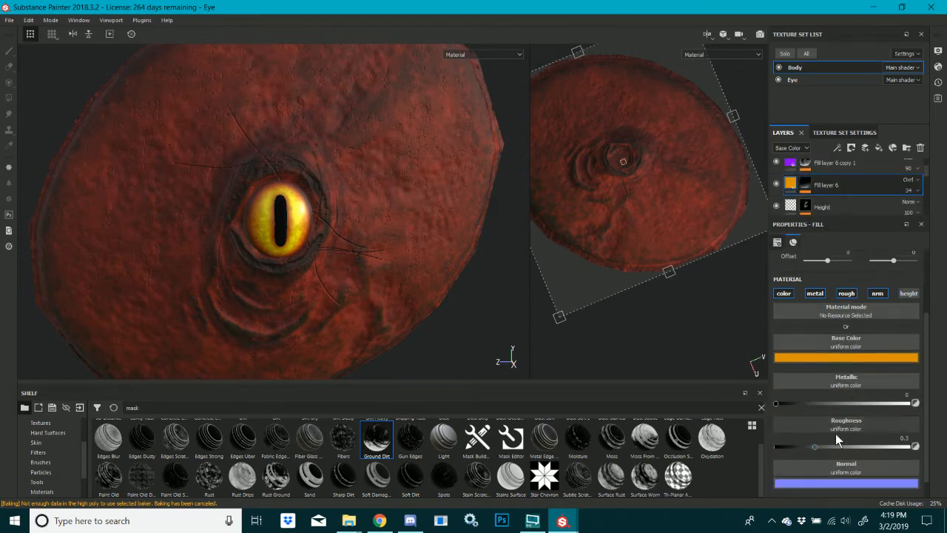
{"action": "left_click", "coordinate": [815, 293]}
{"action": "left_click", "coordinate": [846, 315]}
{"action": "left_click", "coordinate": [878, 315]}
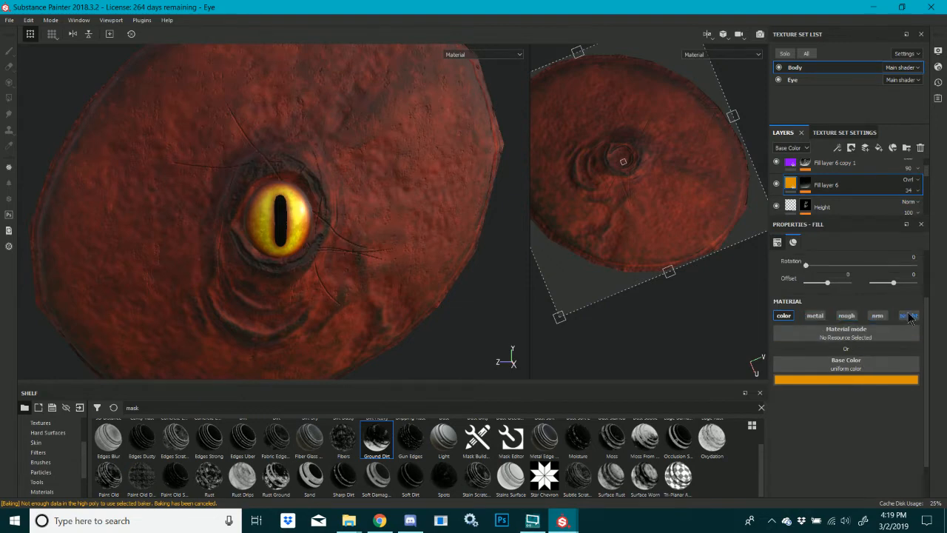
Turn Fill layer 6's height channel back on and raise its height to about 0.5055
{"action": "left_click", "coordinate": [908, 316]}
{"action": "left_click_drag", "start_coordinate": [828, 423], "coordinate": [876, 440]}
{"action": "mouse_move", "coordinate": [360, 191]}
{"action": "left_mouse_down", "text": "alt"}
{"action": "mouse_move", "coordinate": [412, 196]}
{"action": "mouse_move", "coordinate": [360, 202]}
{"action": "left_mouse_up", "text": "alt"}
{"action": "right_click_drag", "start_coordinate": [361, 201], "coordinate": [387, 216], "text": "shift"}
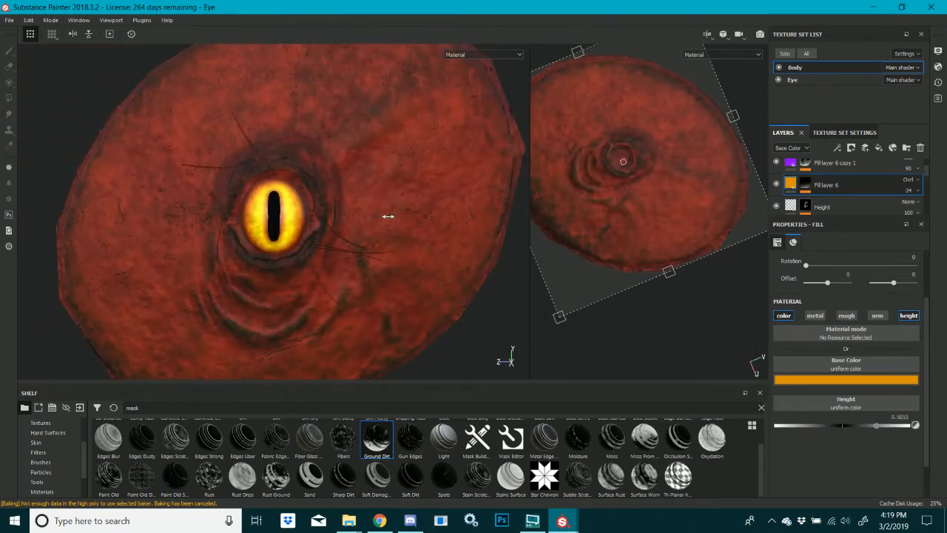
Turn off the metal, rough and nrm channels of Fill layer 6 copy 1 and raise its height to about 0.6073
{"action": "scroll", "coordinate": [823, 183], "scroll_direction": "up", "scroll_amount": 1}
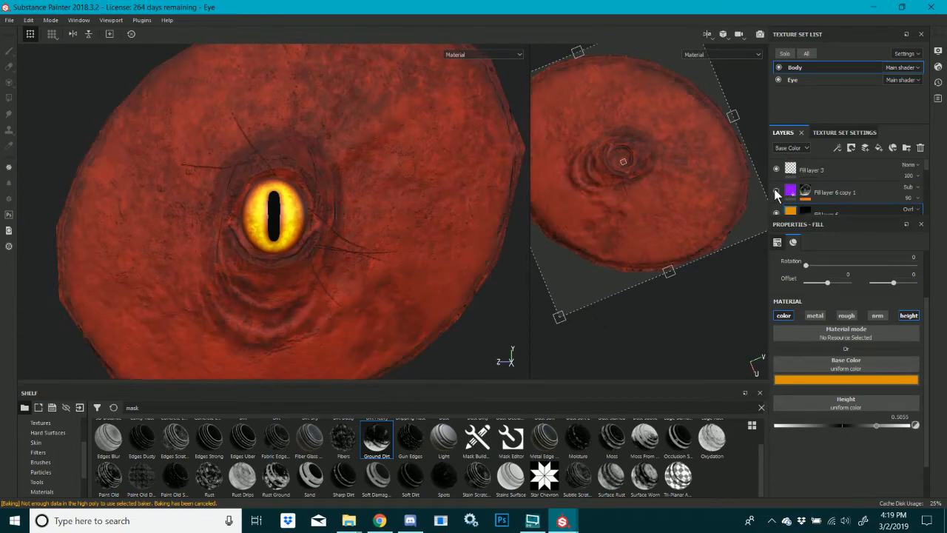
{"action": "left_click", "coordinate": [793, 193]}
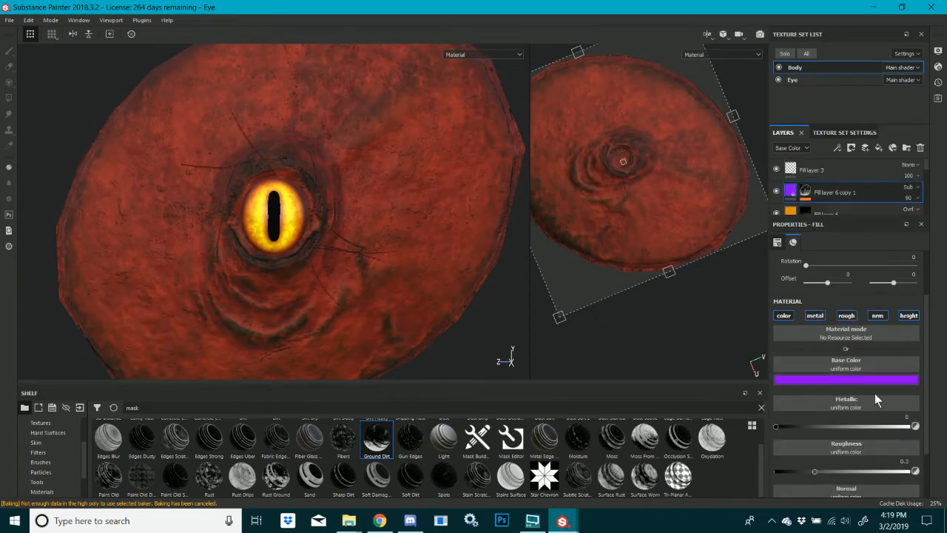
{"action": "left_click", "coordinate": [845, 316]}
{"action": "left_click", "coordinate": [844, 317]}
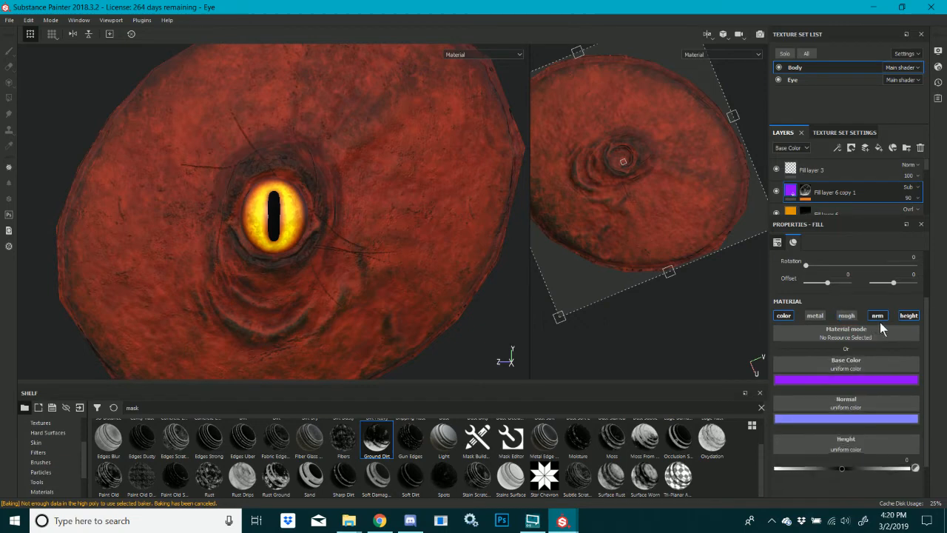
{"action": "left_click", "coordinate": [878, 317]}
{"action": "left_click_drag", "start_coordinate": [846, 427], "coordinate": [882, 431]}
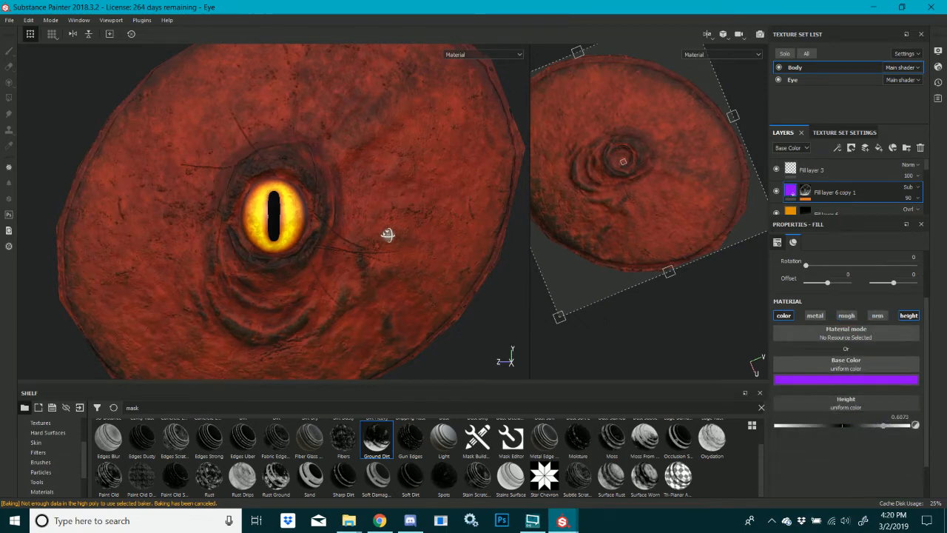
{"action": "left_click_drag", "start_coordinate": [387, 234], "coordinate": [685, 234], "text": "alt"}
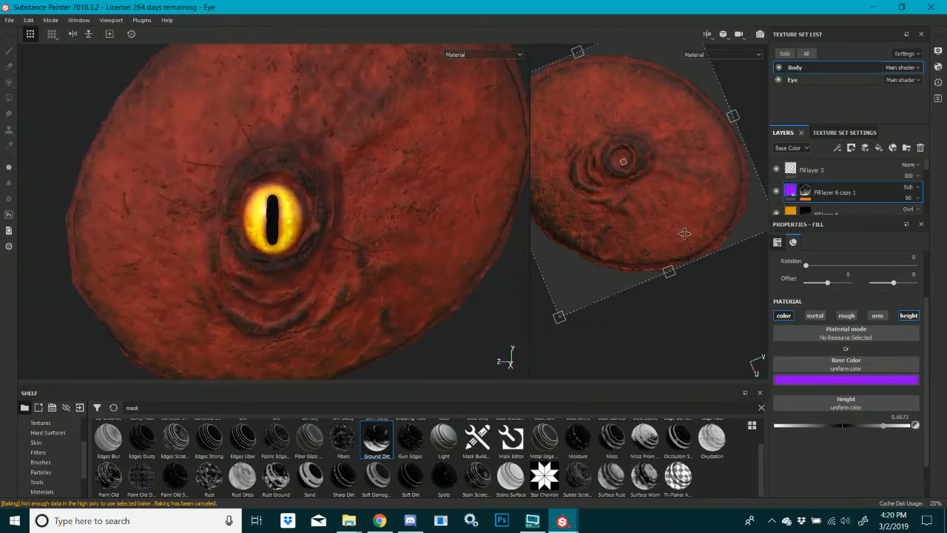
Change the base color of Fill layer 6 copy 1 from purple to a blue-violet
{"action": "left_click", "coordinate": [807, 380]}
{"action": "left_click", "coordinate": [896, 434]}
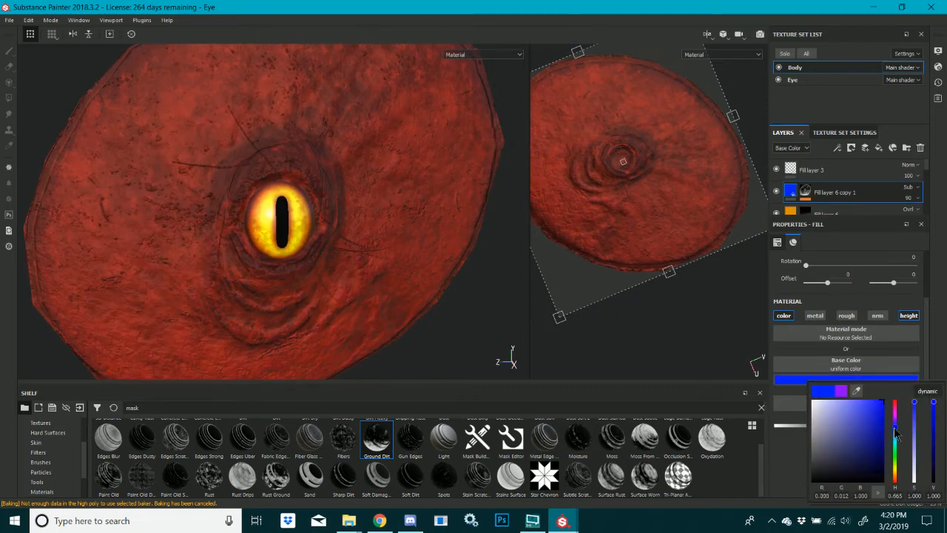
{"action": "left_click_drag", "start_coordinate": [894, 427], "coordinate": [895, 424]}
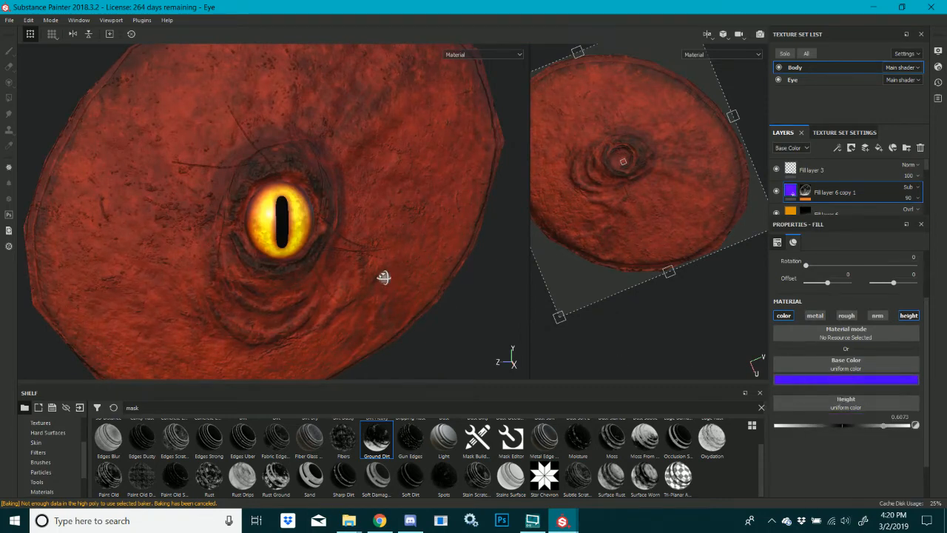
{"action": "left_click_drag", "start_coordinate": [384, 276], "coordinate": [381, 270], "text": "alt"}
{"action": "mouse_move", "coordinate": [381, 269]}
{"action": "right_mouse_down", "text": "shift"}
{"action": "mouse_move", "coordinate": [372, 272]}
{"action": "mouse_move", "coordinate": [385, 283]}
{"action": "right_mouse_up", "text": "shift"}
{"action": "scroll", "coordinate": [379, 274], "scroll_direction": "down", "scroll_amount": 3}
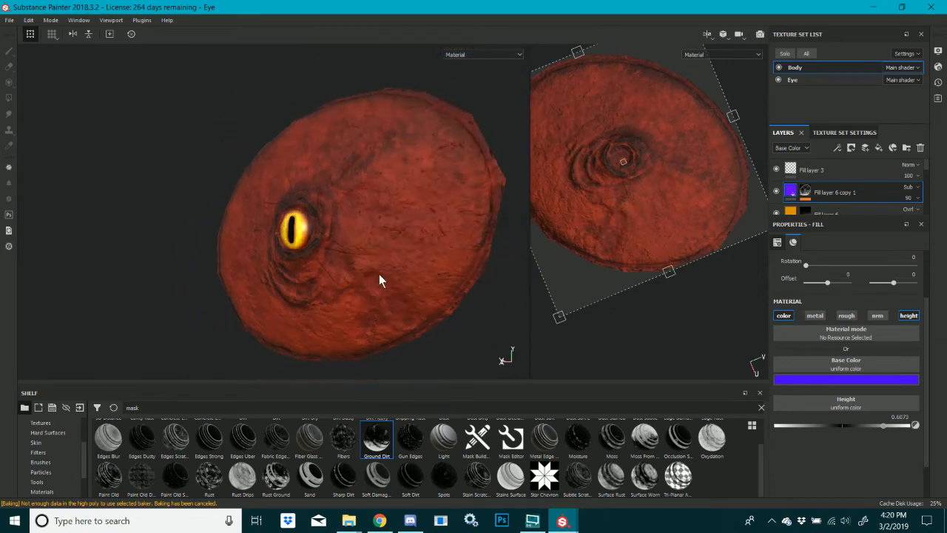
{"action": "scroll", "coordinate": [427, 238], "scroll_direction": "up", "scroll_amount": 3}
For the Height channel, set the opacity of Fill layer 6 copy 1 to 18 and of Fill layer 6 to 72
{"action": "left_click", "coordinate": [791, 148]}
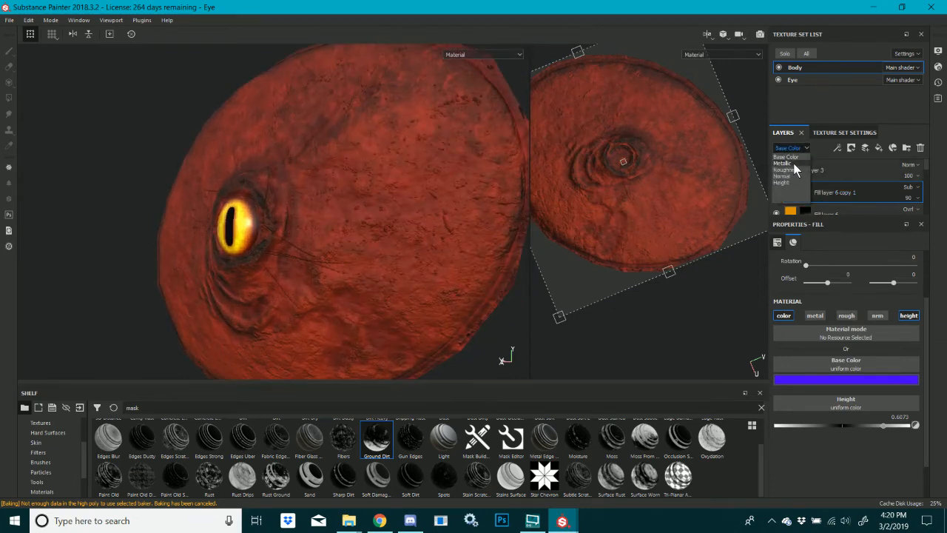
{"action": "left_click", "coordinate": [792, 175]}
{"action": "left_click", "coordinate": [788, 148]}
{"action": "left_click", "coordinate": [788, 183]}
{"action": "left_click_drag", "start_coordinate": [909, 198], "coordinate": [908, 227]}
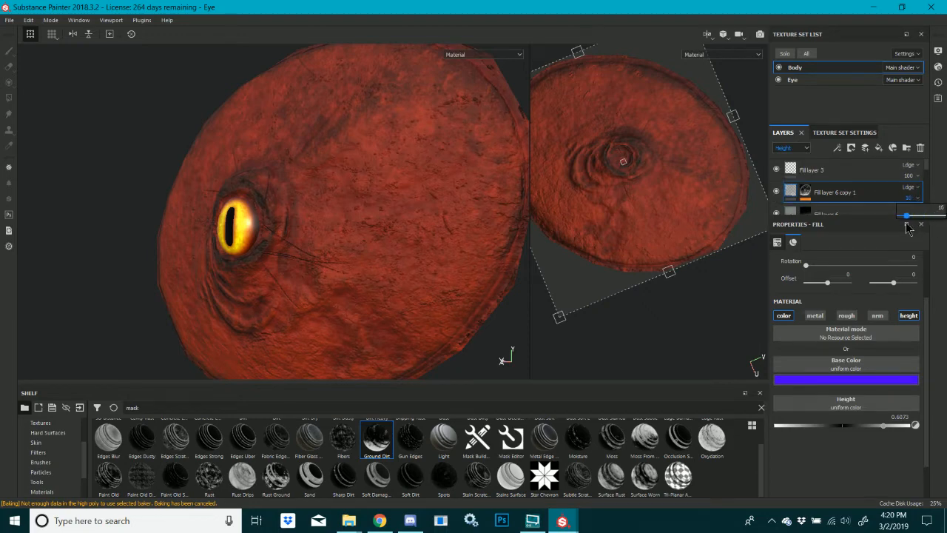
{"action": "scroll", "coordinate": [777, 188], "scroll_direction": "down", "scroll_amount": 1}
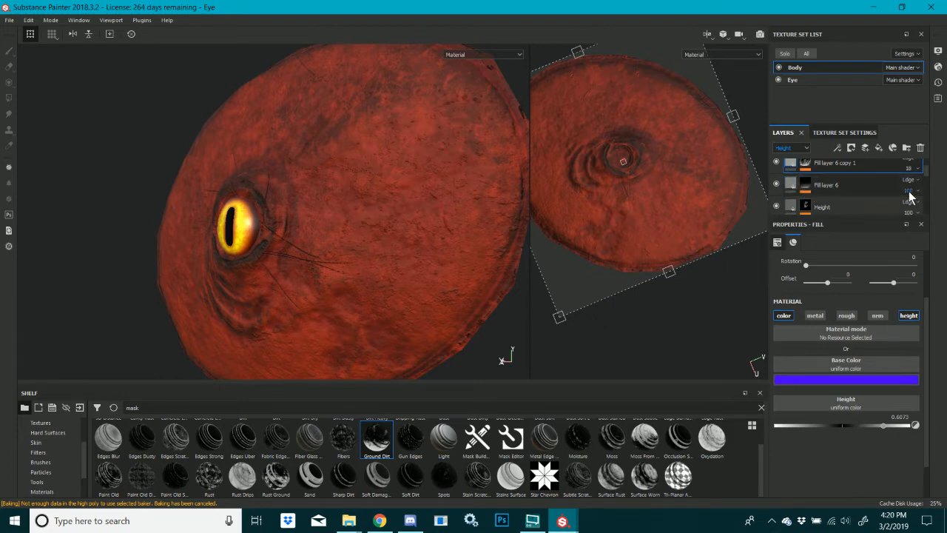
{"action": "left_click_drag", "start_coordinate": [907, 196], "coordinate": [929, 217]}
Examine the skin's surface relief and colors around the eye from several angles and light directions
{"action": "right_click_drag", "start_coordinate": [448, 235], "coordinate": [325, 233], "text": "shift"}
{"action": "left_click_drag", "start_coordinate": [326, 233], "coordinate": [439, 252], "text": "alt"}
{"action": "right_click_drag", "start_coordinate": [440, 263], "coordinate": [411, 249], "text": "shift"}
{"action": "right_click_drag", "start_coordinate": [297, 238], "coordinate": [409, 242], "text": "alt"}
{"action": "left_click_drag", "start_coordinate": [409, 241], "coordinate": [355, 230], "text": "alt"}
{"action": "scroll", "coordinate": [355, 229], "scroll_direction": "down", "scroll_amount": 5}
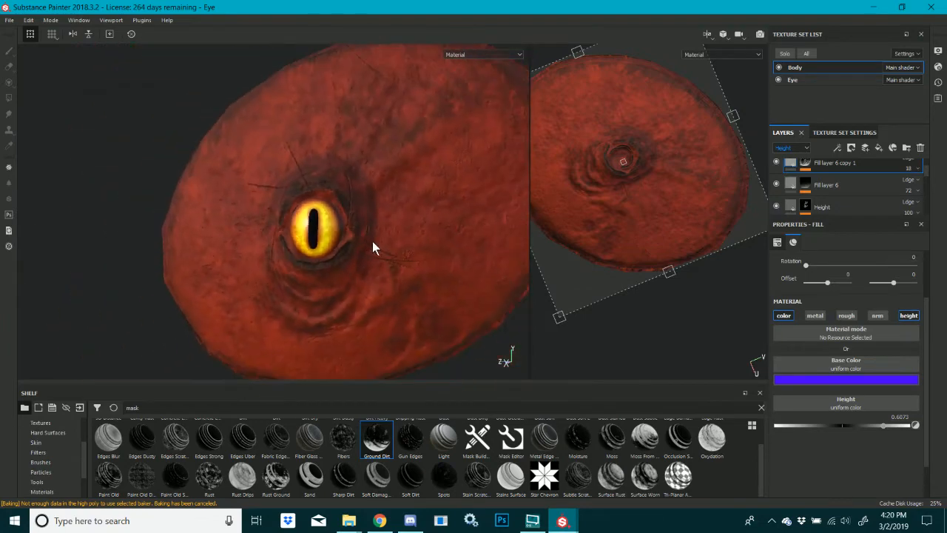
{"action": "right_click_drag", "start_coordinate": [373, 241], "coordinate": [413, 273], "text": "shift"}
{"action": "left_click_drag", "start_coordinate": [412, 273], "coordinate": [400, 188], "text": "alt"}
{"action": "scroll", "coordinate": [403, 229], "scroll_direction": "down", "scroll_amount": 3}
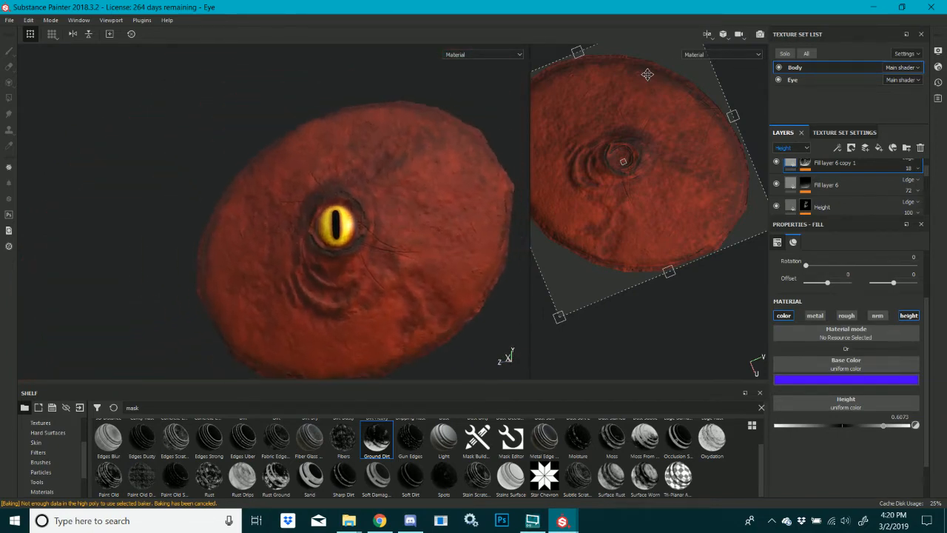
Switch to Chrome and view the YouTube live stream page with its chat
{"action": "left_click", "coordinate": [379, 520]}
{"action": "left_click", "coordinate": [633, 10]}
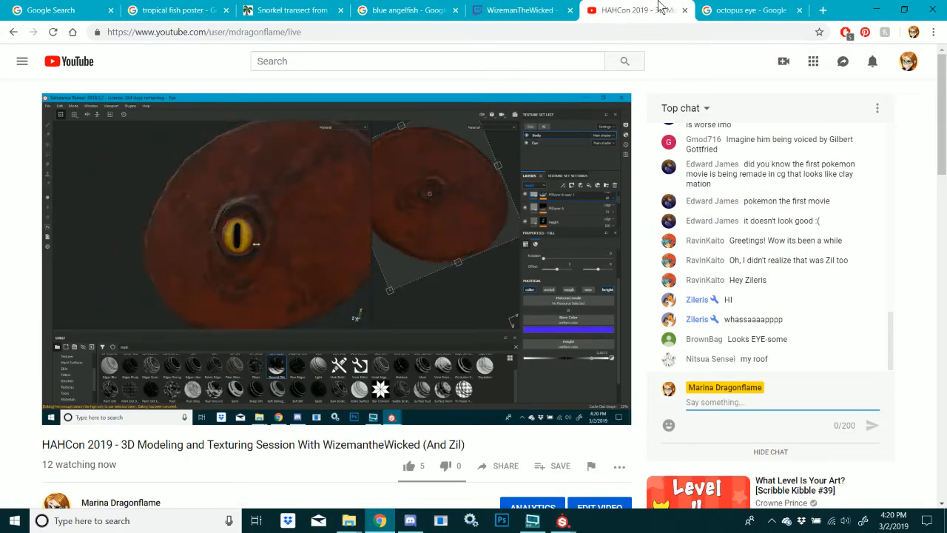
Return to Substance Painter, inspect the Iray render of the eye and skin from another angle, and go back to painting mode
{"action": "left_click", "coordinate": [561, 521]}
{"action": "mouse_move", "coordinate": [562, 524]}
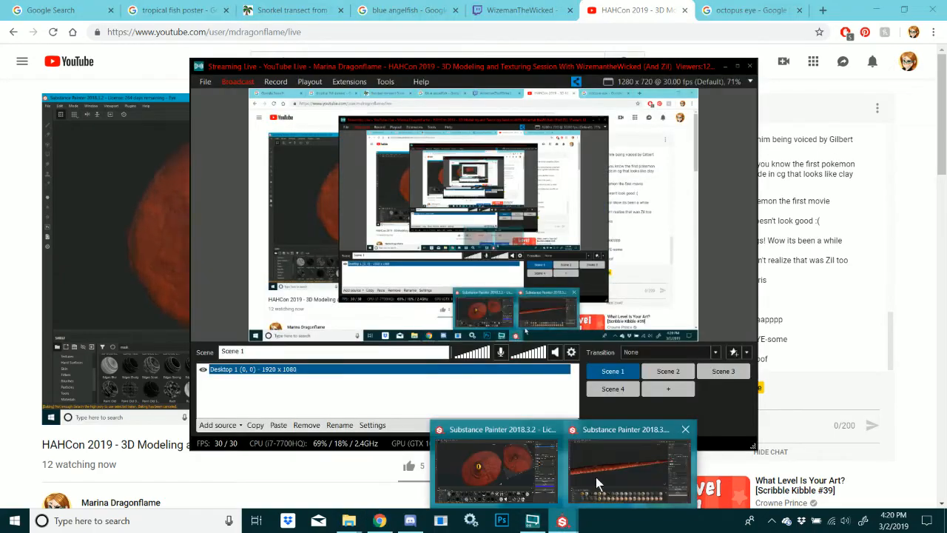
{"action": "left_click", "coordinate": [599, 484]}
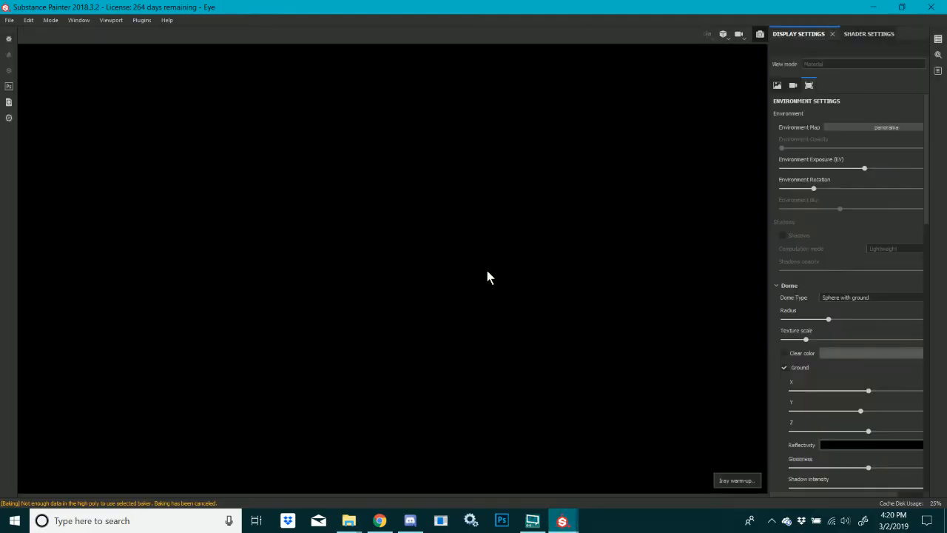
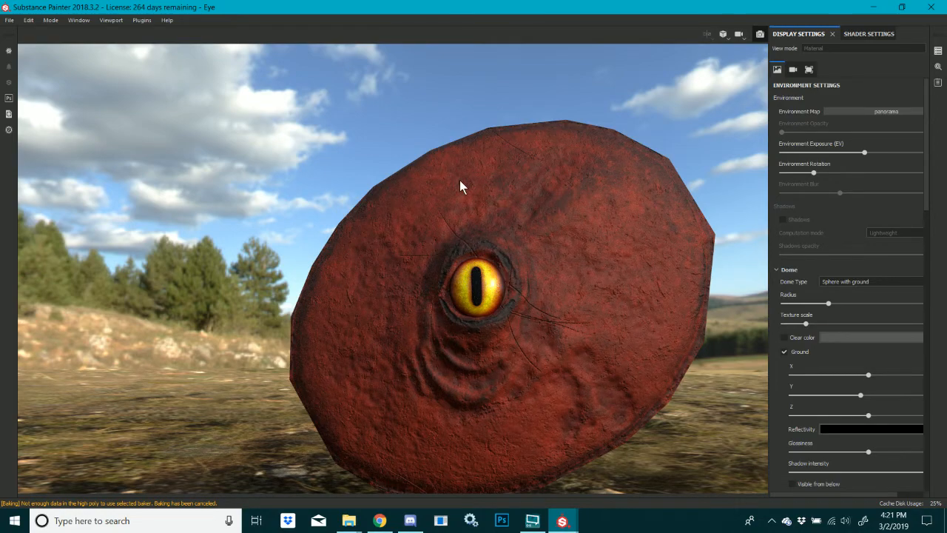
{"action": "left_click_drag", "start_coordinate": [436, 216], "coordinate": [501, 239], "text": "alt"}
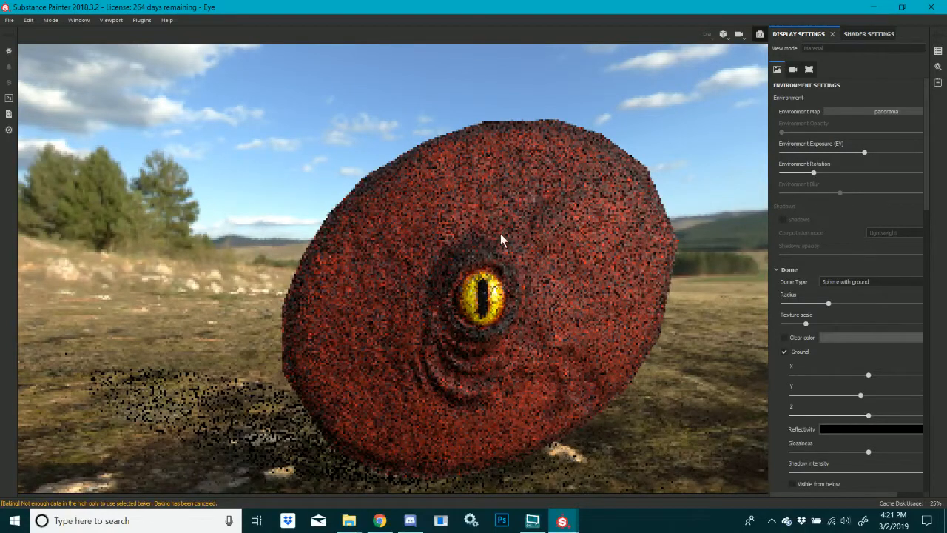
{"action": "key", "text": "F9"}
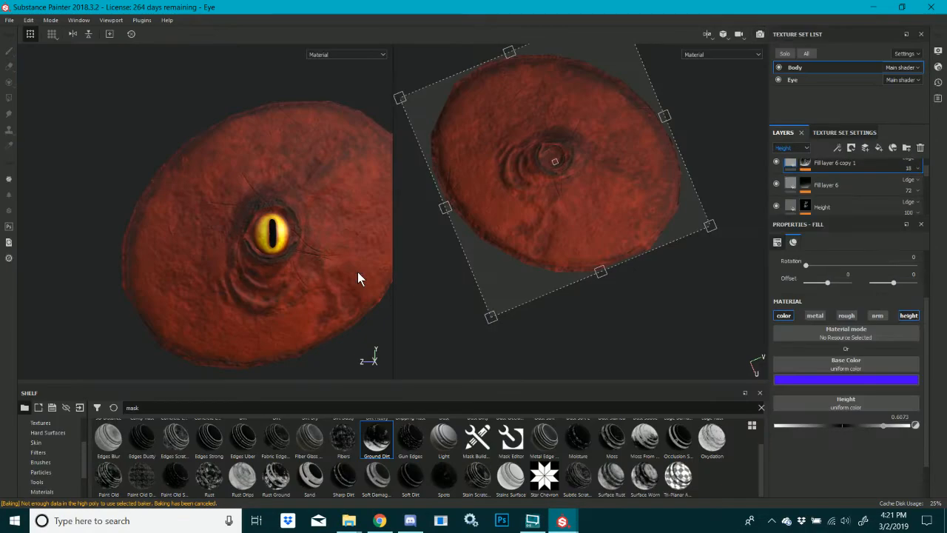
Make the Eye texture set active and examine the eyeball's texture against the surrounding skin
{"action": "scroll", "coordinate": [274, 235], "scroll_direction": "down", "scroll_amount": 3}
{"action": "scroll", "coordinate": [306, 250], "scroll_direction": "up", "scroll_amount": 8}
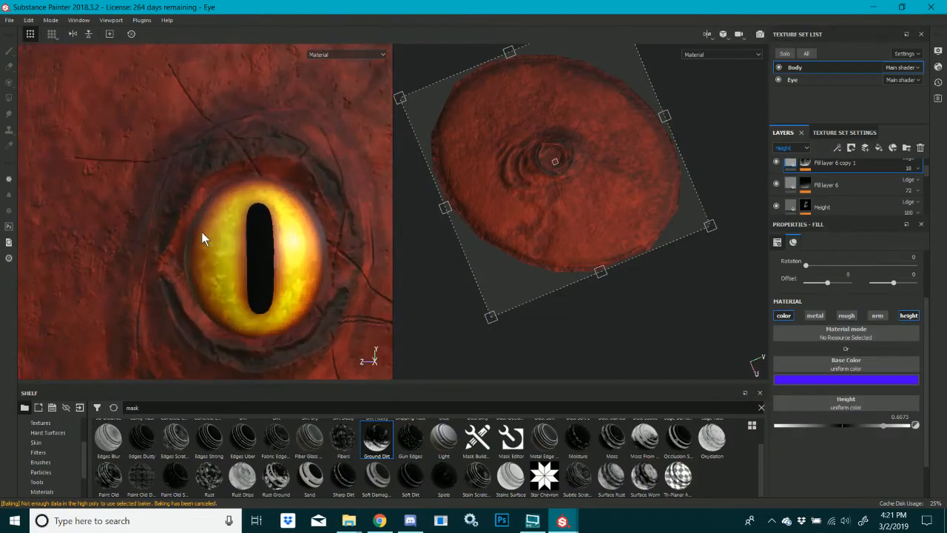
{"action": "scroll", "coordinate": [299, 360], "scroll_direction": "up", "scroll_amount": 3}
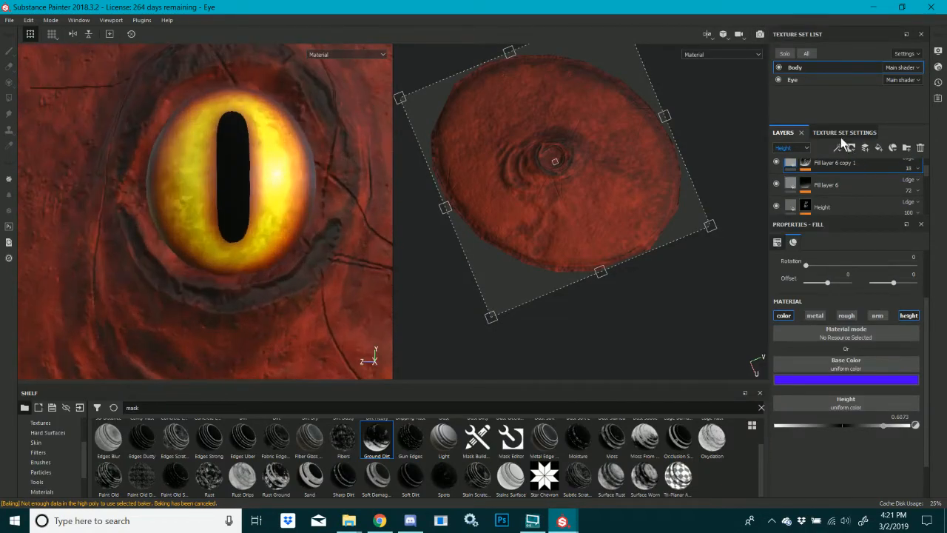
{"action": "left_click", "coordinate": [811, 83]}
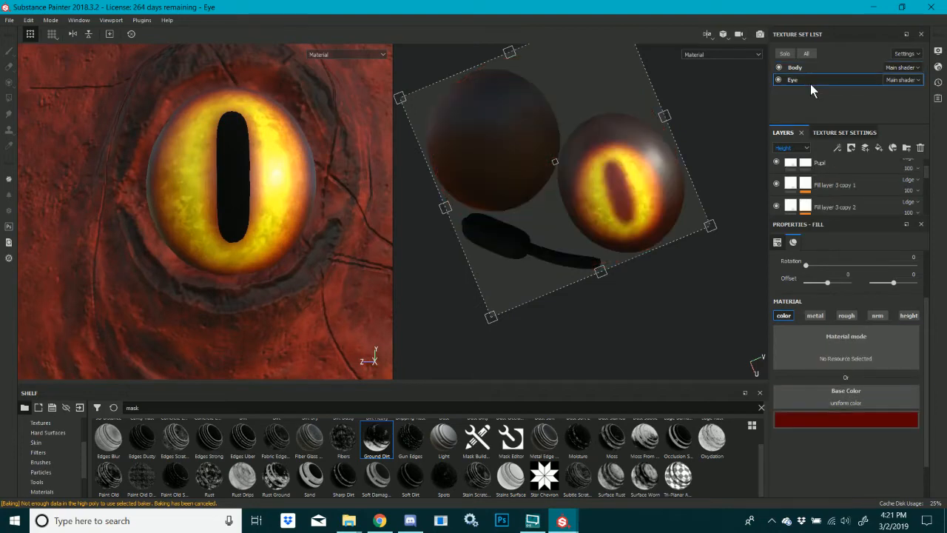
{"action": "scroll", "coordinate": [266, 224], "scroll_direction": "down", "scroll_amount": 2}
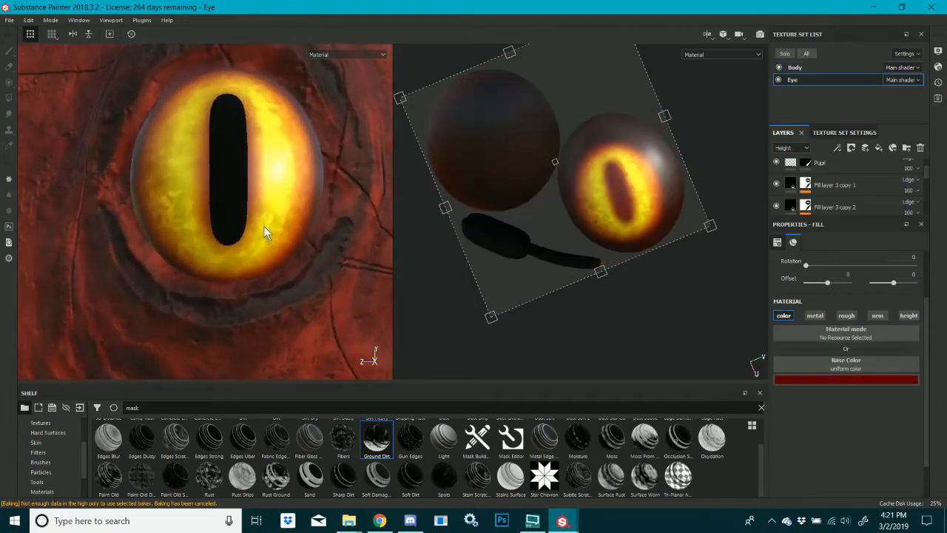
{"action": "scroll", "coordinate": [263, 226], "scroll_direction": "down", "scroll_amount": 5}
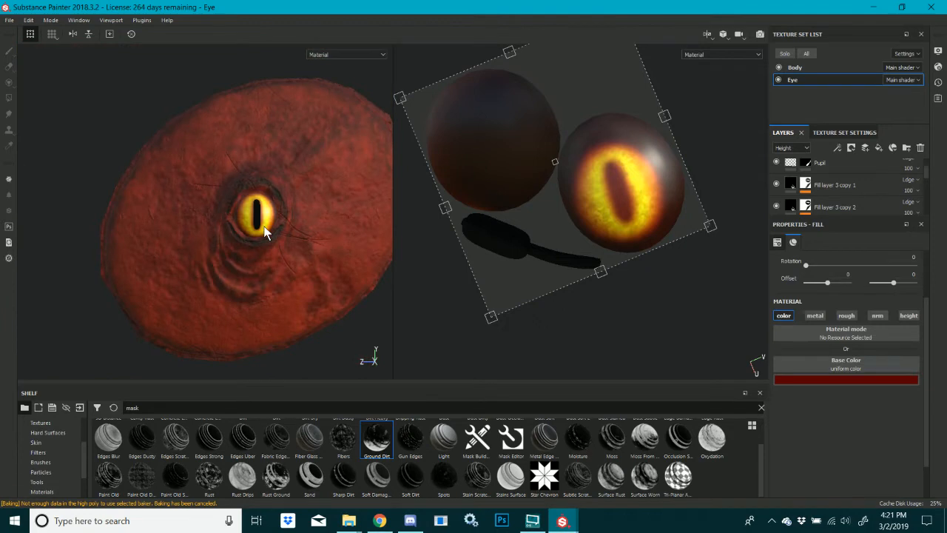
{"action": "scroll", "coordinate": [257, 195], "scroll_direction": "up", "scroll_amount": 5}
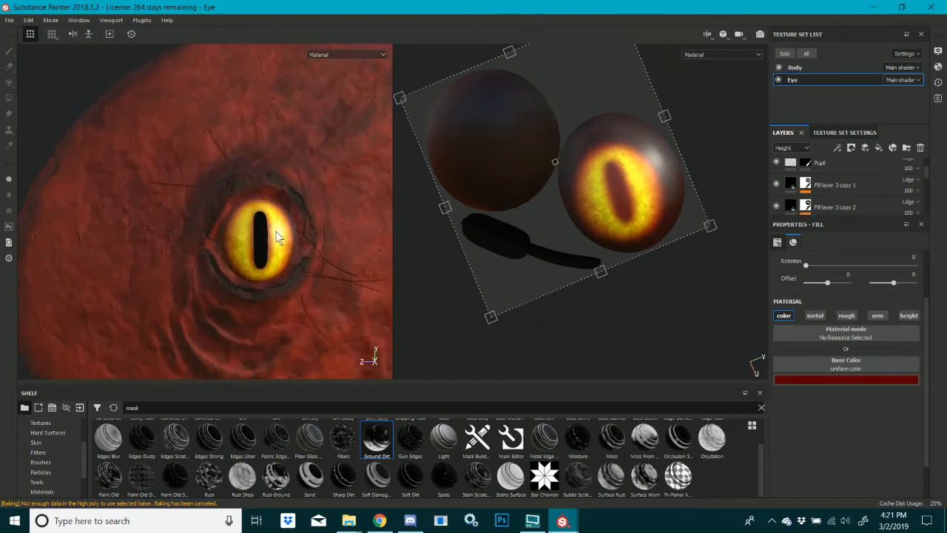
{"action": "scroll", "coordinate": [814, 194], "scroll_direction": "down", "scroll_amount": 5}
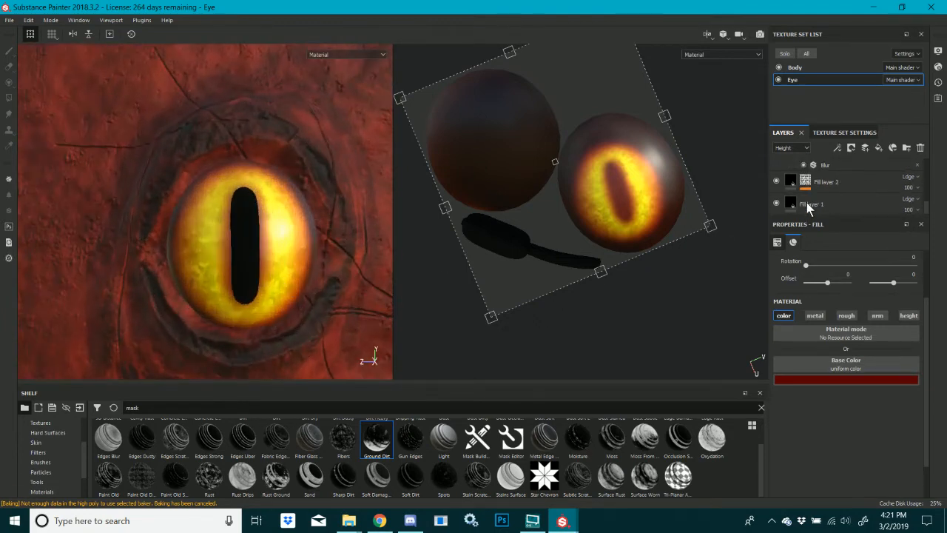
Try a red base color on the eye's Fill layer 1 and restore its previous orange
{"action": "left_click", "coordinate": [777, 200]}
{"action": "left_click", "coordinate": [776, 200]}
{"action": "left_click", "coordinate": [790, 201]}
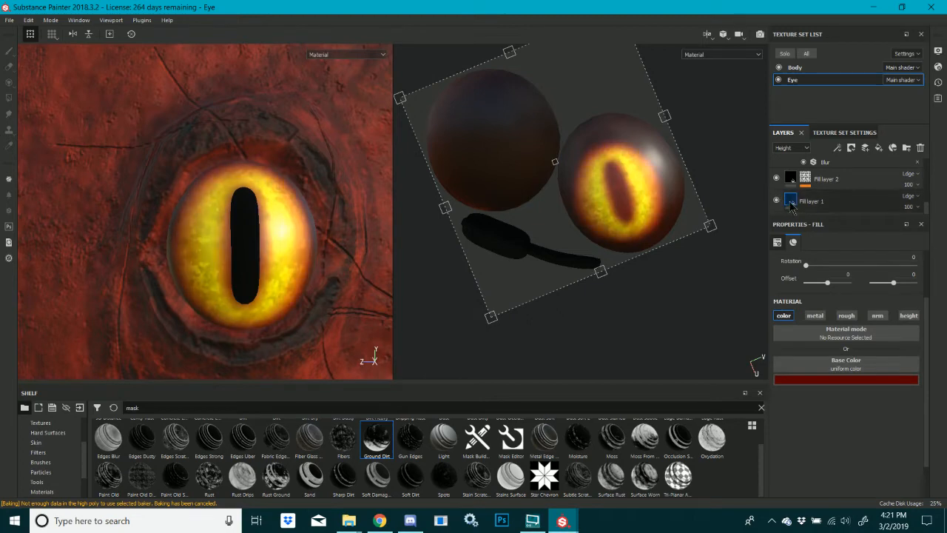
{"action": "left_click", "coordinate": [814, 379]}
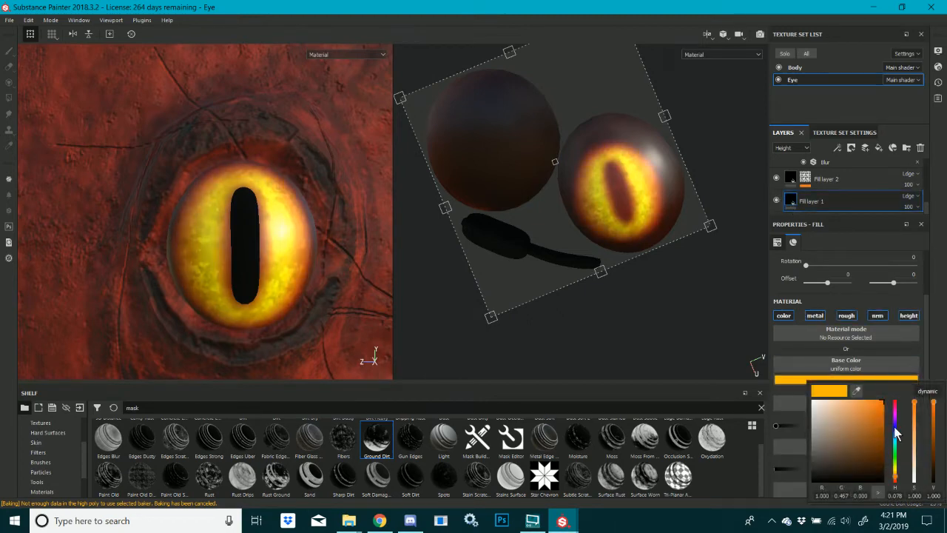
{"action": "left_click_drag", "start_coordinate": [895, 428], "coordinate": [895, 502]}
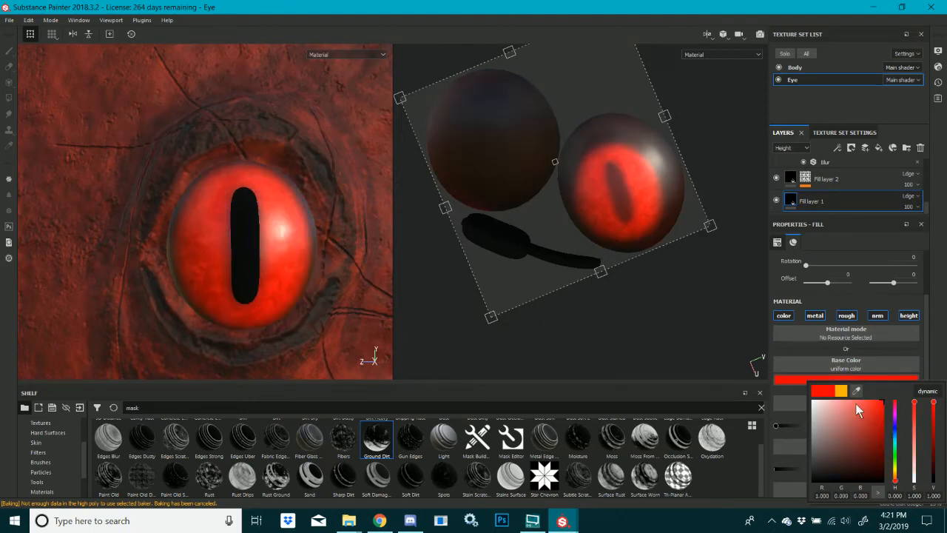
{"action": "left_click", "coordinate": [843, 394]}
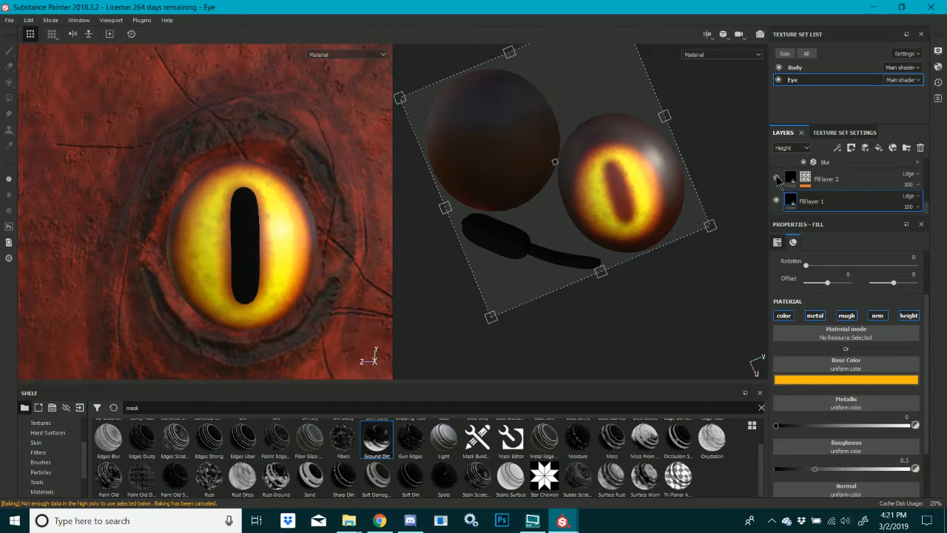
Toggle the visibility of Fill layer 4, Fill layer 4 copy 1 and Fill layer 3 copy 2 to compare their effect on the eye
{"action": "scroll", "coordinate": [781, 183], "scroll_direction": "up", "scroll_amount": 1}
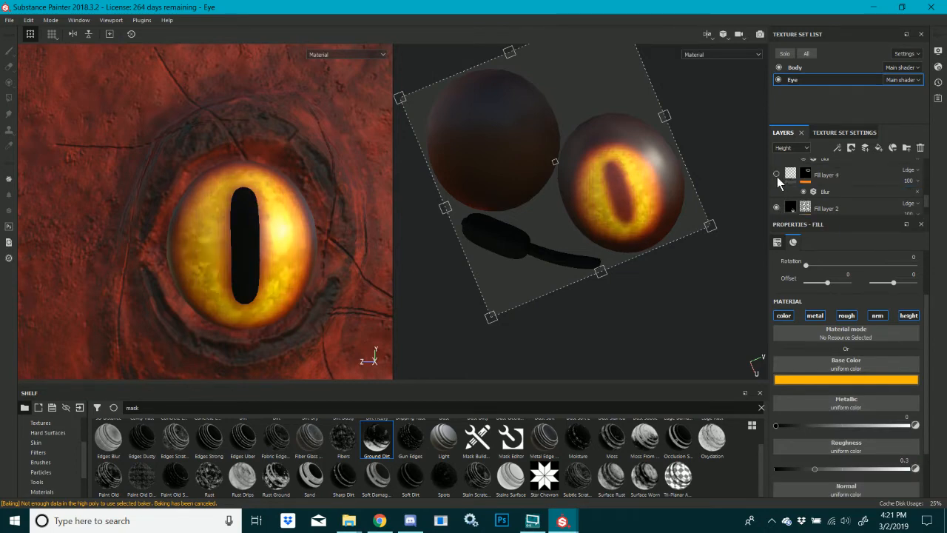
{"action": "key", "text": "ctrl+d"}
{"action": "left_click", "coordinate": [774, 172]}
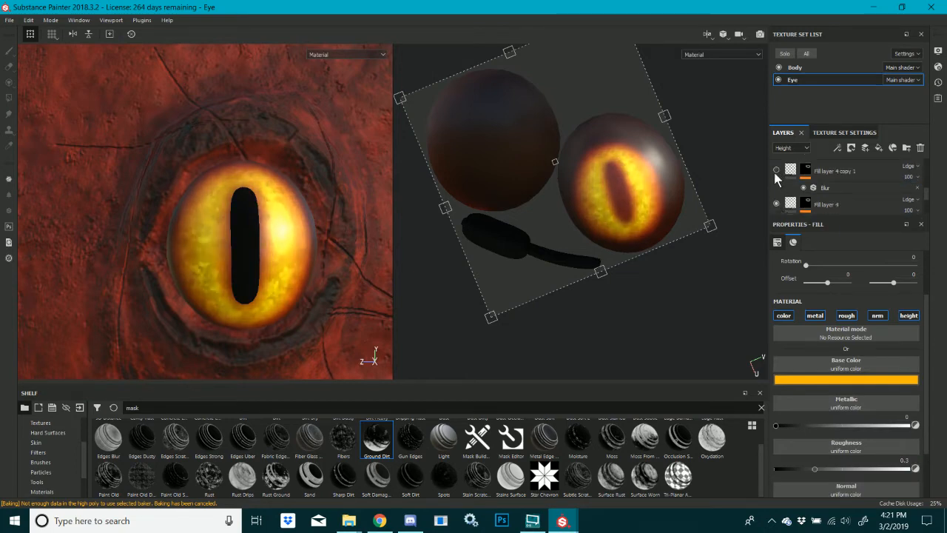
{"action": "left_click", "coordinate": [774, 172]}
{"action": "scroll", "coordinate": [774, 173], "scroll_direction": "down", "scroll_amount": 2}
{"action": "left_click", "coordinate": [774, 173]}
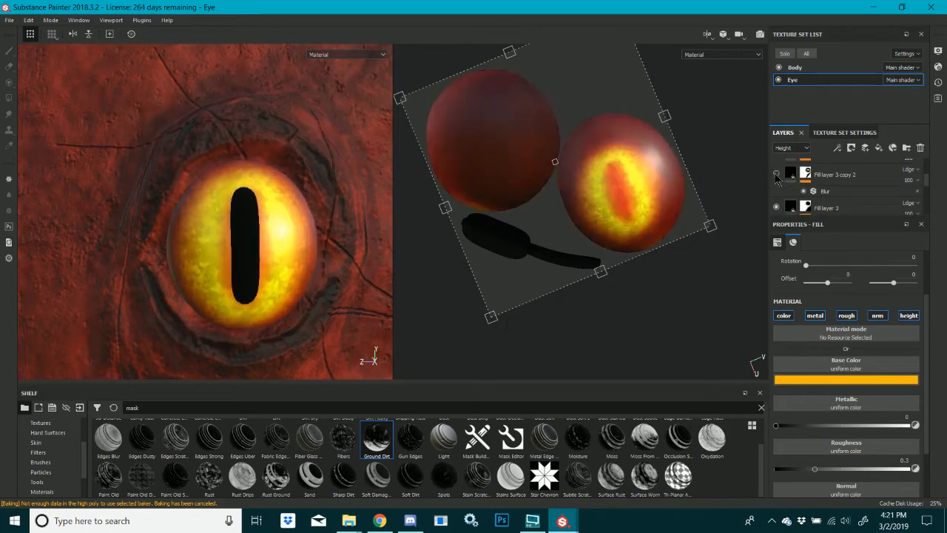
{"action": "left_click", "coordinate": [774, 172]}
Try a brighter orange and a purple as the base color of Fill layer 3 copy 2
{"action": "left_click", "coordinate": [799, 178]}
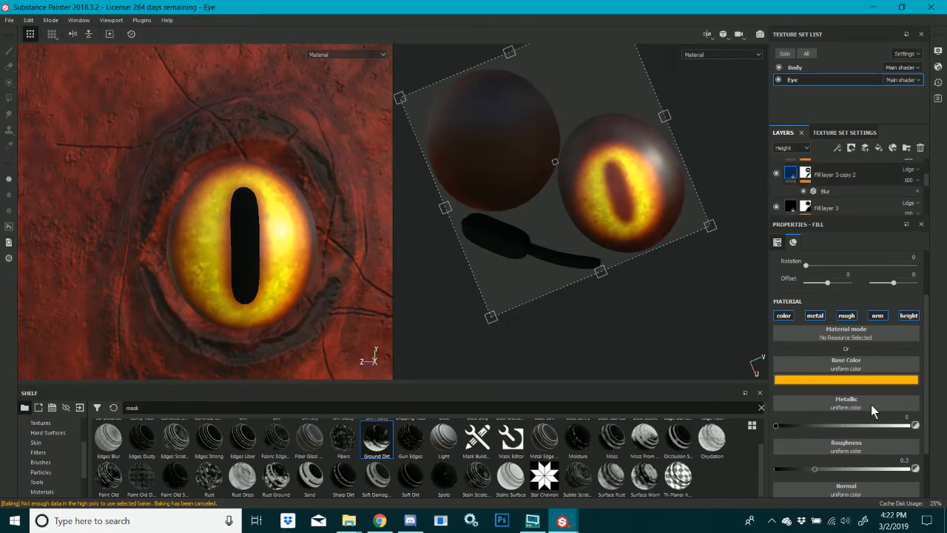
{"action": "left_click", "coordinate": [839, 380]}
{"action": "left_click_drag", "start_coordinate": [933, 407], "coordinate": [933, 428]}
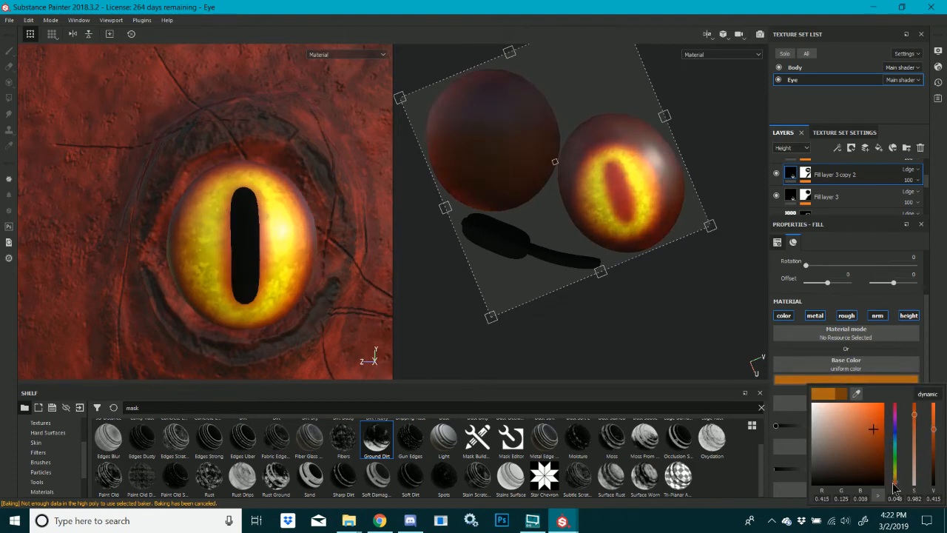
{"action": "left_click_drag", "start_coordinate": [897, 486], "coordinate": [893, 507]}
{"action": "left_click_drag", "start_coordinate": [896, 439], "coordinate": [896, 428]}
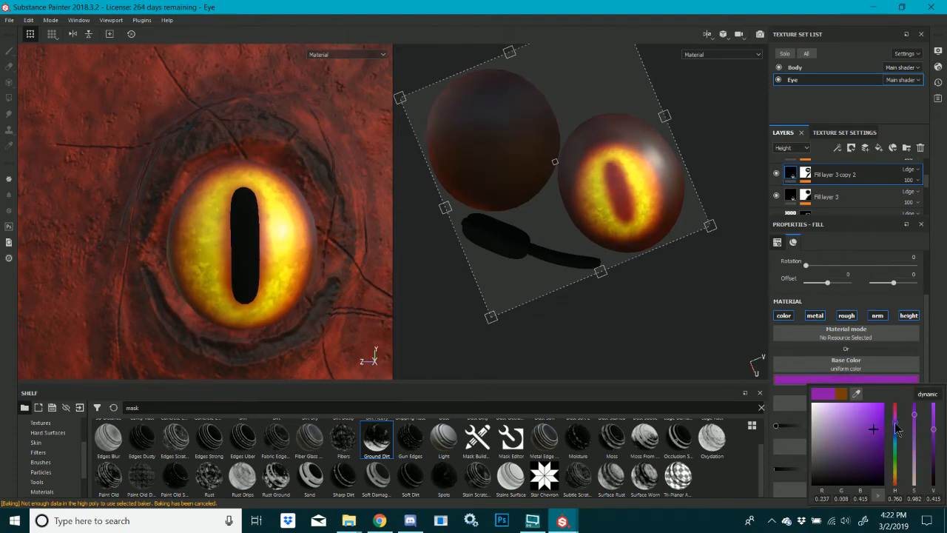
{"action": "left_click", "coordinate": [825, 187]}
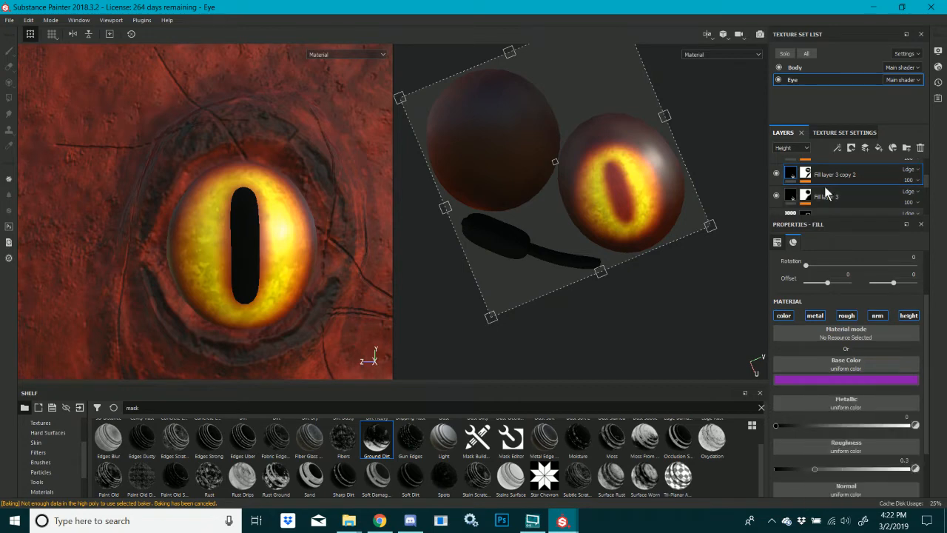
Toggle the visibility of the Pupil layer and Fill layer 5 to check what each adds to the eye
{"action": "scroll", "coordinate": [825, 188], "scroll_direction": "up", "scroll_amount": 3}
{"action": "left_click", "coordinate": [776, 188]}
{"action": "left_click", "coordinate": [777, 188]}
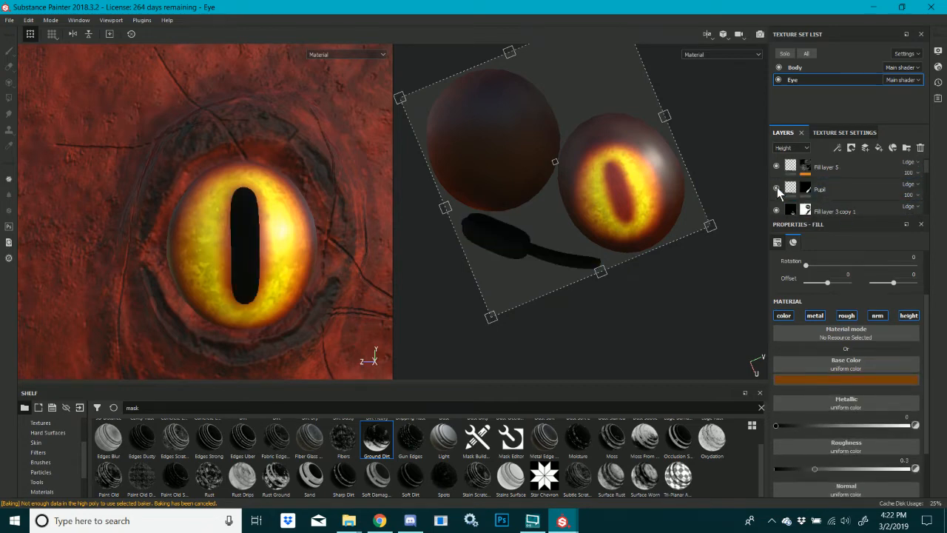
{"action": "scroll", "coordinate": [777, 187], "scroll_direction": "up", "scroll_amount": 1}
{"action": "left_click", "coordinate": [775, 171]}
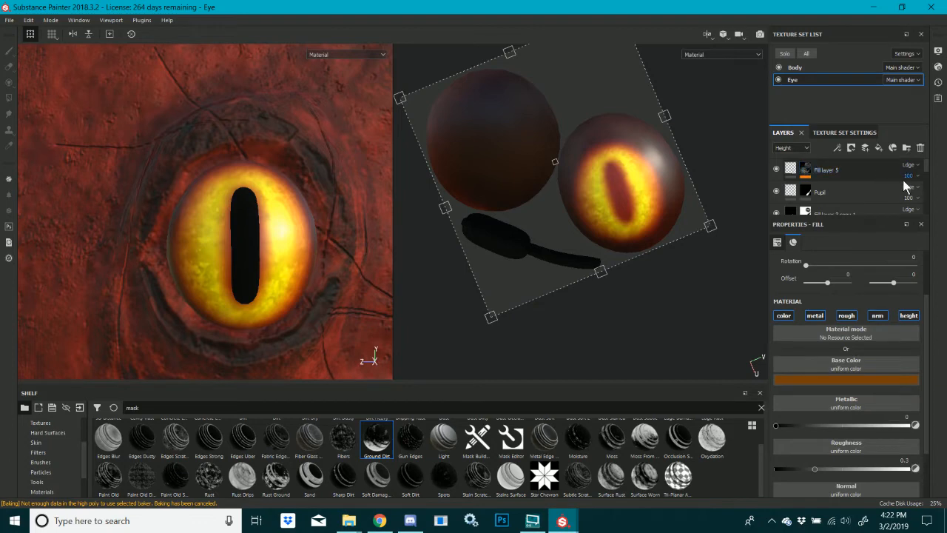
For the Base Color channel, raise the opacity of the eye's Fill layer 5 to 100
{"action": "left_click", "coordinate": [790, 148]}
{"action": "left_click", "coordinate": [788, 158]}
{"action": "left_click", "coordinate": [908, 175]}
{"action": "mouse_move", "coordinate": [941, 193]}
{"action": "left_mouse_down"}
{"action": "mouse_move", "coordinate": [919, 195]}
{"action": "mouse_move", "coordinate": [943, 193]}
{"action": "left_mouse_up"}
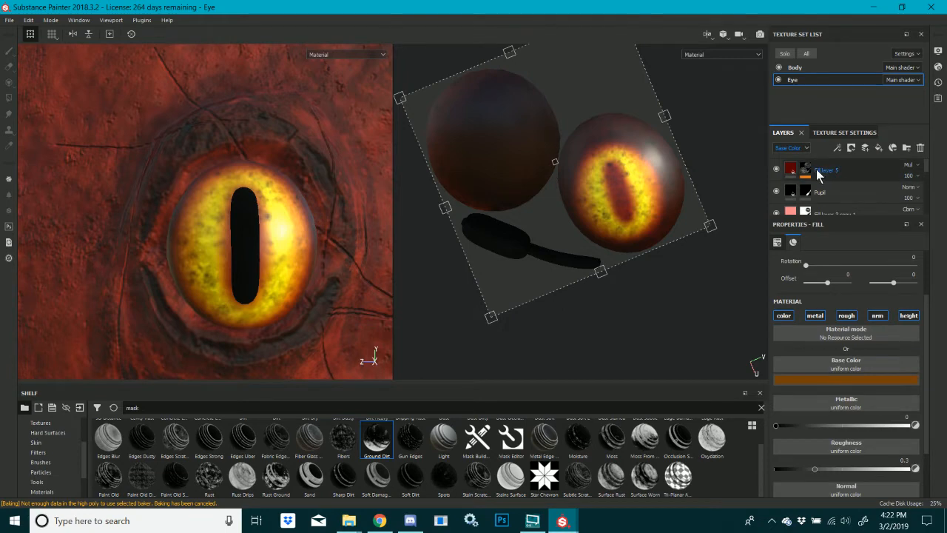
In Fill layer 5's mask, set the Dirt 1 fill's histogram position to 0.92 and its disorder to 17.1
{"action": "left_click", "coordinate": [806, 170]}
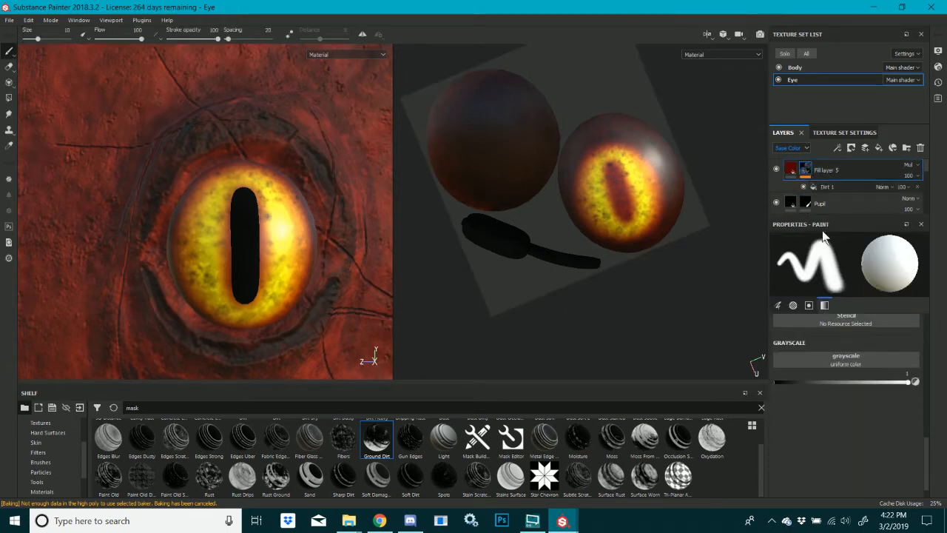
{"action": "left_click", "coordinate": [822, 187]}
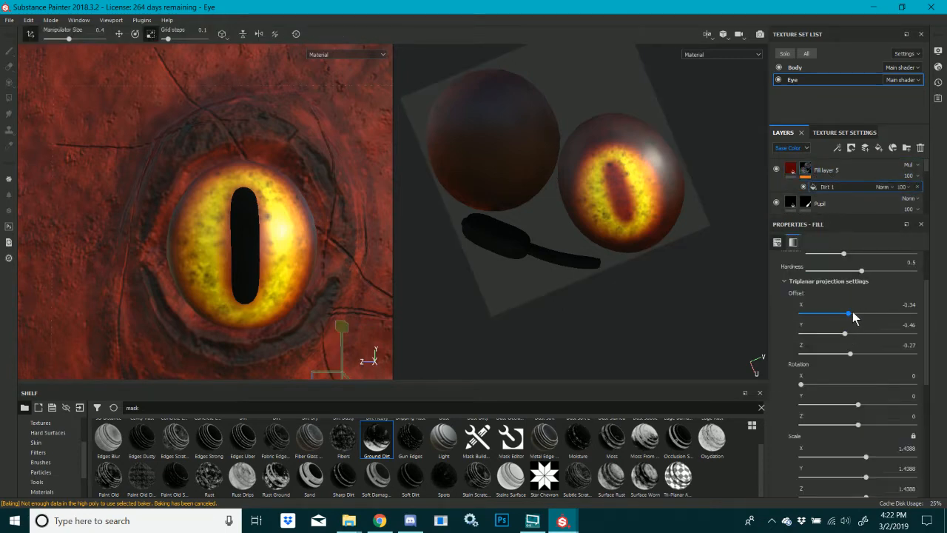
{"action": "scroll", "coordinate": [847, 295], "scroll_direction": "up", "scroll_amount": 2}
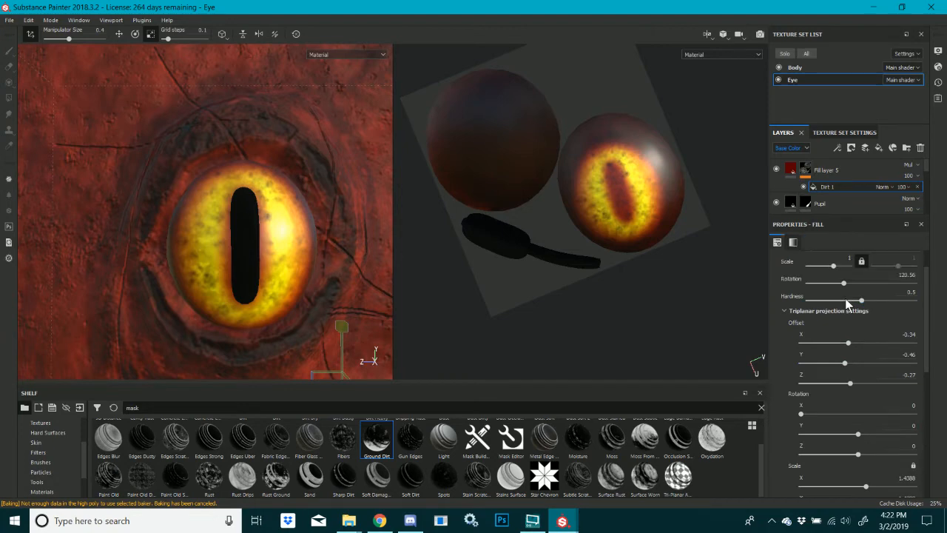
{"action": "scroll", "coordinate": [845, 298], "scroll_direction": "down", "scroll_amount": 10}
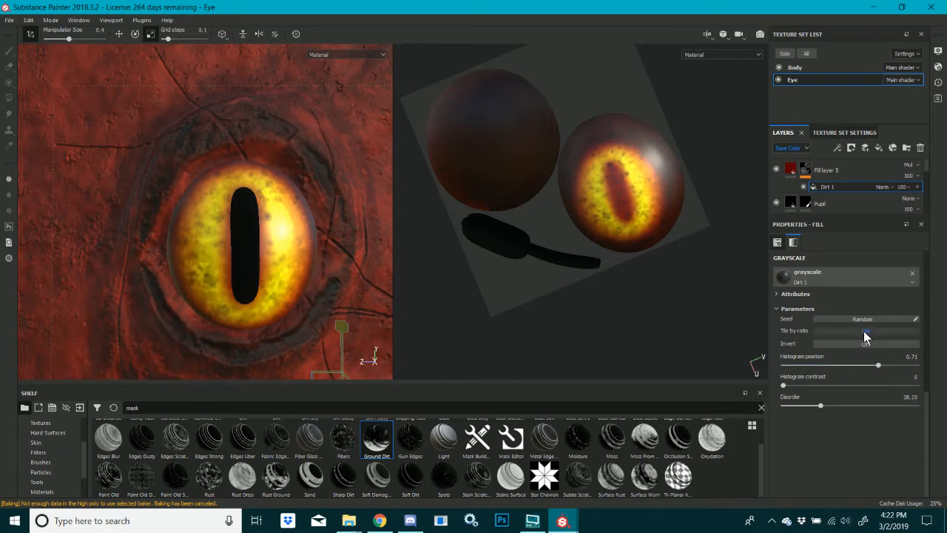
{"action": "left_click_drag", "start_coordinate": [858, 366], "coordinate": [907, 367]}
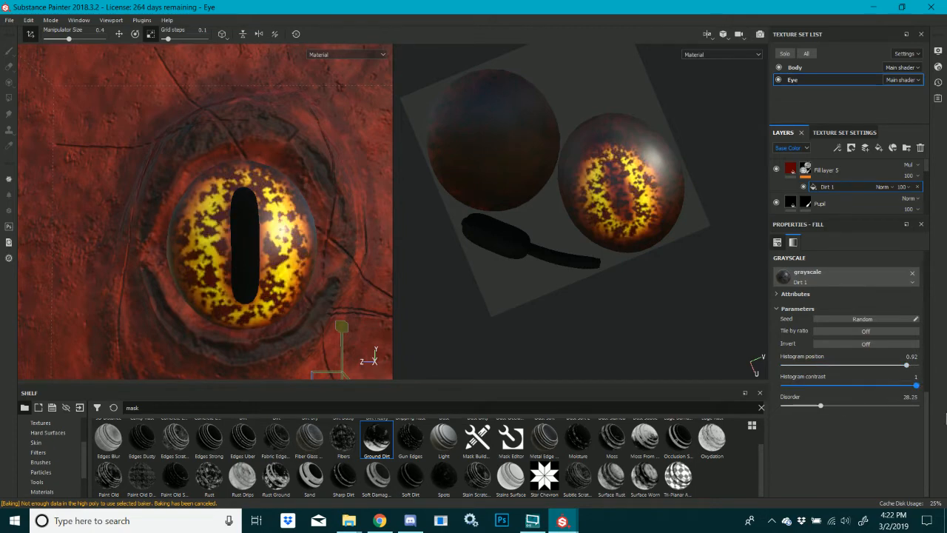
{"action": "left_click_drag", "start_coordinate": [818, 412], "coordinate": [862, 423]}
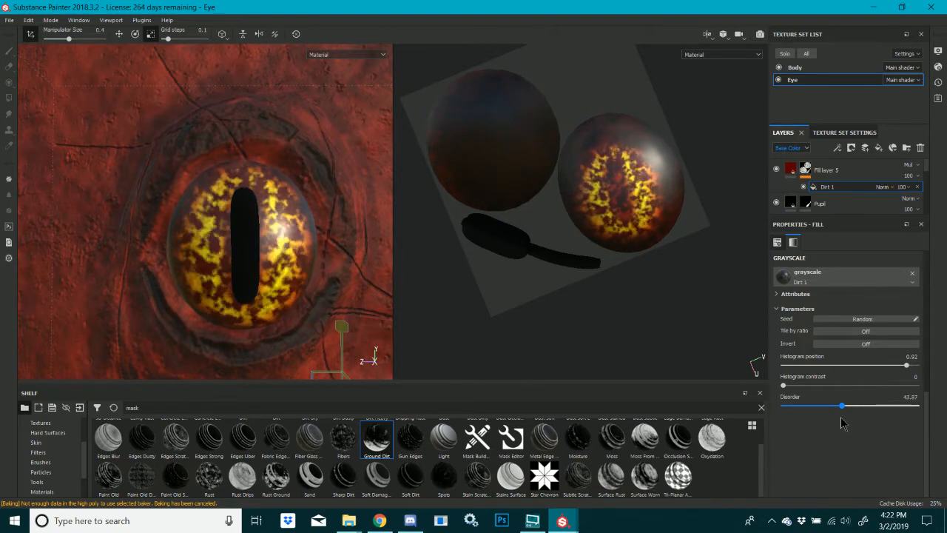
{"action": "left_click_drag", "start_coordinate": [838, 424], "coordinate": [805, 434]}
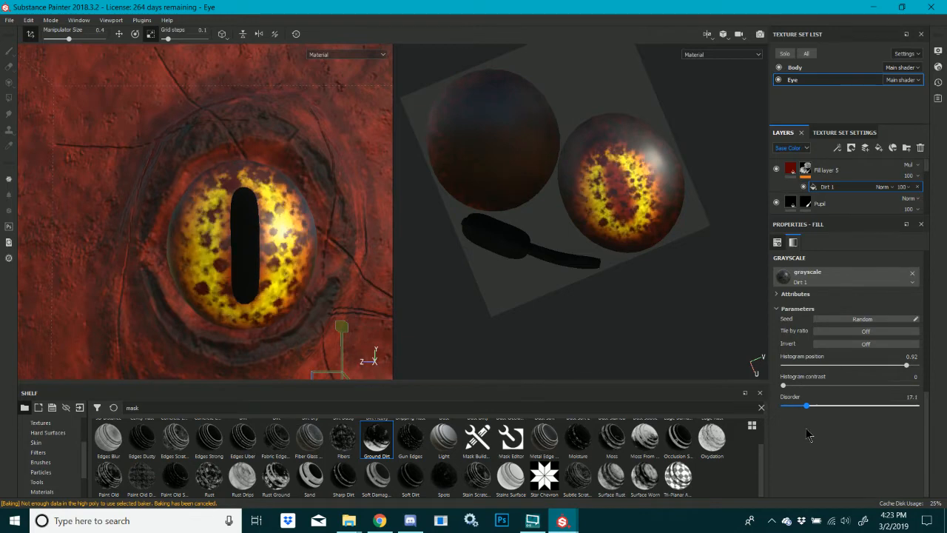
Lower the Dirt 1 fill's histogram position to 0.8 and check the speckled eye on the whole model
{"action": "left_click", "coordinate": [823, 365]}
{"action": "left_click_drag", "start_coordinate": [826, 373], "coordinate": [891, 382]}
{"action": "scroll", "coordinate": [237, 199], "scroll_direction": "down", "scroll_amount": 5}
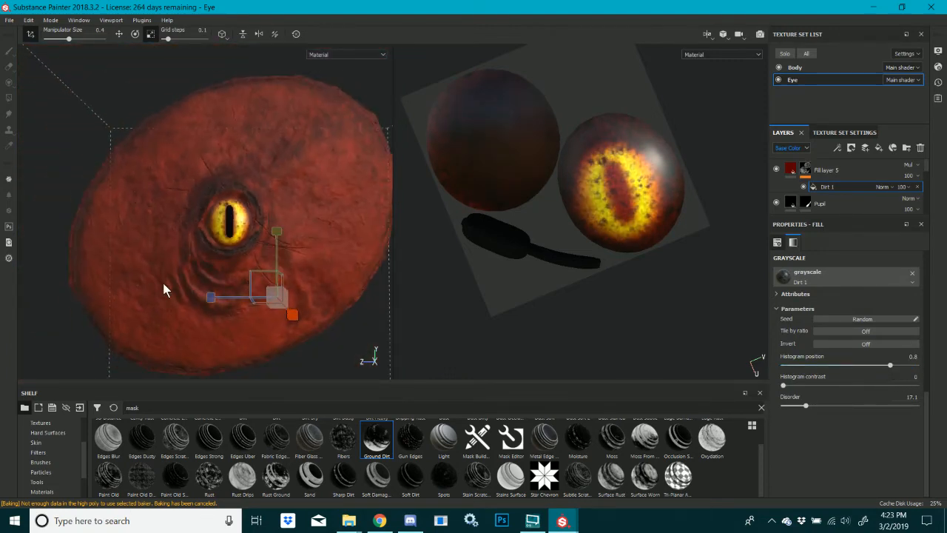
Add a fill layer above the eye's Fill layer 5 and leave only its color channel enabled
{"action": "scroll", "coordinate": [205, 226], "scroll_direction": "up", "scroll_amount": 5}
{"action": "scroll", "coordinate": [251, 259], "scroll_direction": "up", "scroll_amount": 3}
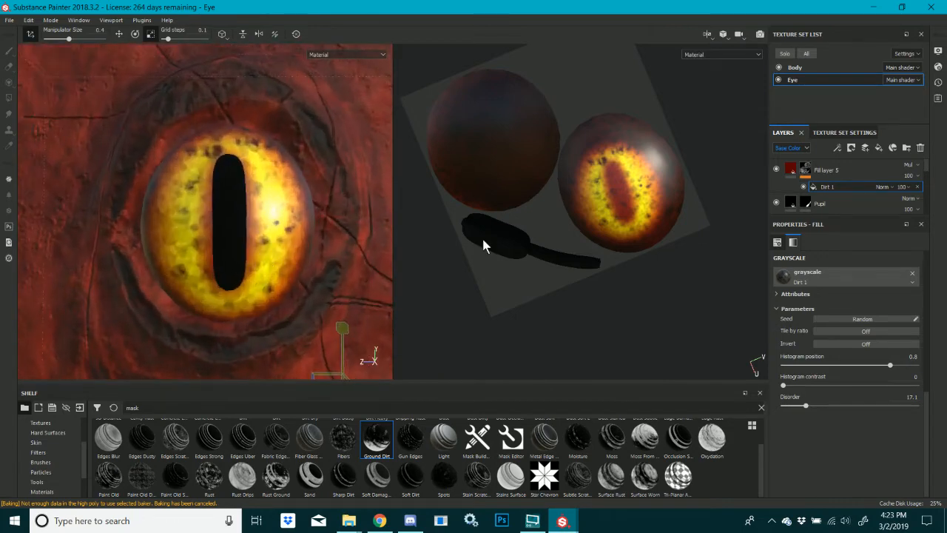
{"action": "left_click", "coordinate": [805, 169]}
{"action": "key", "text": "1"}
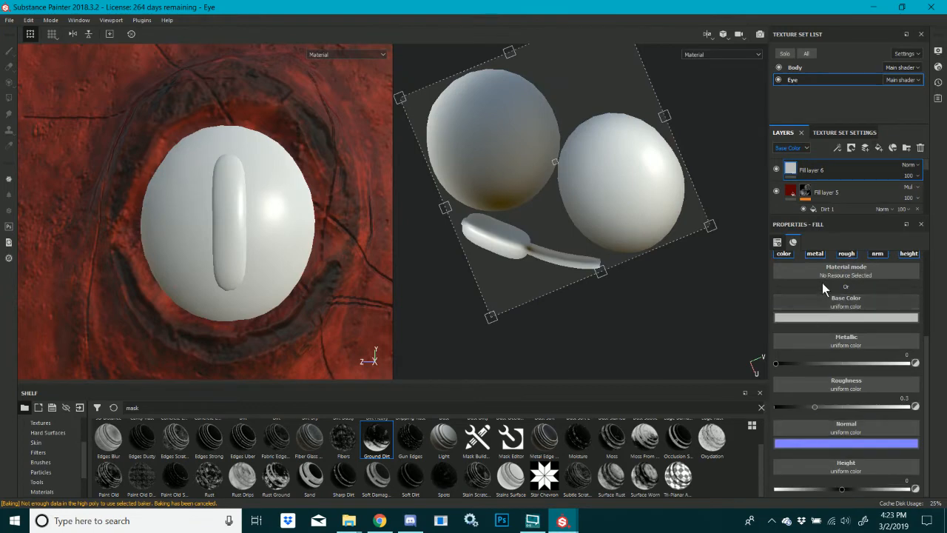
{"action": "left_click", "coordinate": [814, 255]}
{"action": "left_click", "coordinate": [847, 297]}
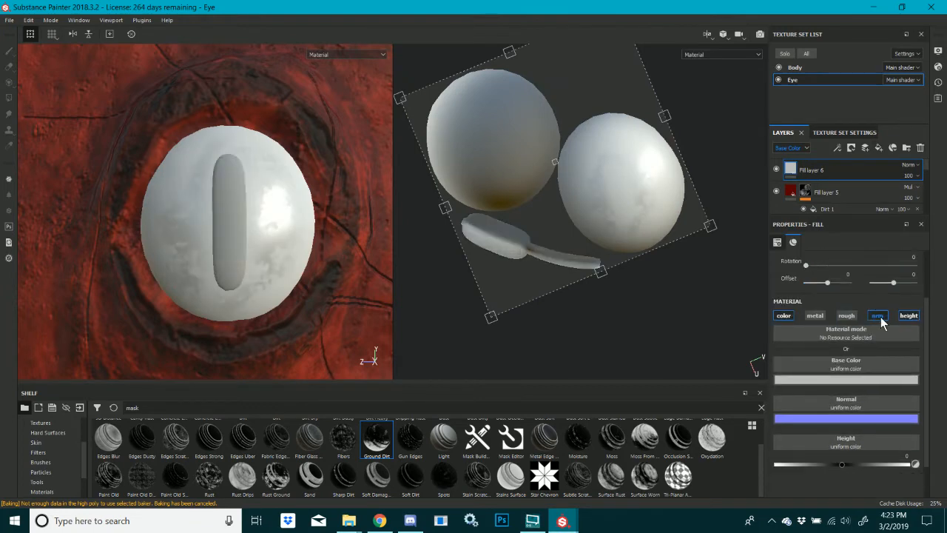
{"action": "left_click", "coordinate": [879, 316]}
Set the new fill layer's base color to a fully saturated bright cyan
{"action": "left_click", "coordinate": [828, 380]}
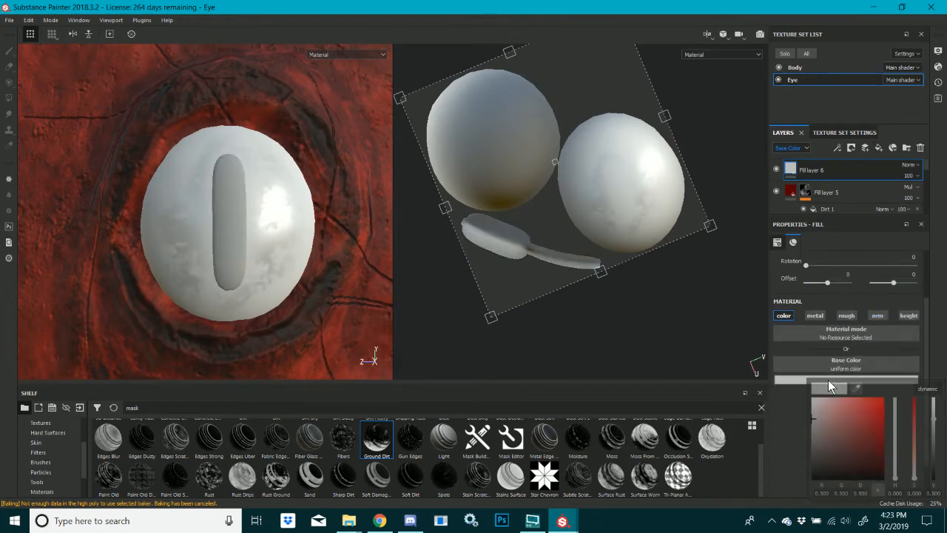
{"action": "left_click_drag", "start_coordinate": [879, 418], "coordinate": [930, 348]}
{"action": "left_click", "coordinate": [895, 437]}
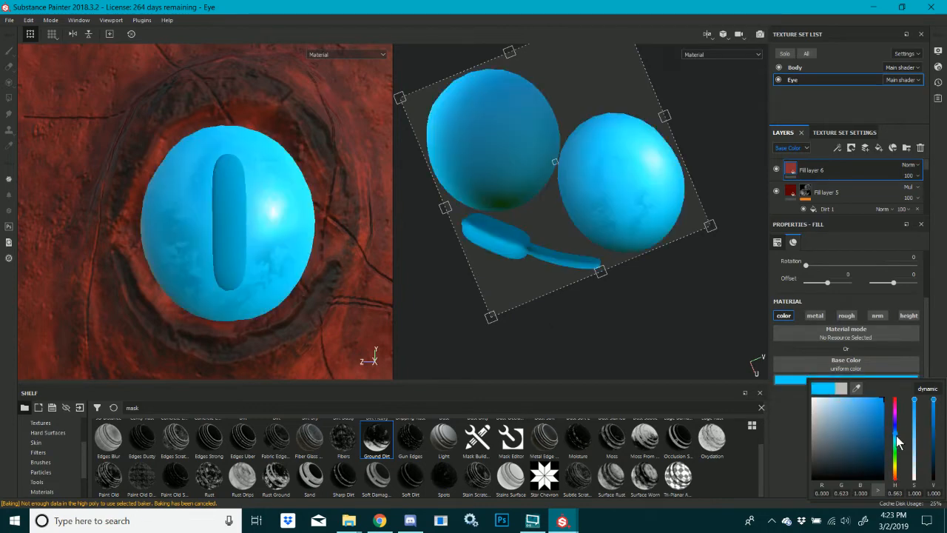
Add a black mask to the cyan fill layer and paint a soft test spot over the pupil's upper end
{"action": "right_click", "coordinate": [833, 194]}
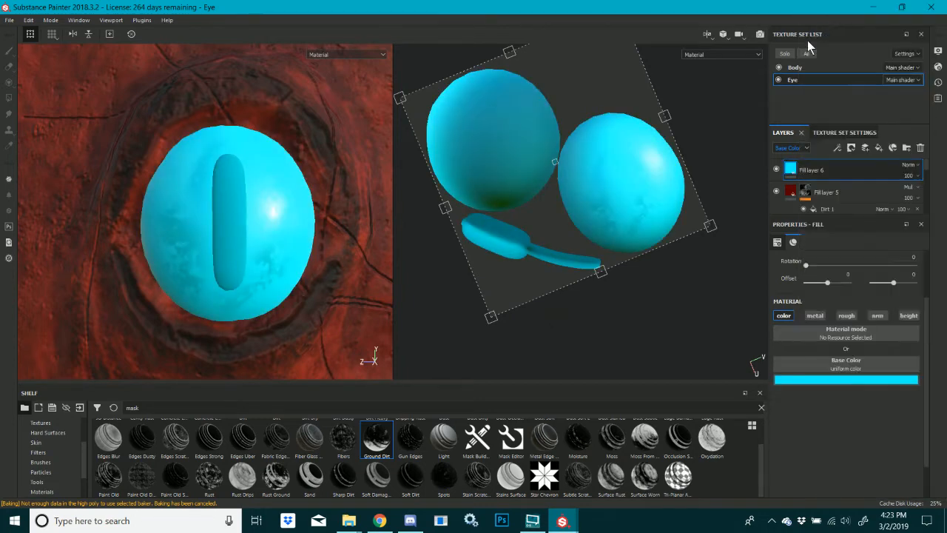
{"action": "left_click", "coordinate": [828, 16]}
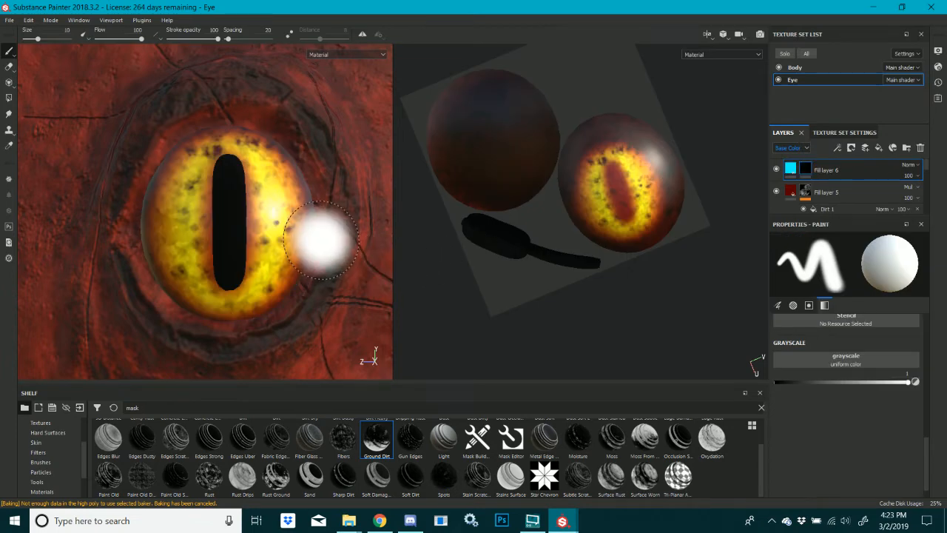
{"action": "left_click_drag", "start_coordinate": [222, 186], "coordinate": [227, 181]}
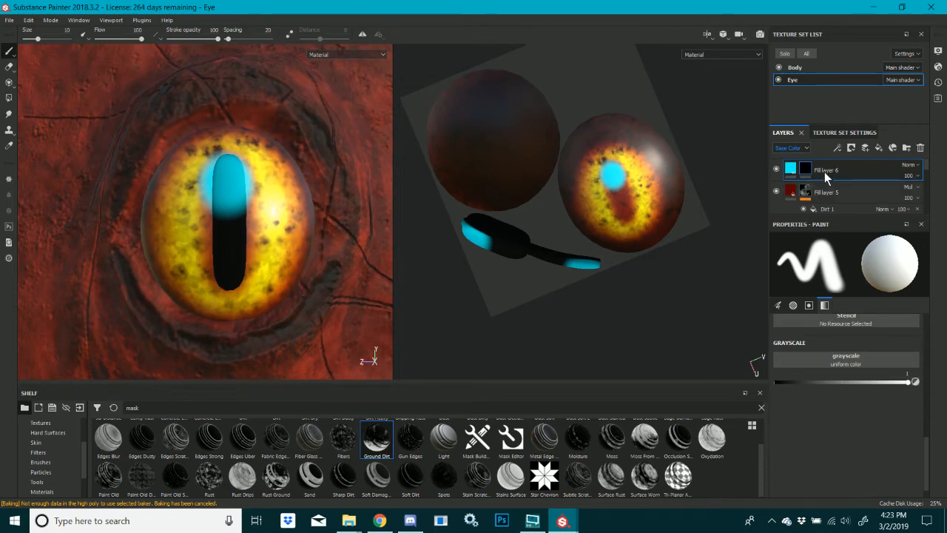
Reorder the eye's layers so Pupil is on top, with Fill layer 6 directly beneath it and Fill layer 5 below that
{"action": "mouse_move", "coordinate": [827, 170]}
{"action": "left_mouse_down"}
{"action": "mouse_move", "coordinate": [826, 234]}
{"action": "mouse_move", "coordinate": [824, 184]}
{"action": "left_mouse_up"}
{"action": "left_click", "coordinate": [804, 209]}
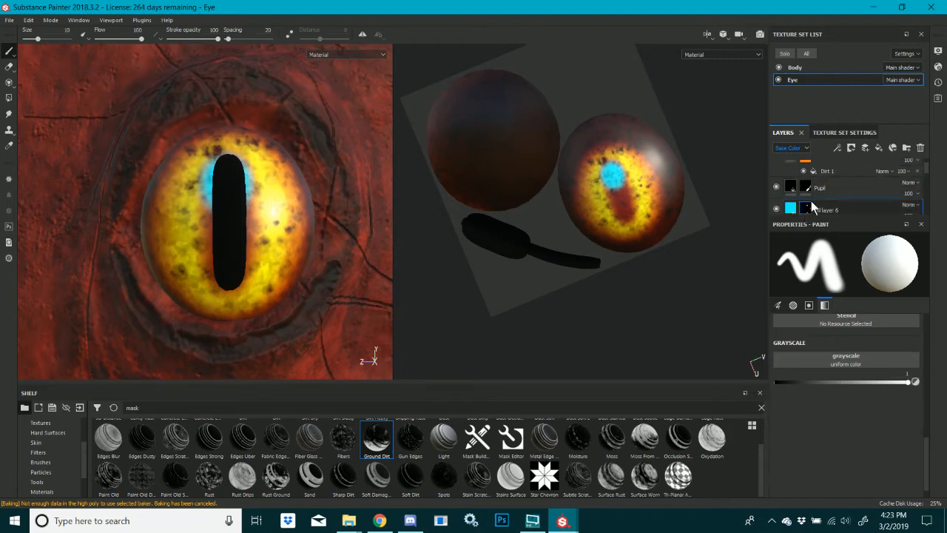
{"action": "scroll", "coordinate": [822, 187], "scroll_direction": "up", "scroll_amount": 1}
{"action": "left_click_drag", "start_coordinate": [836, 205], "coordinate": [824, 192]}
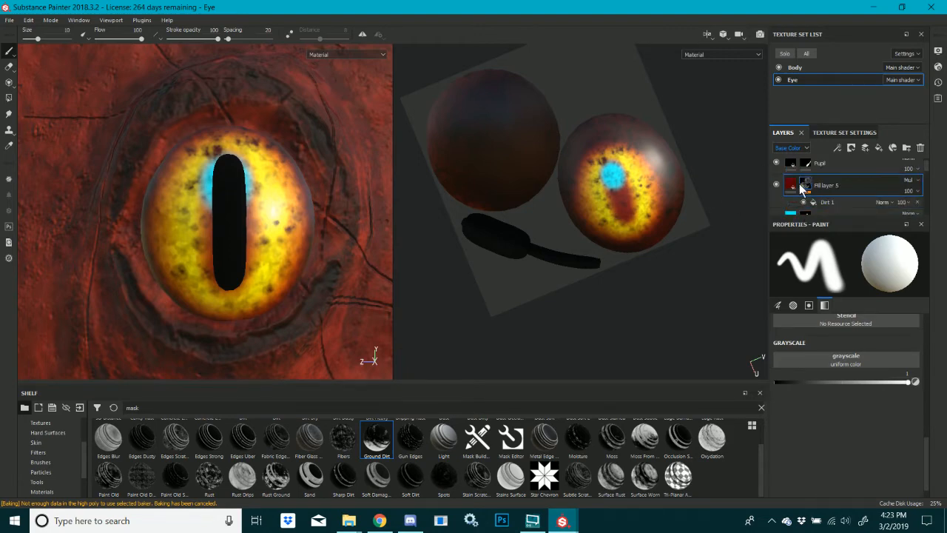
{"action": "scroll", "coordinate": [802, 189], "scroll_direction": "down", "scroll_amount": 1}
{"action": "left_click", "coordinate": [803, 189]}
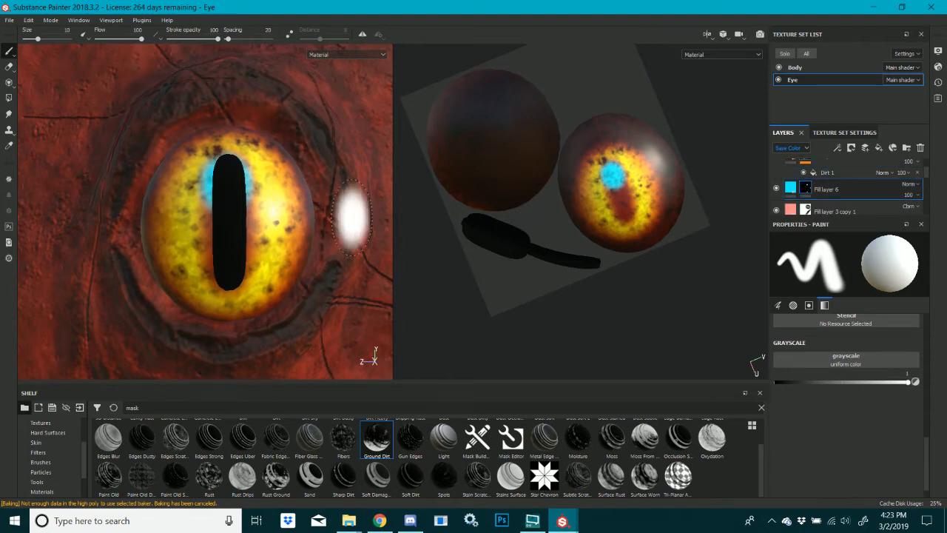
{"action": "left_click_drag", "start_coordinate": [832, 210], "coordinate": [835, 179]}
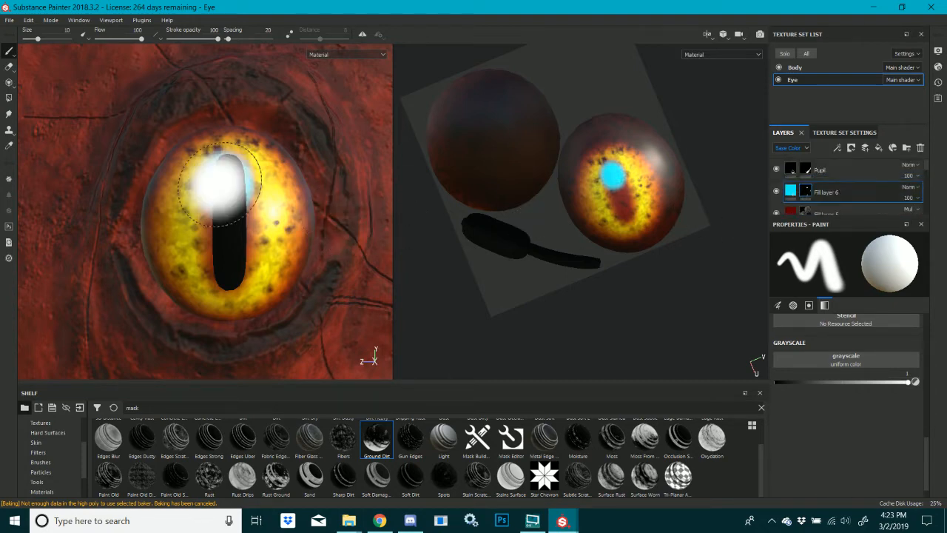
Replace Fill layer 6's mask with a fresh black mask and reduce the brush to a hard-edged size of 5.29
{"action": "right_click", "coordinate": [807, 193]}
{"action": "left_click", "coordinate": [834, 214]}
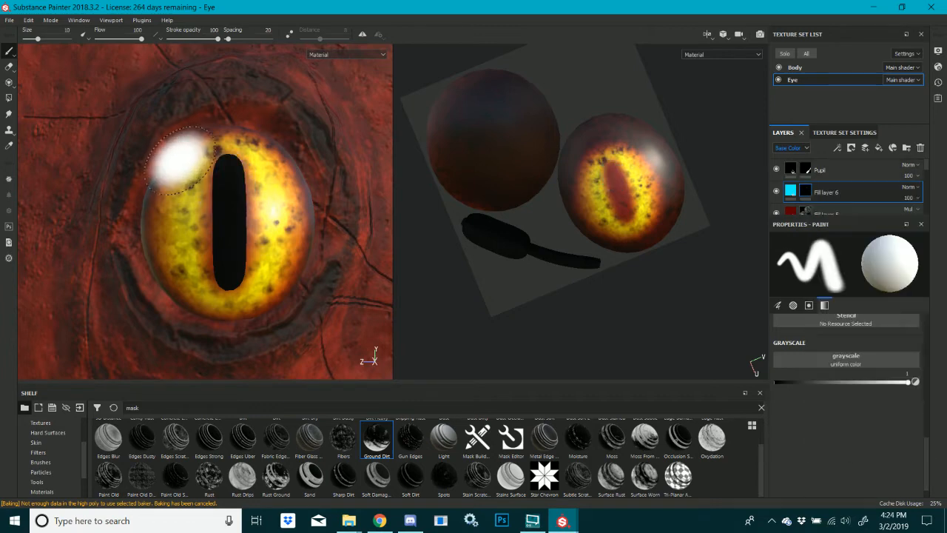
{"action": "mouse_move", "coordinate": [231, 185]}
{"action": "right_mouse_down", "text": "ctrl"}
{"action": "mouse_move", "coordinate": [220, 186]}
{"action": "mouse_move", "coordinate": [226, 178]}
{"action": "right_mouse_up", "text": "ctrl"}
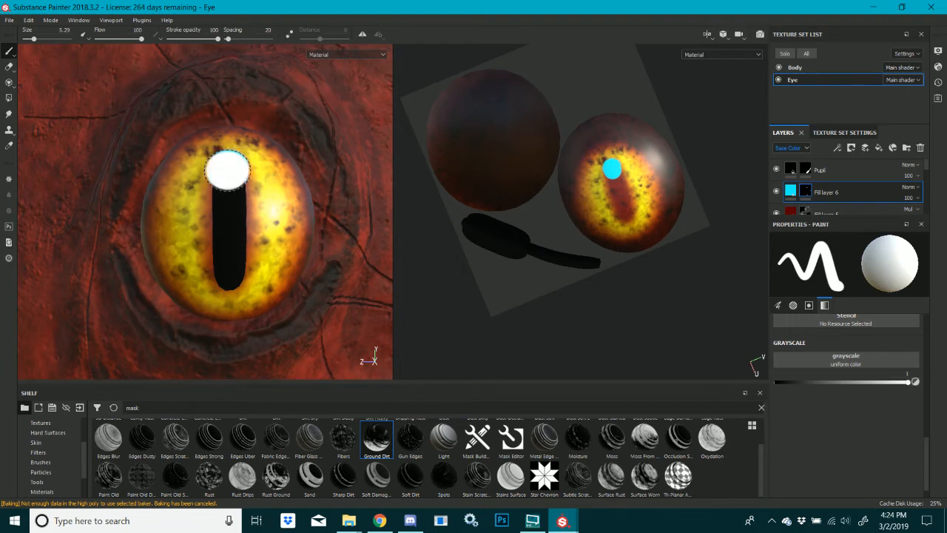
Try a straight stroke down the pupil in Fill layer 6's mask, inspect the cyan rim, and undo the painted strokes
{"action": "left_click", "coordinate": [229, 272], "text": "shift"}
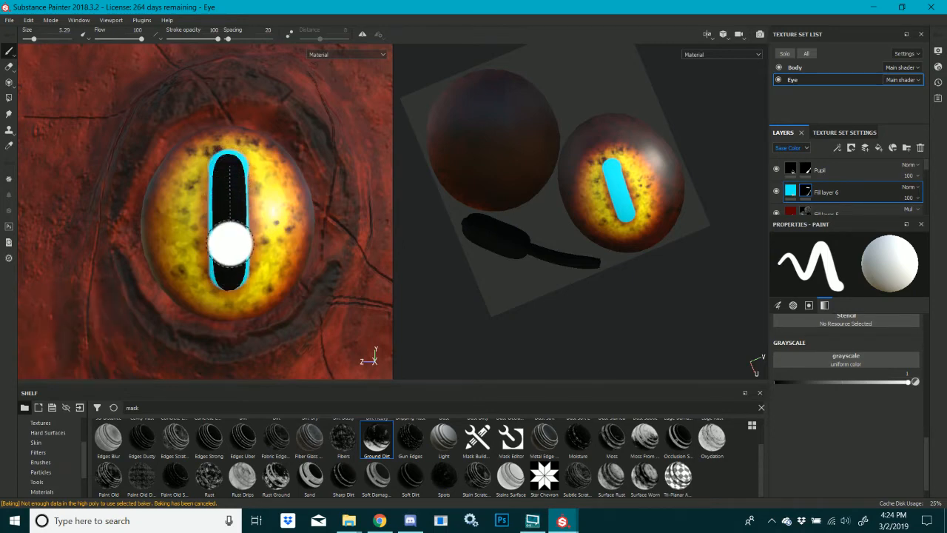
{"action": "left_click_drag", "start_coordinate": [345, 238], "coordinate": [357, 261], "text": "alt"}
{"action": "scroll", "coordinate": [203, 243], "scroll_direction": "down", "scroll_amount": 5}
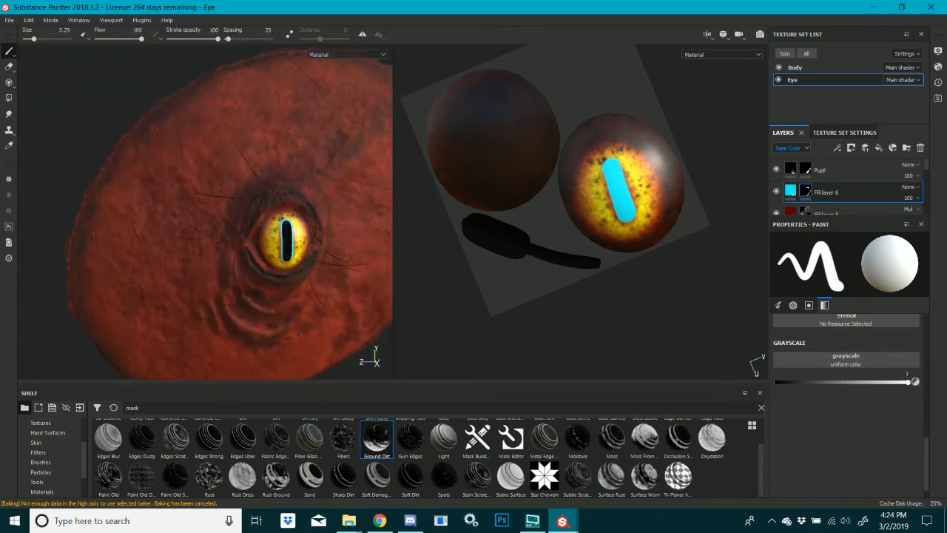
{"action": "scroll", "coordinate": [313, 249], "scroll_direction": "up", "scroll_amount": 6}
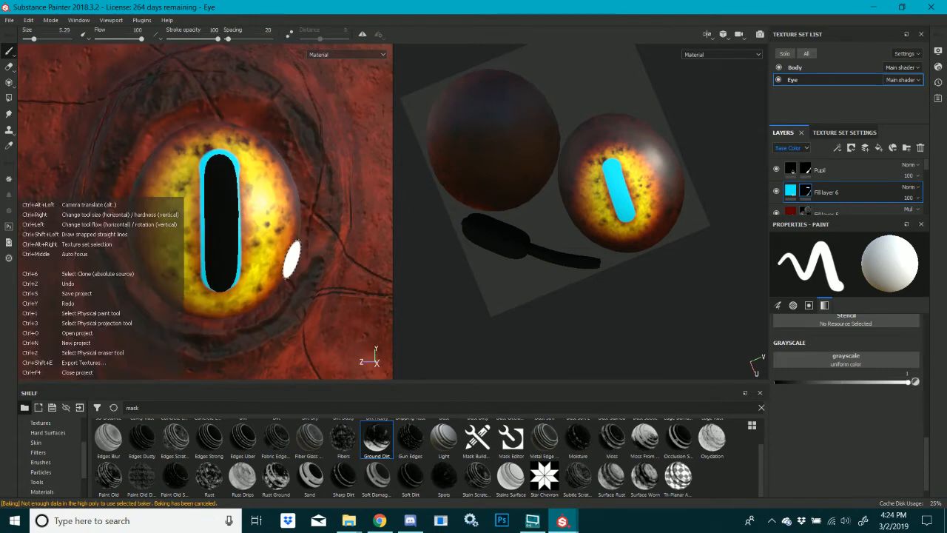
{"action": "key", "text": "ctrl+z"}
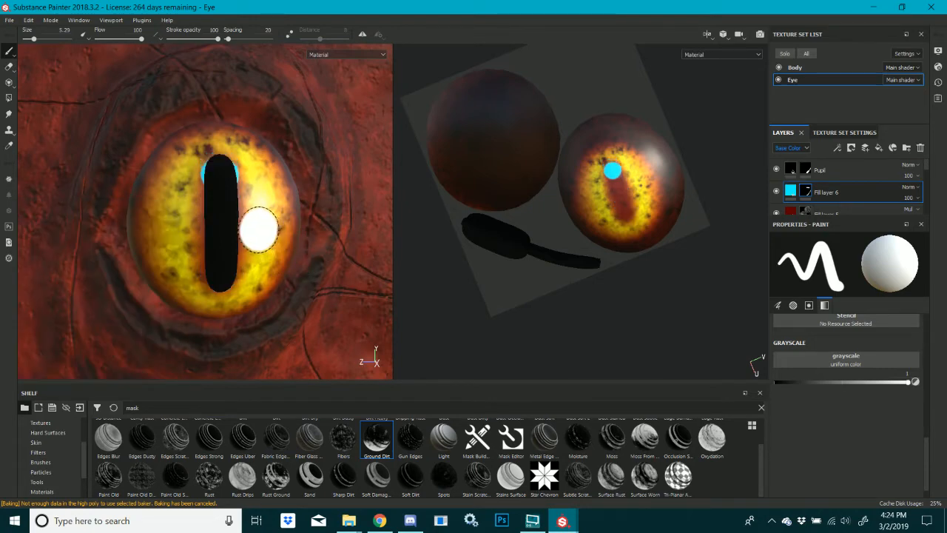
{"action": "key", "text": "ctrl+z"}
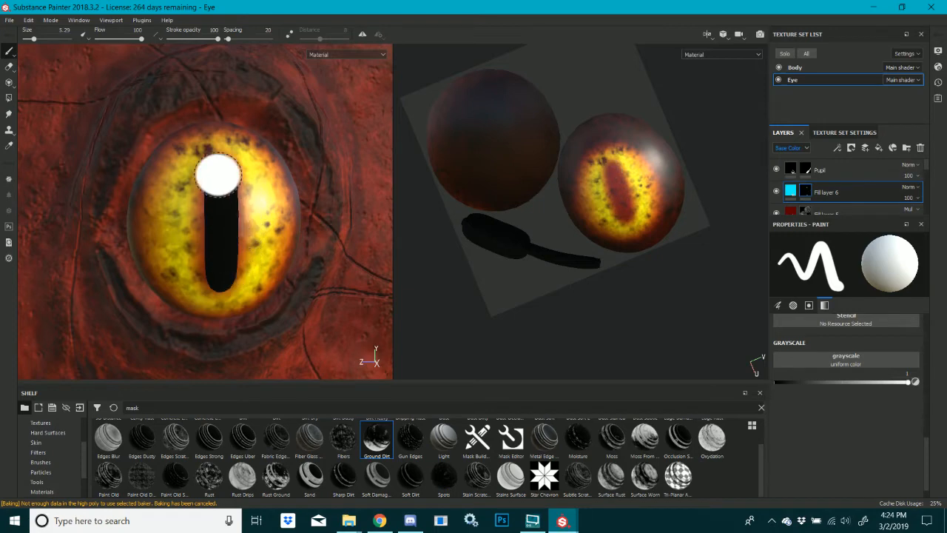
Paint a straight hard-edged stroke along the pupil's length in Fill layer 6's mask and check the cyan rim from near and far
{"action": "left_click", "coordinate": [220, 167]}
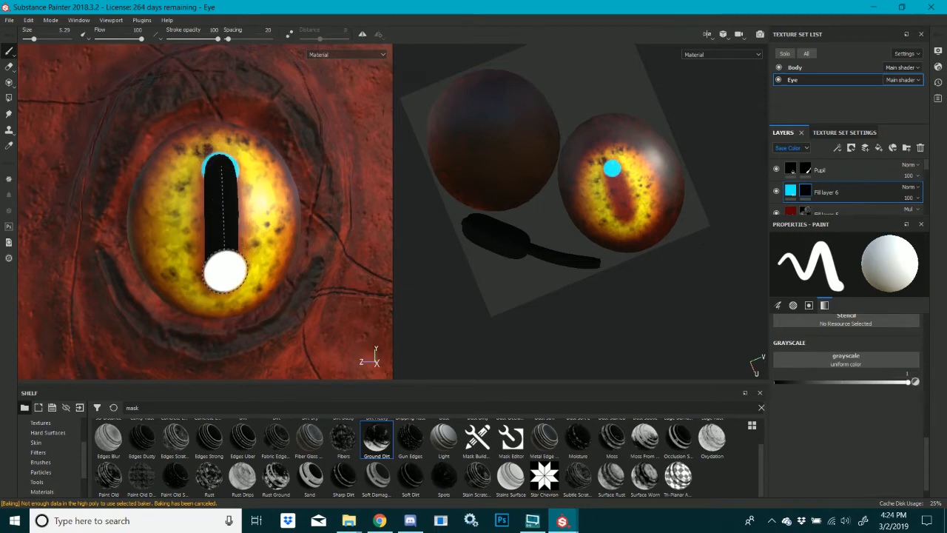
{"action": "left_click", "coordinate": [222, 274], "text": "shift"}
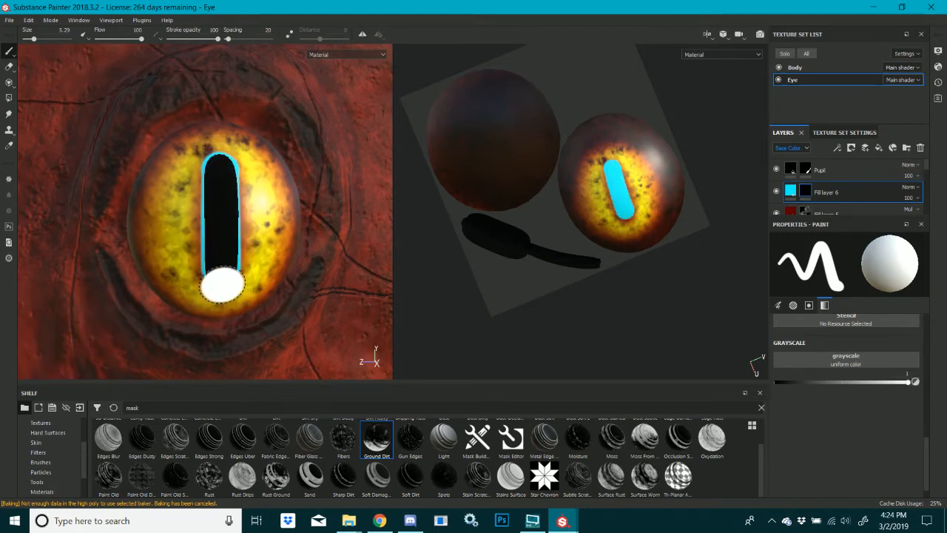
{"action": "left_click_drag", "start_coordinate": [256, 282], "coordinate": [298, 265], "text": "alt"}
{"action": "scroll", "coordinate": [298, 264], "scroll_direction": "down", "scroll_amount": 6}
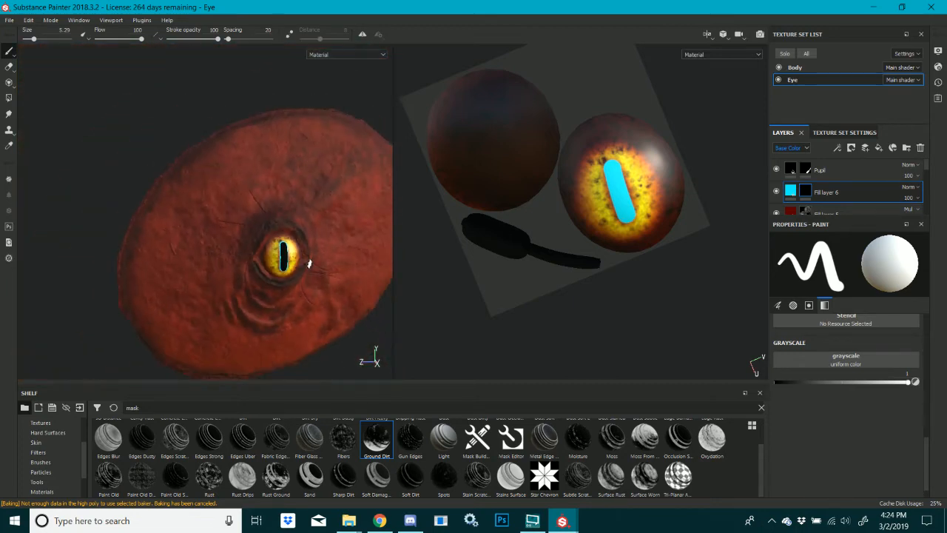
{"action": "scroll", "coordinate": [310, 264], "scroll_direction": "down", "scroll_amount": 4}
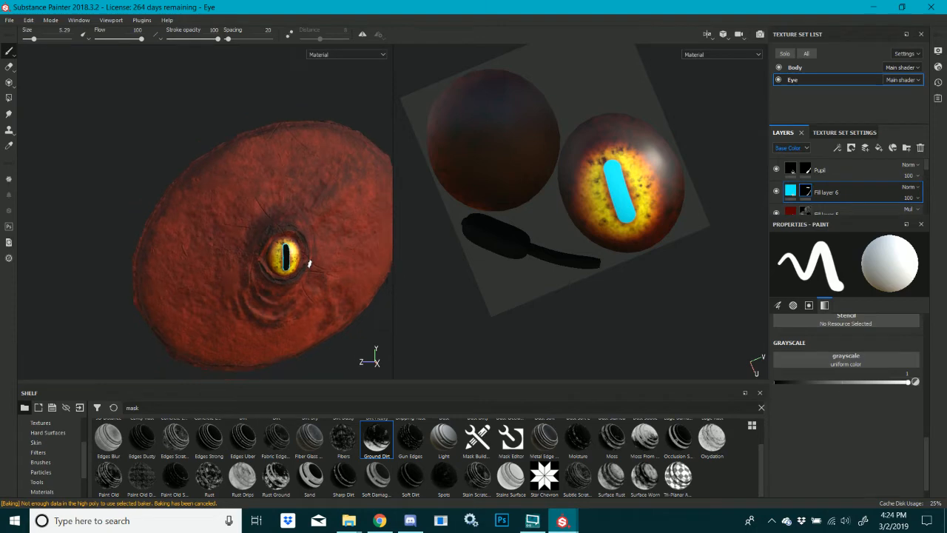
{"action": "left_click_drag", "start_coordinate": [321, 268], "coordinate": [273, 255], "text": "alt"}
{"action": "scroll", "coordinate": [282, 259], "scroll_direction": "up", "scroll_amount": 10}
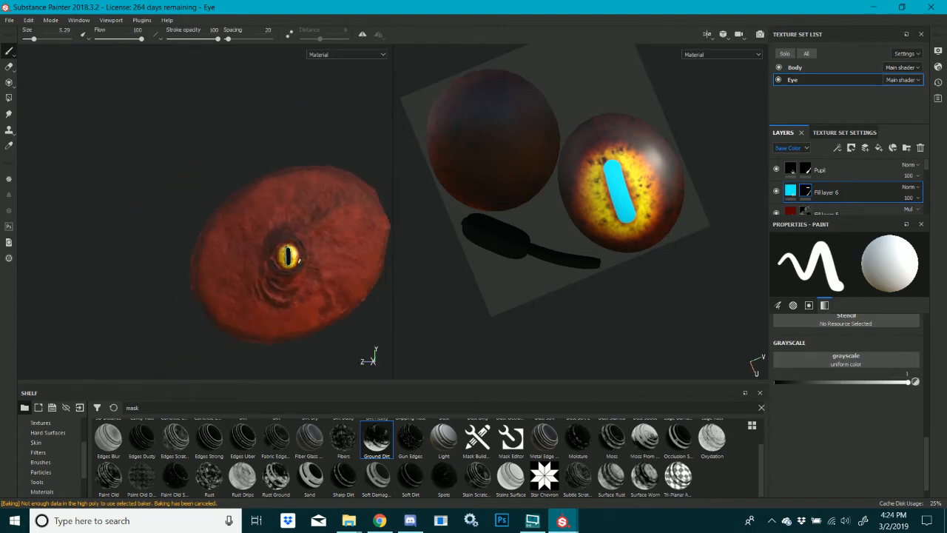
{"action": "scroll", "coordinate": [297, 265], "scroll_direction": "down", "scroll_amount": 1}
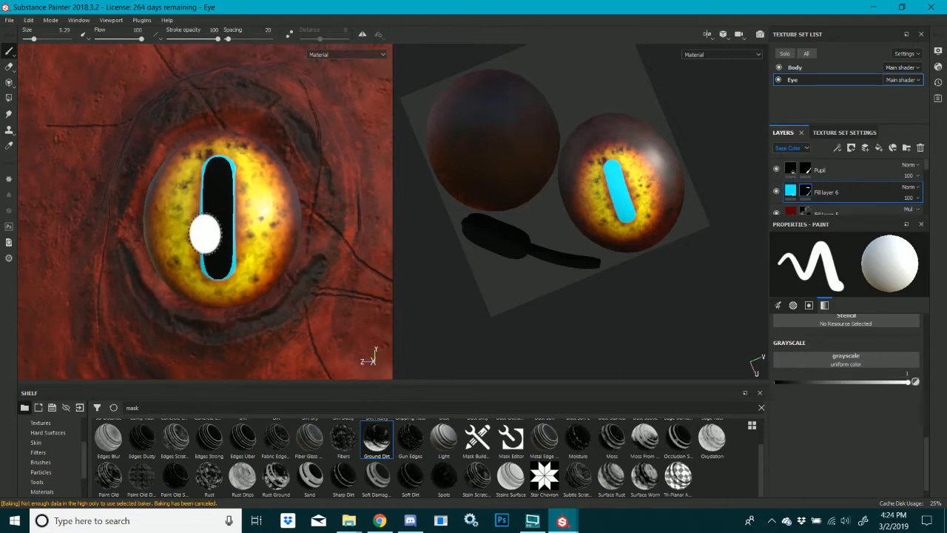
{"action": "scroll", "coordinate": [204, 222], "scroll_direction": "up", "scroll_amount": 3}
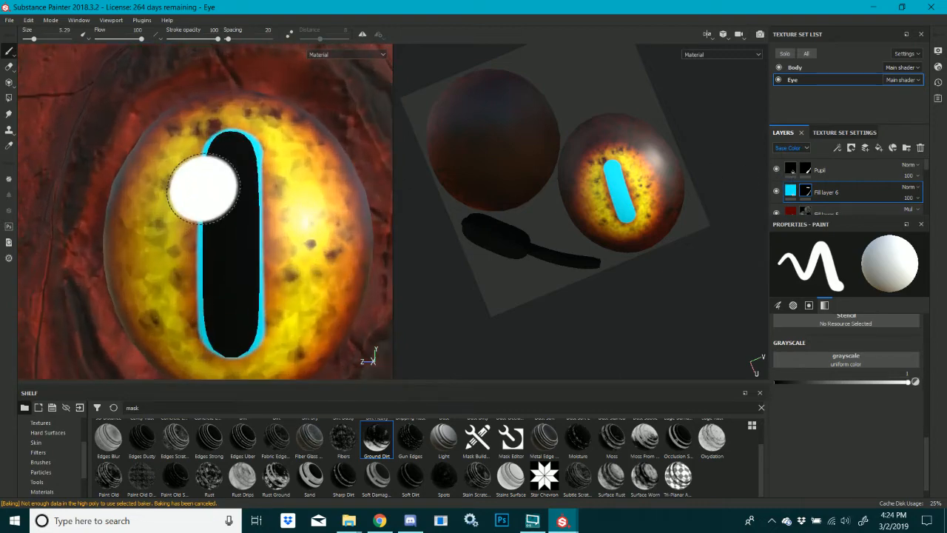
Try a Sharpen filter on Fill layer 6's mask, varying its sharpen intensity, and delete the filter
{"action": "right_click", "coordinate": [811, 192]}
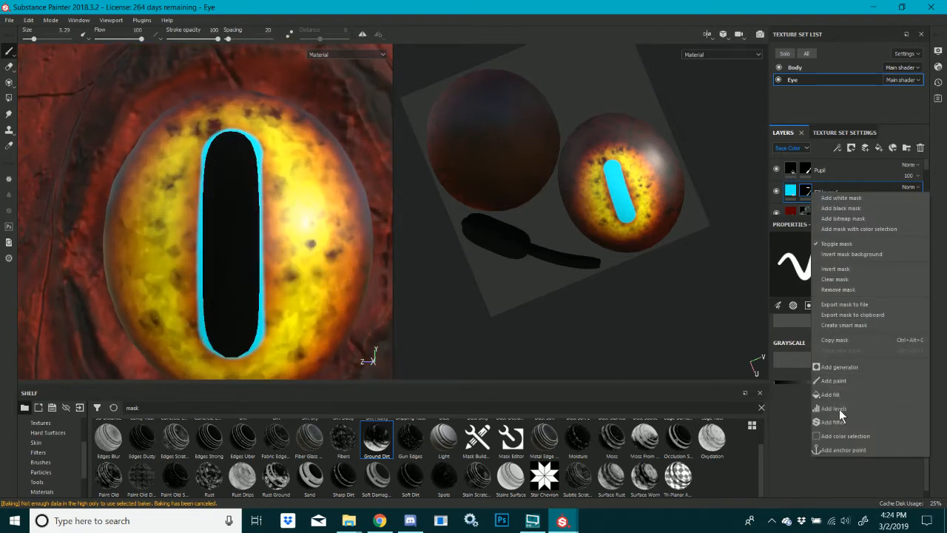
{"action": "left_click", "coordinate": [833, 422]}
{"action": "left_click", "coordinate": [848, 260]}
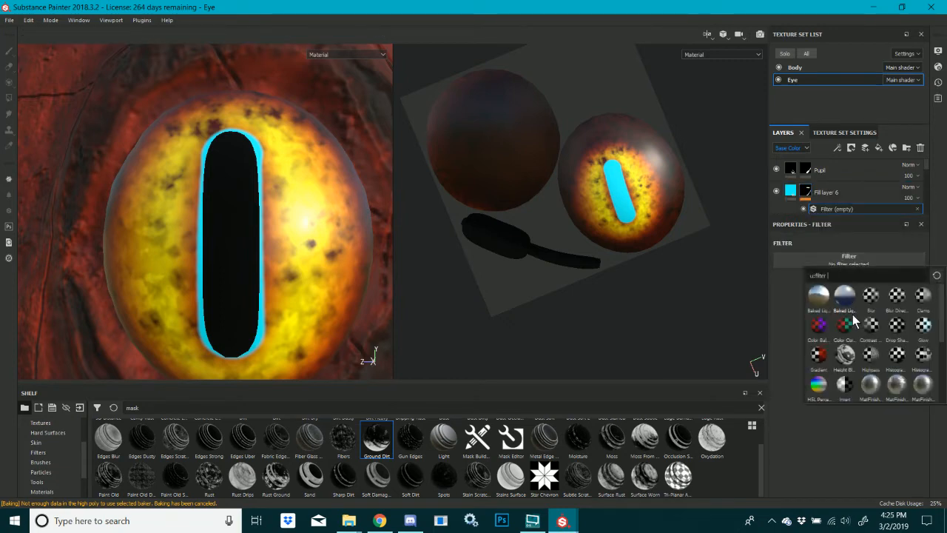
{"action": "scroll", "coordinate": [898, 354], "scroll_direction": "down", "scroll_amount": 4}
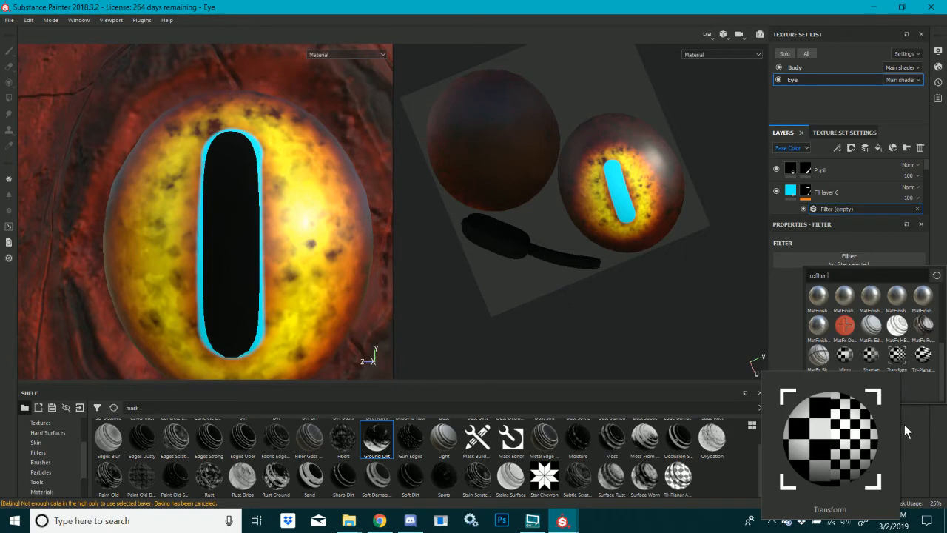
{"action": "left_click", "coordinate": [871, 357]}
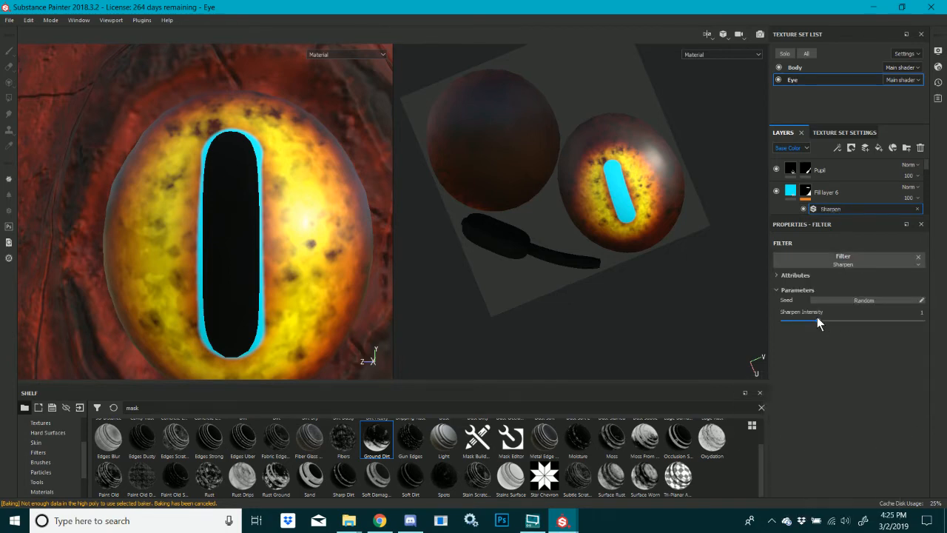
{"action": "left_click_drag", "start_coordinate": [818, 319], "coordinate": [644, 352]}
{"action": "left_click_drag", "start_coordinate": [946, 363], "coordinate": [515, 402]}
{"action": "key", "text": "Delete"}
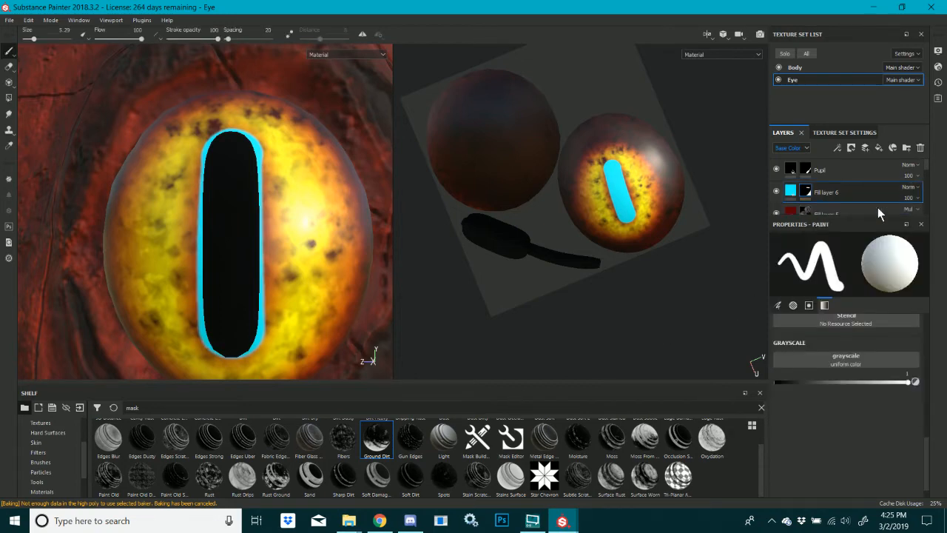
Add a Highpass filter to Fill layer 6's mask, set its radius to 8, and check the eye on the whole model
{"action": "right_click", "coordinate": [805, 198]}
{"action": "left_click", "coordinate": [825, 412]}
{"action": "left_click", "coordinate": [829, 259]}
{"action": "left_click", "coordinate": [871, 354]}
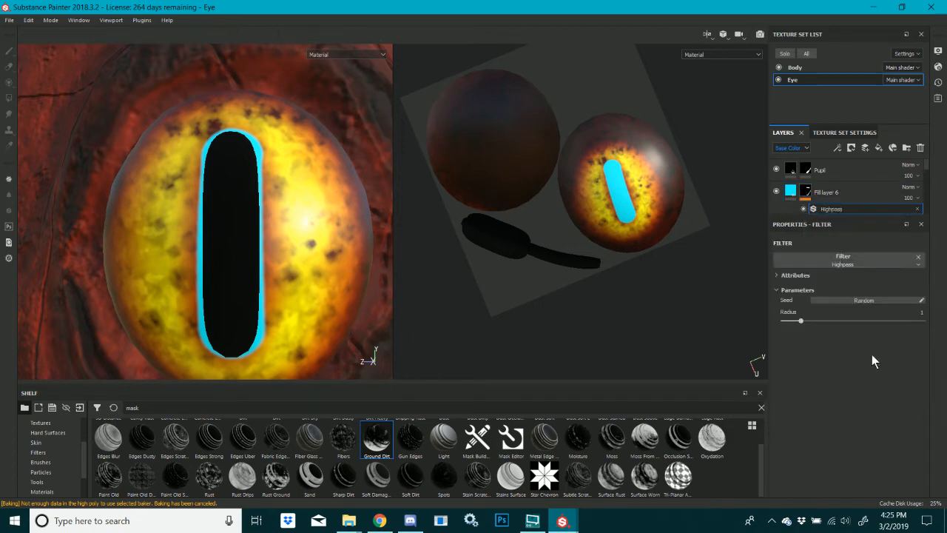
{"action": "left_click_drag", "start_coordinate": [800, 323], "coordinate": [916, 321]}
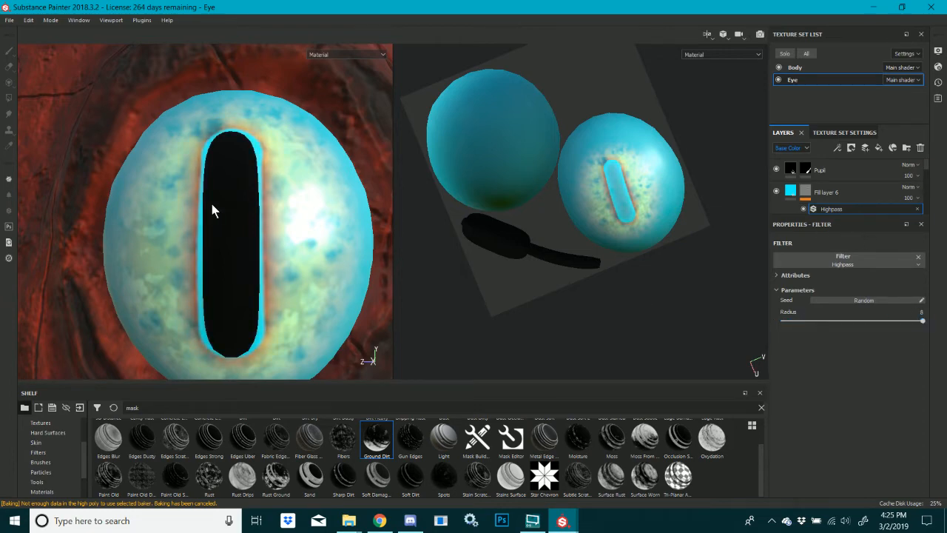
{"action": "scroll", "coordinate": [211, 205], "scroll_direction": "down", "scroll_amount": 10}
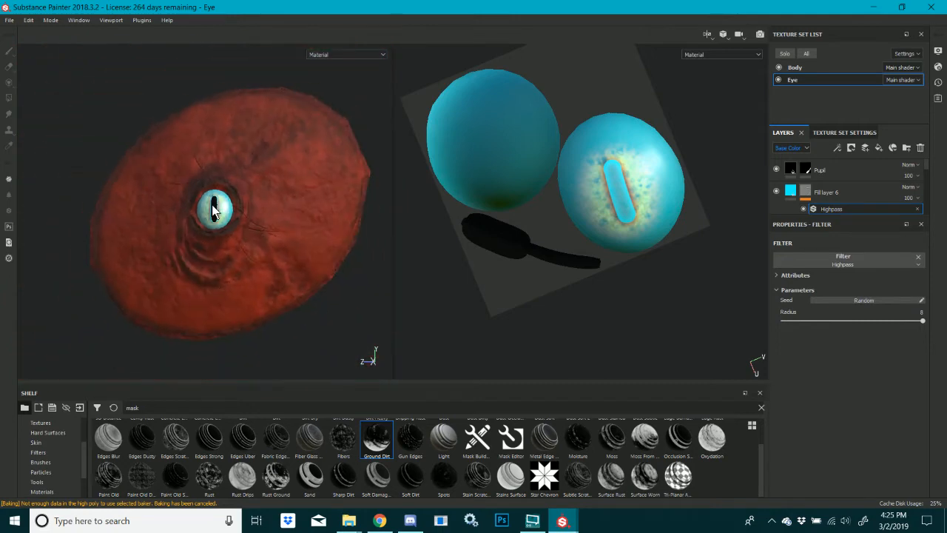
{"action": "scroll", "coordinate": [215, 219], "scroll_direction": "down", "scroll_amount": 3}
{"action": "scroll", "coordinate": [212, 226], "scroll_direction": "up", "scroll_amount": 12}
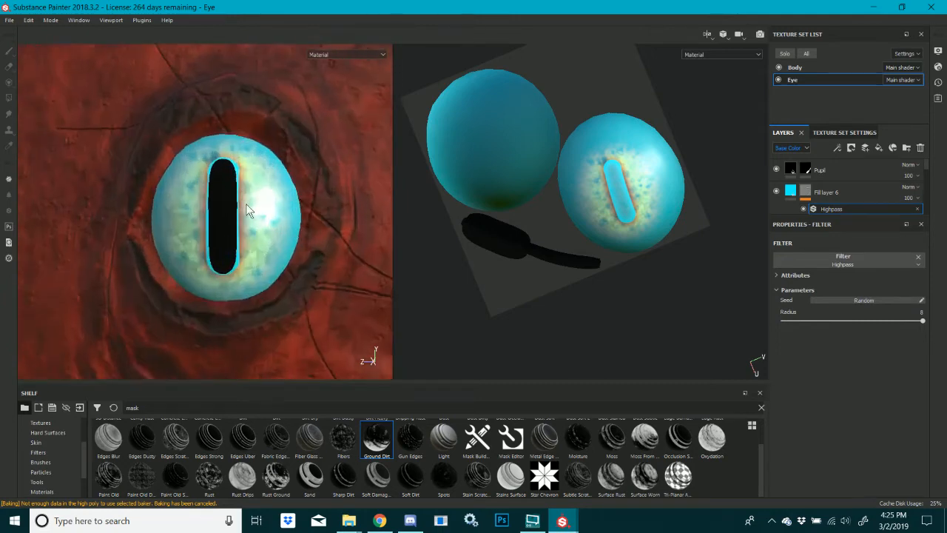
Try the Multiply blend mode on Fill layer 6, and undo it together with the Highpass radius change
{"action": "left_click", "coordinate": [910, 187]}
{"action": "left_click", "coordinate": [898, 234]}
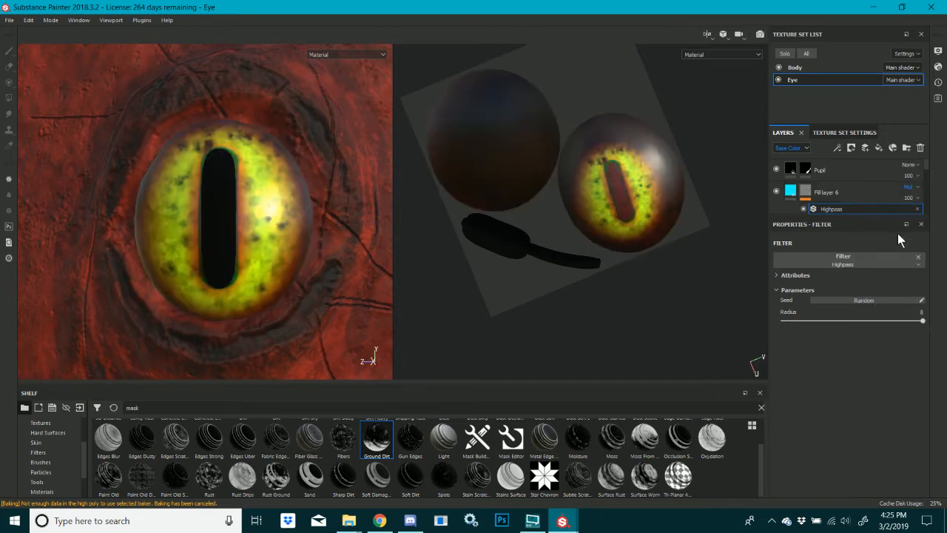
{"action": "key", "text": "ctrl+z"}
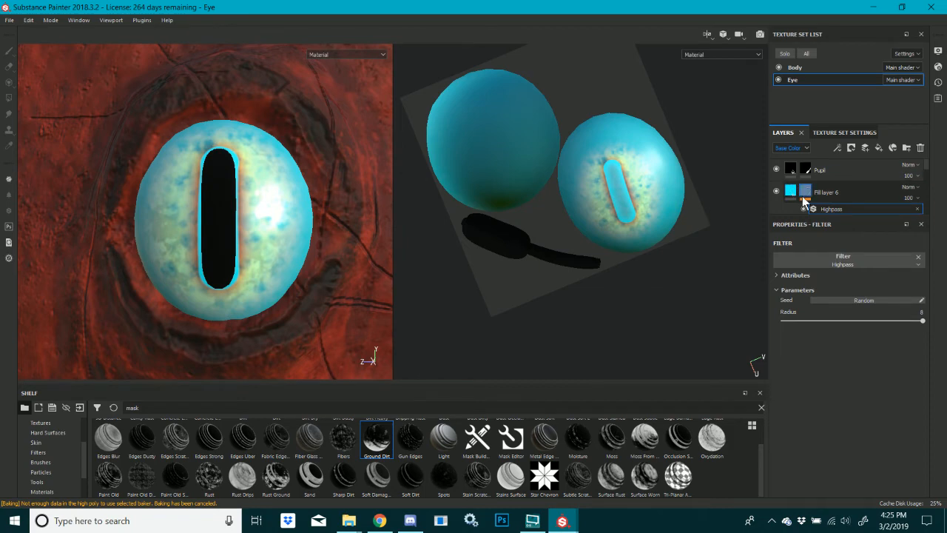
{"action": "key", "text": "ctrl+z"}
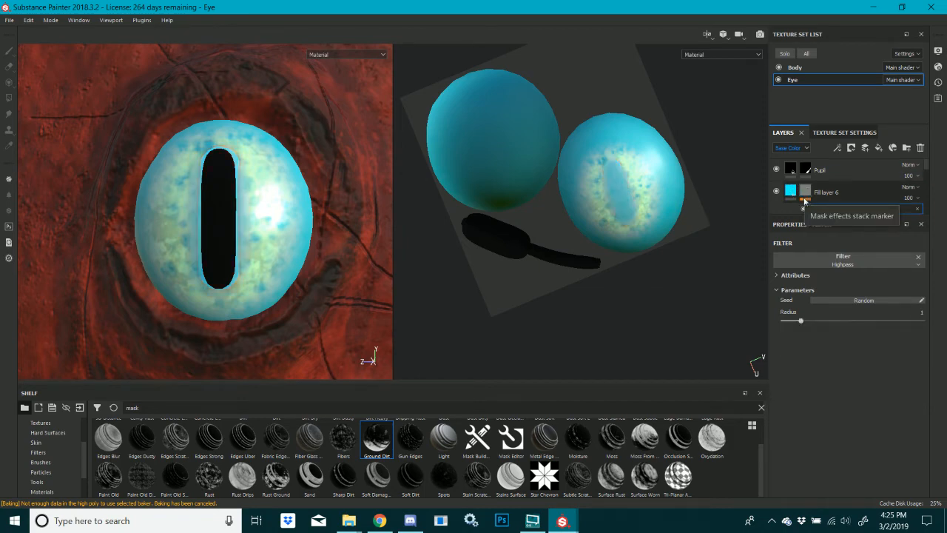
Try replacing the Highpass filter on Fill layer 6's mask with Clamp, varying its minimum value
{"action": "left_click", "coordinate": [847, 262]}
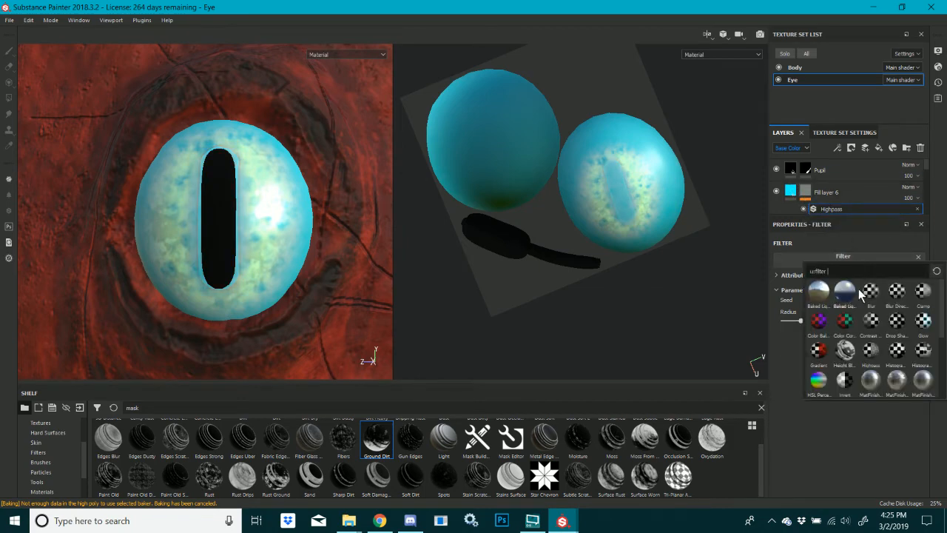
{"action": "left_click", "coordinate": [919, 293]}
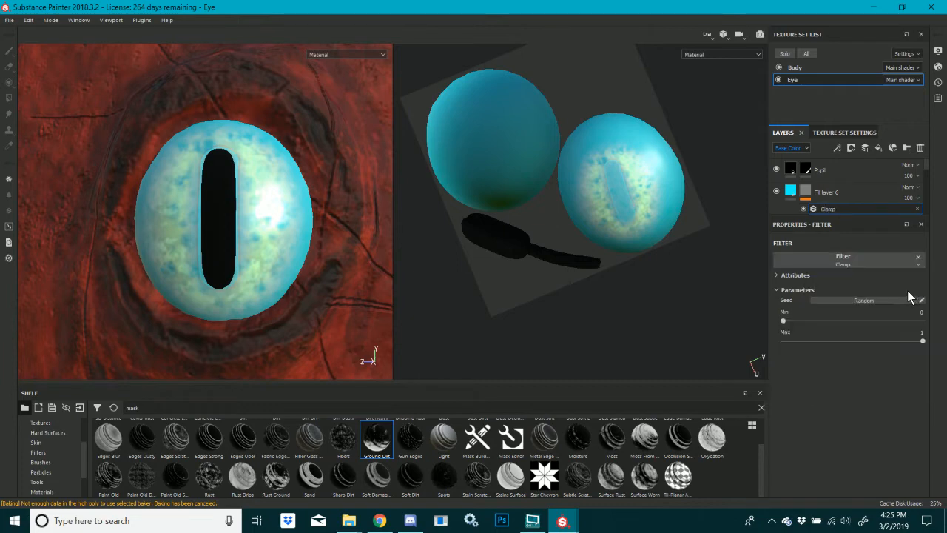
{"action": "left_click_drag", "start_coordinate": [799, 322], "coordinate": [732, 323]}
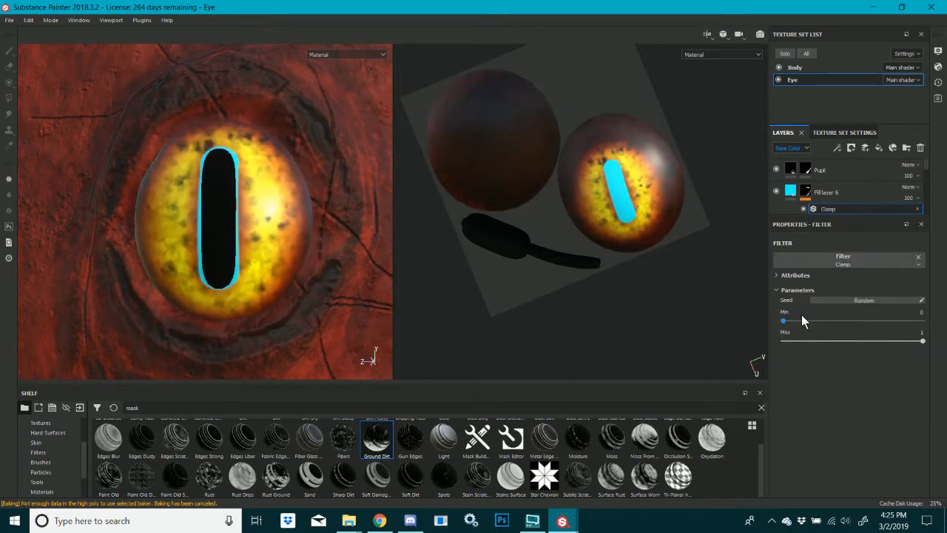
Try a Glow filter on Fill layer 6's mask with different width, spread and opacity values, and delete the filter
{"action": "left_click", "coordinate": [836, 260]}
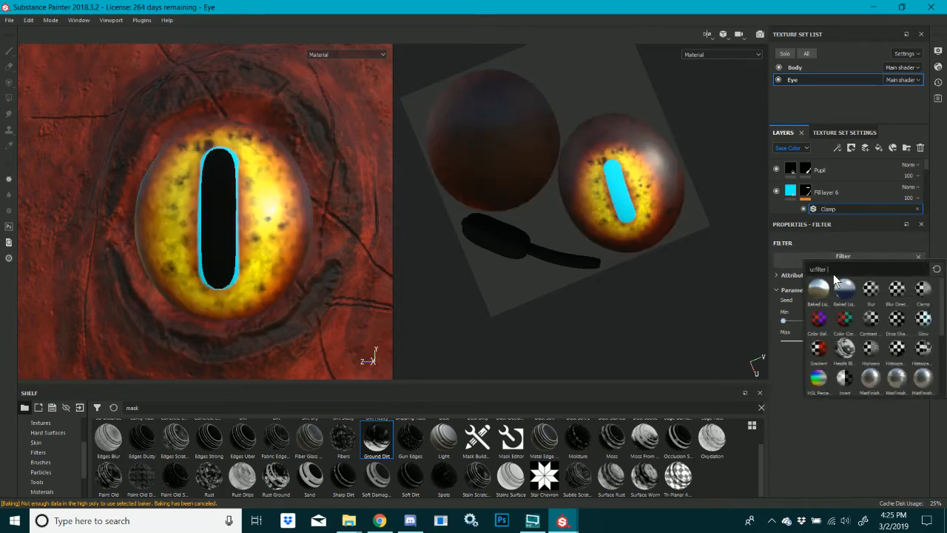
{"action": "left_click", "coordinate": [921, 323]}
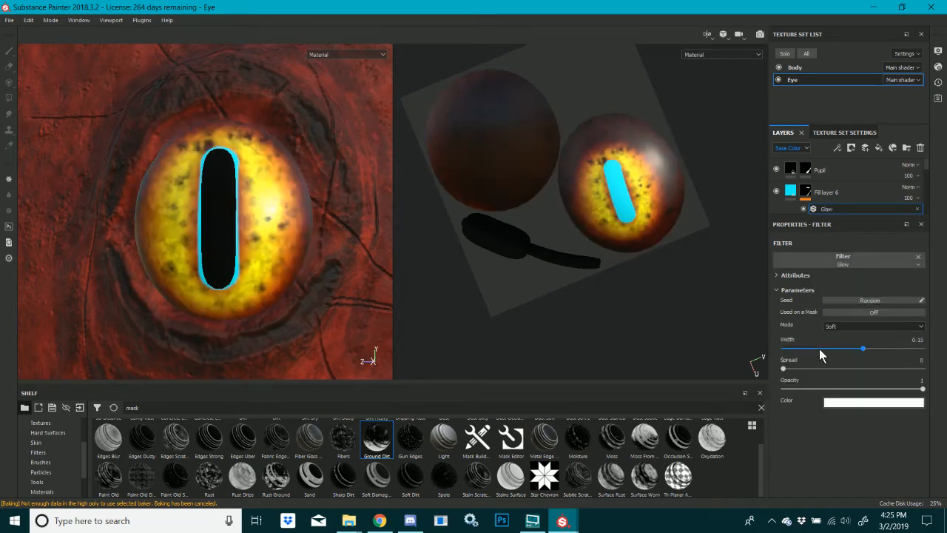
{"action": "left_click_drag", "start_coordinate": [820, 346], "coordinate": [844, 369]}
{"action": "left_click", "coordinate": [798, 381]}
{"action": "left_click", "coordinate": [840, 368]}
{"action": "left_click", "coordinate": [918, 209]}
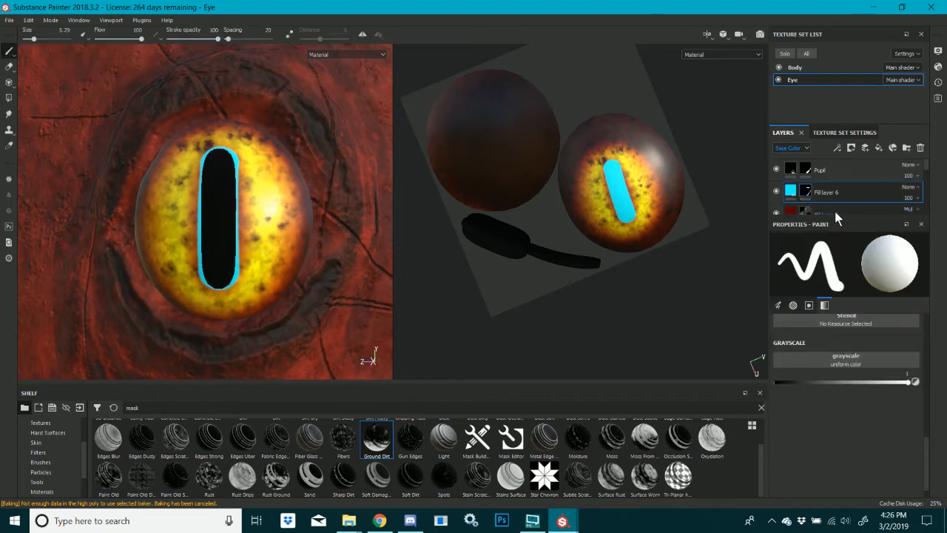
Add a fill layer between Pupil and Fill layer 6 with only the metal and rough channels enabled
{"action": "left_click", "coordinate": [832, 173]}
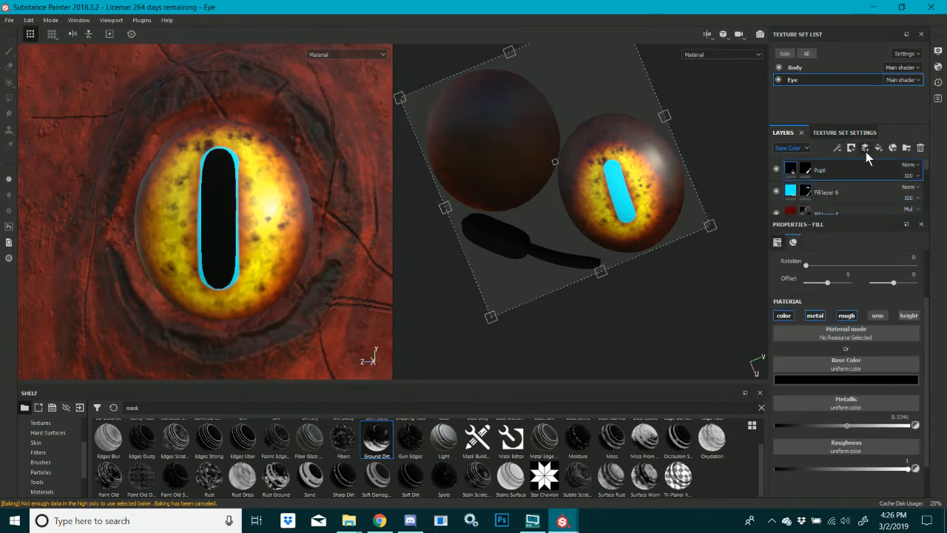
{"action": "left_click", "coordinate": [864, 191]}
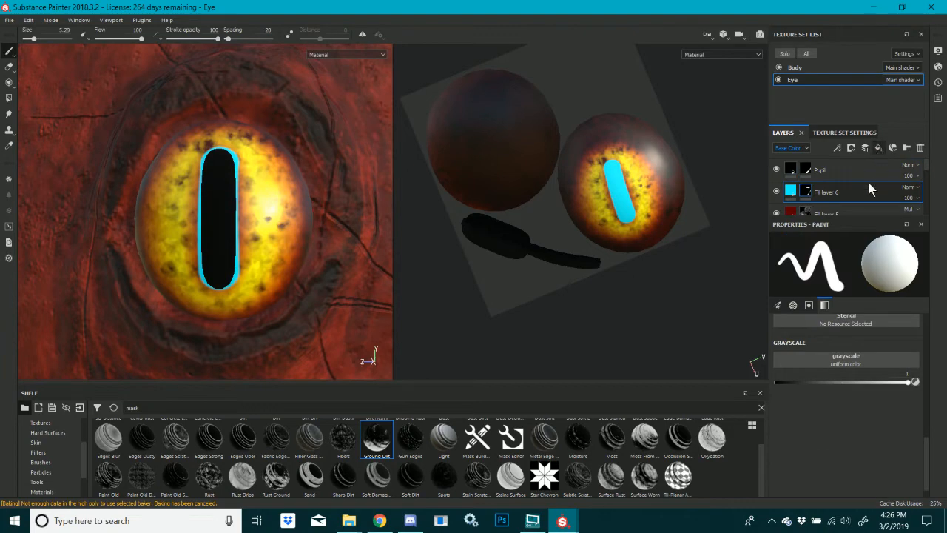
{"action": "left_click", "coordinate": [879, 148]}
{"action": "left_click", "coordinate": [790, 316]}
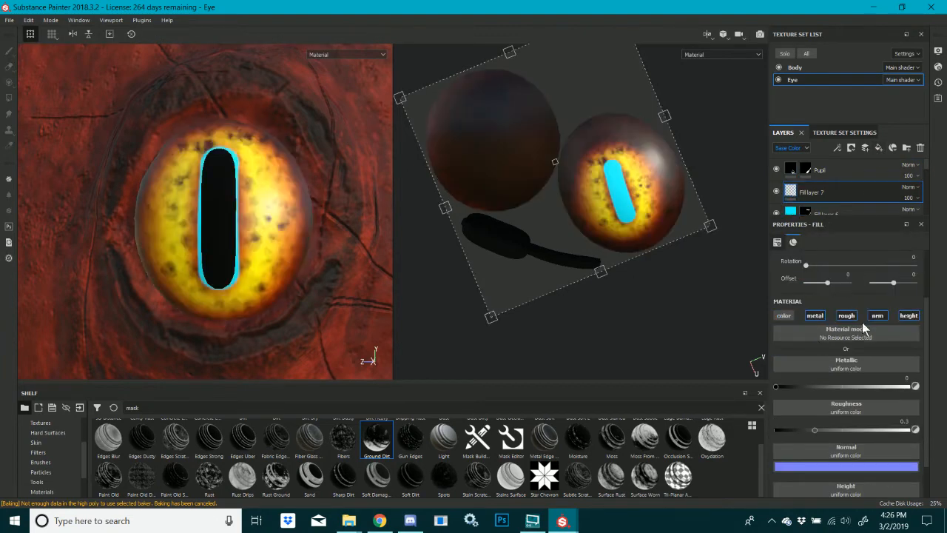
{"action": "left_click", "coordinate": [909, 316]}
{"action": "left_click", "coordinate": [878, 316]}
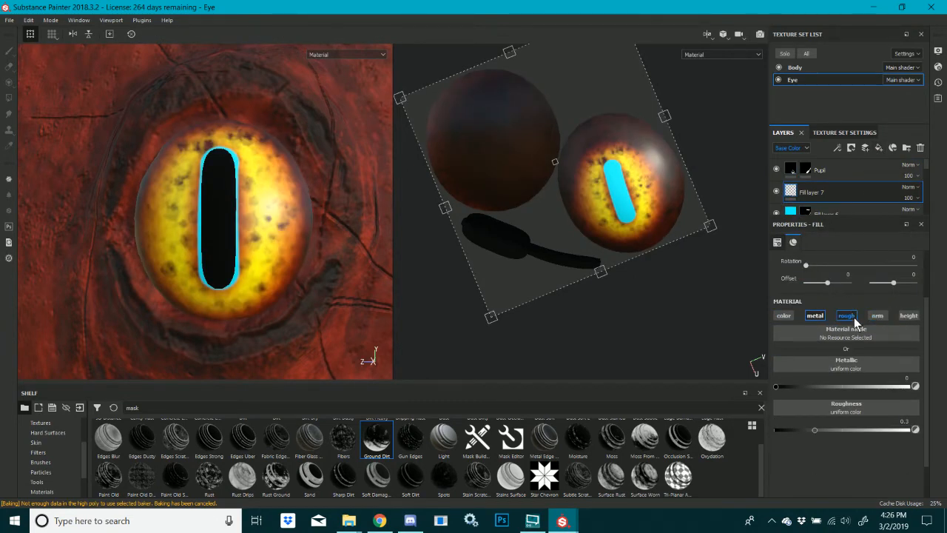
Try metallic 0.7709 and roughness 0.1782 on Fill layer 7 under rotated lighting, and delete the layer
{"action": "left_click", "coordinate": [880, 387]}
{"action": "left_click", "coordinate": [808, 430]}
{"action": "mouse_move", "coordinate": [808, 431]}
{"action": "left_mouse_down"}
{"action": "mouse_move", "coordinate": [796, 434]}
{"action": "mouse_move", "coordinate": [828, 435]}
{"action": "mouse_move", "coordinate": [801, 440]}
{"action": "left_mouse_up"}
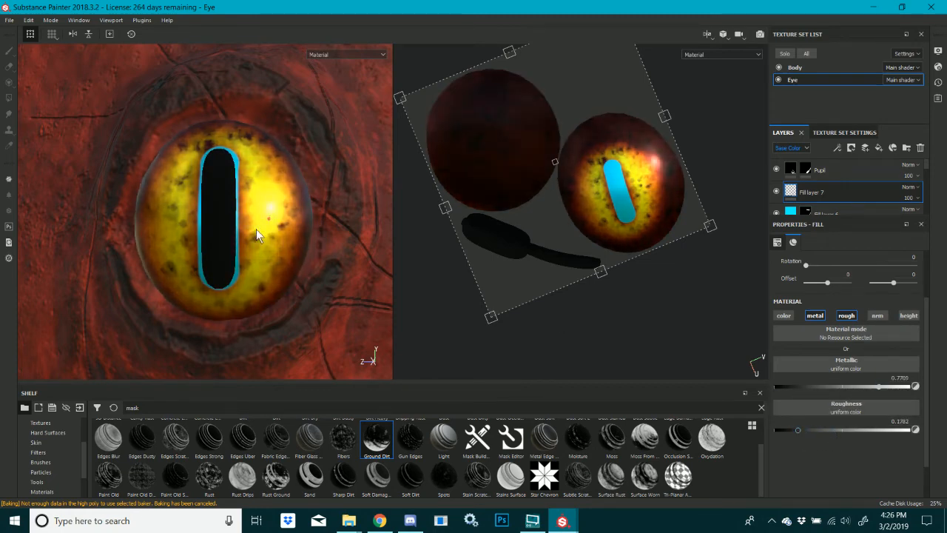
{"action": "scroll", "coordinate": [257, 235], "scroll_direction": "down", "scroll_amount": 5}
{"action": "scroll", "coordinate": [252, 241], "scroll_direction": "up", "scroll_amount": 4}
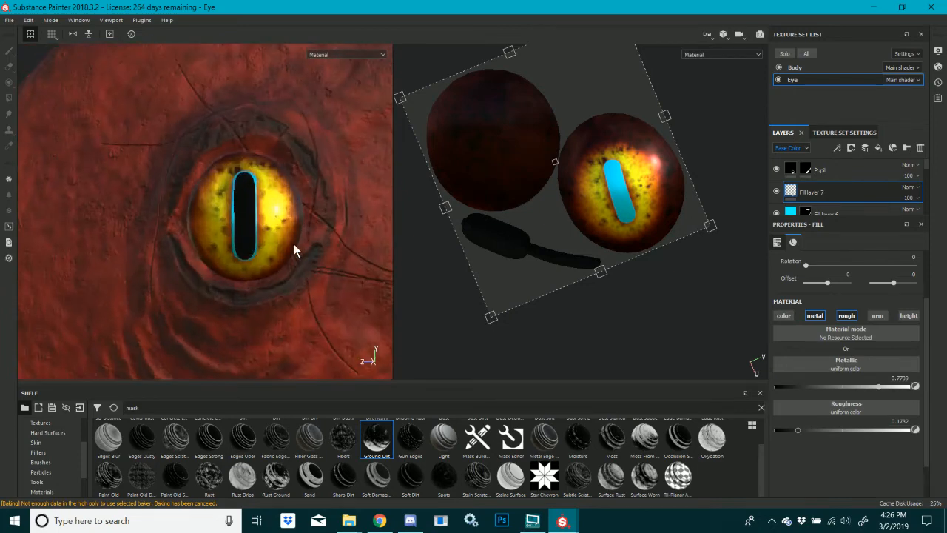
{"action": "right_click_drag", "start_coordinate": [335, 240], "coordinate": [202, 240], "text": "shift"}
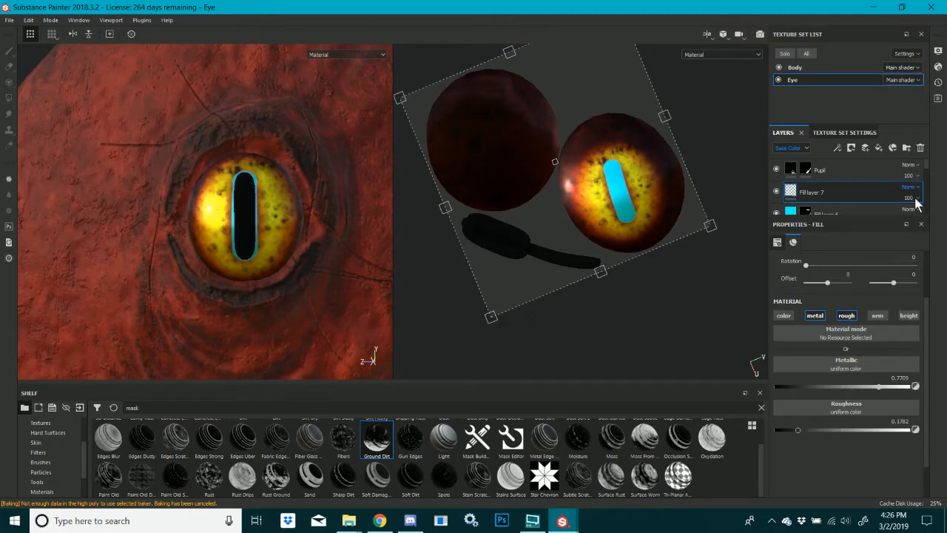
{"action": "left_click", "coordinate": [919, 148]}
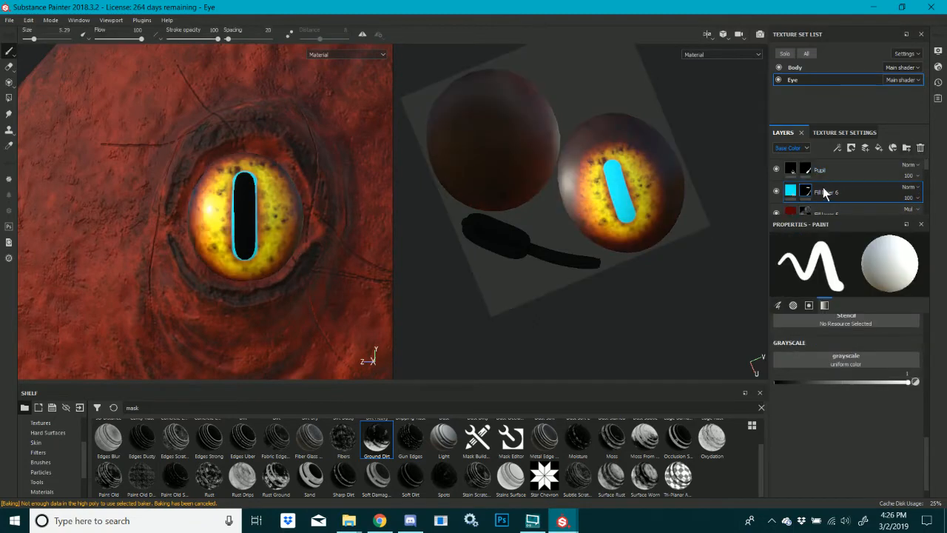
Duplicate Fill layer 6 and give the copy a white mask so its cyan covers the whole eye
{"action": "right_click", "coordinate": [822, 187]}
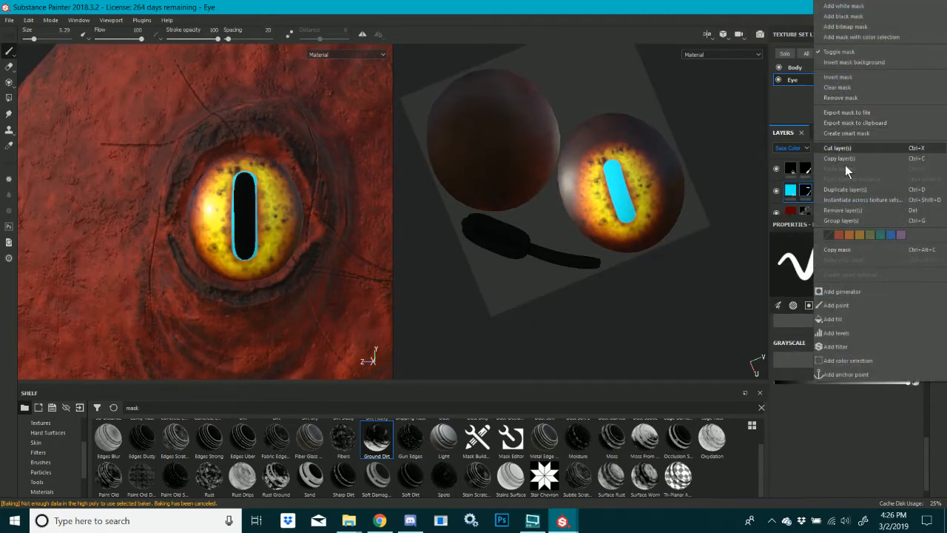
{"action": "left_click", "coordinate": [841, 190]}
{"action": "right_click", "coordinate": [808, 193]}
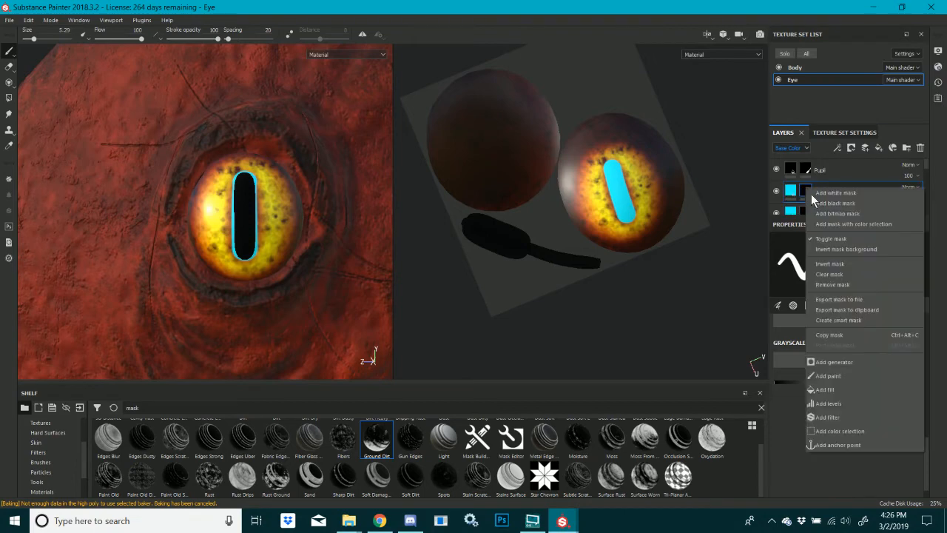
{"action": "left_click", "coordinate": [814, 194]}
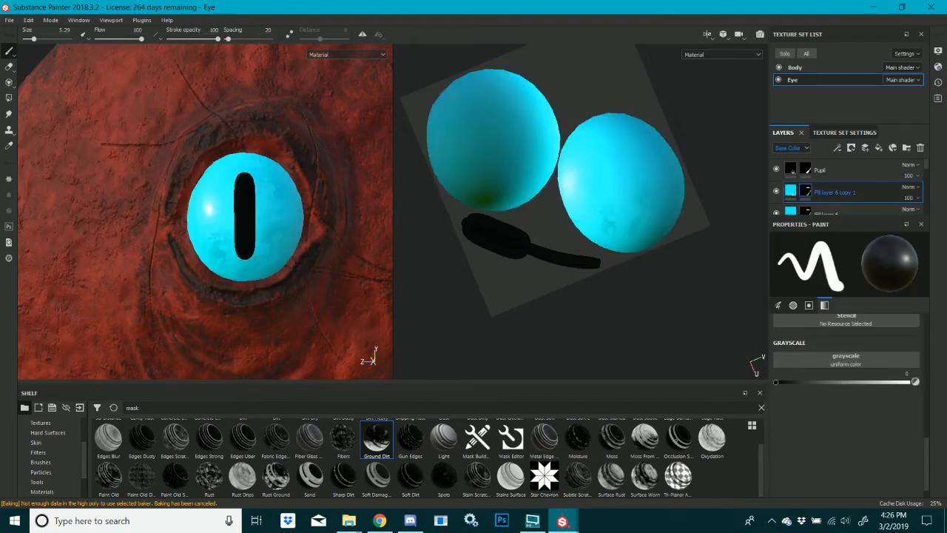
Set Fill layer 6 copy 1 to Screen blending at 5 opacity and check the eye from several angles
{"action": "left_click", "coordinate": [908, 188]}
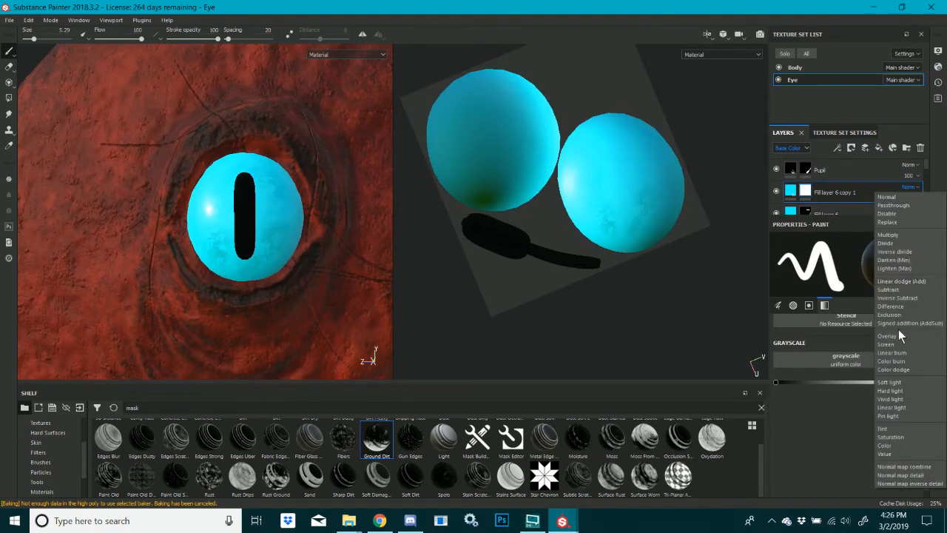
{"action": "left_click", "coordinate": [898, 343]}
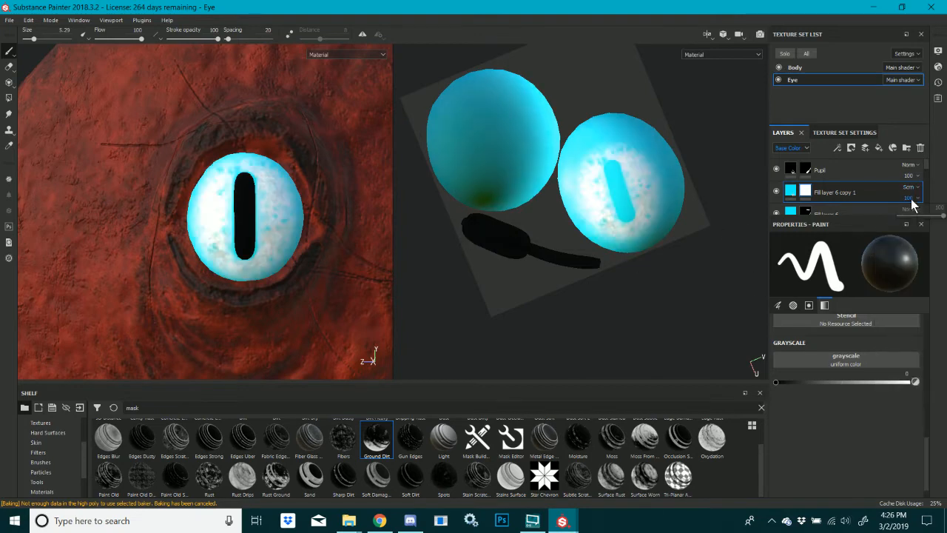
{"action": "left_click_drag", "start_coordinate": [907, 220], "coordinate": [897, 221]}
{"action": "mouse_move", "coordinate": [330, 244]}
{"action": "left_mouse_down", "text": "alt"}
{"action": "mouse_move", "coordinate": [382, 258]}
{"action": "mouse_move", "coordinate": [330, 246]}
{"action": "left_mouse_up", "text": "alt"}
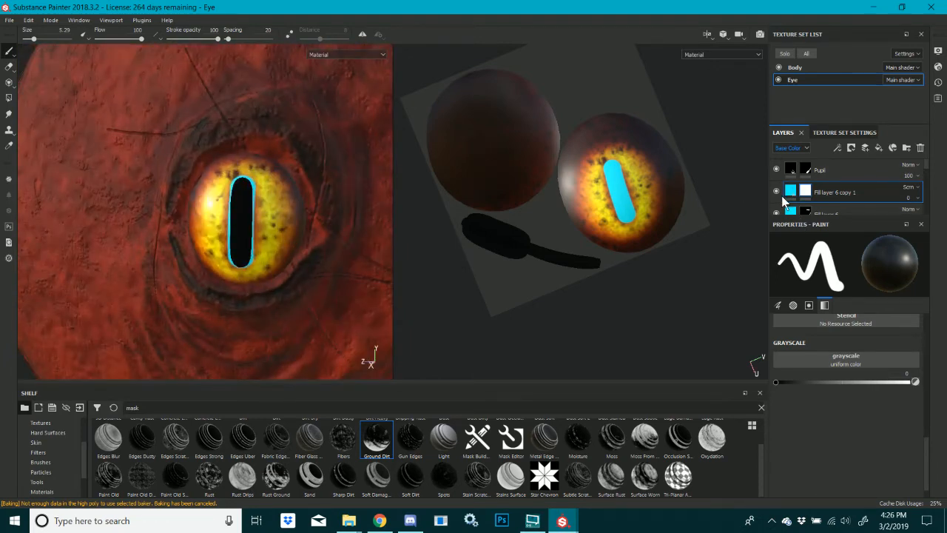
{"action": "left_click", "coordinate": [915, 198]}
{"action": "left_click_drag", "start_coordinate": [902, 217], "coordinate": [902, 217]}
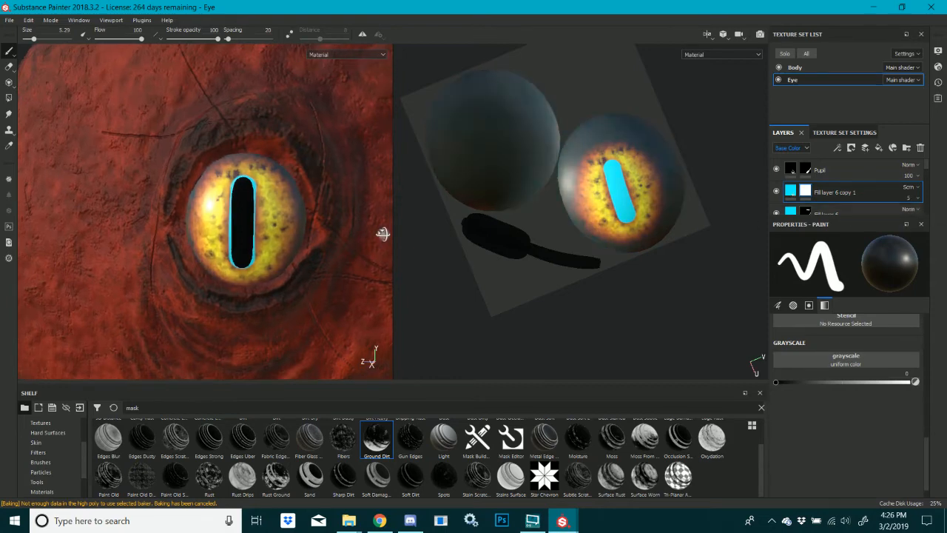
{"action": "left_click_drag", "start_coordinate": [383, 233], "coordinate": [355, 233], "text": "alt"}
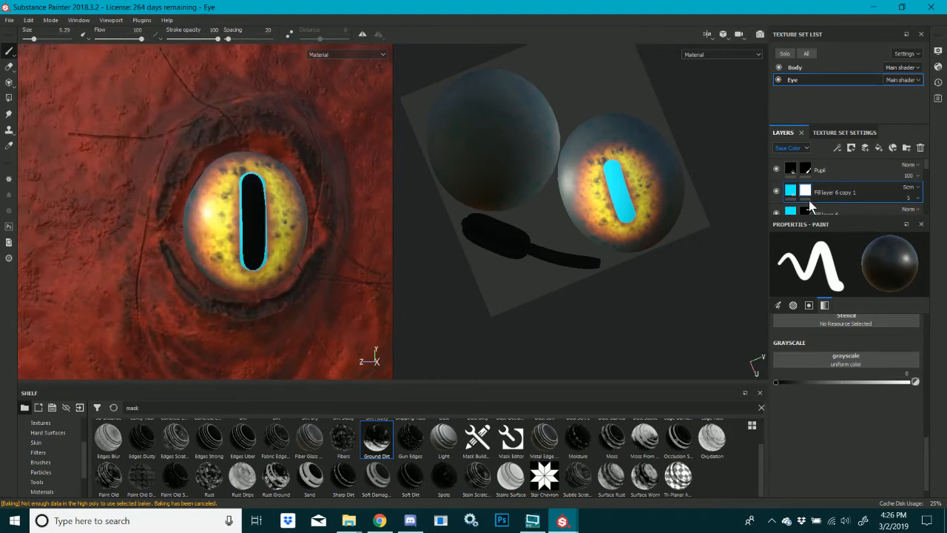
{"action": "mouse_move", "coordinate": [286, 217]}
{"action": "left_mouse_down", "text": "alt"}
{"action": "mouse_move", "coordinate": [315, 220]}
{"action": "mouse_move", "coordinate": [287, 227]}
{"action": "left_mouse_up", "text": "alt"}
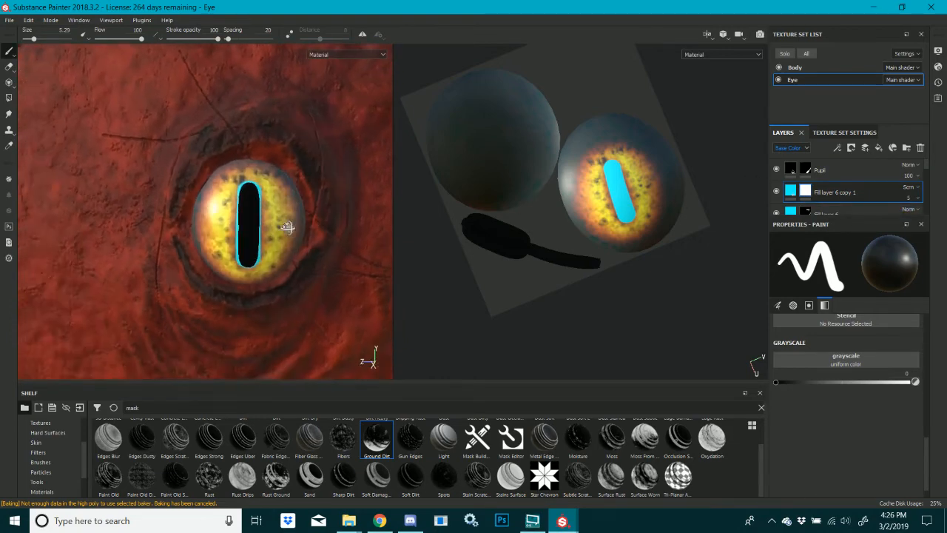
Paint black on Fill layer 6 copy 1's mask beside the pupil with a larger brush at 58 flow and 58 stroke opacity
{"action": "scroll", "coordinate": [272, 245], "scroll_direction": "up", "scroll_amount": 3}
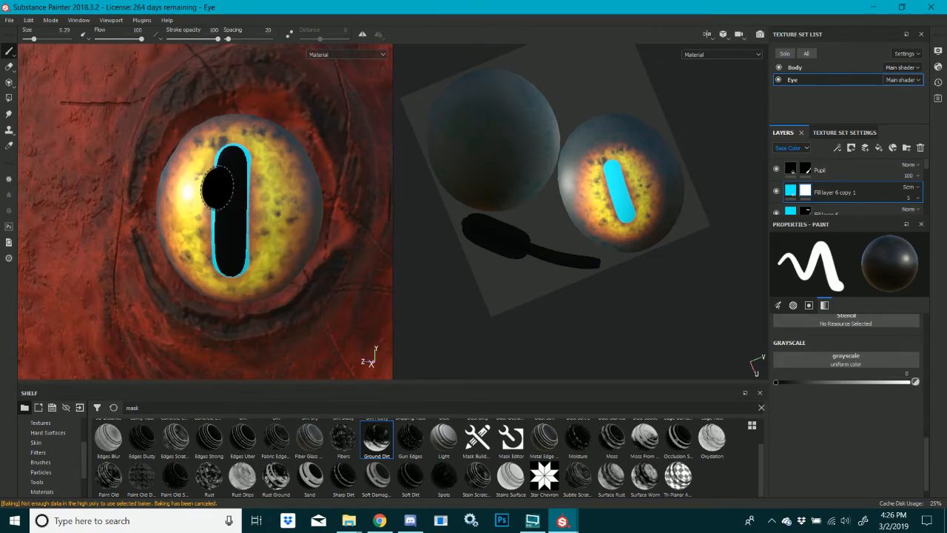
{"action": "left_click", "coordinate": [197, 39]}
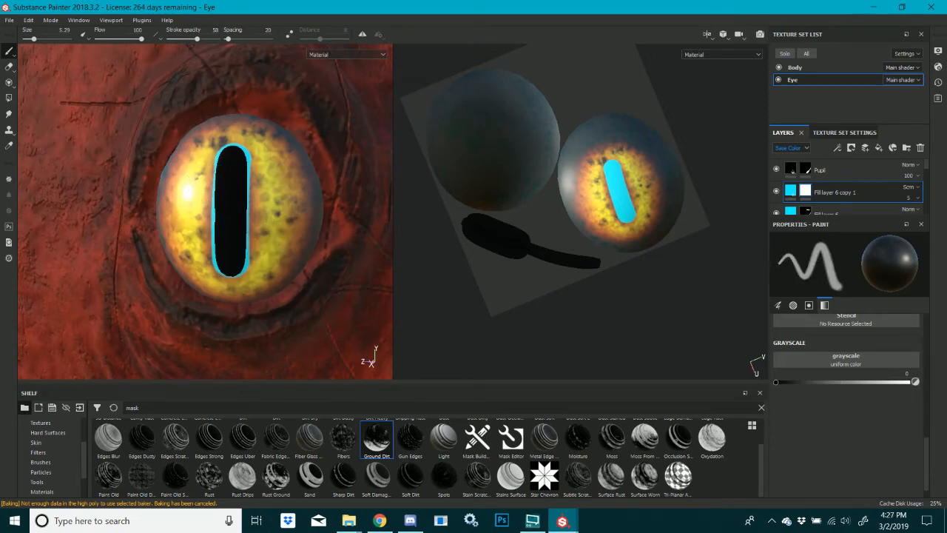
{"action": "left_click", "coordinate": [122, 39]}
{"action": "right_click_drag", "start_coordinate": [233, 194], "coordinate": [255, 194], "text": "ctrl"}
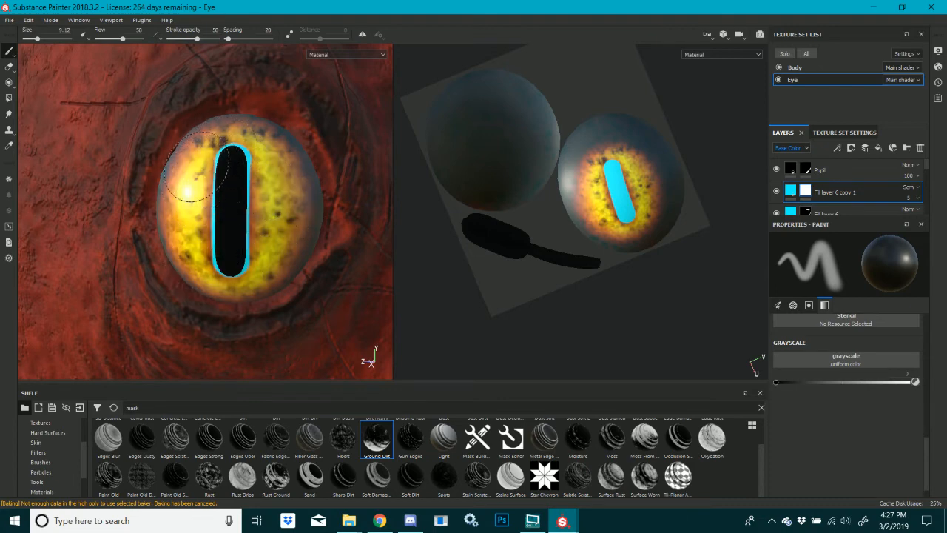
{"action": "left_click", "coordinate": [195, 215]}
{"action": "mouse_move", "coordinate": [195, 222]}
{"action": "left_mouse_down", "text": "alt"}
{"action": "mouse_move", "coordinate": [259, 219]}
{"action": "mouse_move", "coordinate": [97, 200]}
{"action": "mouse_move", "coordinate": [231, 217]}
{"action": "left_mouse_up", "text": "alt"}
{"action": "scroll", "coordinate": [231, 217], "scroll_direction": "down", "scroll_amount": 5}
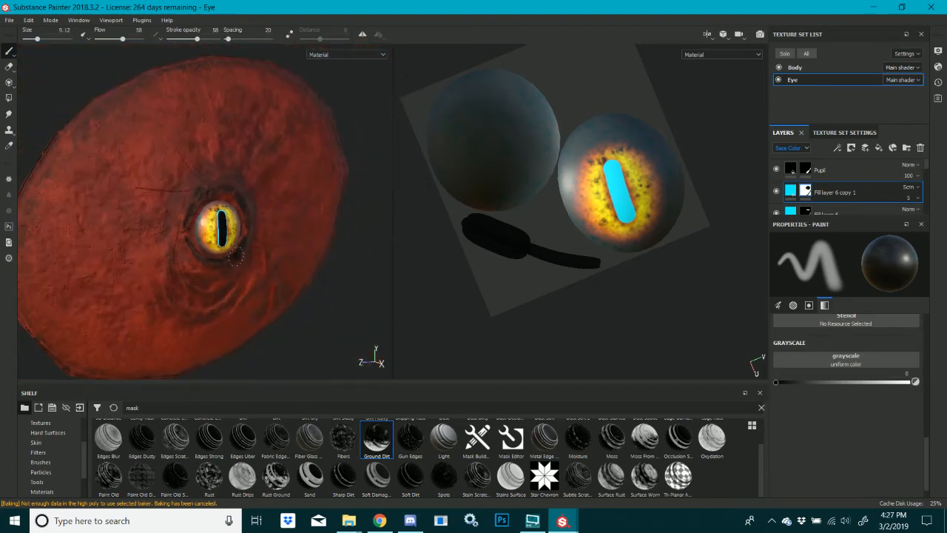
Enable the metallic channel on Fill layer 6 copy 1 and set it to 0.6618
{"action": "left_click", "coordinate": [791, 194]}
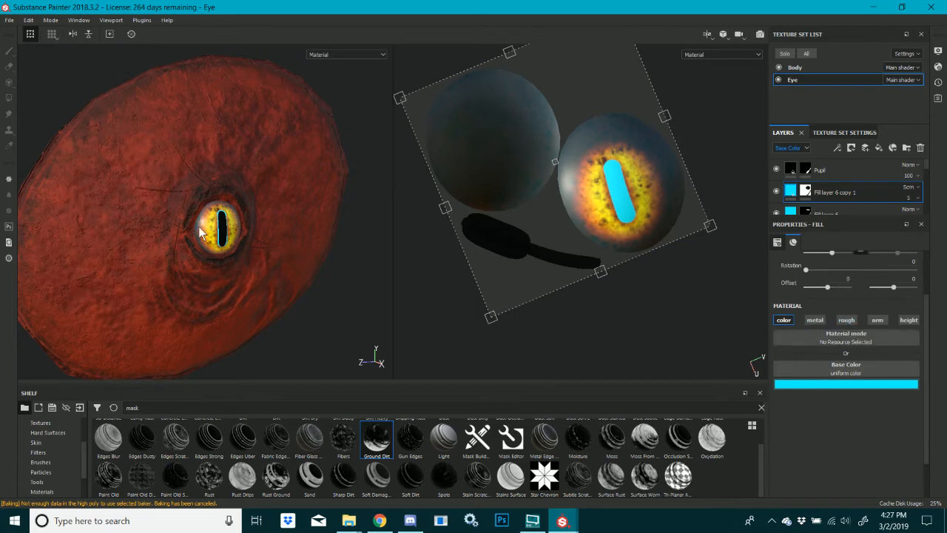
{"action": "scroll", "coordinate": [208, 231], "scroll_direction": "down", "scroll_amount": 1}
{"action": "scroll", "coordinate": [226, 228], "scroll_direction": "up", "scroll_amount": 5}
{"action": "left_click_drag", "start_coordinate": [248, 227], "coordinate": [265, 249], "text": "alt"}
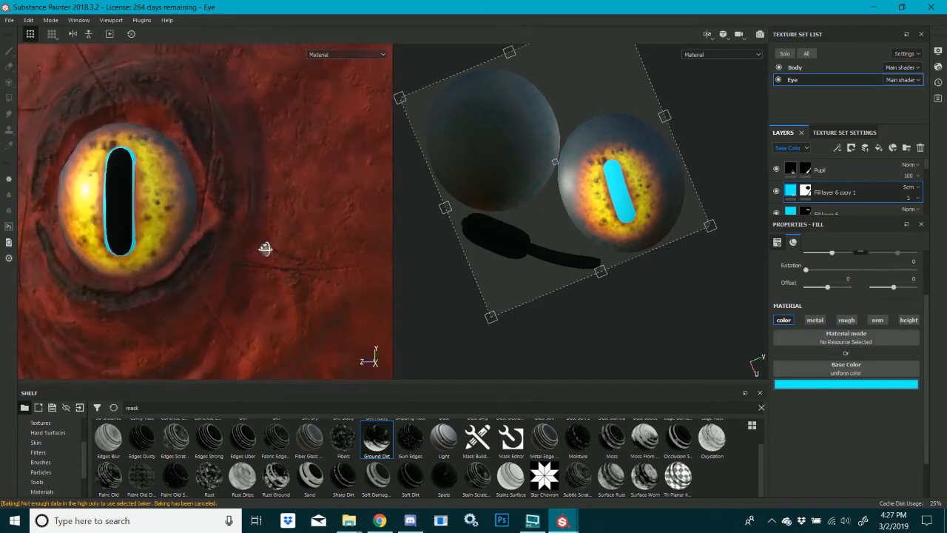
{"action": "left_click", "coordinate": [814, 320]}
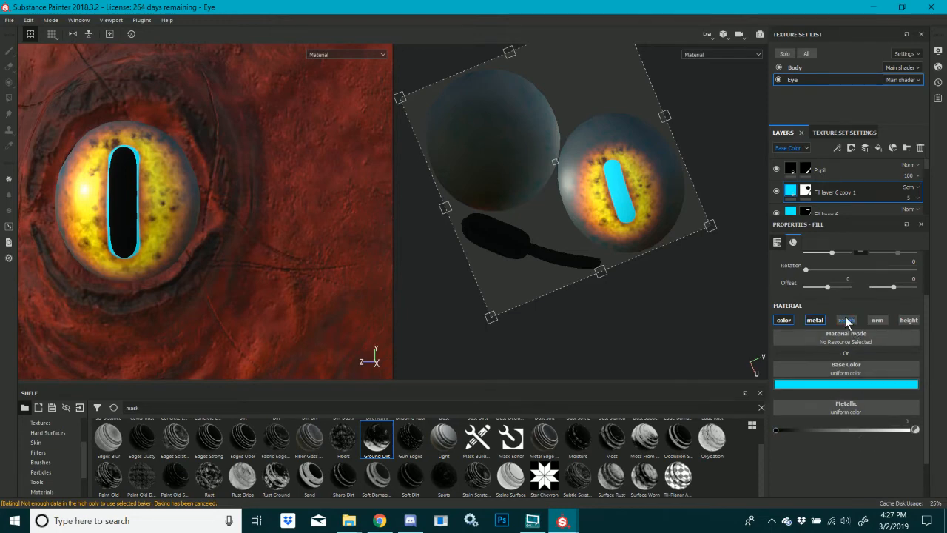
{"action": "left_click", "coordinate": [877, 431]}
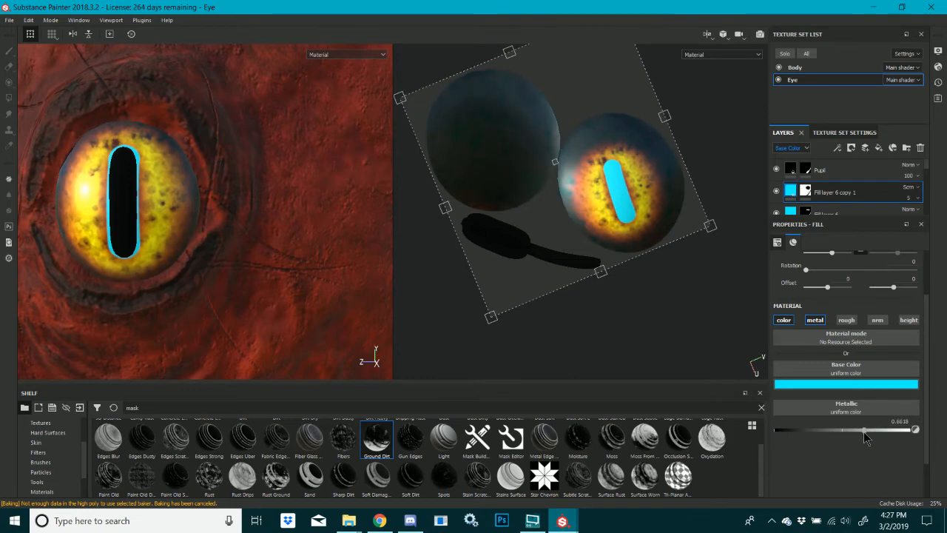
Enable roughness on Fill layer 6 copy 1, set it to about 0.19, and check the eye under rotated lighting
{"action": "left_click", "coordinate": [845, 320]}
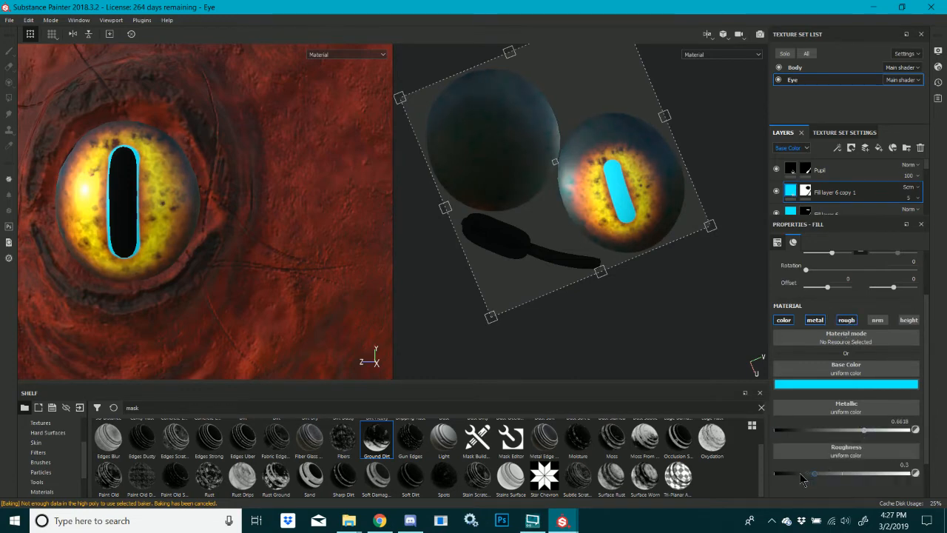
{"action": "left_click", "coordinate": [799, 474]}
{"action": "right_click_drag", "start_coordinate": [267, 220], "coordinate": [189, 230], "text": "shift"}
{"action": "scroll", "coordinate": [188, 229], "scroll_direction": "down", "scroll_amount": 5}
{"action": "mouse_move", "coordinate": [180, 235]}
{"action": "left_mouse_down", "text": "alt"}
{"action": "mouse_move", "coordinate": [270, 229]}
{"action": "mouse_move", "coordinate": [128, 242]}
{"action": "mouse_move", "coordinate": [180, 243]}
{"action": "left_mouse_up", "text": "alt"}
{"action": "mouse_move", "coordinate": [180, 243]}
{"action": "right_mouse_down", "text": "shift"}
{"action": "mouse_move", "coordinate": [230, 256]}
{"action": "mouse_move", "coordinate": [173, 247]}
{"action": "mouse_move", "coordinate": [197, 247]}
{"action": "mouse_move", "coordinate": [186, 241]}
{"action": "mouse_move", "coordinate": [197, 241]}
{"action": "mouse_move", "coordinate": [94, 268]}
{"action": "mouse_move", "coordinate": [132, 269]}
{"action": "right_mouse_up", "text": "shift"}
{"action": "scroll", "coordinate": [148, 209], "scroll_direction": "up", "scroll_amount": 5}
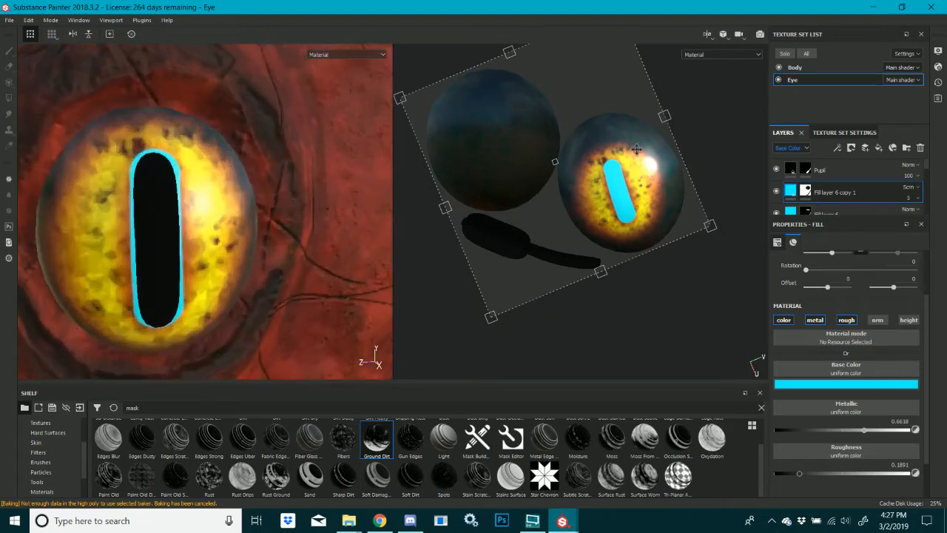
Change Fill layer 6's base color to pure white and check the pupil rim up close and from afar
{"action": "scroll", "coordinate": [792, 194], "scroll_direction": "down", "scroll_amount": 1}
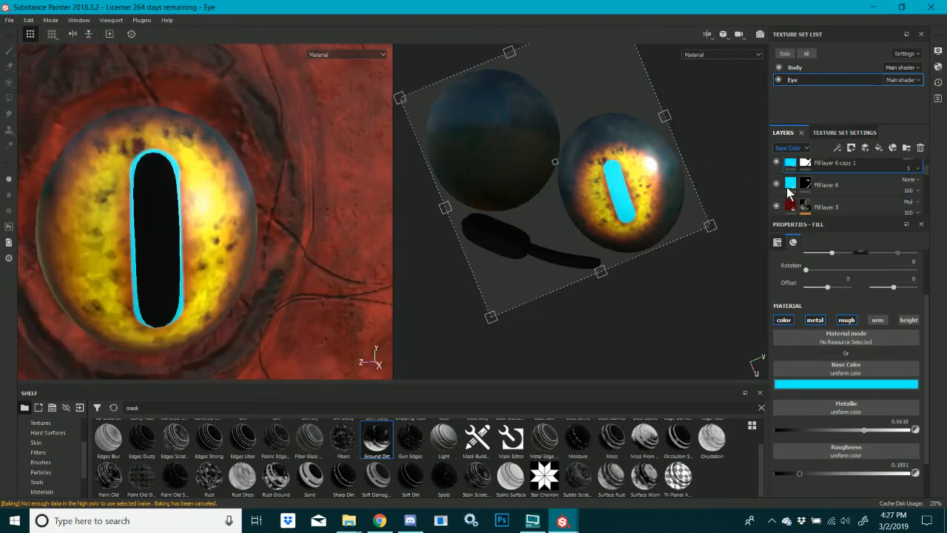
{"action": "left_click", "coordinate": [793, 192]}
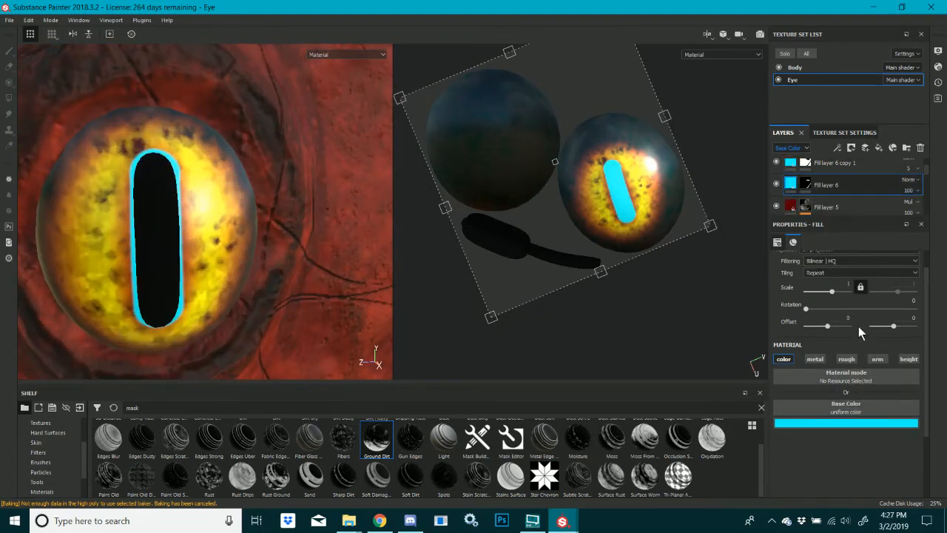
{"action": "left_click", "coordinate": [841, 424]}
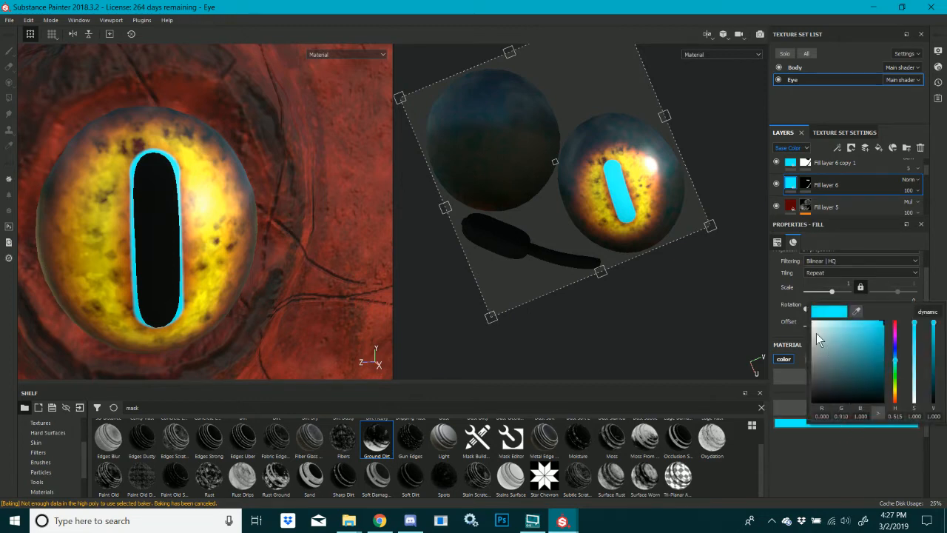
{"action": "left_click", "coordinate": [932, 331]}
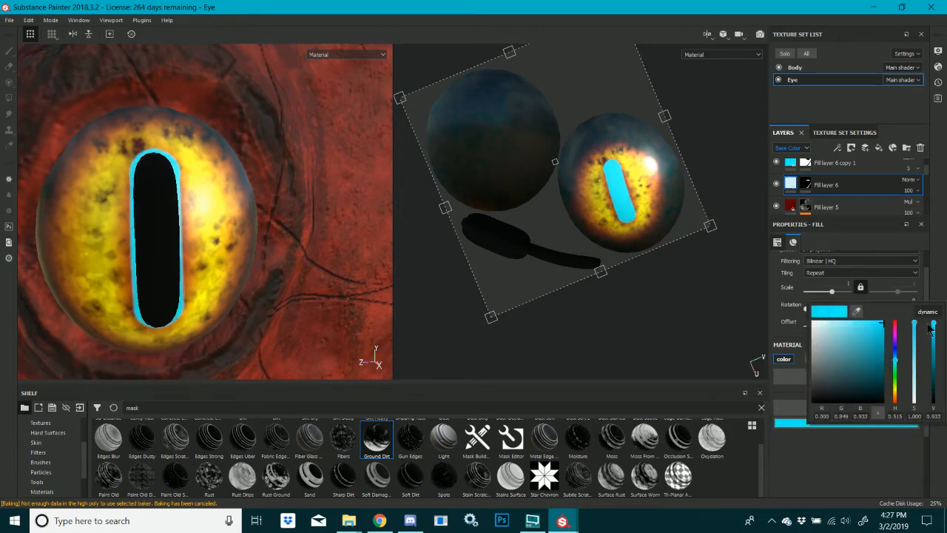
{"action": "left_click", "coordinate": [895, 392]}
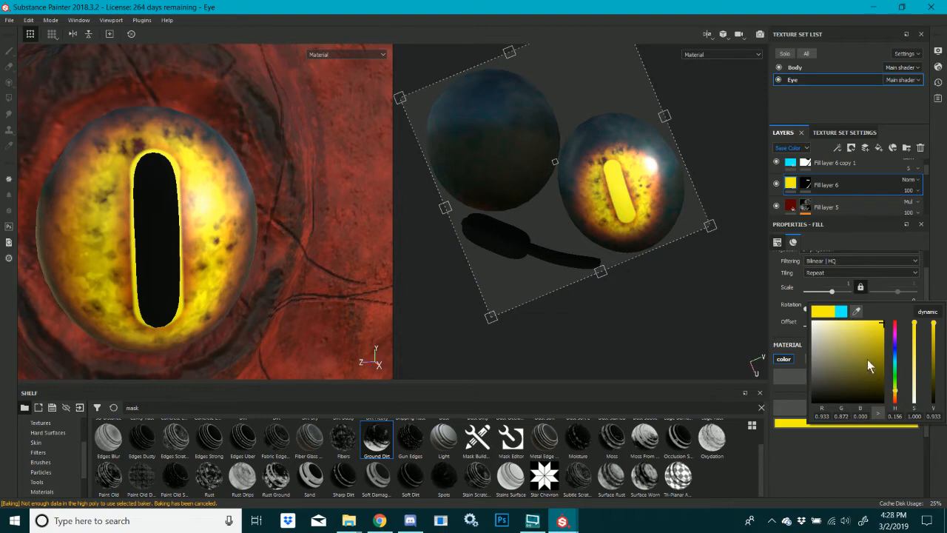
{"action": "left_click_drag", "start_coordinate": [867, 359], "coordinate": [812, 311]}
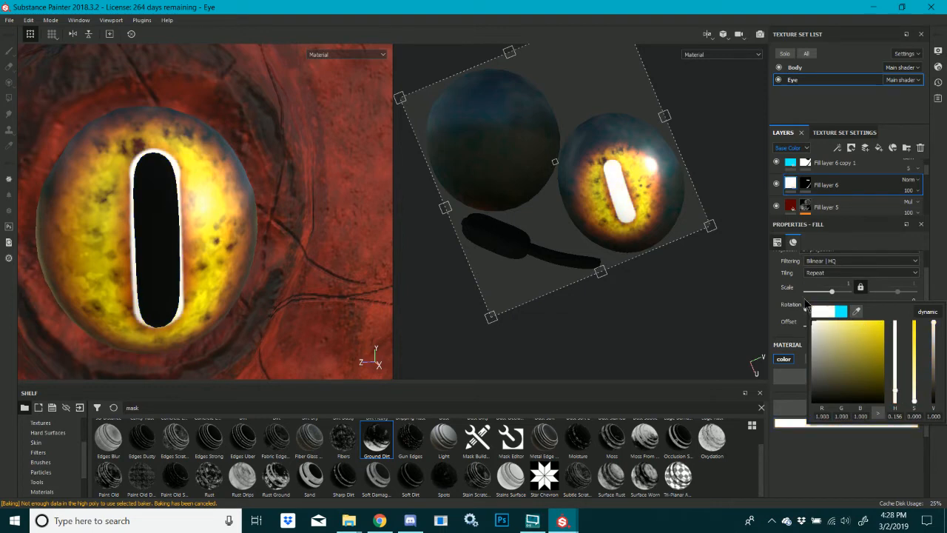
{"action": "left_click", "coordinate": [256, 189]}
{"action": "scroll", "coordinate": [257, 204], "scroll_direction": "up", "scroll_amount": 2}
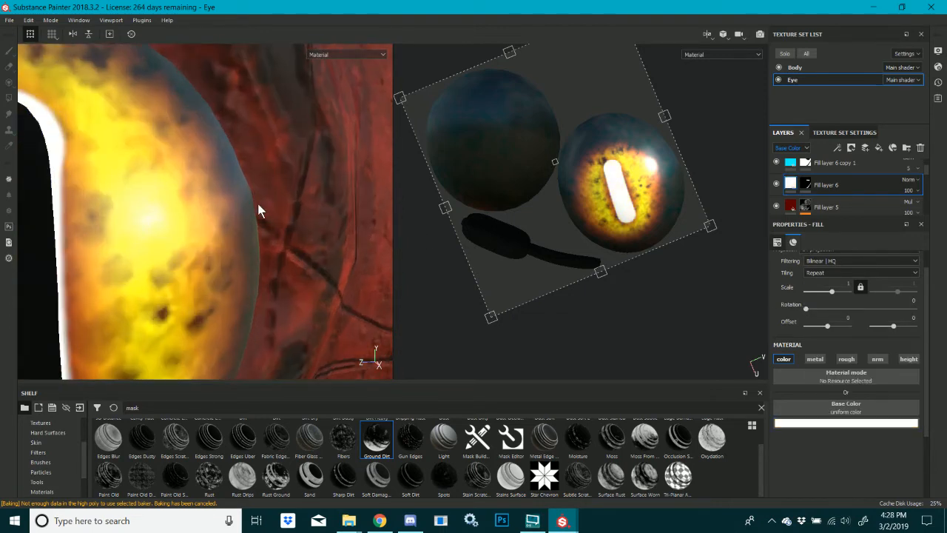
{"action": "scroll", "coordinate": [264, 212], "scroll_direction": "down", "scroll_amount": 5}
{"action": "scroll", "coordinate": [264, 212], "scroll_direction": "down", "scroll_amount": 2}
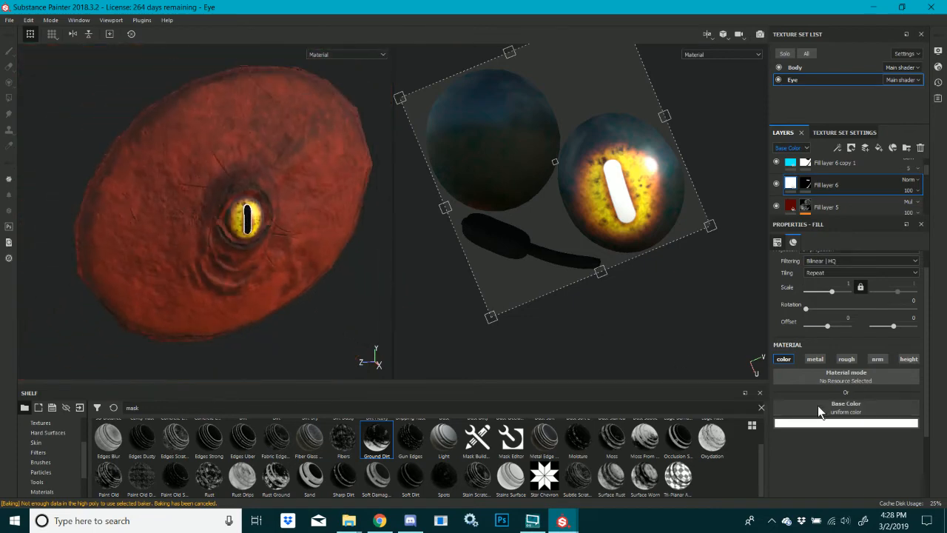
Set Fill layer 6's blending mode to Screen and inspect the rim around the pupil
{"action": "left_click", "coordinate": [828, 422]}
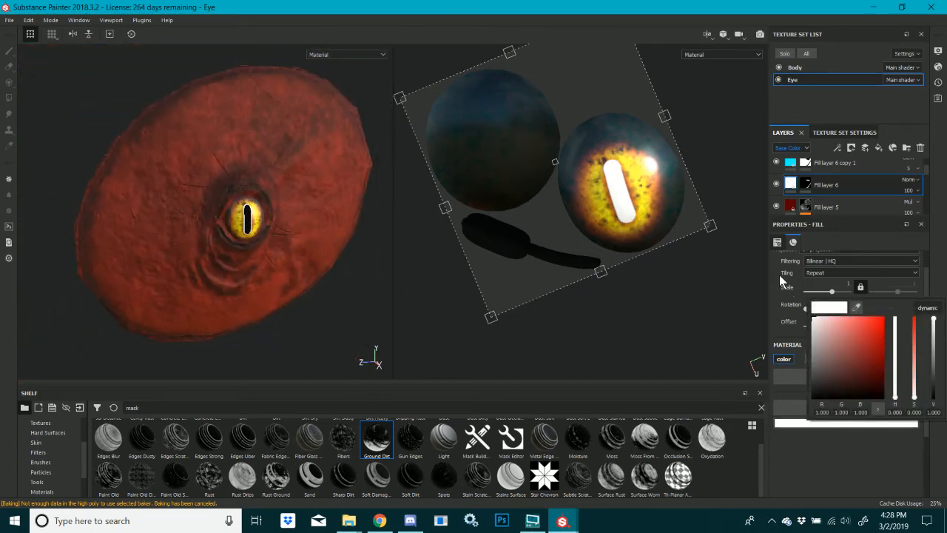
{"action": "left_click", "coordinate": [912, 180]}
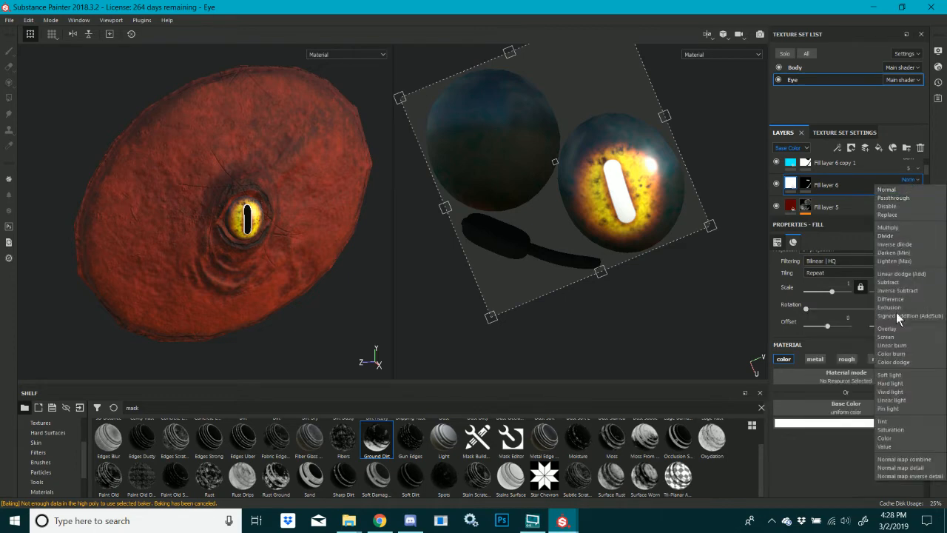
{"action": "left_click", "coordinate": [894, 336]}
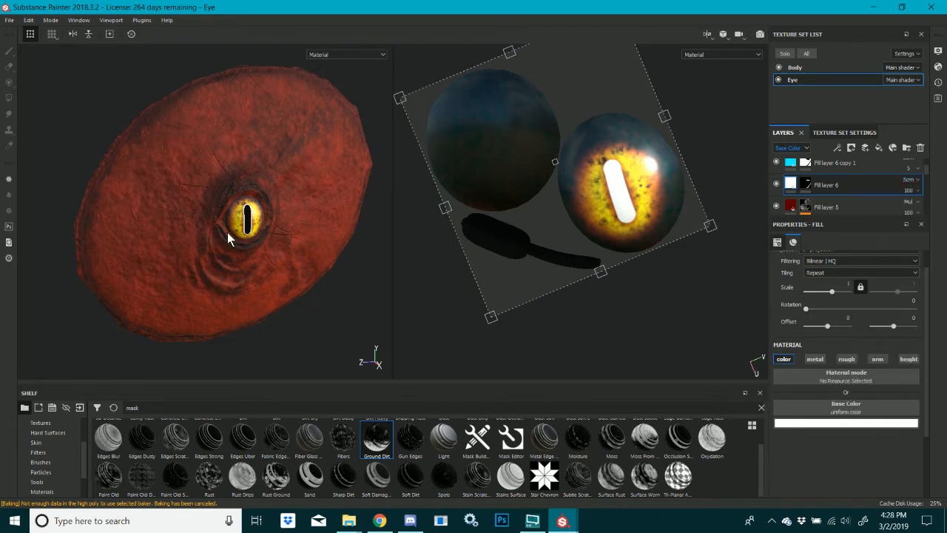
{"action": "scroll", "coordinate": [227, 232], "scroll_direction": "up", "scroll_amount": 3}
{"action": "scroll", "coordinate": [244, 209], "scroll_direction": "up", "scroll_amount": 3}
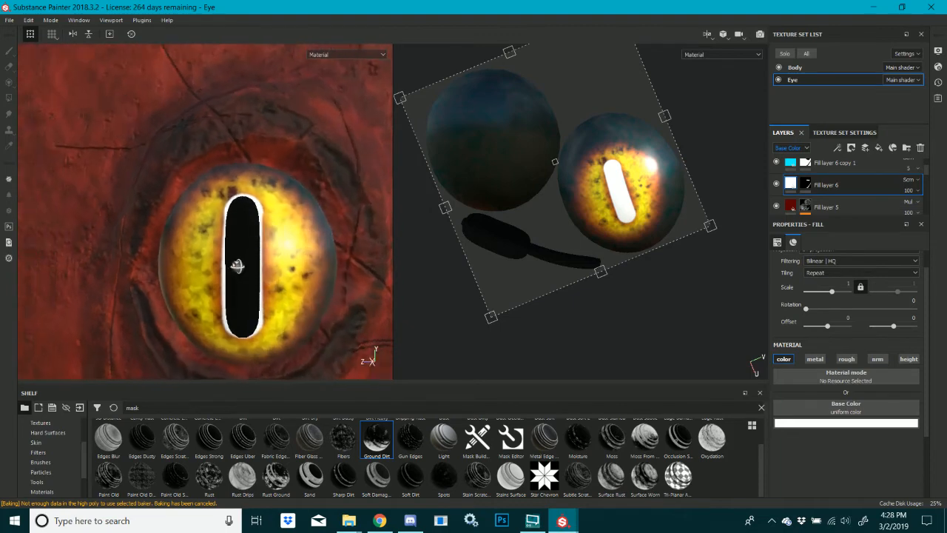
{"action": "scroll", "coordinate": [259, 256], "scroll_direction": "up", "scroll_amount": 2}
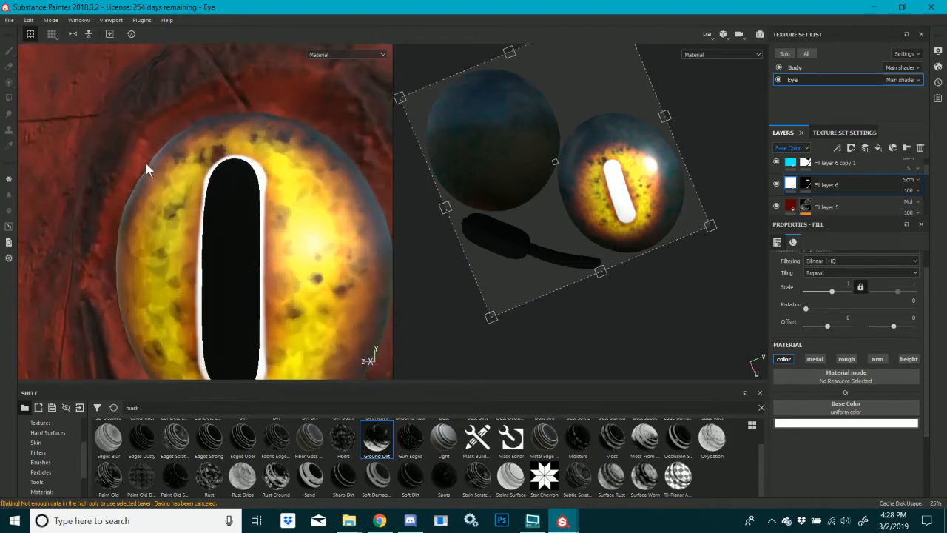
Thin the pupil rim by erasing its outer edge on Fill layer 6's mask with a size 2.83 eraser
{"action": "left_click", "coordinate": [807, 183]}
{"action": "left_click", "coordinate": [6, 67]}
{"action": "left_click_drag", "start_coordinate": [276, 184], "coordinate": [286, 187], "text": "alt"}
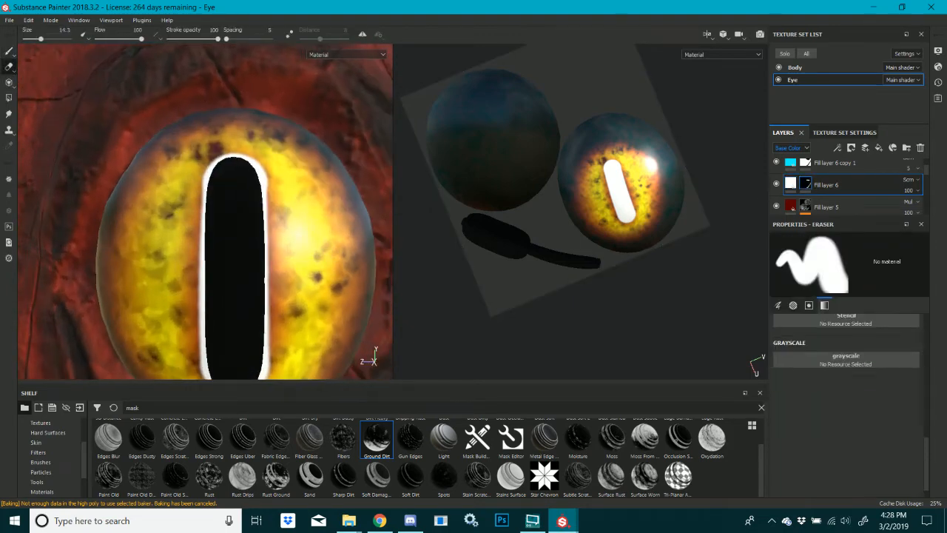
{"action": "right_click_drag", "start_coordinate": [283, 194], "coordinate": [287, 202], "text": "ctrl"}
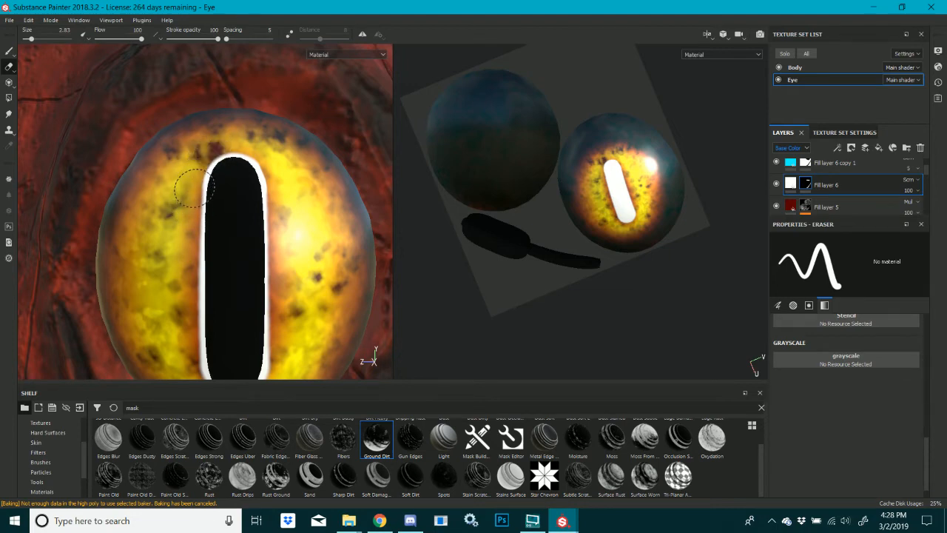
{"action": "middle_click_drag", "start_coordinate": [219, 196], "coordinate": [219, 89]}
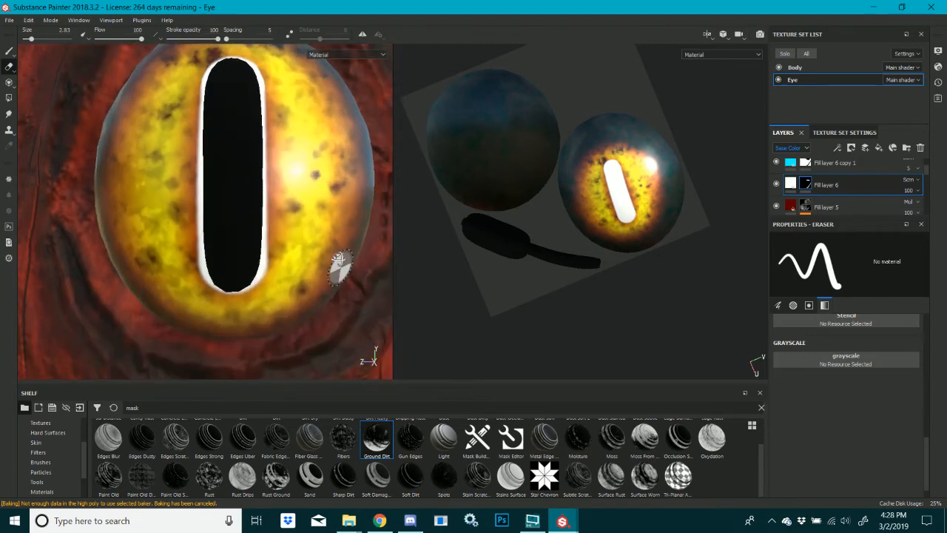
{"action": "left_click_drag", "start_coordinate": [340, 270], "coordinate": [325, 178], "text": "alt"}
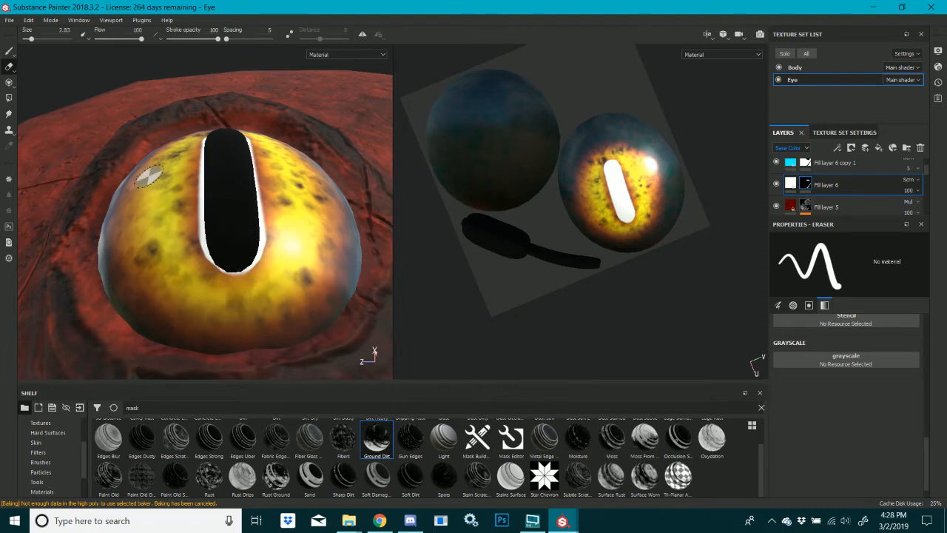
Paint white on Fill layer 6's mask around the pupil's lower end with a size 2.4 brush at 100 flow and 100 stroke opacity
{"action": "left_click", "coordinate": [9, 51]}
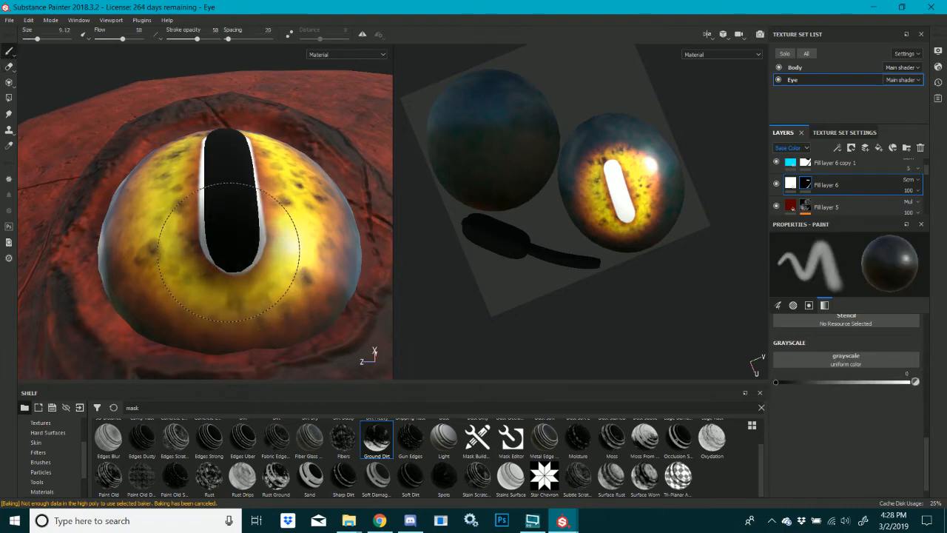
{"action": "key", "text": "x"}
{"action": "mouse_move", "coordinate": [237, 262]}
{"action": "right_mouse_down", "text": "ctrl"}
{"action": "mouse_move", "coordinate": [189, 262]}
{"action": "mouse_move", "coordinate": [204, 263]}
{"action": "mouse_move", "coordinate": [241, 231]}
{"action": "right_mouse_up", "text": "ctrl"}
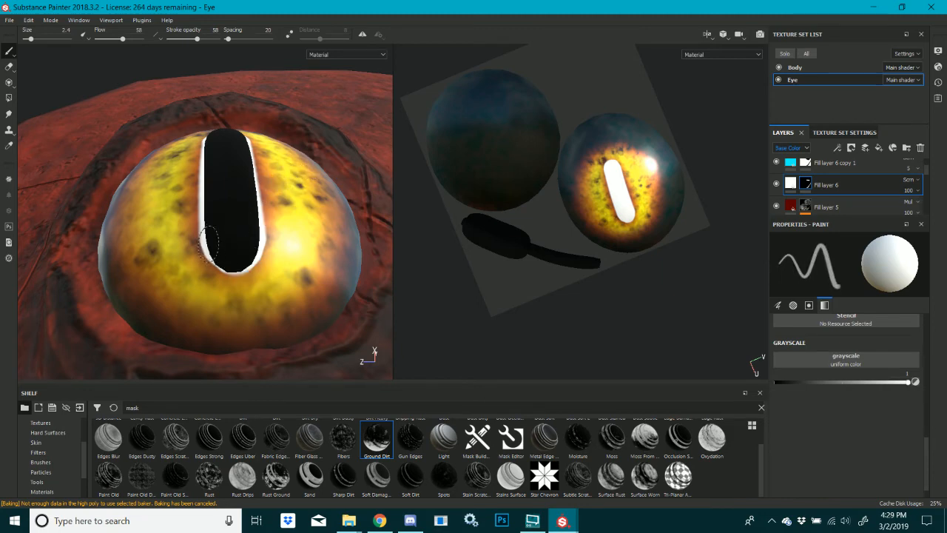
{"action": "left_click_drag", "start_coordinate": [207, 245], "coordinate": [219, 213]}
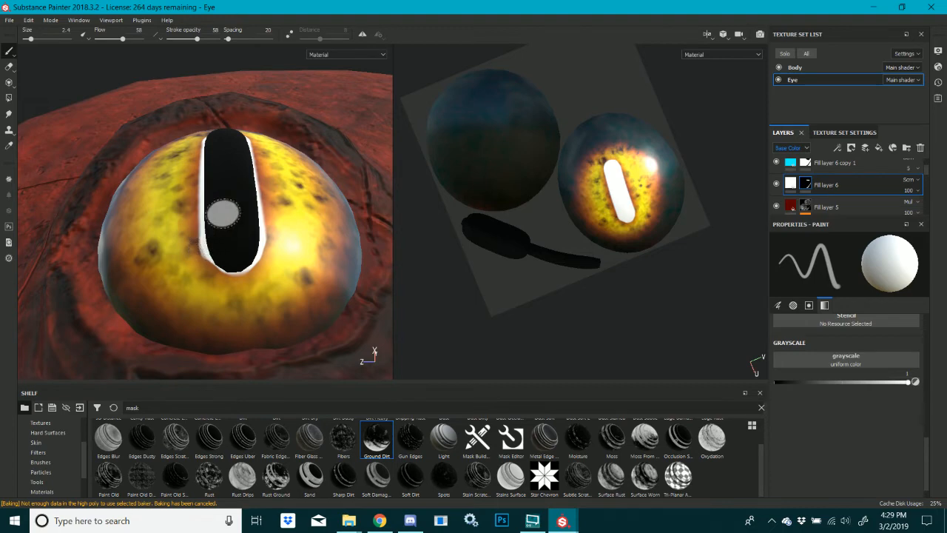
{"action": "left_click_drag", "start_coordinate": [196, 39], "coordinate": [219, 39]}
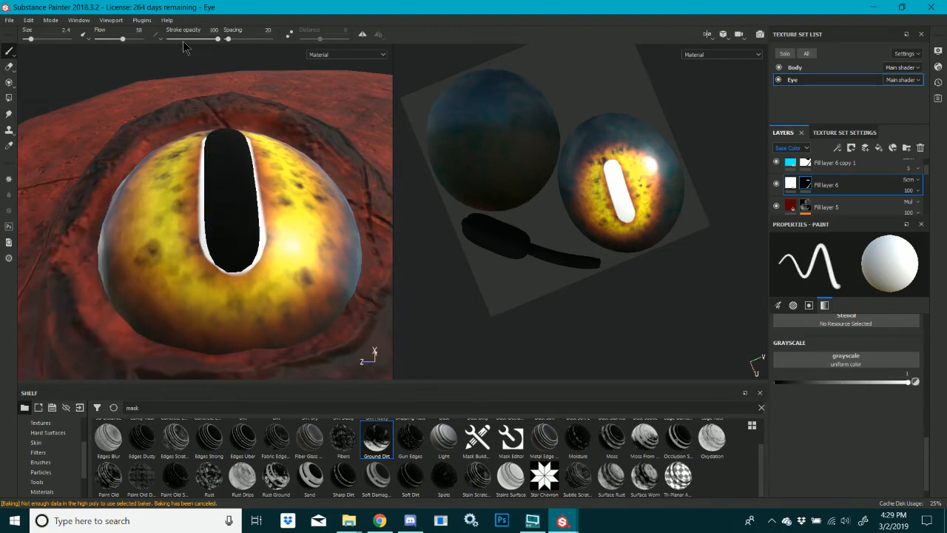
{"action": "left_click_drag", "start_coordinate": [122, 38], "coordinate": [141, 39]}
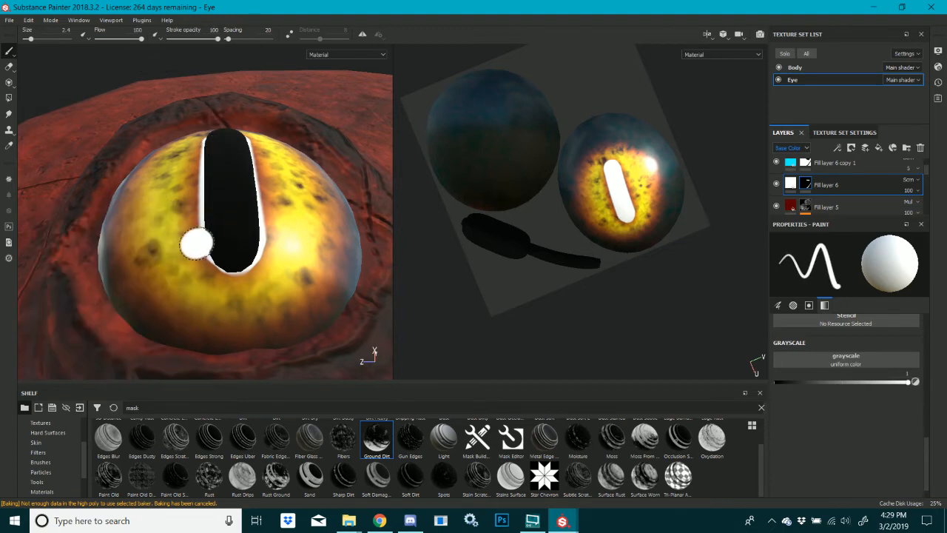
{"action": "left_click_drag", "start_coordinate": [196, 244], "coordinate": [207, 249]}
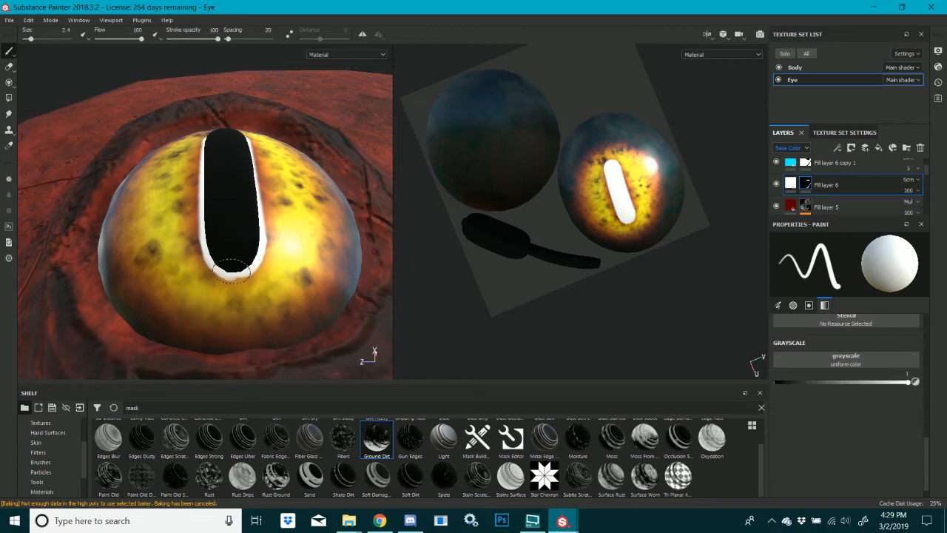
{"action": "left_click_drag", "start_coordinate": [238, 268], "coordinate": [246, 264]}
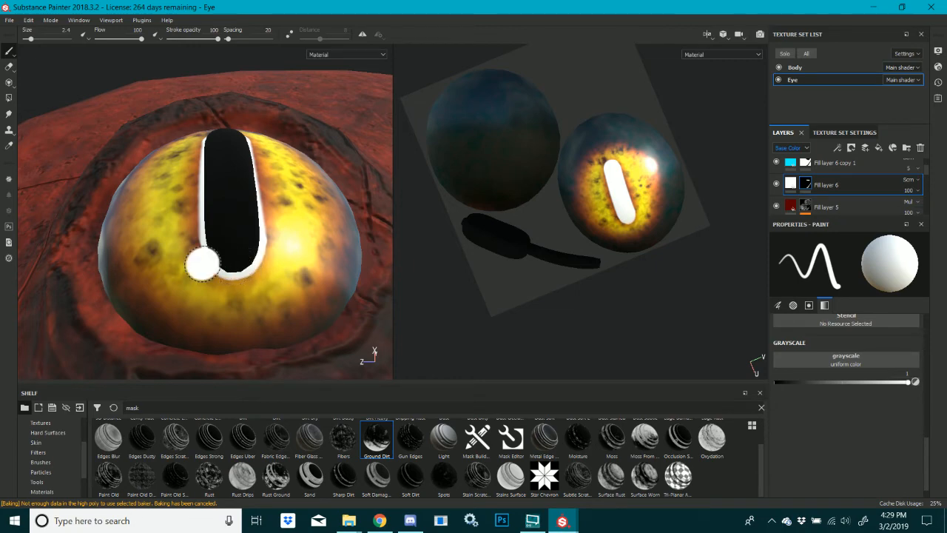
{"action": "left_click_drag", "start_coordinate": [202, 263], "coordinate": [249, 205], "text": "alt"}
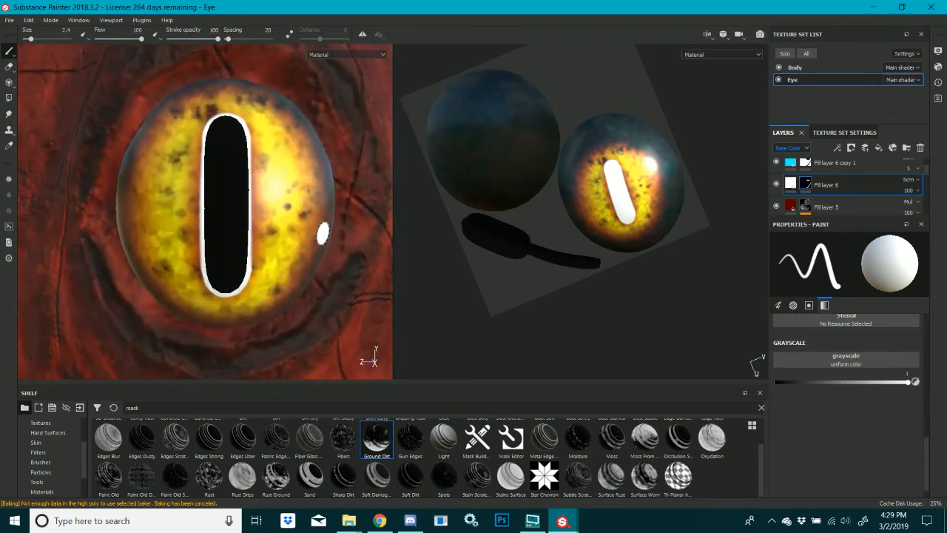
Lower Fill layer 6's opacity to 33 and check the softened pupil rim
{"action": "scroll", "coordinate": [212, 234], "scroll_direction": "down", "scroll_amount": 3}
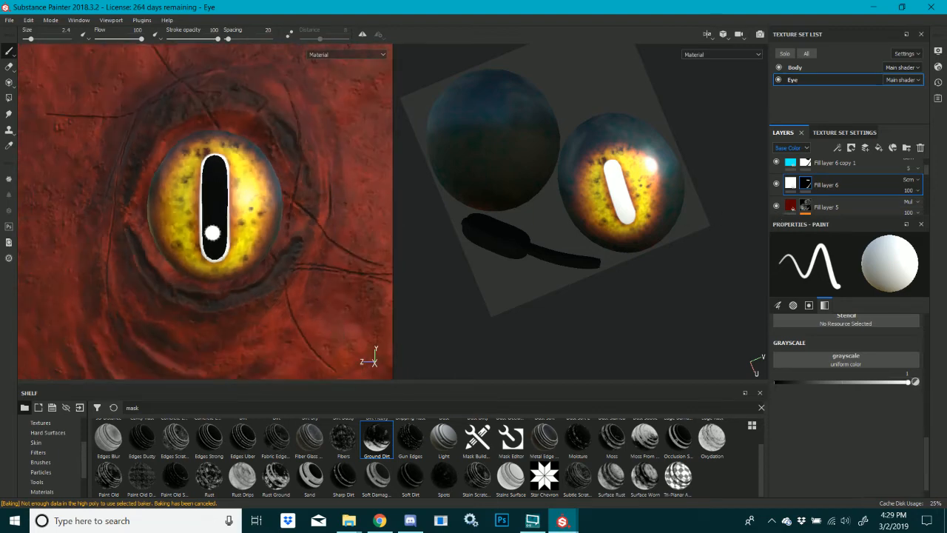
{"action": "scroll", "coordinate": [212, 233], "scroll_direction": "down", "scroll_amount": 4}
{"action": "scroll", "coordinate": [218, 282], "scroll_direction": "up", "scroll_amount": 4}
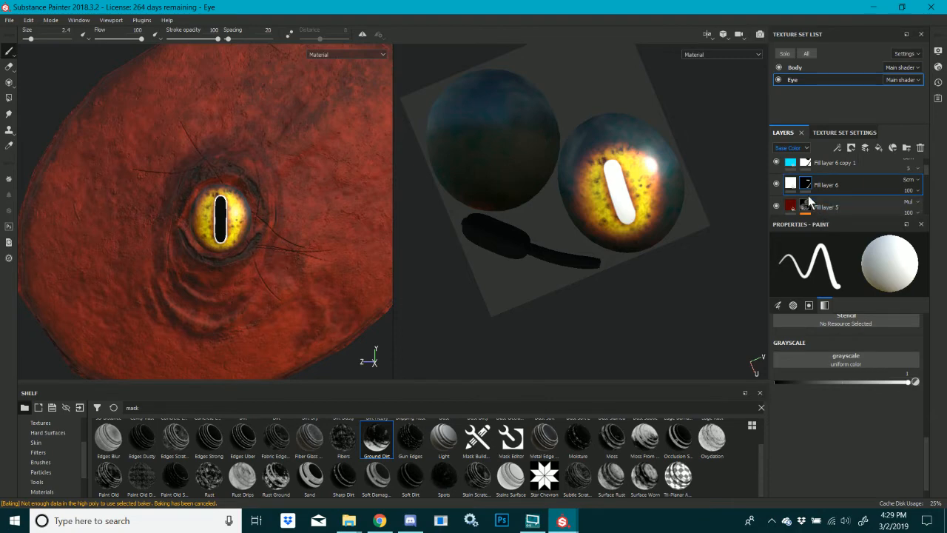
{"action": "scroll", "coordinate": [808, 195], "scroll_direction": "up", "scroll_amount": 1}
{"action": "scroll", "coordinate": [851, 176], "scroll_direction": "down", "scroll_amount": 2}
{"action": "scroll", "coordinate": [880, 183], "scroll_direction": "up", "scroll_amount": 1}
{"action": "left_click", "coordinate": [910, 188]}
{"action": "left_click", "coordinate": [915, 208]}
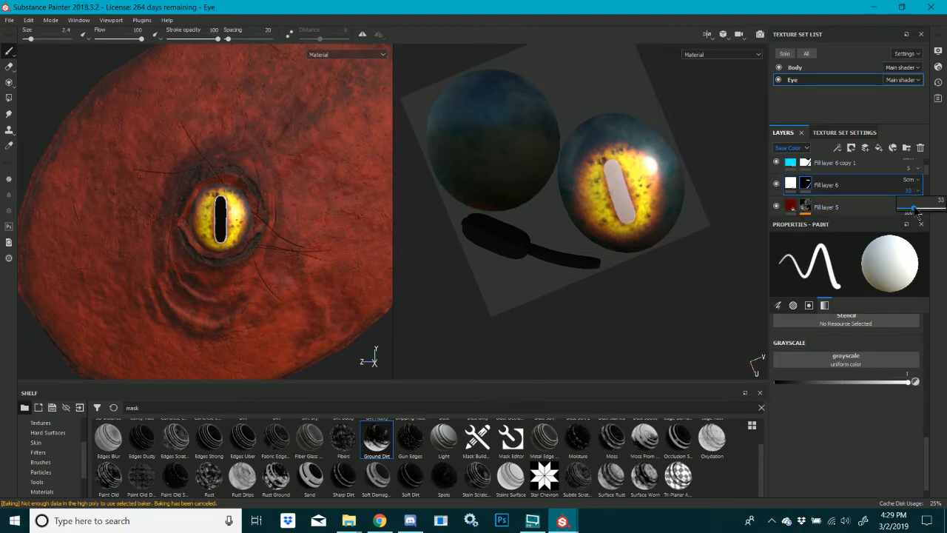
{"action": "scroll", "coordinate": [184, 212], "scroll_direction": "up", "scroll_amount": 5}
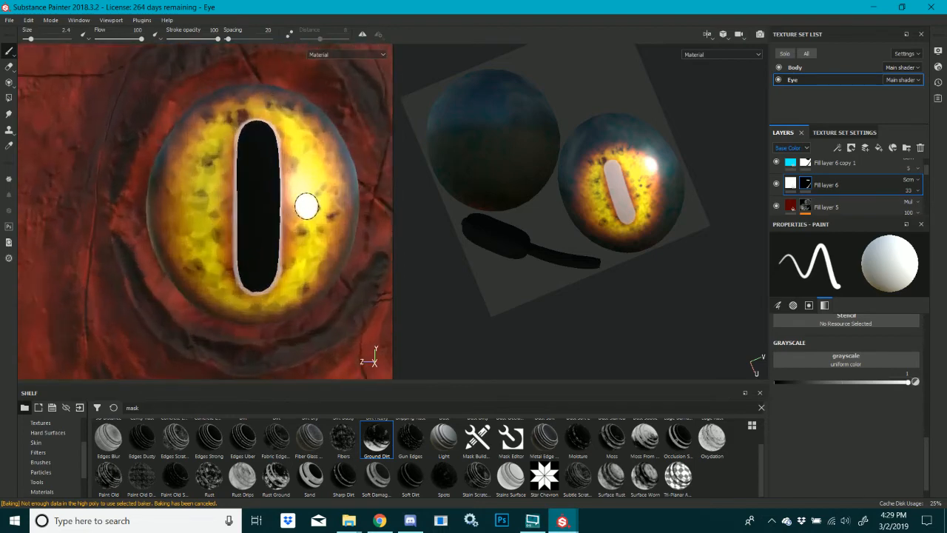
Raise Fill layer 6's opacity to 100 so the white pupil rim reads at full strength
{"action": "left_click", "coordinate": [910, 189]}
{"action": "left_click_drag", "start_coordinate": [913, 207], "coordinate": [940, 206]}
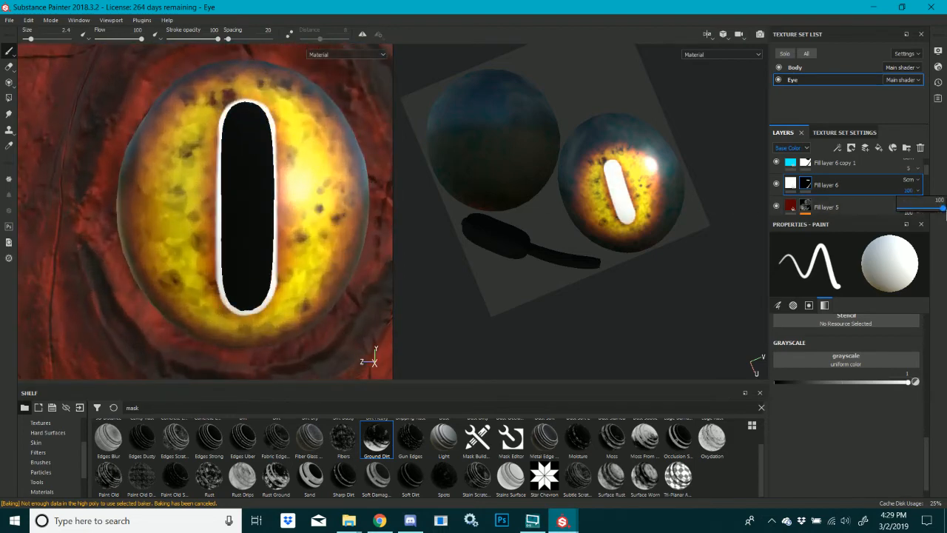
{"action": "scroll", "coordinate": [228, 157], "scroll_direction": "down", "scroll_amount": 3}
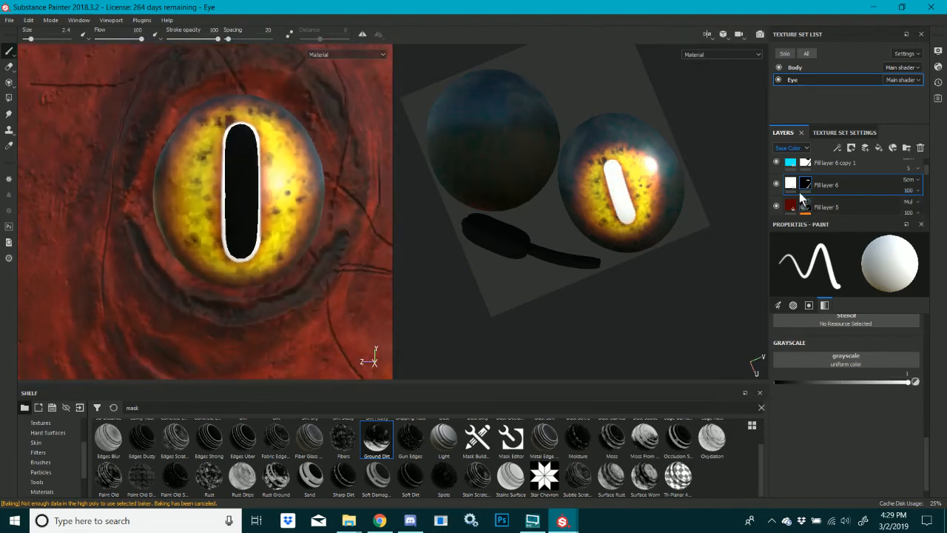
Set Fill layer 6's height to 0.6655 and inspect the pupil rim from several distances and lighting angles
{"action": "left_click", "coordinate": [790, 183]}
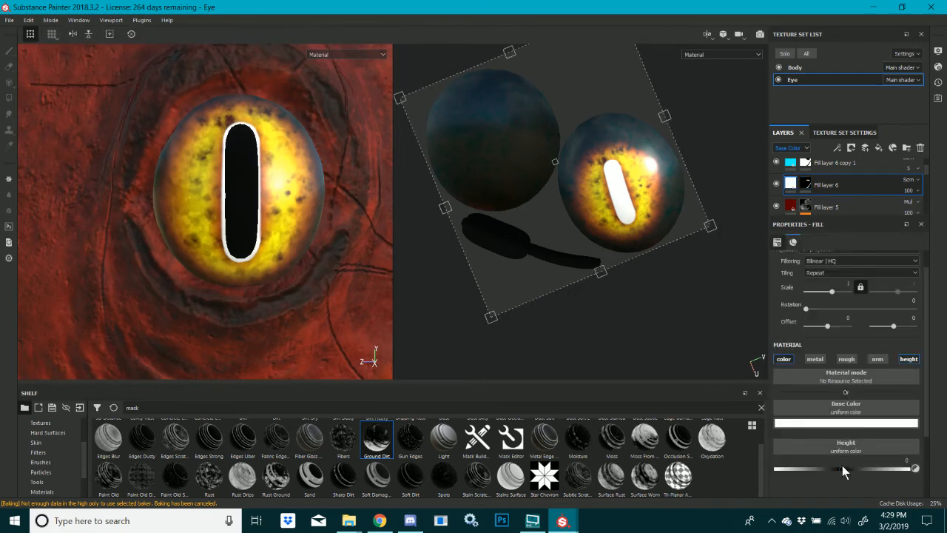
{"action": "left_click_drag", "start_coordinate": [842, 468], "coordinate": [908, 468]}
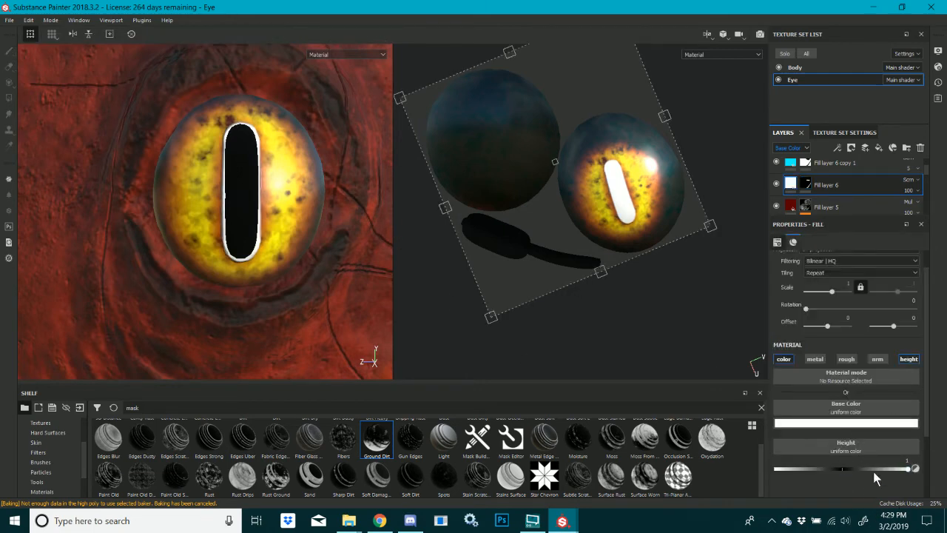
{"action": "scroll", "coordinate": [308, 228], "scroll_direction": "up", "scroll_amount": 3}
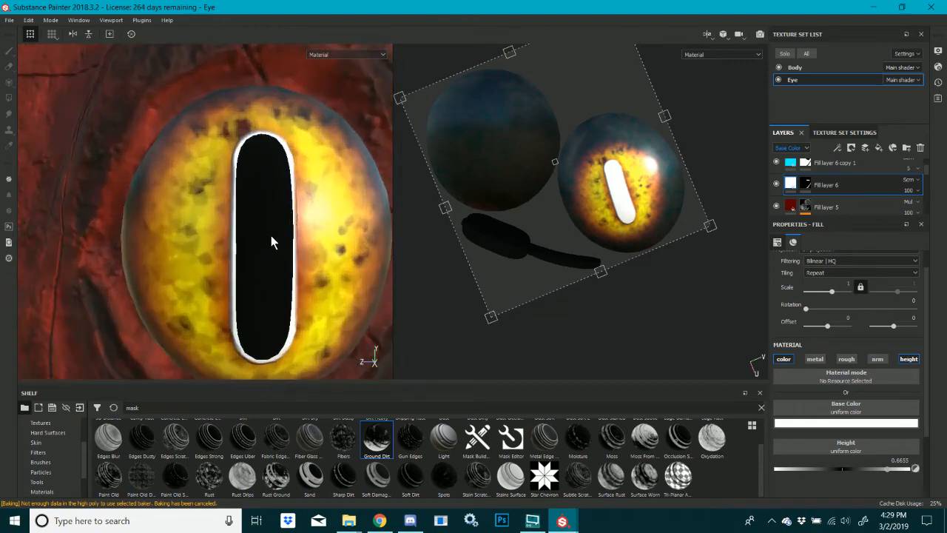
{"action": "mouse_move", "coordinate": [329, 234]}
{"action": "right_mouse_down", "text": "shift"}
{"action": "mouse_move", "coordinate": [281, 235]}
{"action": "mouse_move", "coordinate": [330, 253]}
{"action": "mouse_move", "coordinate": [482, 259]}
{"action": "mouse_move", "coordinate": [249, 258]}
{"action": "mouse_move", "coordinate": [291, 269]}
{"action": "right_mouse_up", "text": "shift"}
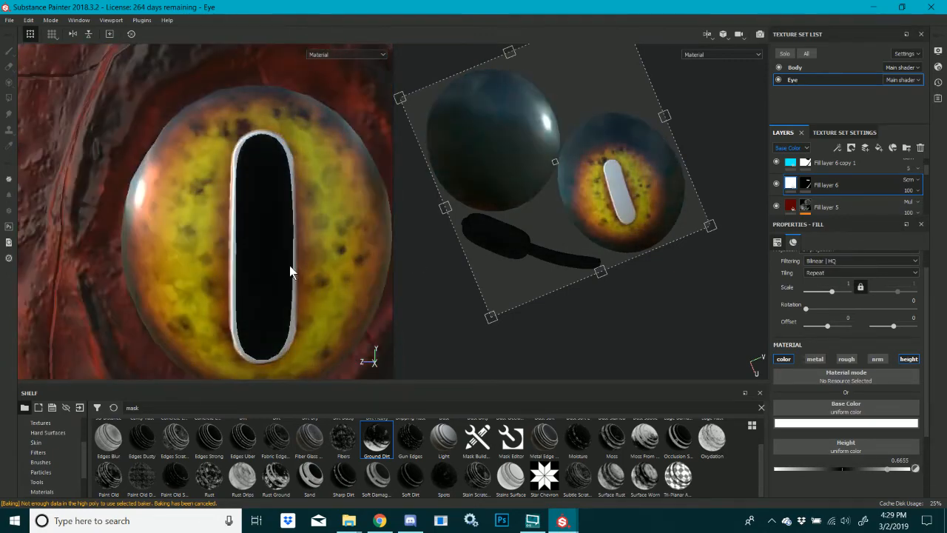
{"action": "scroll", "coordinate": [289, 265], "scroll_direction": "down", "scroll_amount": 3}
{"action": "scroll", "coordinate": [290, 265], "scroll_direction": "down", "scroll_amount": 2}
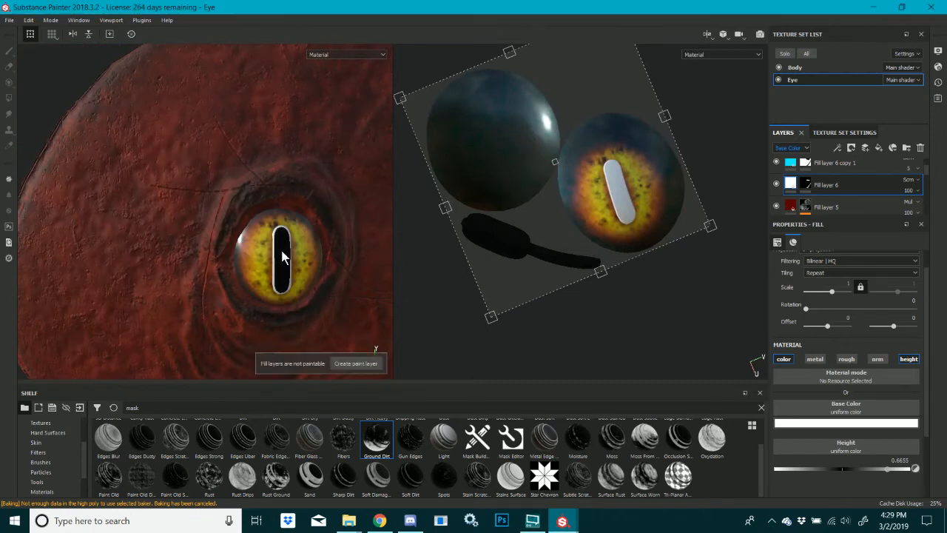
{"action": "left_click_drag", "start_coordinate": [240, 241], "coordinate": [284, 249], "text": "alt"}
{"action": "scroll", "coordinate": [195, 244], "scroll_direction": "down", "scroll_amount": 6}
{"action": "scroll", "coordinate": [245, 258], "scroll_direction": "up", "scroll_amount": 5}
{"action": "right_click_drag", "start_coordinate": [284, 249], "coordinate": [221, 242], "text": "shift"}
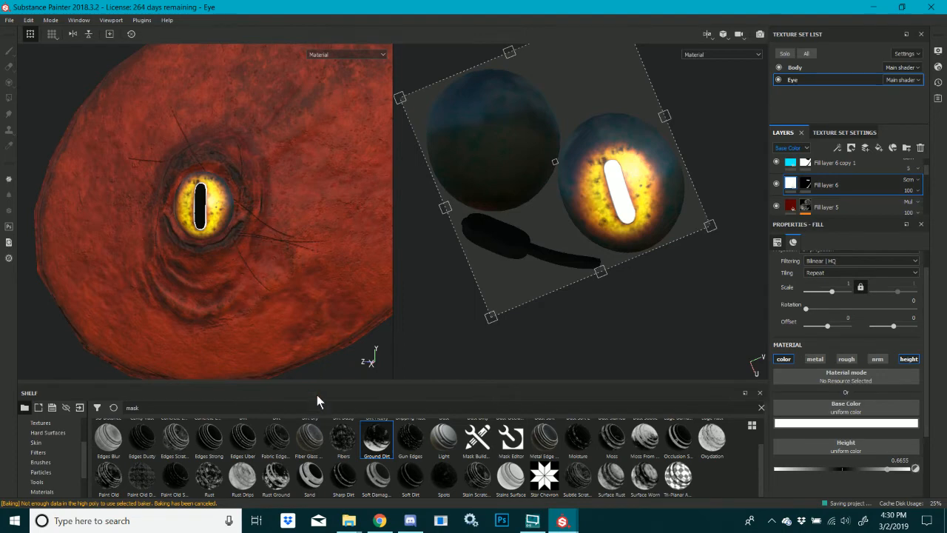
Switch to Chrome to check the YouTube live chat and the Twitch stream page, and return to Substance Painter's eye project
{"action": "left_click", "coordinate": [378, 521]}
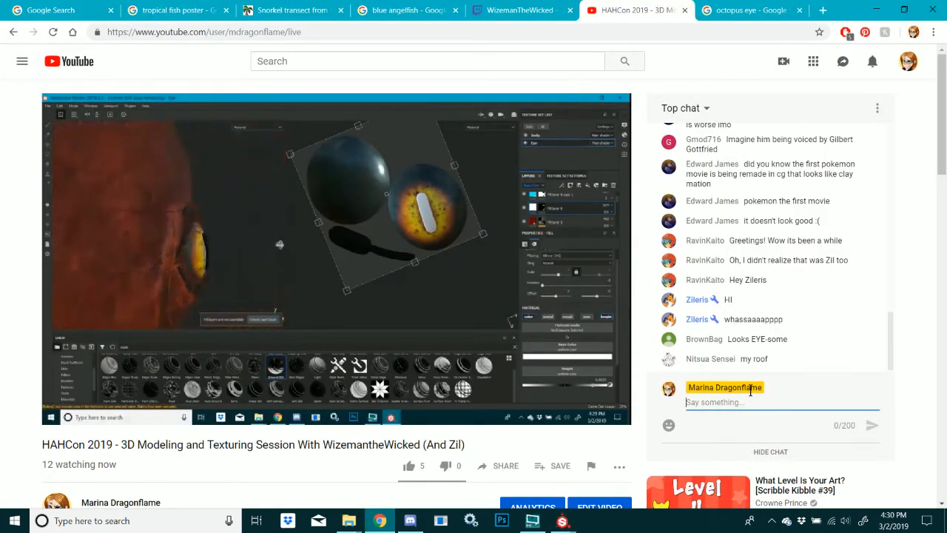
{"action": "left_click", "coordinate": [540, 9]}
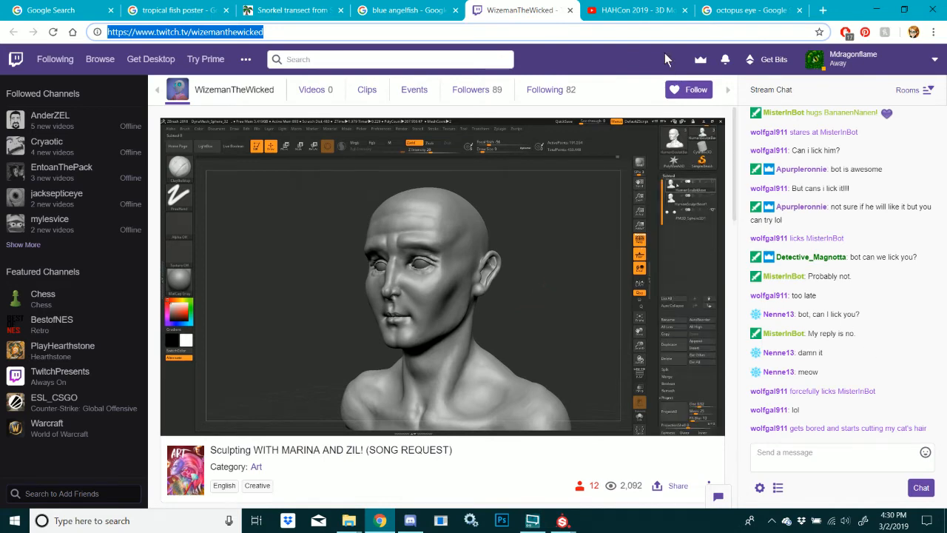
{"action": "left_click", "coordinate": [636, 10]}
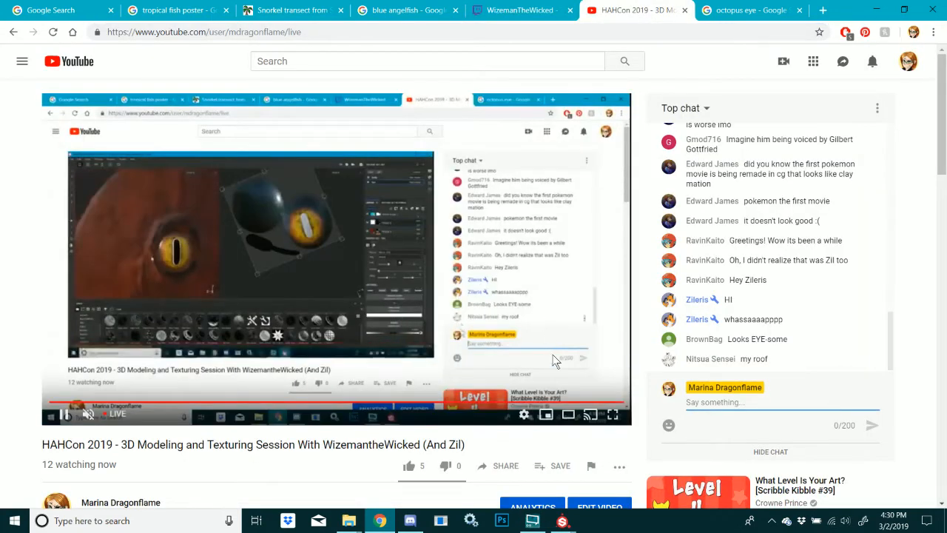
{"action": "mouse_move", "coordinate": [562, 523]}
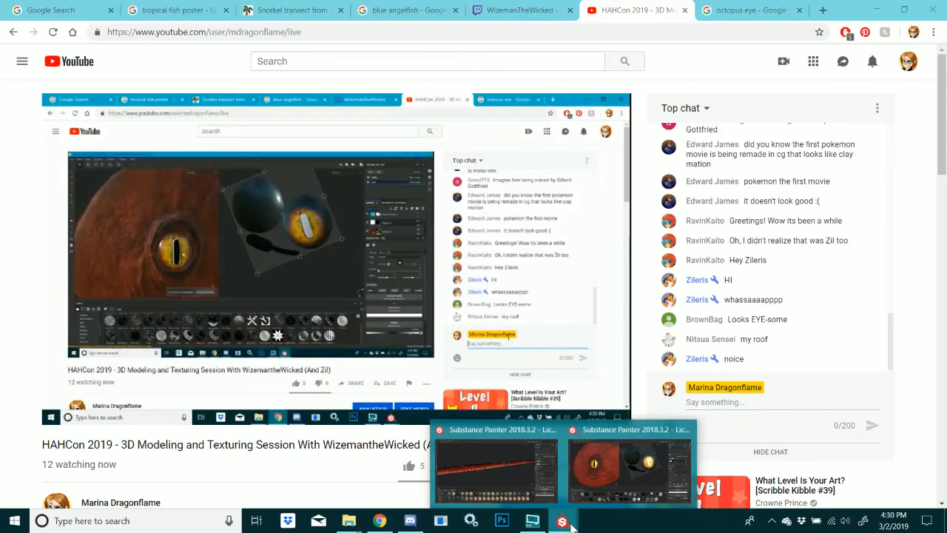
{"action": "left_click", "coordinate": [629, 466]}
In the Body texture set, darken Fill layer 1's base color to R 0.151, G 0.006, B 0.003
{"action": "scroll", "coordinate": [181, 169], "scroll_direction": "down", "scroll_amount": 2}
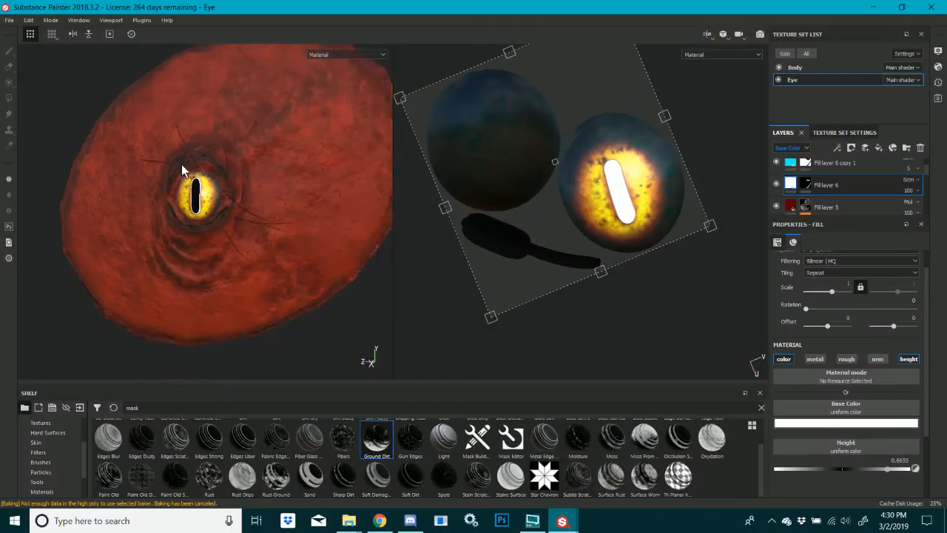
{"action": "scroll", "coordinate": [205, 196], "scroll_direction": "up", "scroll_amount": 4}
{"action": "scroll", "coordinate": [247, 156], "scroll_direction": "up", "scroll_amount": 3}
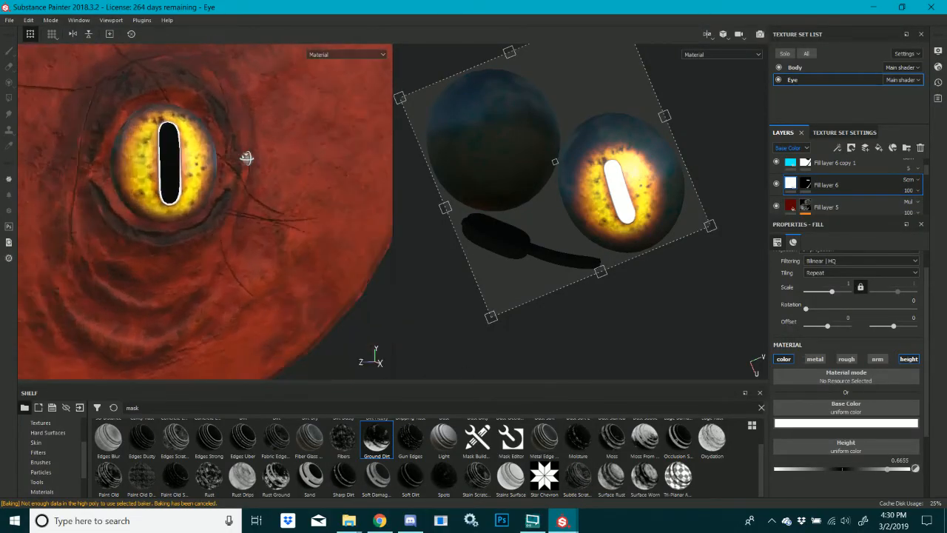
{"action": "scroll", "coordinate": [218, 205], "scroll_direction": "down", "scroll_amount": 5}
{"action": "scroll", "coordinate": [218, 200], "scroll_direction": "down", "scroll_amount": 1}
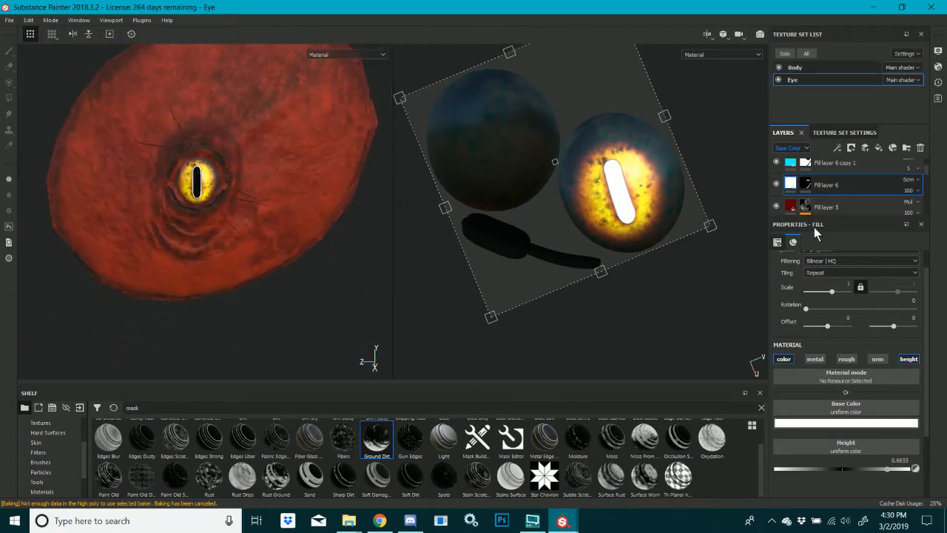
{"action": "left_click", "coordinate": [795, 68]}
{"action": "left_click", "coordinate": [776, 178]}
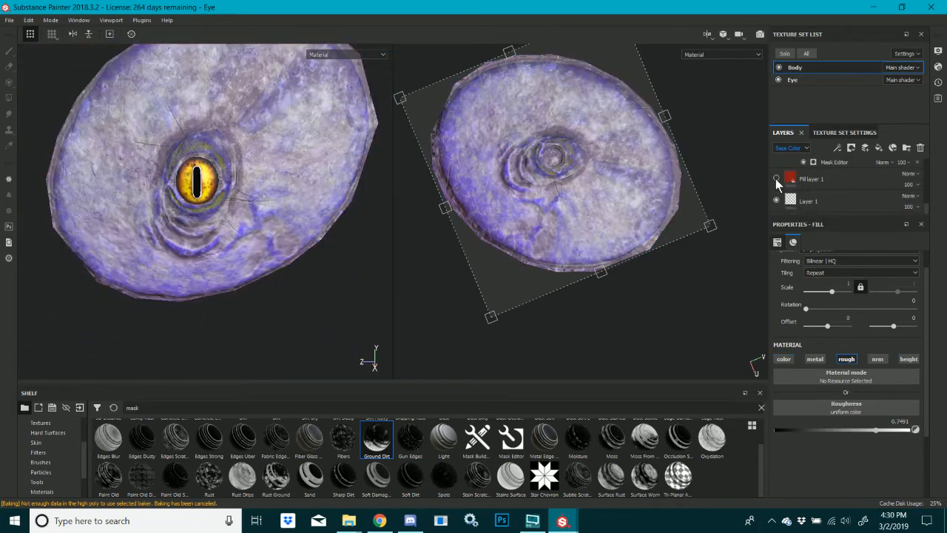
{"action": "left_click", "coordinate": [775, 178]}
{"action": "left_click", "coordinate": [784, 359]}
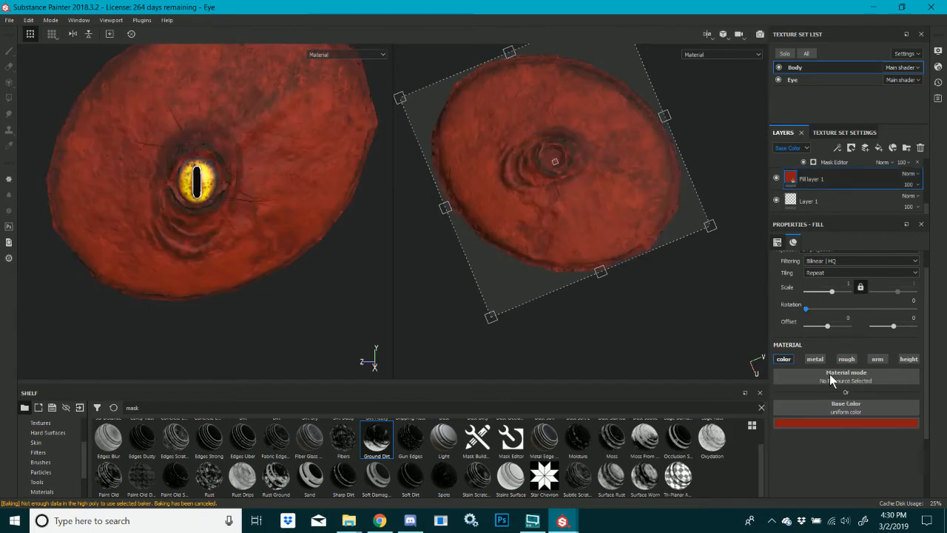
{"action": "left_click", "coordinate": [834, 423]}
{"action": "left_click_drag", "start_coordinate": [930, 353], "coordinate": [937, 372]}
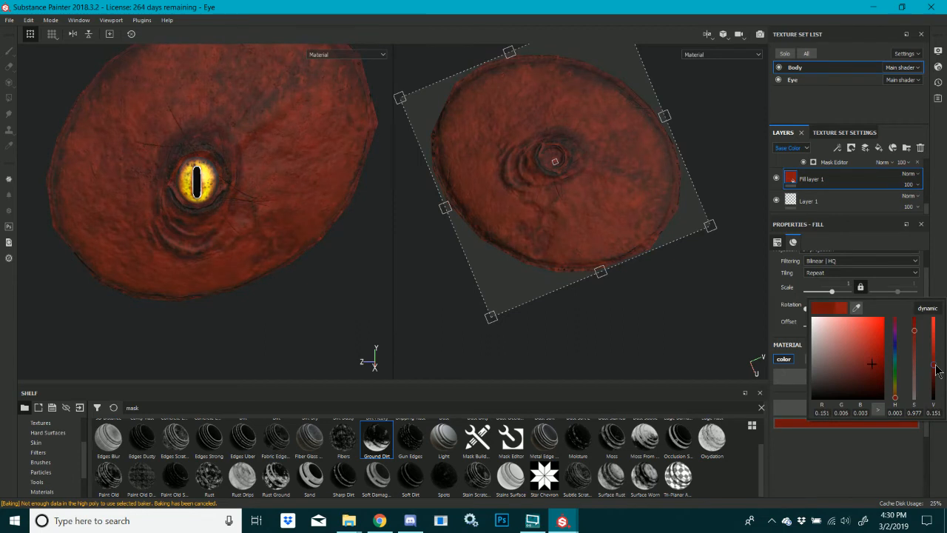
{"action": "left_click_drag", "start_coordinate": [329, 255], "coordinate": [285, 224], "text": "alt"}
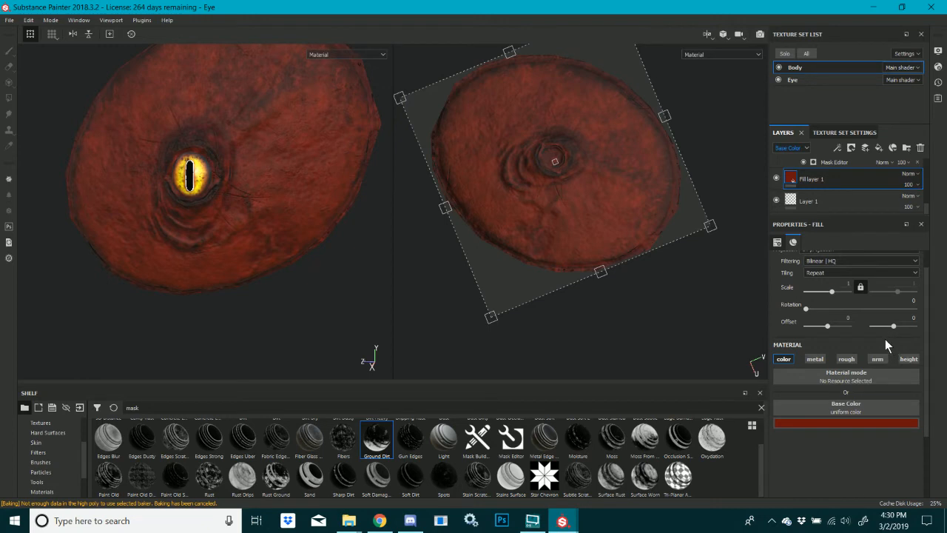
{"action": "scroll", "coordinate": [824, 209], "scroll_direction": "up", "scroll_amount": 2}
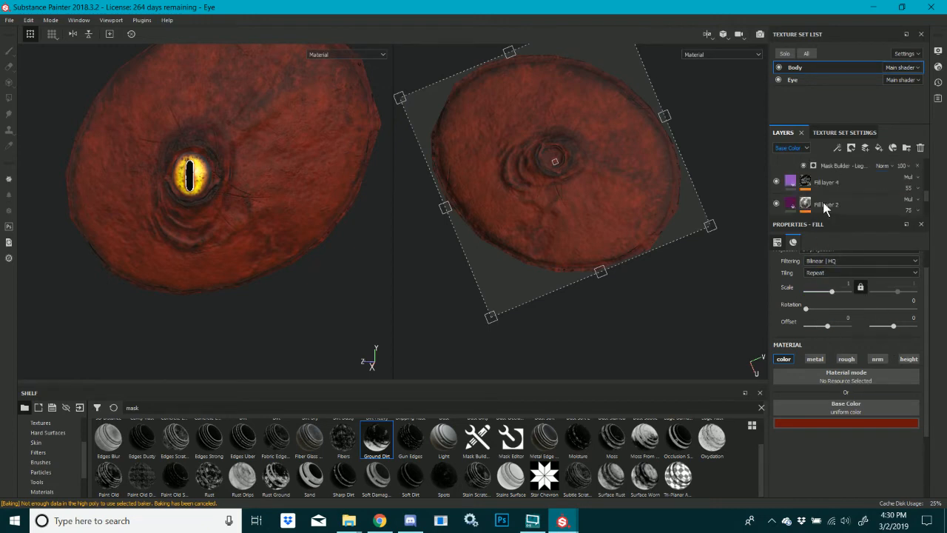
{"action": "scroll", "coordinate": [823, 201], "scroll_direction": "down", "scroll_amount": 2}
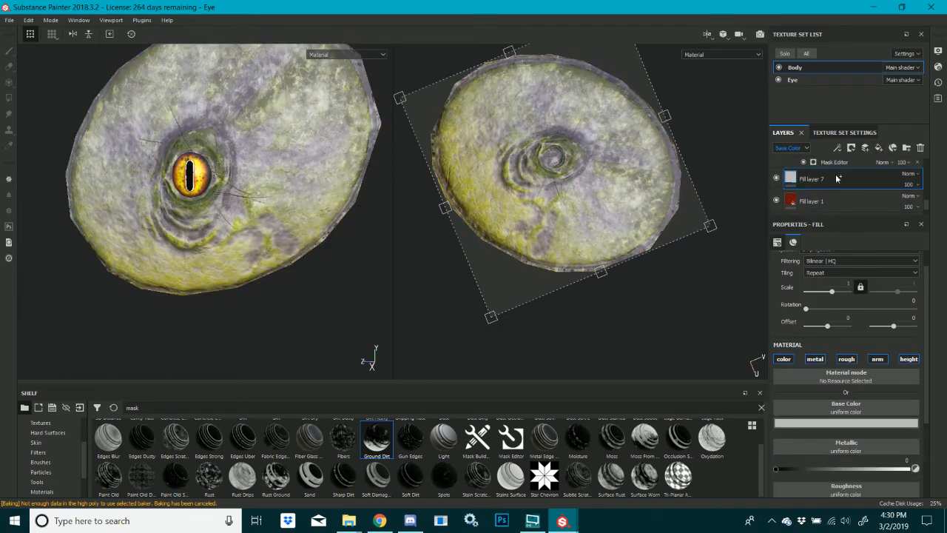
{"action": "key", "text": "ctrl+z"}
Duplicate Fill layer 1 and try the Metal Edge, Moisture and Moss smart masks on the copy
{"action": "right_click", "coordinate": [837, 181]}
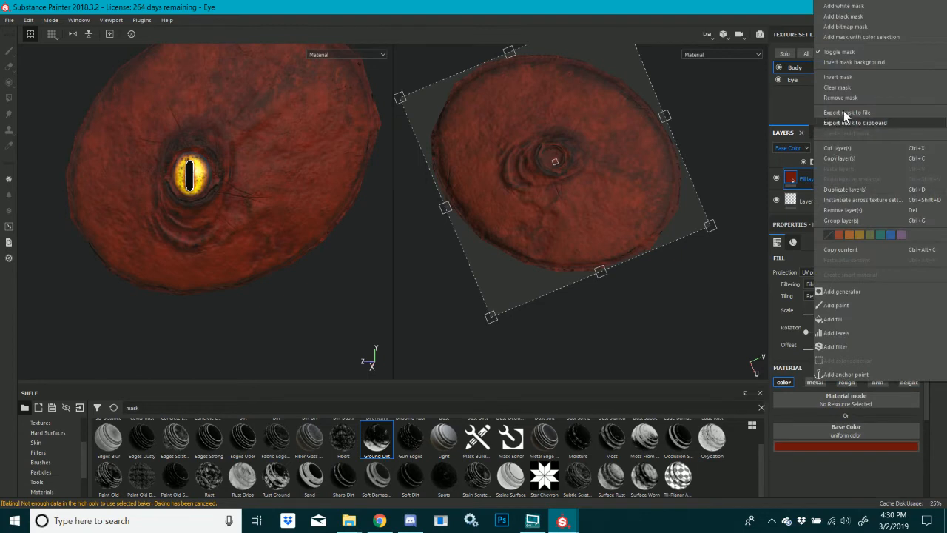
{"action": "left_click", "coordinate": [841, 190]}
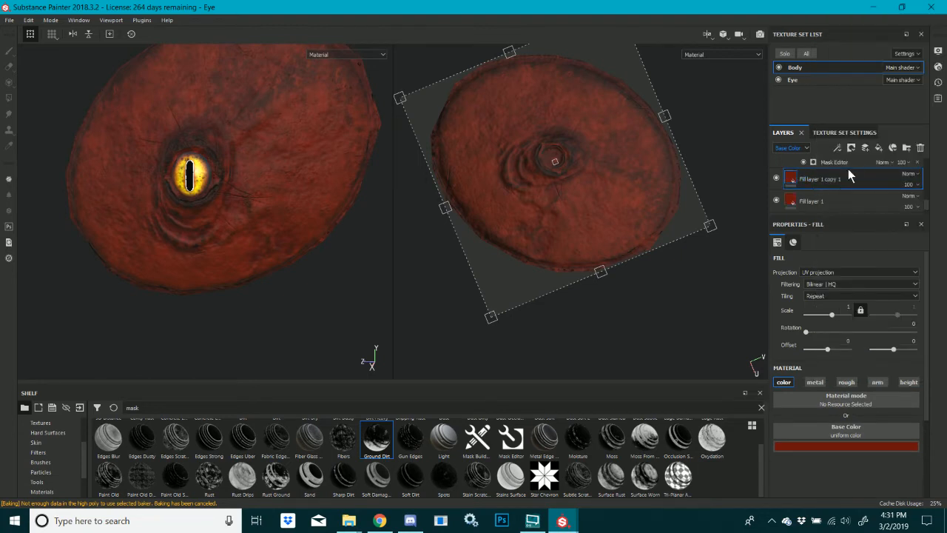
{"action": "left_click_drag", "start_coordinate": [546, 448], "coordinate": [814, 180]}
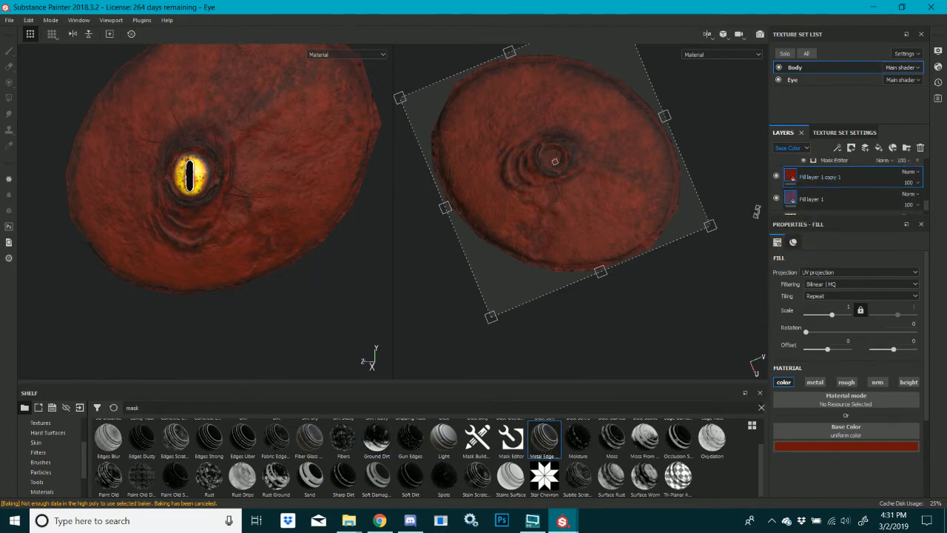
{"action": "mouse_move", "coordinate": [573, 439]}
{"action": "left_mouse_down"}
{"action": "mouse_move", "coordinate": [812, 211]}
{"action": "mouse_move", "coordinate": [803, 176]}
{"action": "left_mouse_up"}
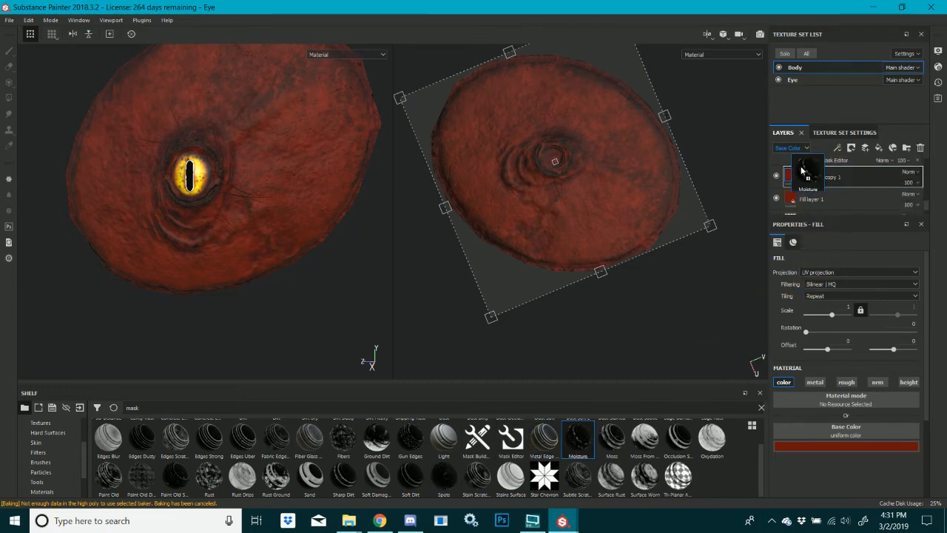
{"action": "left_click_drag", "start_coordinate": [603, 442], "coordinate": [809, 195]}
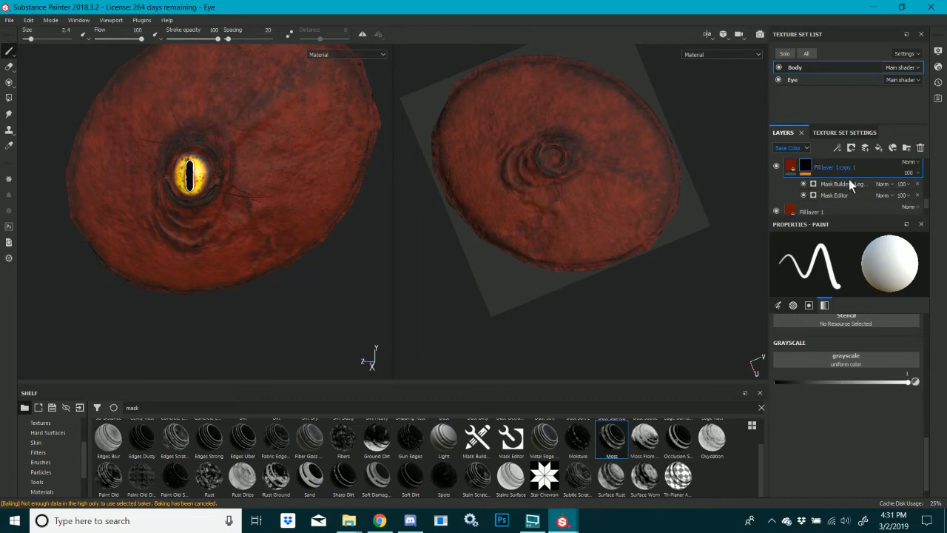
Try Multiply as the blending mode of Fill layer 1 copy 1, and set it to Screen instead
{"action": "left_click", "coordinate": [914, 173]}
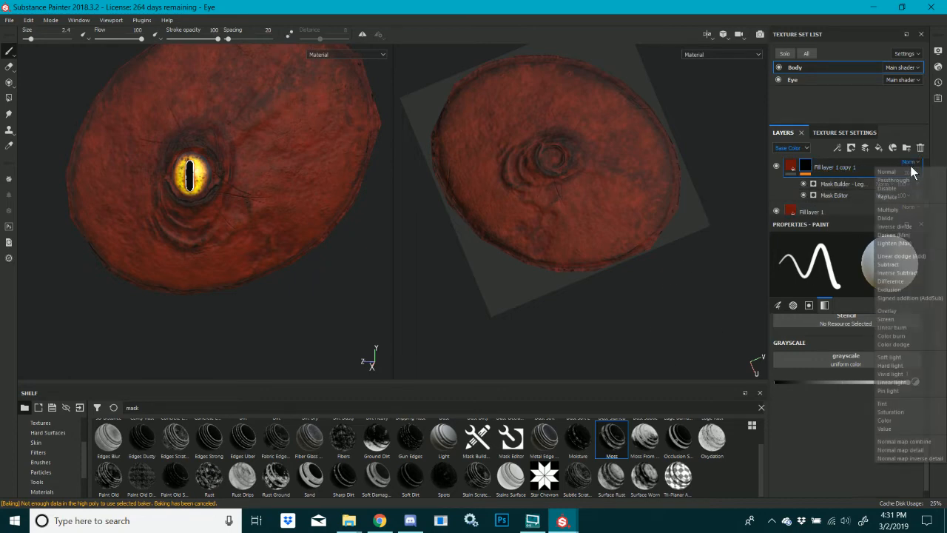
{"action": "left_click", "coordinate": [897, 208]}
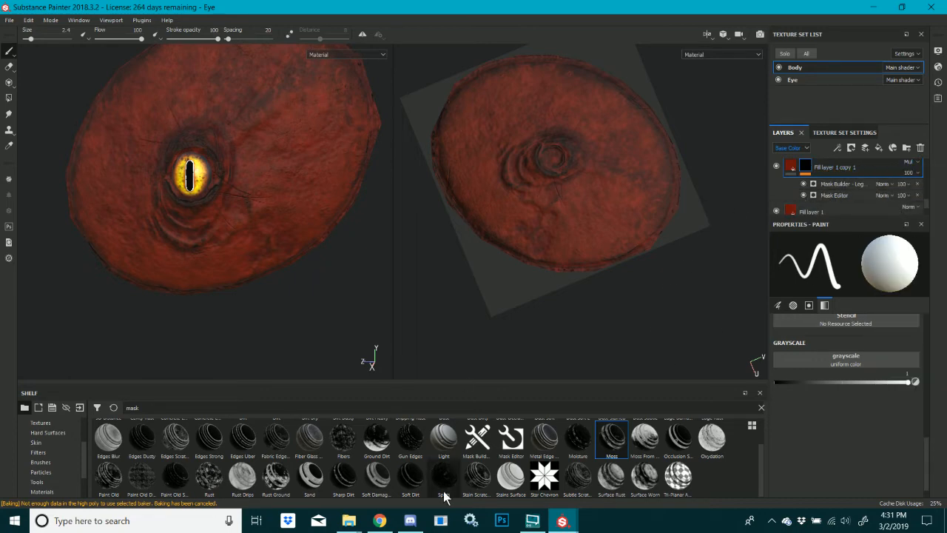
{"action": "scroll", "coordinate": [445, 479], "scroll_direction": "up", "scroll_amount": 1}
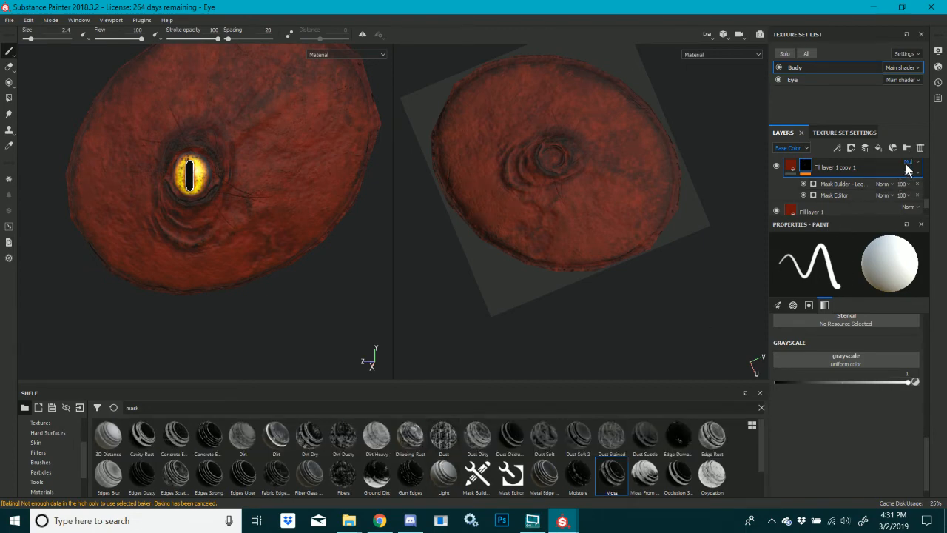
{"action": "left_click", "coordinate": [907, 166]}
{"action": "left_click", "coordinate": [885, 318]}
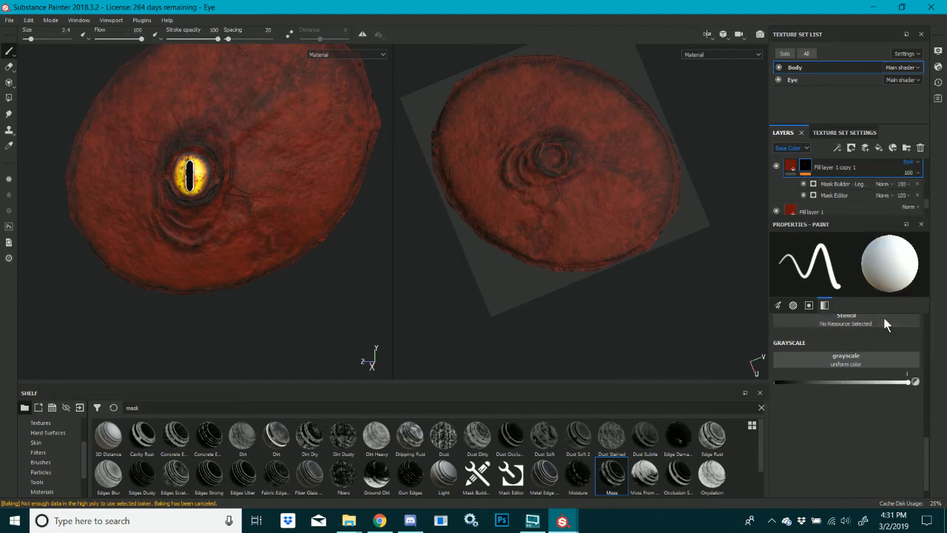
Apply the Edge Rust smart mask to Fill layer 1 copy 1 and compare the skin with the layer hidden and shown
{"action": "left_click_drag", "start_coordinate": [716, 453], "coordinate": [814, 199]}
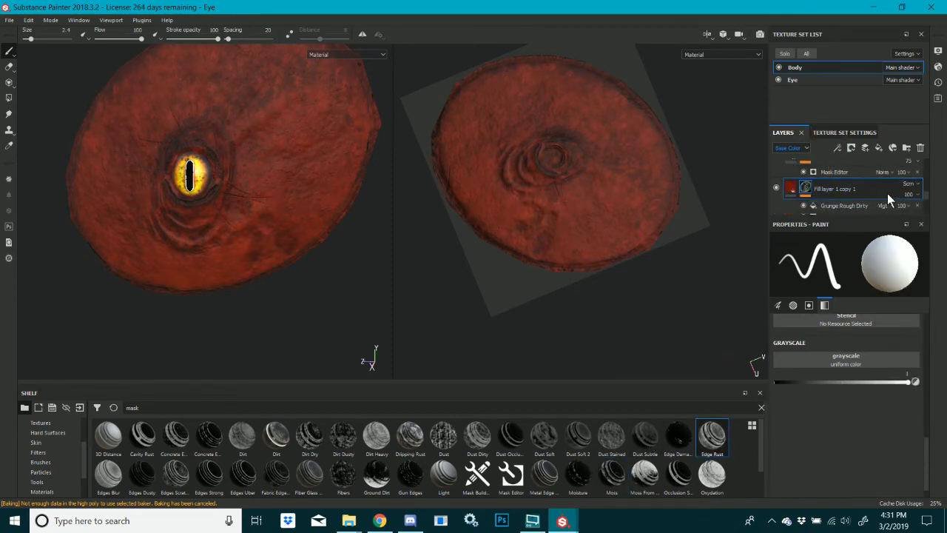
{"action": "left_click", "coordinate": [777, 188]}
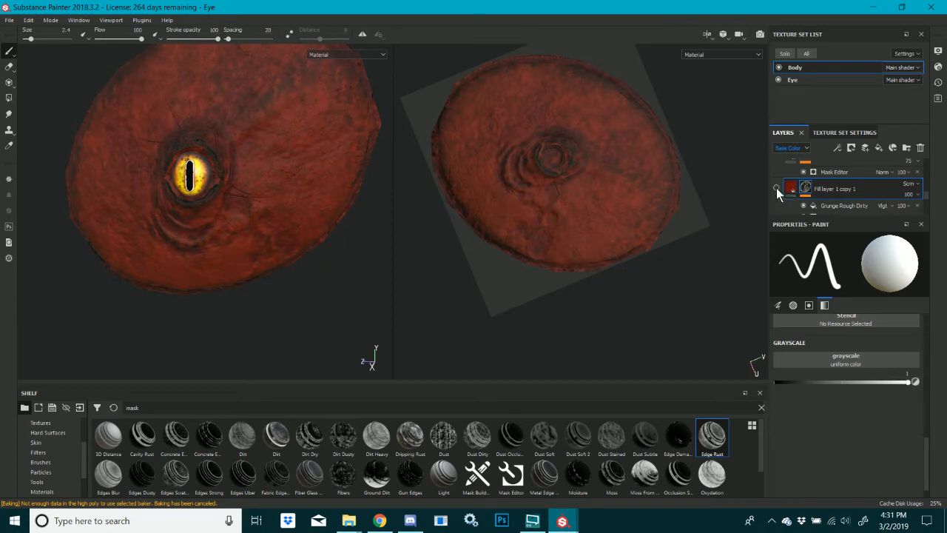
{"action": "left_click", "coordinate": [776, 188]}
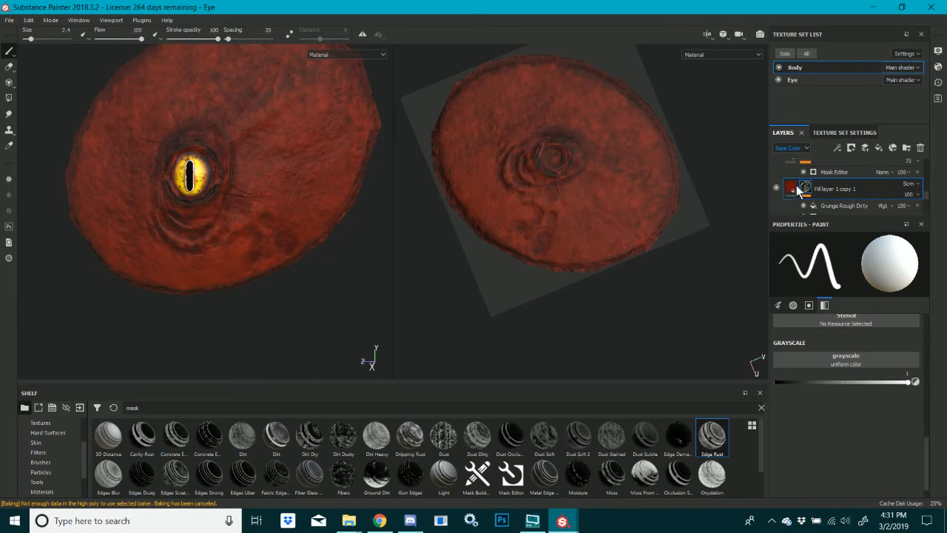
Change the base color of Fill layer 1 copy 1 to a brighter red
{"action": "left_click", "coordinate": [913, 199]}
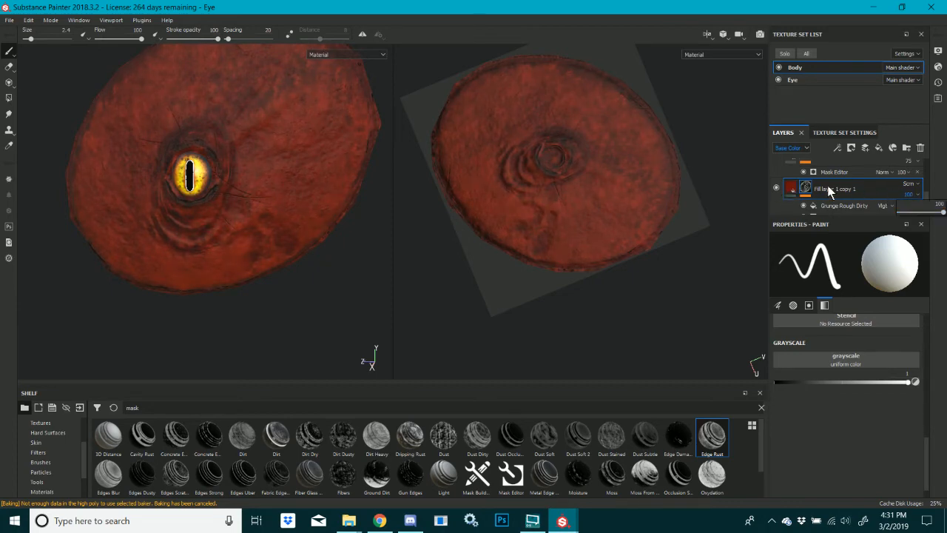
{"action": "left_click", "coordinate": [790, 191]}
{"action": "left_click", "coordinate": [797, 446]}
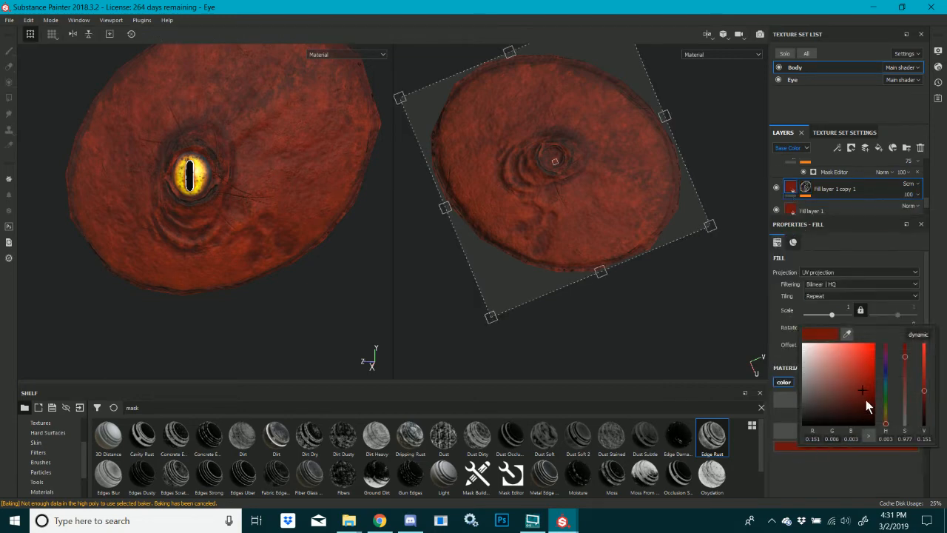
{"action": "left_click", "coordinate": [863, 363]}
{"action": "left_click", "coordinate": [816, 454]}
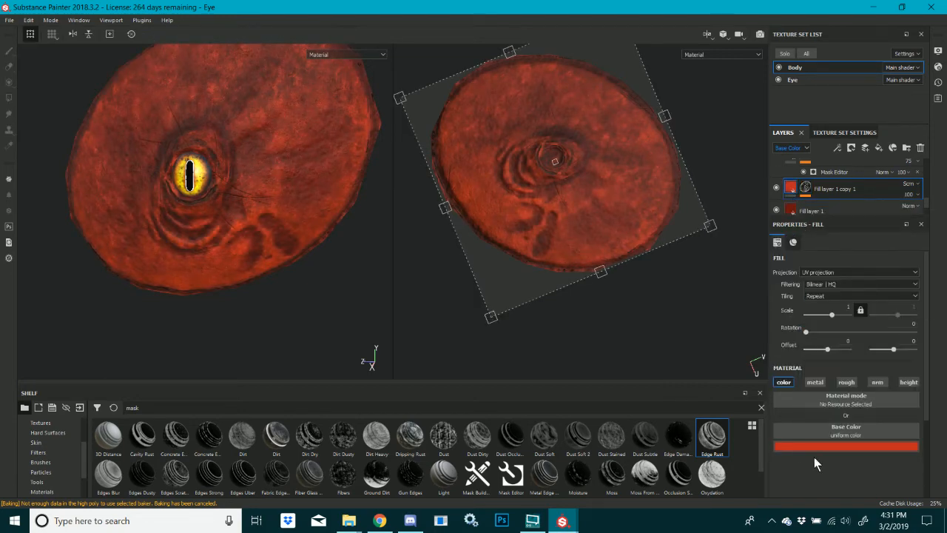
In the mask of Fill layer 1 copy 1, set Grunge Rough Dirty's Balance to 0.6 and its projection to Tri-planar
{"action": "left_click", "coordinate": [806, 188]}
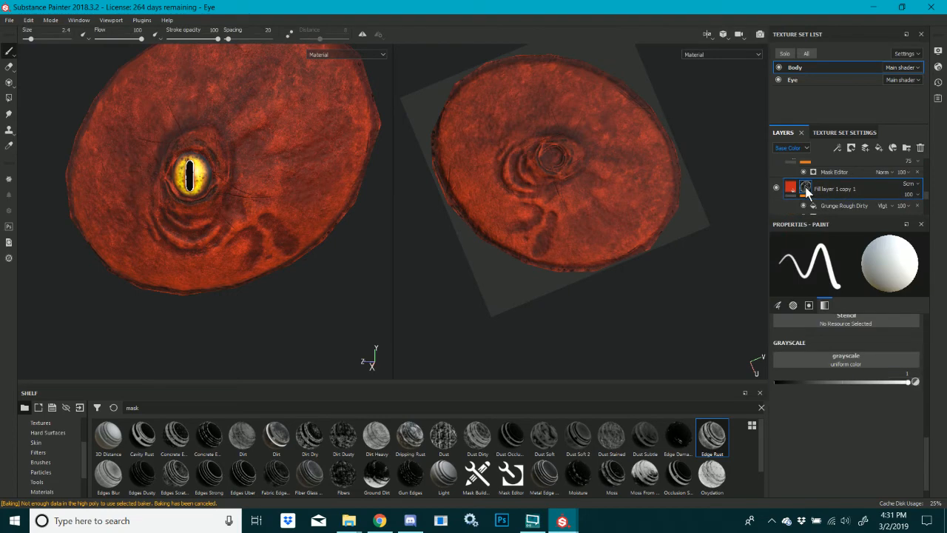
{"action": "scroll", "coordinate": [814, 199], "scroll_direction": "down", "scroll_amount": 1}
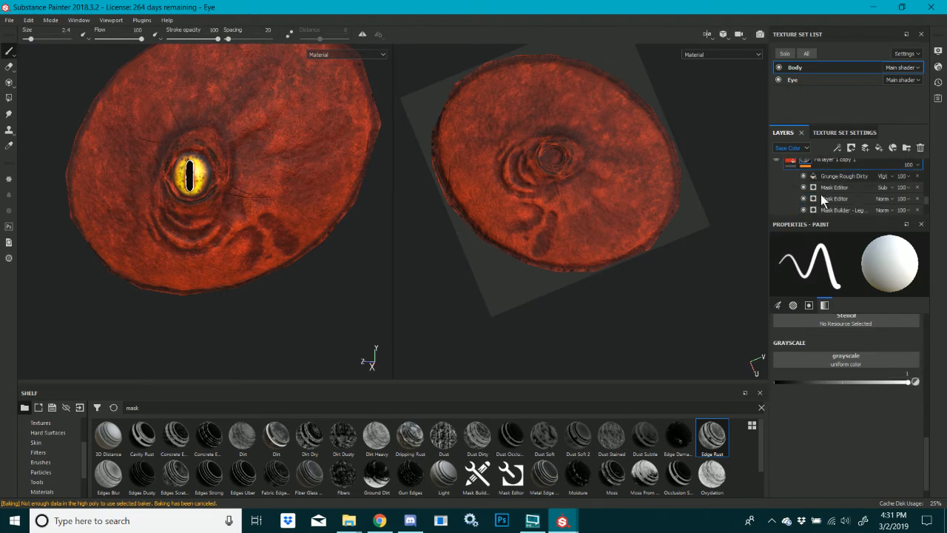
{"action": "left_click", "coordinate": [835, 180]}
{"action": "scroll", "coordinate": [829, 390], "scroll_direction": "down", "scroll_amount": 3}
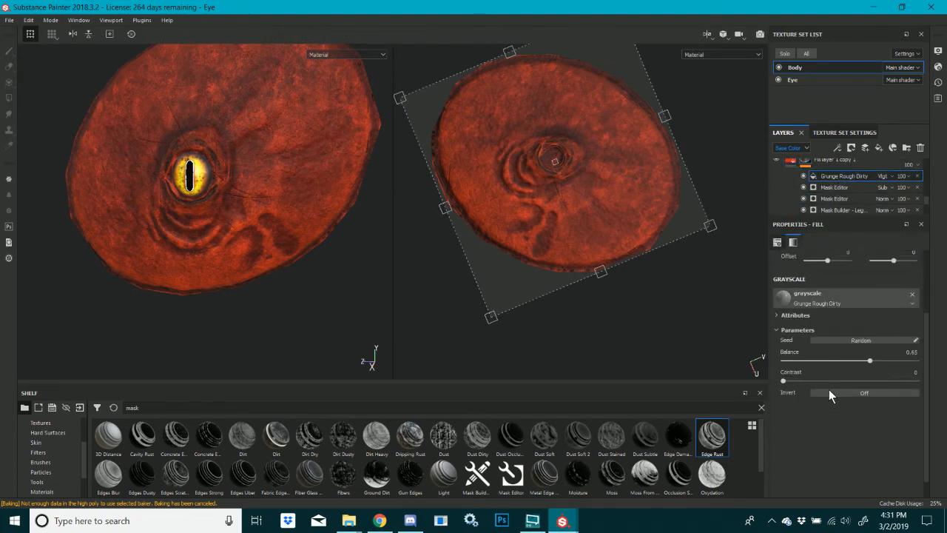
{"action": "left_click_drag", "start_coordinate": [832, 362], "coordinate": [866, 370]}
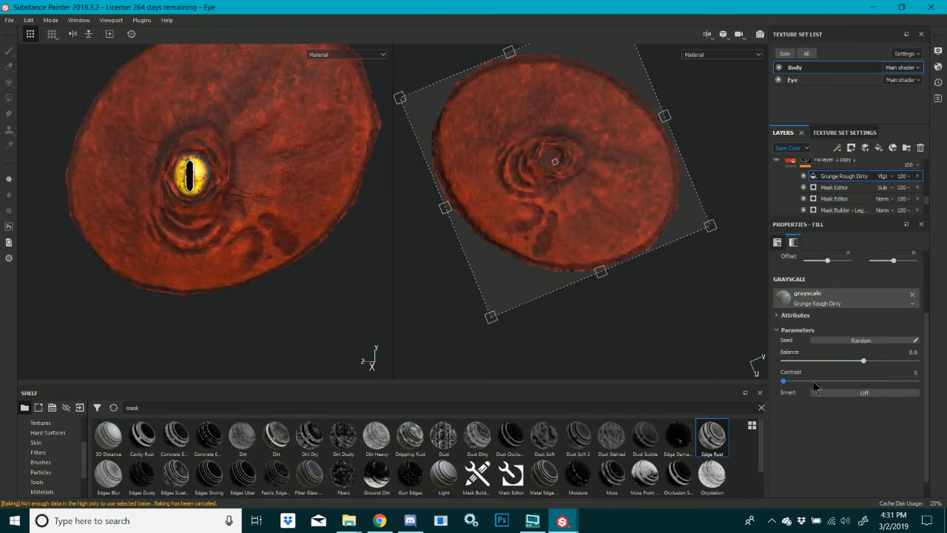
{"action": "scroll", "coordinate": [814, 354], "scroll_direction": "up", "scroll_amount": 2}
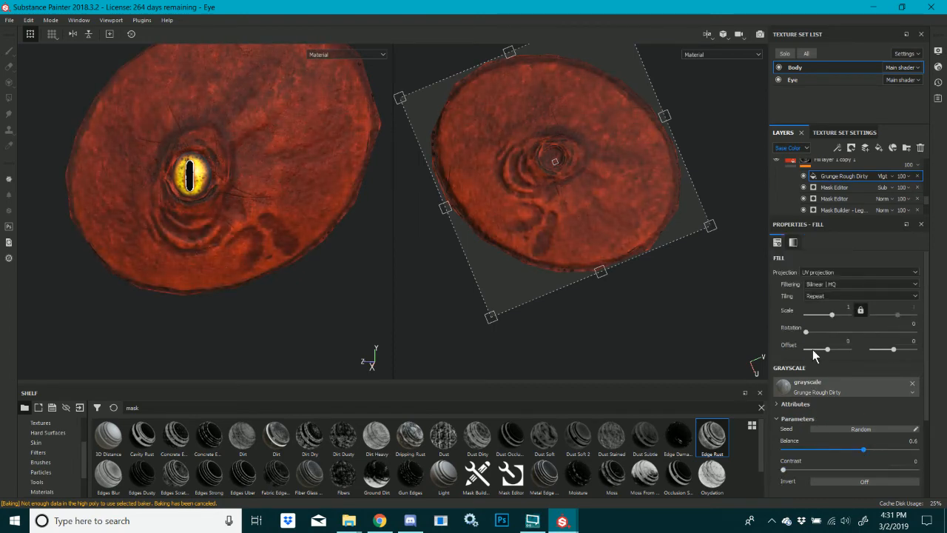
{"action": "left_click", "coordinate": [821, 273]}
{"action": "left_click", "coordinate": [818, 295]}
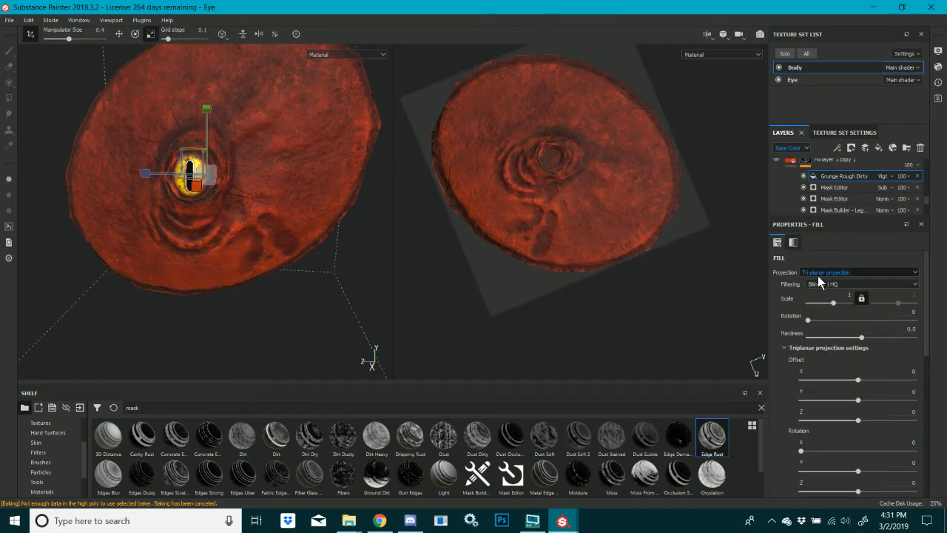
Compare the skin with the Subtract-blended Mask Editor off and on, and try its Position Gradient and Thickness settings
{"action": "left_click", "coordinate": [829, 187]}
{"action": "left_click", "coordinate": [800, 188]}
{"action": "left_click", "coordinate": [800, 188]}
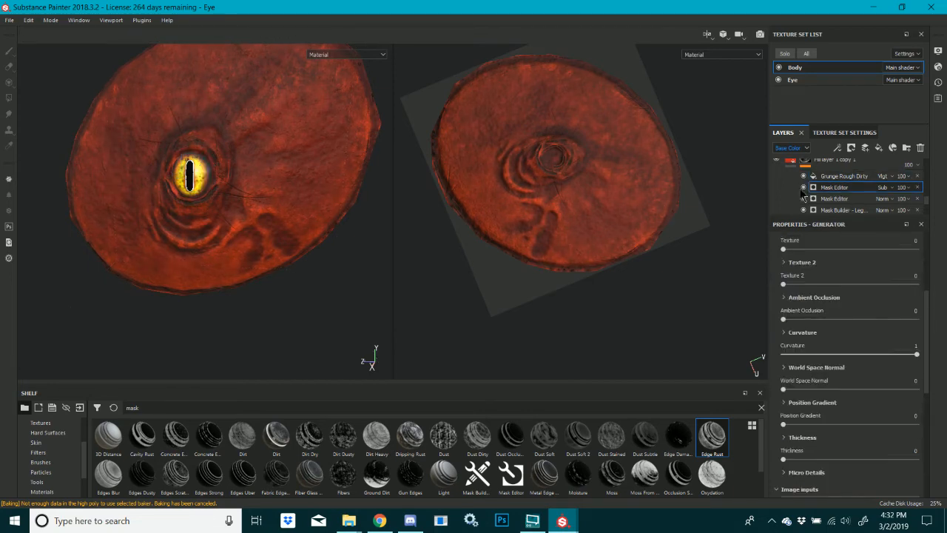
{"action": "left_click", "coordinate": [800, 188]}
{"action": "left_click", "coordinate": [801, 188]}
{"action": "scroll", "coordinate": [817, 307], "scroll_direction": "down", "scroll_amount": 3}
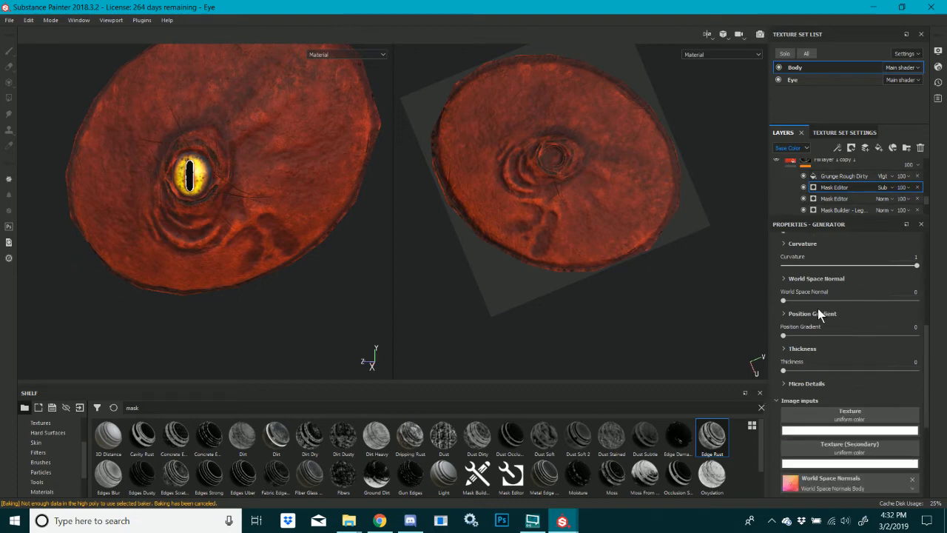
{"action": "scroll", "coordinate": [819, 314], "scroll_direction": "down", "scroll_amount": 1}
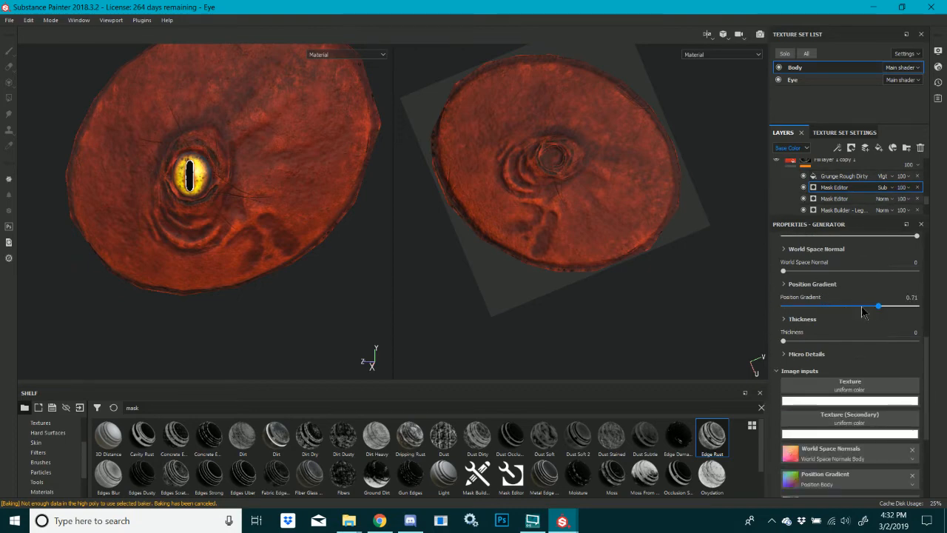
{"action": "left_click_drag", "start_coordinate": [785, 341], "coordinate": [705, 359]}
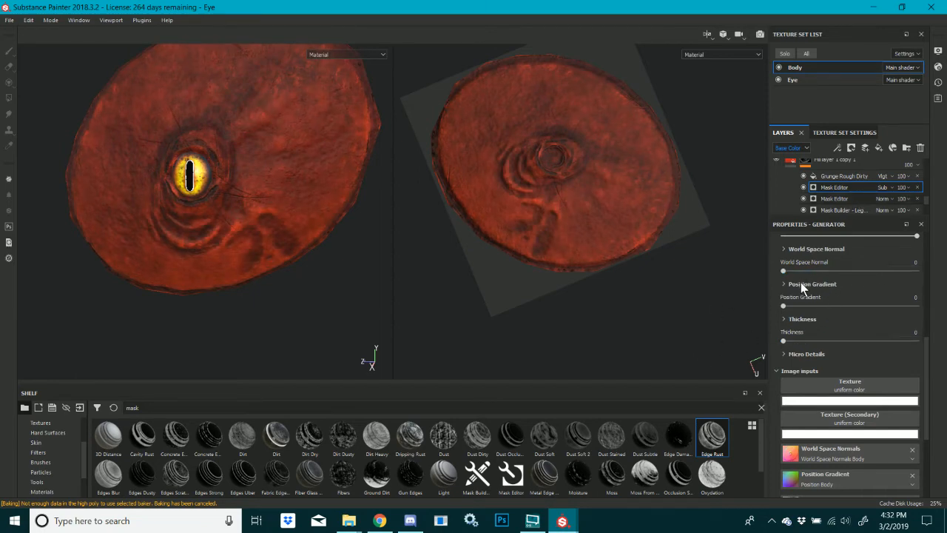
Set the Normal-blended Mask Editor's Thickness to 0.09 and lower the opacity of Fill layer 1 copy 1 to 40
{"action": "left_click", "coordinate": [836, 199]}
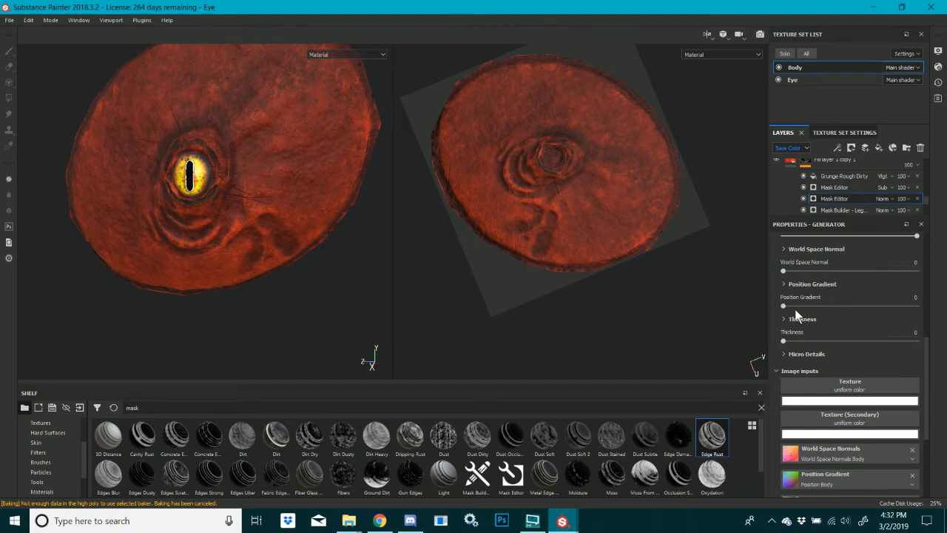
{"action": "mouse_move", "coordinate": [785, 341]}
{"action": "left_mouse_down"}
{"action": "mouse_move", "coordinate": [858, 346]}
{"action": "mouse_move", "coordinate": [759, 344]}
{"action": "mouse_move", "coordinate": [793, 350]}
{"action": "left_mouse_up"}
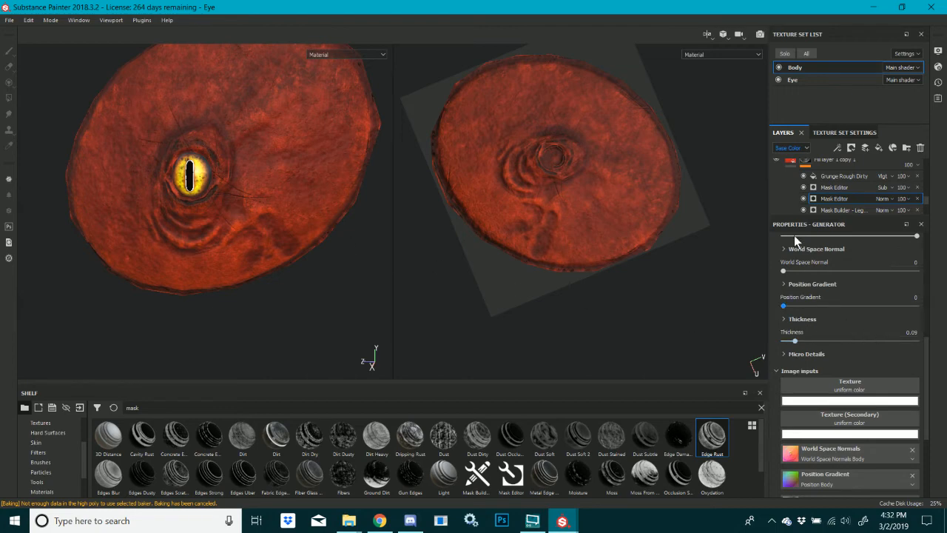
{"action": "scroll", "coordinate": [808, 198], "scroll_direction": "up", "scroll_amount": 1}
{"action": "left_click", "coordinate": [913, 195]}
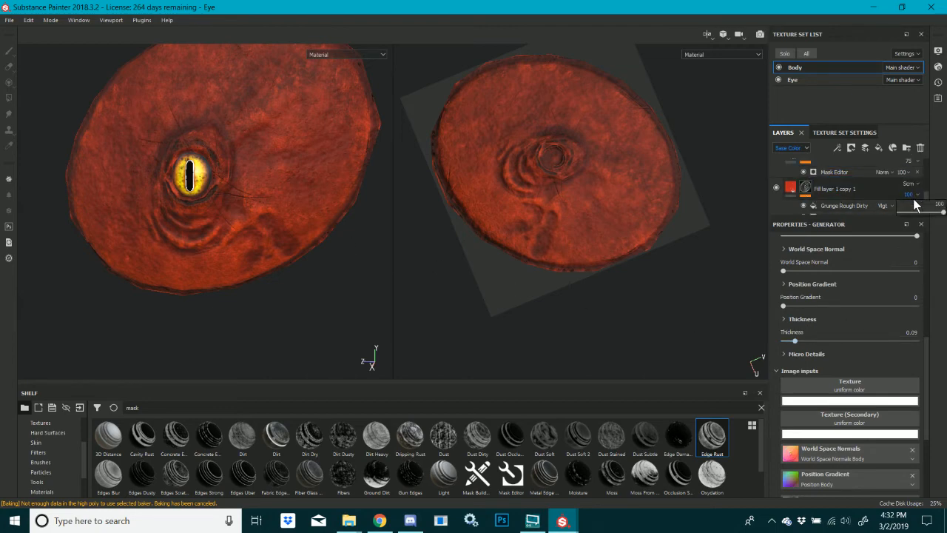
{"action": "left_click", "coordinate": [918, 212]}
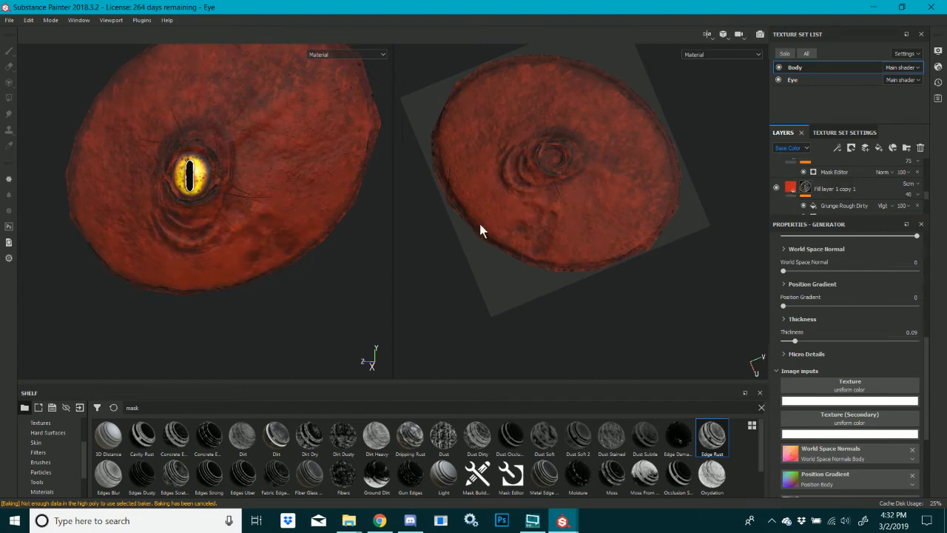
Examine the red skin and the yellow eye from several angles and distances, under different lighting directions
{"action": "scroll", "coordinate": [218, 230], "scroll_direction": "down", "scroll_amount": 3}
{"action": "scroll", "coordinate": [215, 163], "scroll_direction": "up", "scroll_amount": 5}
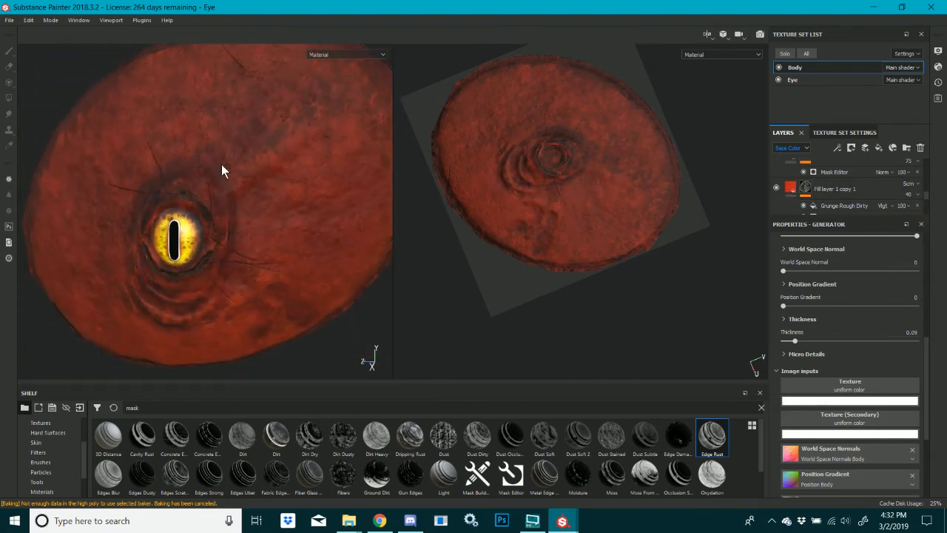
{"action": "right_click_drag", "start_coordinate": [200, 199], "coordinate": [209, 197], "text": "shift"}
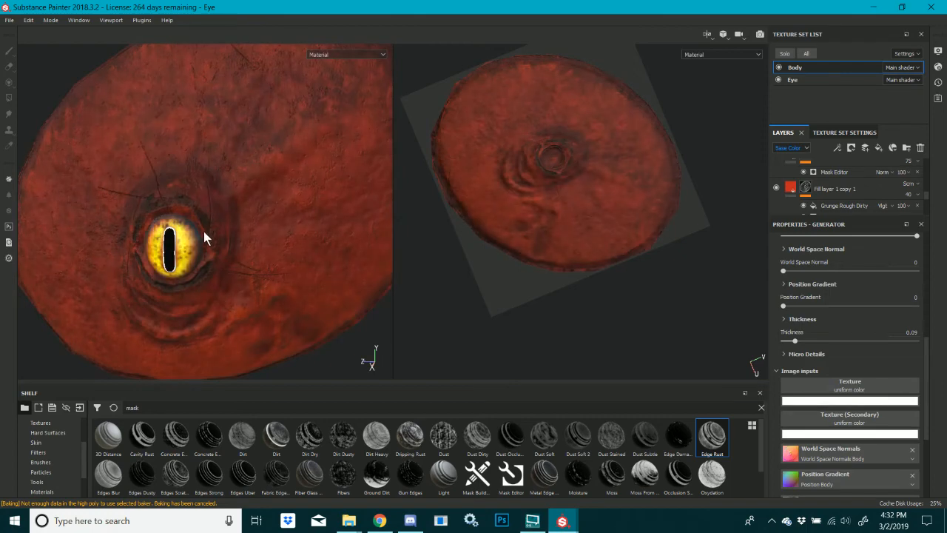
{"action": "left_click_drag", "start_coordinate": [204, 231], "coordinate": [274, 184], "text": "alt"}
{"action": "mouse_move", "coordinate": [285, 210]}
{"action": "right_mouse_down", "text": "shift"}
{"action": "mouse_move", "coordinate": [214, 224]}
{"action": "mouse_move", "coordinate": [279, 222]}
{"action": "right_mouse_up", "text": "shift"}
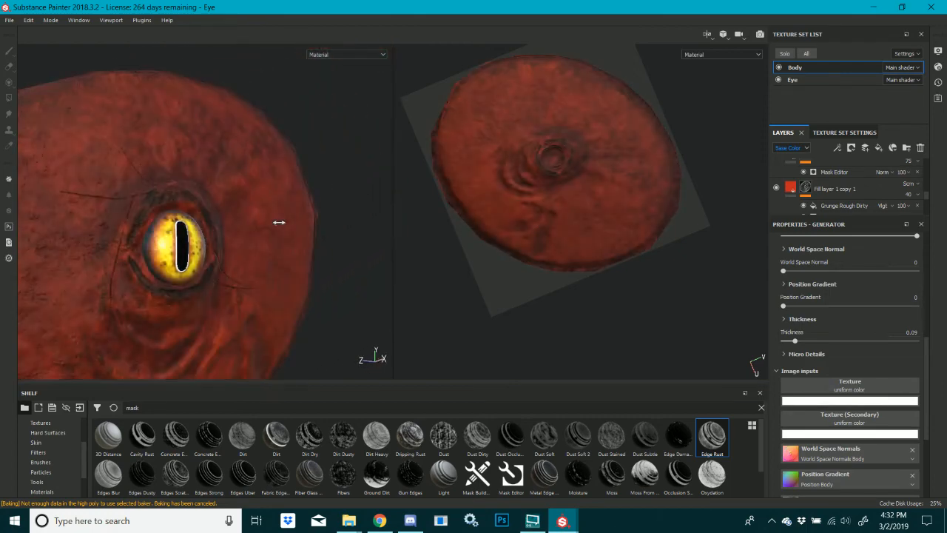
{"action": "mouse_move", "coordinate": [224, 239]}
{"action": "left_mouse_down", "text": "alt"}
{"action": "mouse_move", "coordinate": [198, 245]}
{"action": "mouse_move", "coordinate": [231, 230]}
{"action": "left_mouse_up", "text": "alt"}
{"action": "right_click_drag", "start_coordinate": [230, 231], "coordinate": [263, 244], "text": "shift"}
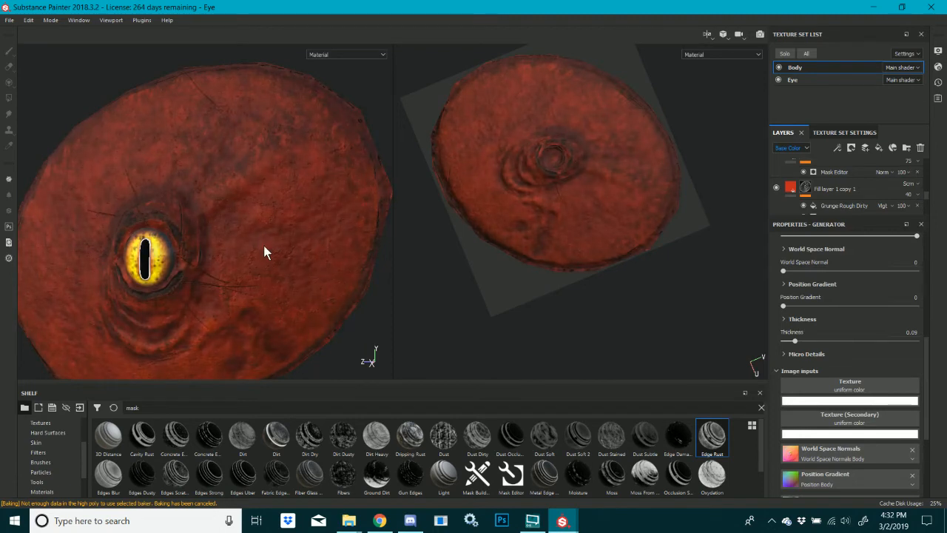
{"action": "scroll", "coordinate": [263, 245], "scroll_direction": "down", "scroll_amount": 3}
{"action": "left_click_drag", "start_coordinate": [263, 244], "coordinate": [285, 257], "text": "alt"}
{"action": "mouse_move", "coordinate": [285, 258]}
{"action": "right_mouse_down", "text": "shift"}
{"action": "mouse_move", "coordinate": [270, 258]}
{"action": "mouse_move", "coordinate": [306, 256]}
{"action": "mouse_move", "coordinate": [294, 258]}
{"action": "right_mouse_up", "text": "shift"}
{"action": "left_click_drag", "start_coordinate": [256, 282], "coordinate": [214, 293], "text": "alt"}
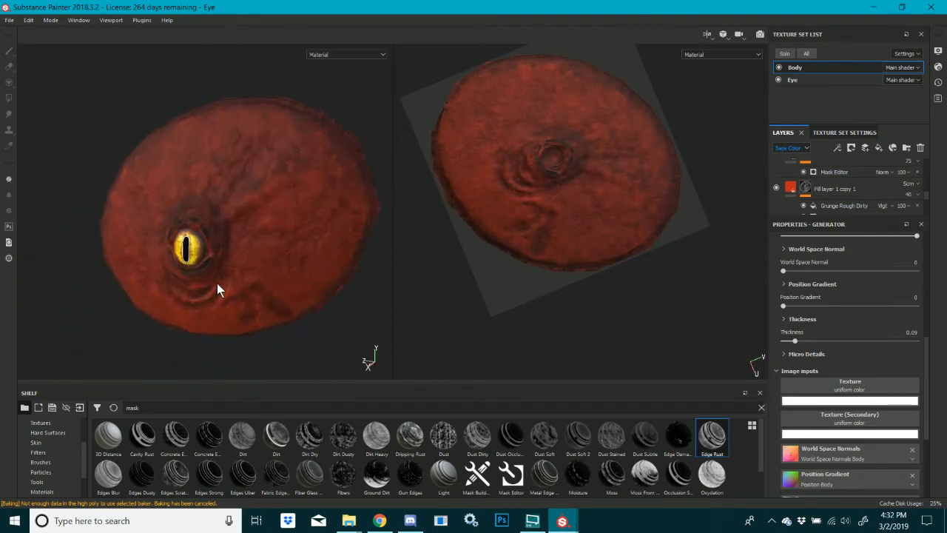
{"action": "scroll", "coordinate": [245, 263], "scroll_direction": "up", "scroll_amount": 5}
{"action": "scroll", "coordinate": [252, 234], "scroll_direction": "down", "scroll_amount": 5}
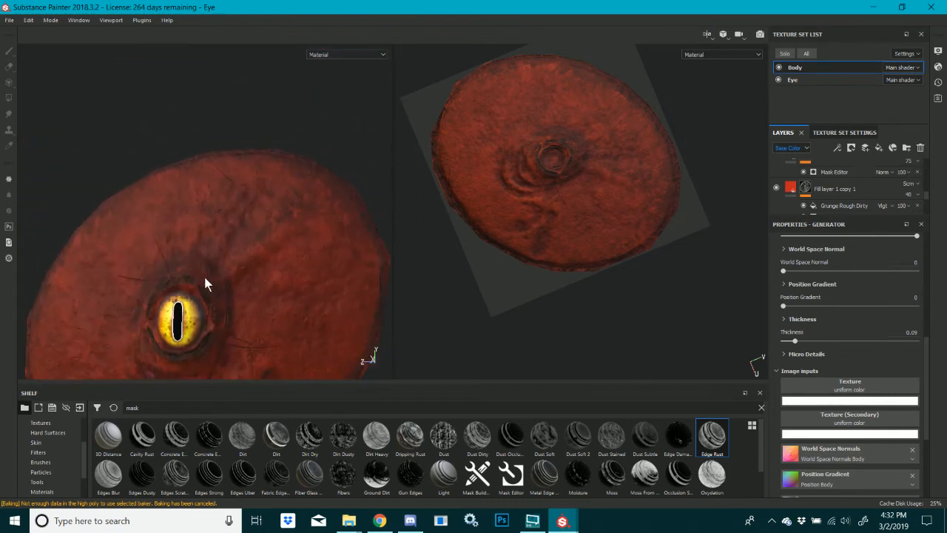
{"action": "left_click_drag", "start_coordinate": [204, 274], "coordinate": [233, 276], "text": "alt"}
{"action": "middle_click_drag", "start_coordinate": [233, 276], "coordinate": [243, 189], "text": "alt"}
{"action": "left_click_drag", "start_coordinate": [243, 189], "coordinate": [264, 179], "text": "alt"}
{"action": "scroll", "coordinate": [215, 132], "scroll_direction": "down", "scroll_amount": 1}
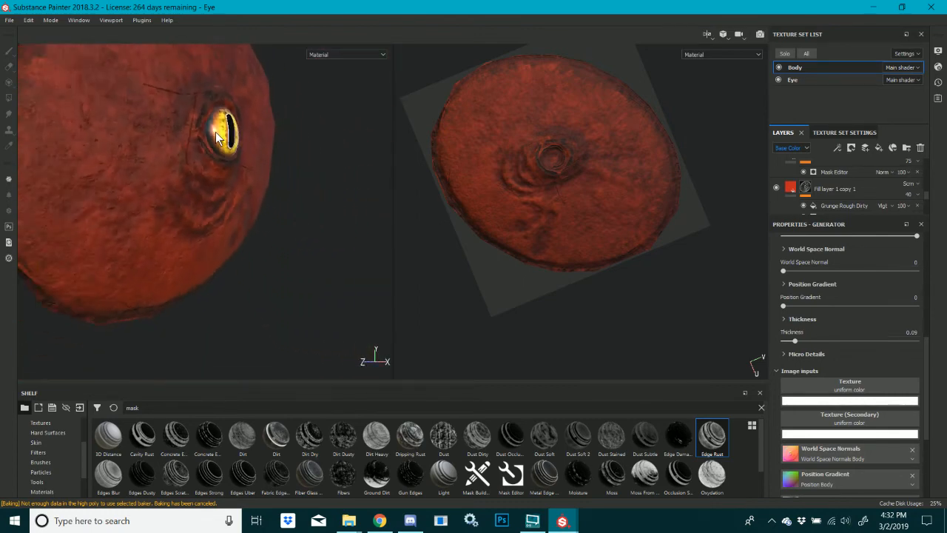
{"action": "scroll", "coordinate": [215, 131], "scroll_direction": "up", "scroll_amount": 5}
{"action": "left_click_drag", "start_coordinate": [256, 134], "coordinate": [159, 149], "text": "alt"}
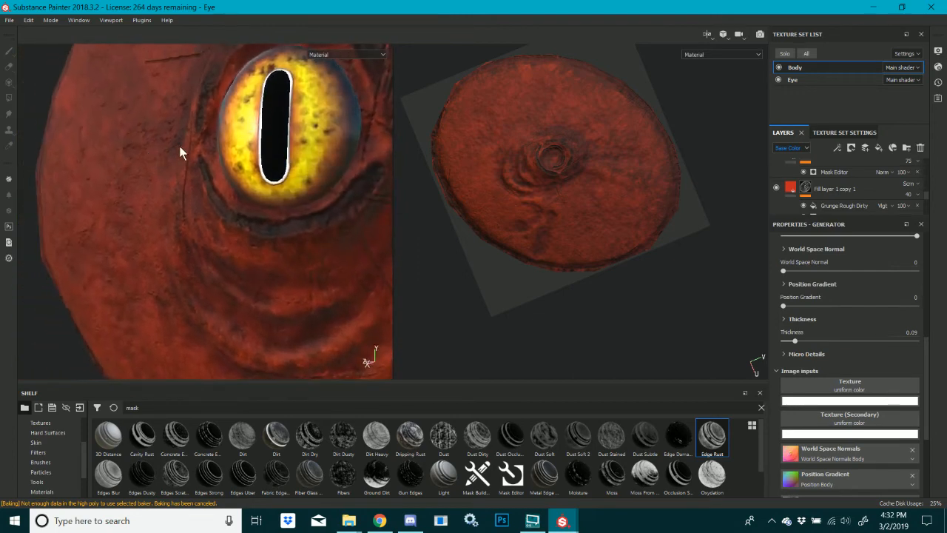
{"action": "middle_click_drag", "start_coordinate": [224, 150], "coordinate": [171, 242], "text": "alt"}
{"action": "scroll", "coordinate": [189, 250], "scroll_direction": "down", "scroll_amount": 4}
{"action": "scroll", "coordinate": [189, 249], "scroll_direction": "down", "scroll_amount": 3}
{"action": "left_click_drag", "start_coordinate": [190, 249], "coordinate": [240, 190], "text": "alt"}
{"action": "middle_click_drag", "start_coordinate": [239, 190], "coordinate": [243, 152], "text": "alt"}
{"action": "middle_click_drag", "start_coordinate": [271, 198], "coordinate": [292, 235], "text": "alt"}
{"action": "scroll", "coordinate": [286, 235], "scroll_direction": "down", "scroll_amount": 2}
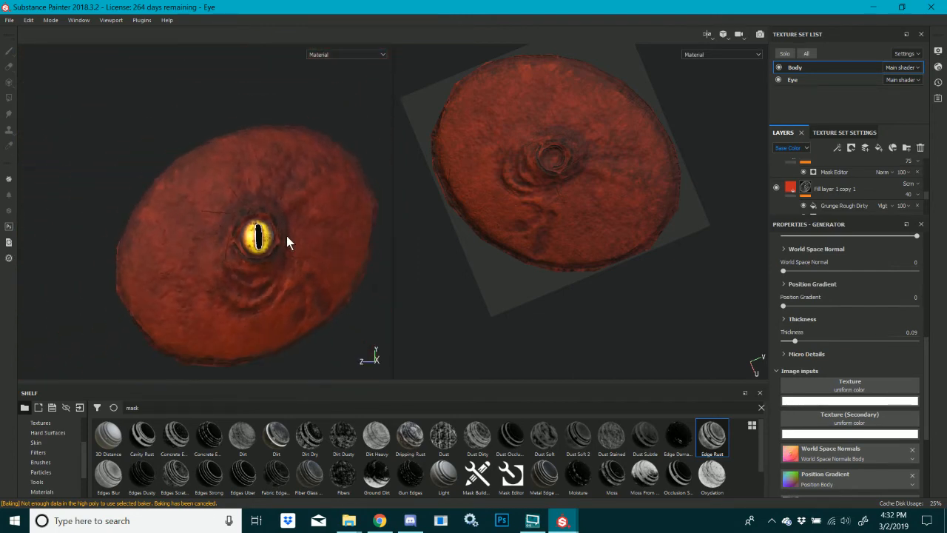
{"action": "scroll", "coordinate": [245, 186], "scroll_direction": "down", "scroll_amount": 4}
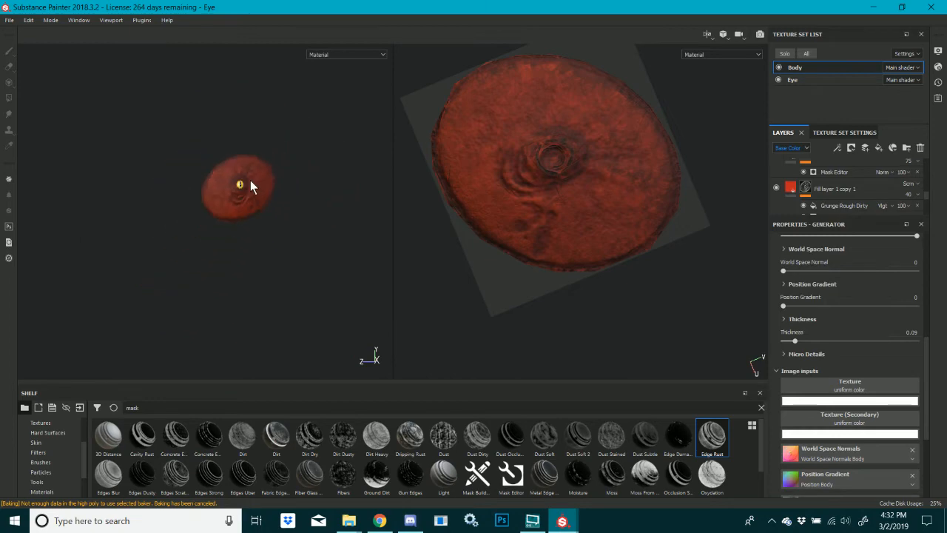
{"action": "scroll", "coordinate": [250, 180], "scroll_direction": "up", "scroll_amount": 5}
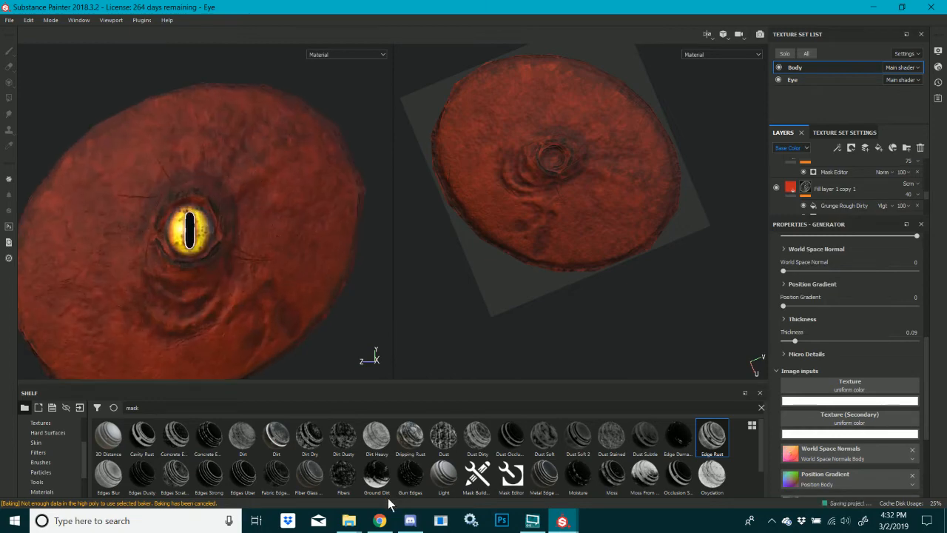
Switch to Chrome to check the YouTube live stream and the Twitch channel, and return to the eye project in Substance Painter
{"action": "left_click", "coordinate": [379, 520]}
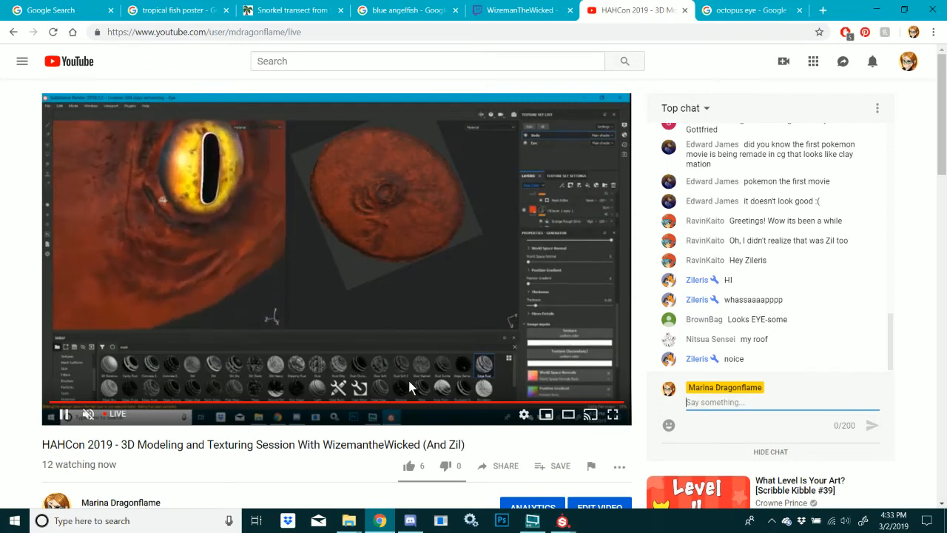
{"action": "left_click", "coordinate": [544, 7]}
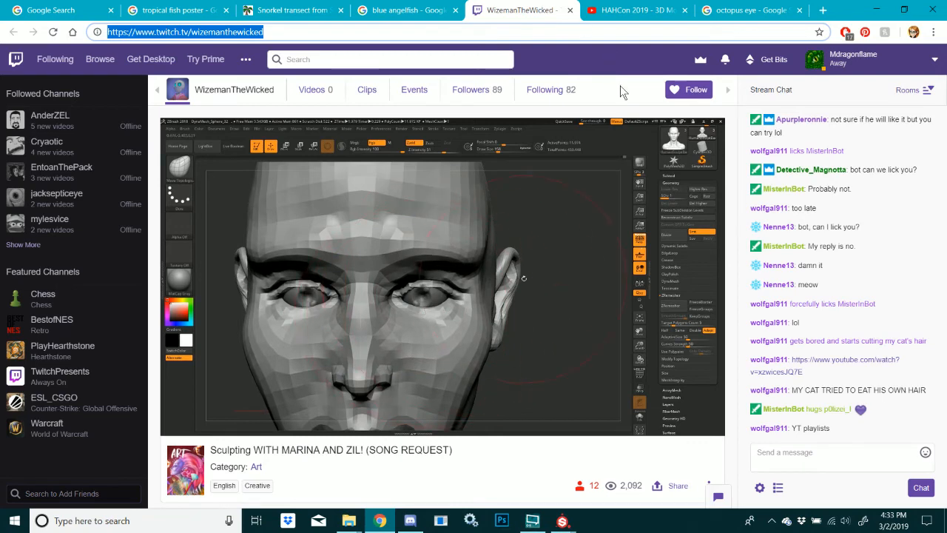
{"action": "left_click", "coordinate": [564, 521]}
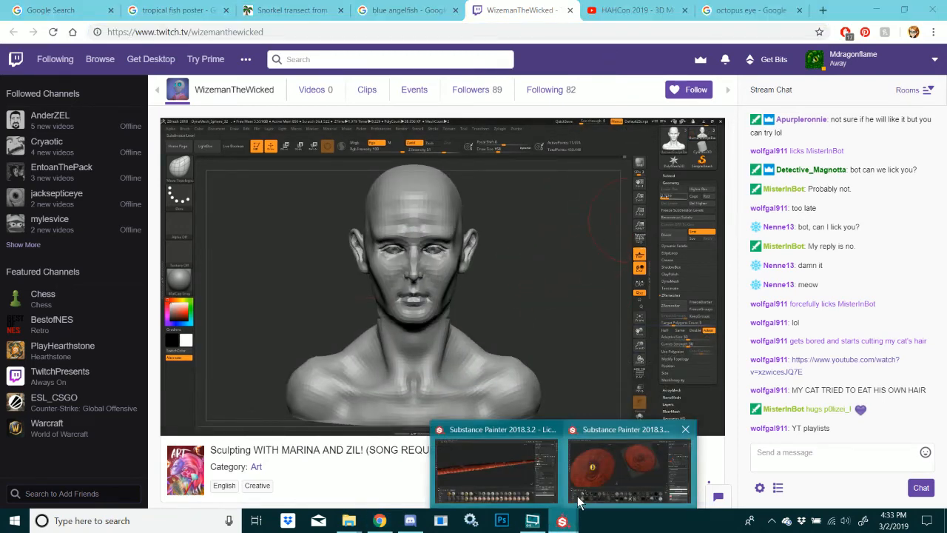
{"action": "left_click", "coordinate": [600, 495]}
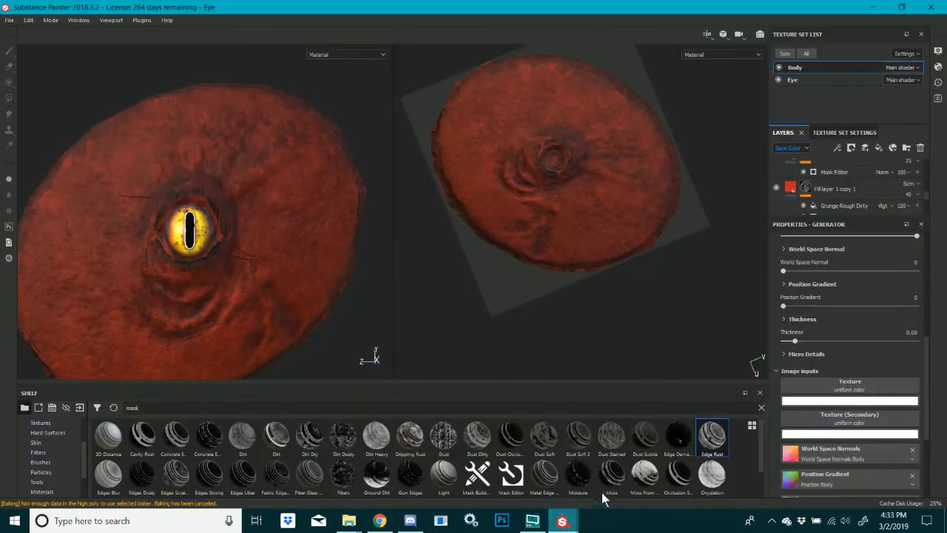
Preview the textured model in Iray rendering and return to the painting view
{"action": "scroll", "coordinate": [111, 183], "scroll_direction": "down", "scroll_amount": 2}
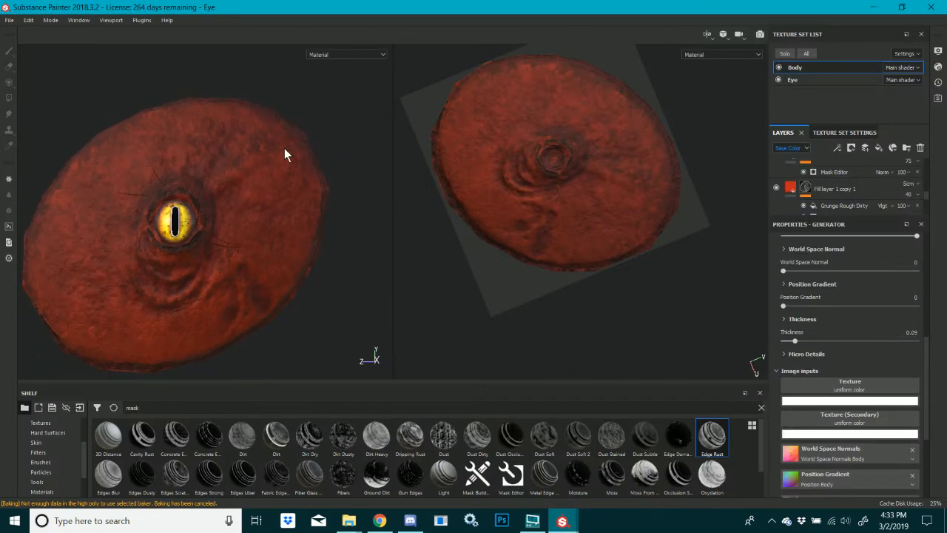
{"action": "left_click", "coordinate": [764, 34]}
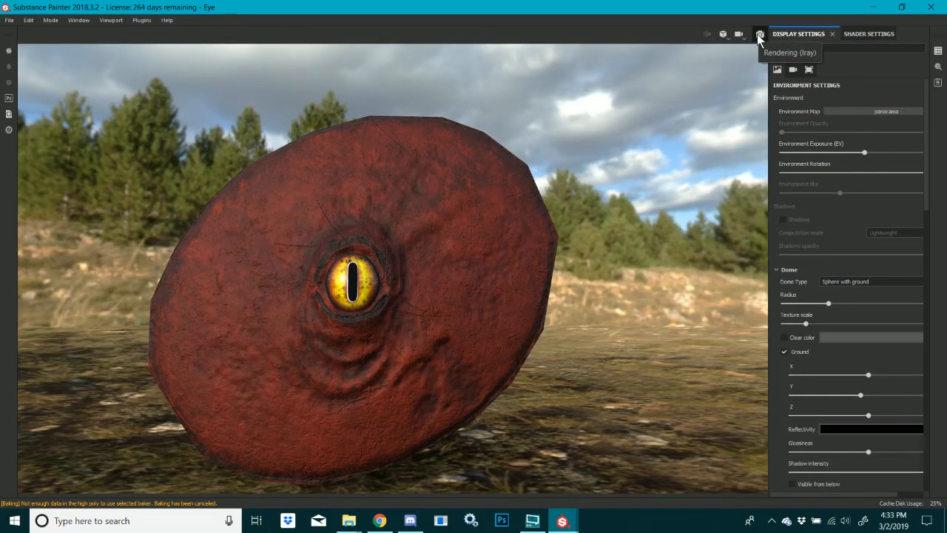
{"action": "left_click", "coordinate": [757, 34]}
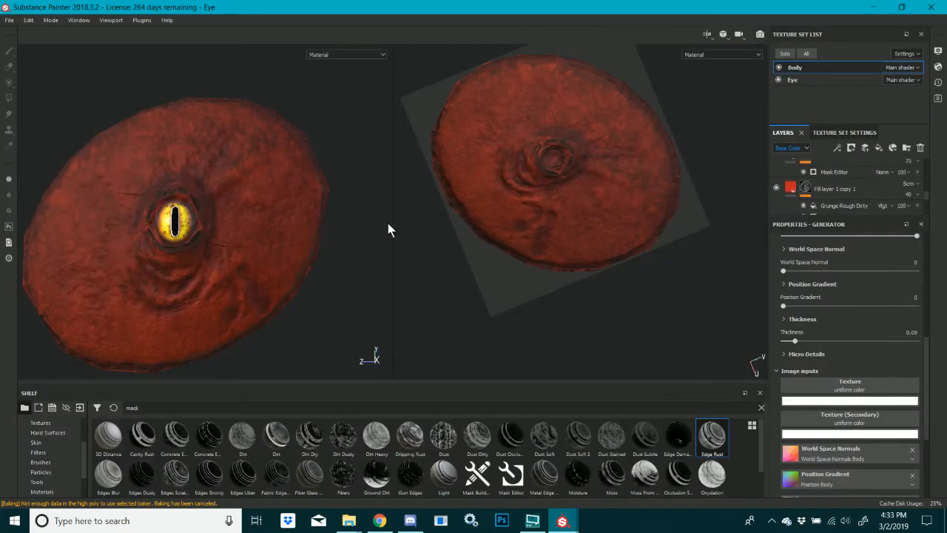
Widen the 3D viewport beside the UV view and frame the red body with the eye in it
{"action": "left_click_drag", "start_coordinate": [393, 227], "coordinate": [500, 228]}
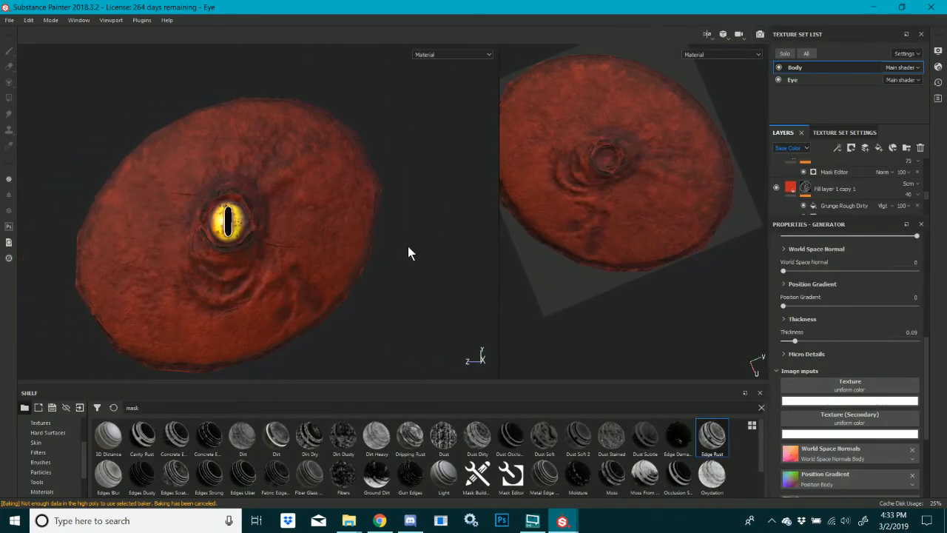
{"action": "middle_click_drag", "start_coordinate": [435, 211], "coordinate": [482, 187], "text": "alt"}
{"action": "right_click_drag", "start_coordinate": [328, 178], "coordinate": [442, 202], "text": "alt"}
{"action": "left_click_drag", "start_coordinate": [443, 202], "coordinate": [430, 213], "text": "alt"}
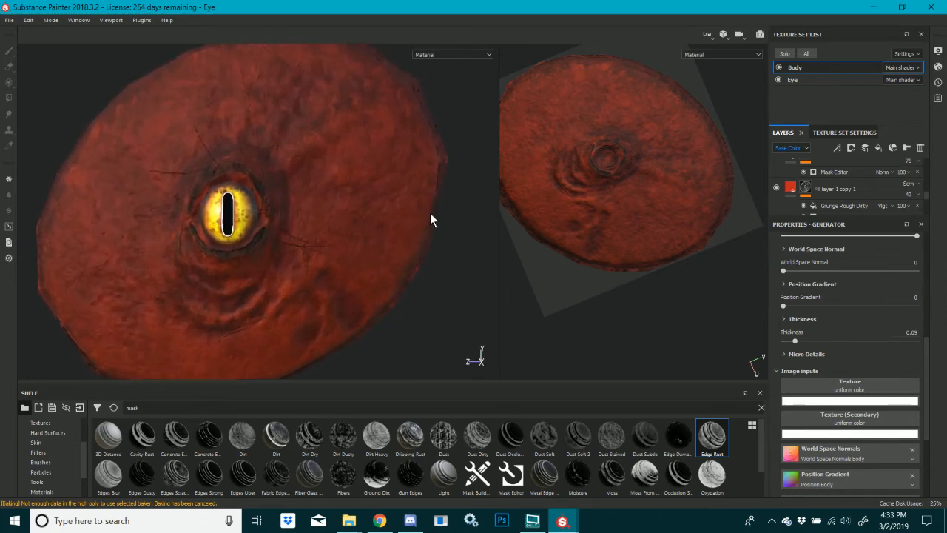
{"action": "scroll", "coordinate": [430, 213], "scroll_direction": "down", "scroll_amount": 2}
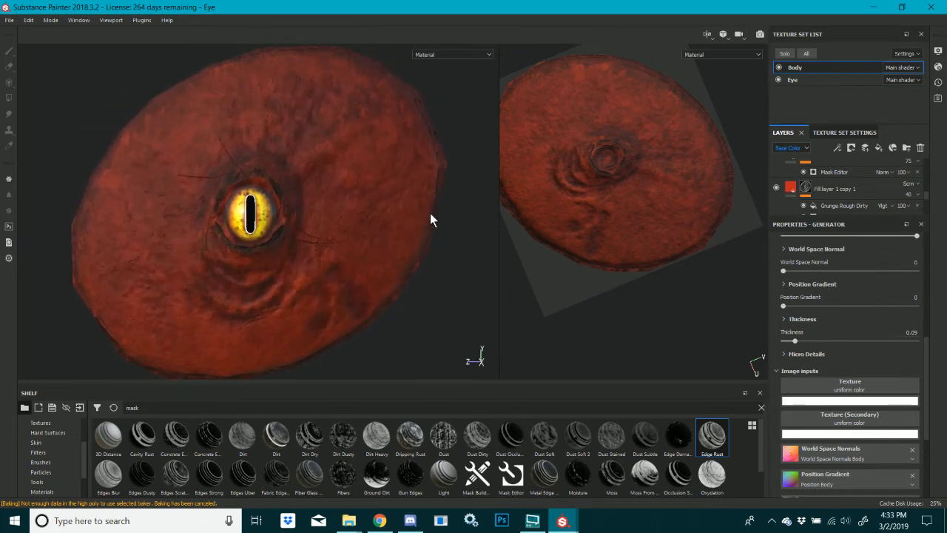
Render the model in Iray from the front and rotate the environment to light the skin and eye from another direction
{"action": "left_click", "coordinate": [764, 34]}
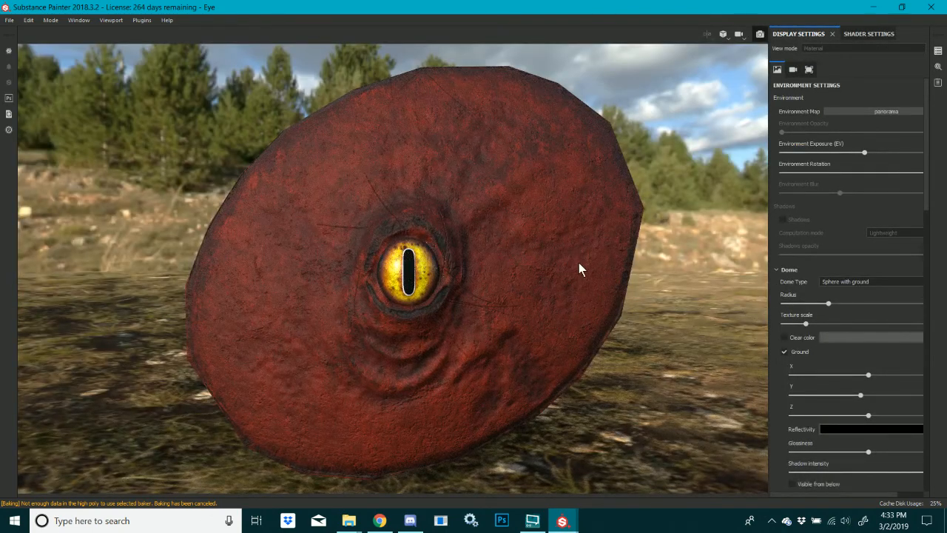
{"action": "right_click_drag", "start_coordinate": [580, 264], "coordinate": [620, 274], "text": "alt"}
{"action": "middle_click_drag", "start_coordinate": [615, 278], "coordinate": [613, 270], "text": "alt"}
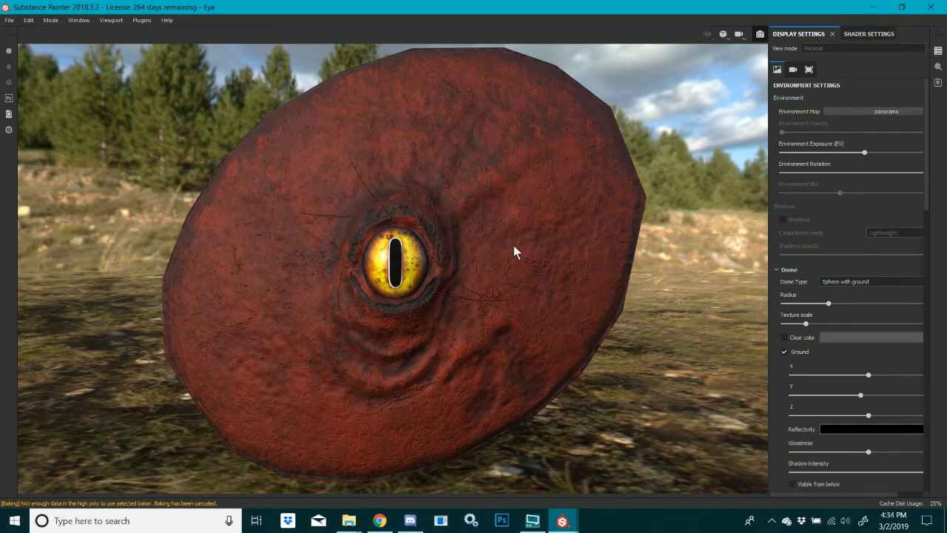
{"action": "mouse_move", "coordinate": [532, 265]}
{"action": "right_mouse_down", "text": "shift"}
{"action": "mouse_move", "coordinate": [505, 247]}
{"action": "mouse_move", "coordinate": [536, 253]}
{"action": "right_mouse_up", "text": "shift"}
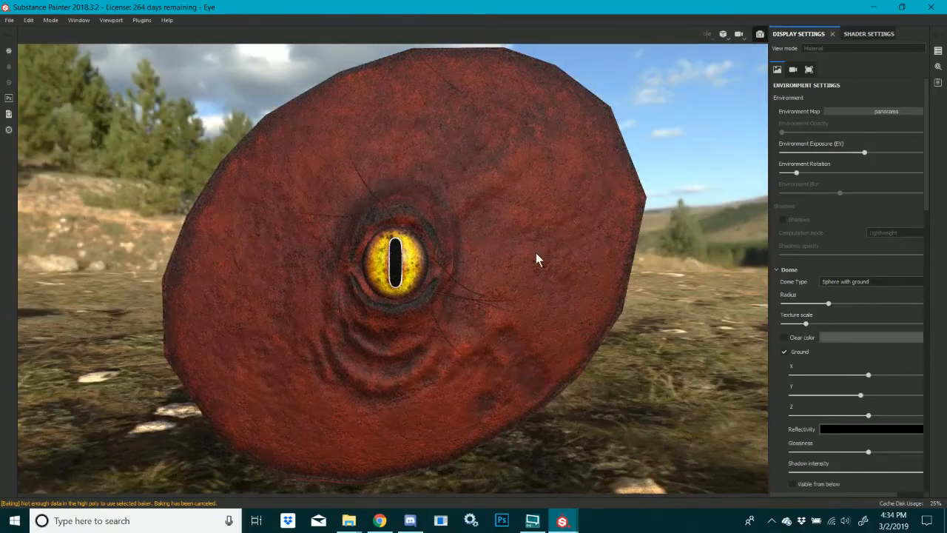
Start saving the Iray render from the renderer settings and browse to the Octopus folder inside Vr_Poject
{"action": "left_click", "coordinate": [939, 68]}
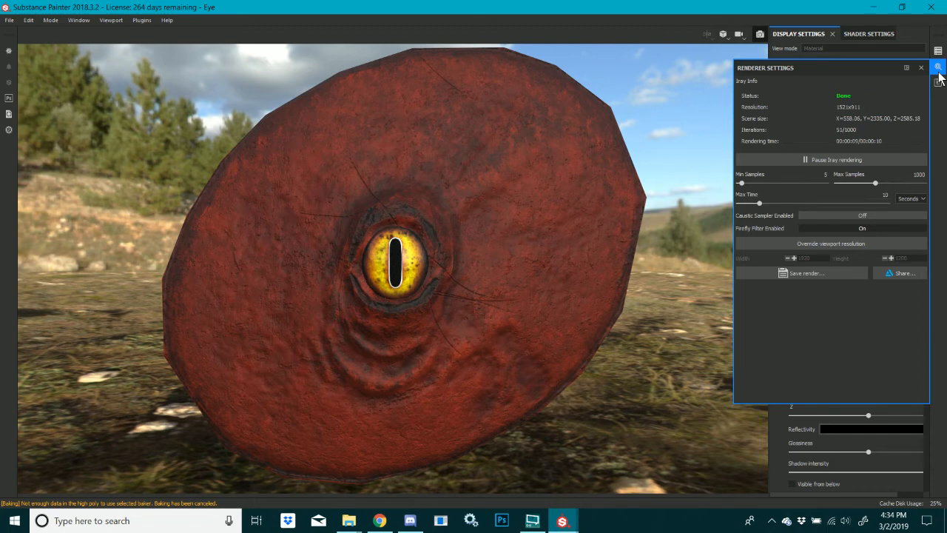
{"action": "left_click", "coordinate": [791, 277]}
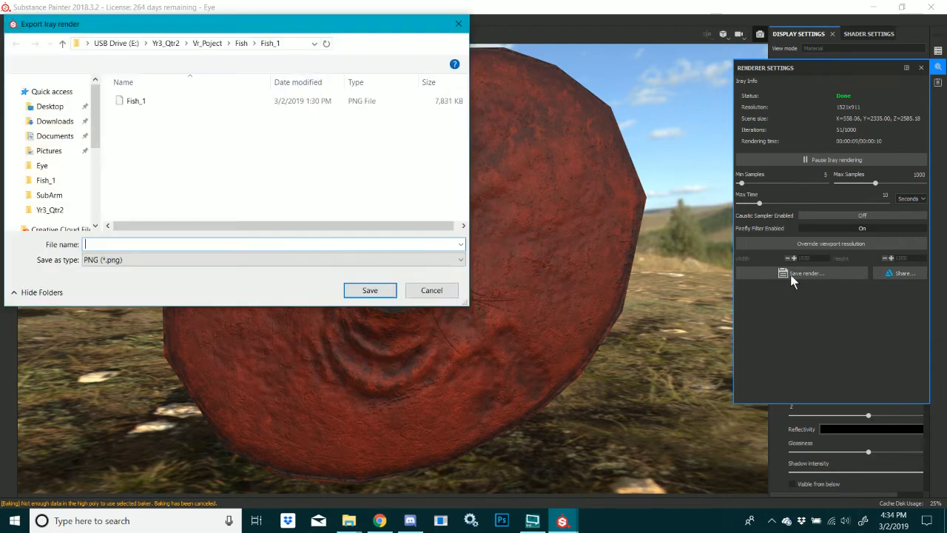
{"action": "left_click", "coordinate": [205, 43]}
{"action": "left_click", "coordinate": [159, 178]}
{"action": "left_click", "coordinate": [154, 168]}
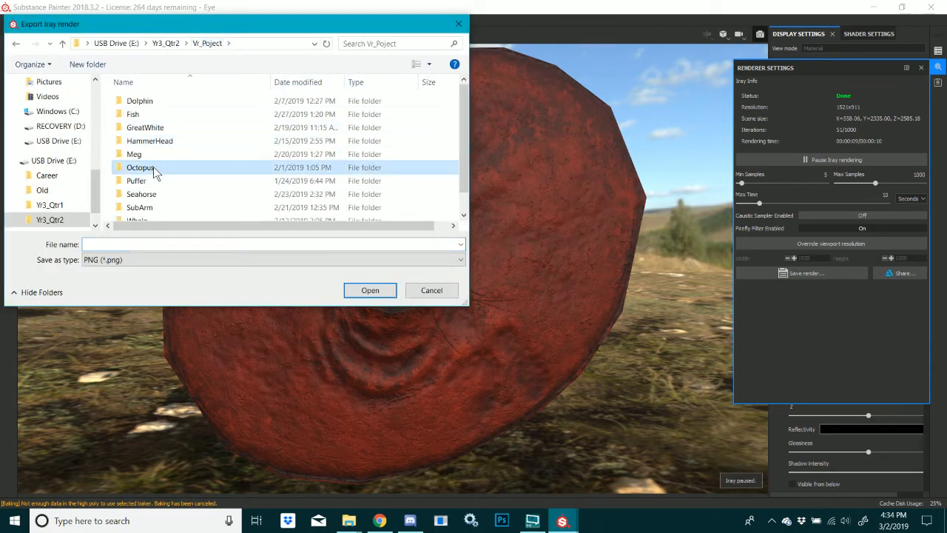
{"action": "double_click", "coordinate": [153, 167]}
{"action": "double_click", "coordinate": [151, 104]}
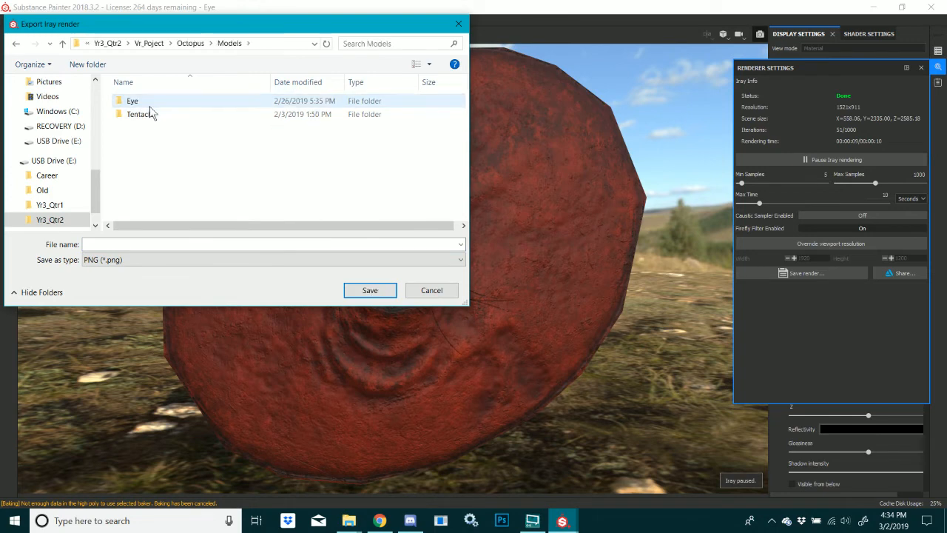
{"action": "double_click", "coordinate": [148, 104]}
{"action": "double_click", "coordinate": [152, 115]}
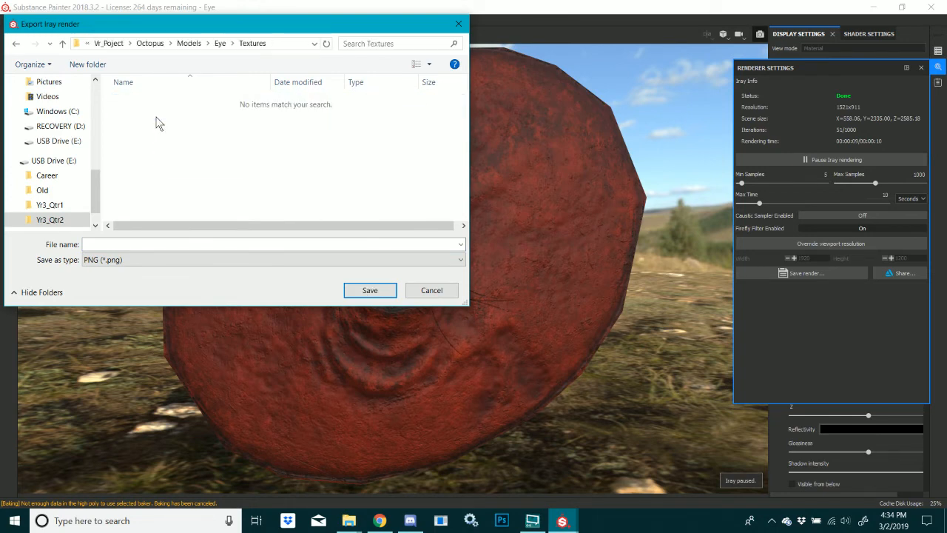
{"action": "left_click", "coordinate": [220, 44]}
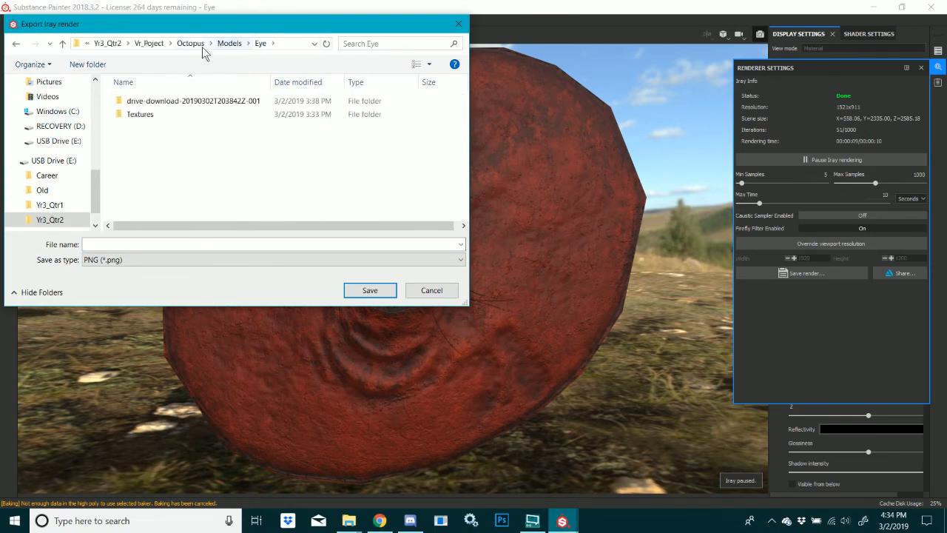
{"action": "left_click", "coordinate": [205, 43]}
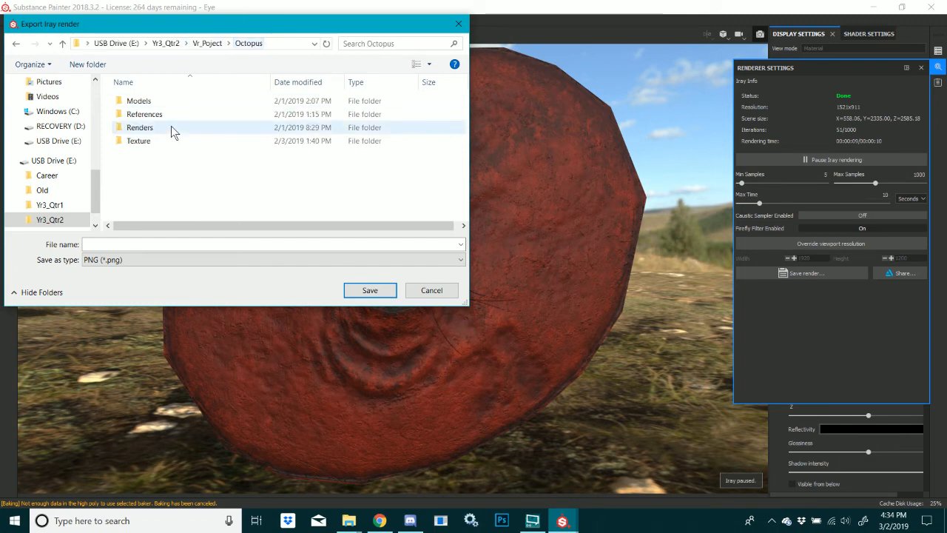
Create a new folder named EyeRender inside the Octopus project's Renders folder and open it
{"action": "double_click", "coordinate": [171, 128]}
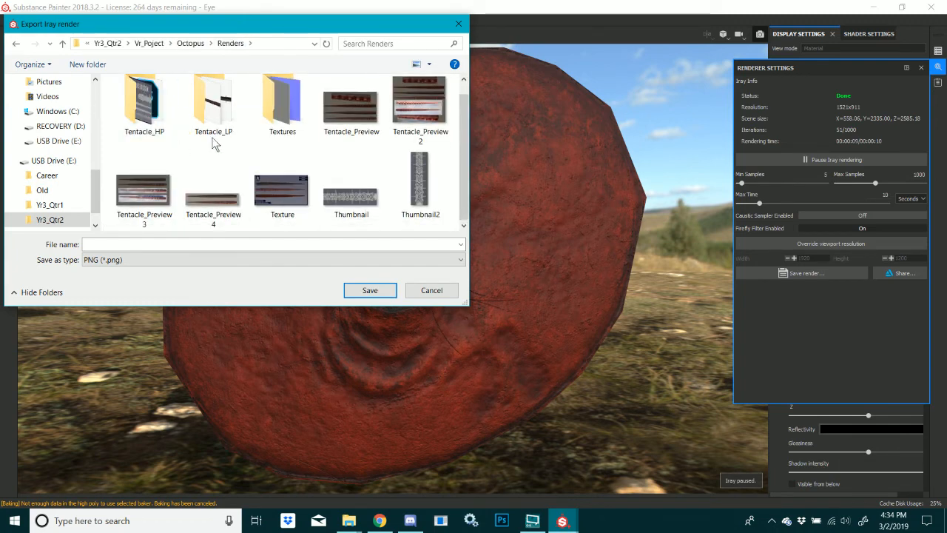
{"action": "left_click", "coordinate": [92, 69]}
{"action": "type", "text": "Ey"}
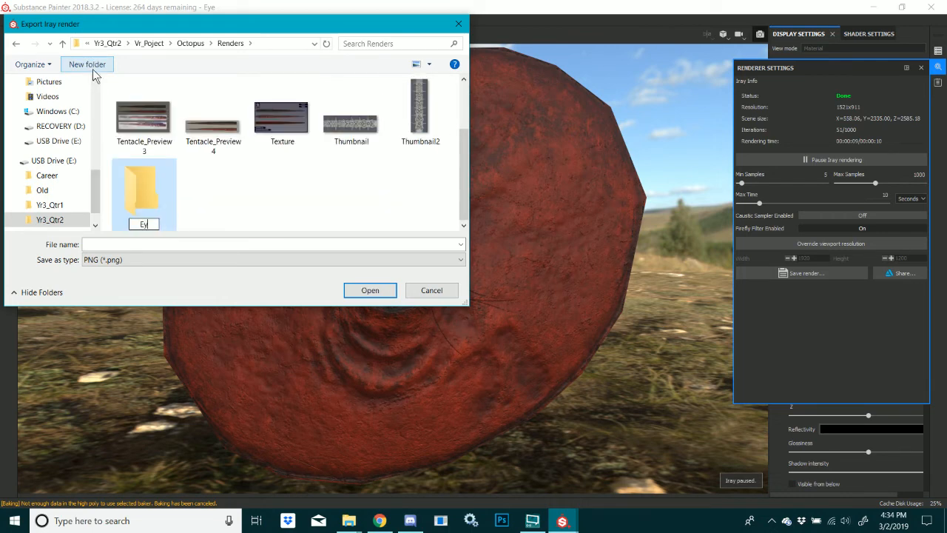
{"action": "type", "text": "eRender"}
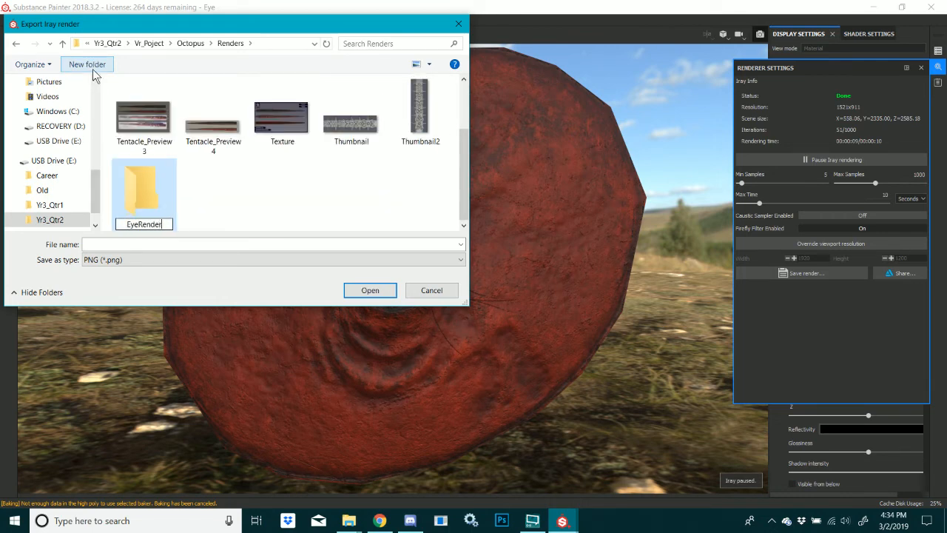
{"action": "left_click", "coordinate": [147, 181]}
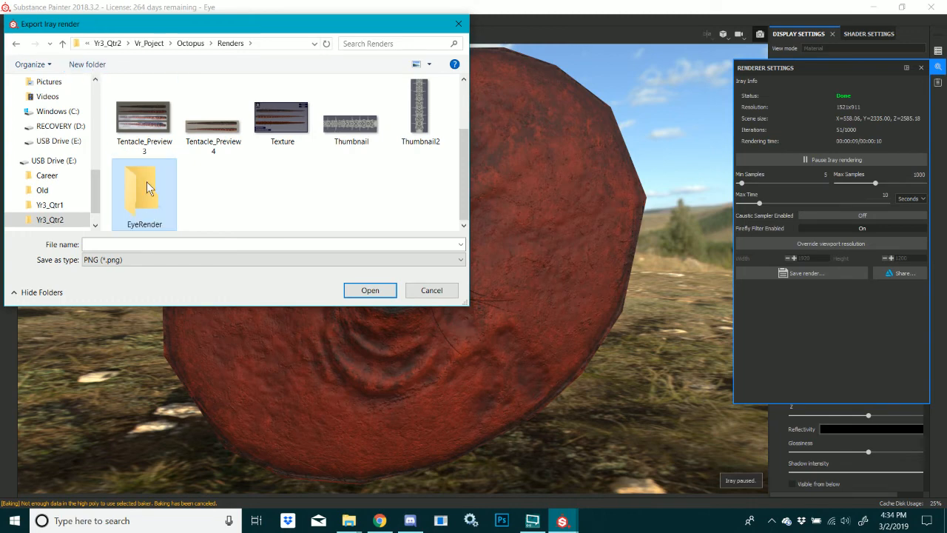
{"action": "double_click", "coordinate": [146, 181]}
Save the front-view render as a PNG named Eye_Front
{"action": "type", "text": "E"}
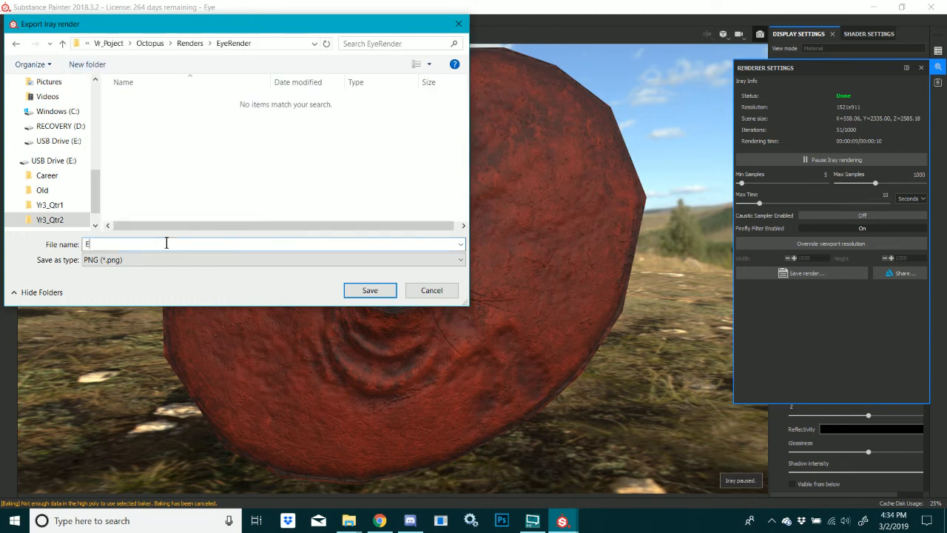
{"action": "type", "text": "ye_Front"}
{"action": "key", "text": "Return"}
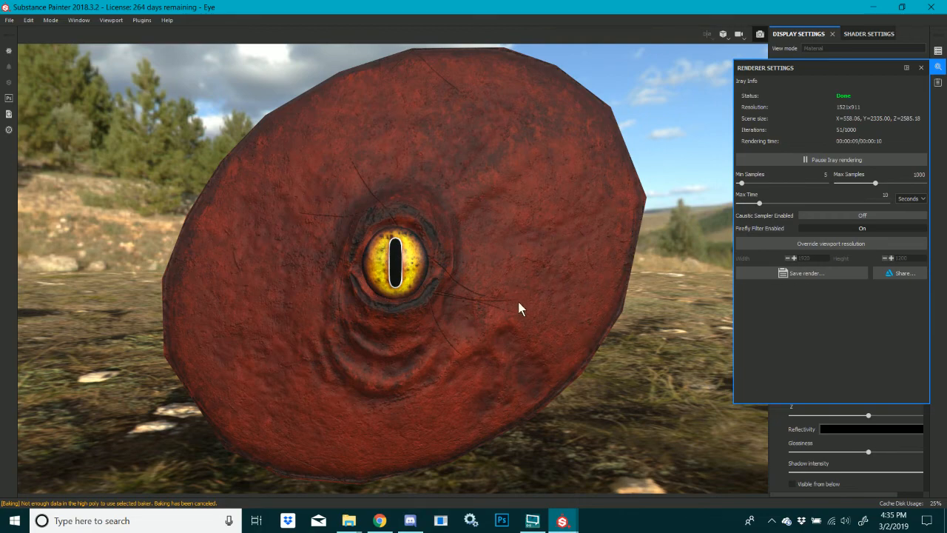
Set up an angled close-up of the yellow eye in Iray, with the environment rotated and open landscape behind it
{"action": "left_click_drag", "start_coordinate": [536, 339], "coordinate": [353, 315], "text": "alt"}
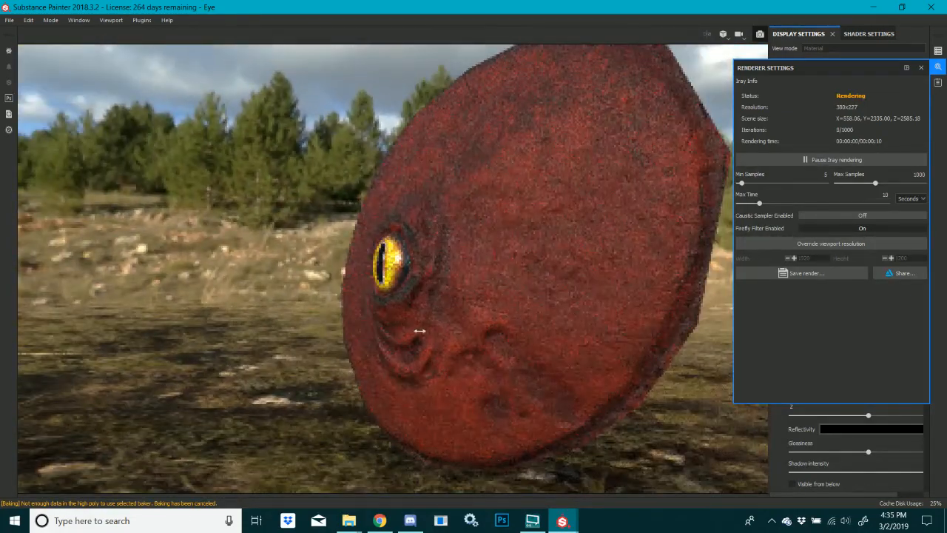
{"action": "right_click_drag", "start_coordinate": [438, 339], "coordinate": [428, 319], "text": "shift"}
{"action": "left_click_drag", "start_coordinate": [496, 309], "coordinate": [415, 331], "text": "alt"}
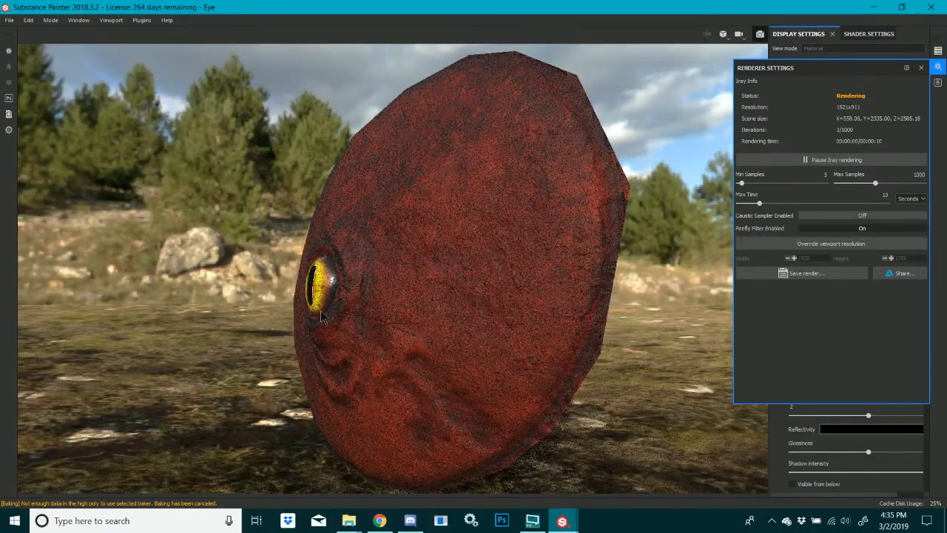
{"action": "right_click_drag", "start_coordinate": [403, 333], "coordinate": [681, 351], "text": "alt"}
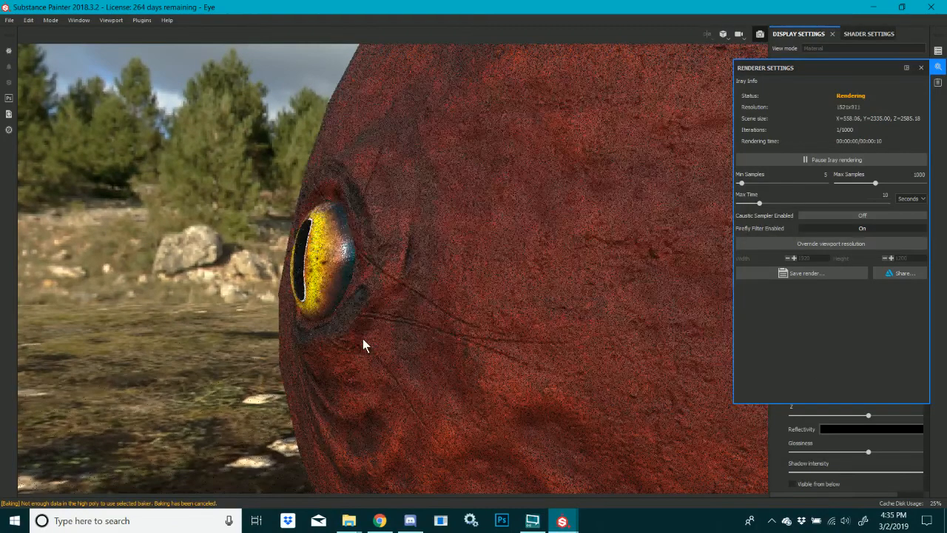
{"action": "middle_click_drag", "start_coordinate": [360, 337], "coordinate": [360, 322], "text": "alt"}
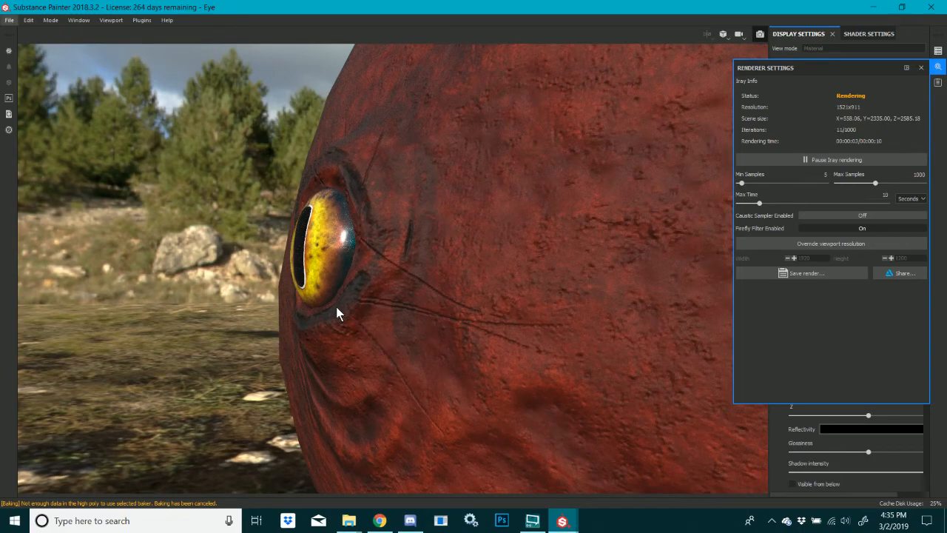
{"action": "left_click_drag", "start_coordinate": [408, 330], "coordinate": [527, 332], "text": "alt"}
{"action": "mouse_move", "coordinate": [506, 284]}
{"action": "left_mouse_down", "text": "alt"}
{"action": "mouse_move", "coordinate": [537, 274]}
{"action": "mouse_move", "coordinate": [518, 292]}
{"action": "left_mouse_up", "text": "alt"}
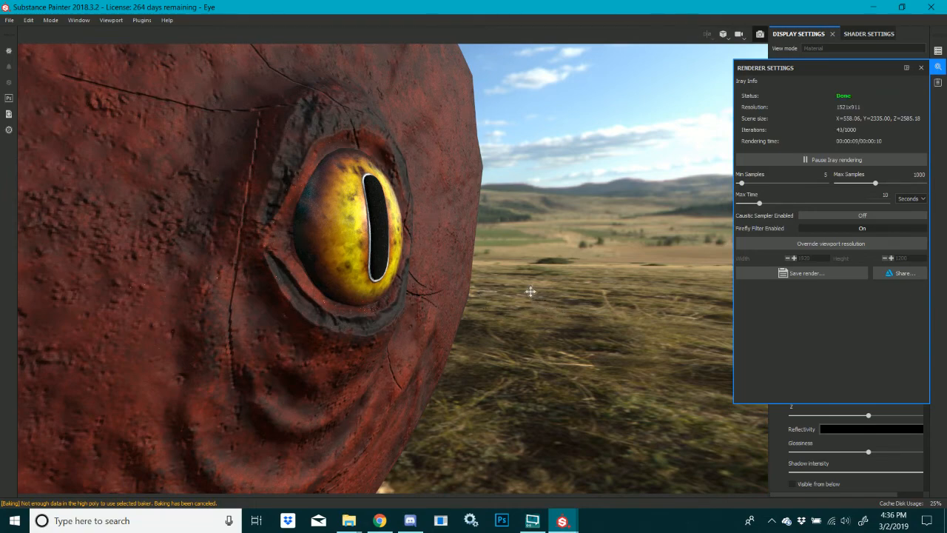
{"action": "mouse_move", "coordinate": [531, 291]}
{"action": "left_mouse_down", "text": "alt"}
{"action": "mouse_move", "coordinate": [567, 296]}
{"action": "mouse_move", "coordinate": [602, 270]}
{"action": "mouse_move", "coordinate": [615, 289]}
{"action": "mouse_move", "coordinate": [525, 290]}
{"action": "left_mouse_up", "text": "alt"}
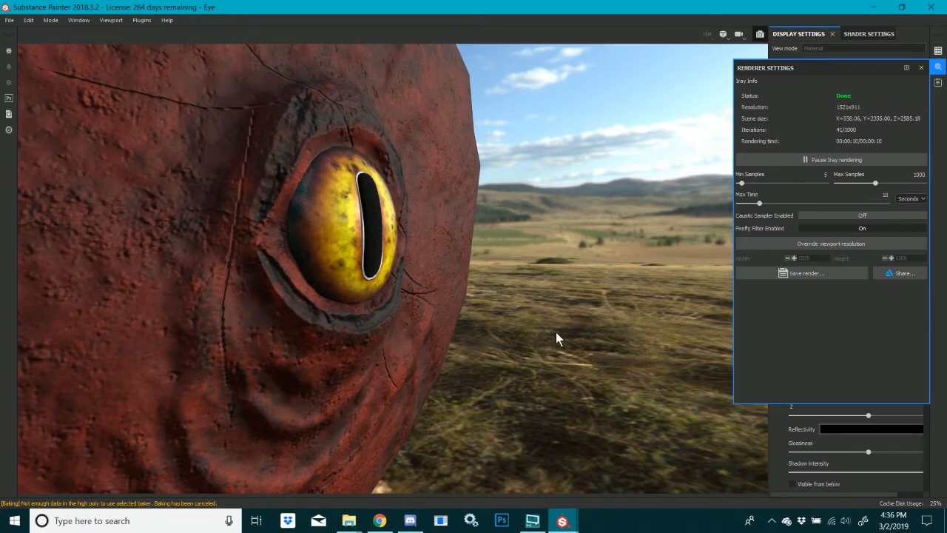
Save the angled close-up render as a PNG named Eye_Perspective in the EyeRender folder
{"action": "left_click", "coordinate": [754, 264]}
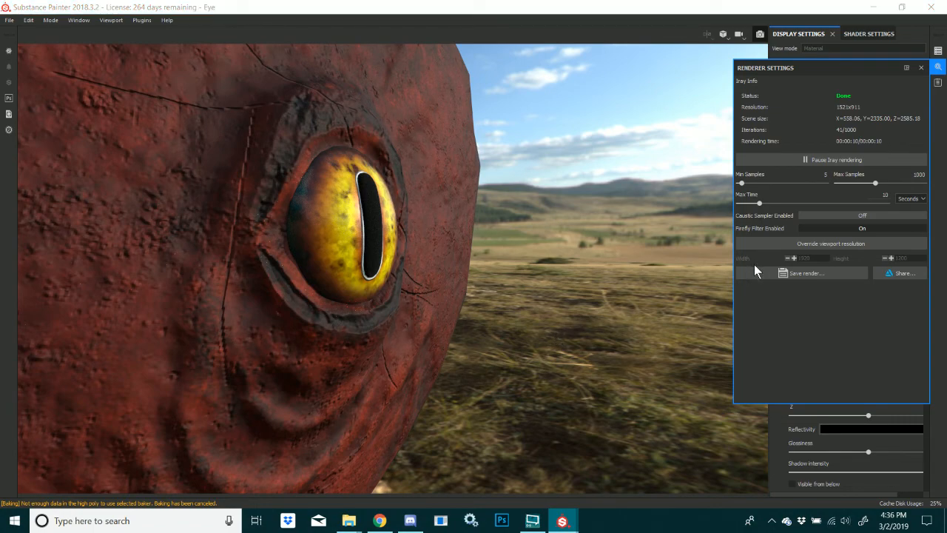
{"action": "left_click", "coordinate": [753, 278]}
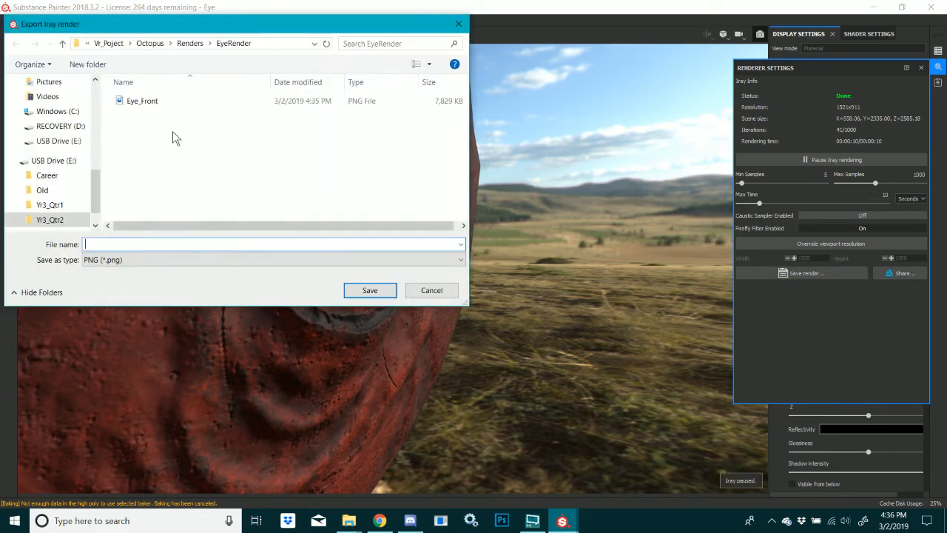
{"action": "left_click", "coordinate": [162, 104]}
{"action": "left_click", "coordinate": [153, 245]}
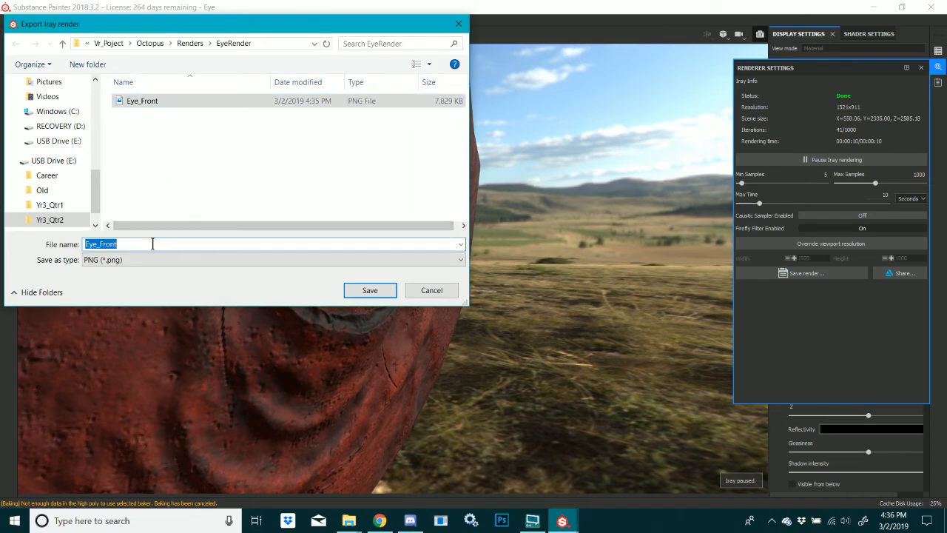
{"action": "left_click", "coordinate": [154, 245]}
{"action": "double_click", "coordinate": [111, 245]}
{"action": "left_click", "coordinate": [124, 243]}
{"action": "left_click_drag", "start_coordinate": [125, 244], "coordinate": [101, 244]}
{"action": "type", "text": "Perspective"}
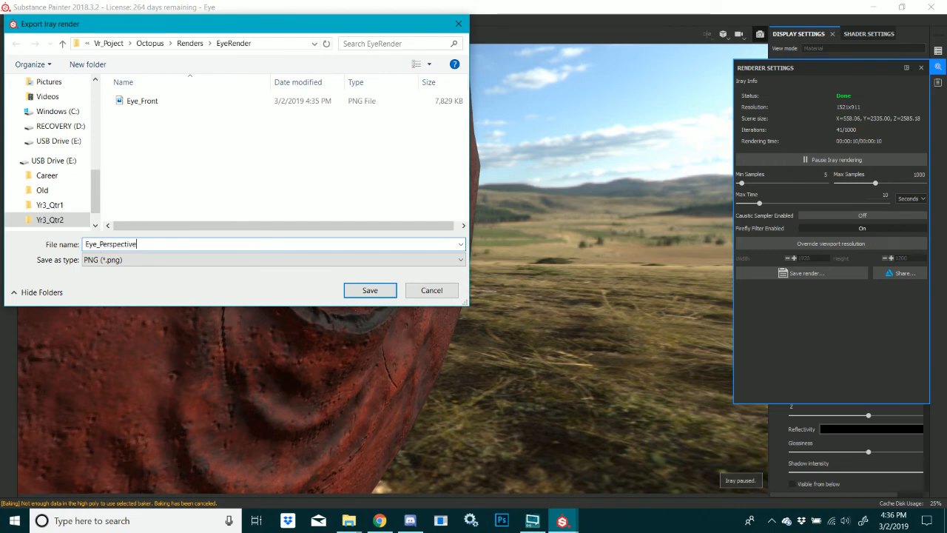
{"action": "key", "text": "Return"}
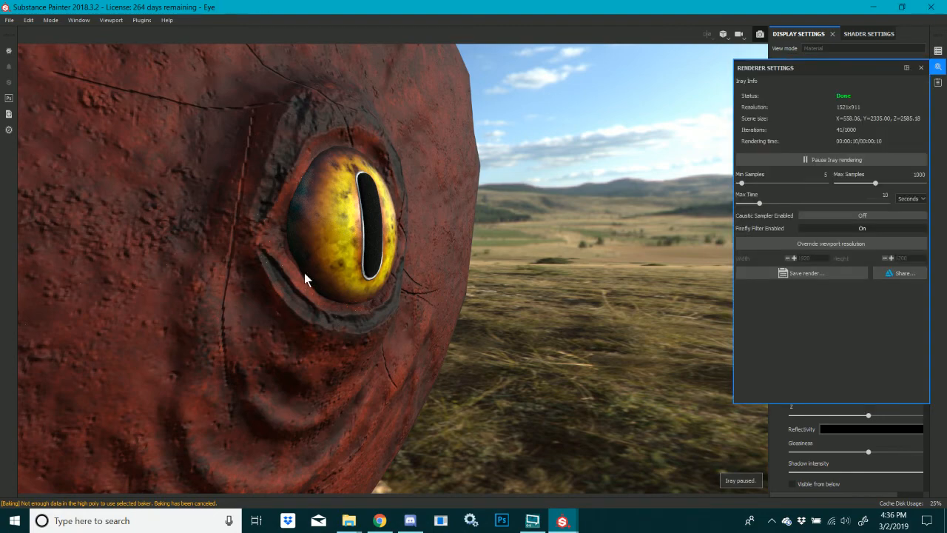
Frame a tight frontal close-up of the yellow eye and its surrounding skin in Iray
{"action": "left_click_drag", "start_coordinate": [466, 319], "coordinate": [380, 330], "text": "alt"}
{"action": "middle_click_drag", "start_coordinate": [347, 302], "coordinate": [465, 321], "text": "alt"}
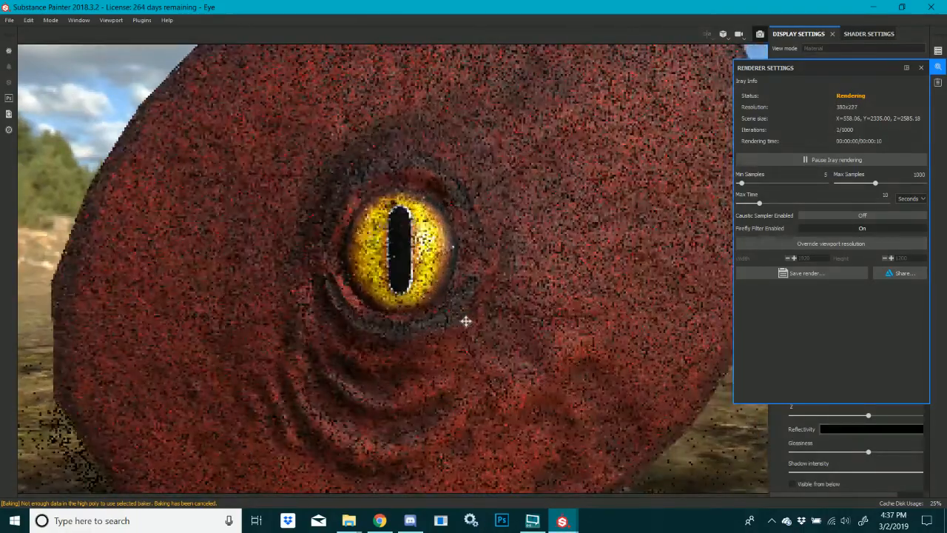
{"action": "right_click_drag", "start_coordinate": [467, 322], "coordinate": [805, 363], "text": "alt"}
{"action": "middle_click_drag", "start_coordinate": [512, 299], "coordinate": [574, 365], "text": "alt"}
{"action": "middle_click_drag", "start_coordinate": [564, 356], "coordinate": [563, 356], "text": "alt"}
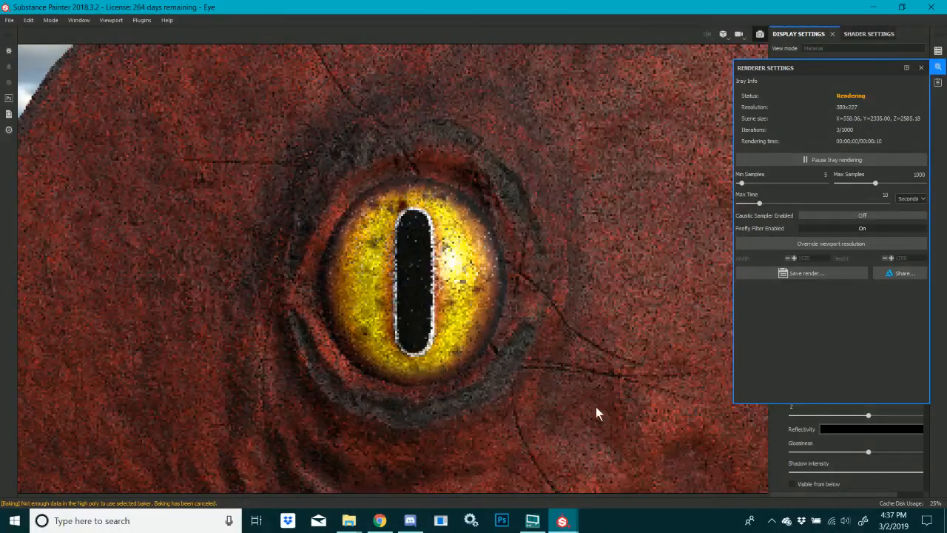
{"action": "middle_click_drag", "start_coordinate": [560, 366], "coordinate": [513, 370], "text": "alt"}
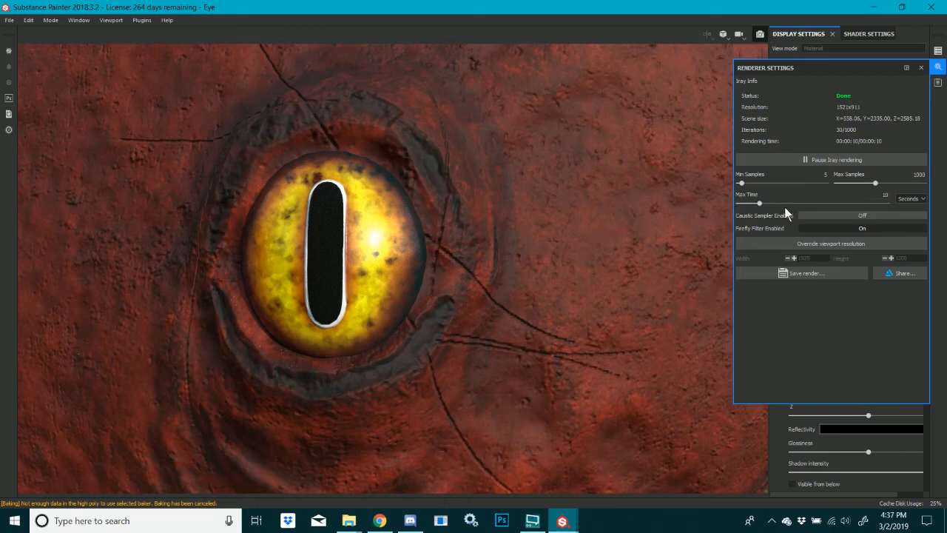
Save the frontal close-up render as a PNG named Eye_Front2 in the EyeRender folder
{"action": "left_click", "coordinate": [797, 275]}
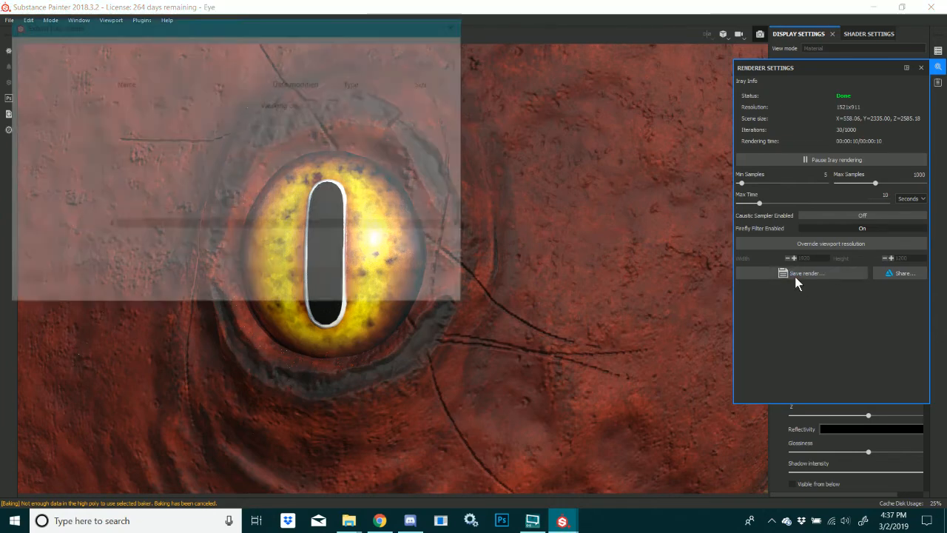
{"action": "left_click", "coordinate": [144, 102]}
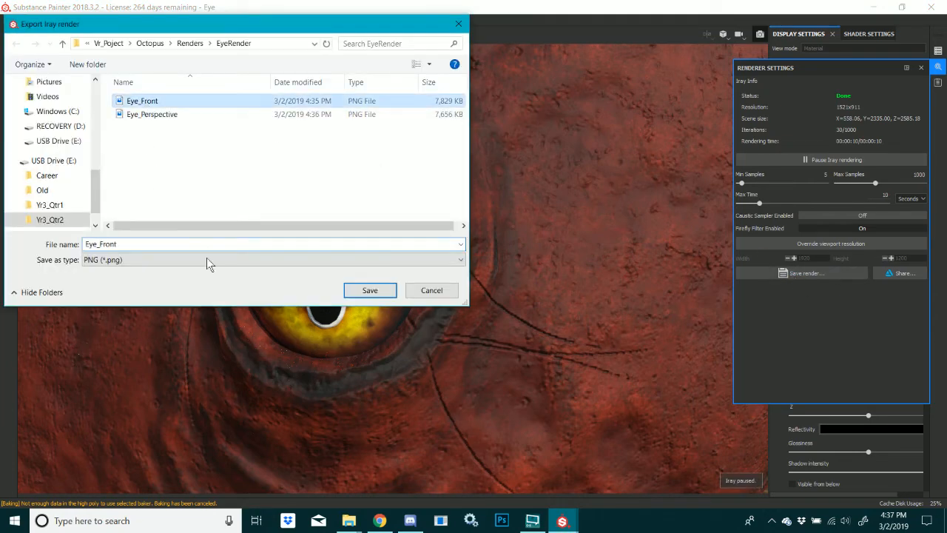
{"action": "left_click", "coordinate": [148, 244]}
{"action": "type", "text": "2"}
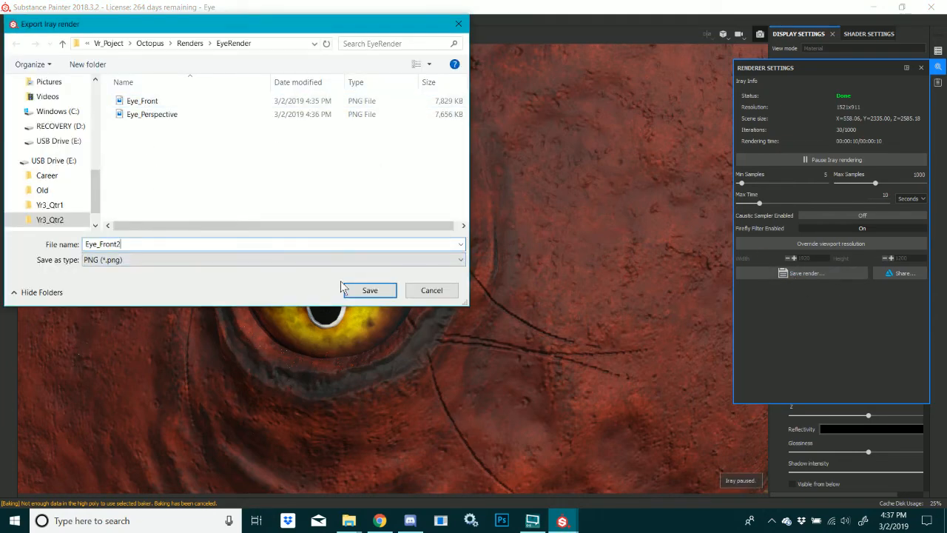
{"action": "left_click", "coordinate": [363, 291]}
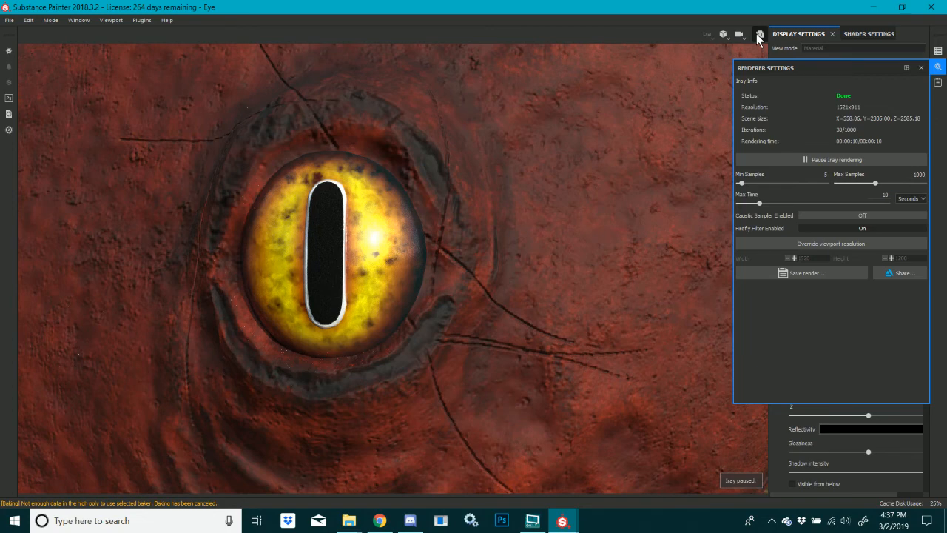
{"action": "left_click", "coordinate": [758, 34]}
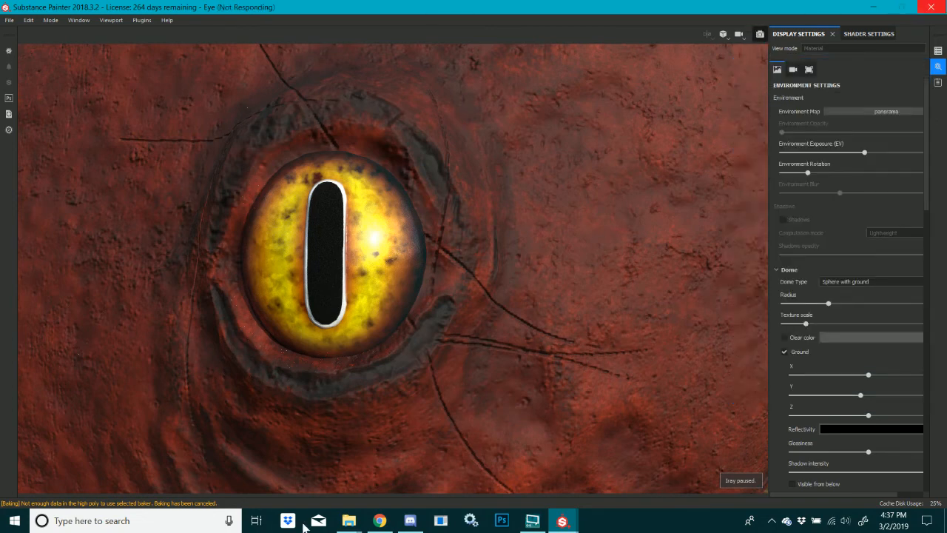
Switch to Chrome, post "Thank youuu!" in the YouTube live chat and return to Substance Painter
{"action": "left_click", "coordinate": [383, 523]}
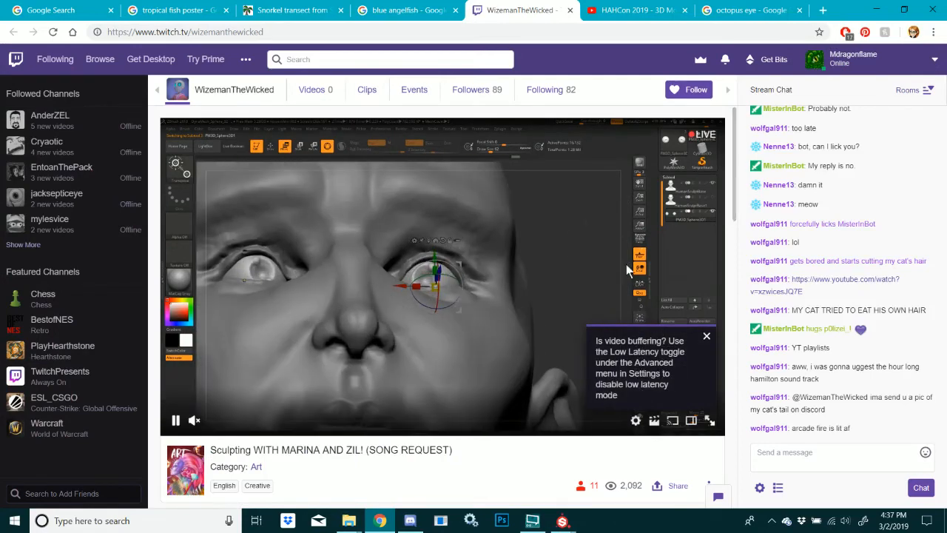
{"action": "left_click", "coordinate": [633, 9]}
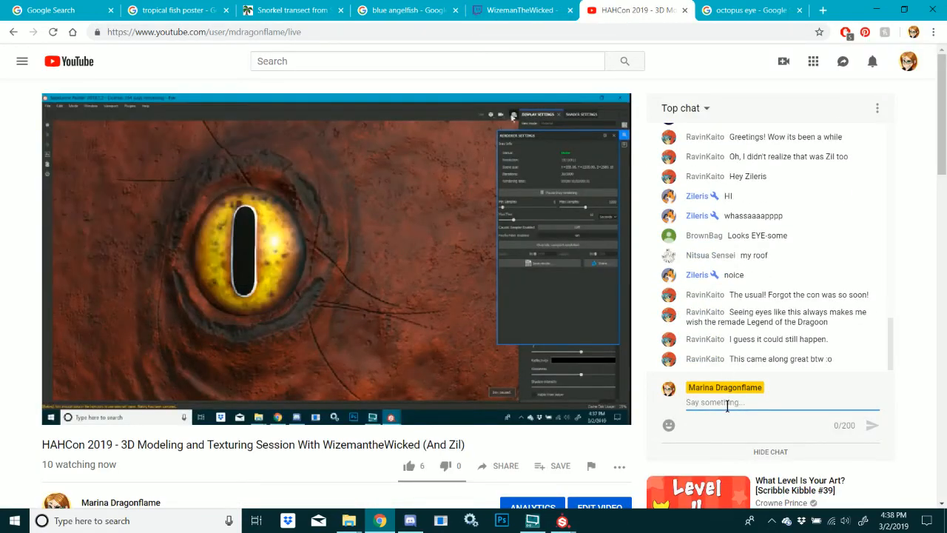
{"action": "type", "text": "Thank youuu!"}
{"action": "key", "text": "Return"}
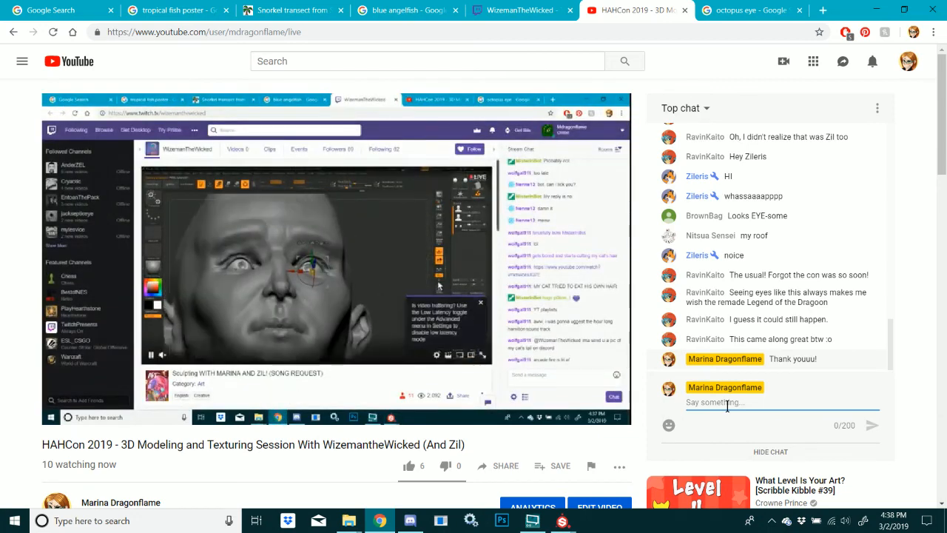
{"action": "mouse_move", "coordinate": [566, 518]}
{"action": "left_click", "coordinate": [587, 503]}
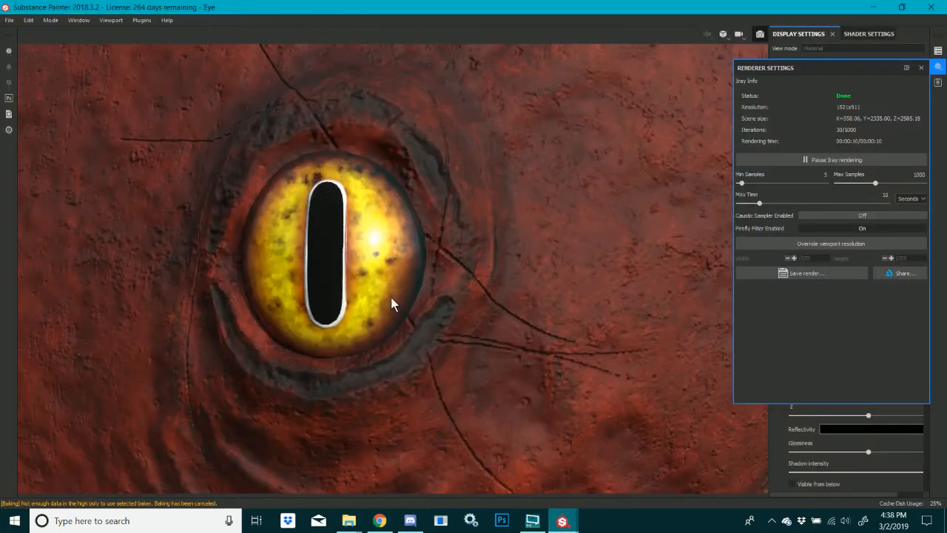
Check the YouTube notifications in Chrome and return to Substance Painter
{"action": "left_click", "coordinate": [379, 520]}
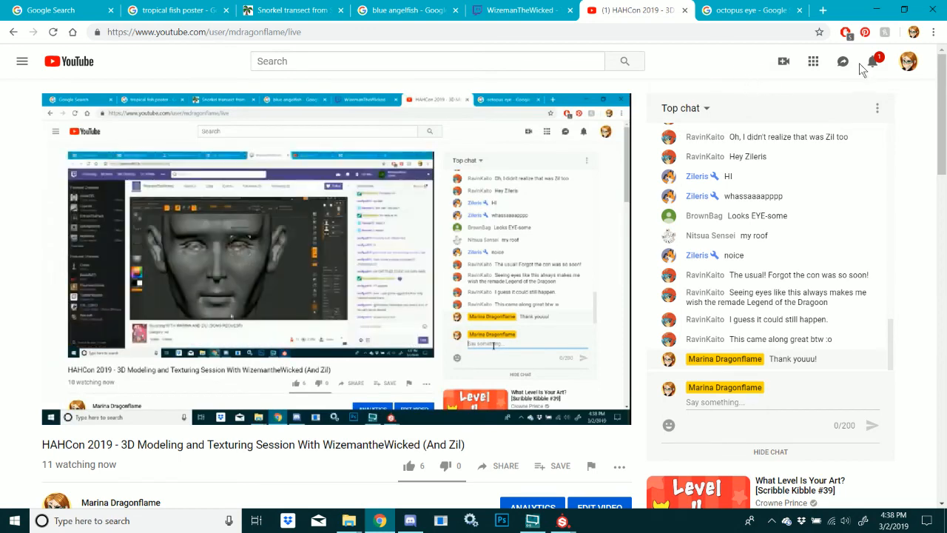
{"action": "left_click", "coordinate": [872, 61]}
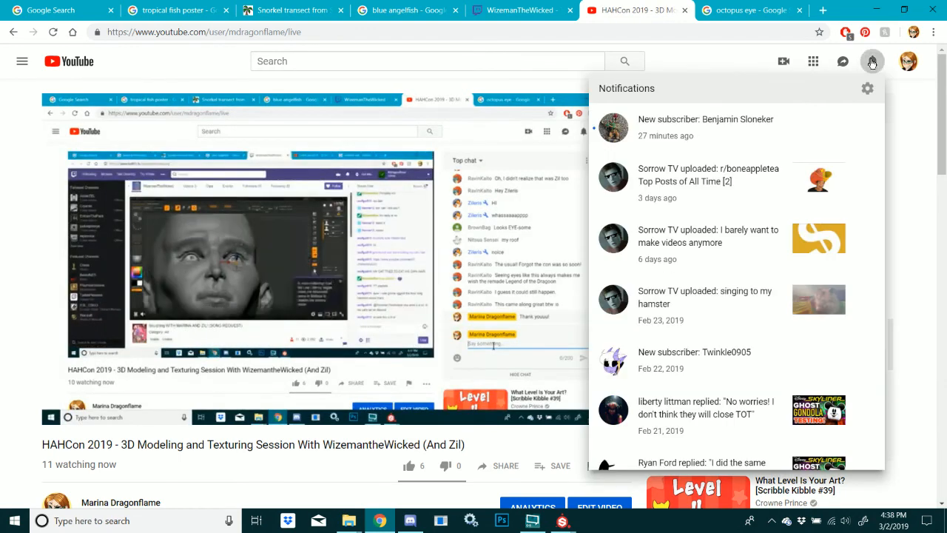
{"action": "left_click", "coordinate": [872, 61]}
{"action": "mouse_move", "coordinate": [581, 521]}
{"action": "left_click", "coordinate": [591, 497]}
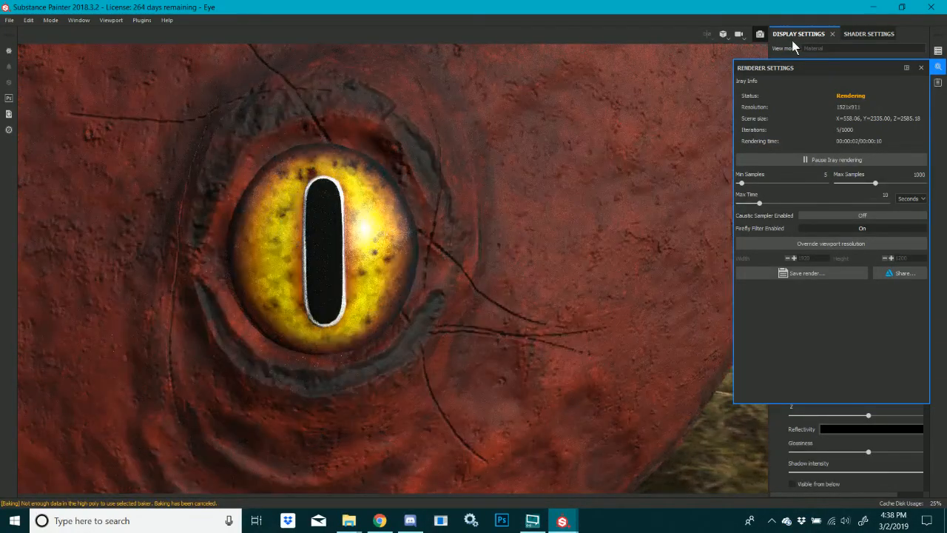
Leave Iray and set the texture size of both the Body and Eye texture sets to 2048
{"action": "left_click", "coordinate": [759, 38]}
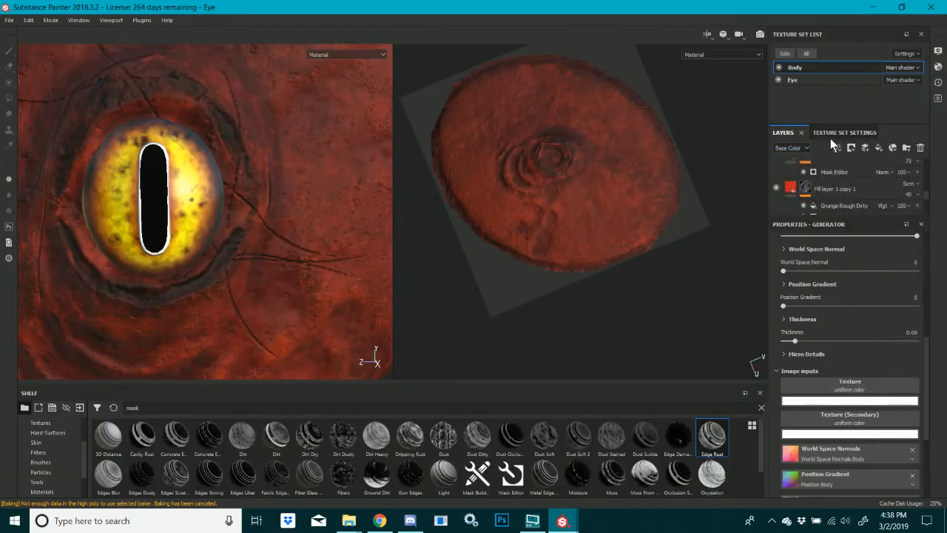
{"action": "left_click", "coordinate": [834, 135]}
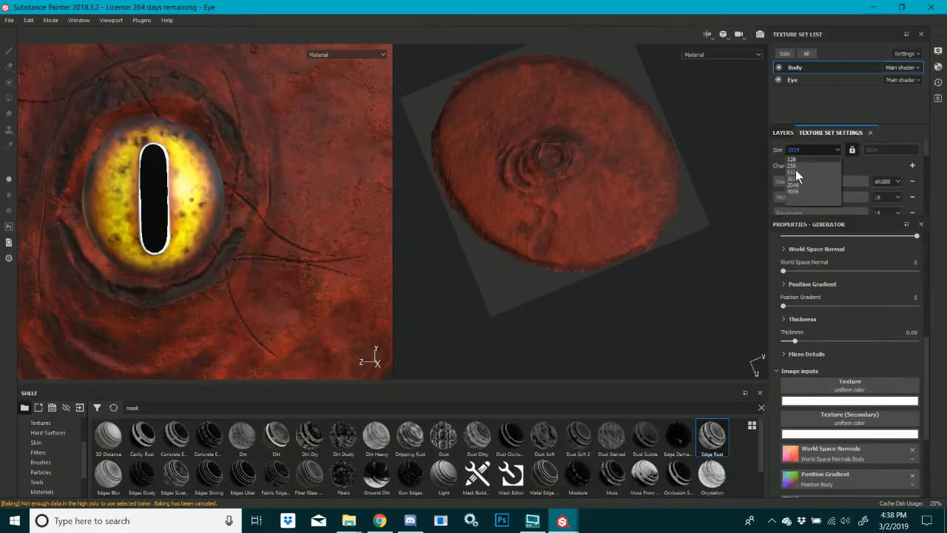
{"action": "left_click", "coordinate": [796, 186]}
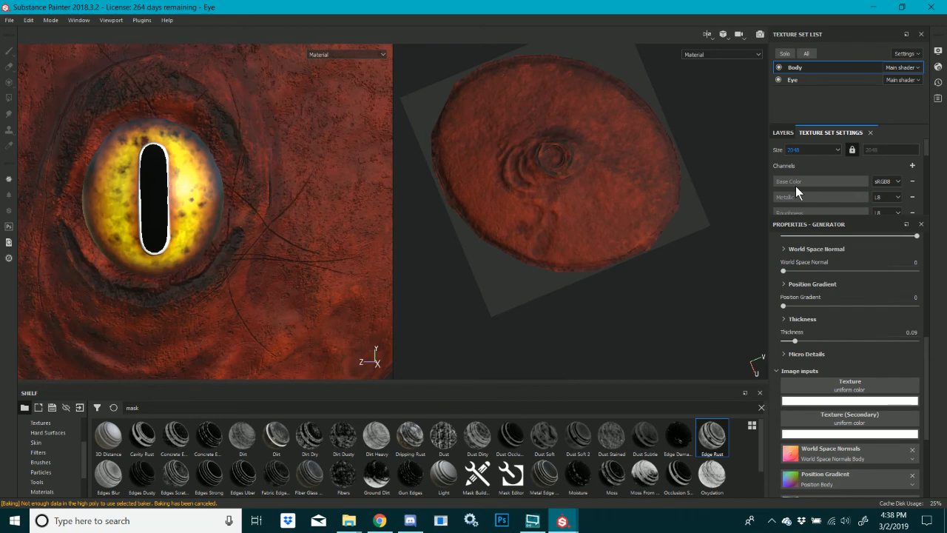
{"action": "left_click", "coordinate": [789, 79]}
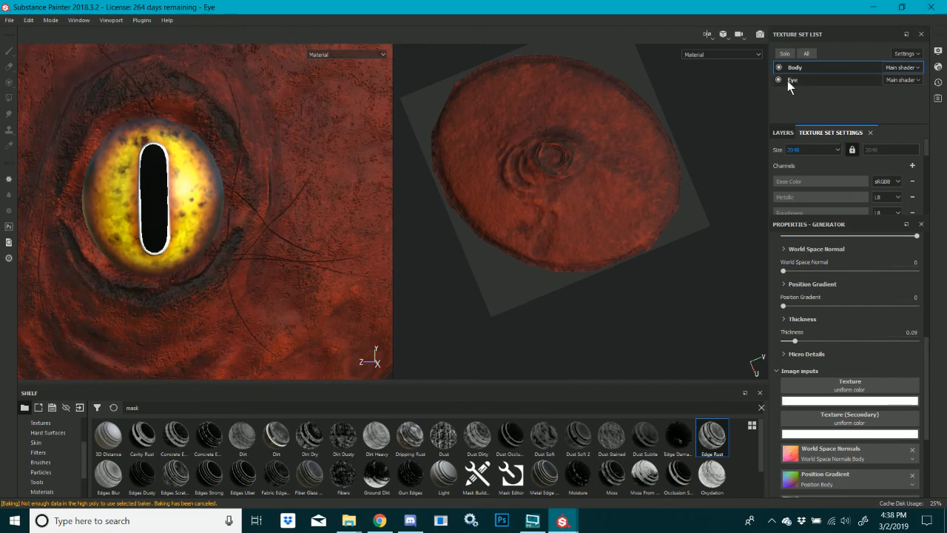
{"action": "left_click", "coordinate": [832, 154]}
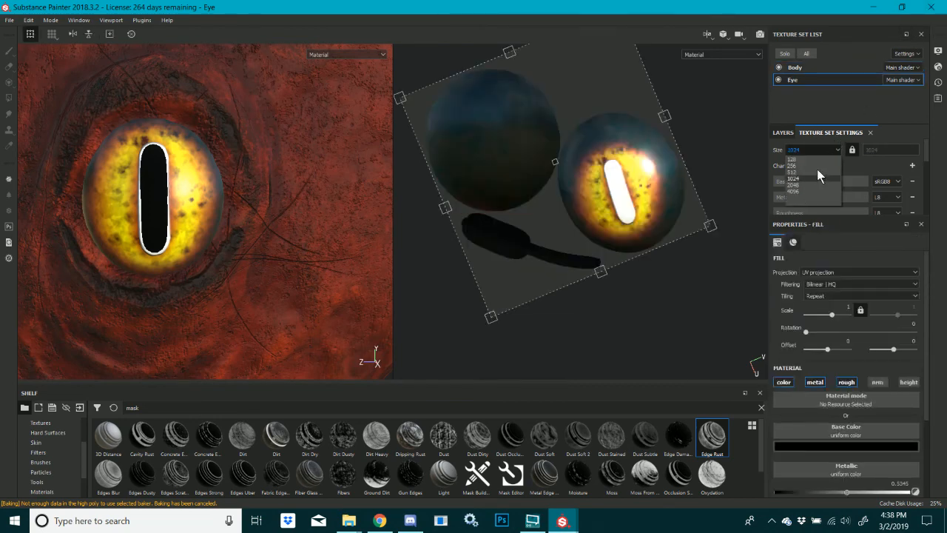
{"action": "left_click", "coordinate": [803, 185]}
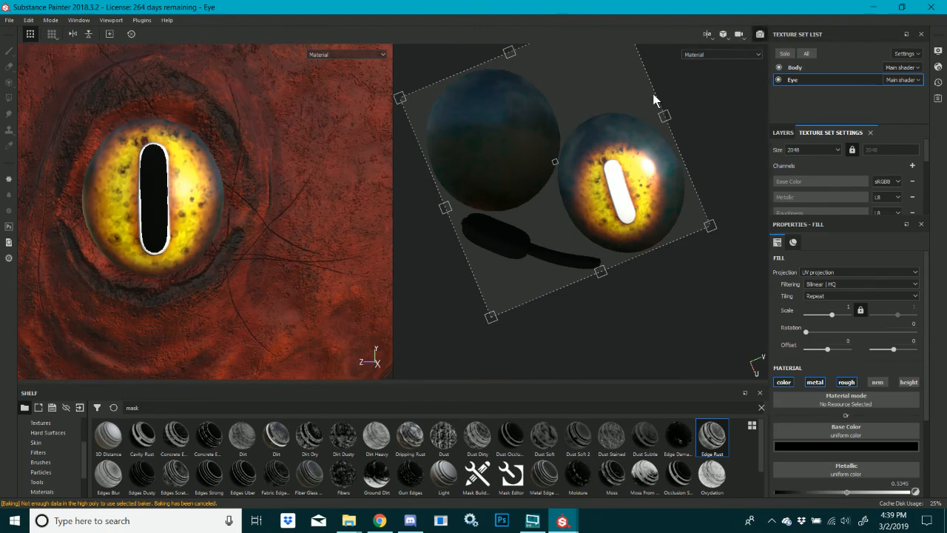
Render the higher-resolution textures in Iray, framing a frontal close-up with the yellow eye near the centre of the view
{"action": "key", "text": "F10"}
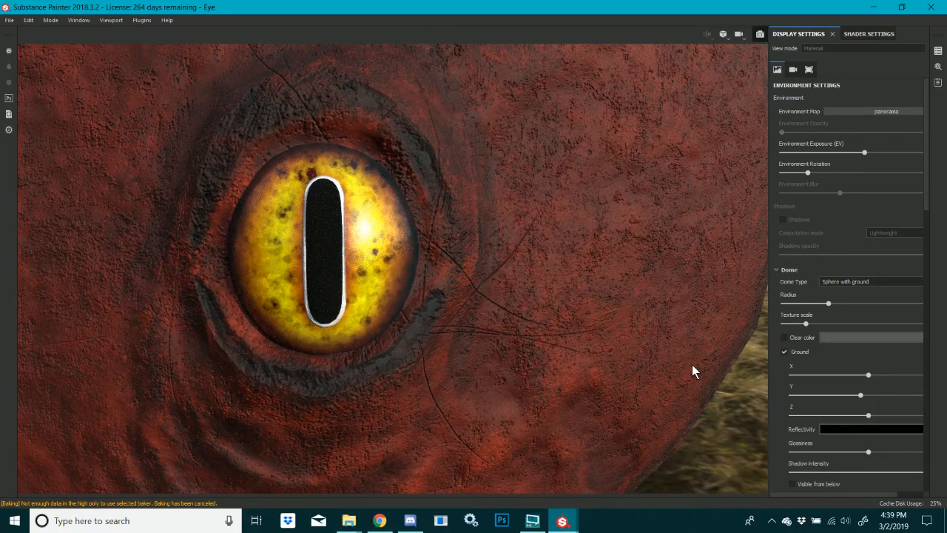
{"action": "left_click_drag", "start_coordinate": [581, 303], "coordinate": [578, 302], "text": "alt"}
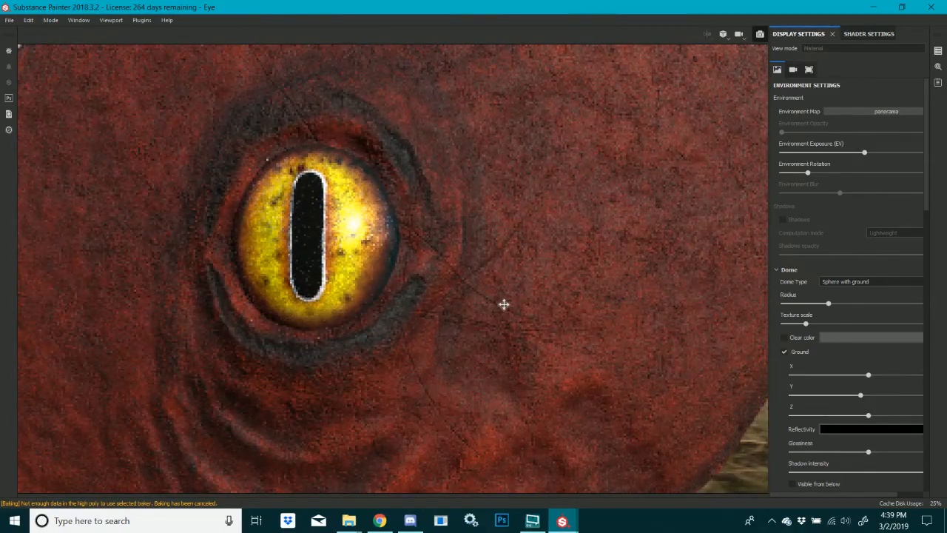
{"action": "middle_click_drag", "start_coordinate": [503, 304], "coordinate": [517, 315], "text": "alt"}
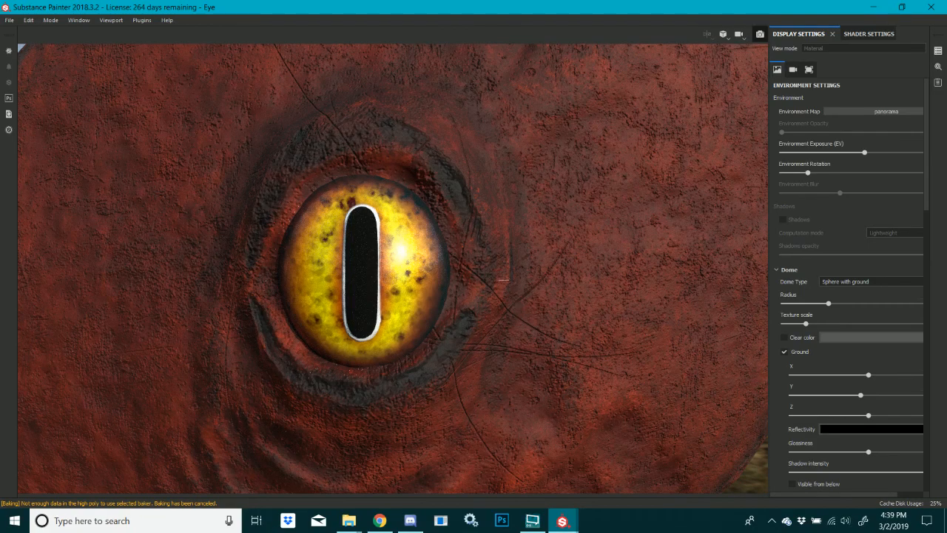
{"action": "middle_click_drag", "start_coordinate": [512, 286], "coordinate": [499, 264], "text": "alt"}
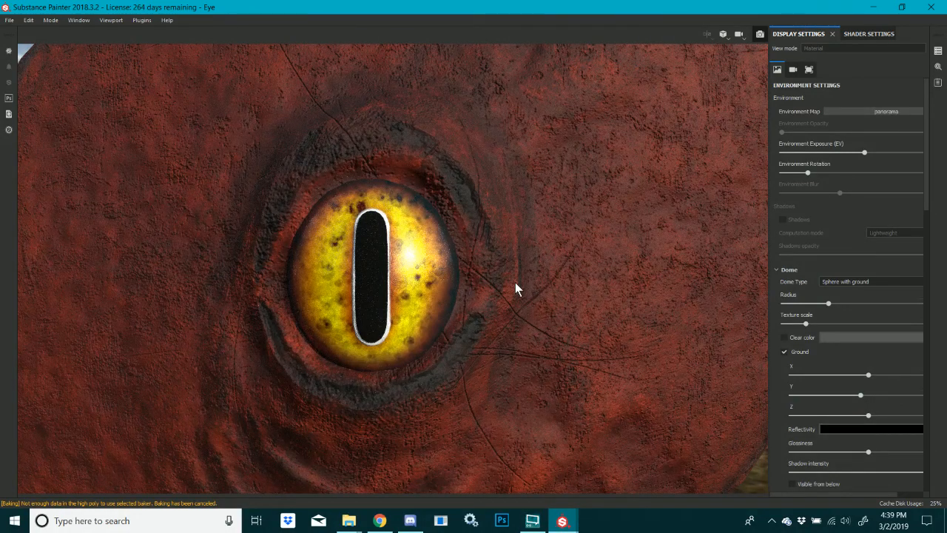
Save the higher-resolution close-up render as a PNG named Eye_Front2_HD in the EyeRender folder
{"action": "left_click", "coordinate": [939, 68]}
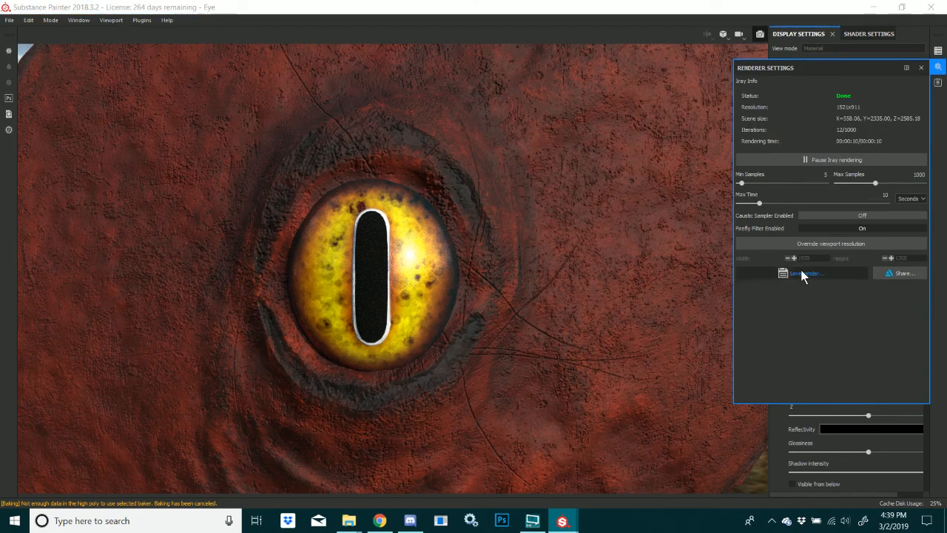
{"action": "left_click", "coordinate": [803, 273]}
{"action": "left_click", "coordinate": [188, 115]}
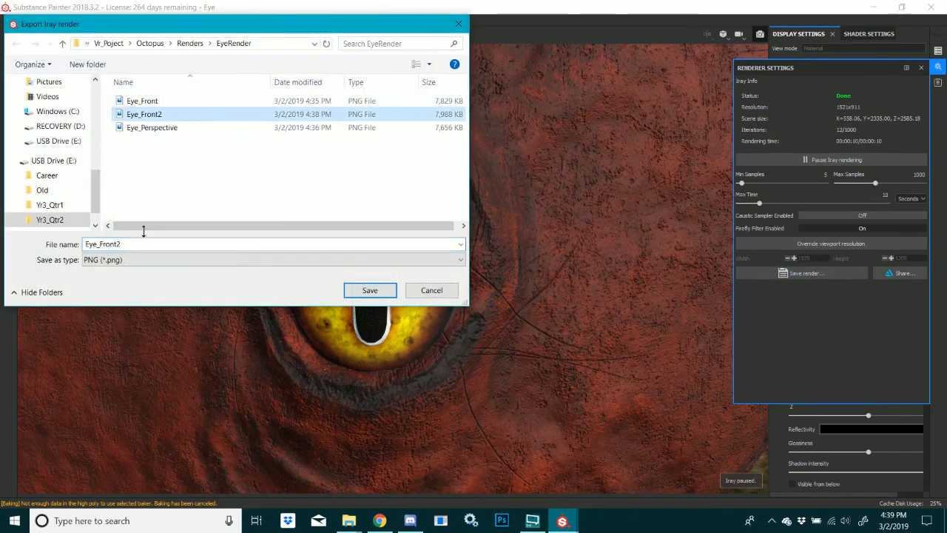
{"action": "double_click", "coordinate": [136, 244]}
{"action": "left_click", "coordinate": [137, 243]}
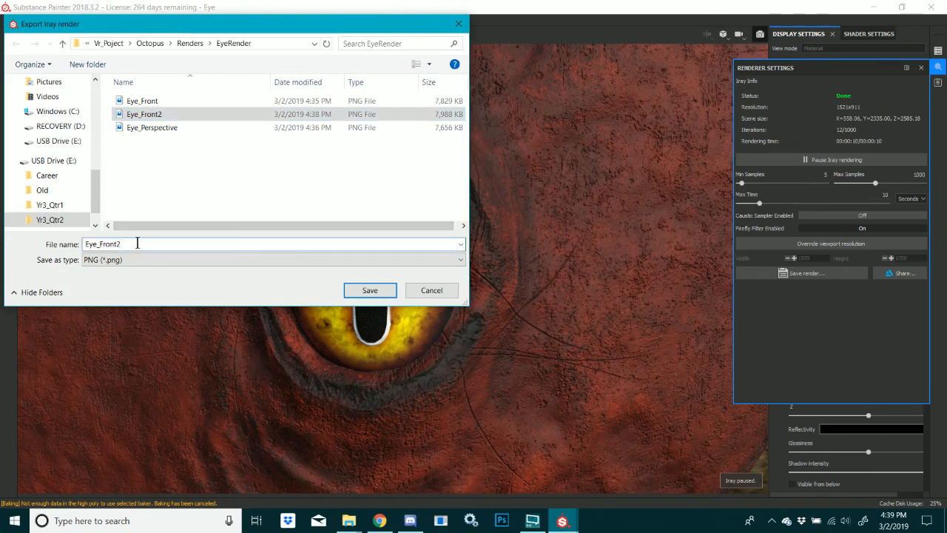
{"action": "type", "text": "_HD"}
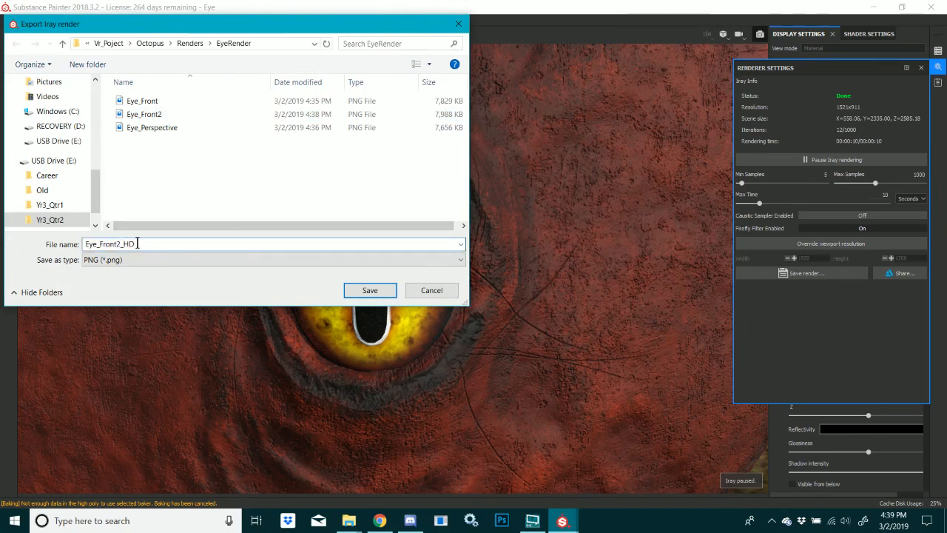
{"action": "key", "text": "Return"}
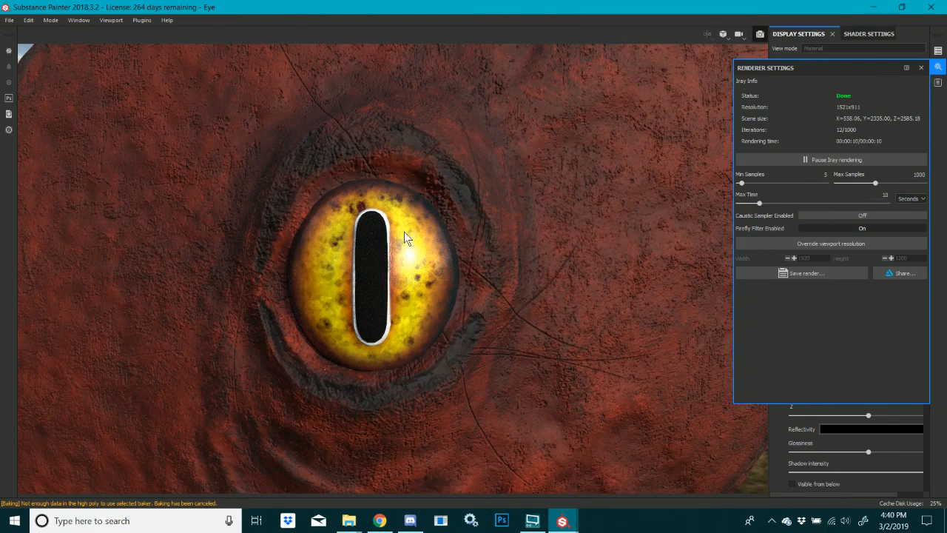
Frame the whole red skin disc with its eye against the landscape and sky in Iray
{"action": "right_click_drag", "start_coordinate": [402, 231], "coordinate": [55, 234], "text": "alt"}
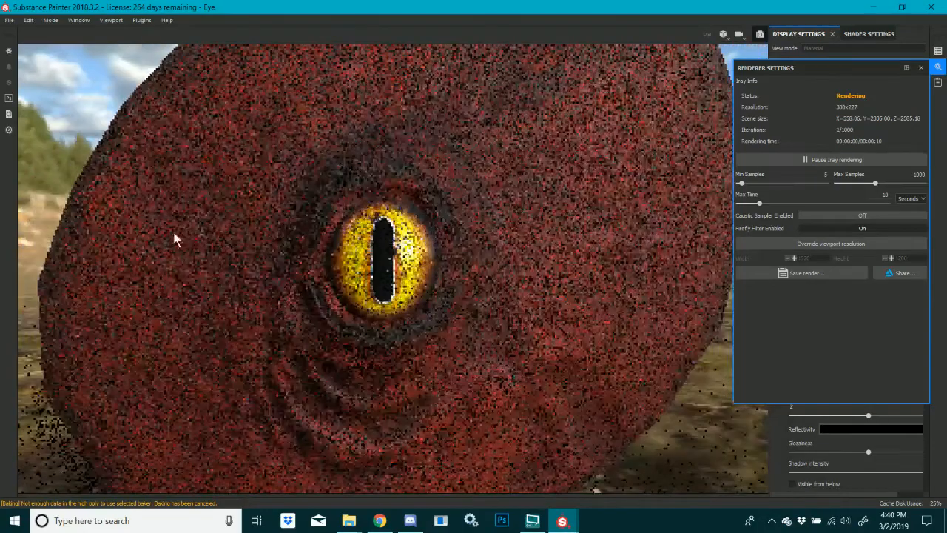
{"action": "left_click_drag", "start_coordinate": [118, 246], "coordinate": [302, 274], "text": "alt"}
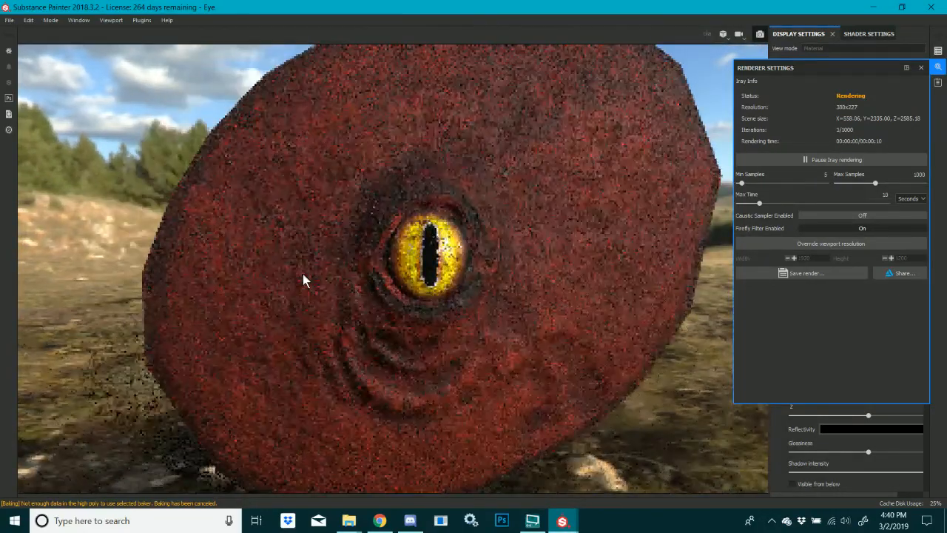
{"action": "left_click_drag", "start_coordinate": [389, 281], "coordinate": [351, 258], "text": "alt"}
{"action": "middle_click_drag", "start_coordinate": [352, 259], "coordinate": [348, 260], "text": "alt"}
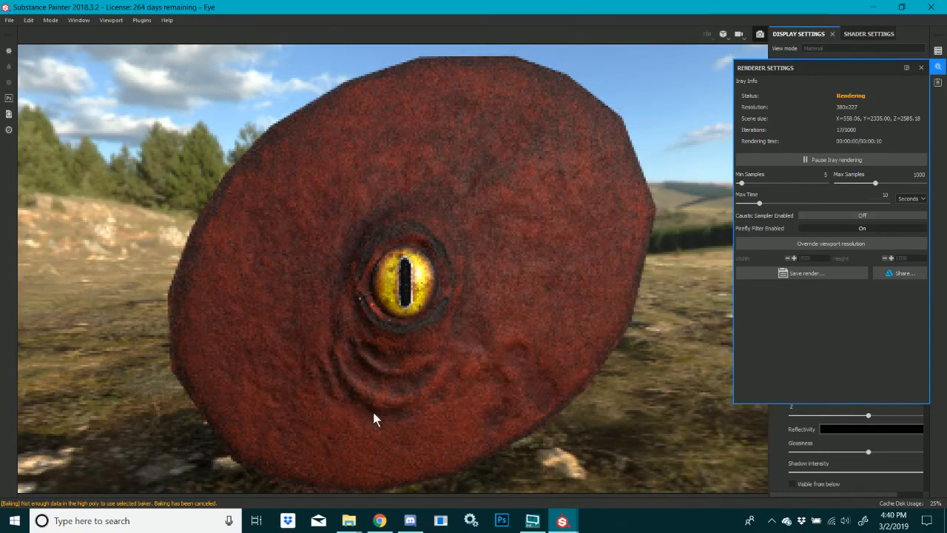
Check the YouTube live chat in Chrome and return to the full-disc render in Substance Painter
{"action": "left_click", "coordinate": [382, 518]}
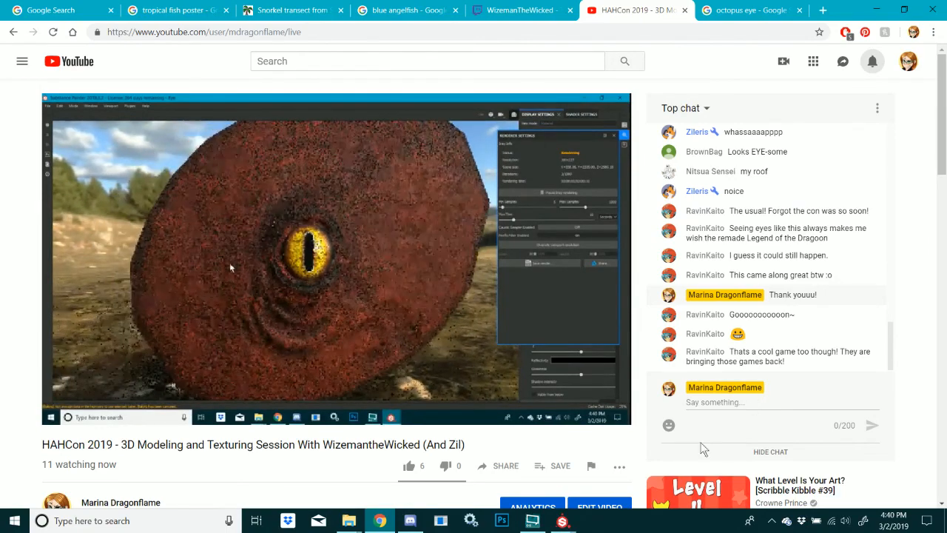
{"action": "mouse_move", "coordinate": [563, 520]}
{"action": "left_click", "coordinate": [580, 454]}
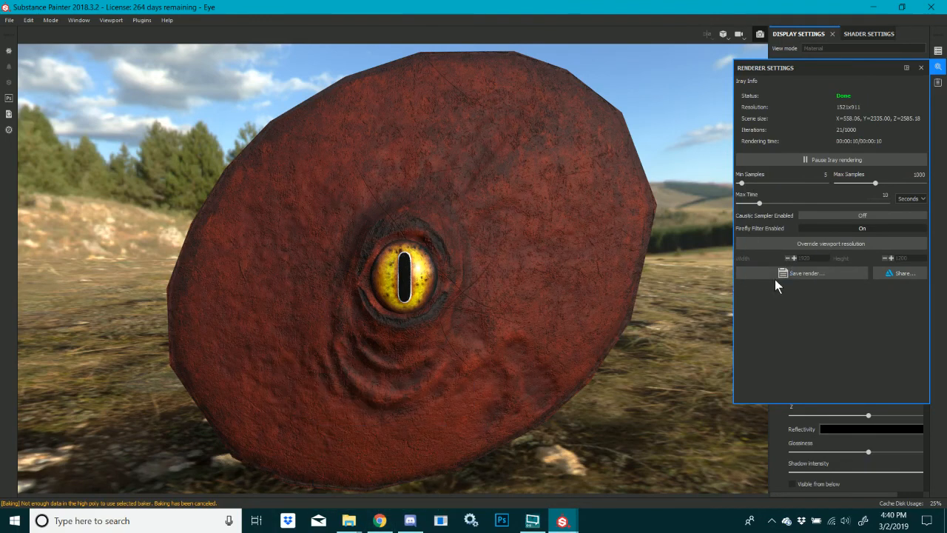
{"action": "middle_click_drag", "start_coordinate": [660, 311], "coordinate": [660, 309], "text": "alt"}
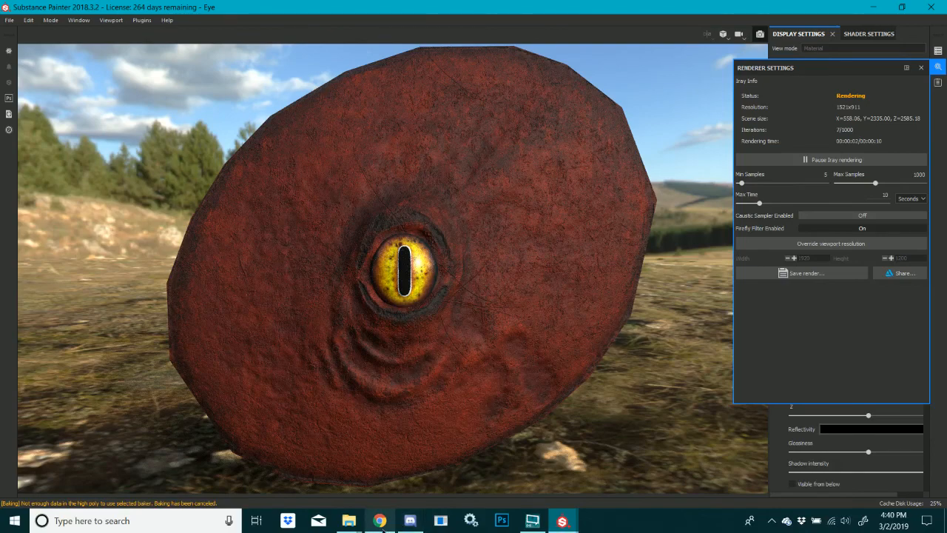
Bring up the Twitch stream in Chrome, then switch to the broadcasting program and end the YouTube Live broadcast
{"action": "left_click", "coordinate": [379, 520]}
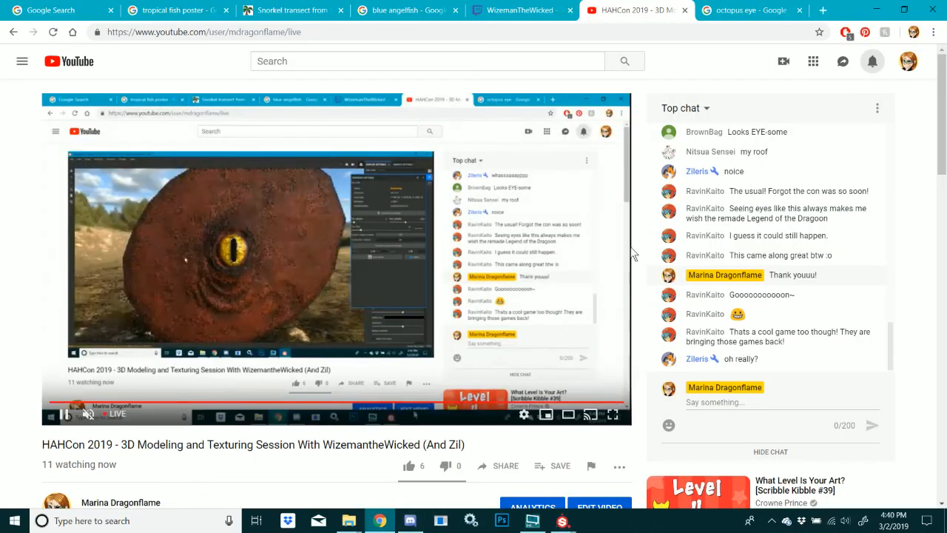
{"action": "left_click", "coordinate": [500, 7]}
{"action": "left_click", "coordinate": [532, 520]}
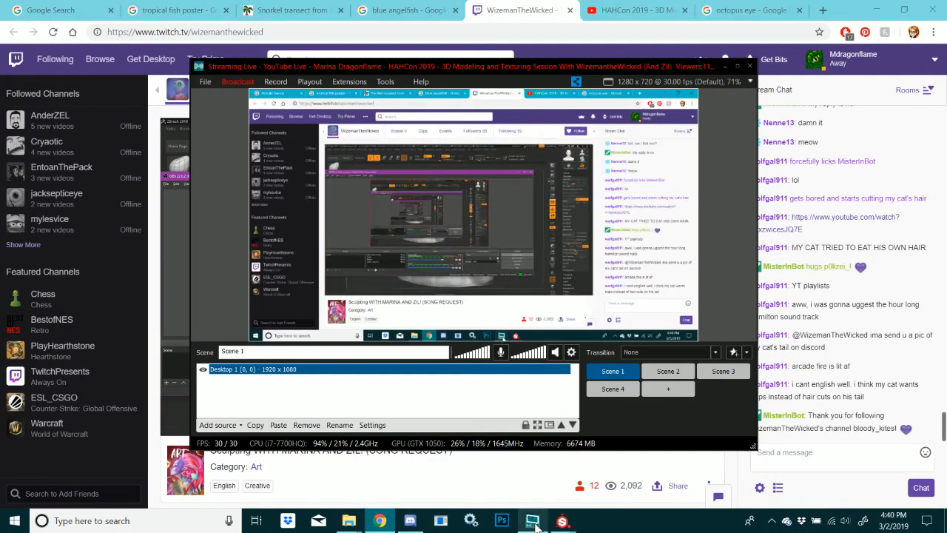
{"action": "left_click", "coordinate": [244, 82]}
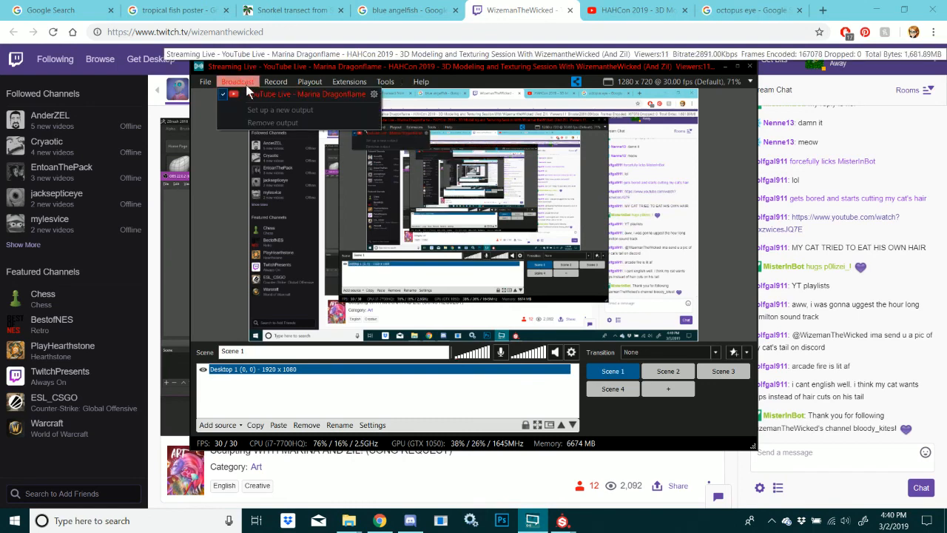
{"action": "left_click", "coordinate": [249, 94]}
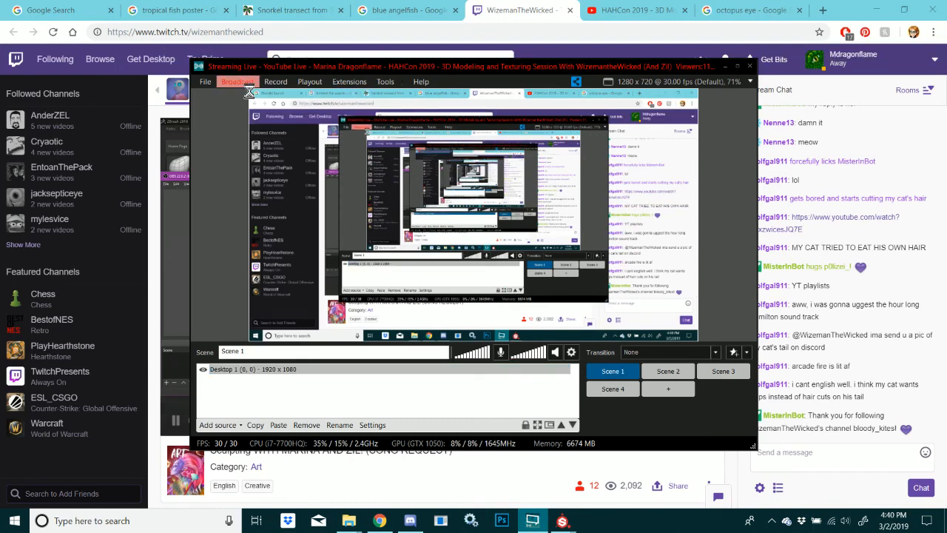